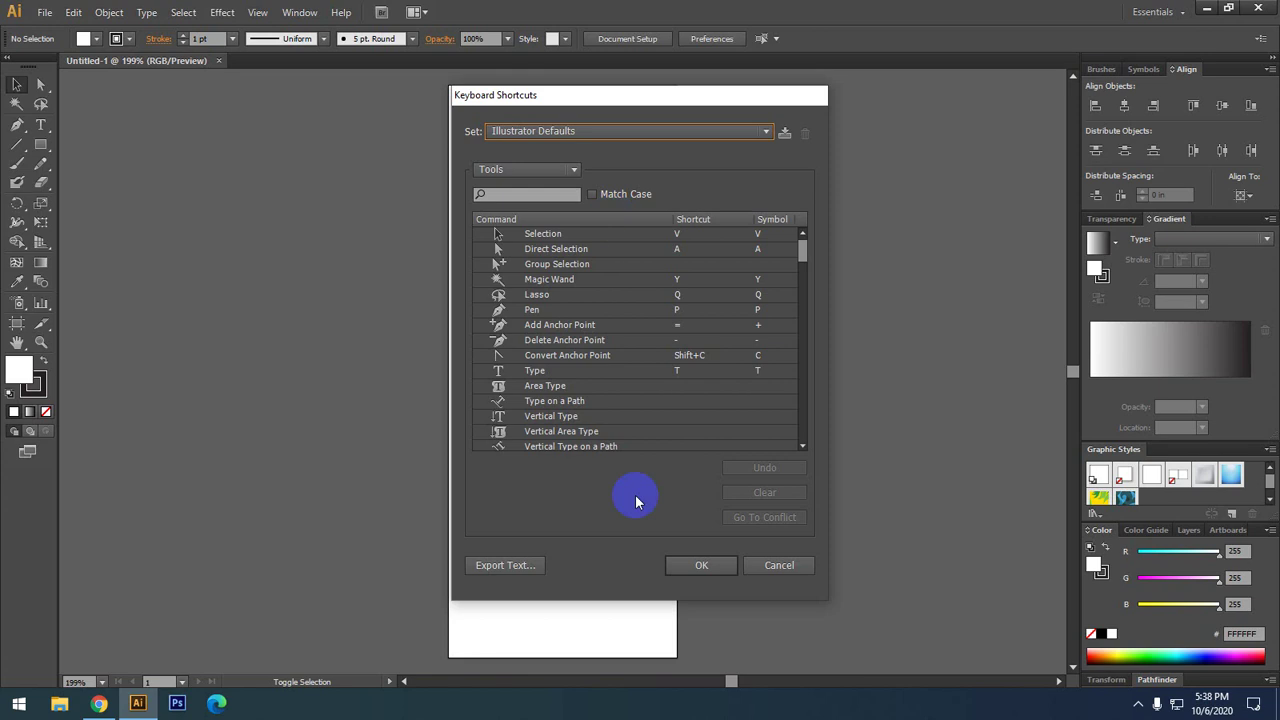
- Cancel the Keyboard Shortcuts dialog without changes and open the Edit menu
drag(557, 94, 482, 79)
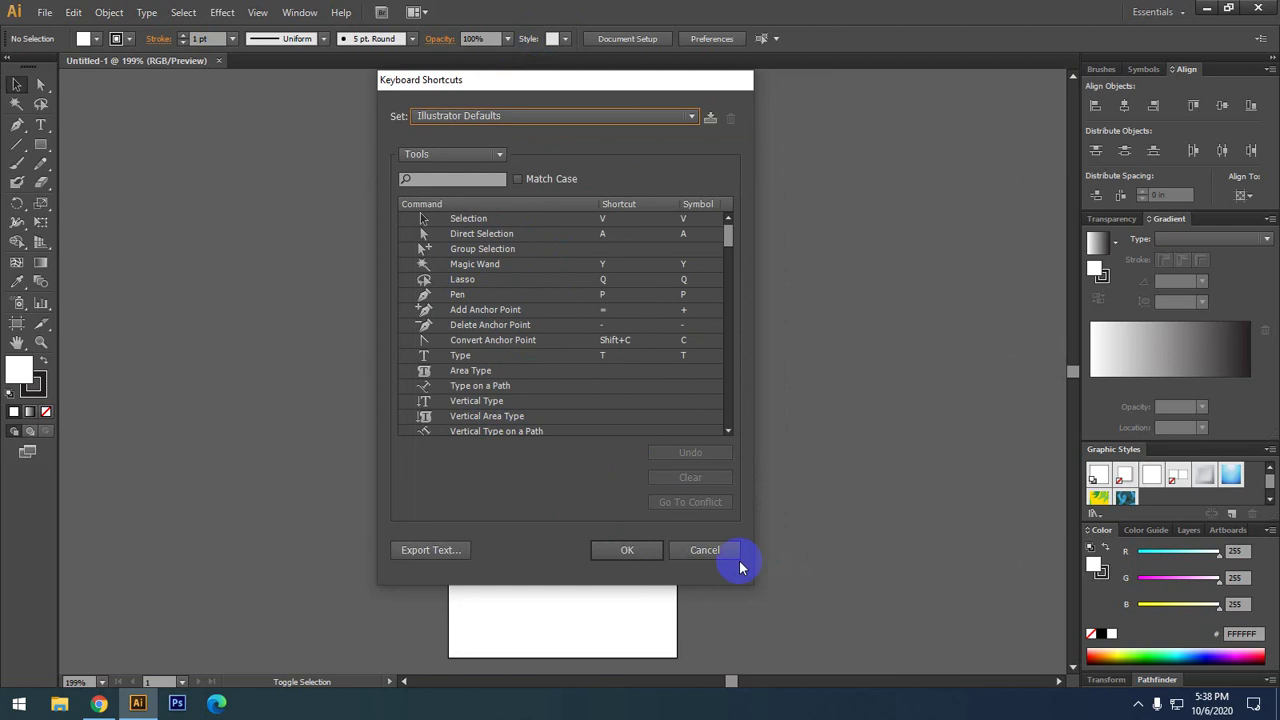
click(704, 549)
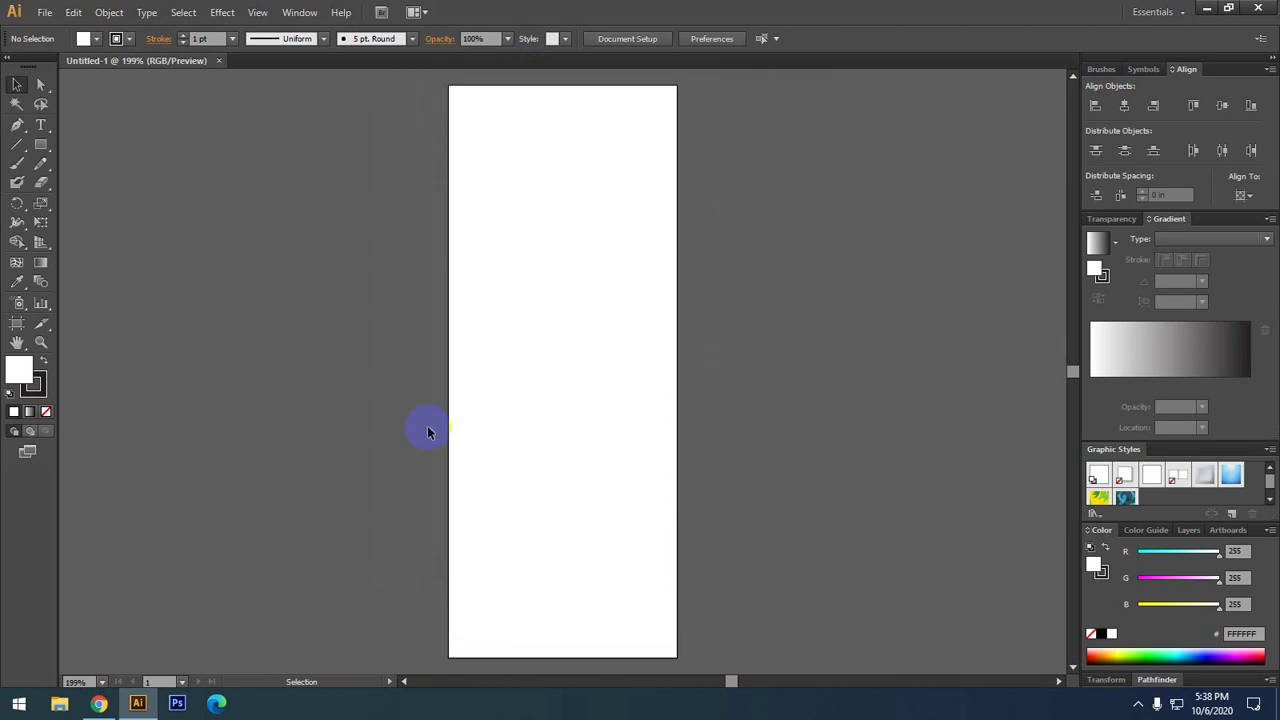
click(72, 13)
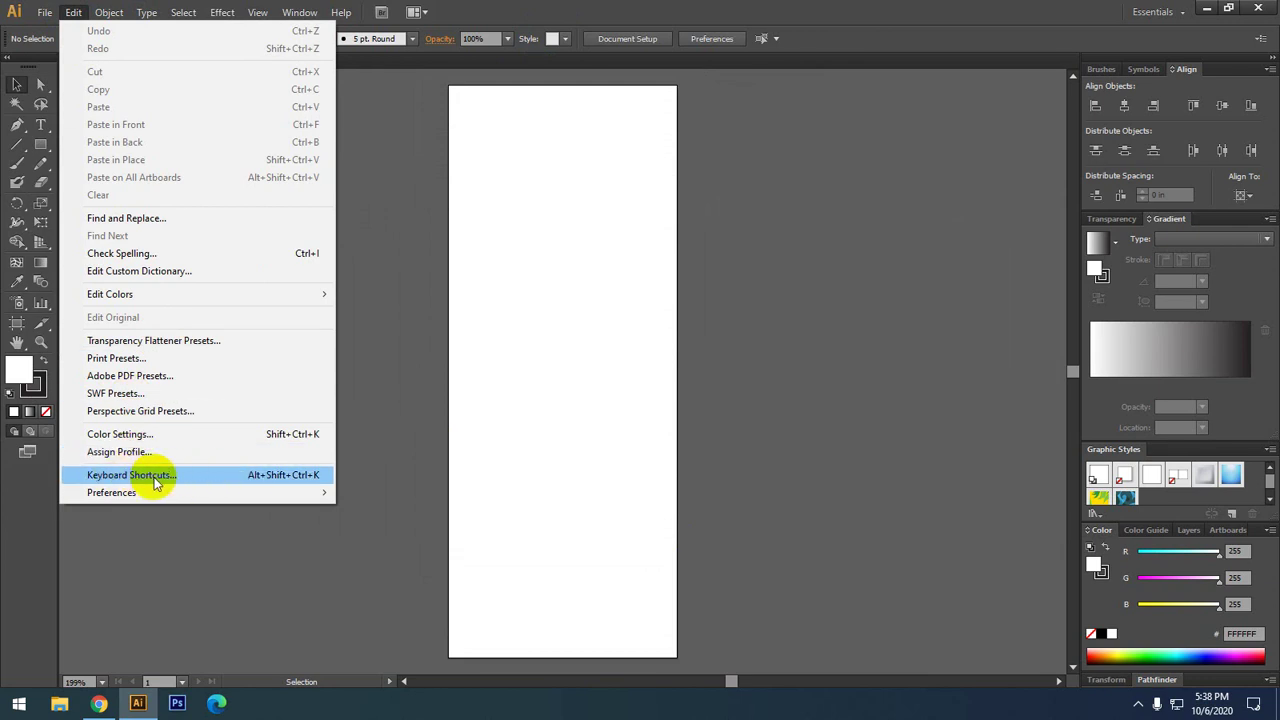
click(274, 478)
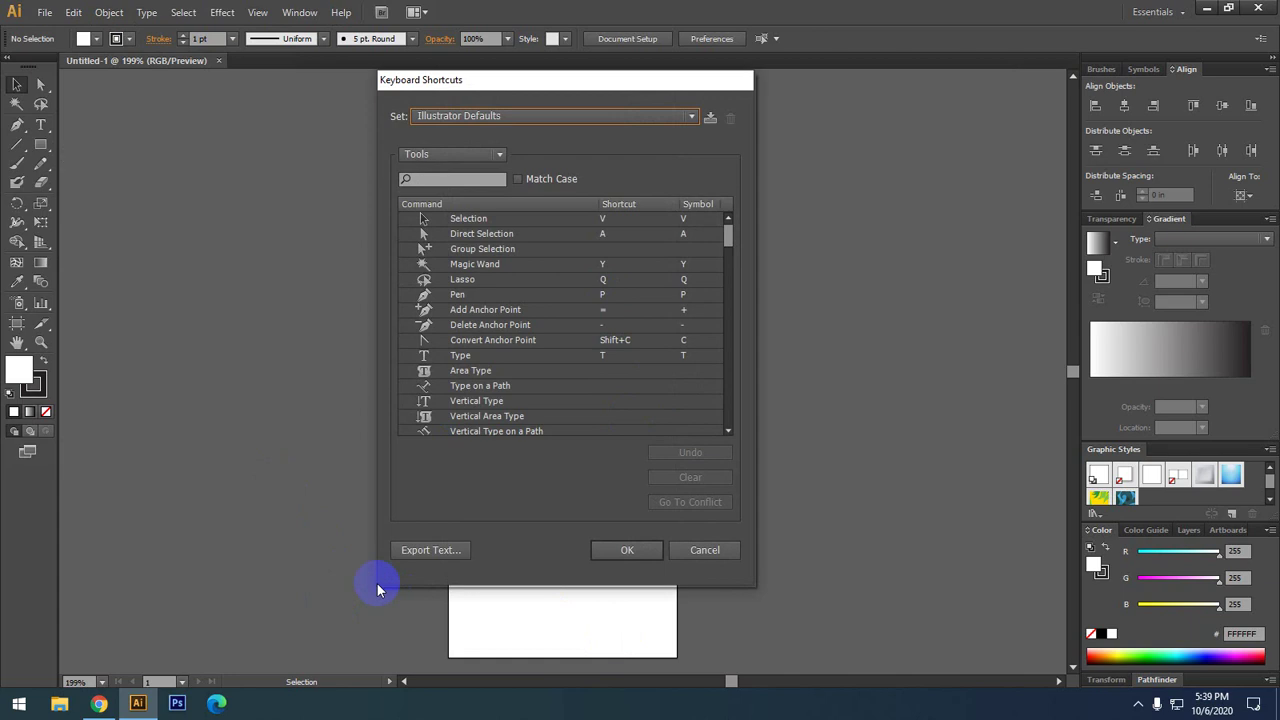
scroll(500, 286, down, 5)
scroll(651, 251, up, 5)
scroll(615, 253, down, 5)
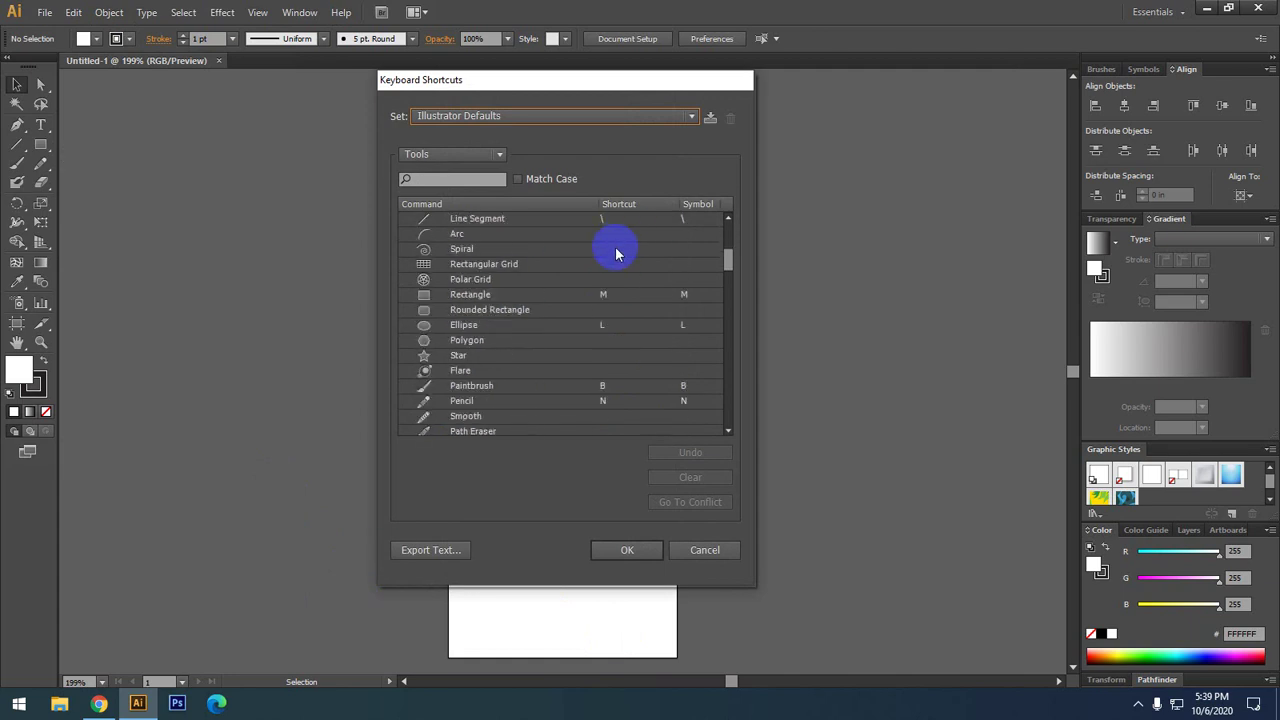
scroll(612, 265, down, 5)
scroll(605, 283, down, 5)
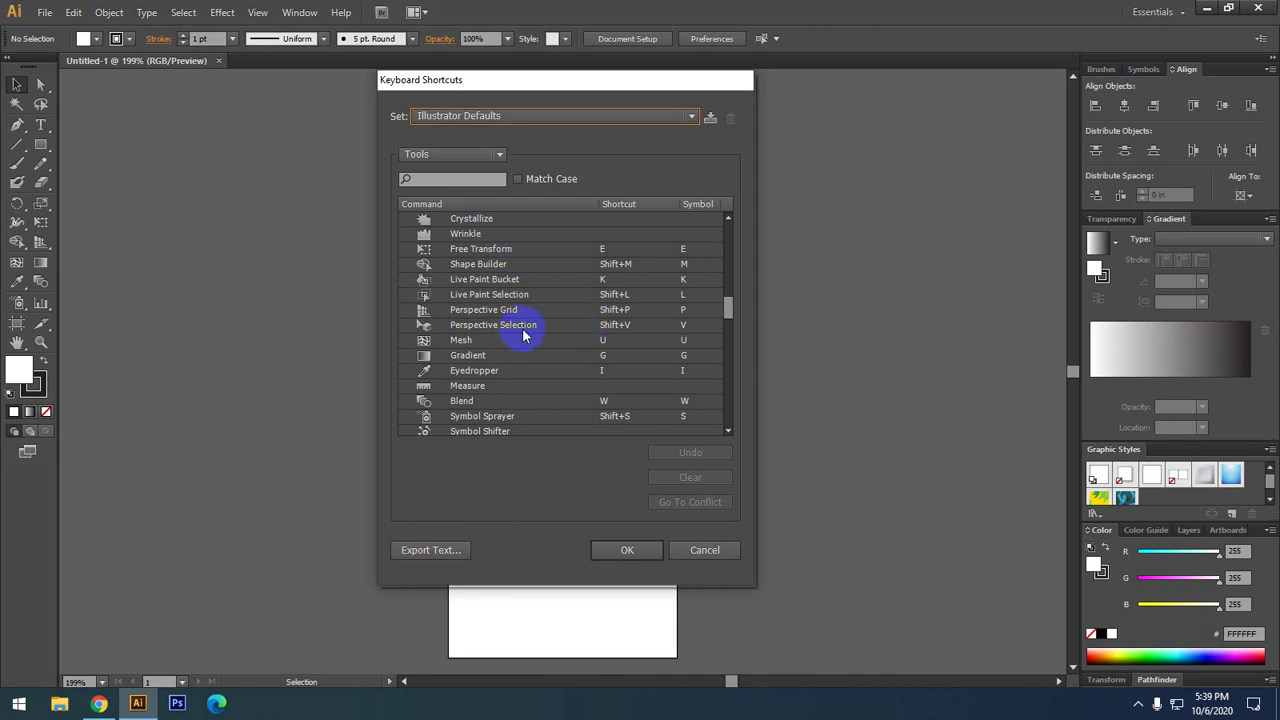
click(716, 551)
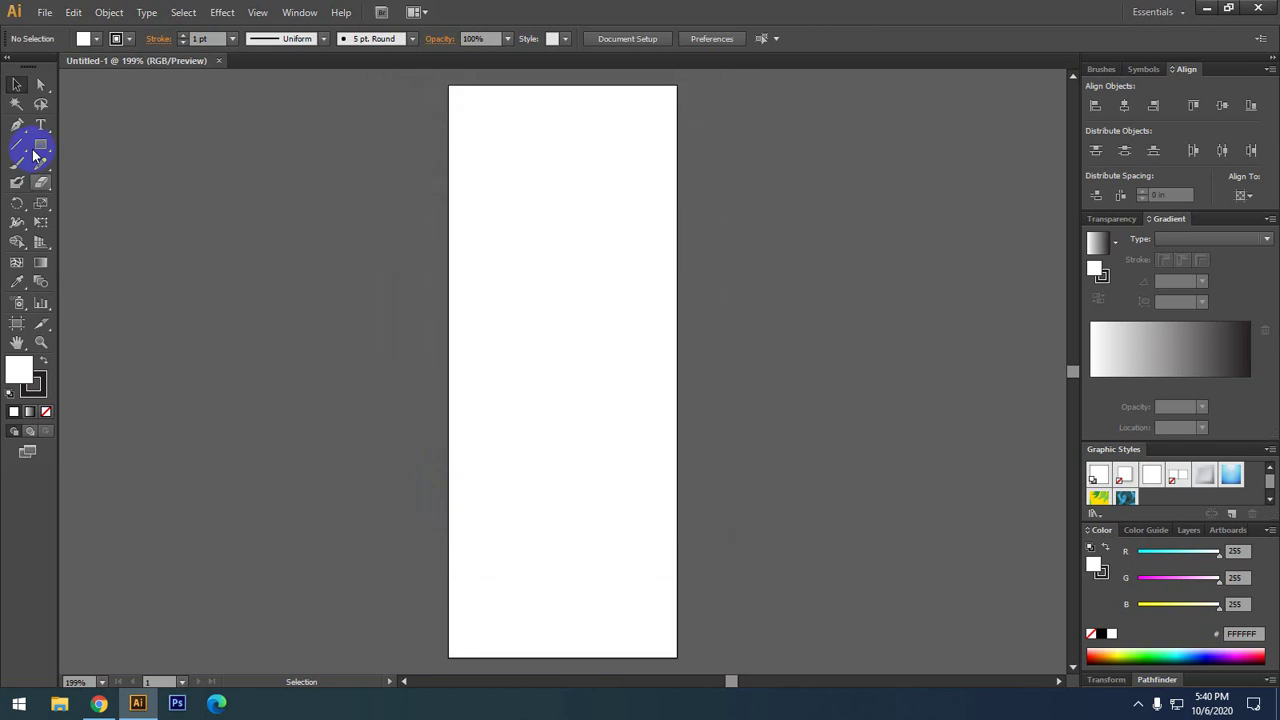
- Switch from the Type tool to the Pen tool in the toolbox
click(41, 124)
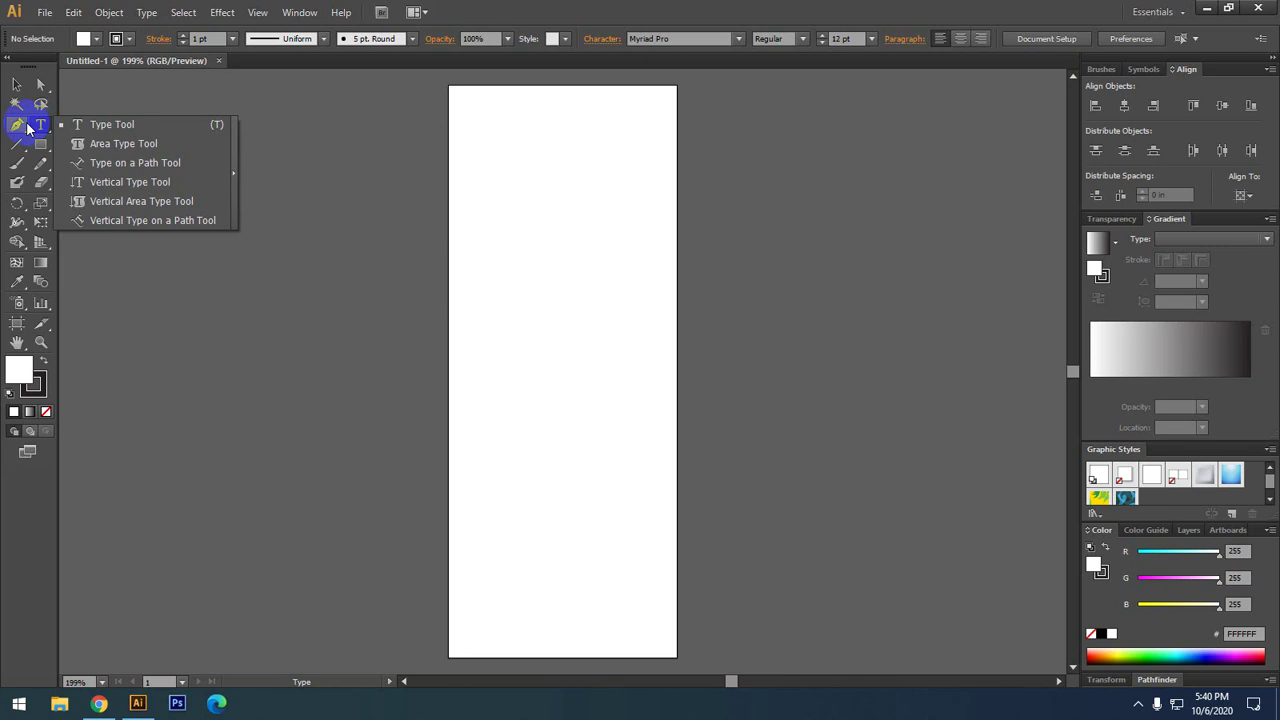
click(22, 126)
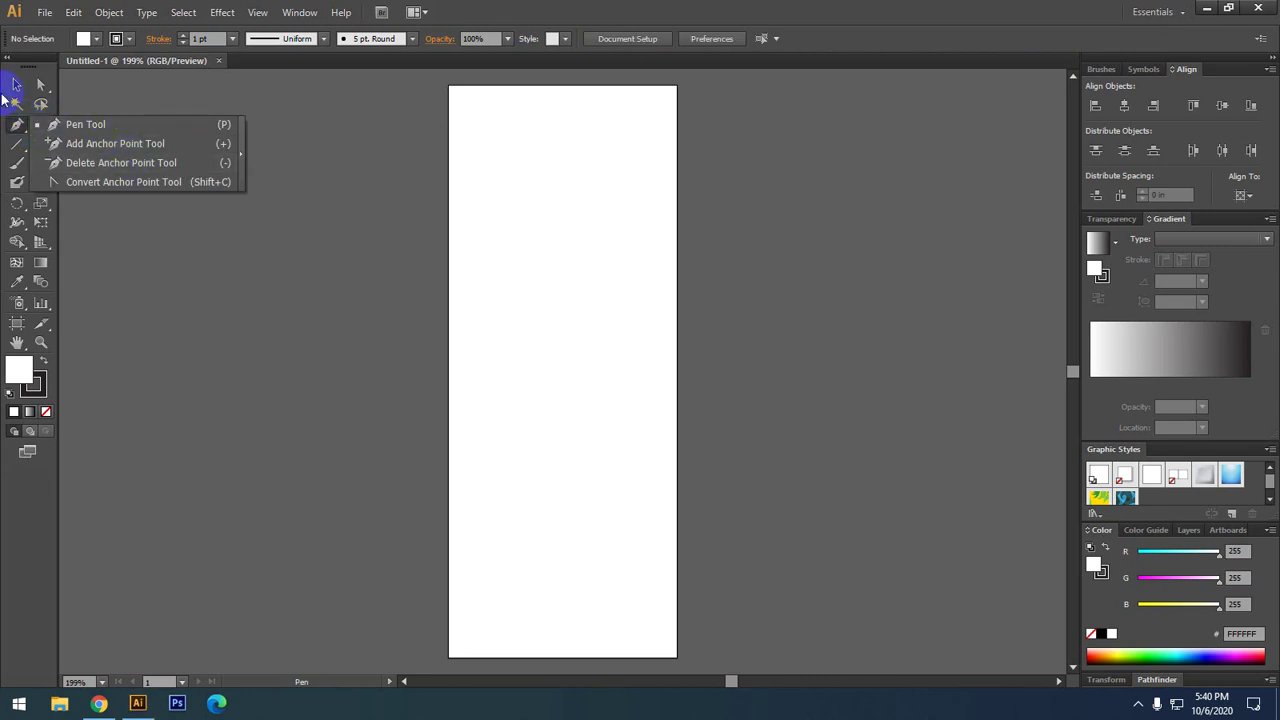
click(26, 80)
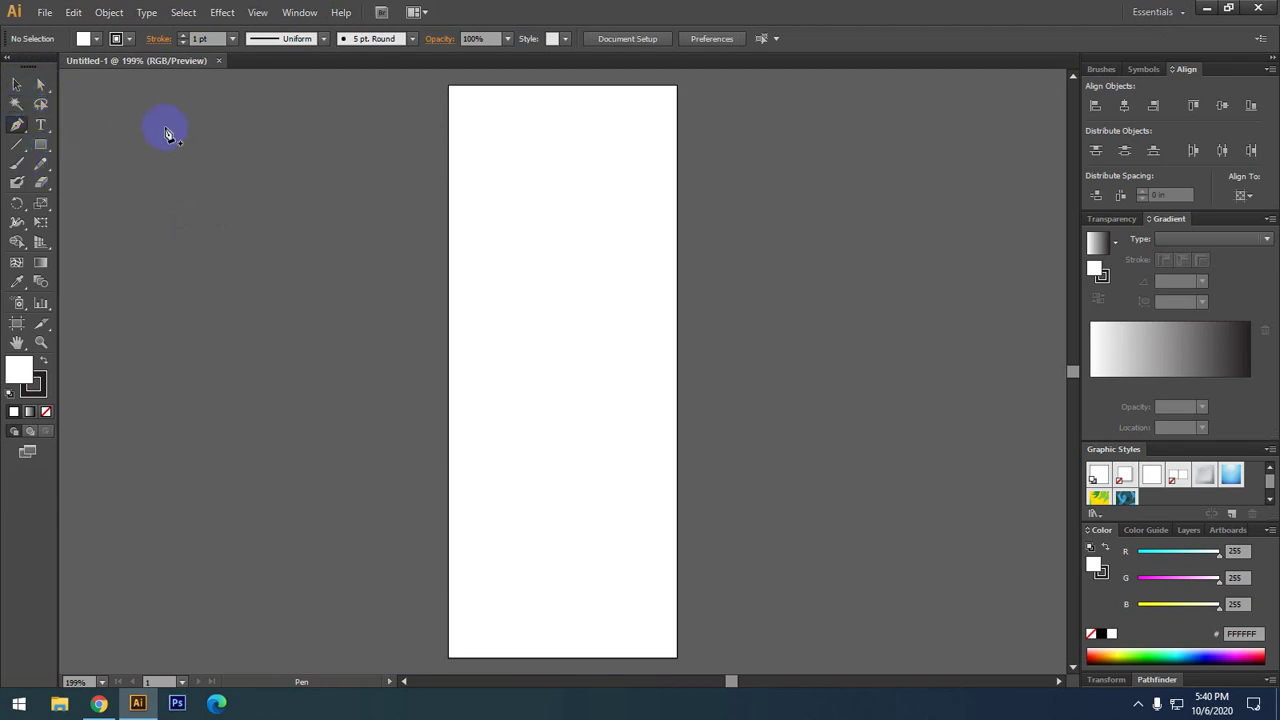
key(ctrl)
- Open Keyboard Shortcuts (Alt+Shift+Ctrl+K) and review Tools shortcuts such as Pen (P) and Type (T)
key(ctrl+alt+shift+k)
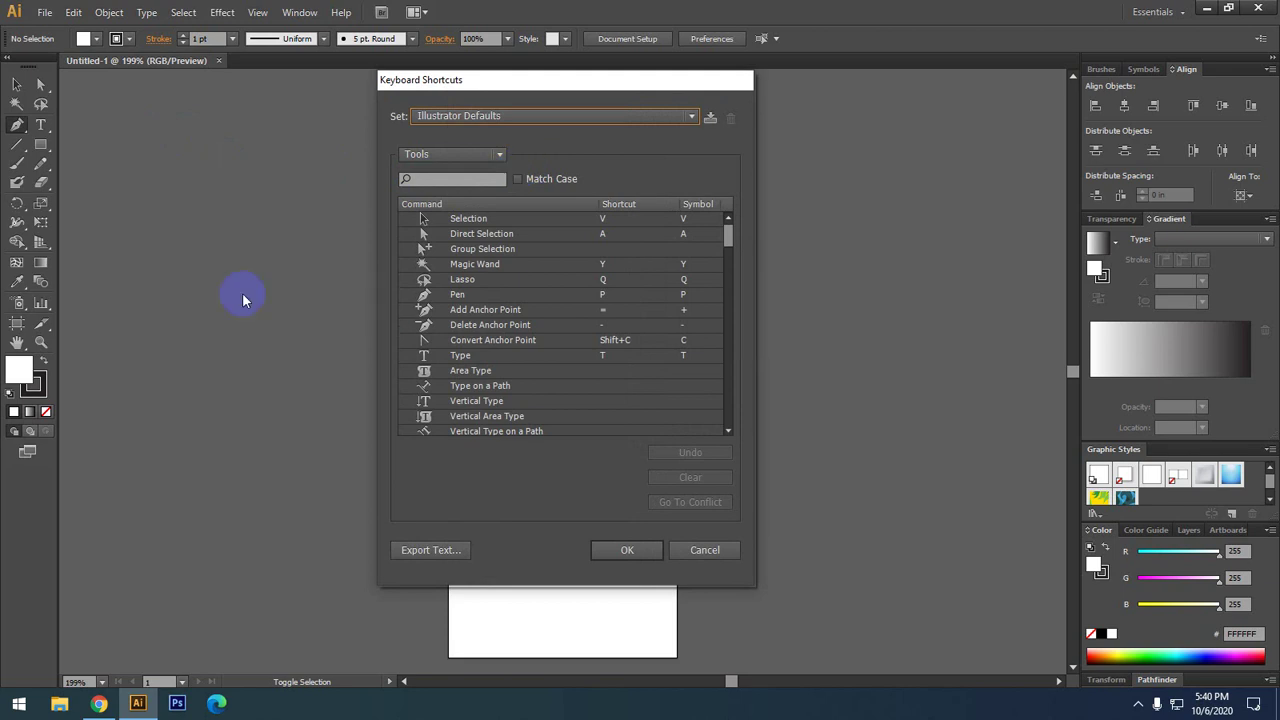
scroll(560, 300, down, 5)
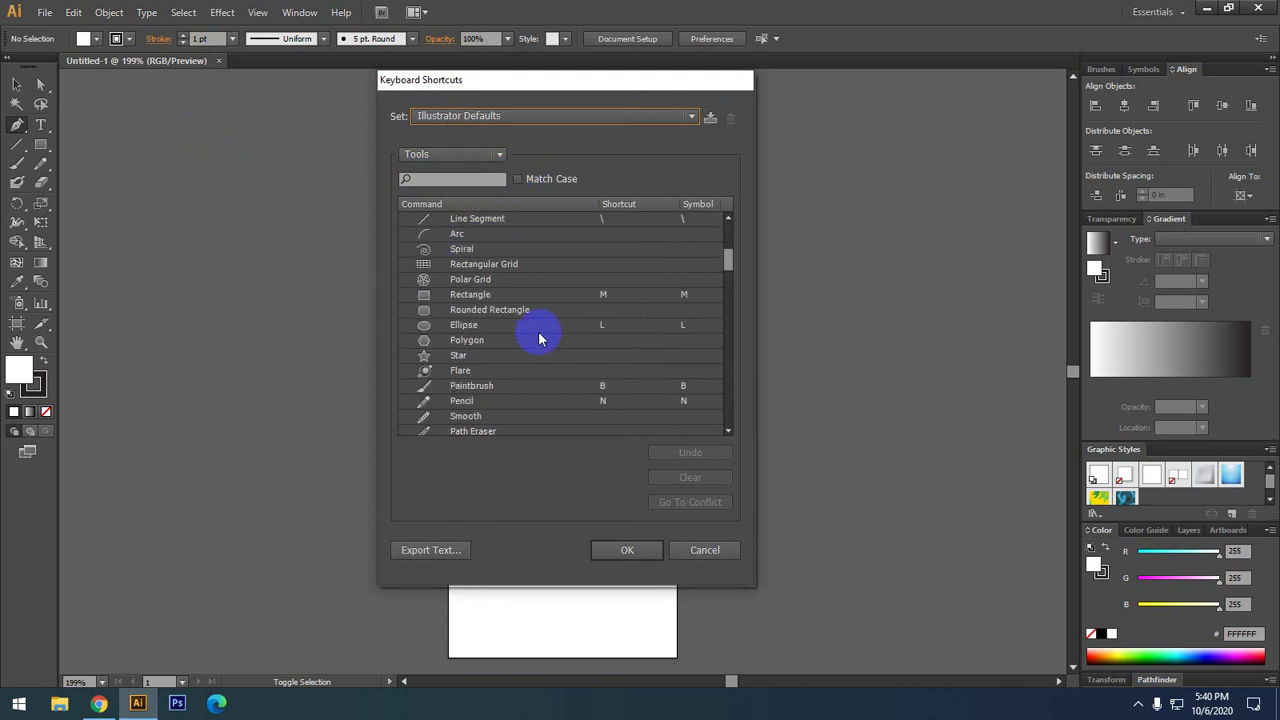
scroll(545, 335, down, 5)
scroll(531, 334, up, 5)
scroll(535, 336, down, 5)
scroll(538, 339, down, 5)
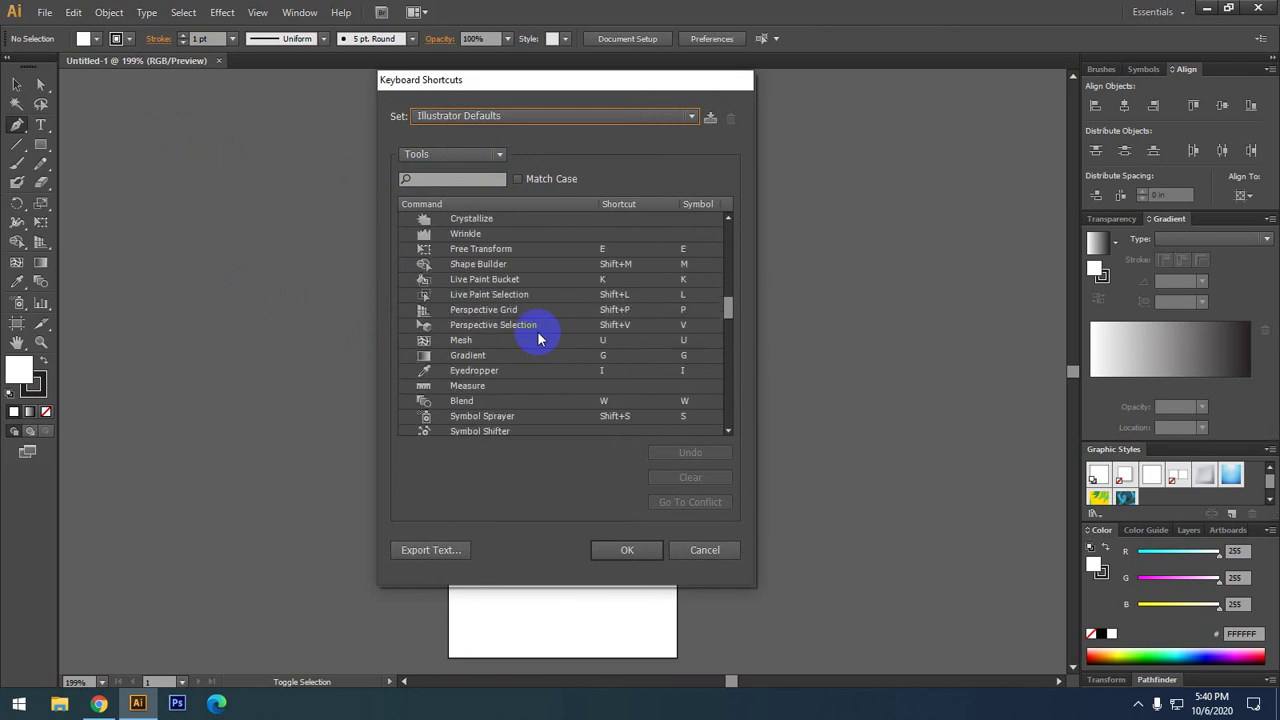
scroll(538, 339, up, 5)
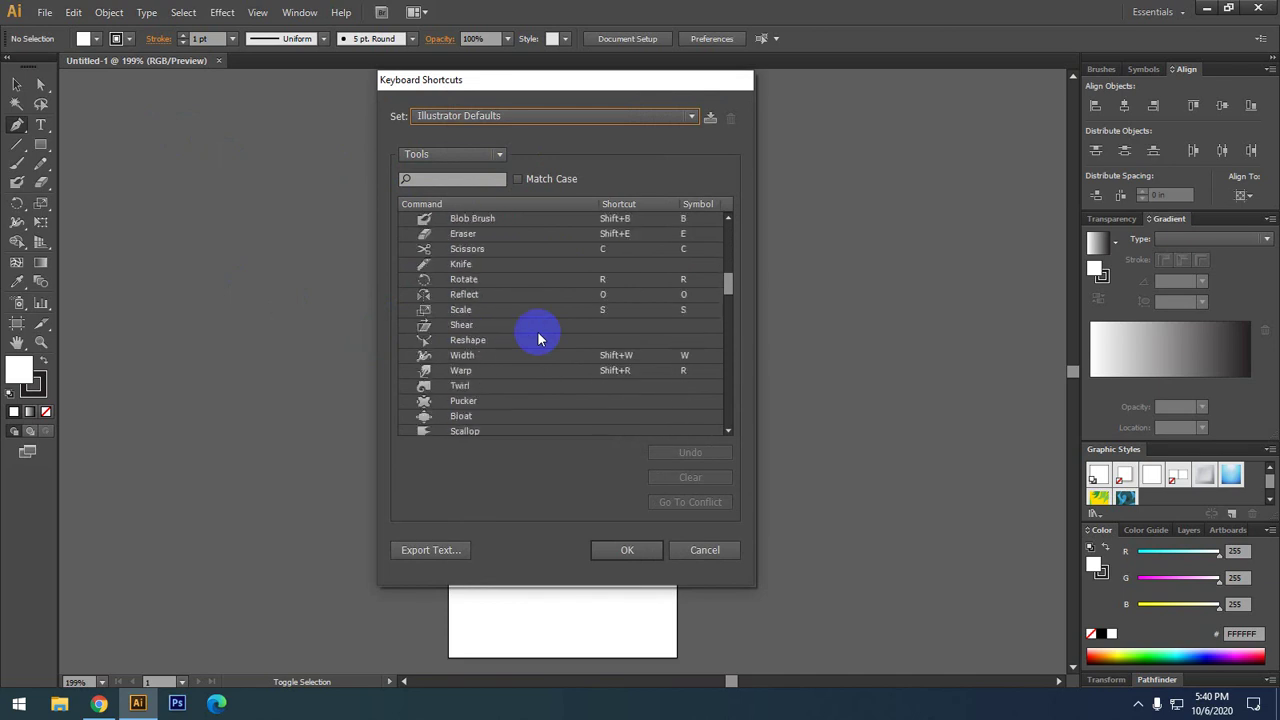
scroll(538, 339, up, 5)
scroll(538, 339, up, 5)
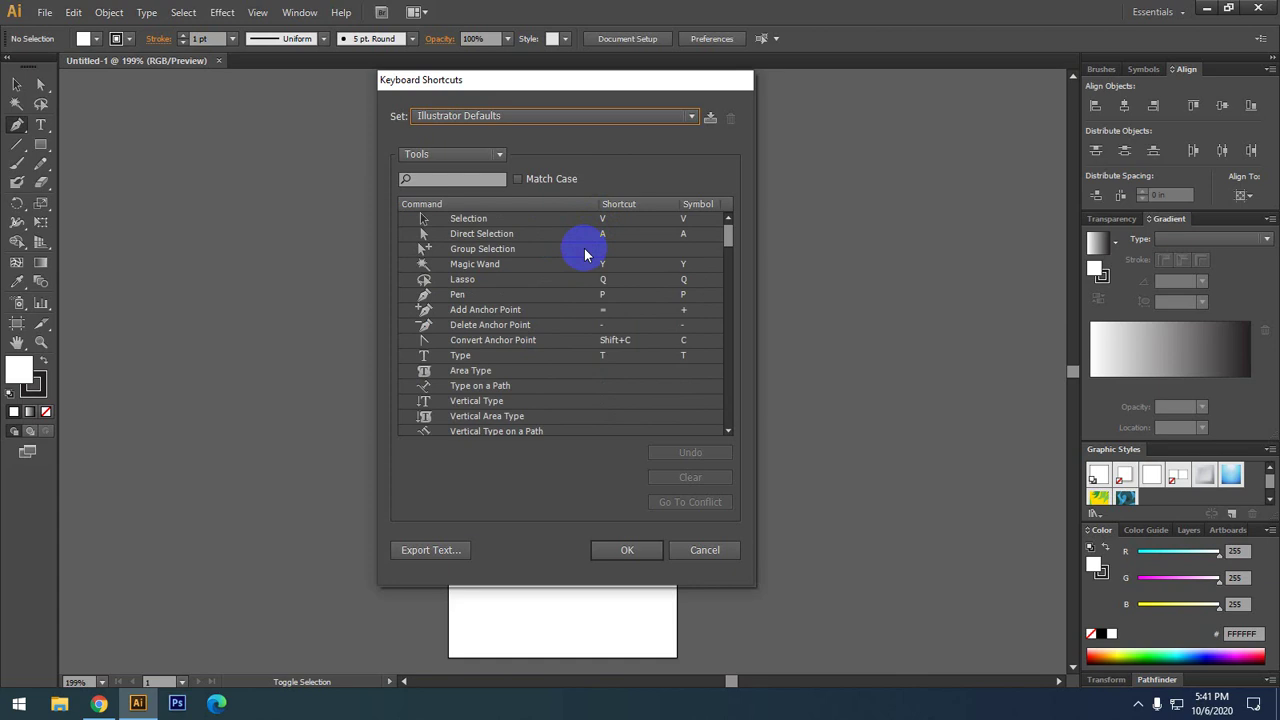
scroll(514, 257, down, 6)
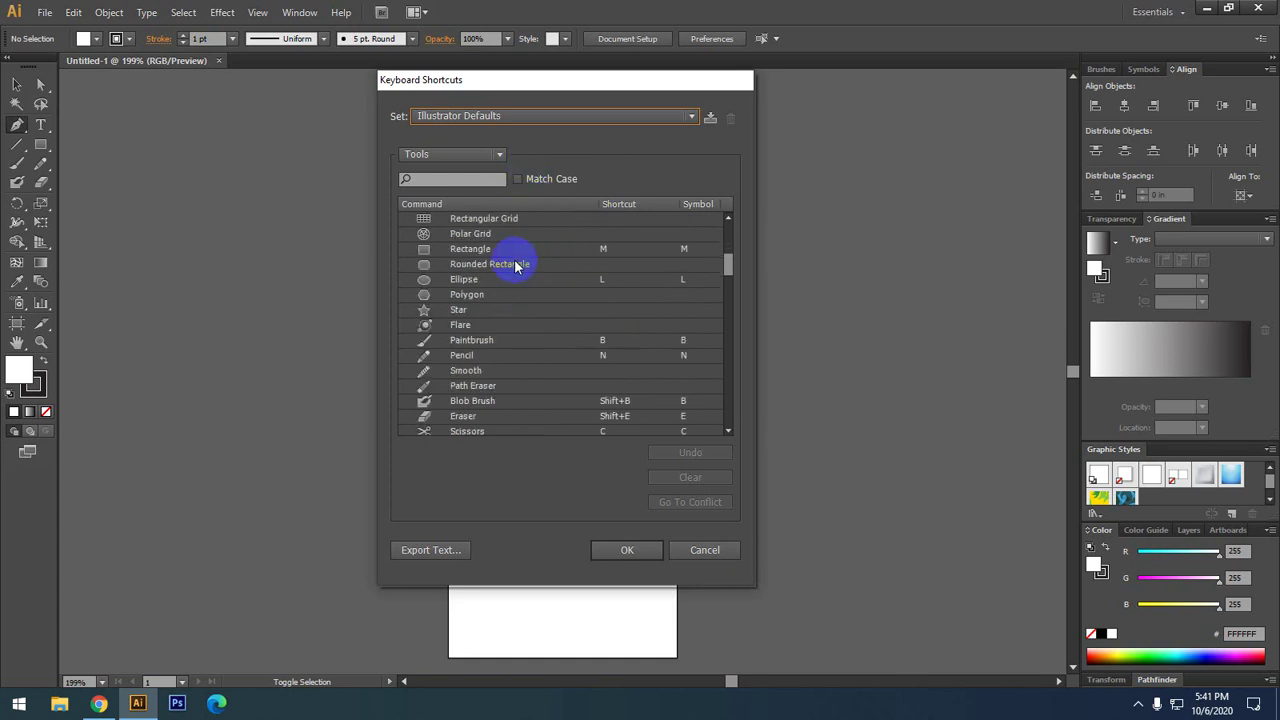
scroll(500, 257, up, 5)
click(455, 158)
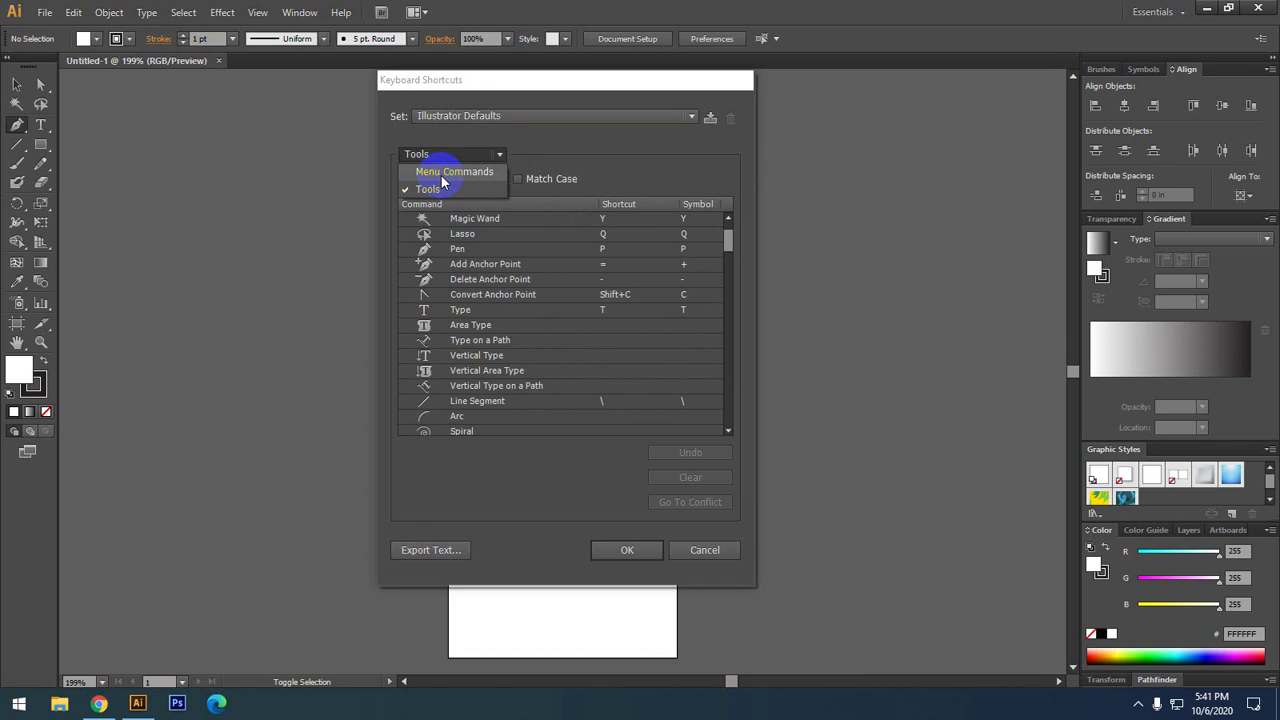
- Show Menu Commands shortcuts and expand the File and Edit groups
click(450, 172)
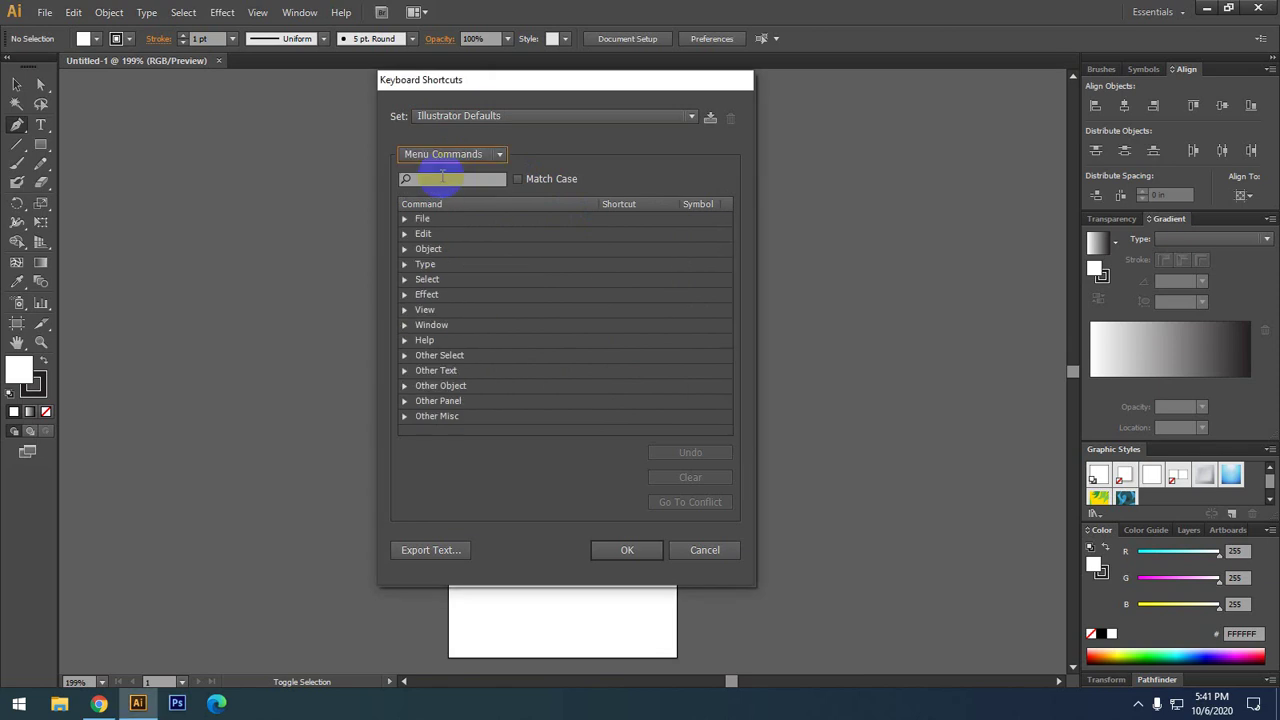
click(405, 219)
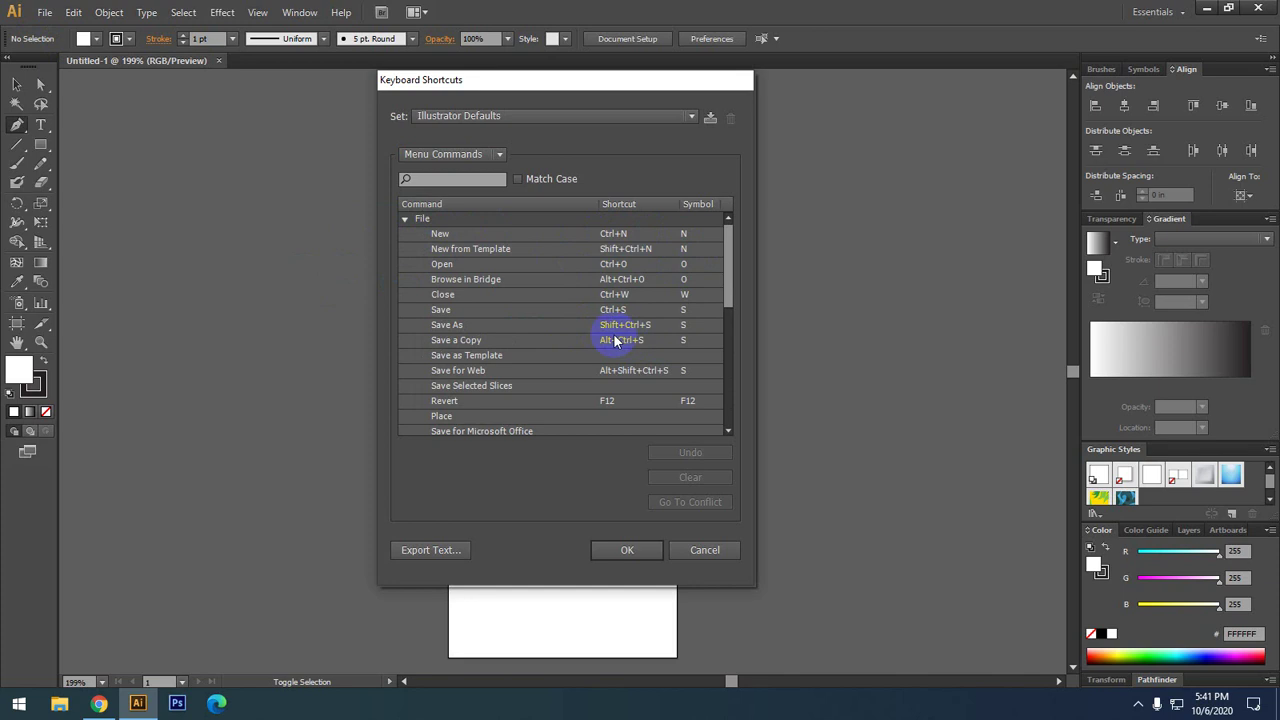
scroll(613, 340, down, 5)
click(405, 325)
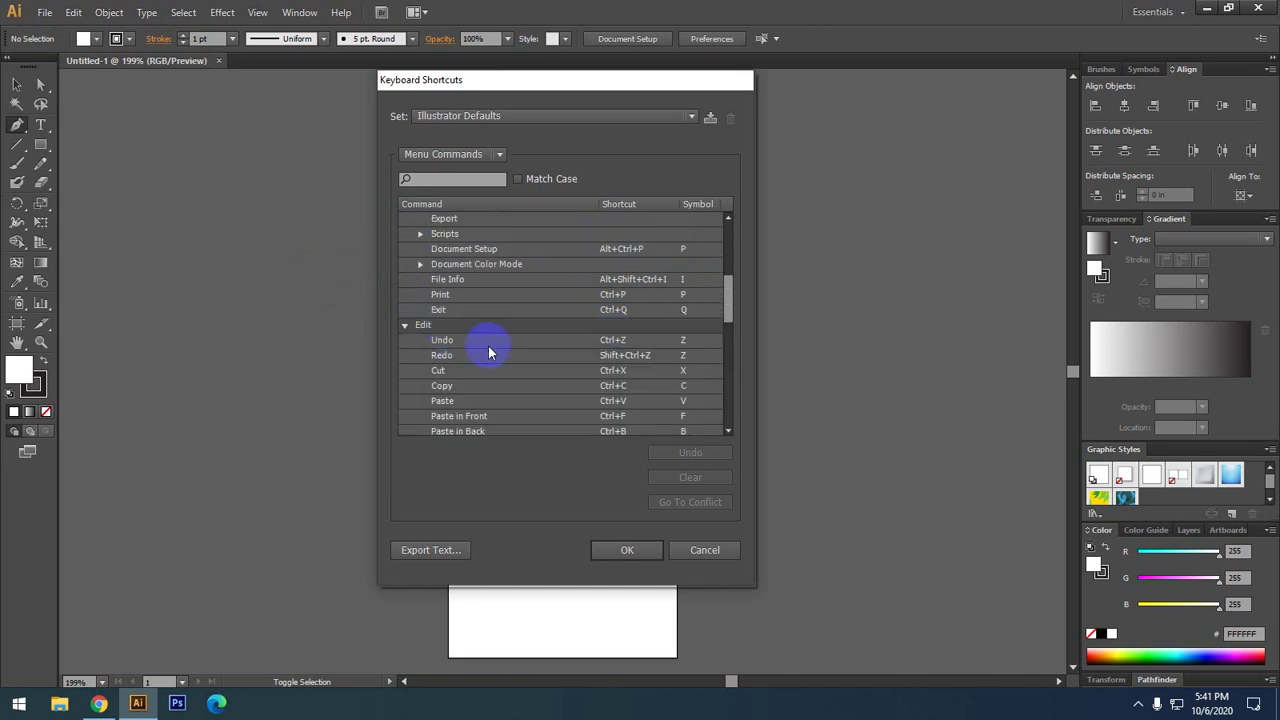
scroll(488, 345, down, 3)
scroll(612, 294, up, 2)
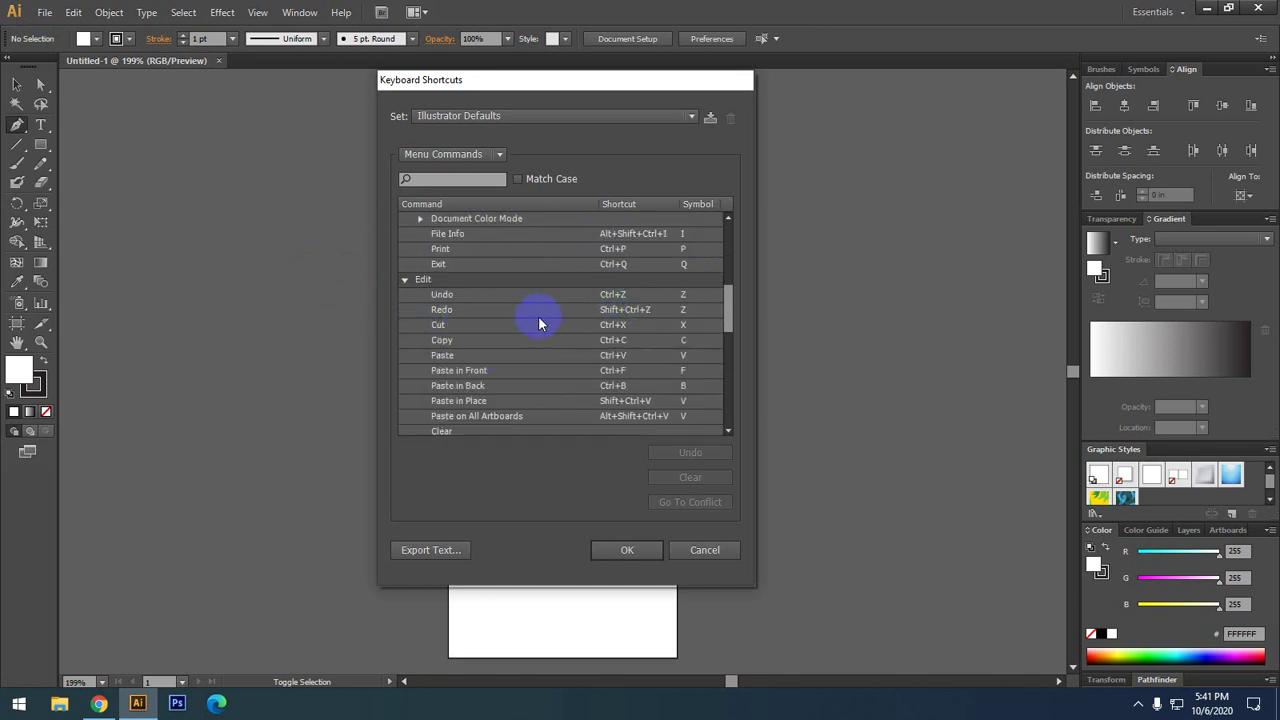
scroll(560, 316, down, 3)
scroll(587, 318, up, 2)
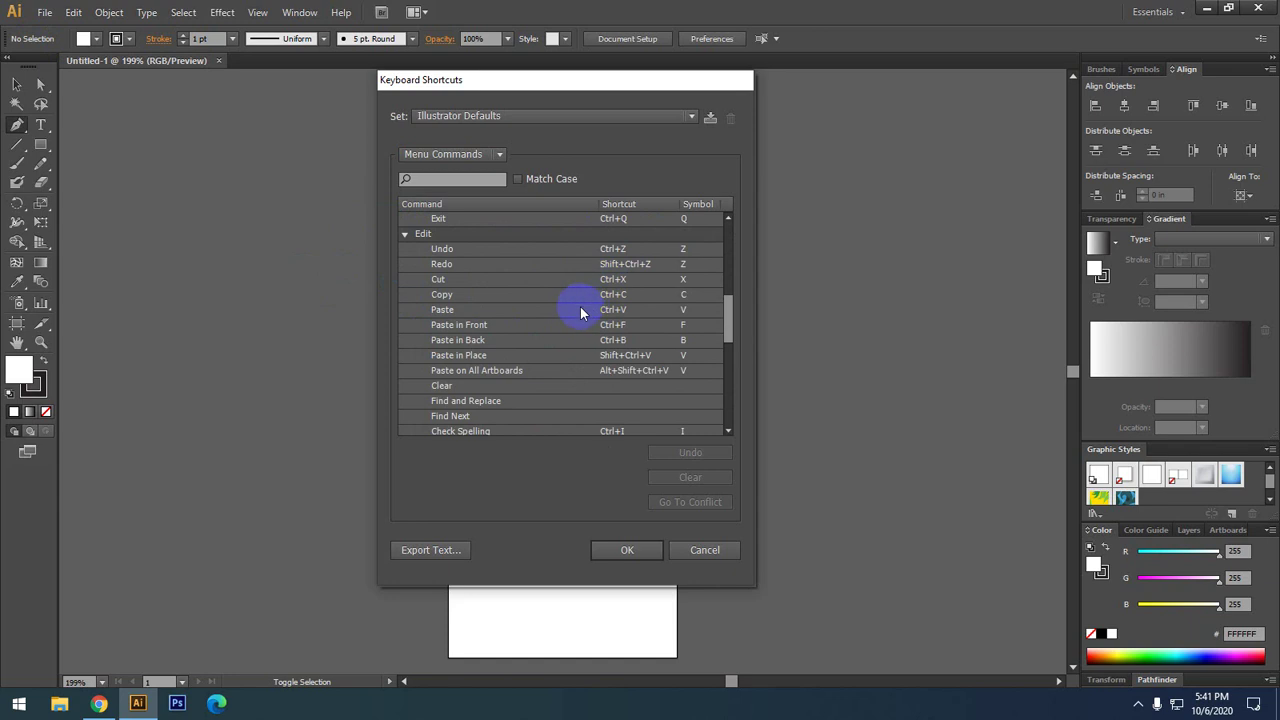
scroll(580, 306, down, 3)
scroll(577, 310, down, 3)
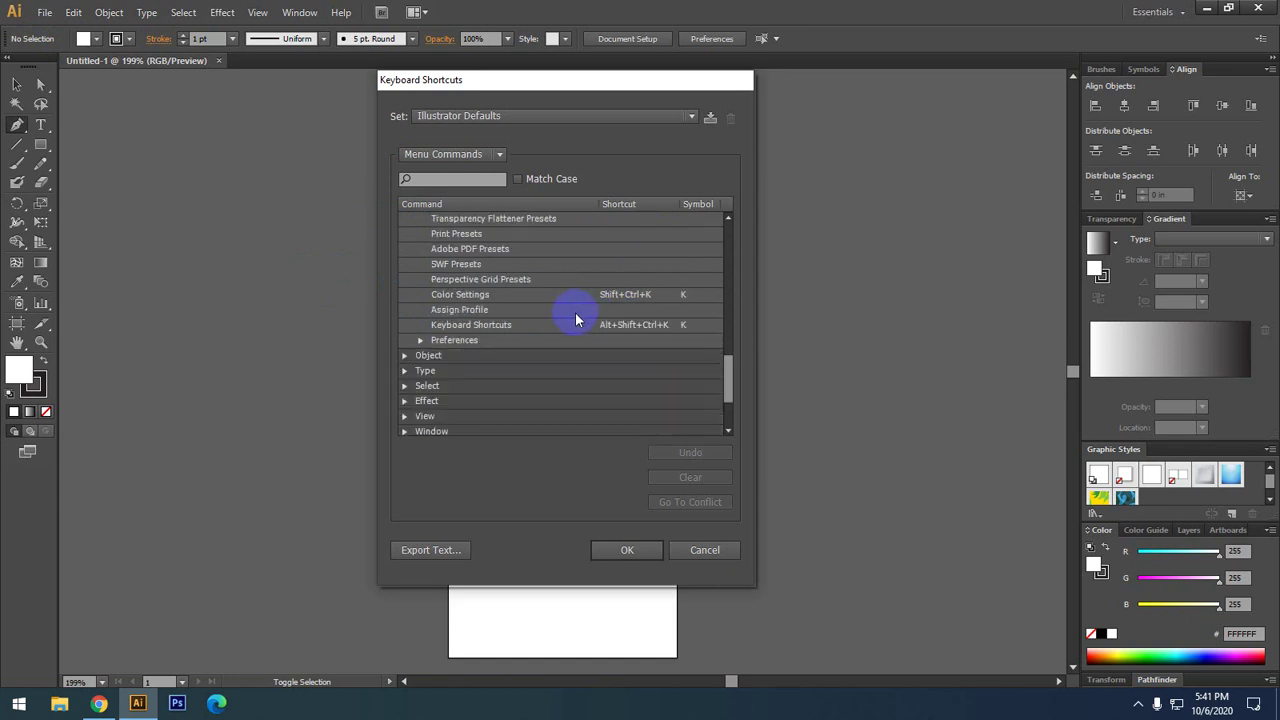
- Expand and review the Object, Type, Select and Effect shortcuts, then cancel the dialog
click(406, 357)
scroll(531, 357, down, 3)
scroll(530, 355, up, 2)
scroll(530, 357, down, 5)
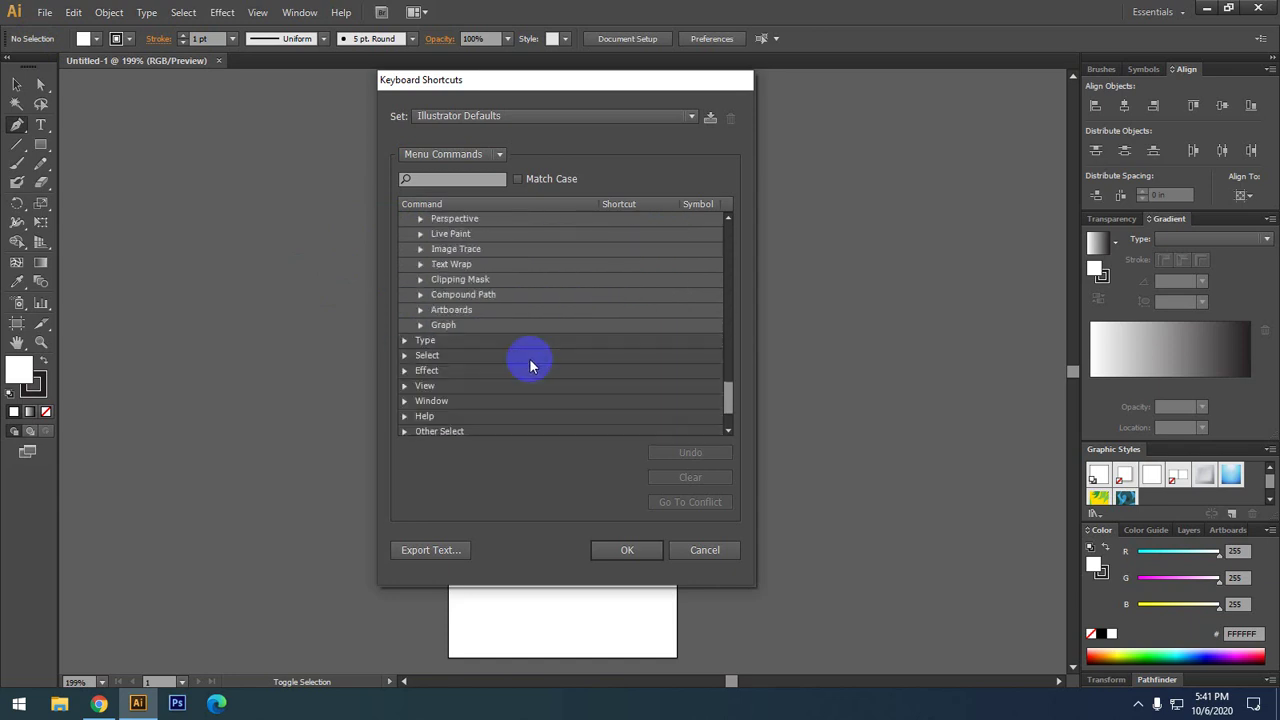
scroll(490, 350, down, 1)
click(405, 294)
scroll(520, 335, down, 5)
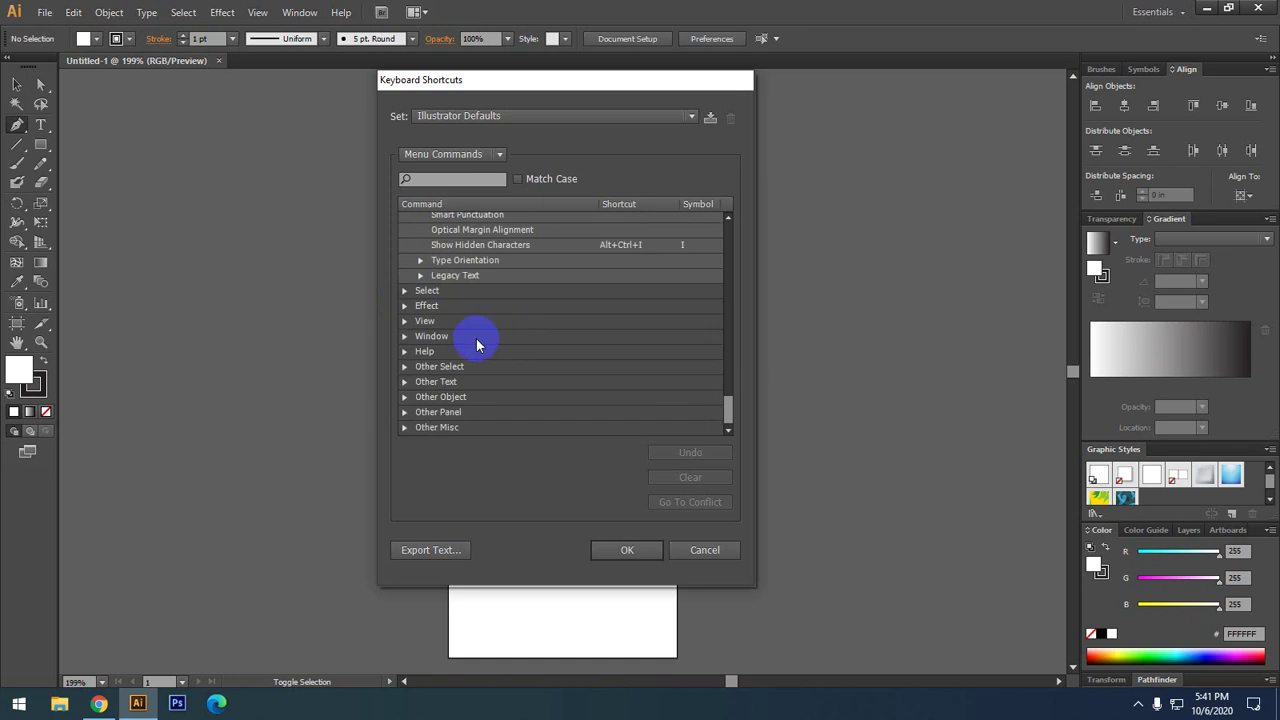
click(404, 293)
scroll(486, 334, down, 5)
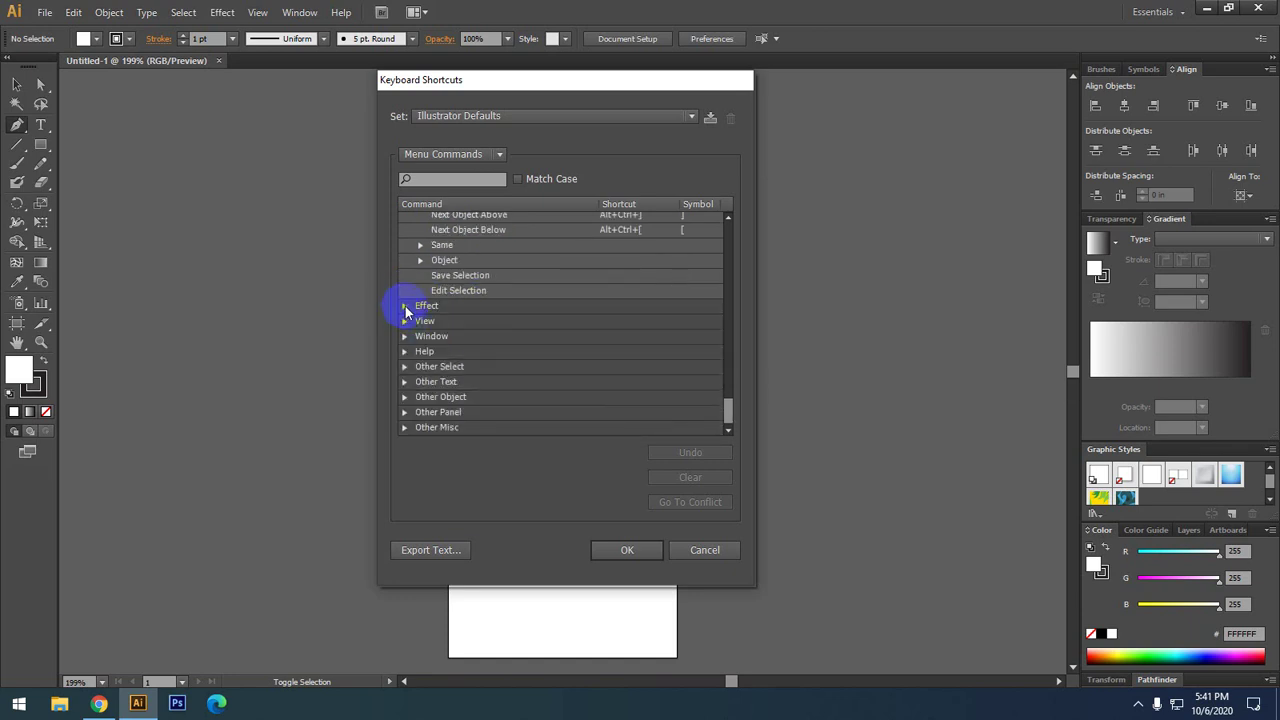
click(405, 318)
scroll(479, 371, down, 5)
scroll(479, 371, down, 1)
scroll(414, 357, up, 6)
scroll(417, 366, up, 8)
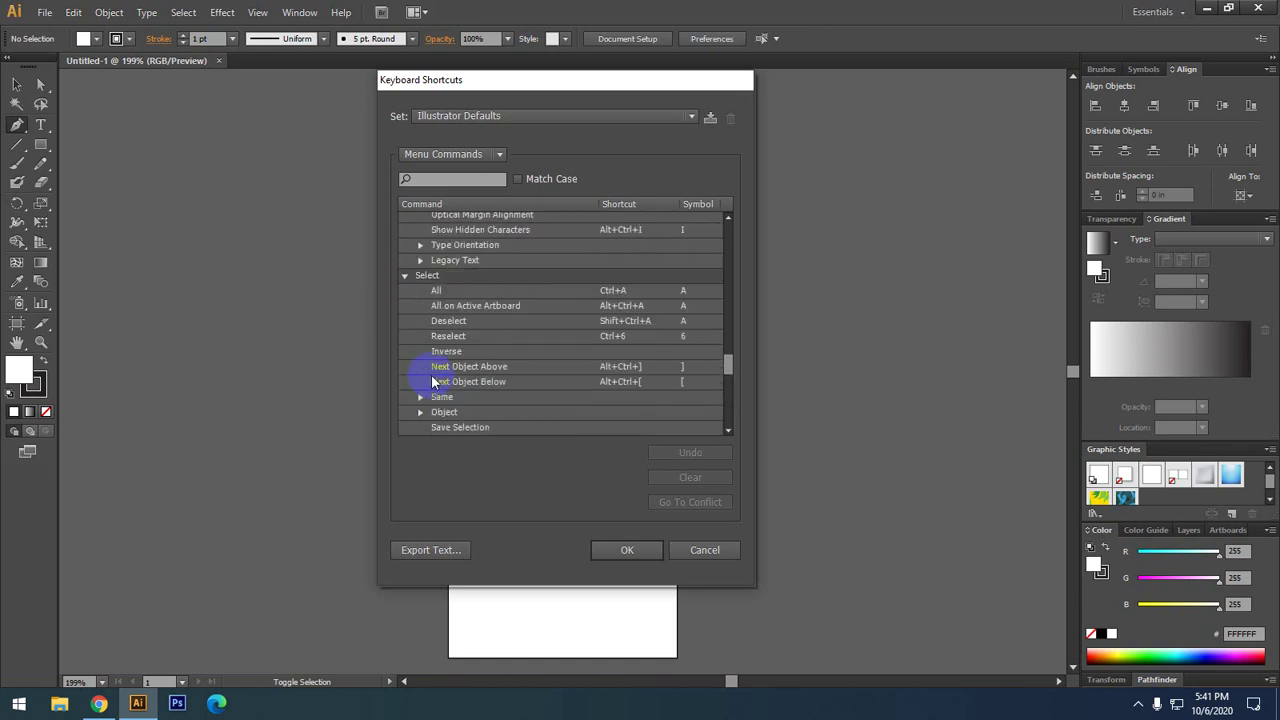
scroll(420, 371, up, 2)
scroll(445, 375, up, 6)
scroll(458, 367, up, 5)
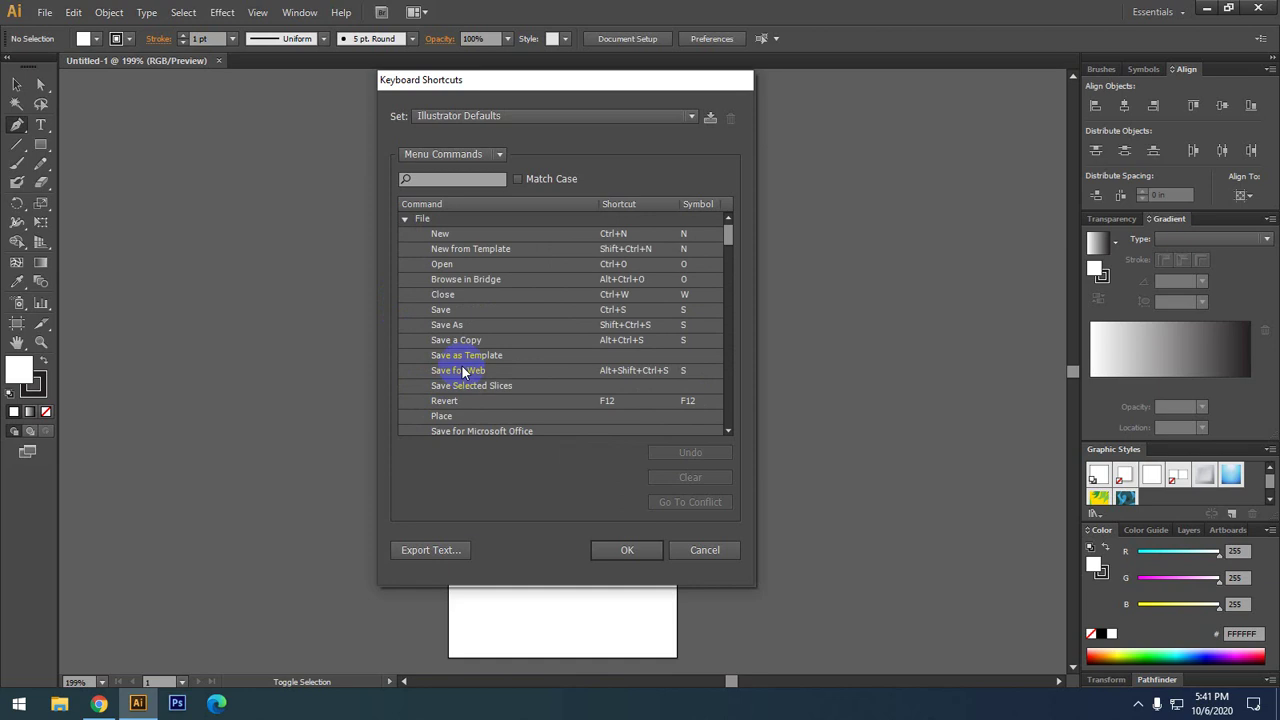
scroll(465, 367, up, 2)
scroll(486, 334, down, 5)
scroll(500, 300, down, 5)
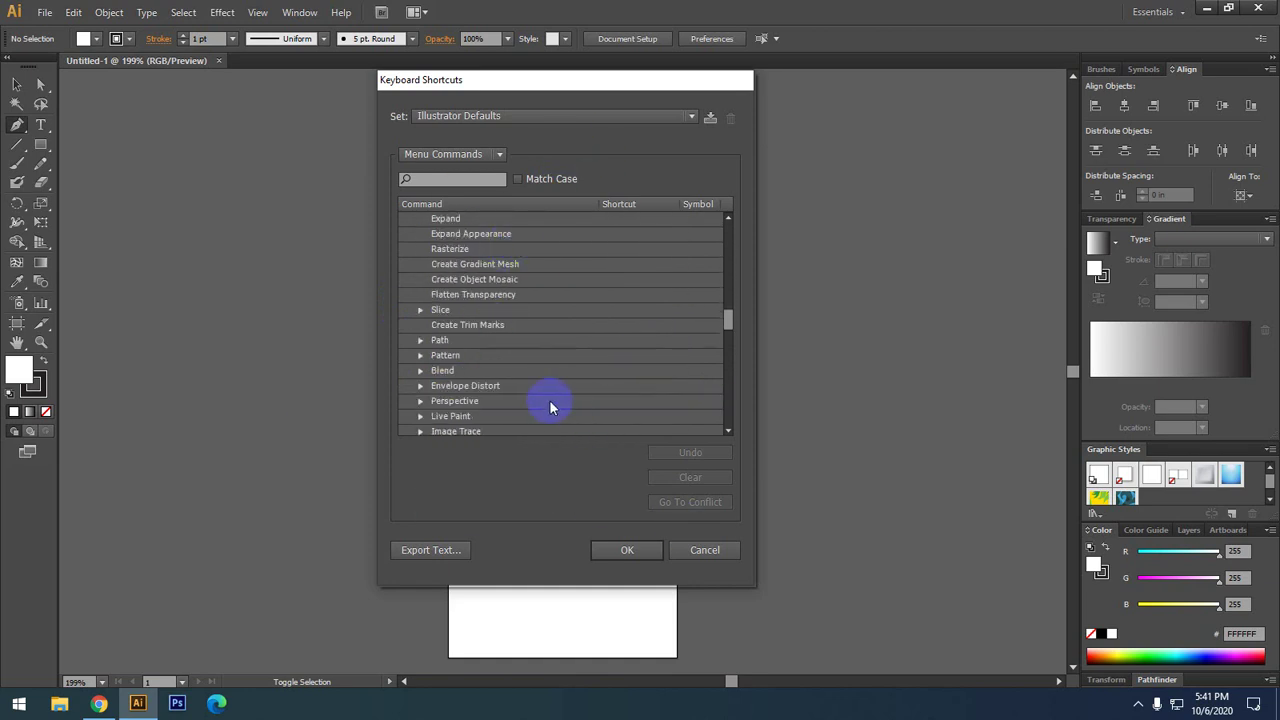
scroll(540, 420, up, 5)
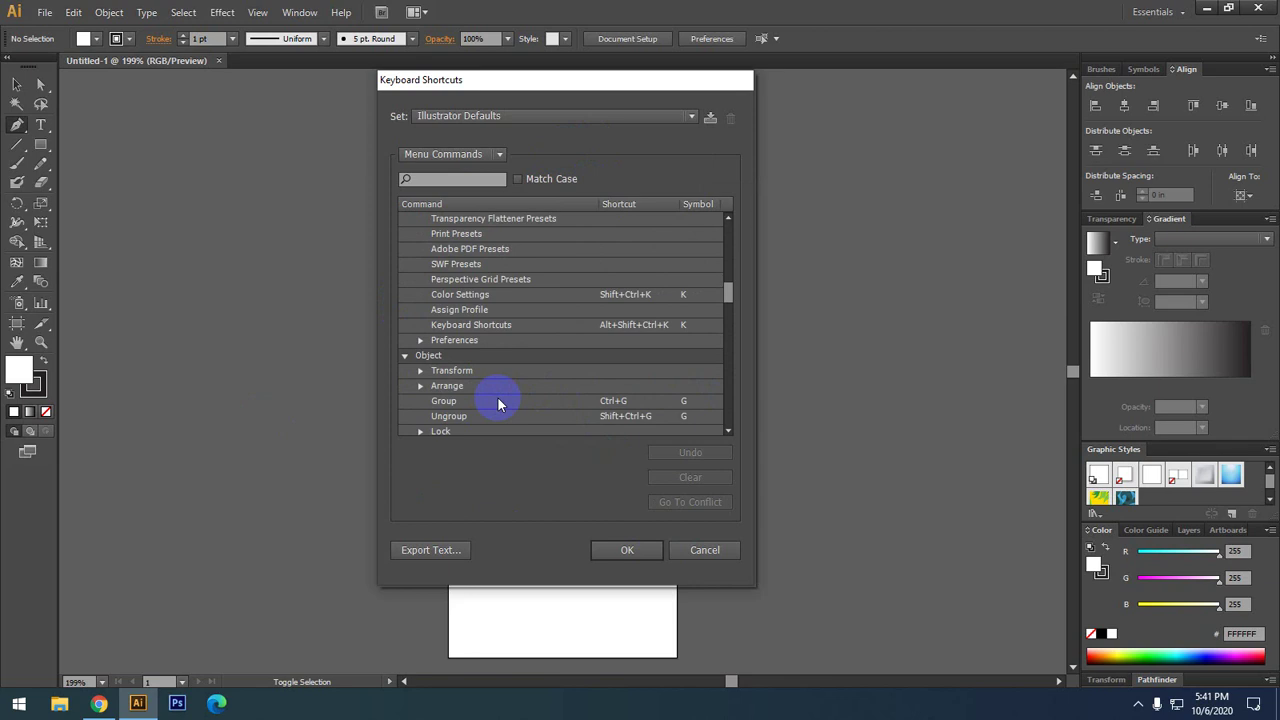
scroll(497, 400, up, 10)
scroll(497, 404, up, 5)
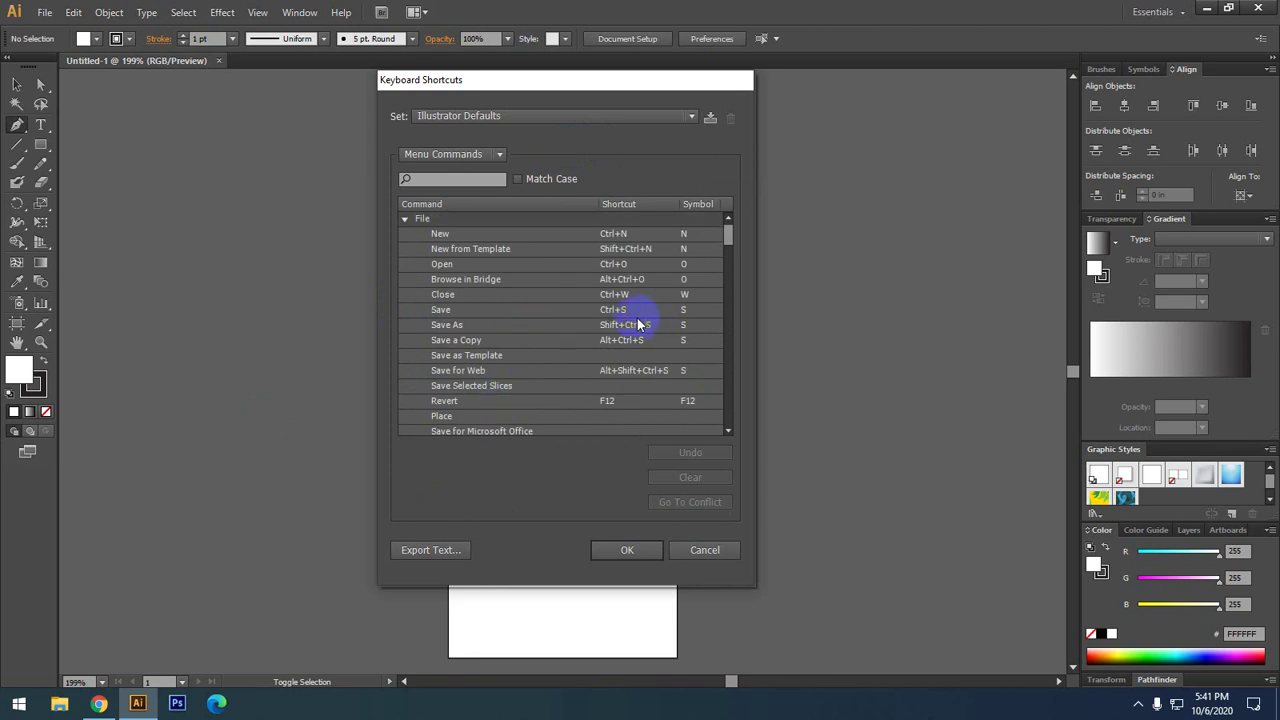
click(712, 557)
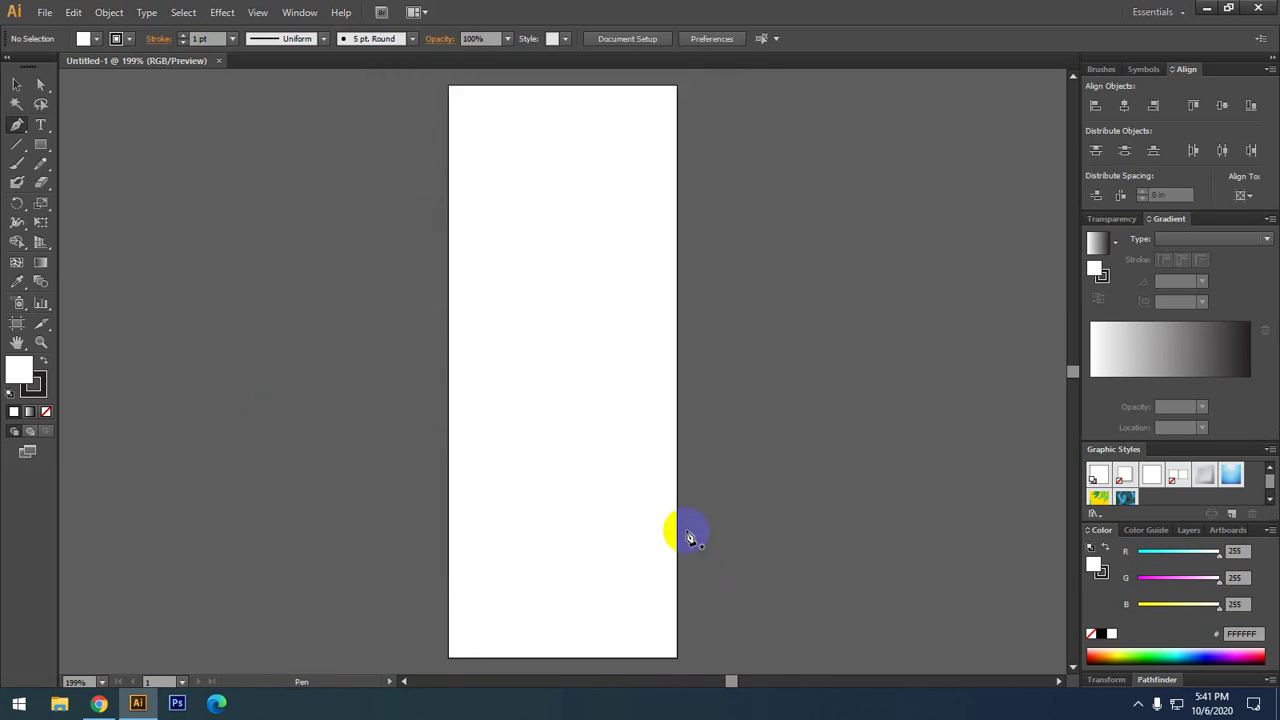
- Pan the artboard, then bring up the Graphic Design course outline in Chrome
drag(417, 294, 466, 323)
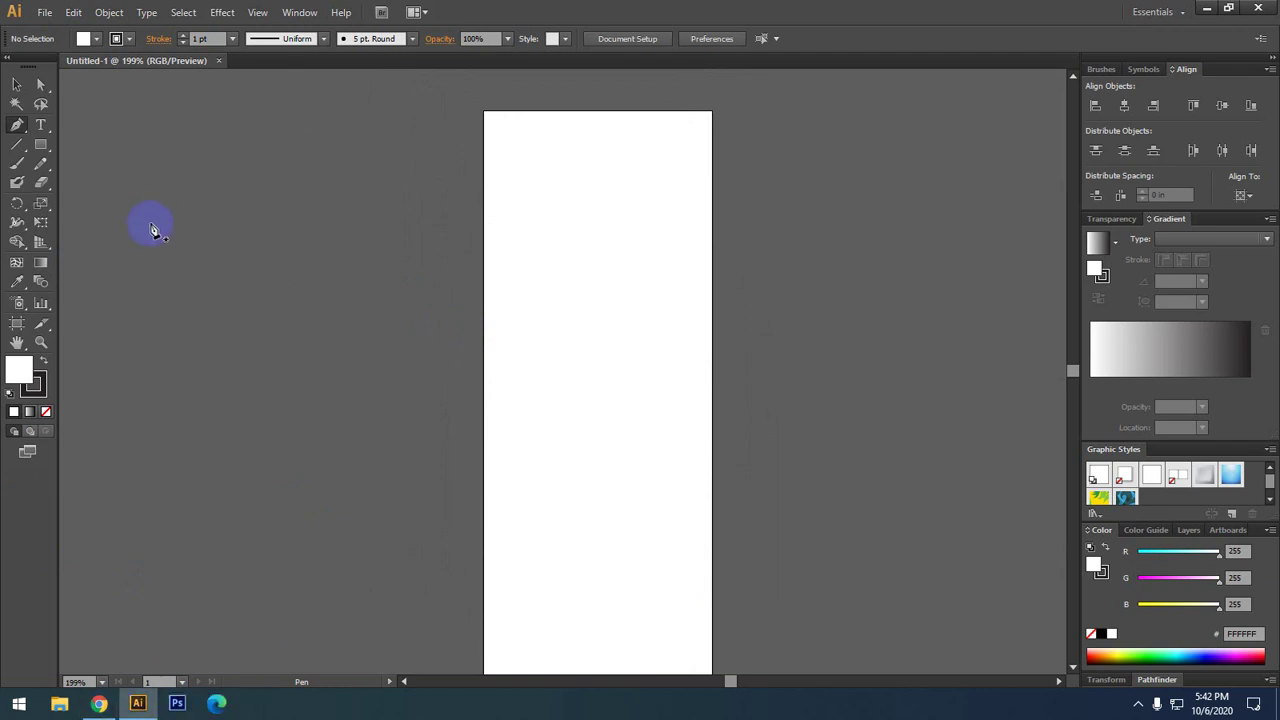
click(97, 703)
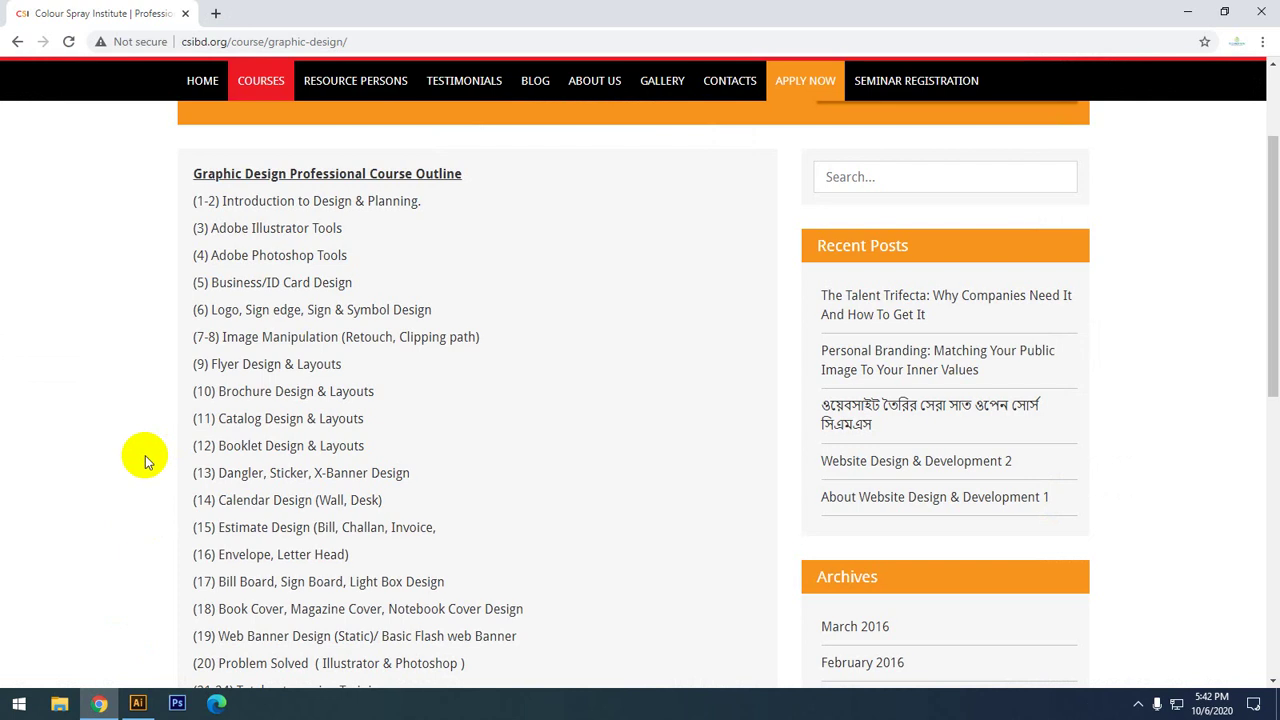
- Minimize Chrome to get back to the Illustrator artboard
click(1189, 10)
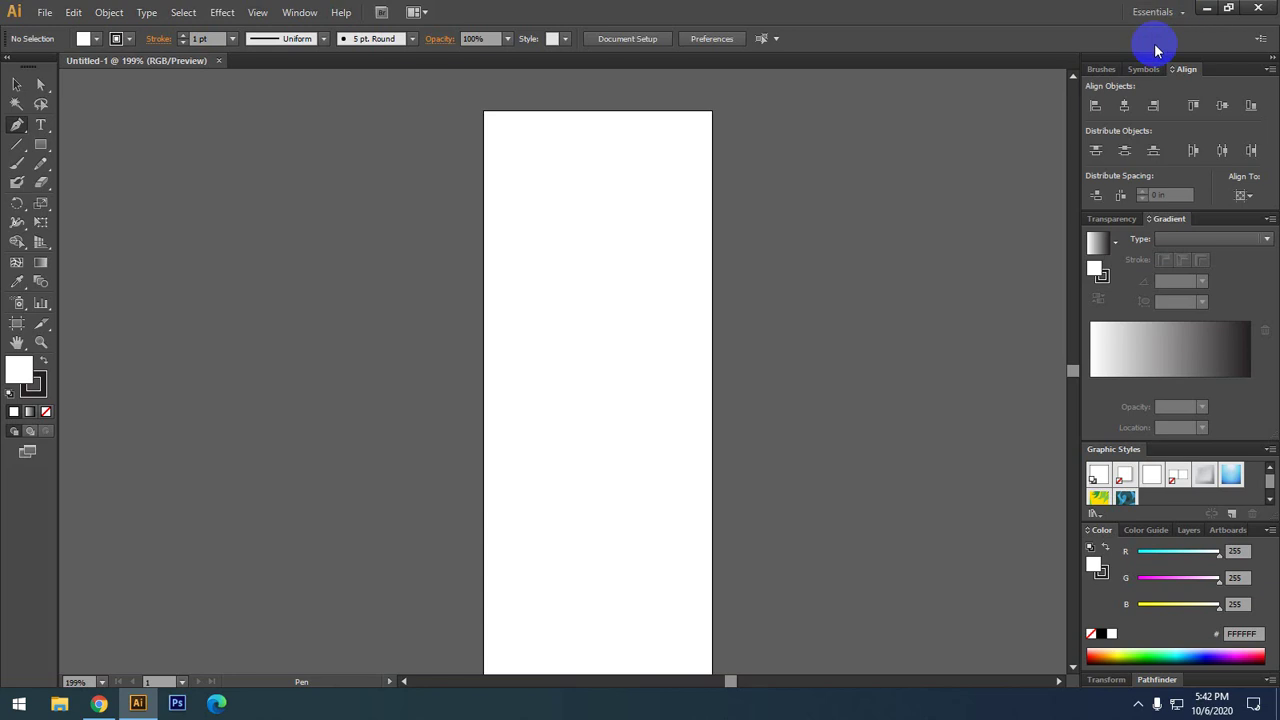
- Start a new document from File > New and name it Vcard
click(45, 13)
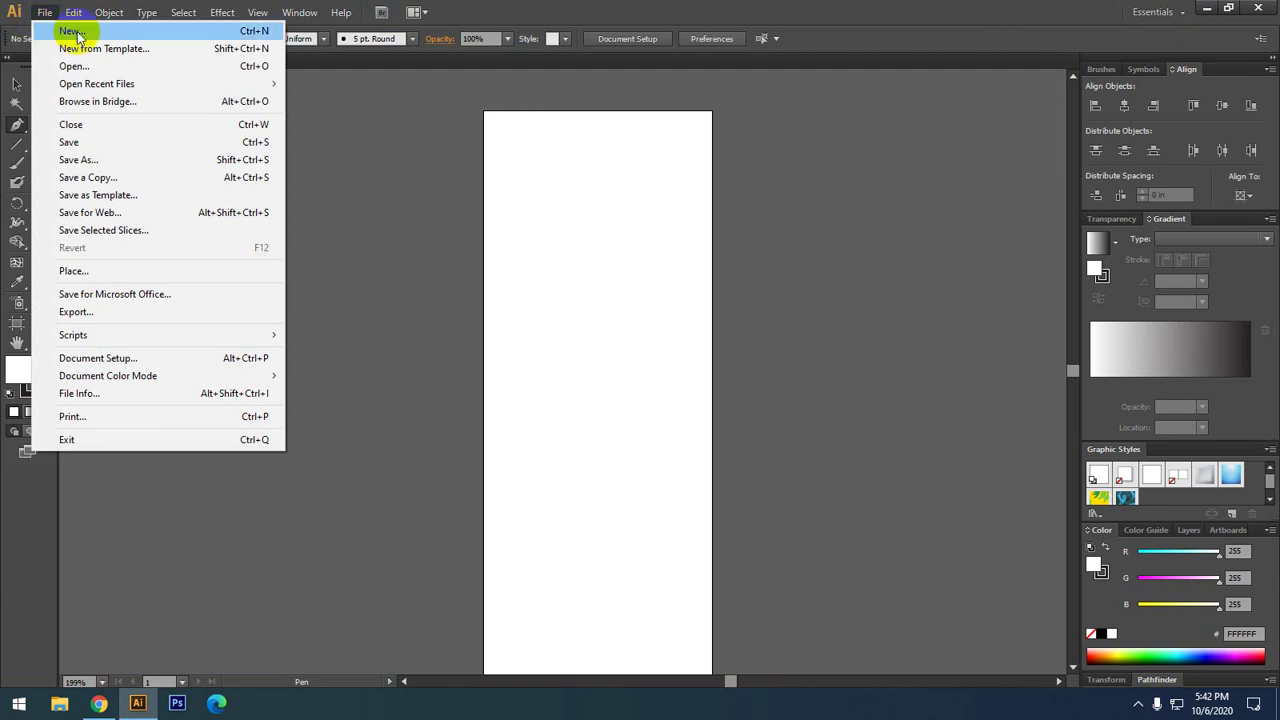
click(255, 31)
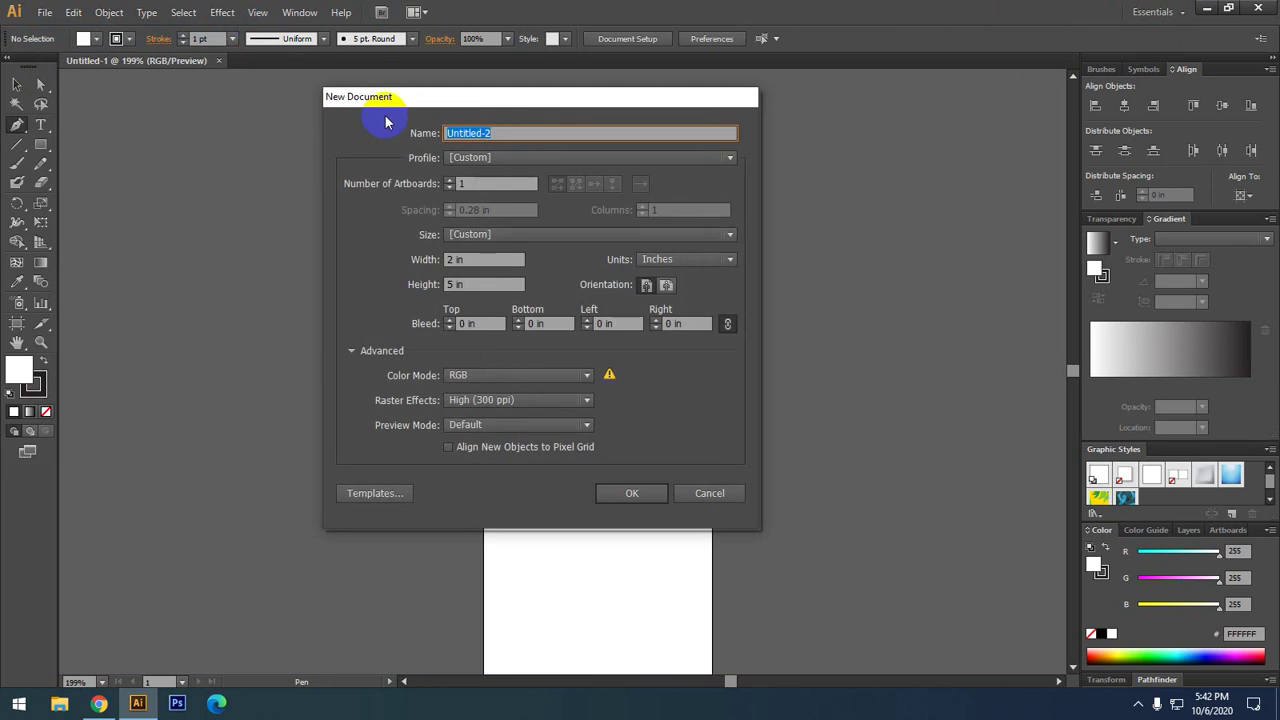
drag(424, 108, 414, 110)
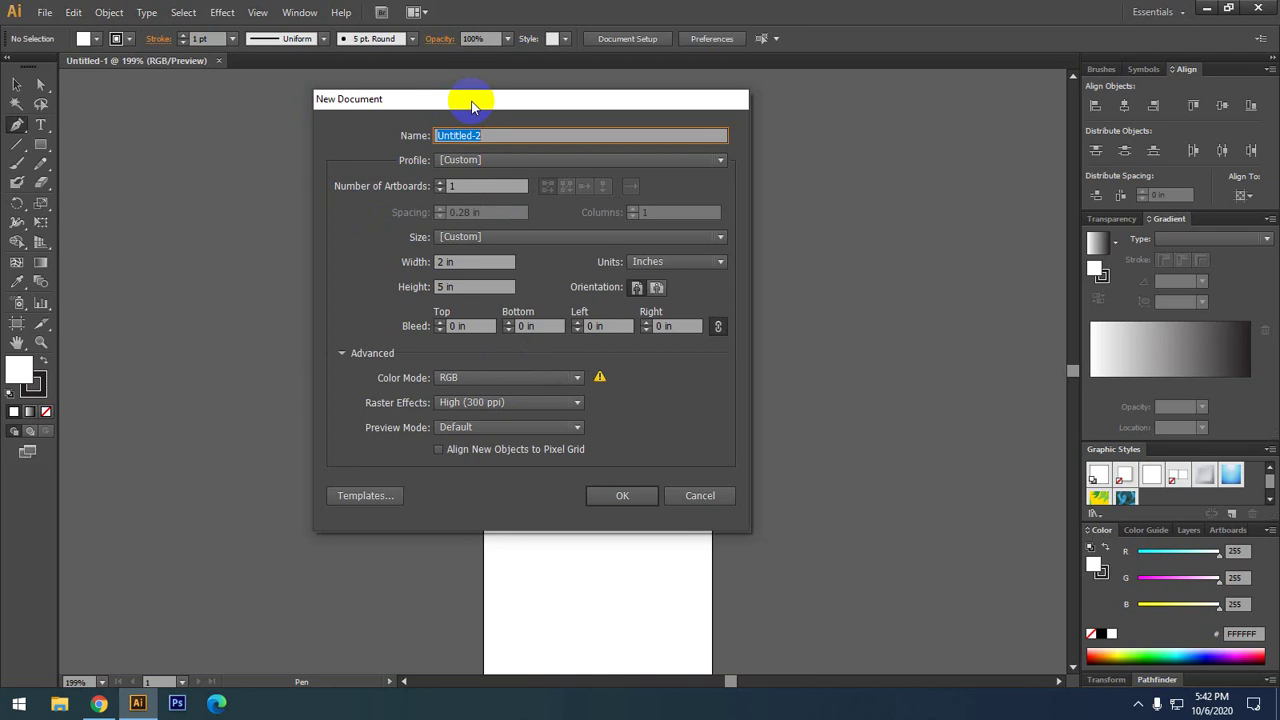
drag(524, 100, 592, 121)
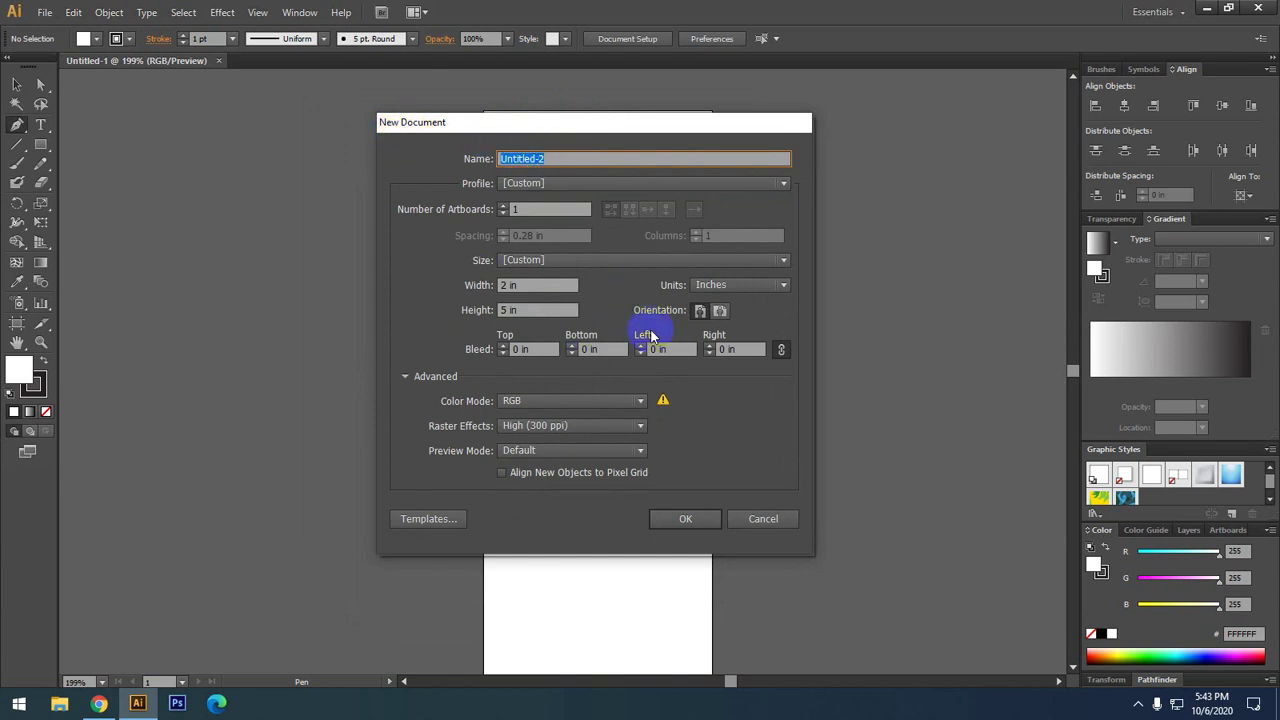
drag(505, 158, 555, 156)
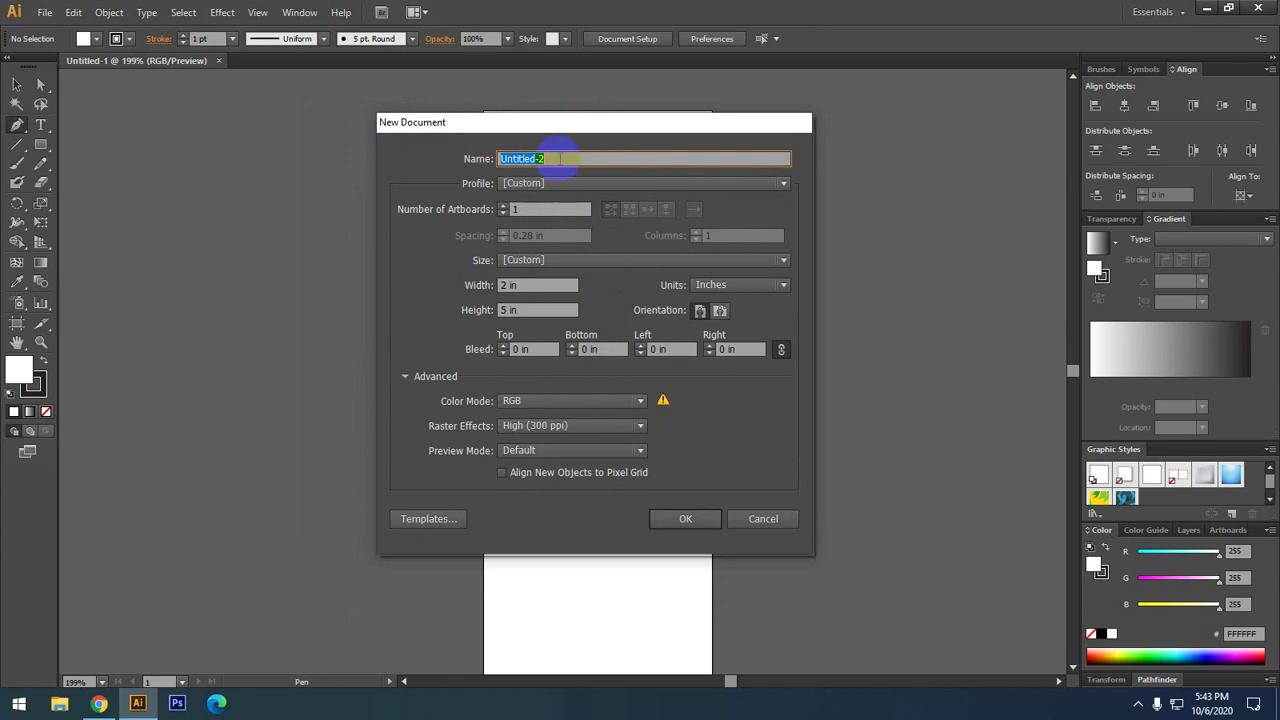
text(Vc)
text(ard)
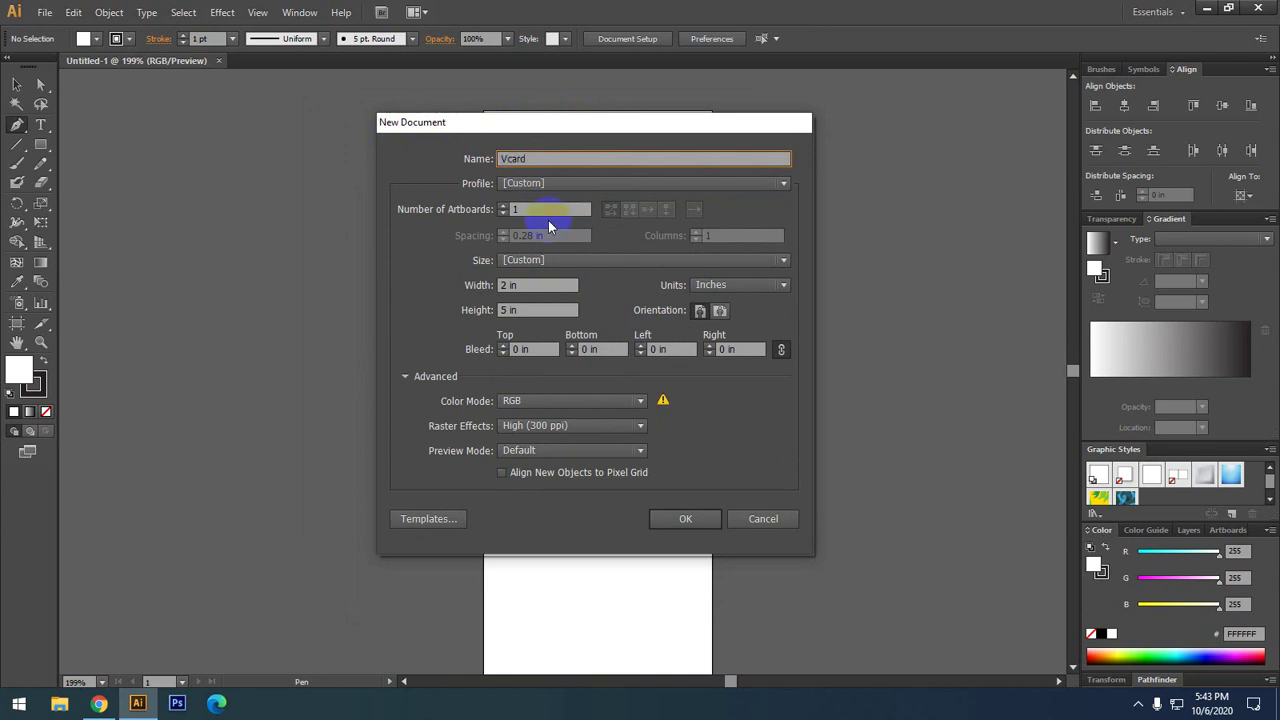
click(570, 185)
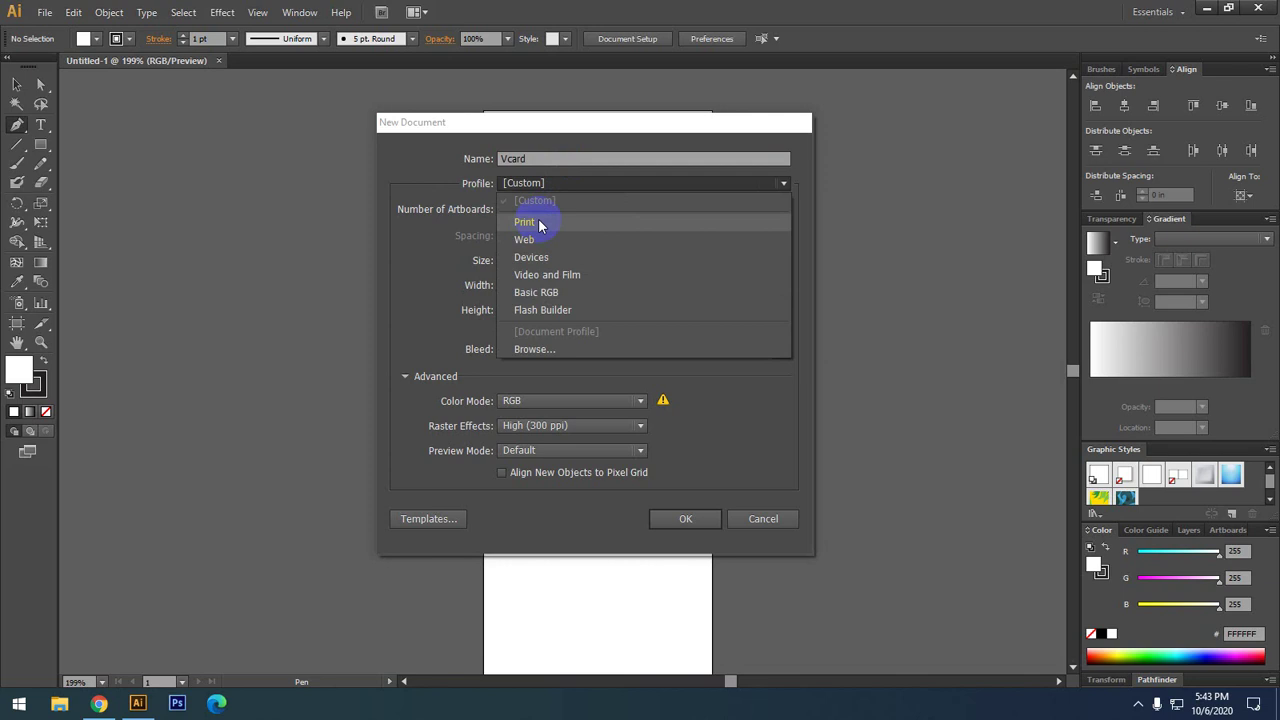
- Choose the Print profile and set the number of artboards to 2
click(538, 222)
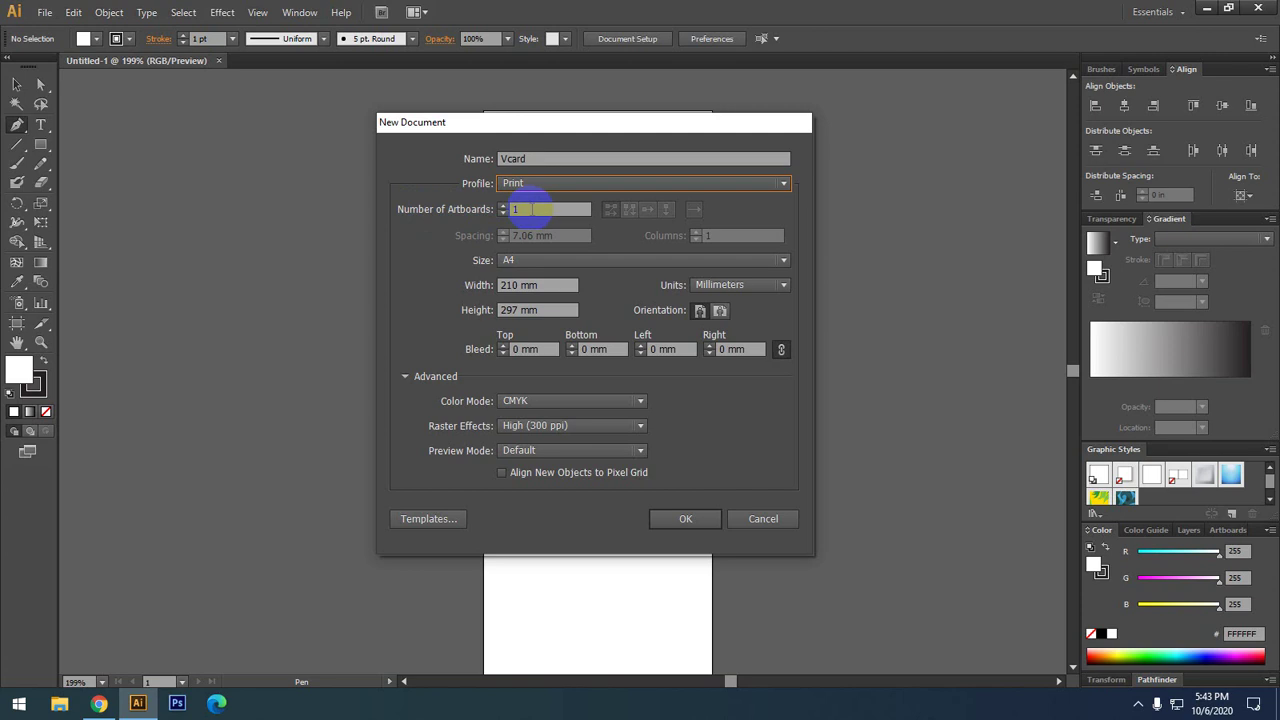
click(532, 209)
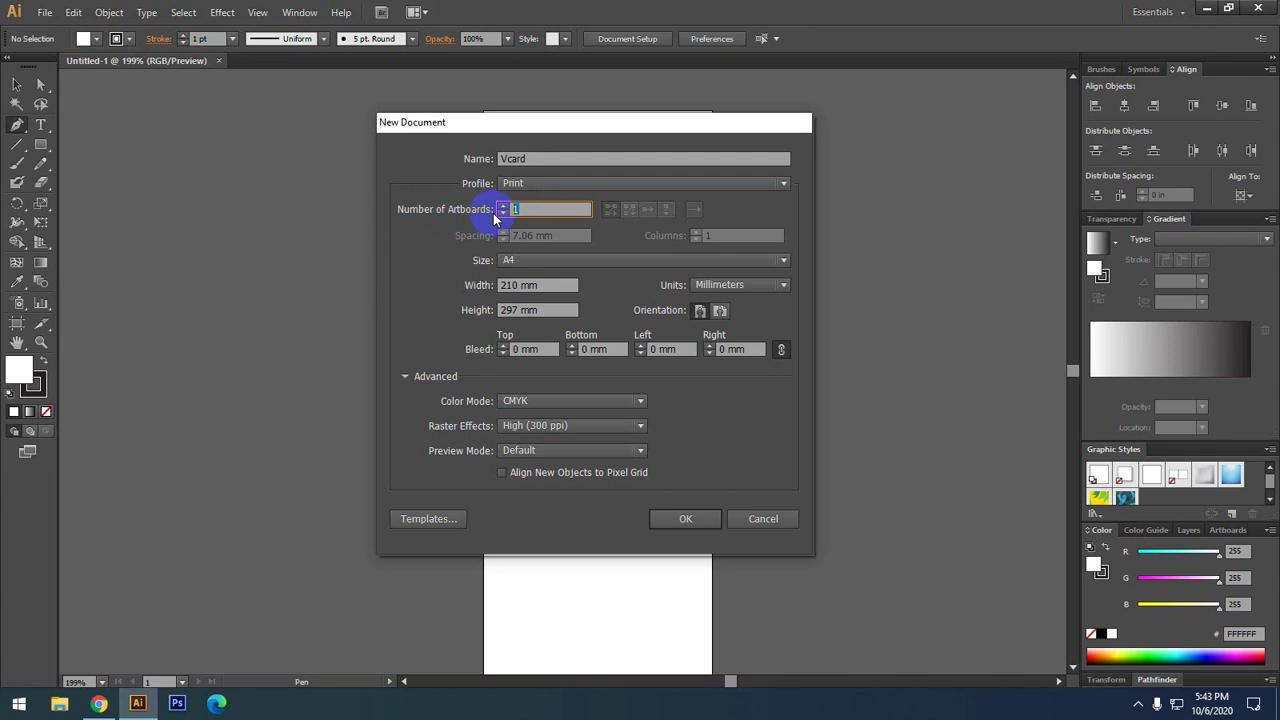
click(501, 206)
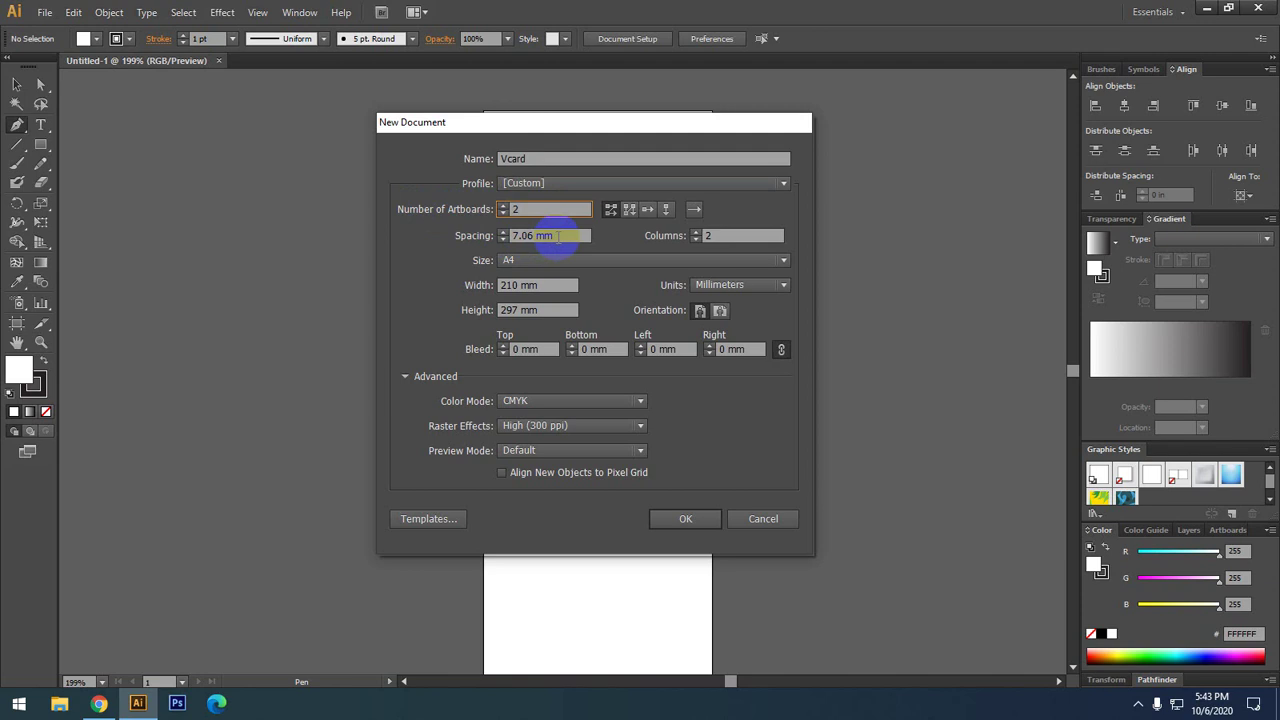
drag(558, 236, 514, 236)
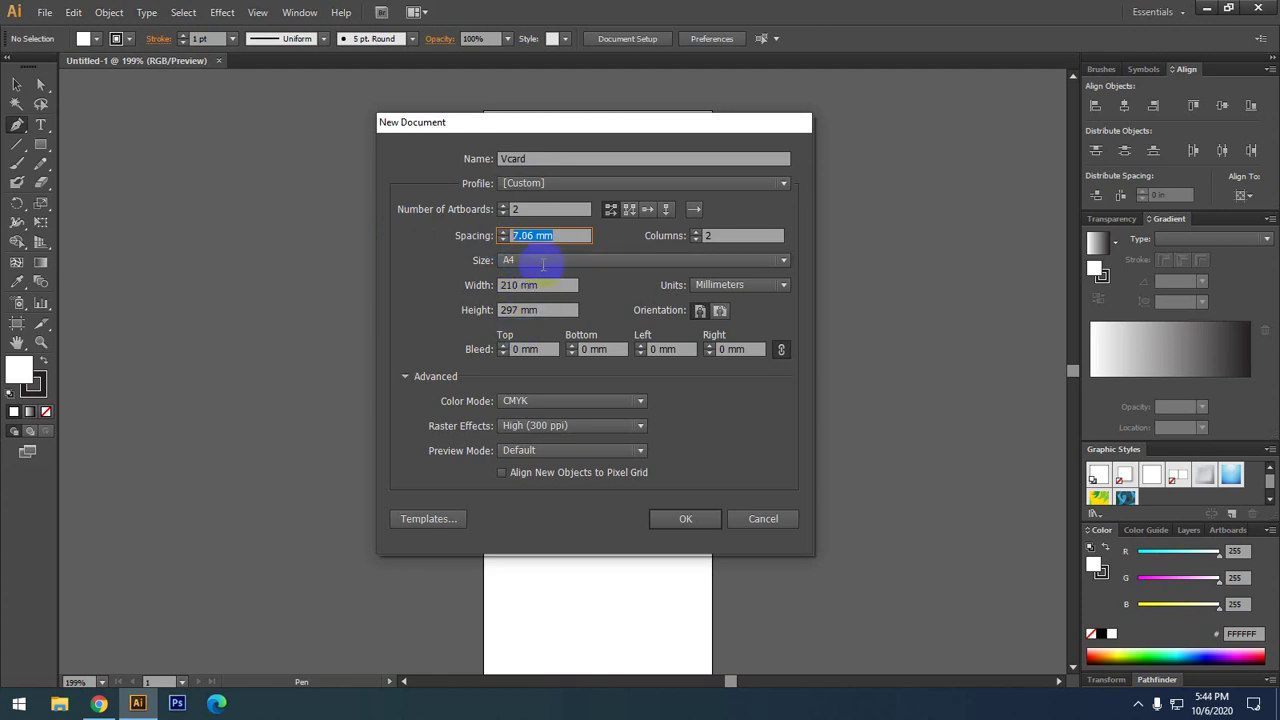
double_click(519, 209)
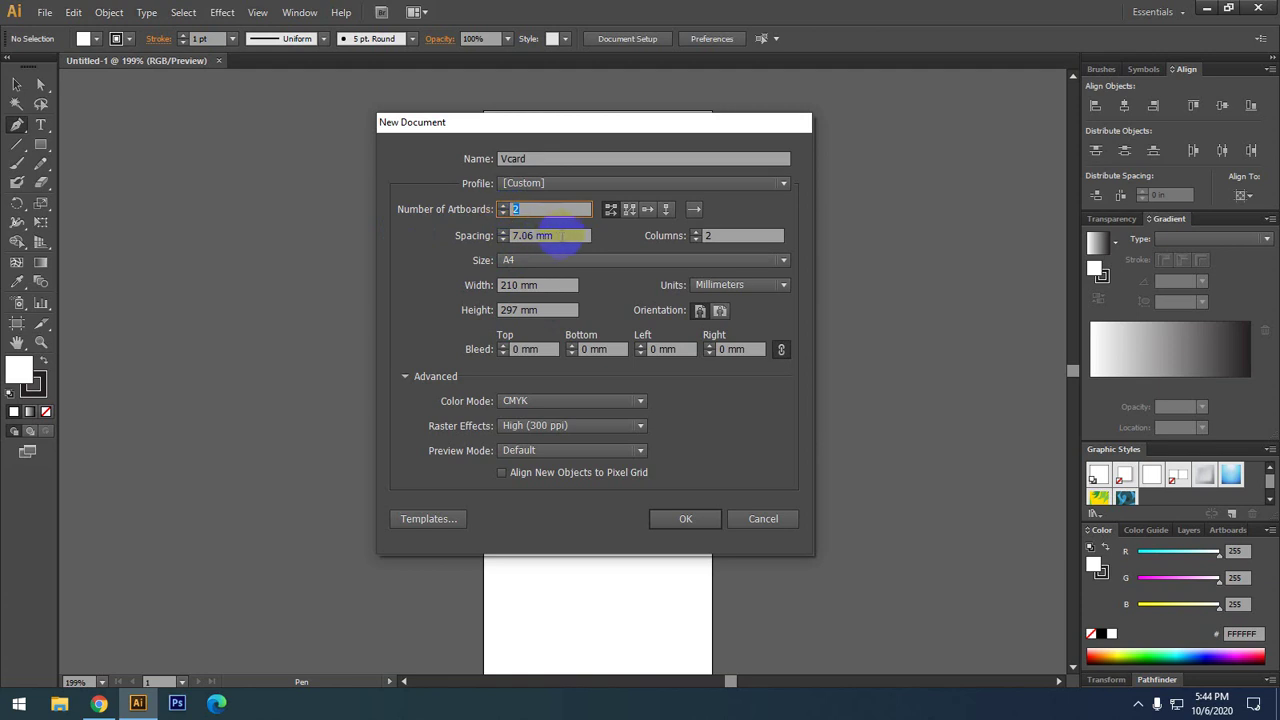
click(528, 236)
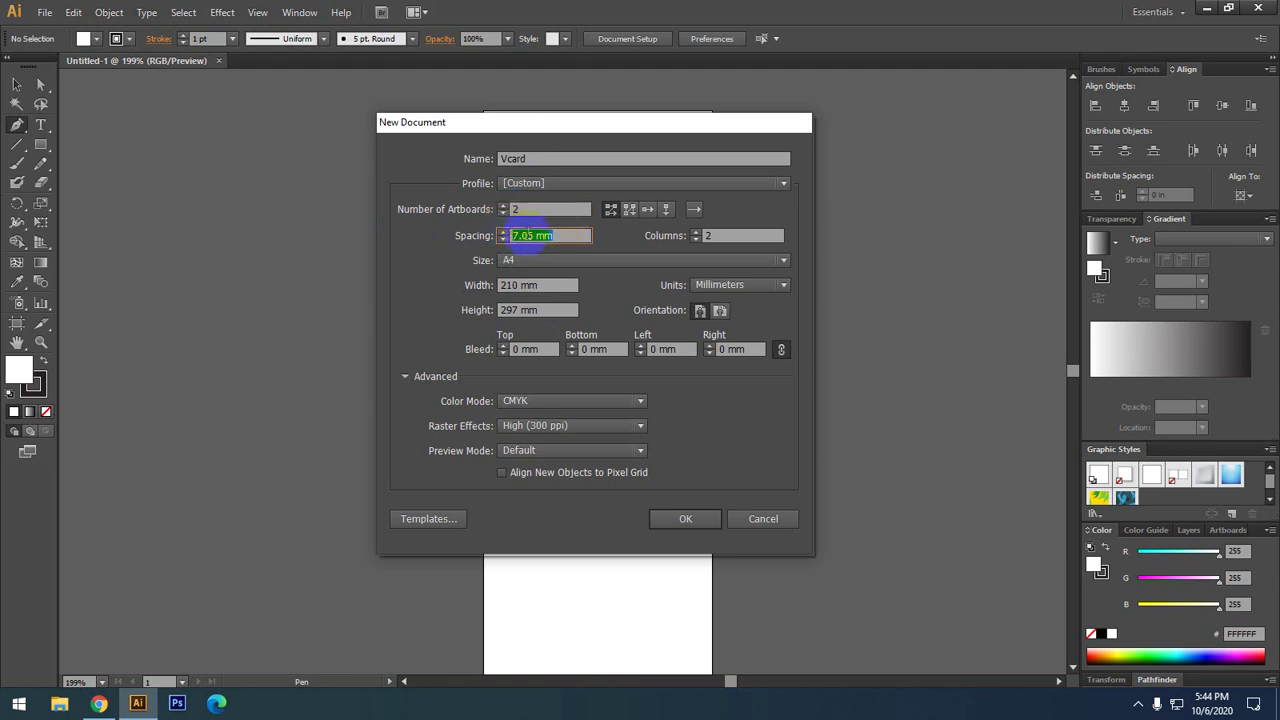
click(573, 235)
drag(573, 235, 512, 236)
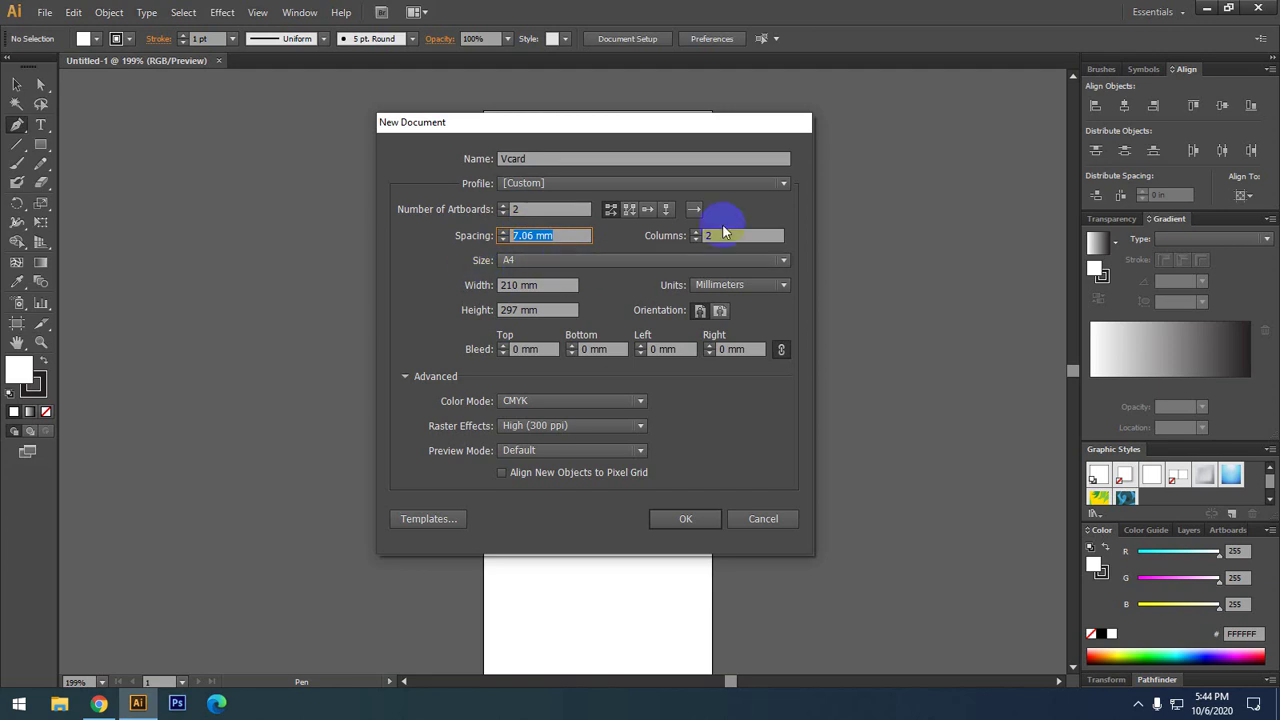
- Keep the artboard size at A4 (210 × 297 mm)
click(640, 262)
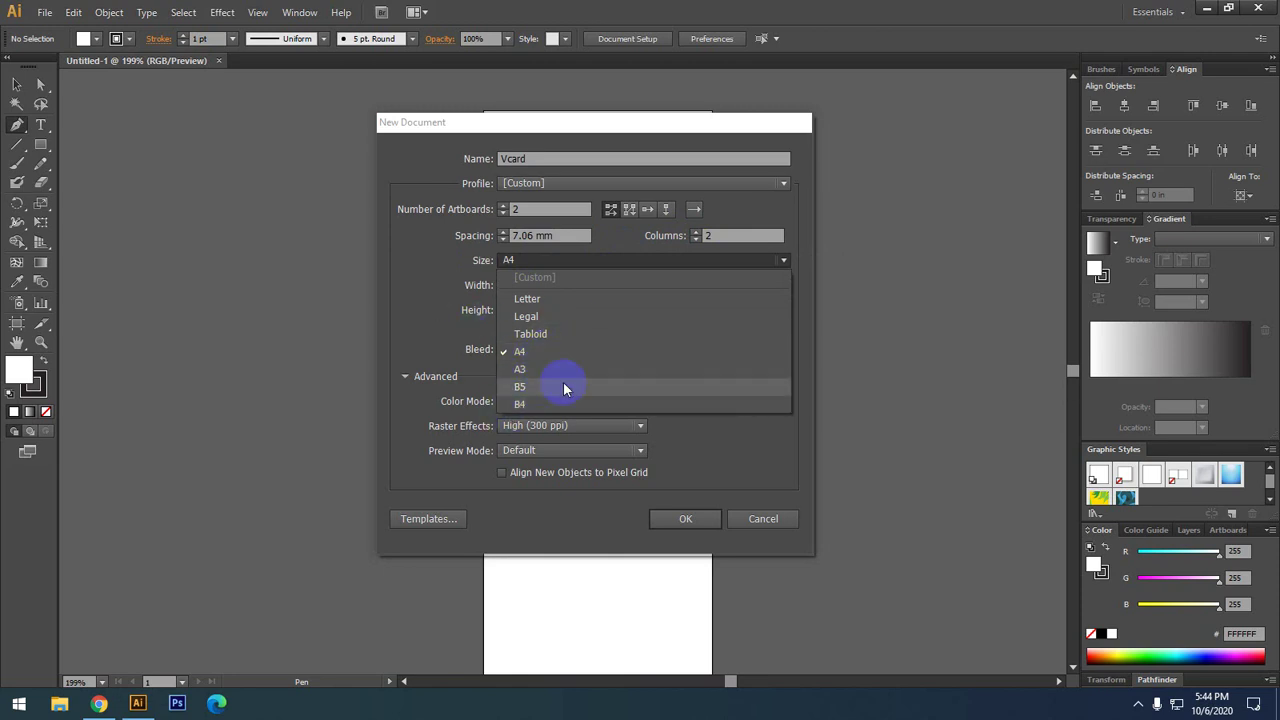
click(519, 353)
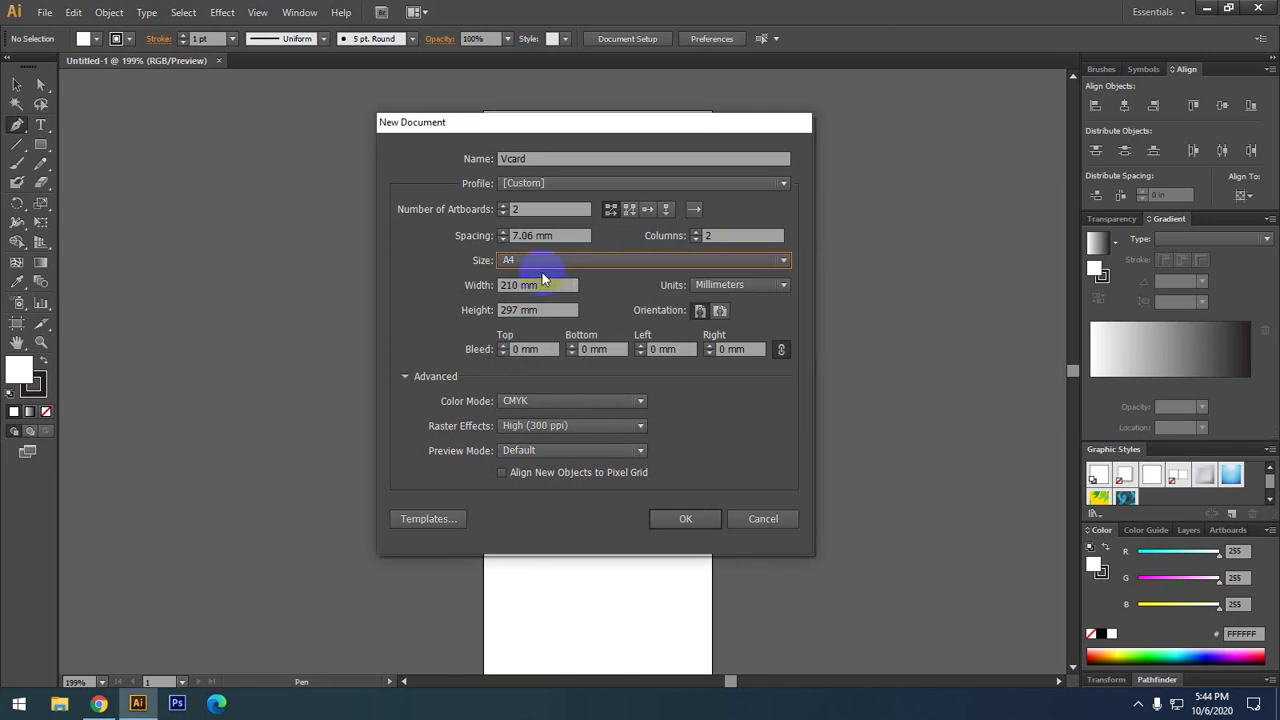
click(515, 212)
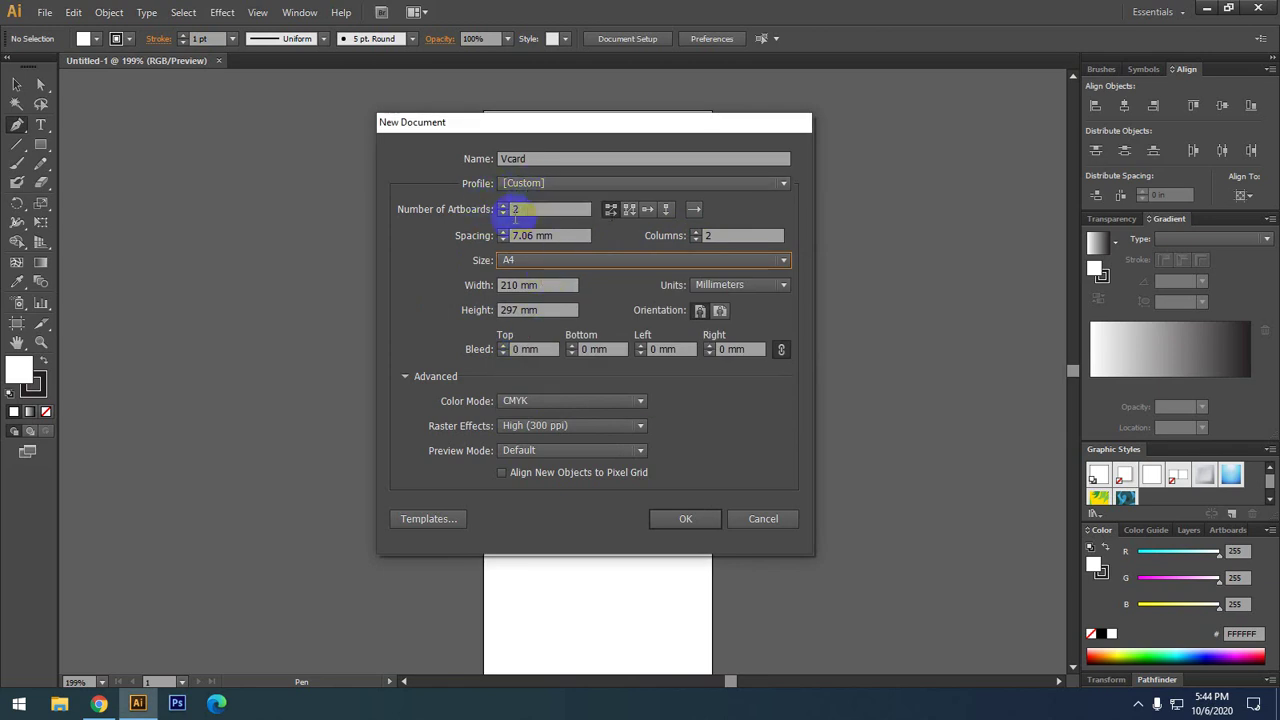
click(757, 288)
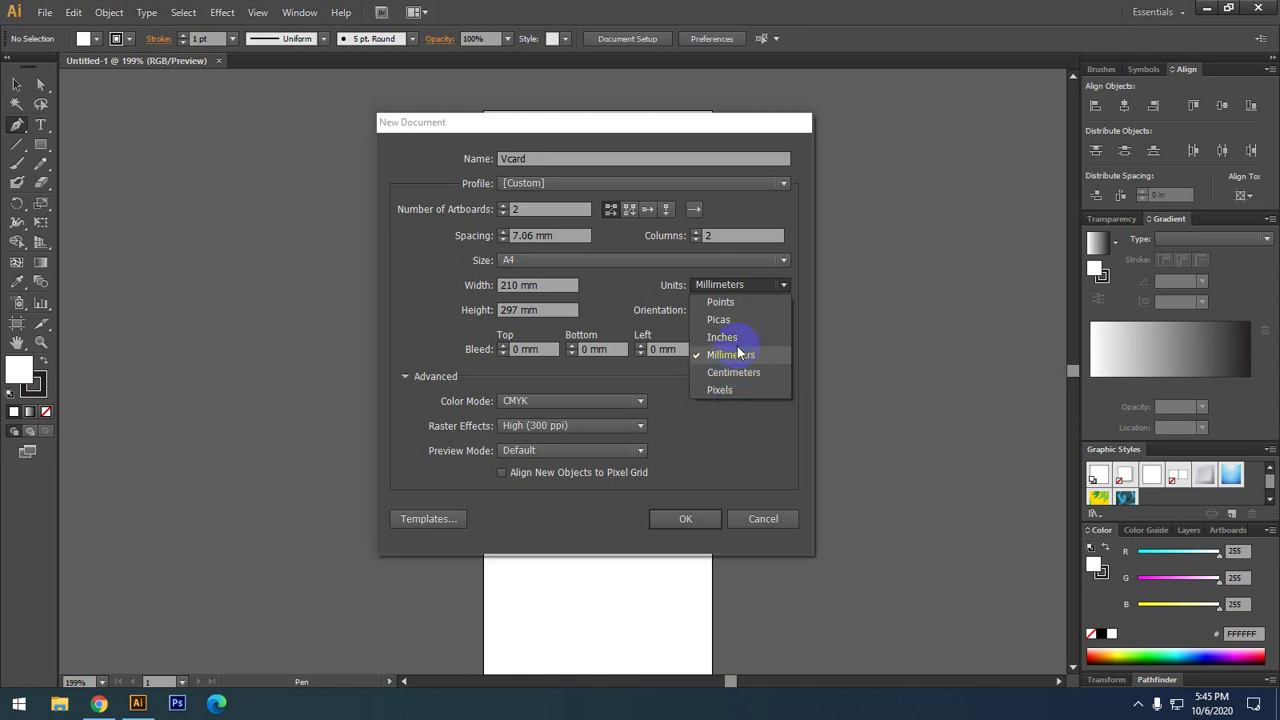
- Switch units to inches so artboards read 8.27 × 11.69 in, and check the bleed values
click(737, 337)
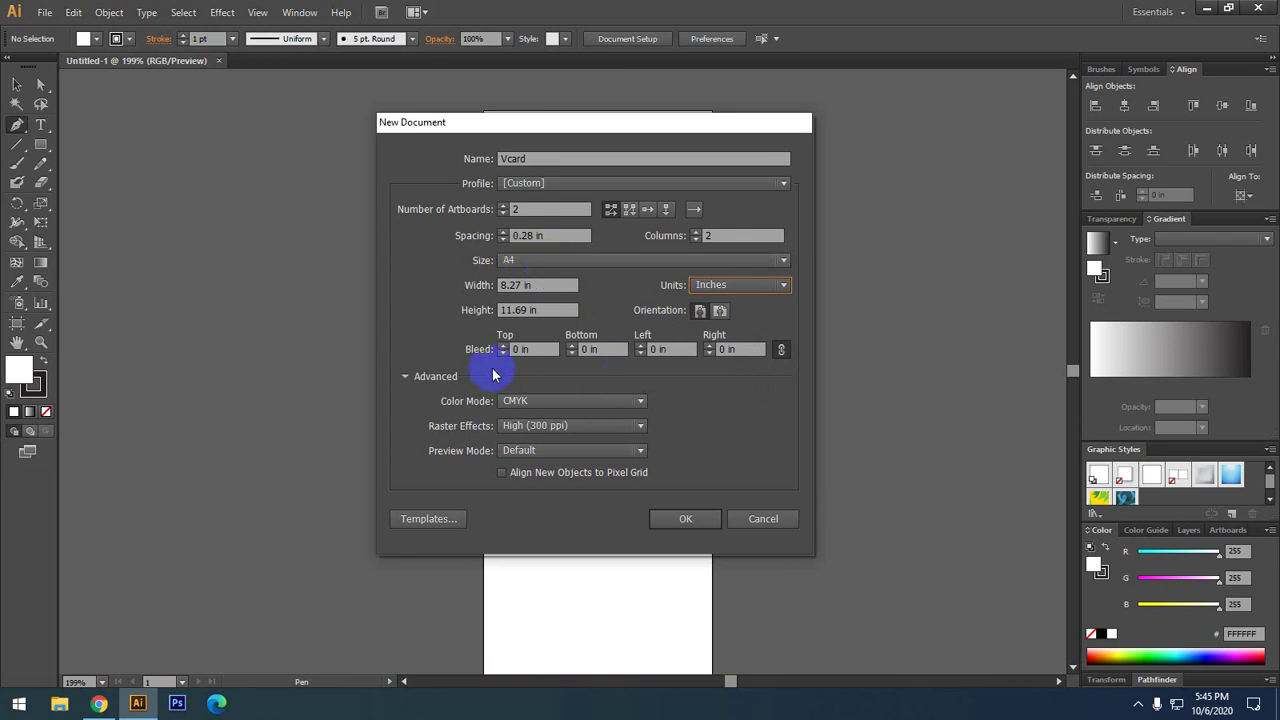
click(522, 350)
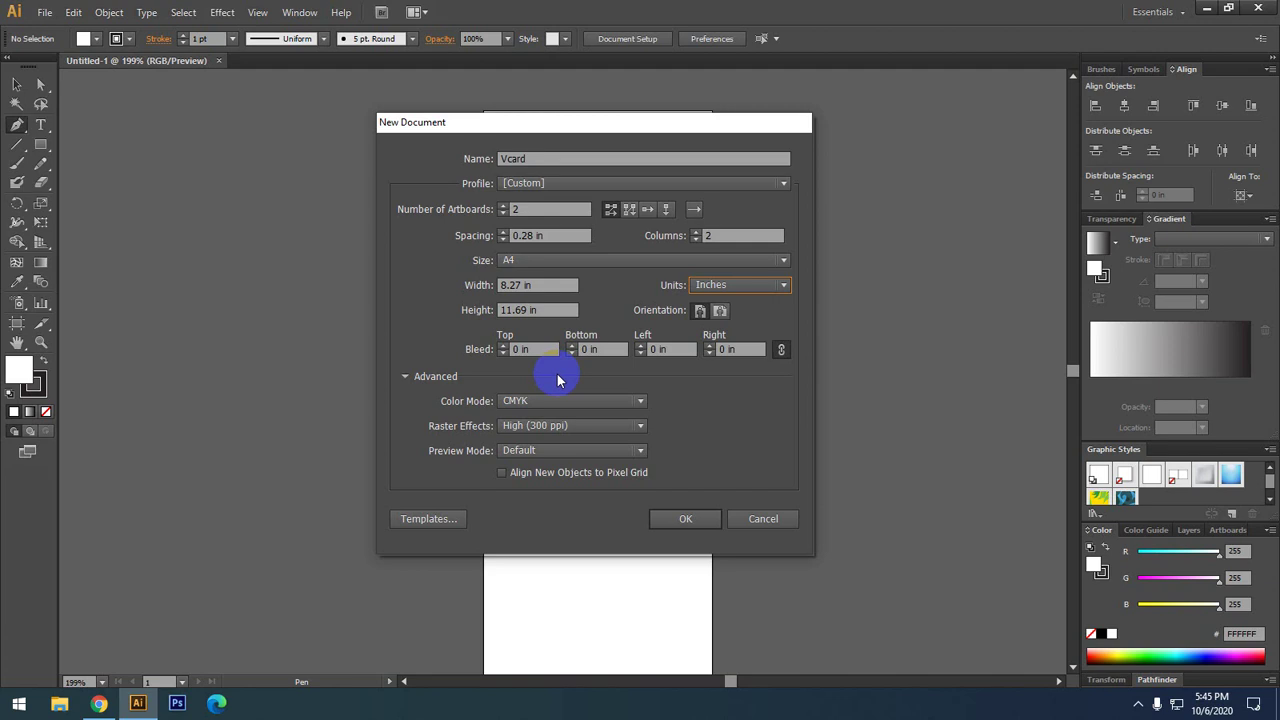
click(551, 350)
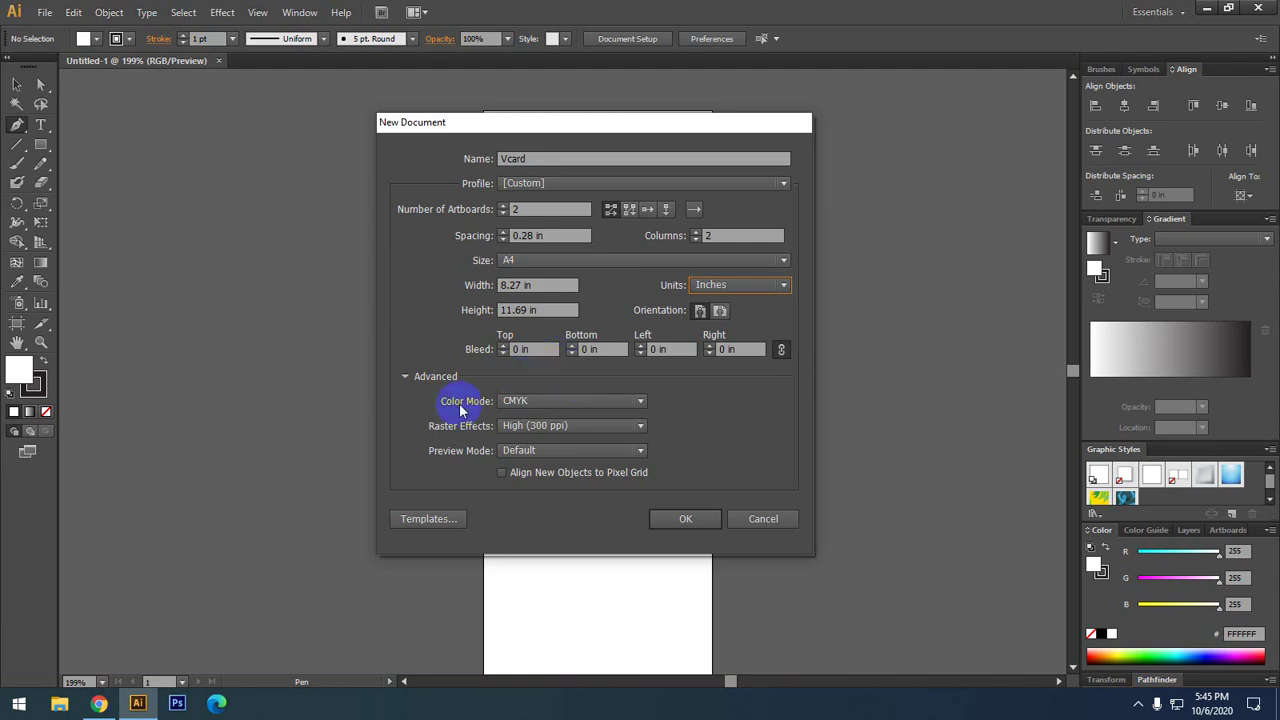
click(556, 402)
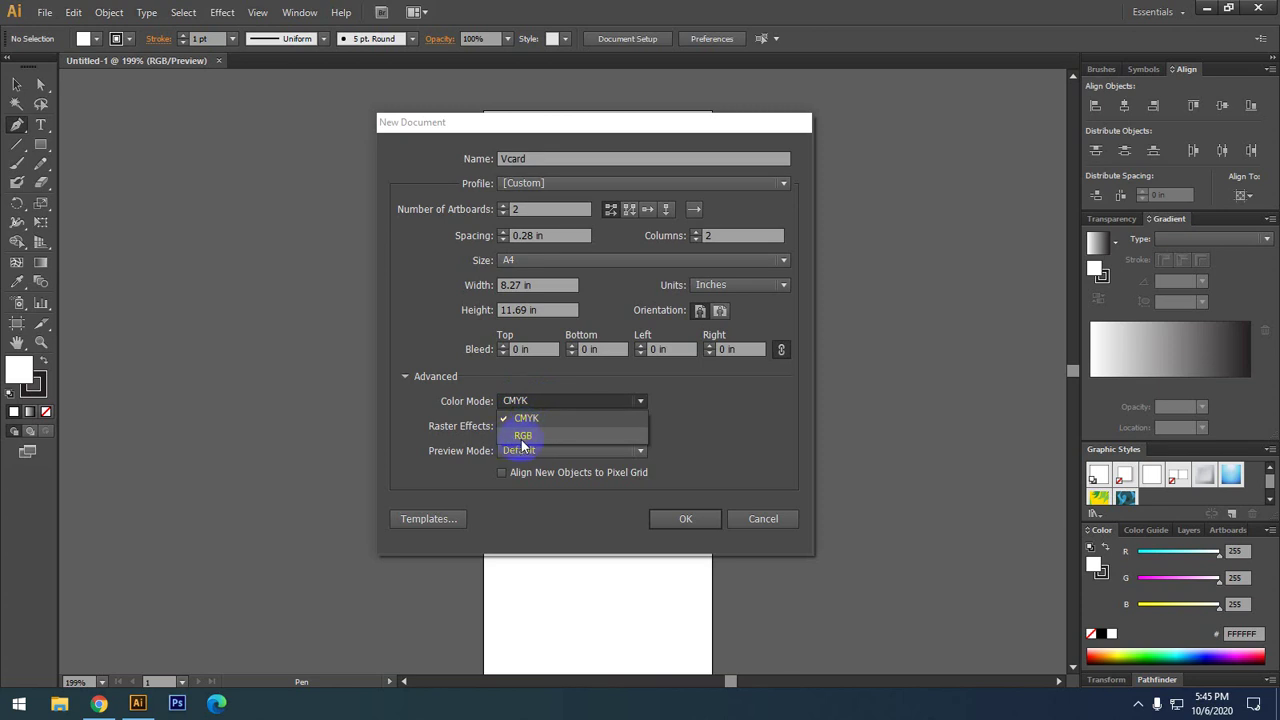
- Keep CMYK colour and High (300 ppi) raster effects, then create the Vcard document
click(722, 407)
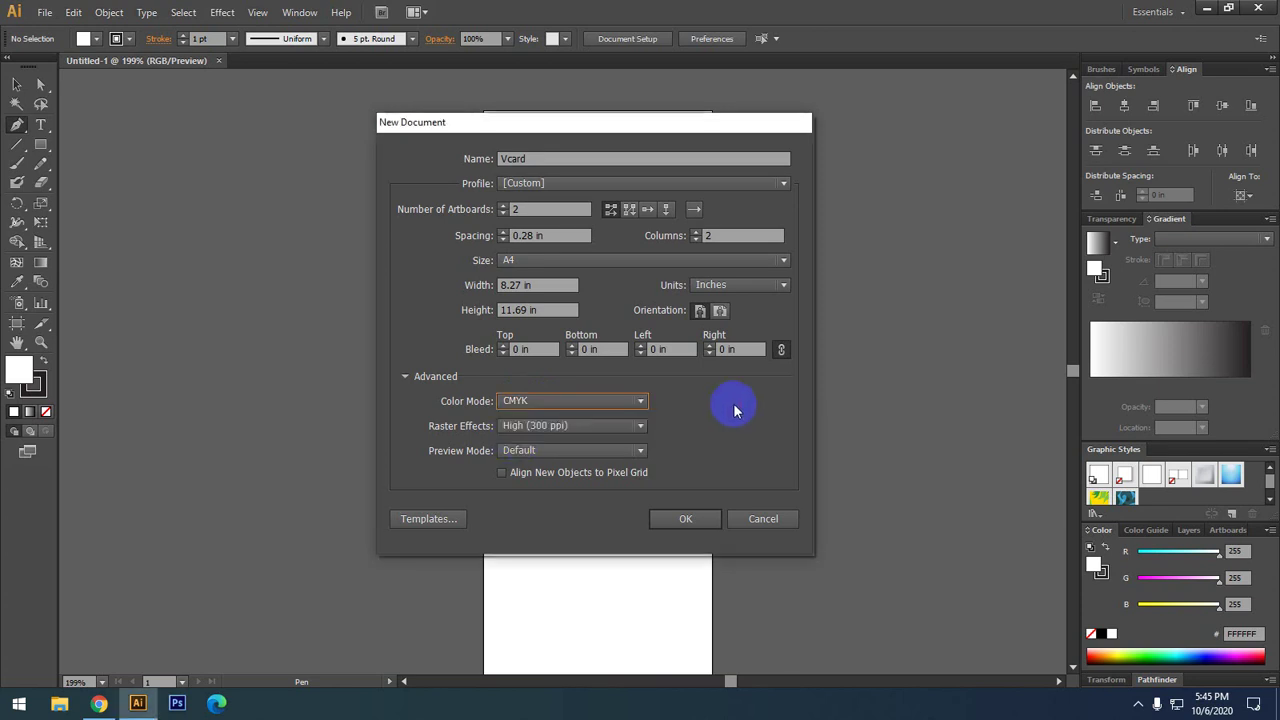
click(545, 426)
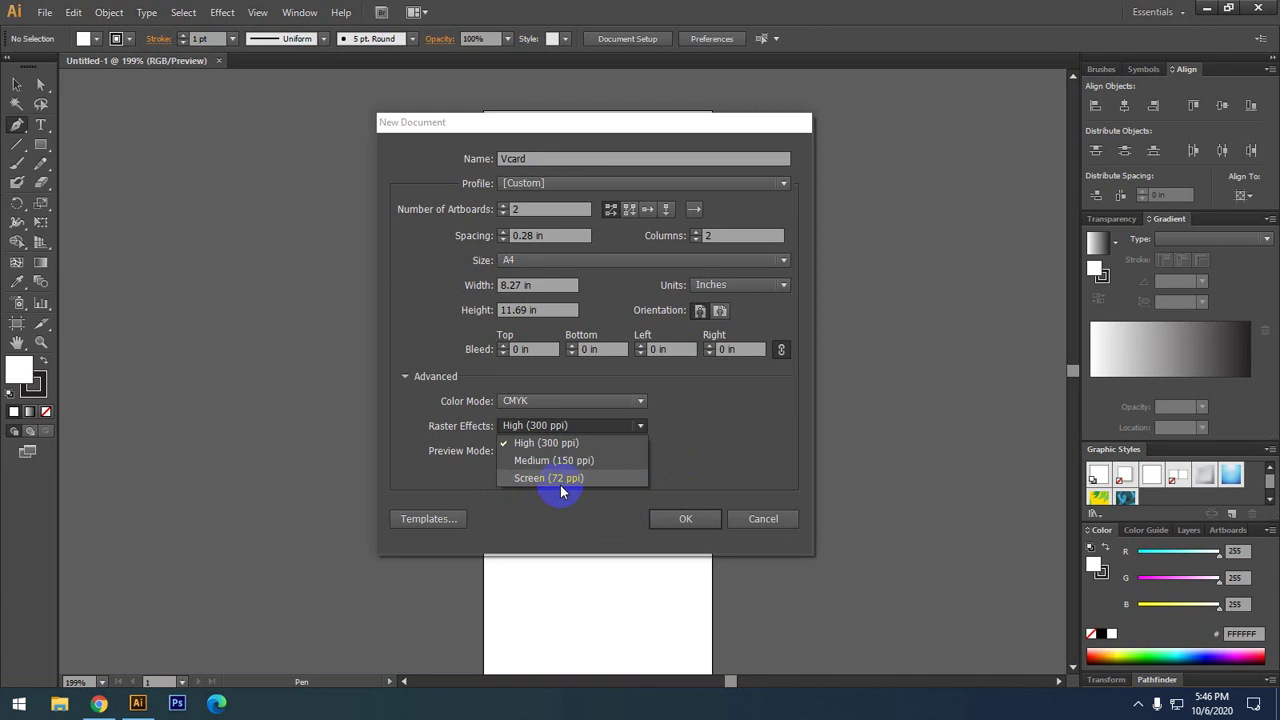
click(698, 443)
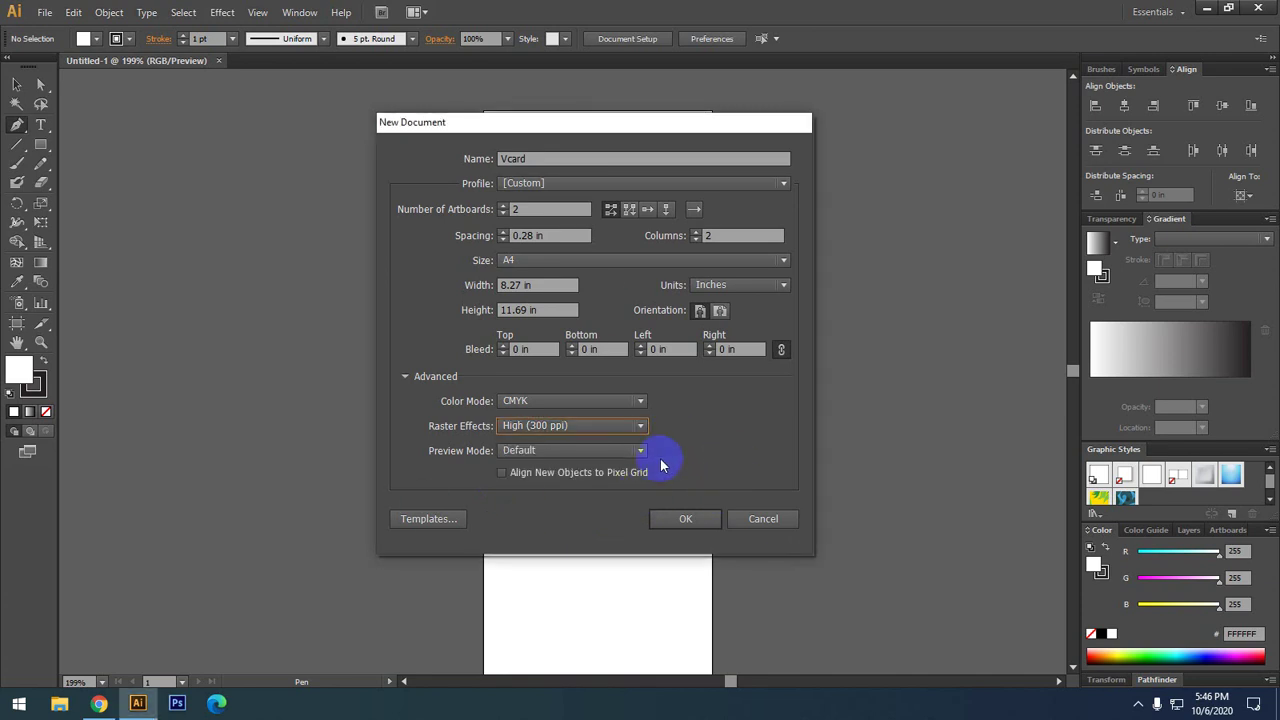
click(685, 521)
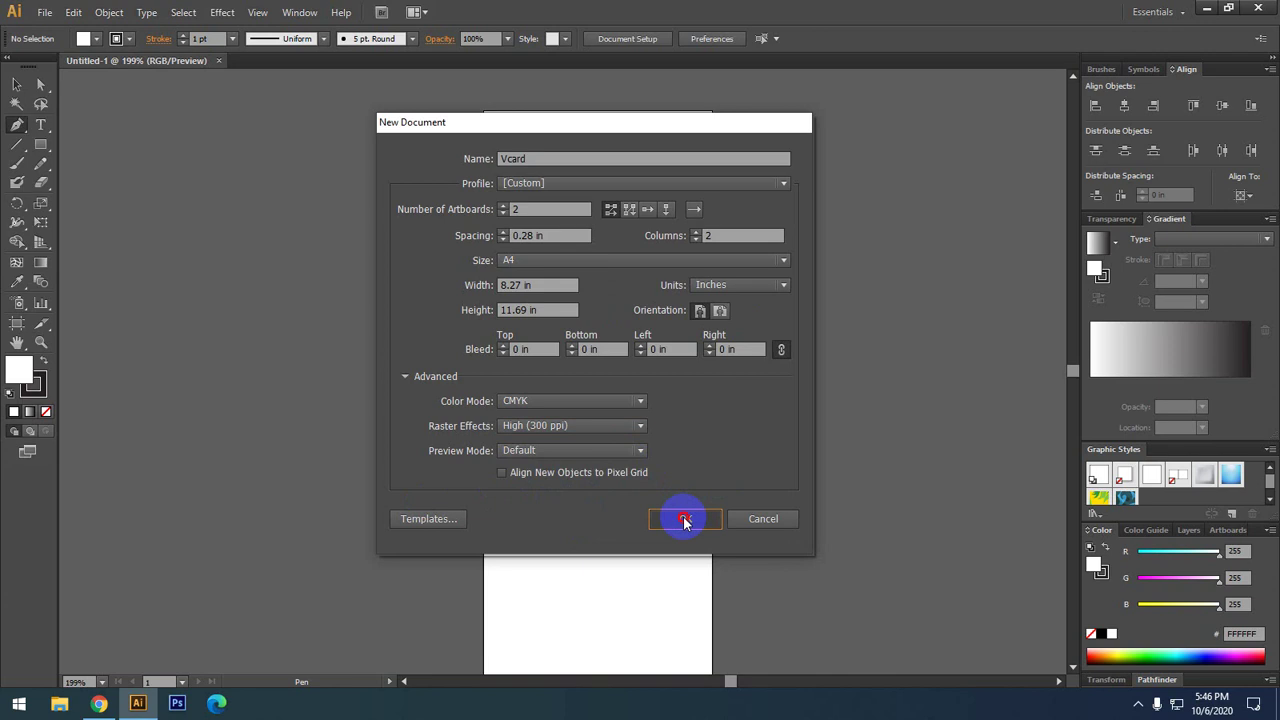
- Start a new document with two artboards
drag(375, 309, 415, 346)
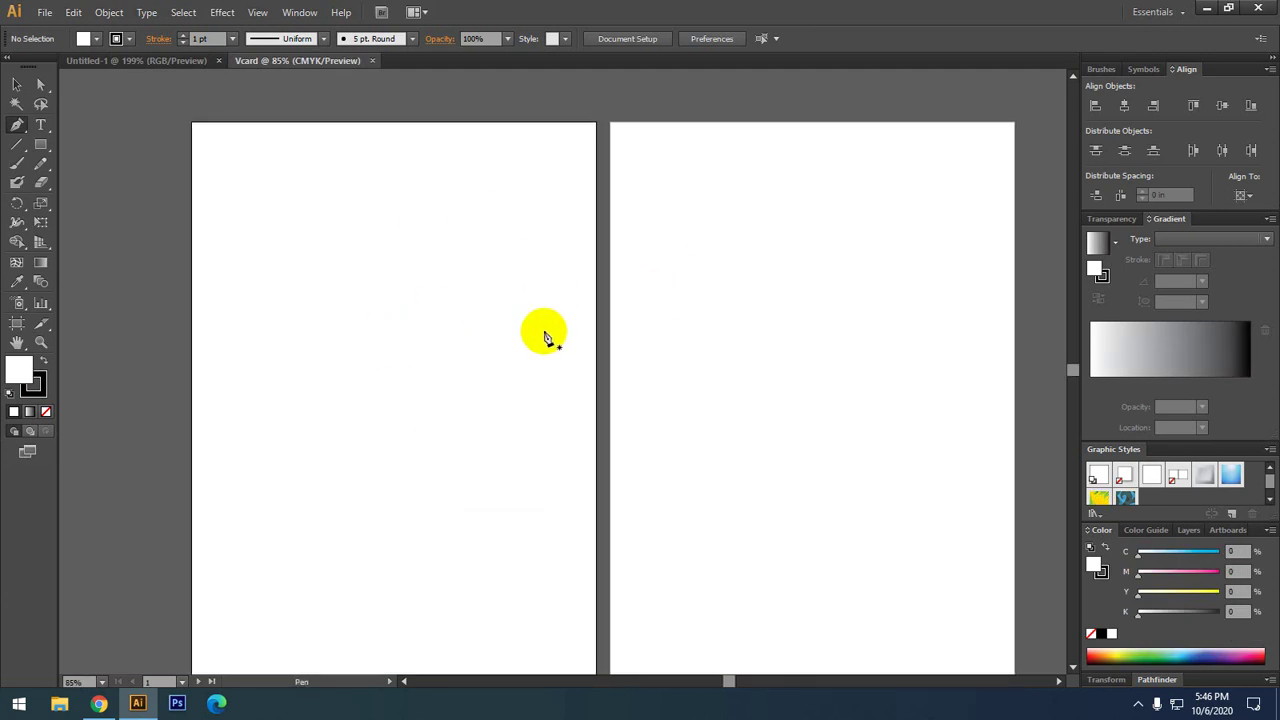
drag(534, 343, 509, 297)
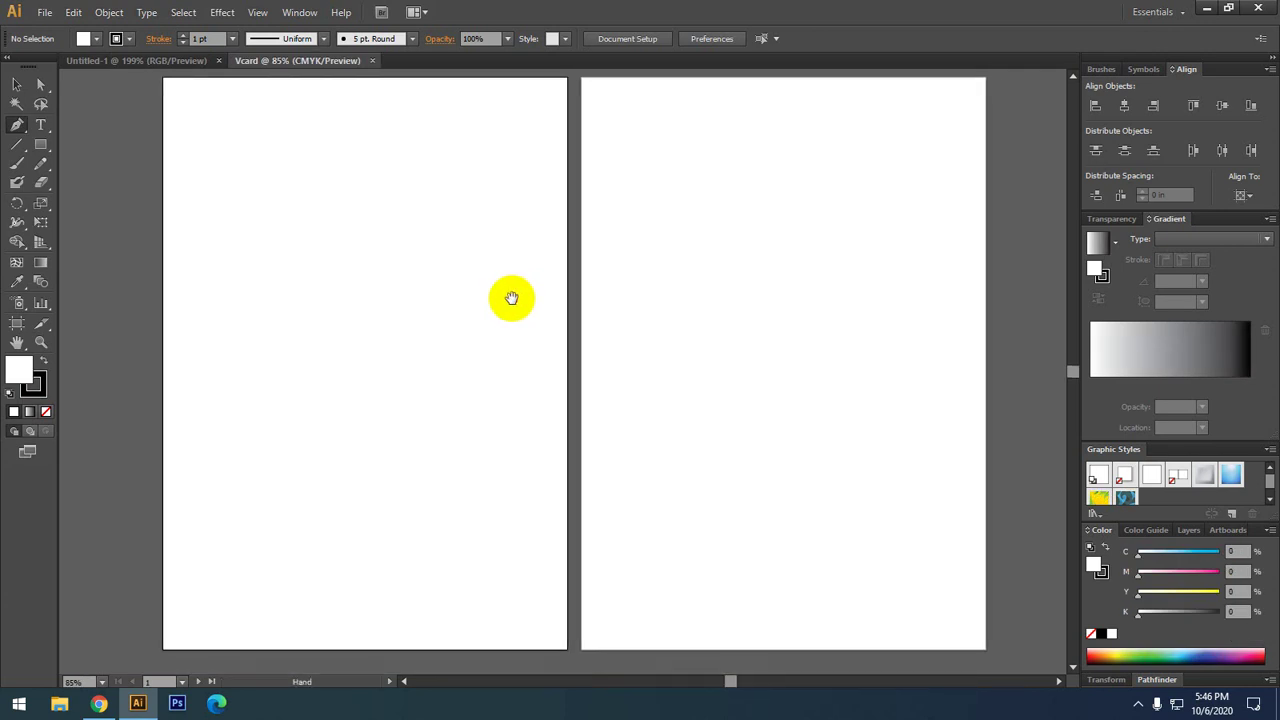
click(45, 12)
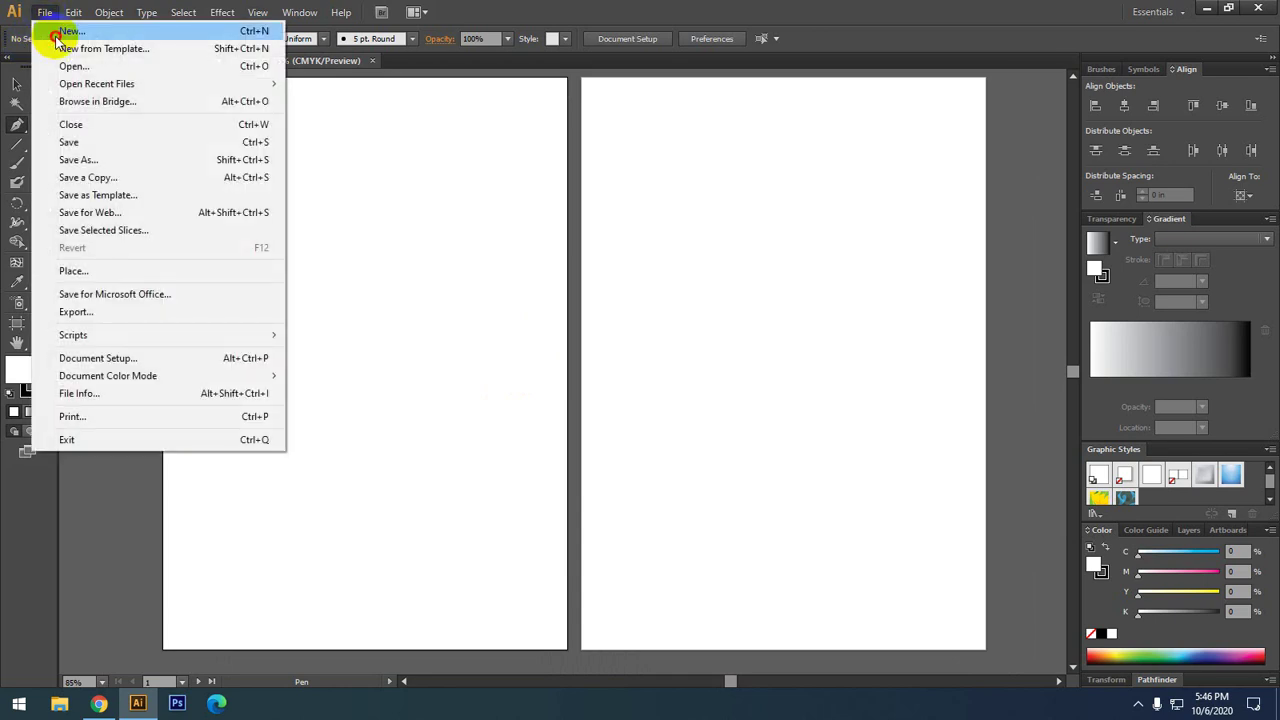
click(60, 28)
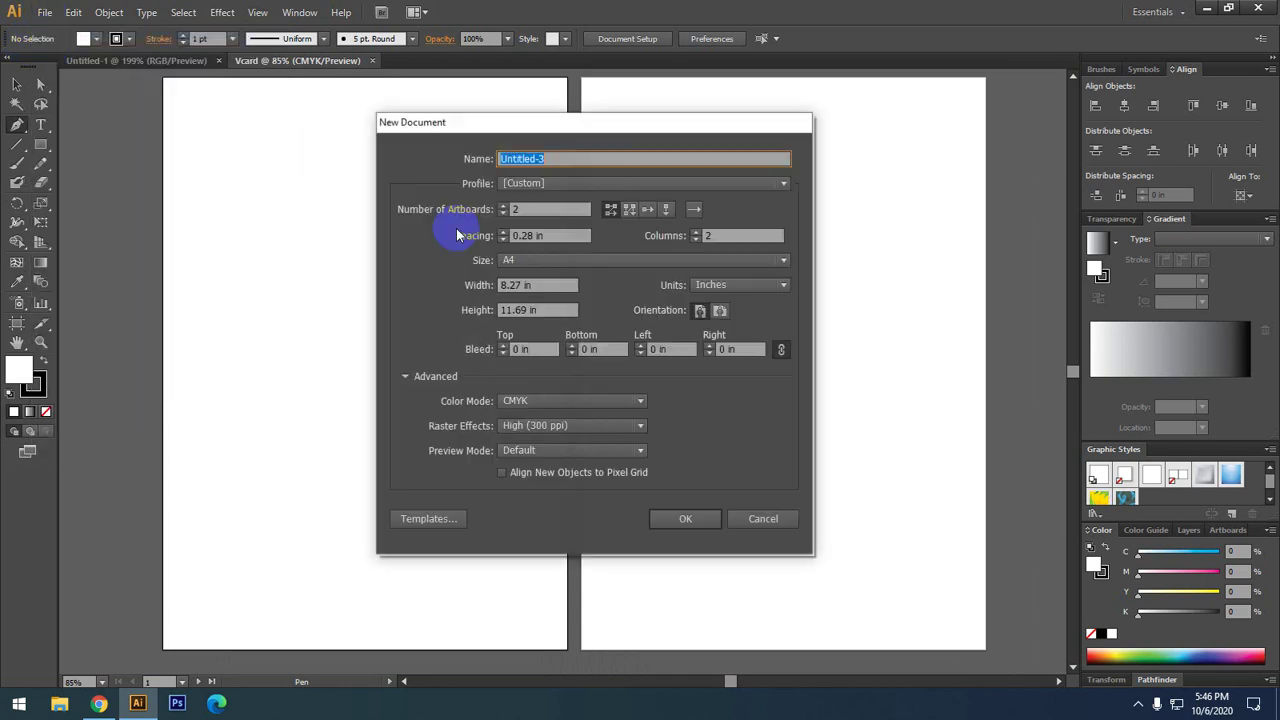
click(549, 285)
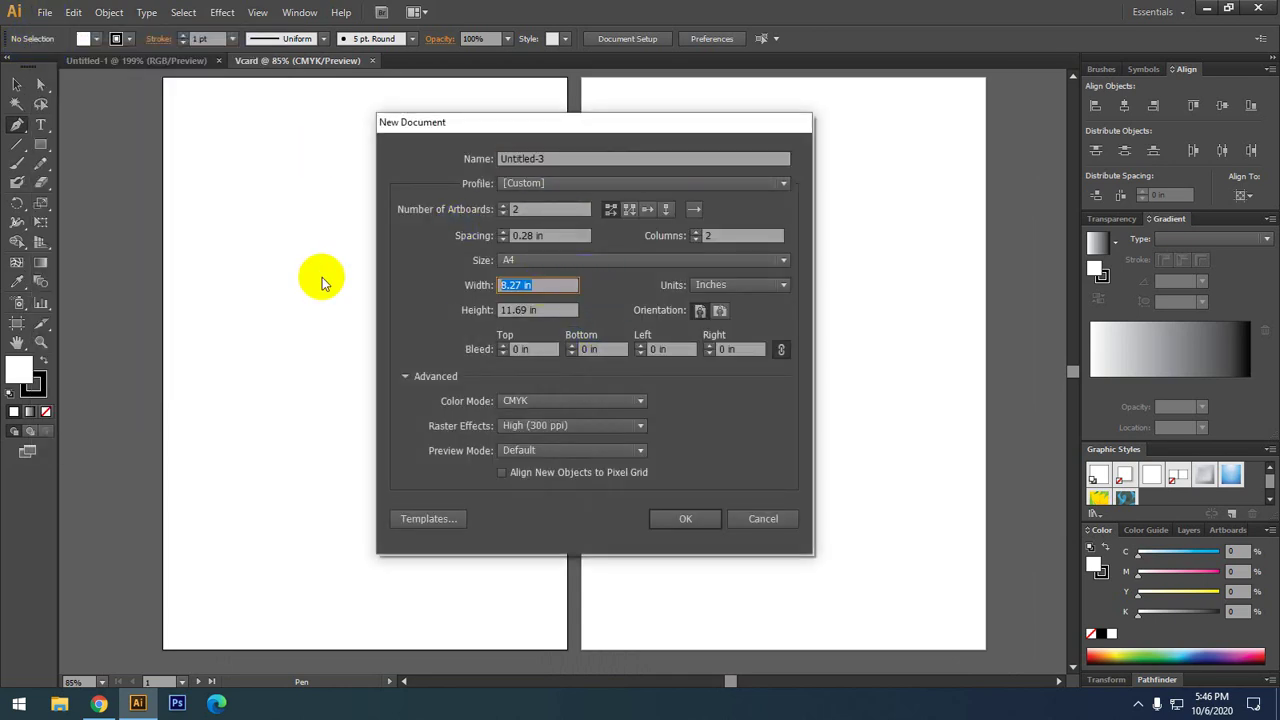
click(515, 209)
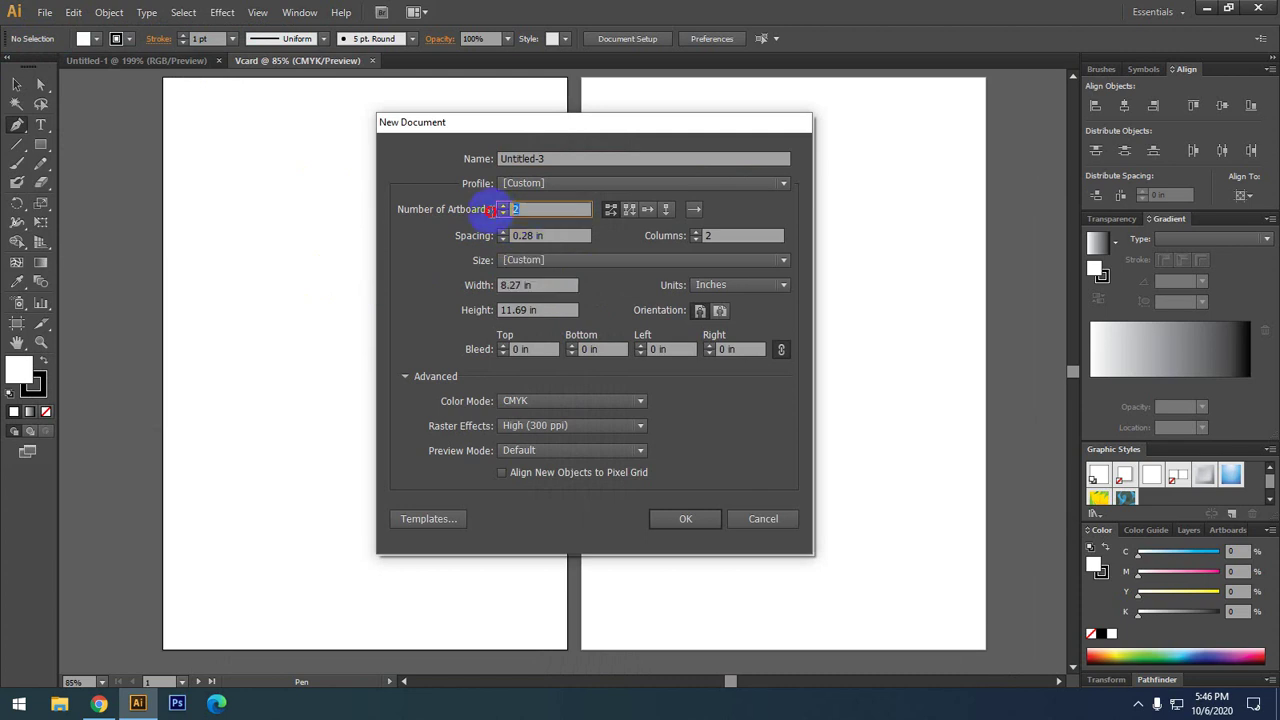
- Set the artboards to 3.25 in wide by 2 in high and create the document
click(462, 289)
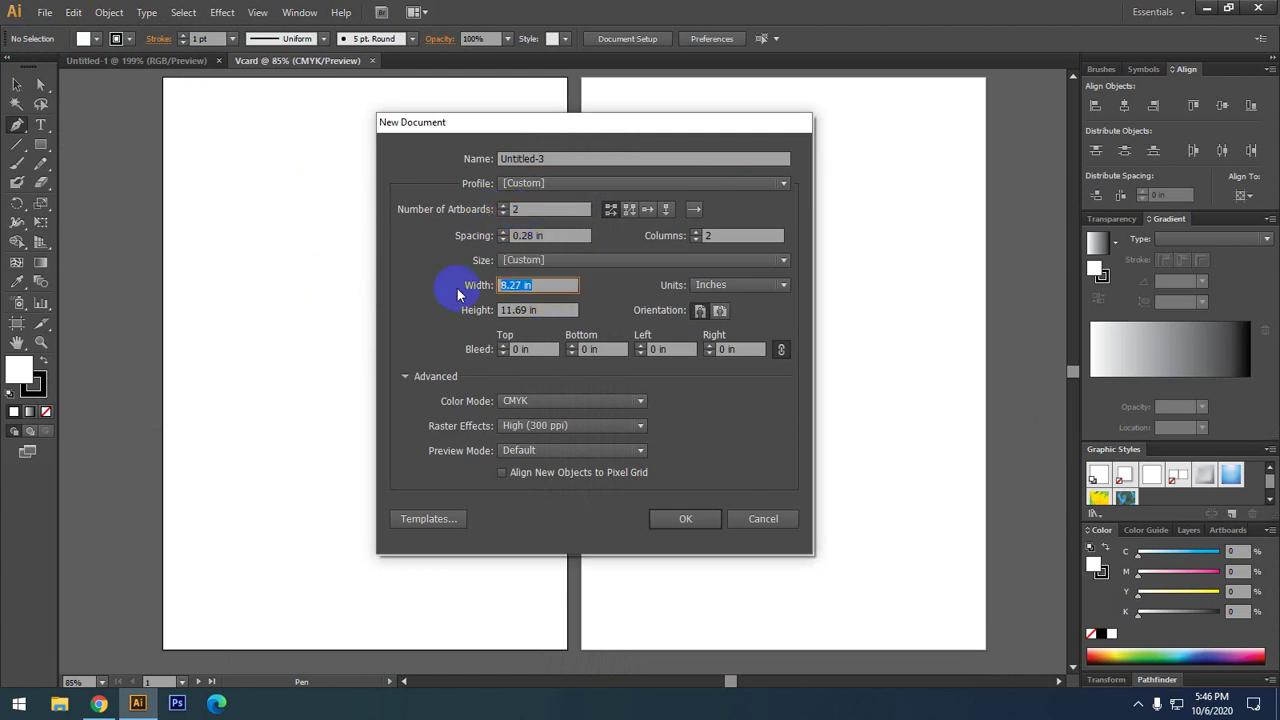
text(3)
text(.25)
key(Tab)
text(2)
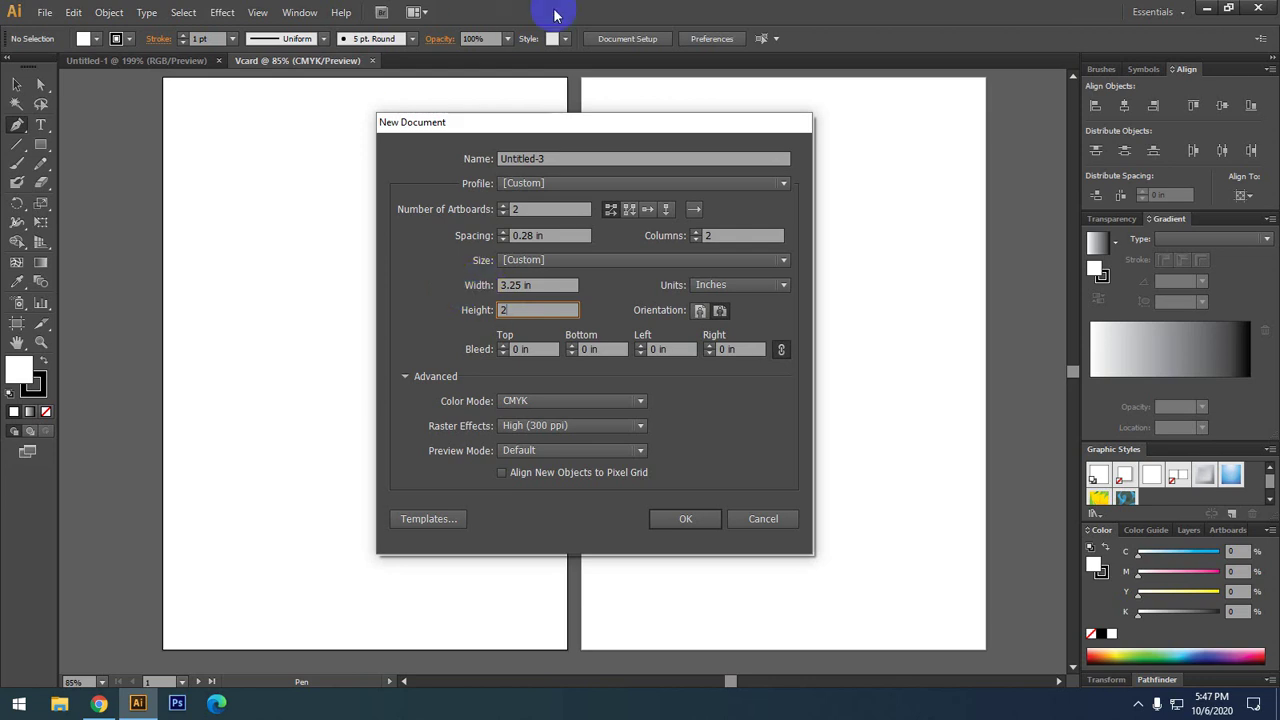
drag(586, 122, 550, 131)
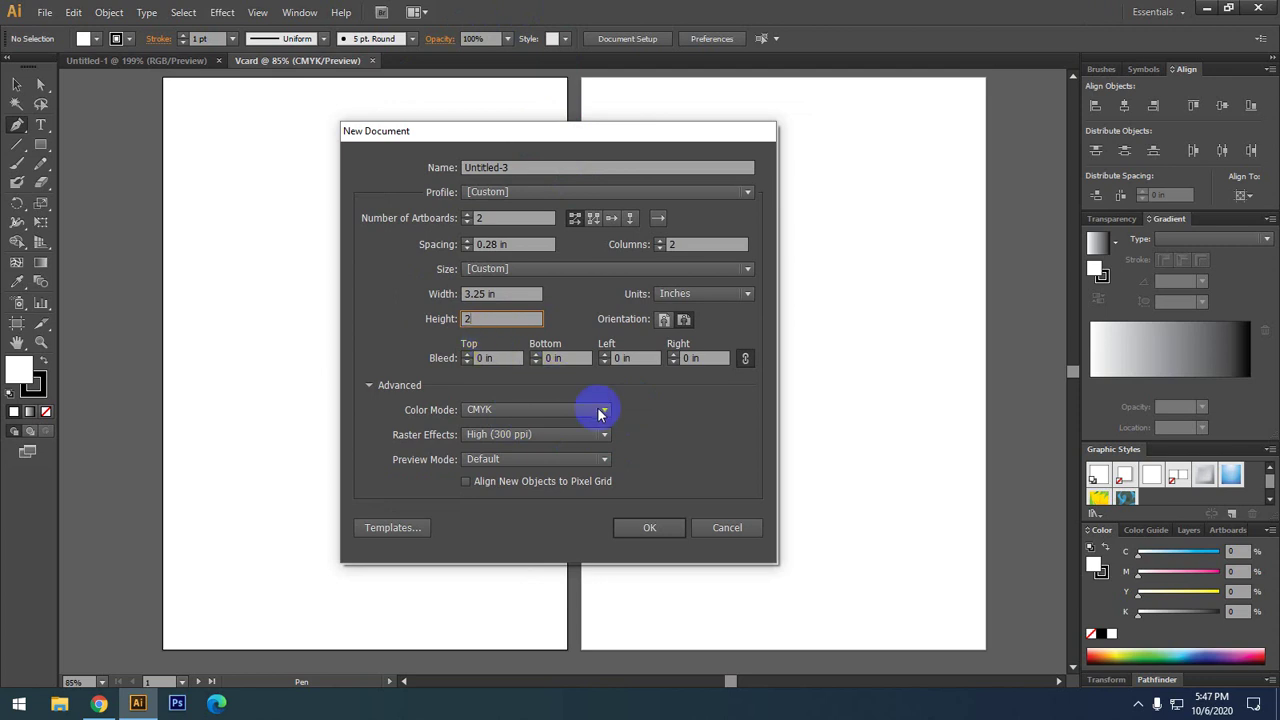
click(649, 527)
drag(584, 428, 625, 433)
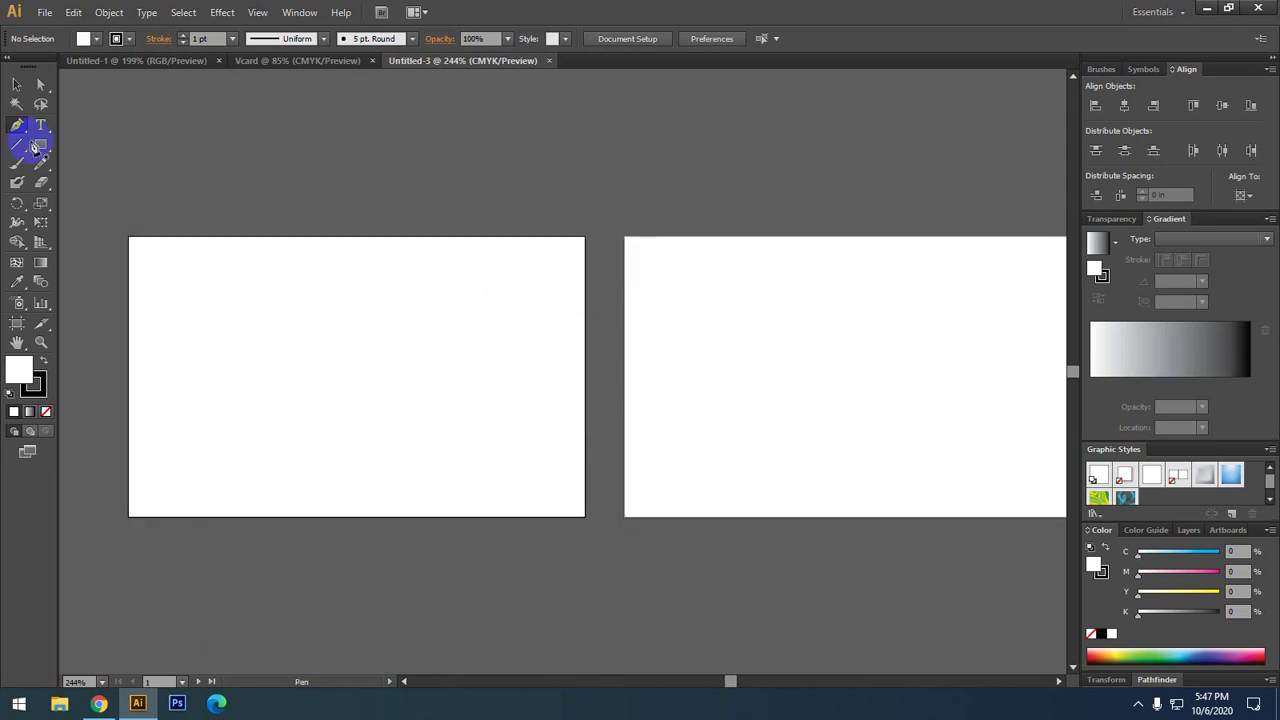
click(17, 84)
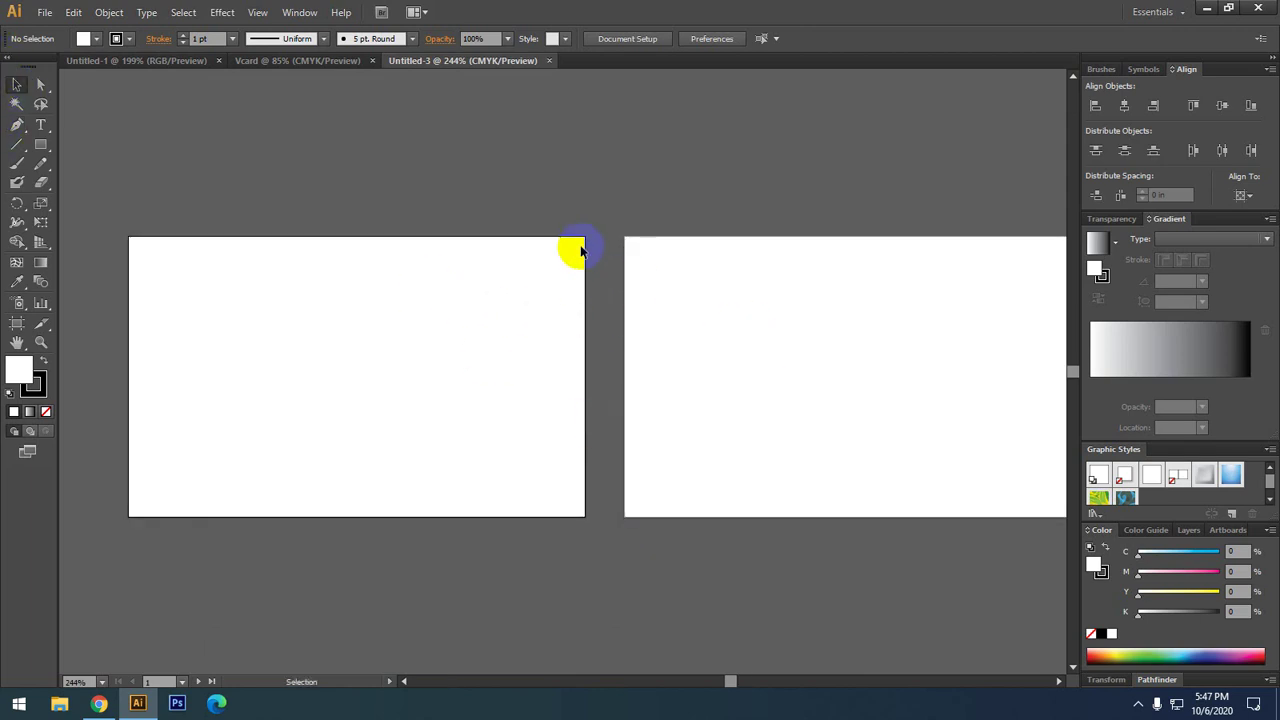
mouse_move(585, 237)
mouse_down()
mouse_move(620, 533)
mouse_move(609, 437)
mouse_up()
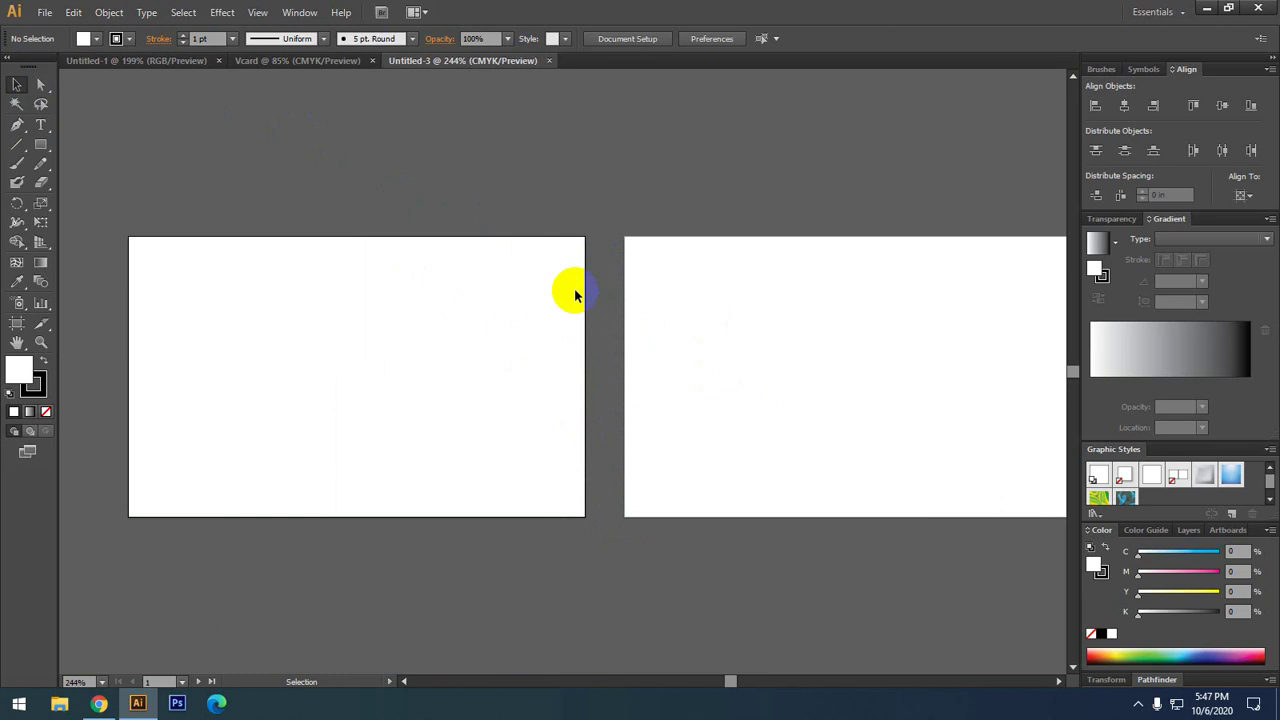
drag(574, 280, 491, 277)
drag(303, 283, 335, 285)
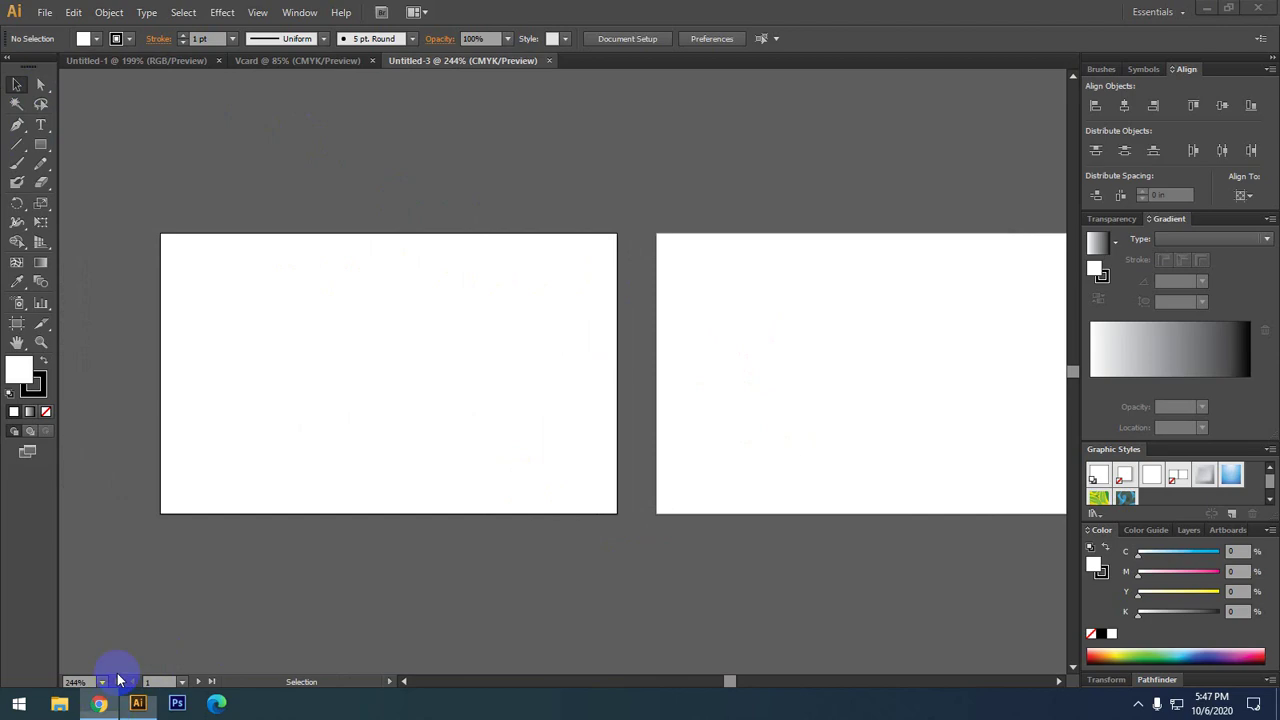
click(99, 703)
- Search Google for 'V Card Design' in a new Chrome tab
click(215, 13)
click(233, 40)
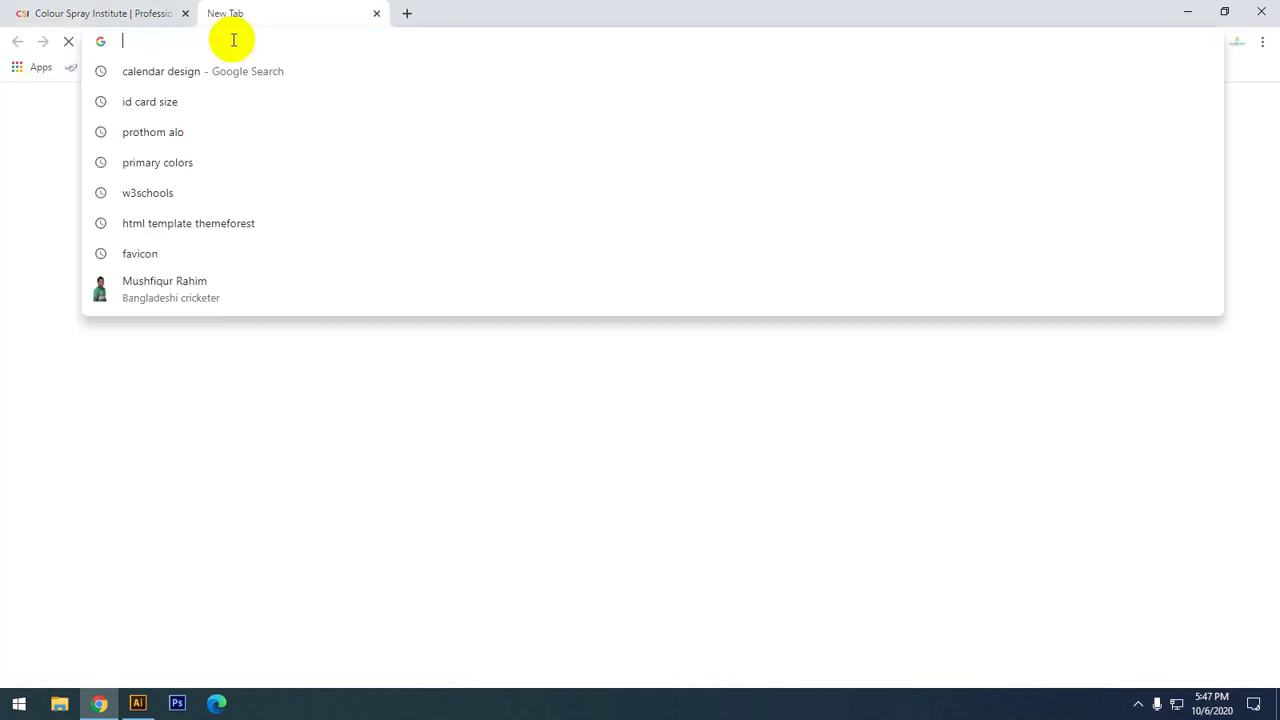
text(C)
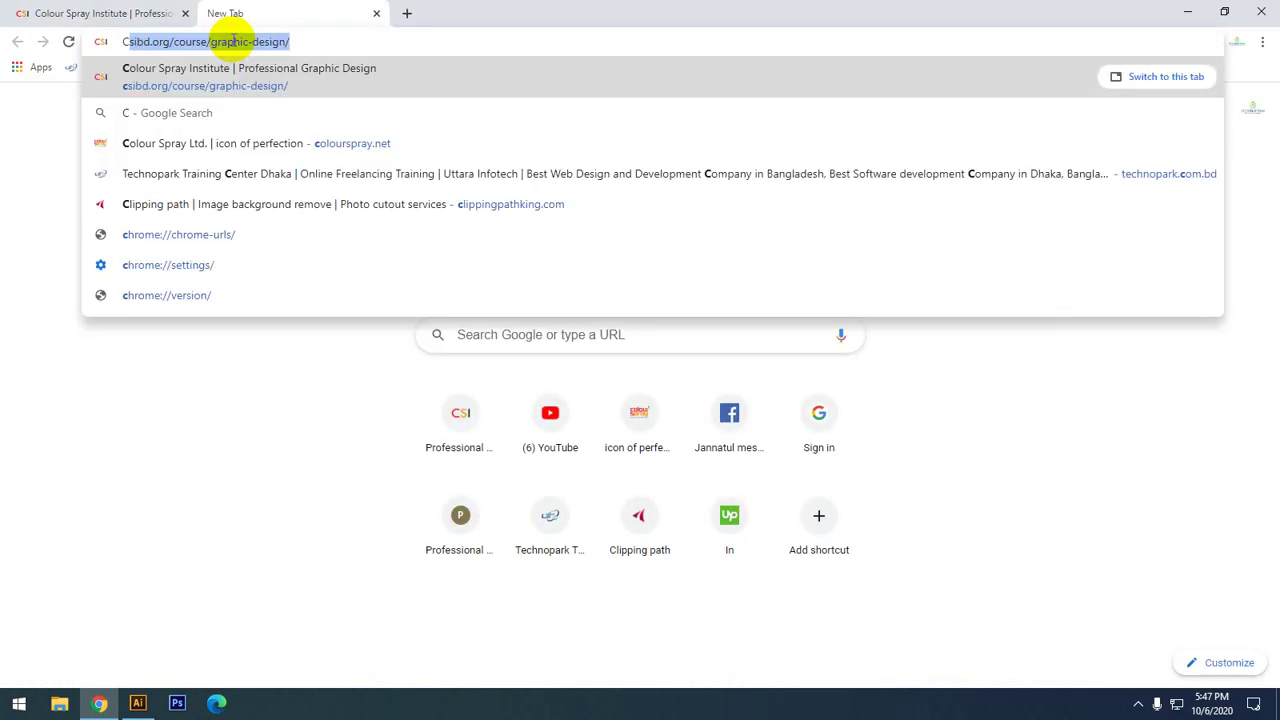
key(BackSpace)
key(BackSpace)
text(V Ca)
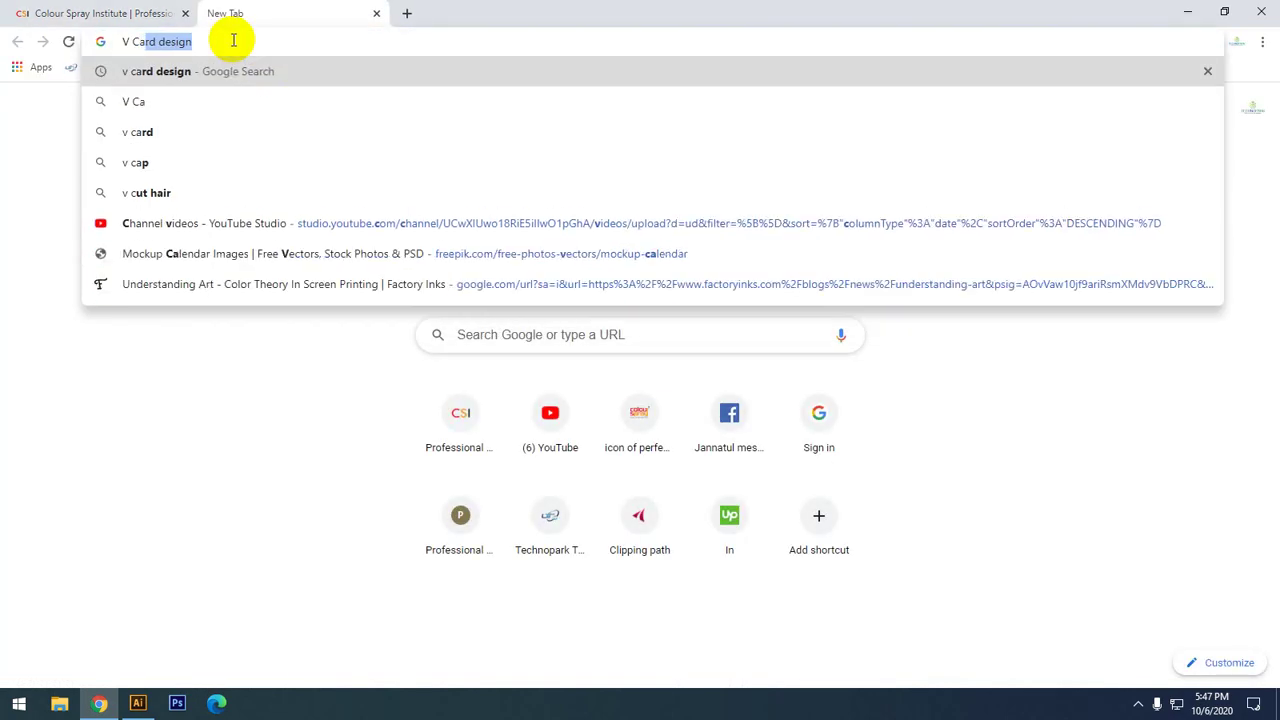
text(rd Desi)
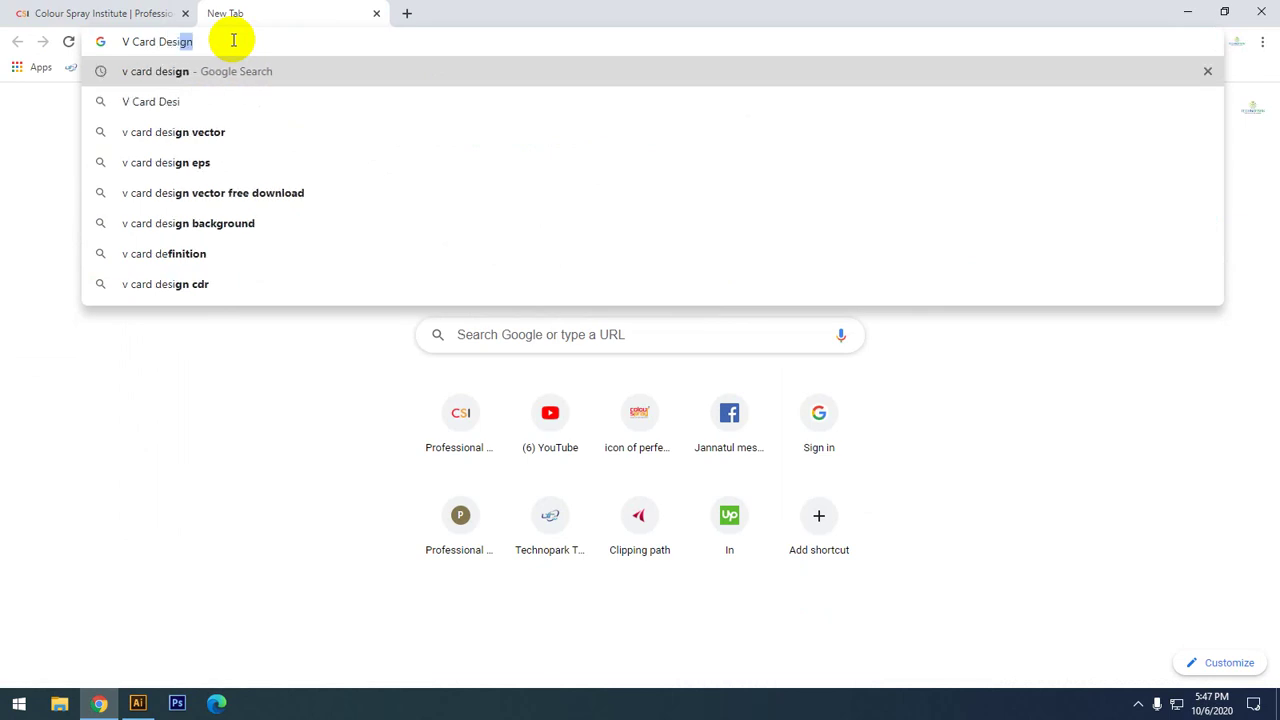
text(gn)
key(Return)
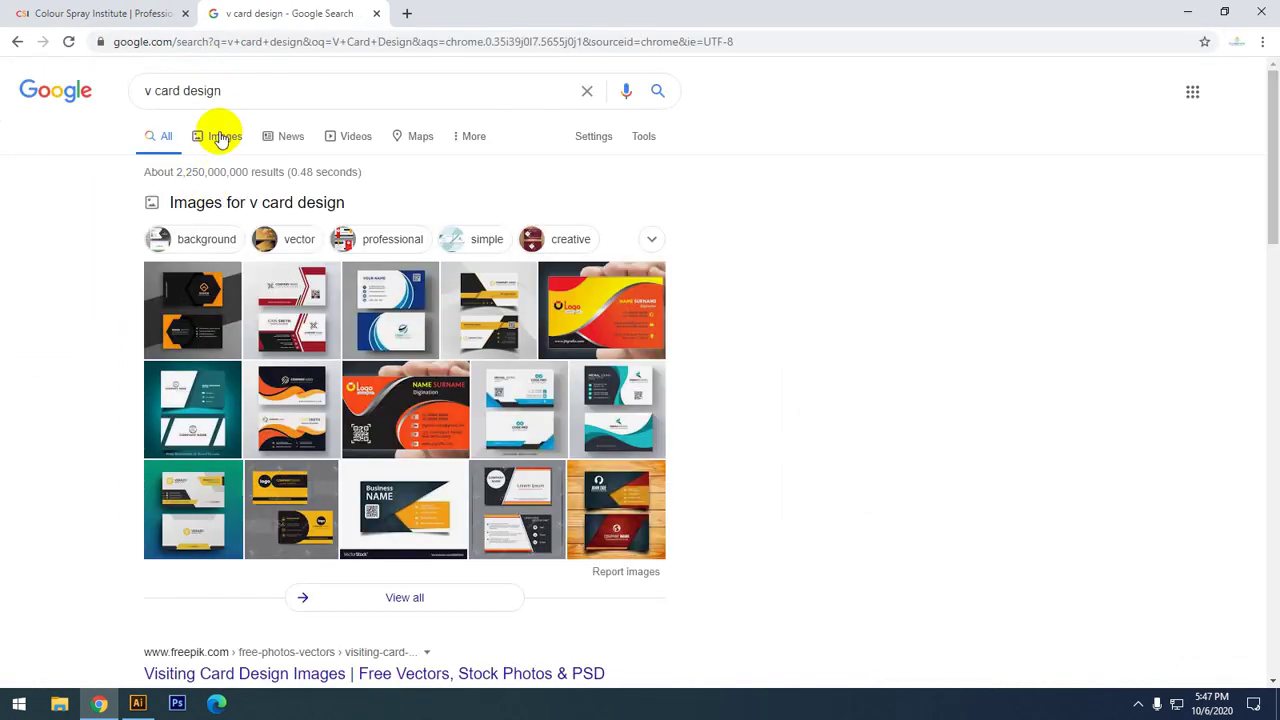
- Browse the image results, preview two card templates, then return to Illustrator
click(222, 140)
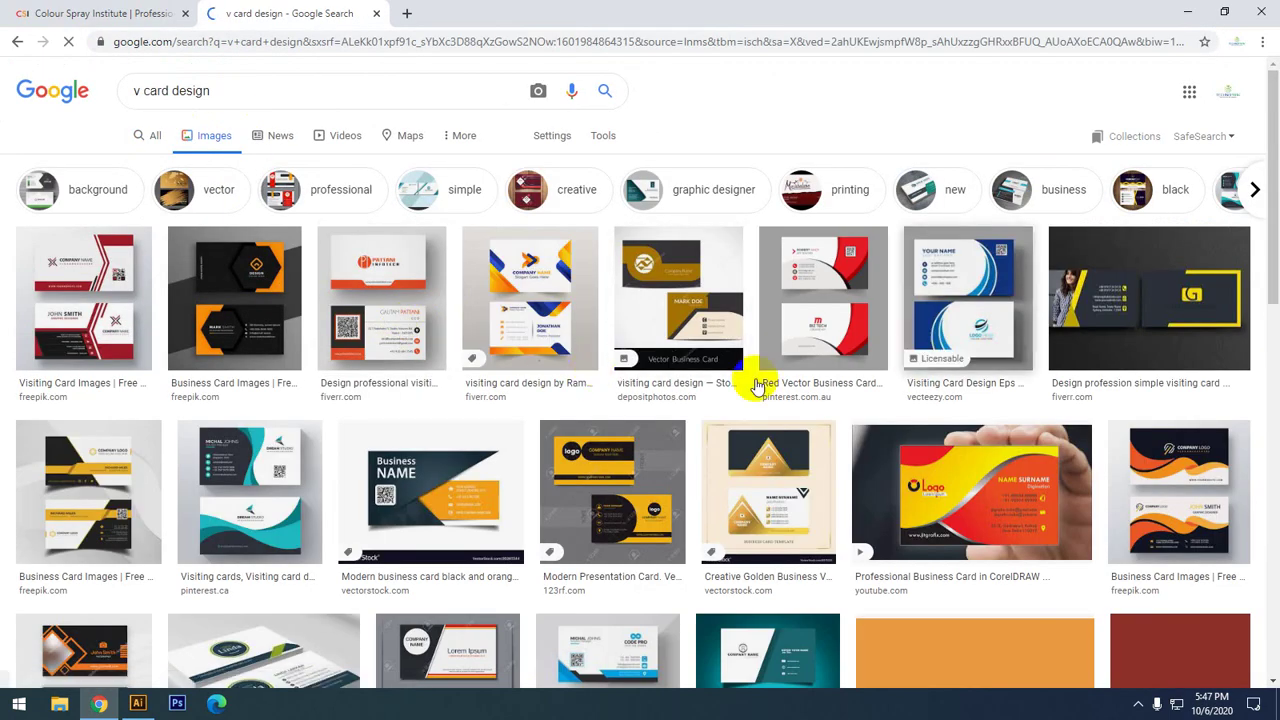
scroll(605, 520, down, 3)
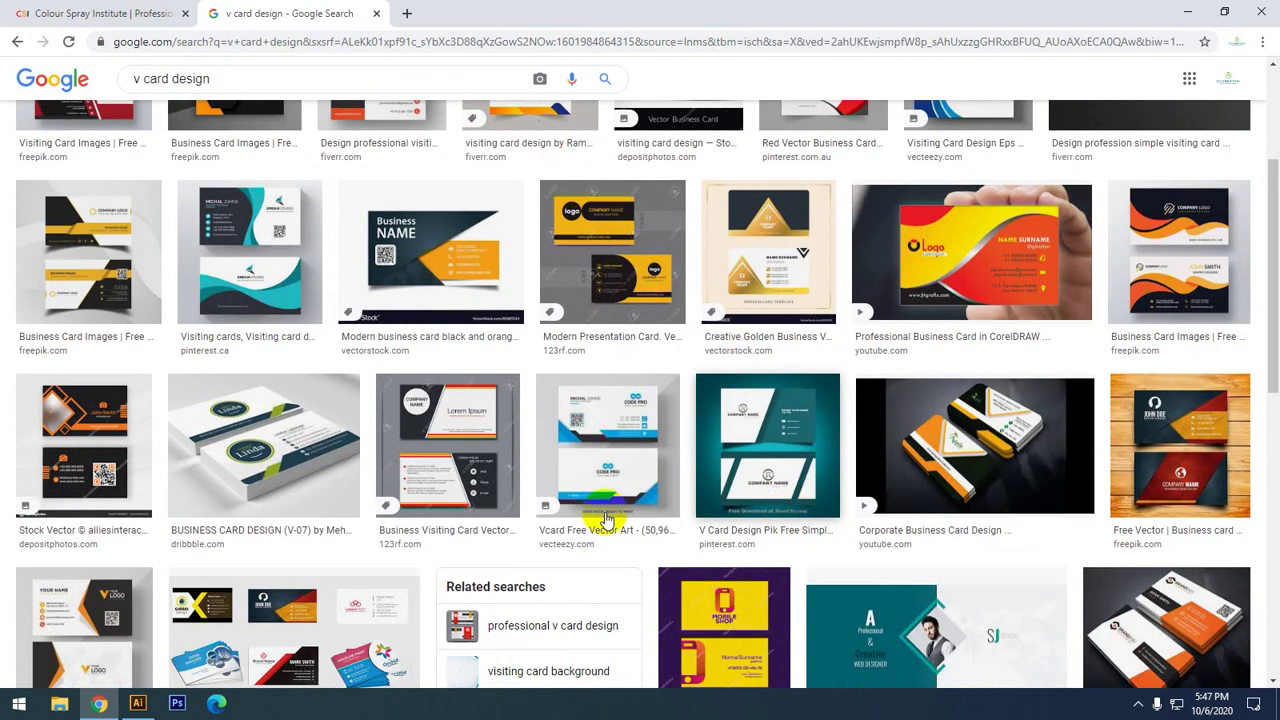
scroll(157, 536, down, 3)
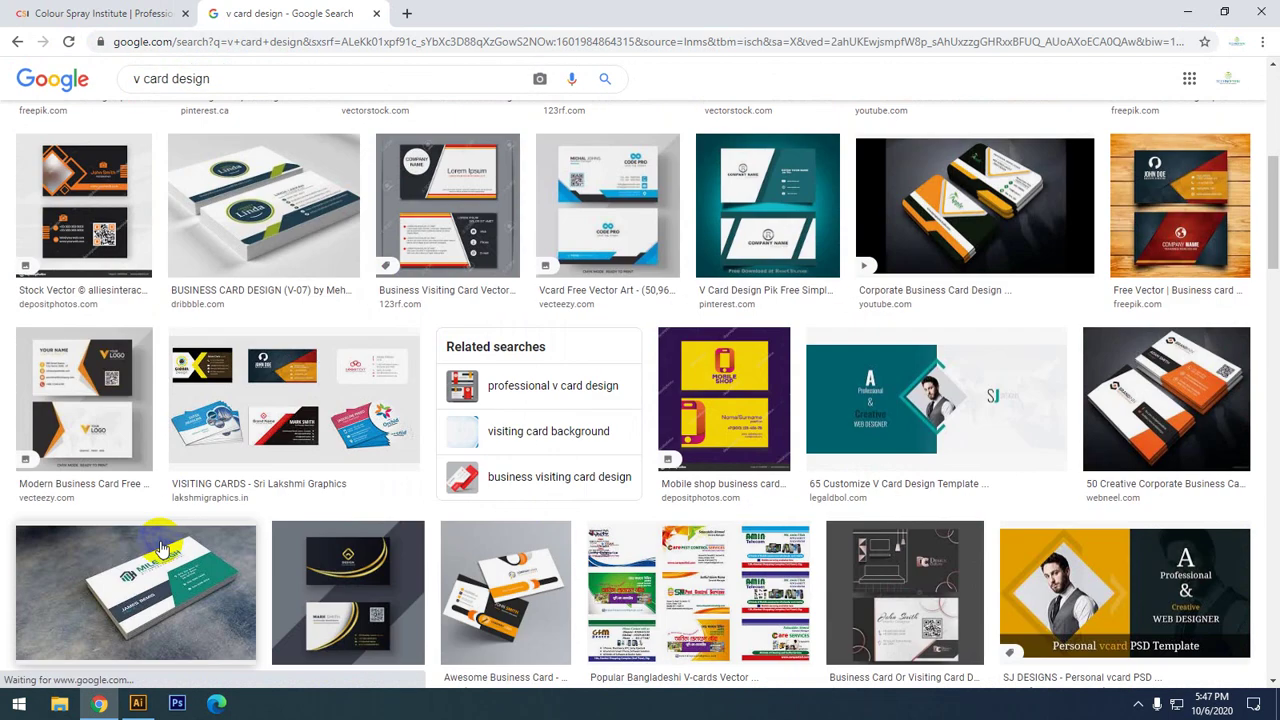
click(108, 366)
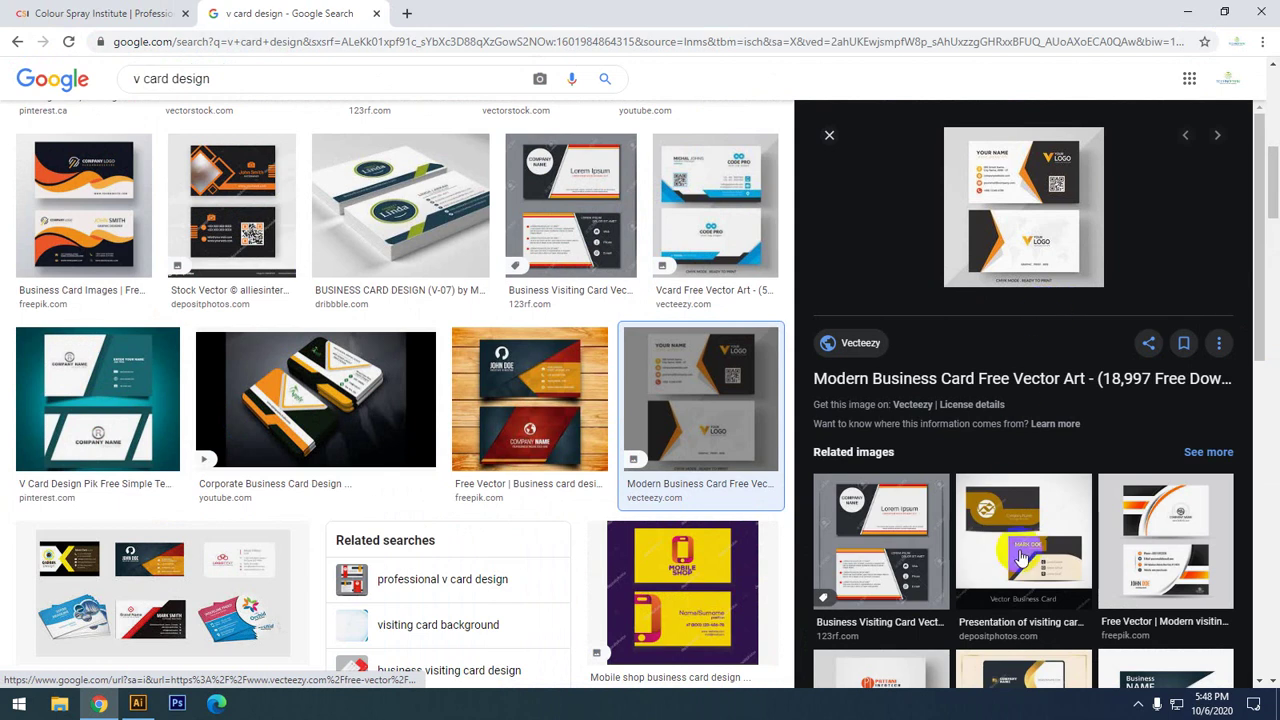
click(920, 580)
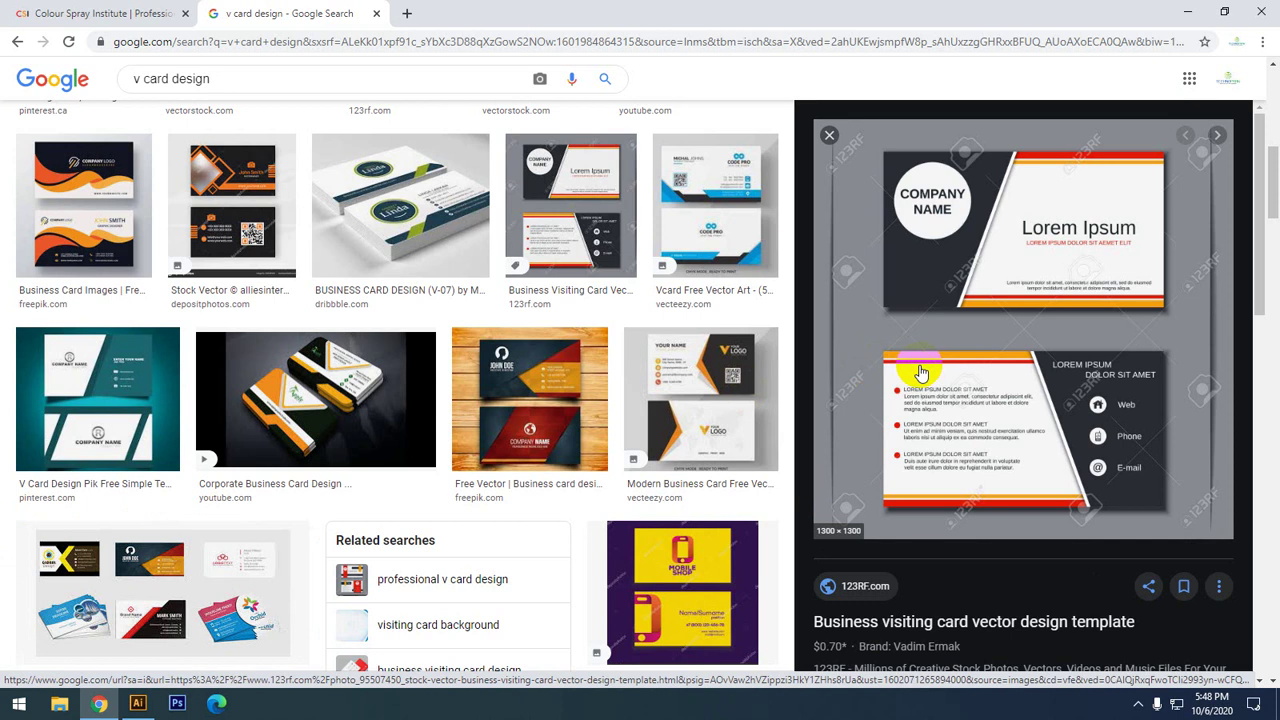
click(138, 703)
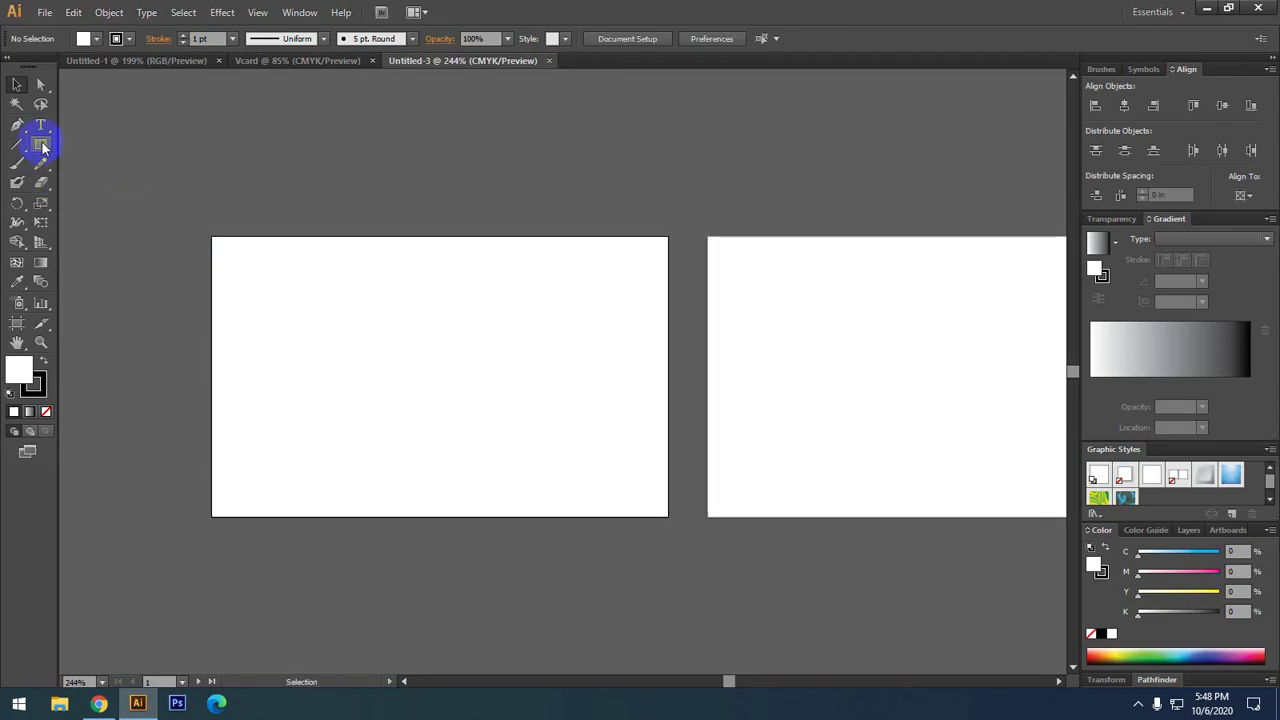
- Draw an exact 3.25 × 2 in rectangle over the first artboard
drag(41, 144, 91, 148)
click(91, 143)
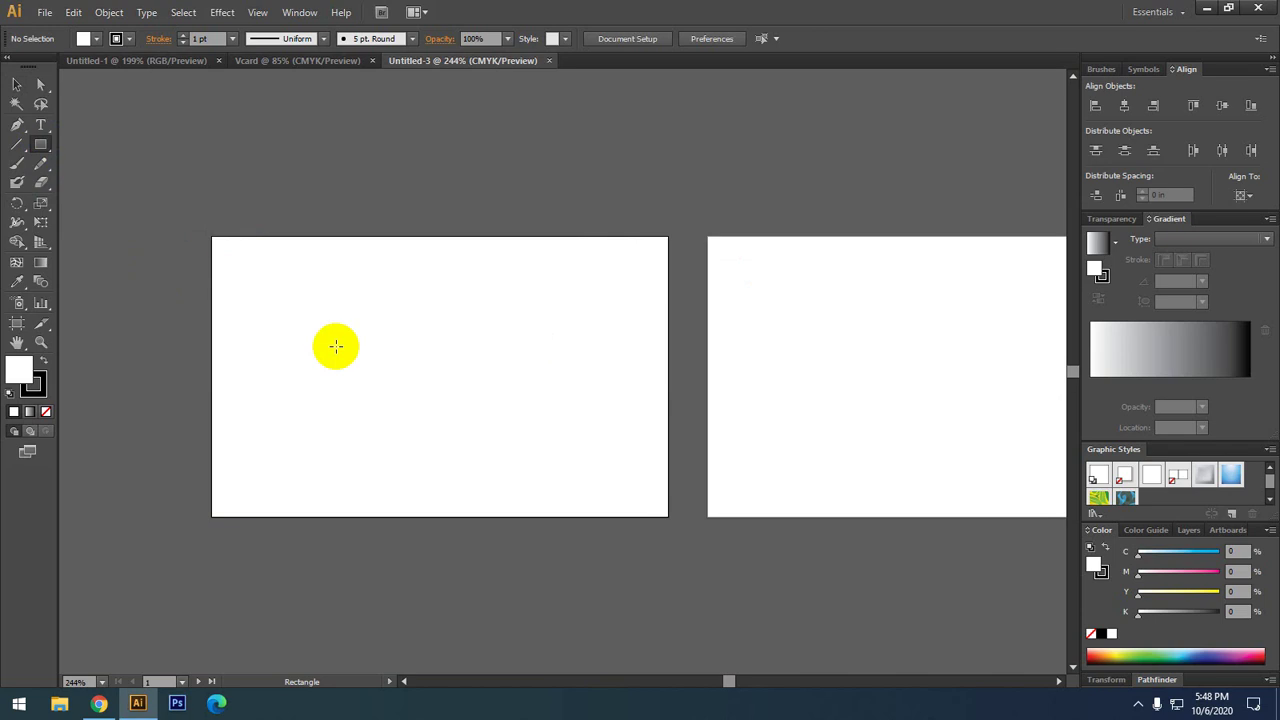
click(336, 352)
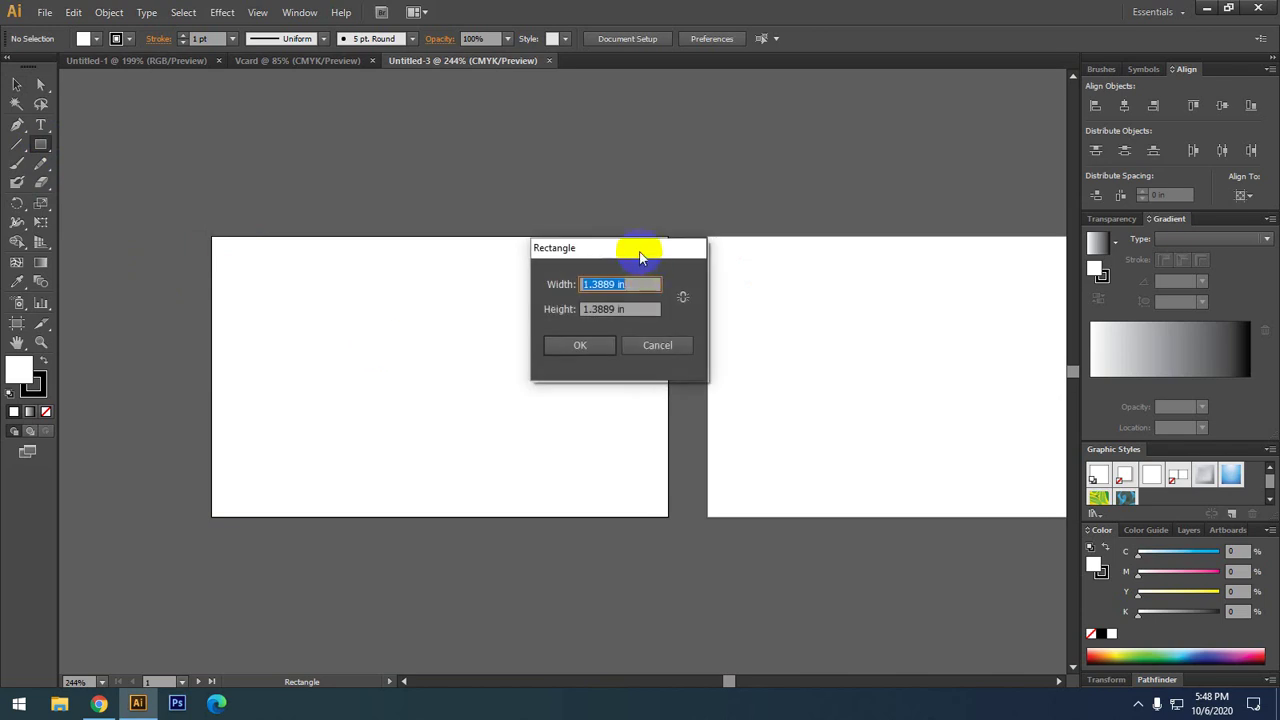
drag(640, 253, 507, 260)
click(540, 358)
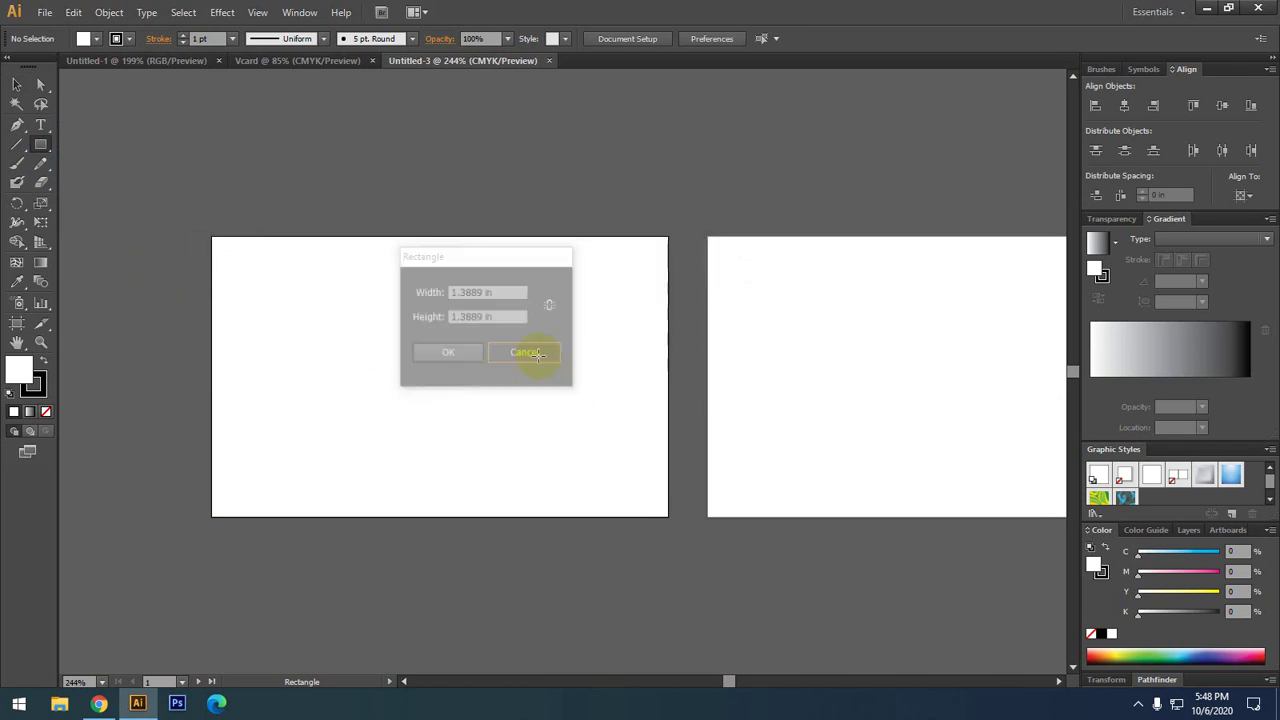
click(419, 318)
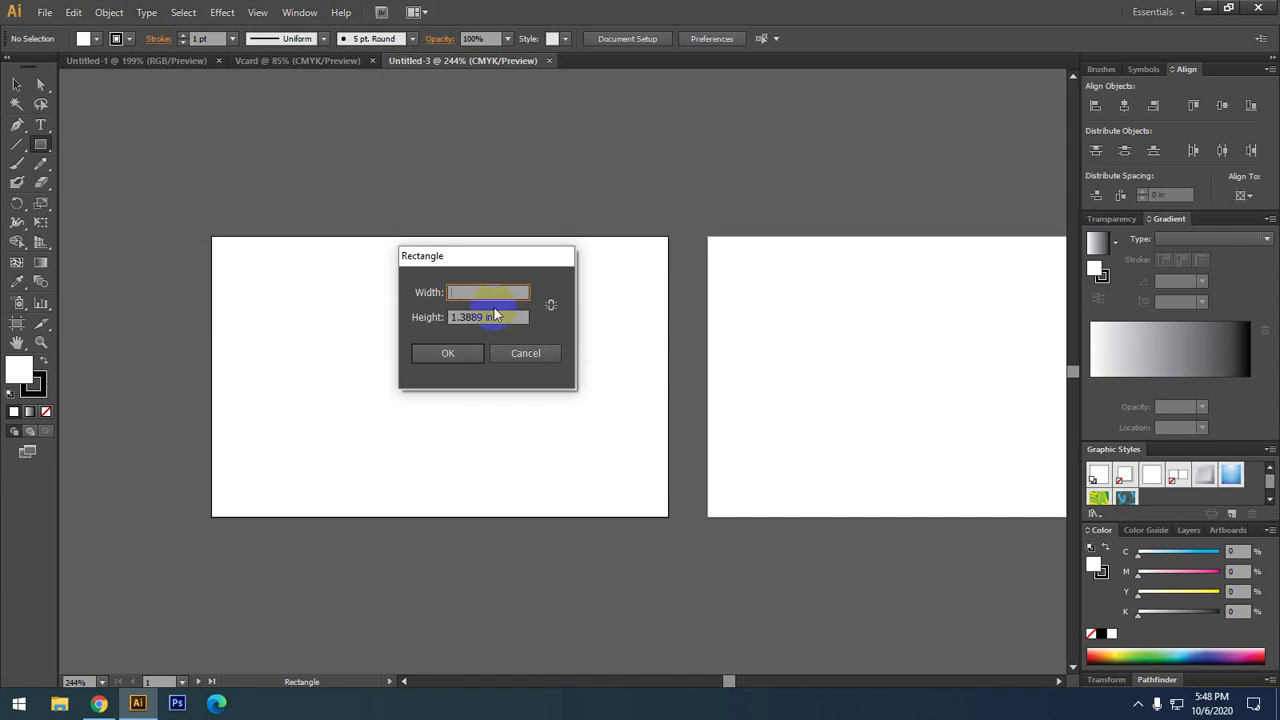
text(3.25)
key(Tab)
text(2)
key(Return)
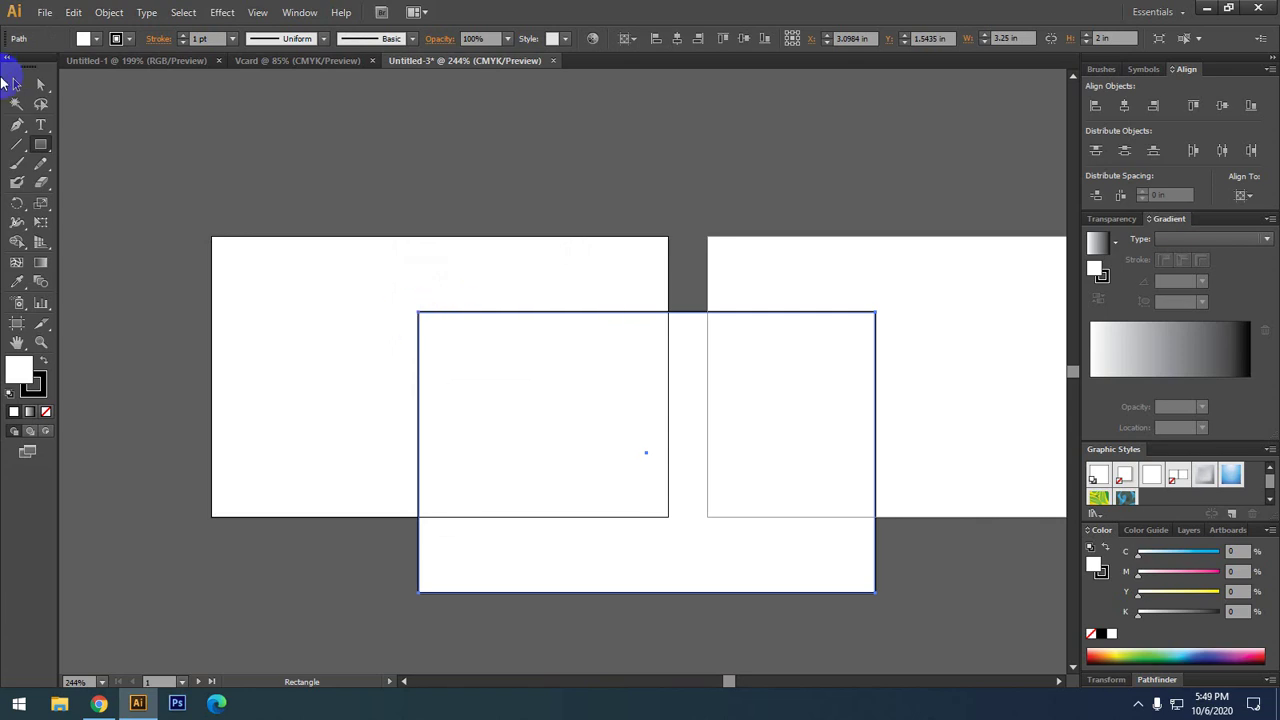
click(17, 88)
- Drag the card rectangle down and right so it overhangs the first artboard
drag(556, 366, 308, 290)
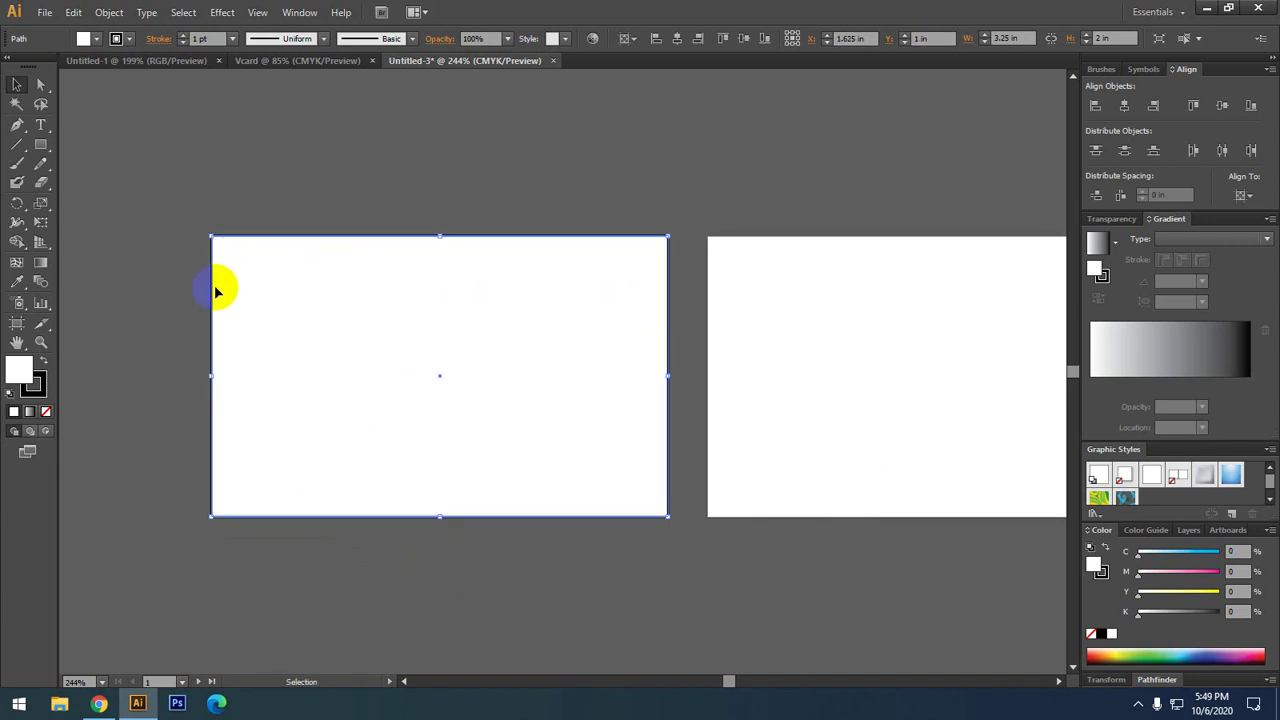
drag(417, 297, 520, 436)
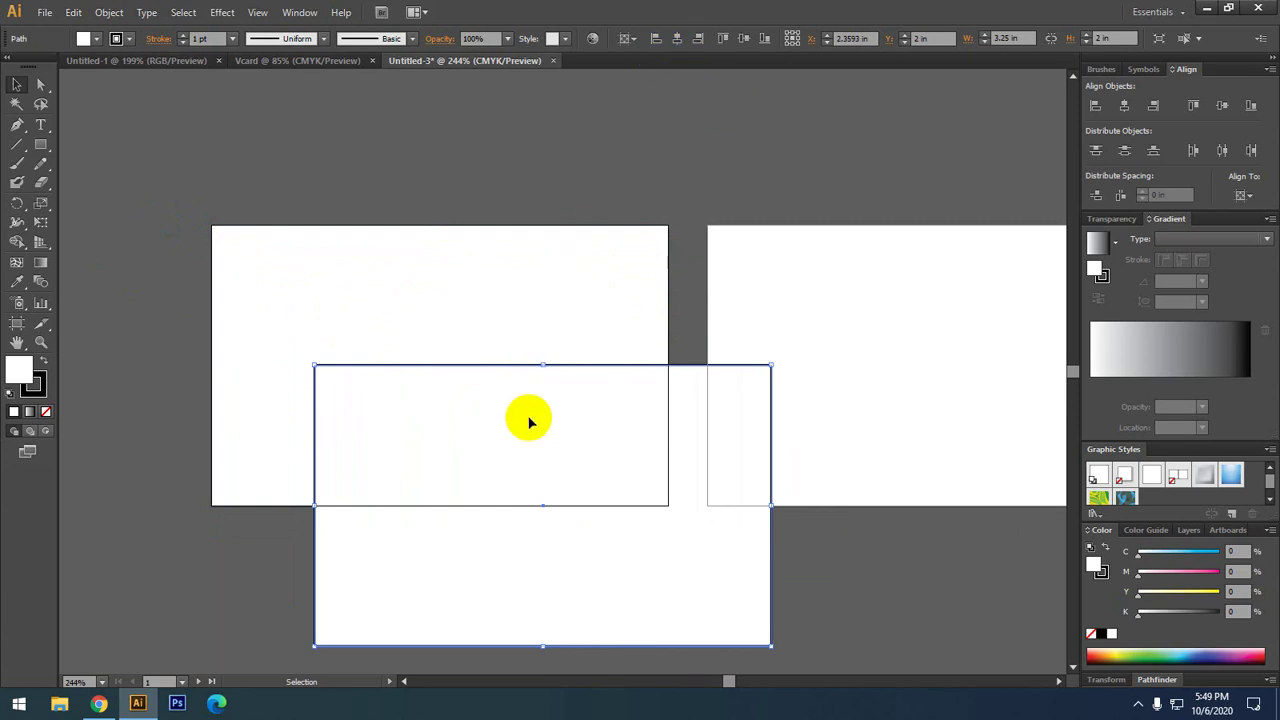
scroll(510, 415, left, 2)
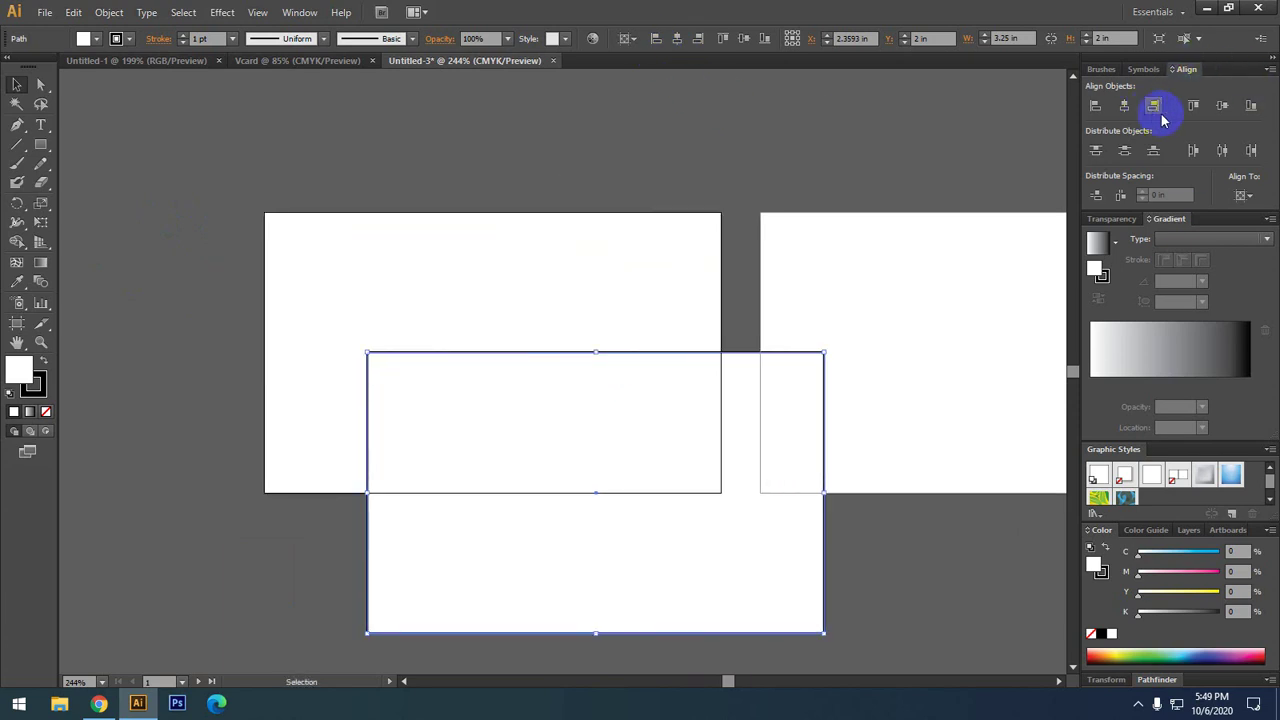
- Float the Align panel beside the canvas and show all its options
click(299, 12)
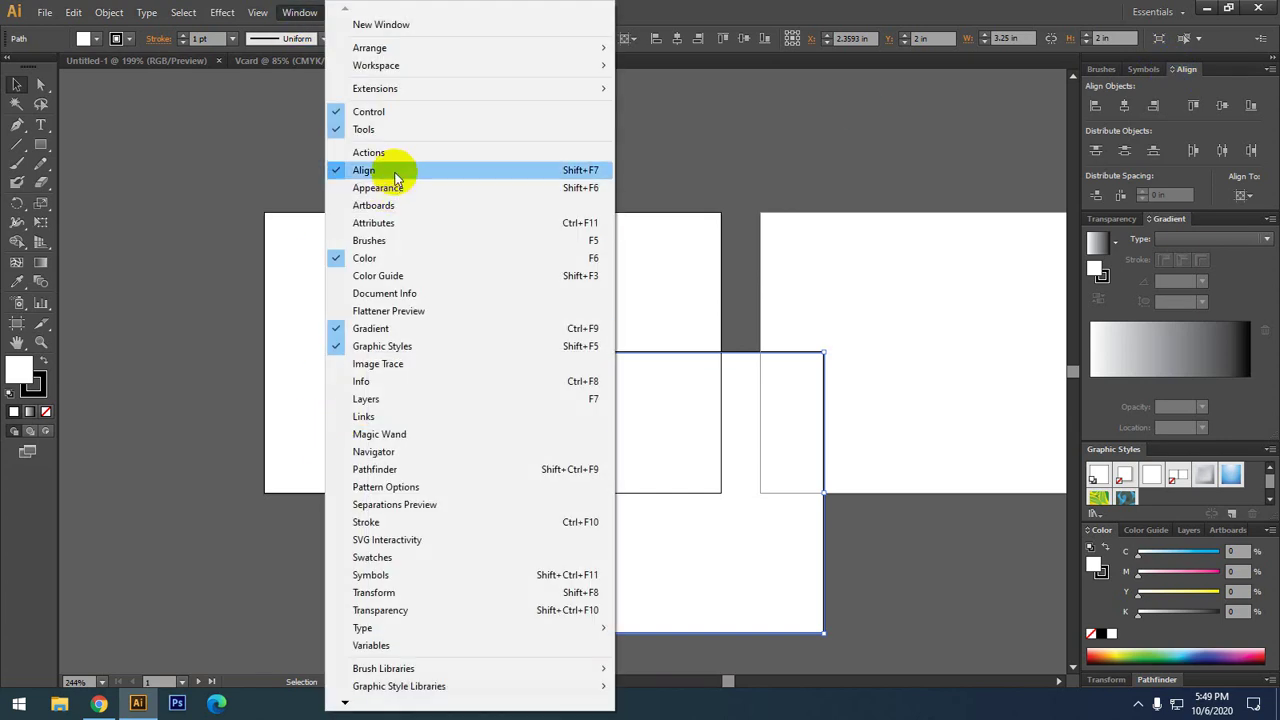
click(1192, 74)
click(299, 12)
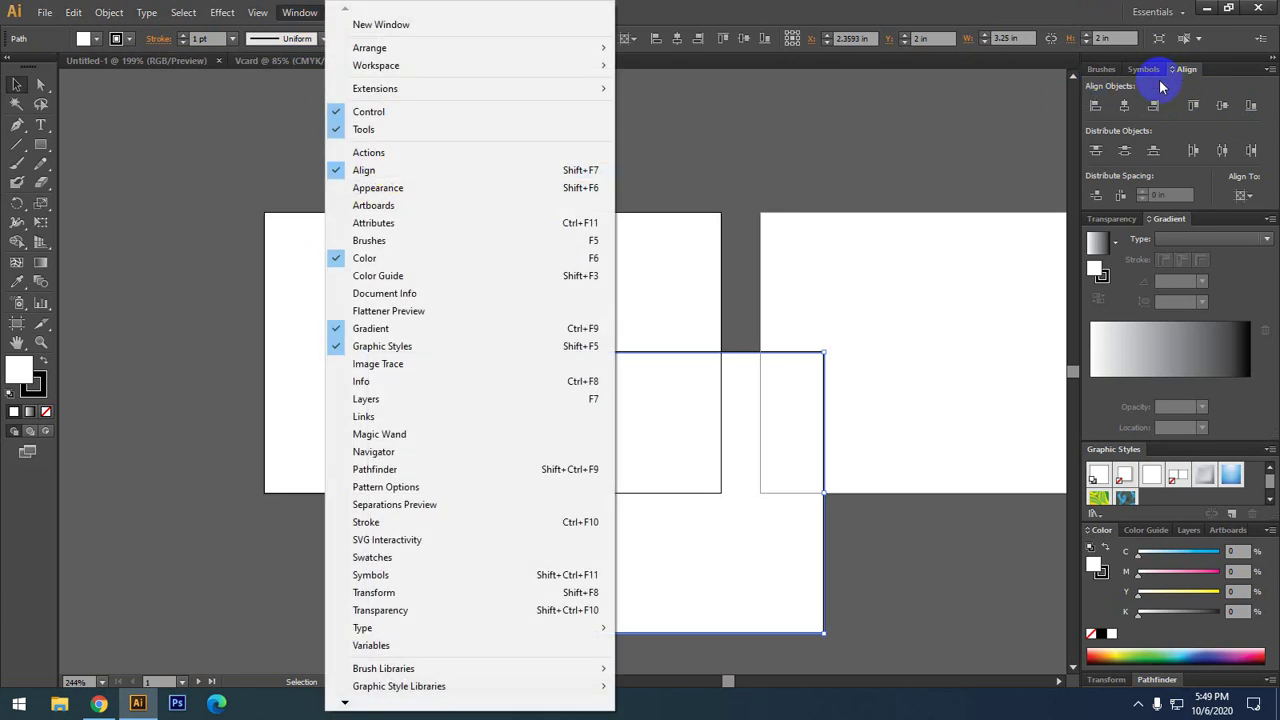
click(1186, 66)
drag(1186, 66, 734, 123)
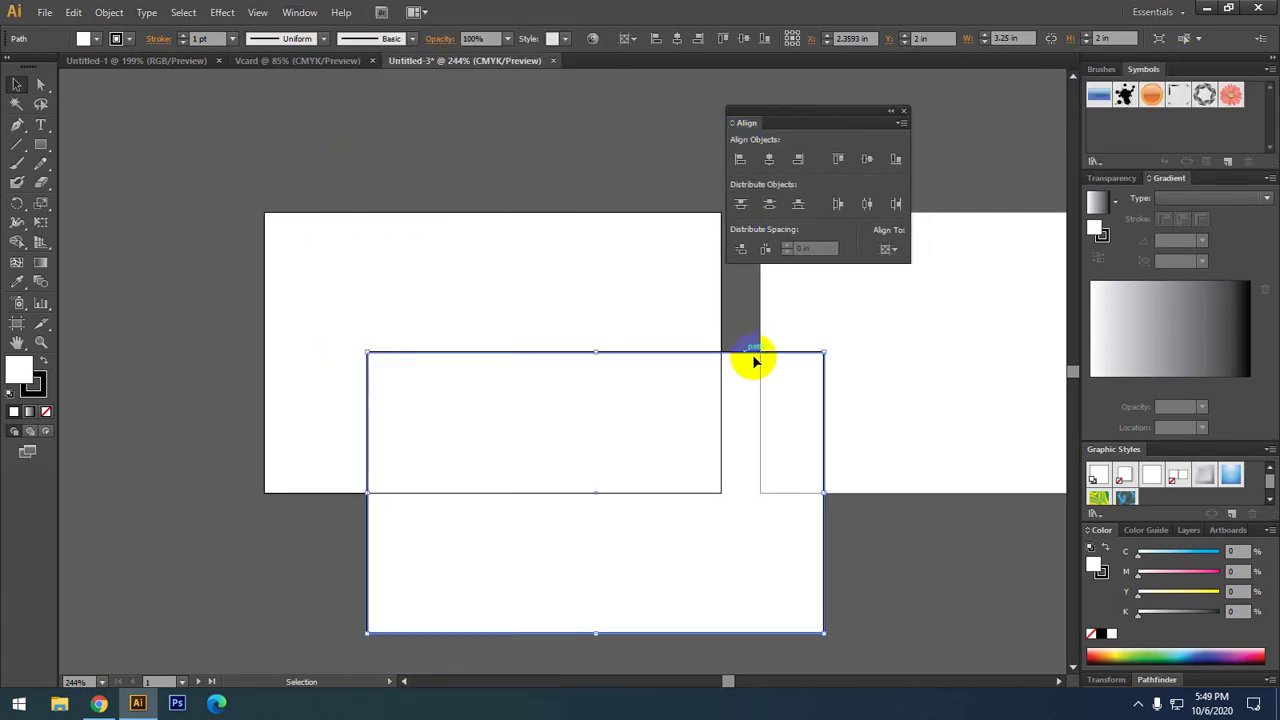
click(901, 122)
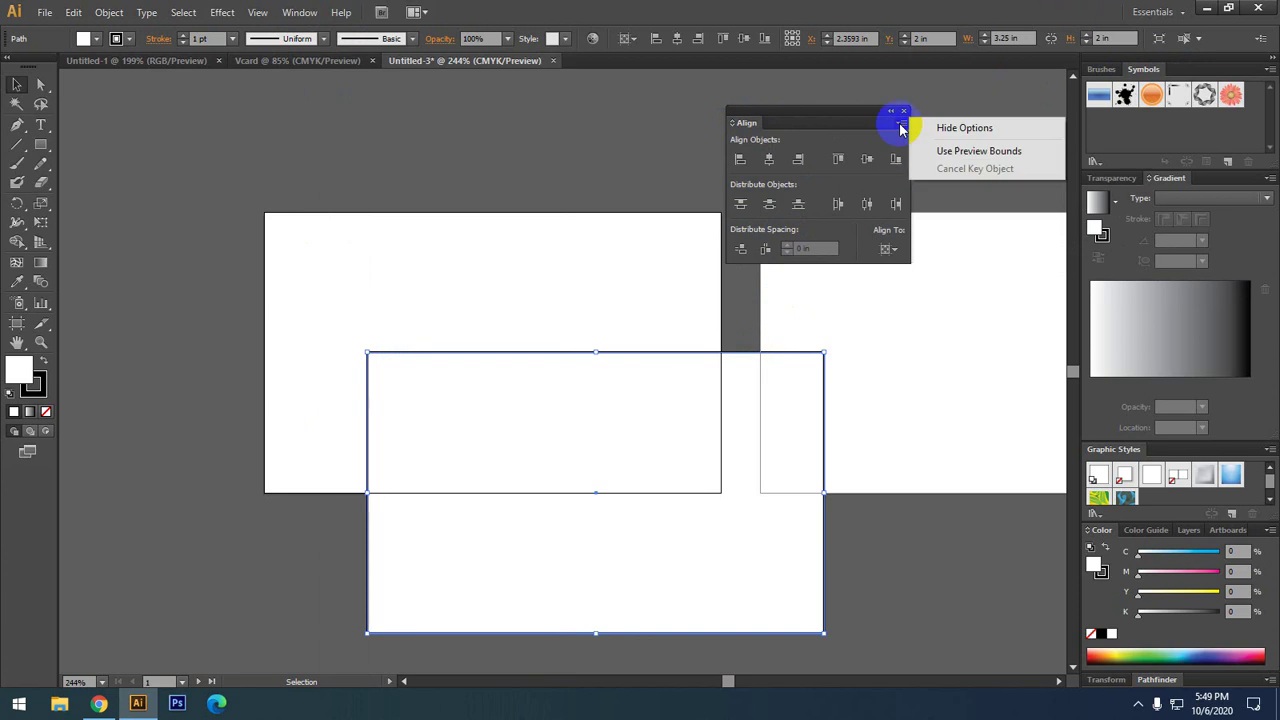
click(955, 129)
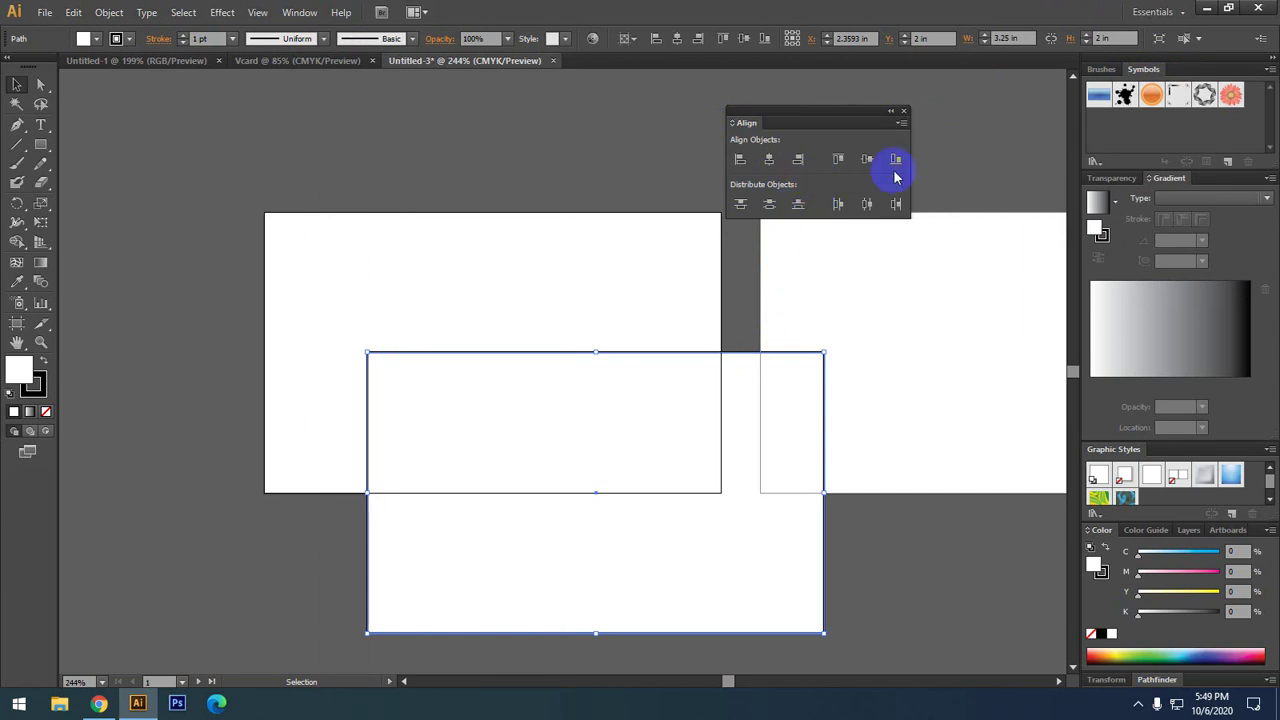
click(902, 123)
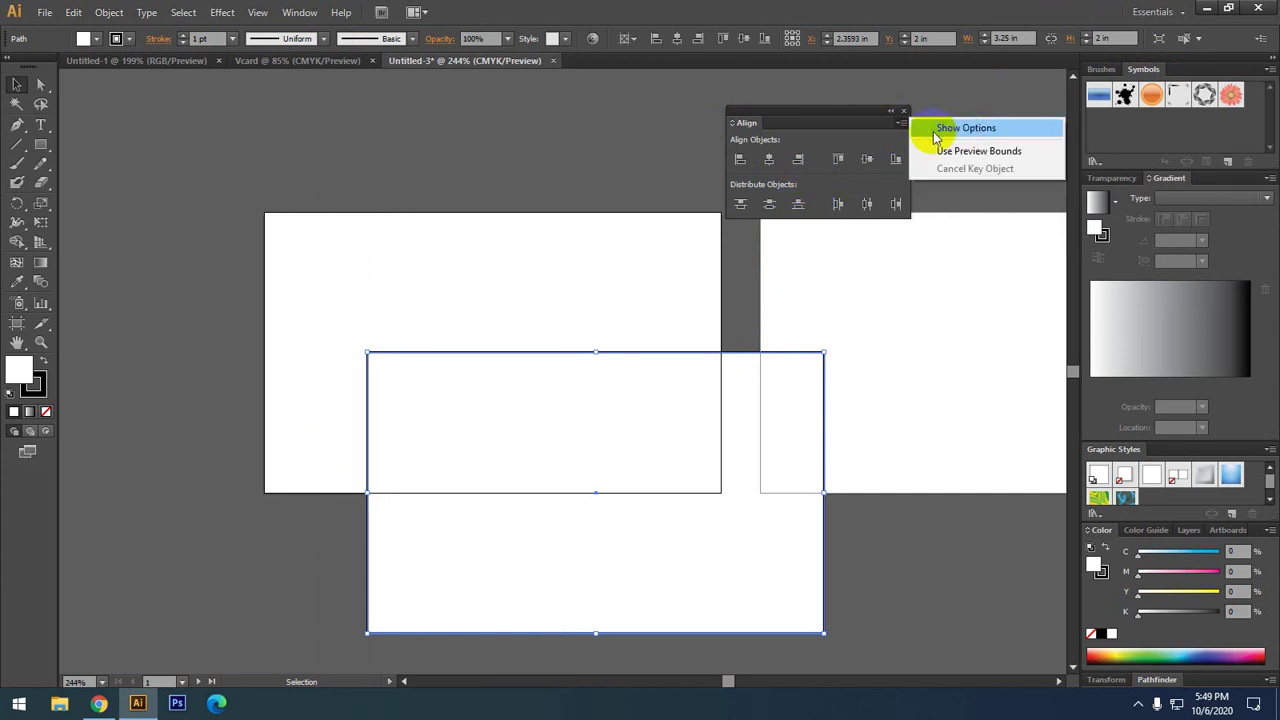
click(867, 128)
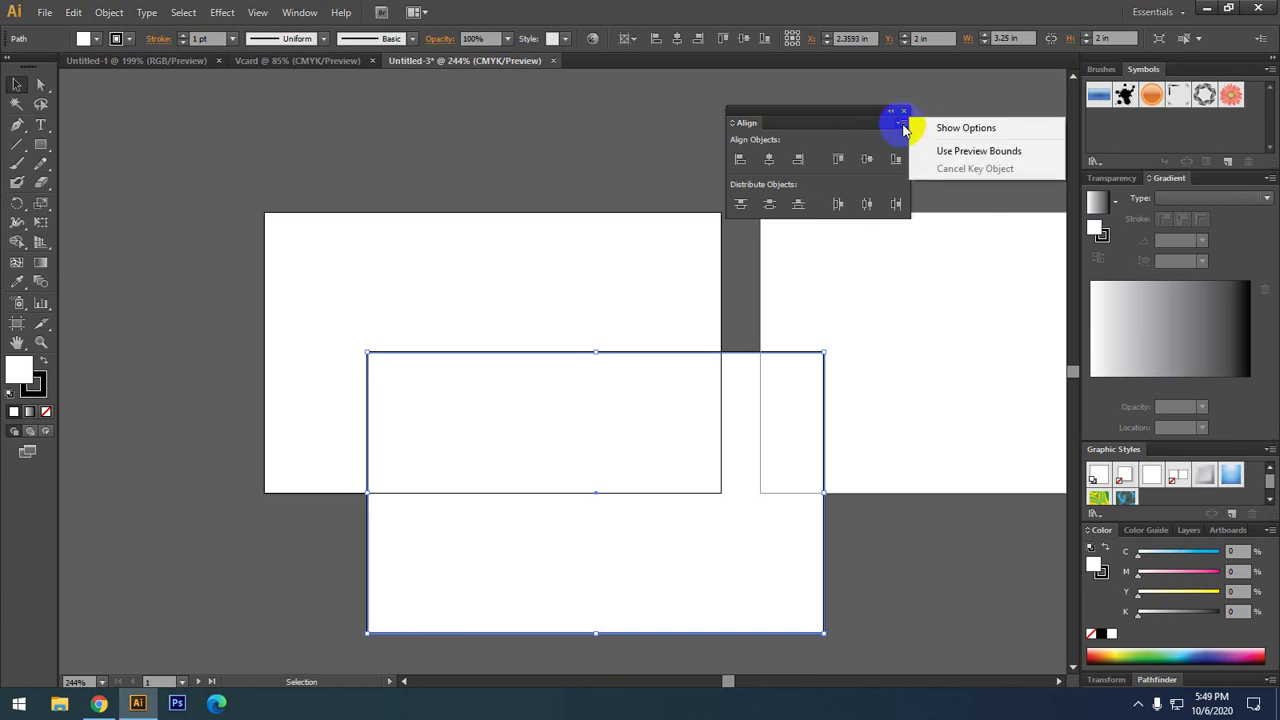
click(957, 130)
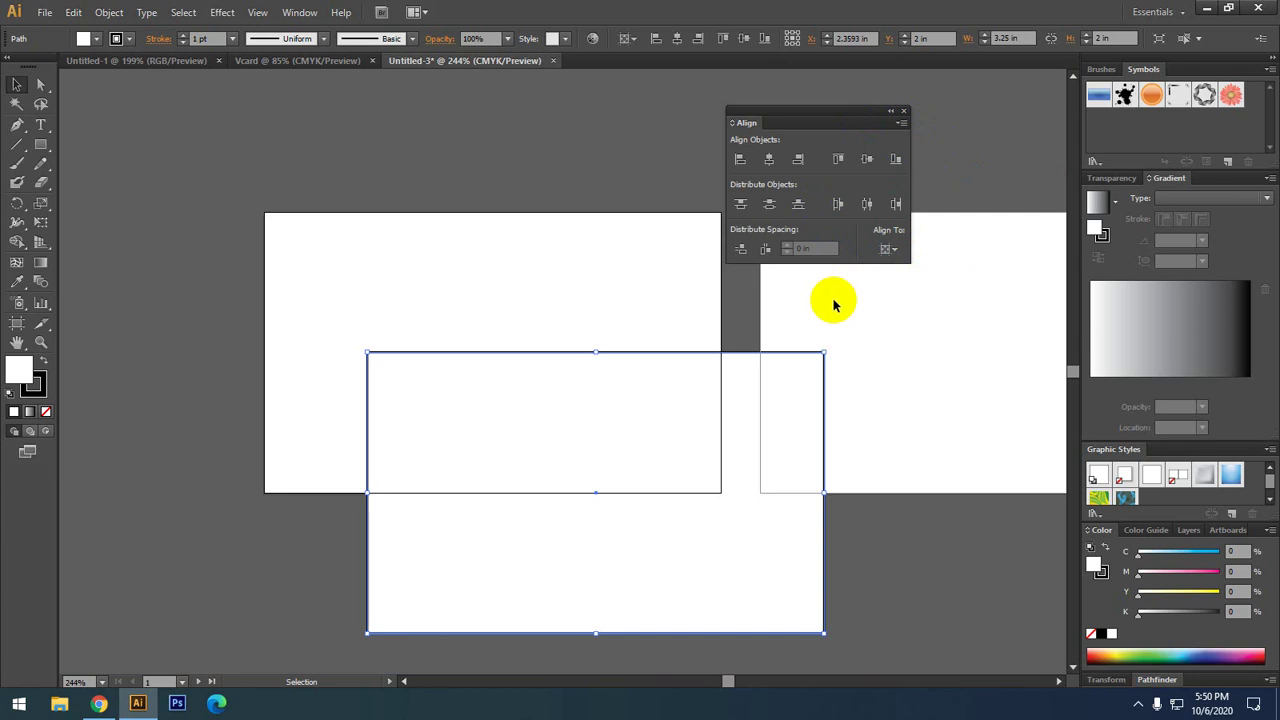
- Set Align To to Align to Artboard, then deselect the rectangle
click(900, 255)
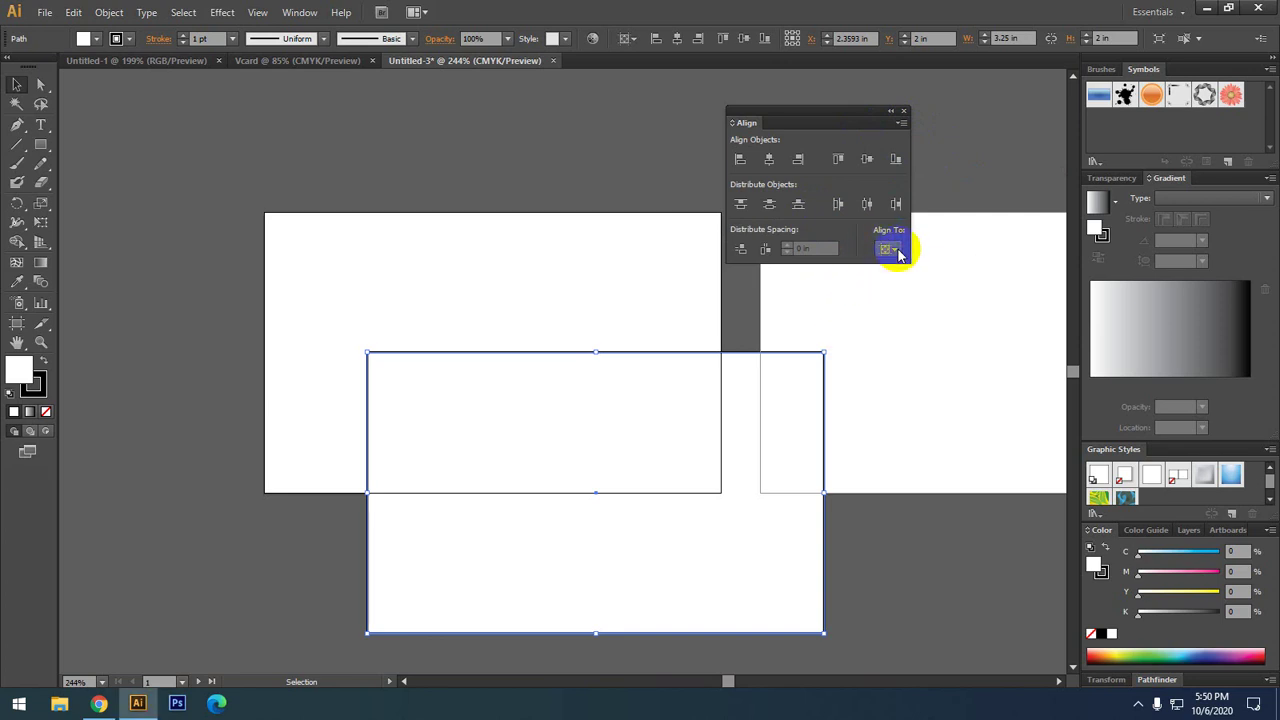
click(899, 254)
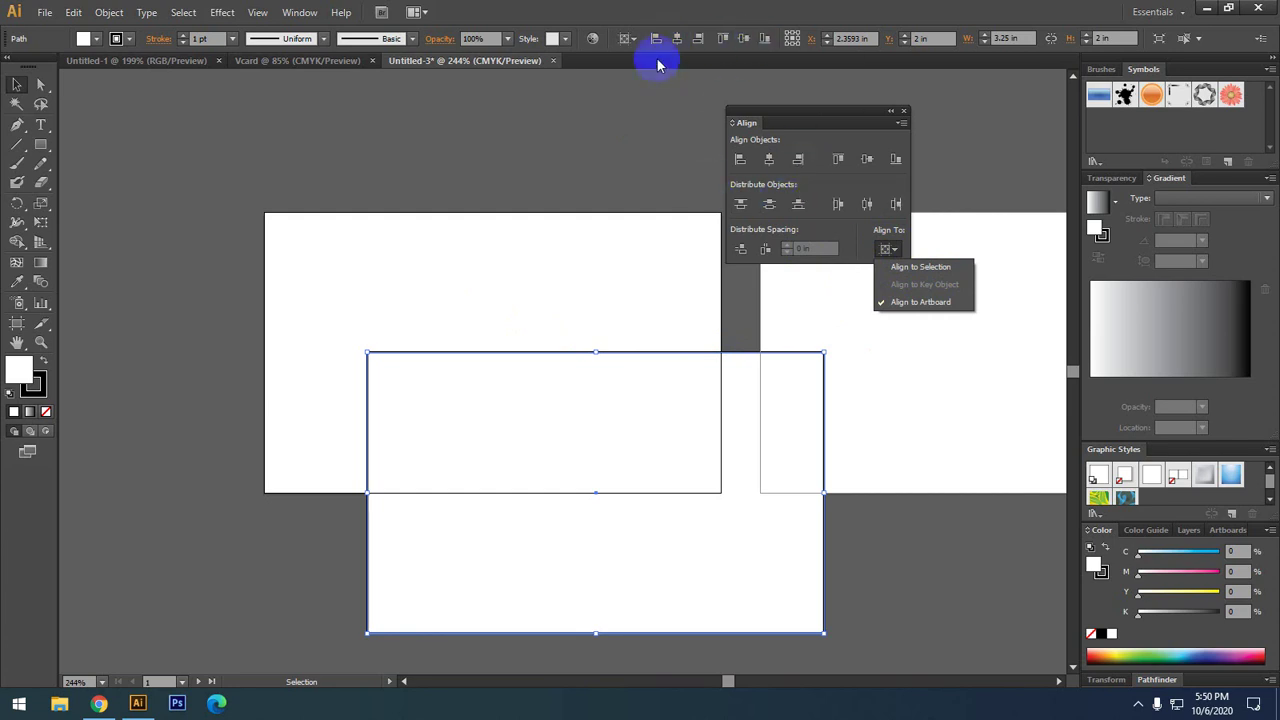
click(918, 267)
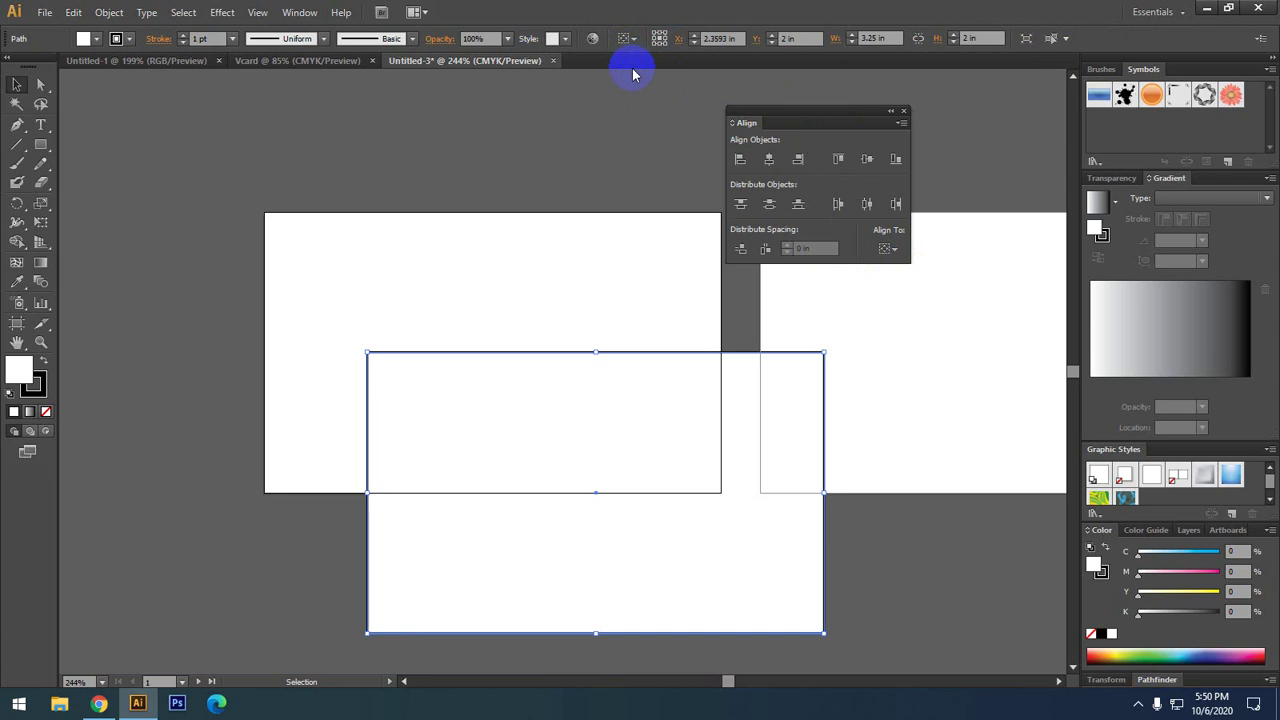
click(890, 249)
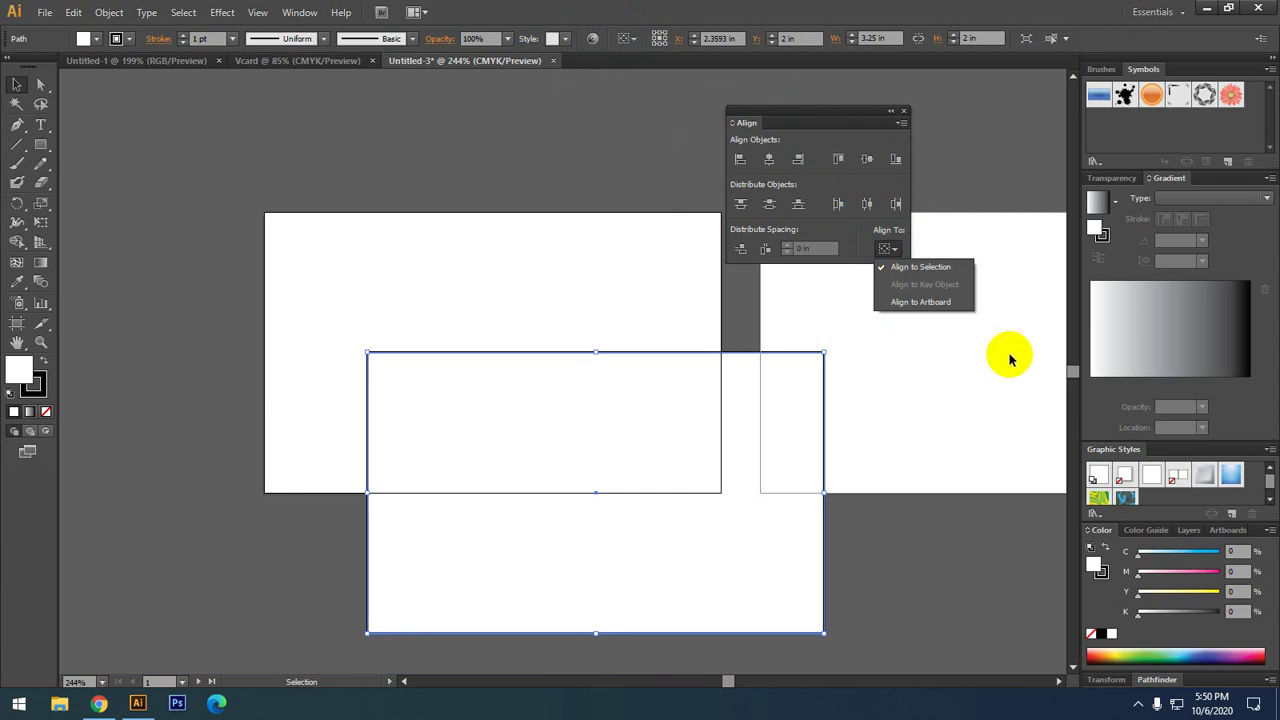
click(940, 302)
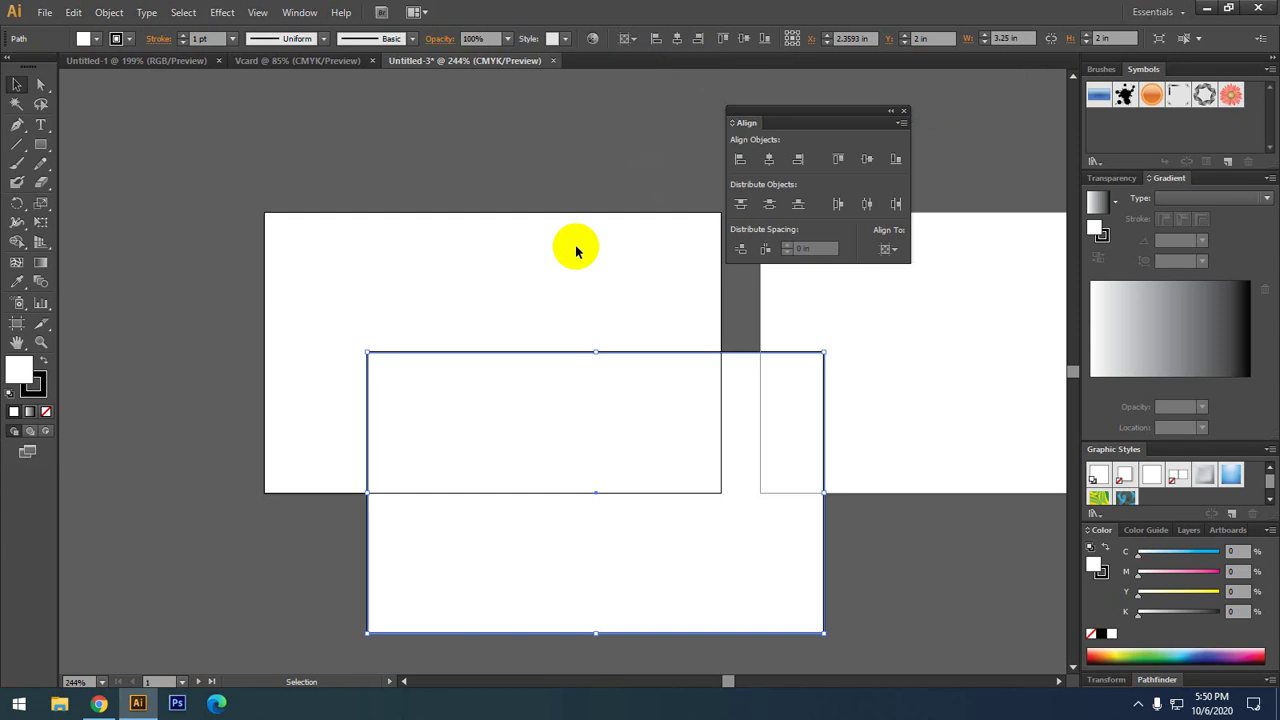
click(539, 256)
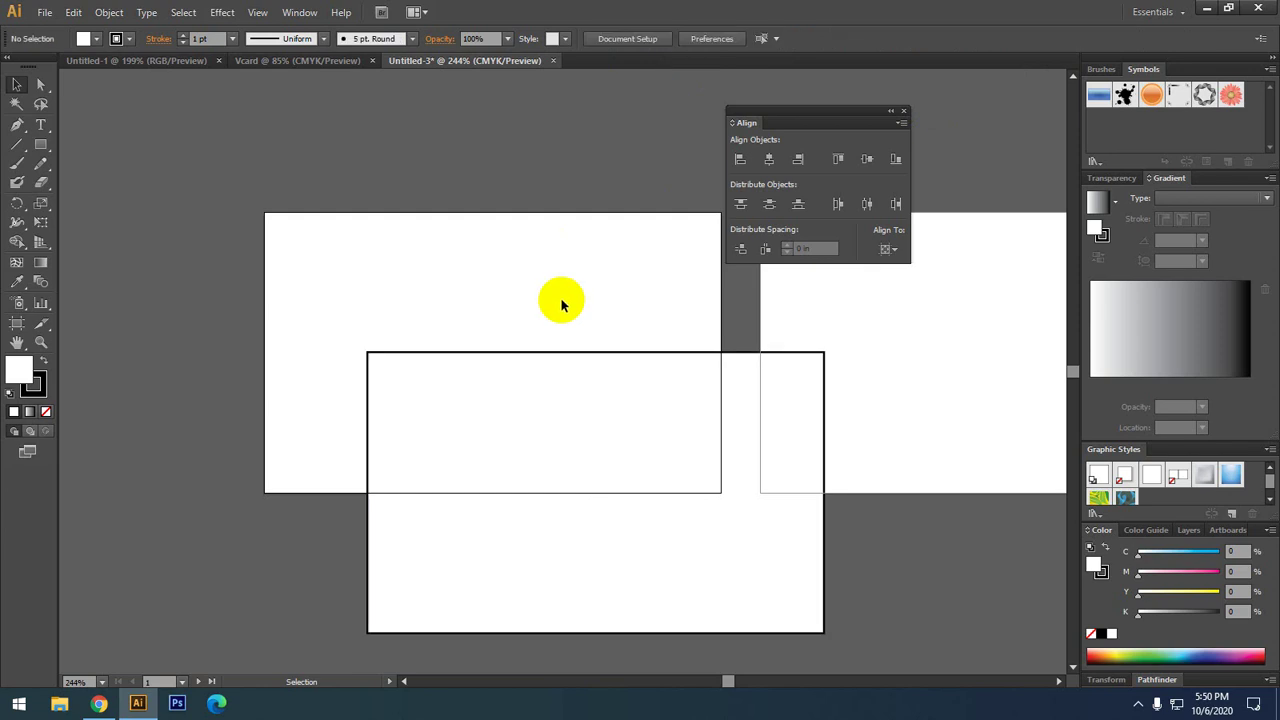
- Center the lower rectangle horizontally and vertically on the left artboard
click(559, 389)
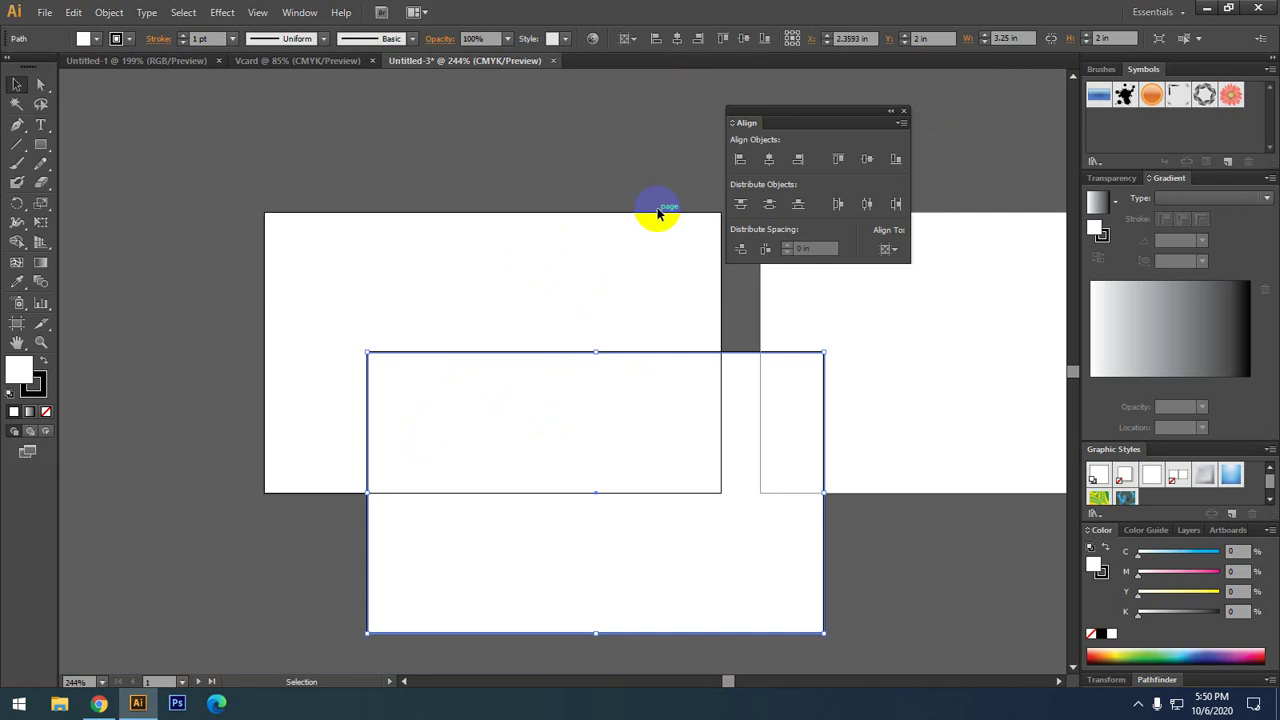
click(676, 39)
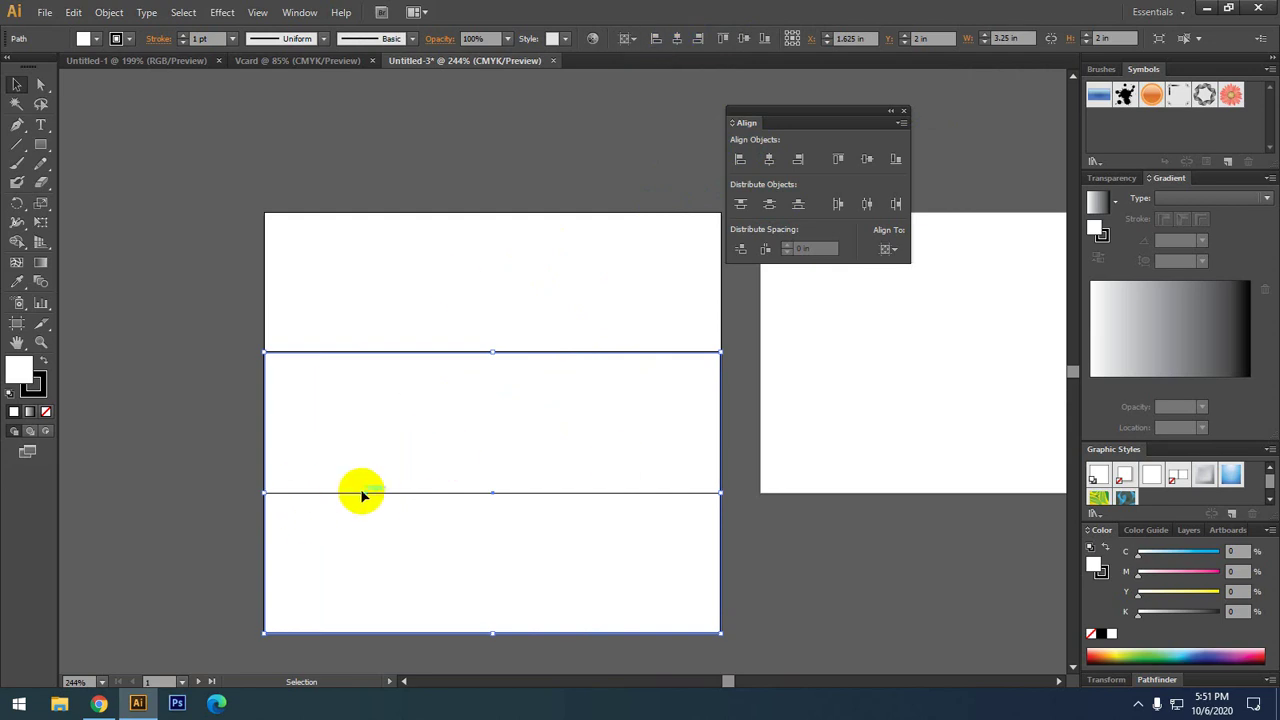
click(746, 39)
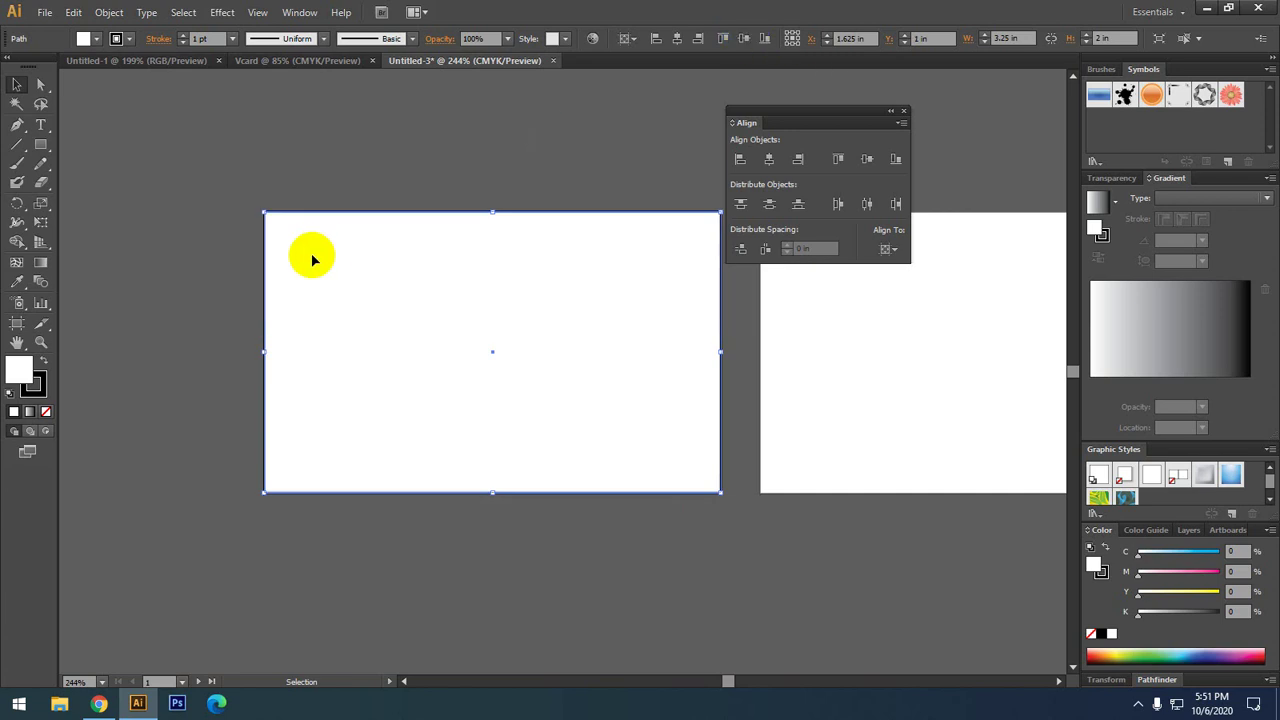
click(285, 187)
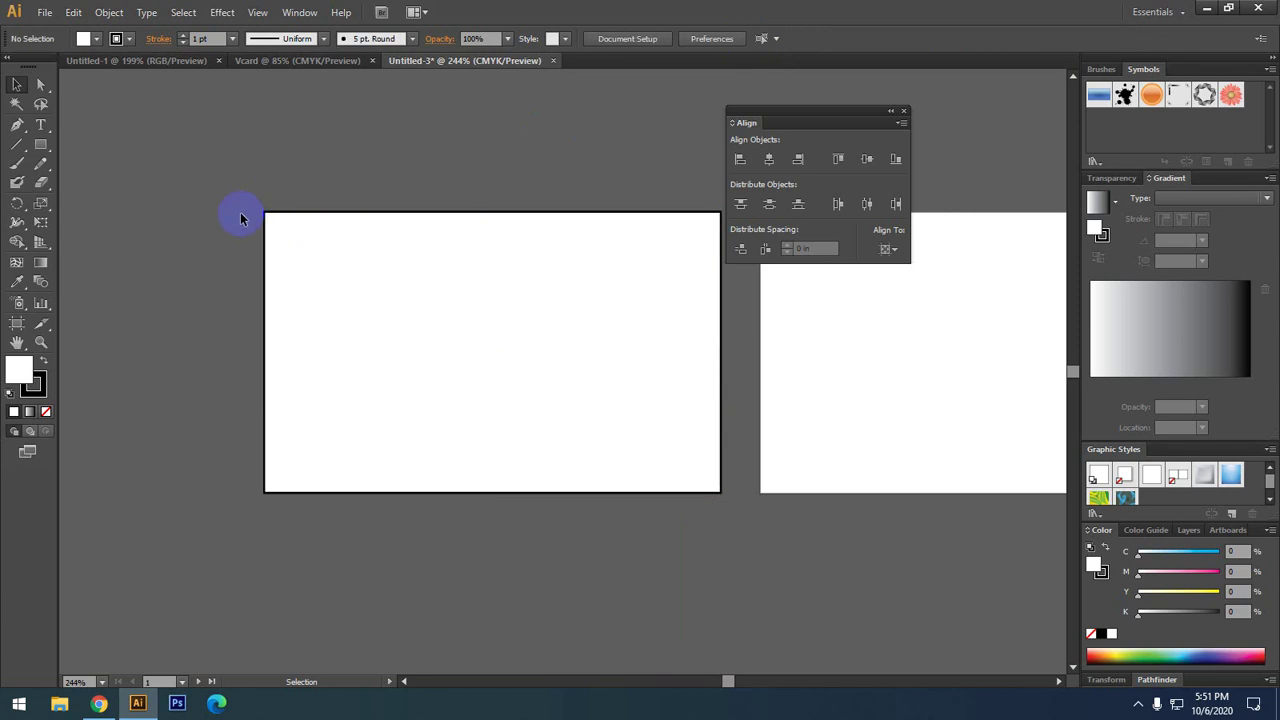
- Zoom and pan around the left artboard's border rectangle
scroll(240, 214, up, 1)
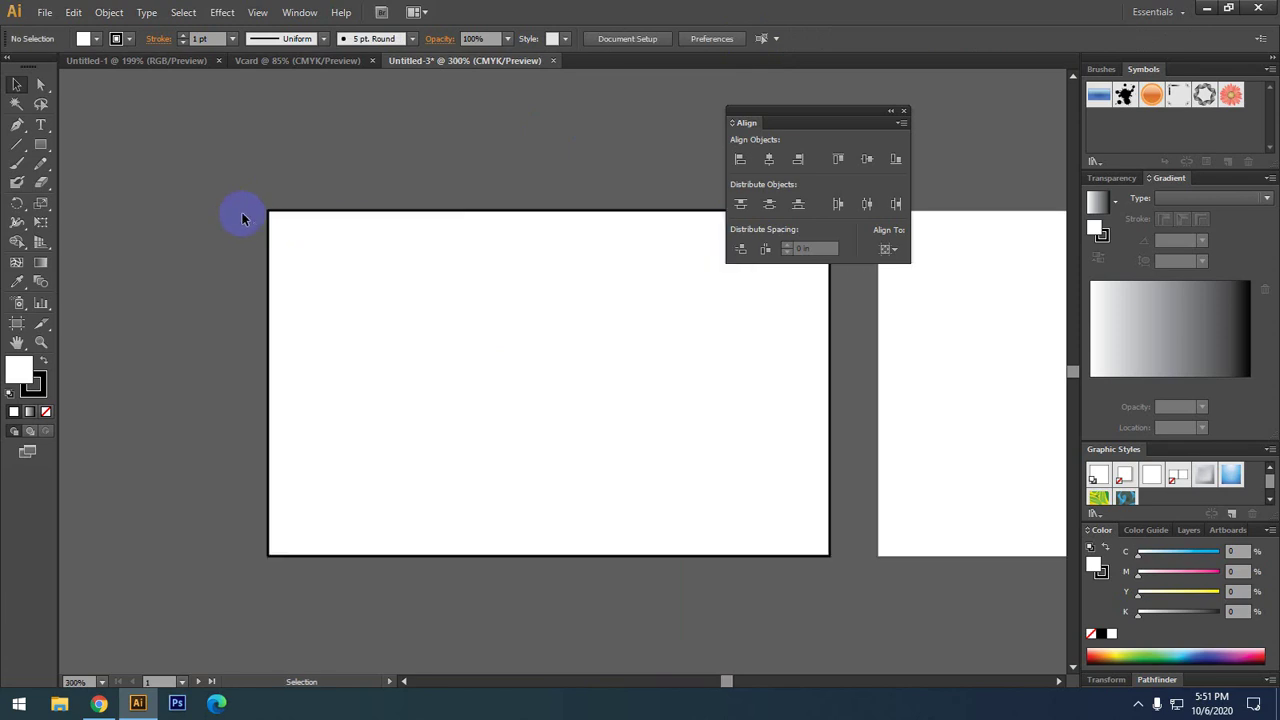
scroll(303, 190, up, 1)
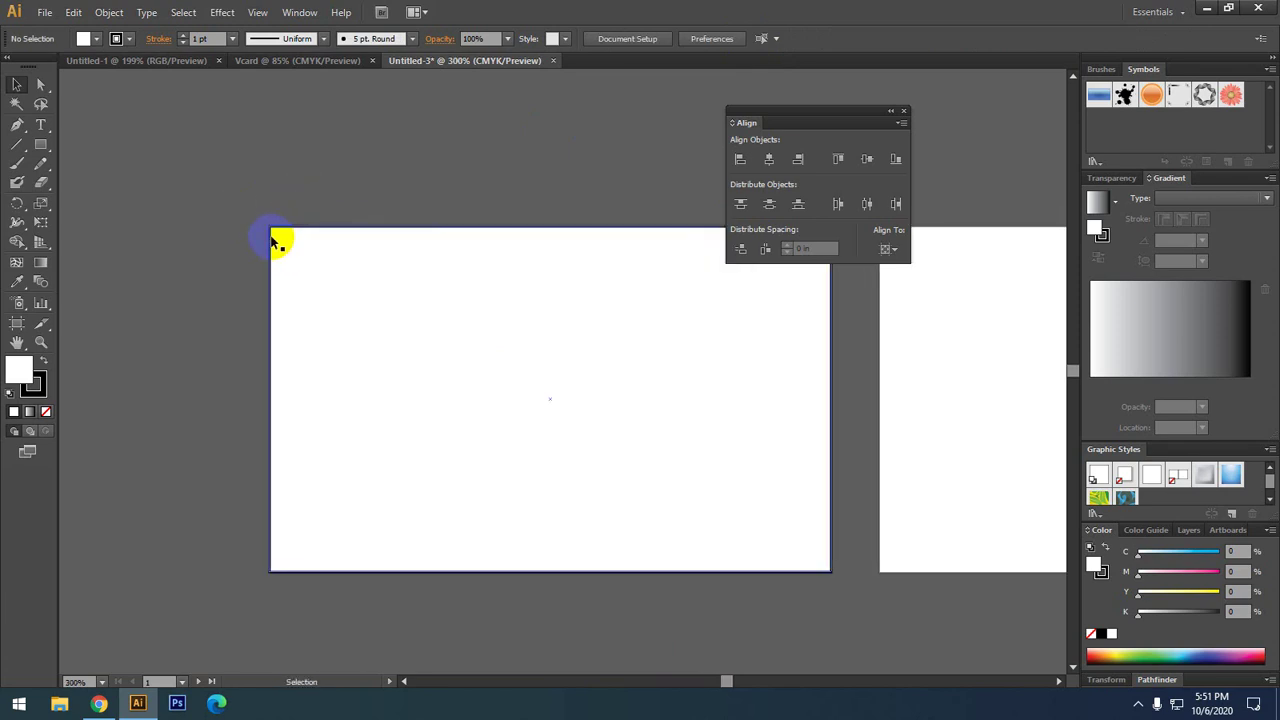
scroll(264, 228, up, 1)
scroll(270, 224, up, 3)
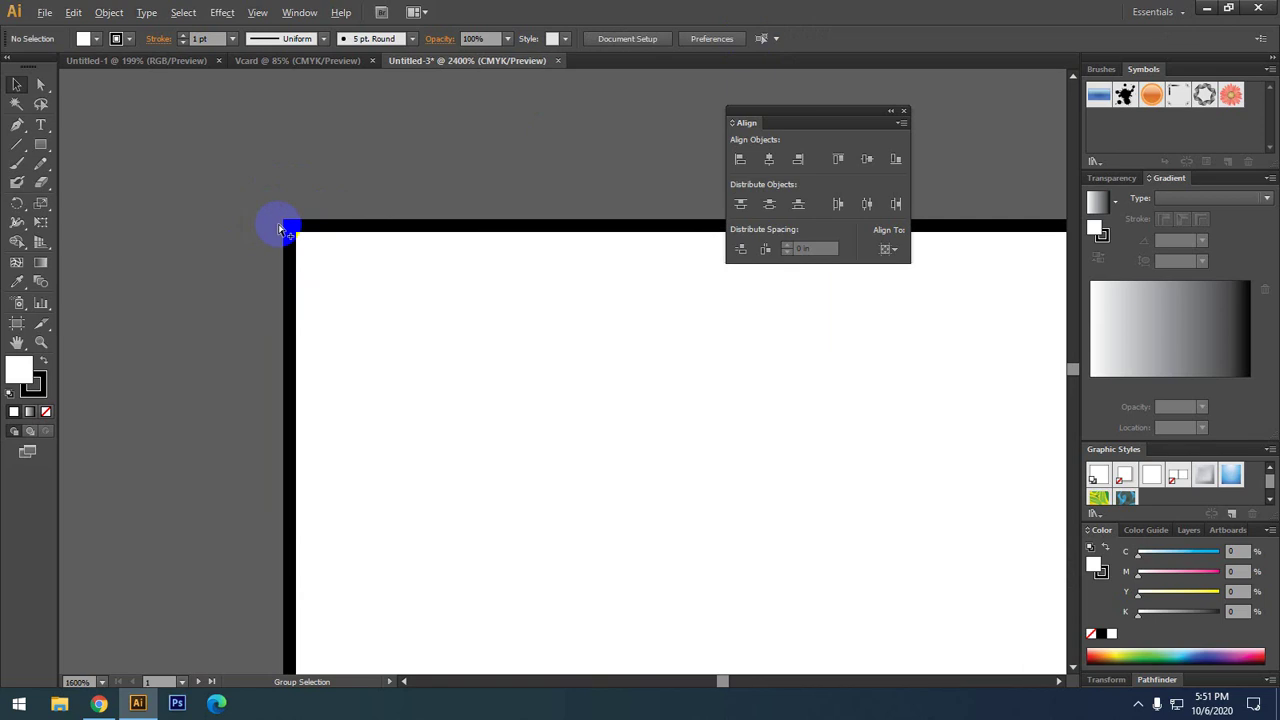
scroll(330, 224, up, 3)
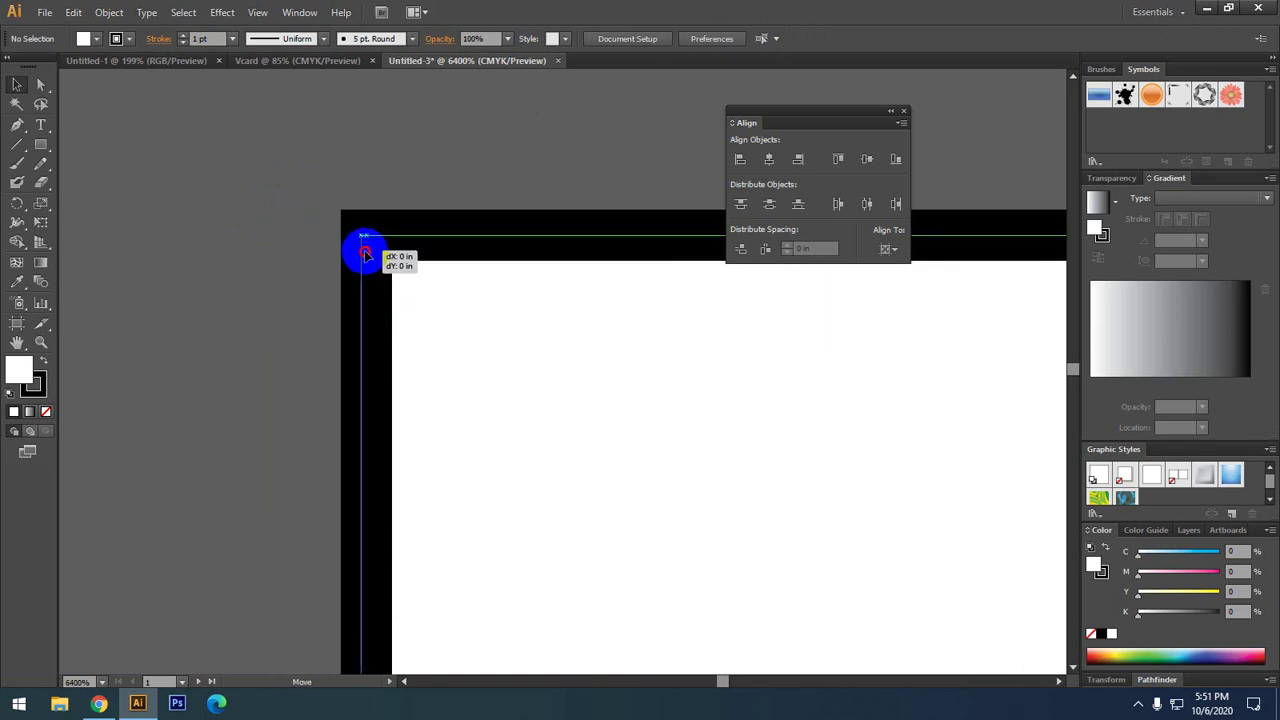
scroll(364, 250, down, 3)
scroll(264, 208, down, 2)
scroll(266, 225, down, 2)
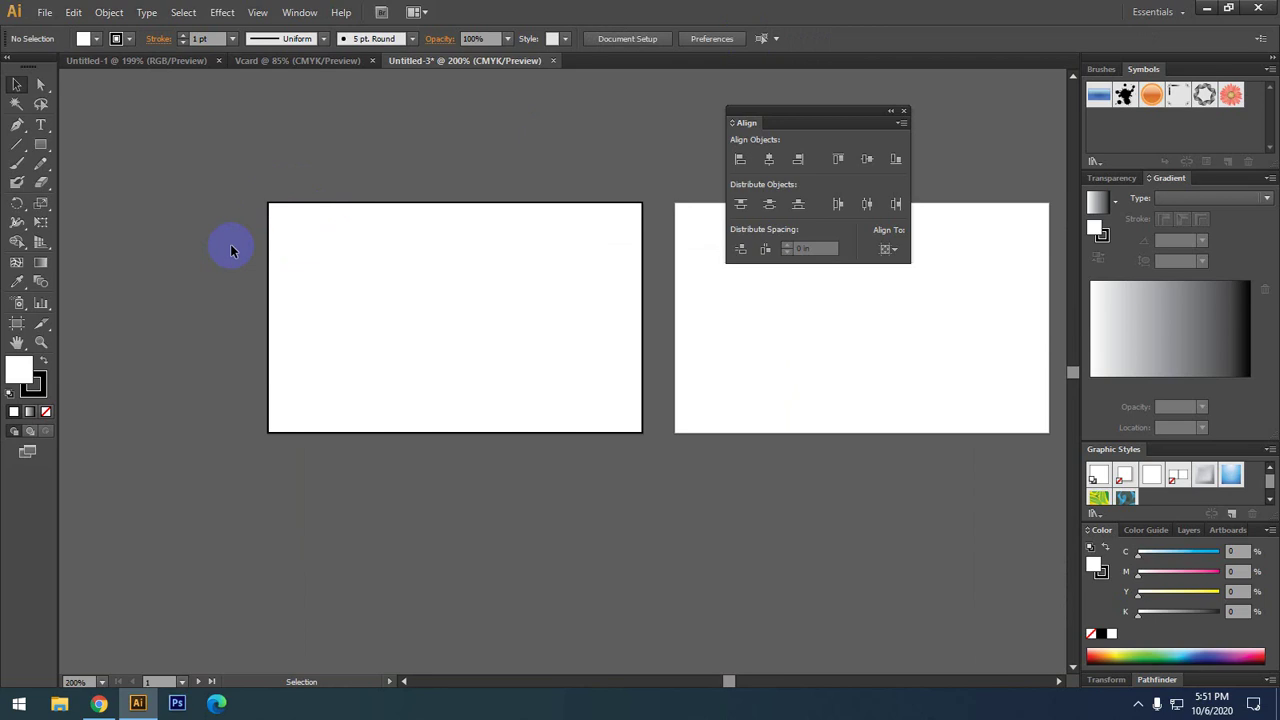
scroll(265, 230, up, 2)
scroll(266, 192, down, 3)
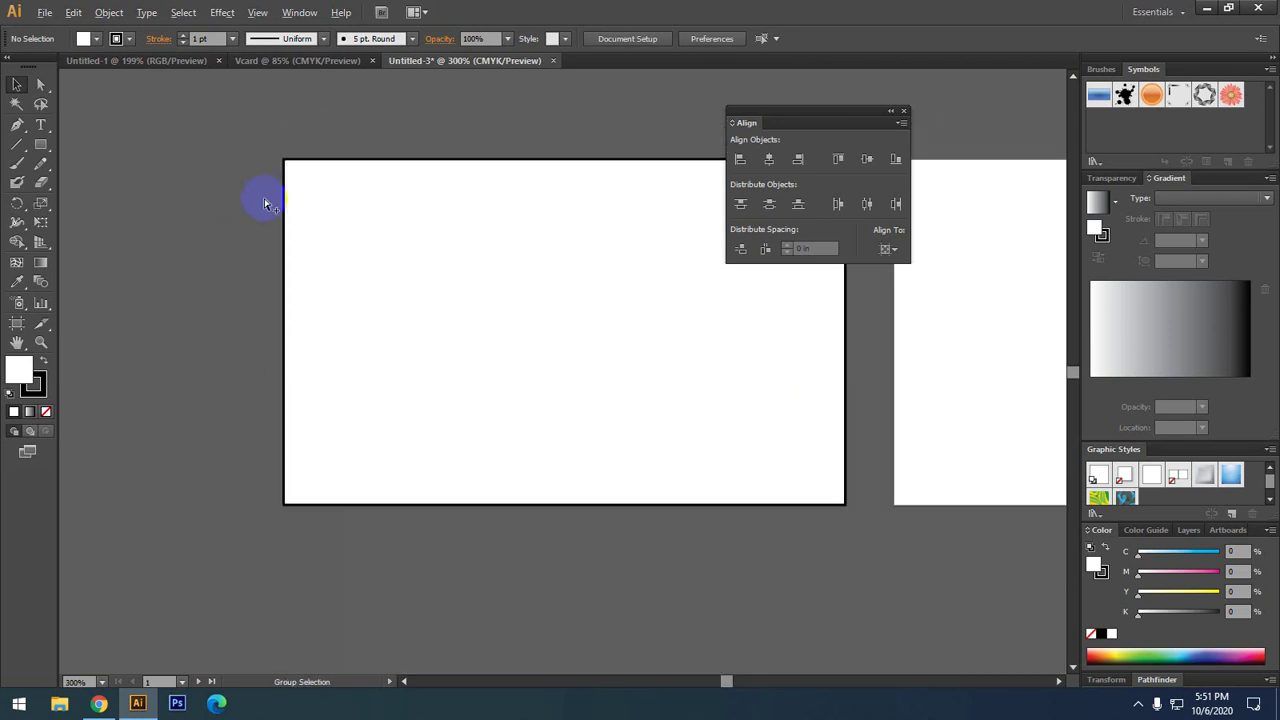
scroll(262, 207, down, 1)
scroll(650, 390, up, 4)
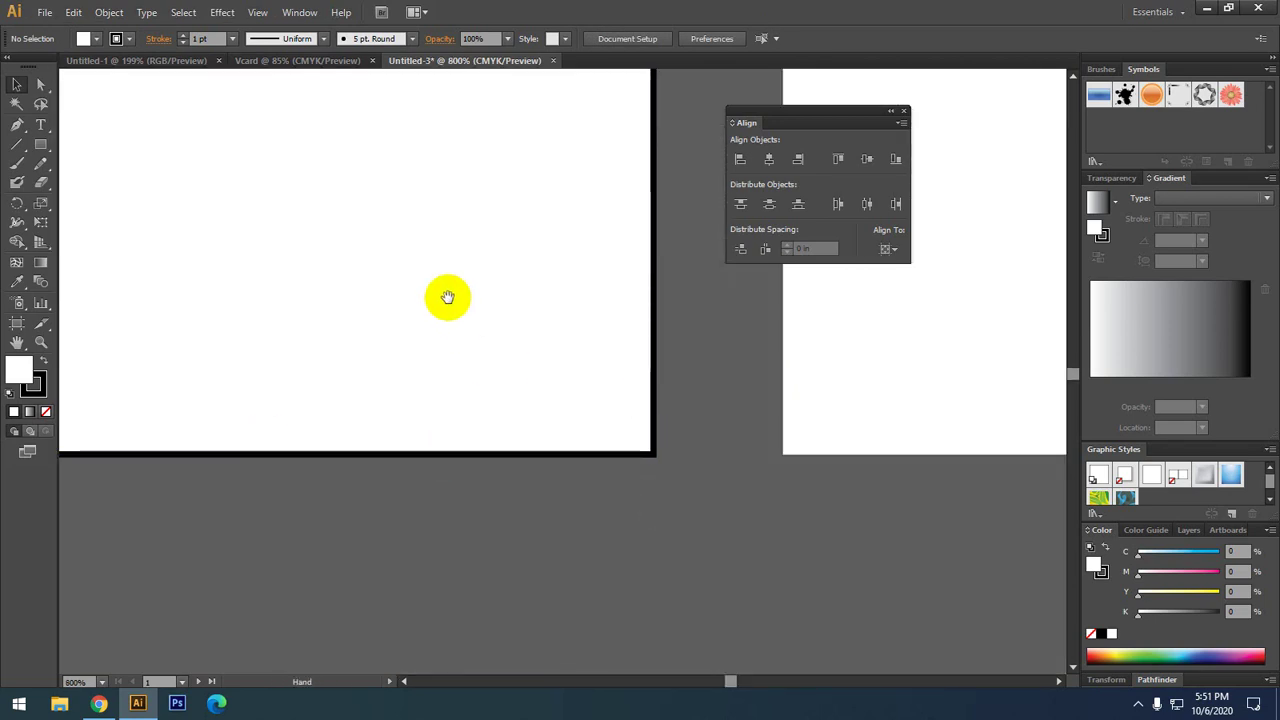
drag(449, 297, 651, 423)
drag(537, 302, 574, 323)
drag(328, 289, 371, 340)
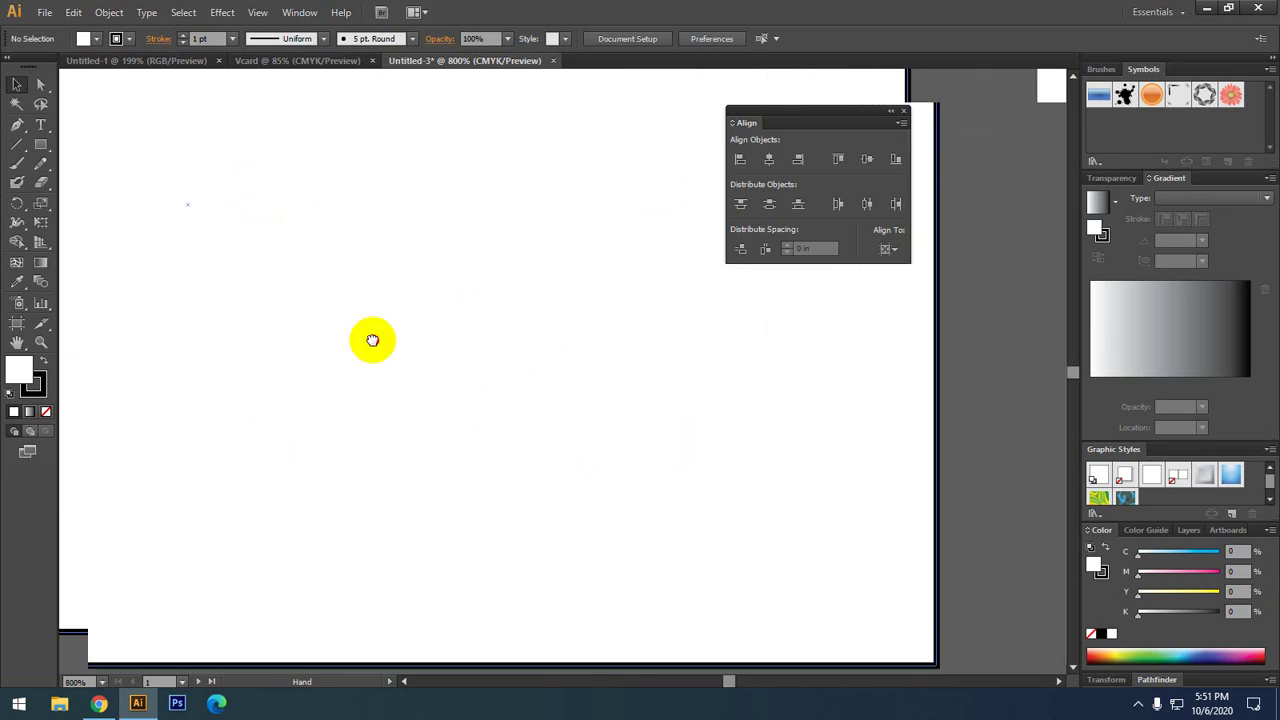
mouse_move(150, 250)
mouse_down()
mouse_move(279, 277)
mouse_move(657, 523)
mouse_move(740, 523)
mouse_up()
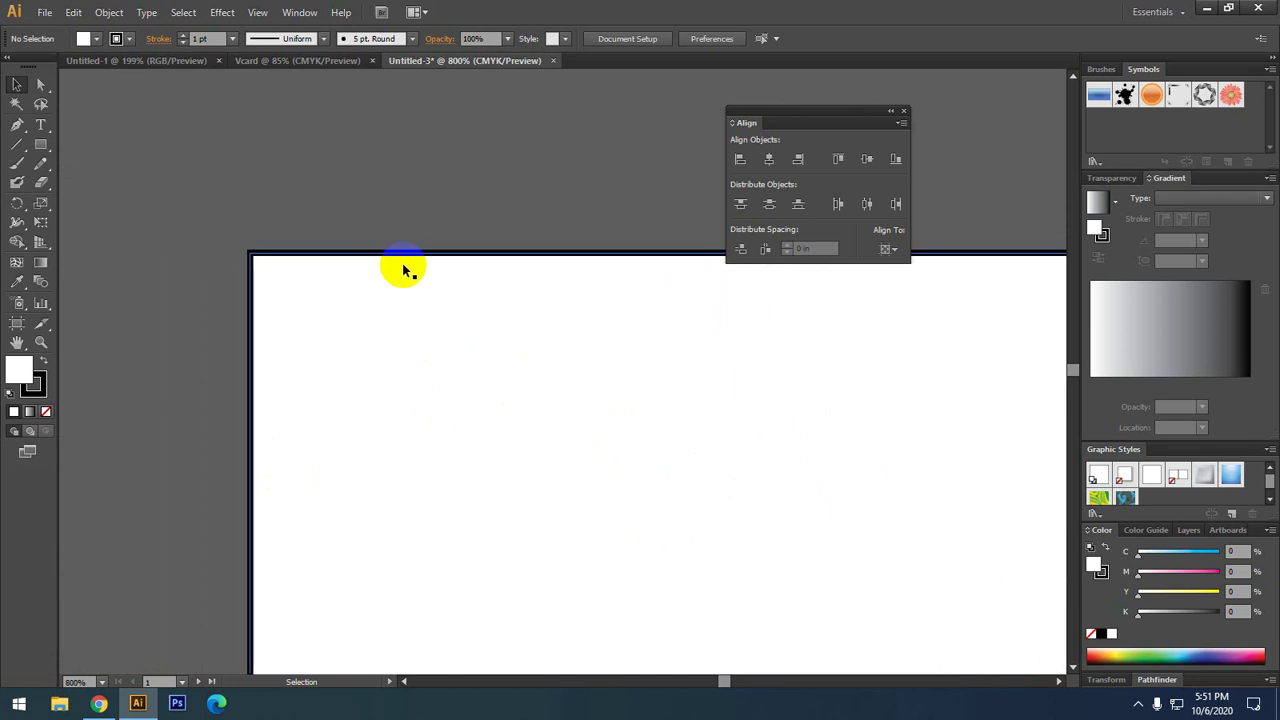
click(205, 260)
scroll(207, 264, up, 3)
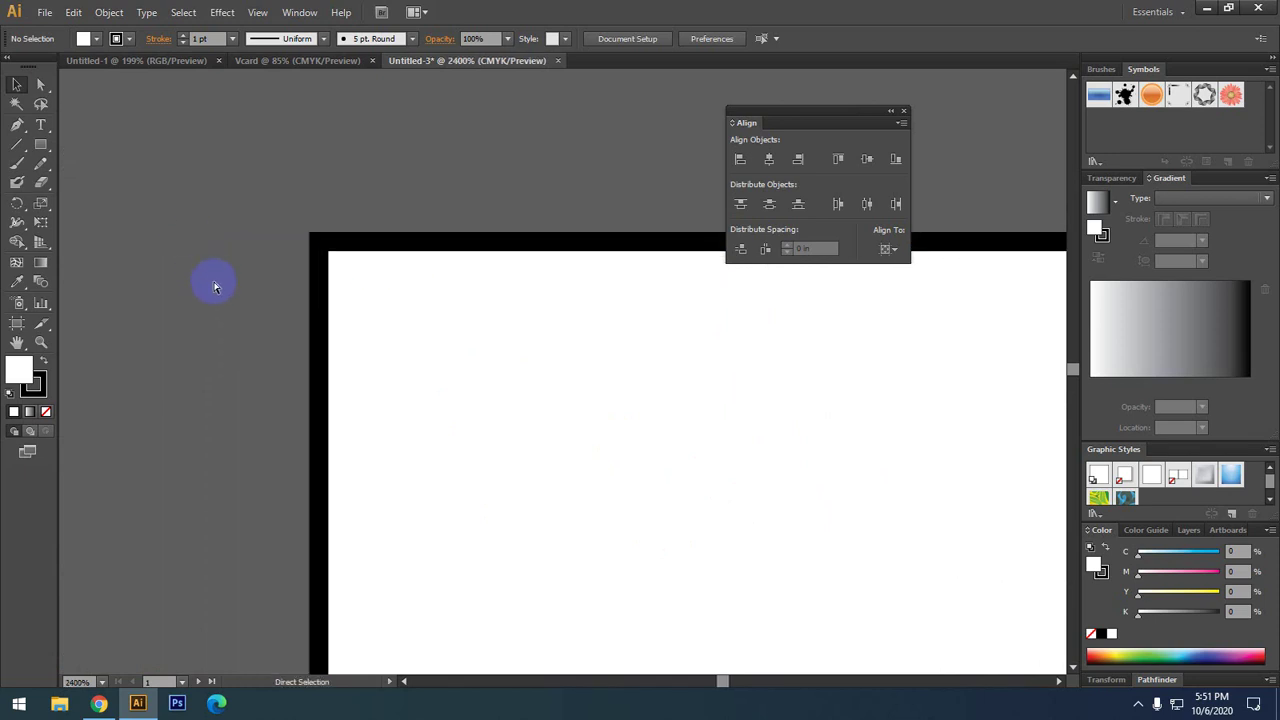
- In Outline view, align the border path to the artboard's horizontal center and top
key(ctrl+y)
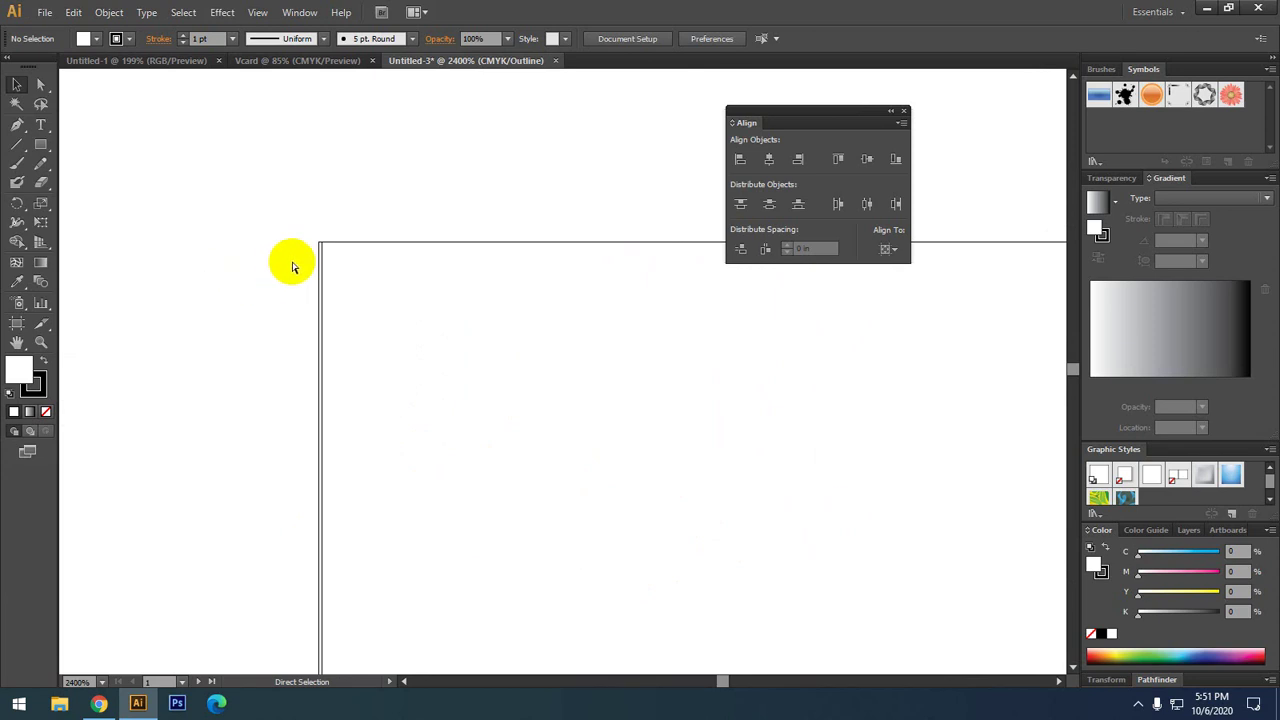
scroll(314, 245, up, 3)
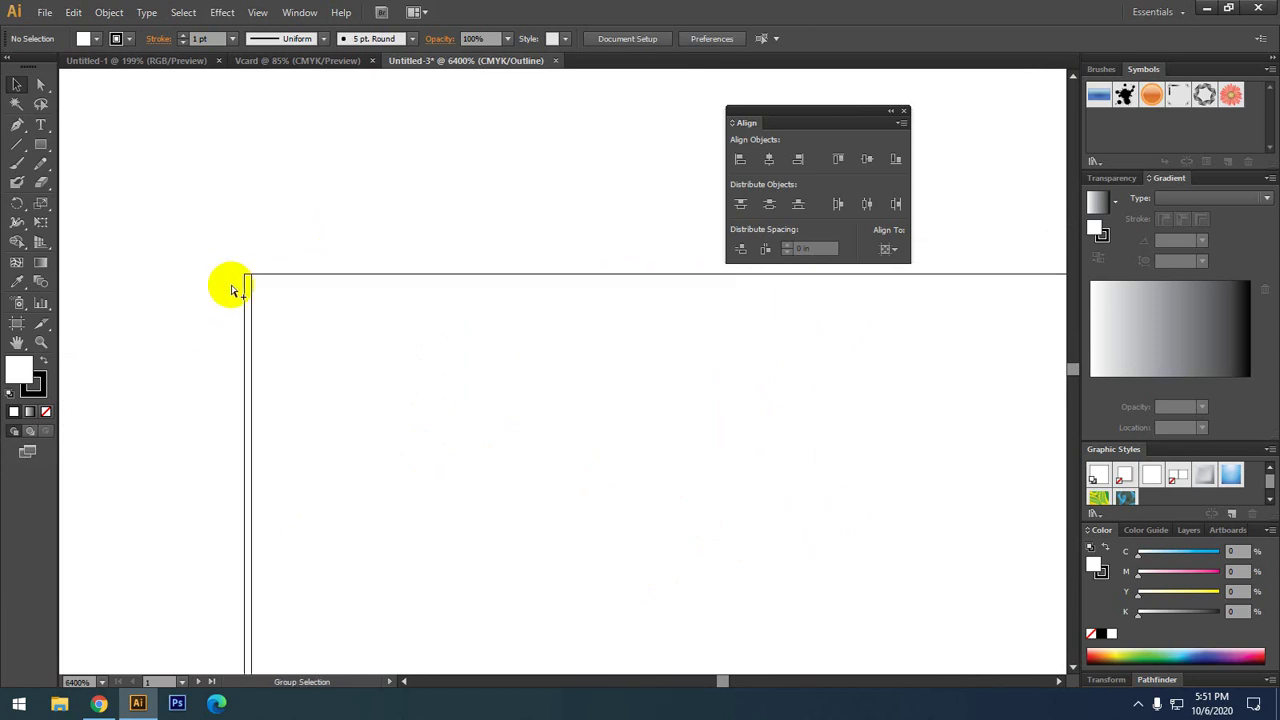
click(247, 275)
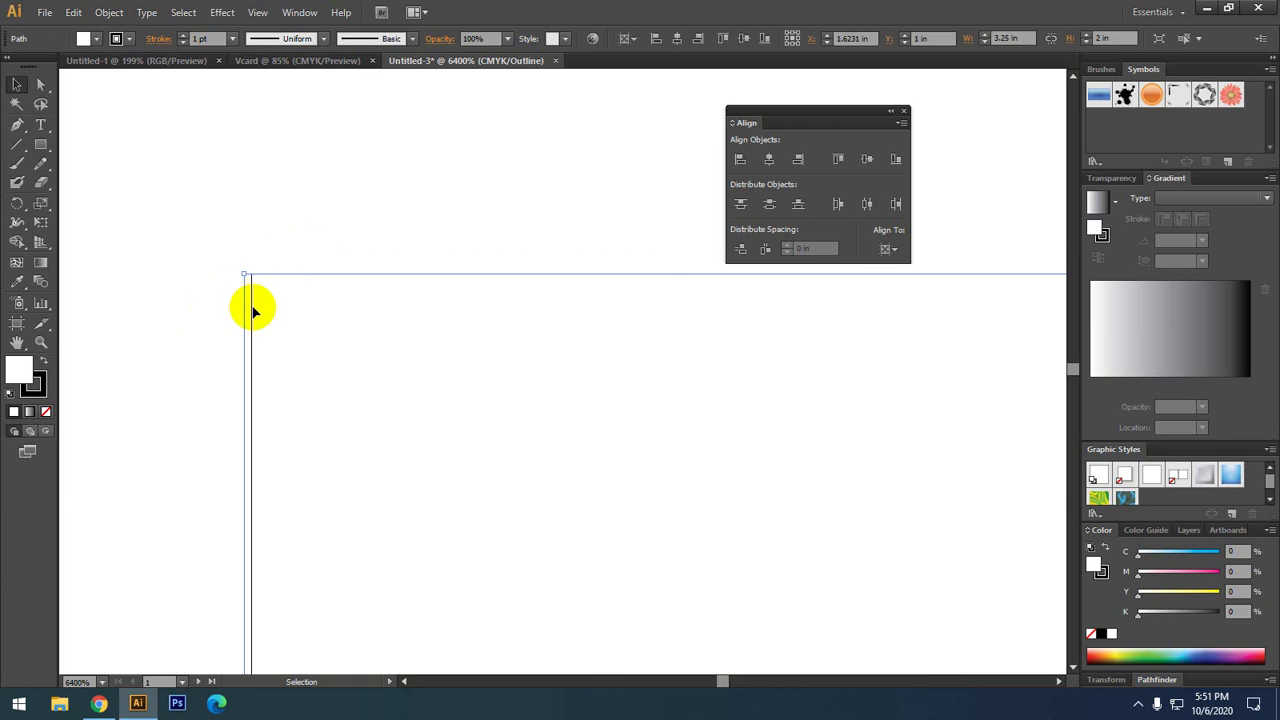
click(770, 160)
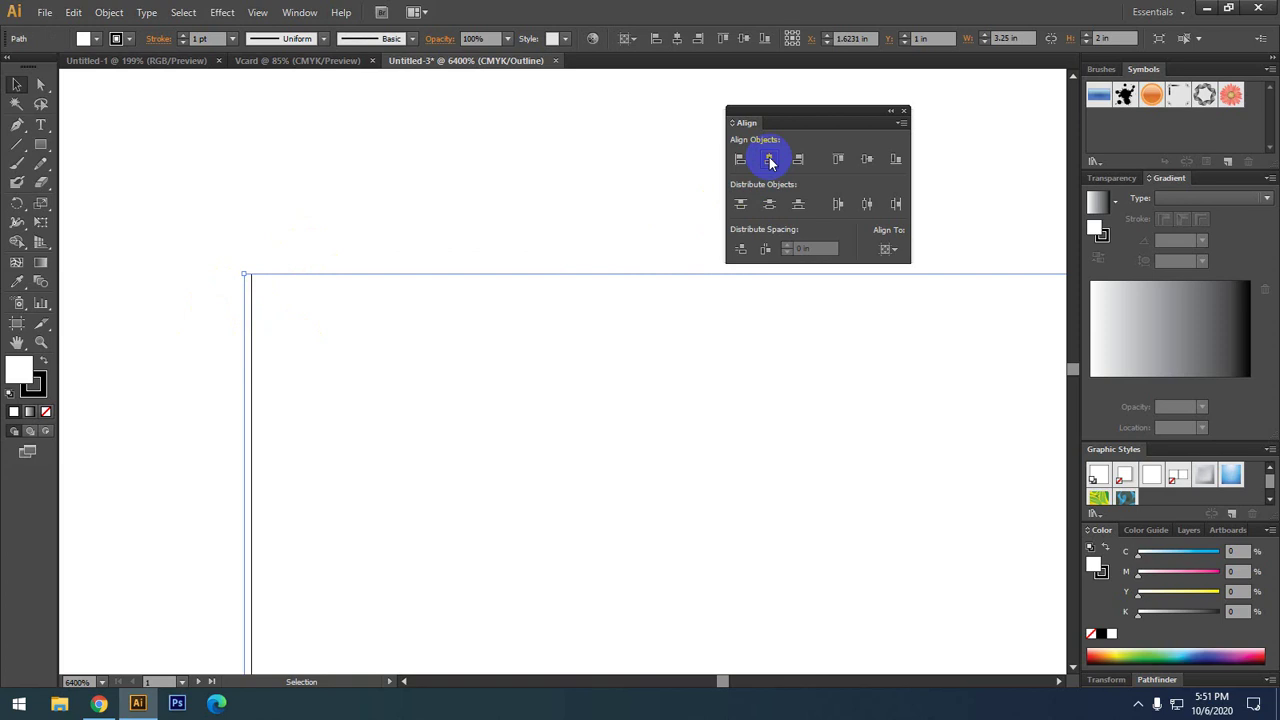
click(846, 158)
click(213, 270)
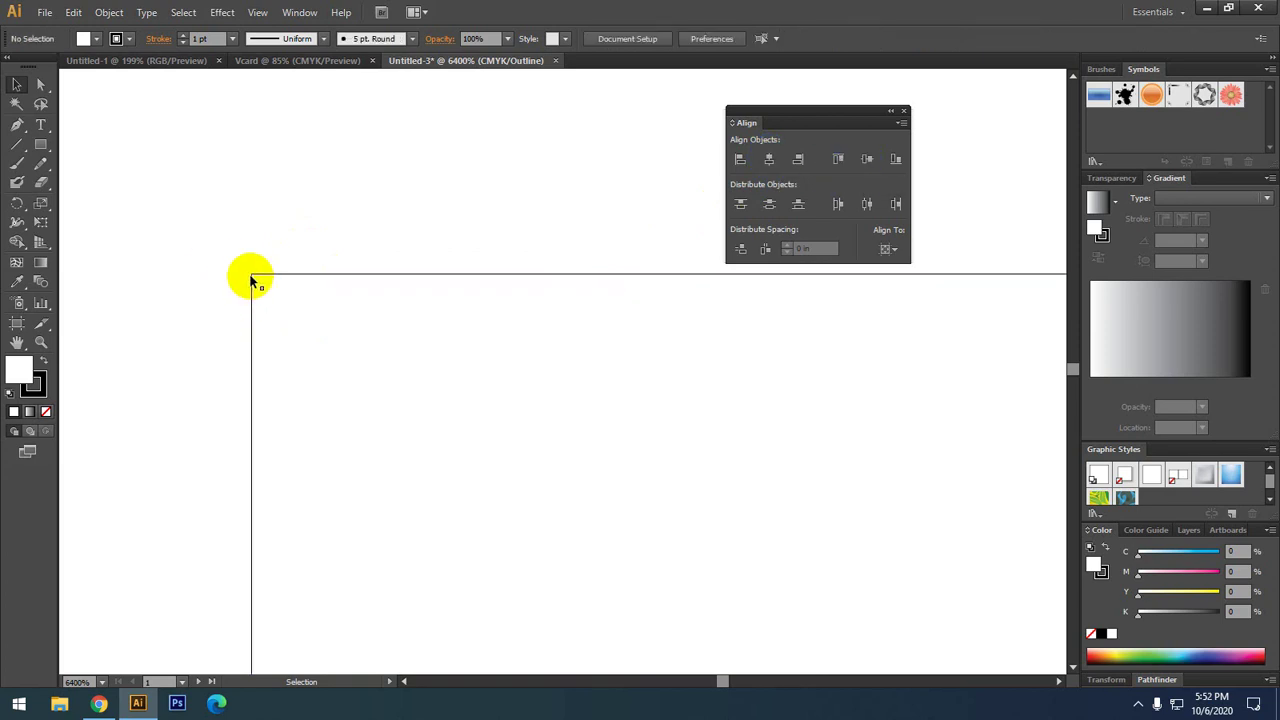
scroll(251, 280, down, 5)
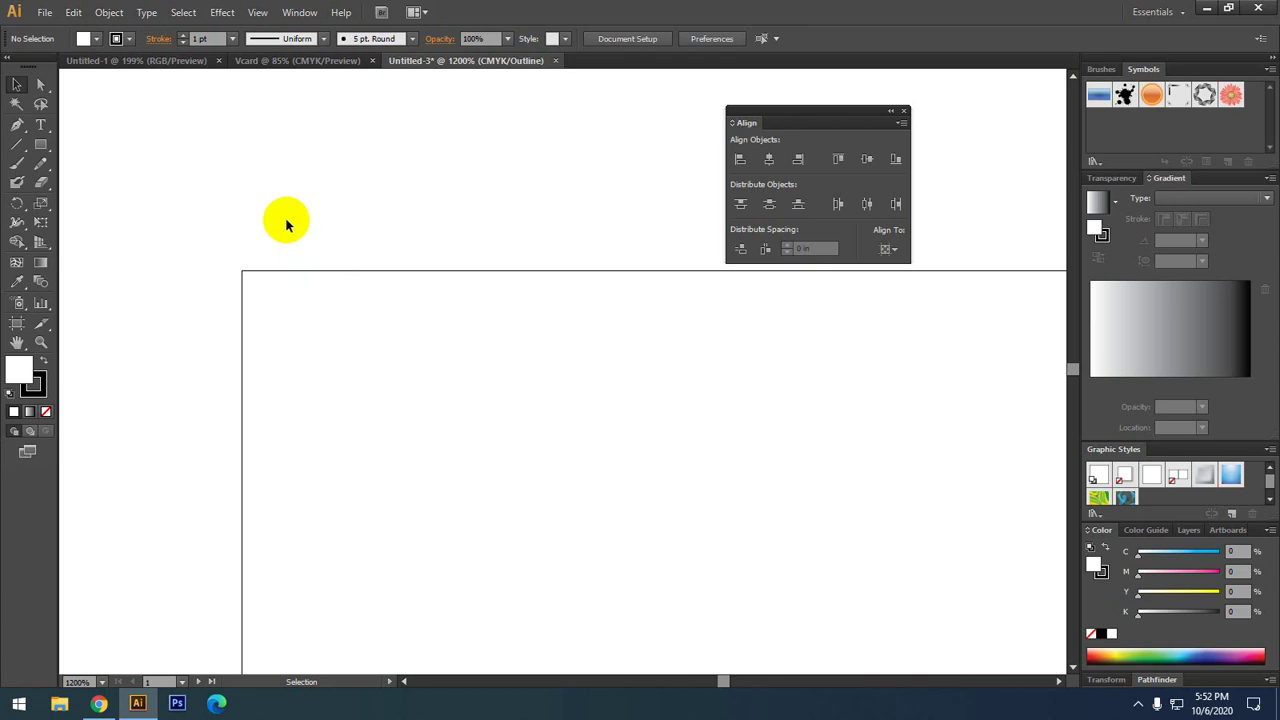
scroll(285, 225, down, 2)
scroll(290, 215, down, 2)
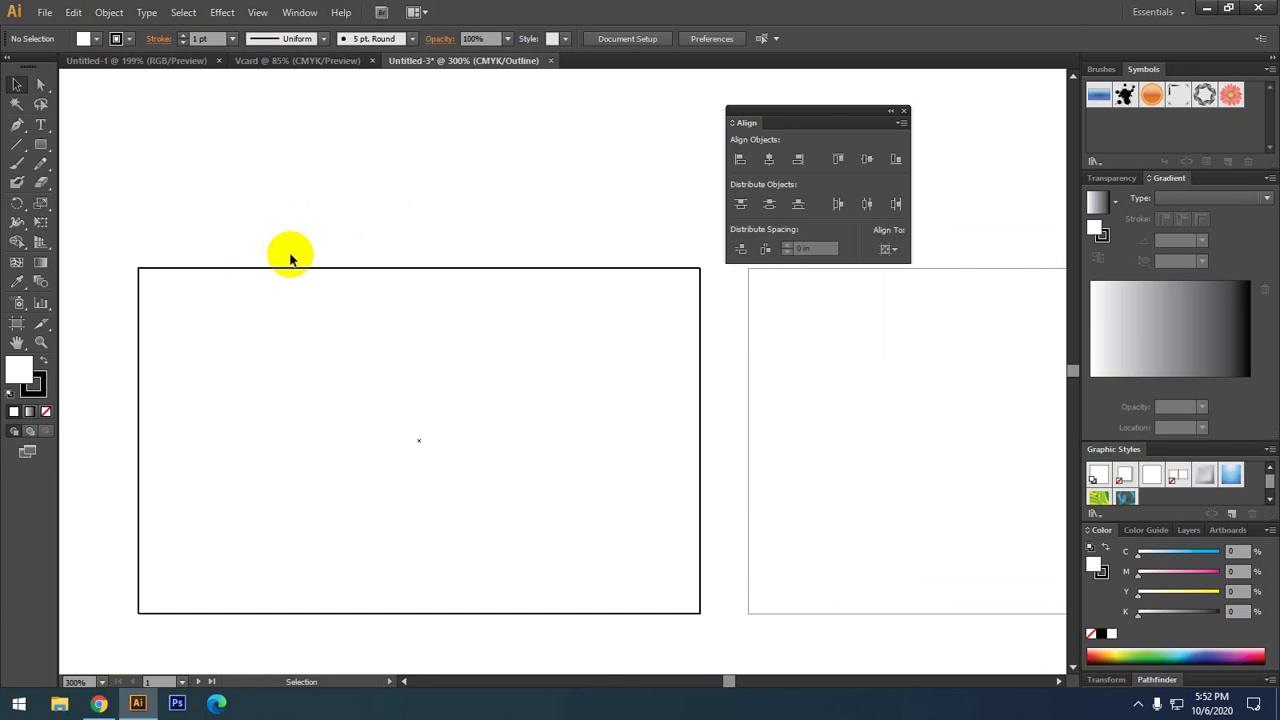
- Return to Preview mode and zoom out to show both artboards
key(a)
key(ctrl+y)
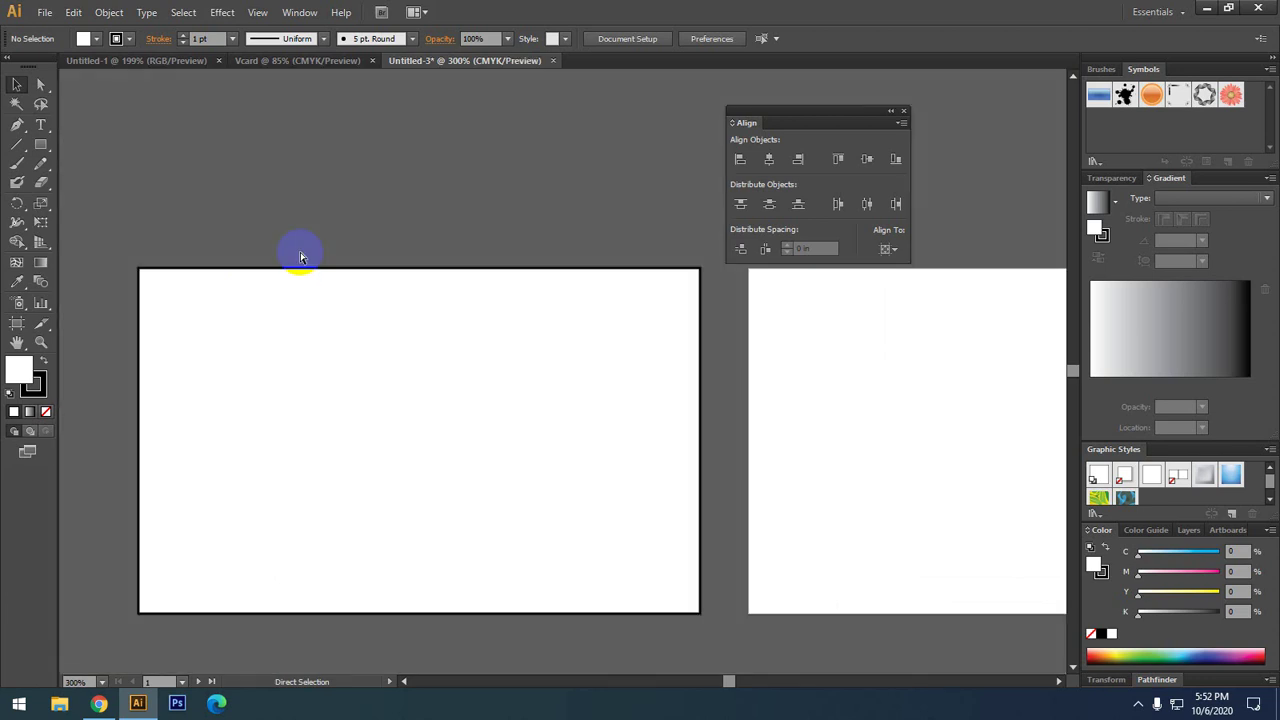
key(ctrl+y)
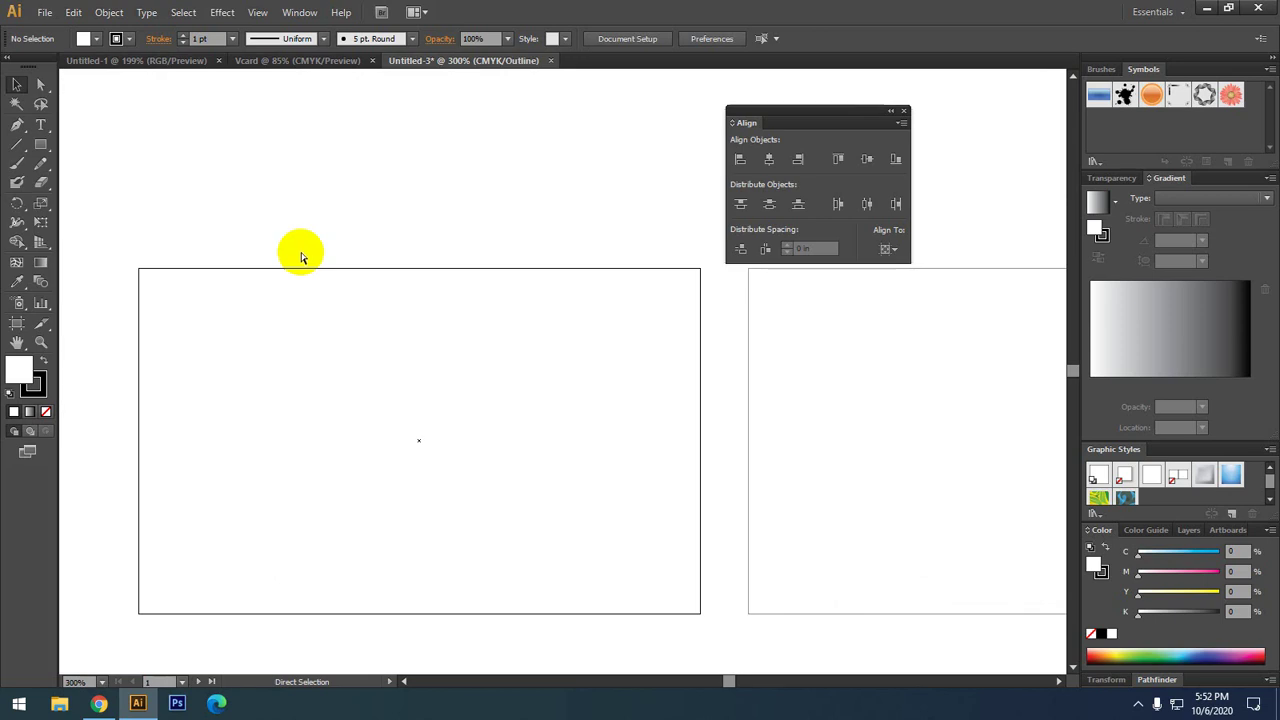
key(ctrl+y)
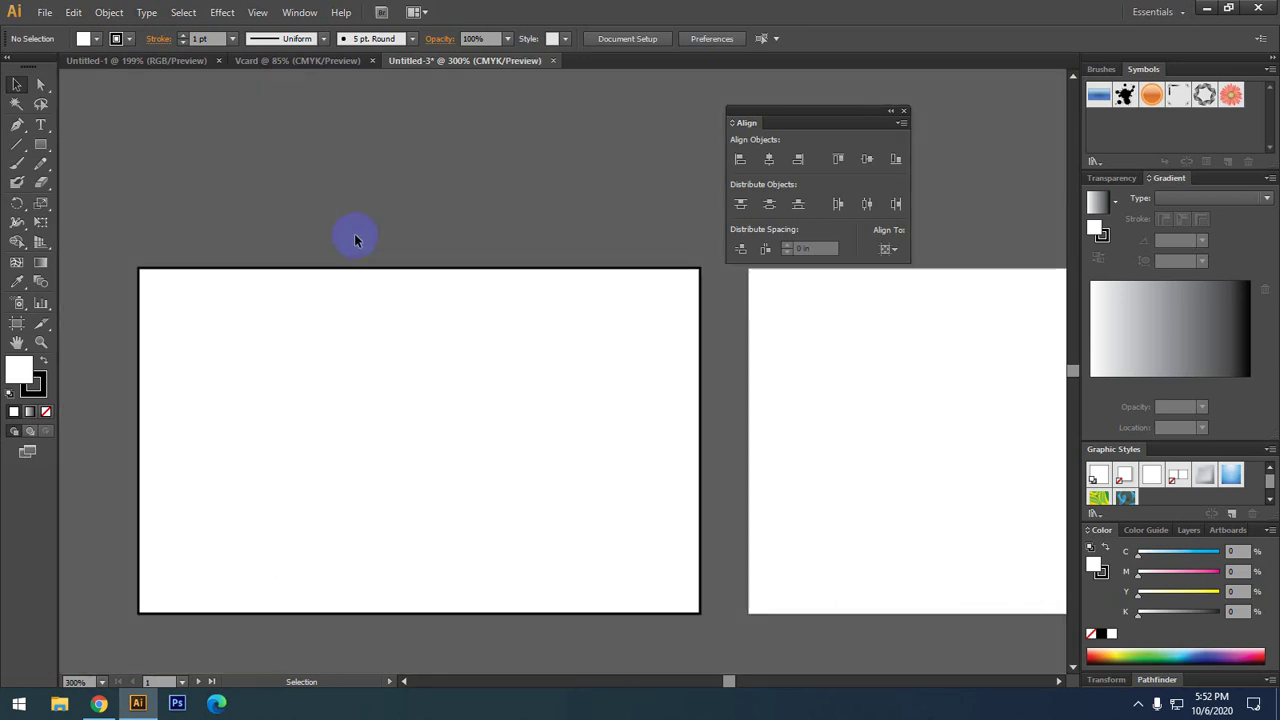
drag(431, 229, 143, 266)
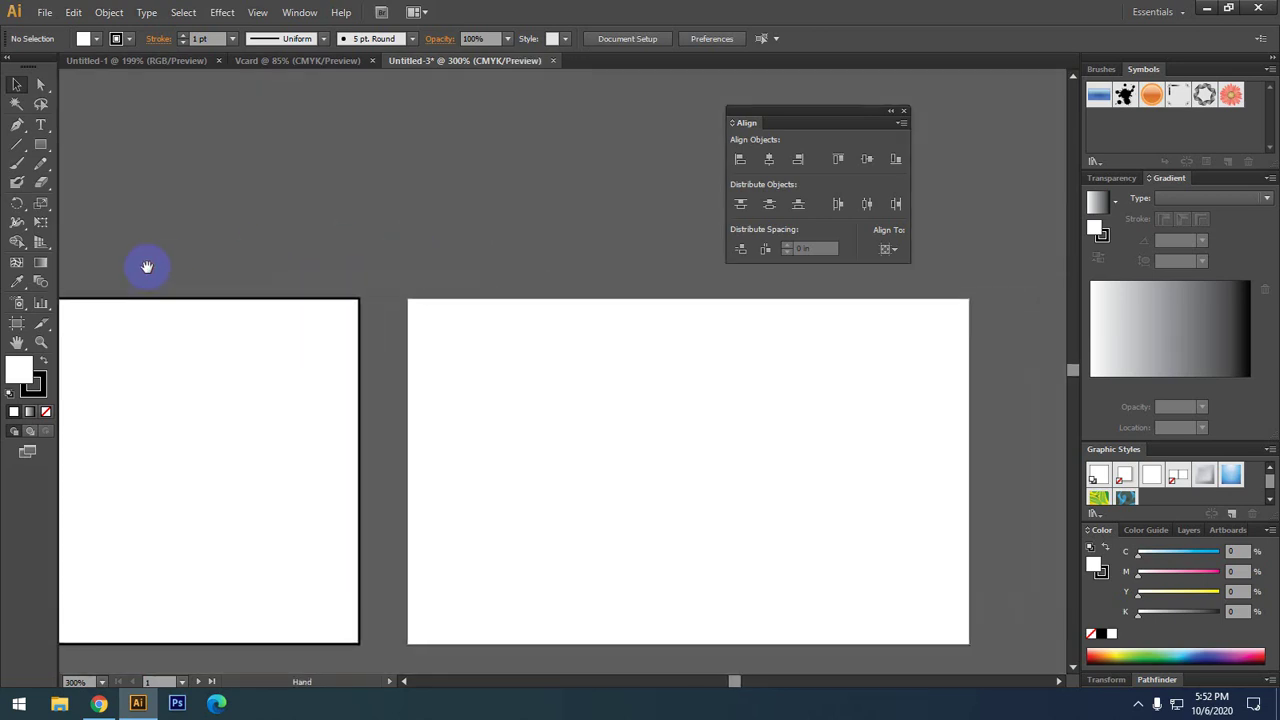
key(ctrl+minus)
- Drag a copy of the border rectangle over the second artboard, then deselect
click(330, 355)
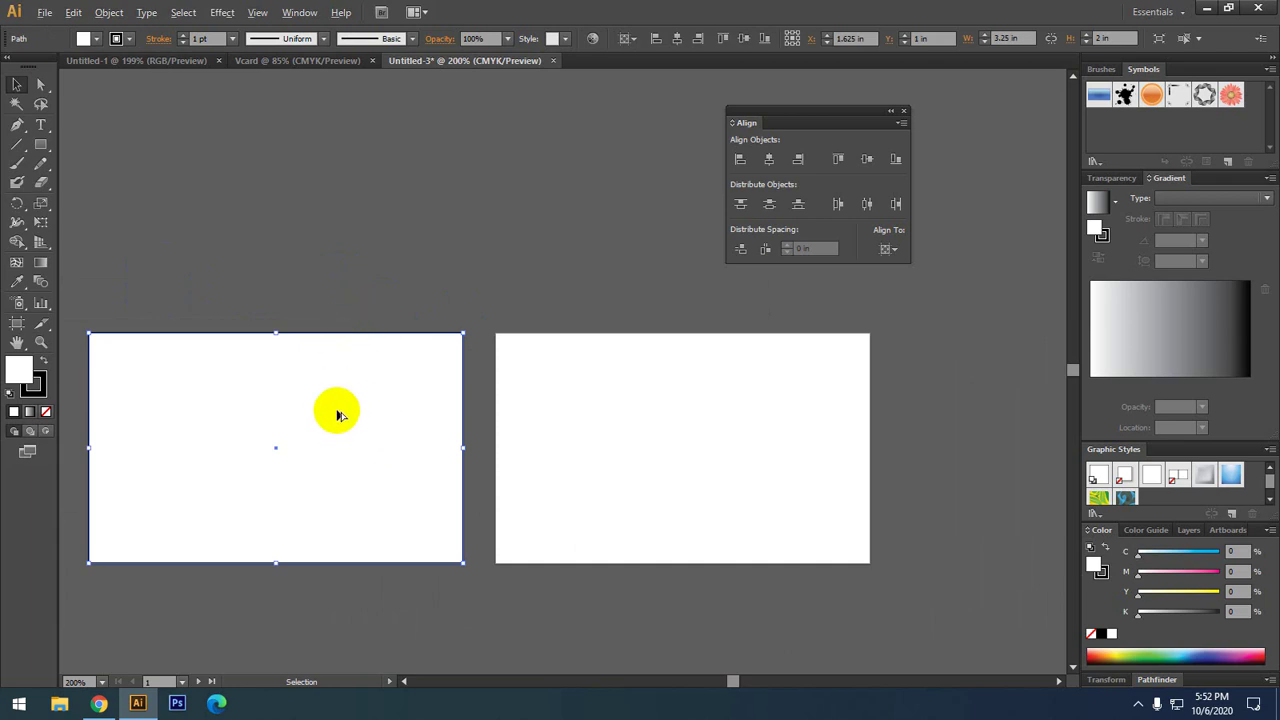
mouse_move(263, 423)
mouse_down()
mouse_move(631, 448)
mouse_move(688, 428)
mouse_move(674, 431)
mouse_up()
key(ctrl+z)
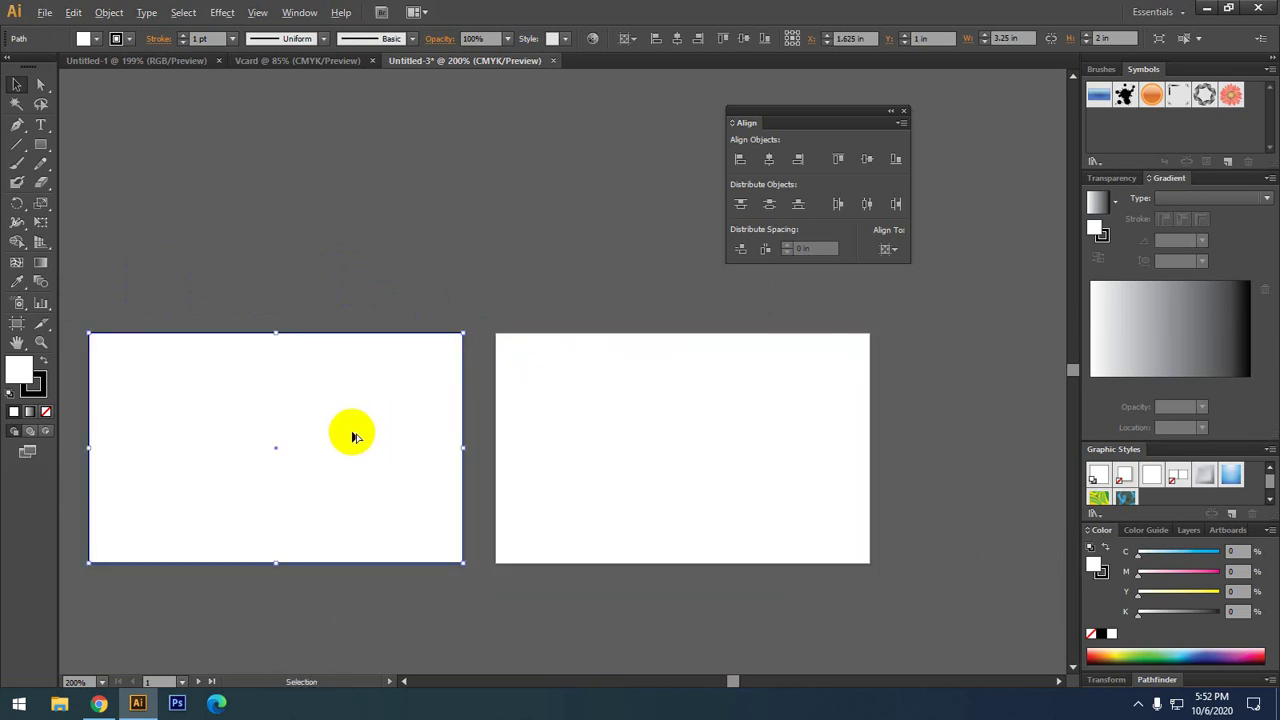
drag(337, 427, 740, 455)
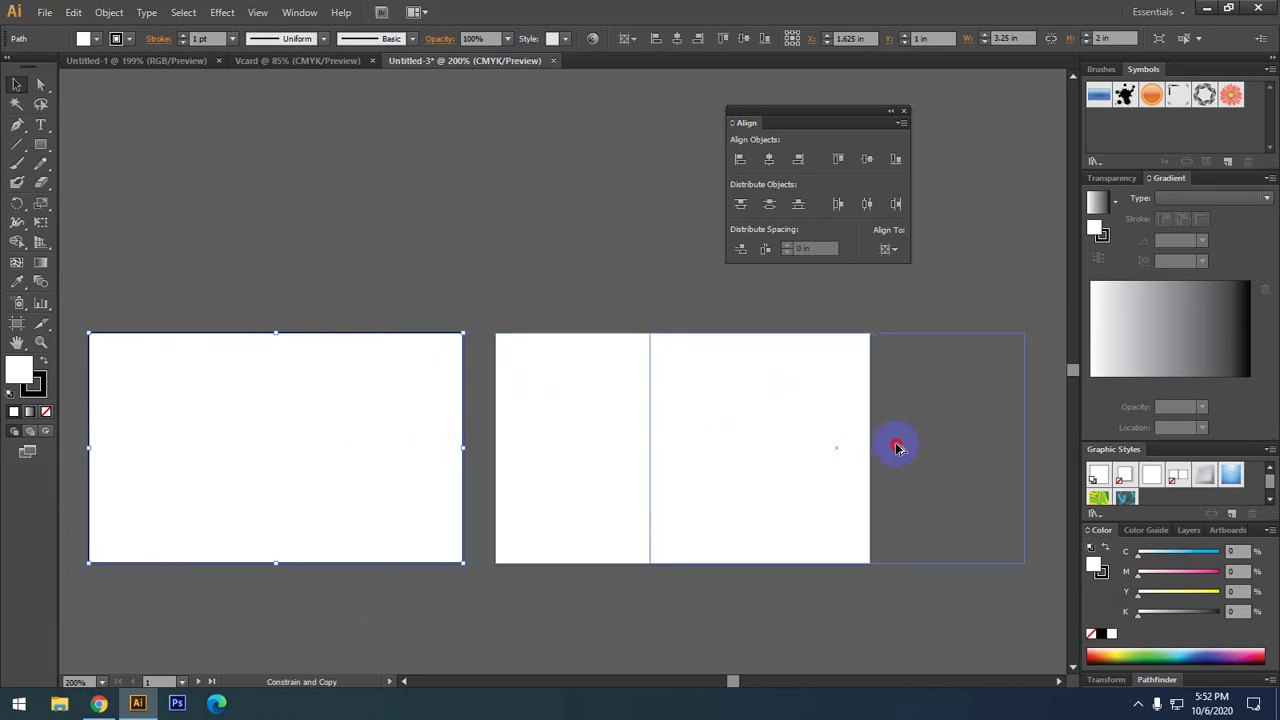
drag(740, 455, 898, 446)
ctrl+click(711, 397)
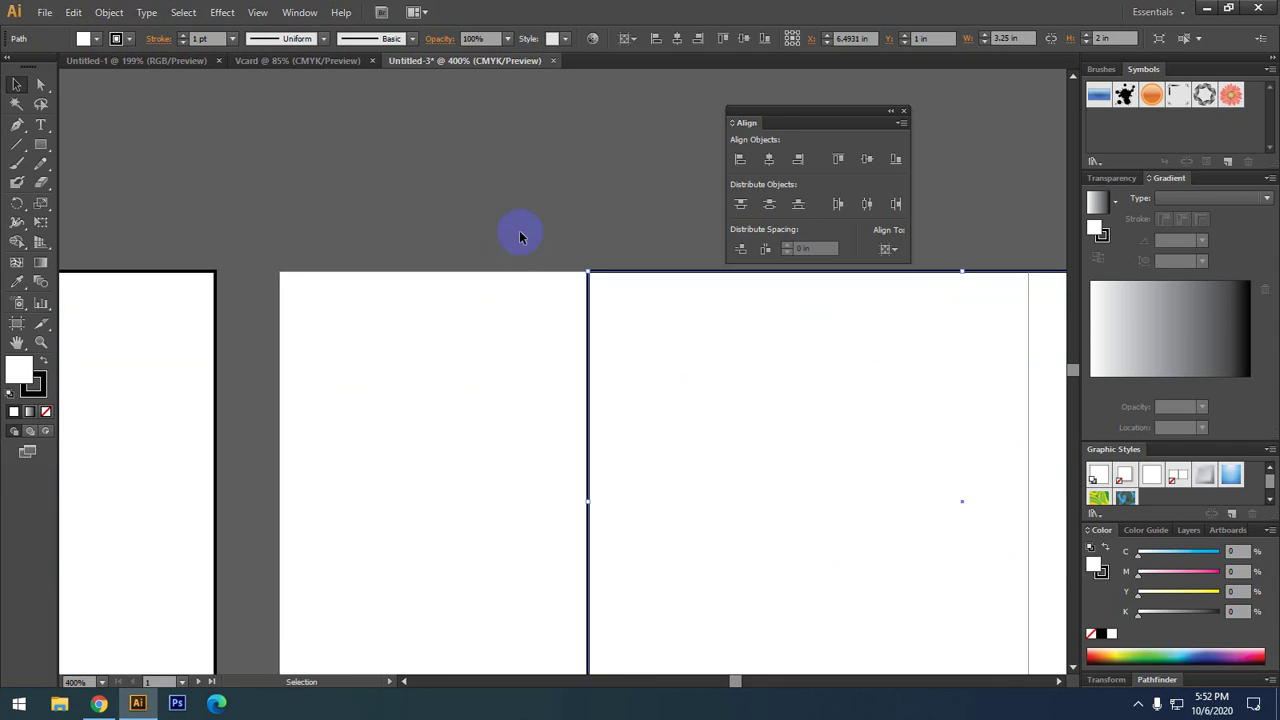
drag(243, 246, 486, 309)
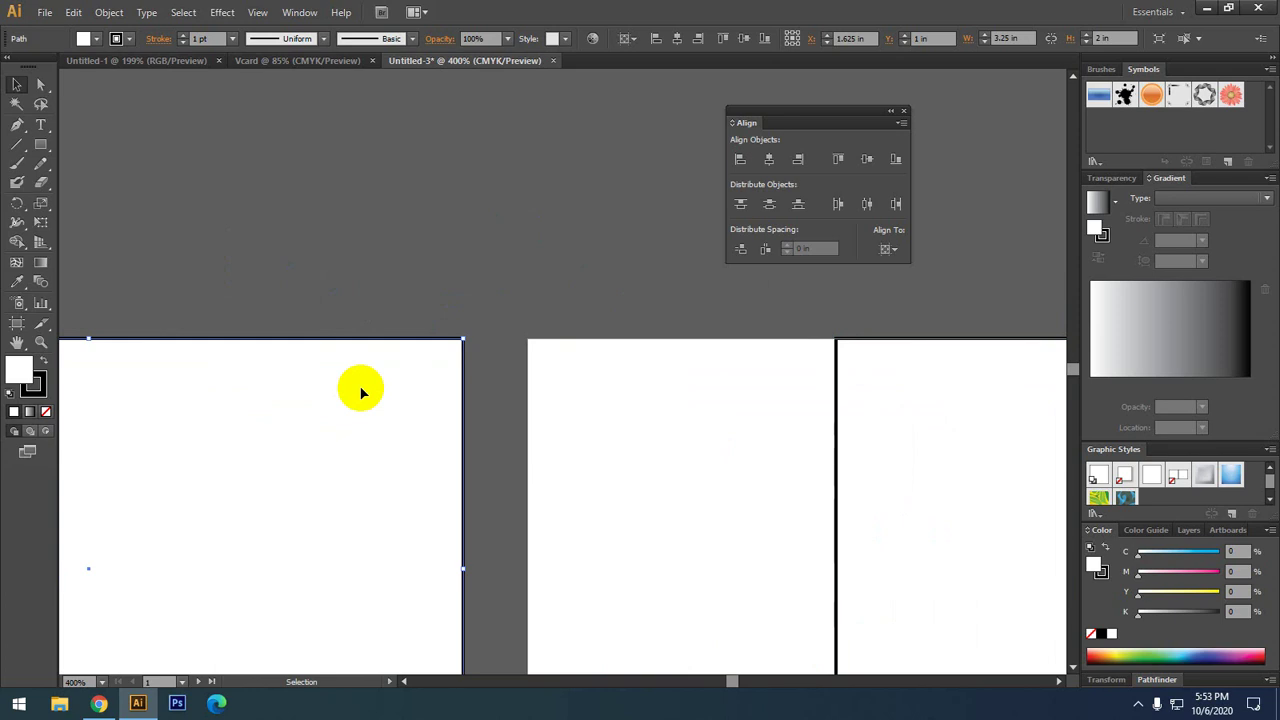
key(a)
key(ctrl+shift+a)
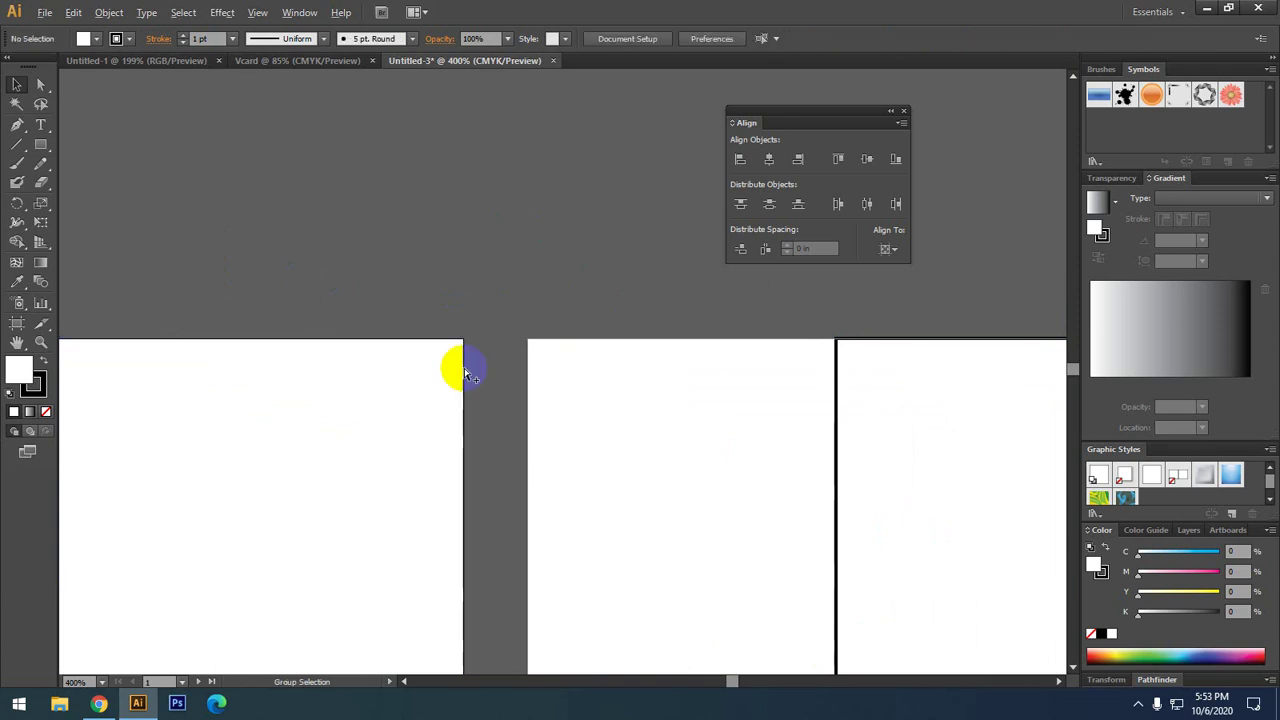
- Type a '1' label on the left artboard and scale it down
scroll(480, 350, up, 1)
scroll(488, 340, up, 3)
scroll(475, 334, up, 2)
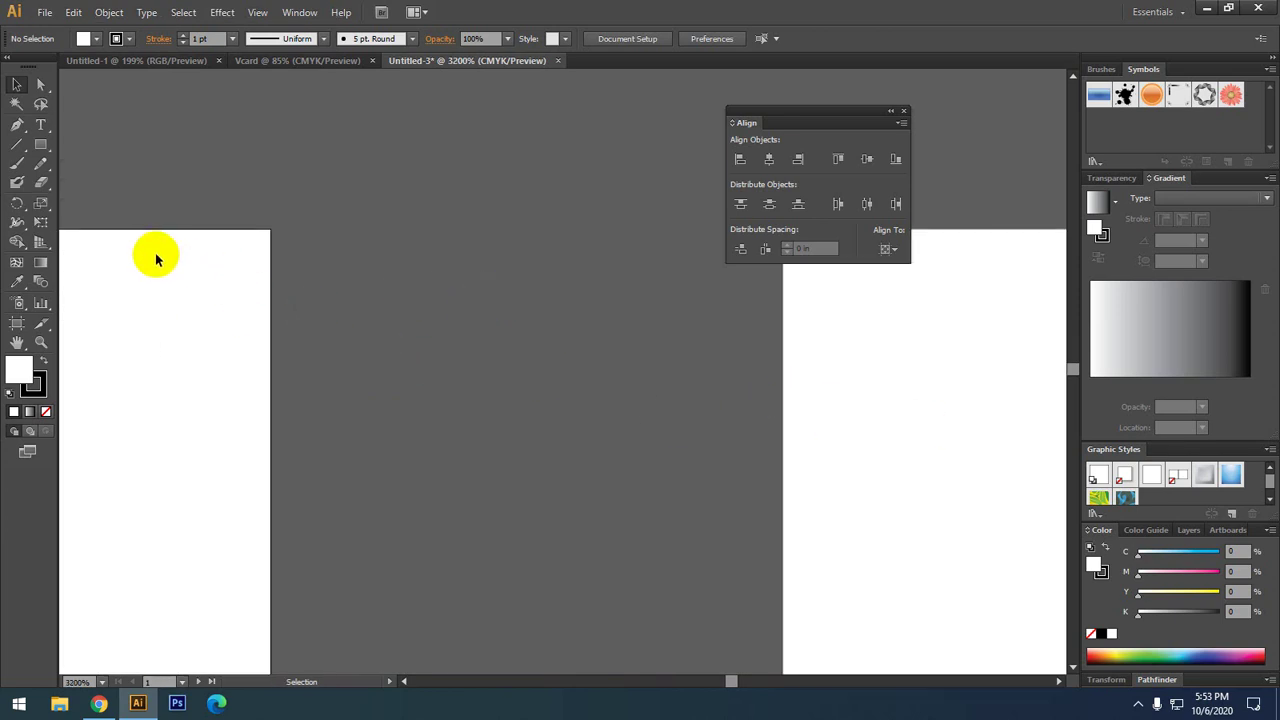
click(41, 126)
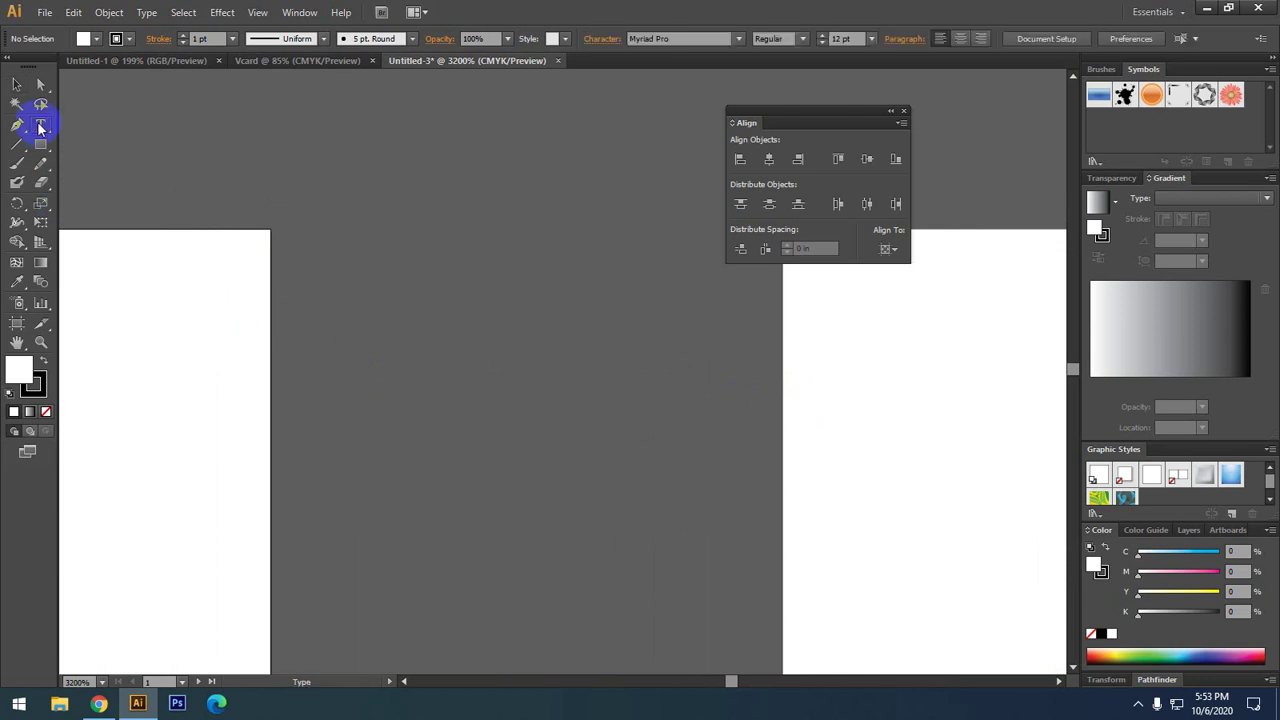
click(160, 398)
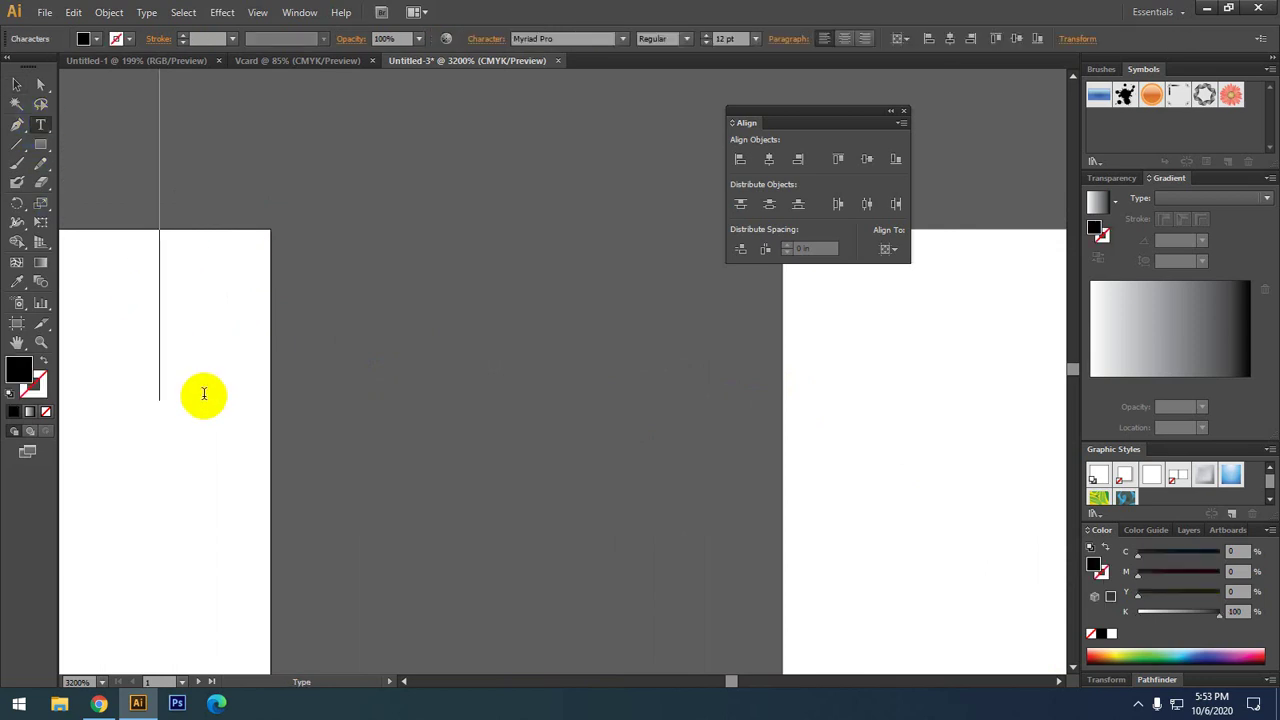
text(1)
click(17, 85)
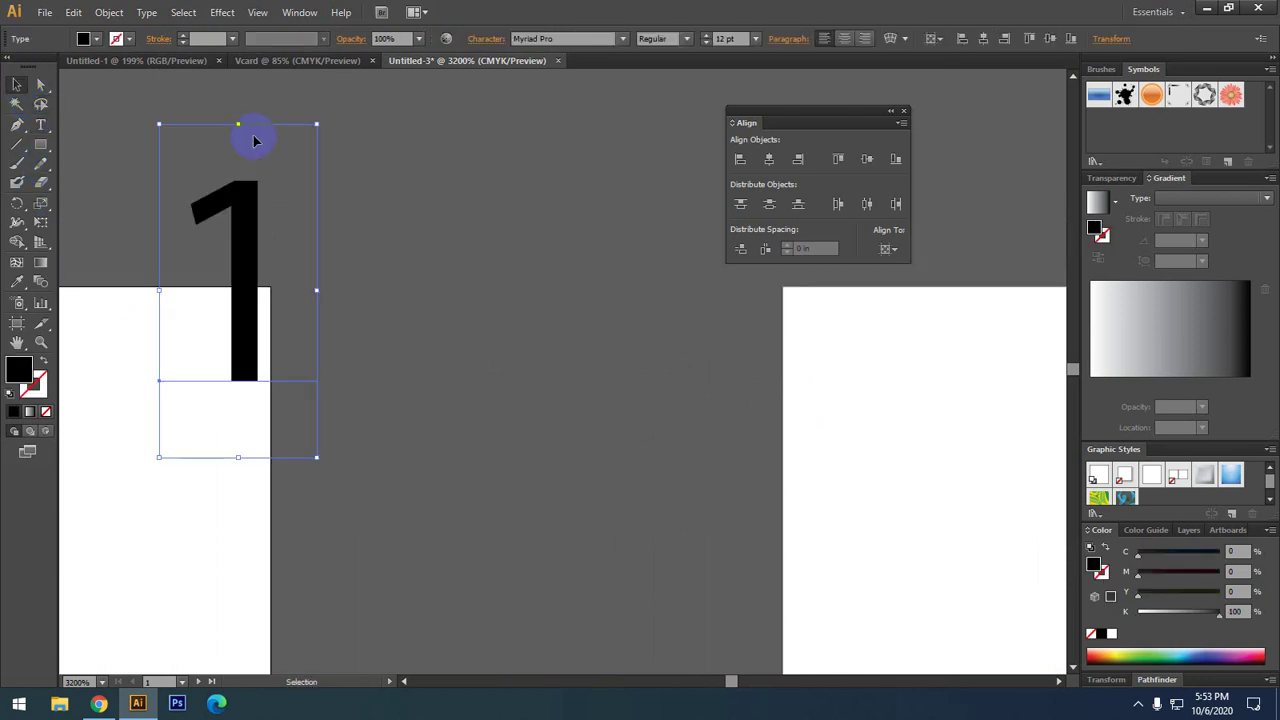
click(237, 120)
click(226, 149)
drag(240, 124, 240, 309)
- Copy the label onto the second artboard and change it to '2'
mouse_move(243, 371)
mouse_down()
mouse_move(200, 357)
mouse_move(868, 357)
mouse_up()
double_click(840, 380)
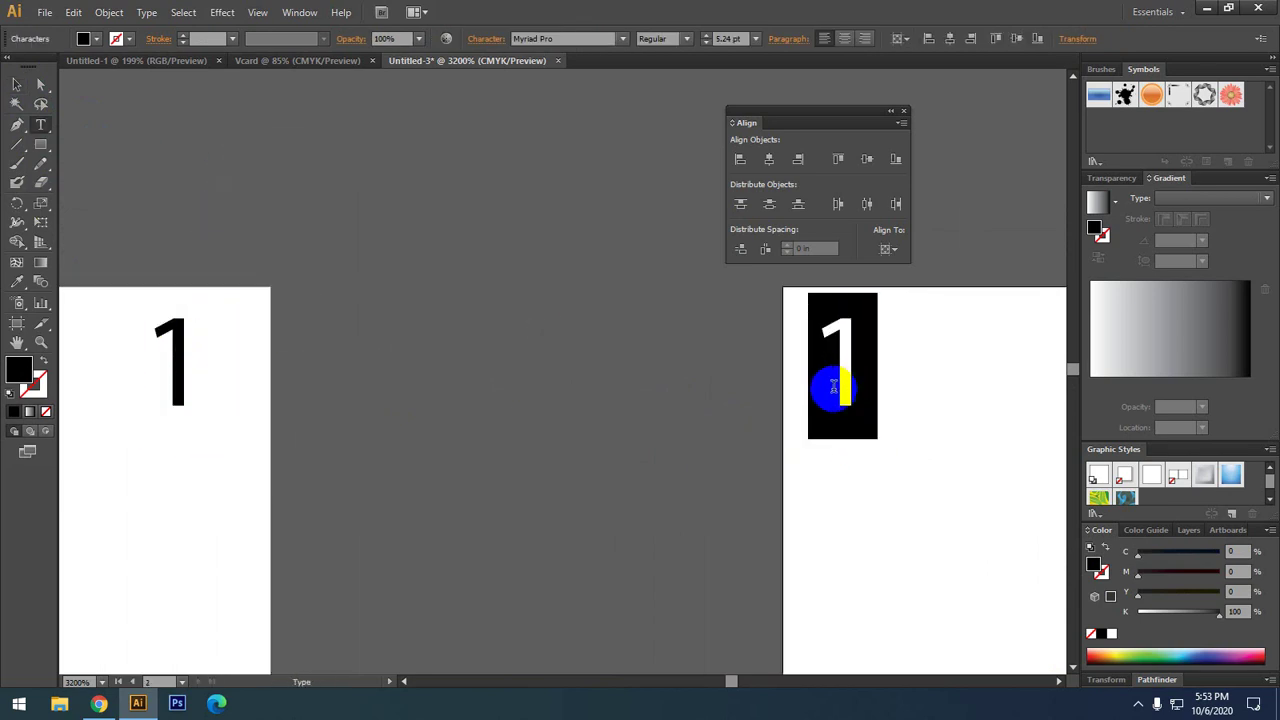
text(2)
key(Escape)
click(471, 300)
- Make artboard 1 the active artboard and scroll the view down
scroll(471, 300, down, 1)
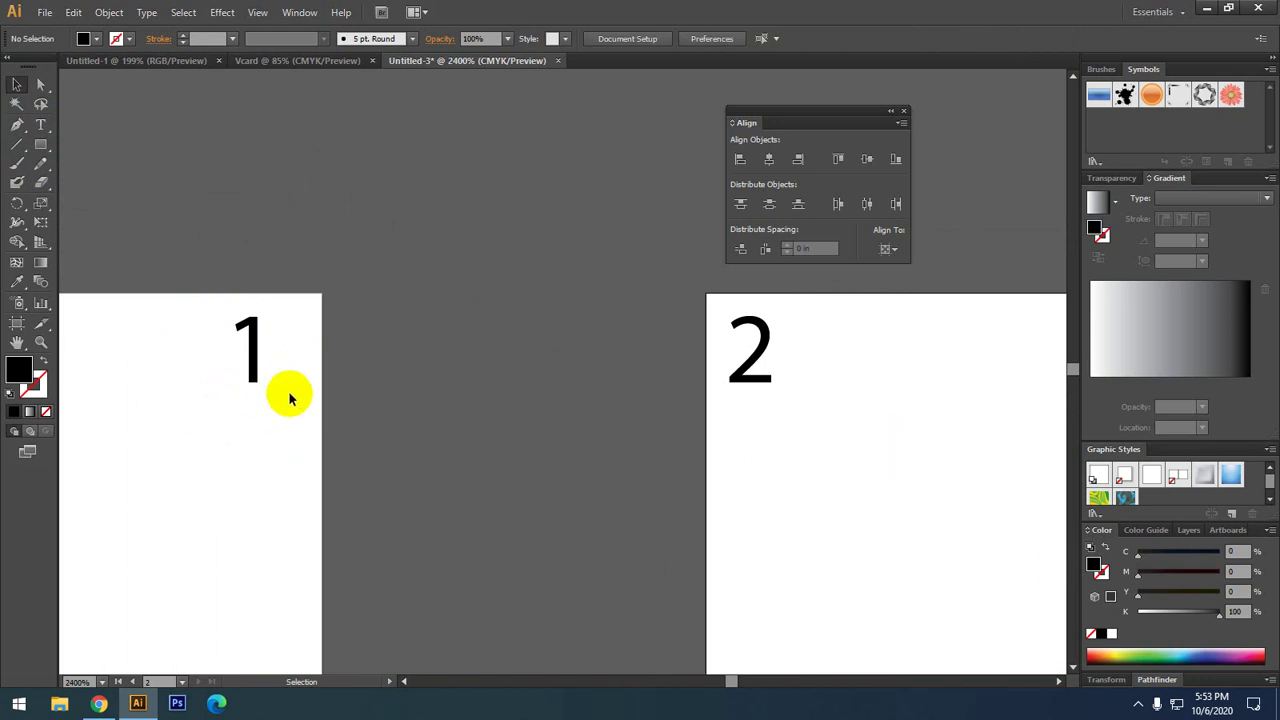
click(288, 394)
click(326, 334)
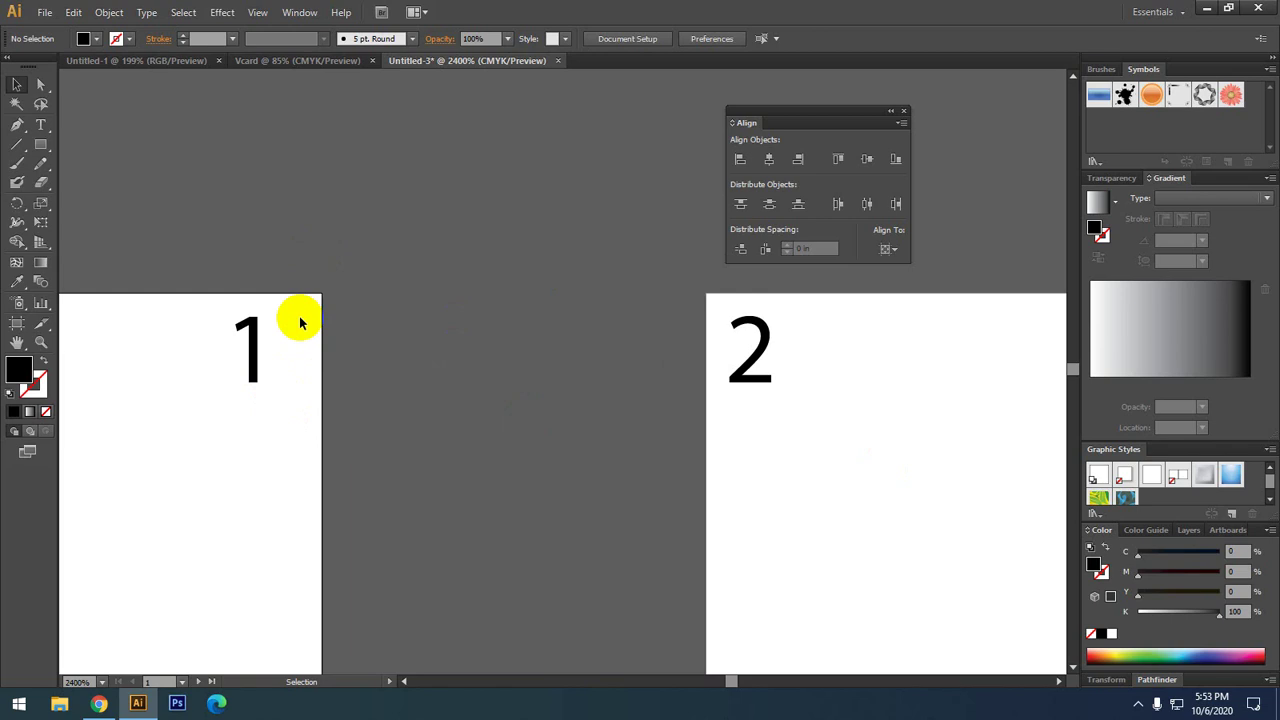
scroll(300, 323, down, 2)
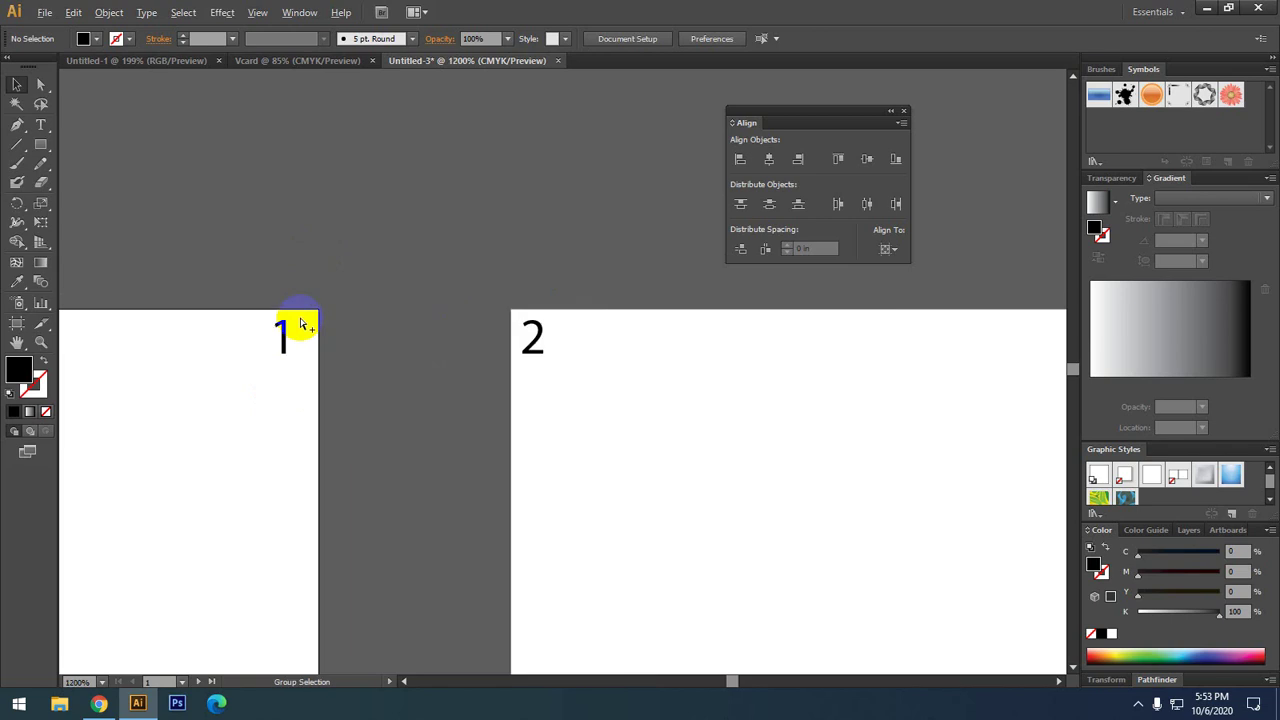
scroll(296, 323, down, 3)
scroll(292, 327, down, 3)
- Try centre-aligning the copied rectangle, undo the wrong move, and zoom in
click(708, 350)
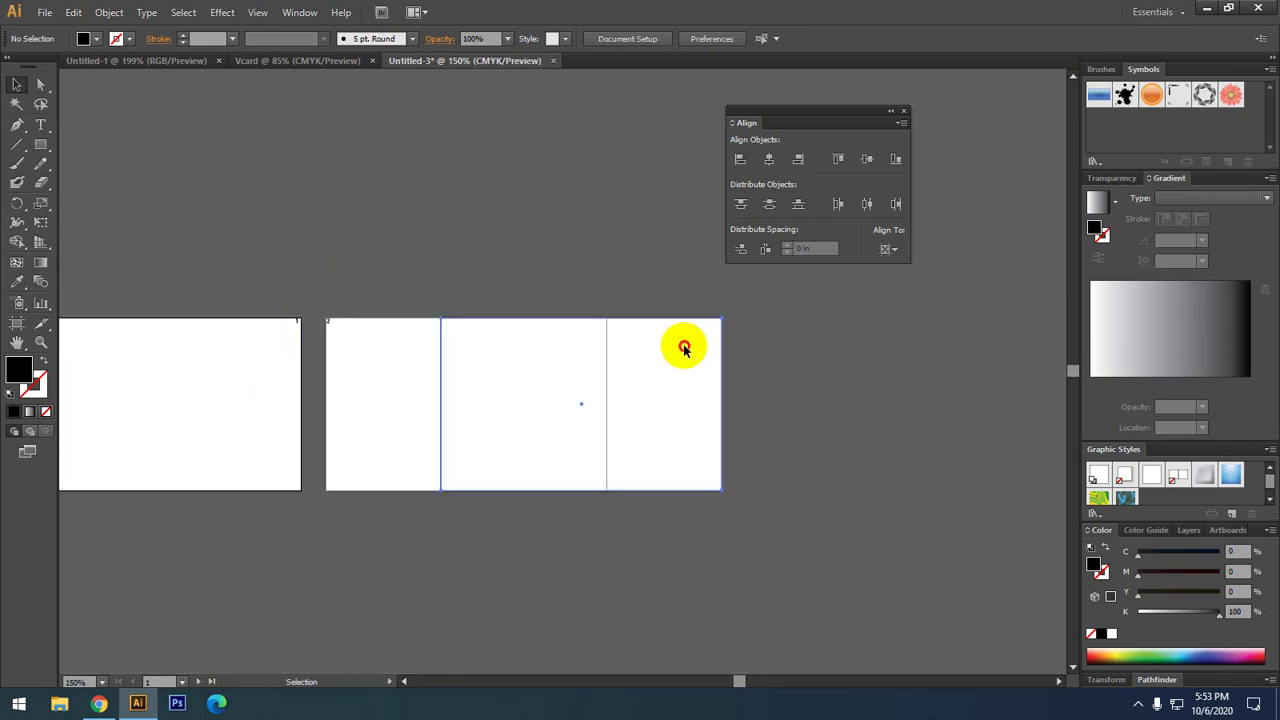
click(766, 163)
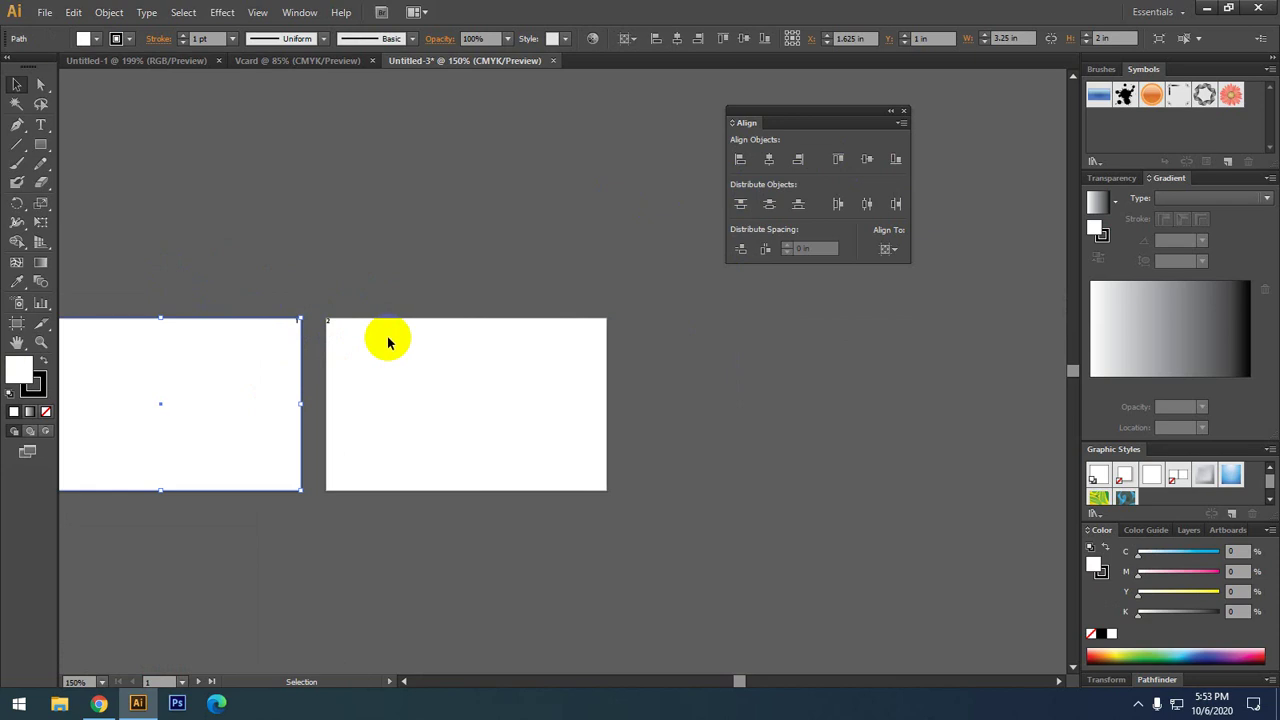
key(ctrl+z)
click(400, 297)
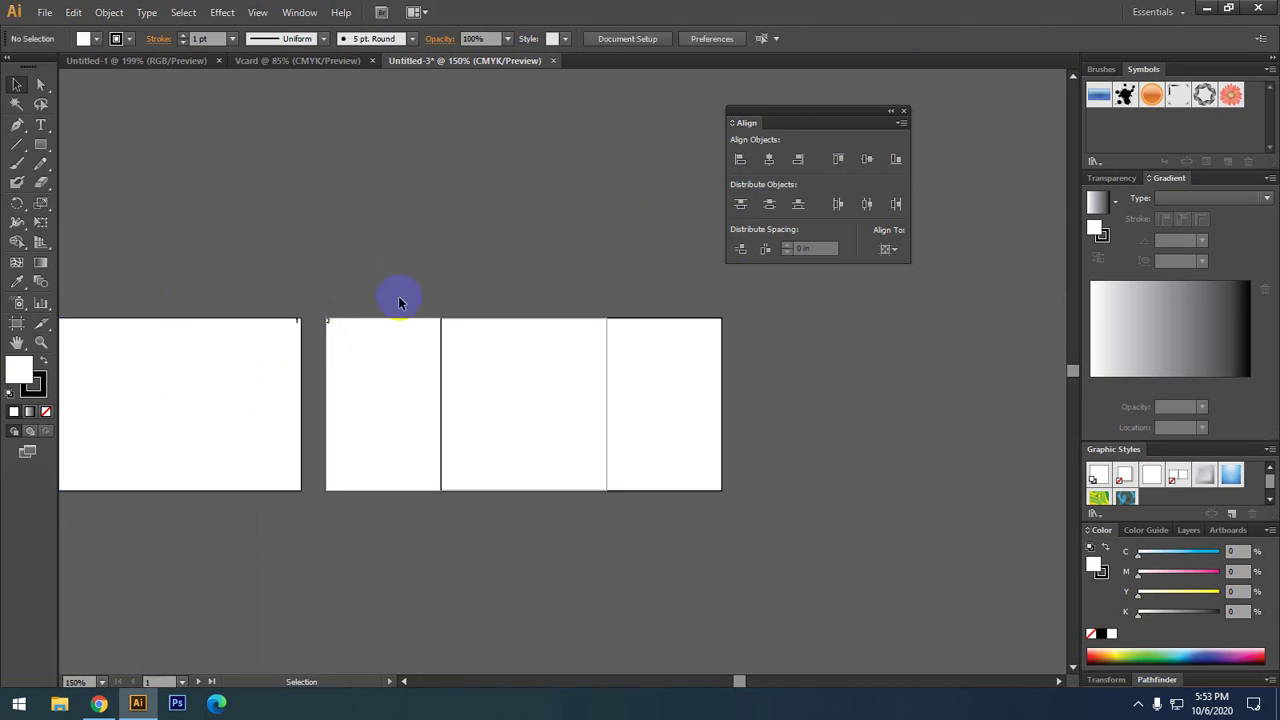
key(ctrl+equal)
key(ctrl+equal)
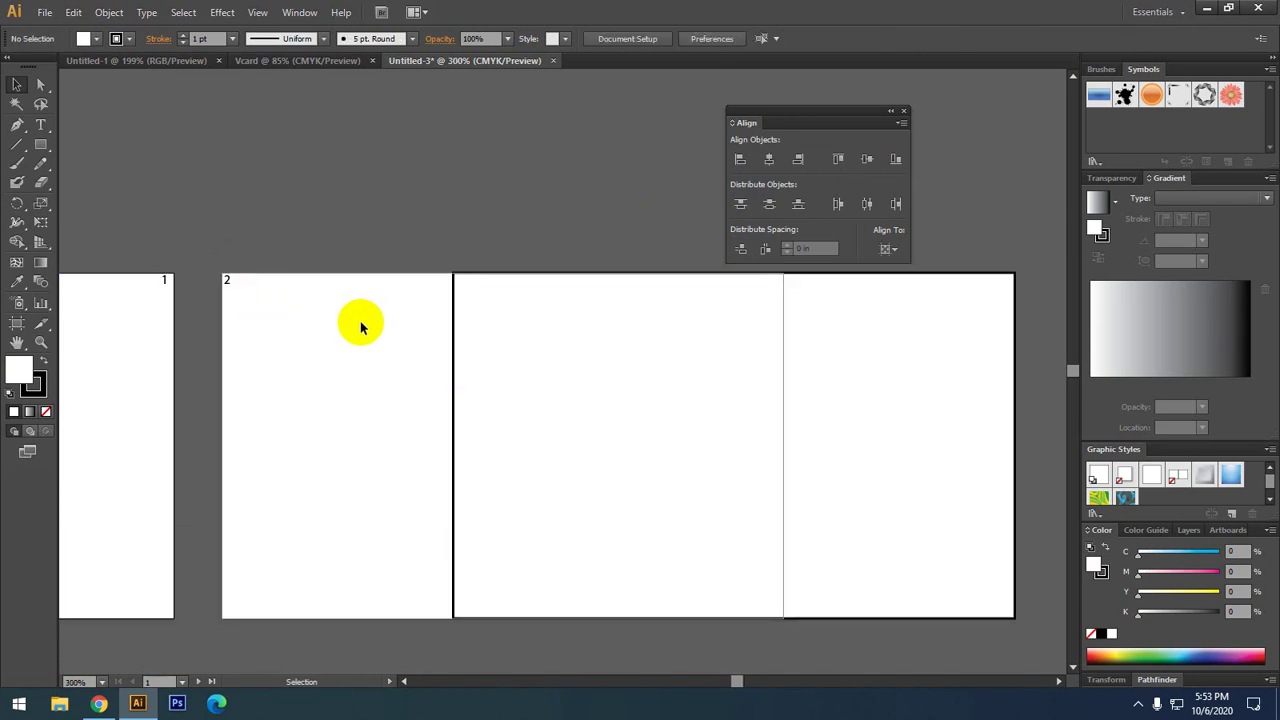
- Make artboard 2 the active artboard
key(ctrl)
click(358, 330)
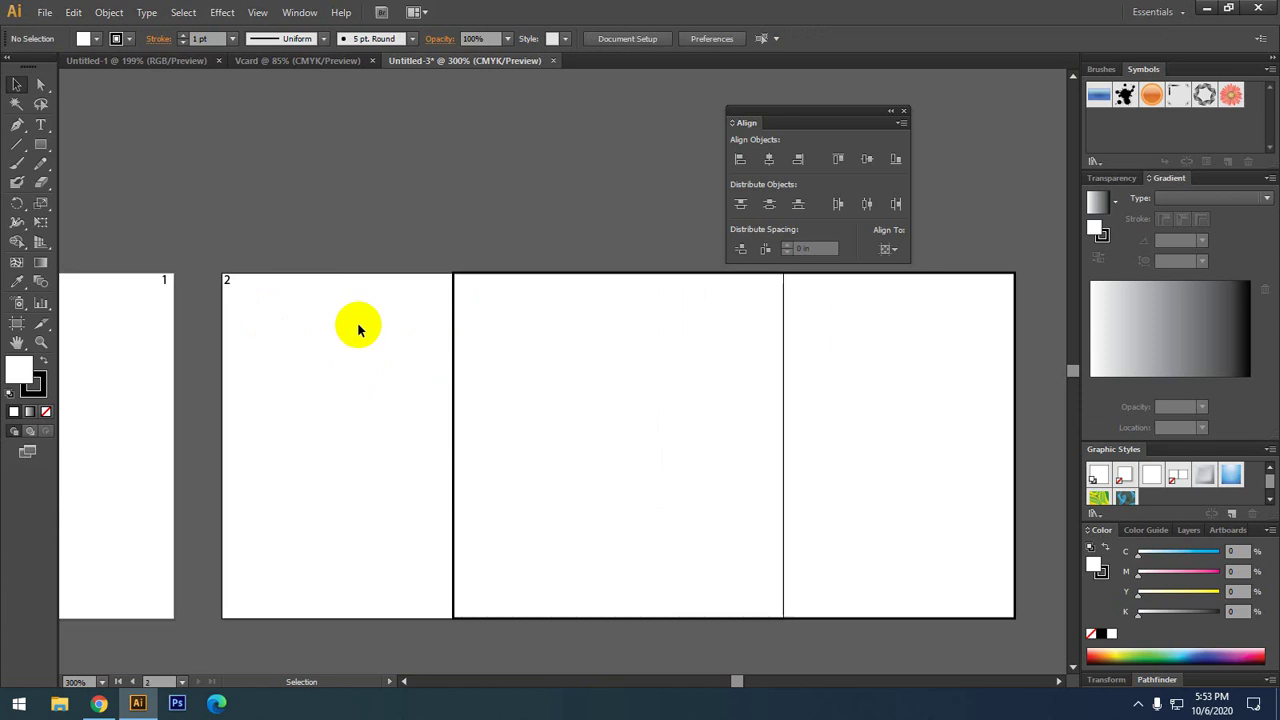
click(126, 346)
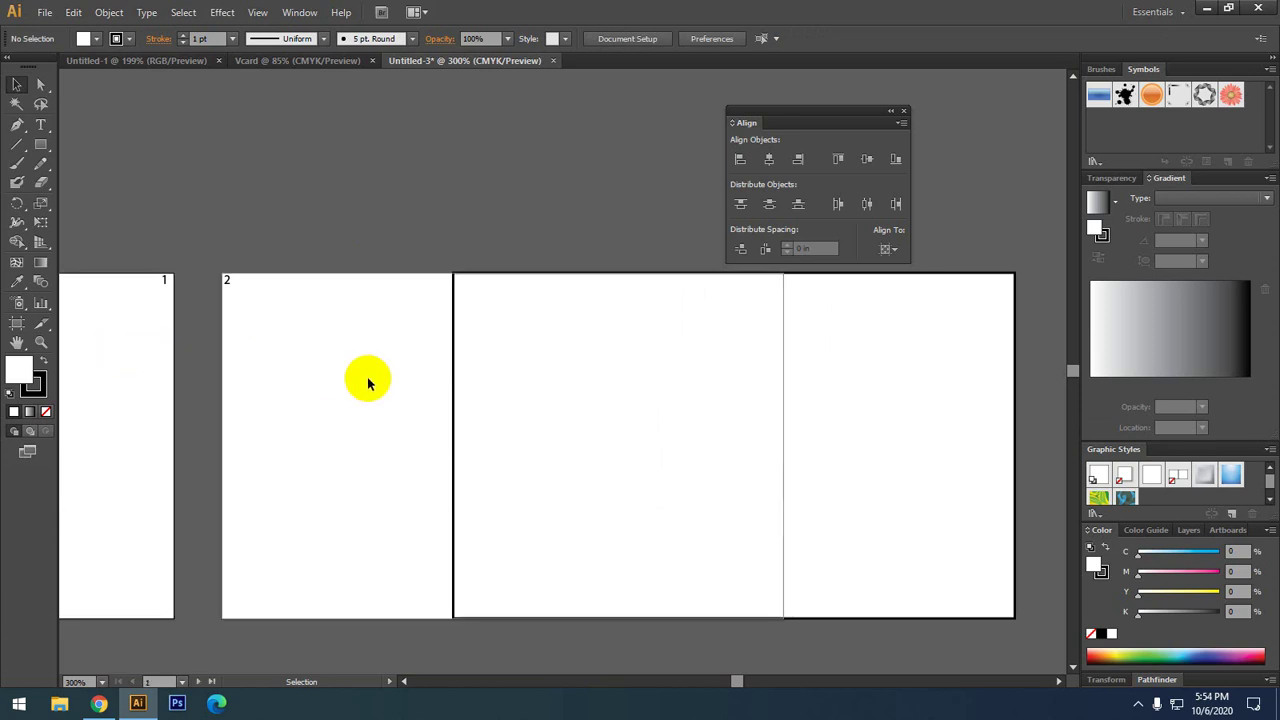
click(365, 378)
click(157, 357)
click(290, 390)
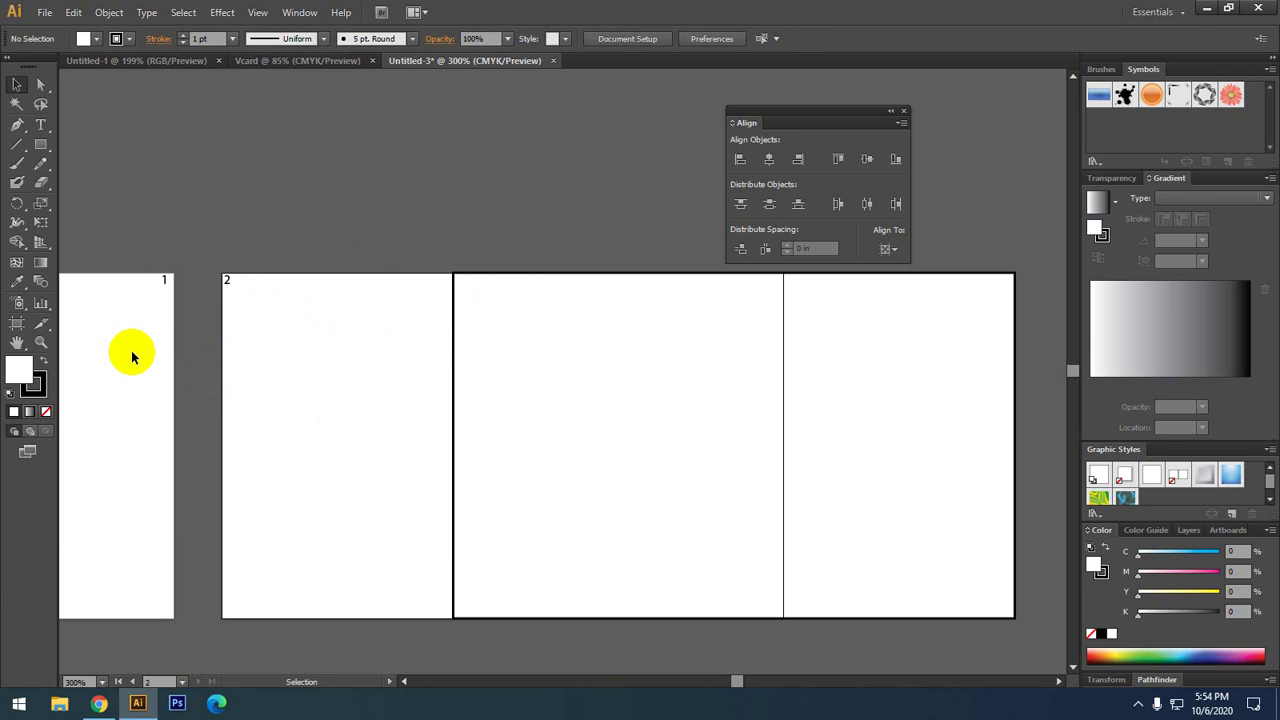
click(118, 350)
click(235, 372)
click(126, 358)
click(306, 367)
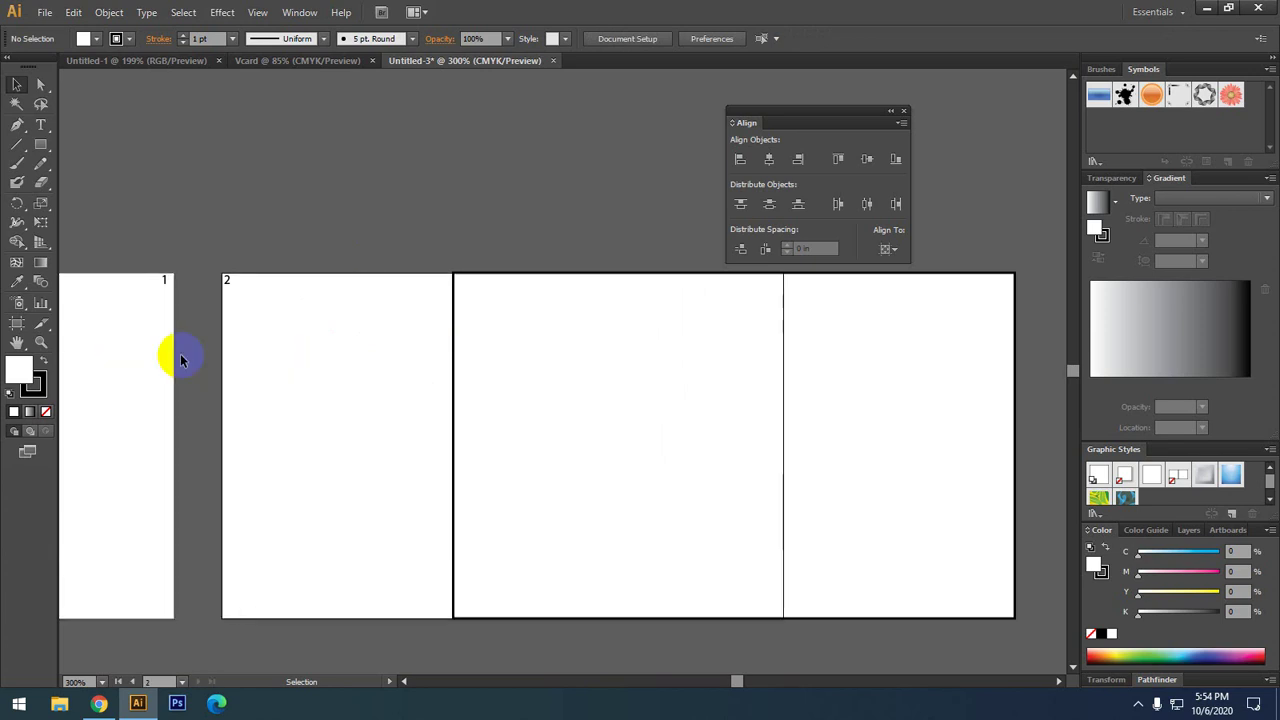
click(160, 353)
click(284, 376)
click(154, 349)
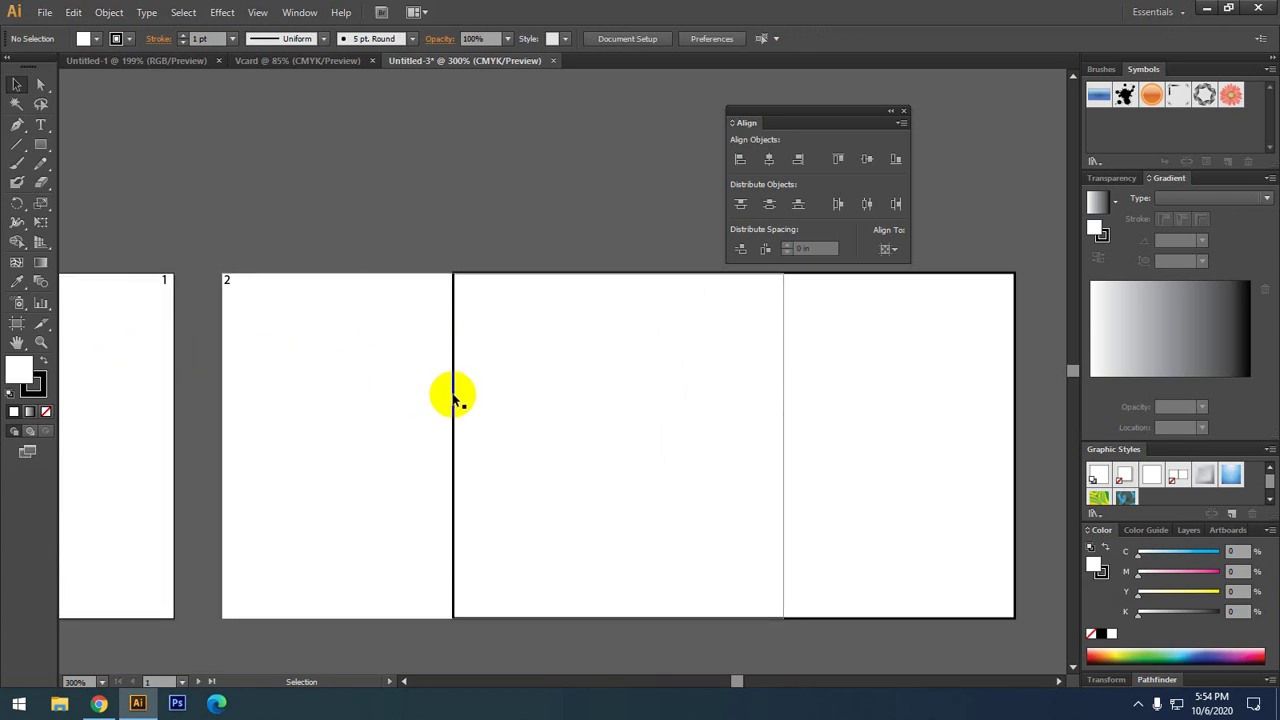
click(352, 326)
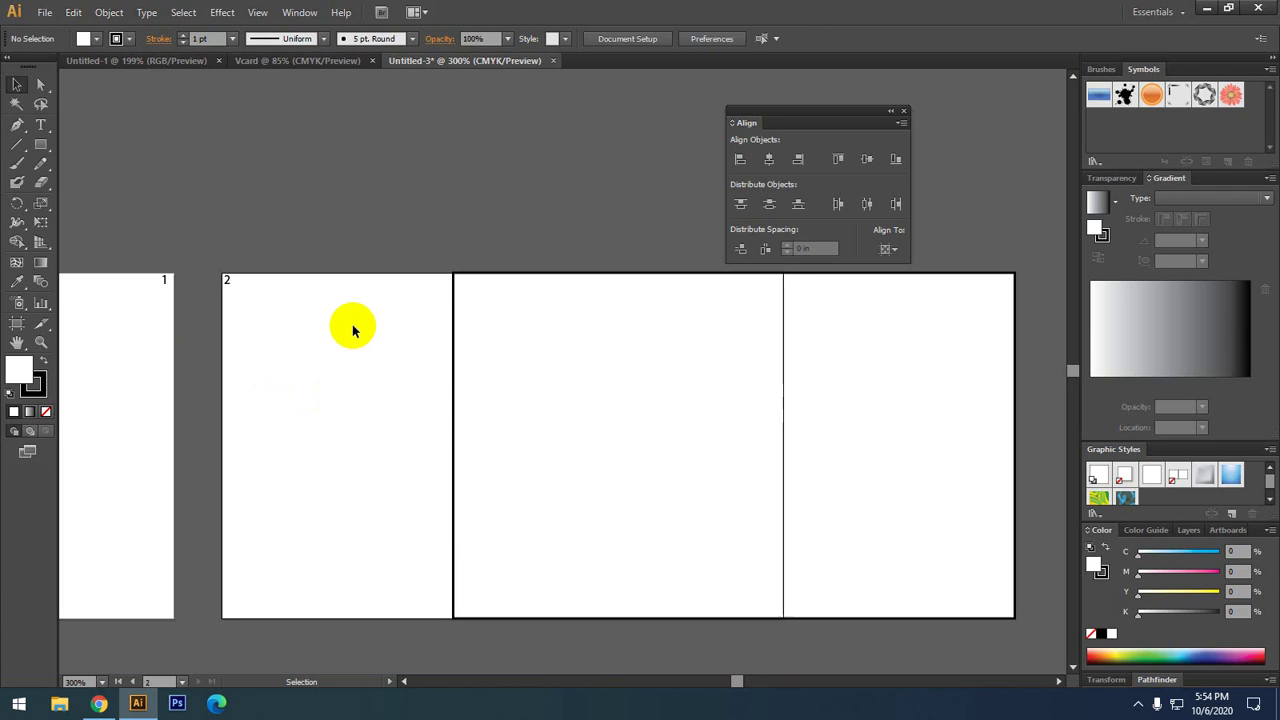
- Centre the second card's rectangle on its artboard, at X 1.625 in, Y 1 in
click(503, 398)
drag(154, 263, 266, 323)
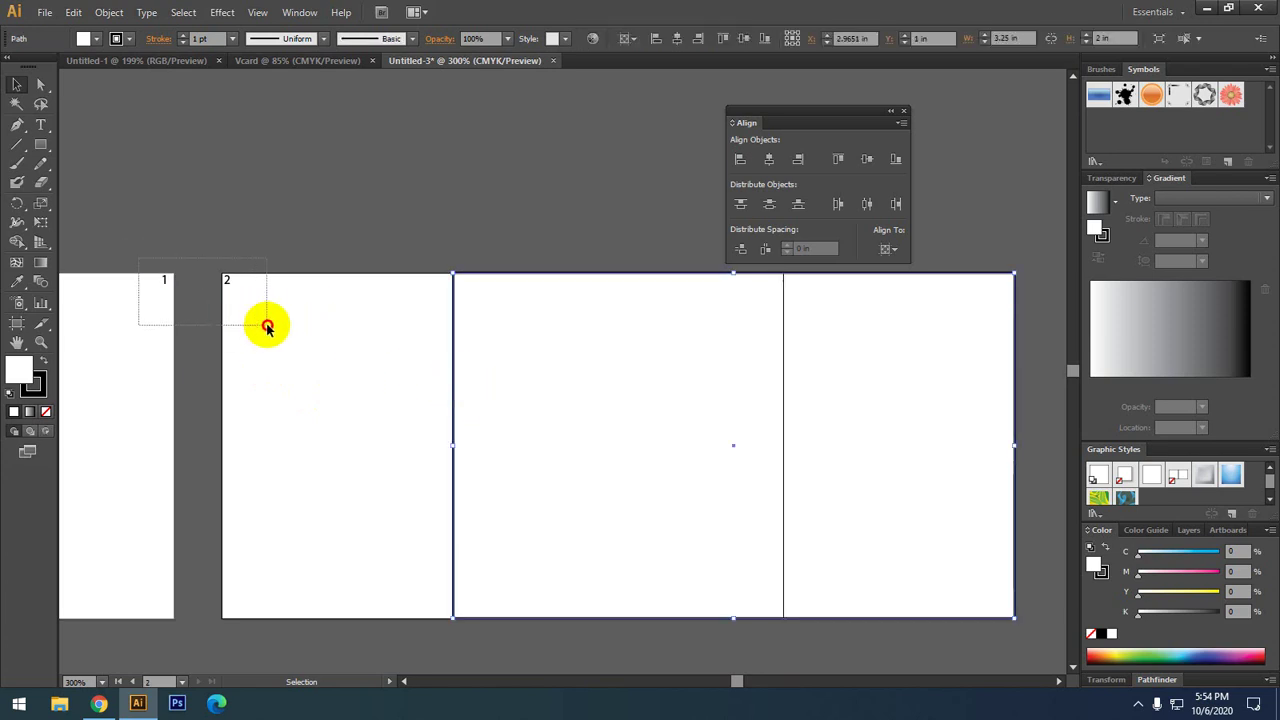
click(266, 329)
click(489, 336)
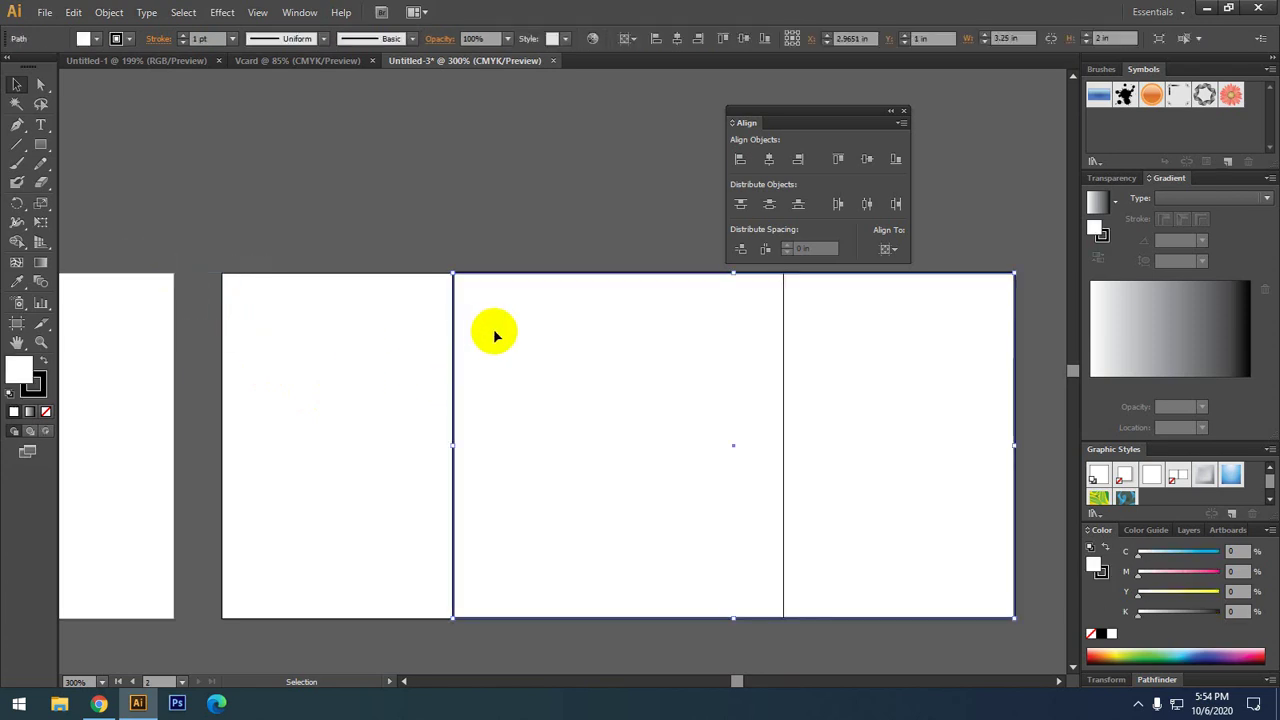
click(771, 159)
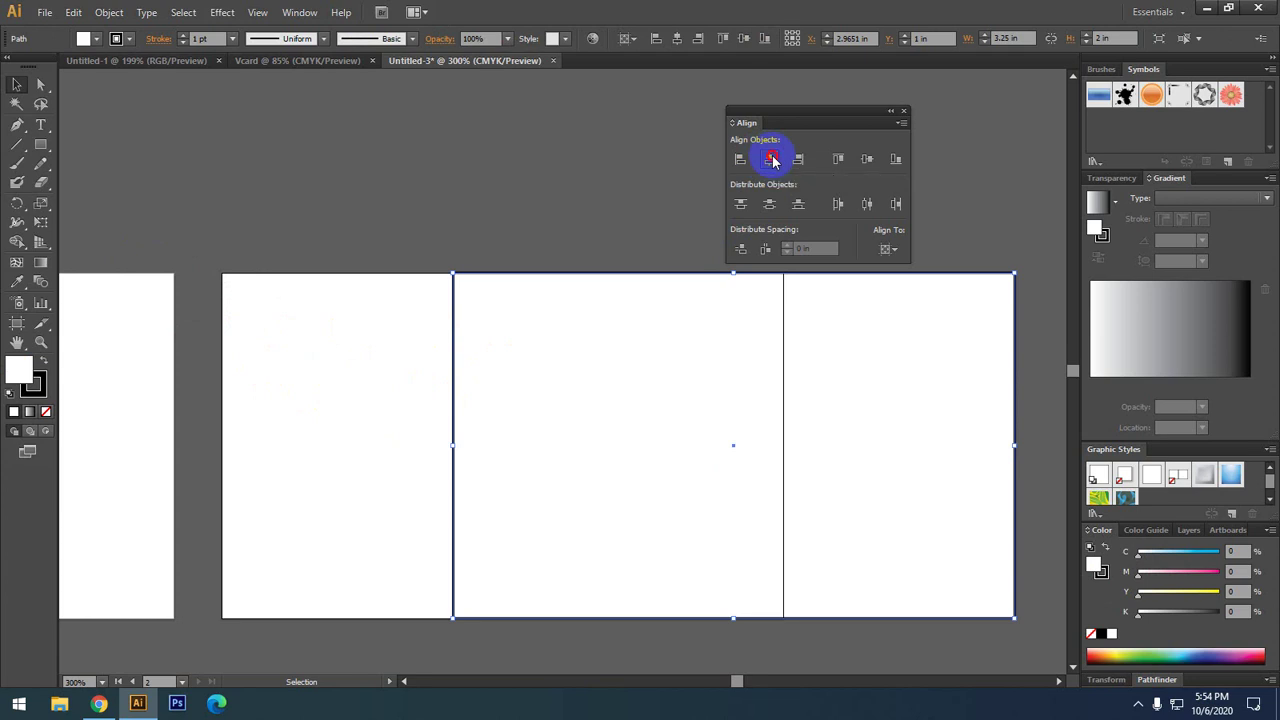
click(869, 163)
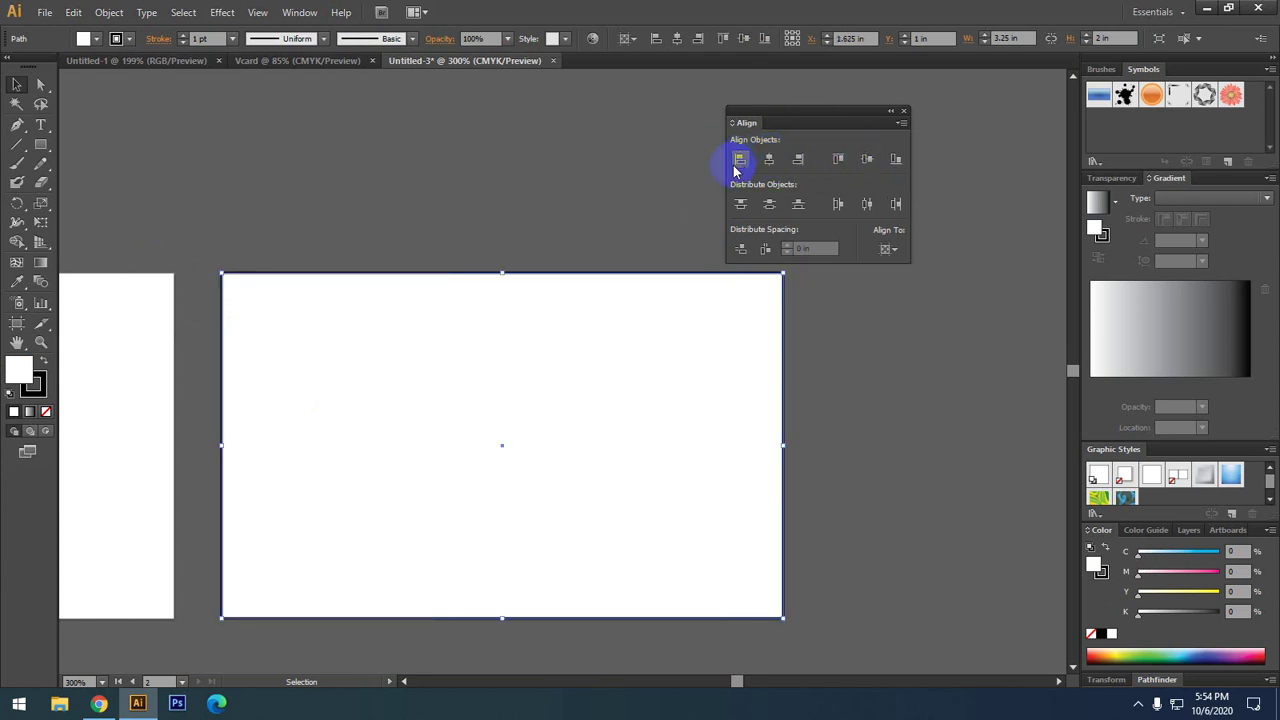
click(806, 170)
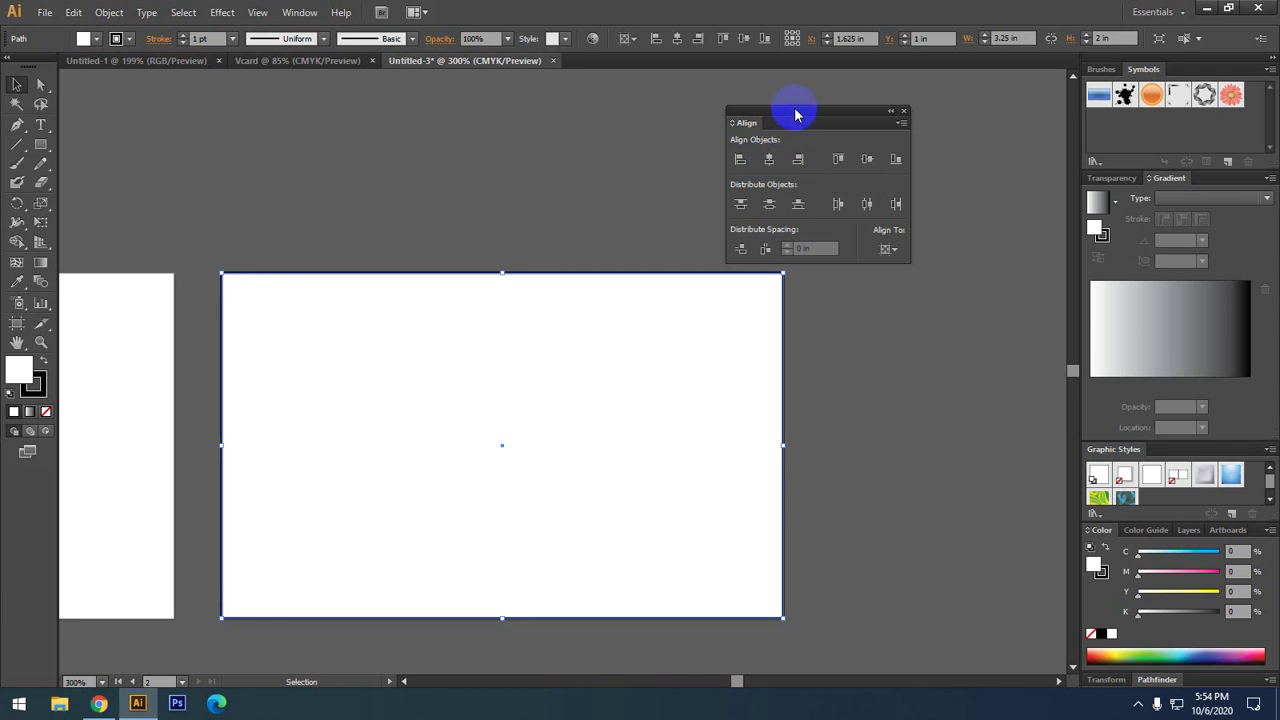
- Move the Align panel aside and select the rectangle on the left artboard
drag(794, 111, 928, 116)
click(586, 220)
scroll(353, 222, left, 5)
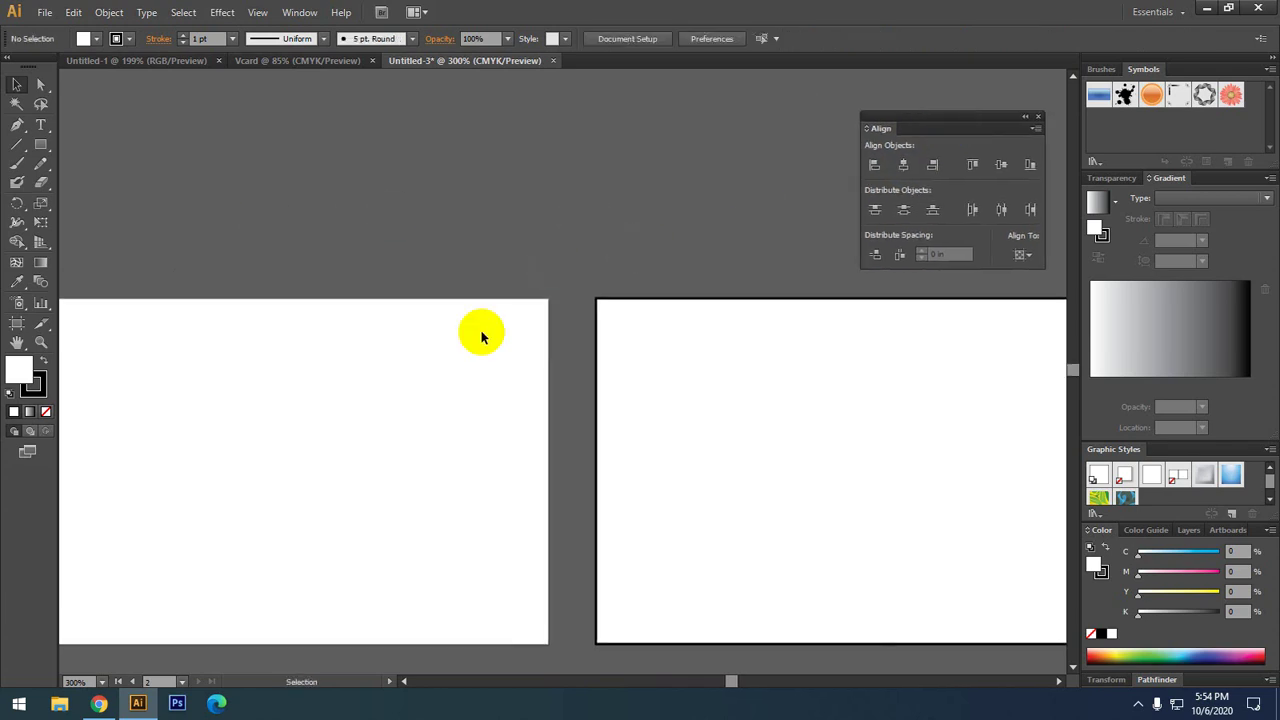
scroll(558, 305, up, 2)
click(497, 337)
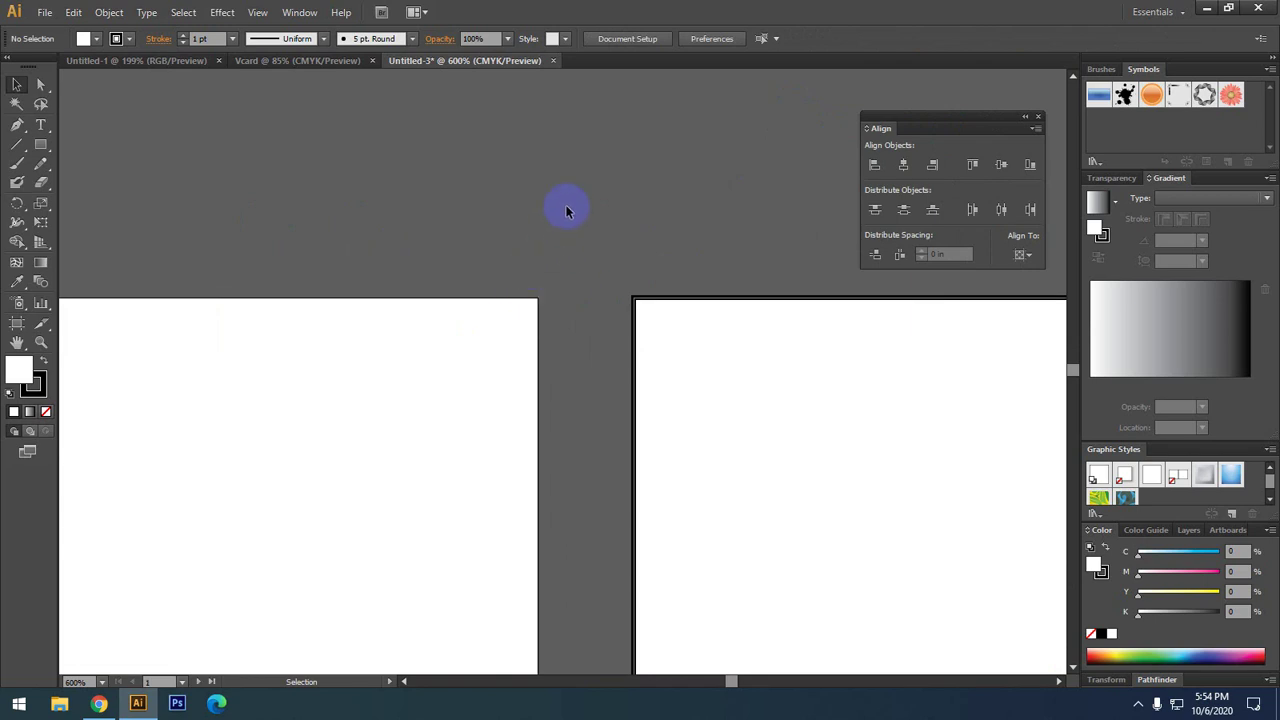
key(ctrl+a)
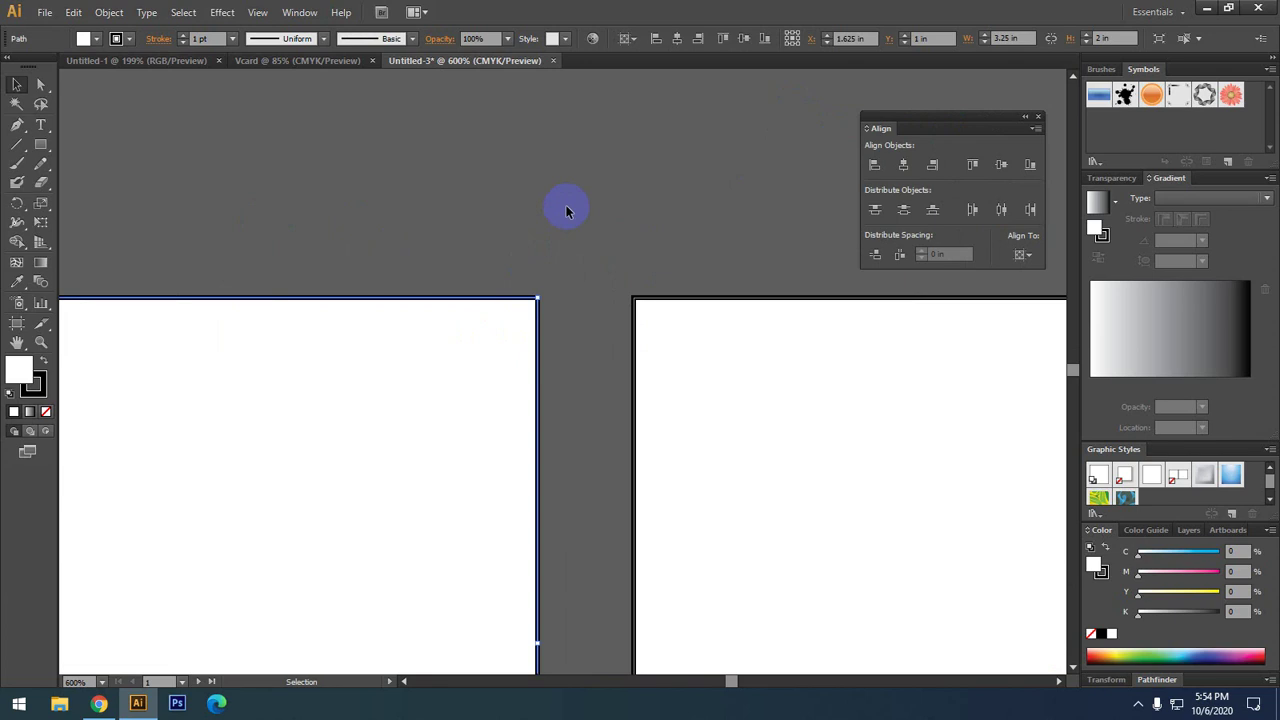
- Marquee-select both card rectangles together
scroll(566, 211, down, 5)
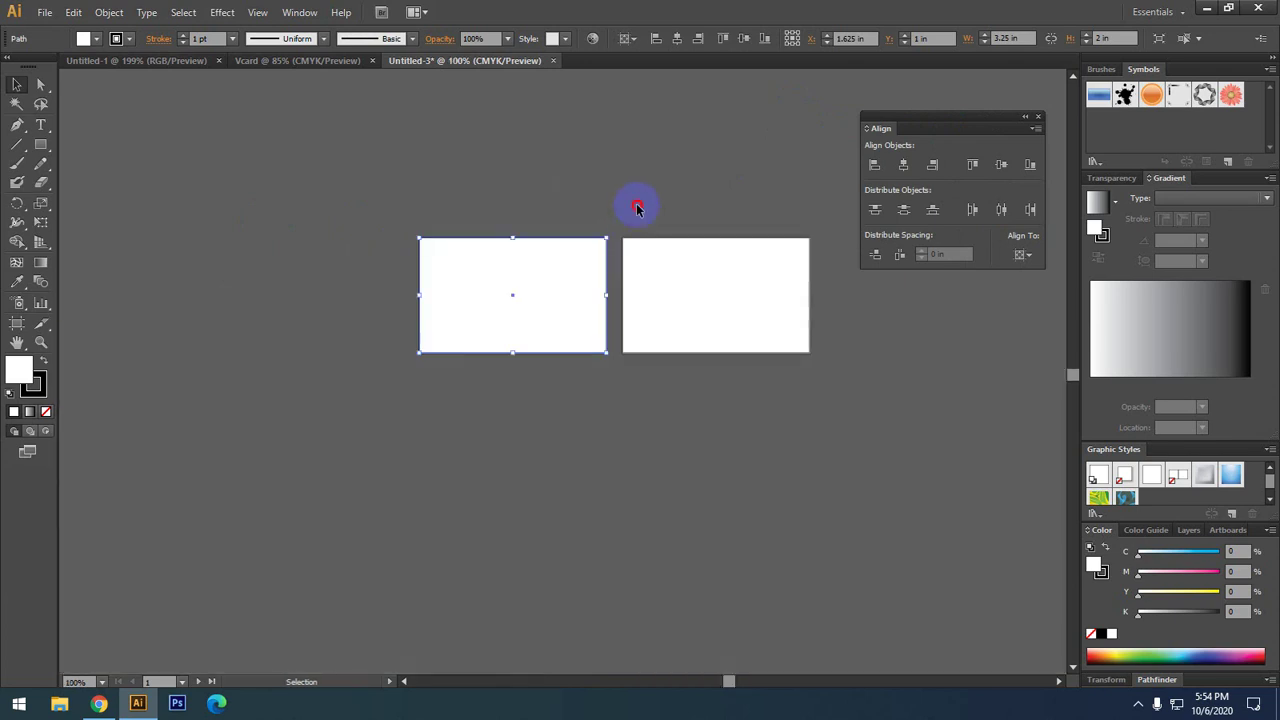
click(624, 221)
scroll(624, 221, up, 2)
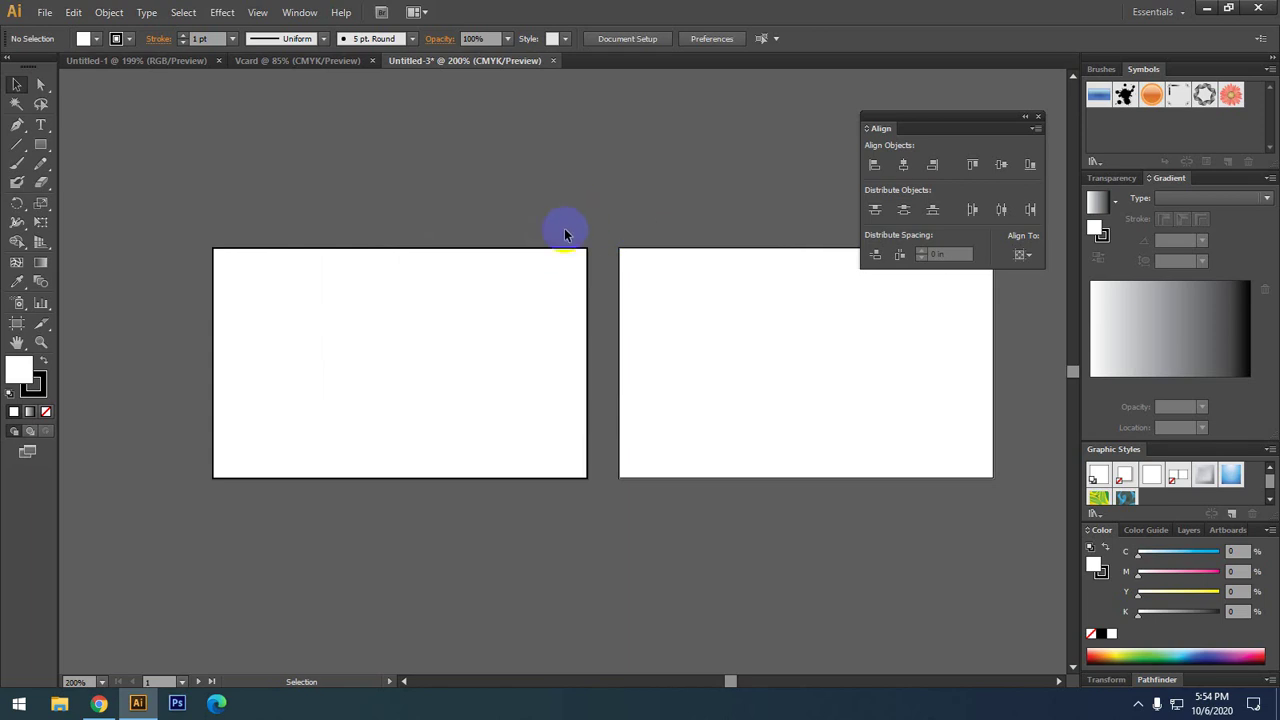
drag(560, 219, 668, 352)
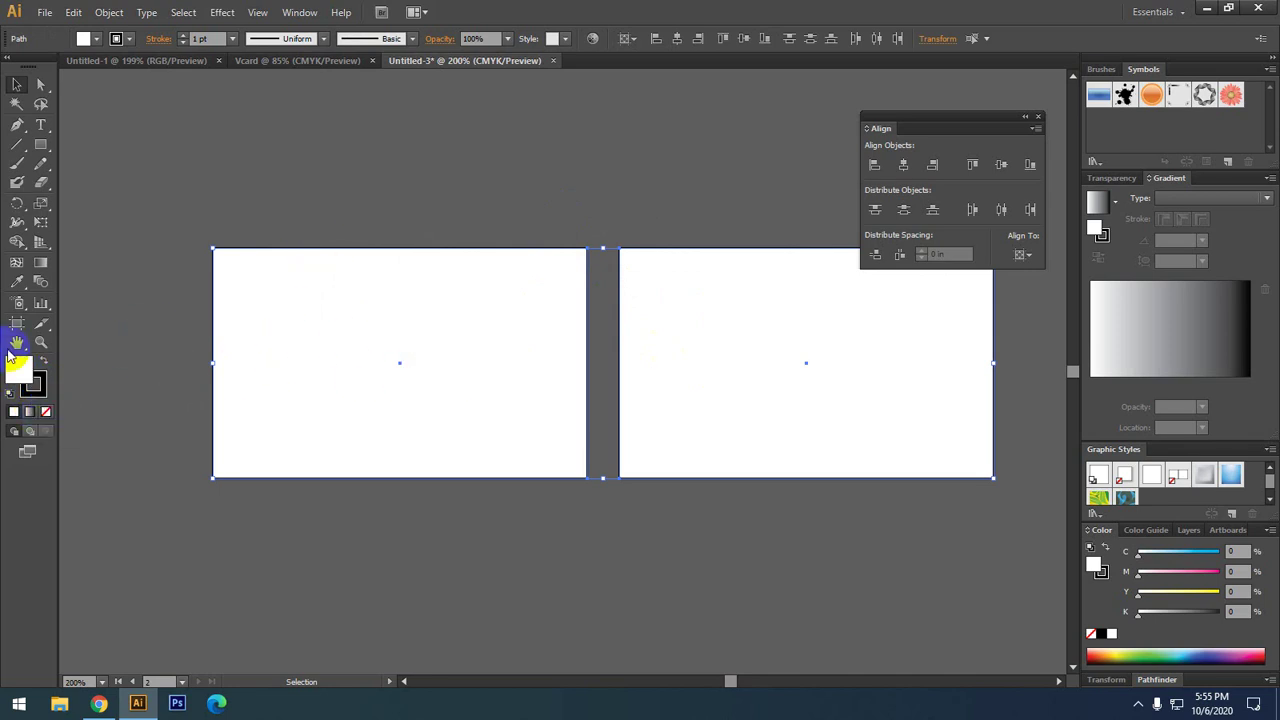
- Give both rectangles no fill and a 0.5 pt stroke weight
click(45, 413)
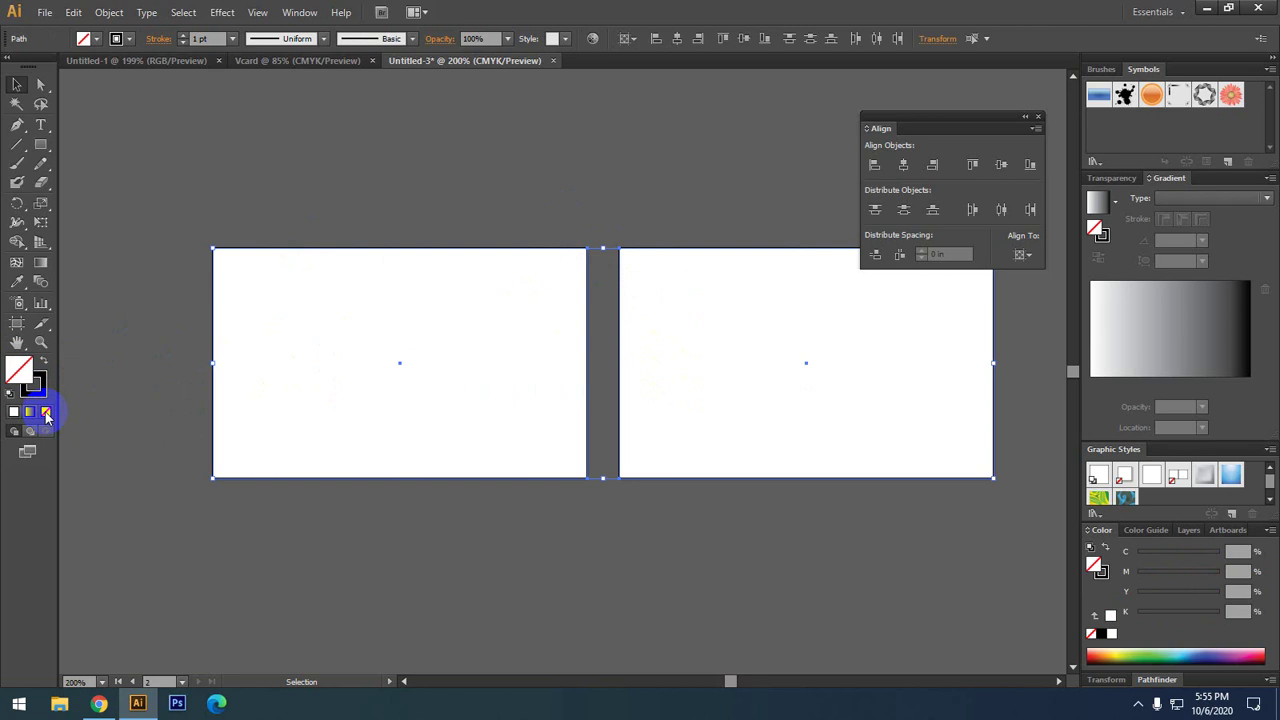
click(38, 393)
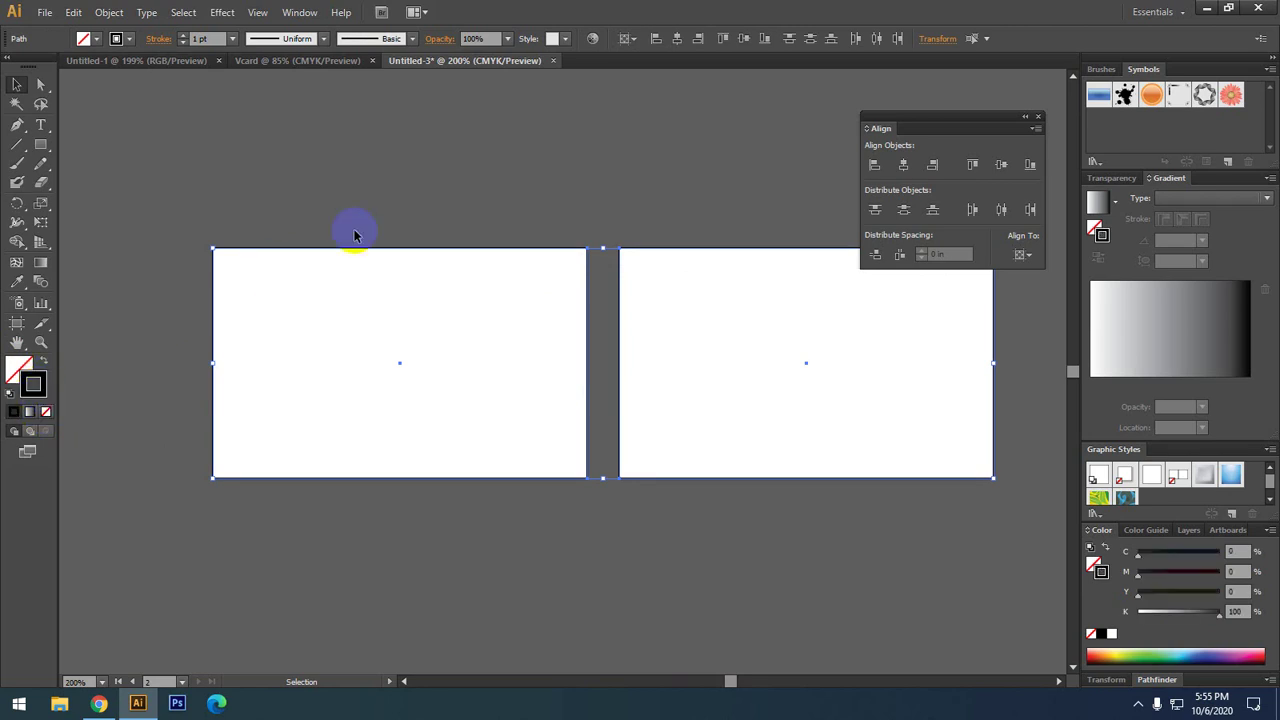
click(232, 40)
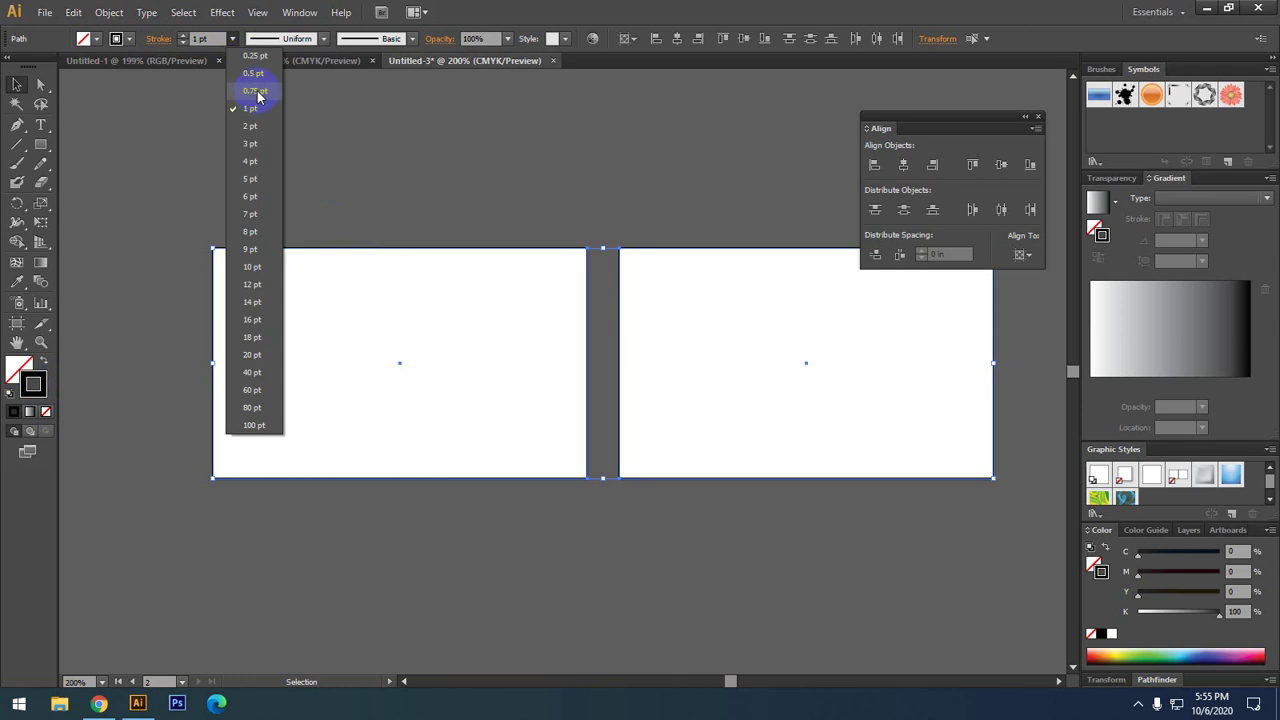
click(257, 94)
click(234, 40)
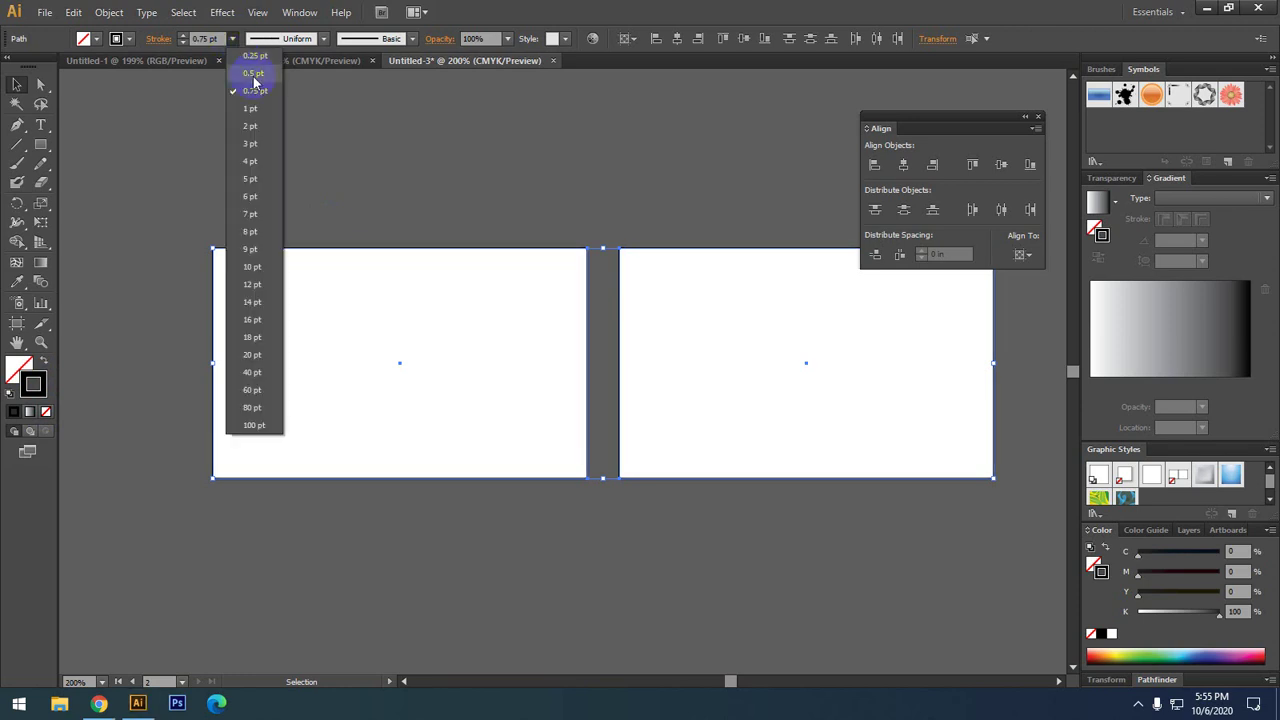
click(255, 77)
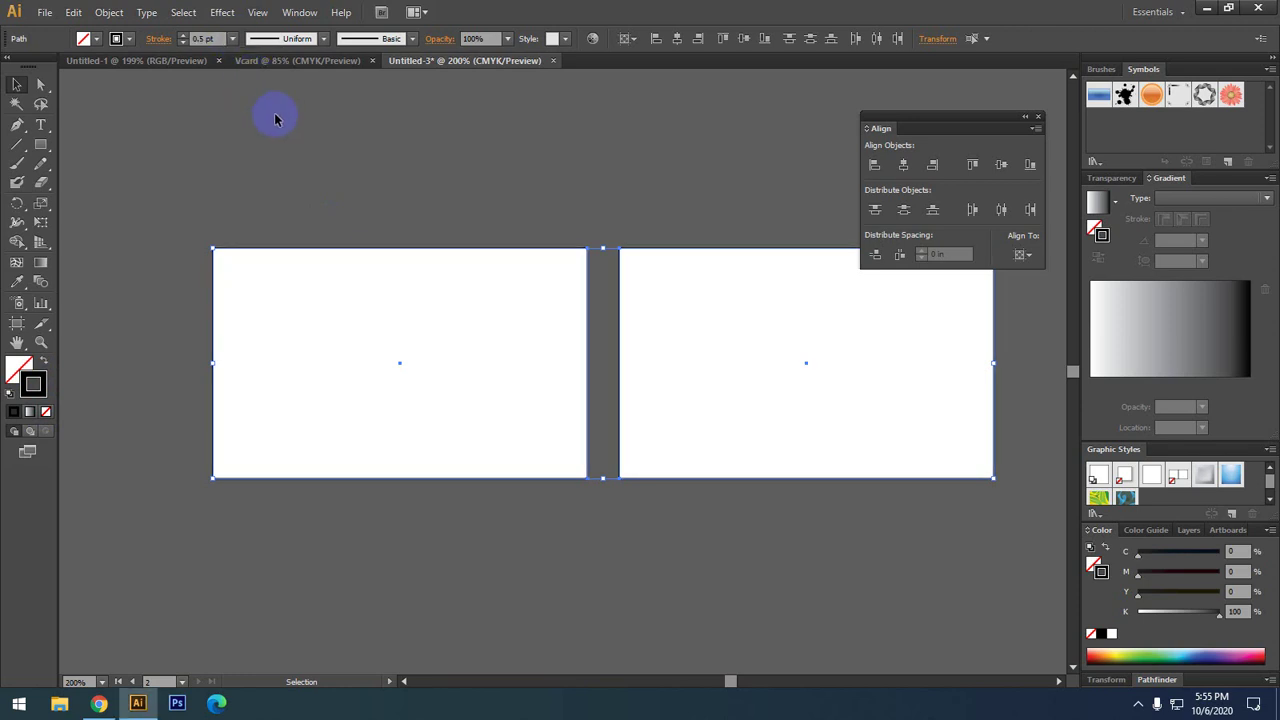
- Check that a rectangle's outline weight reads 0.5 pt, then deselect
click(276, 116)
scroll(620, 490, up, 2)
scroll(560, 440, up, 1)
click(556, 424)
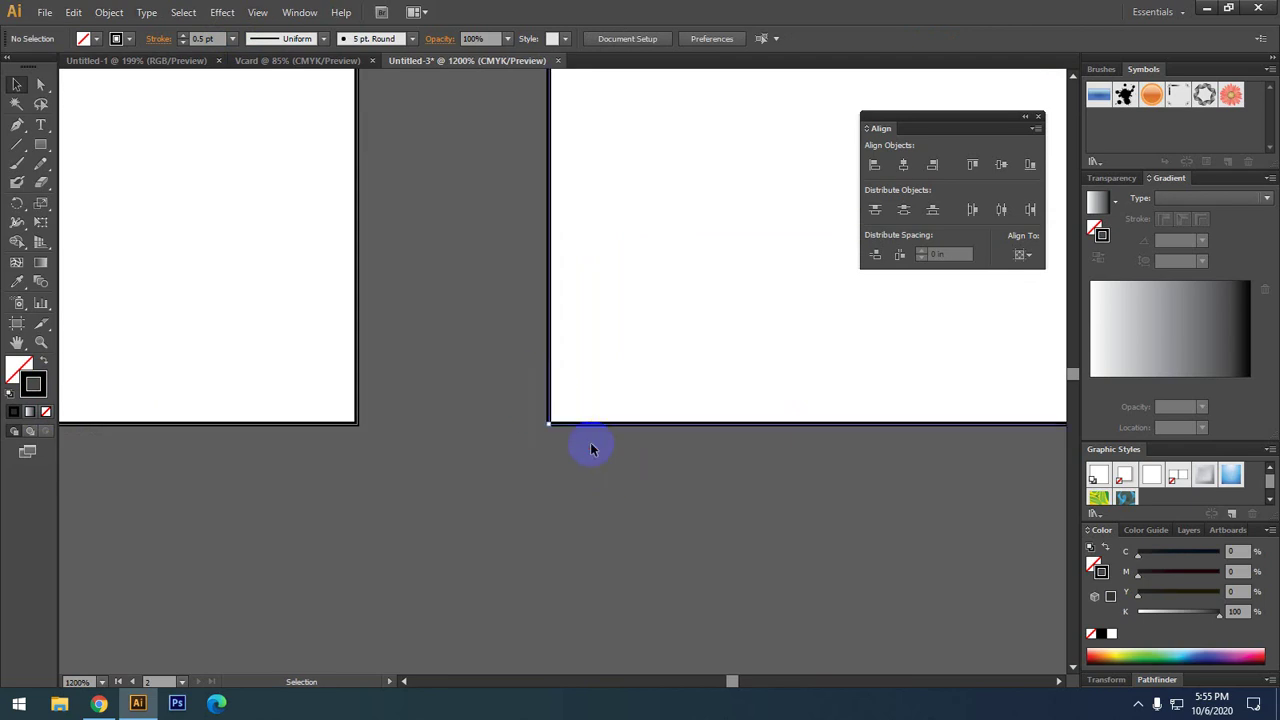
click(233, 38)
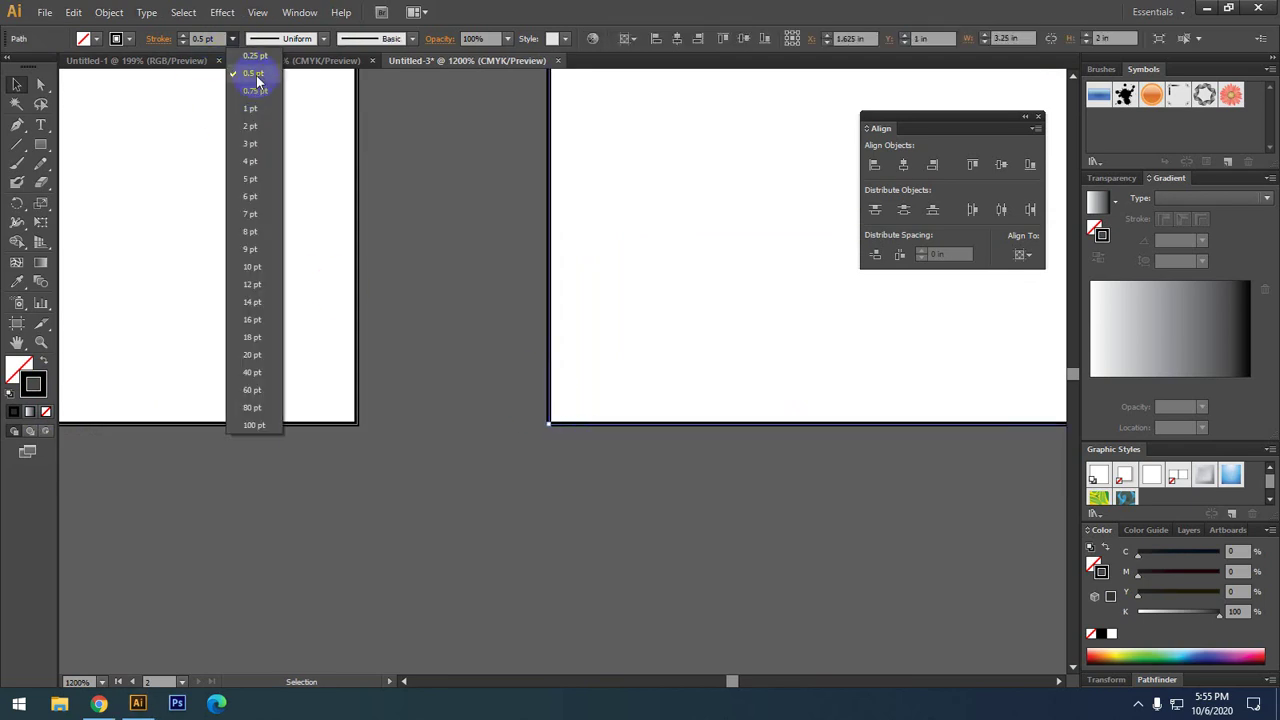
click(463, 323)
scroll(470, 448, down, 4)
scroll(470, 448, down, 1)
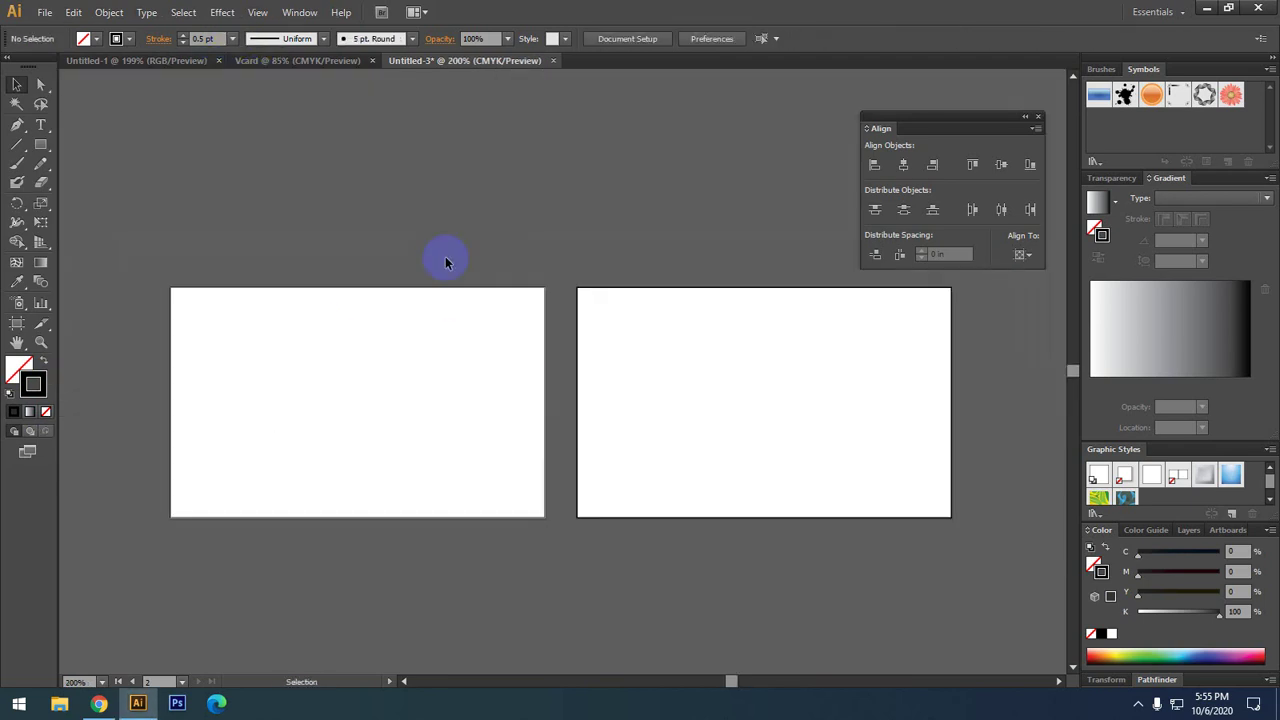
- Select the left card rectangle and bring it to the centre of view
drag(254, 297, 186, 277)
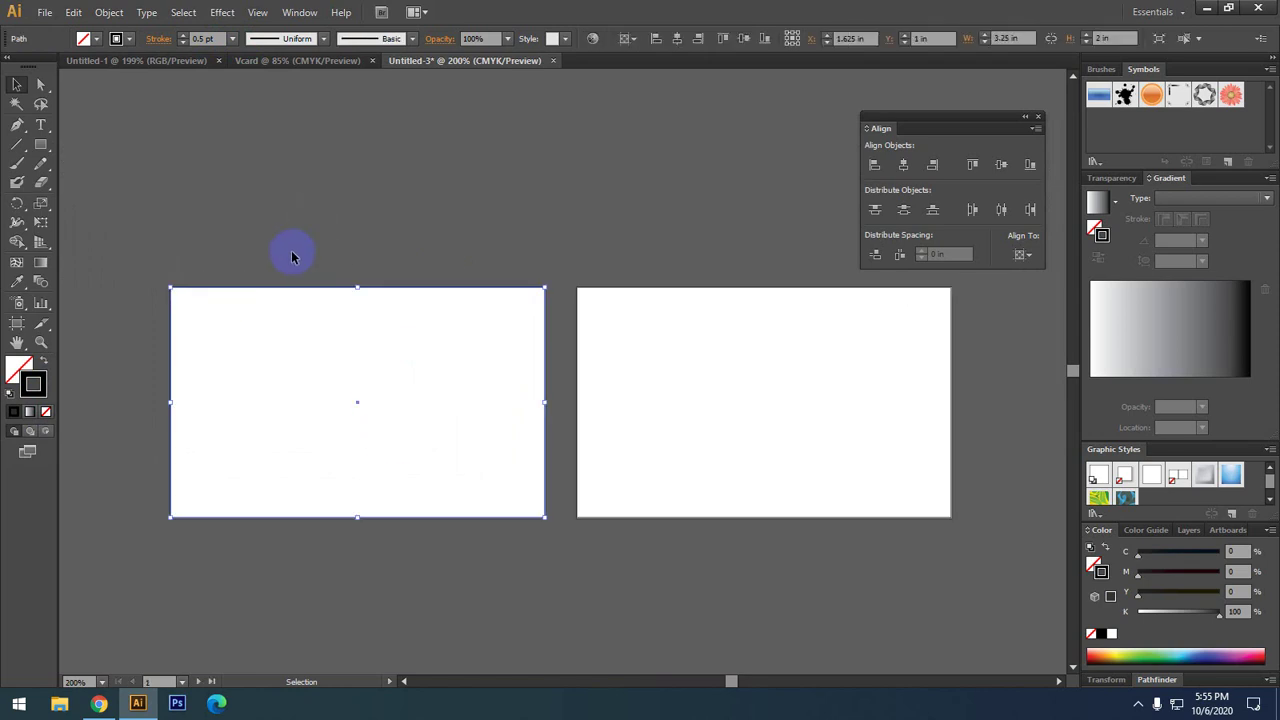
drag(292, 257, 548, 276)
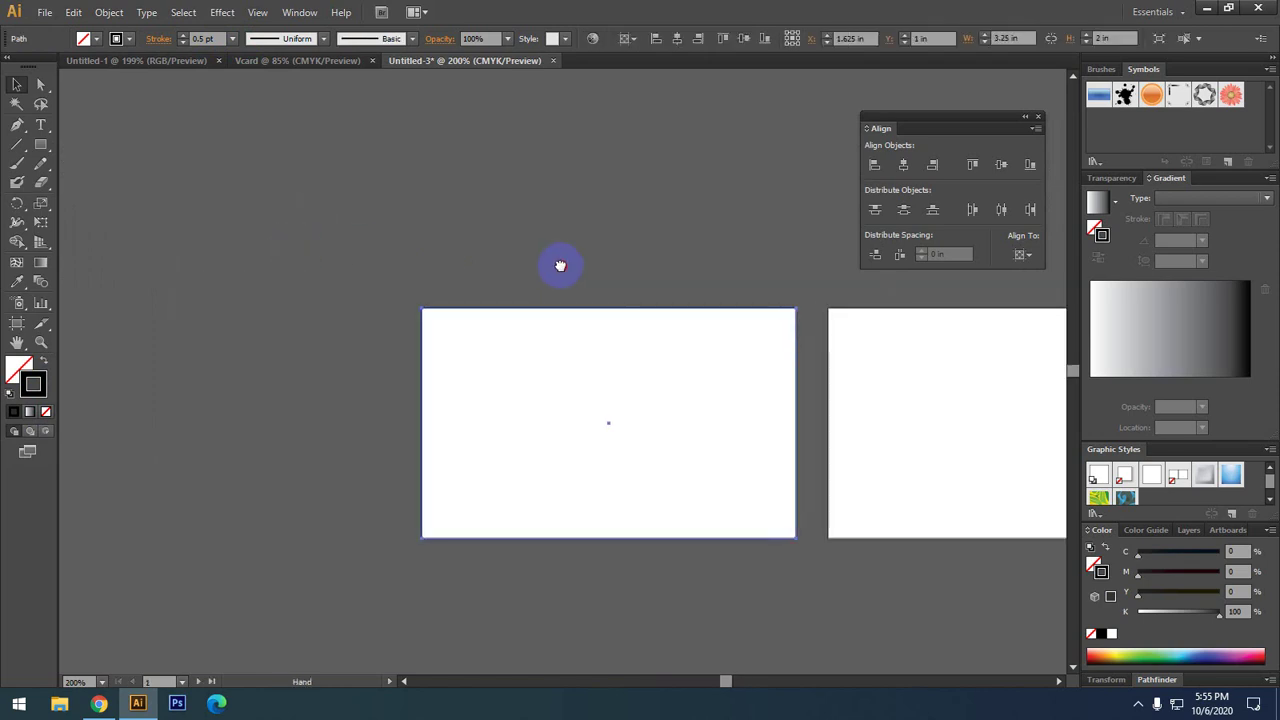
scroll(620, 343, up, 1)
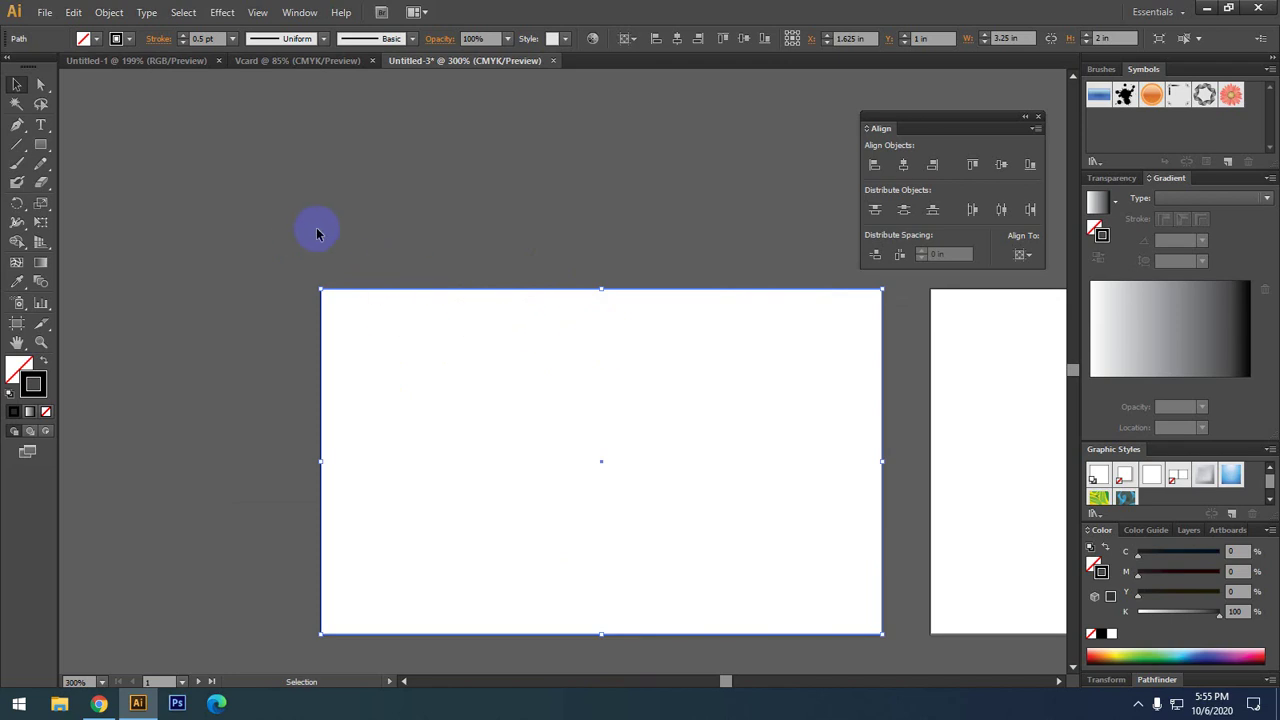
- Apply Offset Path with a 0.02 in offset, previewing the result
click(109, 12)
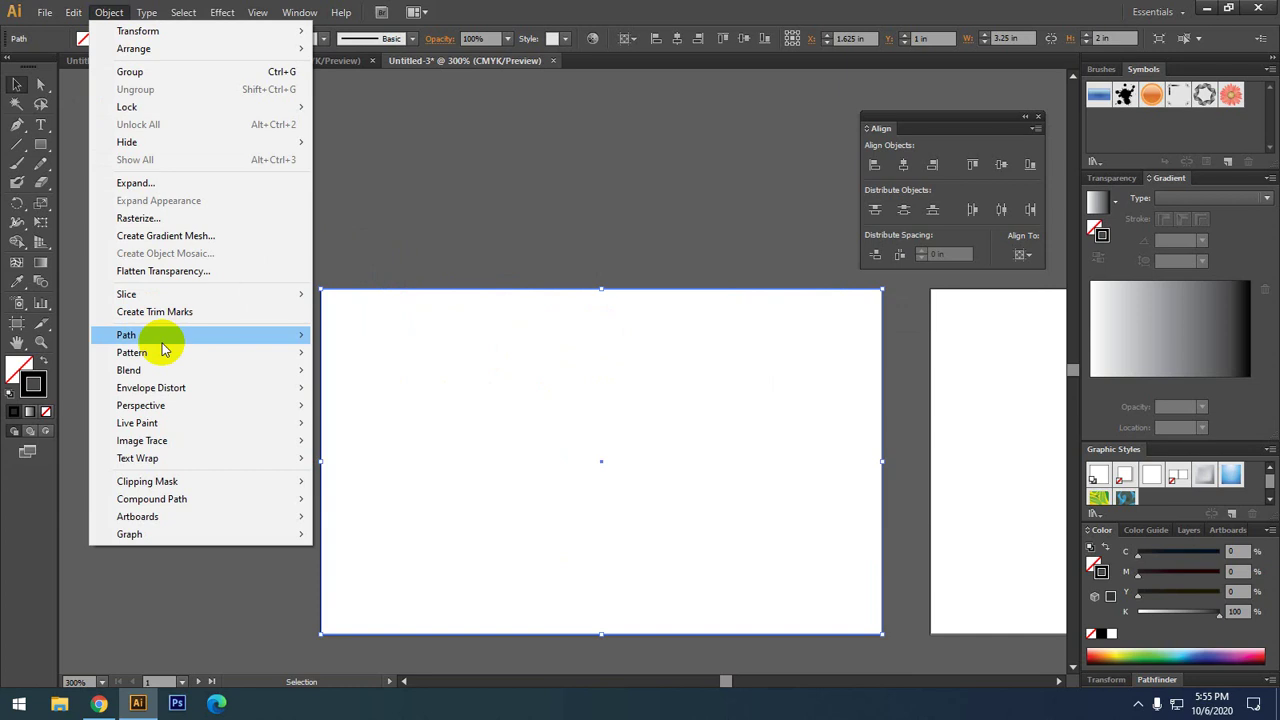
mouse_move(126, 335)
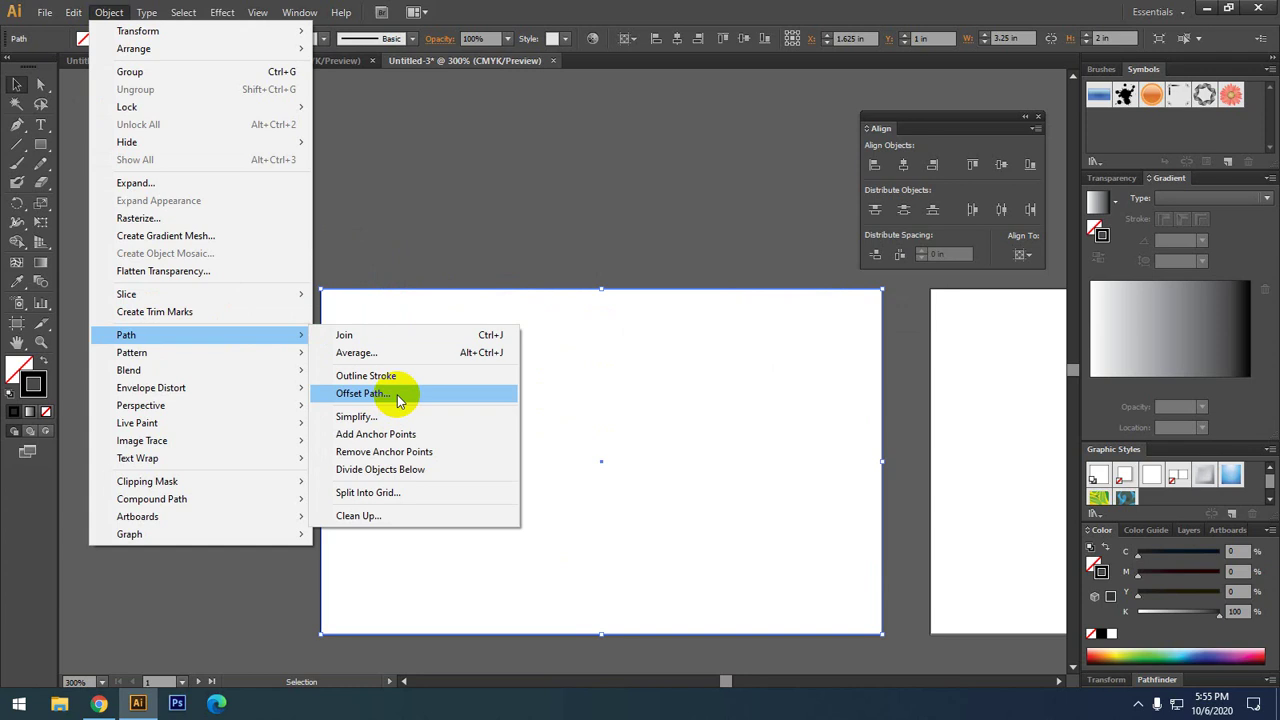
click(398, 399)
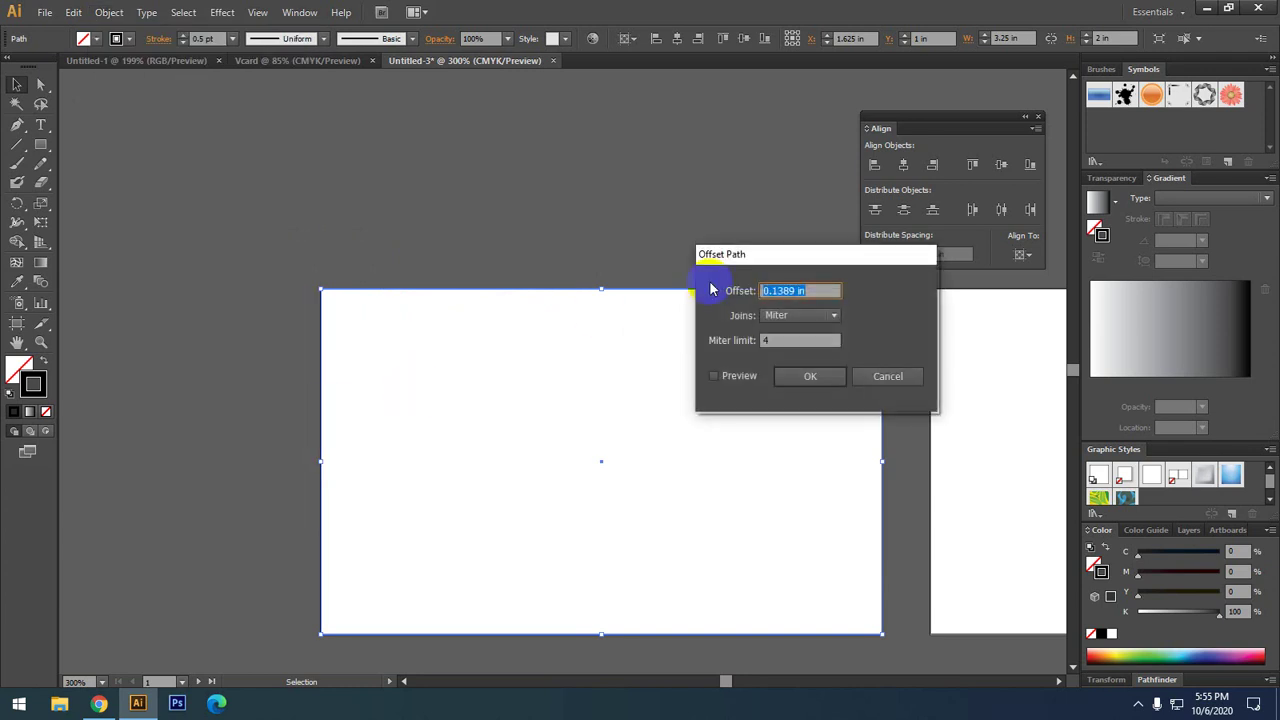
mouse_move(778, 243)
mouse_down()
mouse_move(665, 168)
mouse_move(718, 132)
mouse_up()
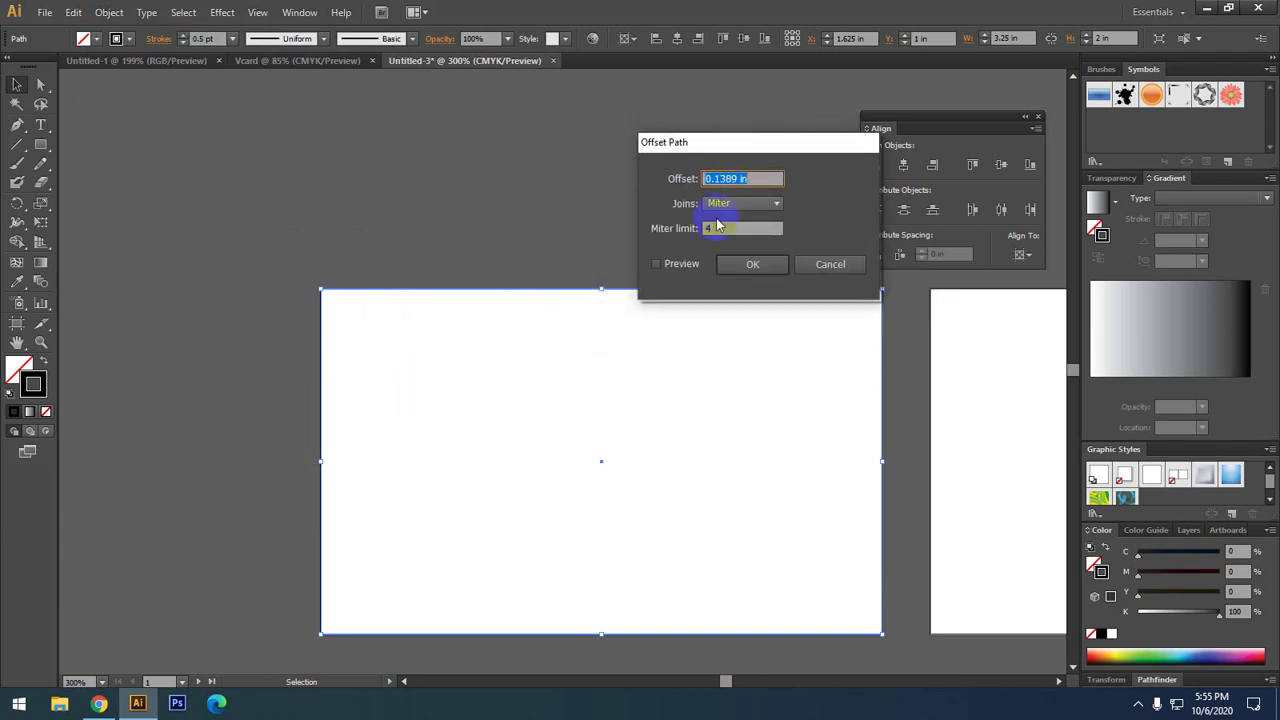
click(655, 264)
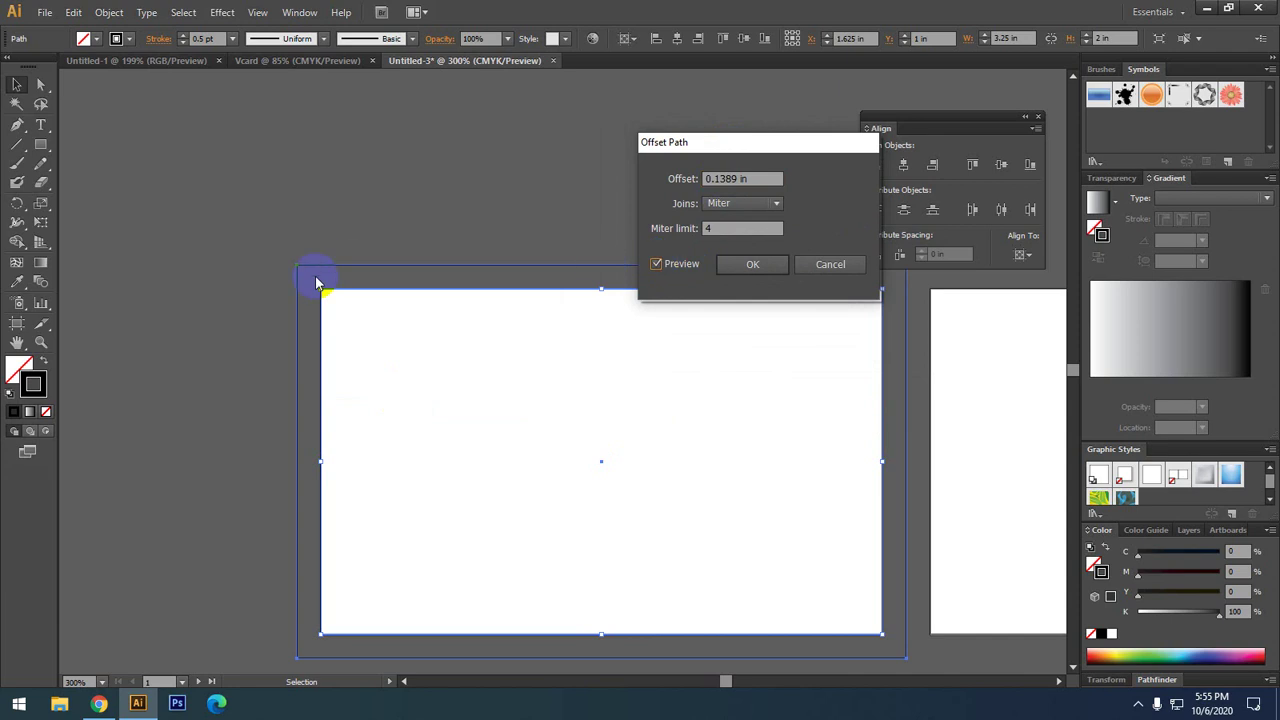
drag(712, 145, 726, 194)
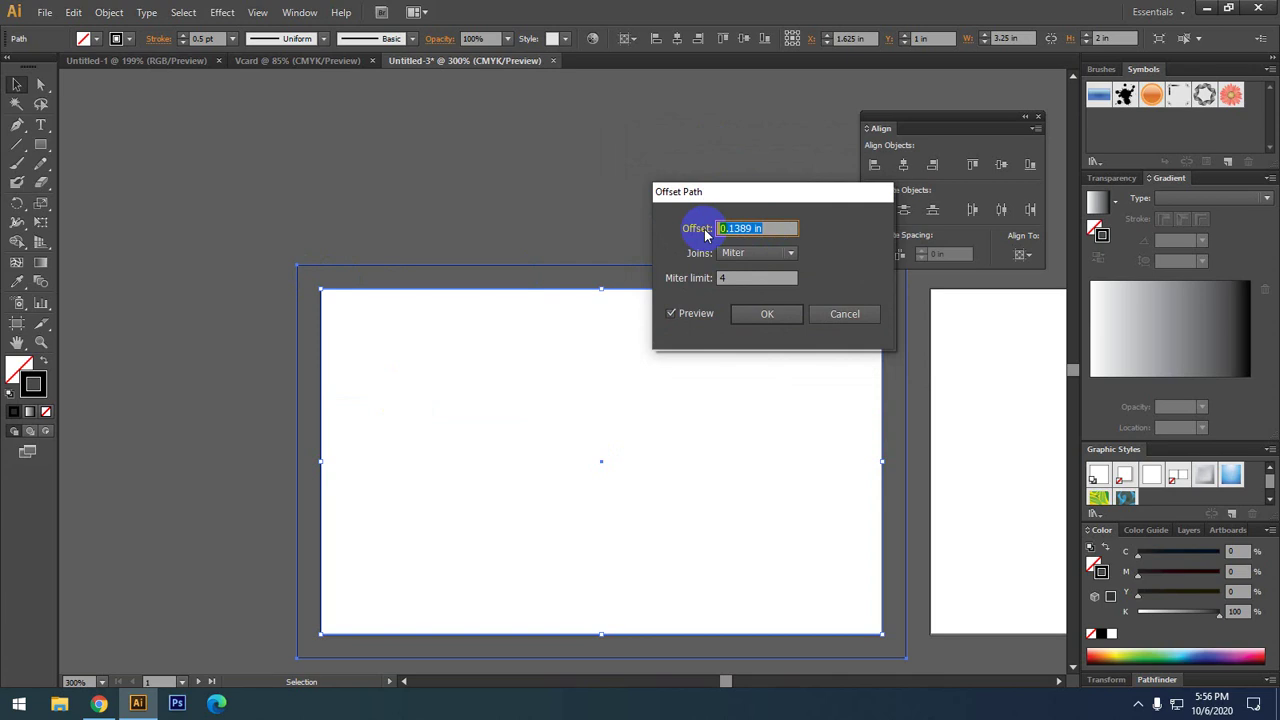
text(0.)
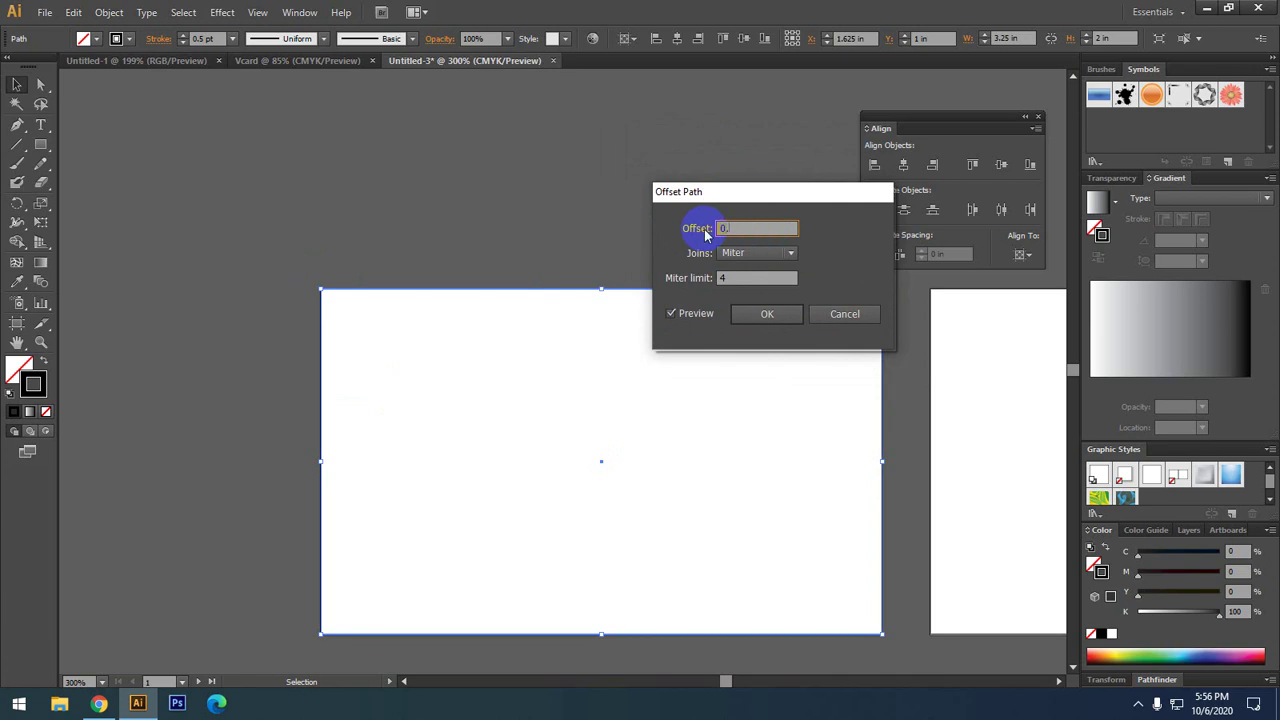
text(0)
text(6)
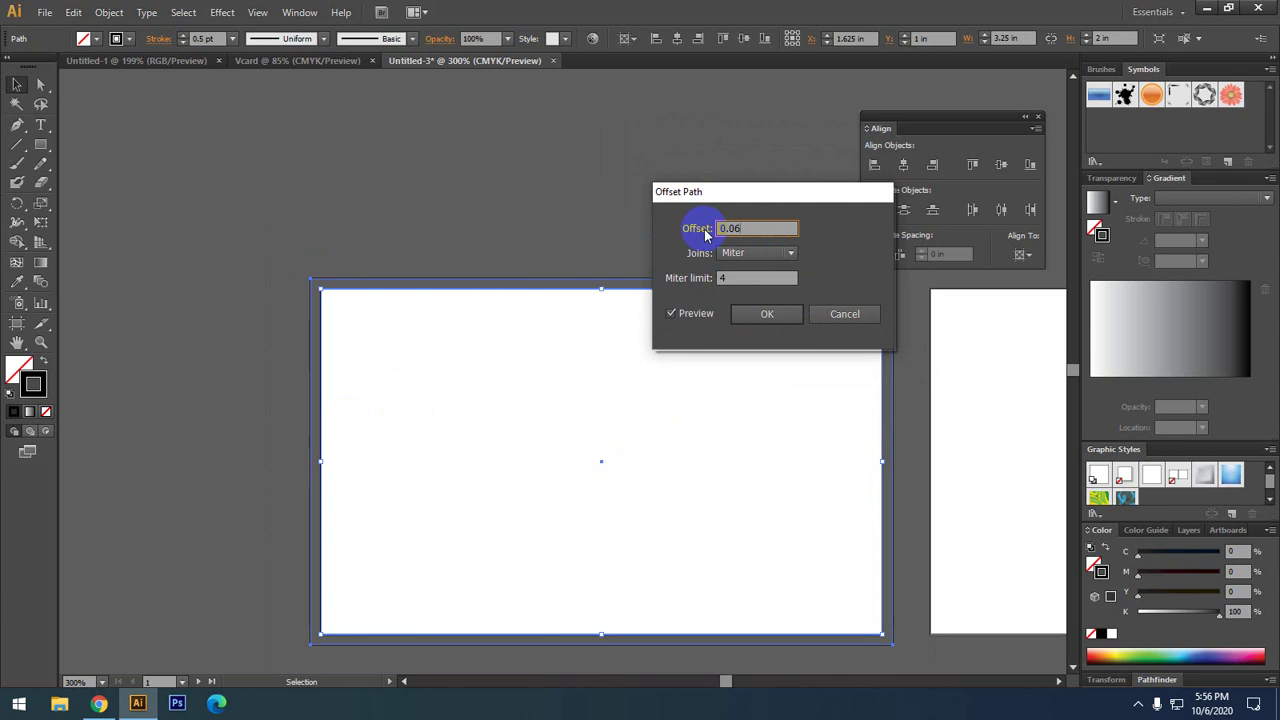
key(BackSpace)
text(2)
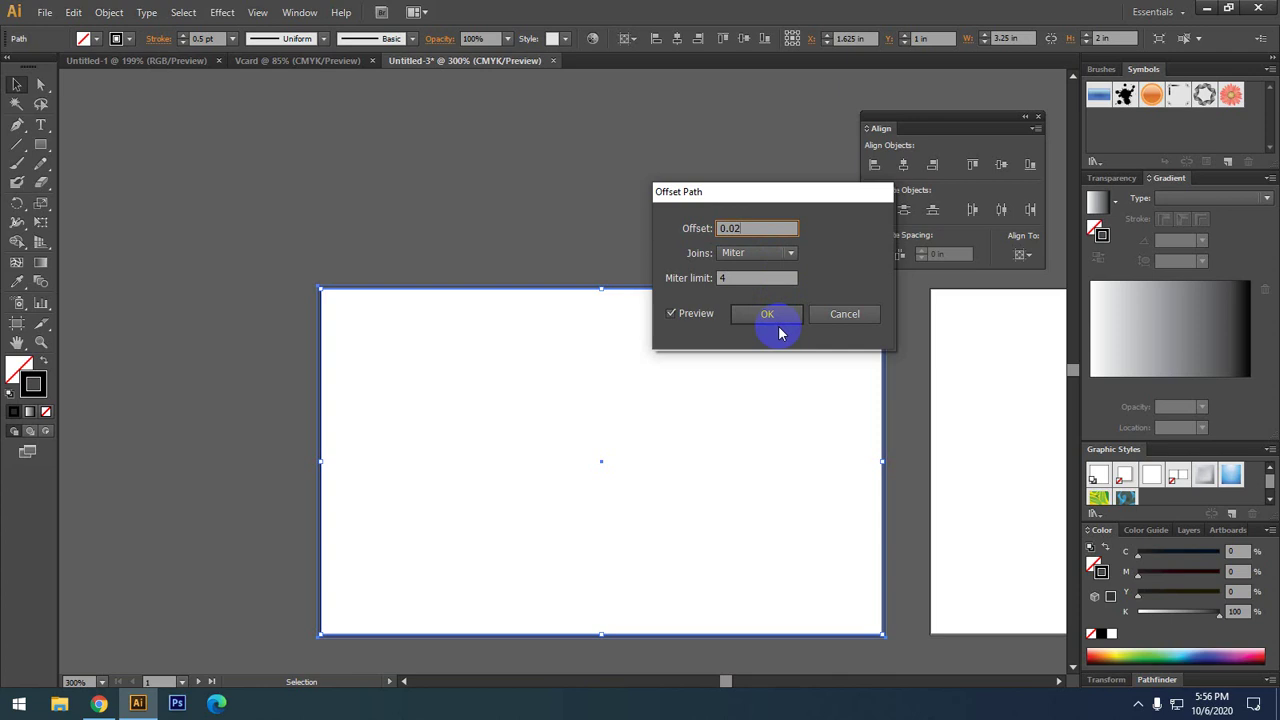
double_click(737, 229)
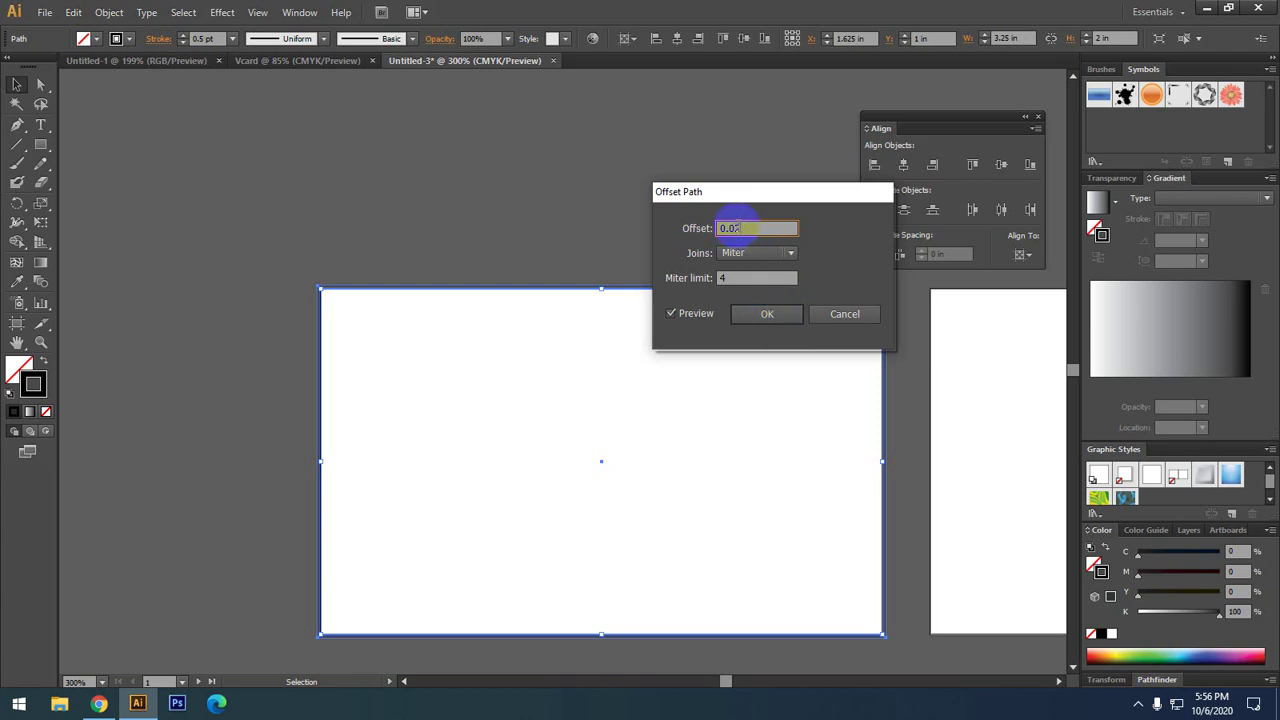
click(766, 314)
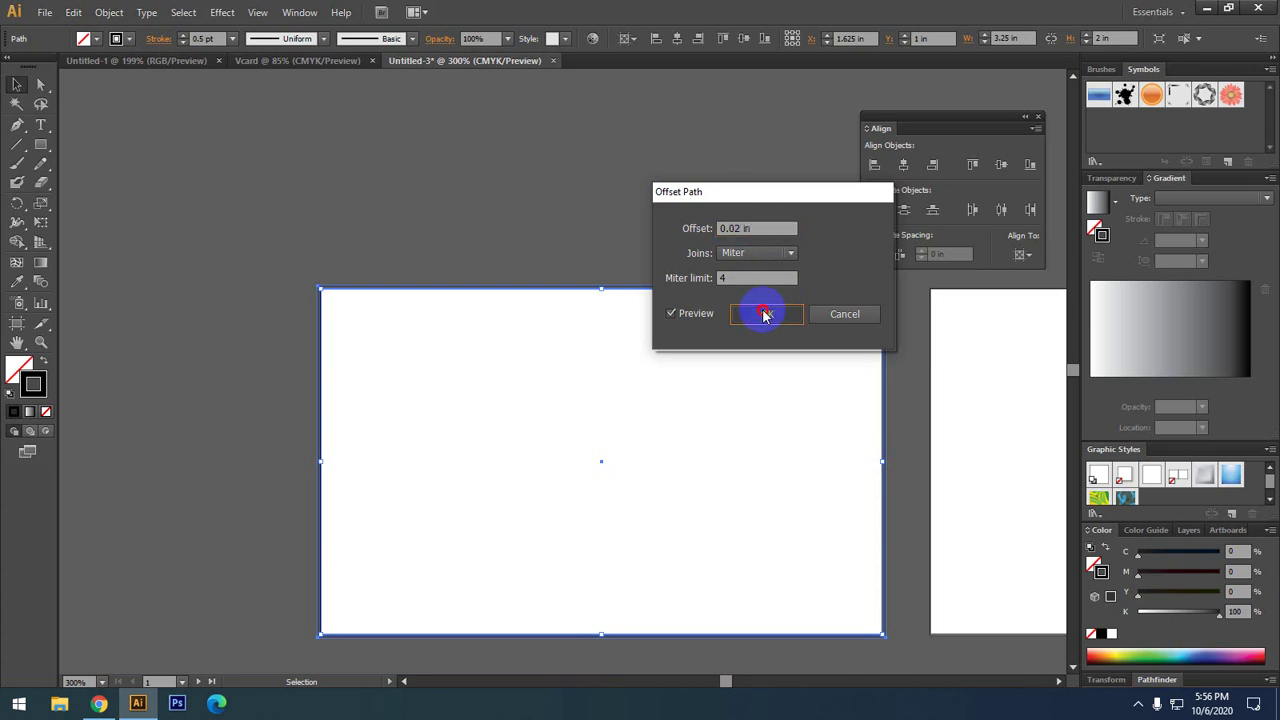
- Zoom into the corner and select the original inner rectangle, not its offset copy
scroll(286, 286, up, 2)
scroll(449, 323, up, 3)
scroll(491, 246, up, 3)
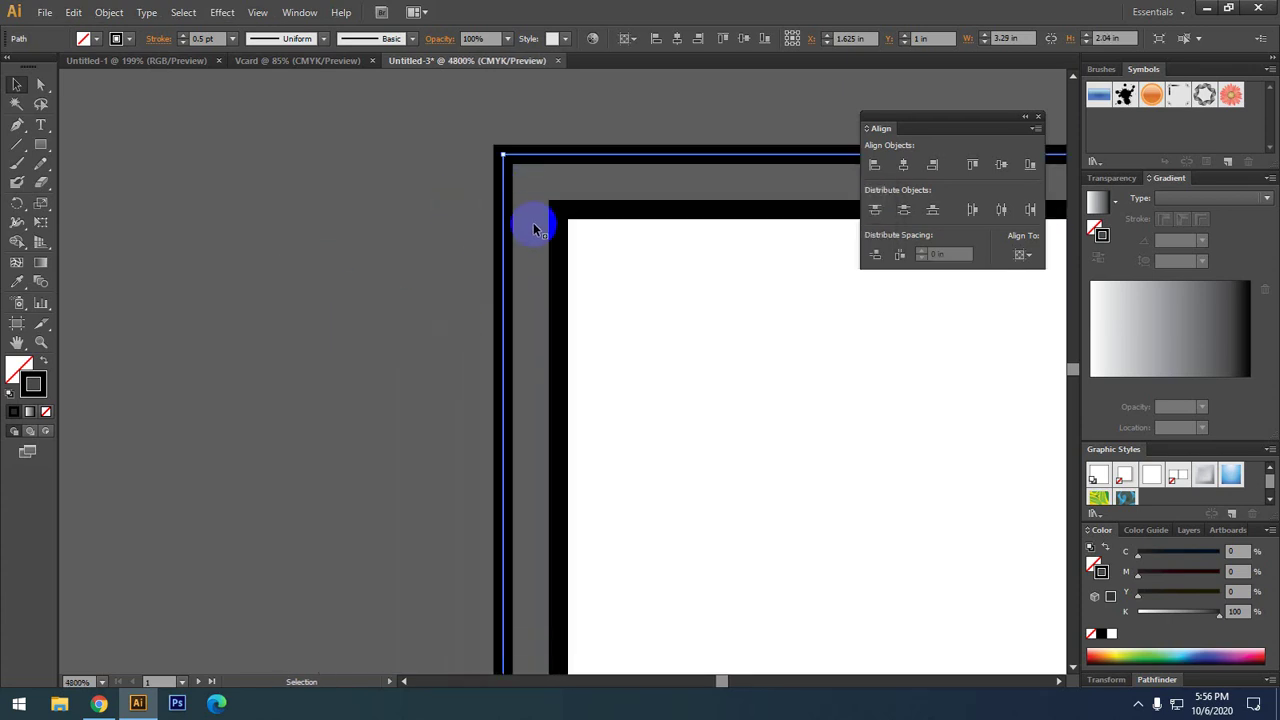
click(605, 213)
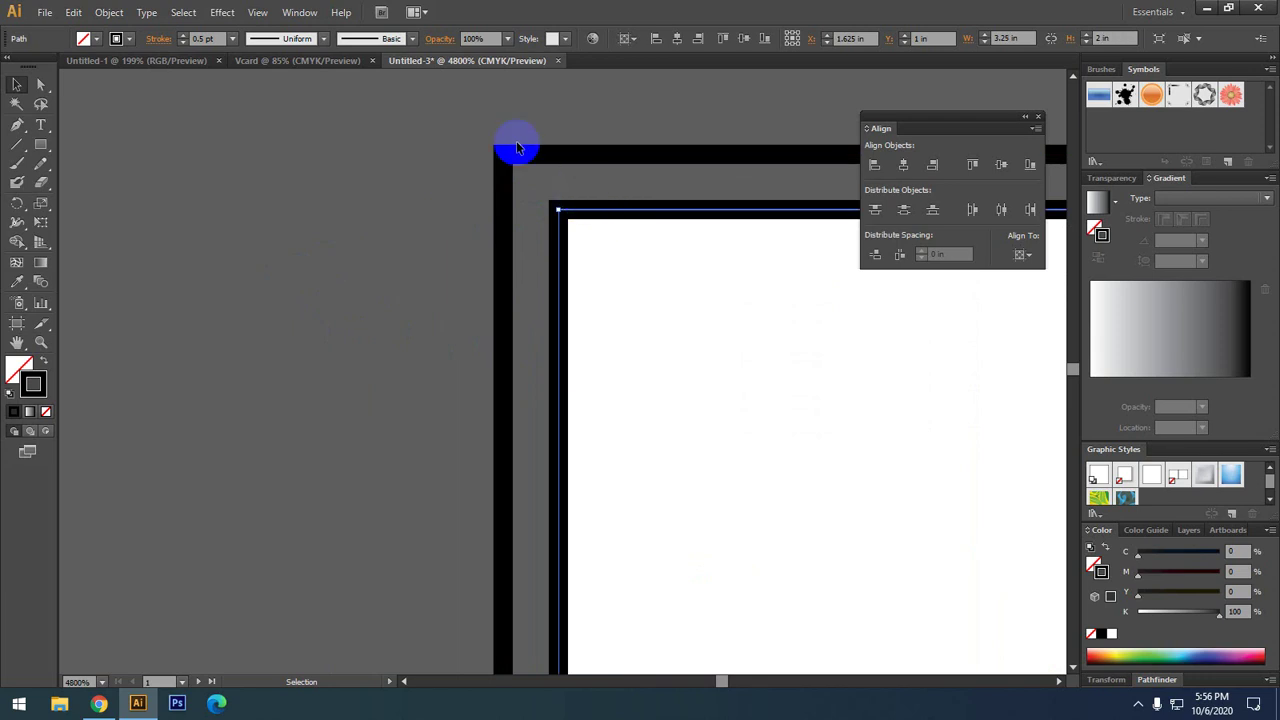
scroll(268, 252, down, 5)
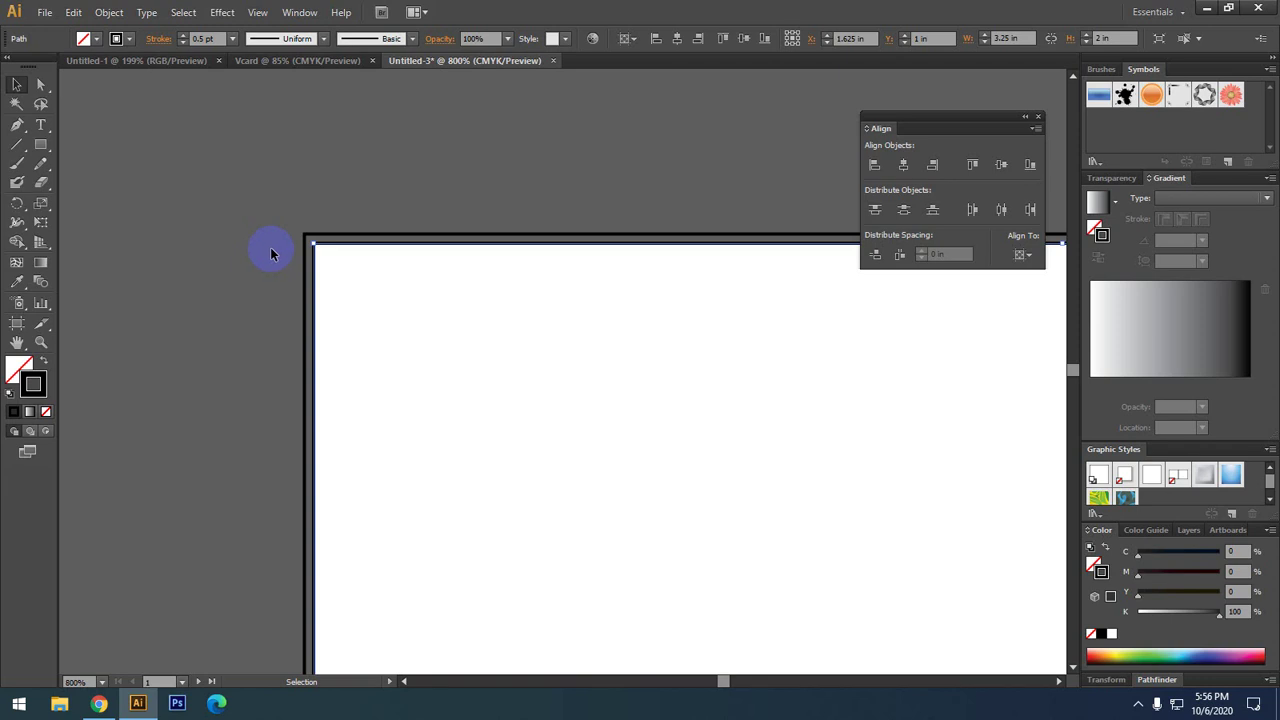
click(109, 12)
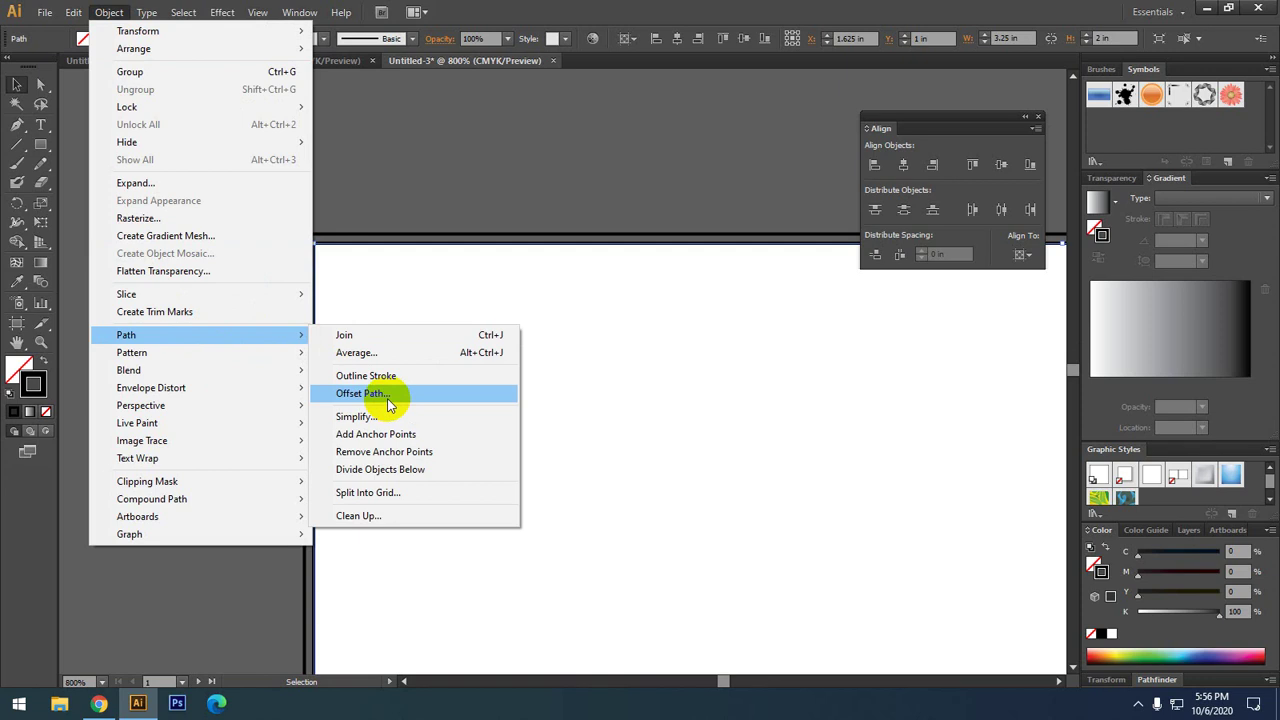
- Create a rectangle inset −0.4 in with Offset Path, previewing it first
click(387, 398)
click(671, 314)
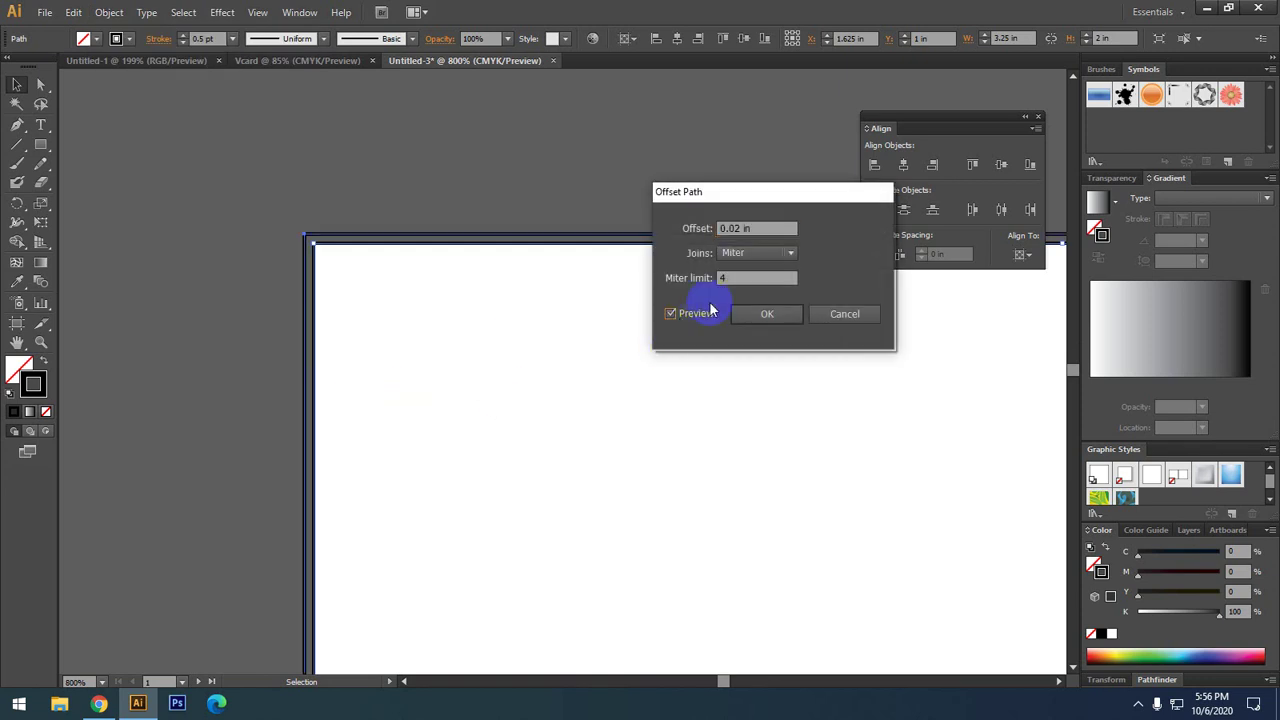
drag(712, 228, 790, 232)
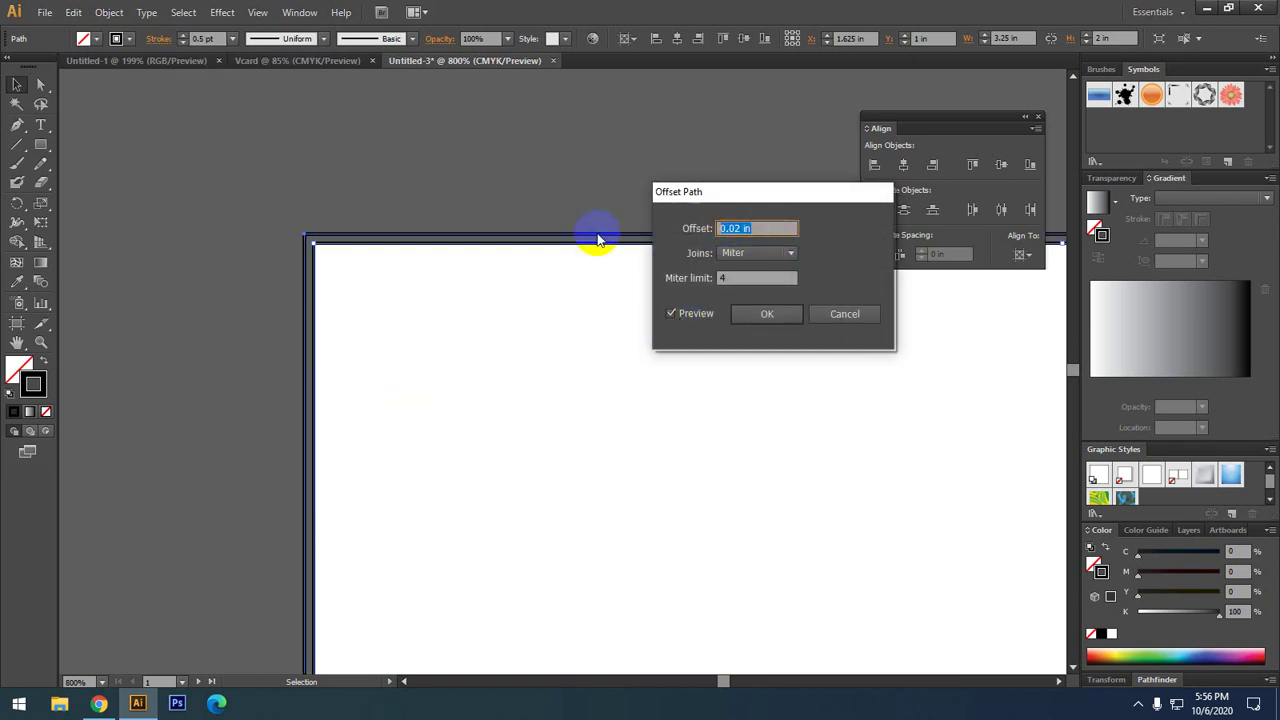
text(-)
text(0.)
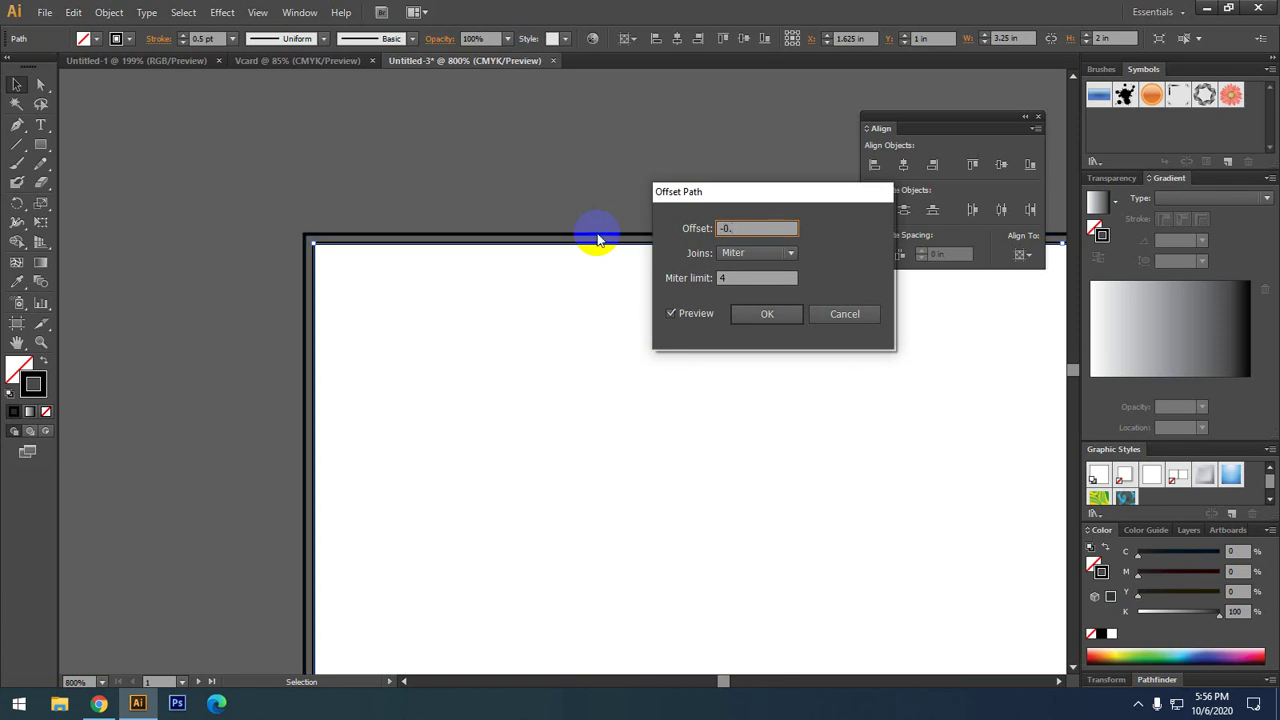
text(4)
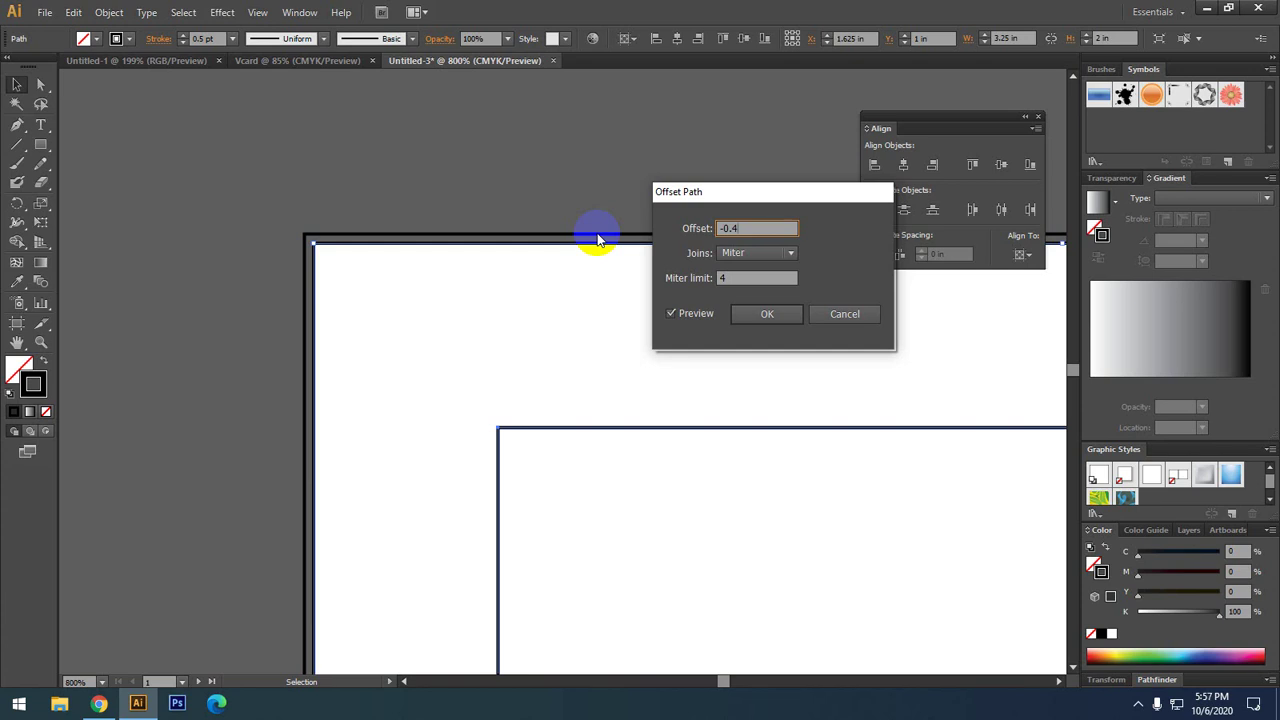
key(Return)
- Deselect the new inset and reselect the card-size border rectangle
scroll(594, 263, down, 5)
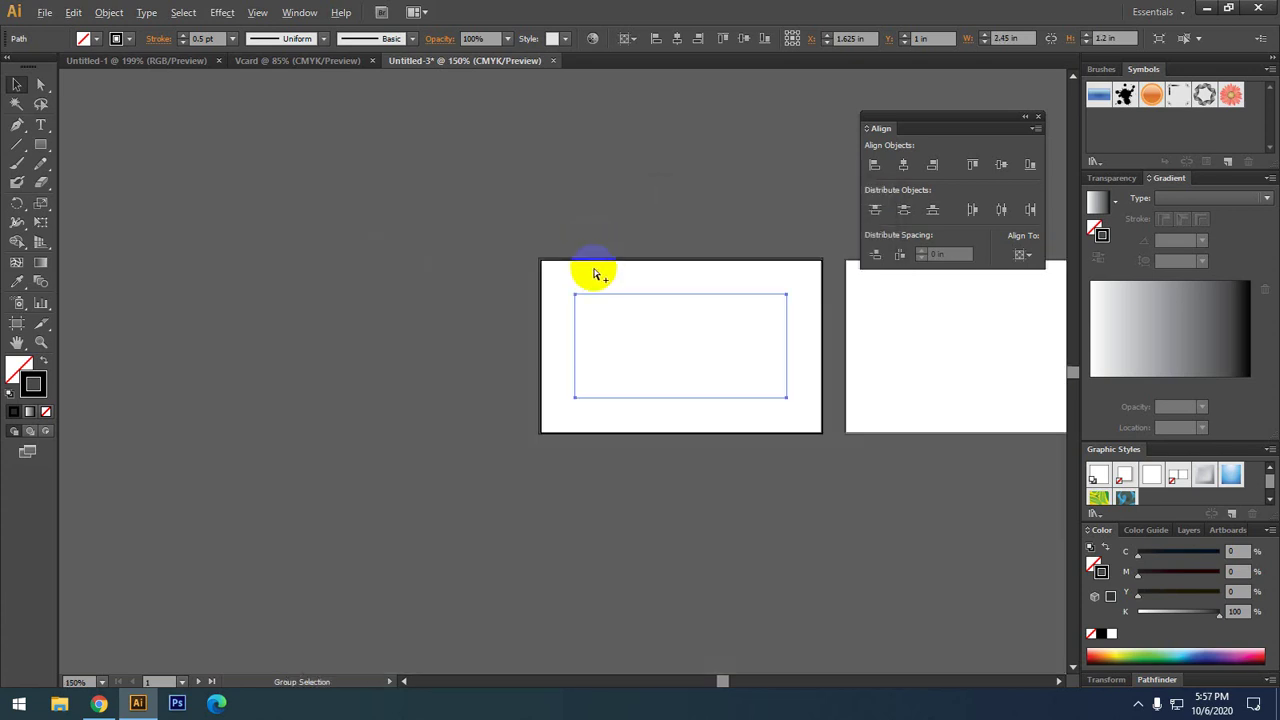
click(680, 186)
scroll(636, 292, up, 1)
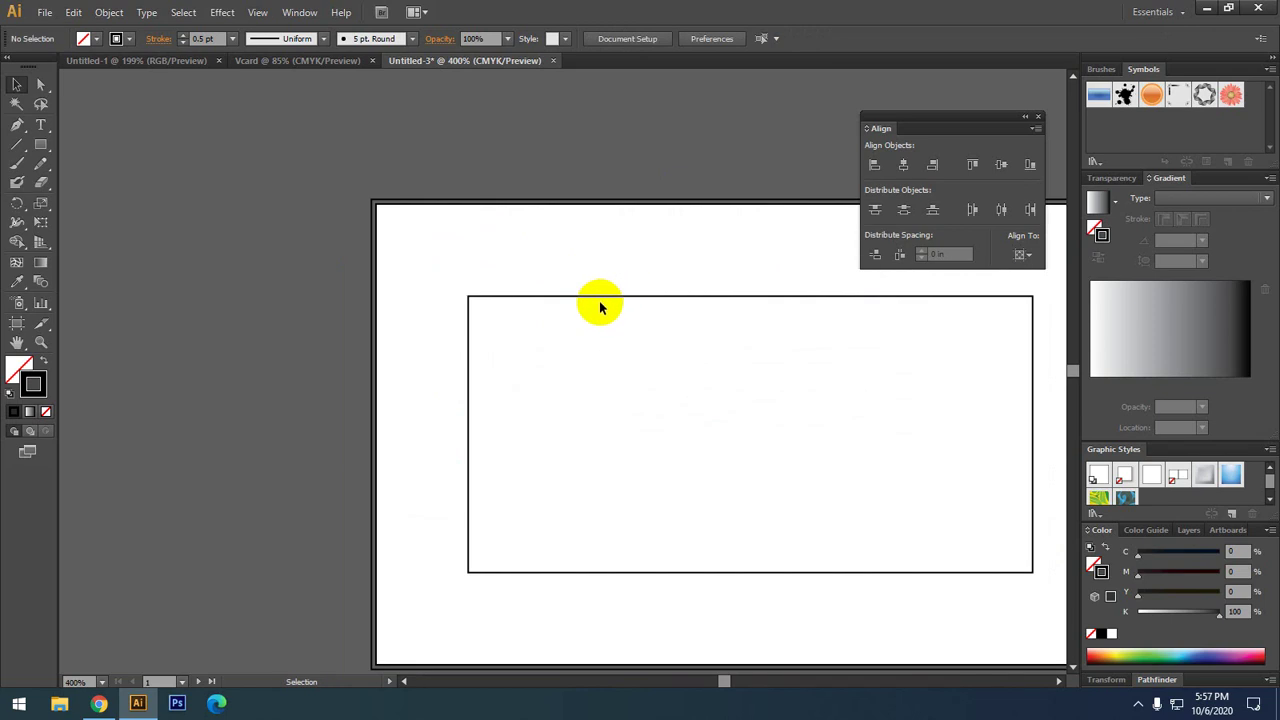
scroll(597, 303, up, 2)
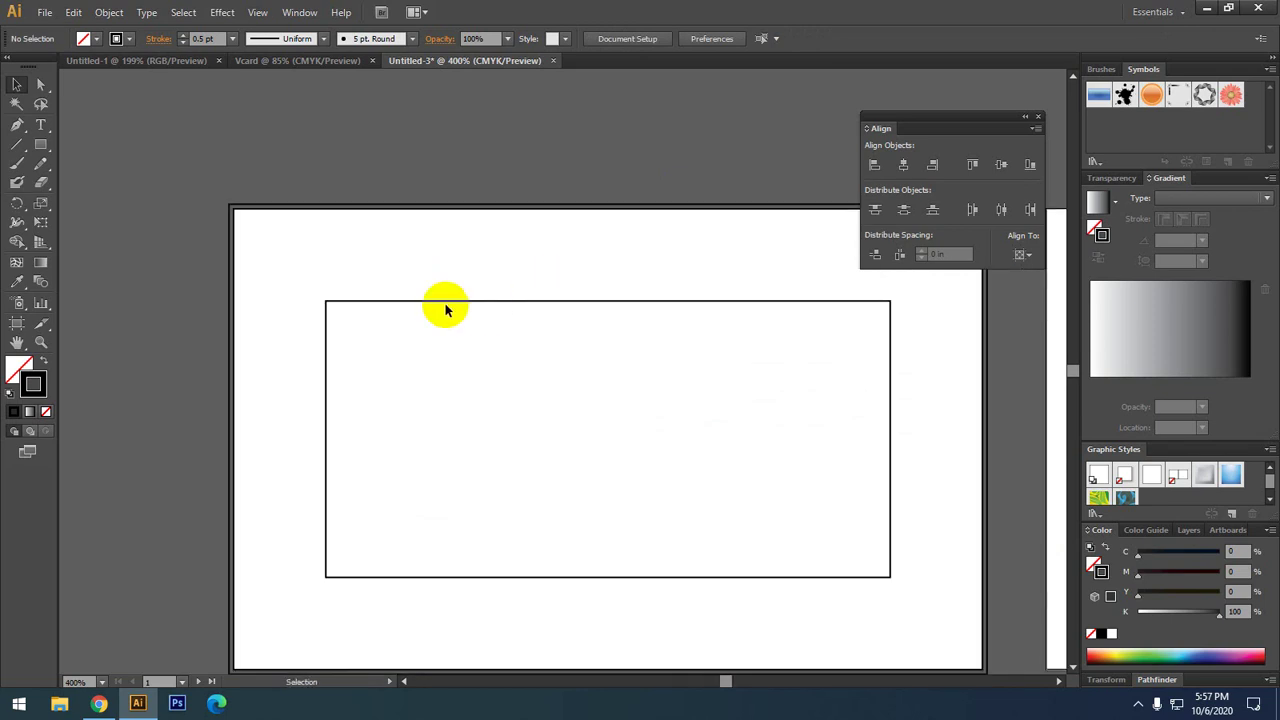
click(382, 210)
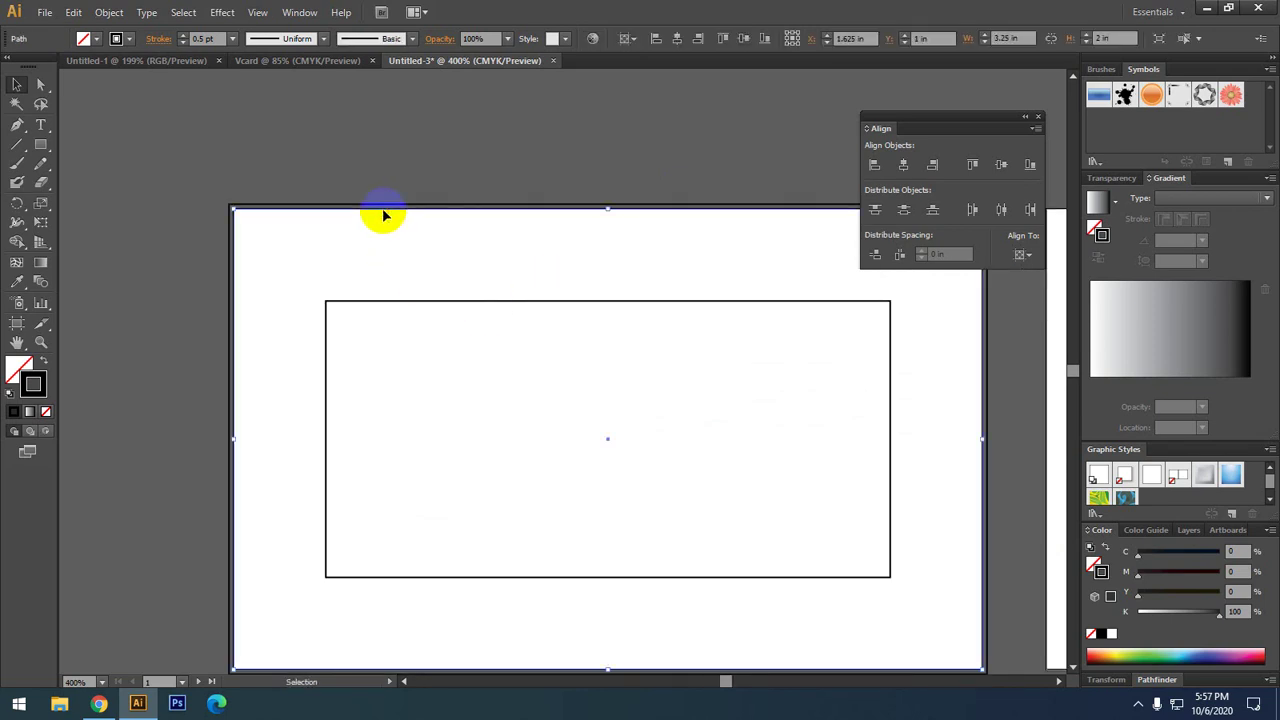
click(107, 12)
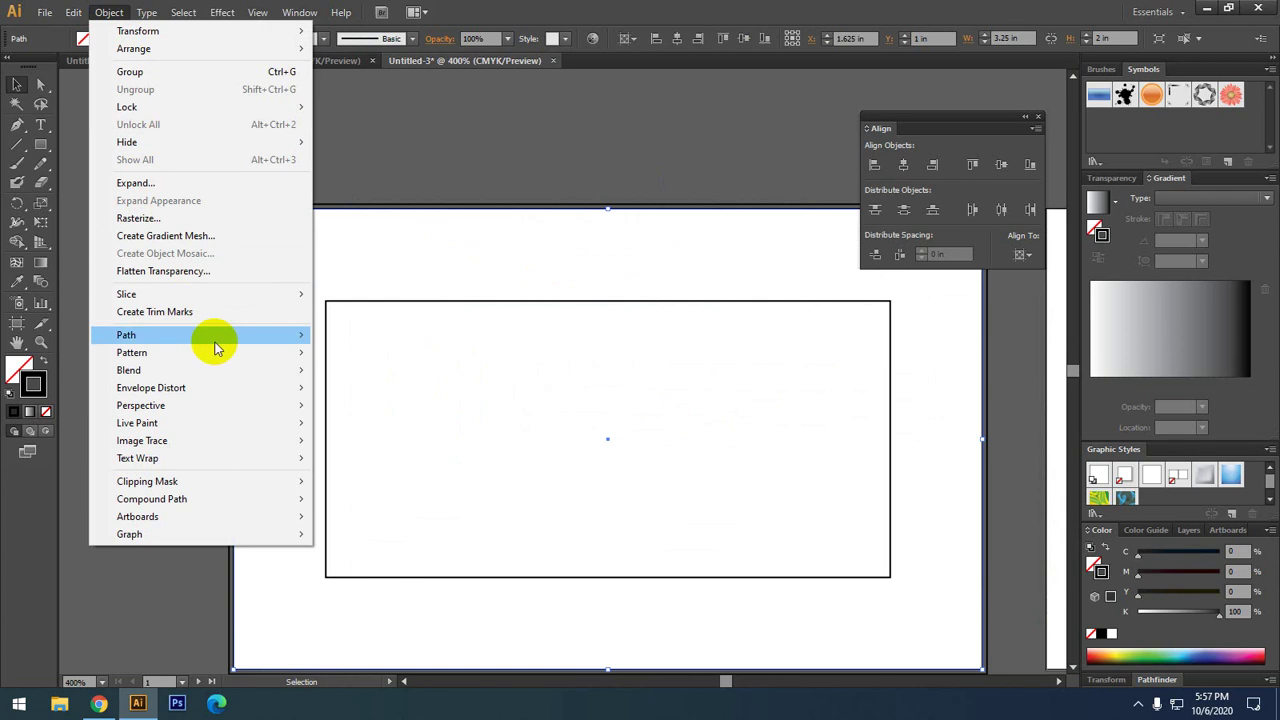
mouse_move(126, 335)
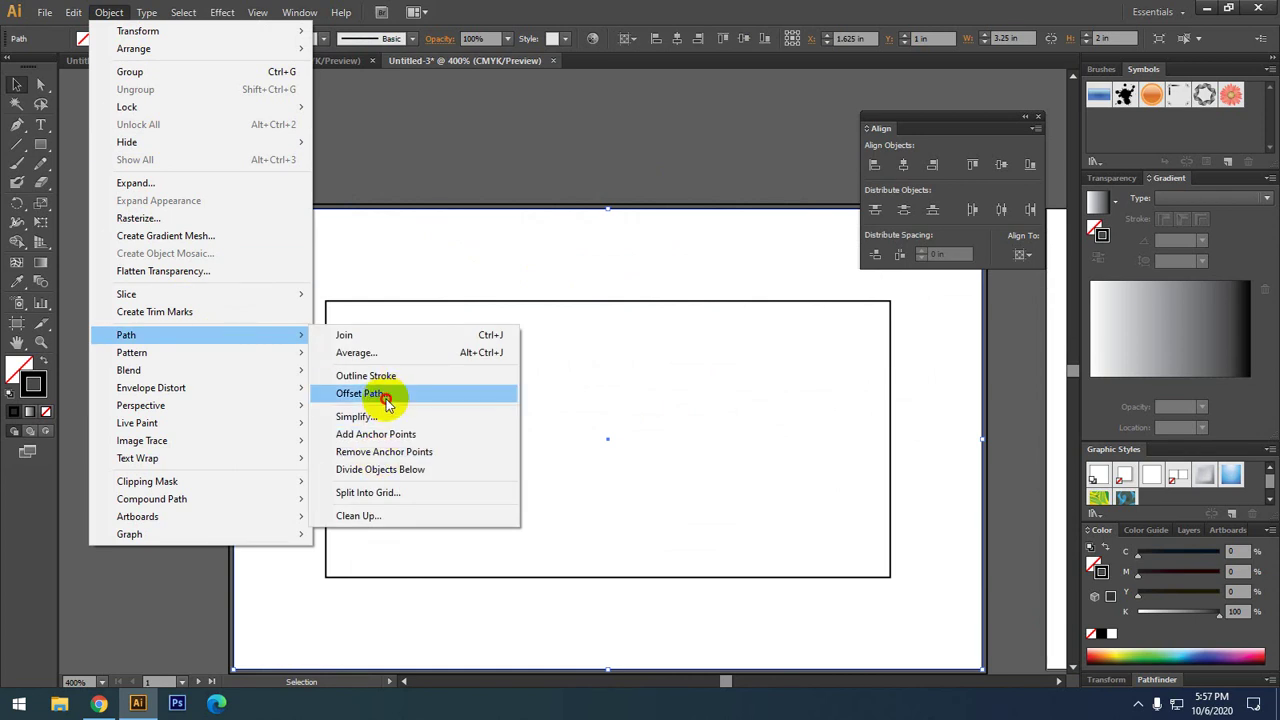
- Preview trial offsets, then create a rectangle inset −0.2 in inside the border
click(385, 400)
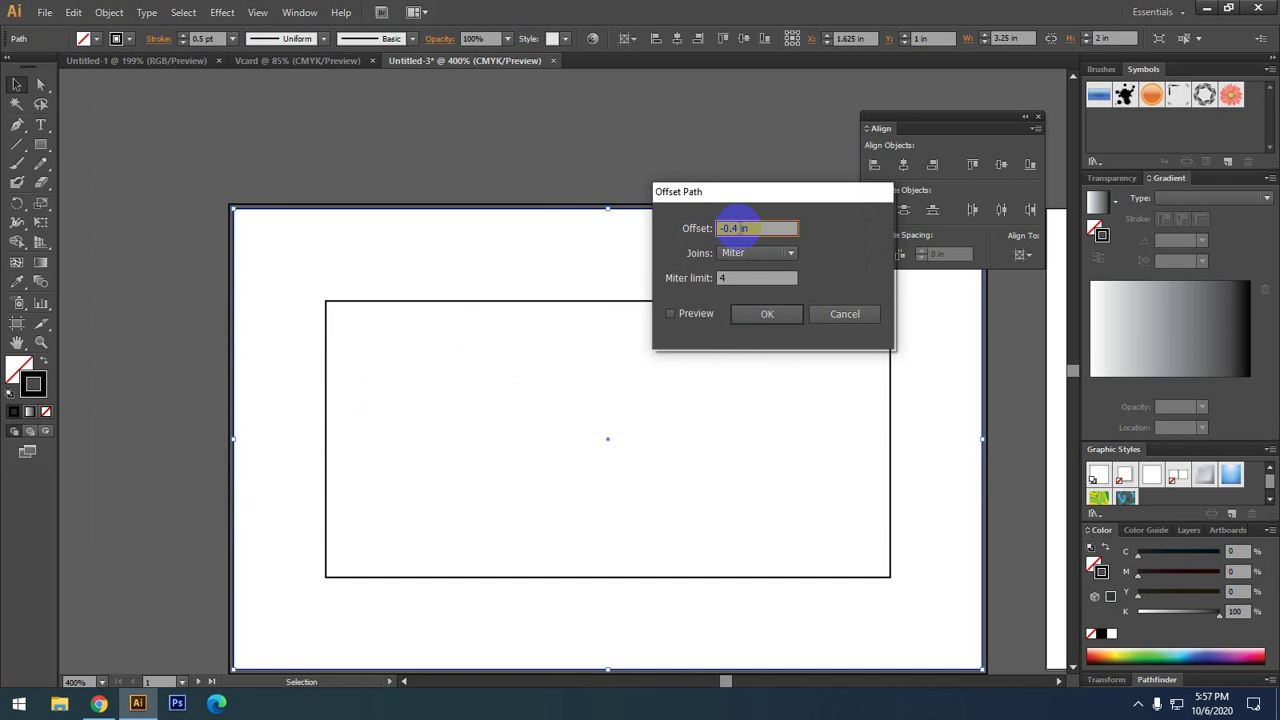
text(0)
click(670, 313)
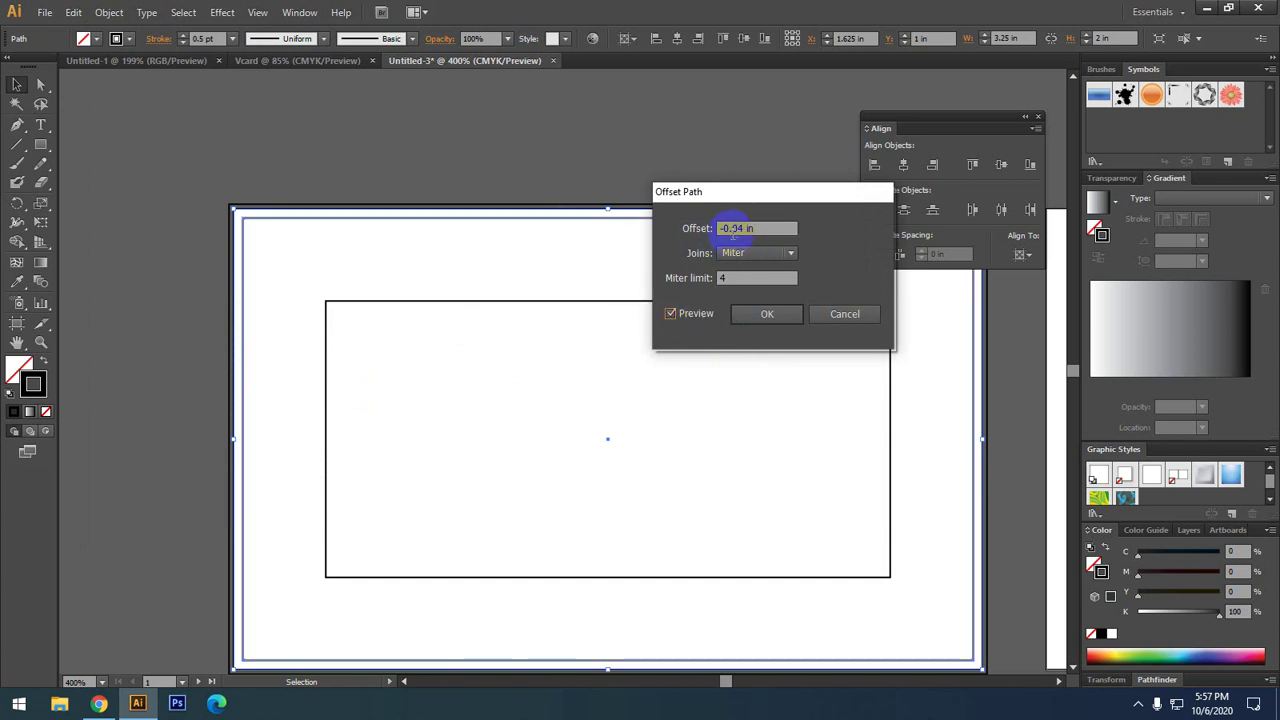
click(742, 229)
text(6)
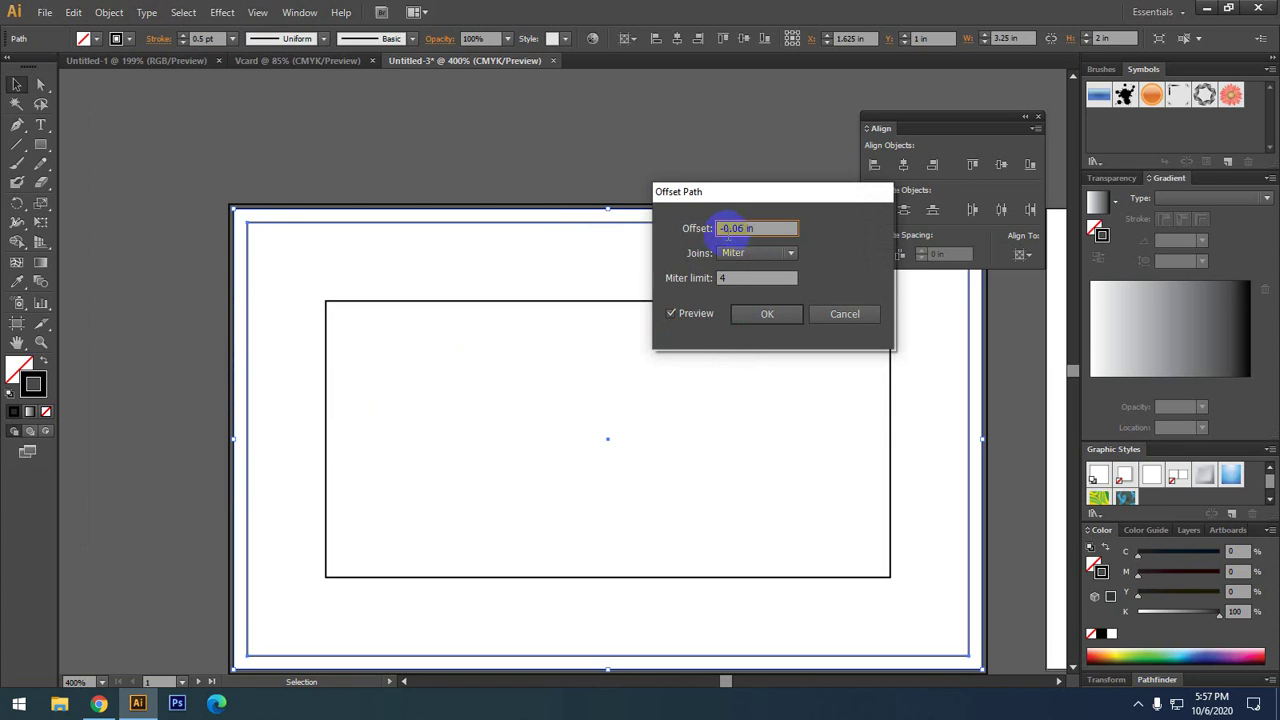
click(736, 228)
double_click(736, 228)
text(-0.)
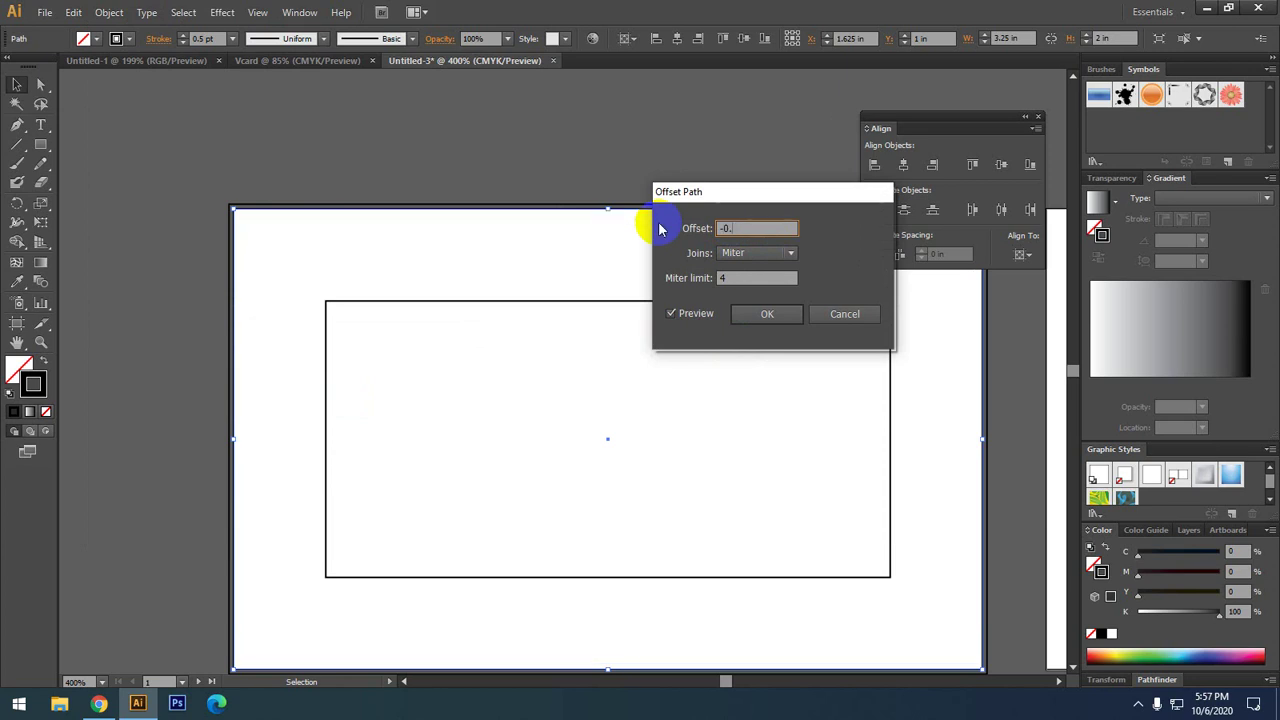
text(2)
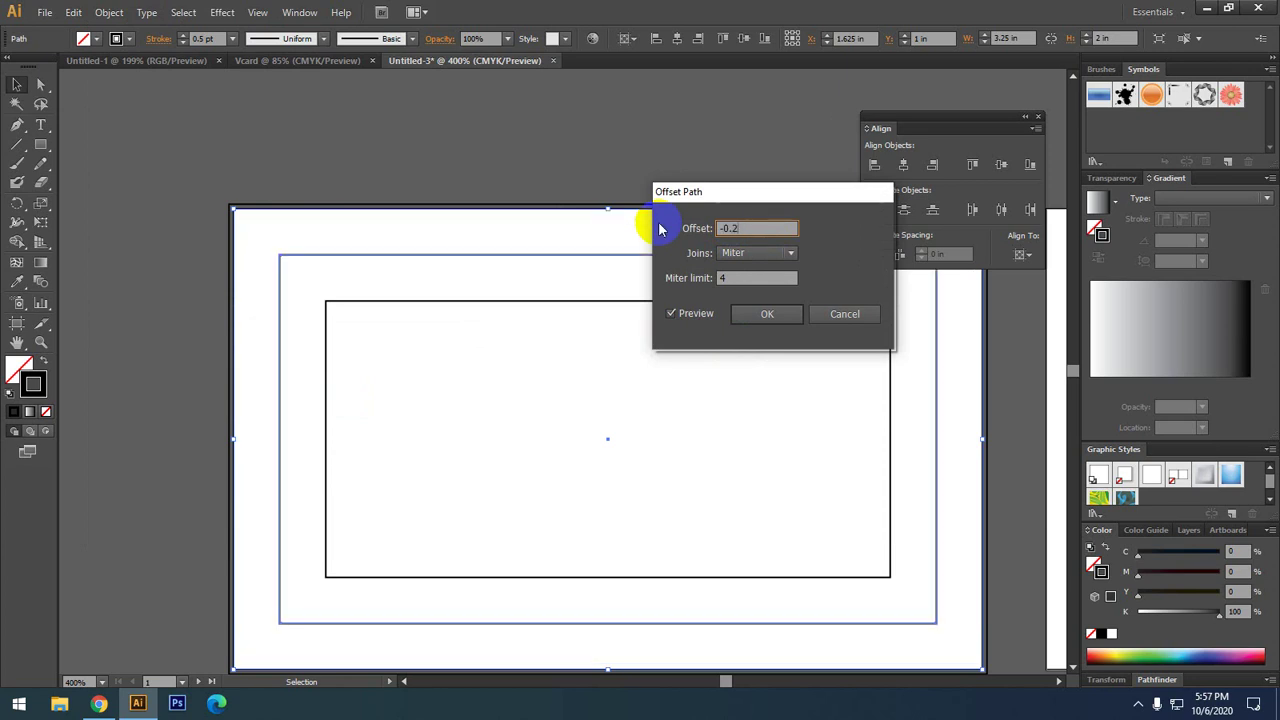
key(Return)
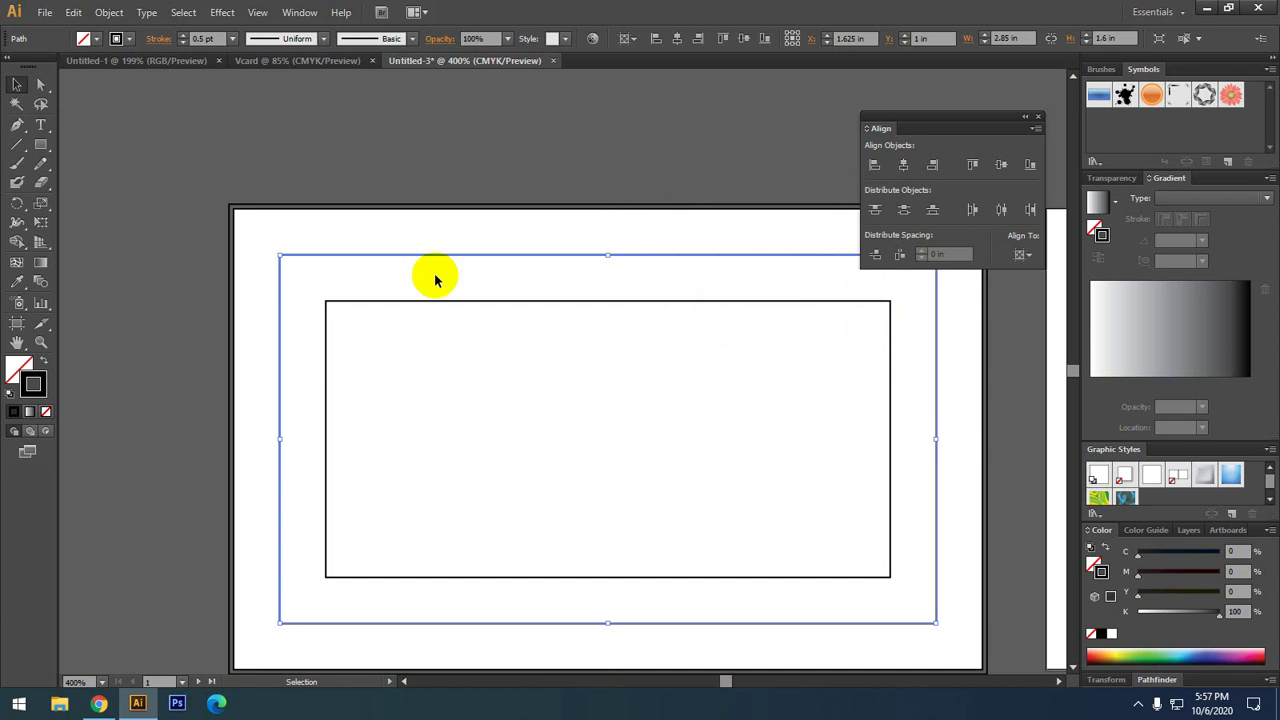
click(189, 143)
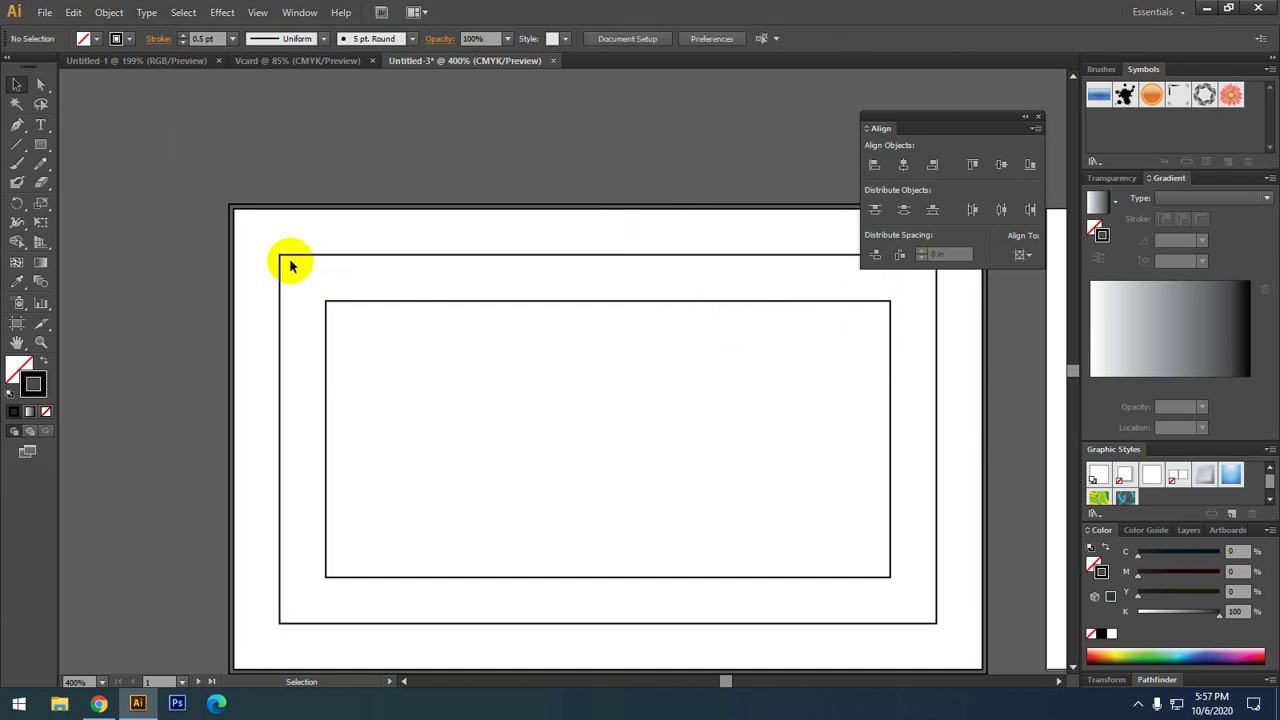
click(204, 263)
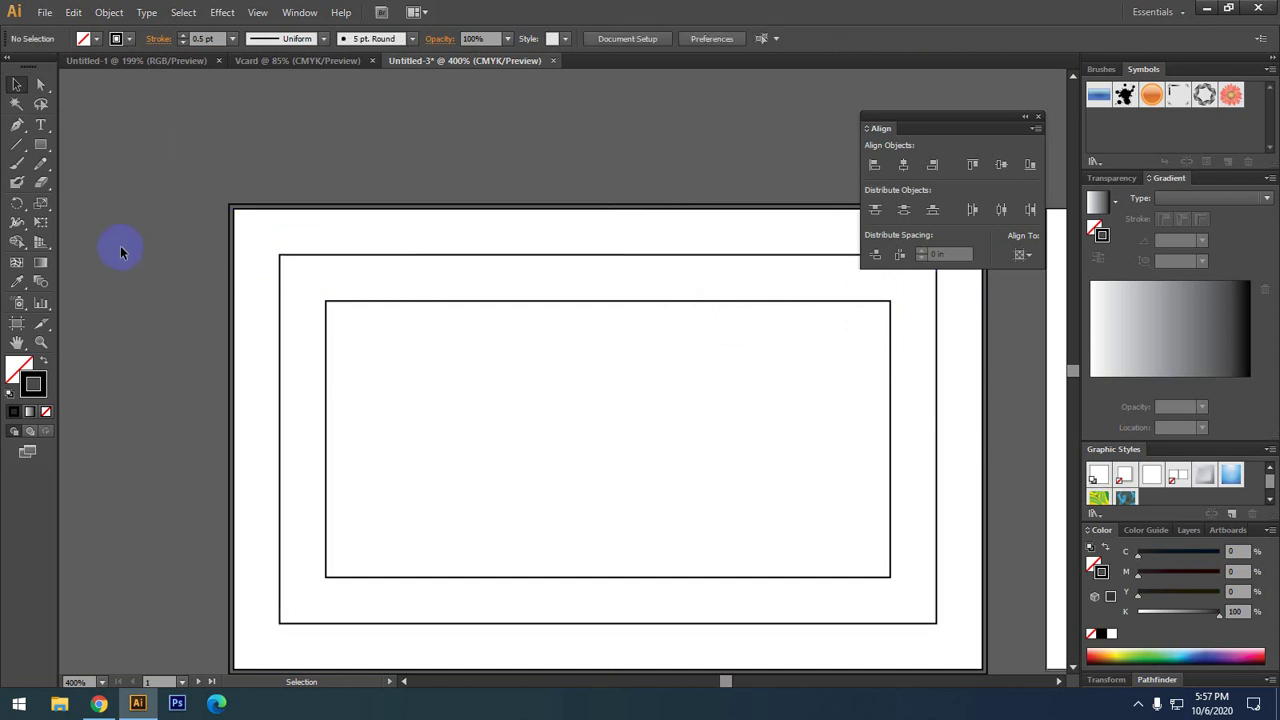
click(99, 703)
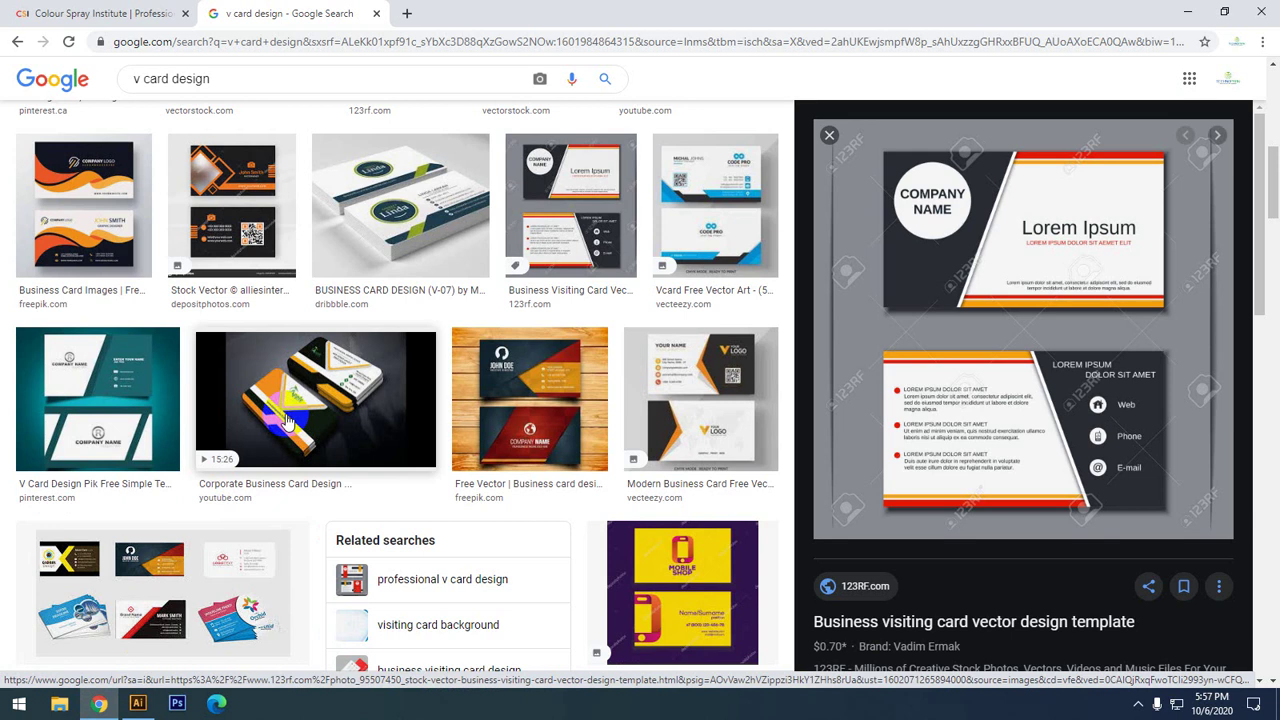
scroll(623, 394, down, 3)
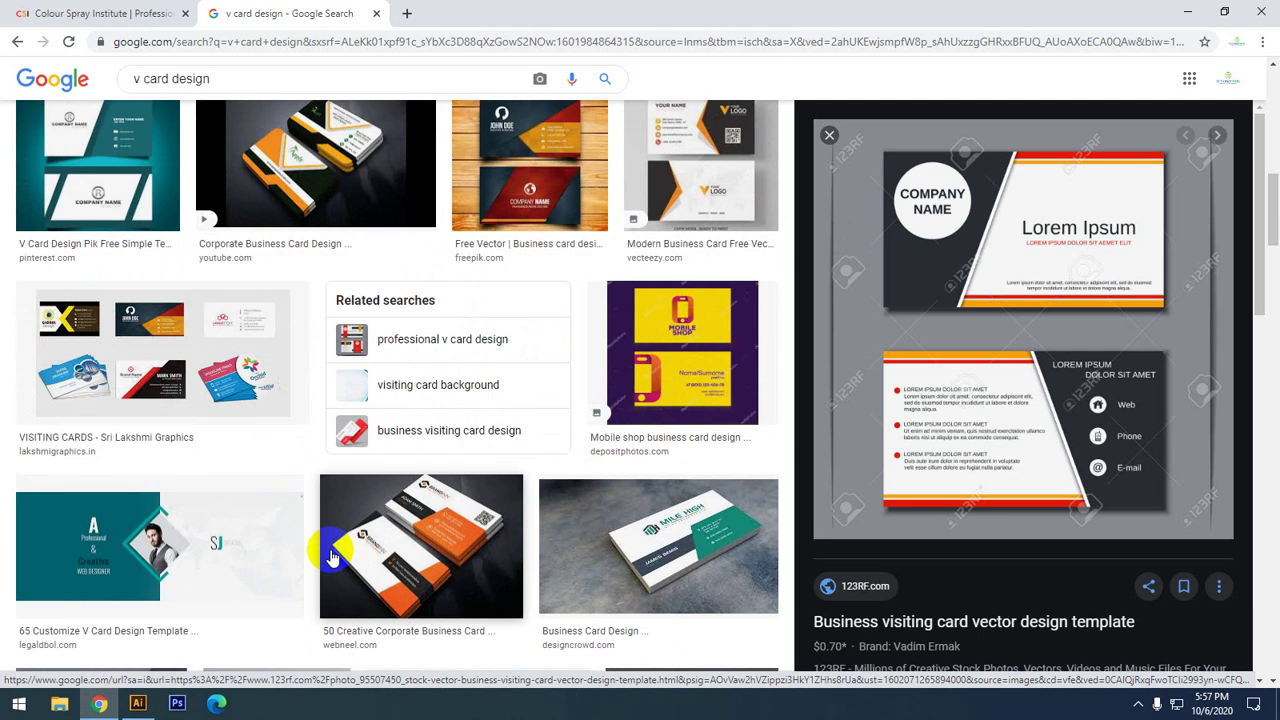
click(1188, 12)
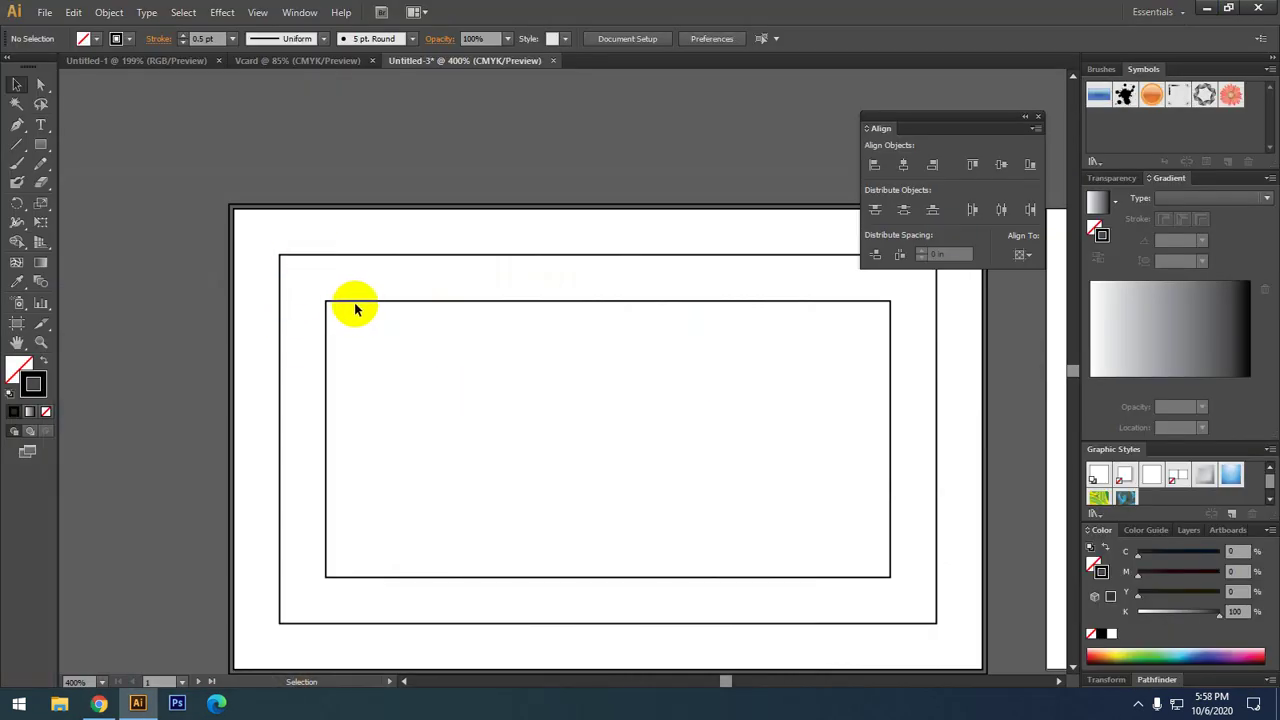
click(99, 703)
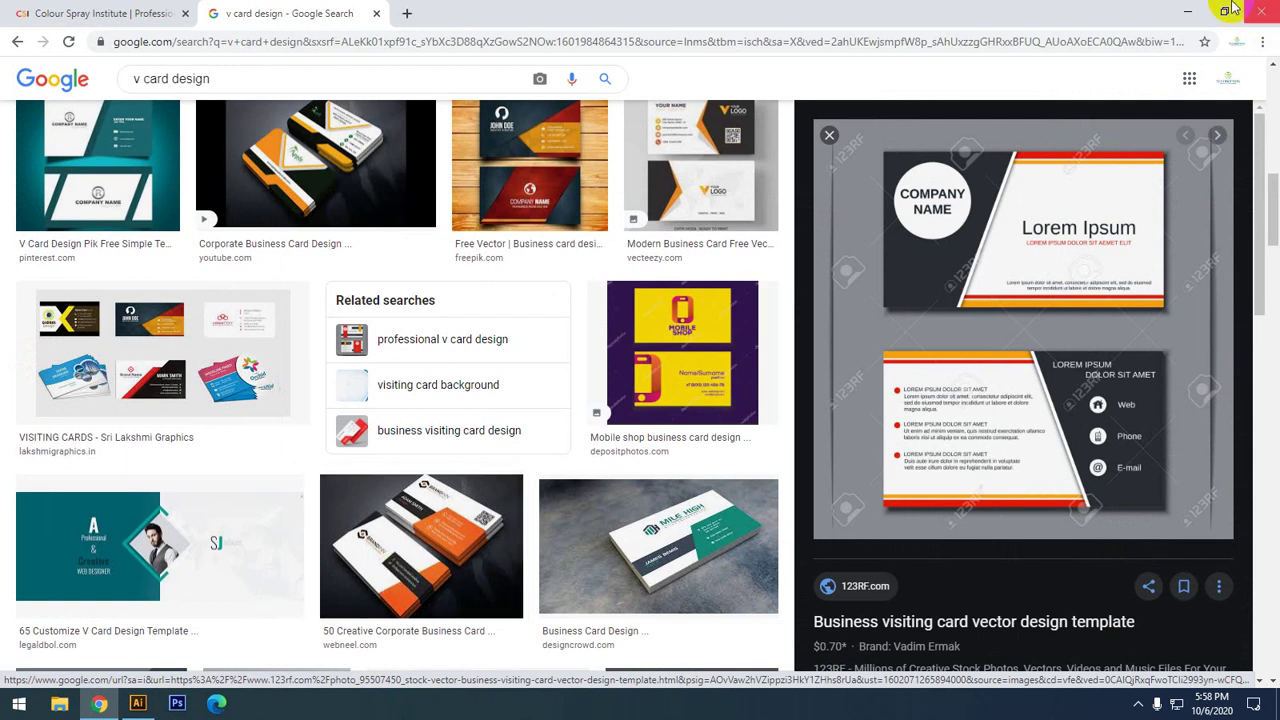
click(1187, 12)
alt+scroll(228, 310, up, 2)
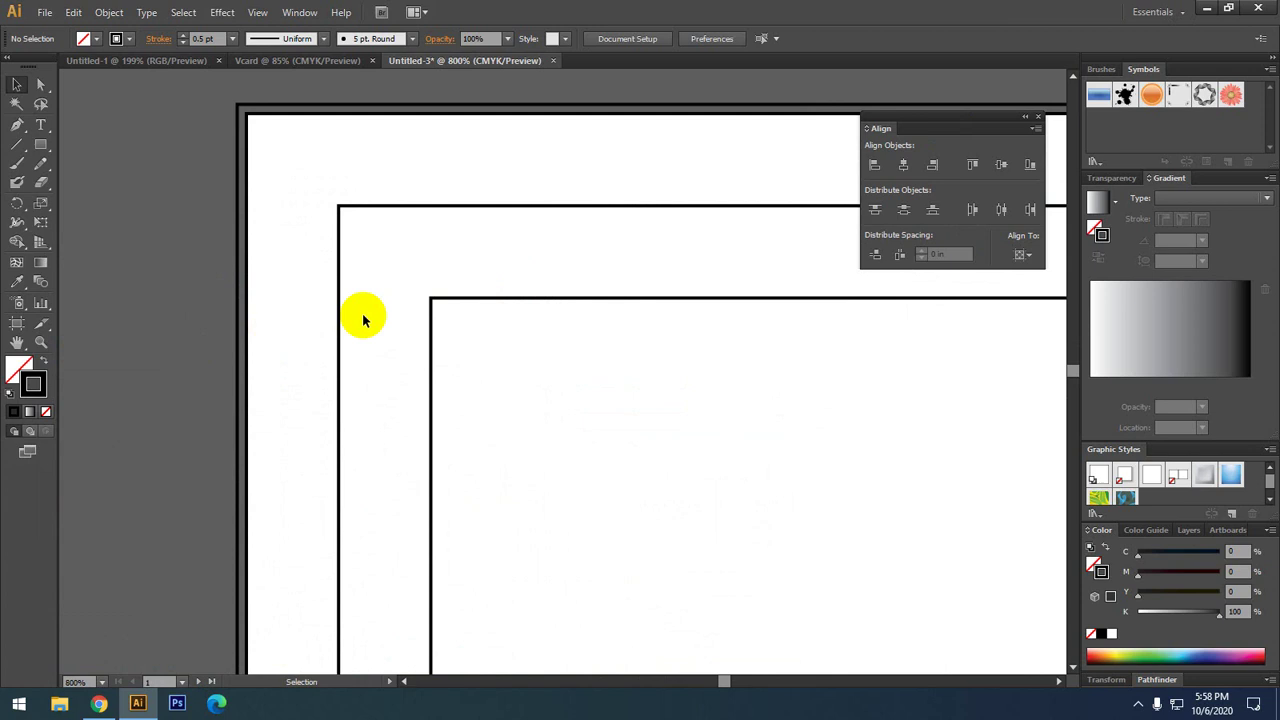
- Delete the innermost 0.4 in inset rectangle
click(432, 298)
key(Delete)
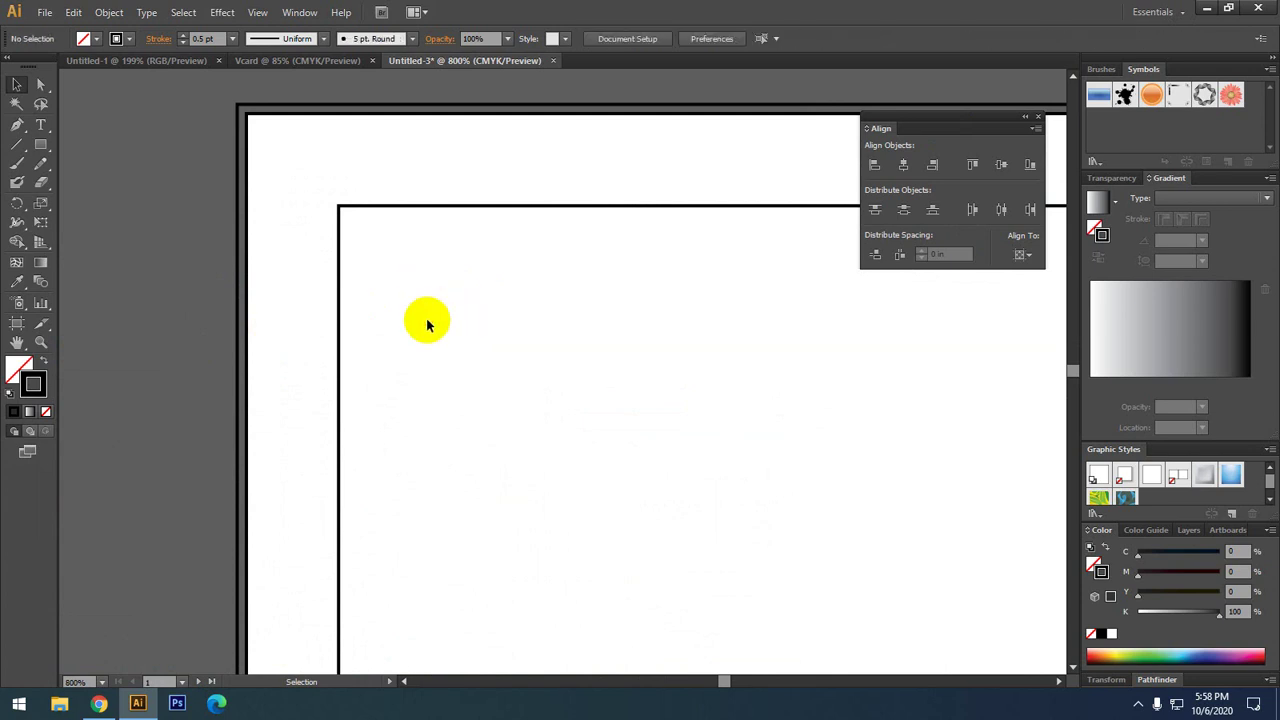
alt+scroll(214, 108, up, 2)
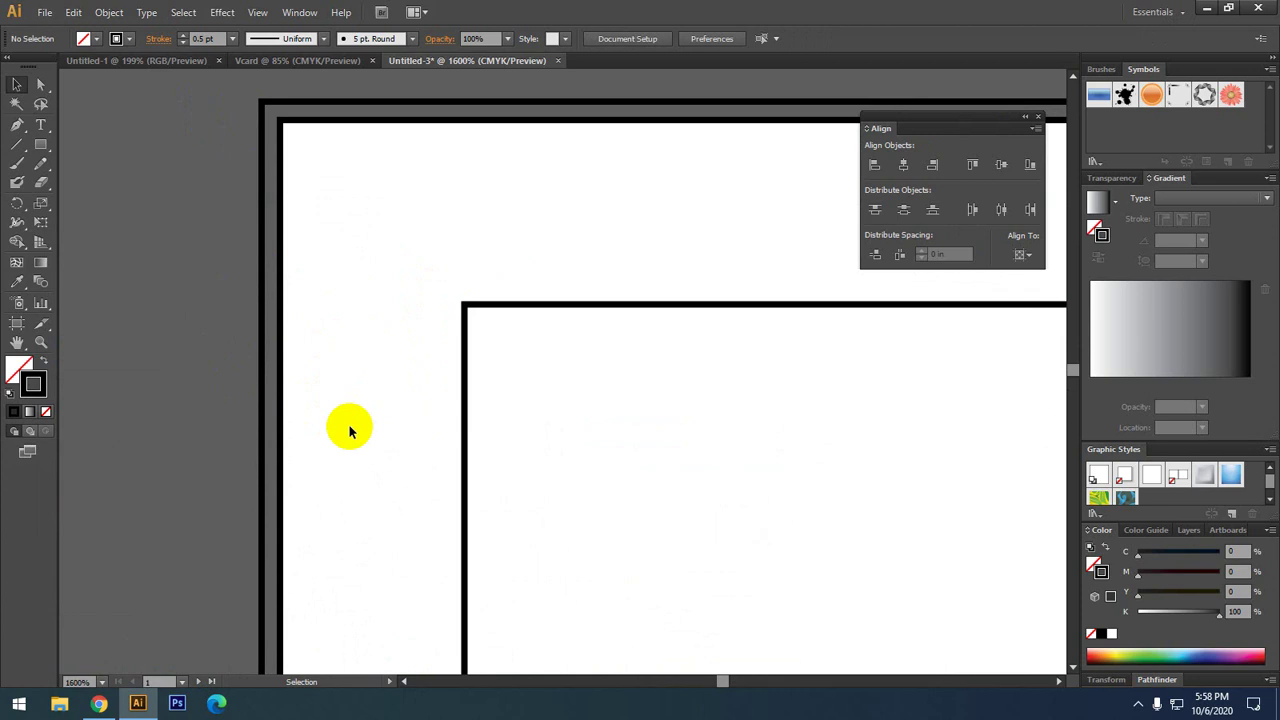
- Select the 0.2 in inset rectangle together with the outermost frame
drag(146, 346, 590, 568)
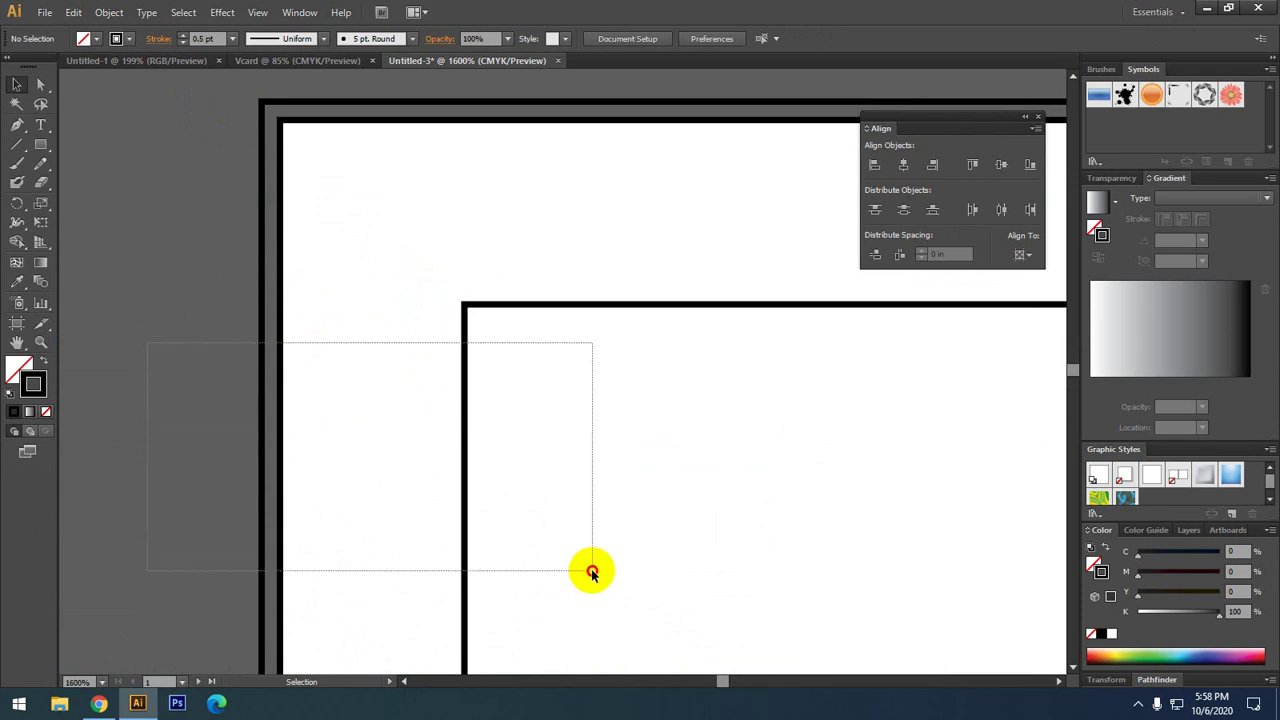
click(130, 400)
click(282, 128)
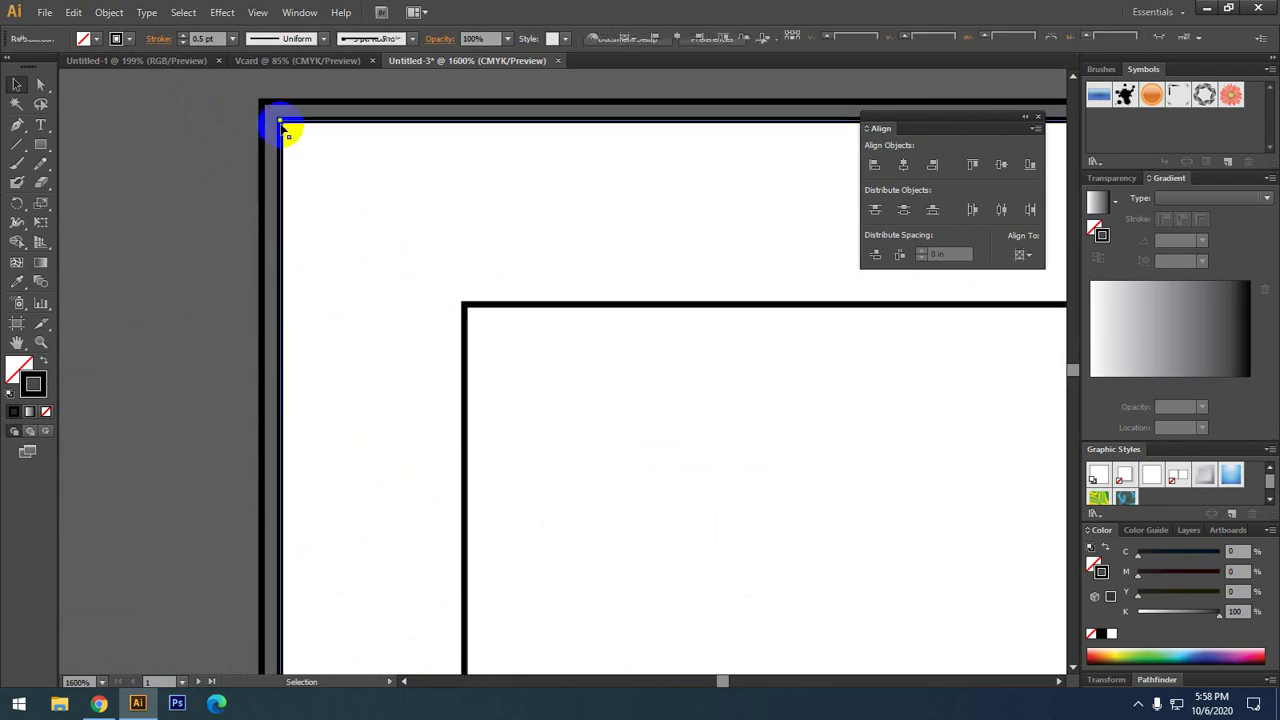
click(264, 220)
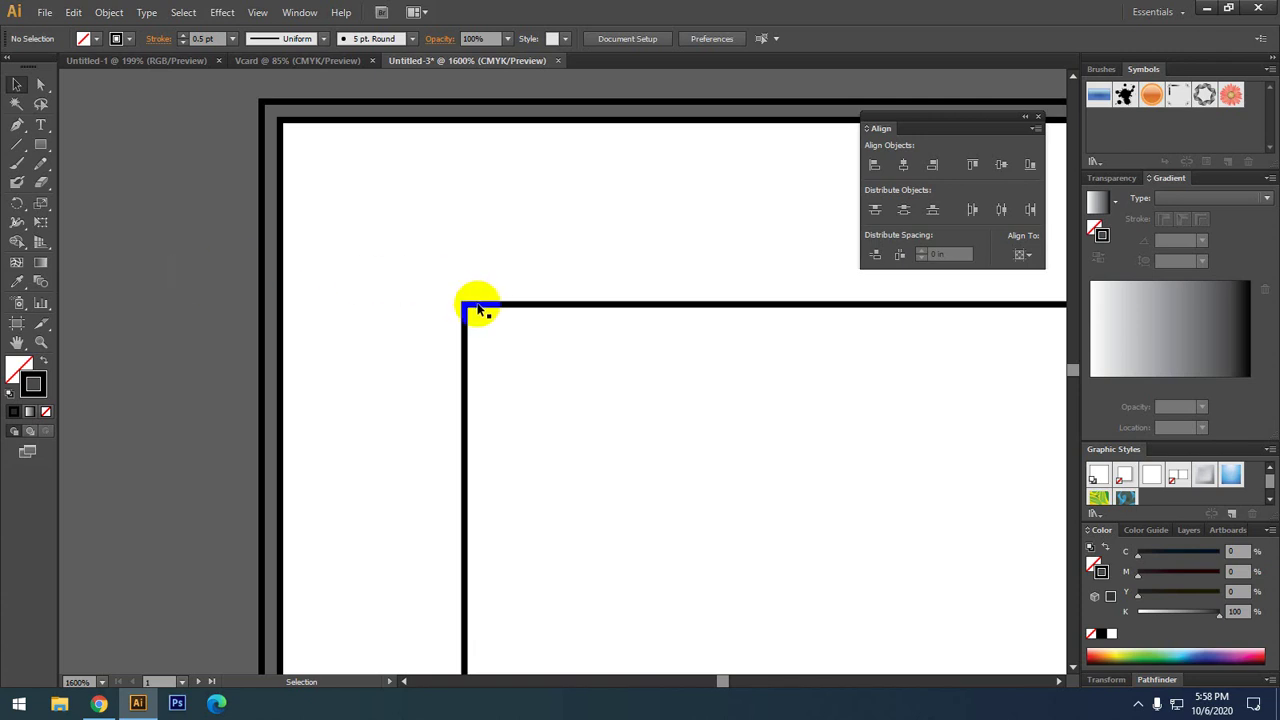
drag(423, 283, 521, 350)
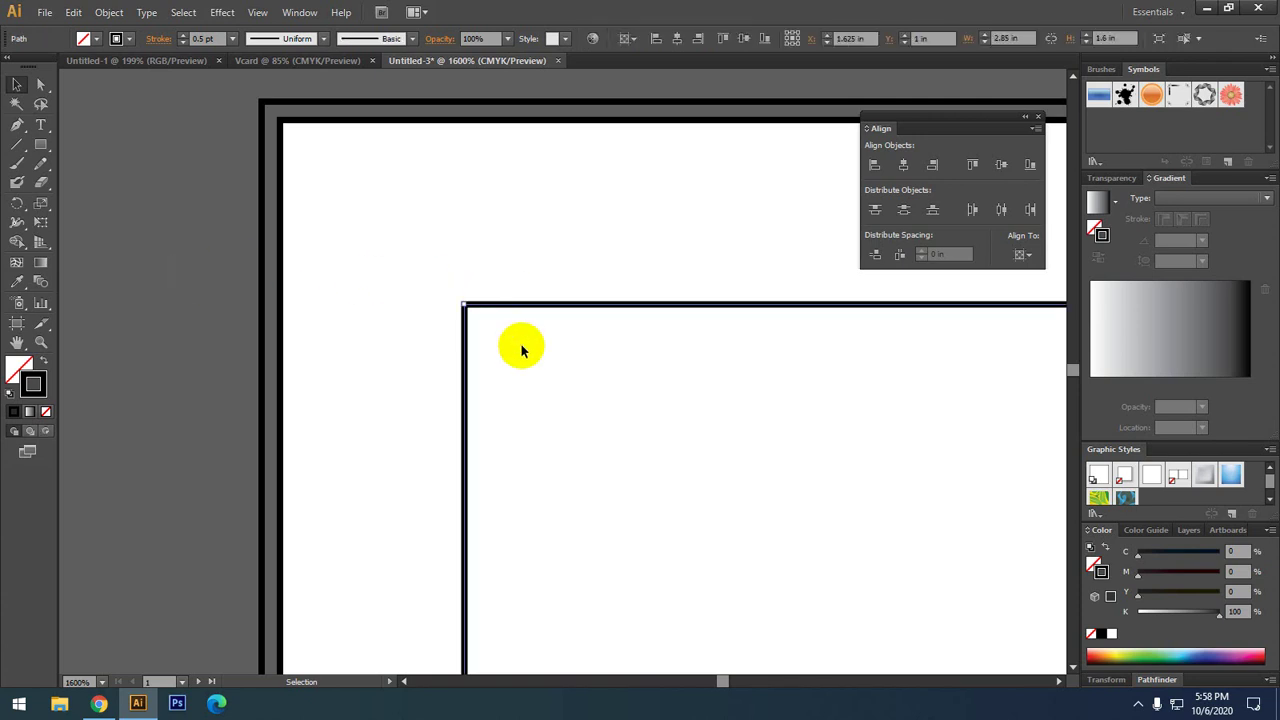
shift+click(264, 101)
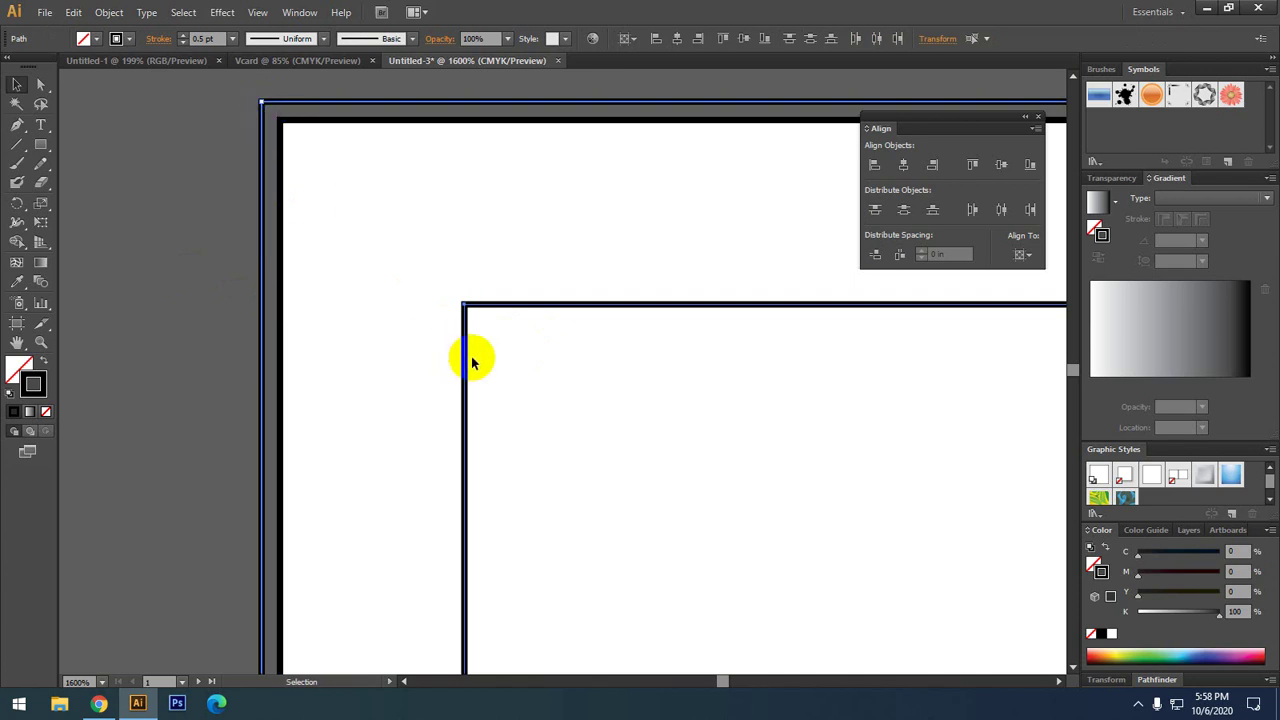
right_click(477, 316)
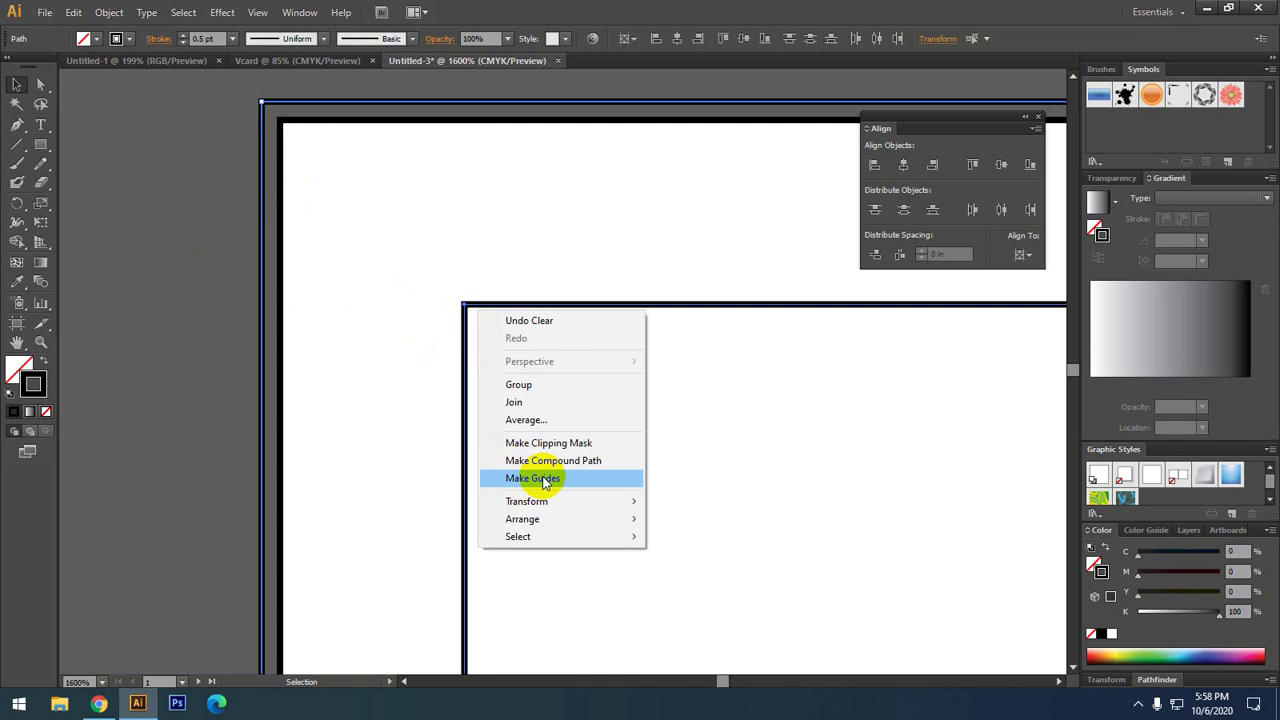
click(546, 480)
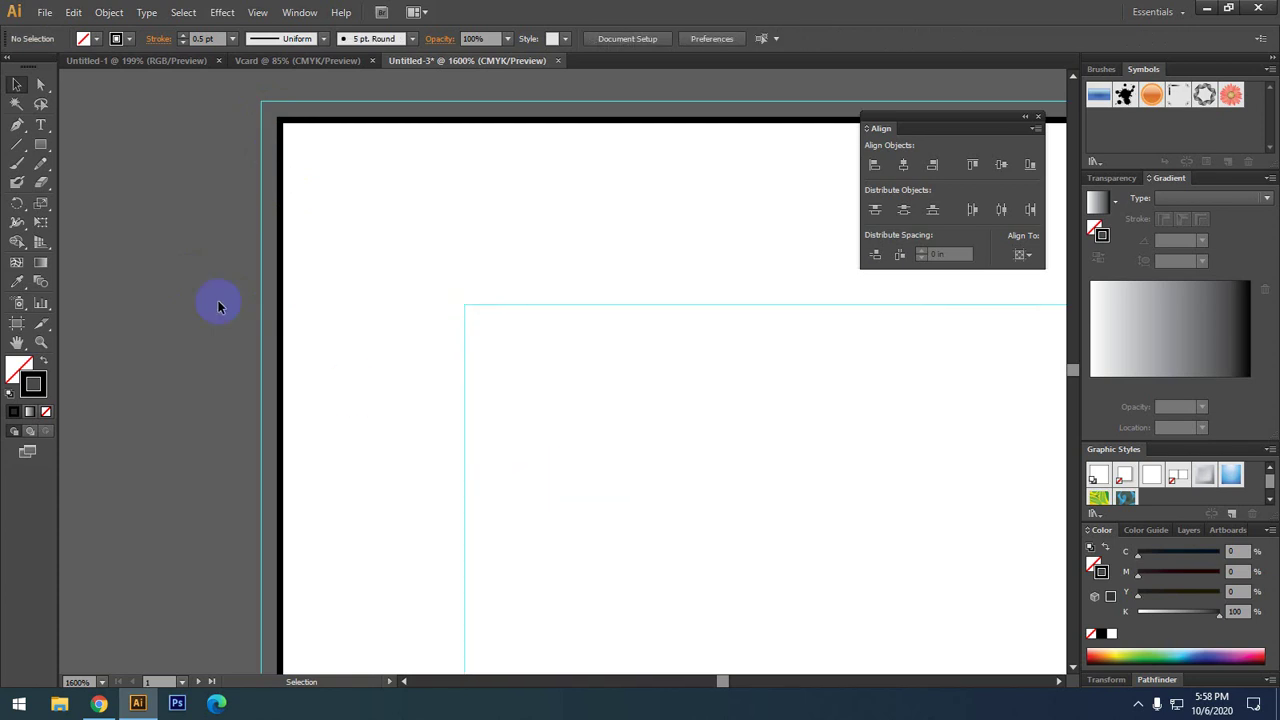
scroll(265, 337, down, 2)
scroll(265, 337, down, 1)
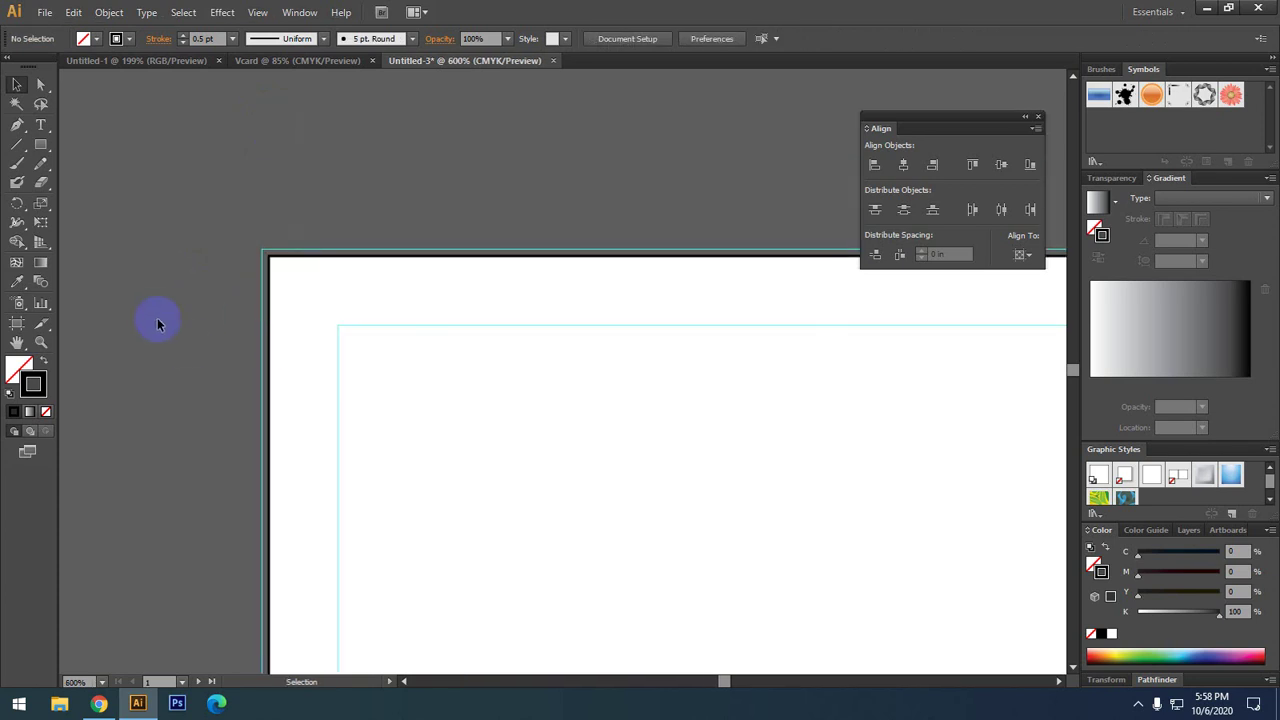
drag(386, 349, 334, 323)
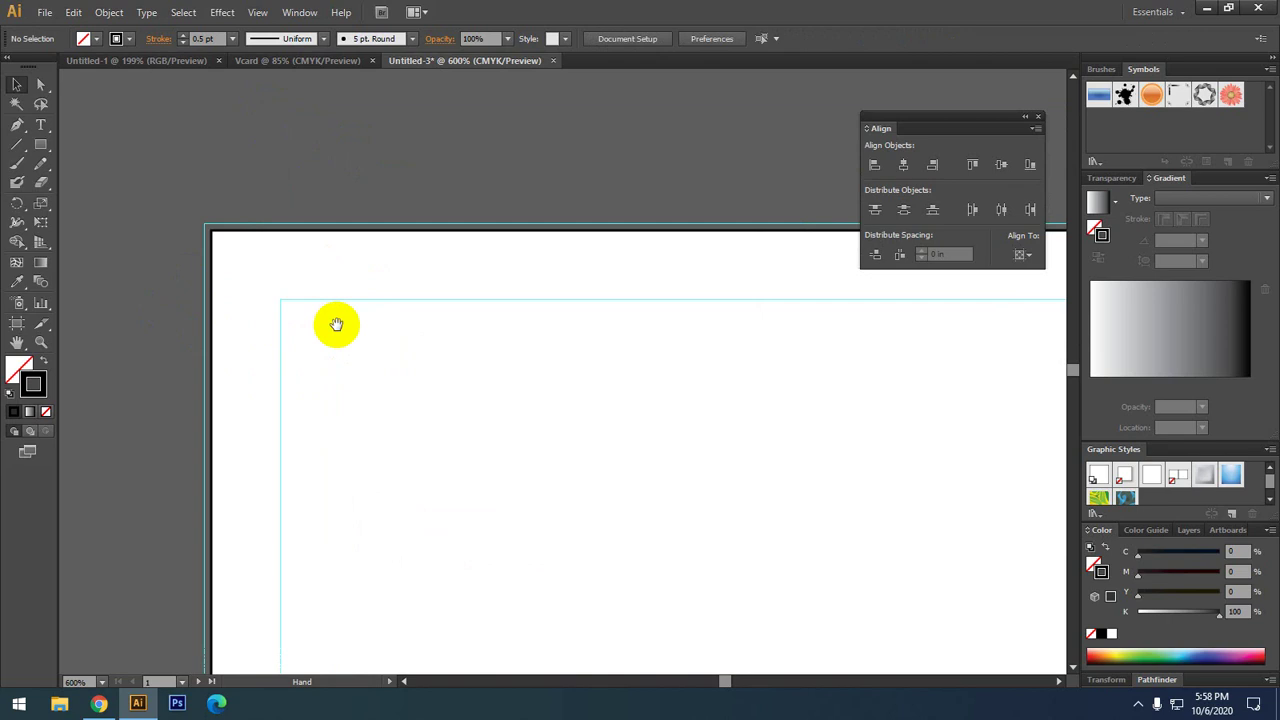
scroll(274, 311, up, 2)
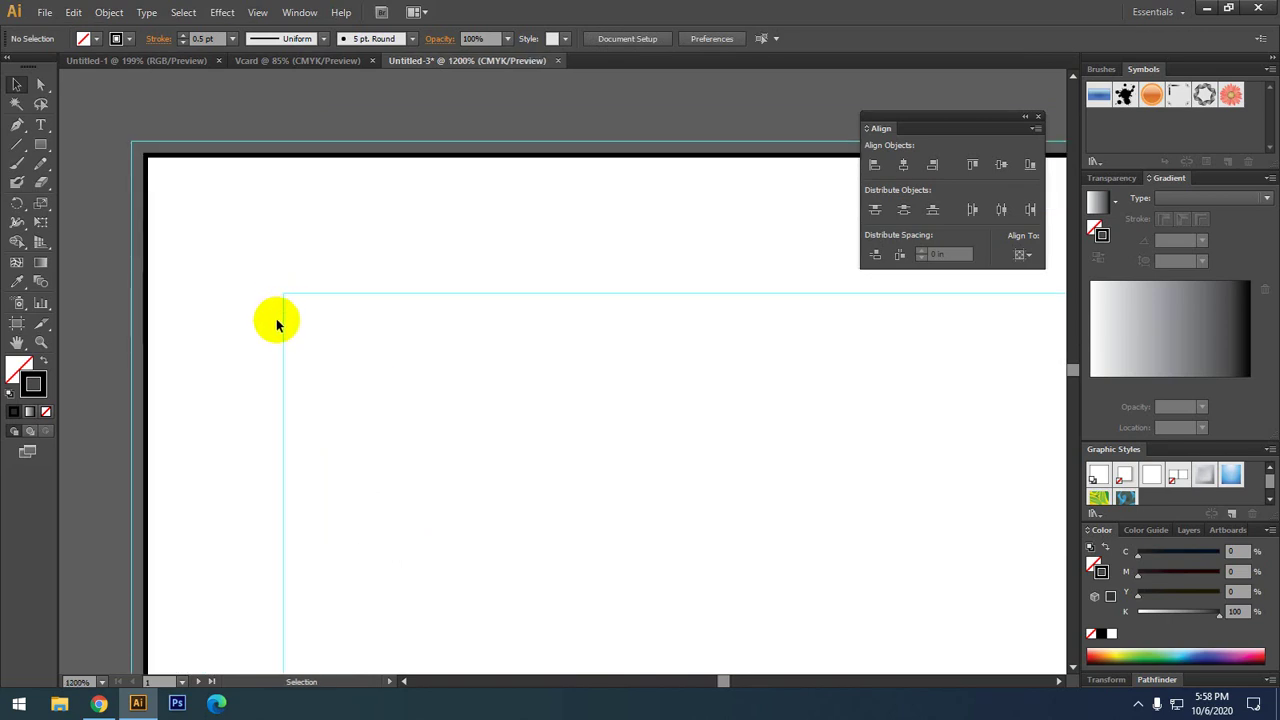
drag(150, 192, 148, 124)
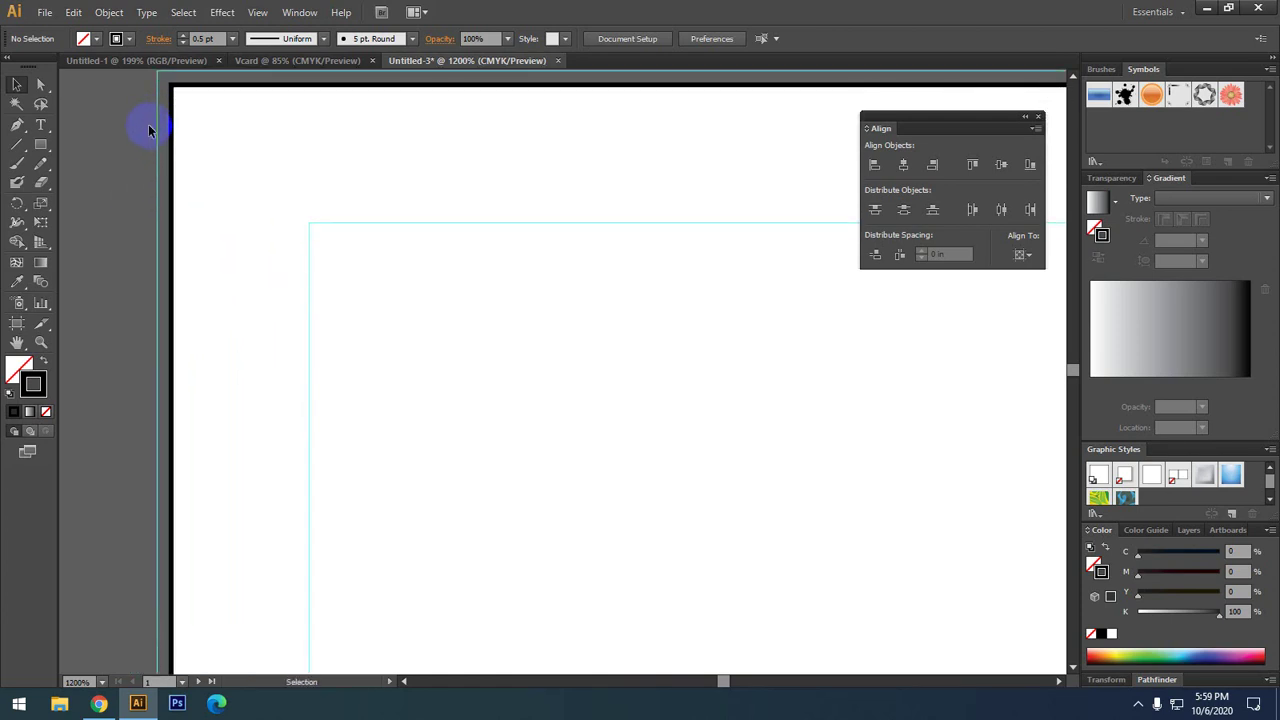
key(space)
drag(223, 154, 276, 205)
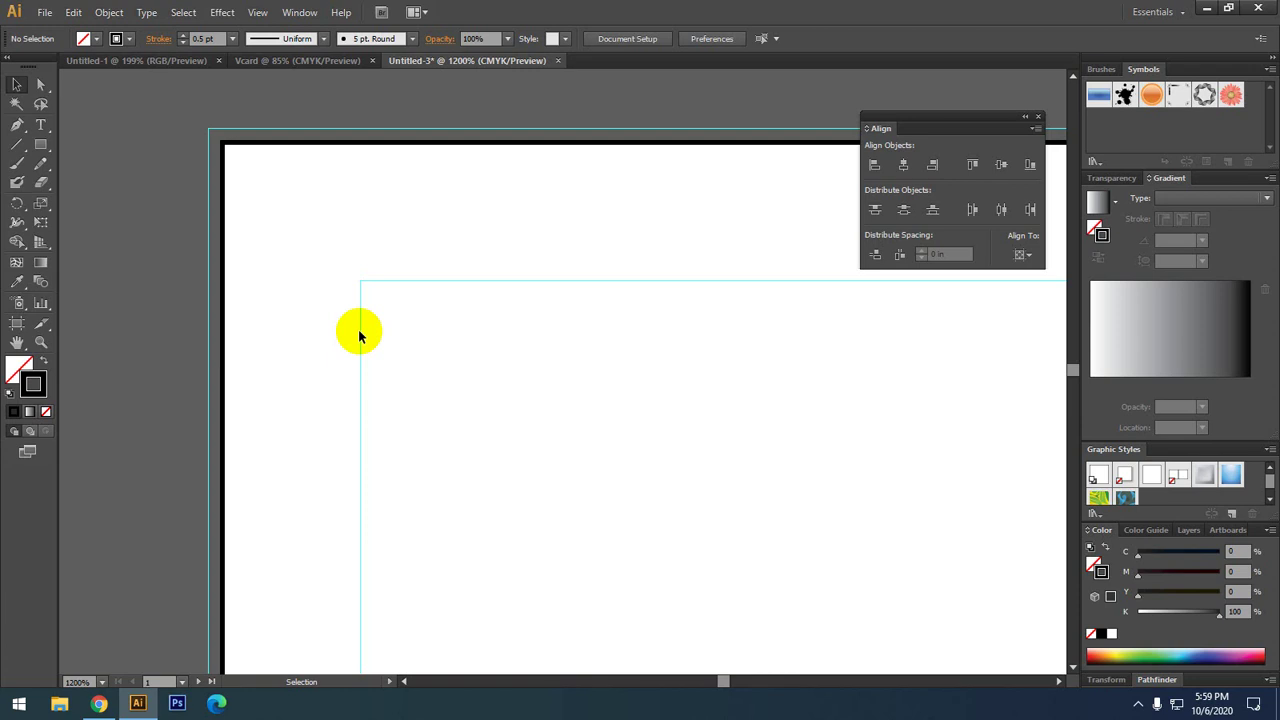
scroll(349, 309, down, 4)
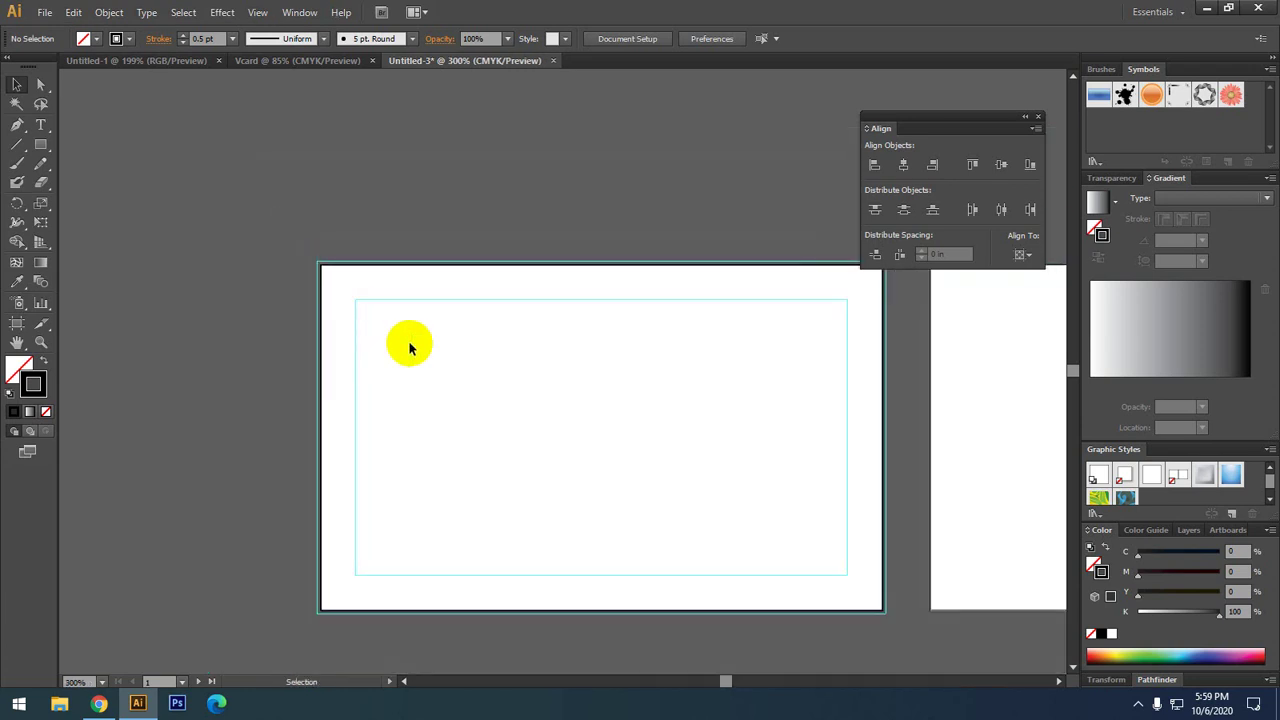
- Bring the left card back into view, select all, and delete the selected rectangle path
drag(409, 347, 349, 350)
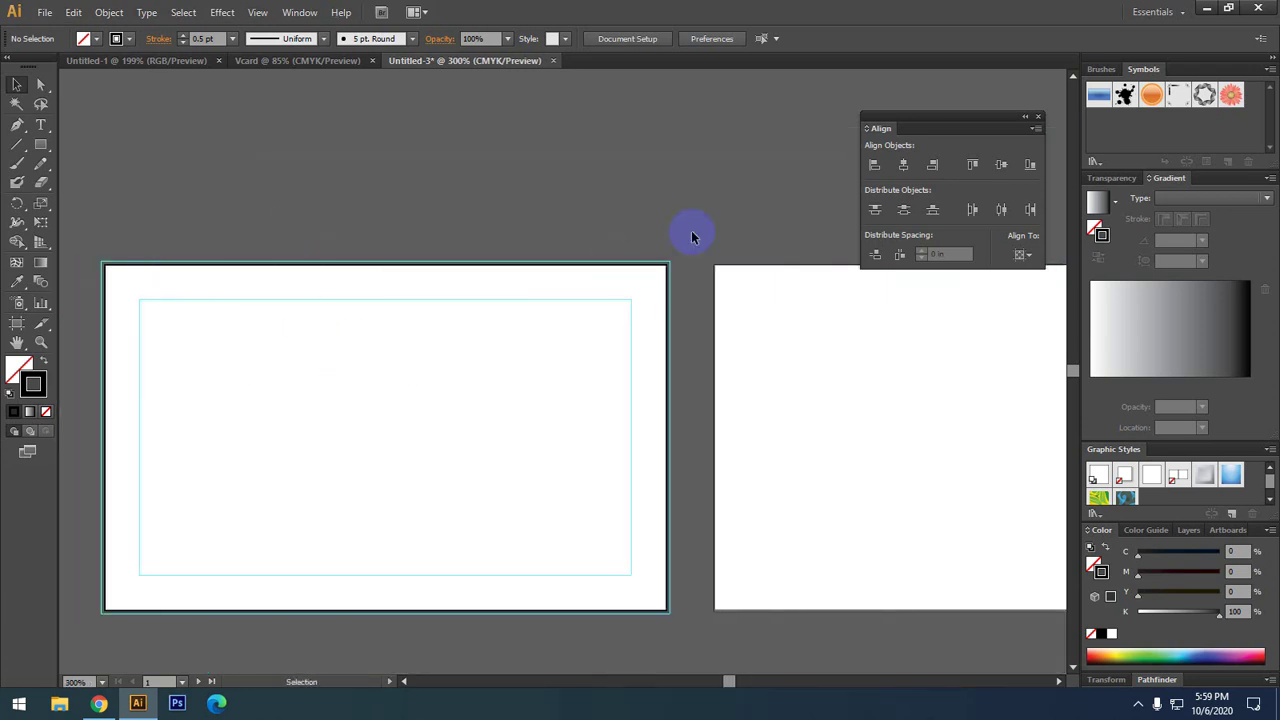
mouse_move(729, 211)
mouse_down()
mouse_move(437, 194)
mouse_move(563, 405)
mouse_up()
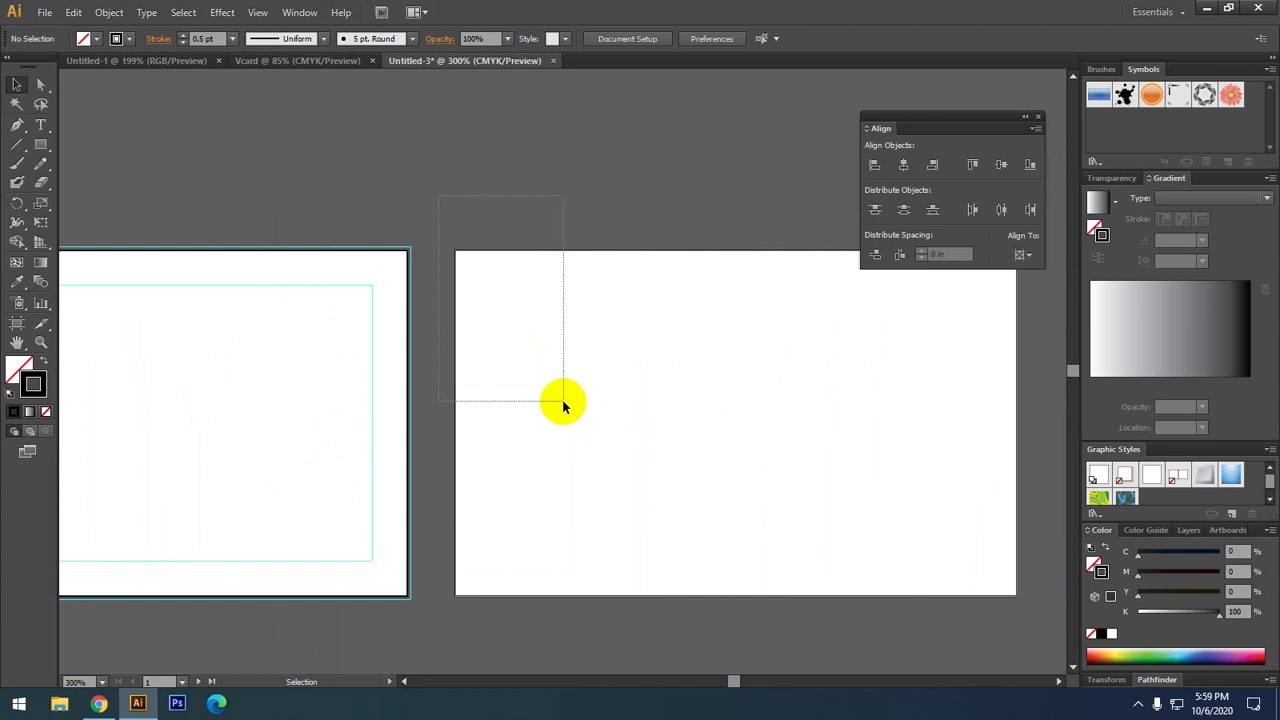
click(550, 408)
drag(295, 405, 606, 414)
key(ctrl+a)
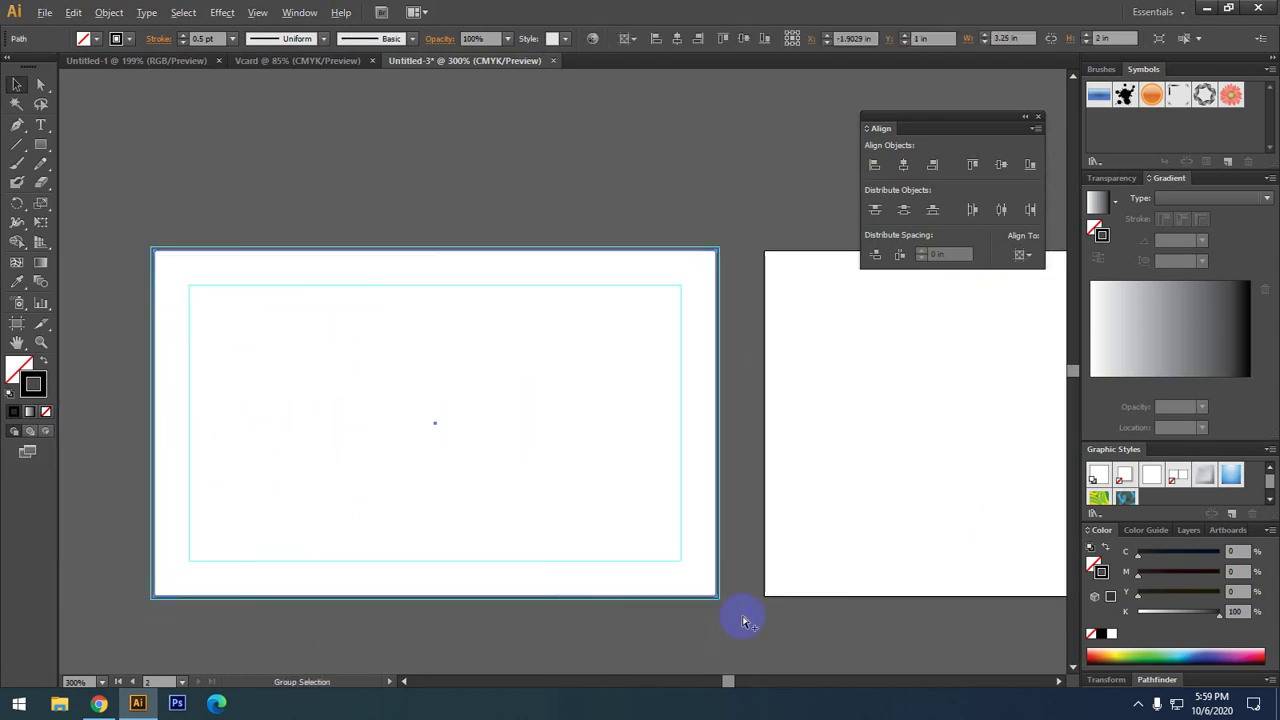
scroll(745, 622, down, 2)
scroll(600, 560, right, 3)
scroll(410, 460, up, 2)
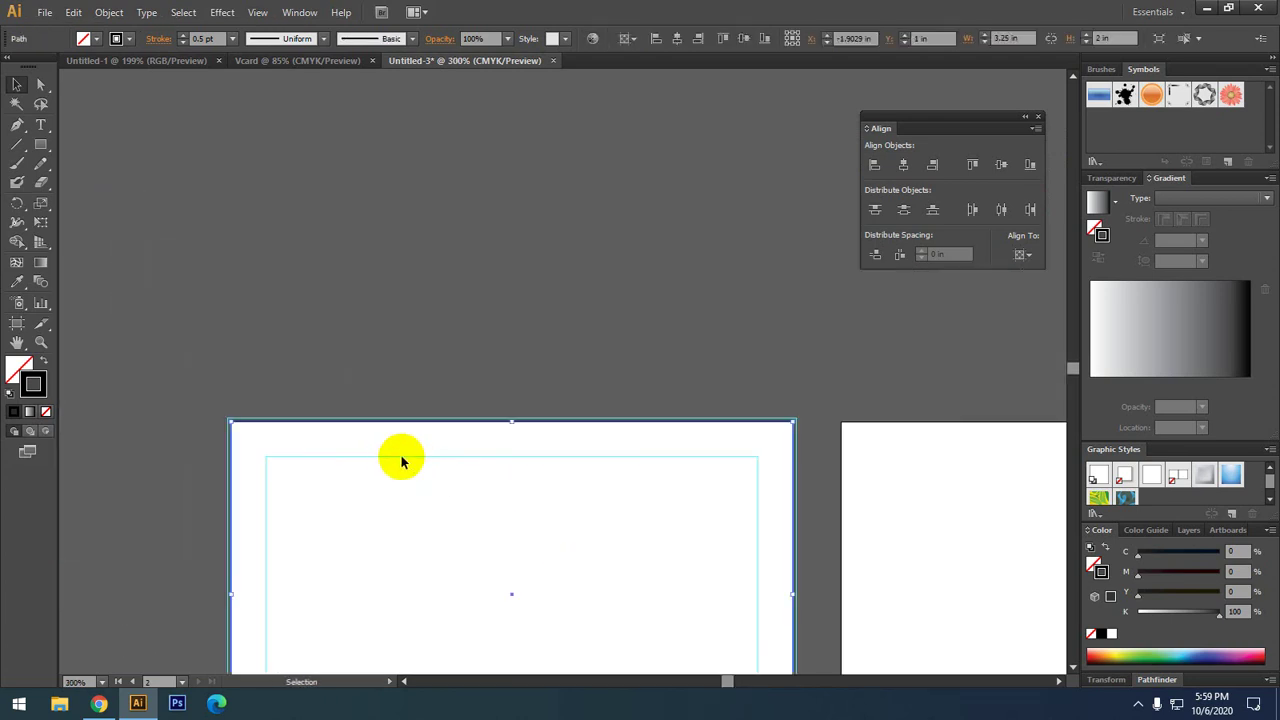
scroll(396, 458, down, 1)
key(Delete)
- Try selecting the locked guides, then delete the card's selected border path
right_click(355, 376)
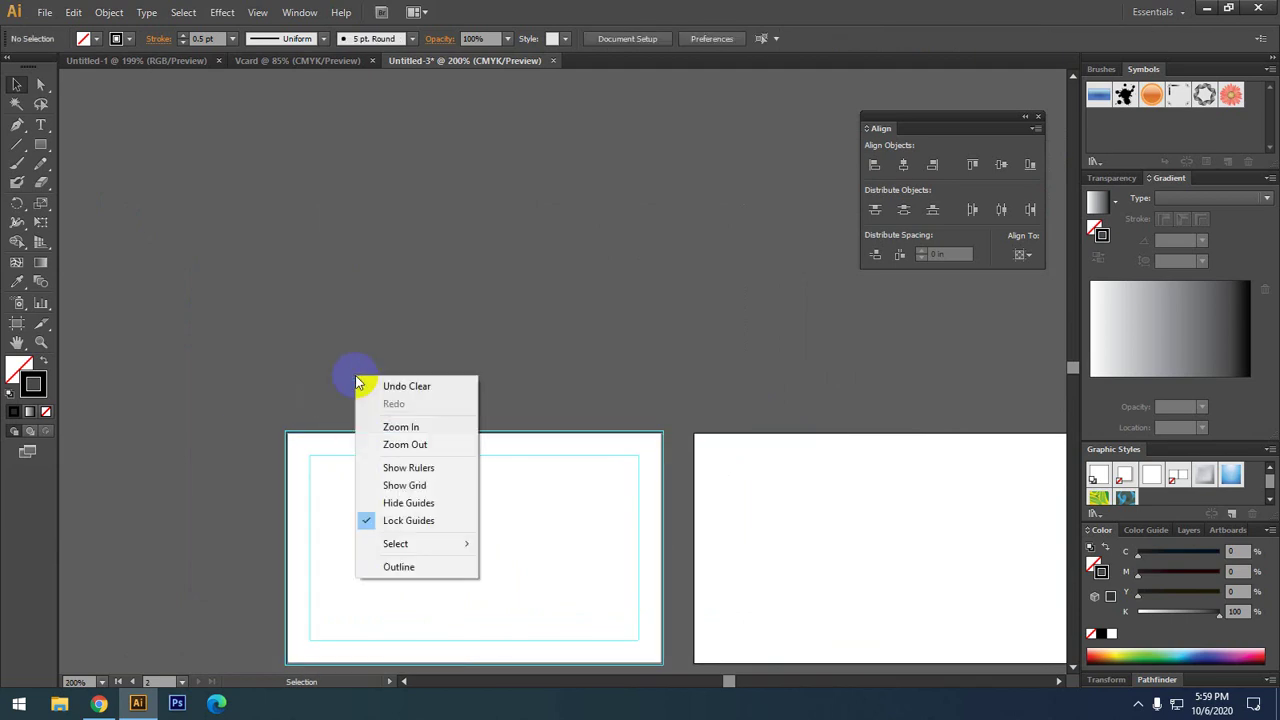
click(323, 371)
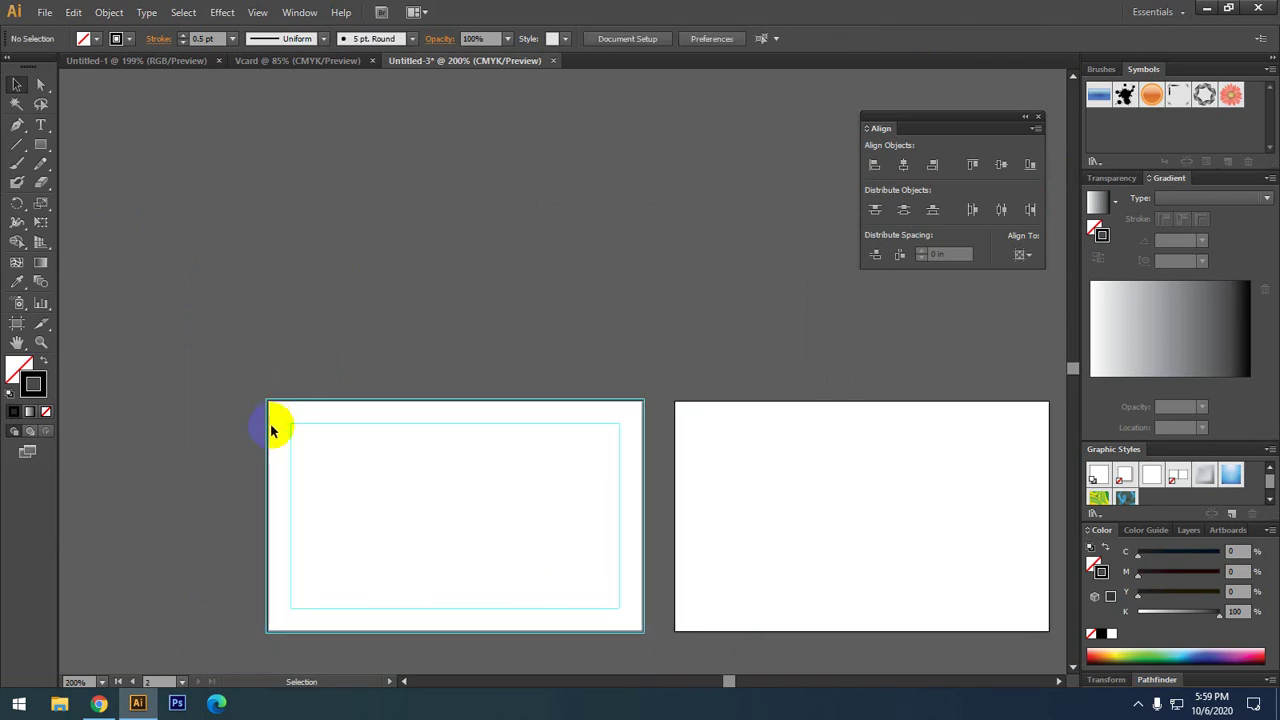
scroll(285, 418, up, 4)
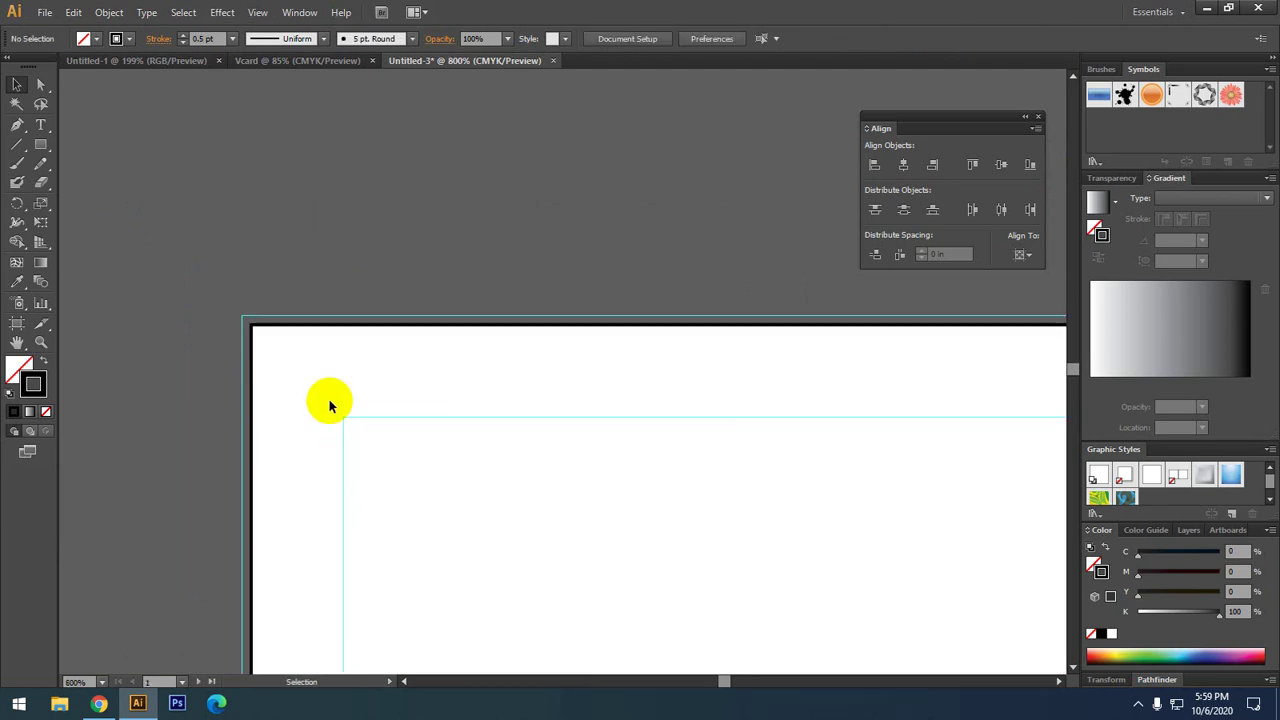
drag(352, 453, 370, 517)
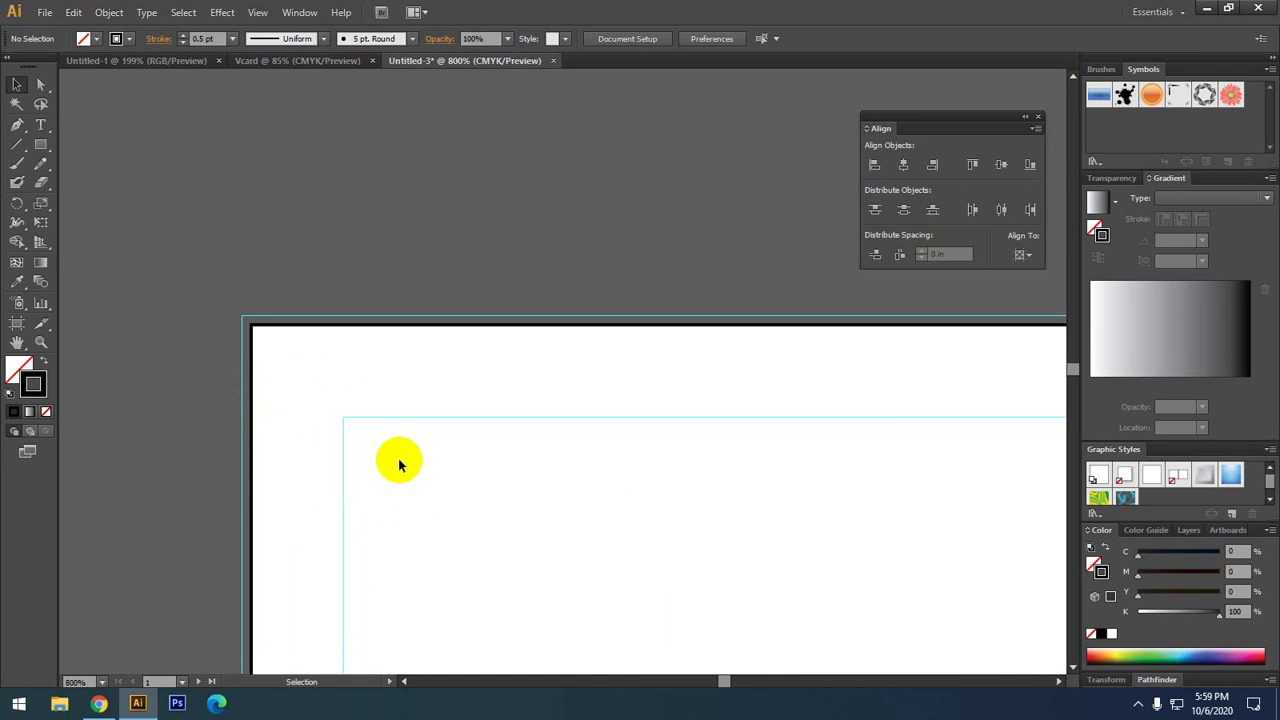
drag(343, 371, 389, 420)
click(246, 309)
click(251, 335)
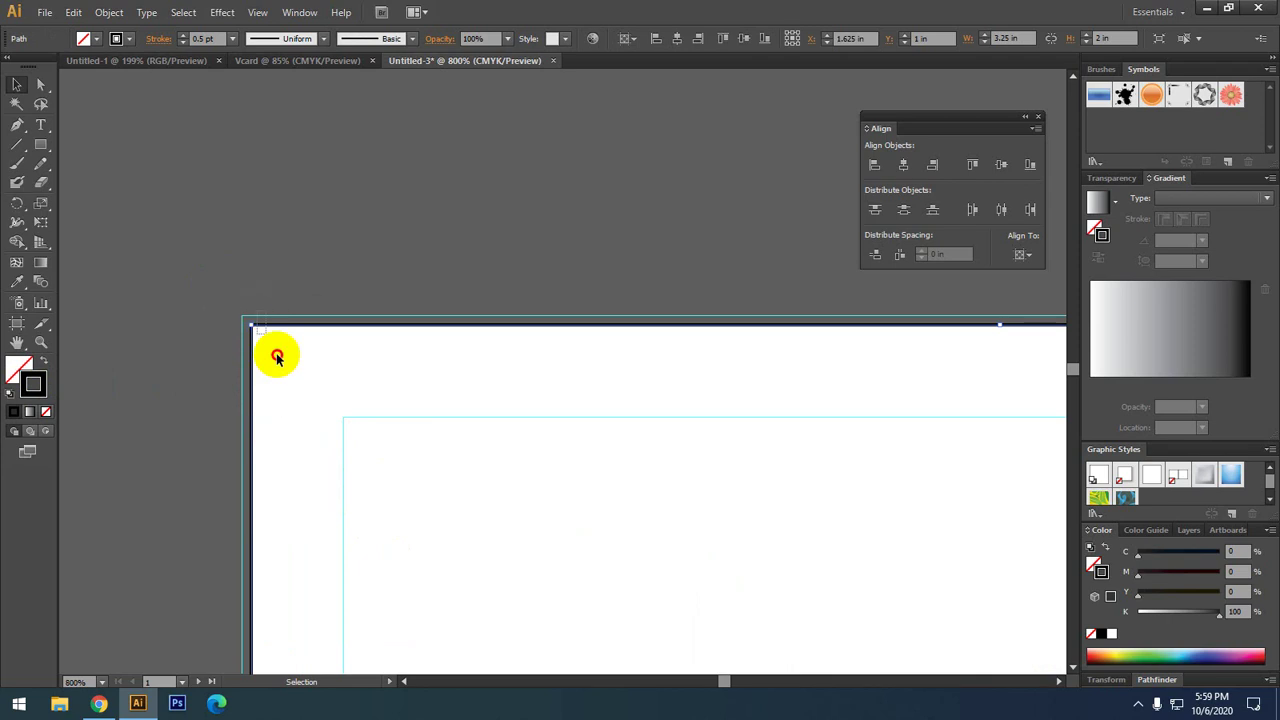
click(269, 316)
key(Delete)
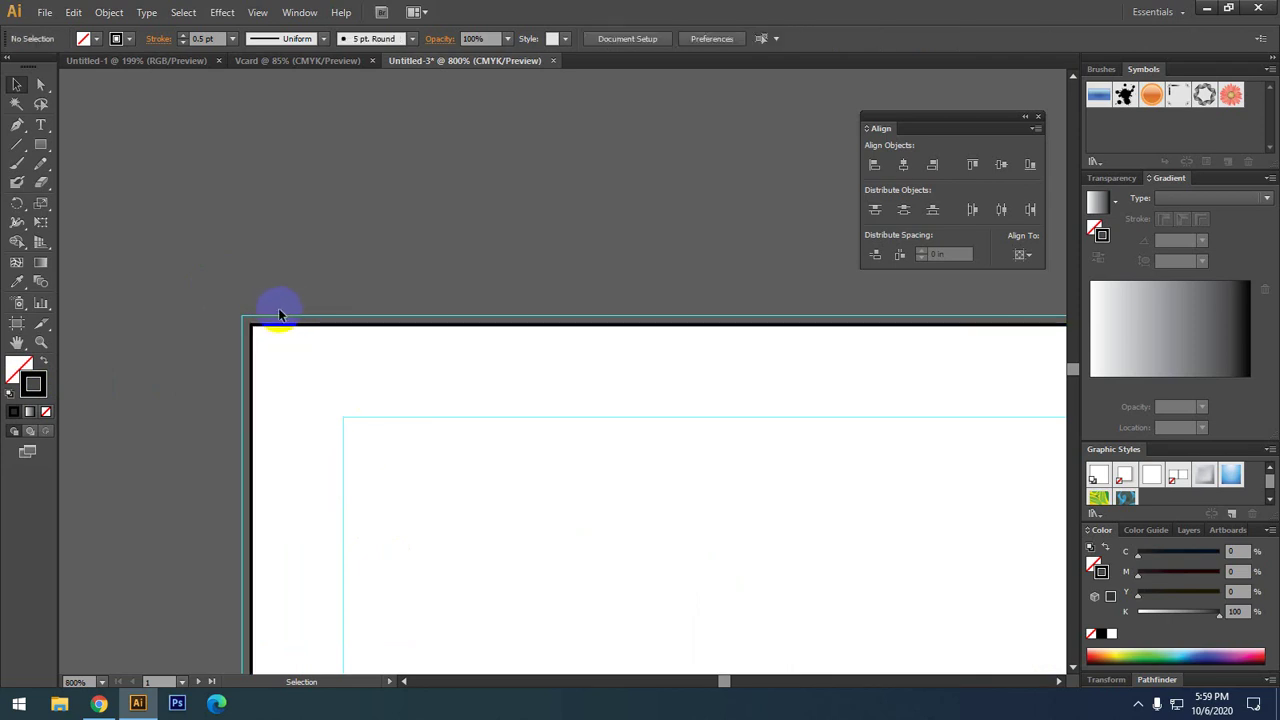
- Hide and re-show the guides, then unlock them via the canvas context menu
right_click(296, 178)
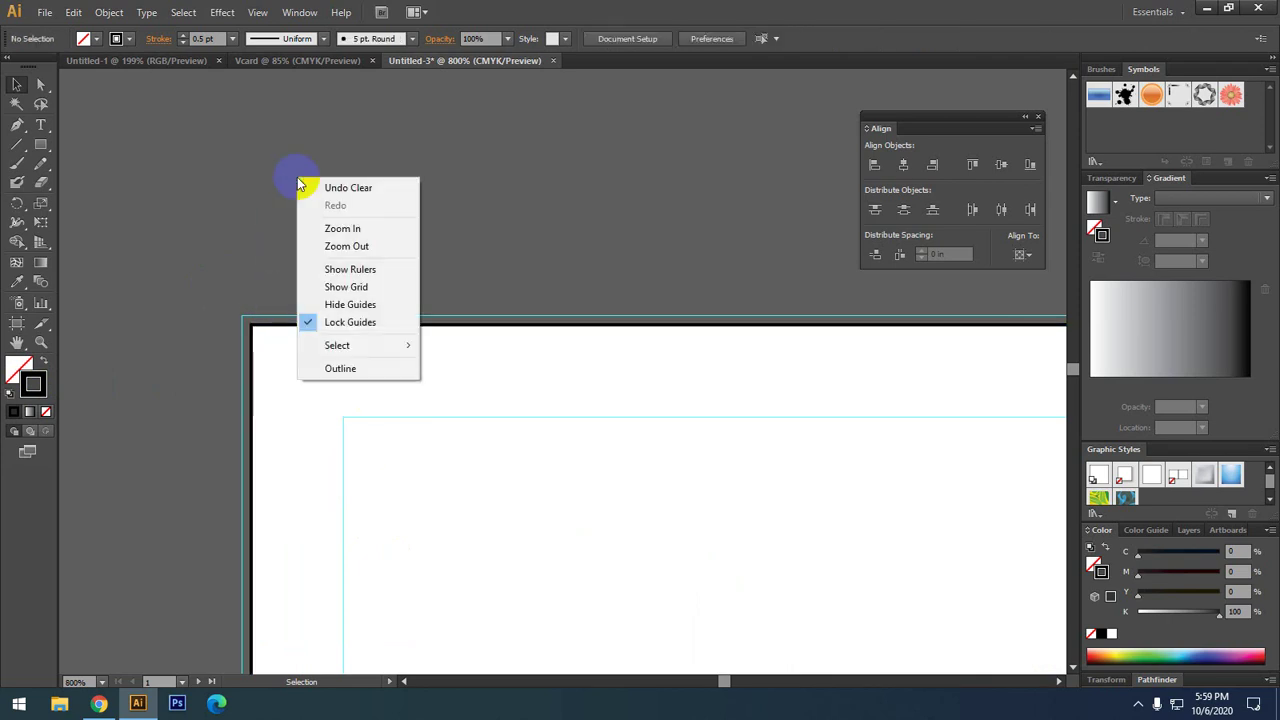
click(363, 306)
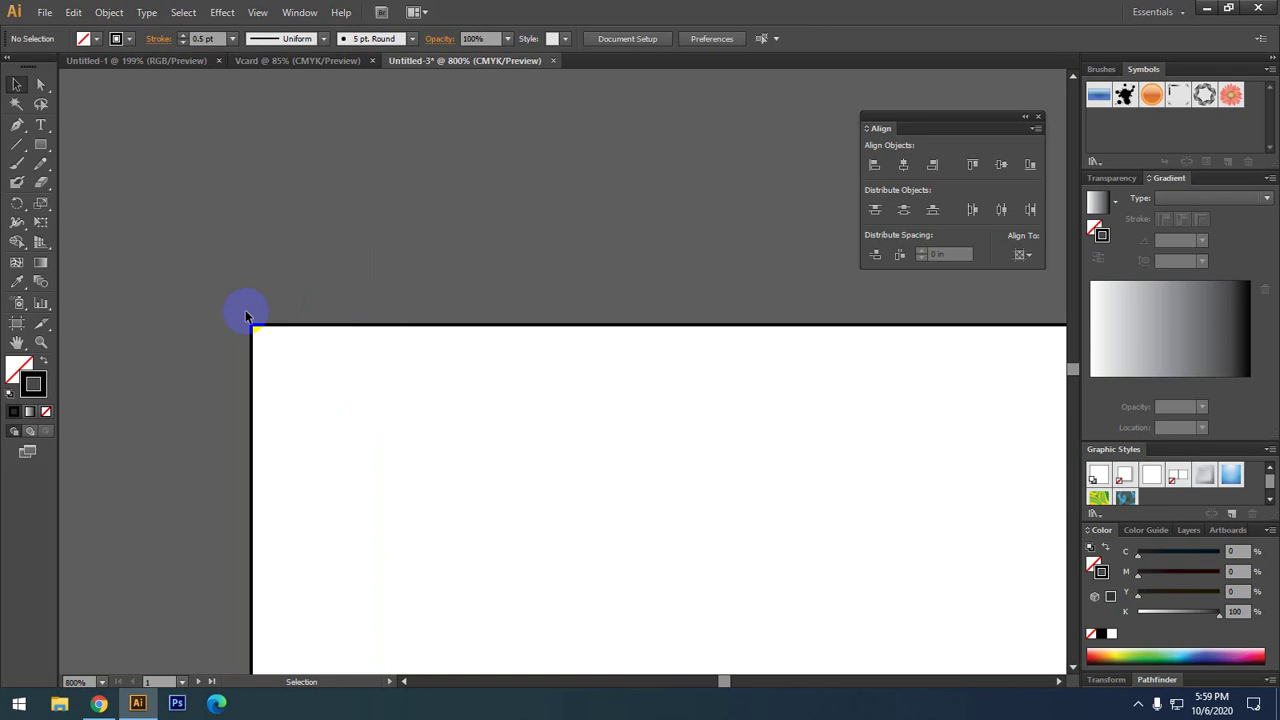
right_click(364, 238)
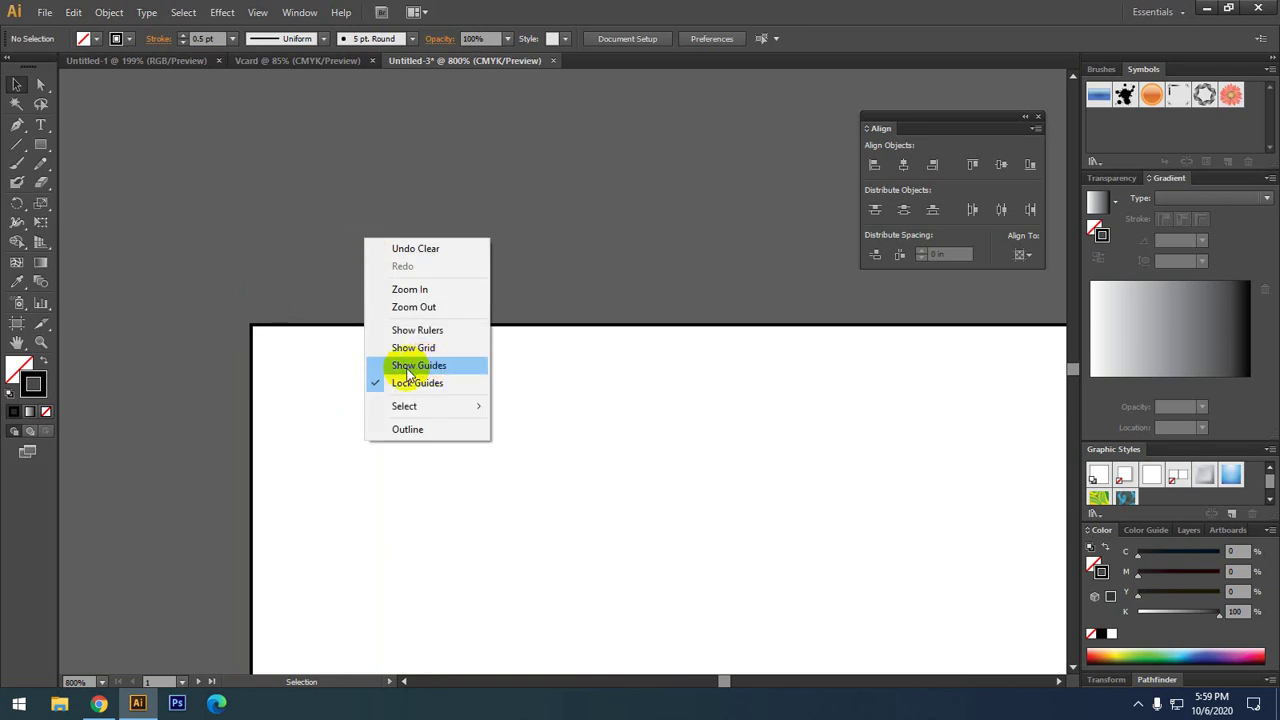
click(420, 365)
right_click(329, 227)
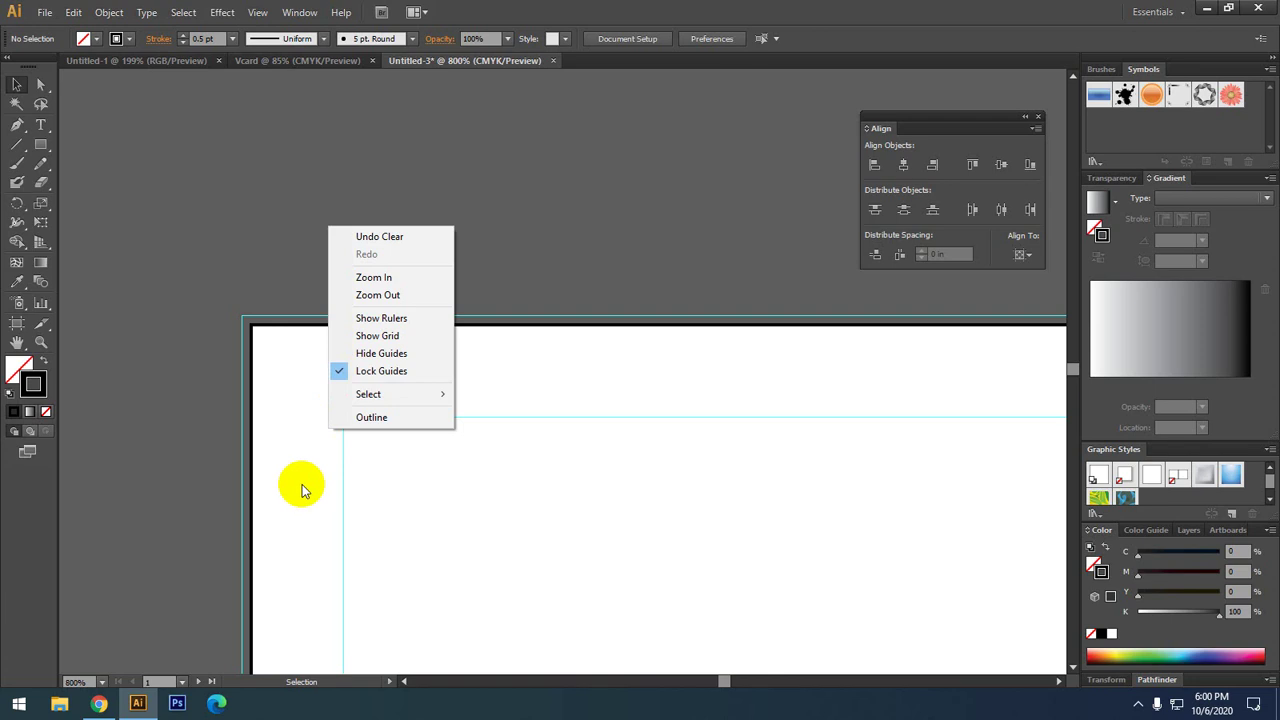
click(368, 372)
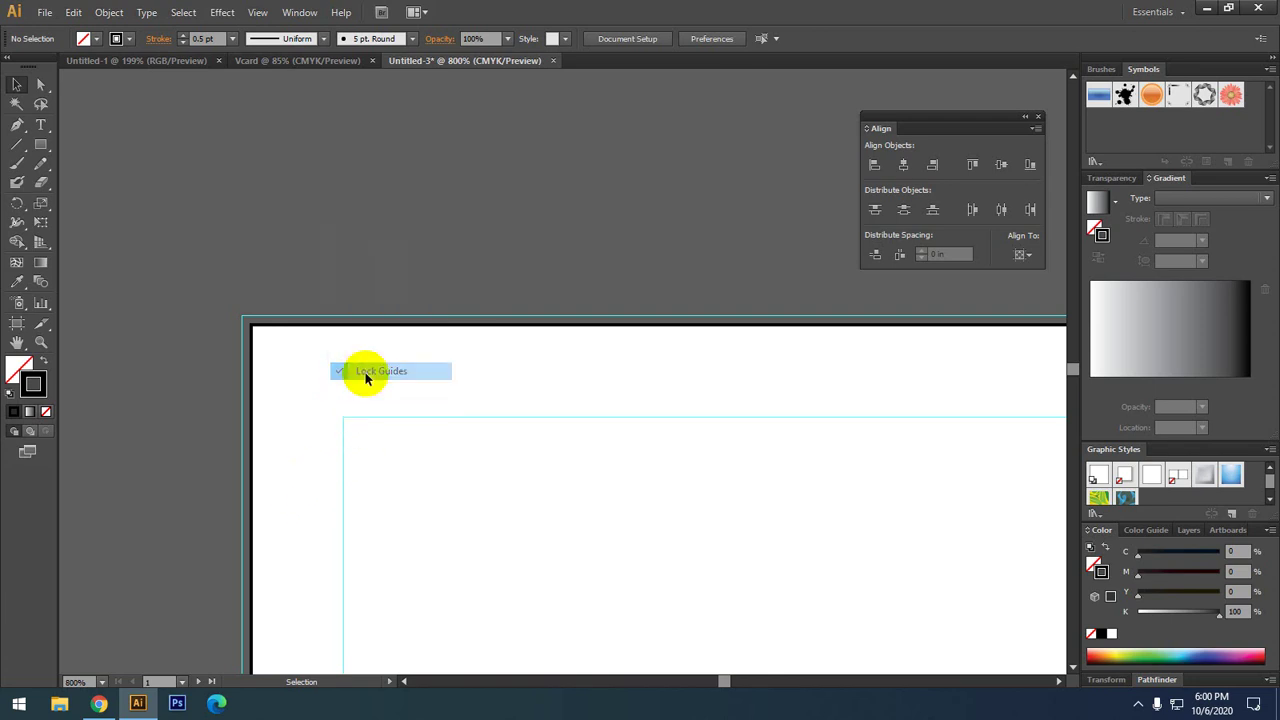
- Select both the border and inner guide rectangles on the left card
drag(243, 277, 642, 578)
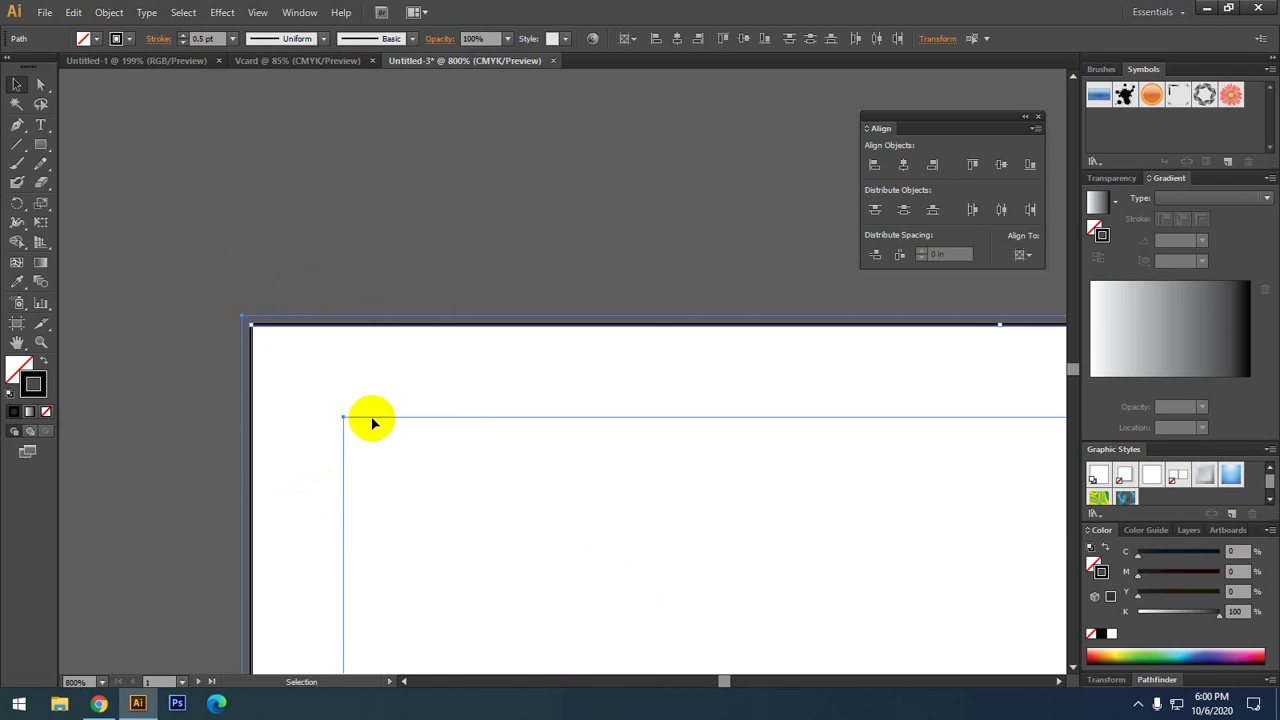
scroll(391, 426, down, 5)
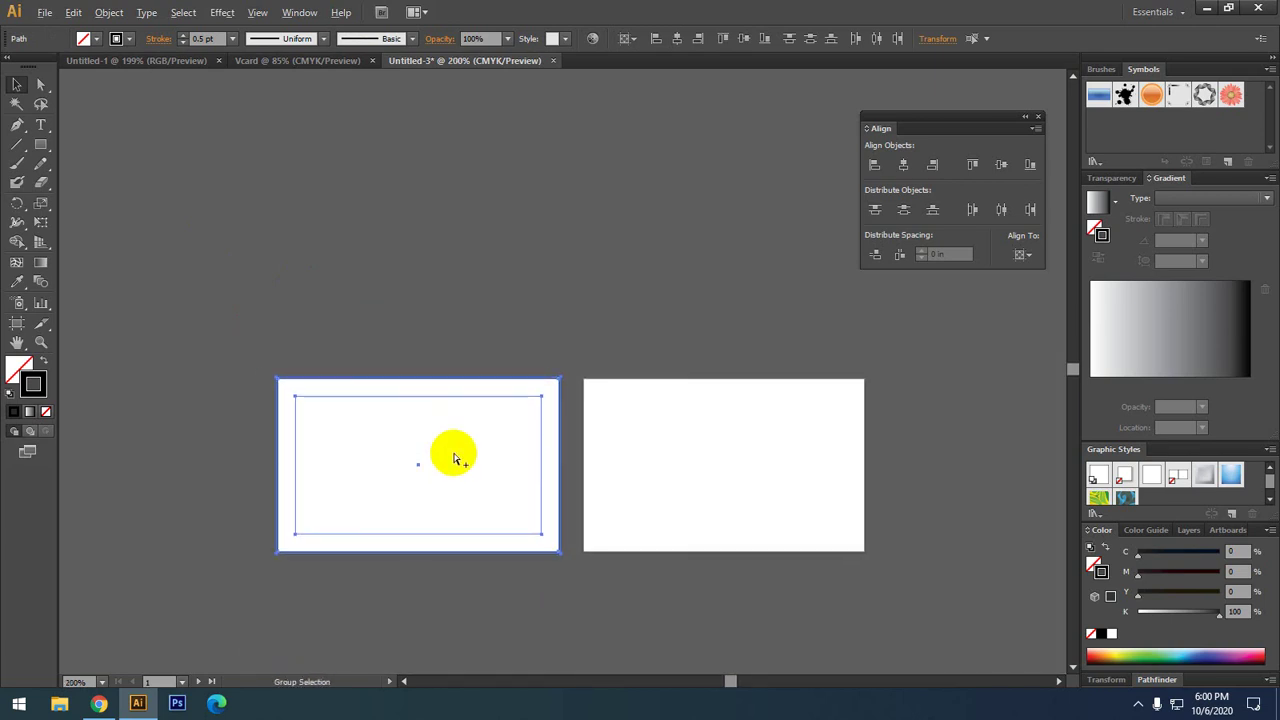
scroll(452, 457, up, 1)
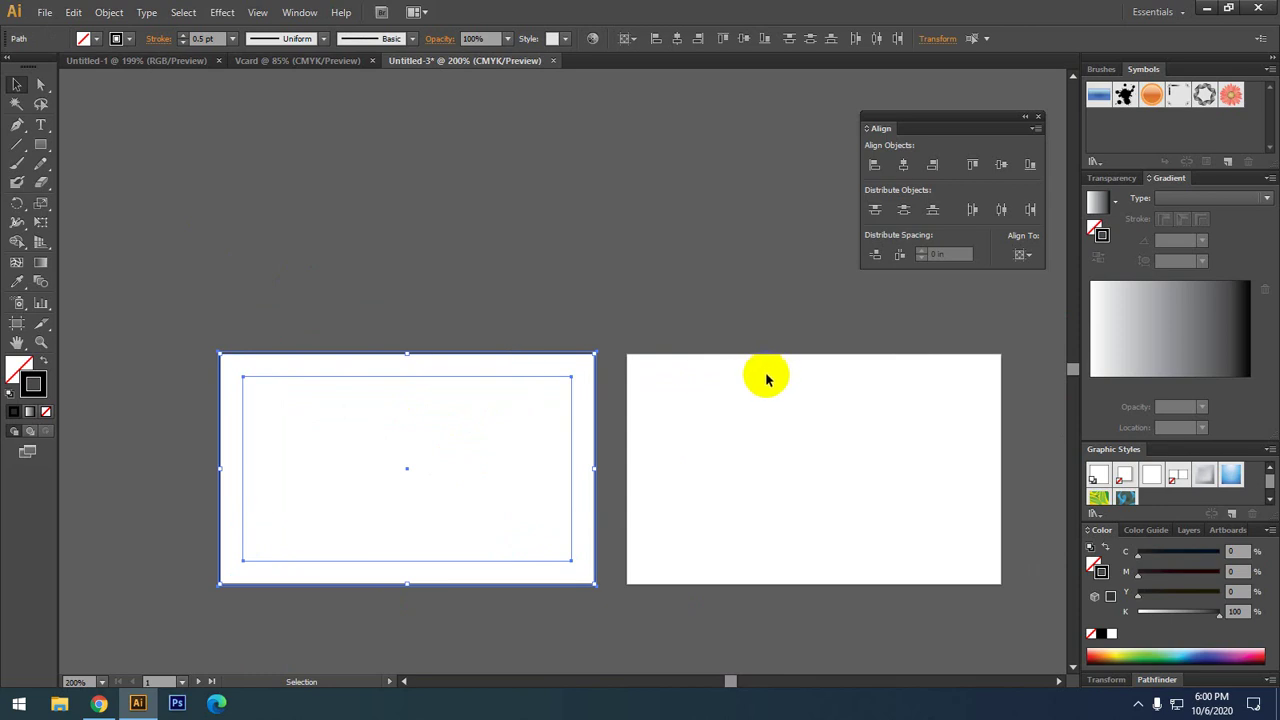
click(171, 254)
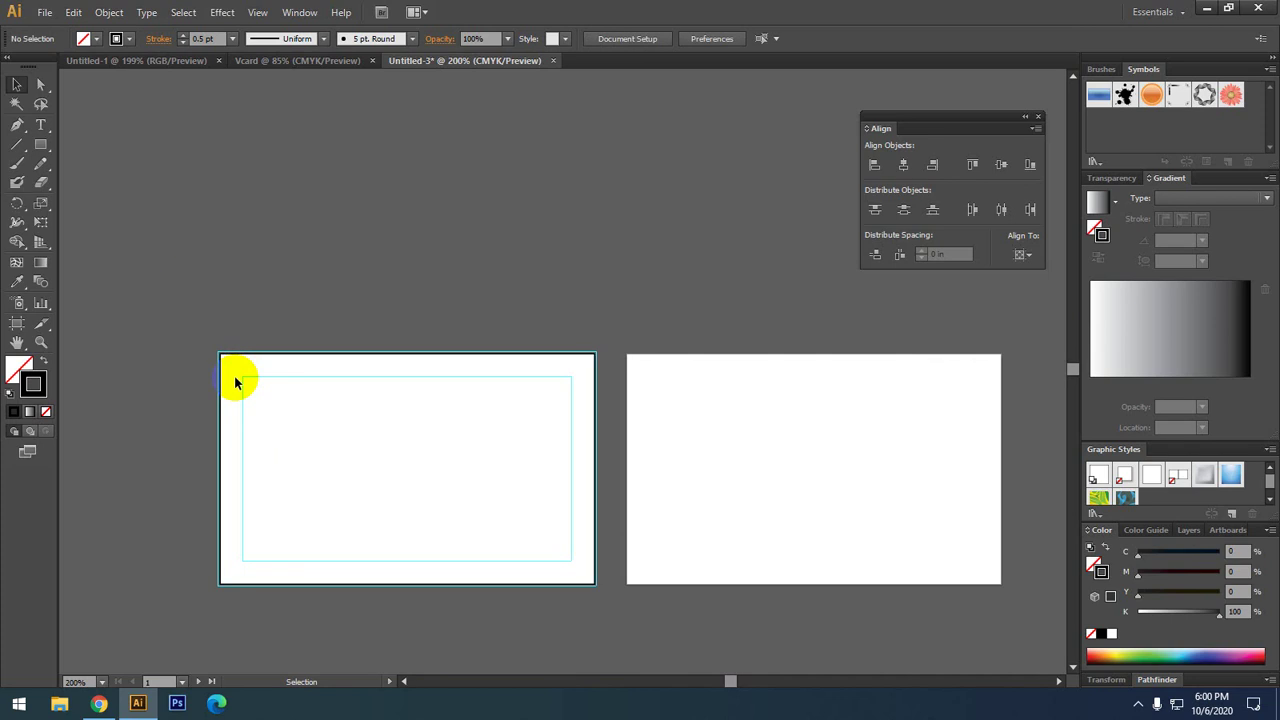
click(187, 324)
drag(206, 307, 627, 615)
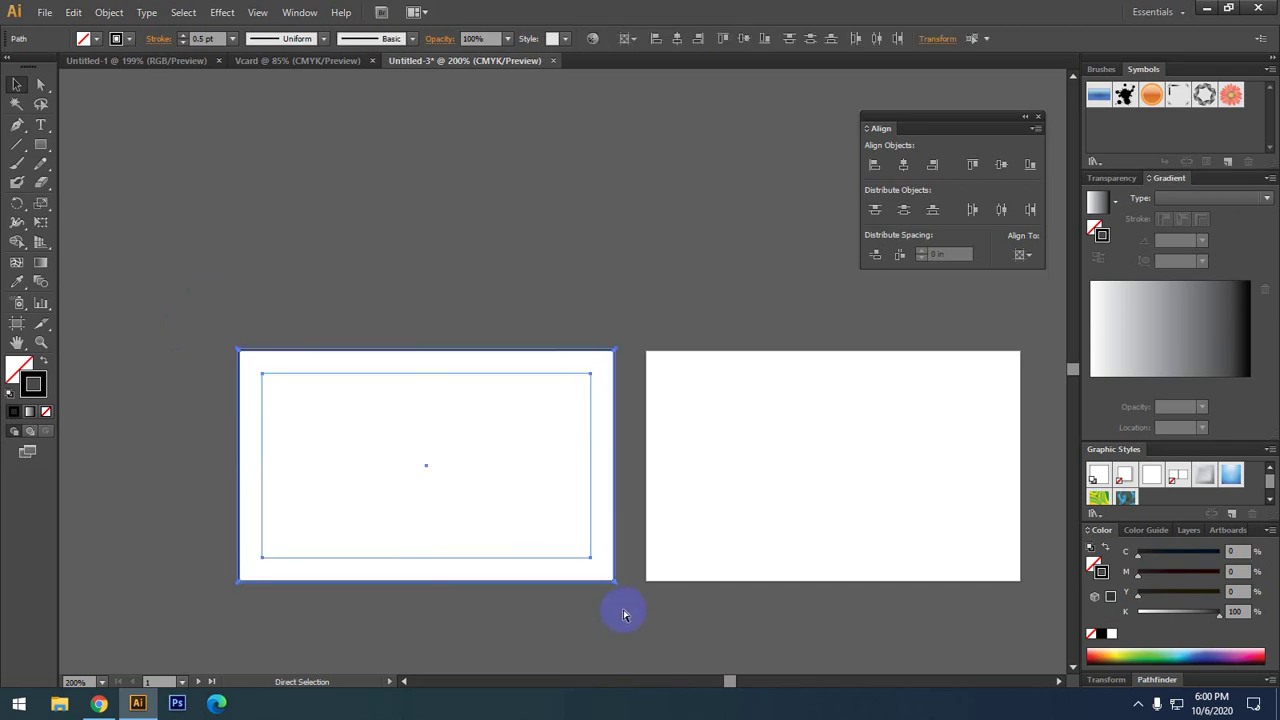
- Attempt to group the two rectangles, undoing and dismissing the context menu
key(v)
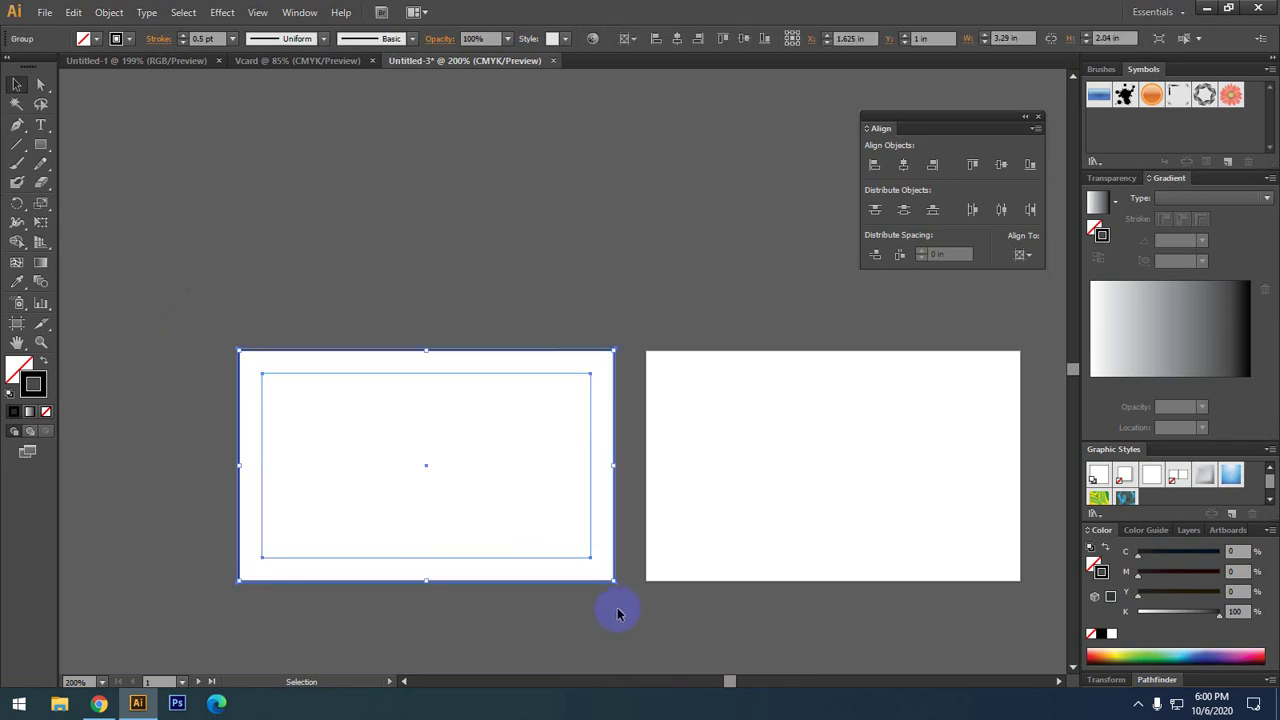
key(ctrl+z)
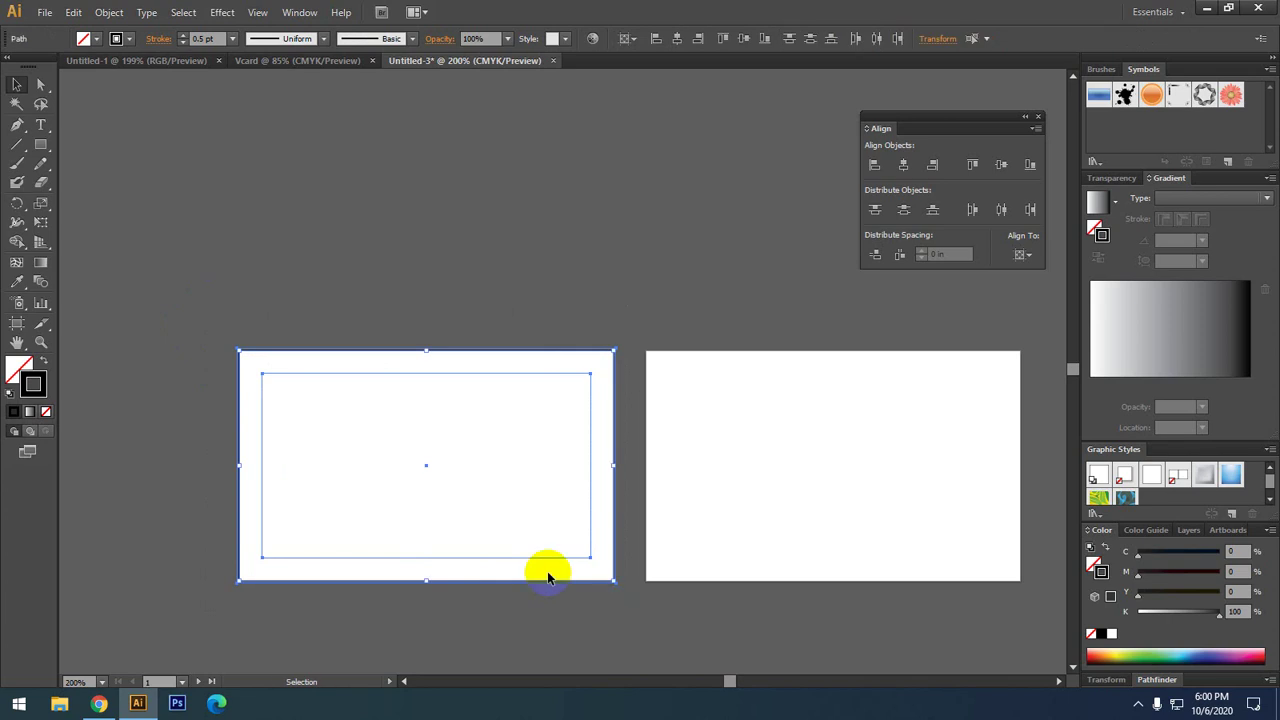
right_click(420, 425)
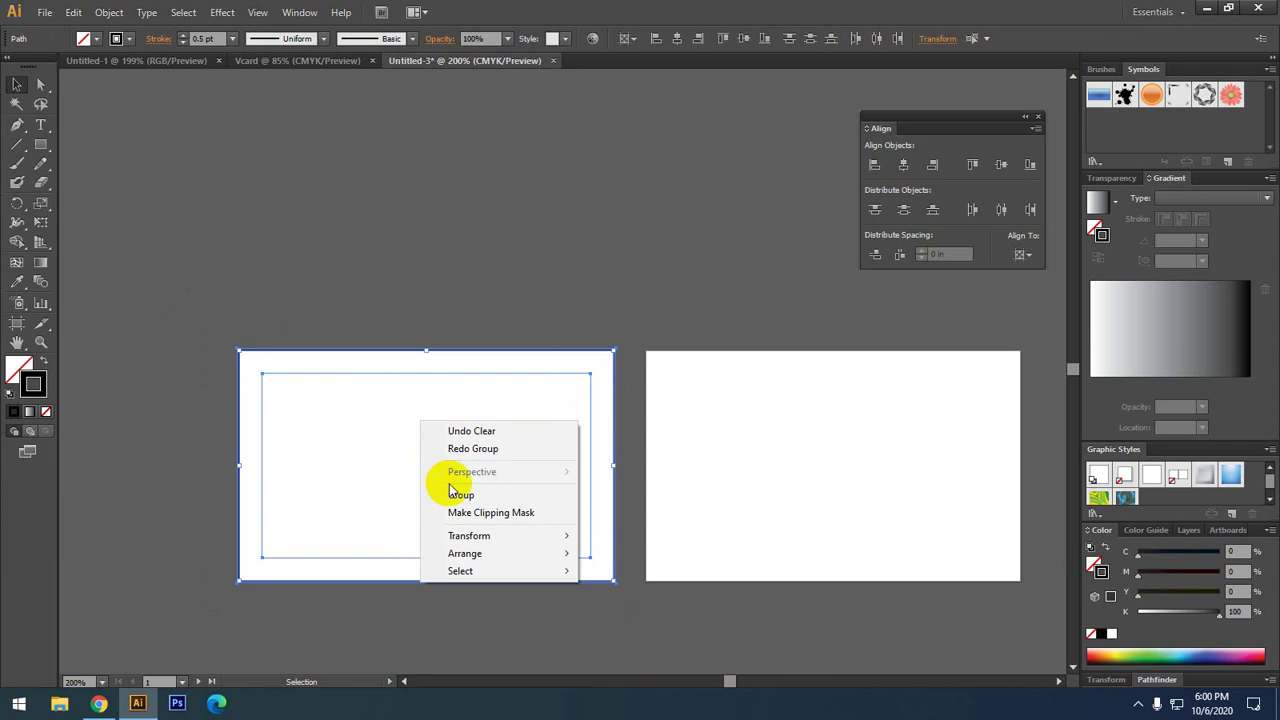
right_click(314, 413)
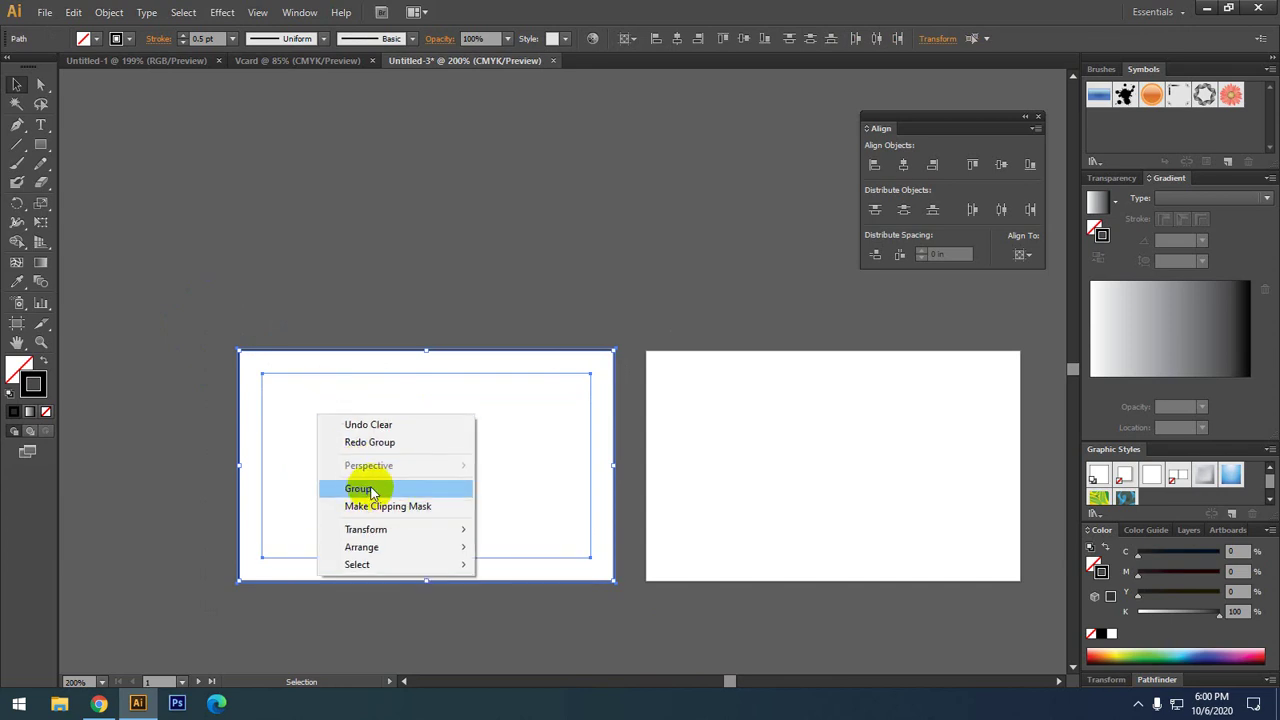
click(200, 300)
- Reselect and group the border and guide, then Alt-drag a copy onto artboard 2
drag(200, 300, 435, 523)
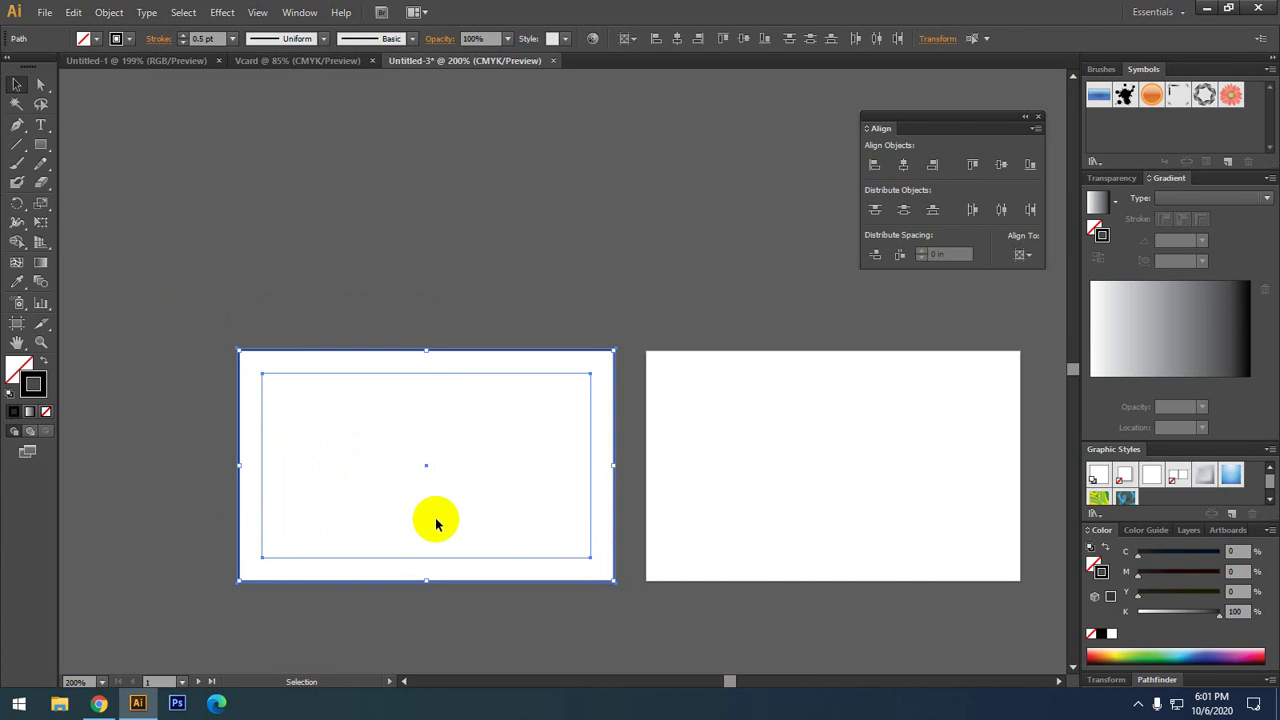
key(a)
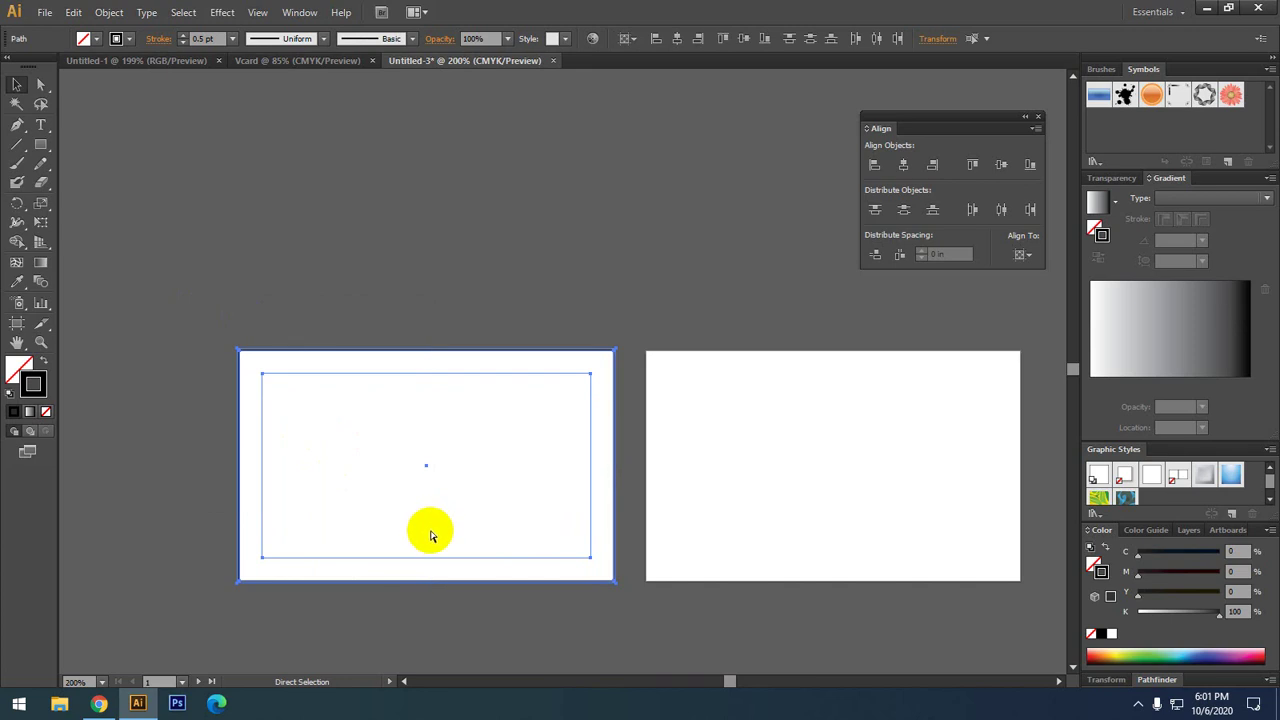
key(v)
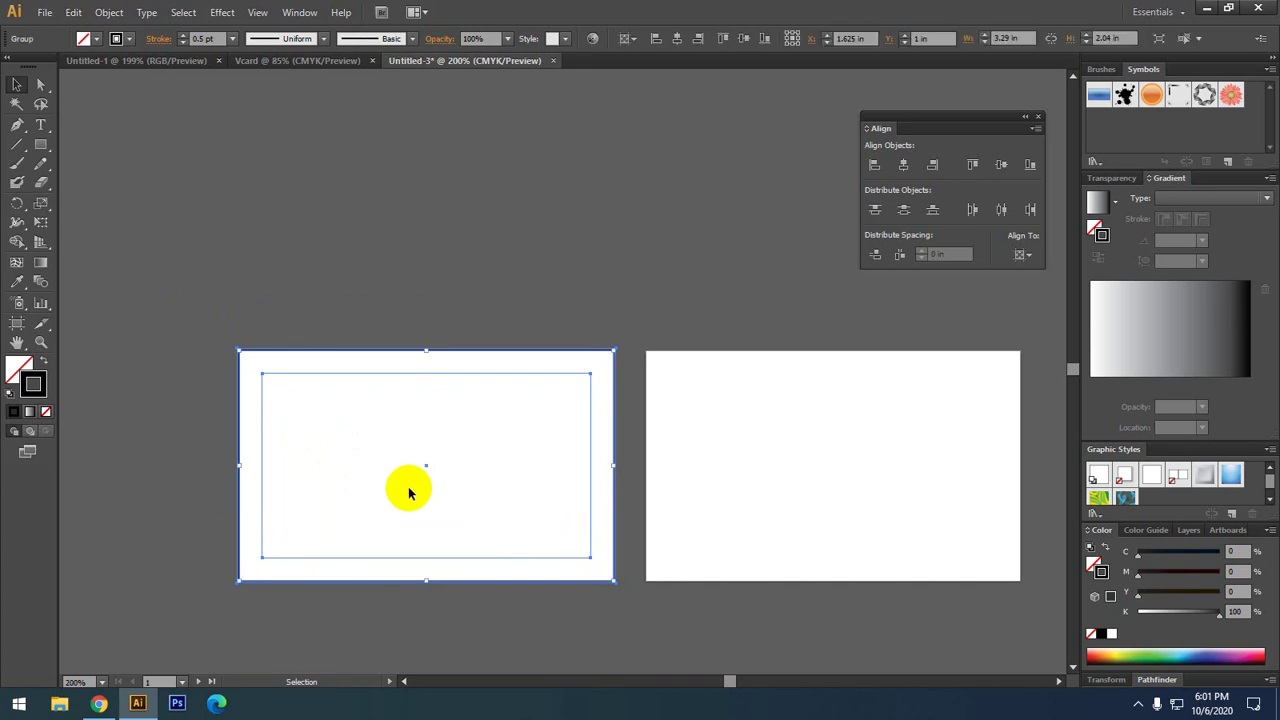
mouse_move(494, 349)
mouse_down()
mouse_move(347, 354)
mouse_move(686, 415)
mouse_up()
- Centre the copied card group horizontally and vertically on the second artboard
click(606, 308)
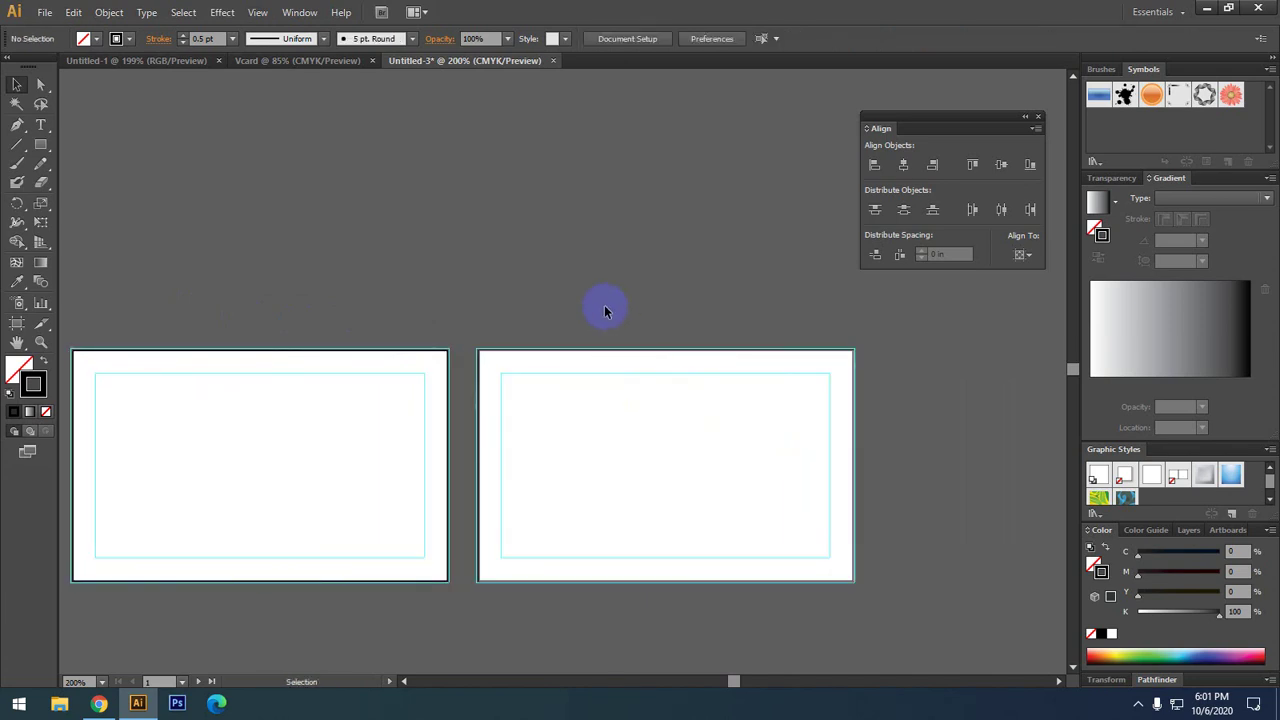
click(585, 417)
mouse_move(566, 288)
mouse_down()
mouse_move(623, 389)
mouse_move(611, 349)
mouse_move(651, 366)
mouse_up()
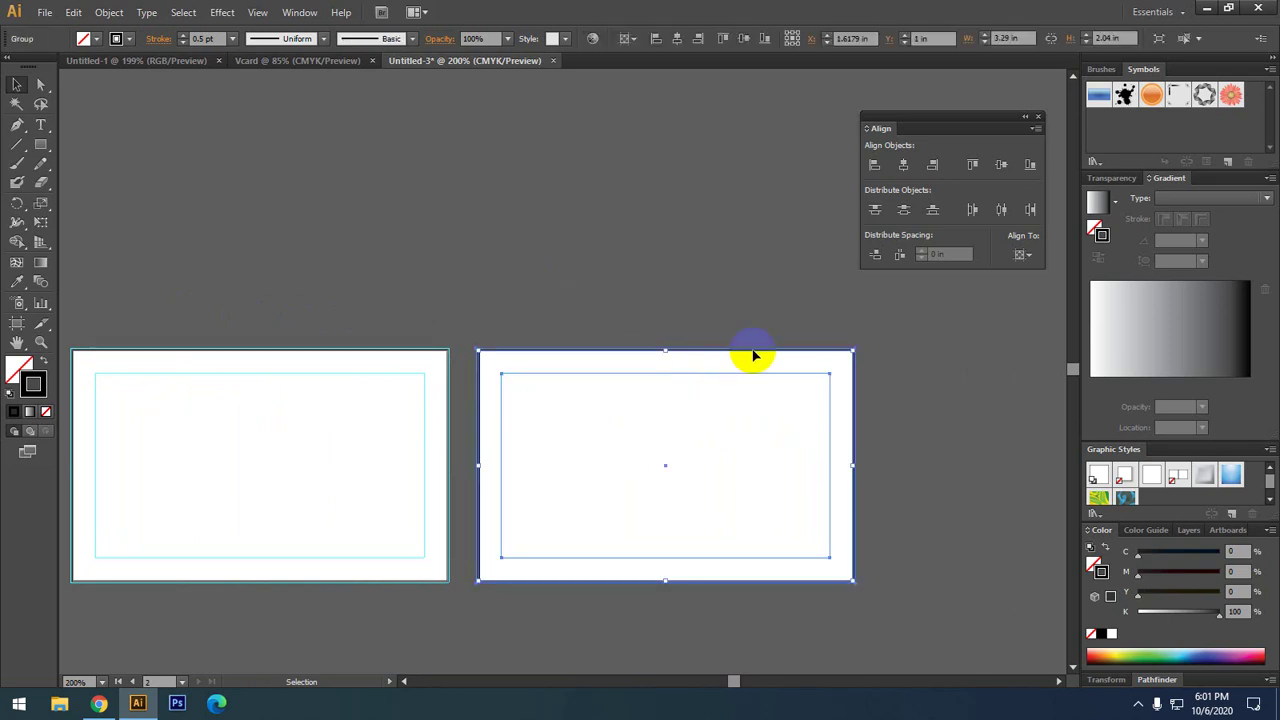
click(903, 164)
click(1001, 165)
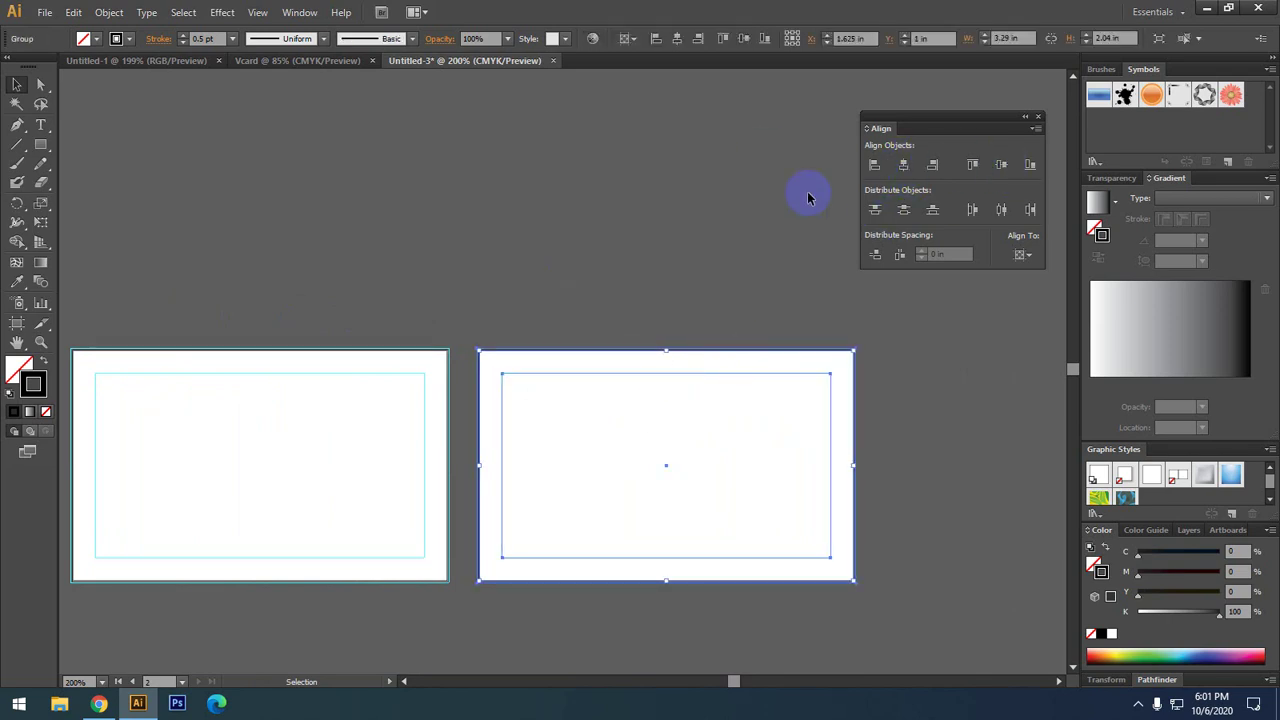
- Reselect the copied card, then select the card group on the first artboard
click(590, 267)
drag(509, 283, 569, 276)
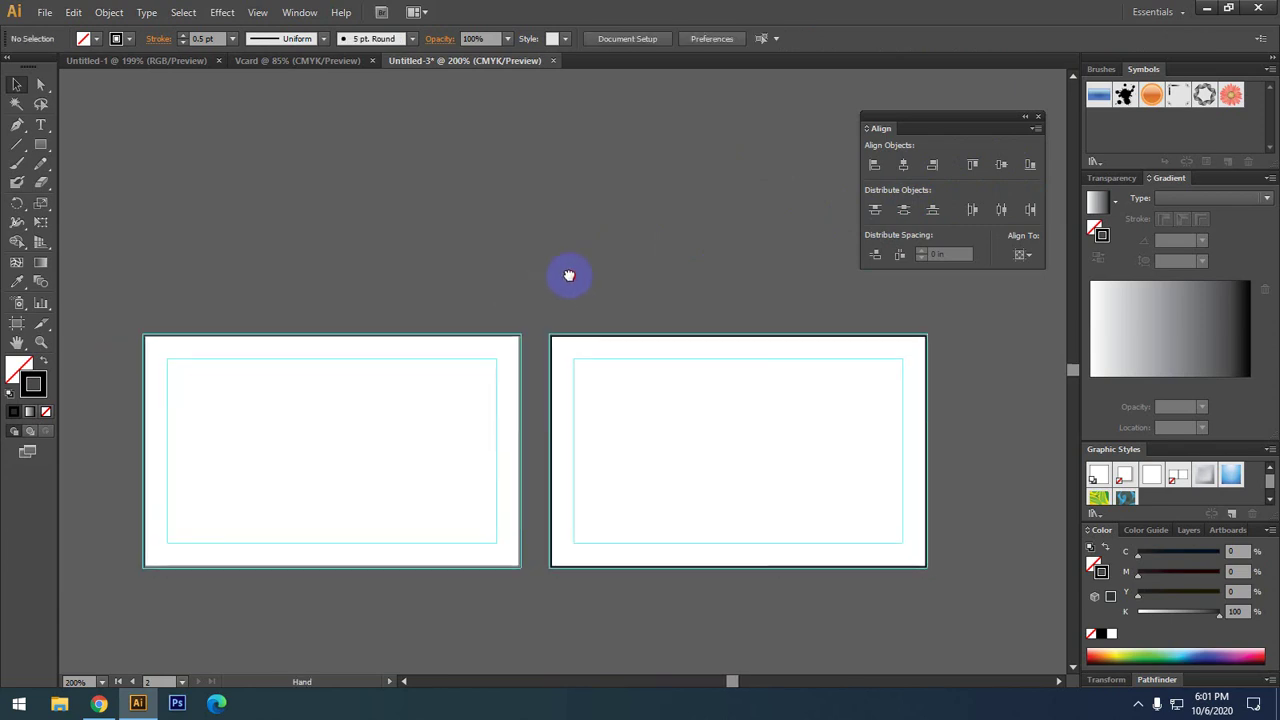
click(649, 434)
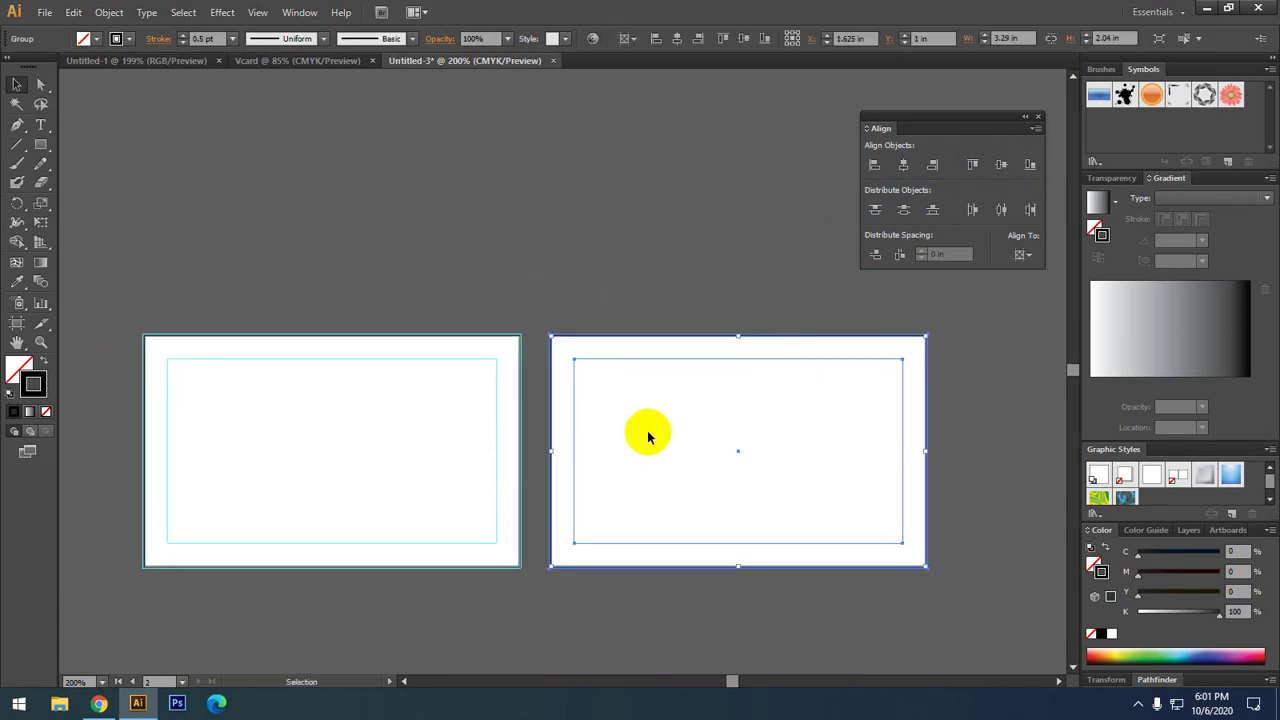
mouse_move(577, 283)
mouse_down()
mouse_move(234, 650)
mouse_move(246, 614)
mouse_up()
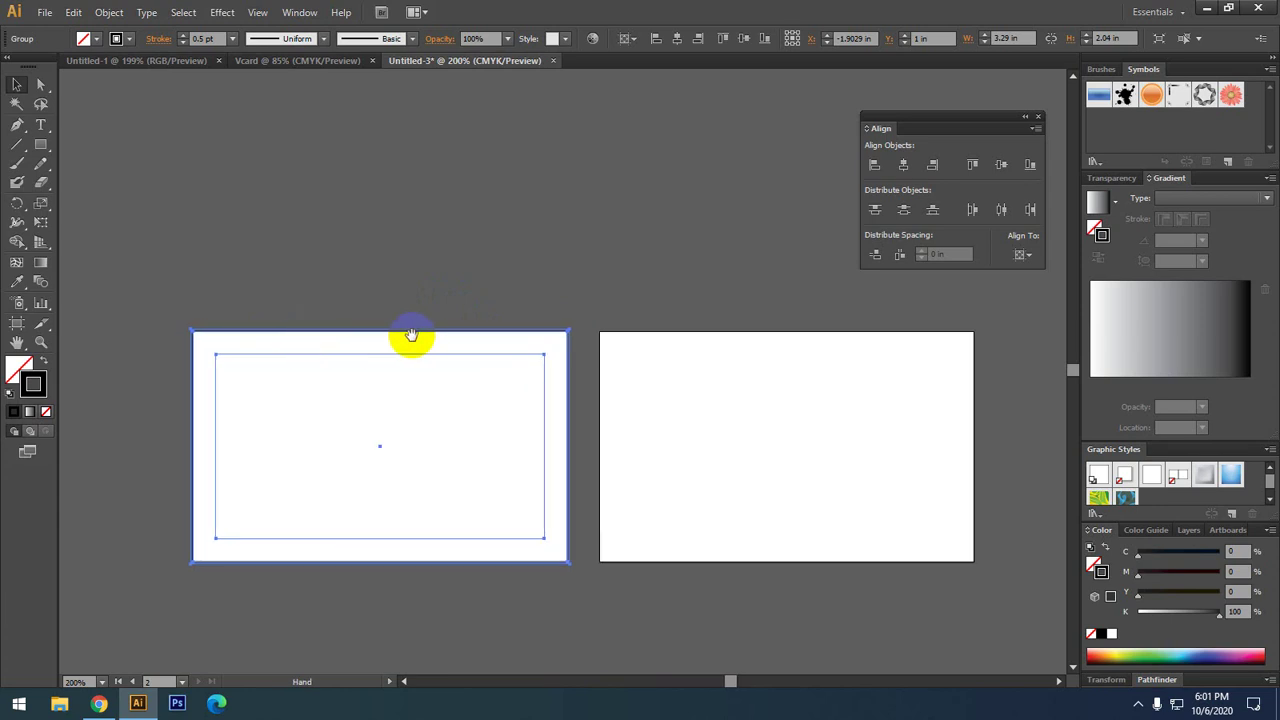
mouse_move(411, 334)
mouse_down()
mouse_move(225, 320)
mouse_move(280, 323)
mouse_up()
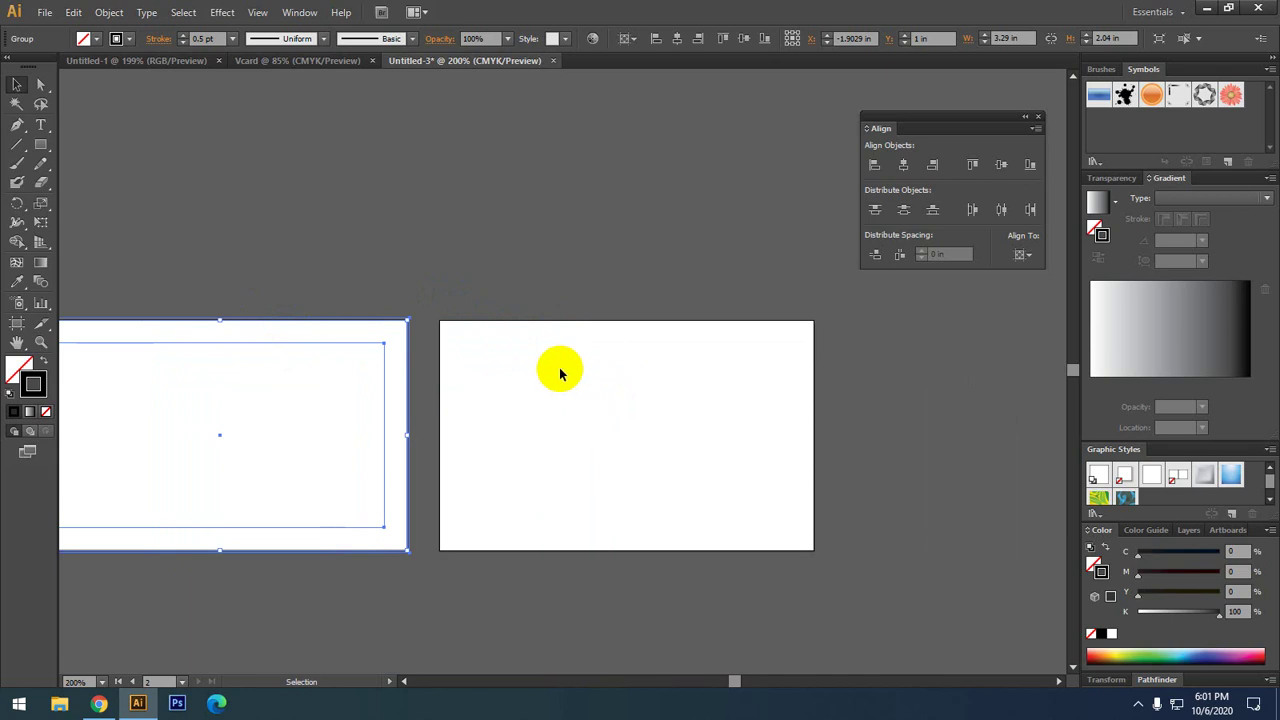
drag(252, 274, 312, 392)
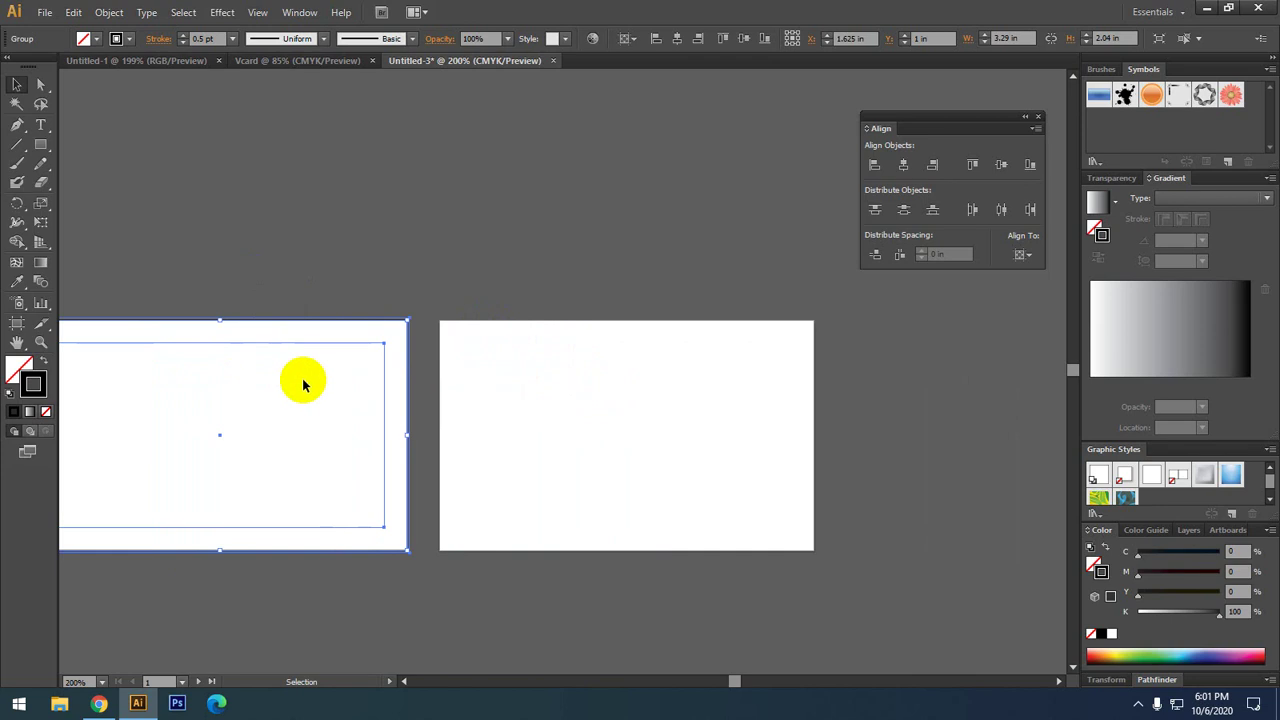
right_click(265, 345)
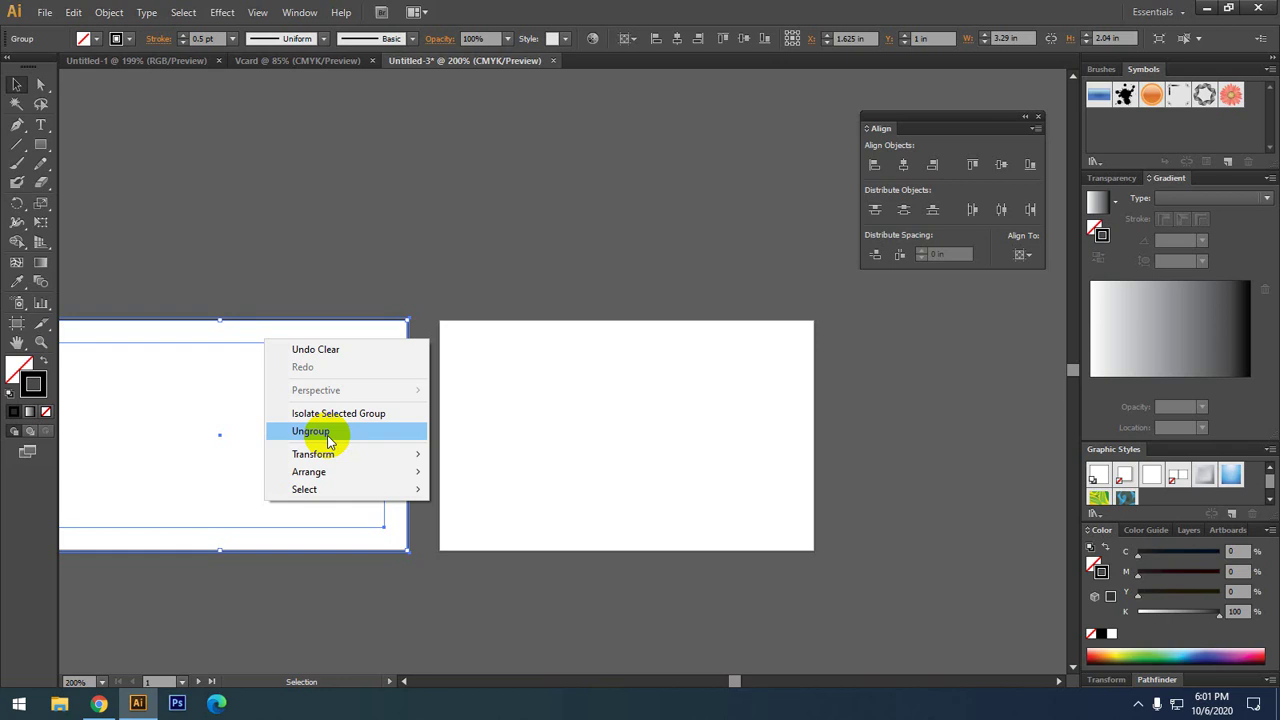
click(328, 441)
click(258, 217)
click(240, 345)
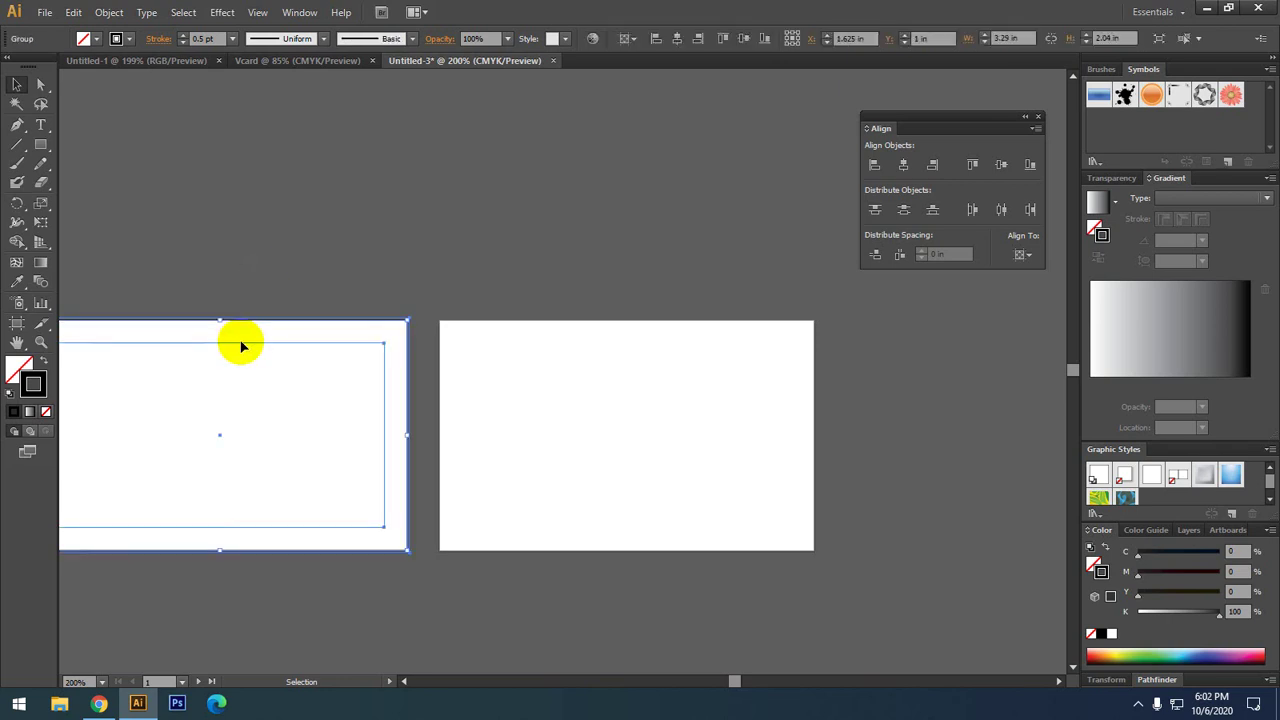
key(ctrl)
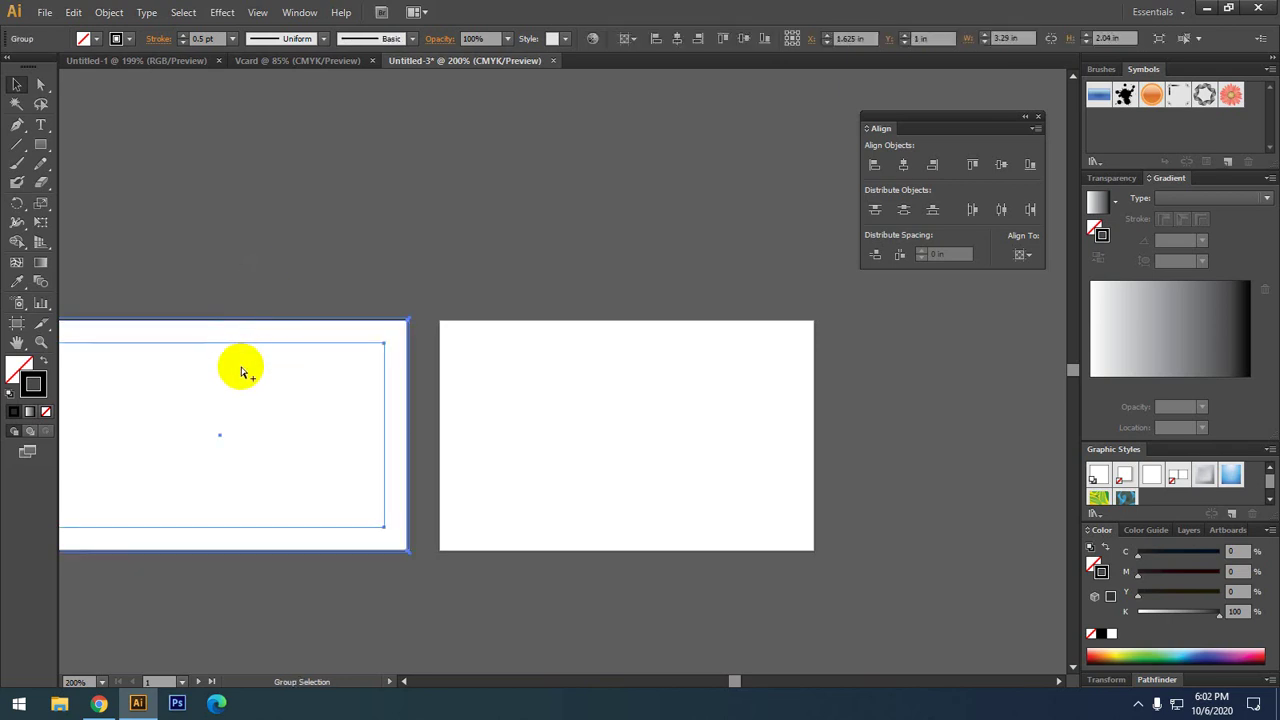
click(240, 372)
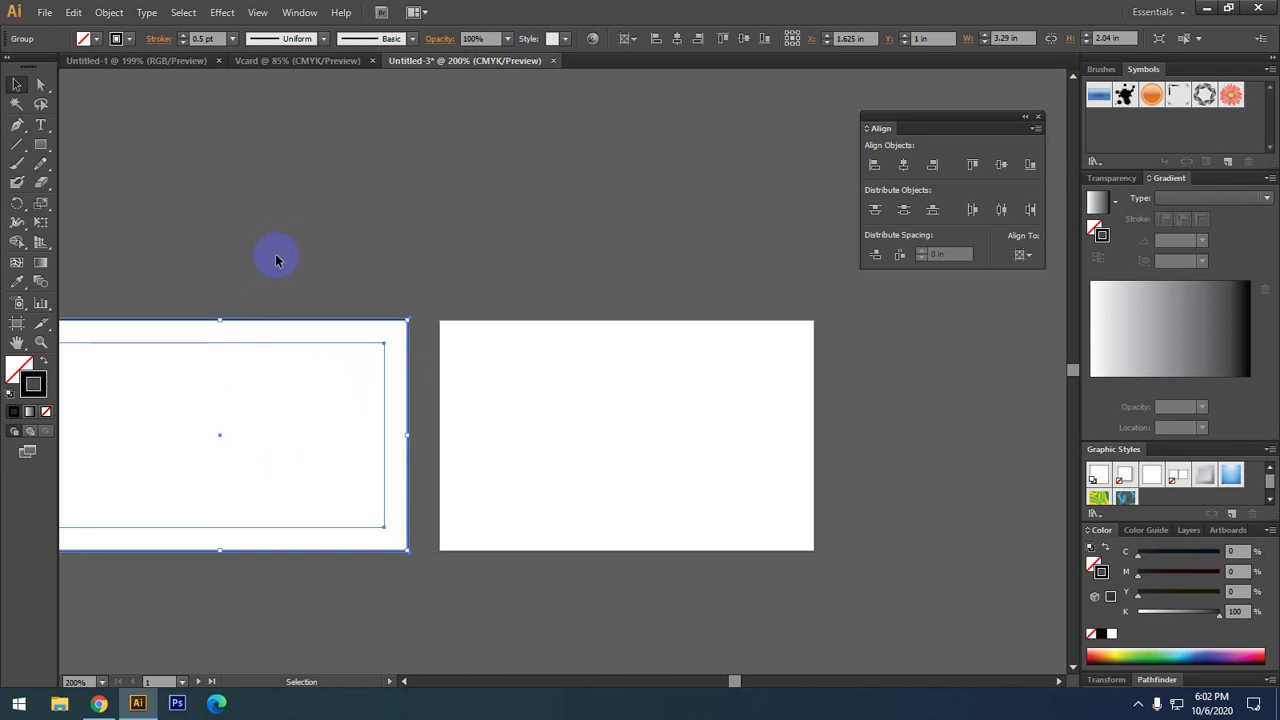
mouse_move(274, 257)
mouse_down()
mouse_move(471, 288)
mouse_move(444, 283)
mouse_up()
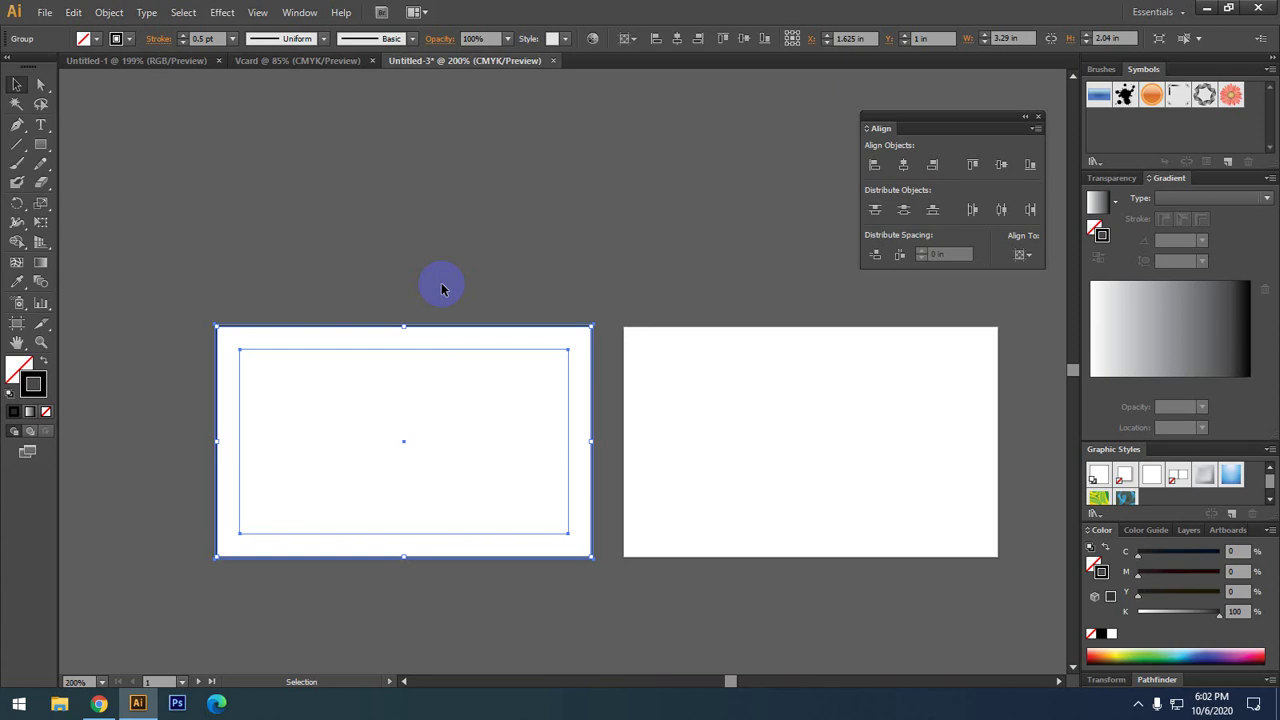
click(415, 318)
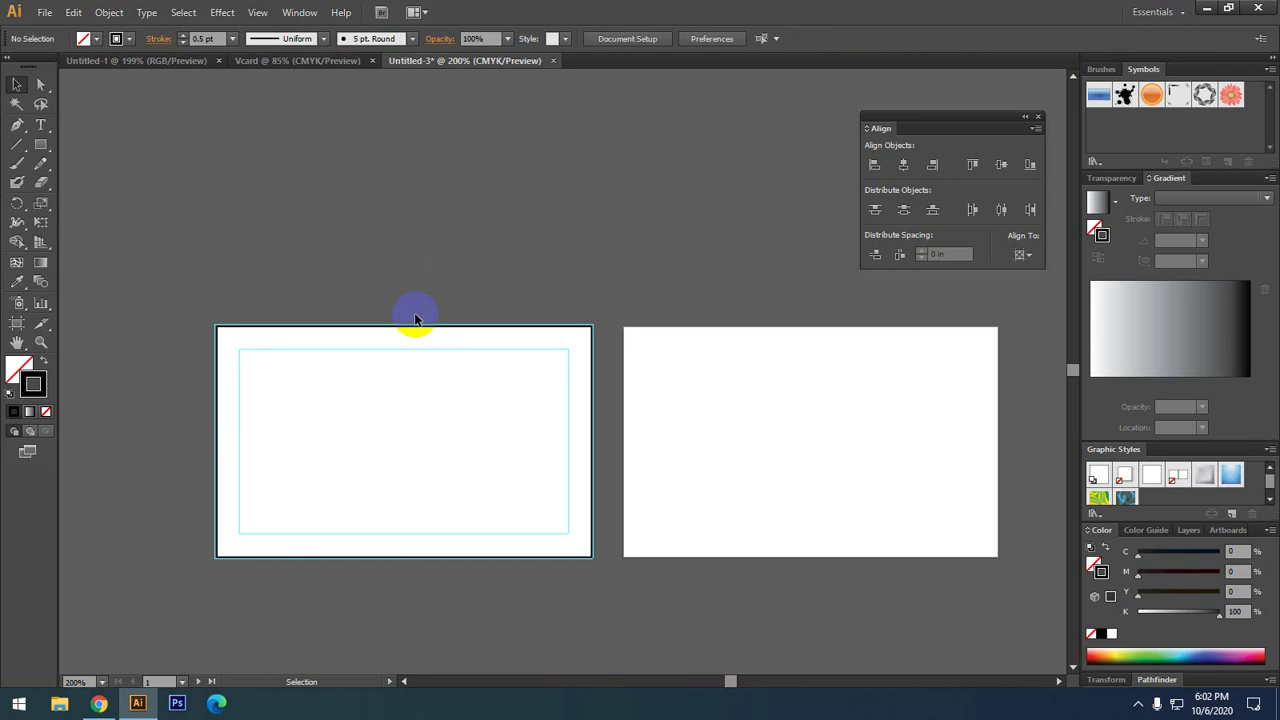
click(417, 306)
drag(528, 306, 447, 314)
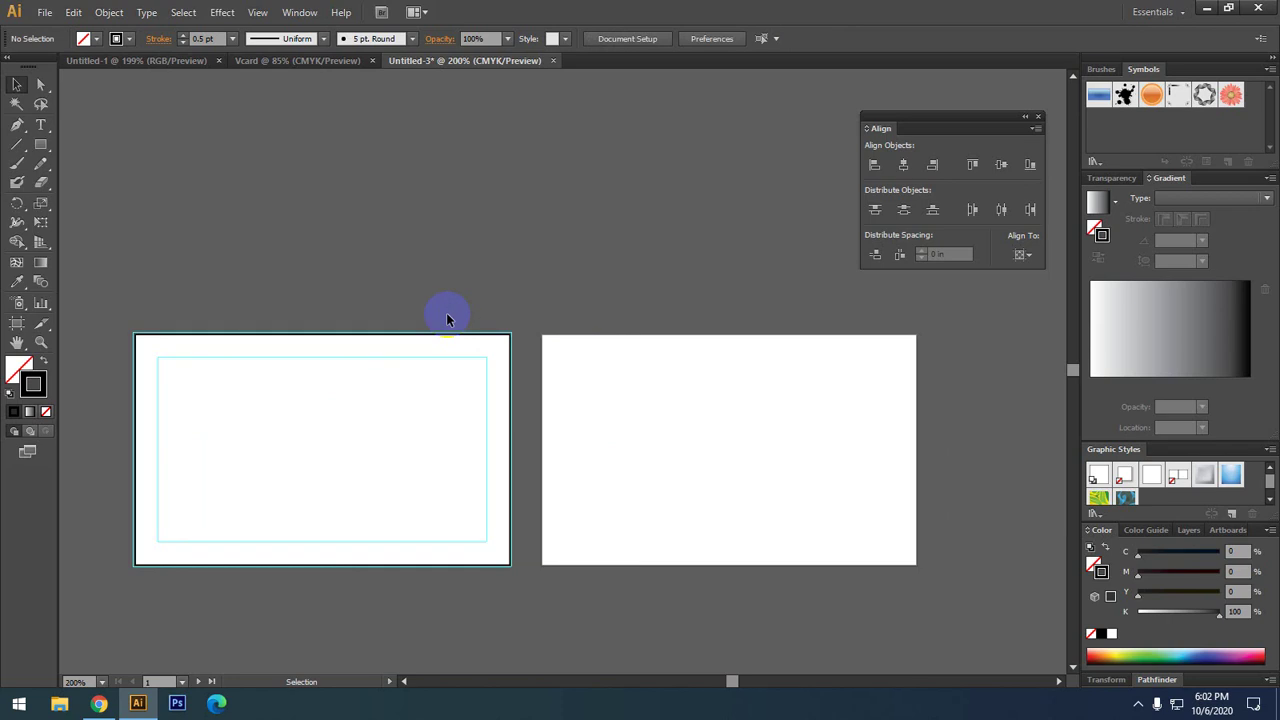
- Alt-drag a copy of the border-and-guide group from artboard 1 onto artboard 2
scroll(446, 416, down, 2)
scroll(500, 449, down, 2)
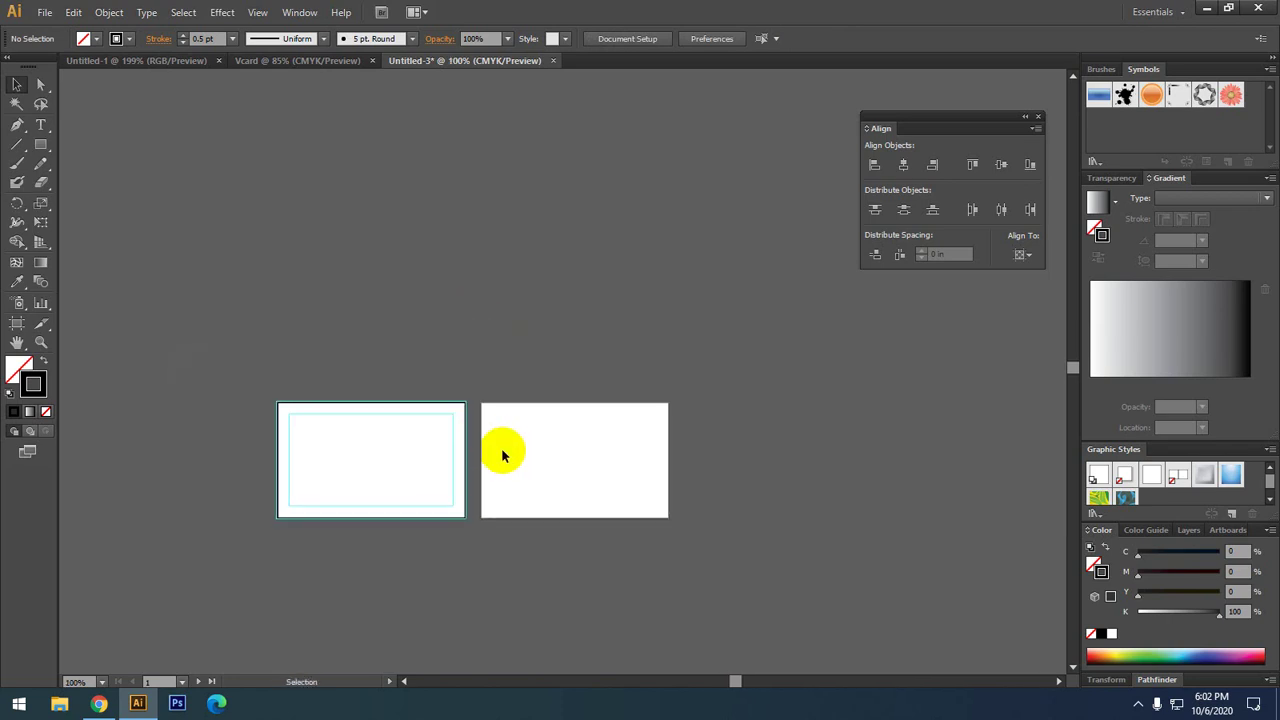
scroll(366, 420, up, 5)
click(464, 462)
scroll(464, 462, down, 3)
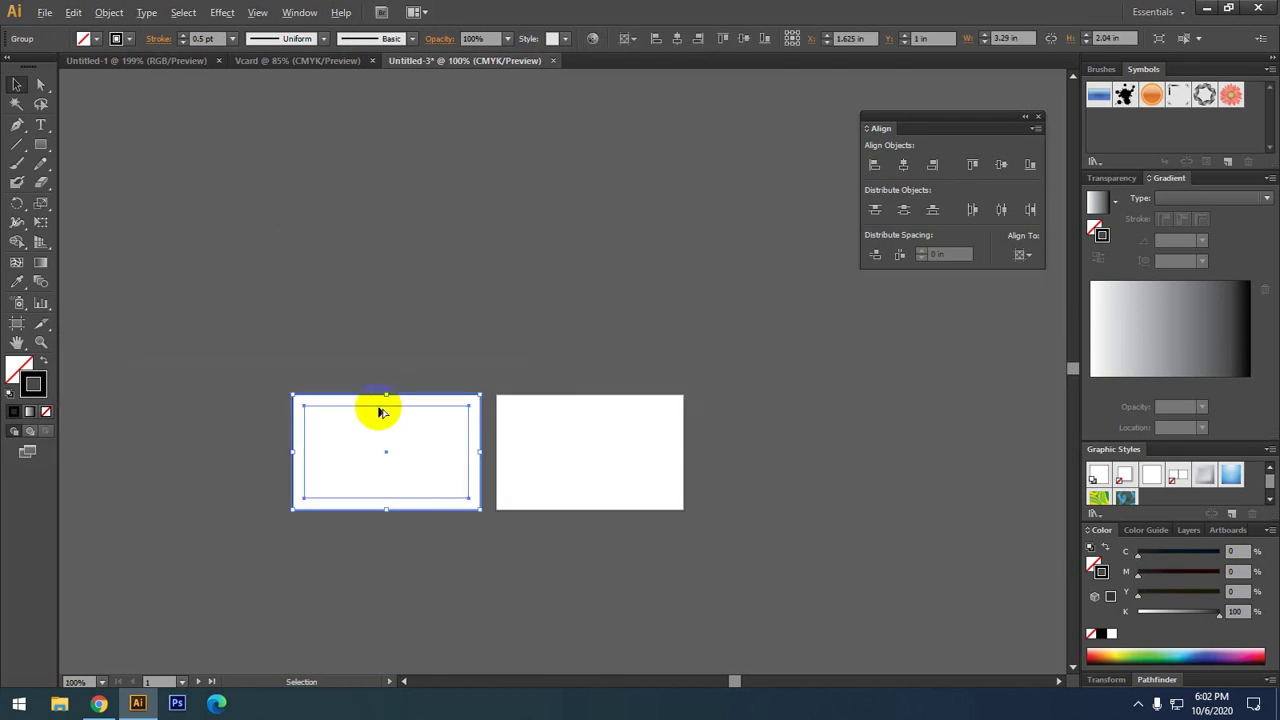
drag(380, 410, 580, 431)
scroll(574, 429, up, 2)
scroll(447, 295, up, 1)
- Centre the copied group horizontally and vertically on the second artboard
click(200, 354)
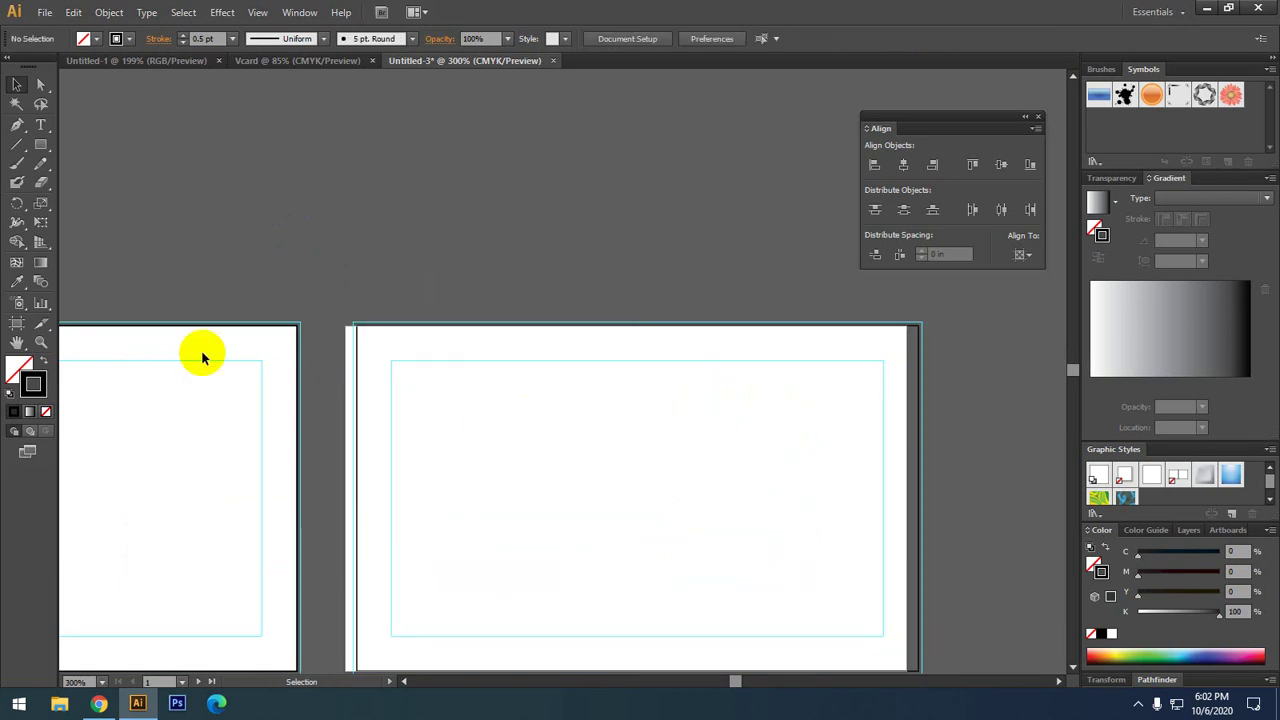
drag(414, 296, 456, 388)
drag(421, 292, 452, 385)
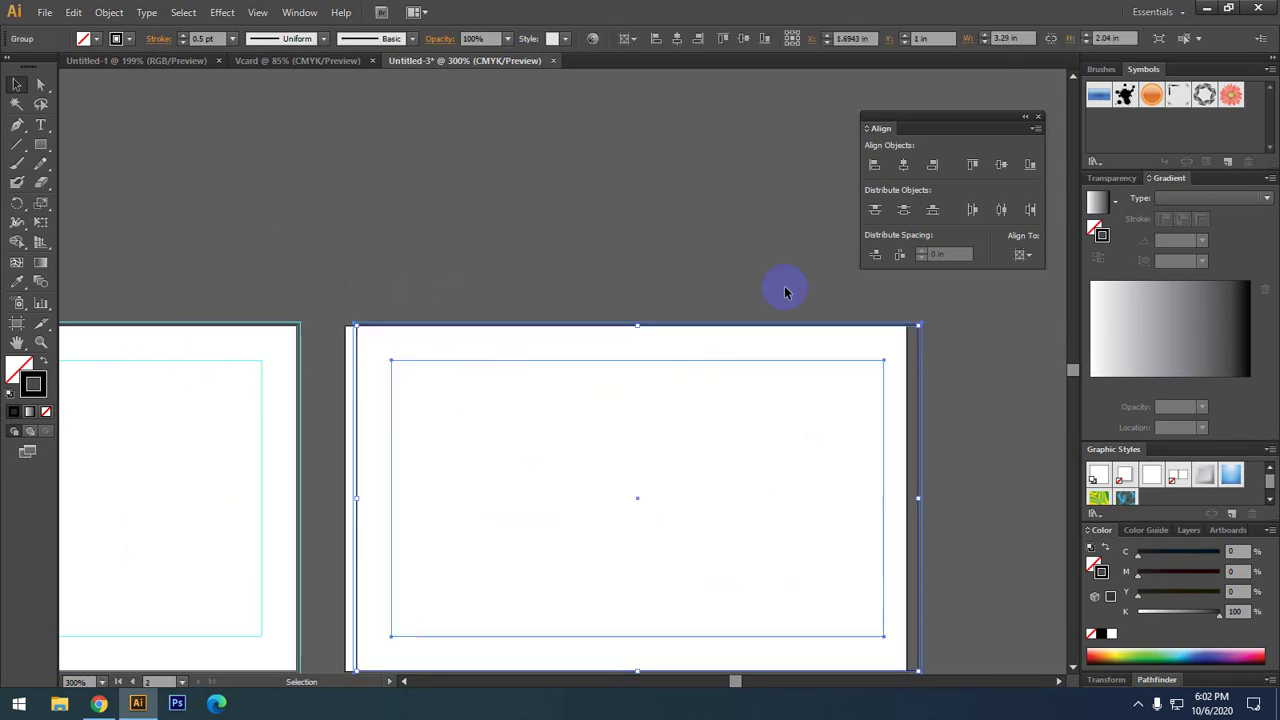
click(904, 166)
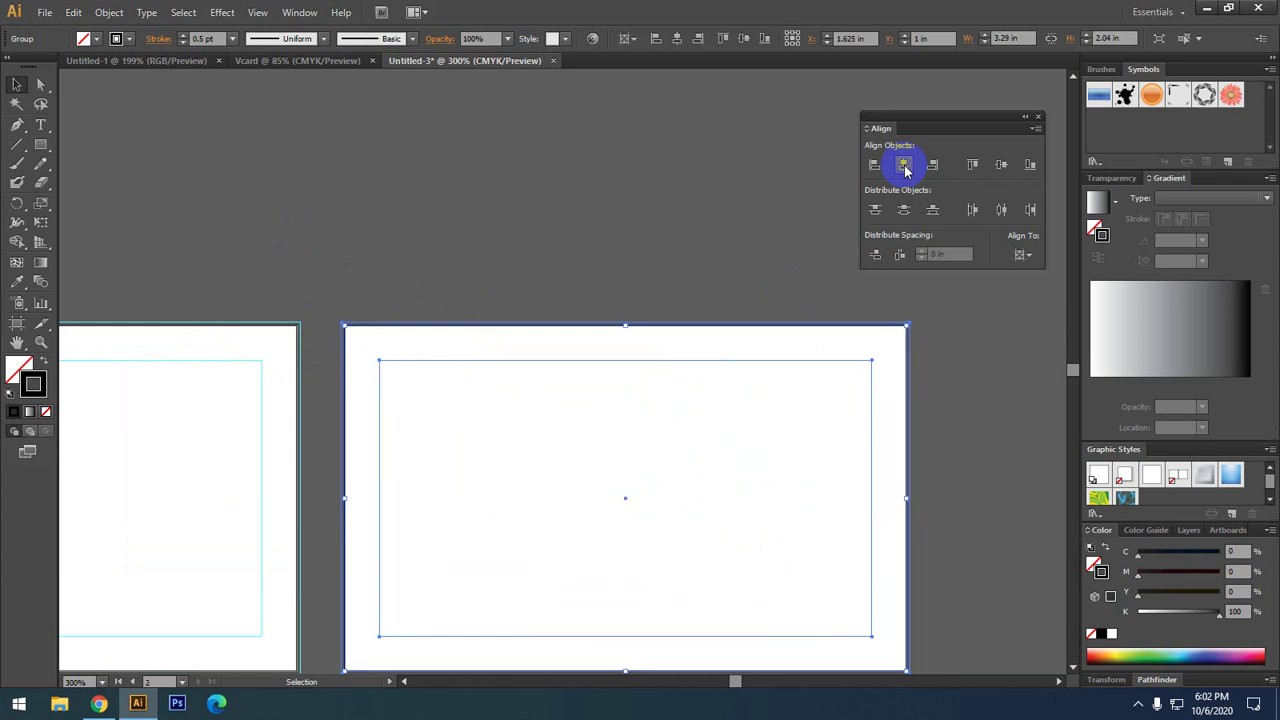
click(1001, 166)
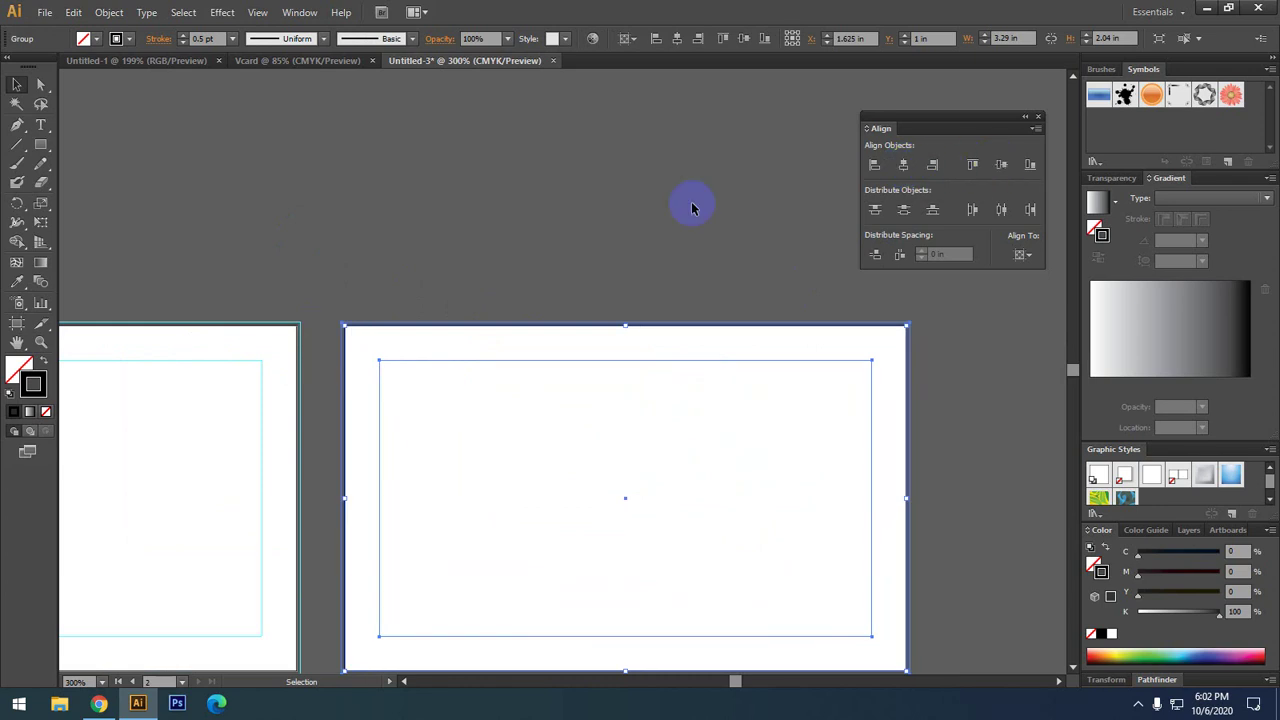
click(518, 216)
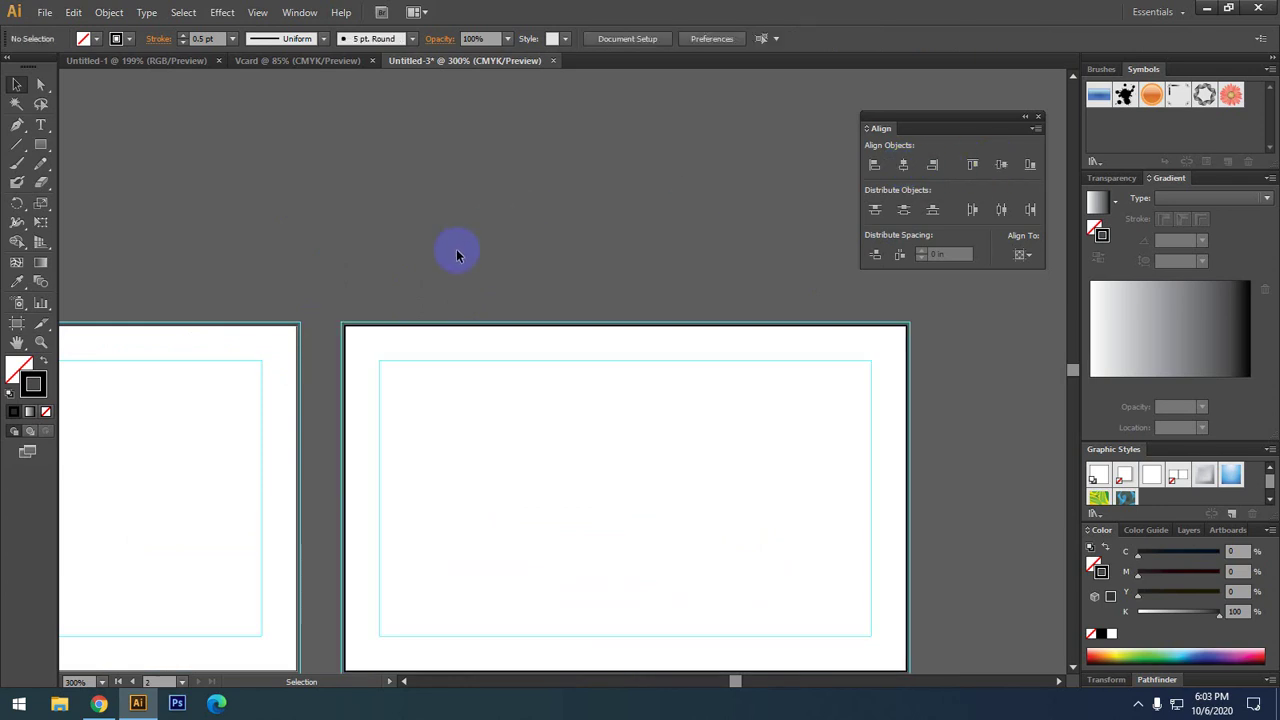
drag(431, 268, 638, 224)
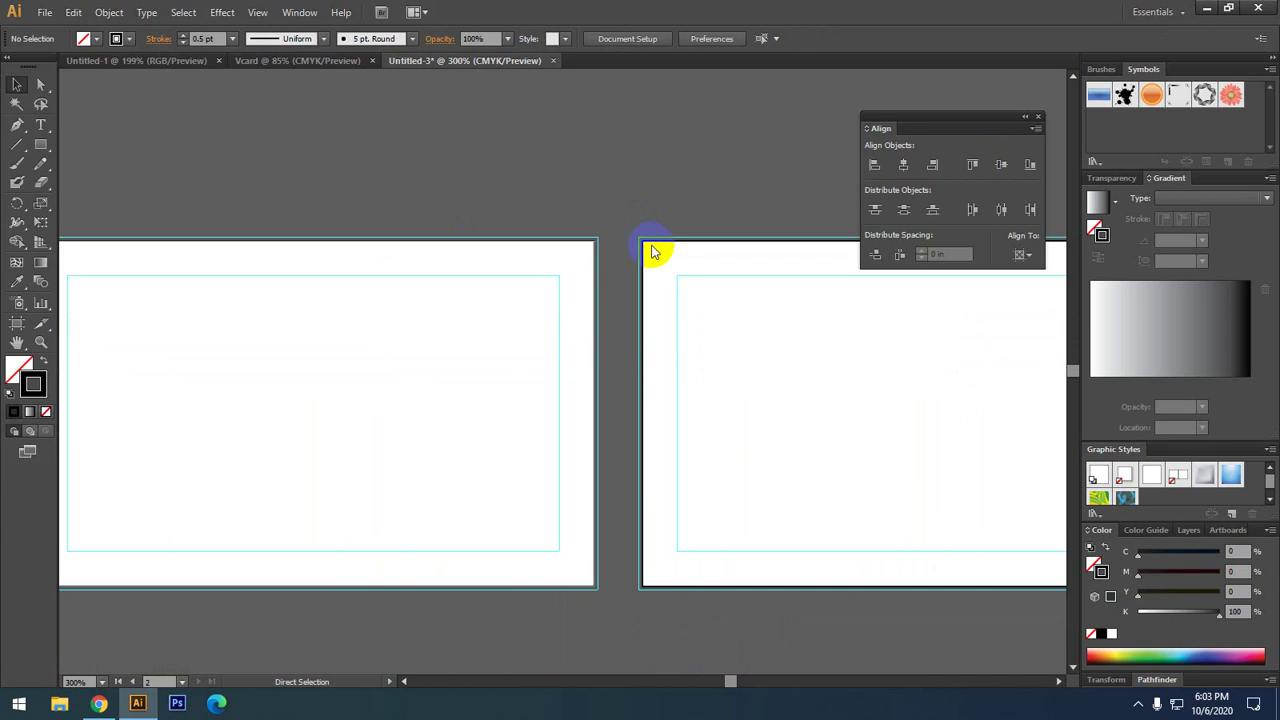
- Start saving the document through File > Save with the name 'V Card'
key(ctrl+s)
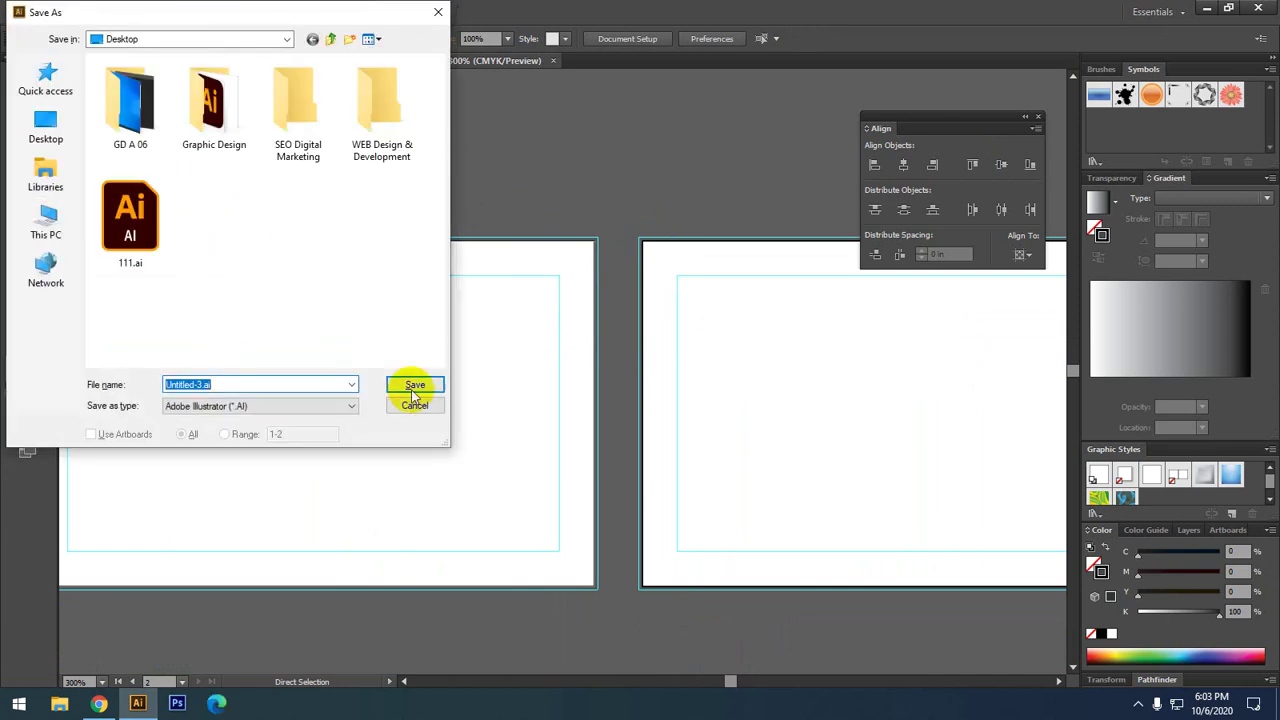
click(415, 405)
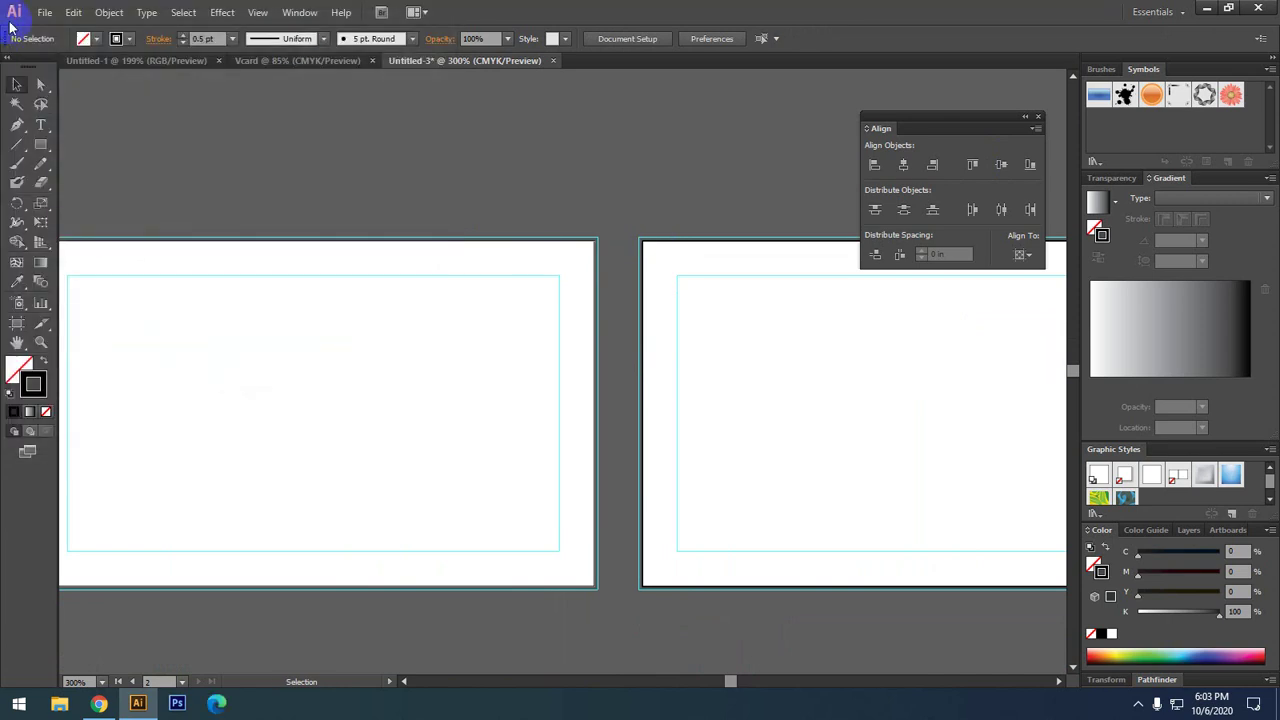
click(40, 13)
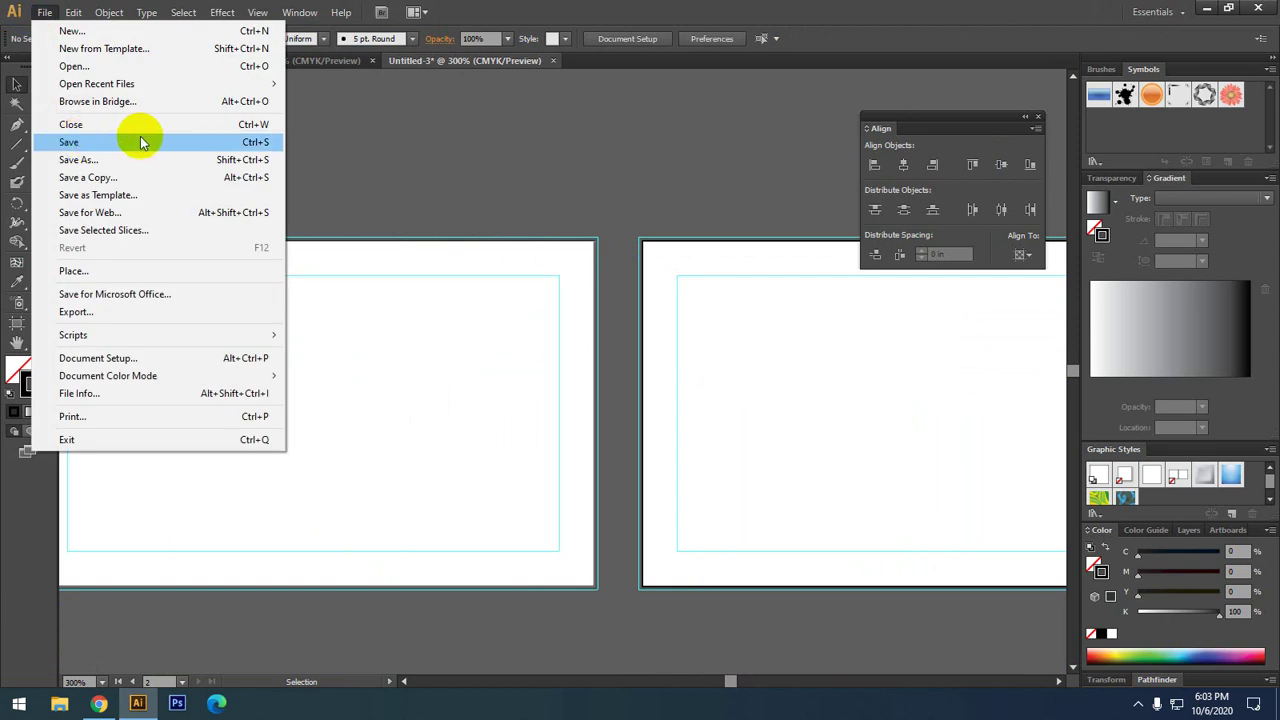
click(553, 165)
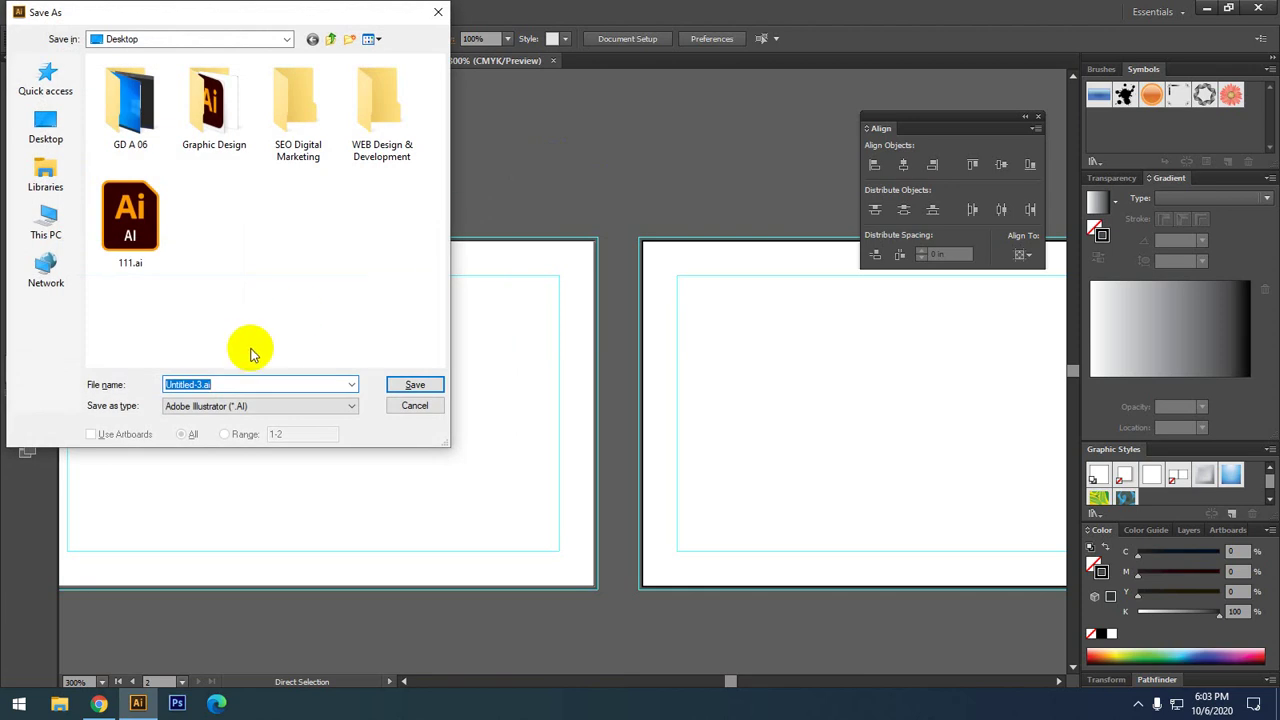
text(V C)
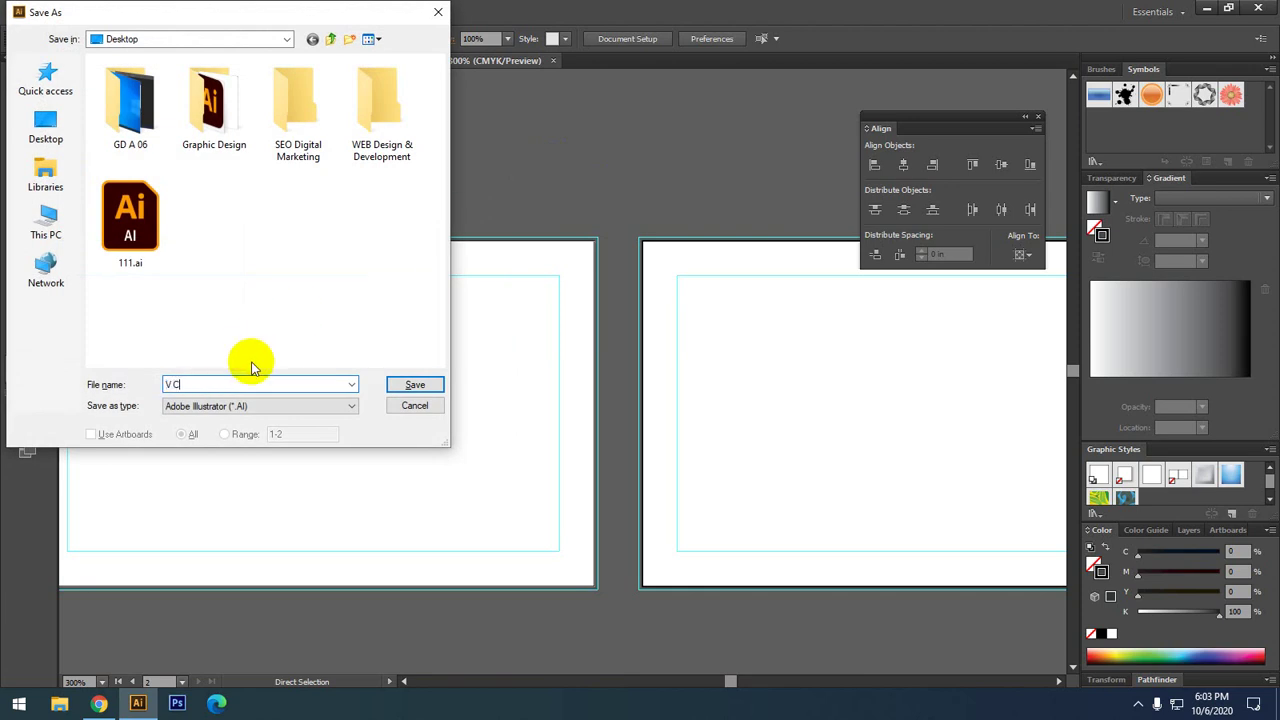
text(ard)
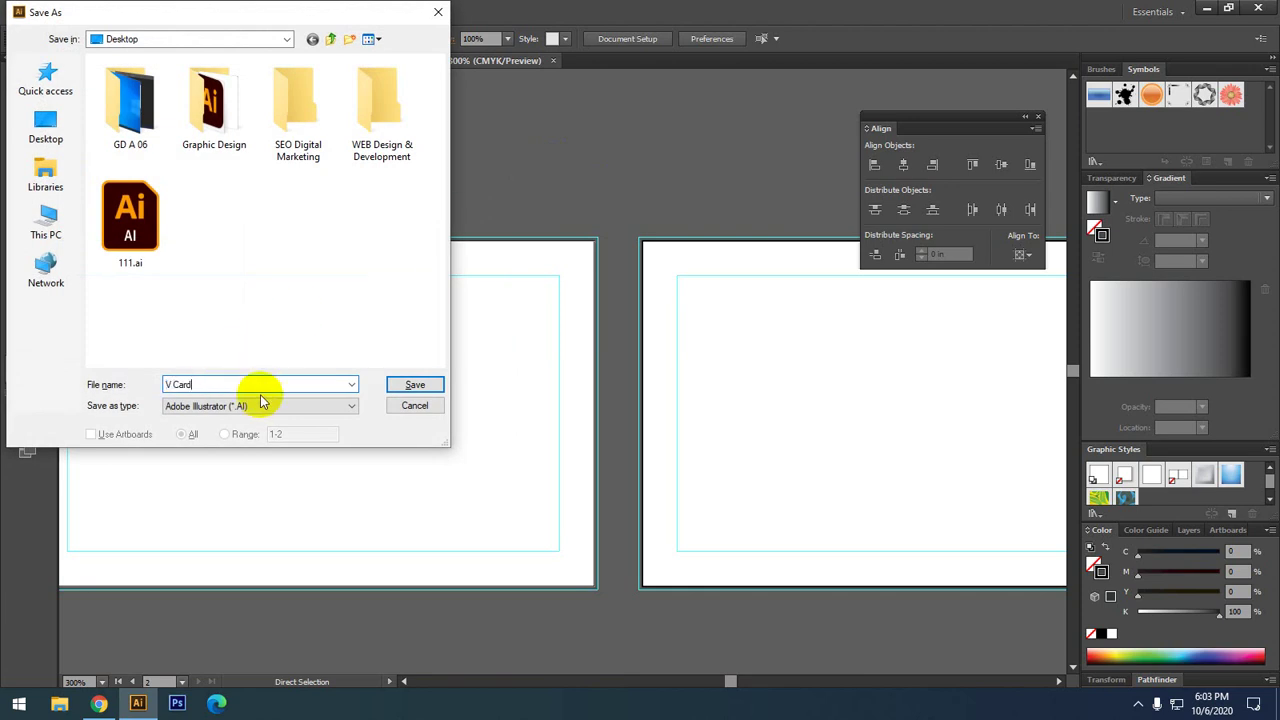
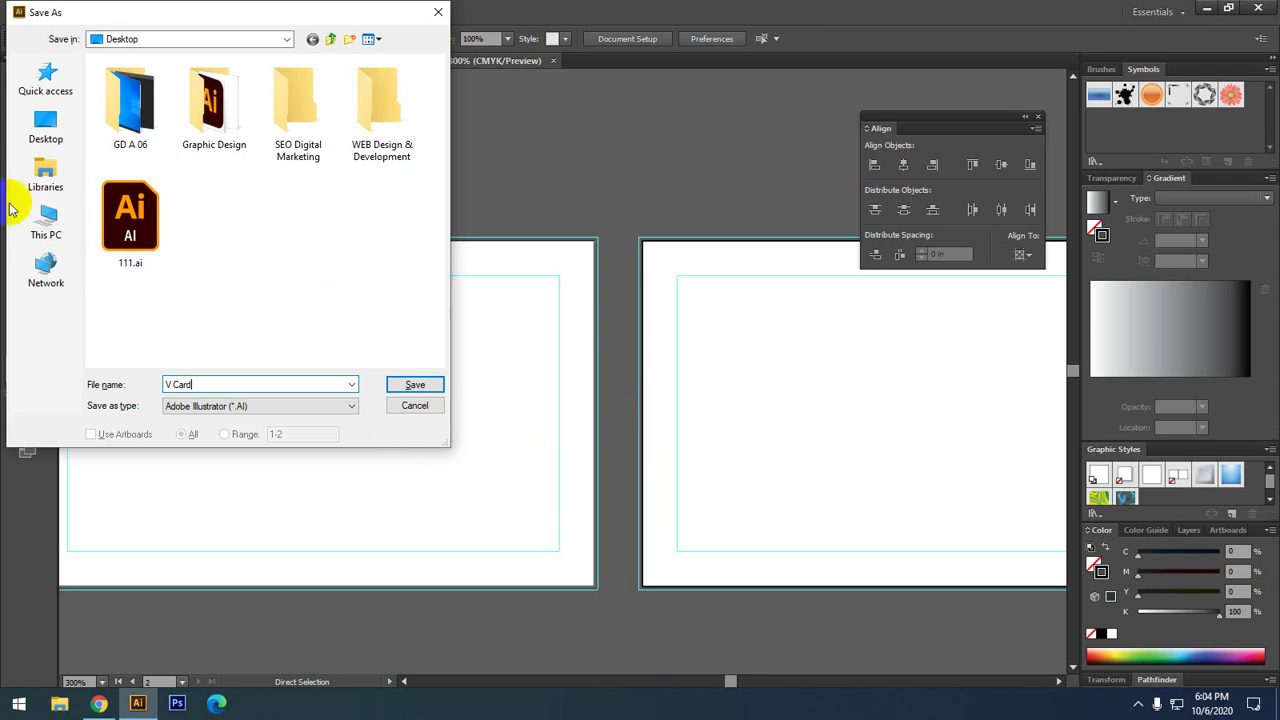
- Create a new folder named 'V Card' on the Desktop from the Save As dialog
click(46, 216)
scroll(207, 240, down, 3)
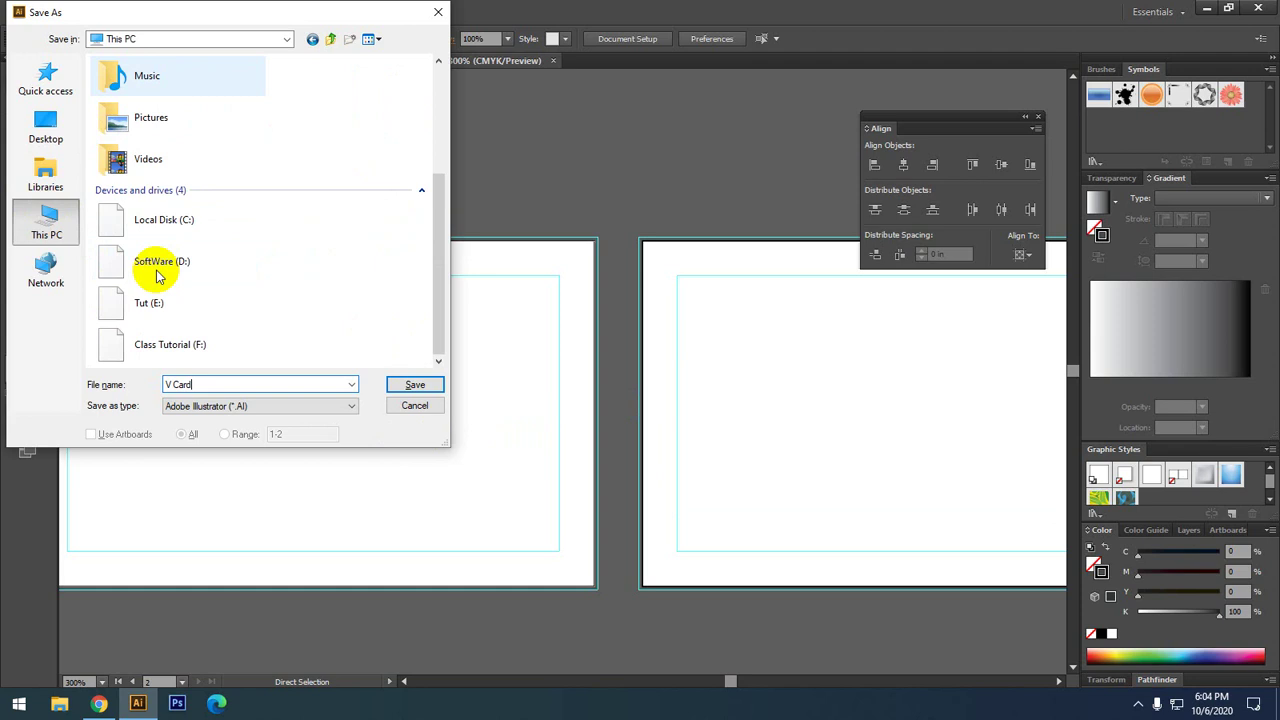
click(27, 120)
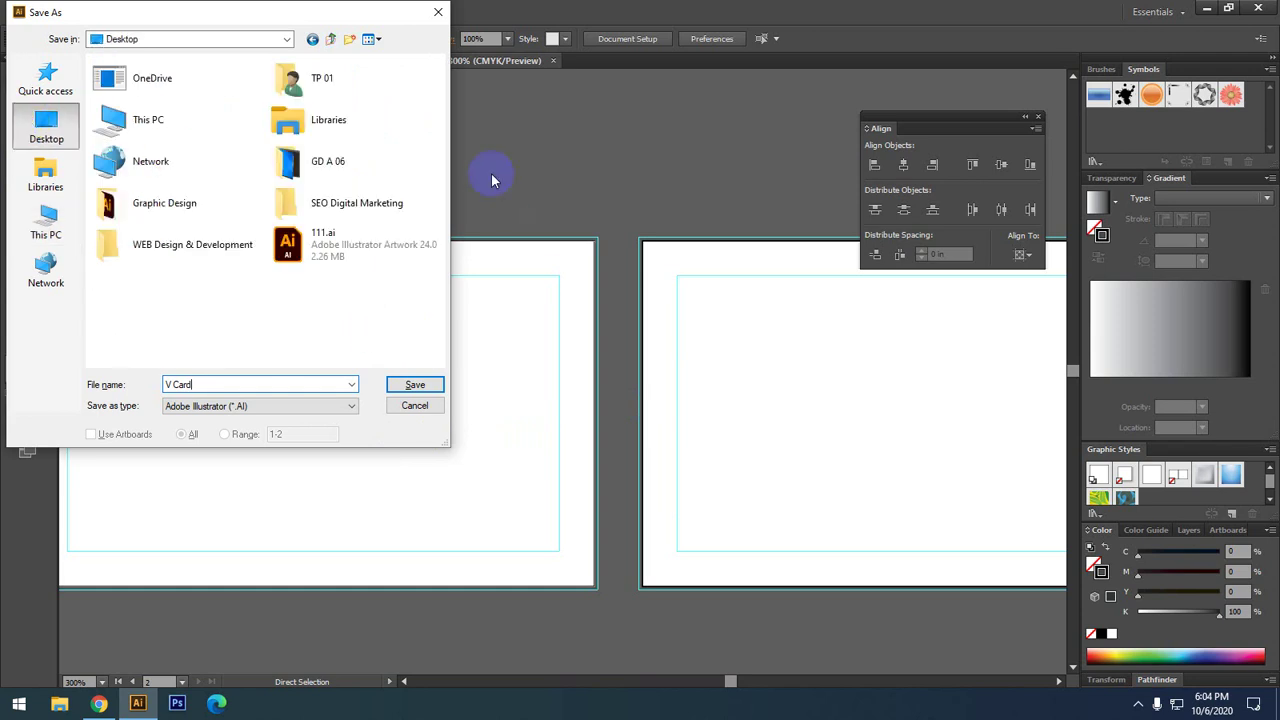
click(350, 38)
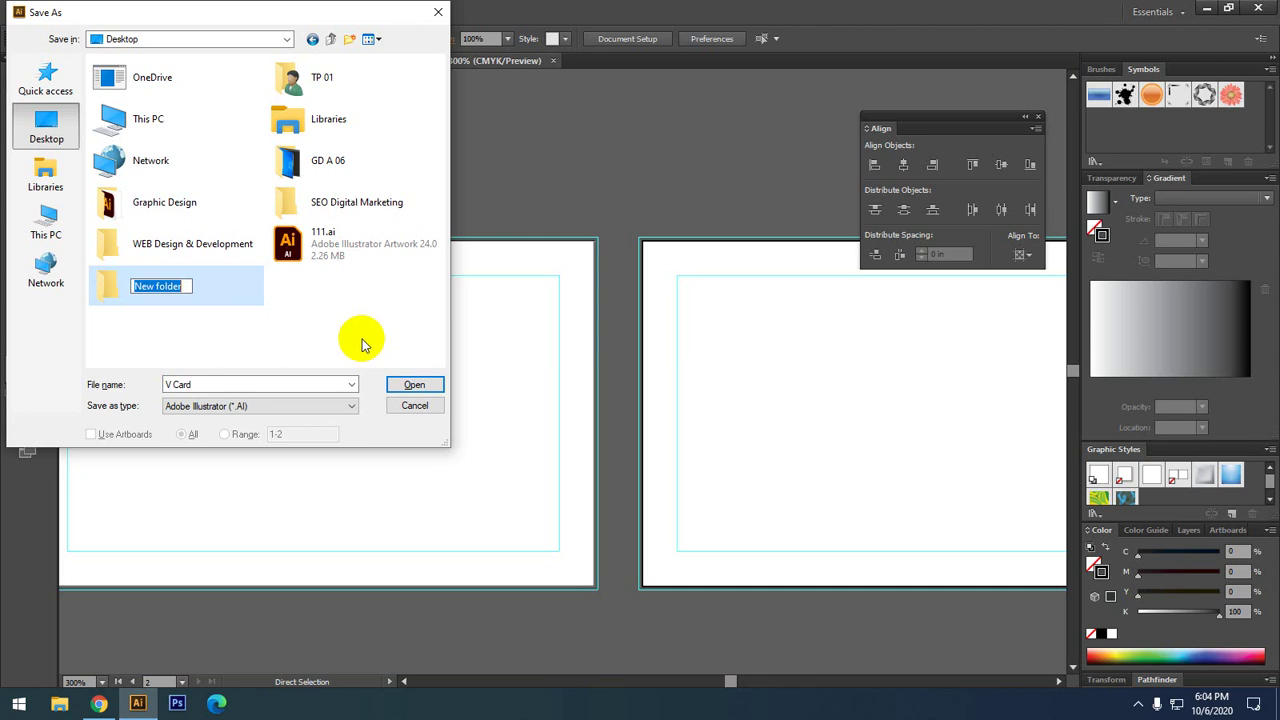
key(BackSpace)
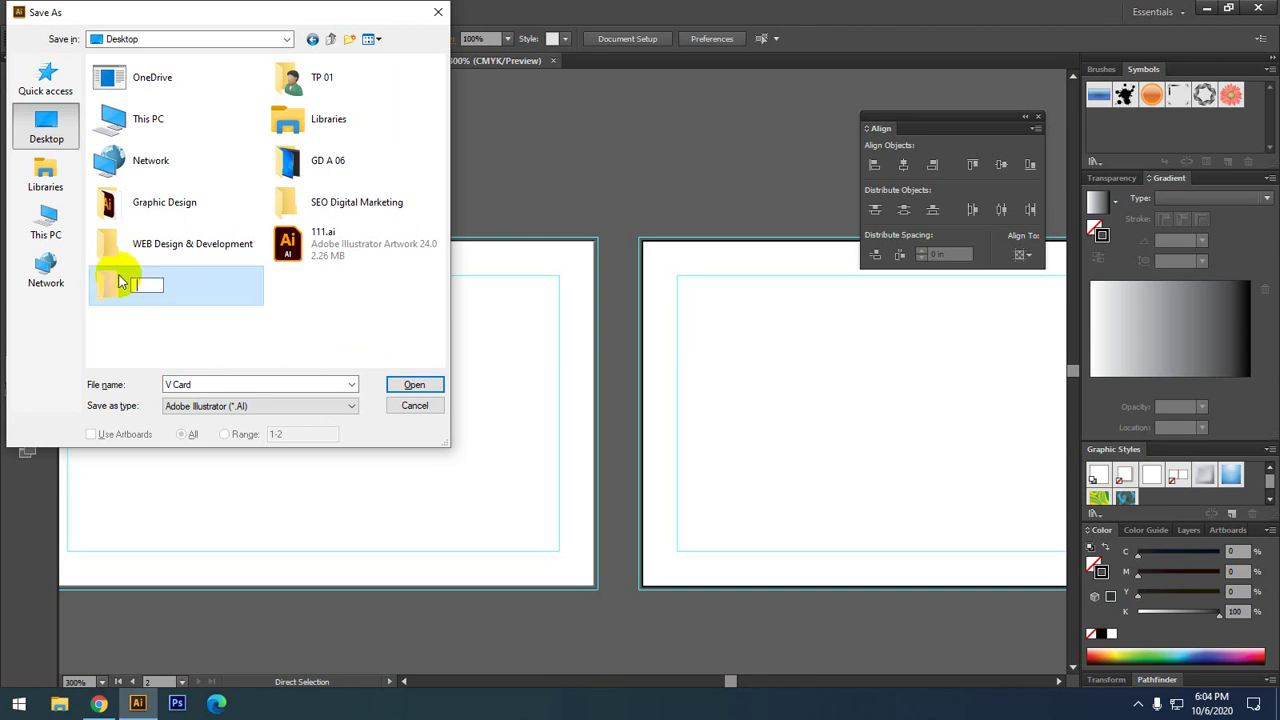
text(V Card)
- Save the document as V Card.ai inside that folder with default Illustrator options
double_click(118, 283)
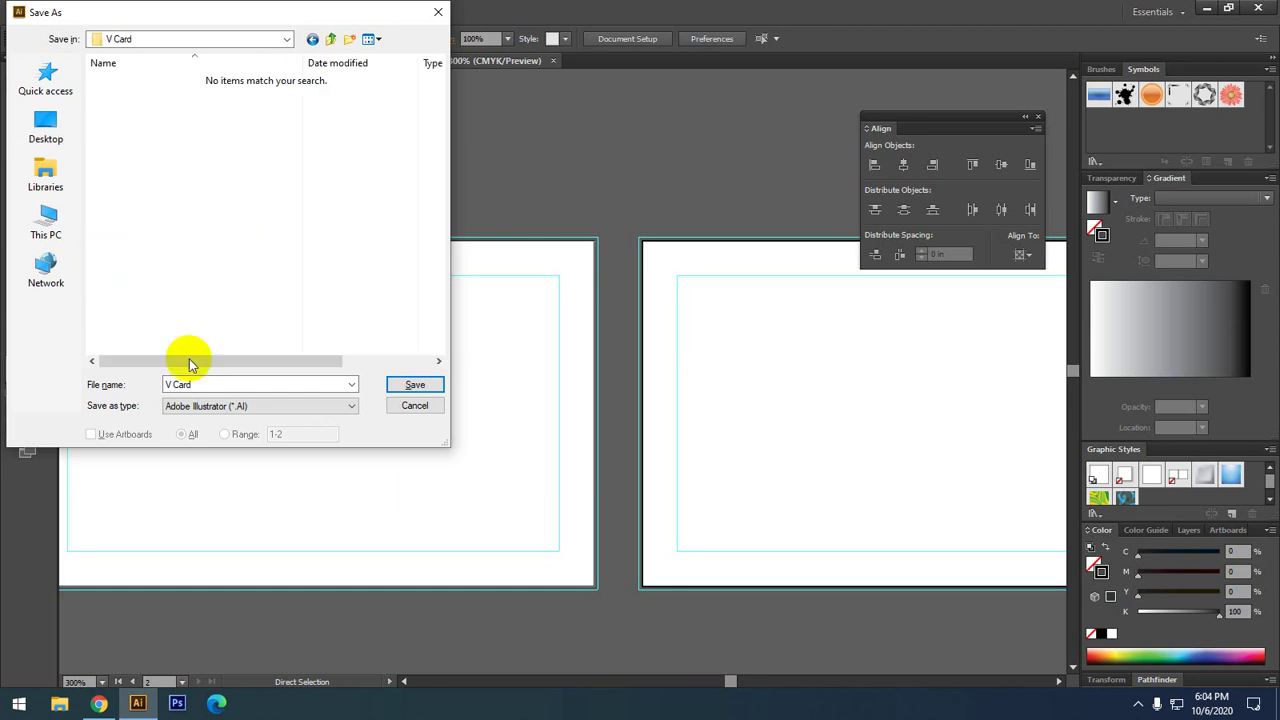
click(415, 388)
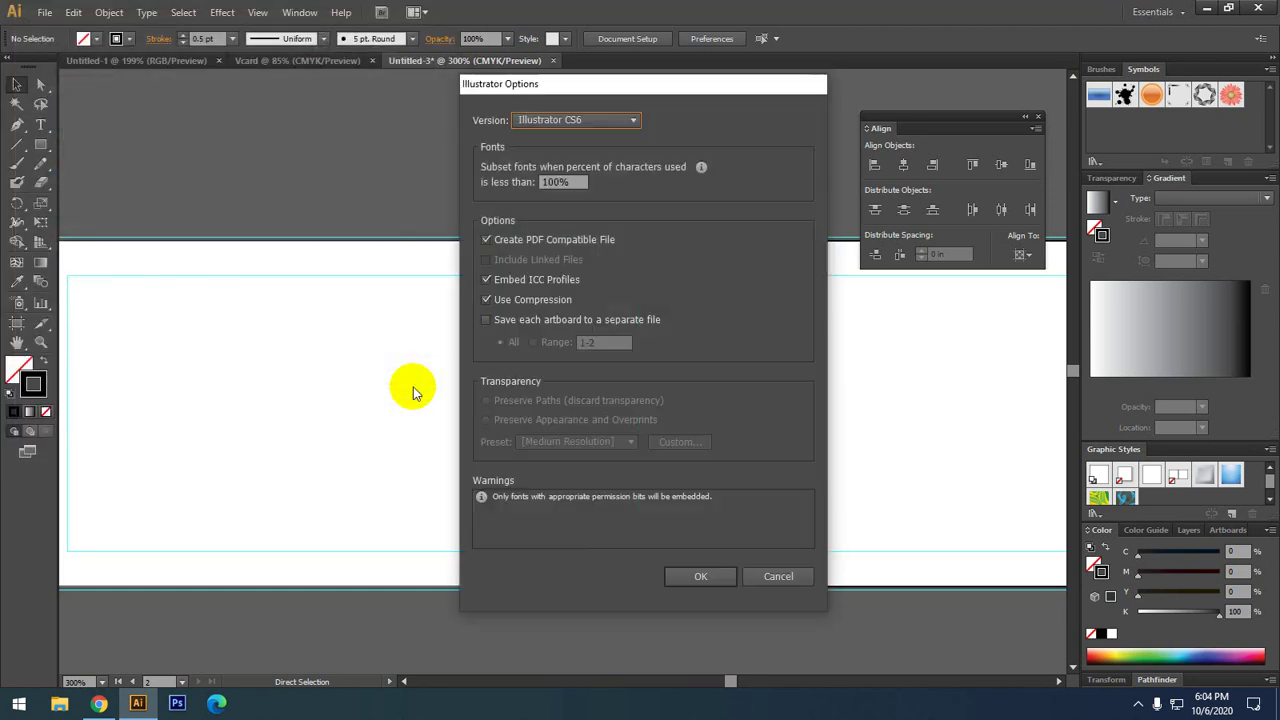
key(Return)
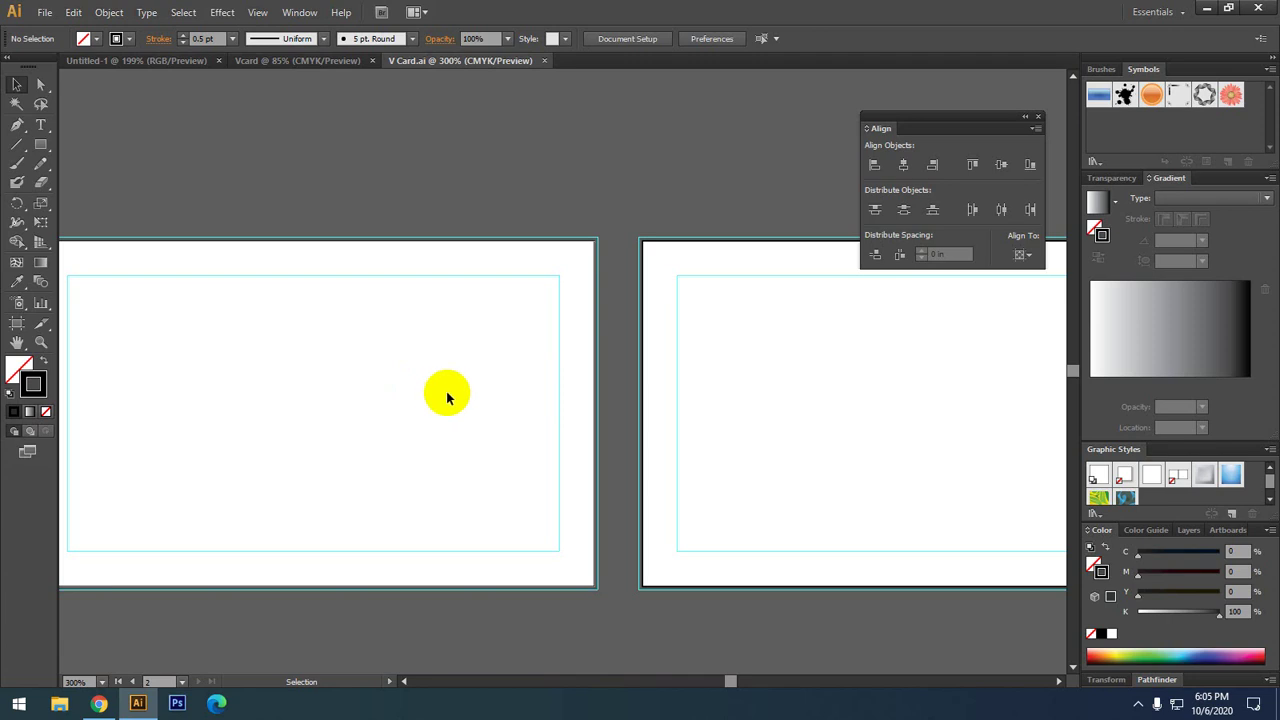
- Pan and zoom until the first card's top-left corner and left edge fill the view
key(space)
drag(475, 394, 638, 396)
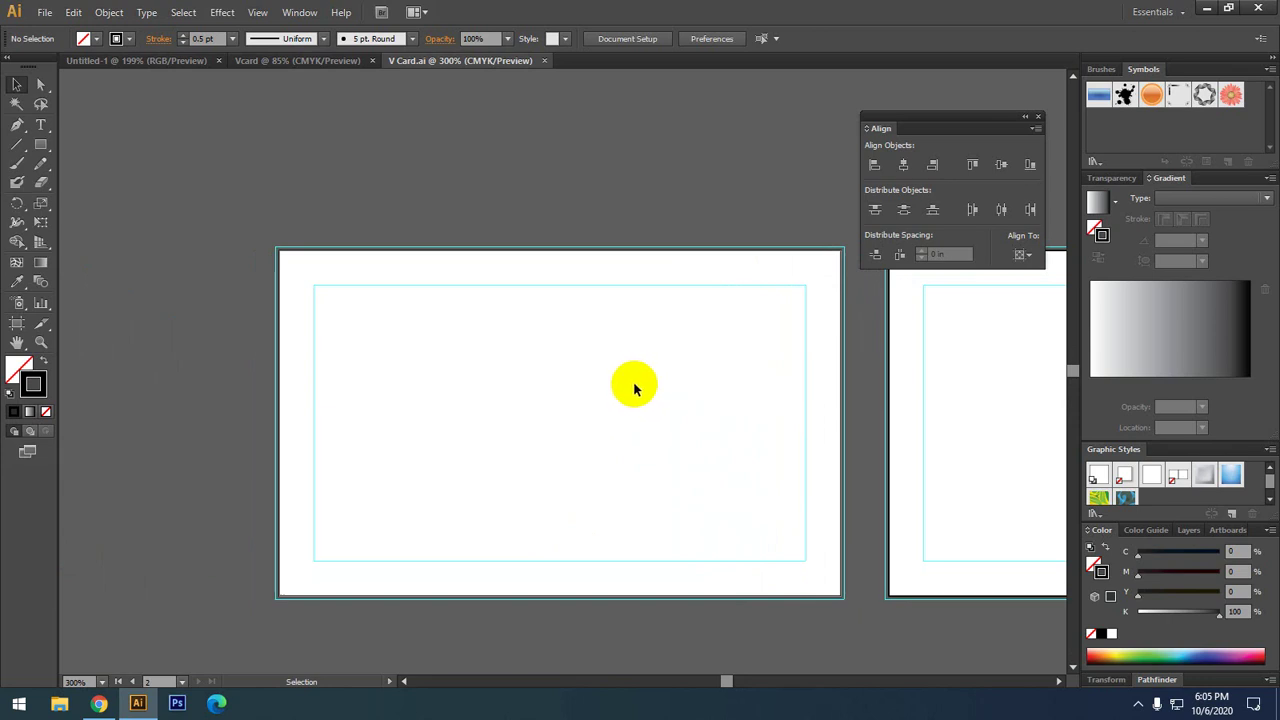
key(space)
drag(665, 341, 503, 314)
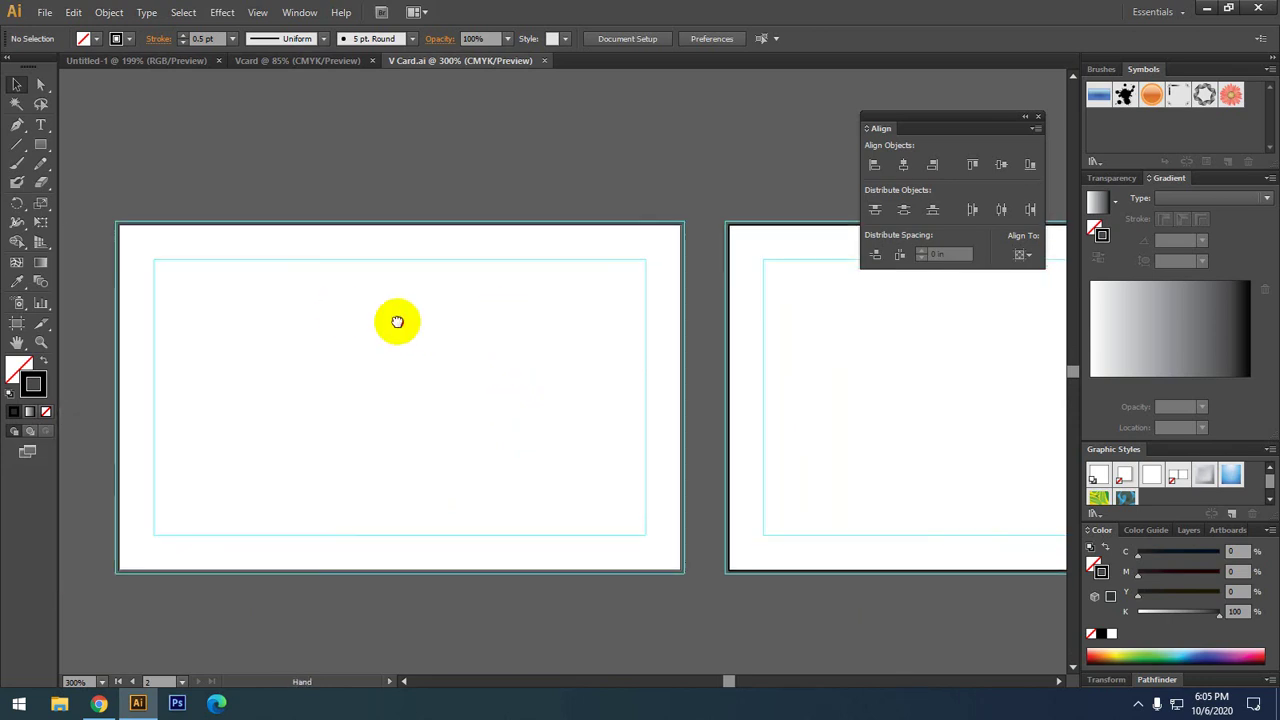
alt+scroll(320, 306, up, 3)
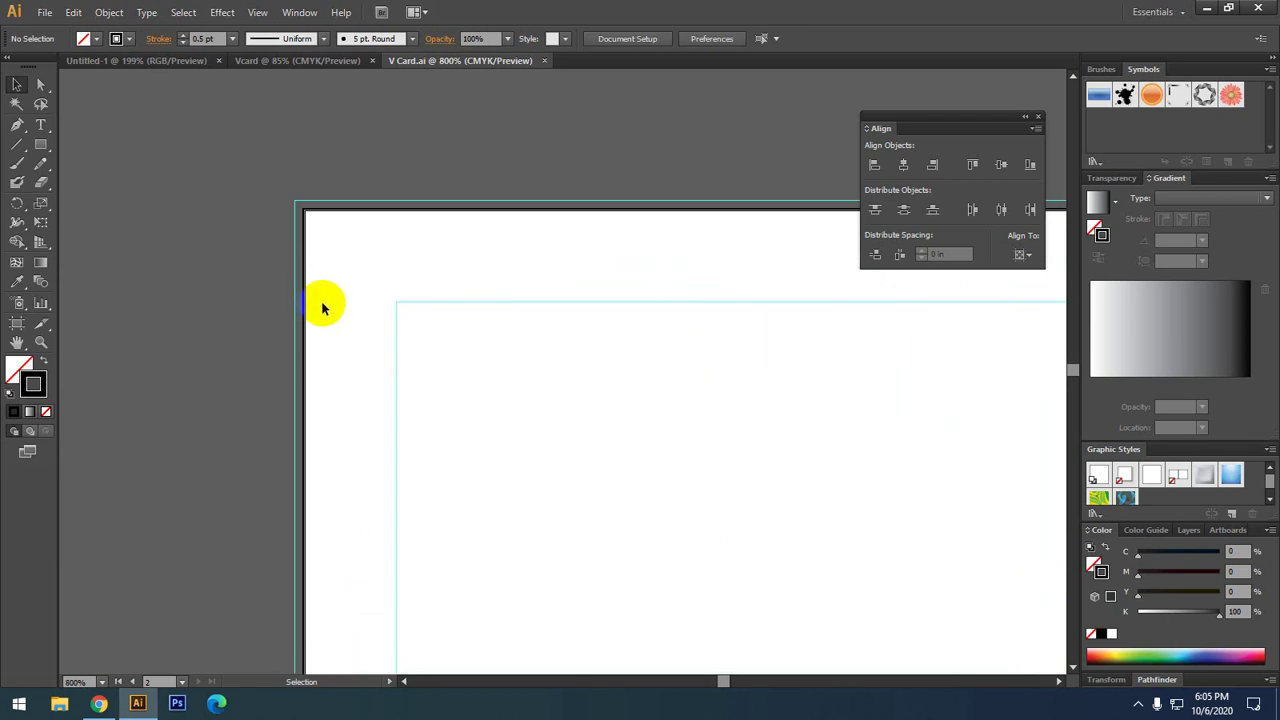
click(287, 336)
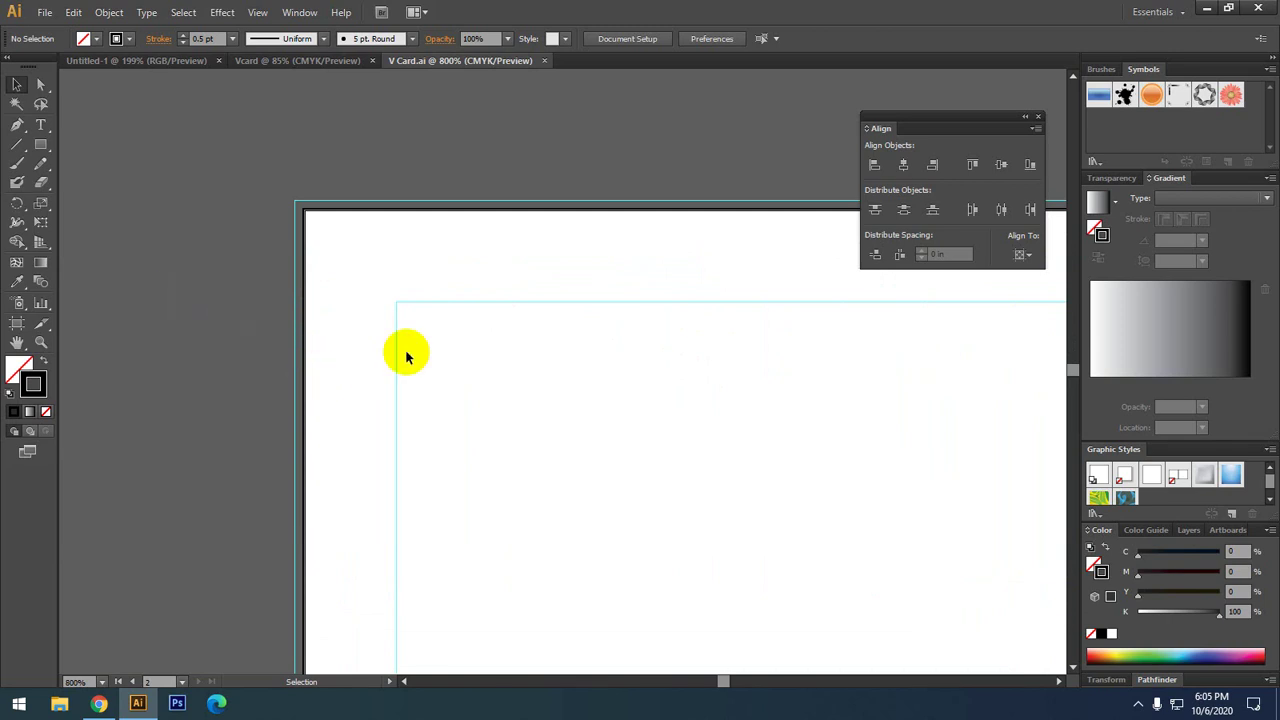
key(space)
drag(528, 362, 328, 306)
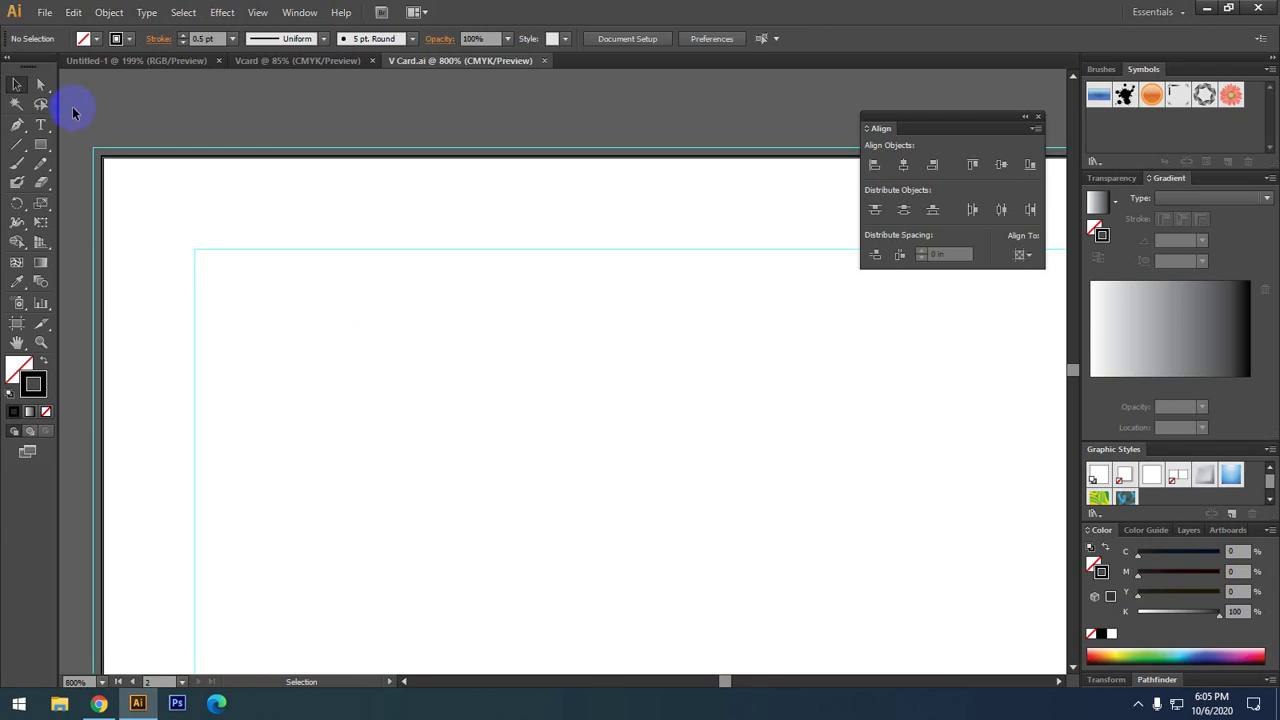
drag(77, 113, 114, 126)
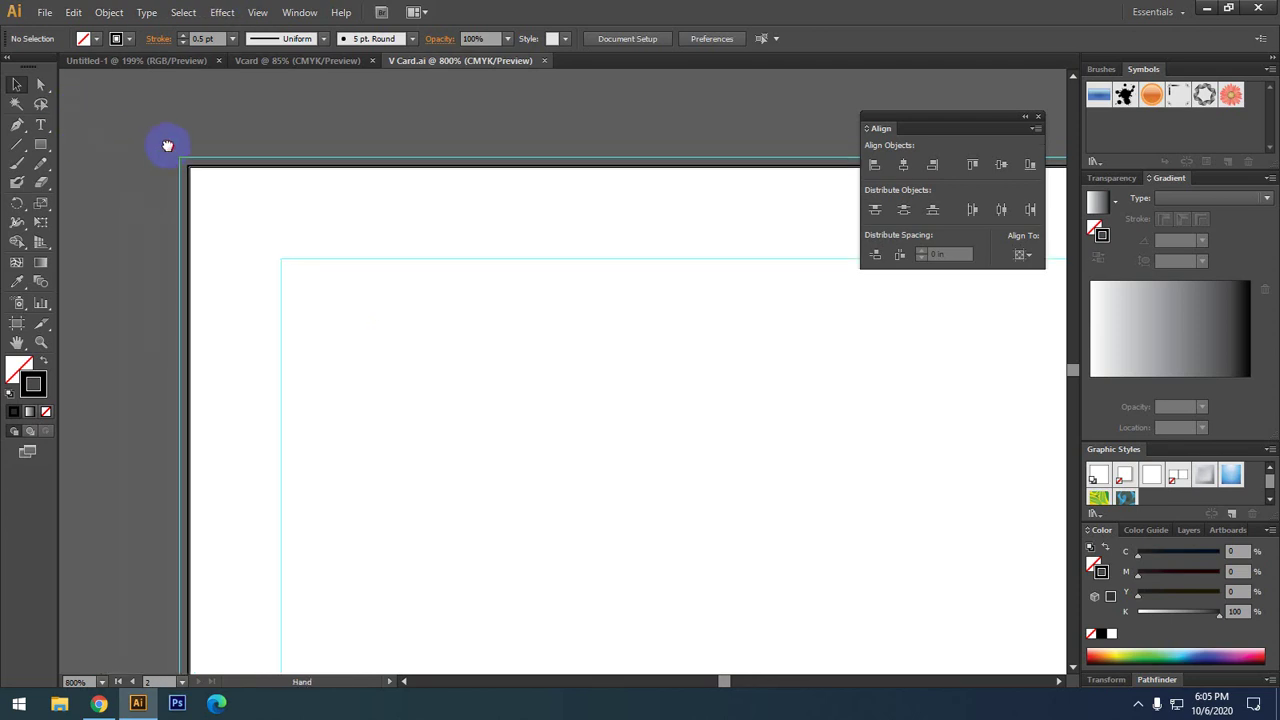
click(40, 145)
drag(194, 254, 171, 177)
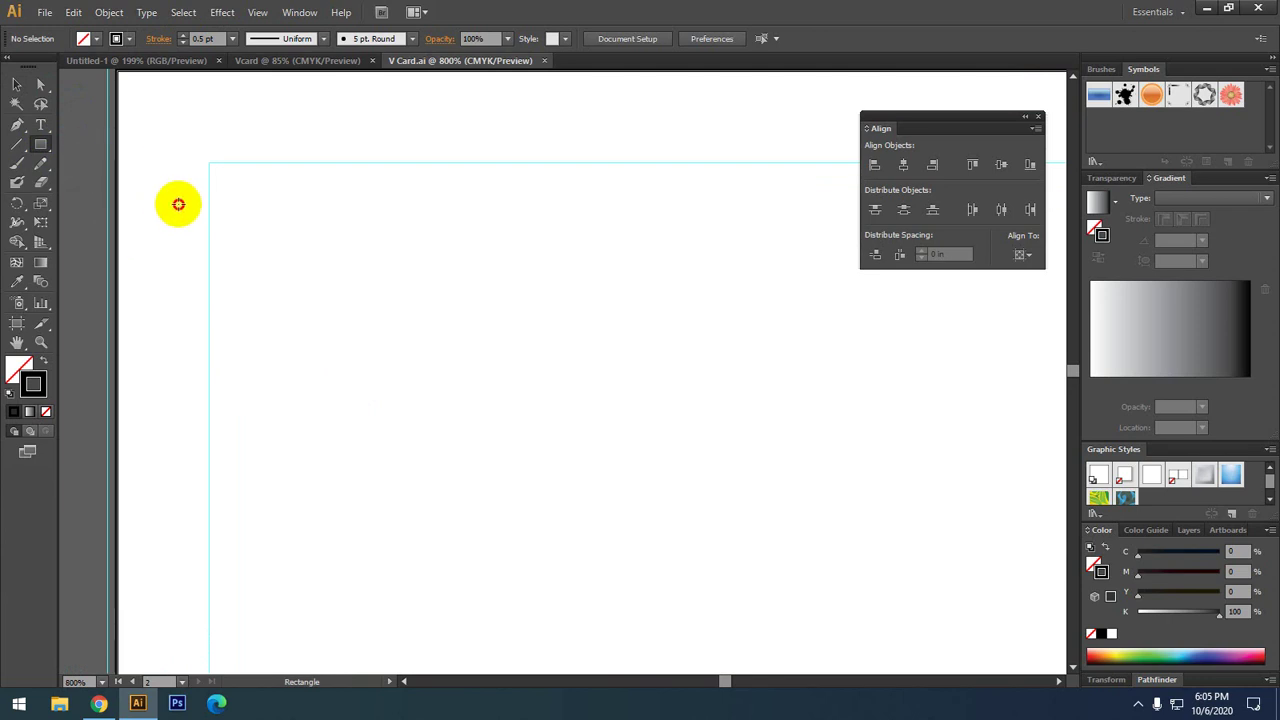
- Draw a strokeless red rectangle across the card's top-left corner, overhanging its left edge
mouse_move(112, 177)
mouse_down()
mouse_move(345, 244)
mouse_move(419, 230)
mouse_up()
click(17, 84)
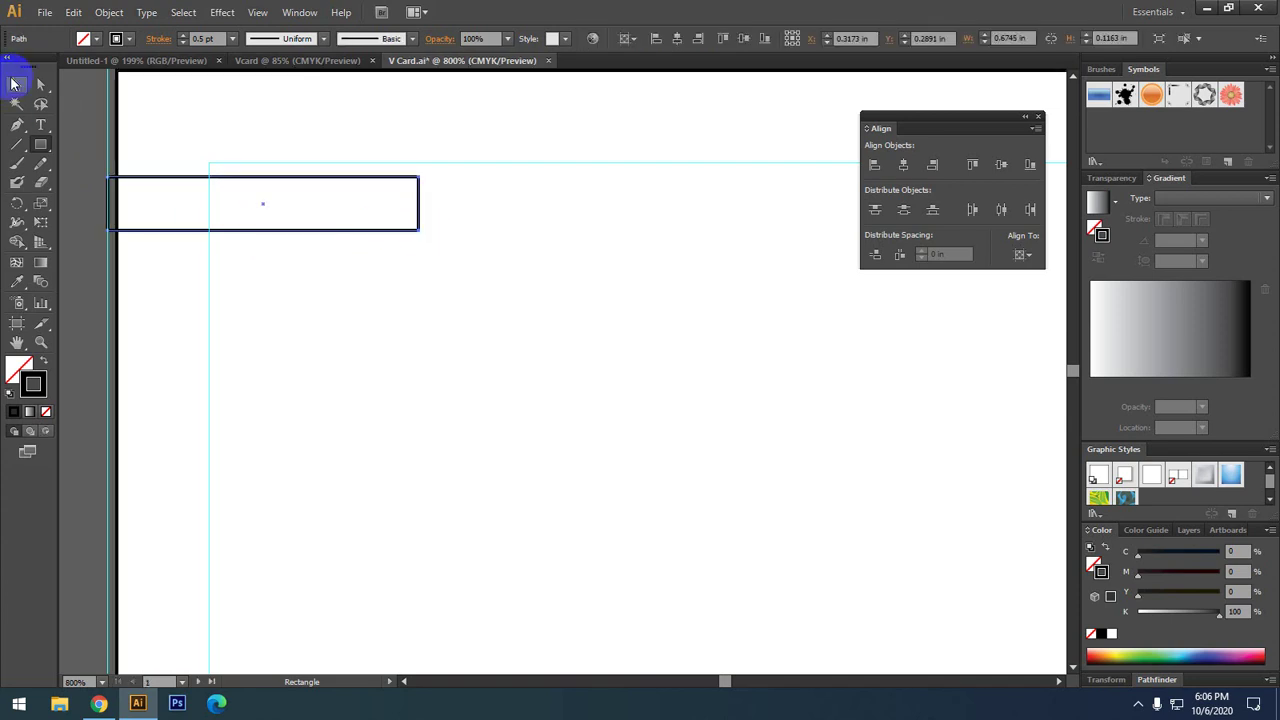
click(43, 360)
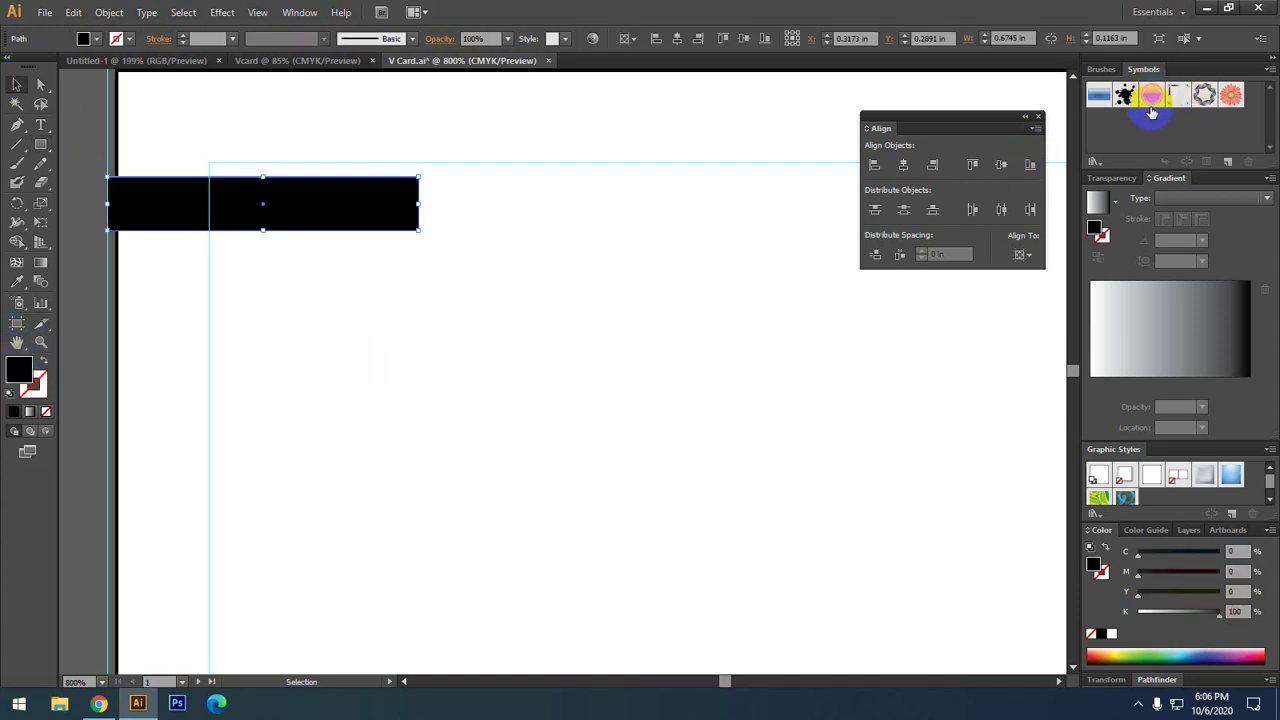
click(1095, 655)
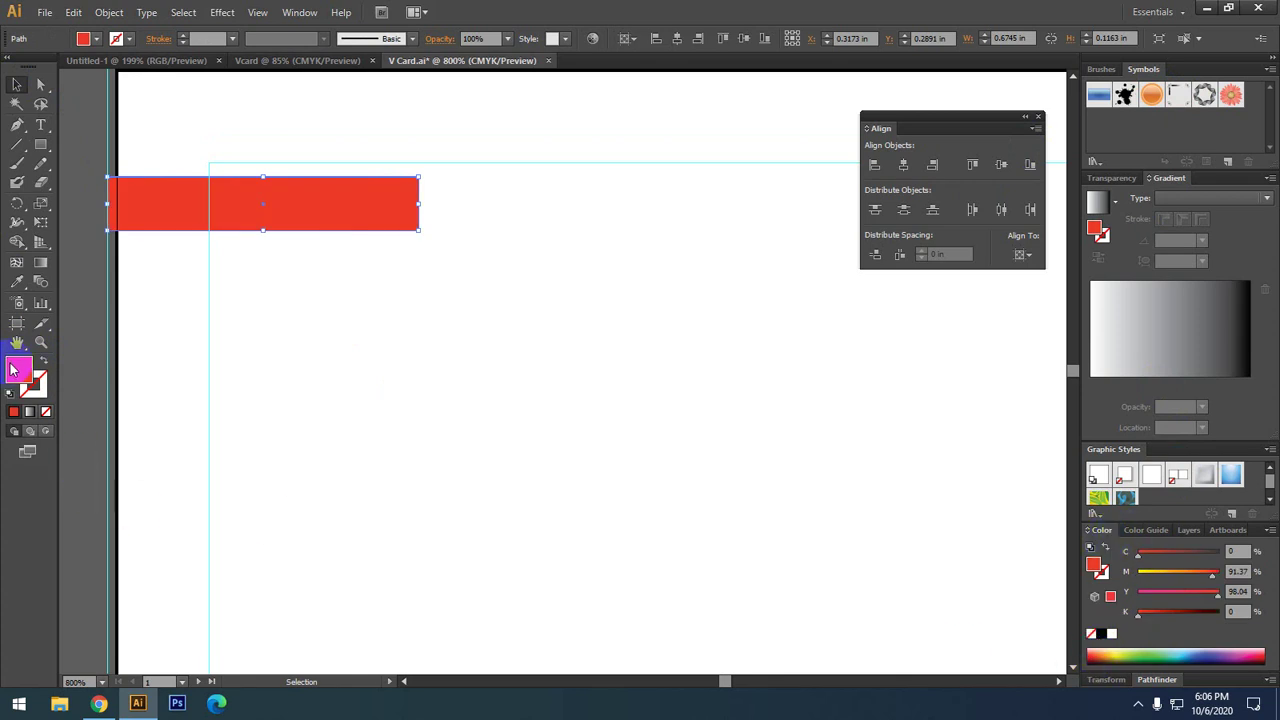
click(78, 298)
scroll(74, 186, up, 4)
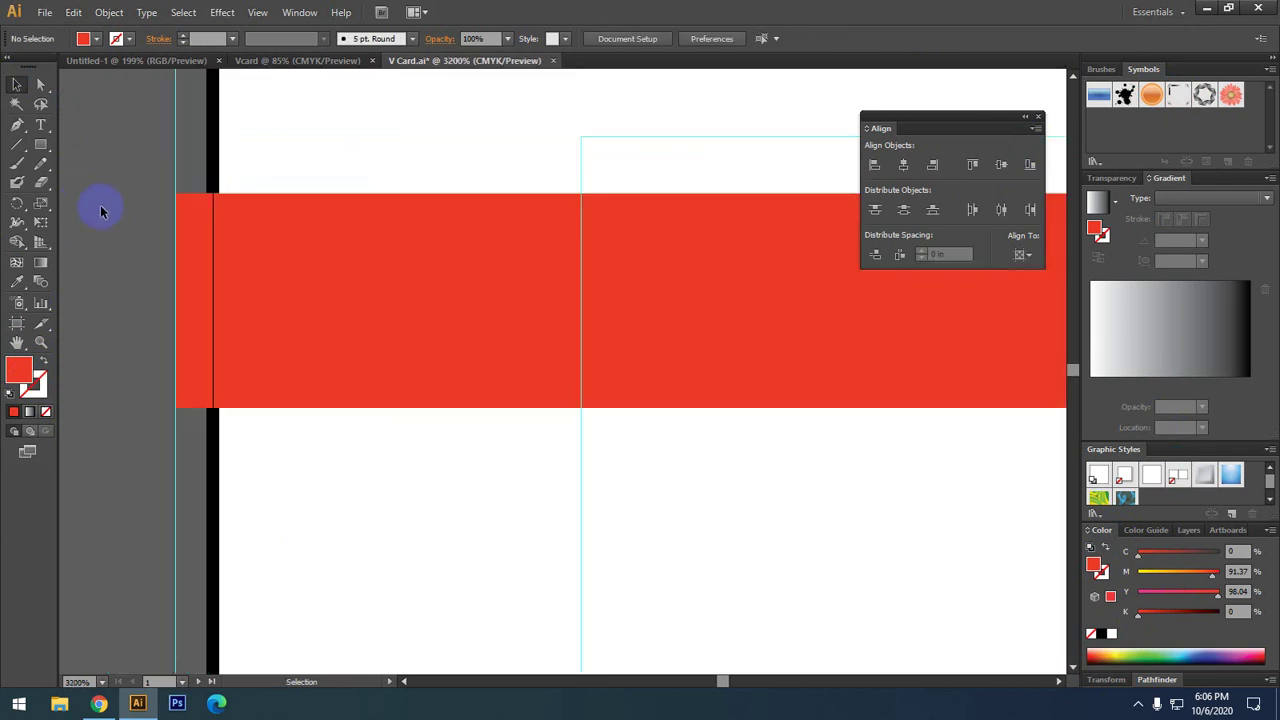
drag(500, 237, 586, 235)
- Select the red strip and zoom in closely on its left edge
click(199, 310)
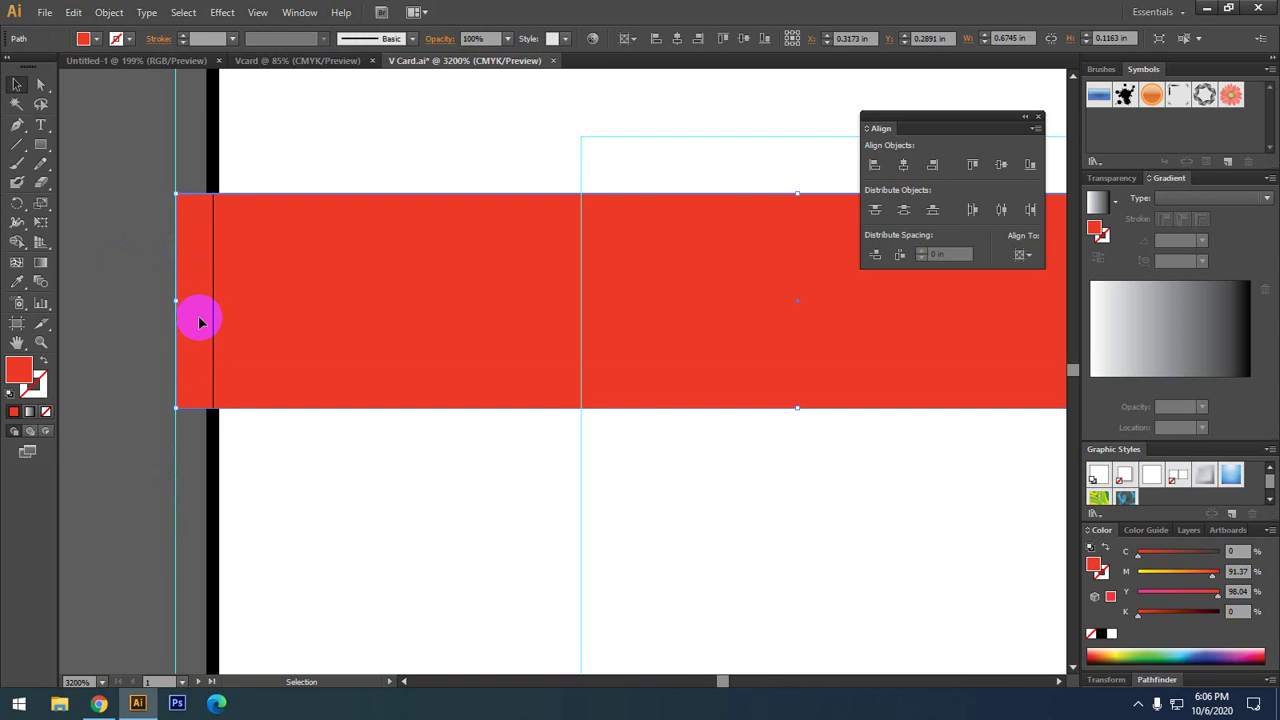
scroll(205, 300, up, 1)
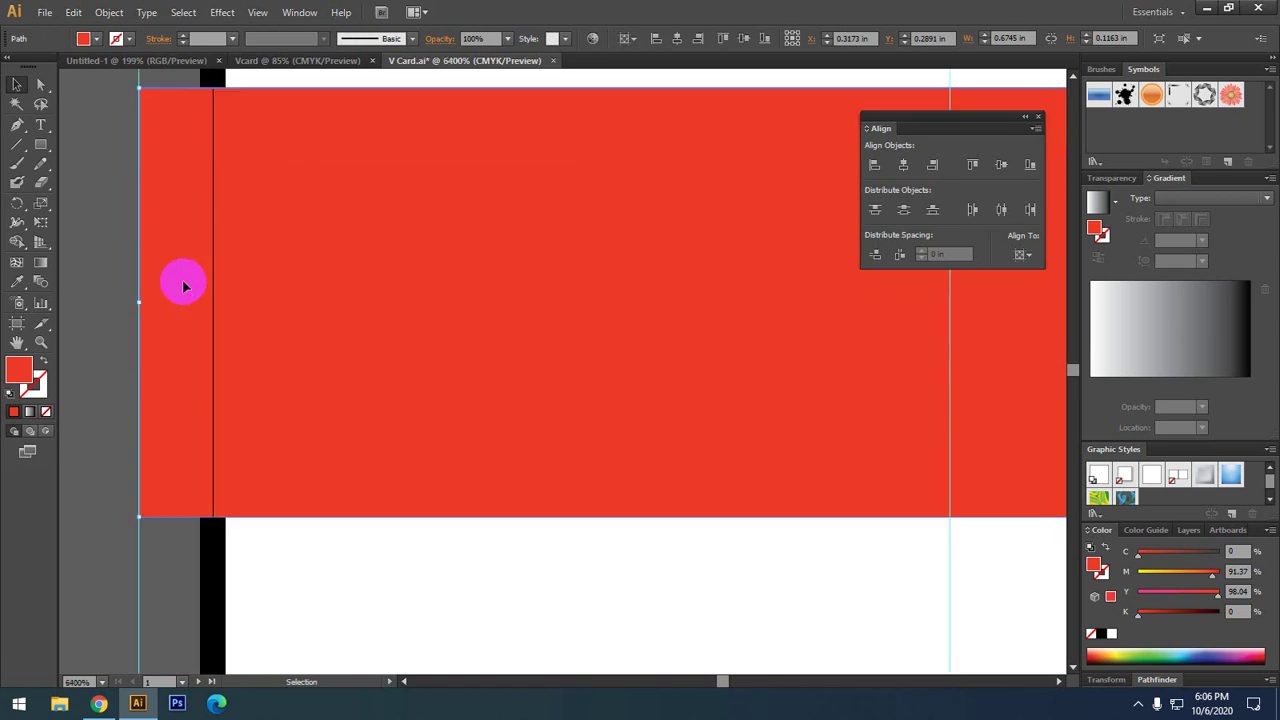
click(106, 241)
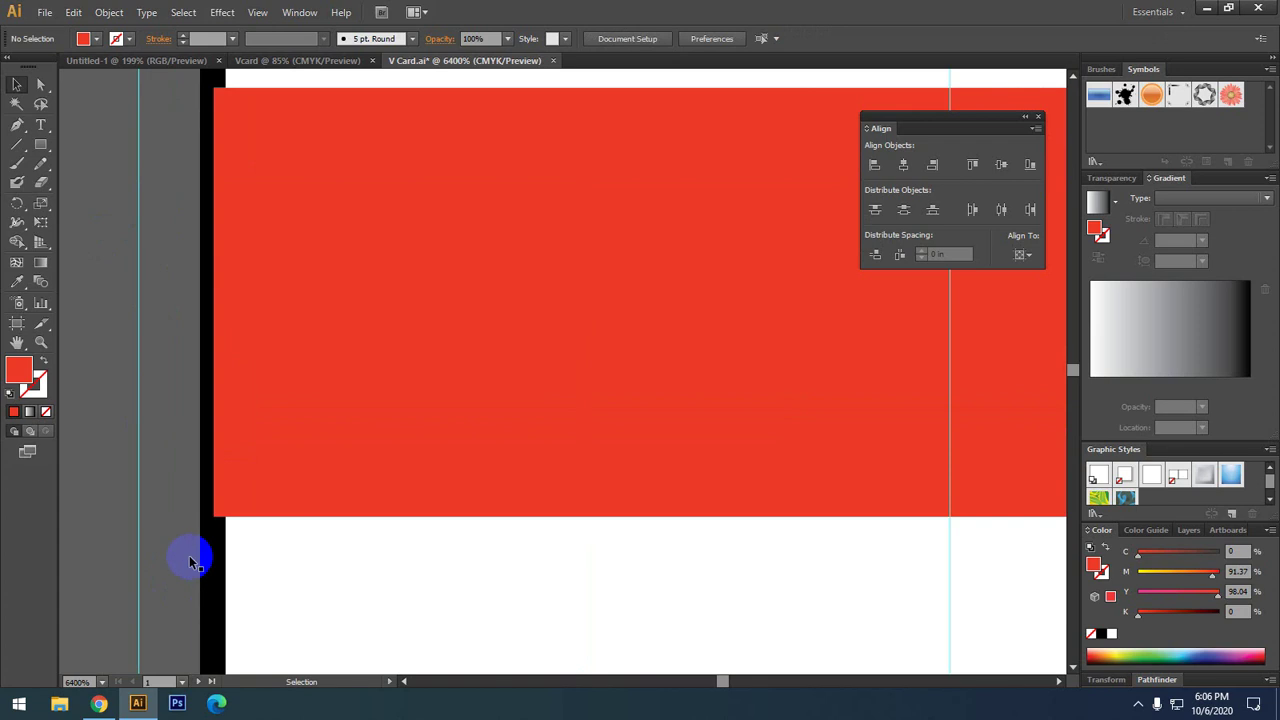
- Remove the black stroke from the card's border, leaving no outline
drag(177, 552, 233, 604)
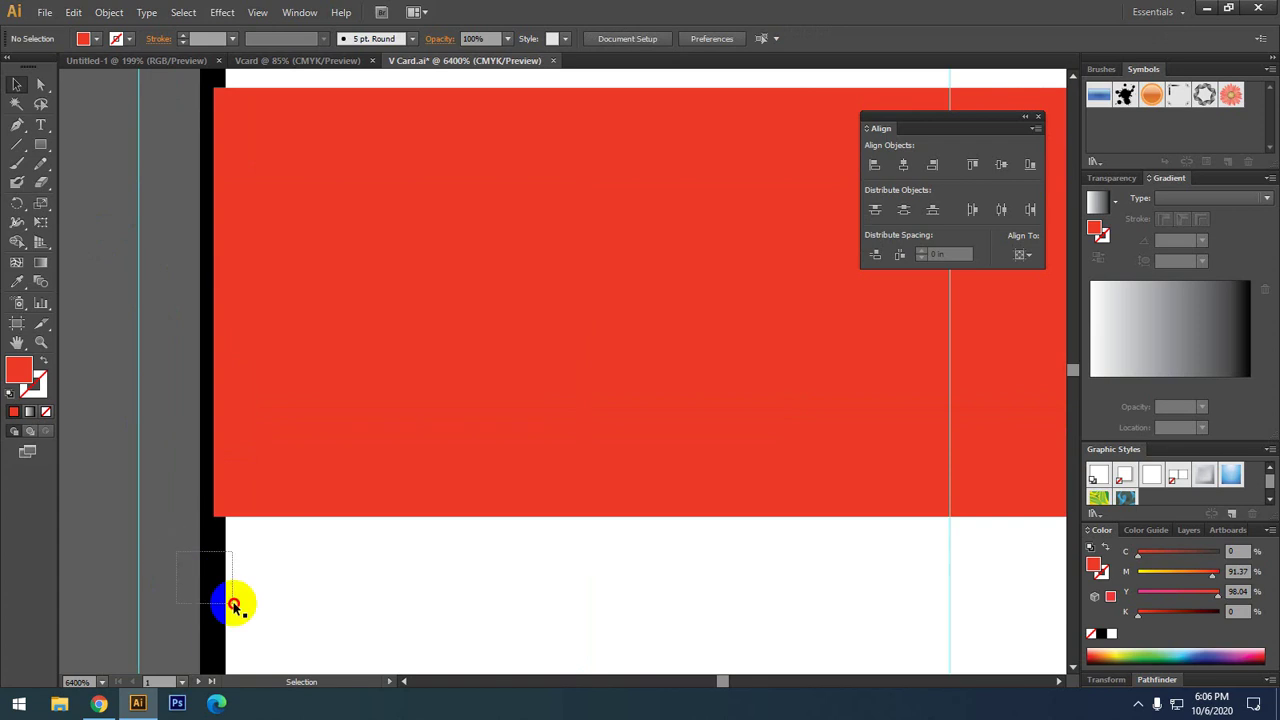
click(36, 390)
click(45, 412)
click(89, 409)
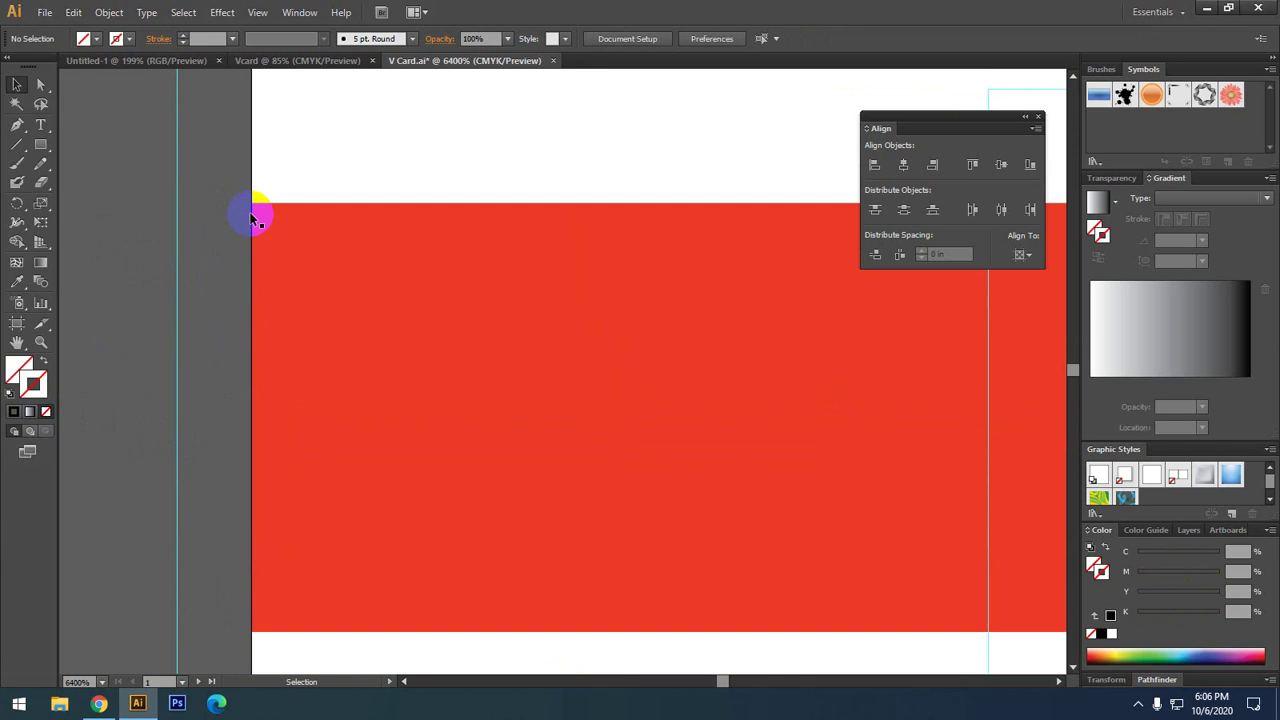
- Draw a vertical line down the red strip's left edge and nudge it to X 0 in
click(16, 144)
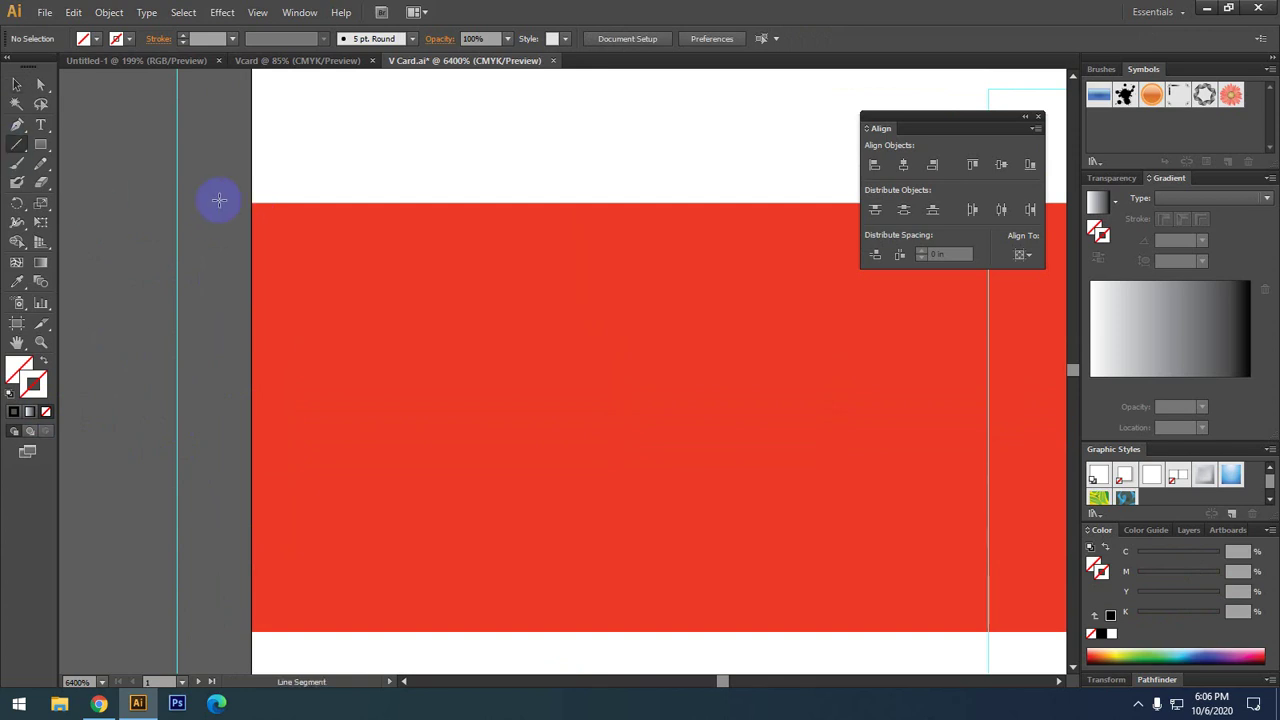
click(244, 201)
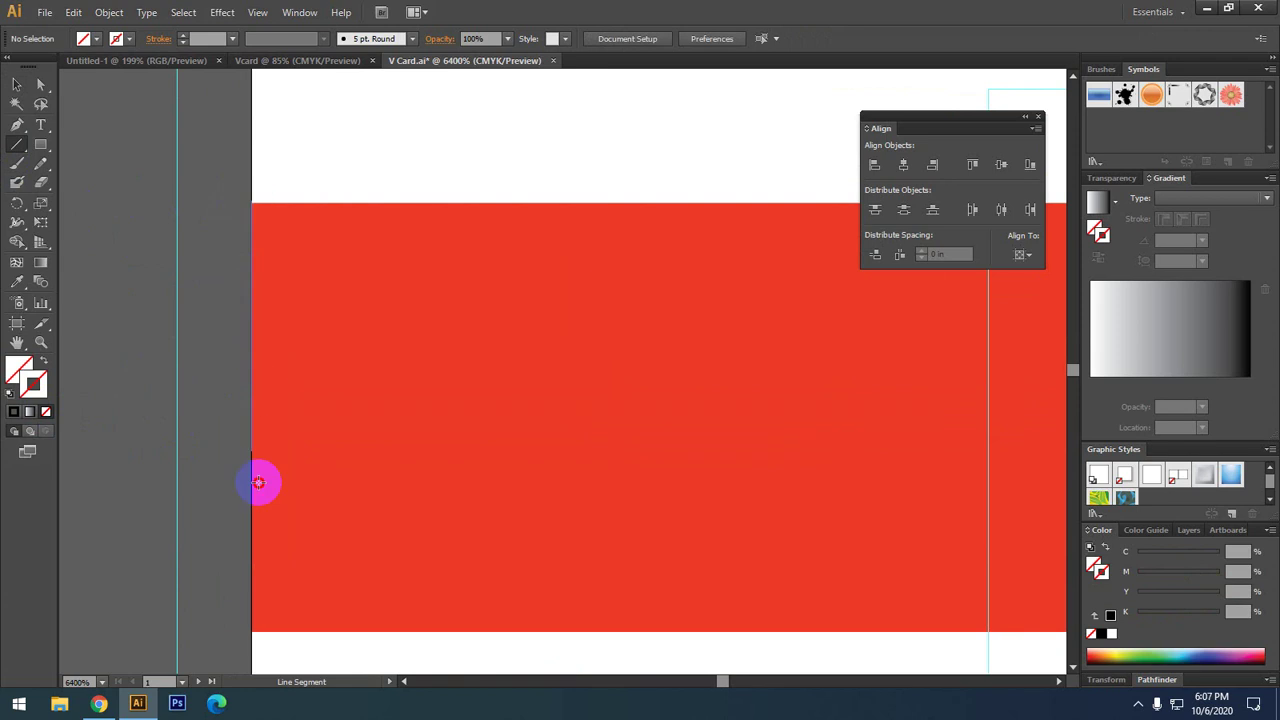
drag(244, 201, 236, 632)
click(16, 84)
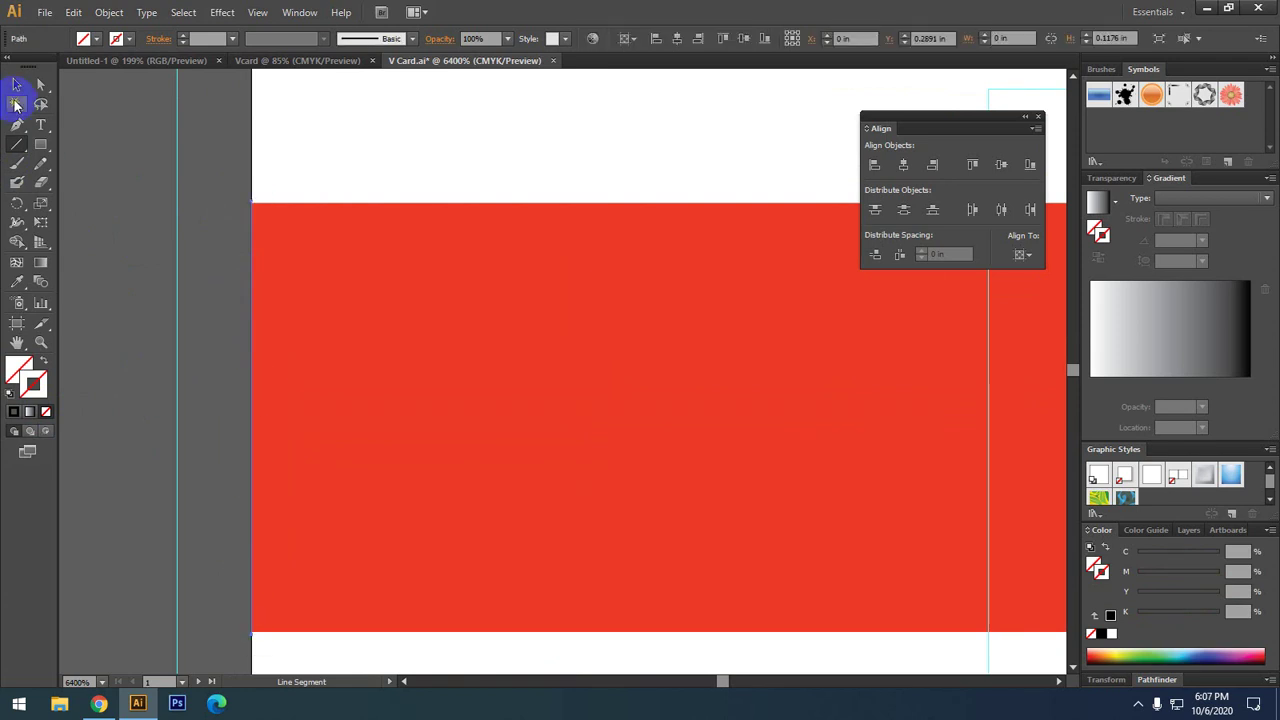
mouse_move(251, 207)
mouse_down()
mouse_move(200, 207)
mouse_move(305, 228)
mouse_move(207, 188)
mouse_move(192, 237)
mouse_up()
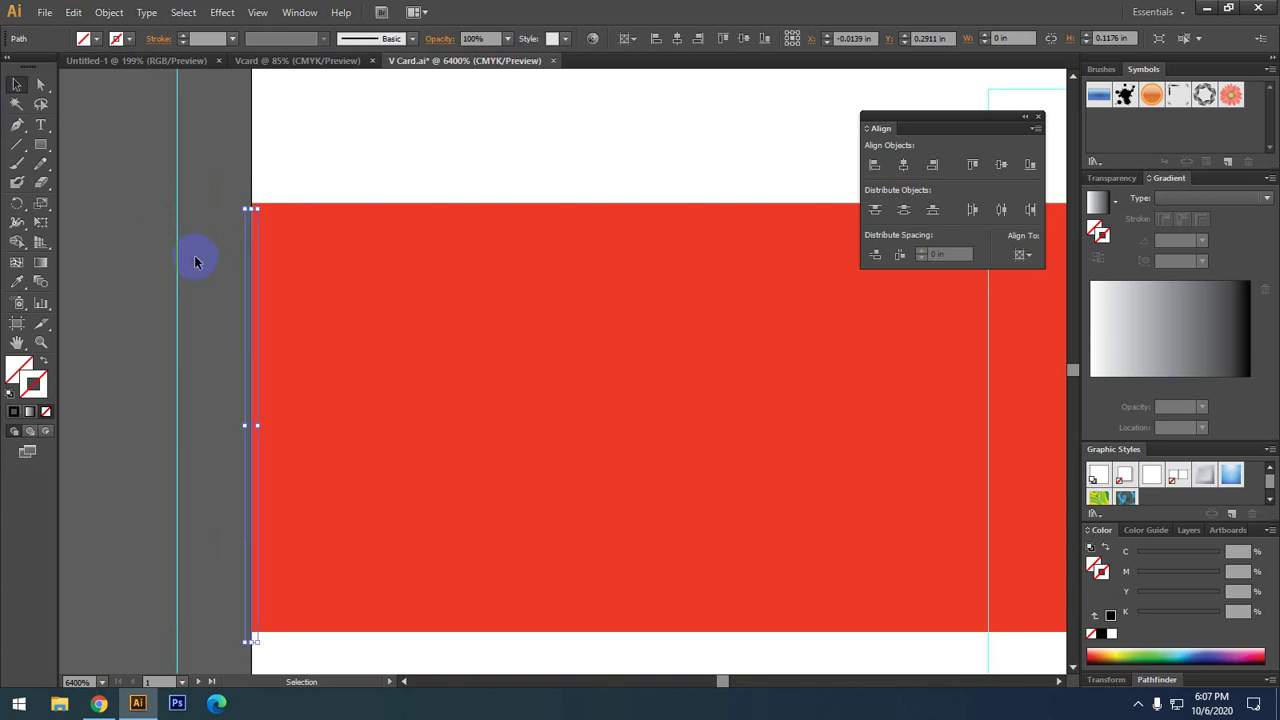
key(Right)
- Check the 0.0001 keyboard increment in General Preferences and nudge the line left and right
key(a)
key(ctrl+k)
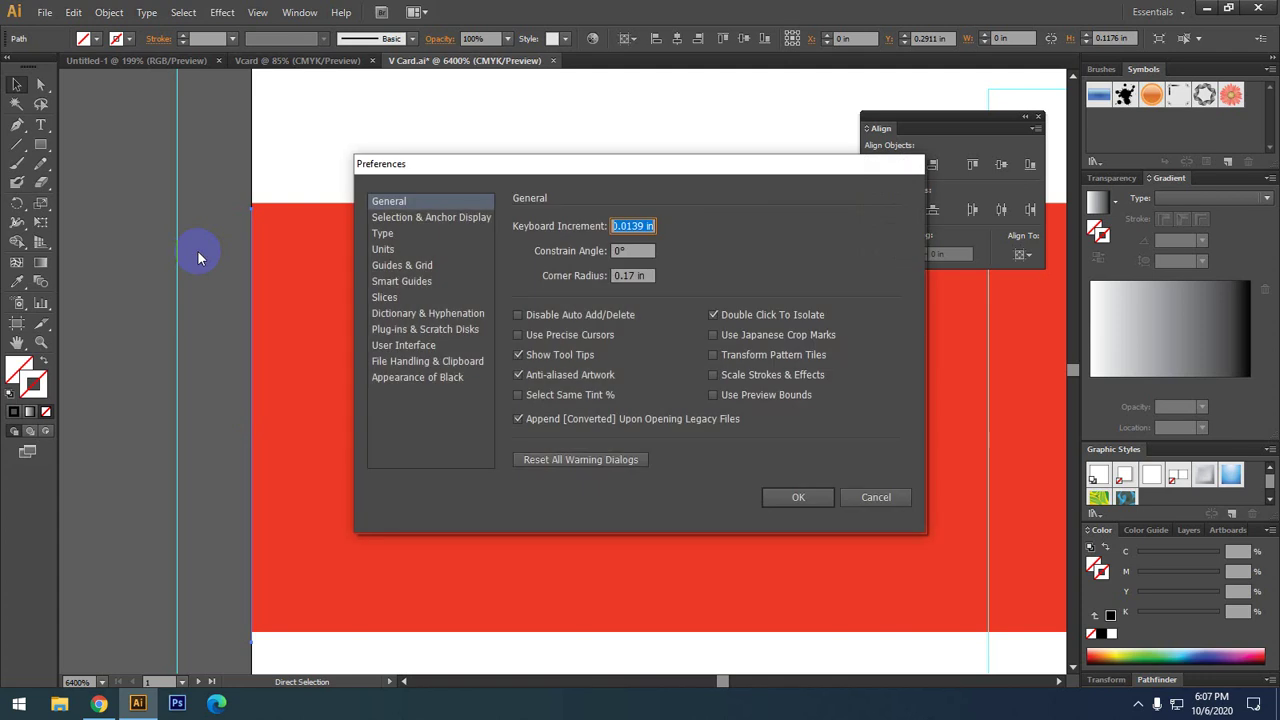
click(628, 181)
drag(654, 170, 696, 172)
text(0.0001)
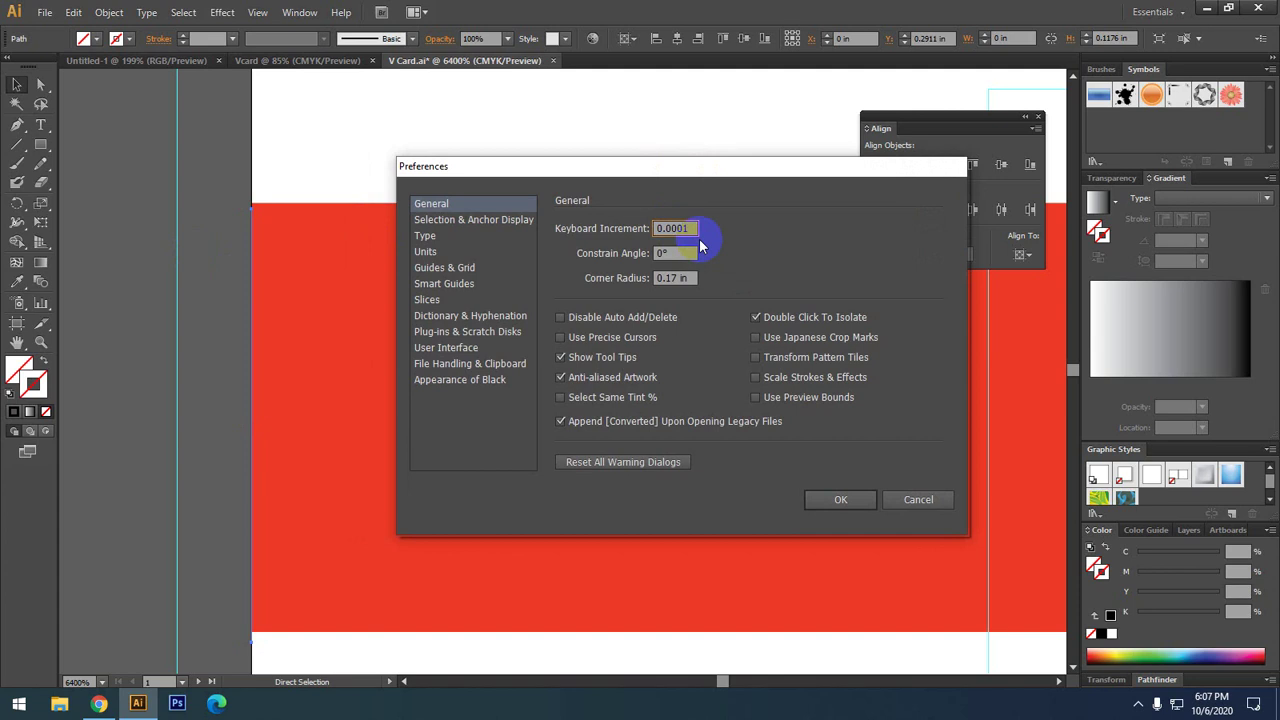
key(Return)
key(Left)
key(Left)
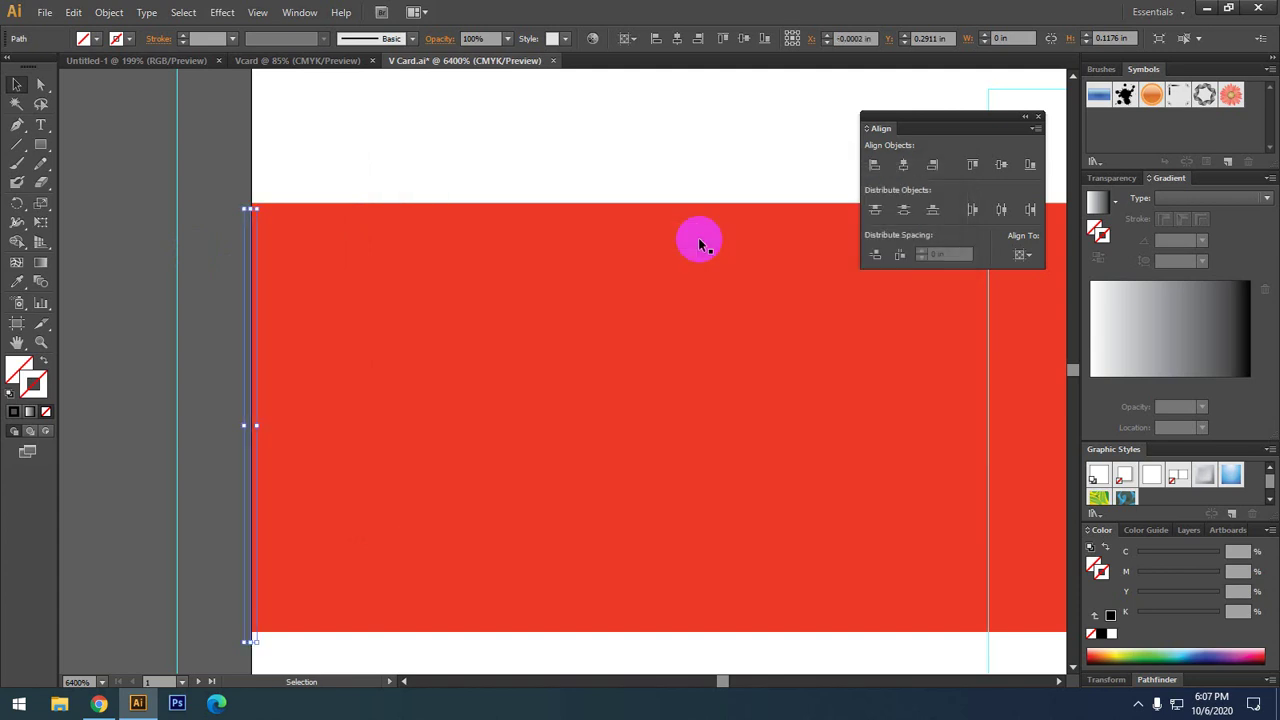
key(Left)
key(Left)
key(Left)
key(Left)
key(Left)
key(Left)
key(Left)
key(Left)
key(Left)
key(Left)
key(Left)
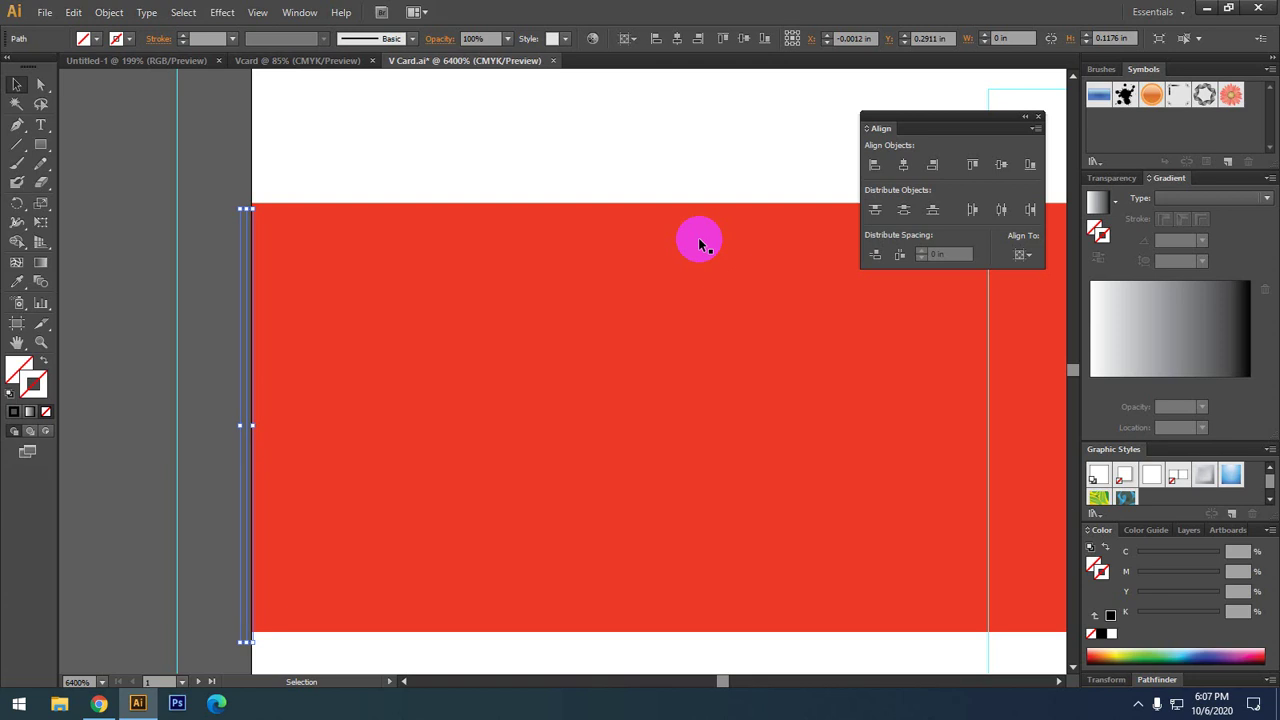
key(ctrl+k)
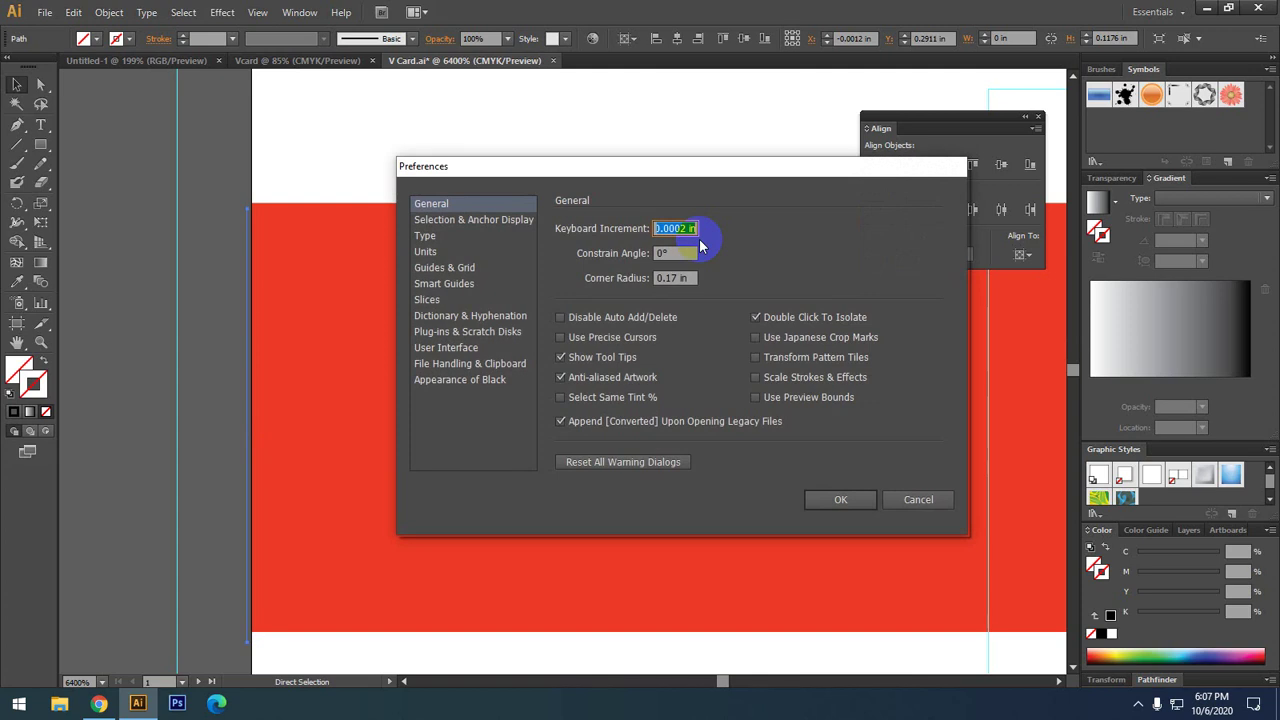
key(Return)
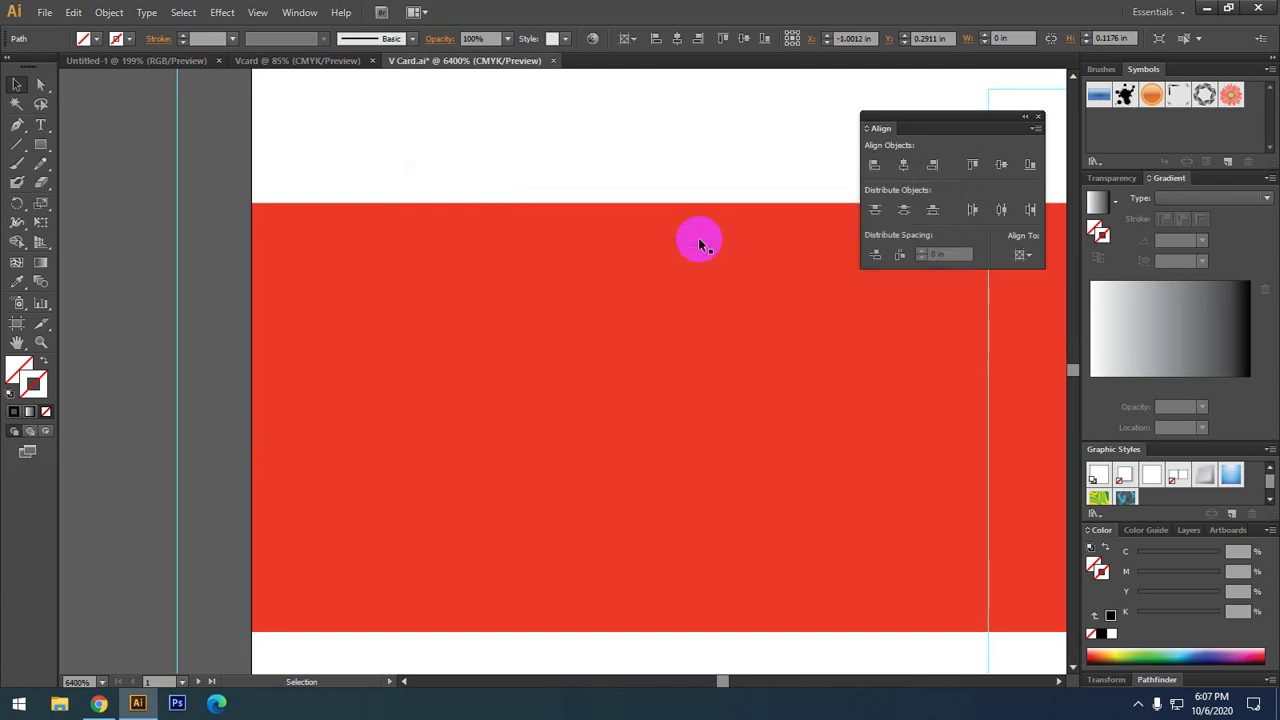
key(Right)
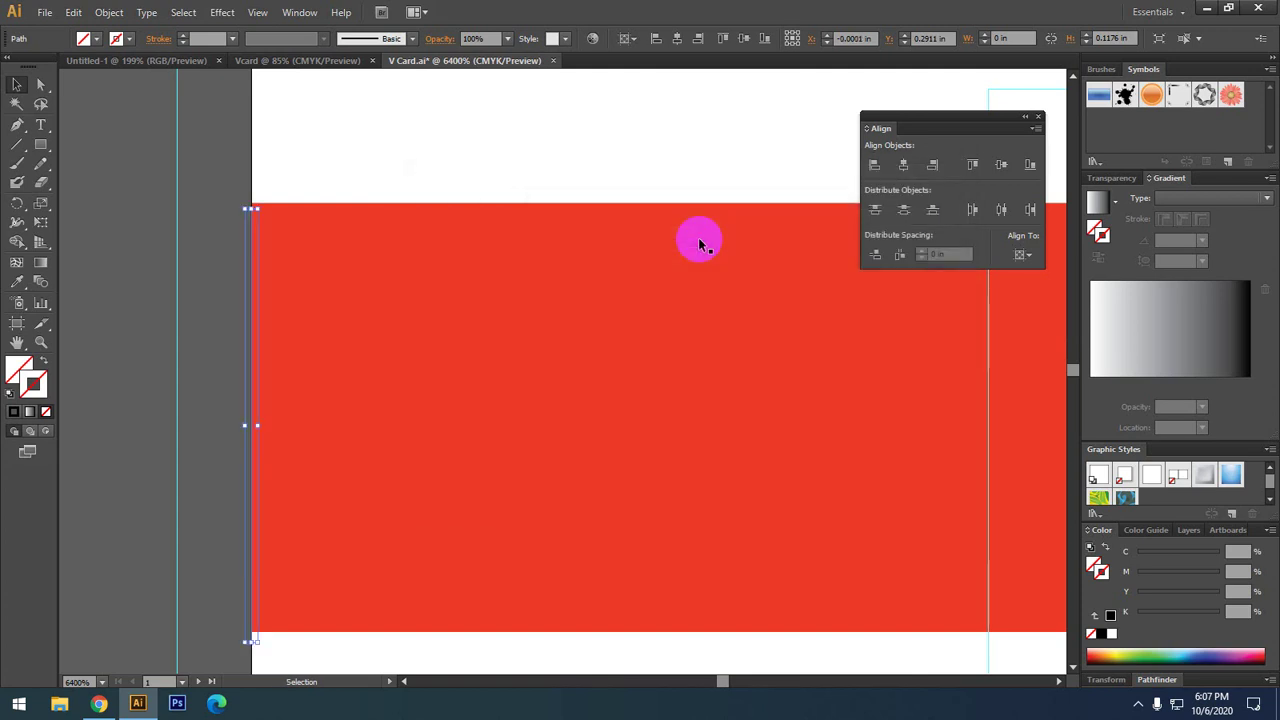
- Set the keyboard increment to 0.0005 in and nudge the line one step left
key(ctrl+k)
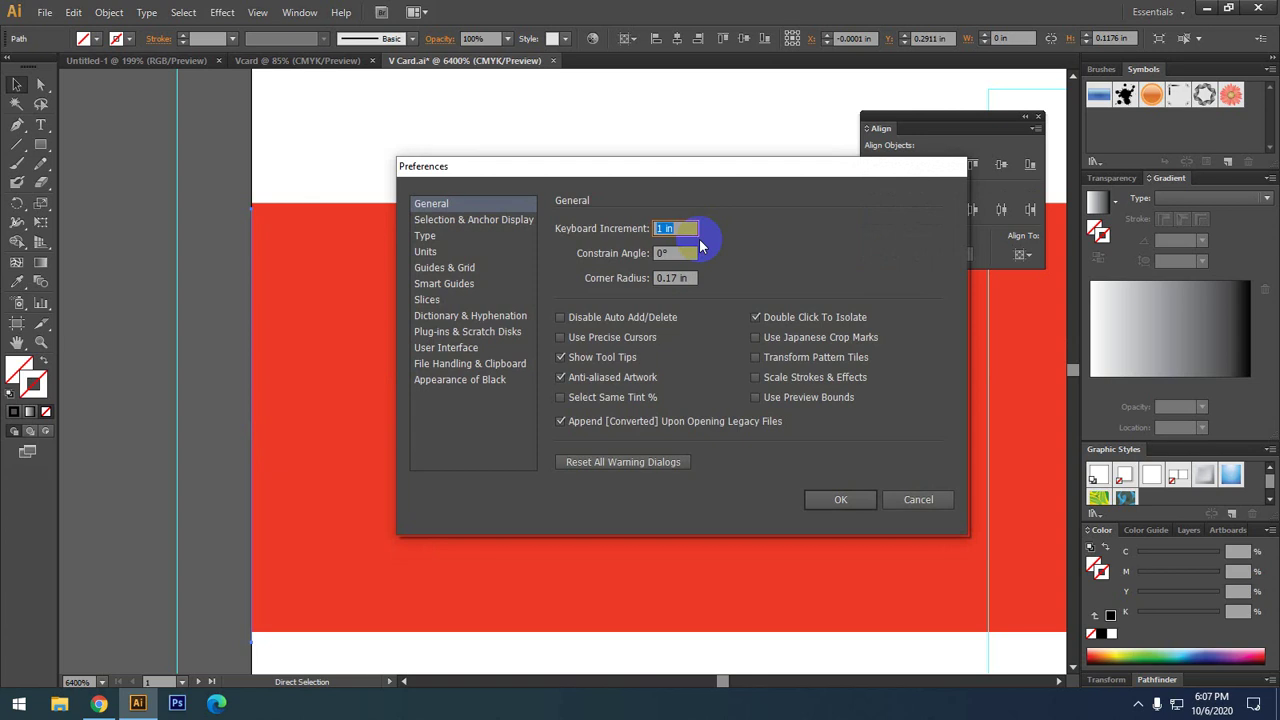
text(0.000)
text(5)
key(Return)
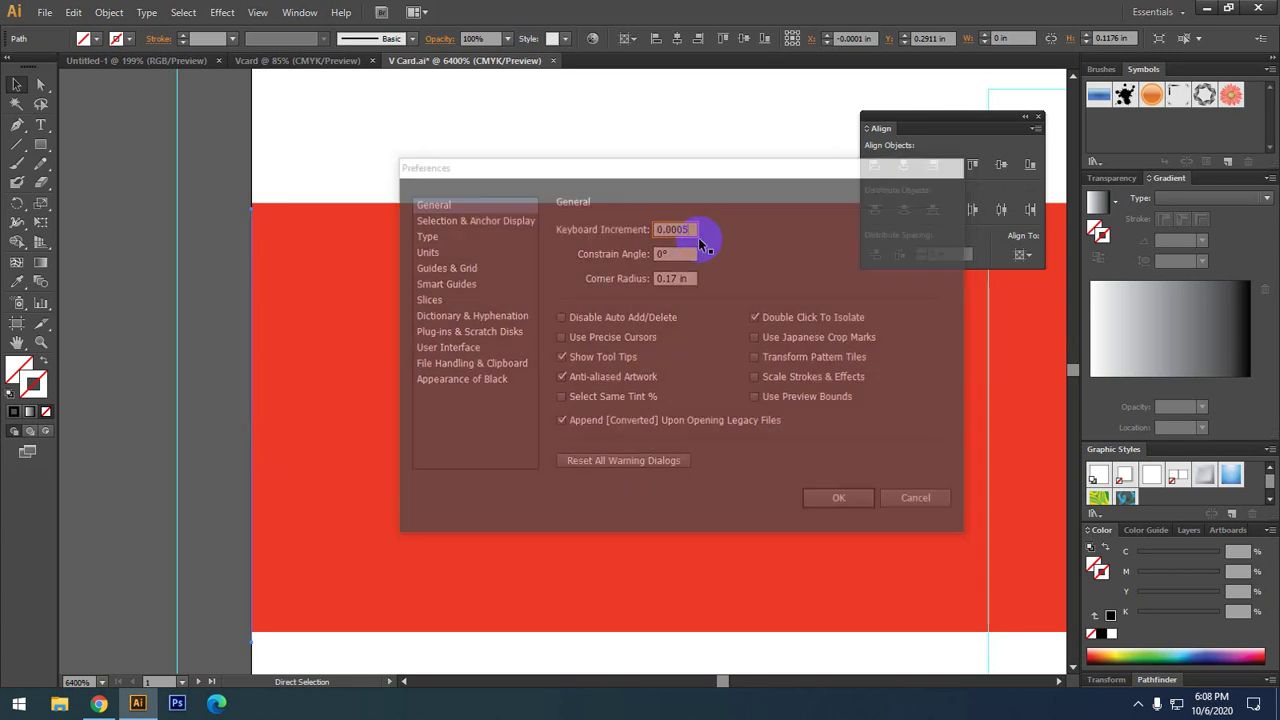
key(Left)
key(Left)
key(Left)
key(Left)
key(Left)
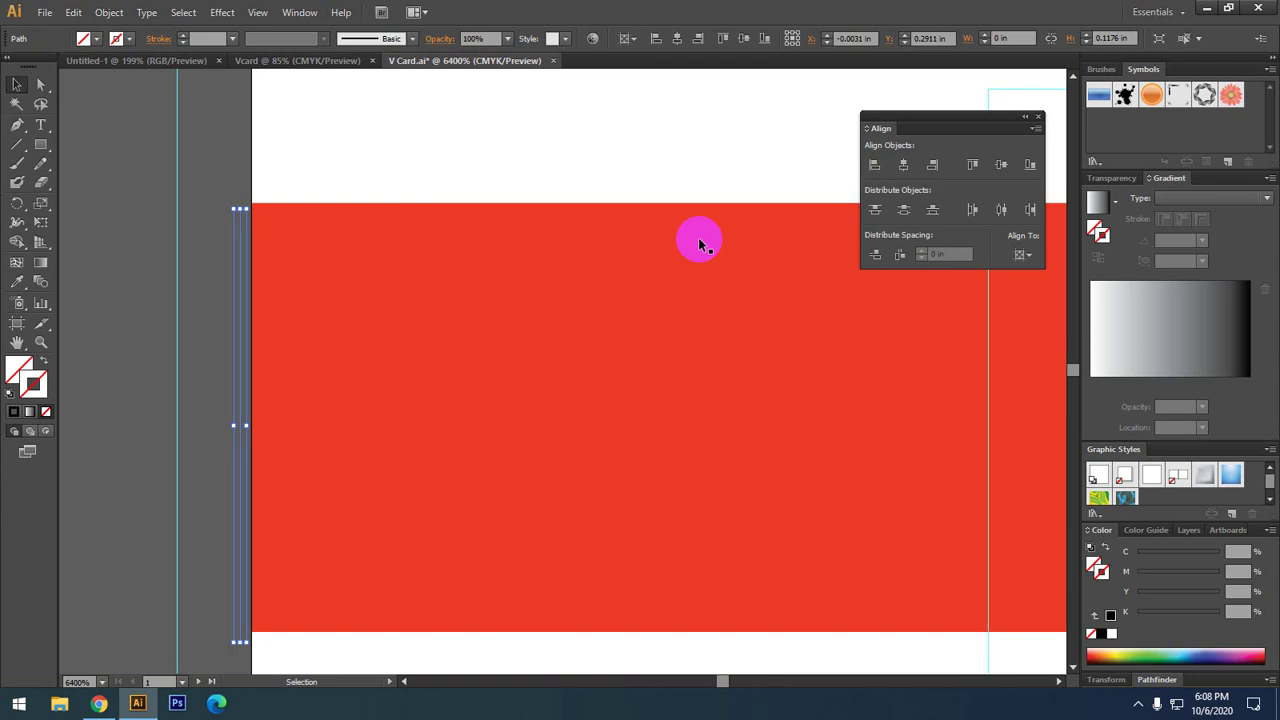
- Give the thin line a black stroke with 0.1 pt weight
click(202, 208)
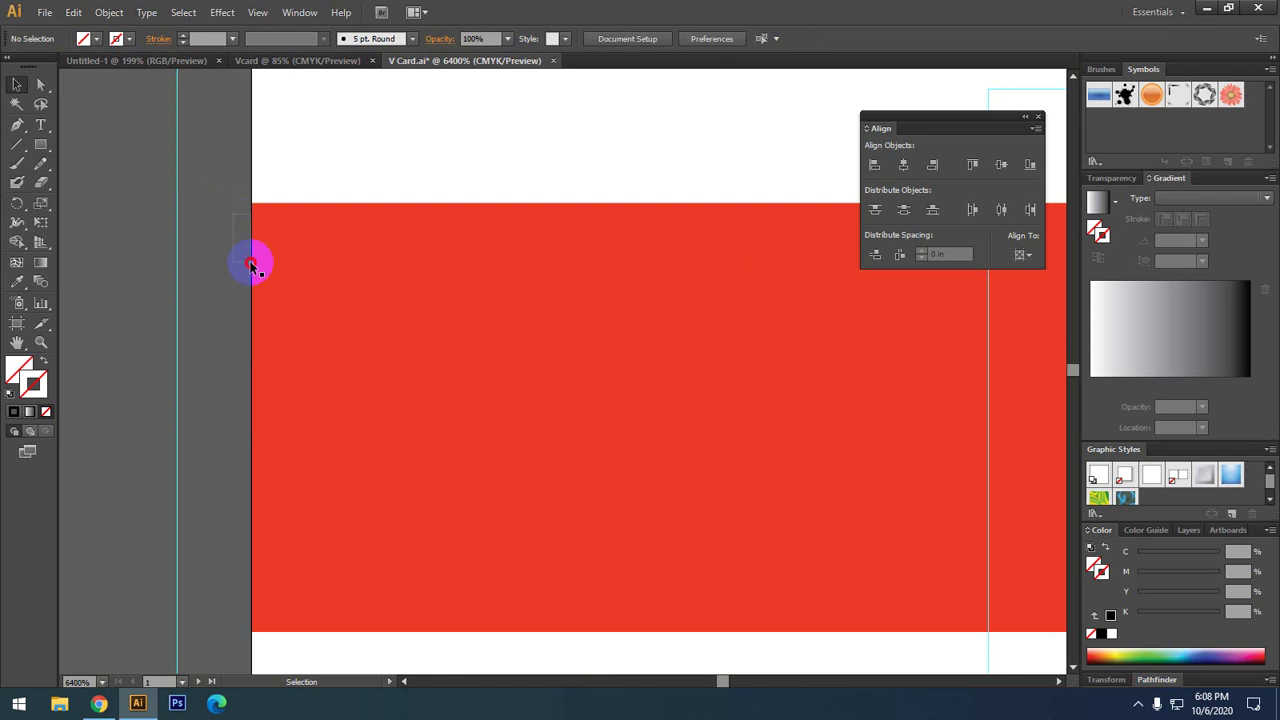
click(245, 255)
click(215, 226)
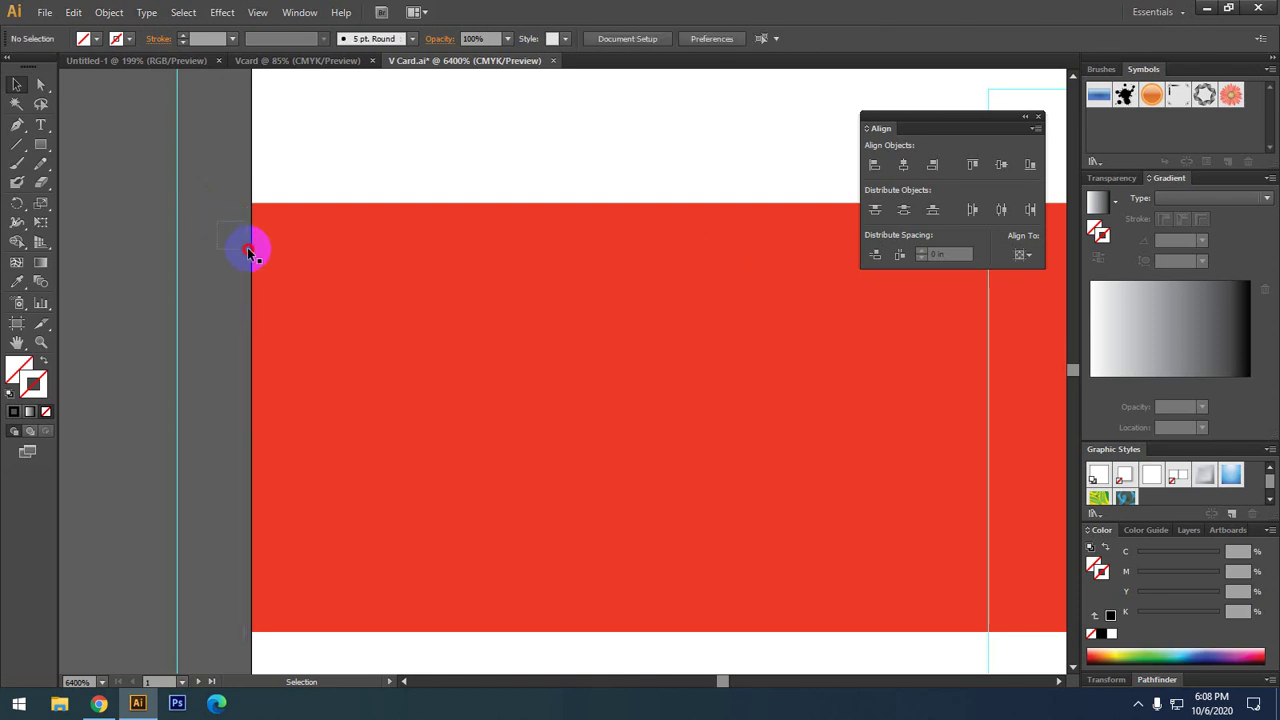
click(248, 250)
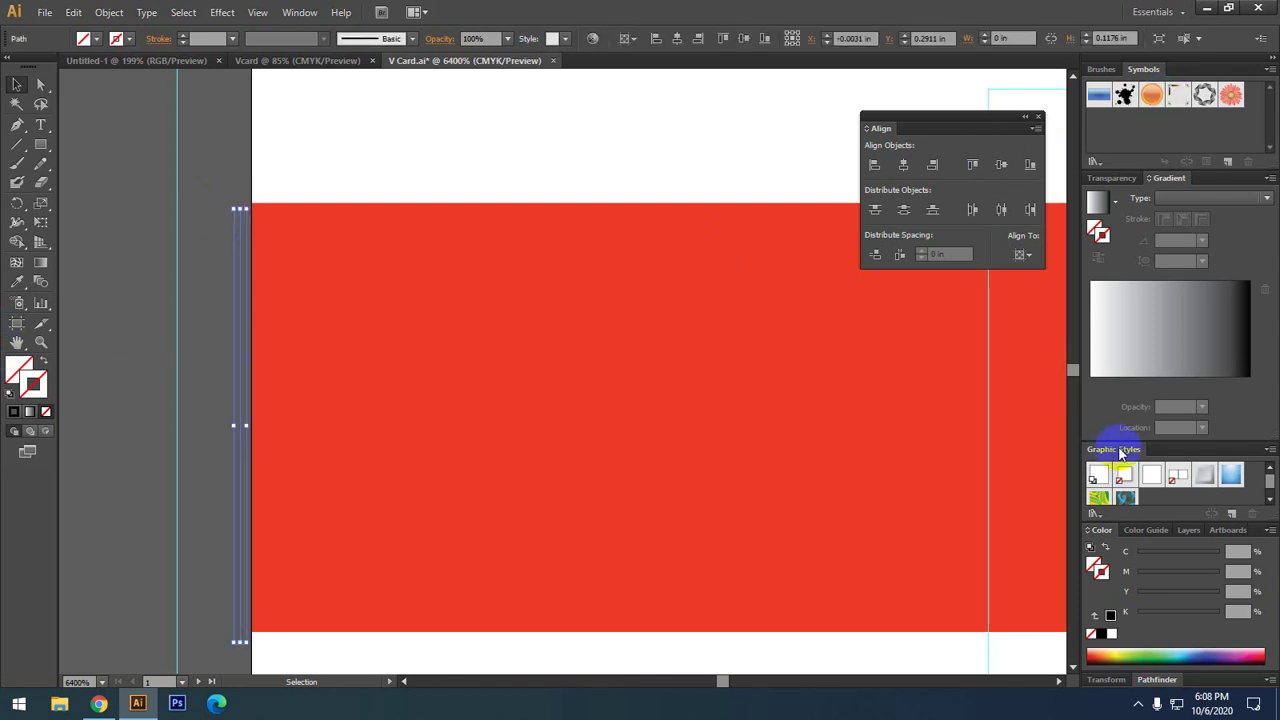
click(1110, 634)
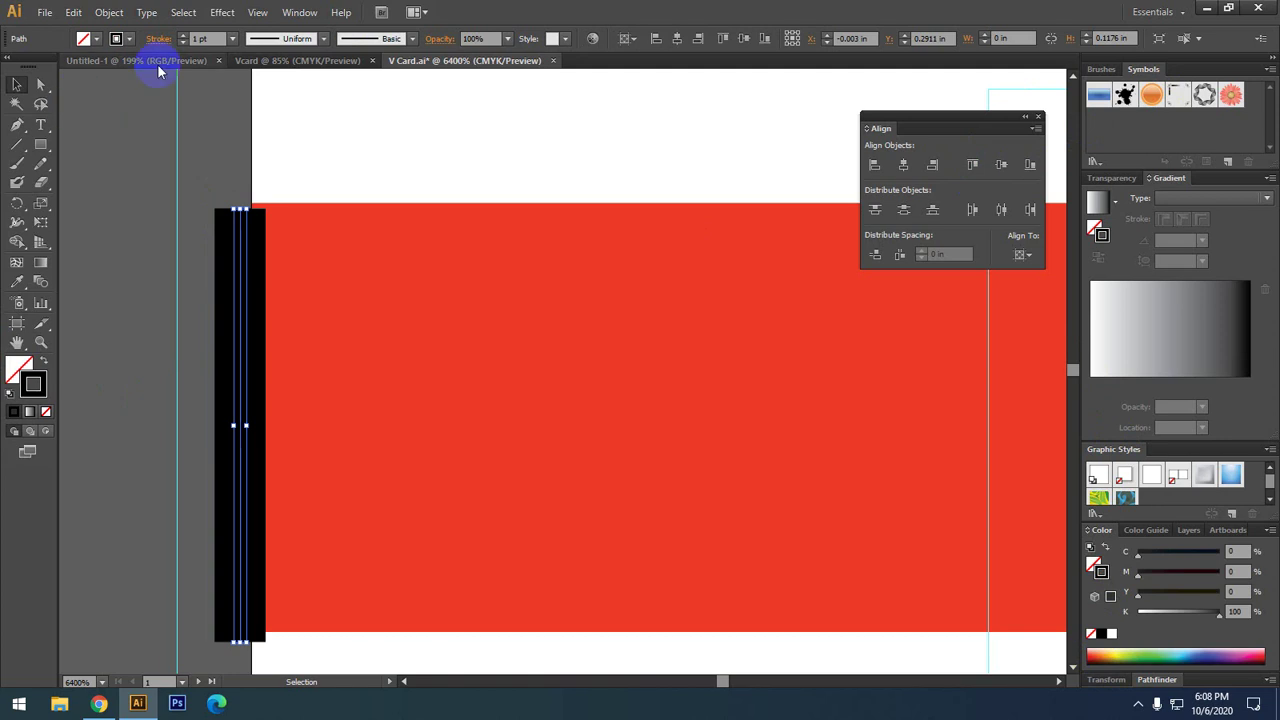
click(232, 38)
click(241, 56)
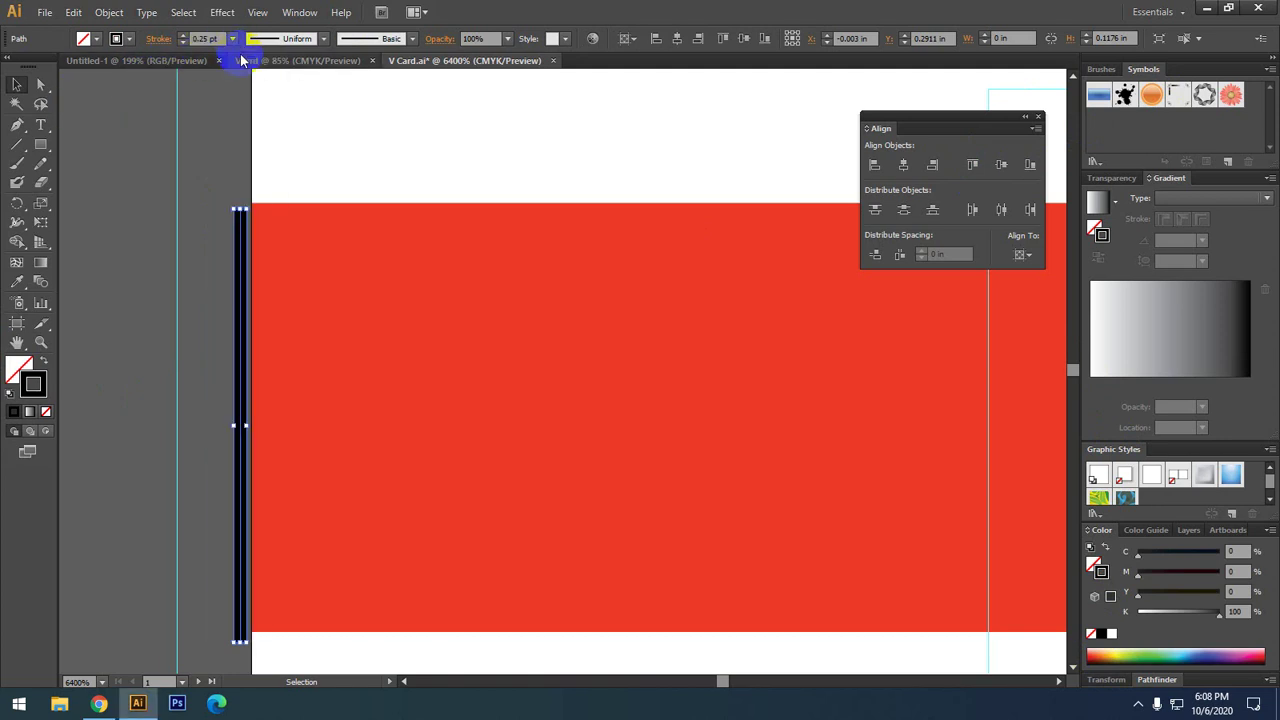
click(231, 39)
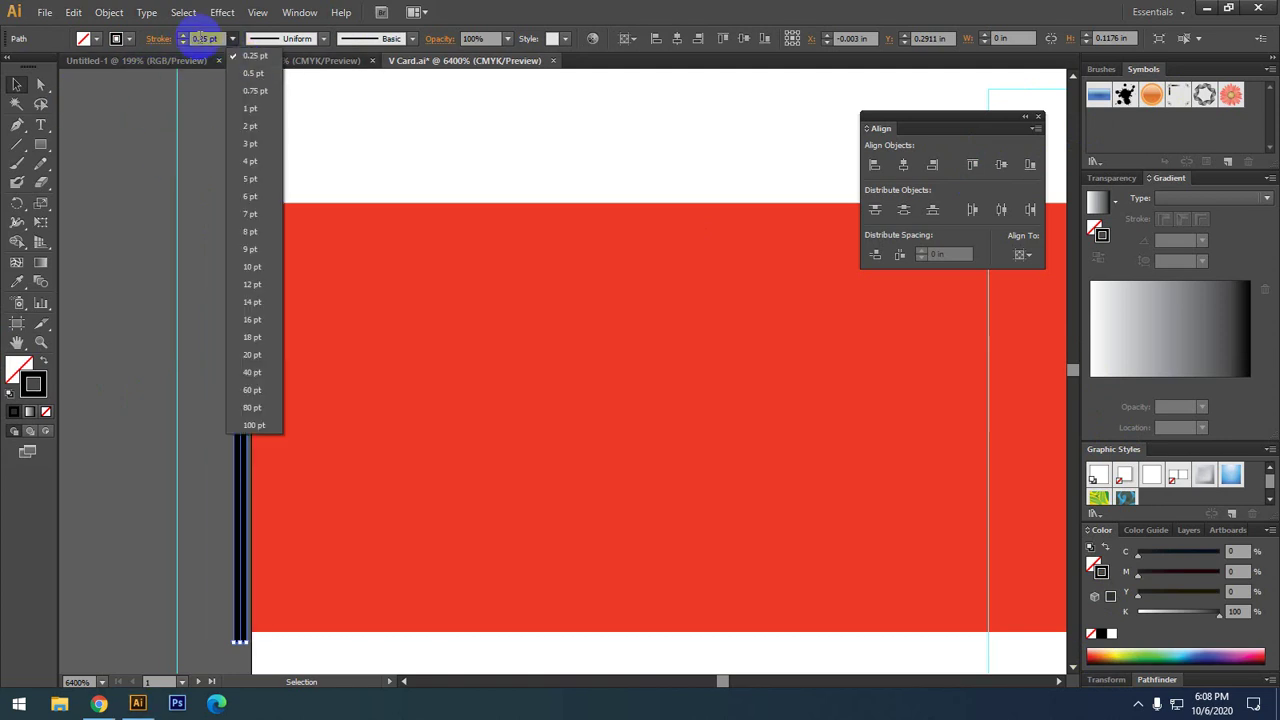
click(203, 38)
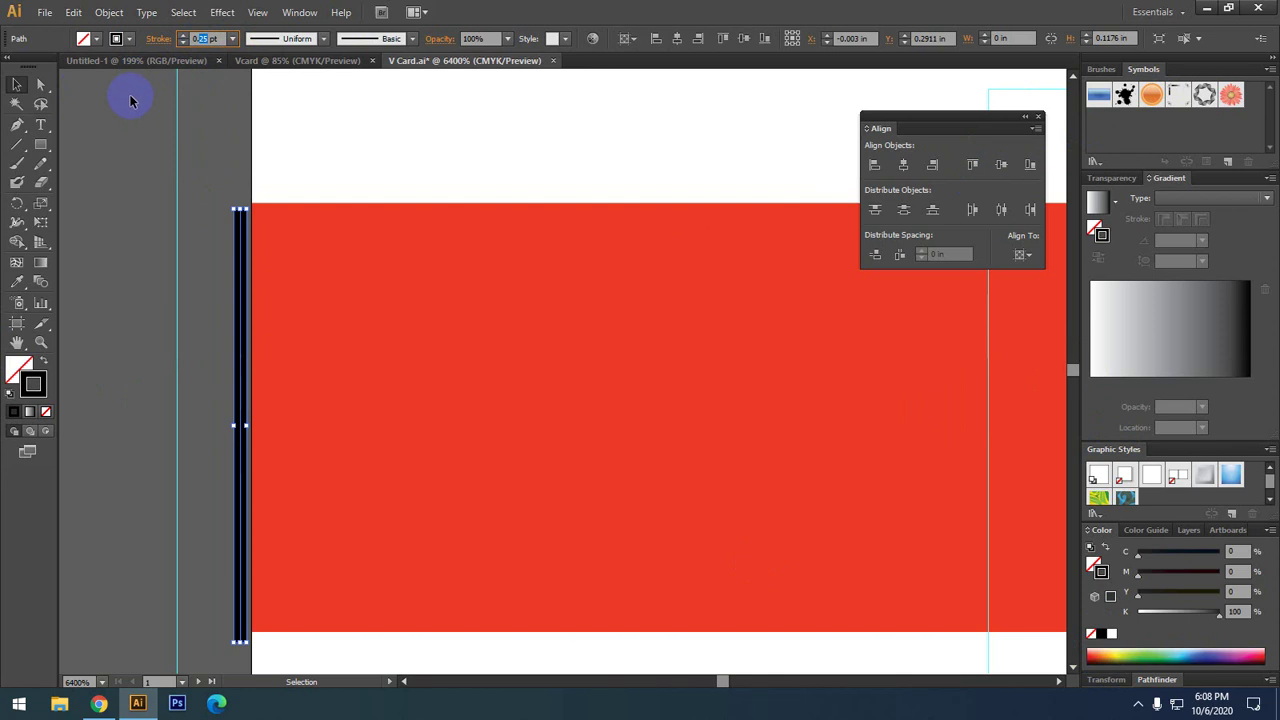
text(0.1)
key(Return)
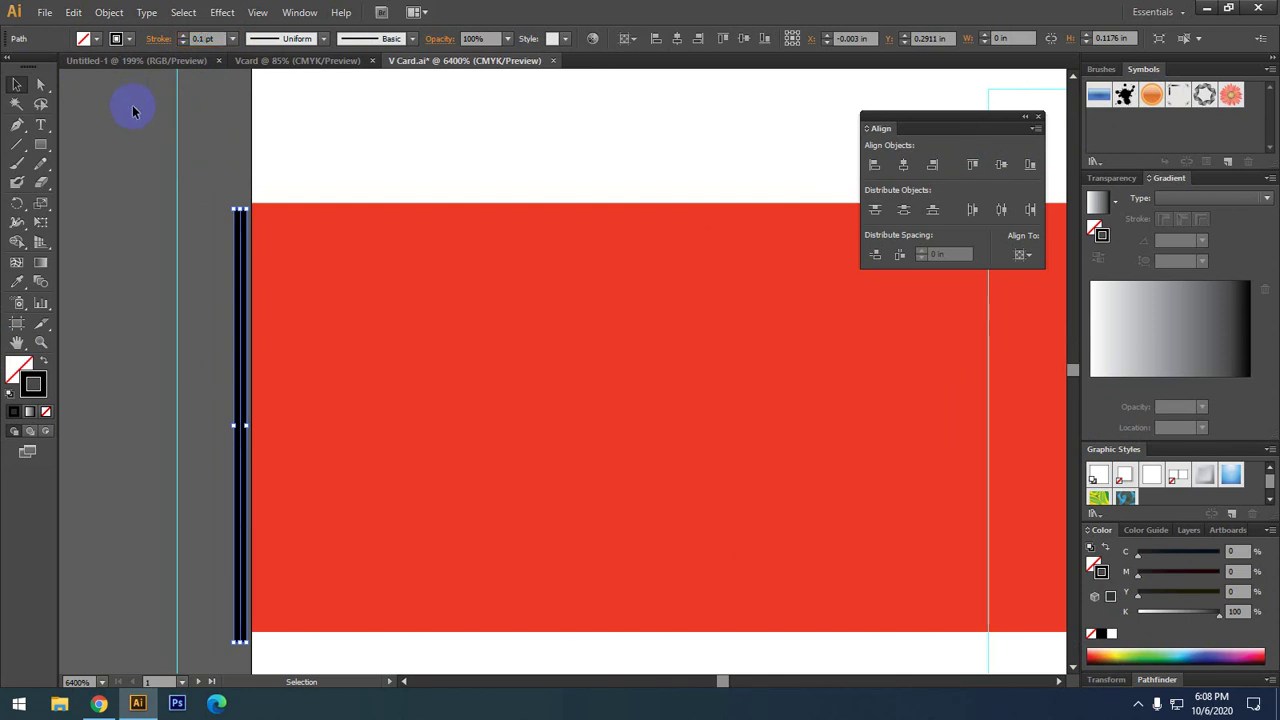
- Deselect and reselect the black line to check it sits just left of the red bar
click(228, 224)
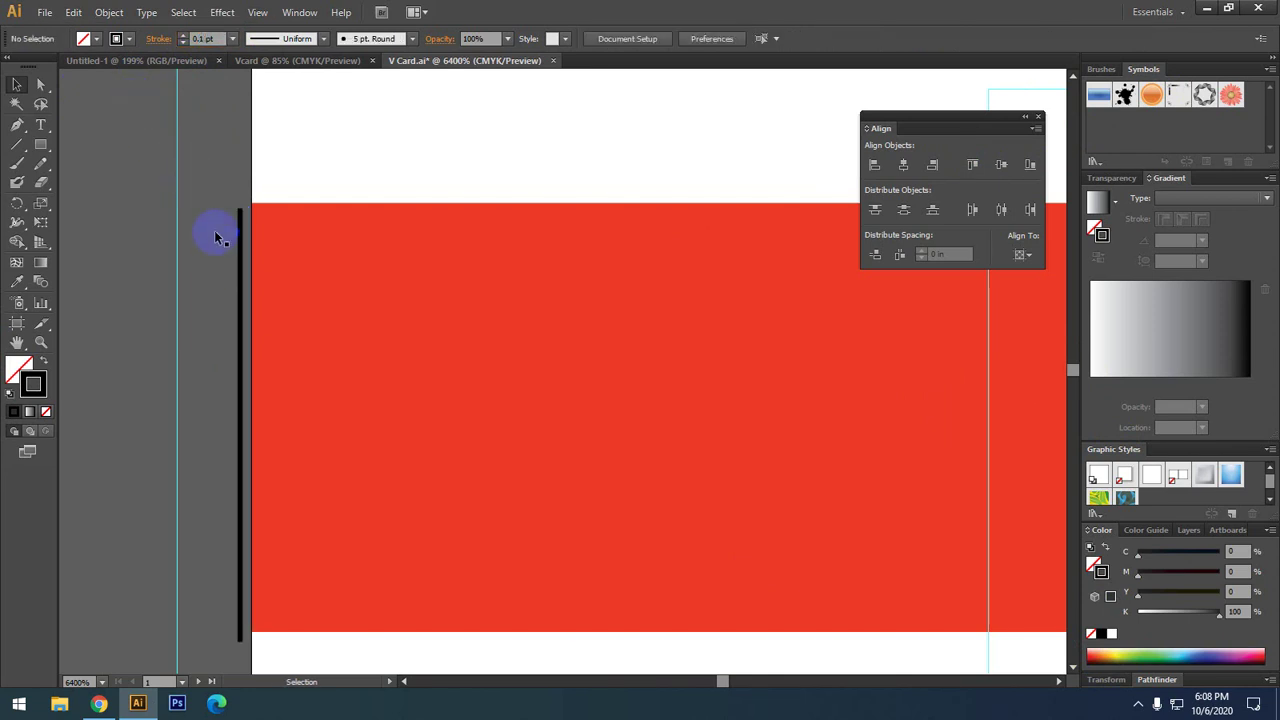
click(240, 222)
click(241, 216)
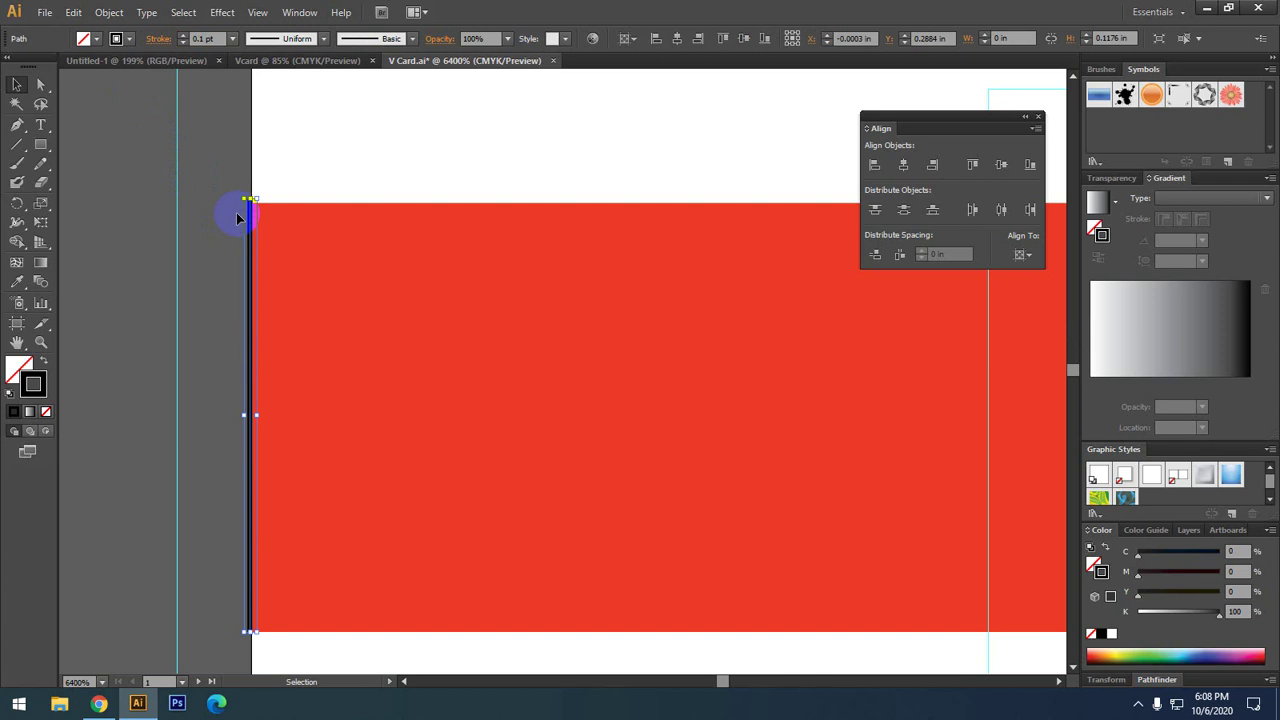
click(223, 217)
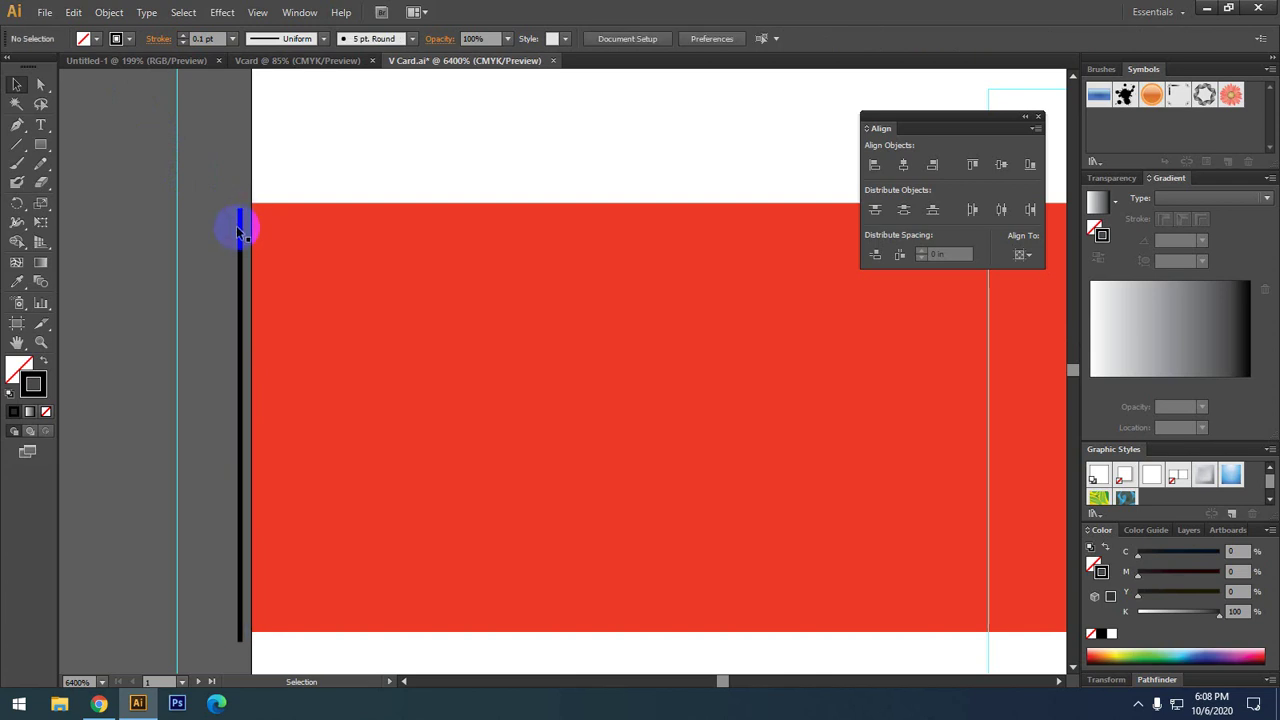
drag(242, 222, 244, 247)
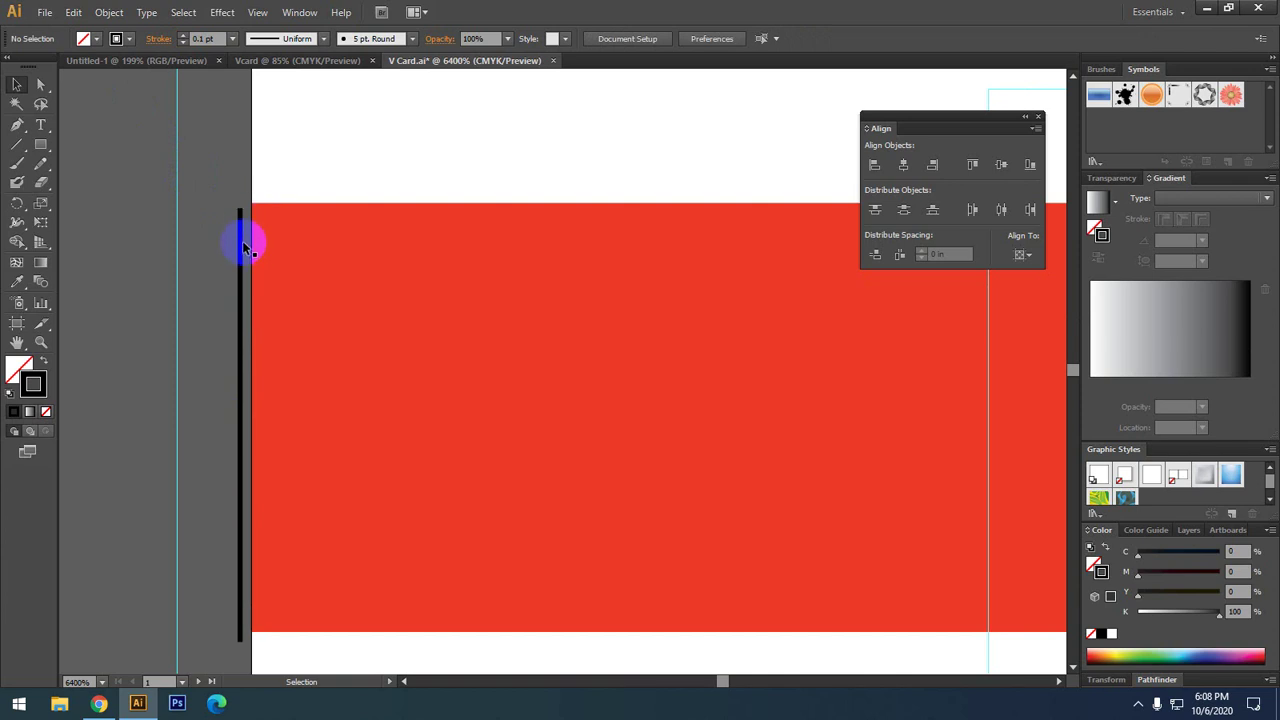
- Extend the red bar's left edge to the guide and delete the black vertical line
click(300, 266)
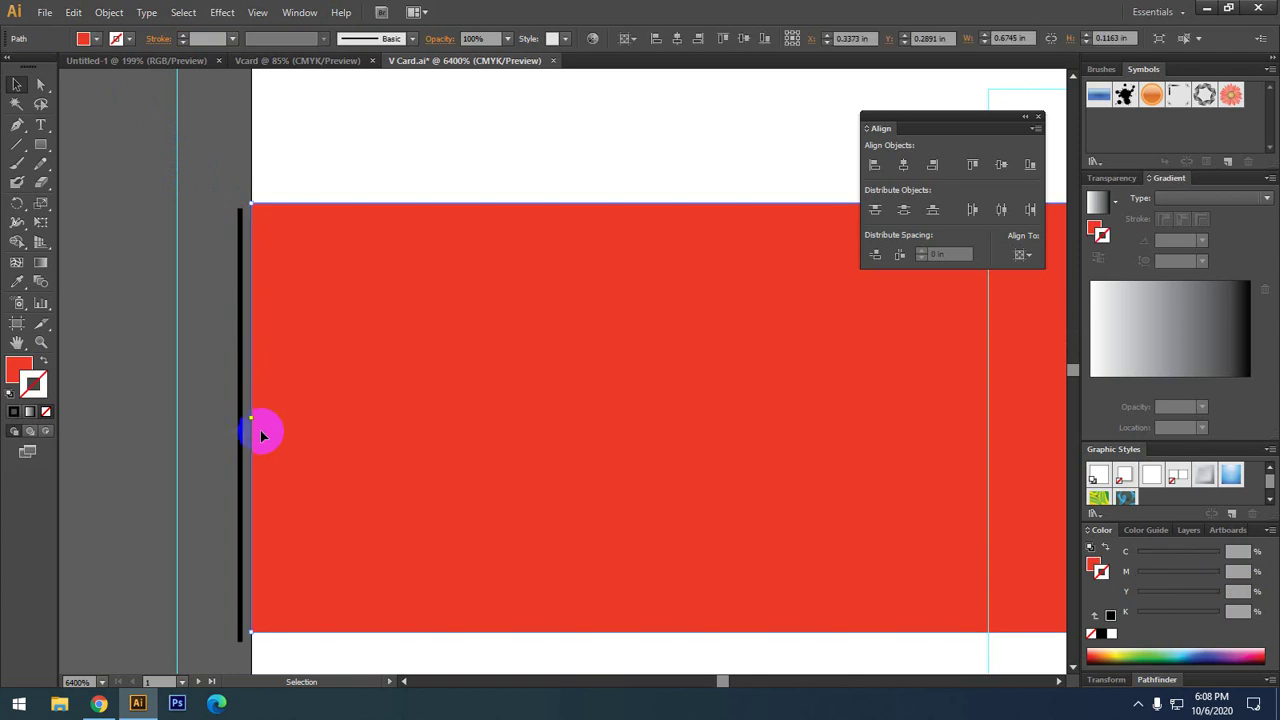
drag(250, 416, 177, 416)
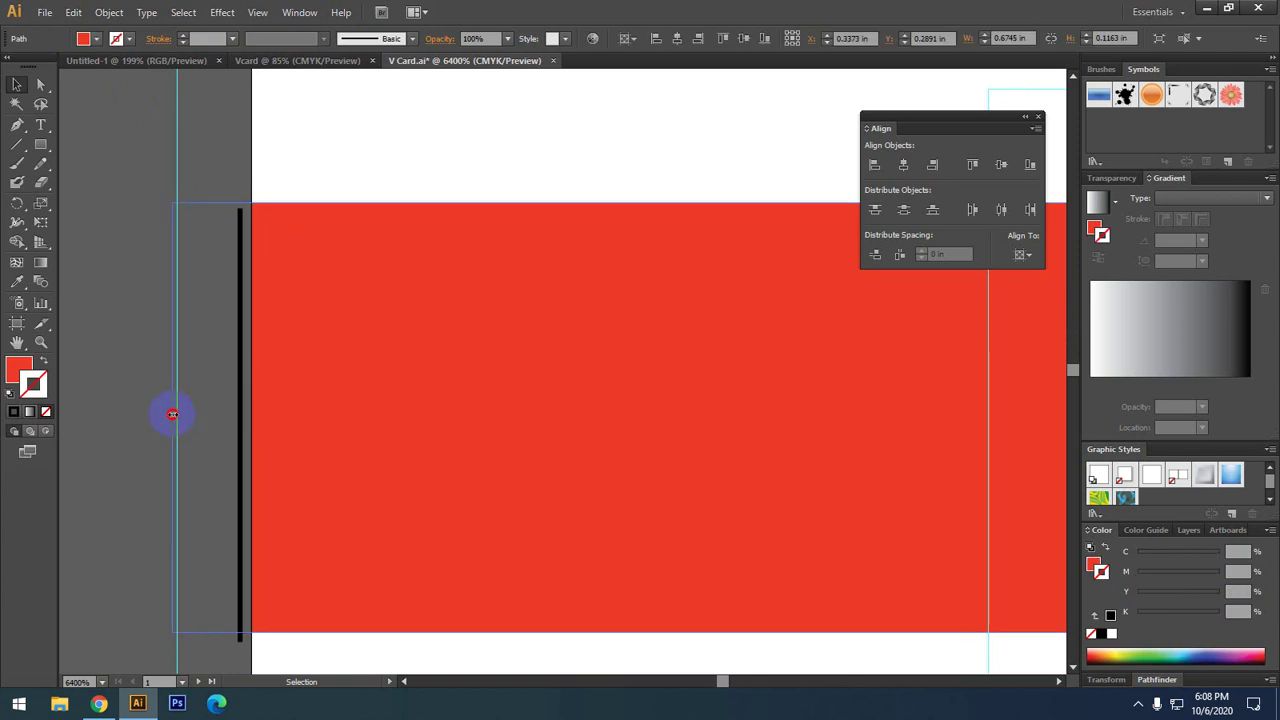
click(135, 375)
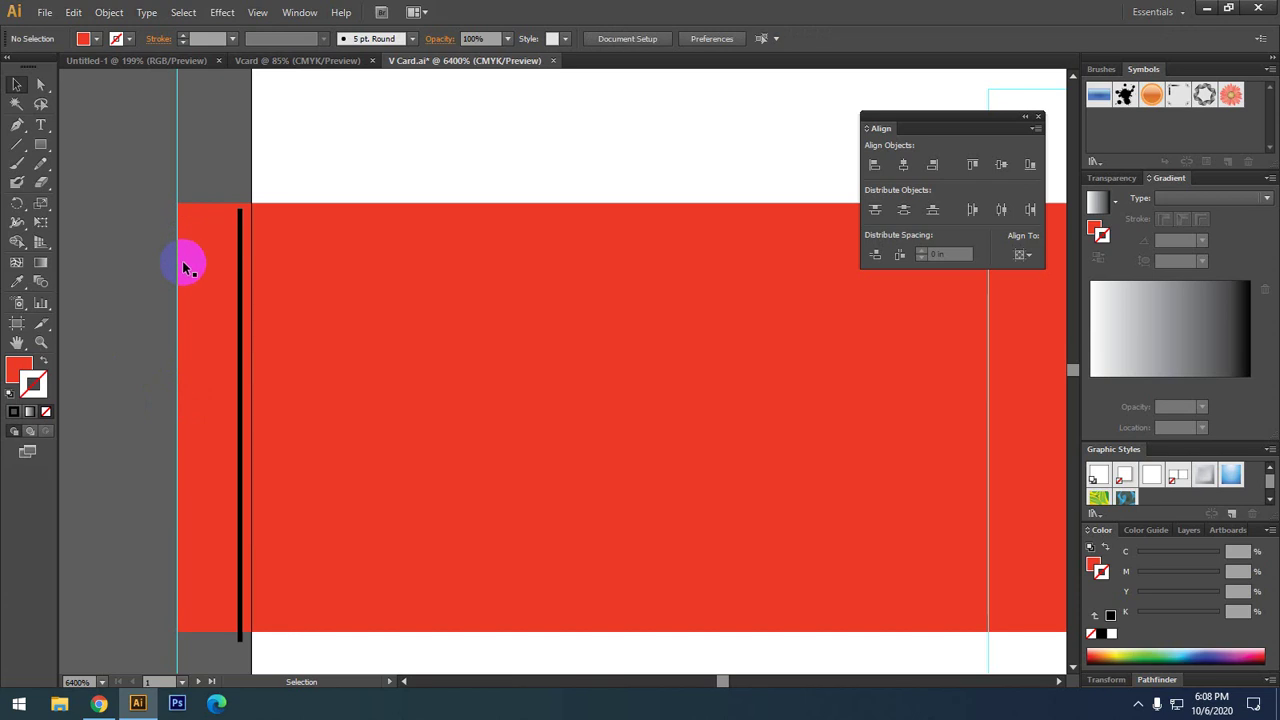
scroll(186, 265, down, 1)
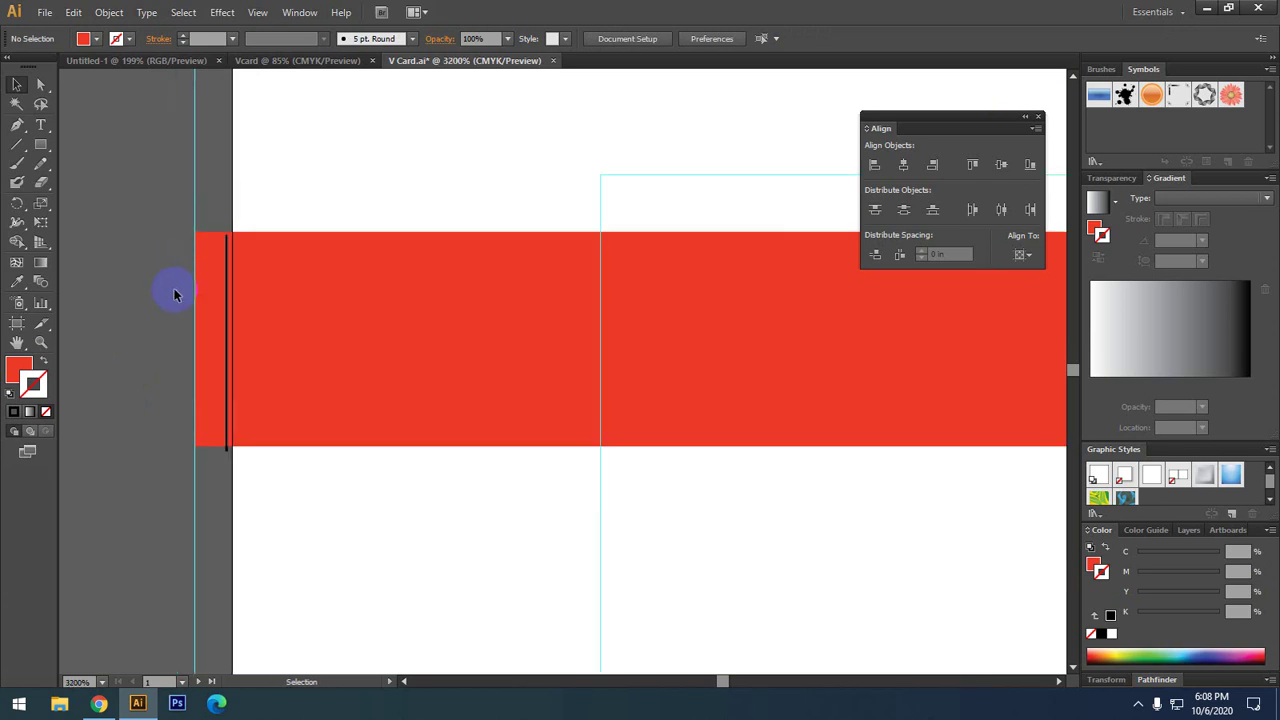
drag(227, 350, 137, 342)
key(Delete)
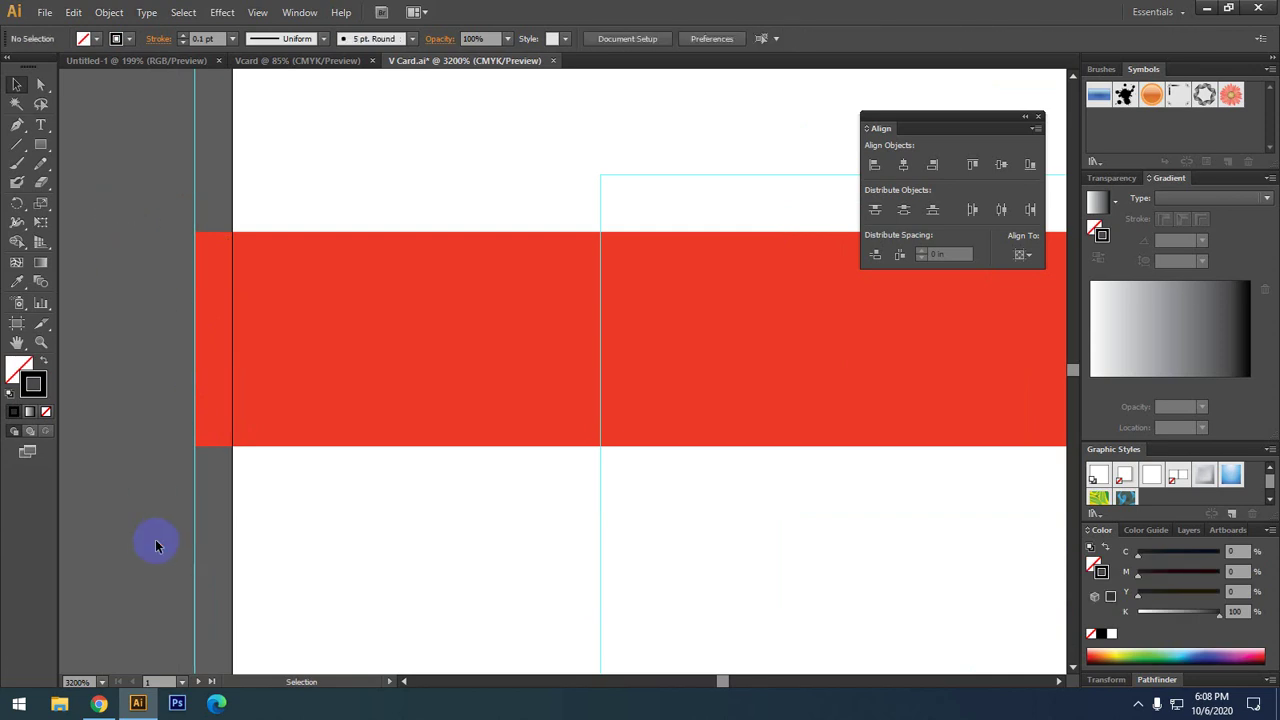
- Stretch the red bar rightward to about 1.0614 in wide
drag(167, 469, 149, 464)
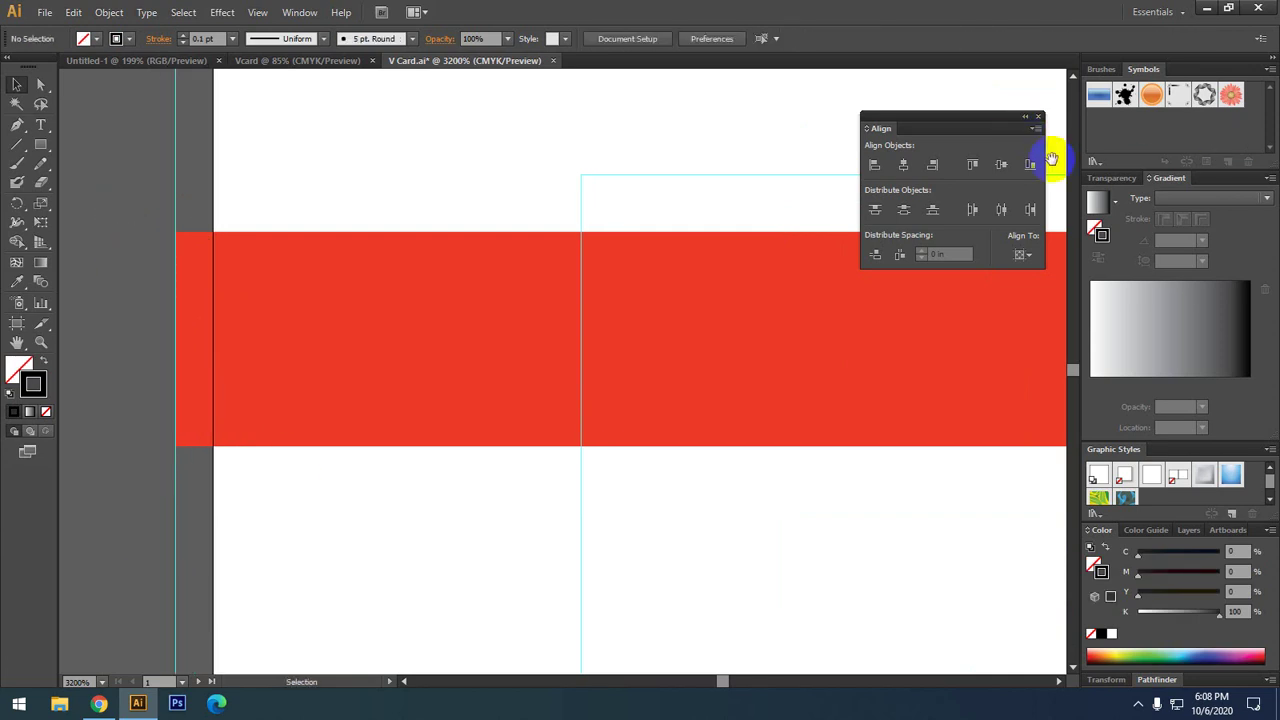
alt+scroll(328, 469, down, 1)
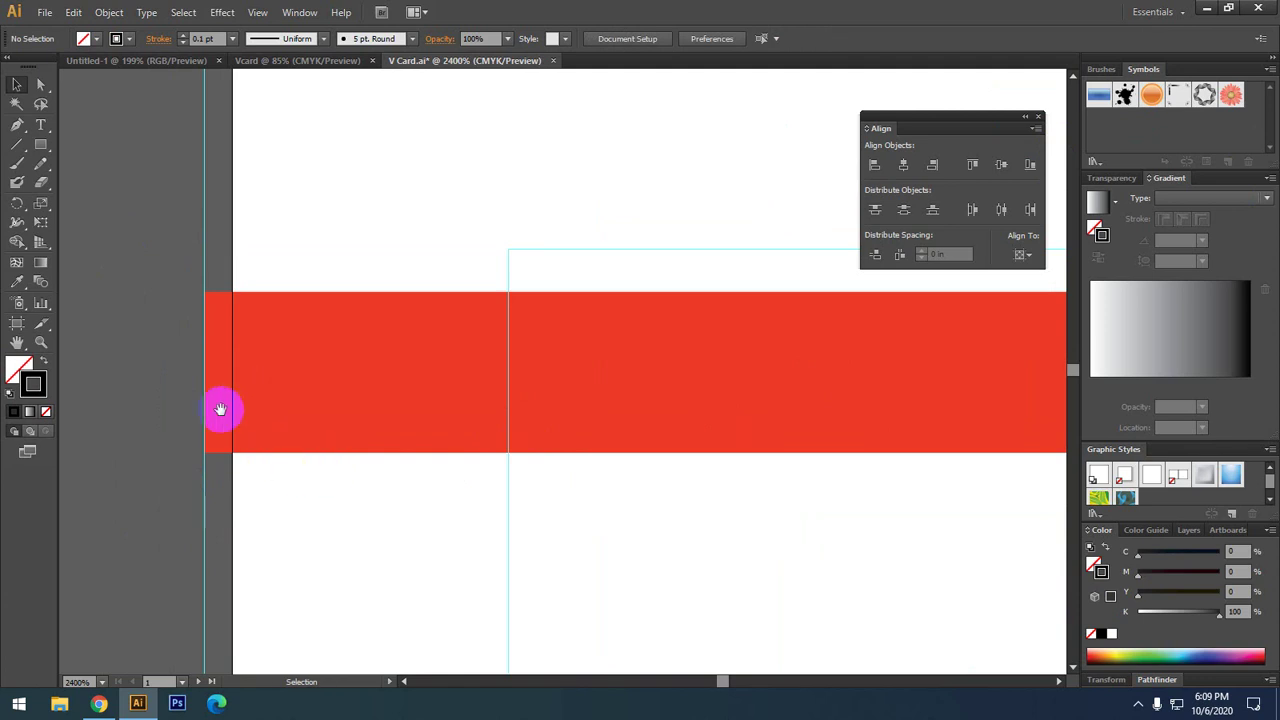
alt+scroll(231, 426, down, 1)
alt+scroll(237, 430, down, 1)
alt+scroll(309, 451, down, 1)
alt+scroll(308, 449, down, 2)
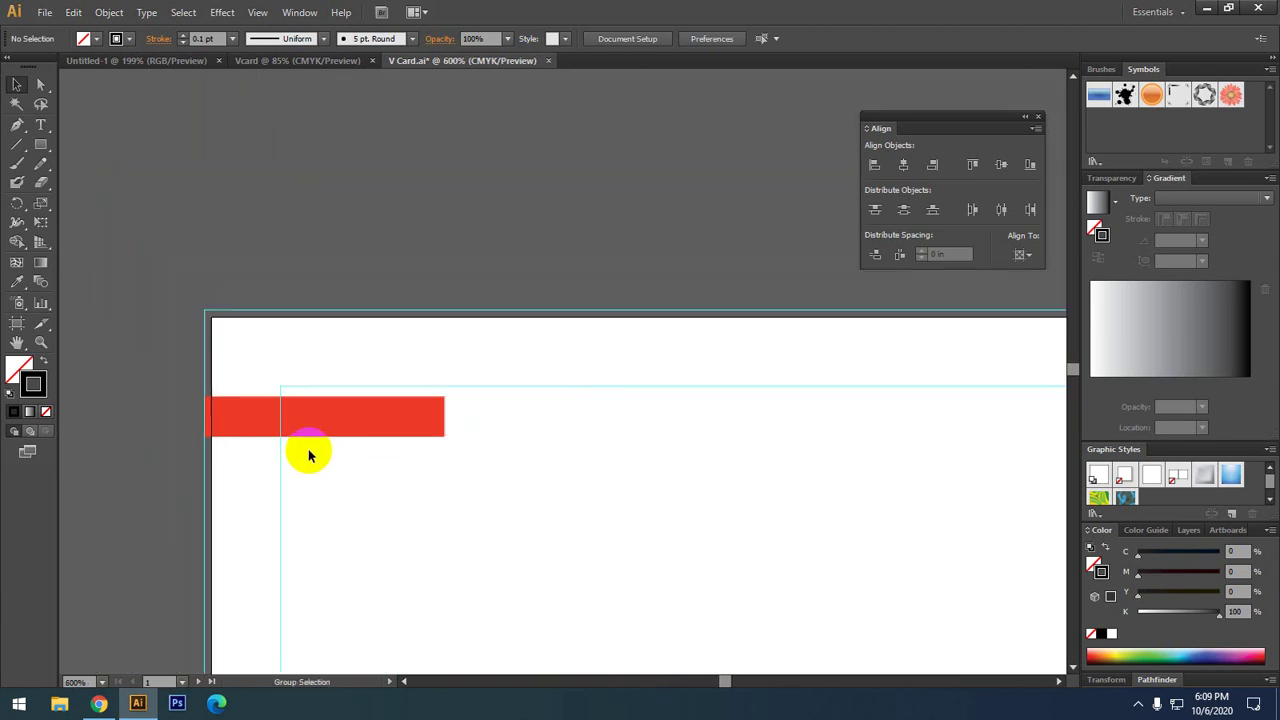
mouse_move(379, 380)
mouse_down()
mouse_move(470, 430)
mouse_move(517, 420)
mouse_move(398, 305)
mouse_up()
click(537, 457)
alt+scroll(490, 430, down, 1)
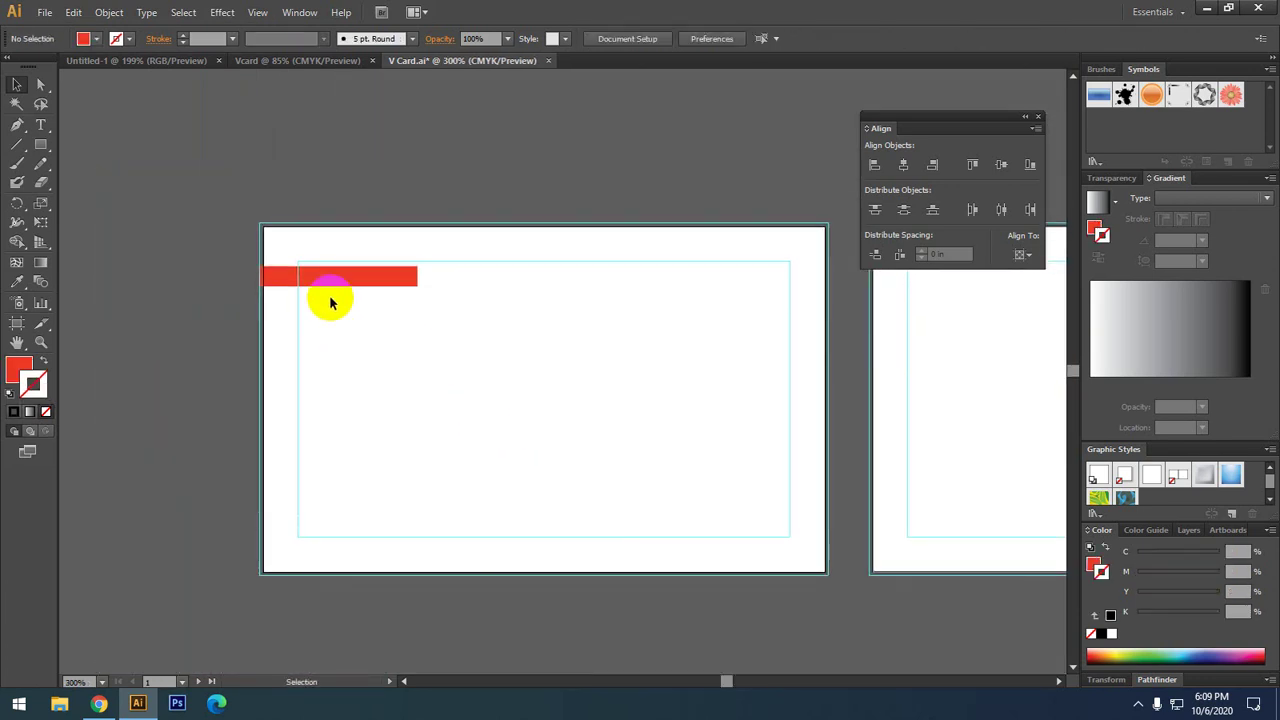
alt+scroll(300, 260, up, 1)
alt+scroll(300, 260, up, 3)
click(751, 337)
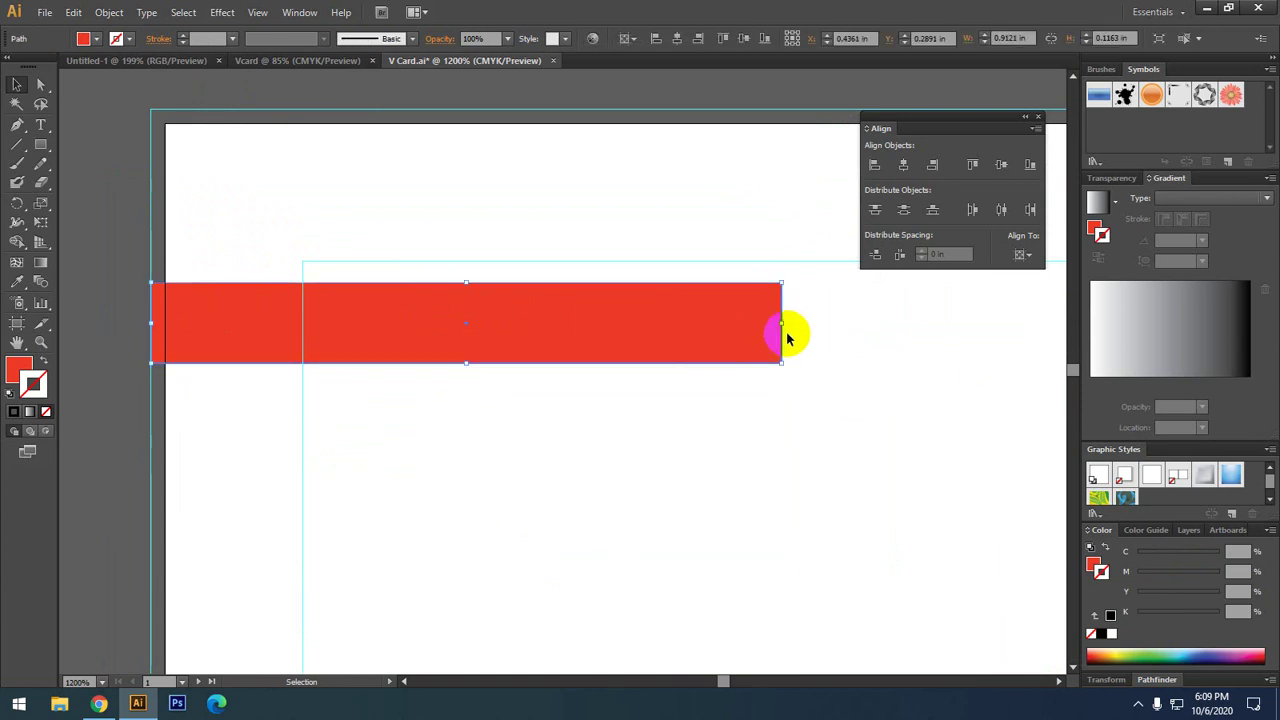
drag(858, 325, 885, 335)
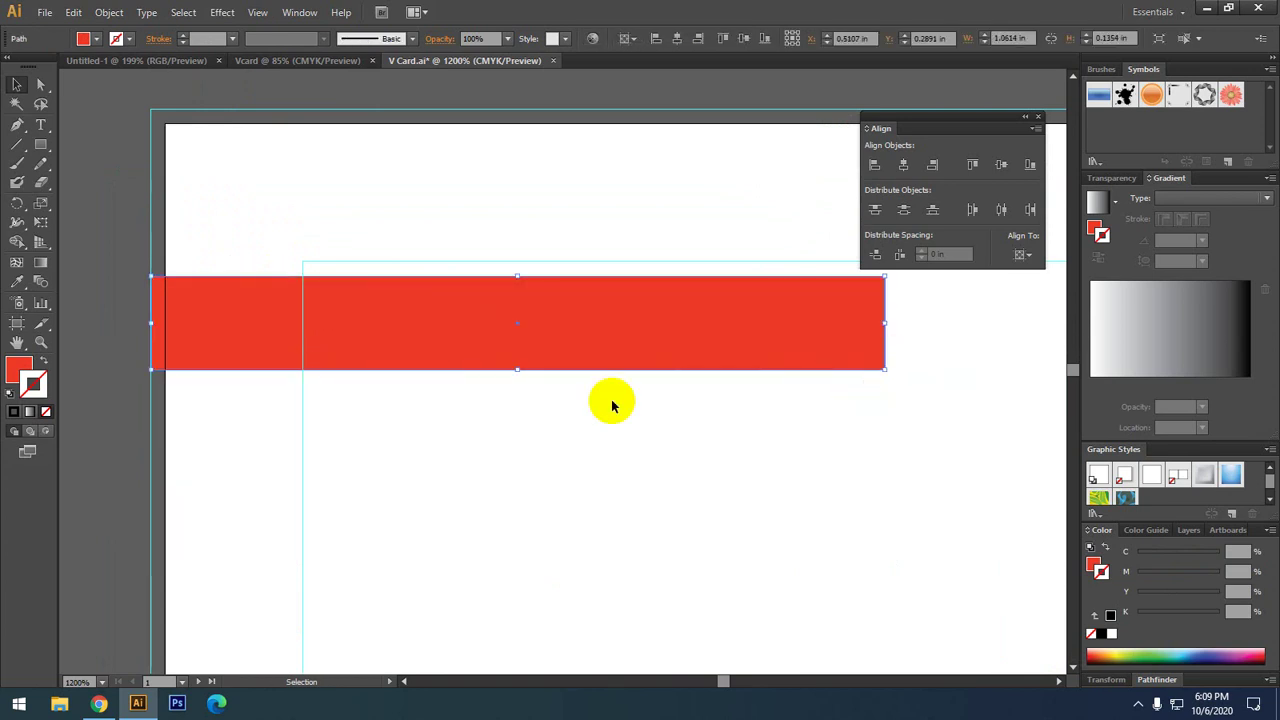
- Type 'Designer' below the red bar and set it in Bold
click(43, 130)
click(545, 472)
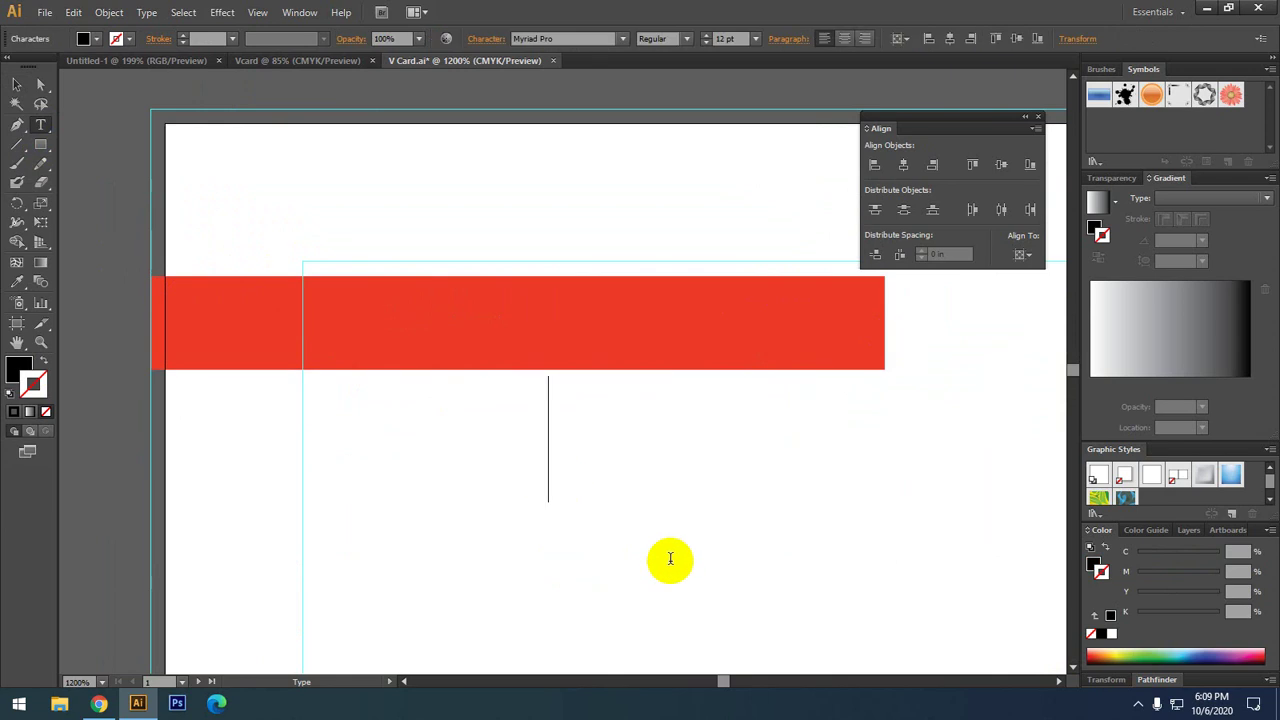
text(Designer)
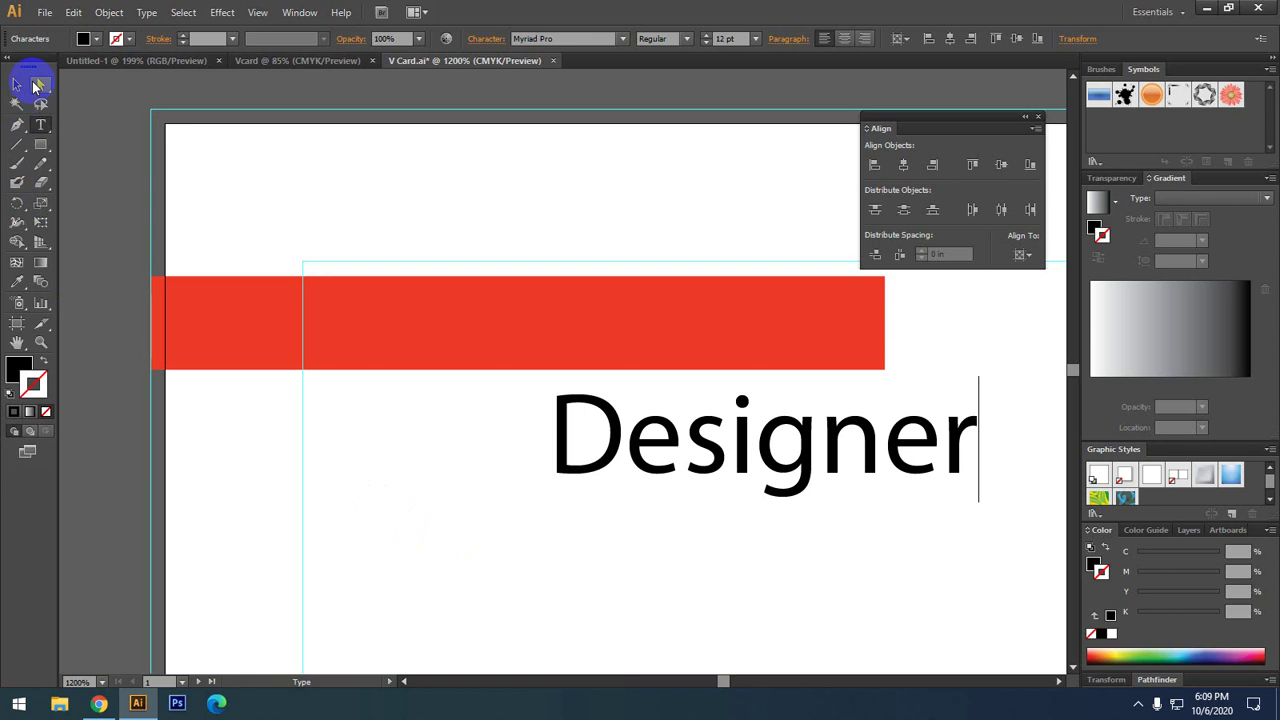
click(17, 84)
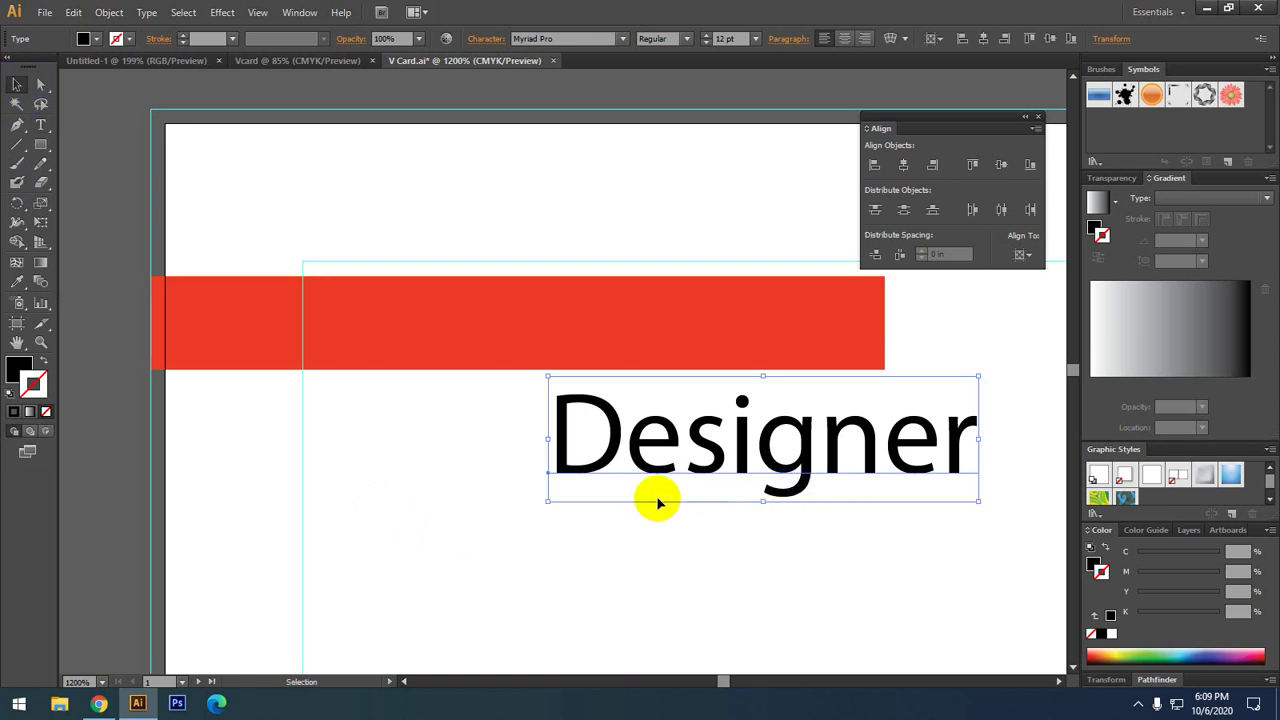
click(672, 38)
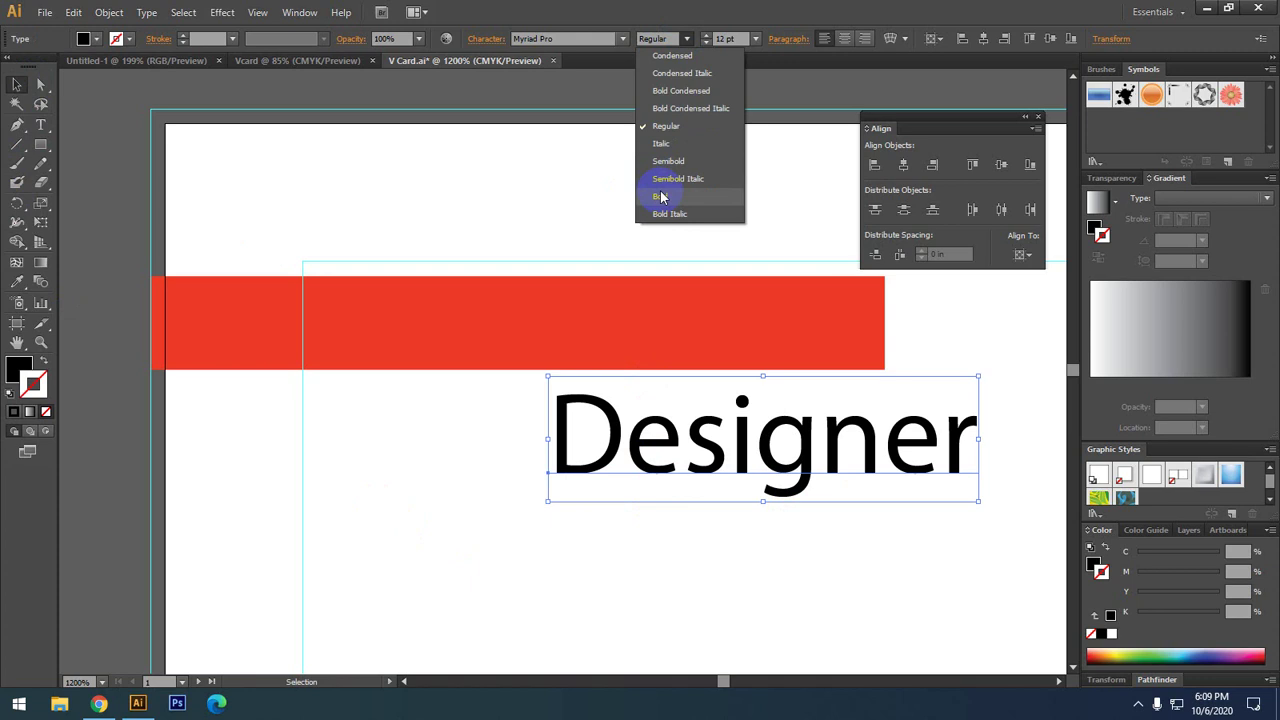
click(660, 197)
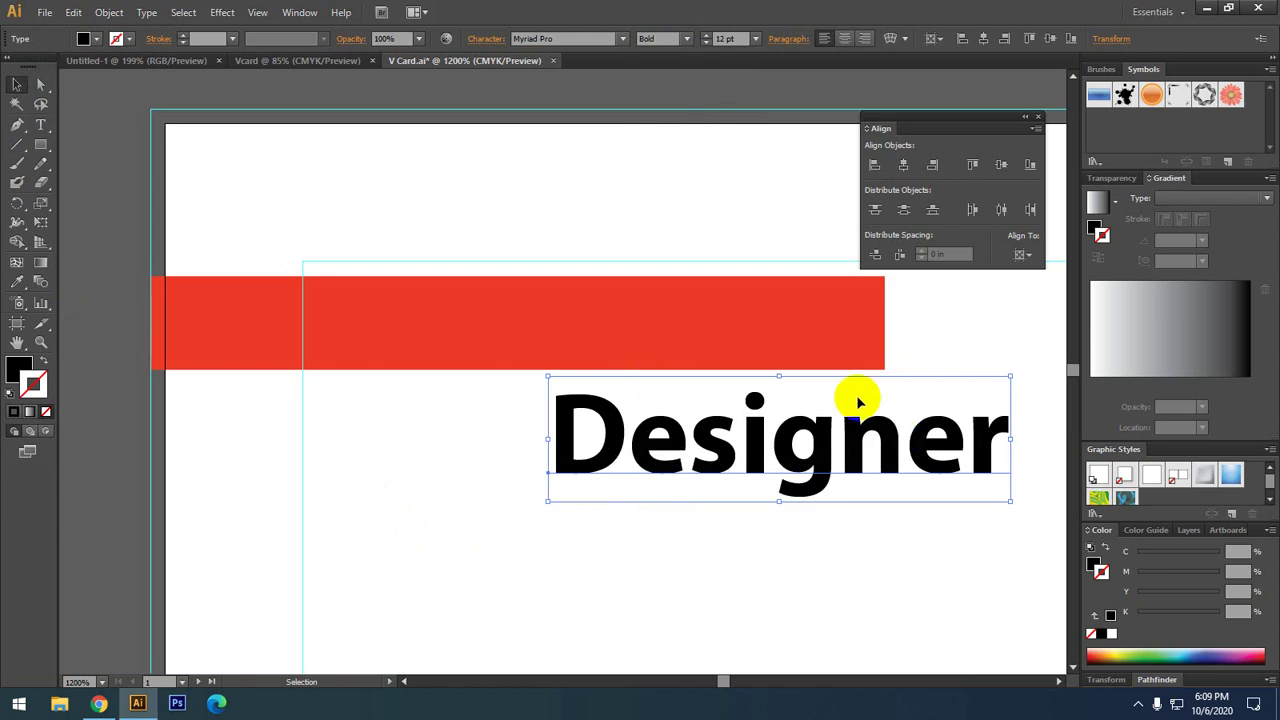
- Move the Designer text onto the red bar, make it white and scale it down
drag(714, 447, 473, 329)
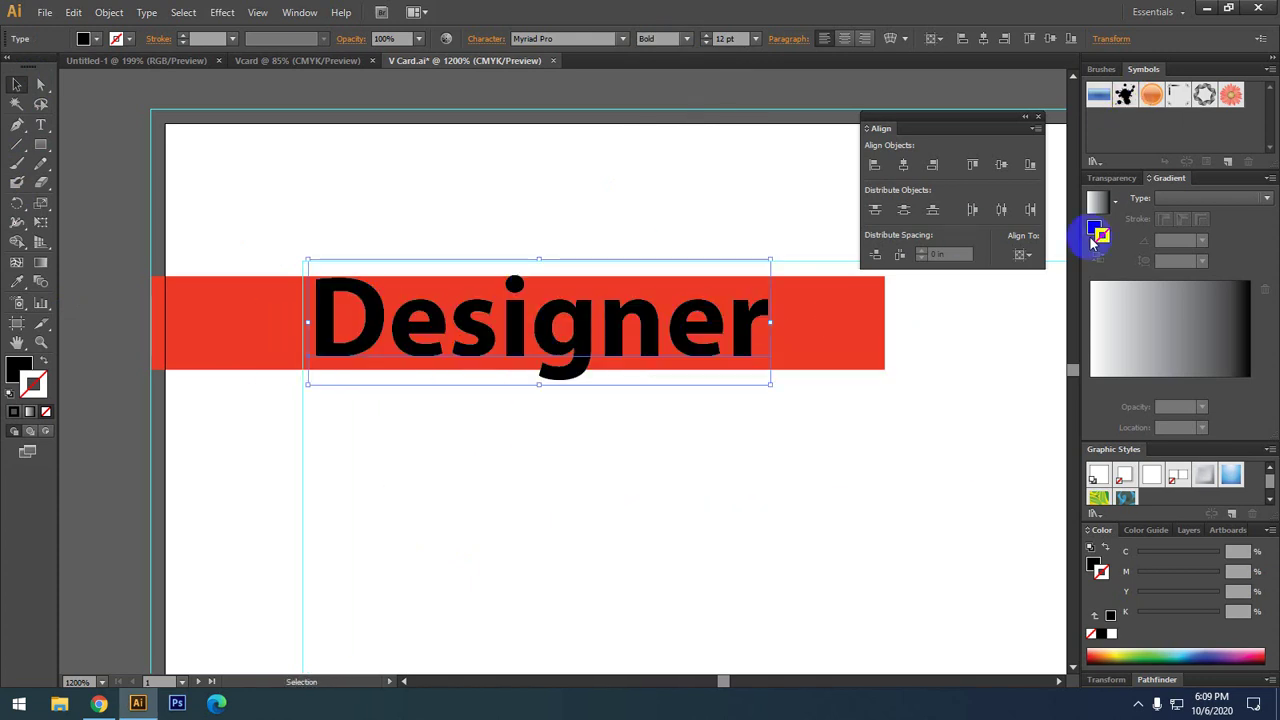
click(1097, 565)
click(1110, 633)
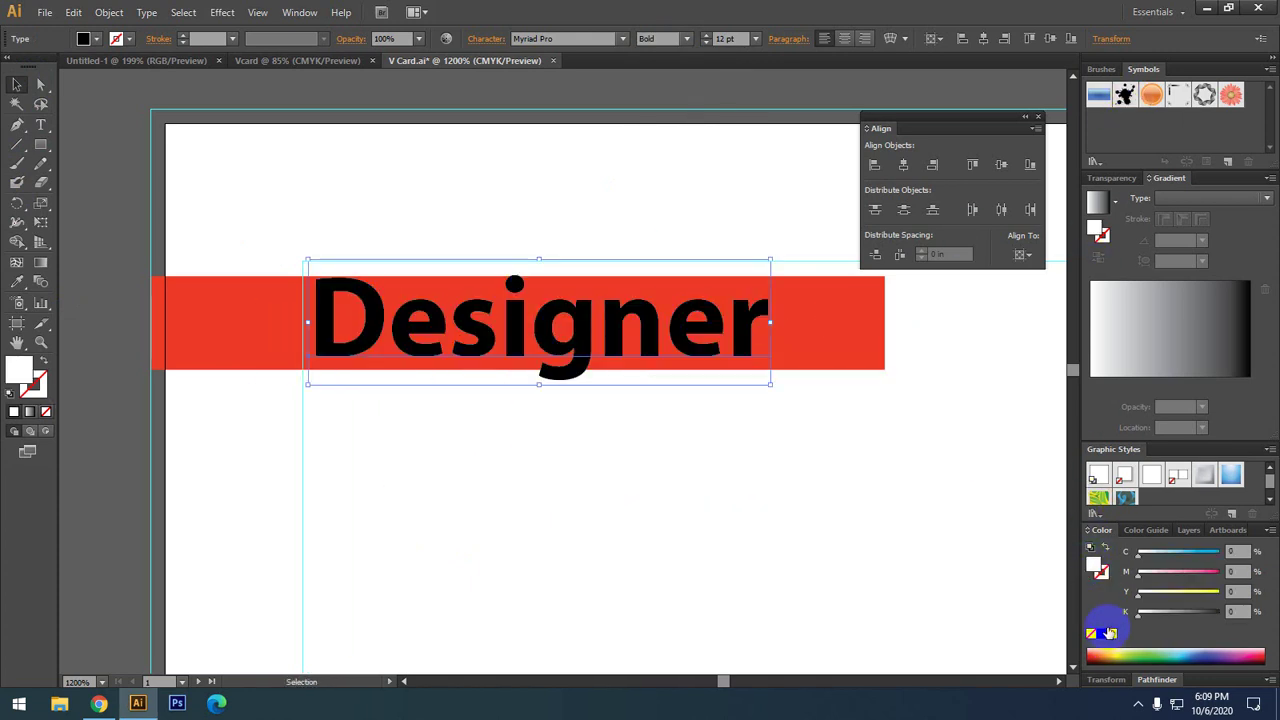
drag(770, 321, 605, 321)
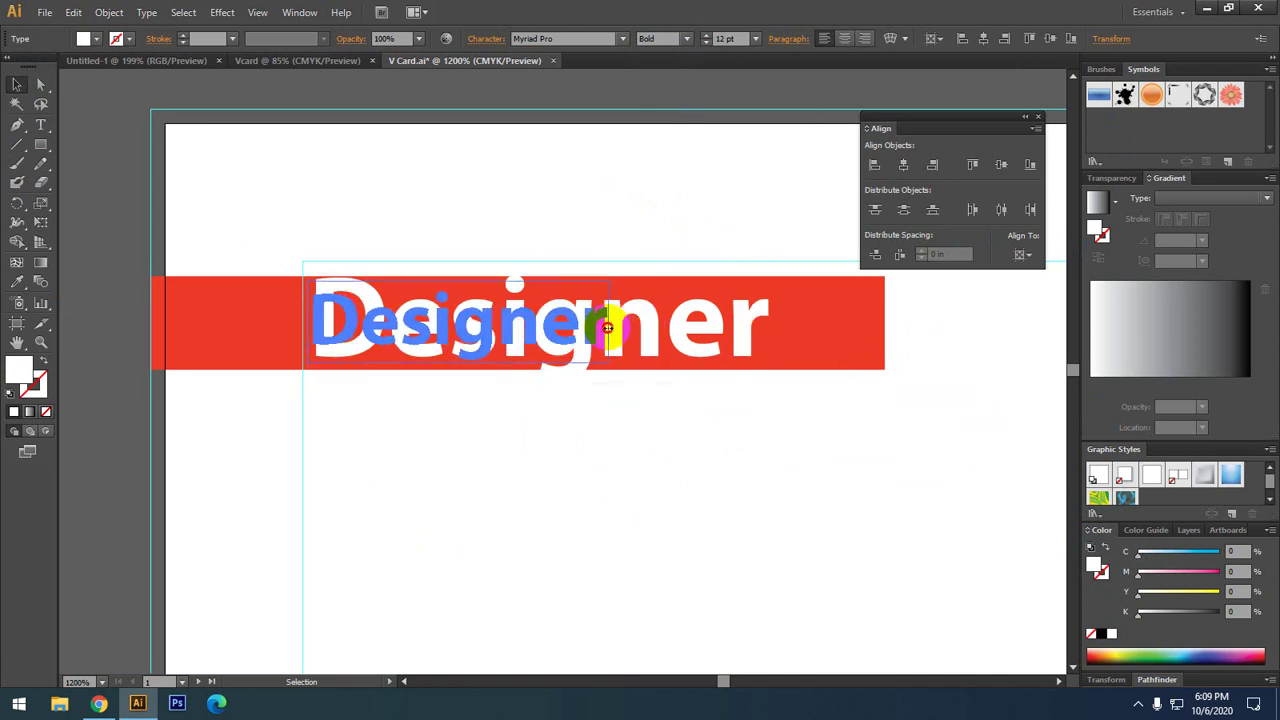
click(382, 420)
- Shift the Designer text left to line up with the inner guide
scroll(297, 327, up, 3)
scroll(297, 327, up, 1)
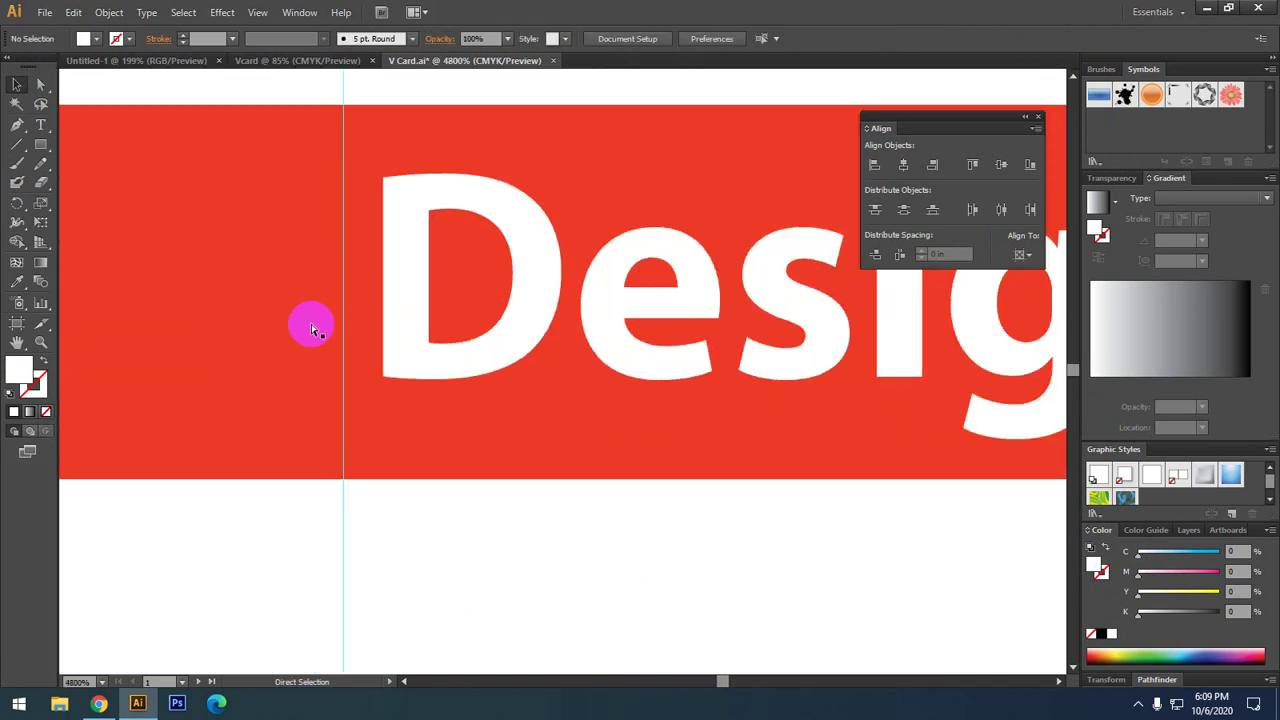
drag(401, 321, 363, 321)
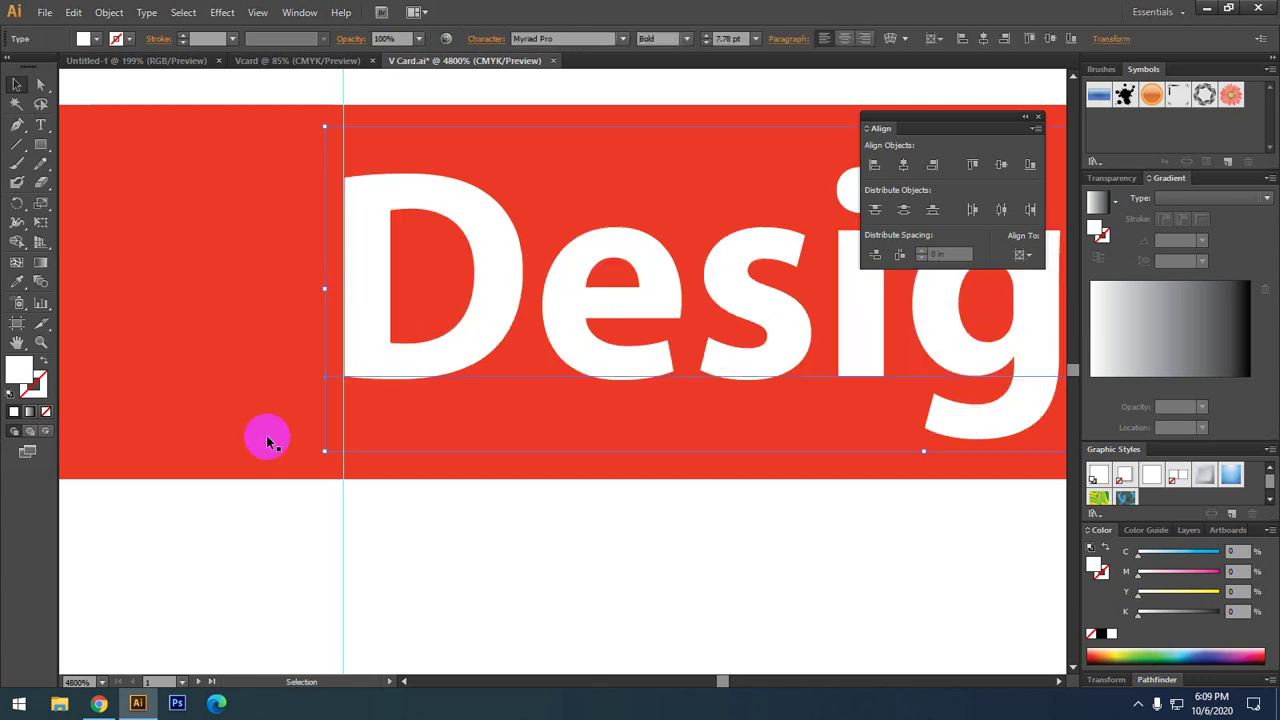
scroll(266, 437, down, 3)
scroll(266, 440, down, 1)
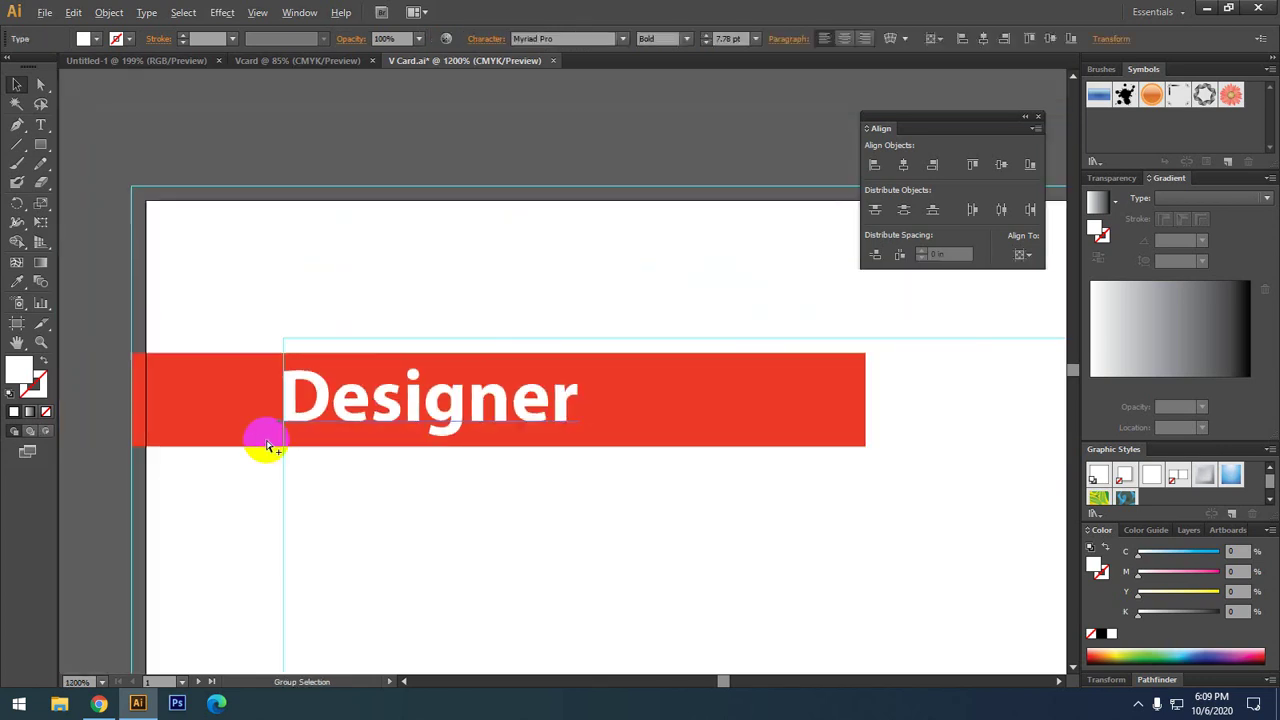
scroll(263, 425, down, 1)
click(259, 228)
scroll(260, 245, down, 2)
scroll(260, 248, down, 1)
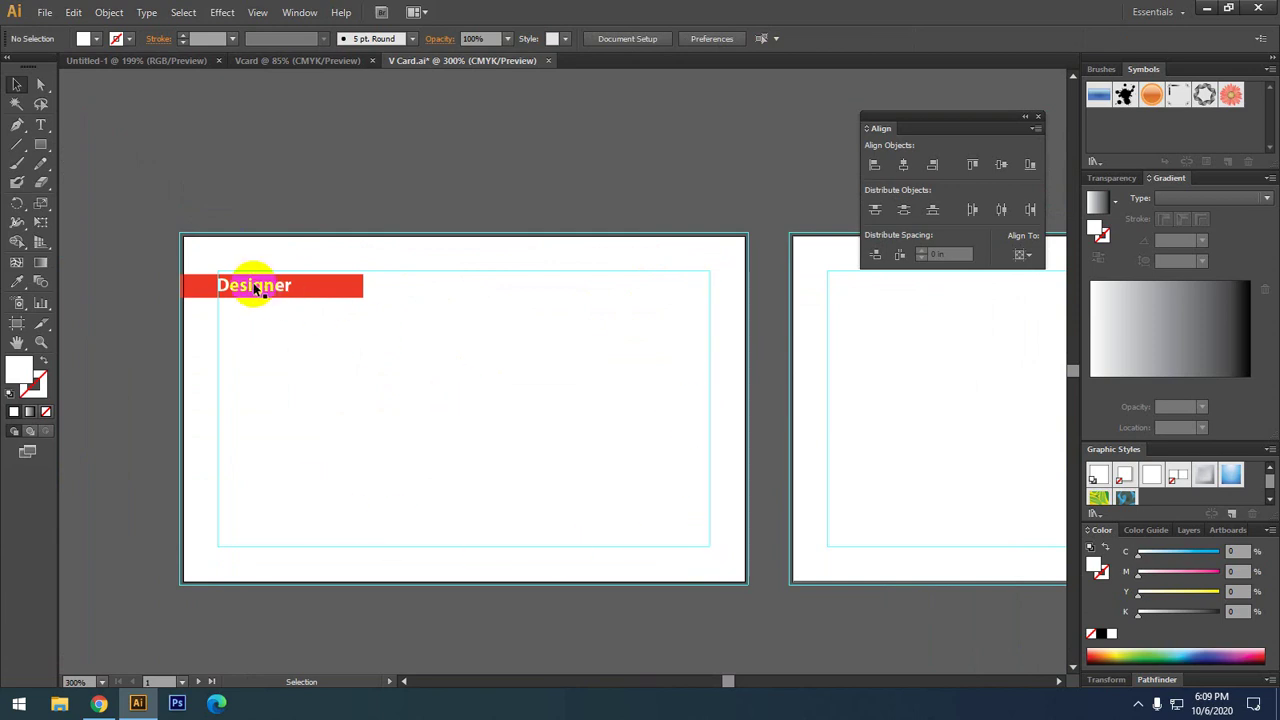
- Alt-drag a copy of the Designer text to the card's bottom-right corner and color it black
mouse_move(251, 286)
mouse_down()
mouse_move(632, 570)
mouse_move(694, 532)
mouse_up()
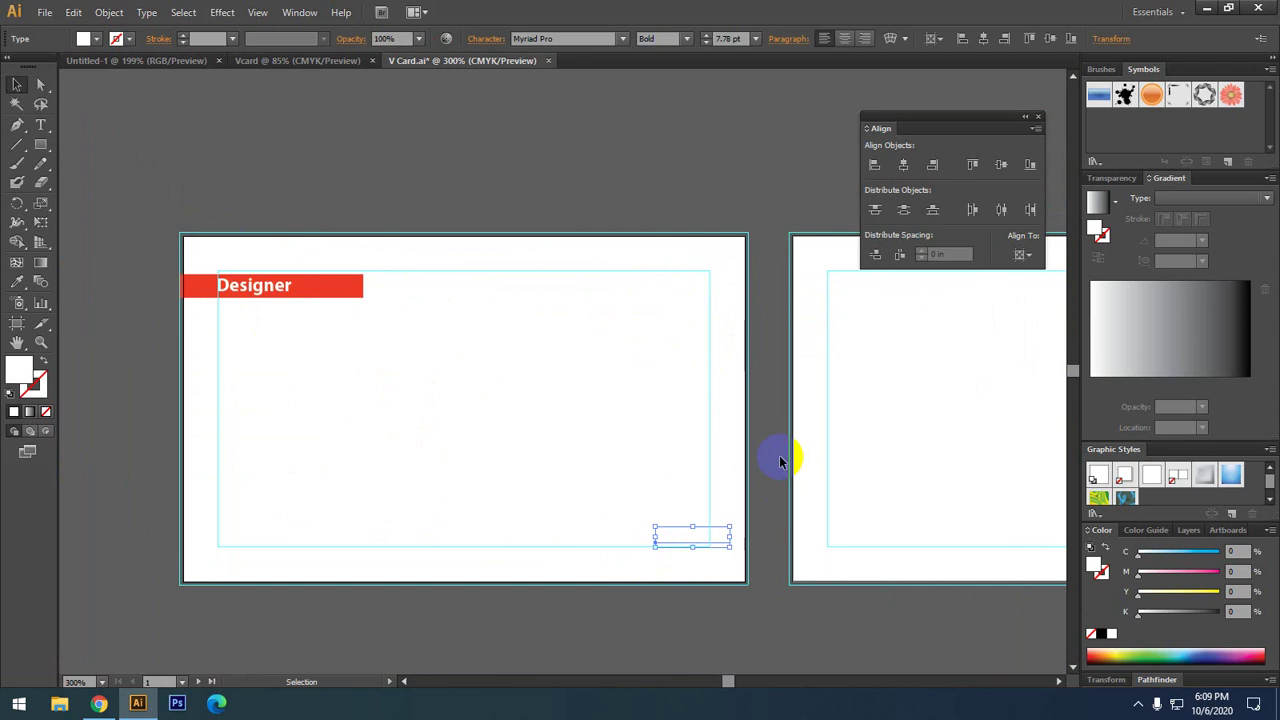
click(1103, 634)
click(657, 625)
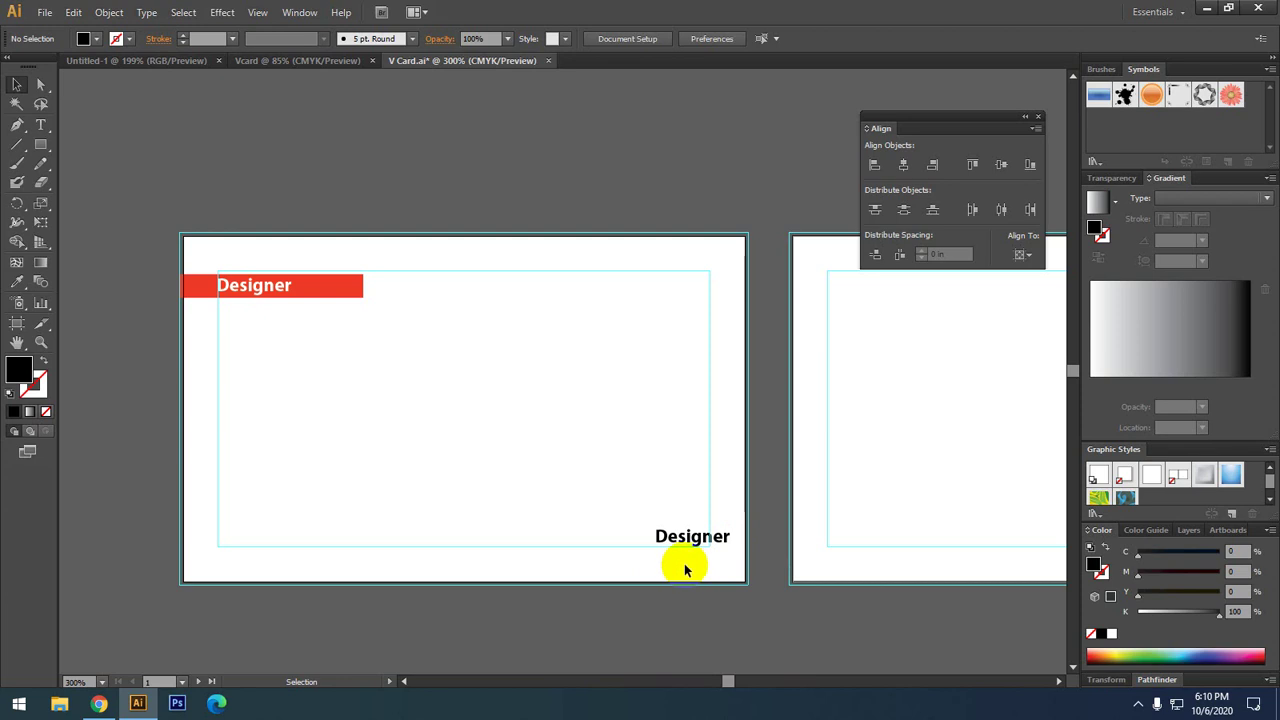
- Preview the teal/dark and orange/black business-card reference images in Chrome
click(99, 703)
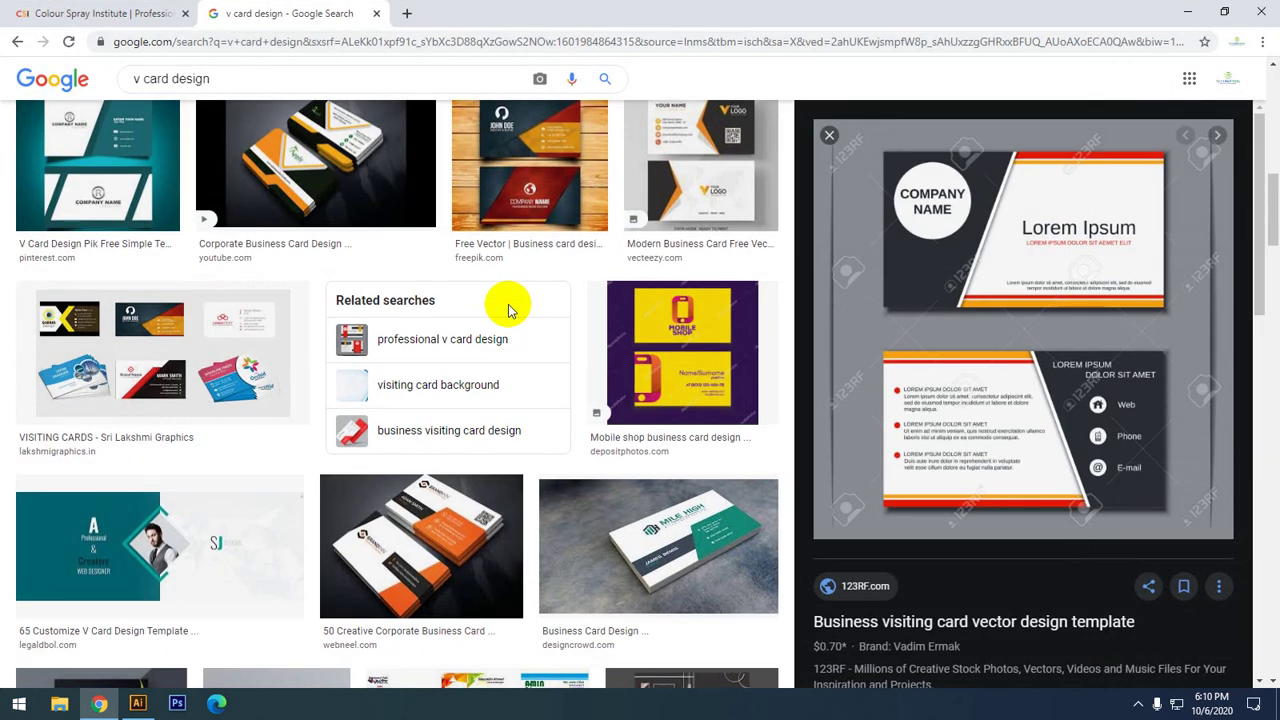
scroll(500, 450, up, 5)
scroll(309, 440, up, 3)
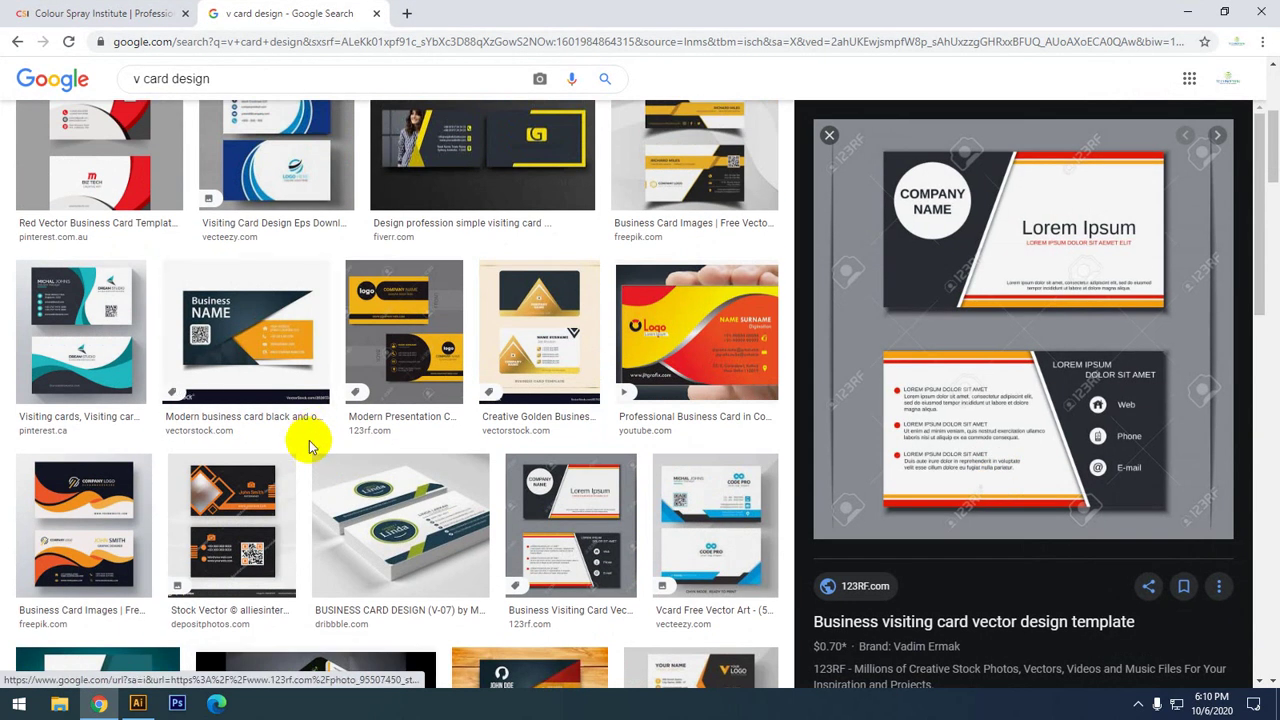
click(60, 320)
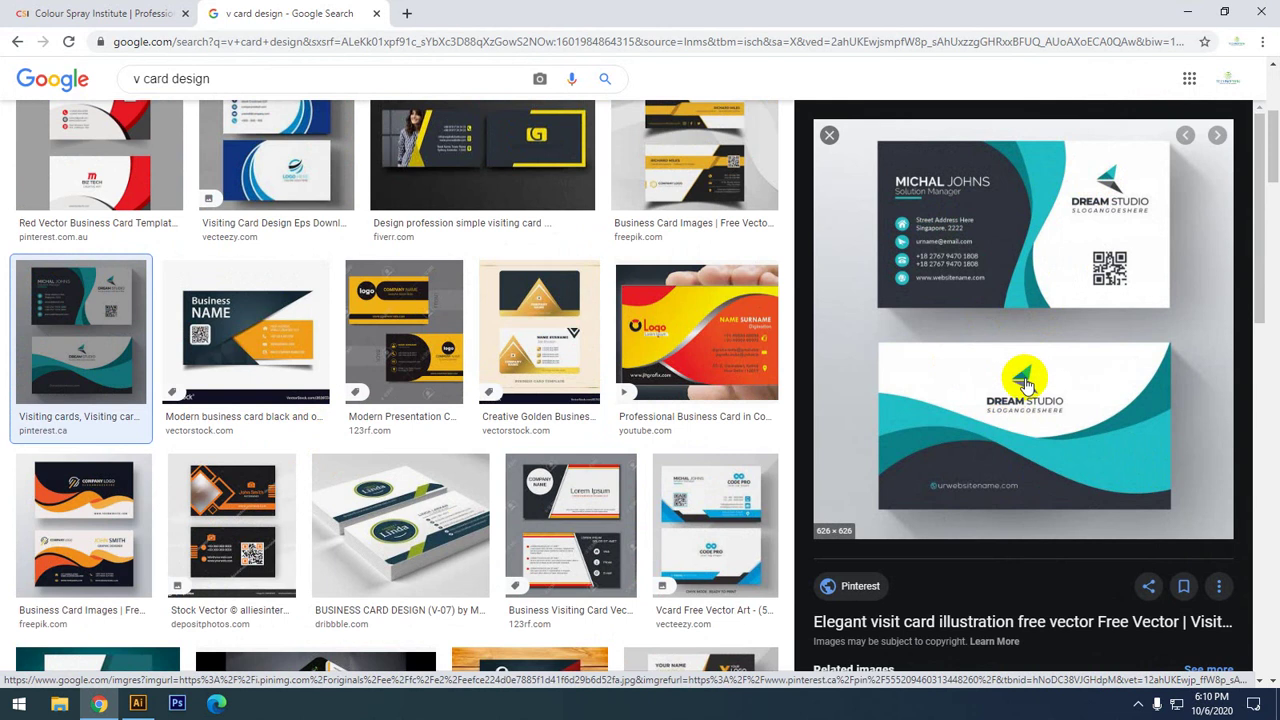
scroll(728, 449, up, 1)
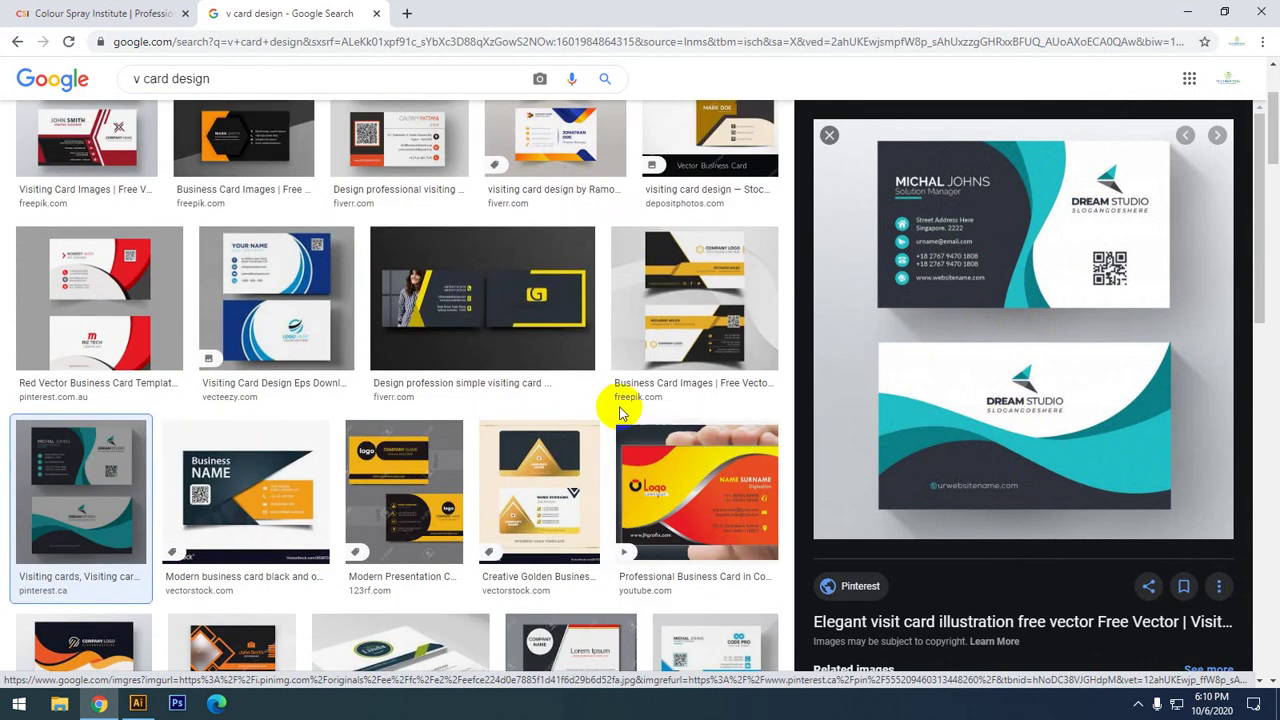
scroll(560, 415, up, 1)
scroll(493, 424, up, 2)
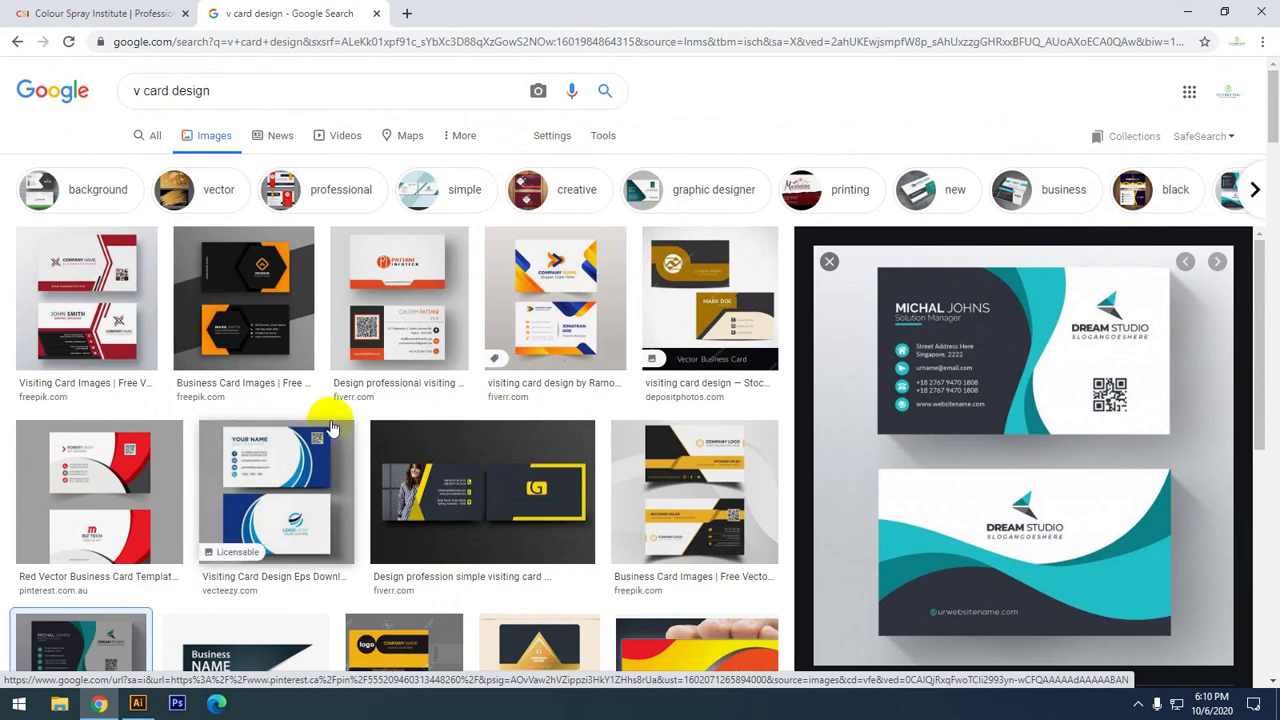
click(435, 331)
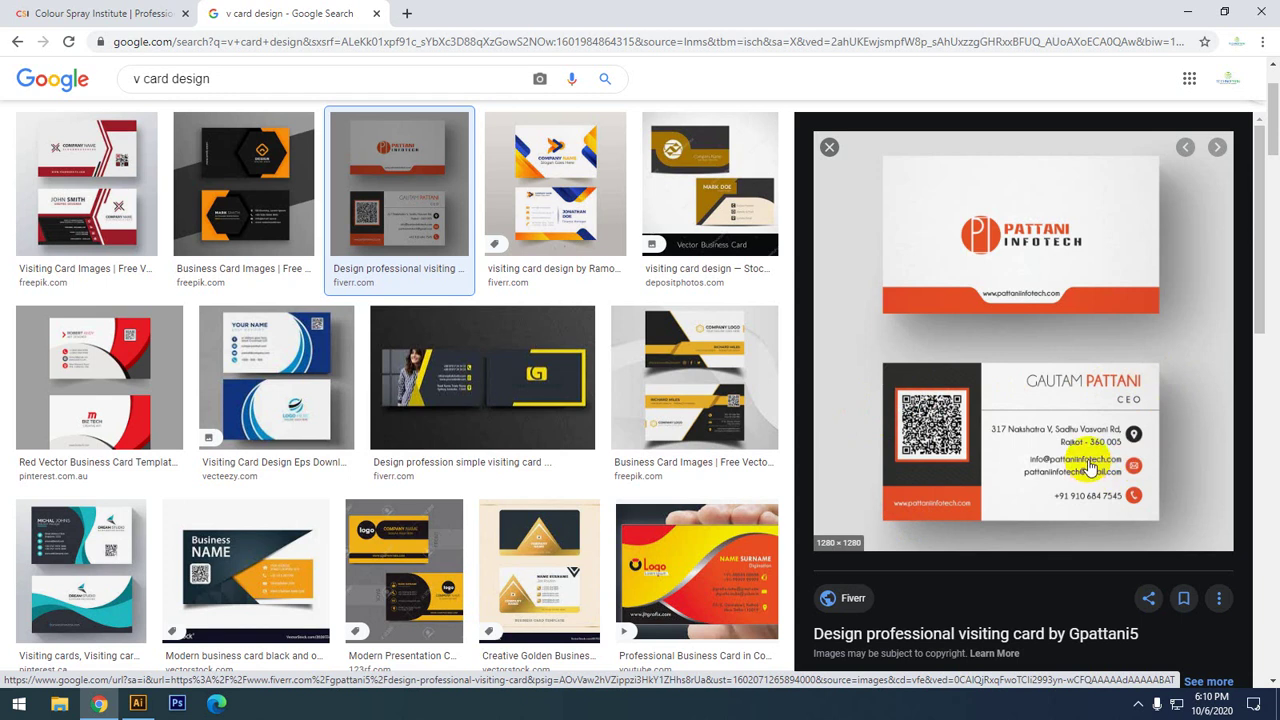
- Back in Illustrator, delete the black Designer copy from the bottom-right corner
click(1224, 12)
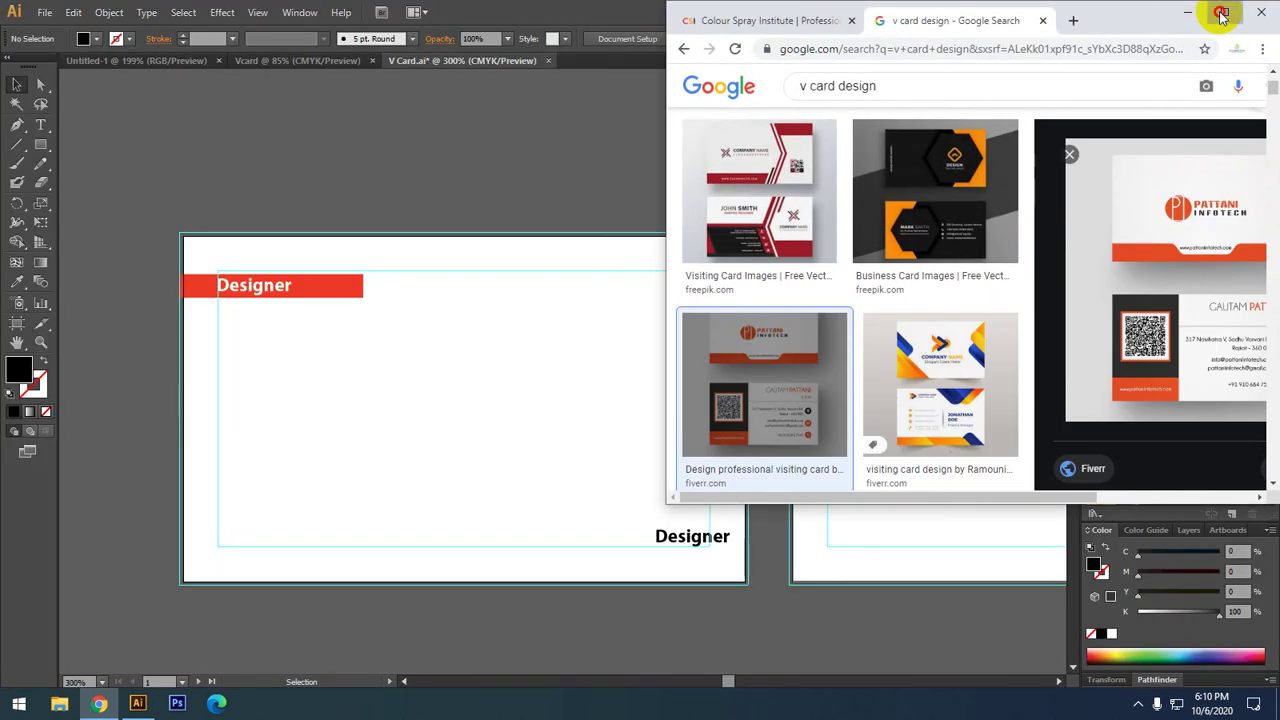
click(1221, 12)
click(1187, 12)
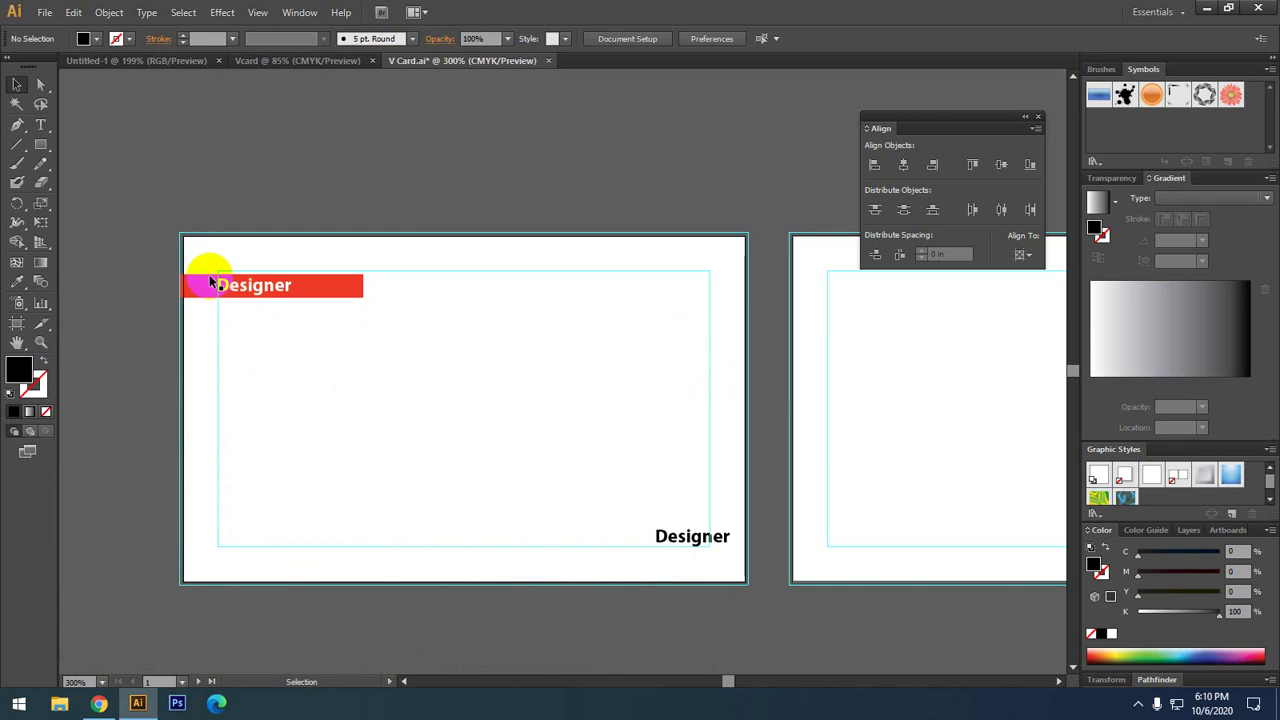
drag(447, 451, 460, 377)
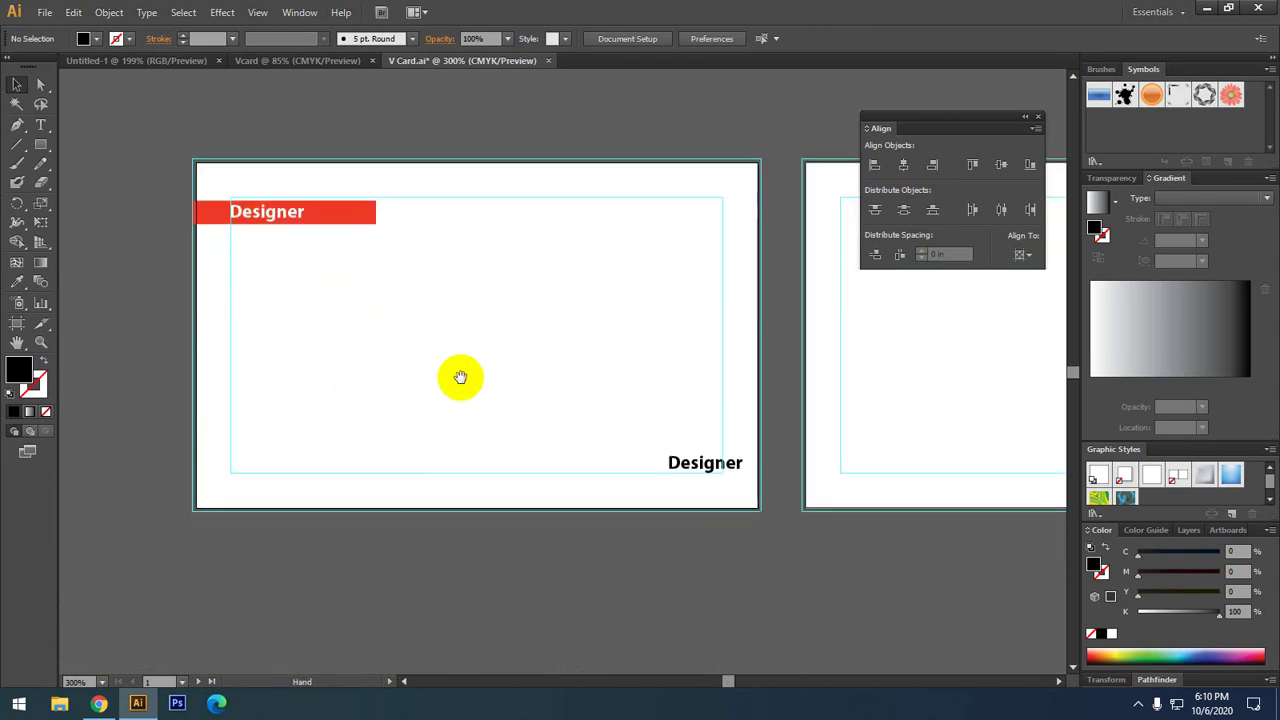
click(683, 463)
key(Delete)
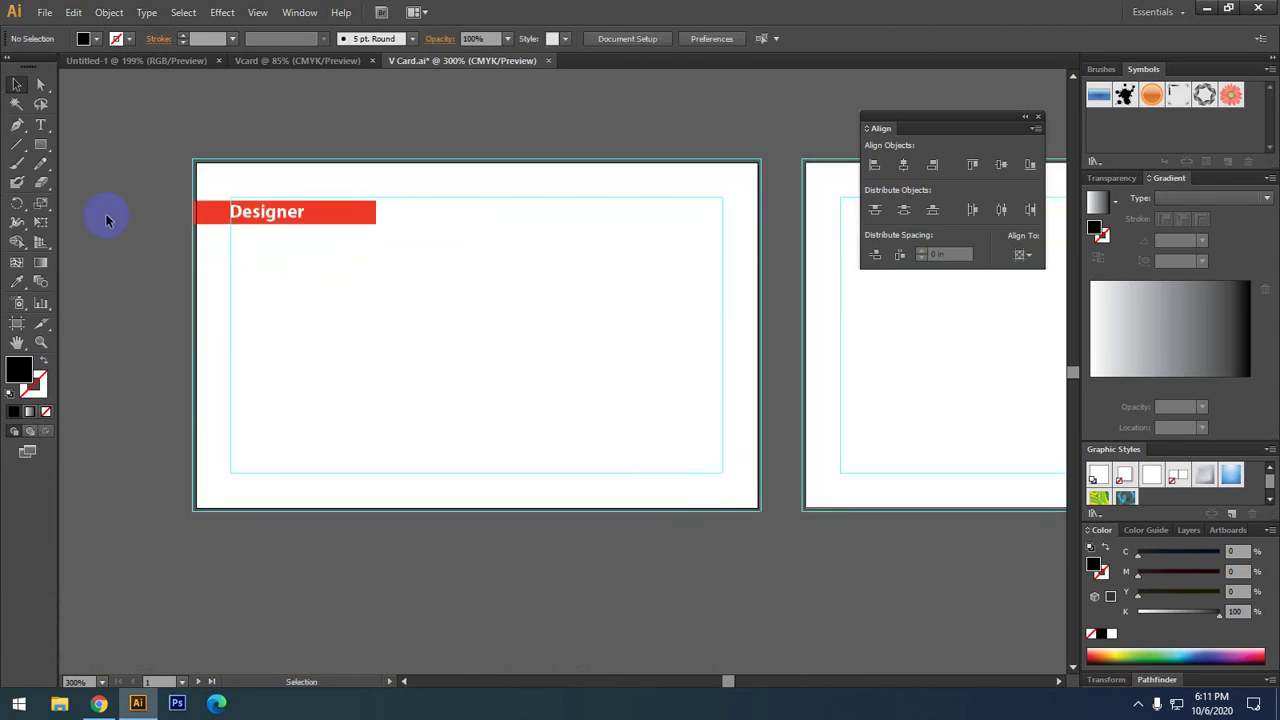
- Draw a black Pen path from the bottom-left corner, curving up at the right edge, to the bottom-right corner
click(17, 124)
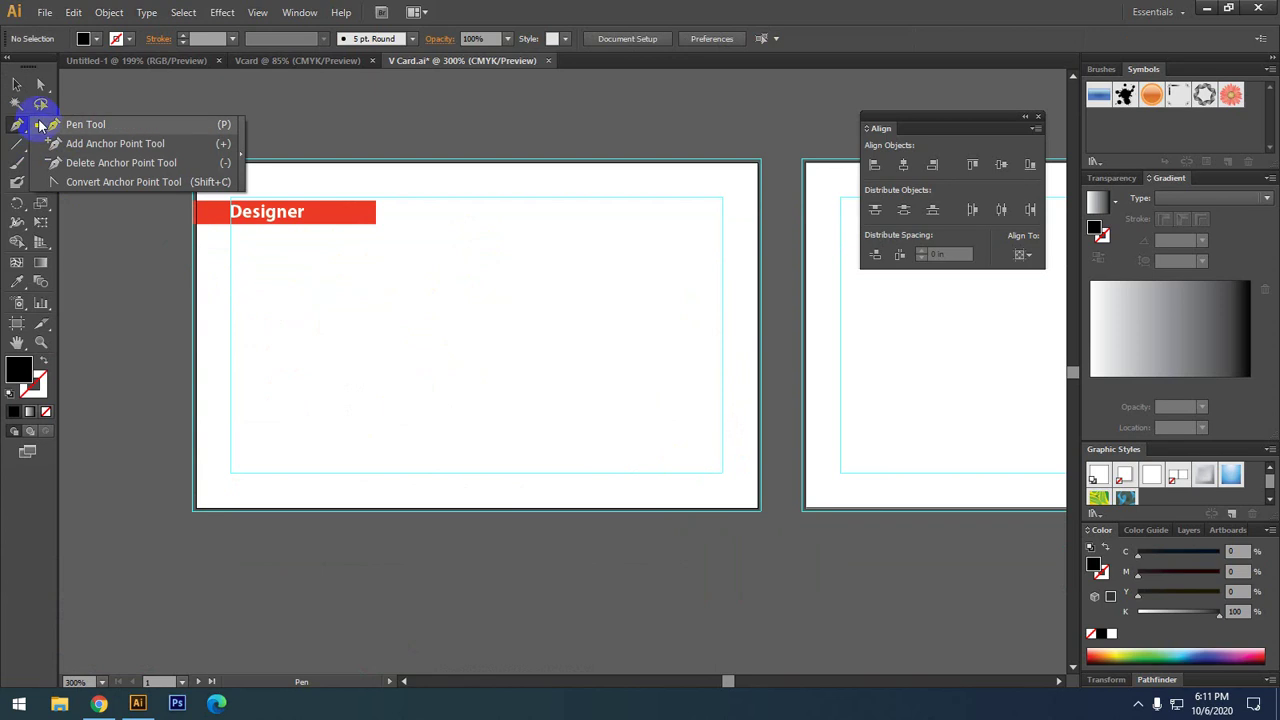
click(40, 124)
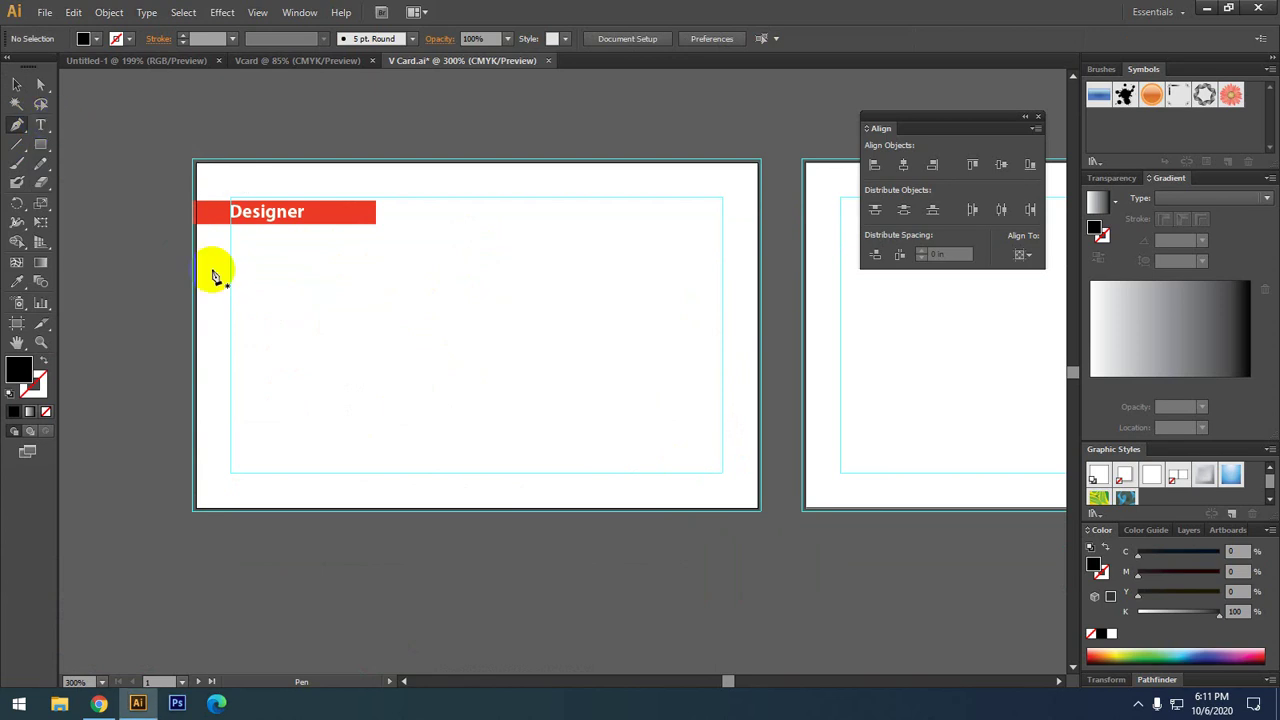
click(194, 509)
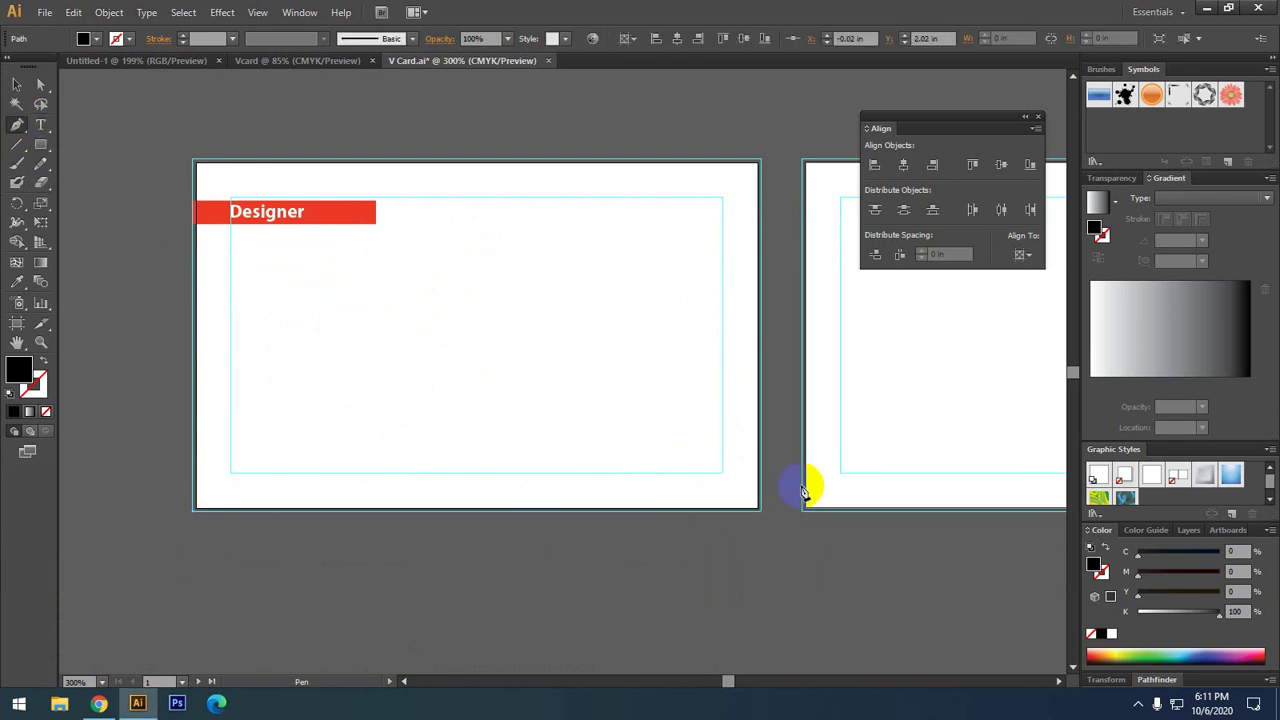
mouse_move(758, 441)
mouse_down()
mouse_move(893, 466)
mouse_move(1012, 465)
mouse_up()
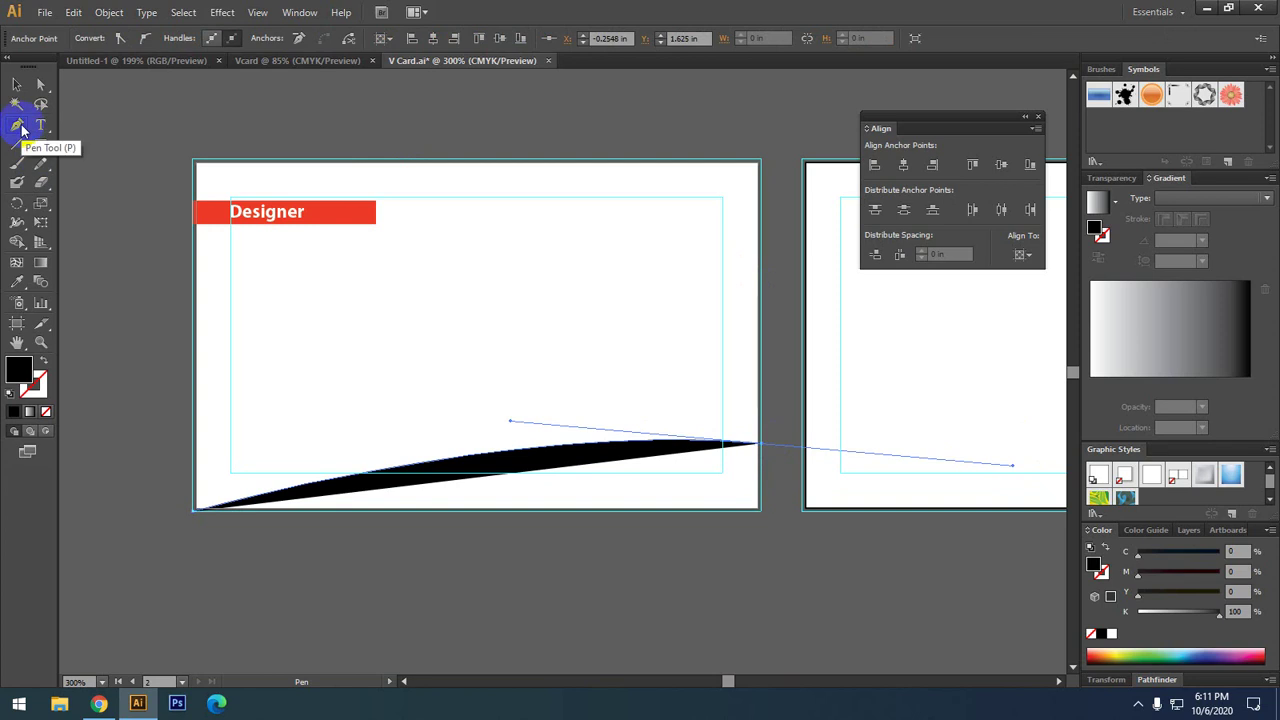
click(762, 450)
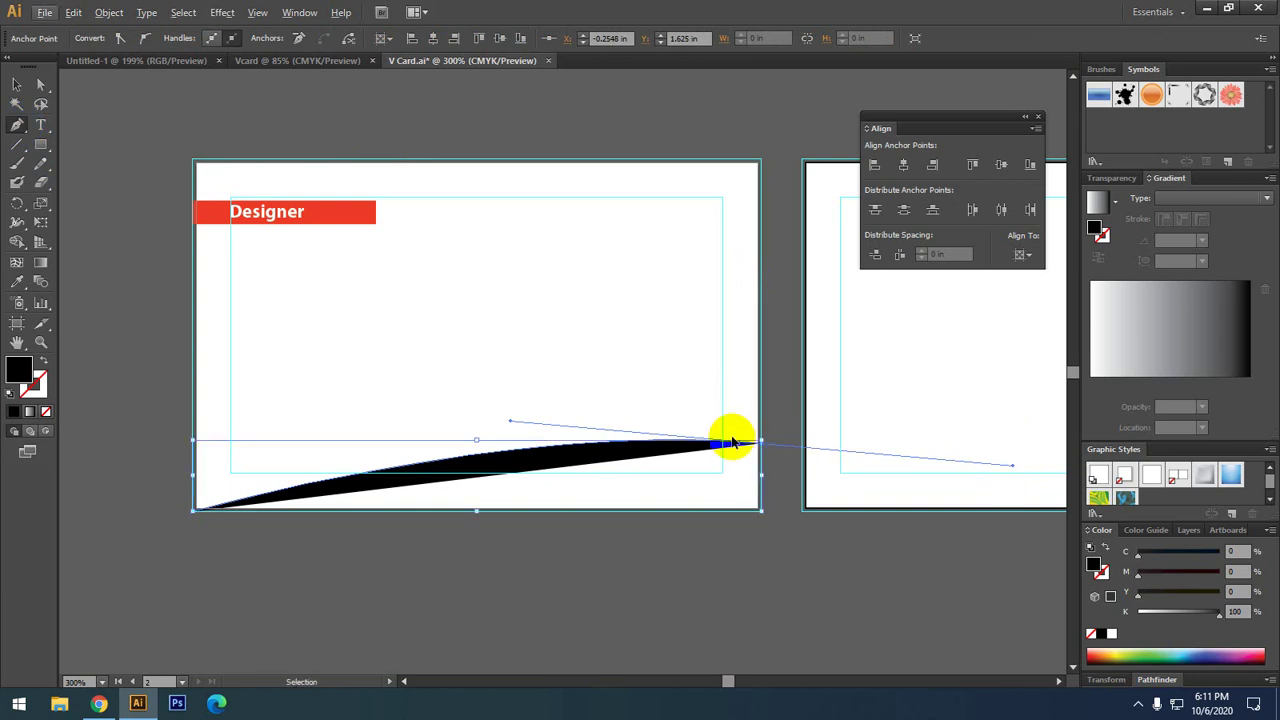
click(771, 462)
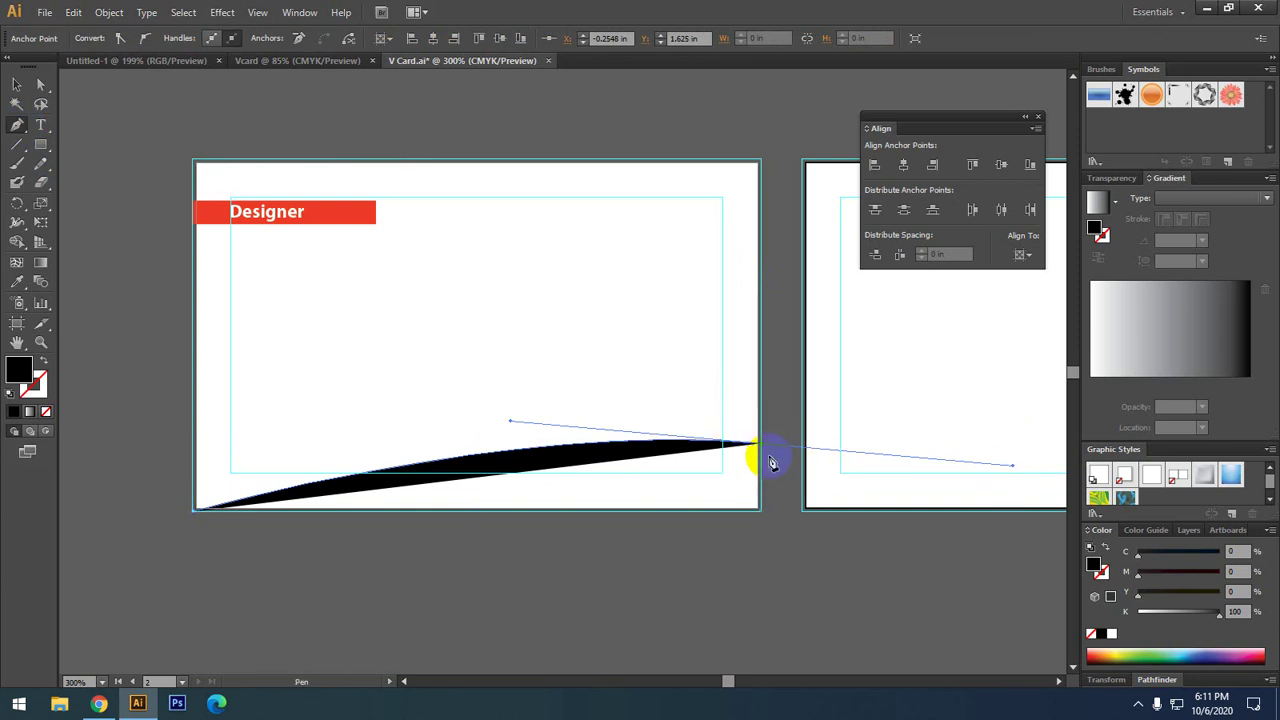
click(760, 511)
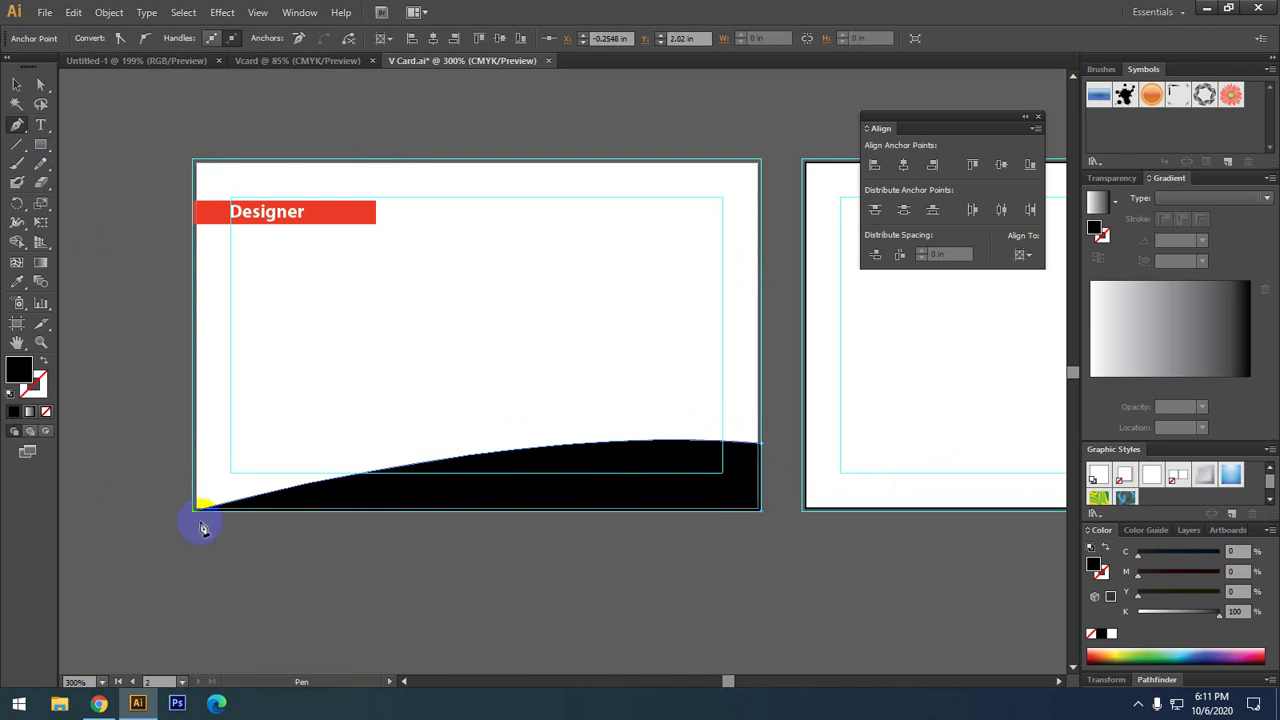
click(16, 84)
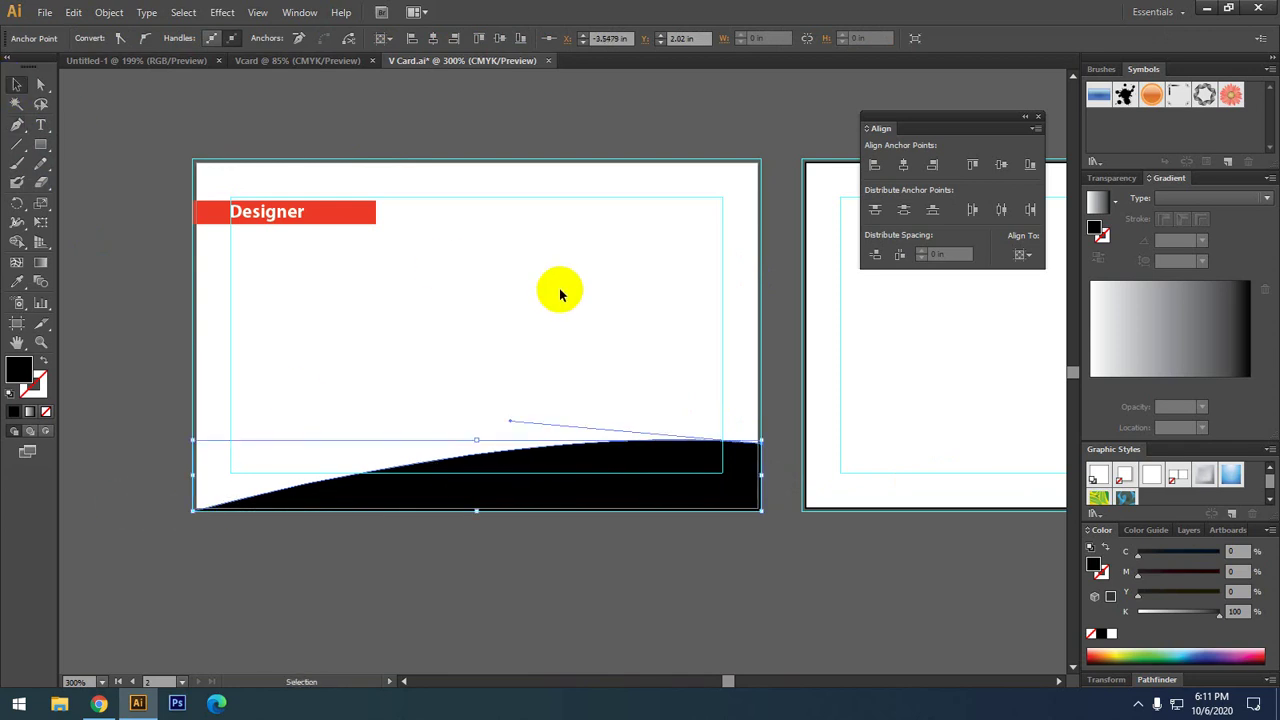
click(372, 552)
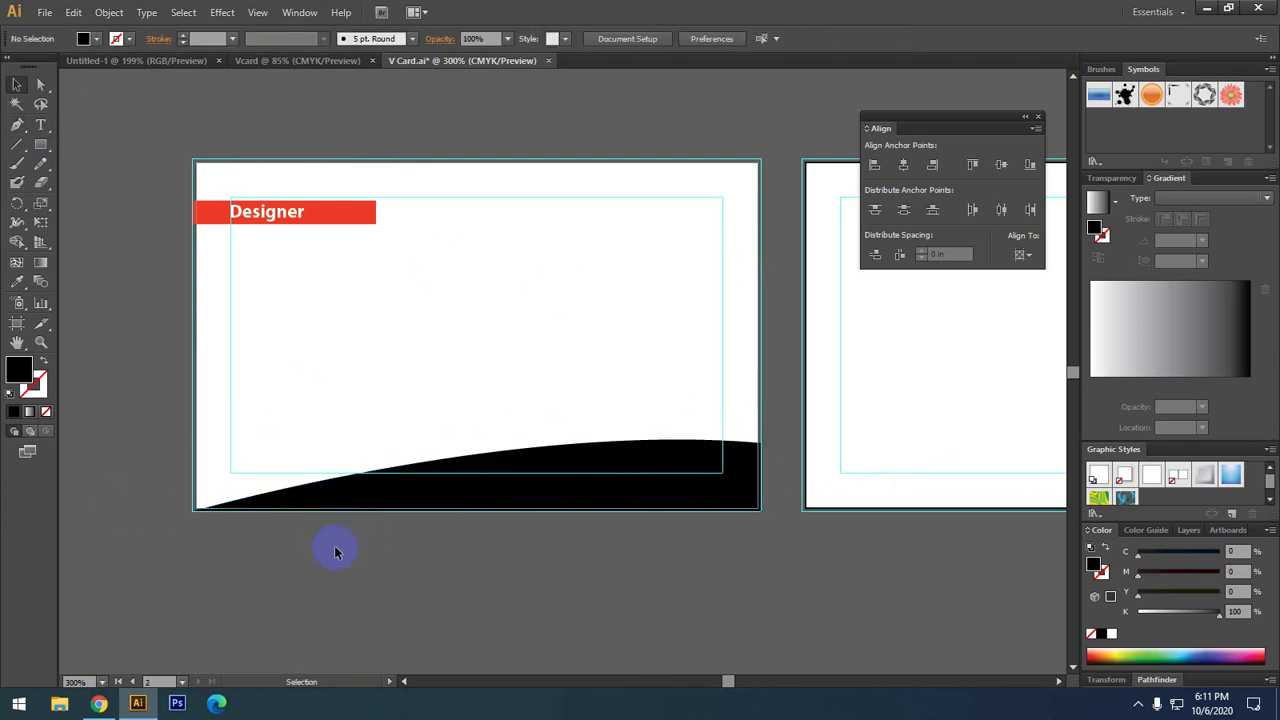
- Make the Designer text black and drag a copy of it further right on the red banner
scroll(186, 177, up, 1)
scroll(186, 177, up, 3)
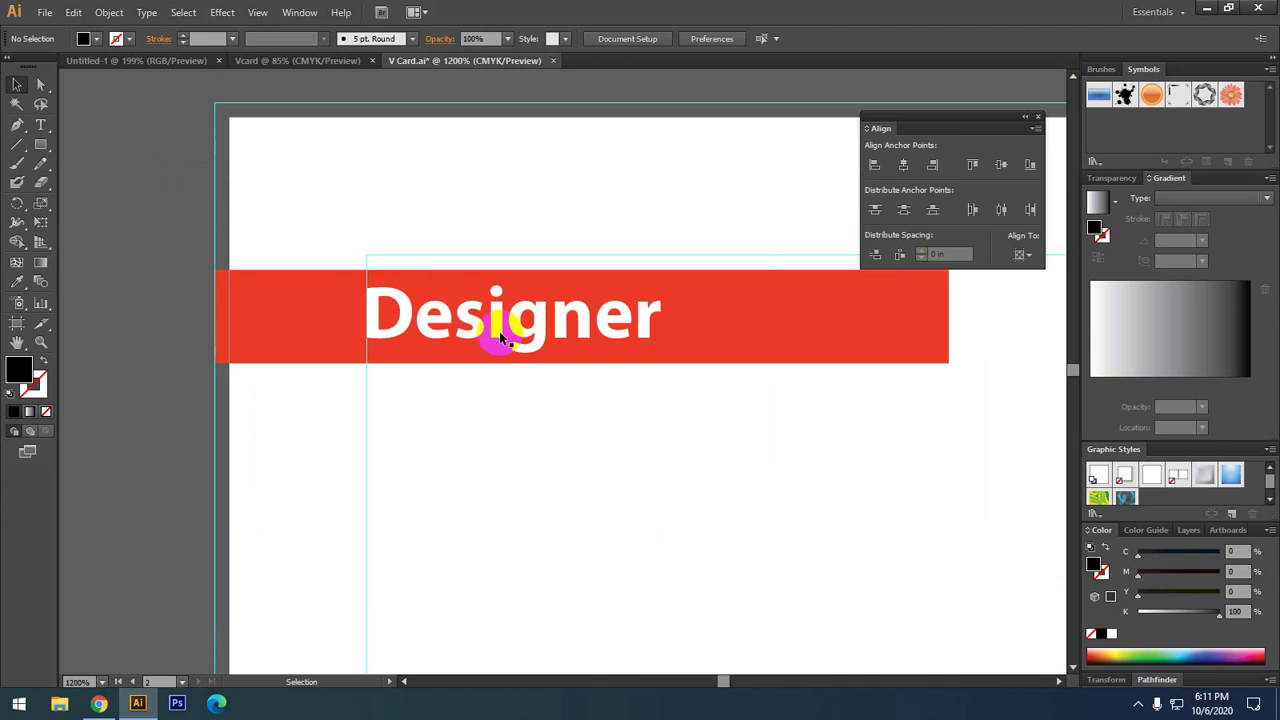
click(499, 331)
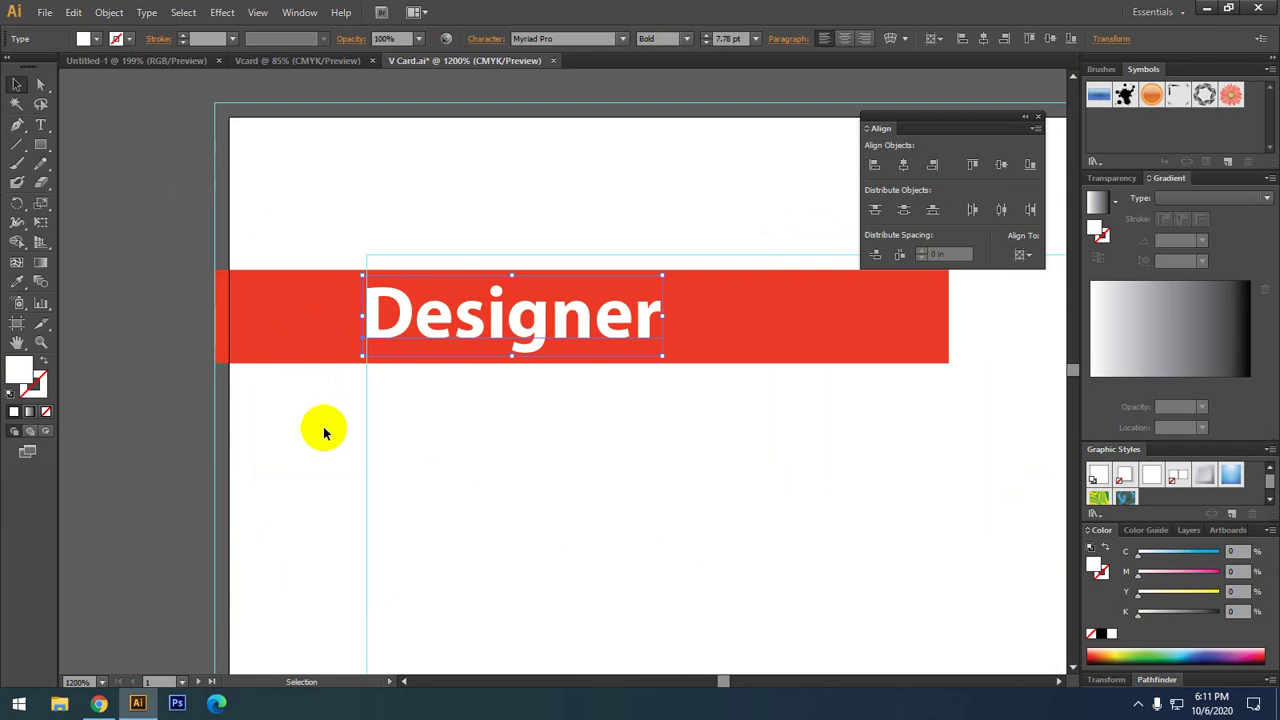
click(745, 321)
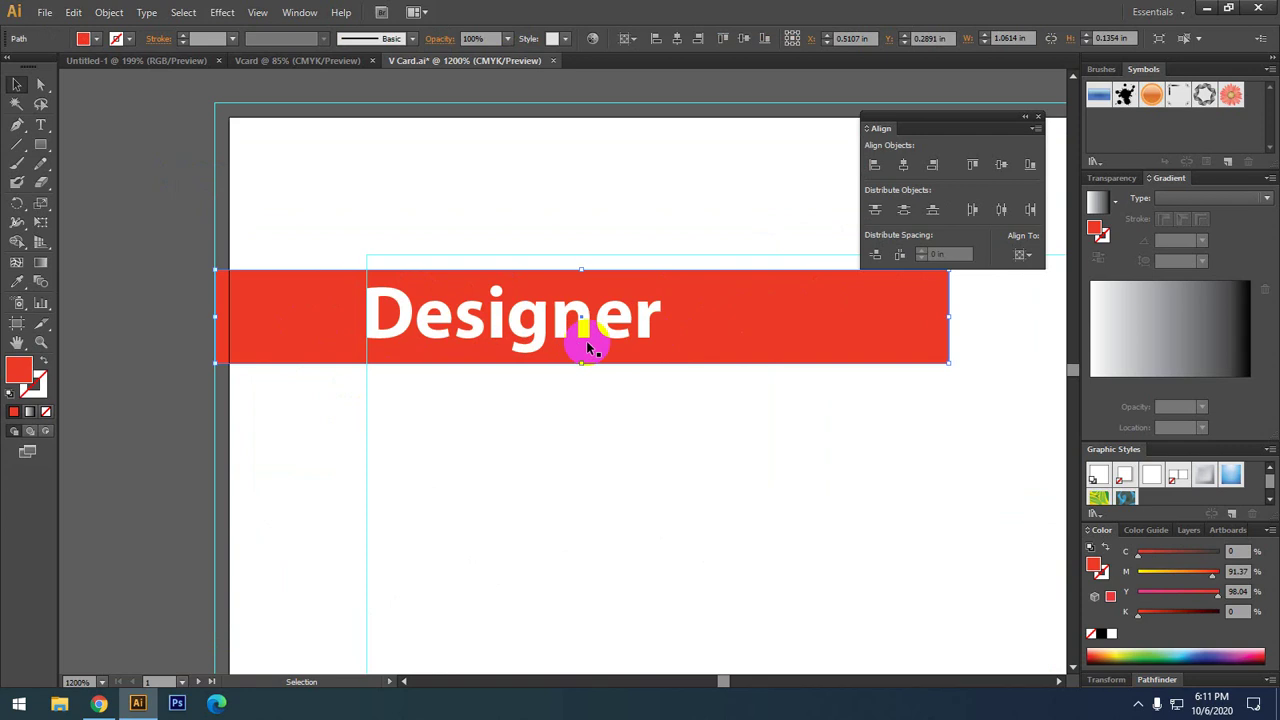
click(485, 312)
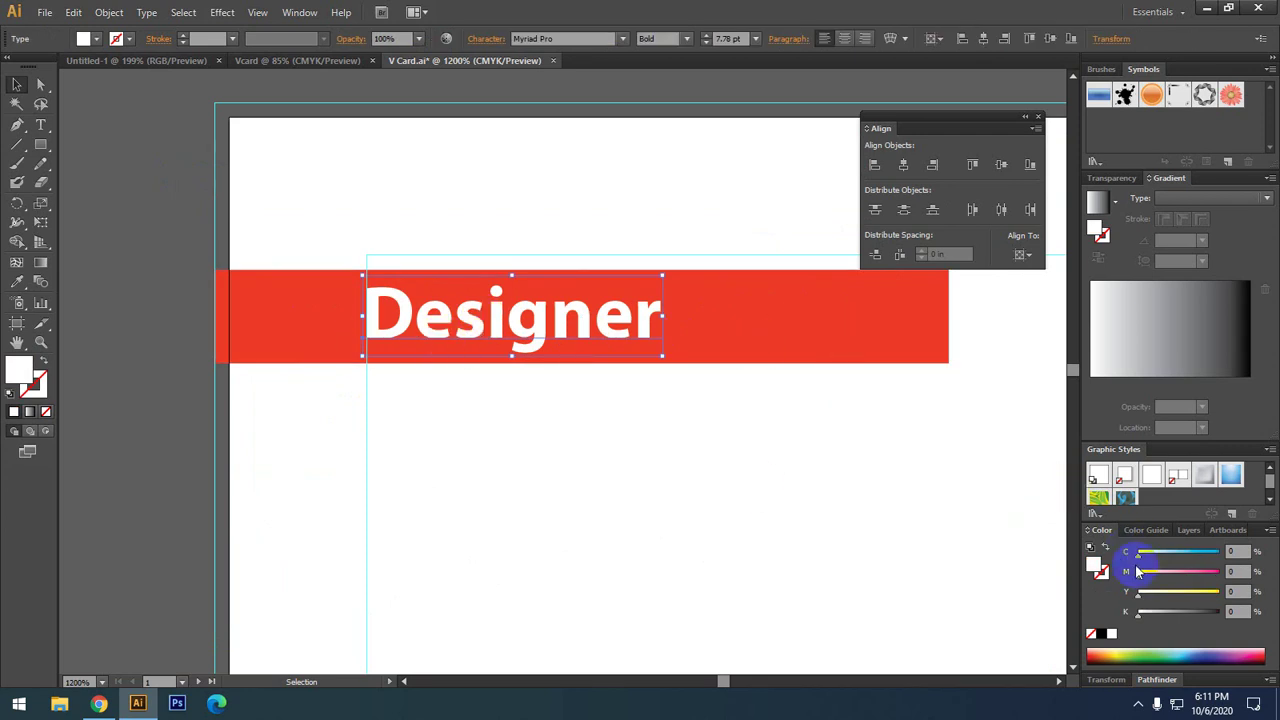
click(1102, 634)
click(580, 457)
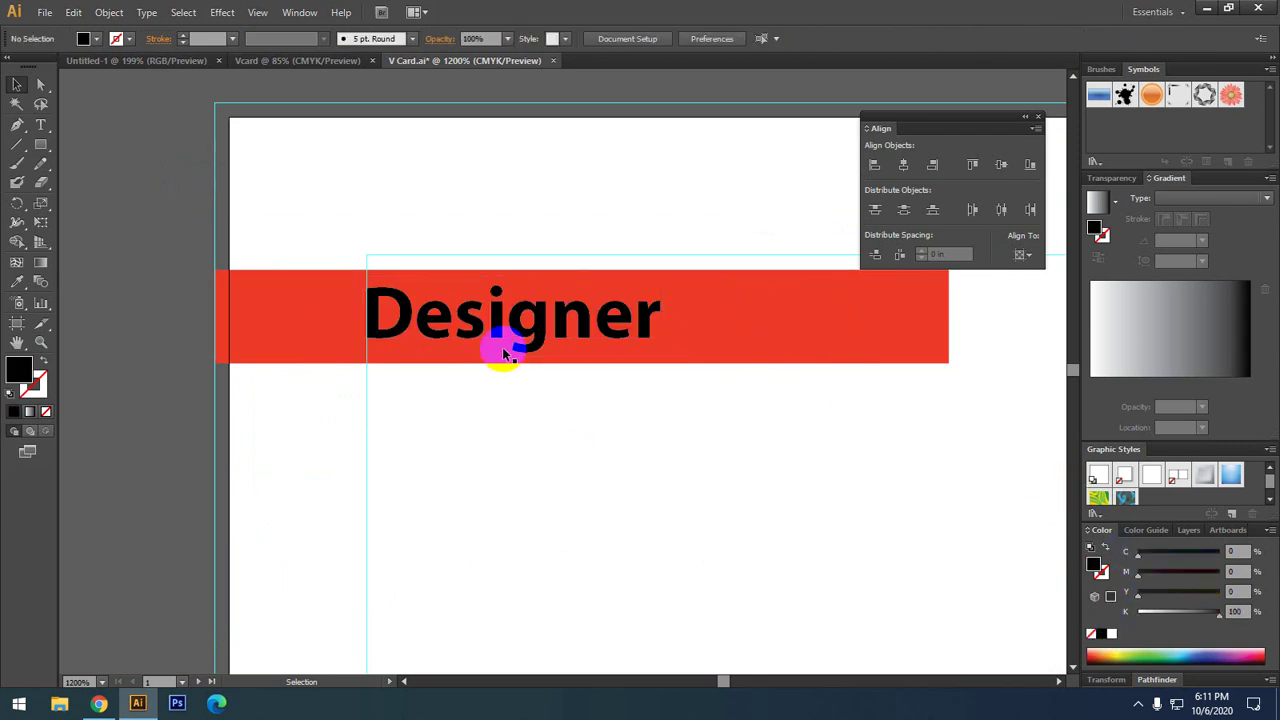
mouse_move(500, 346)
mouse_down()
mouse_move(827, 340)
mouse_move(817, 337)
mouse_up()
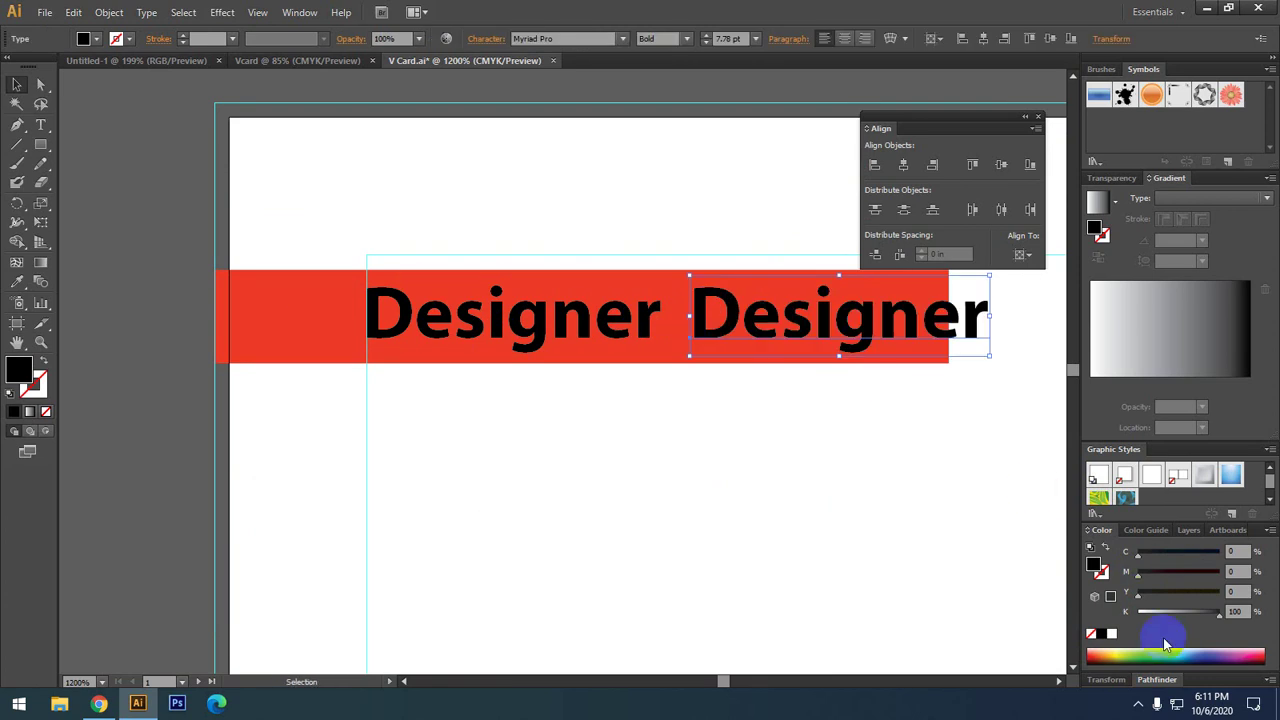
click(860, 484)
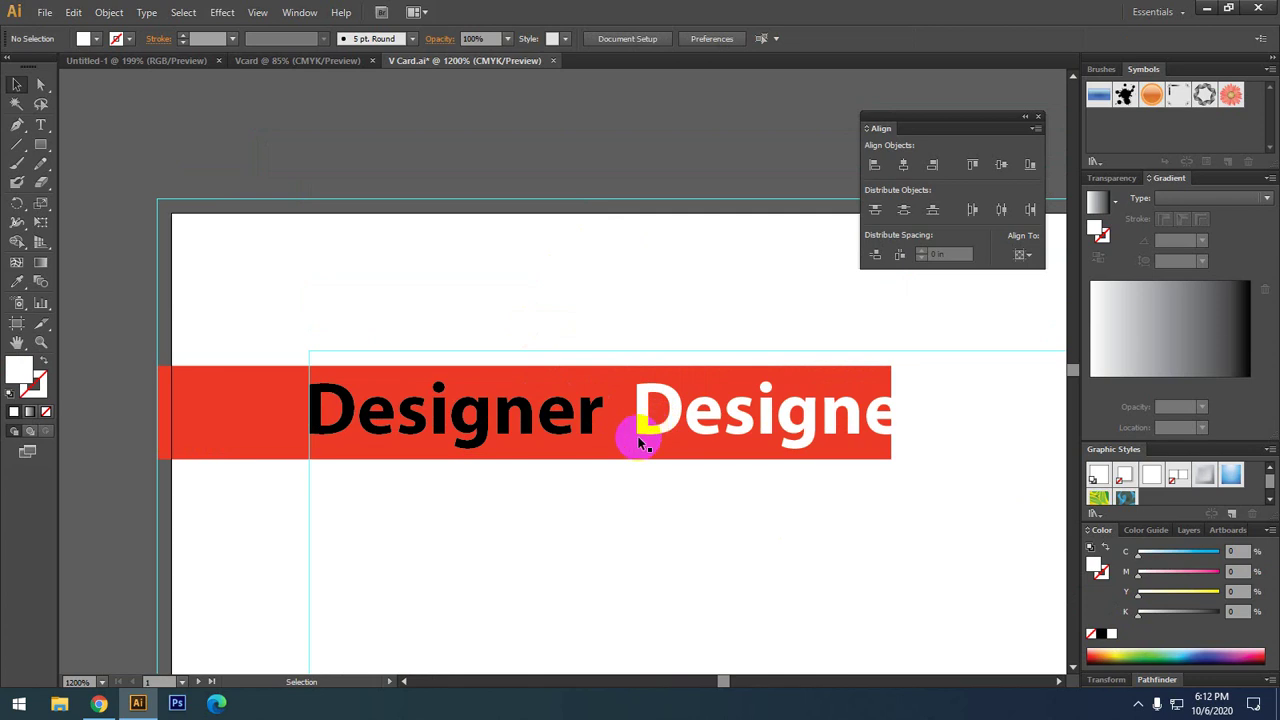
- Start a curved Pen path at the card's top-right corner, then delete the unwanted attempt
key(space)
drag(524, 472, 524, 363)
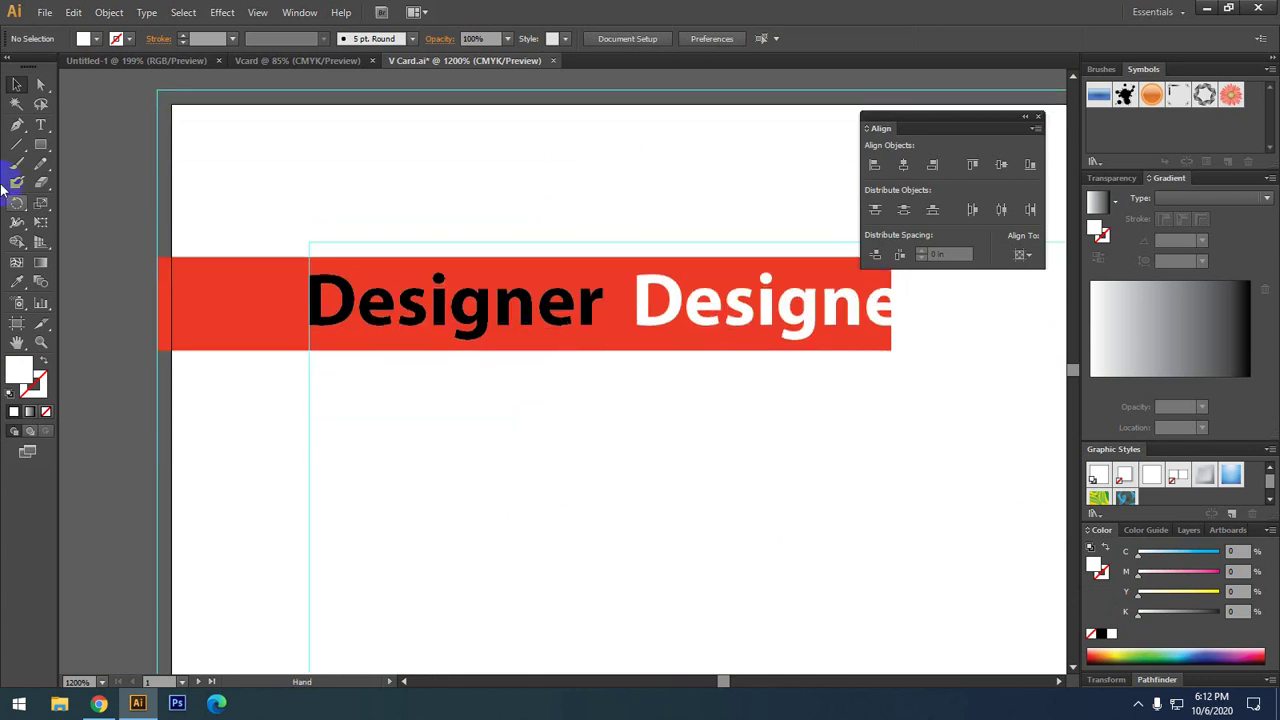
click(17, 124)
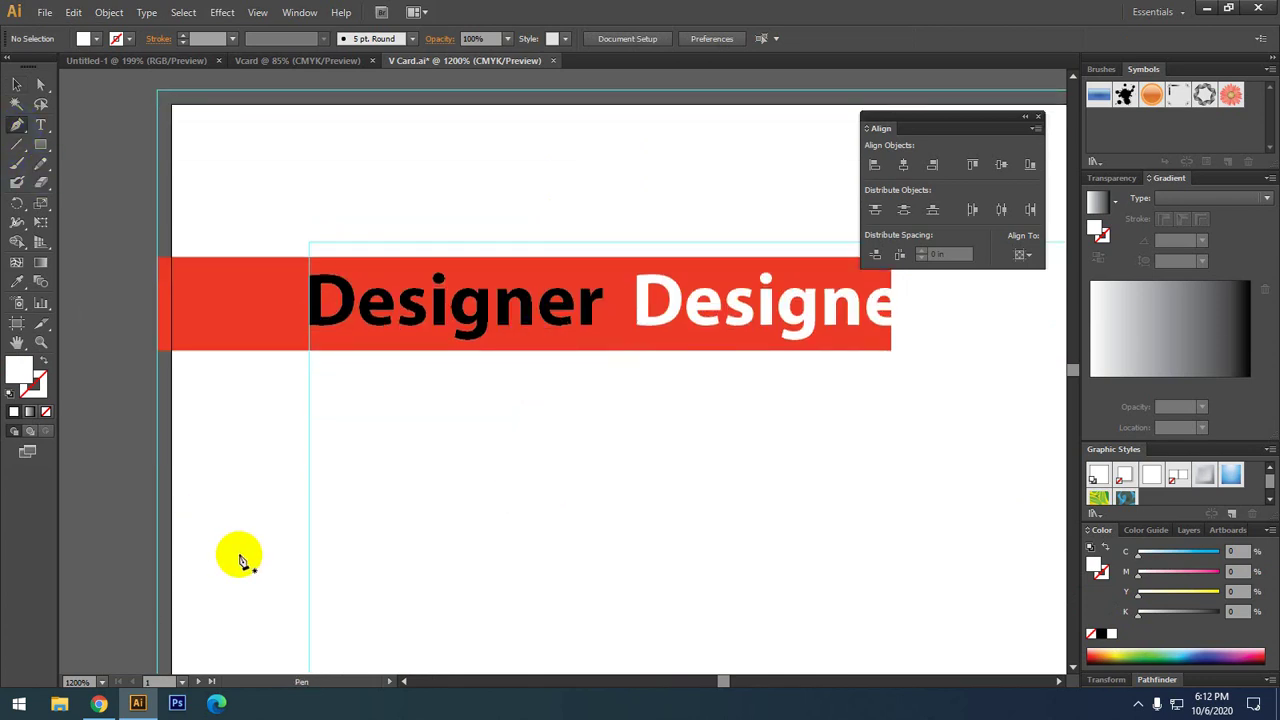
scroll(223, 500, down, 3)
mouse_move(337, 500)
mouse_down()
mouse_move(272, 312)
mouse_move(317, 400)
mouse_up()
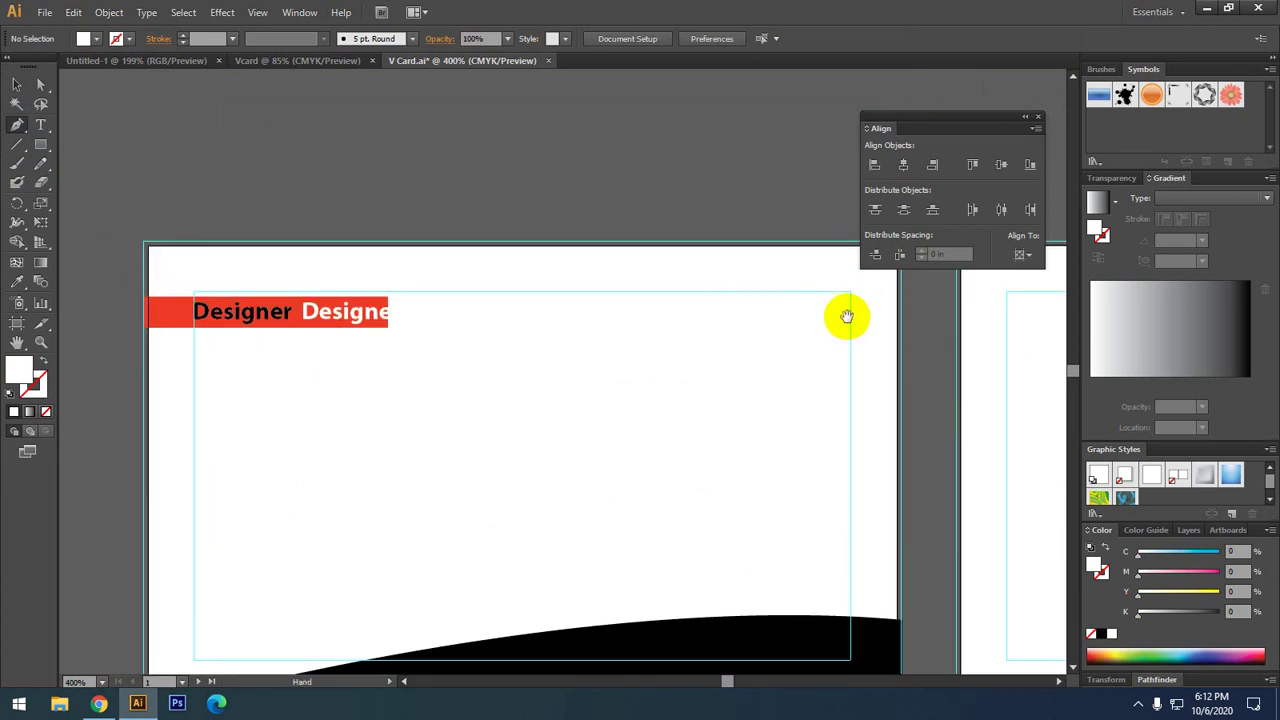
drag(907, 262, 840, 355)
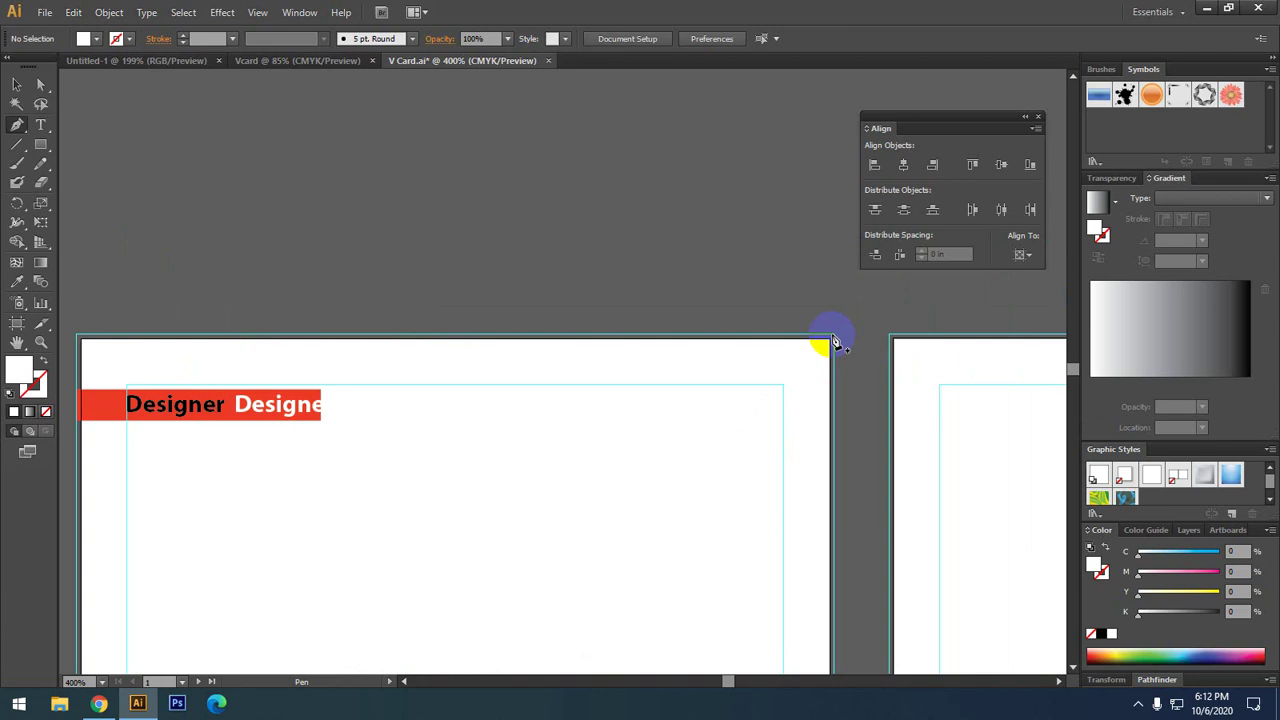
click(833, 338)
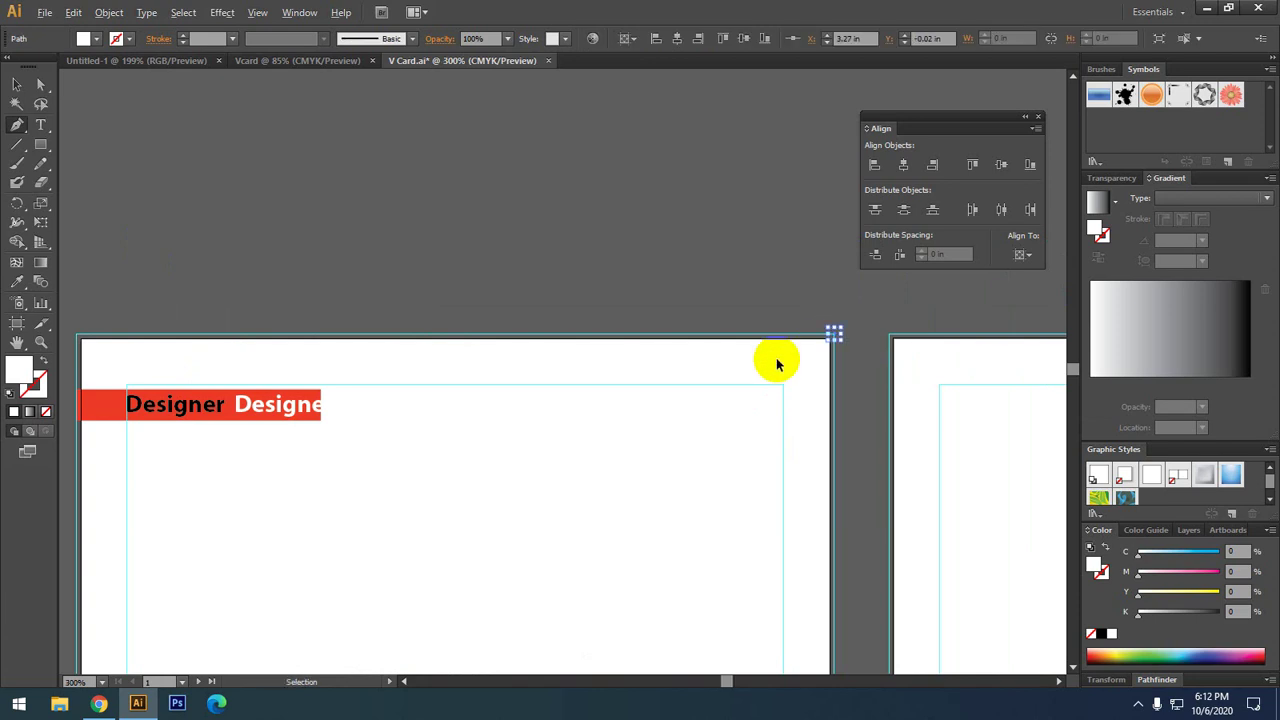
key(ctrl+minus)
key(ctrl+minus)
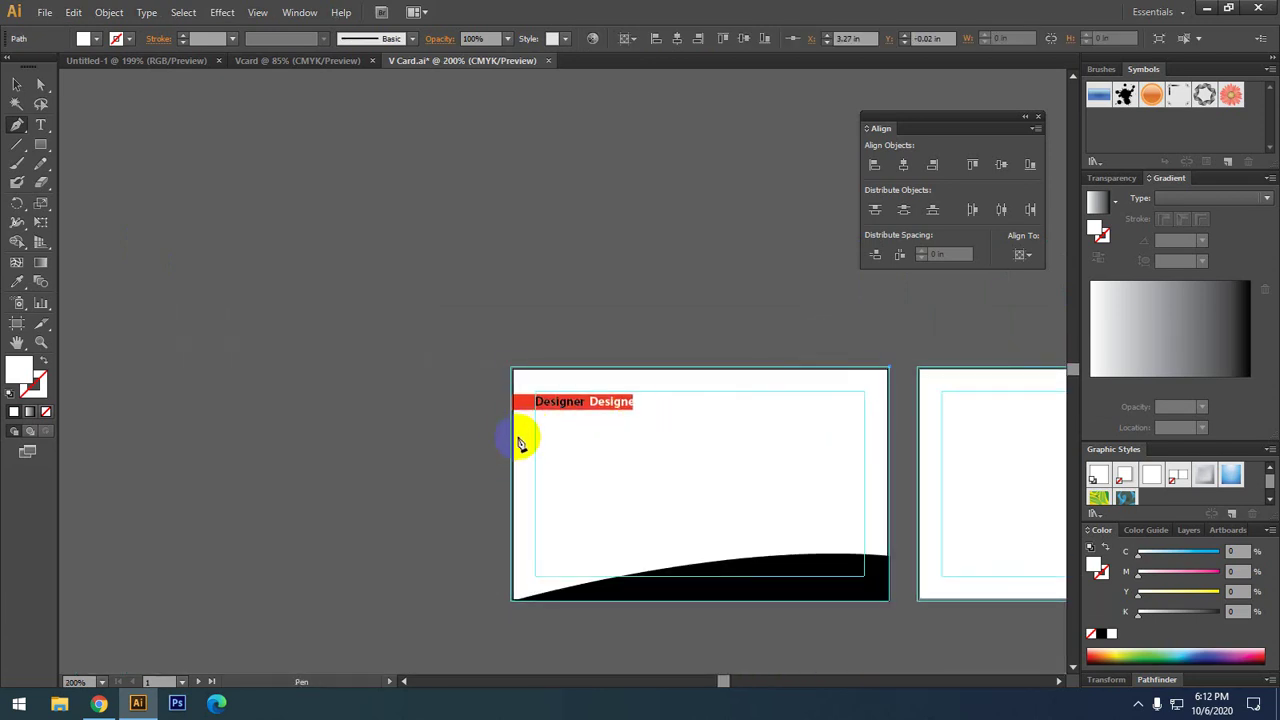
drag(516, 376, 413, 214)
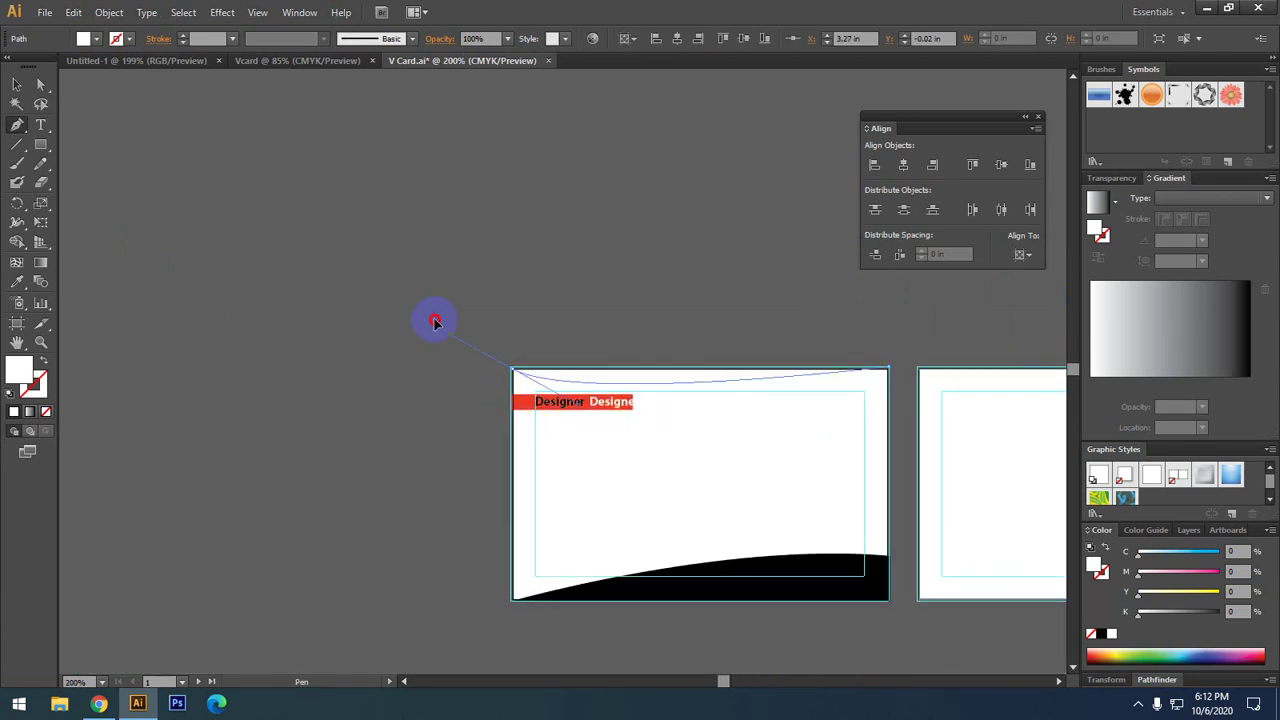
key(Delete)
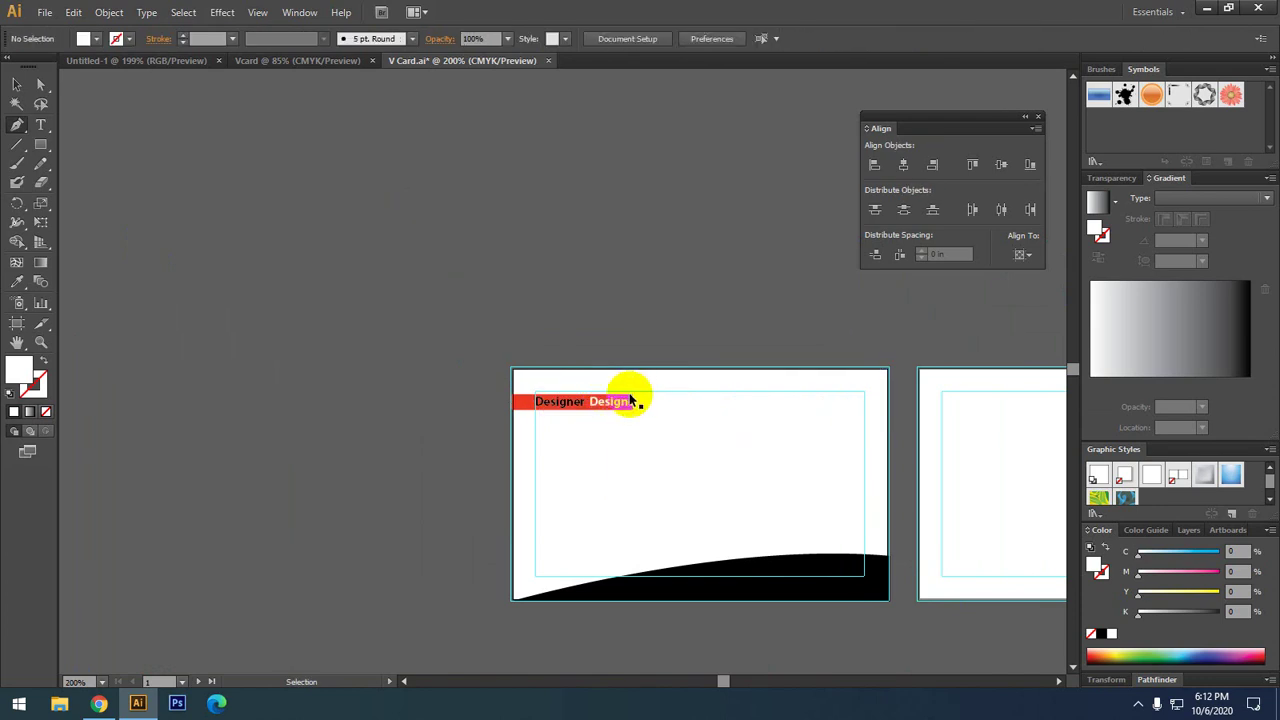
- Restart the path at the top-right corner and add a curved point on the card's left edge
scroll(700, 415, up, 1)
scroll(700, 415, right, 1)
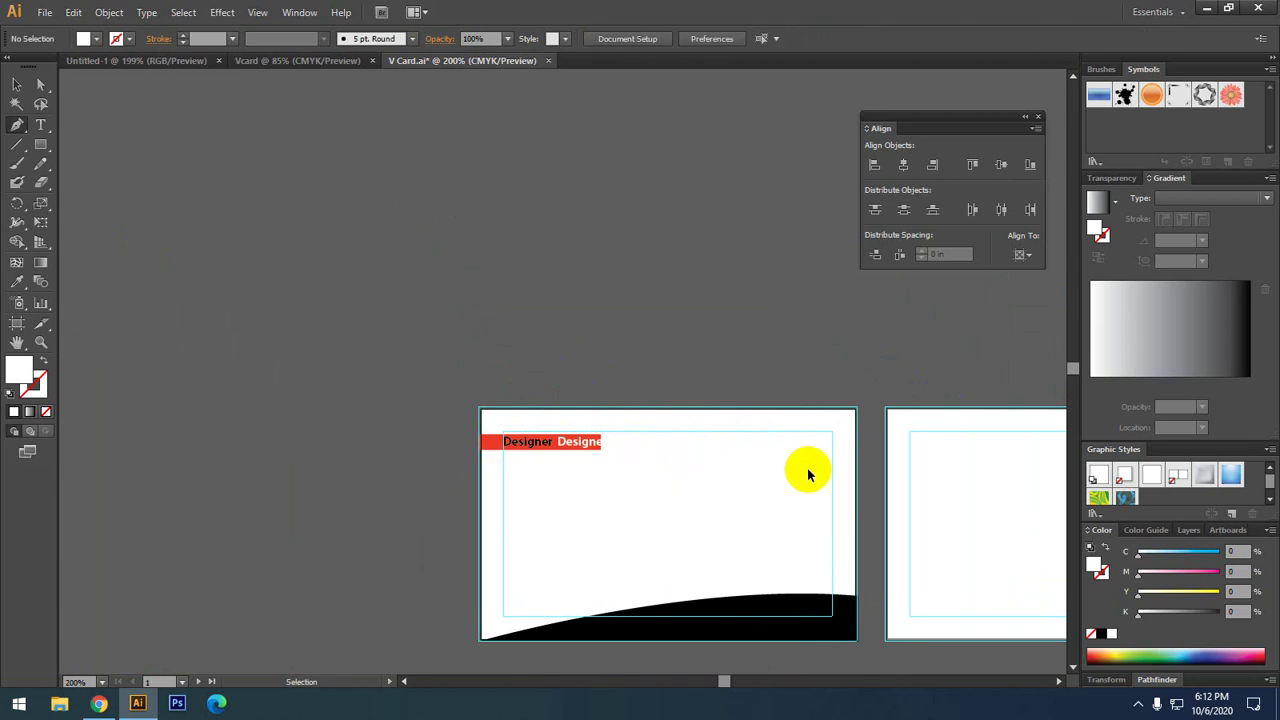
key(ctrl)
alt+scroll(866, 435, up, 1)
alt+scroll(850, 415, up, 1)
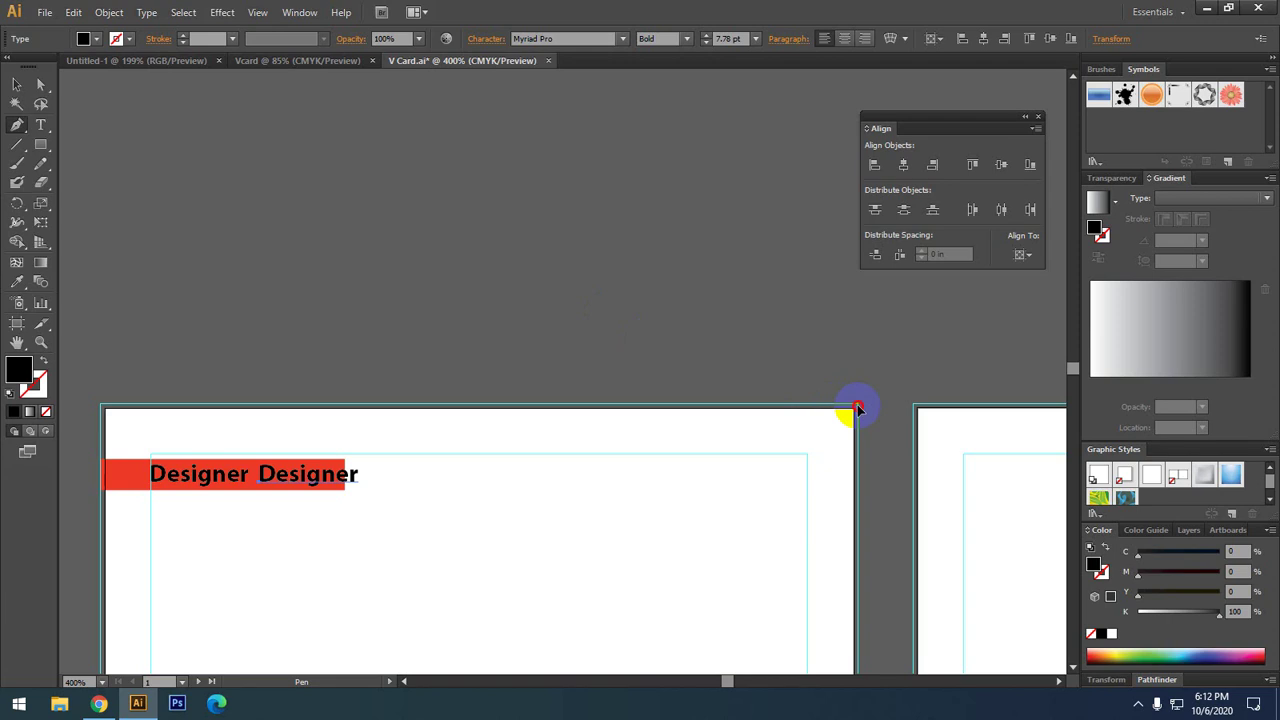
click(857, 409)
alt+scroll(850, 407, down, 2)
alt+scroll(790, 430, down, 1)
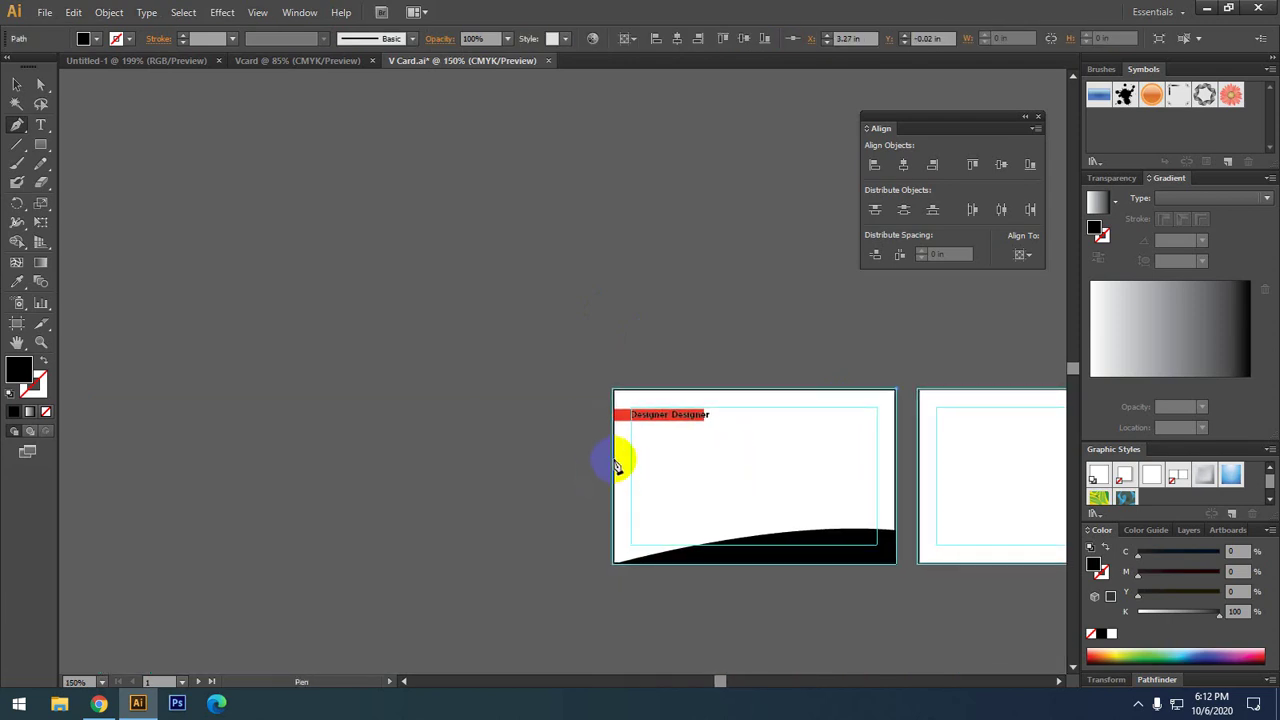
mouse_move(614, 449)
mouse_down()
mouse_move(572, 497)
mouse_move(543, 503)
mouse_up()
- Make the left-edge point a sharp corner and close the black shape at the top-left corner
alt+scroll(612, 450, up, 1)
alt+scroll(616, 455, up, 2)
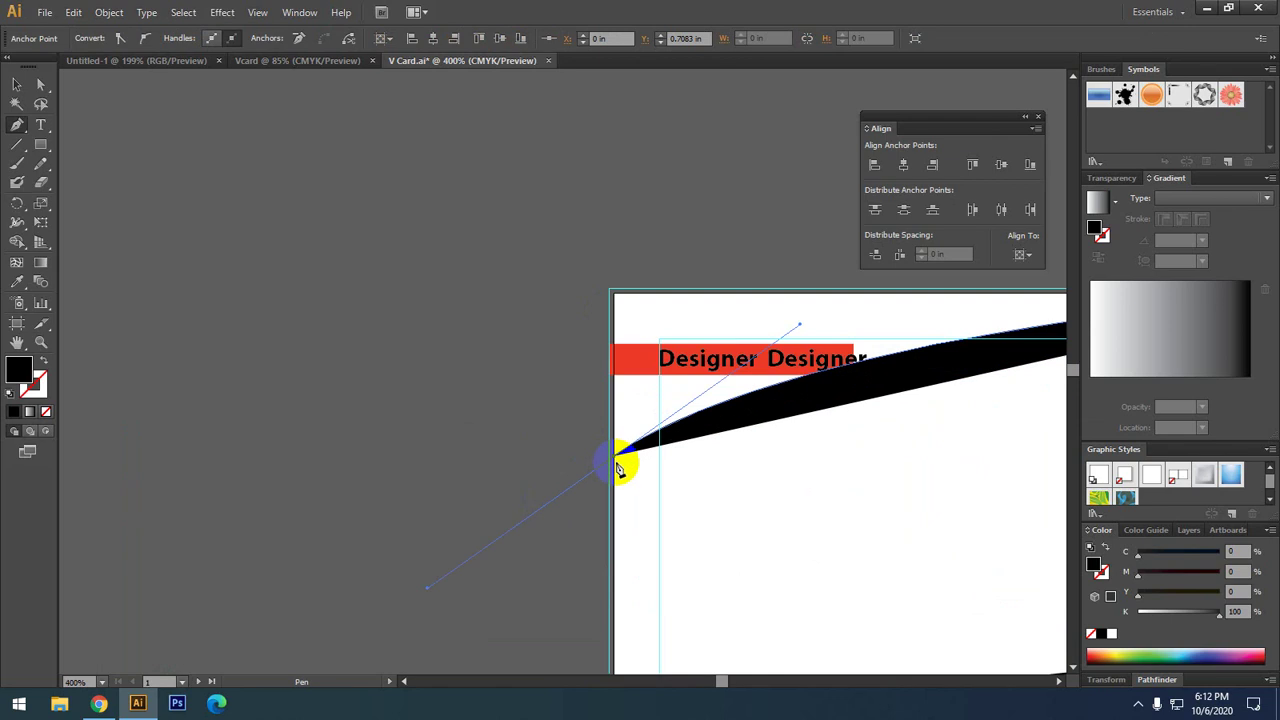
click(619, 461)
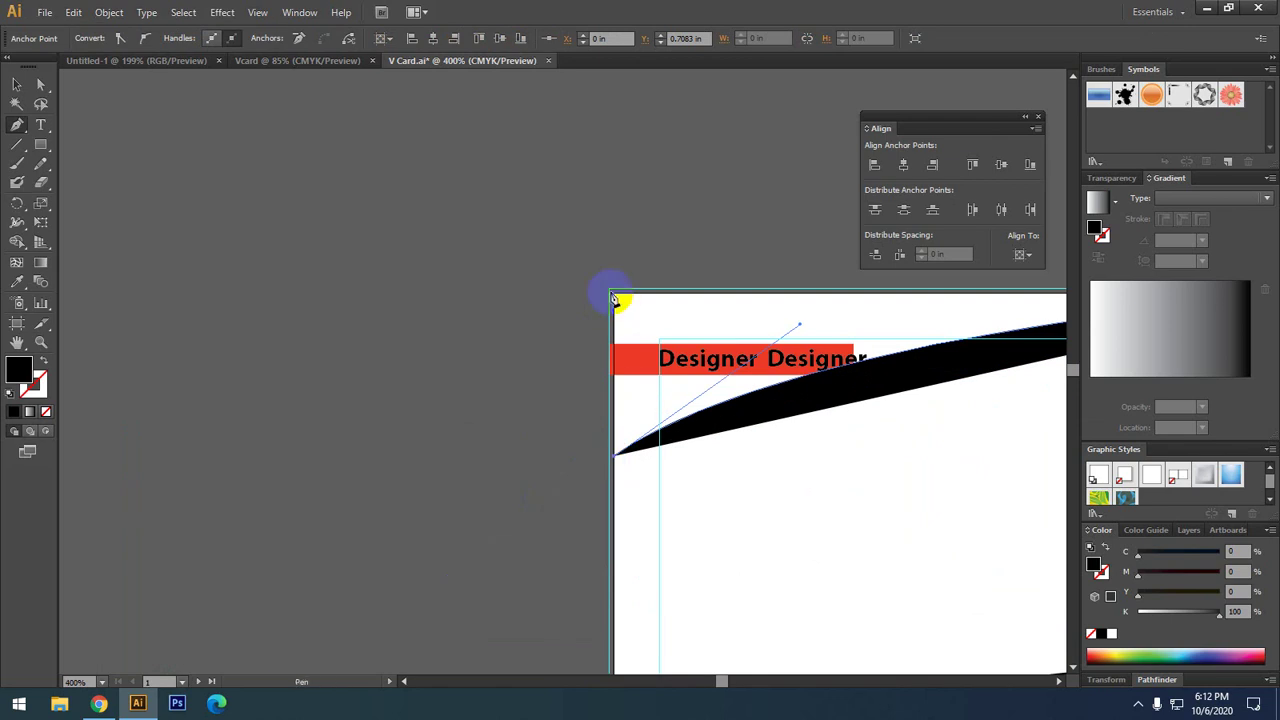
click(617, 298)
drag(766, 334, 291, 467)
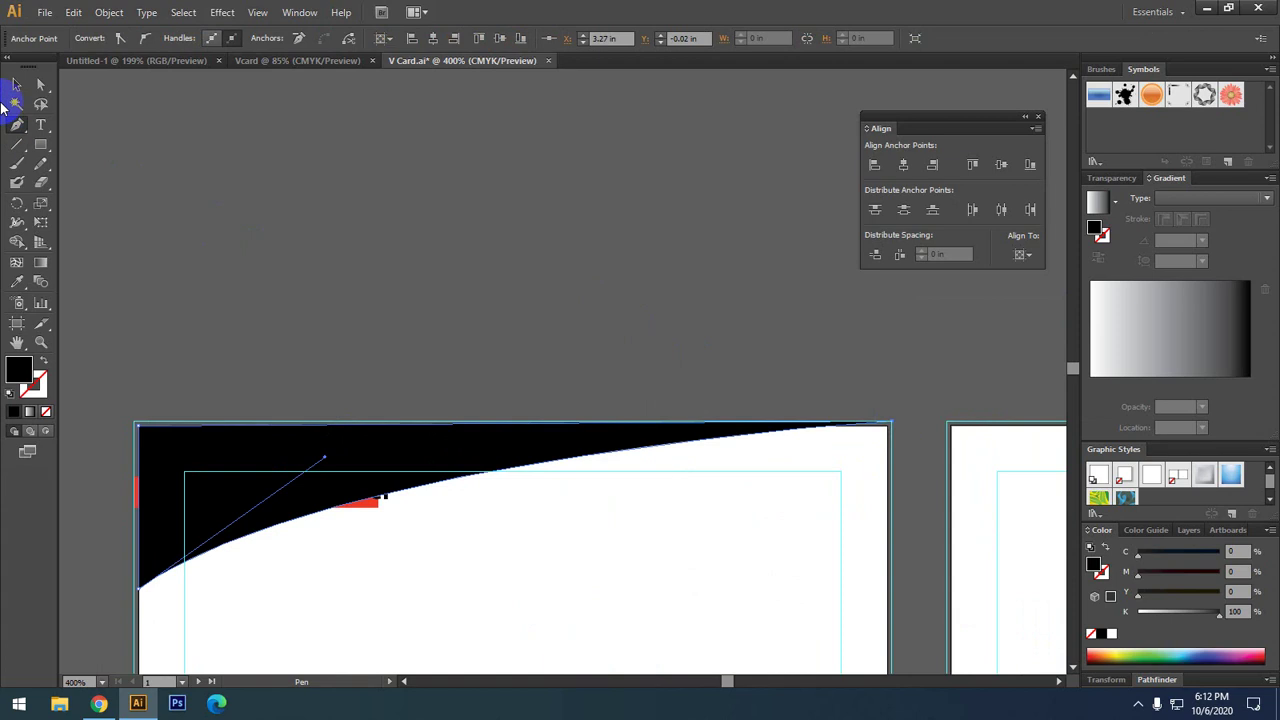
click(16, 84)
click(155, 287)
drag(155, 287, 342, 210)
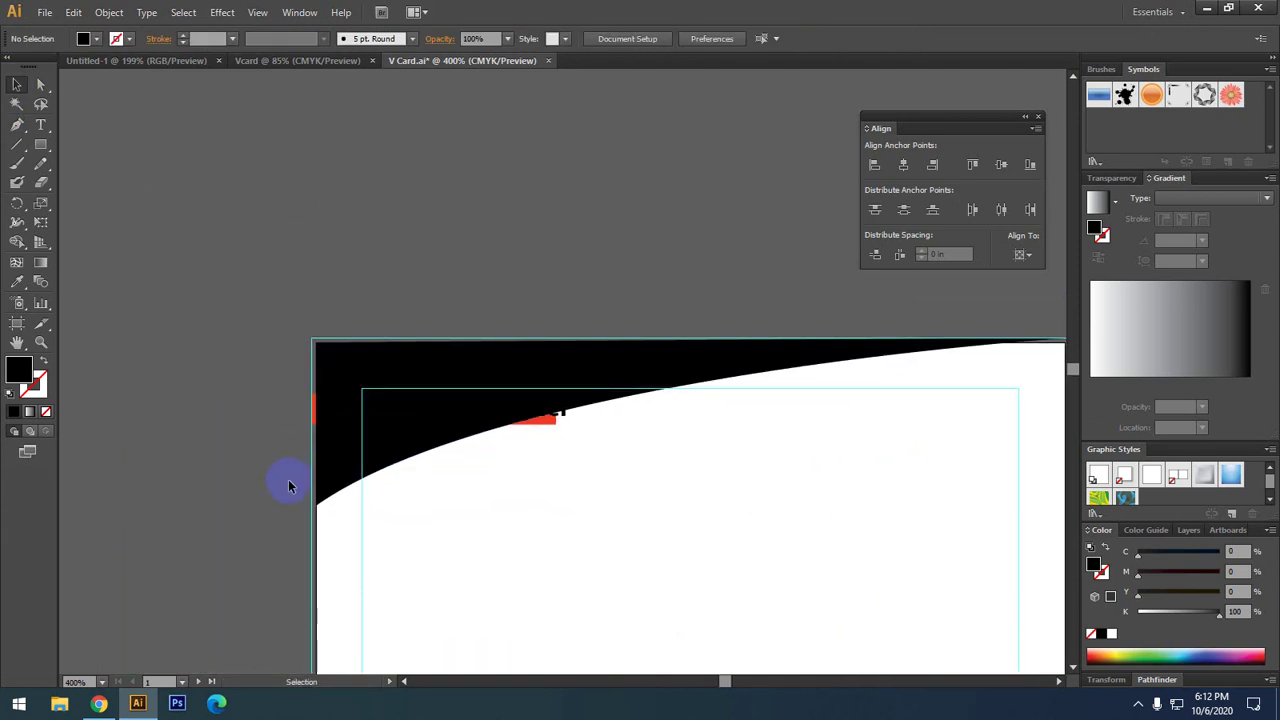
- Zoom in and move the black shape's left-edge anchor onto the outer guide with Direct Selection
click(320, 508)
scroll(289, 514, up, 5)
scroll(394, 409, up, 2)
scroll(396, 416, up, 1)
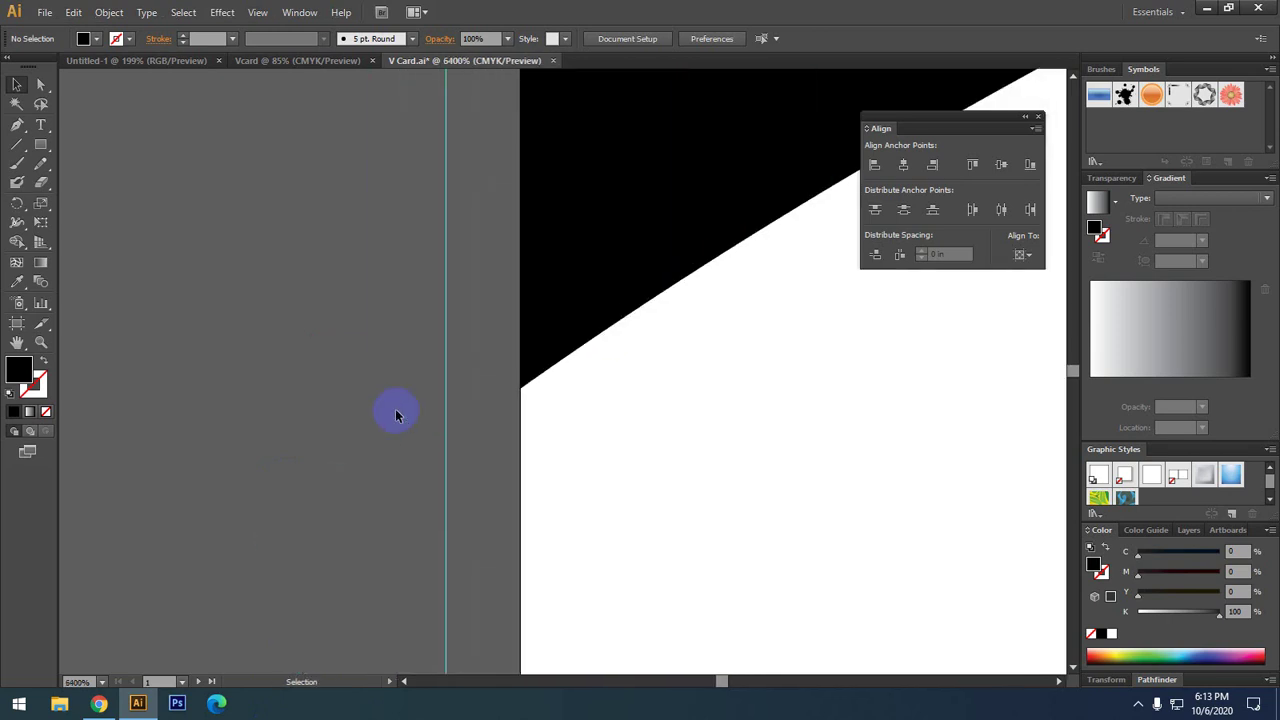
click(524, 387)
click(41, 85)
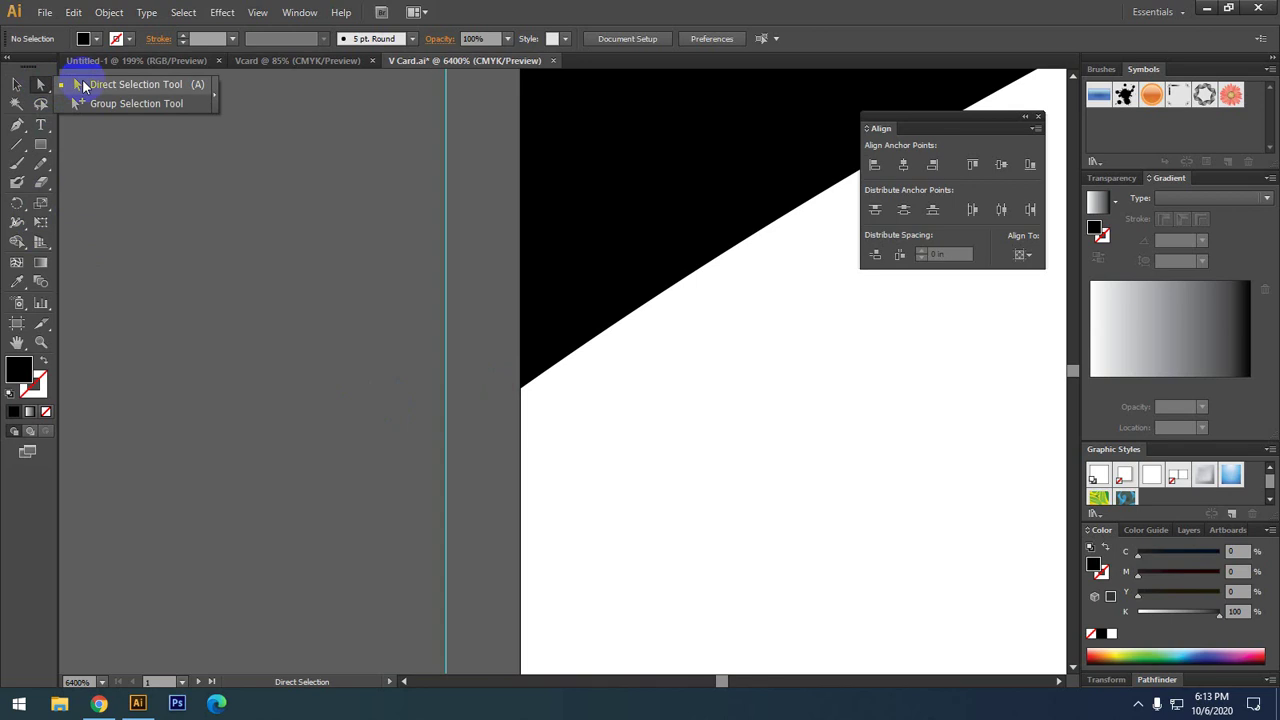
click(105, 85)
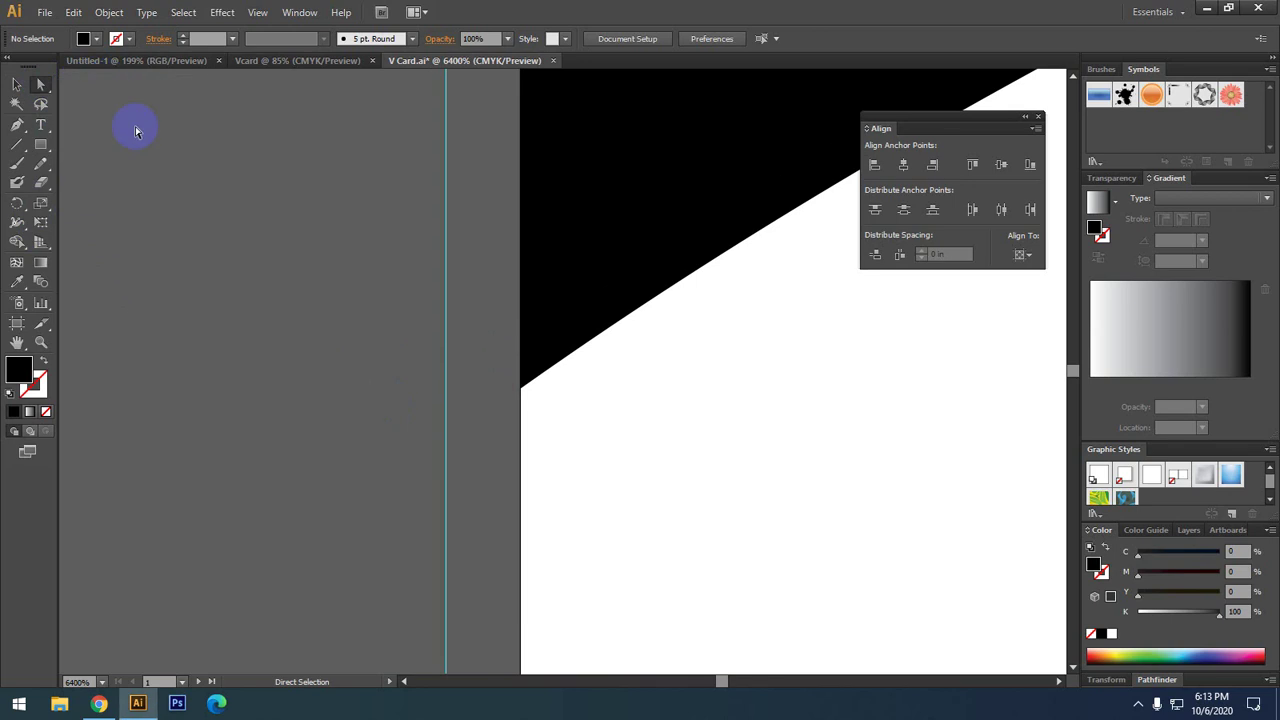
click(519, 387)
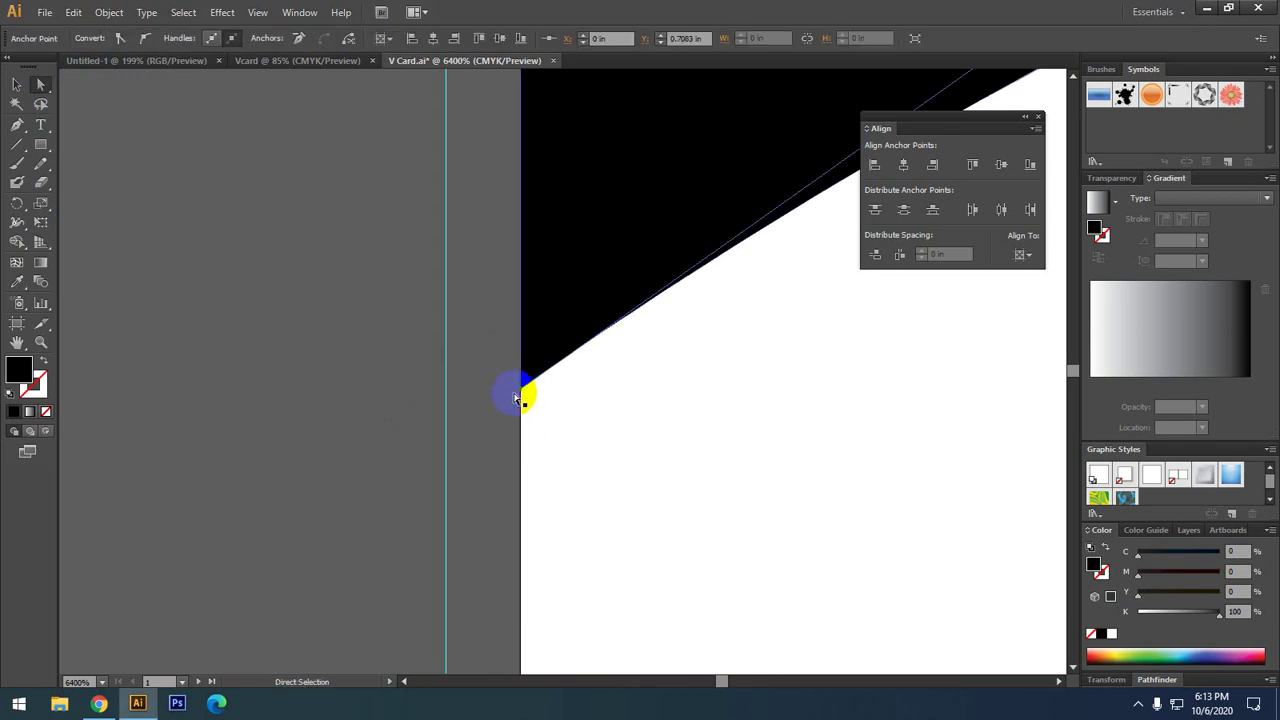
scroll(518, 393, down, 1)
scroll(520, 390, down, 1)
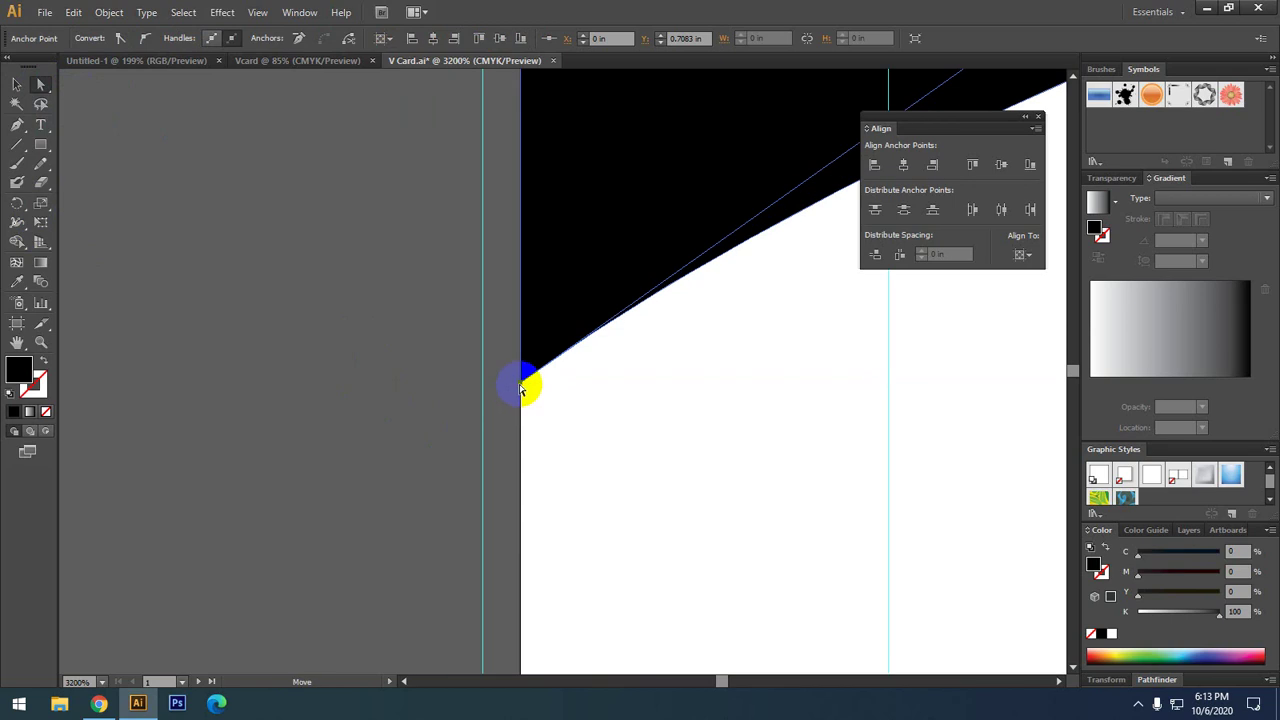
drag(519, 387, 483, 420)
- Move the black shape's top-left anchor onto the guide corner
scroll(370, 465, down, 2)
drag(469, 274, 420, 487)
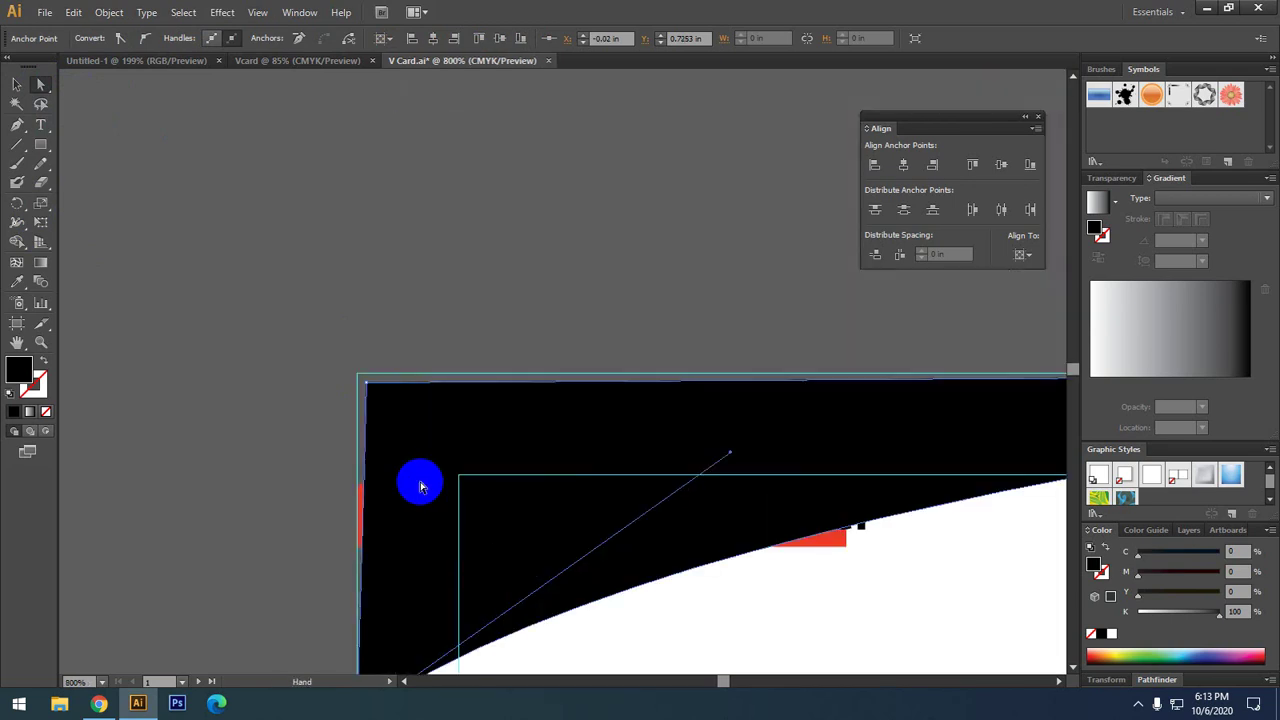
scroll(352, 380, up, 2)
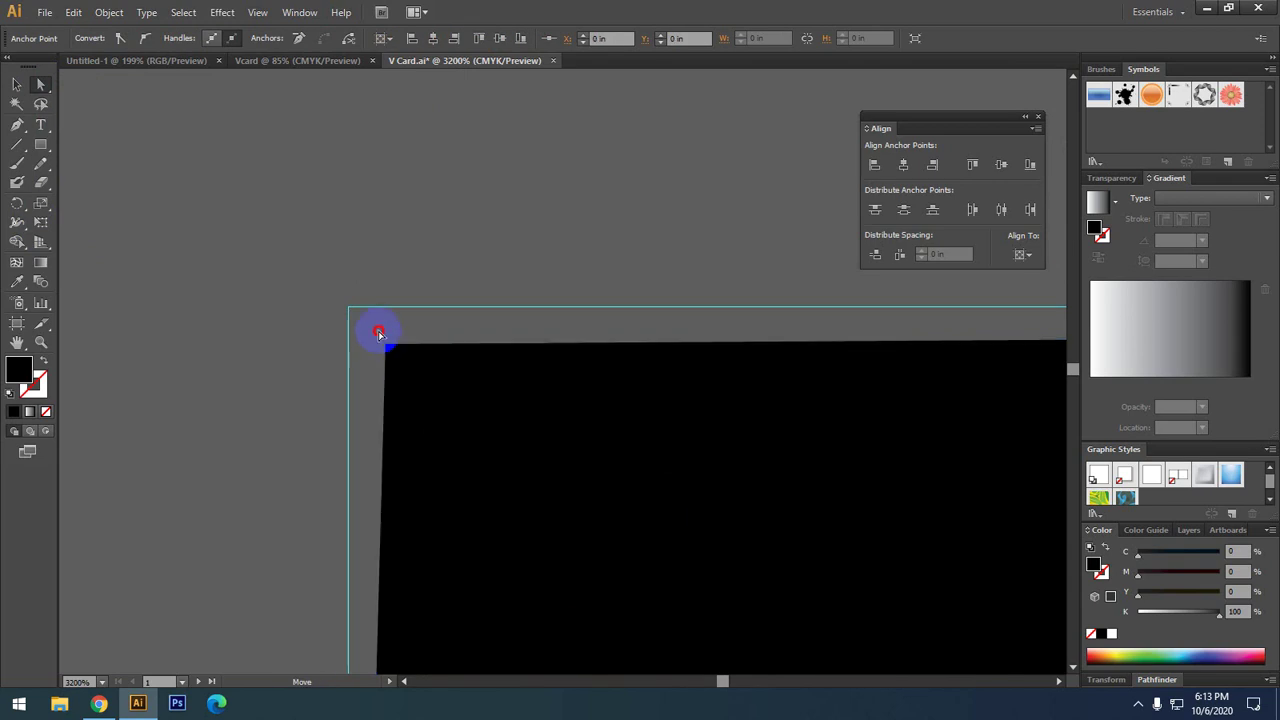
drag(379, 333, 353, 305)
scroll(349, 315, down, 2)
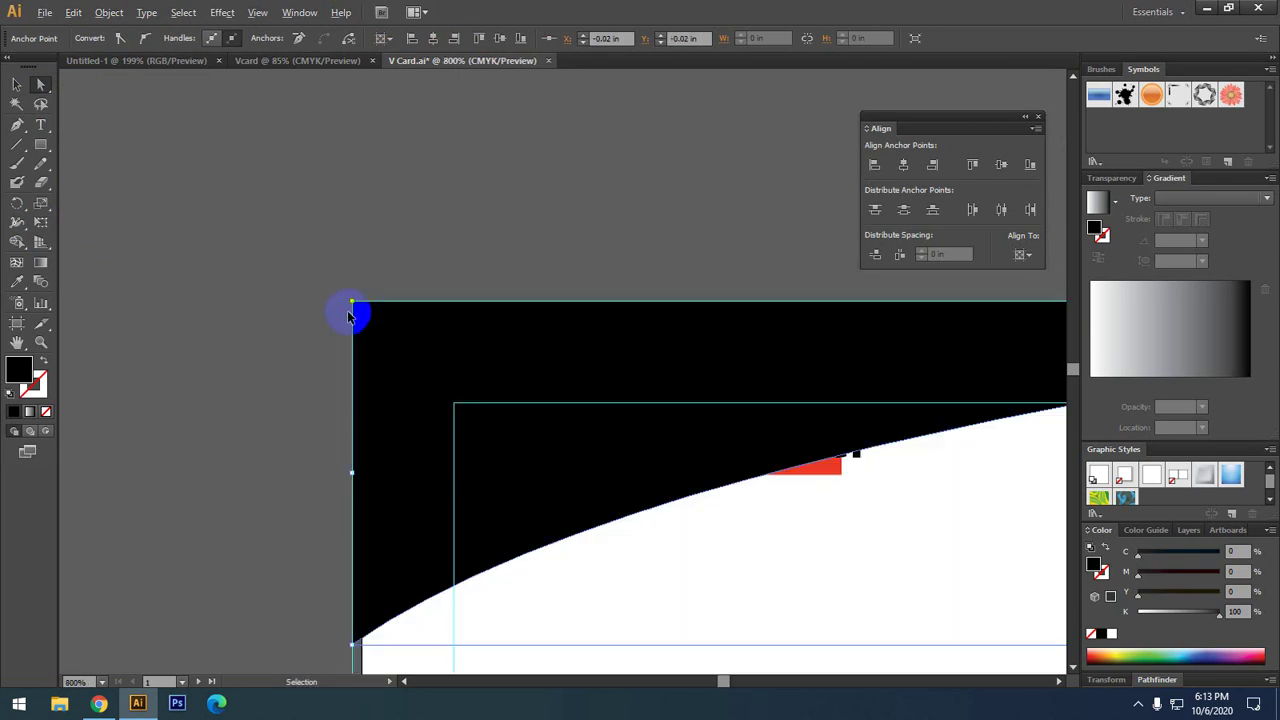
scroll(349, 315, down, 3)
scroll(600, 363, up, 4)
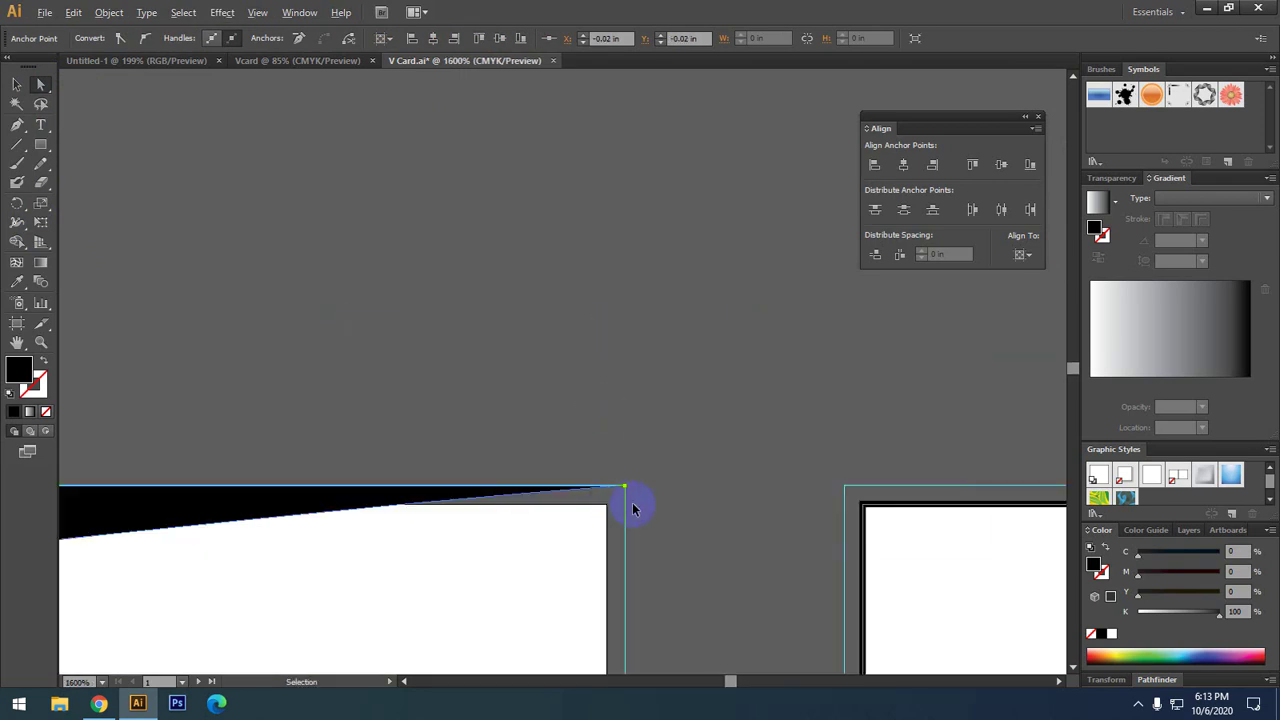
scroll(632, 509, up, 2)
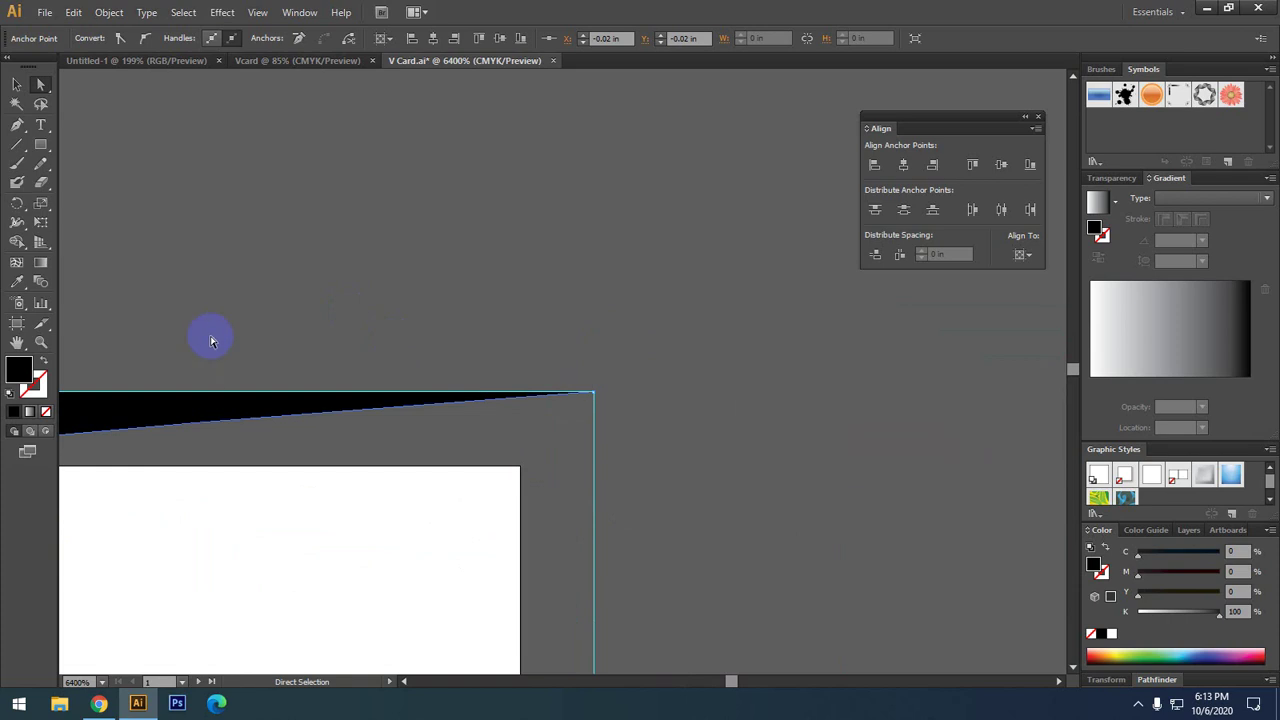
click(17, 84)
scroll(546, 363, down, 1)
- Select the black top shape and the small red shape beneath it to check their stacking
scroll(549, 363, down, 3)
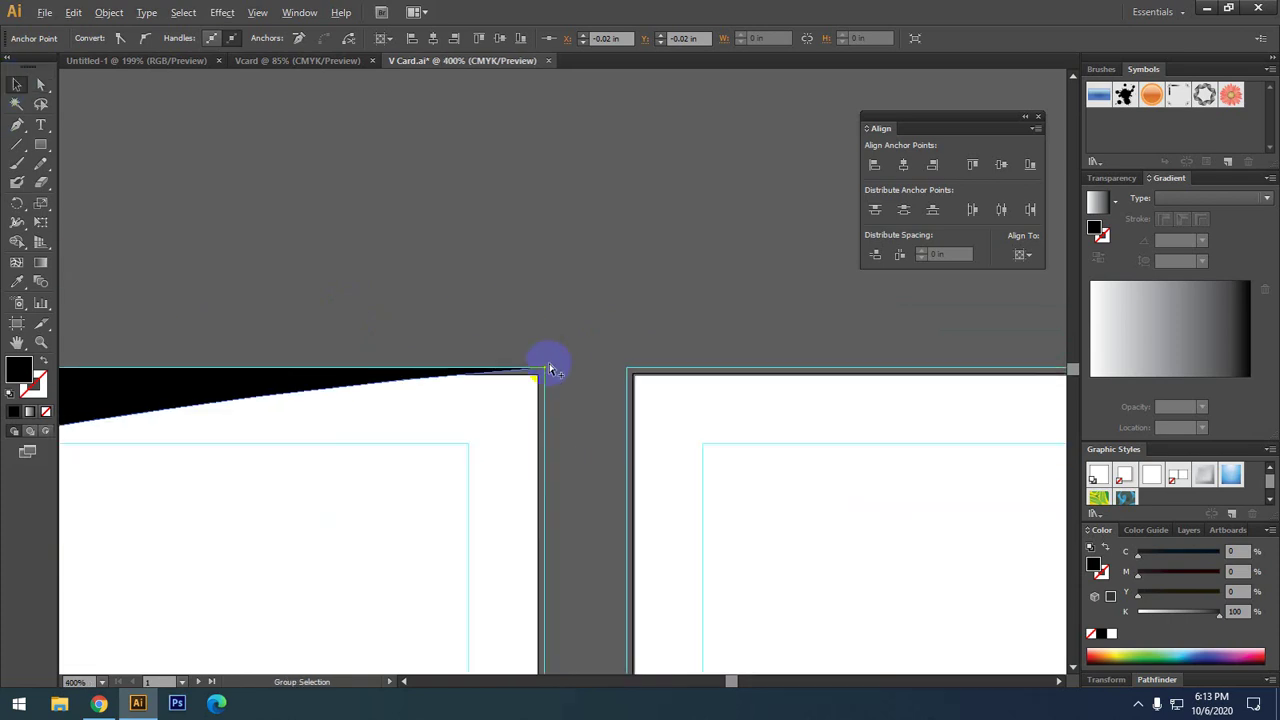
scroll(549, 363, down, 1)
scroll(543, 363, down, 1)
click(337, 380)
scroll(226, 402, up, 1)
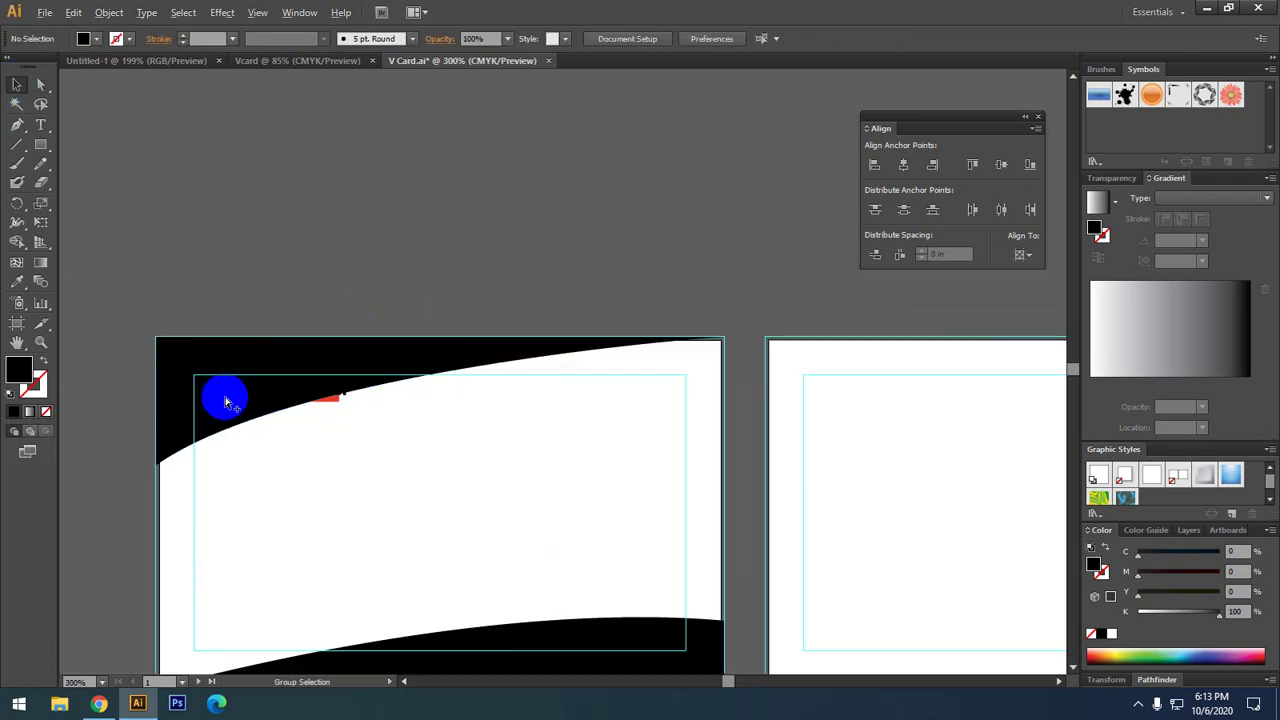
click(226, 402)
scroll(266, 443, up, 1)
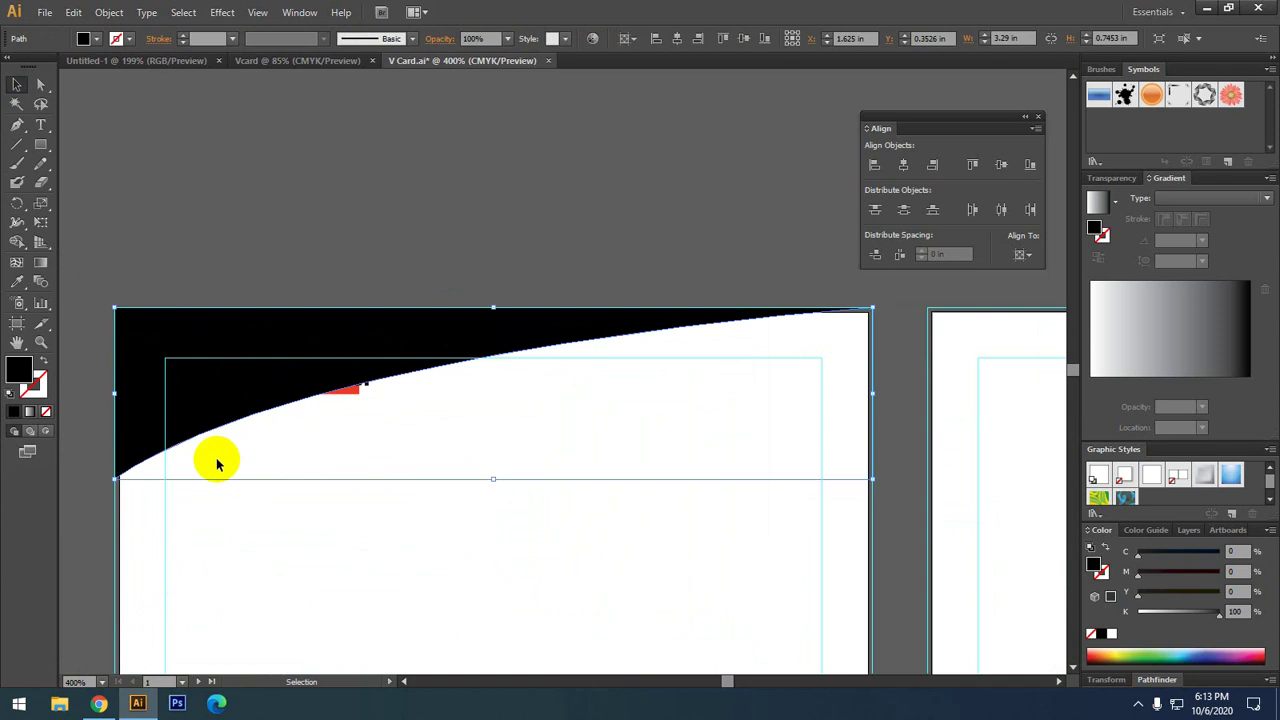
click(355, 394)
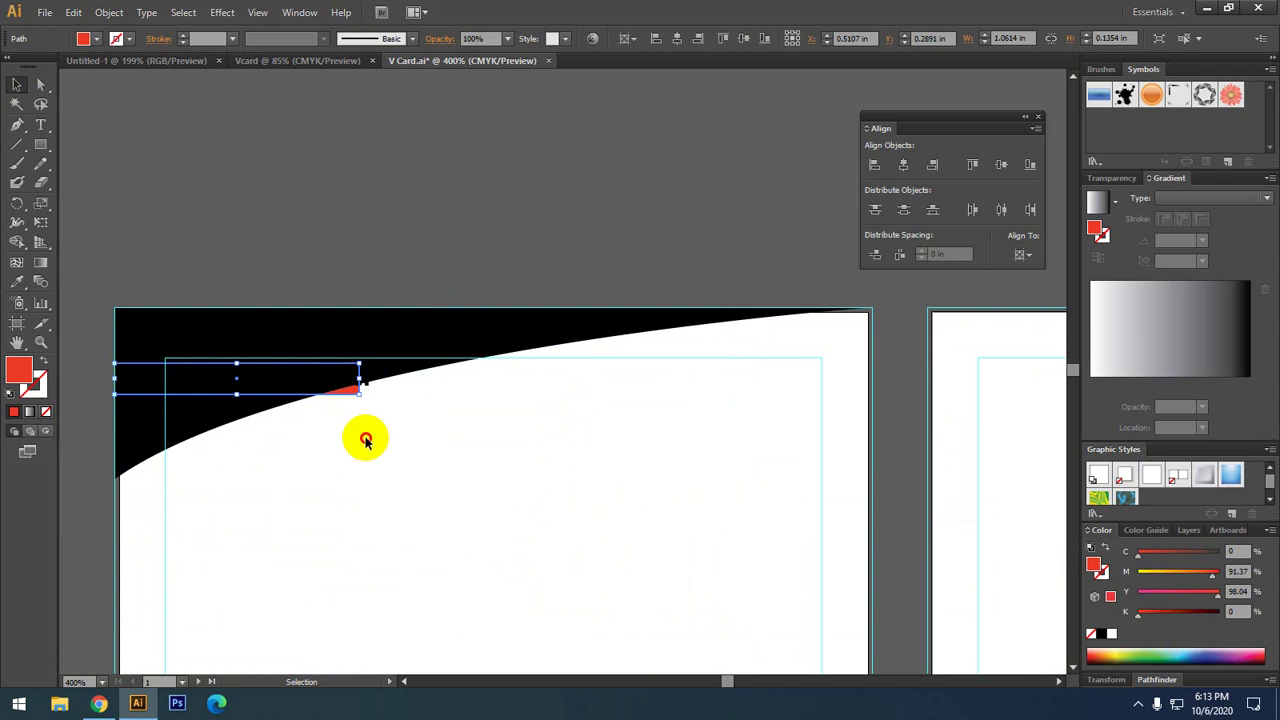
click(365, 441)
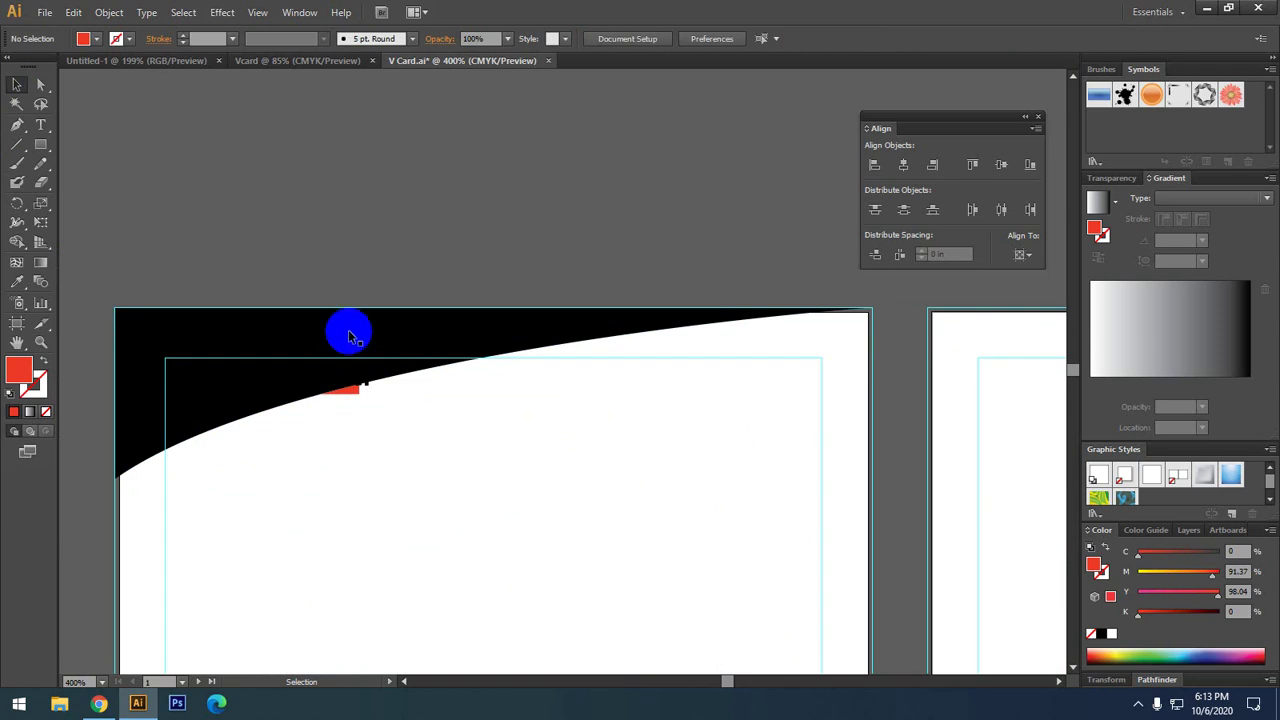
- Send the black curved shape to the back via Arrange
click(201, 414)
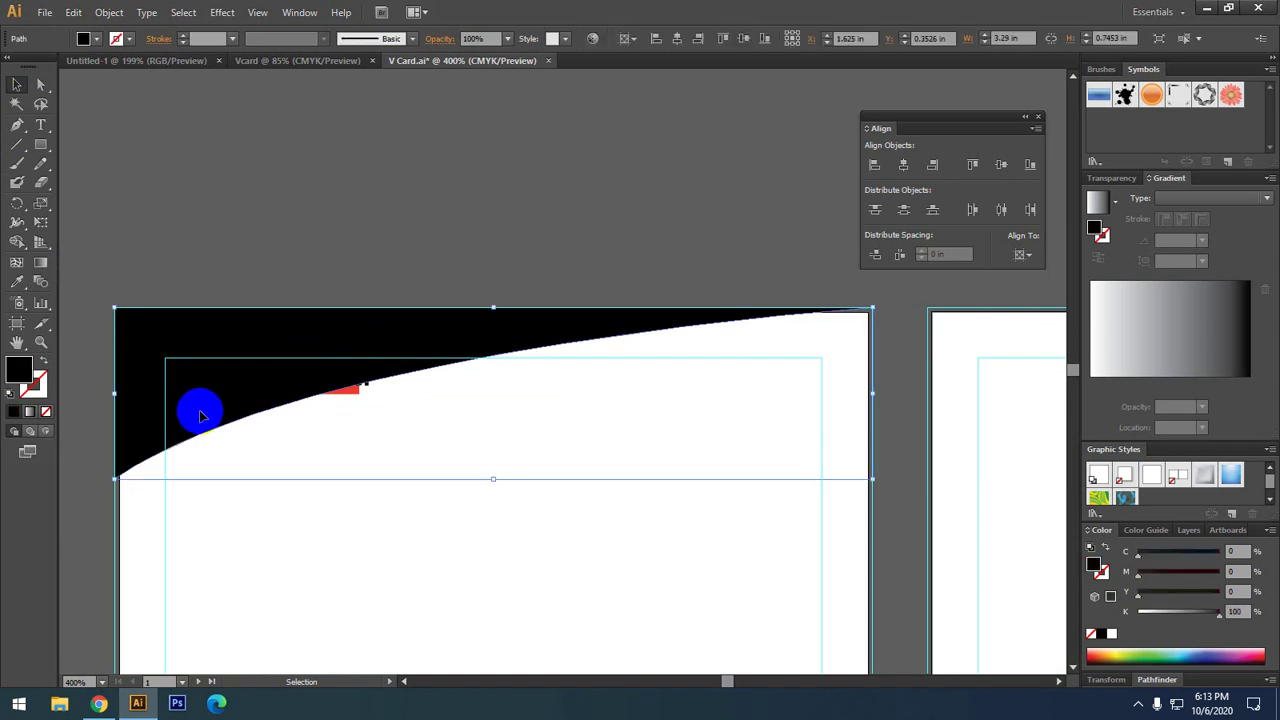
right_click(201, 414)
click(294, 640)
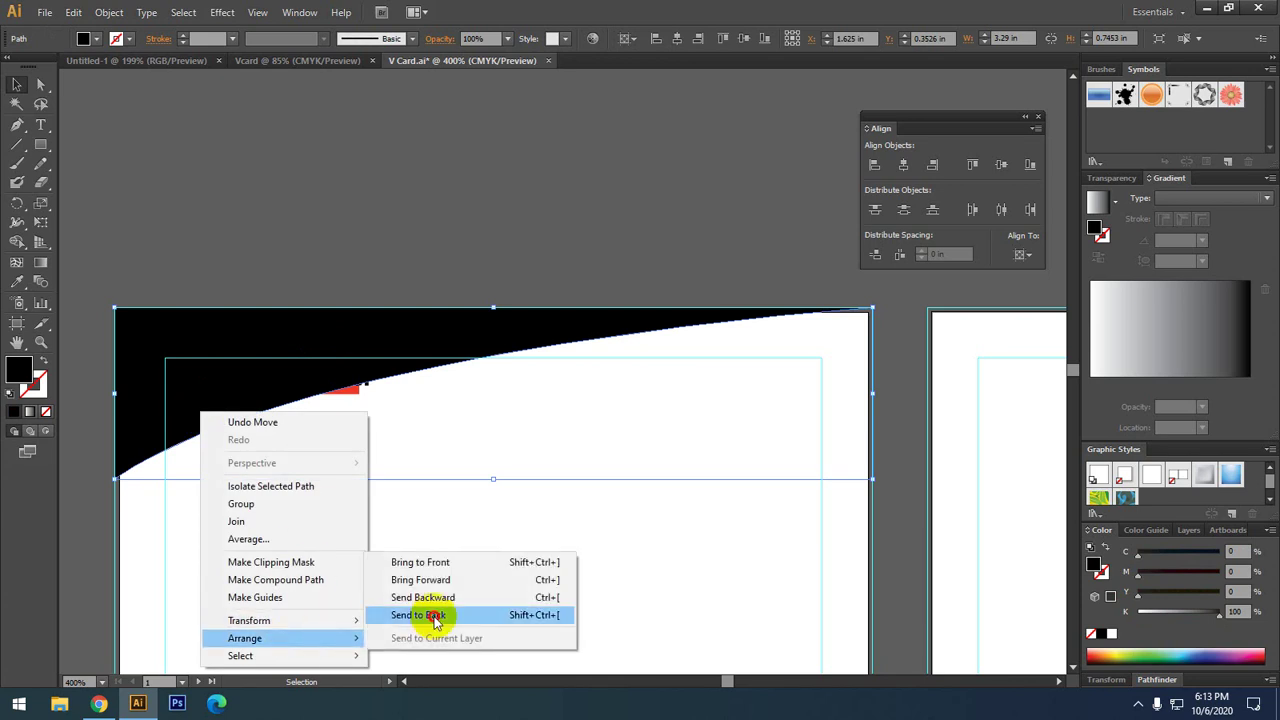
click(435, 615)
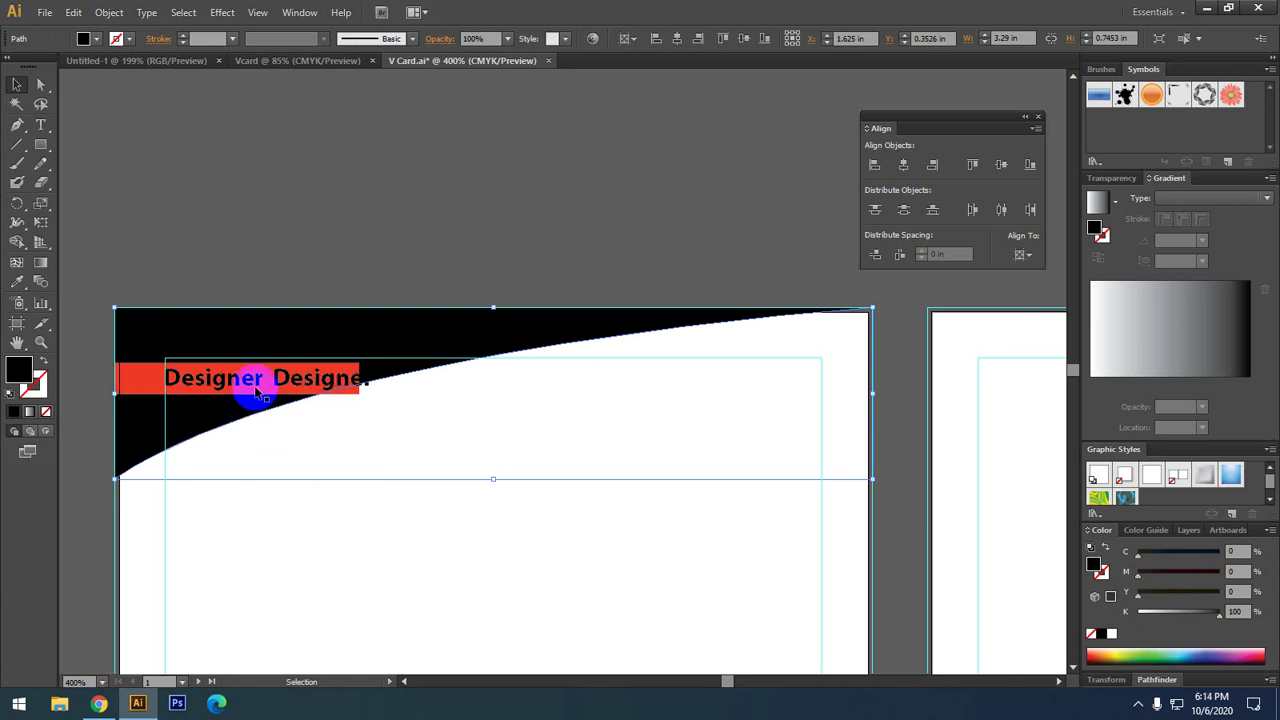
- Undo the stacking change and temporarily hide the black curved shape
click(173, 377)
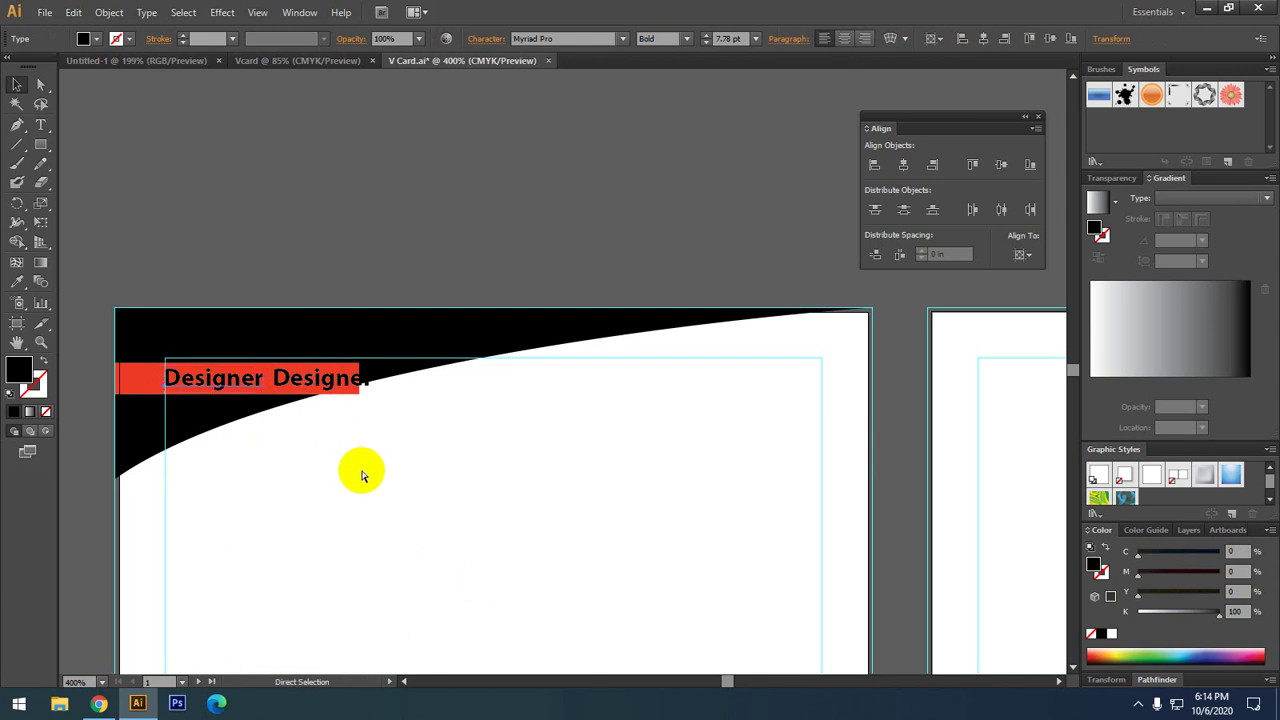
key(ctrl+z)
click(427, 343)
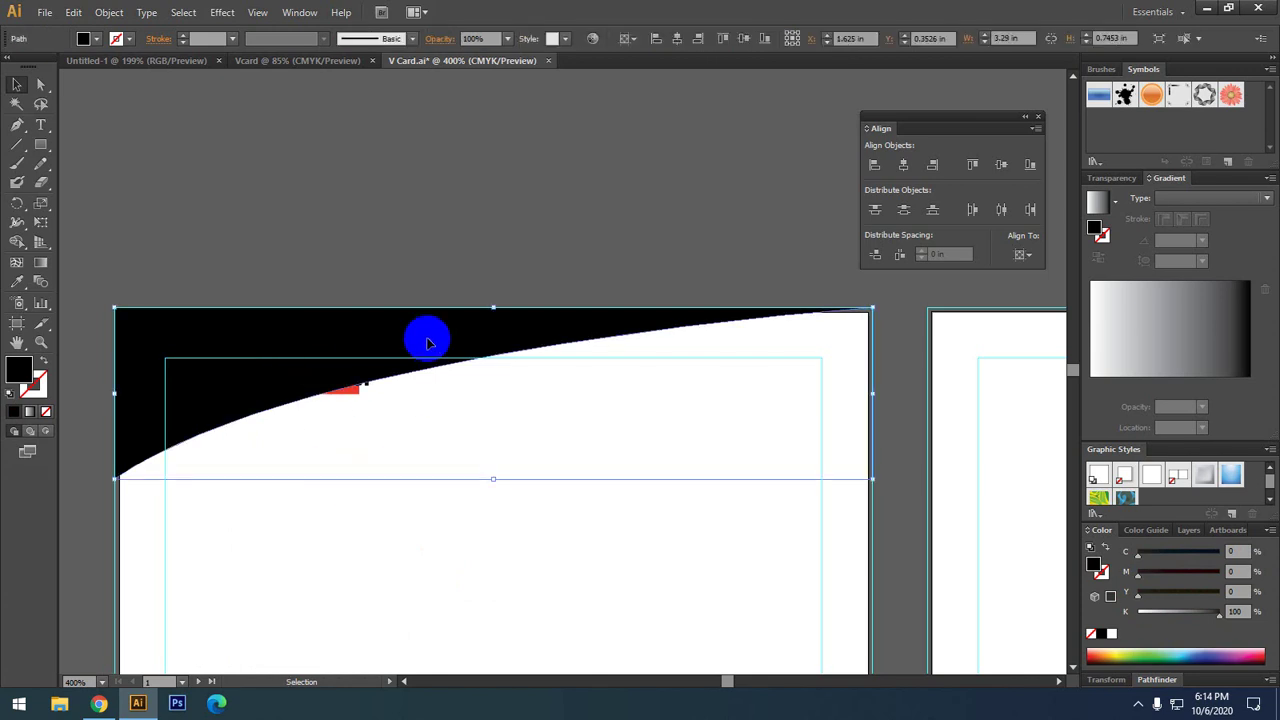
key(a)
key(Delete)
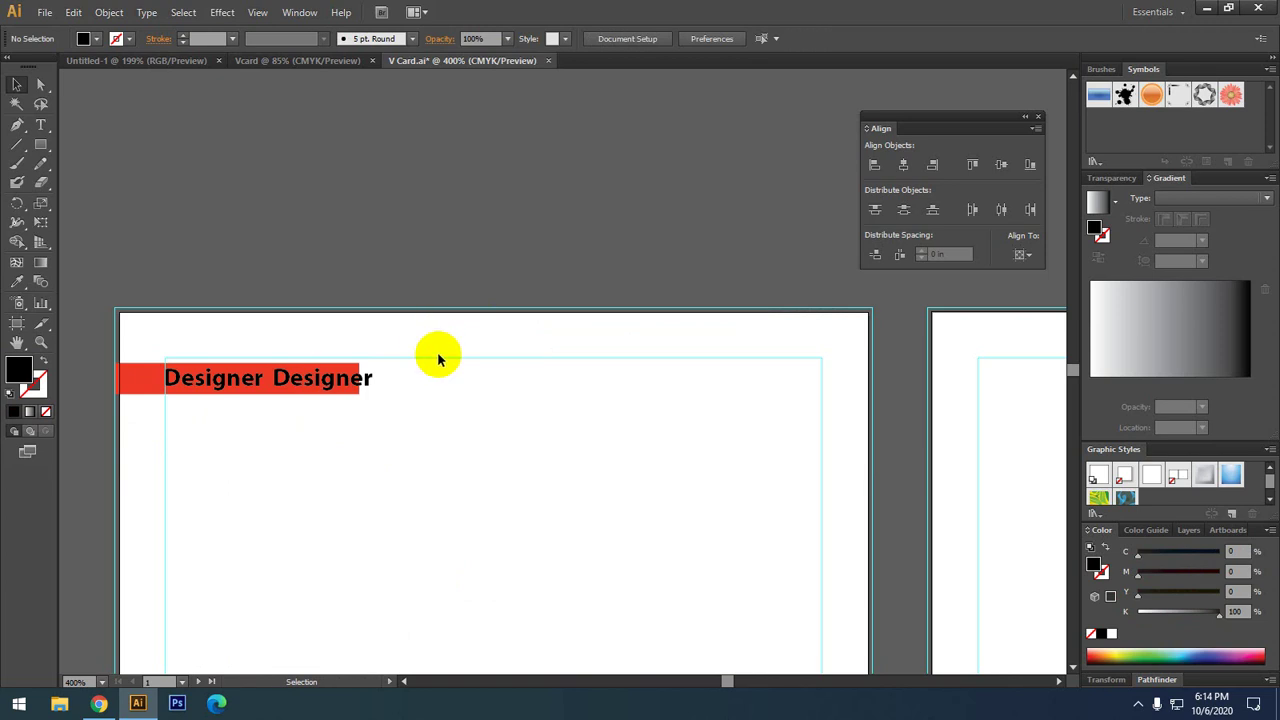
- Move the red Designer bar and its text lower on the card and restore the black curve
mouse_move(429, 409)
mouse_down()
mouse_move(196, 372)
mouse_move(411, 564)
mouse_up()
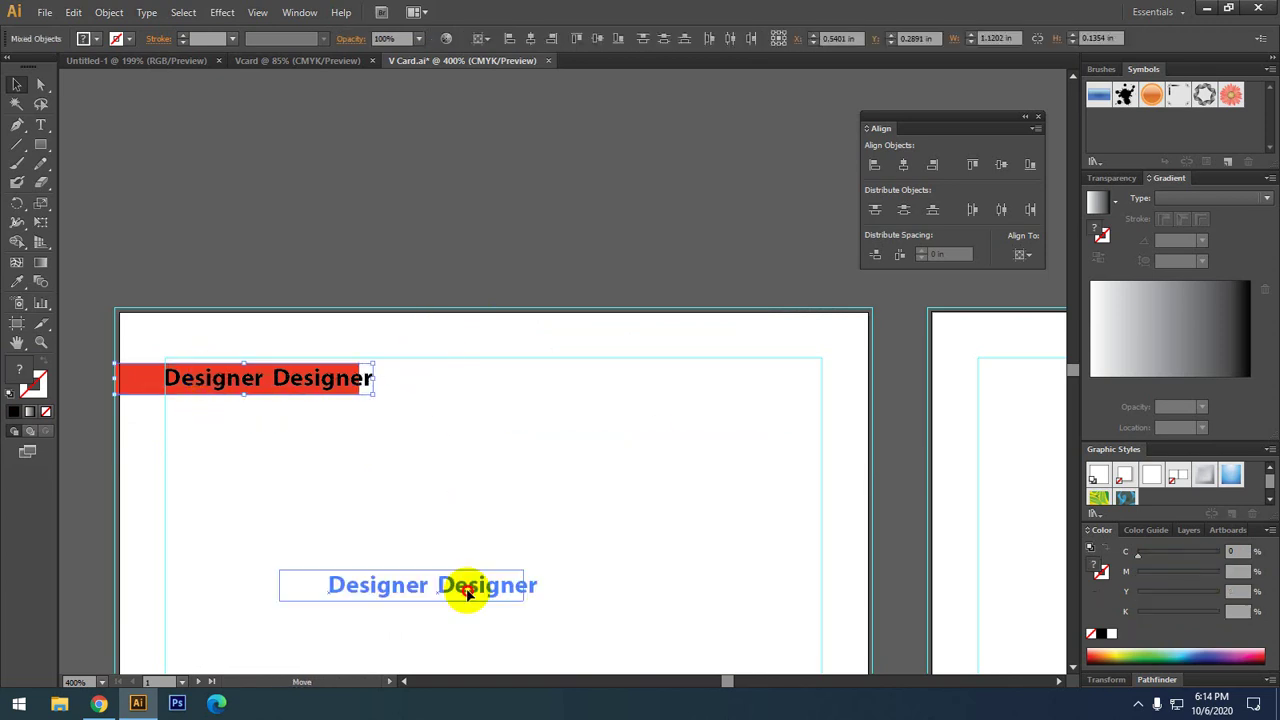
click(513, 467)
key(ctrl+f)
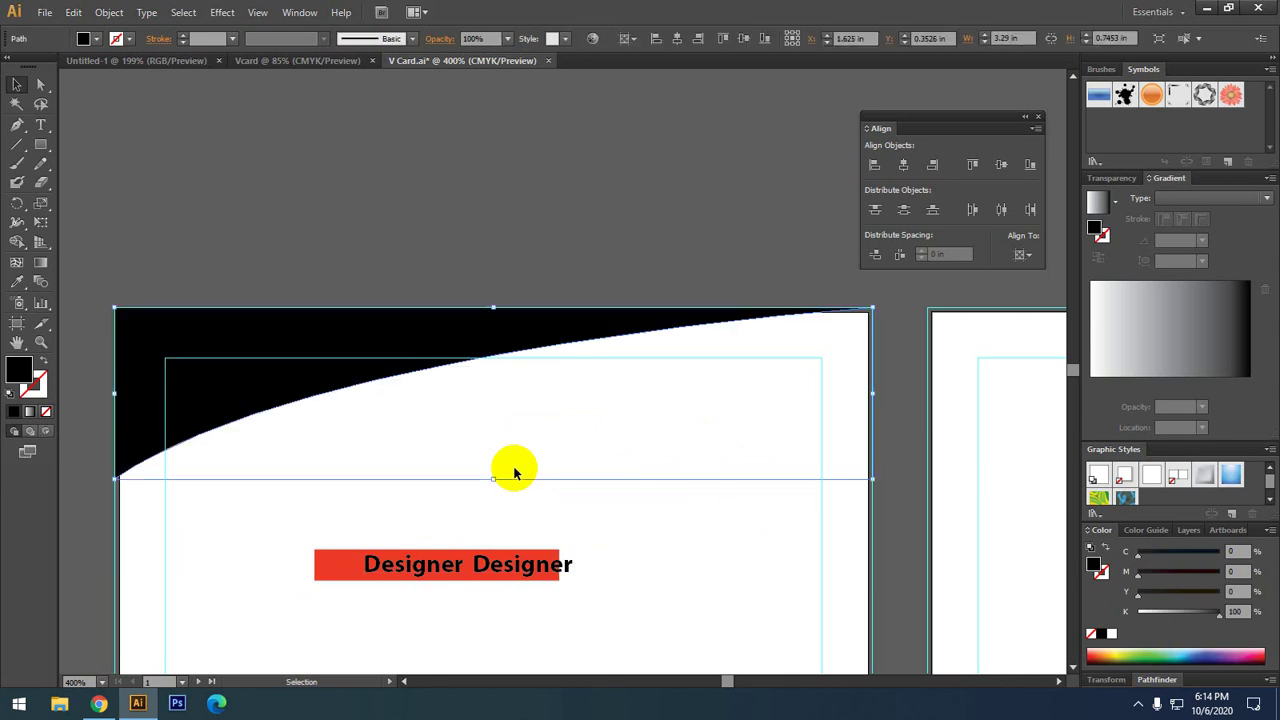
- Delete the duplicate second Designer word and pan the view to the right
click(524, 520)
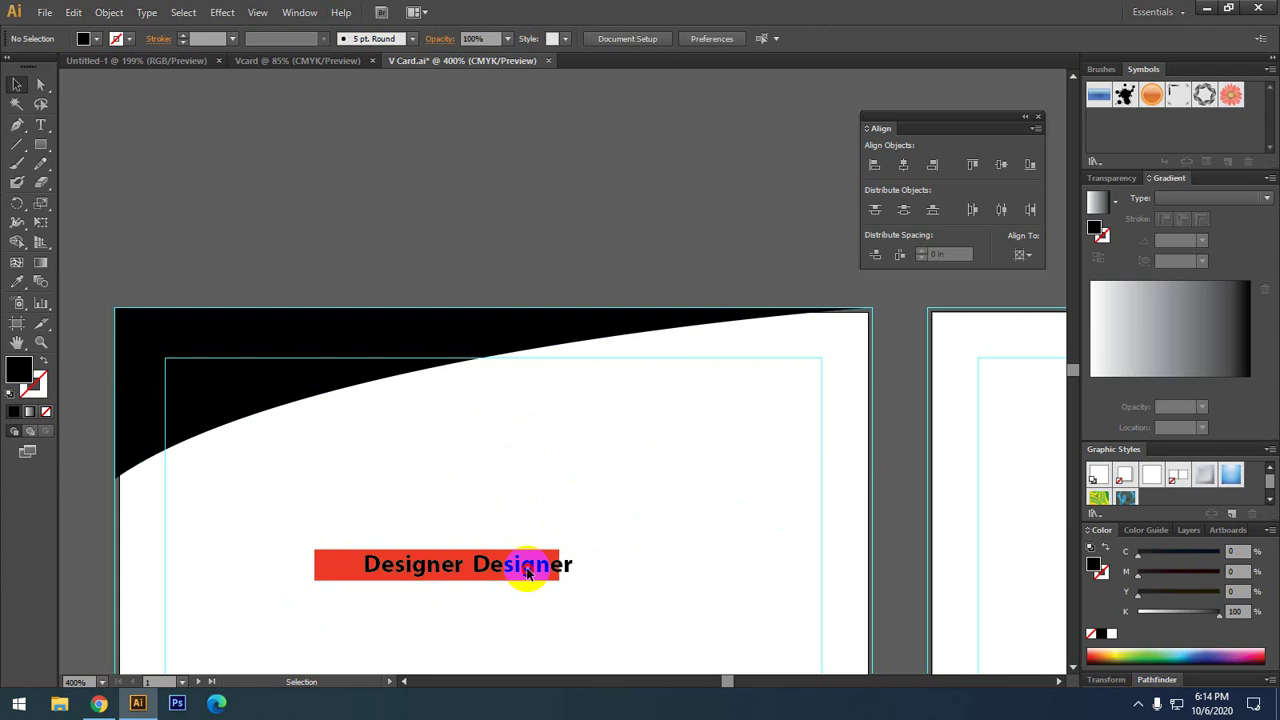
click(520, 575)
key(Delete)
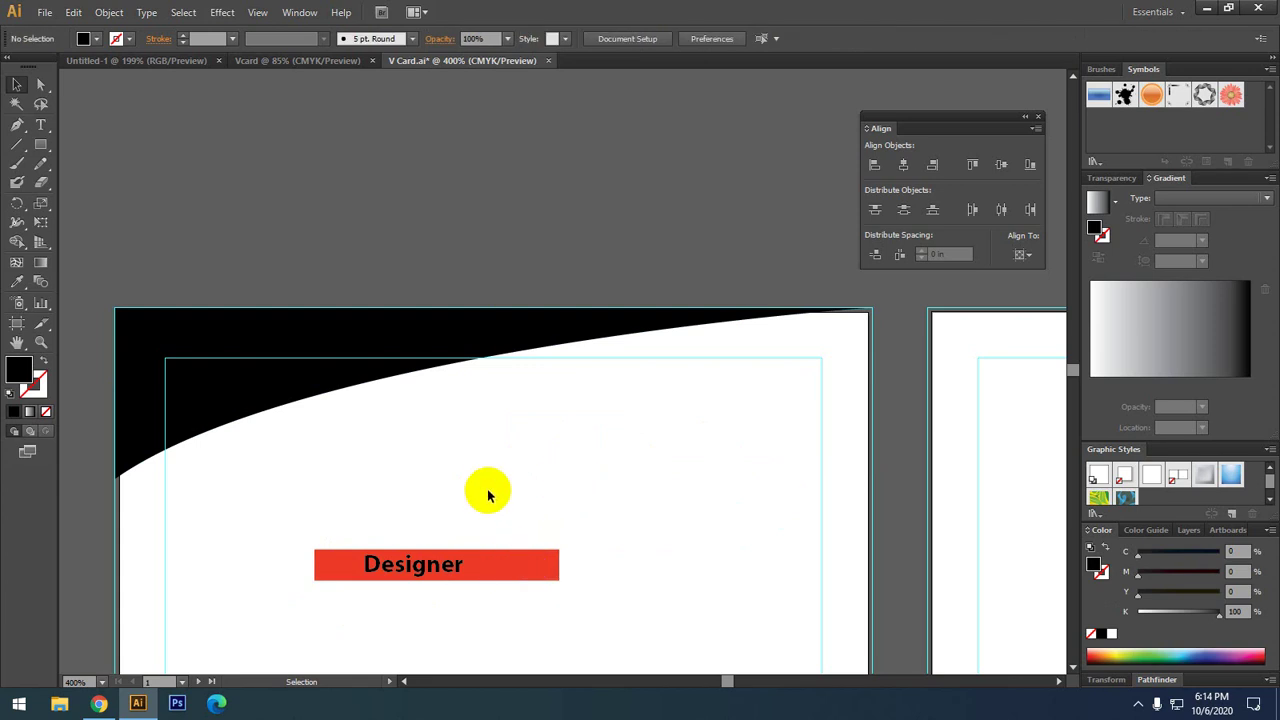
drag(249, 480, 330, 483)
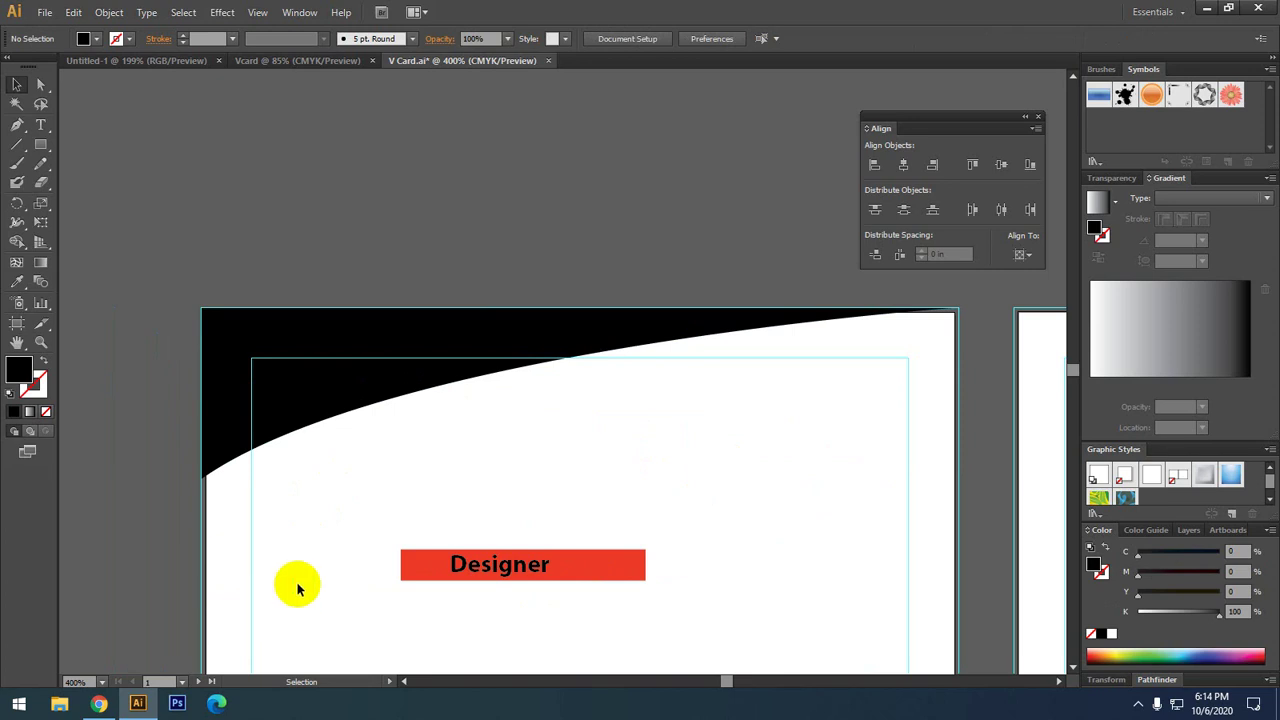
click(139, 698)
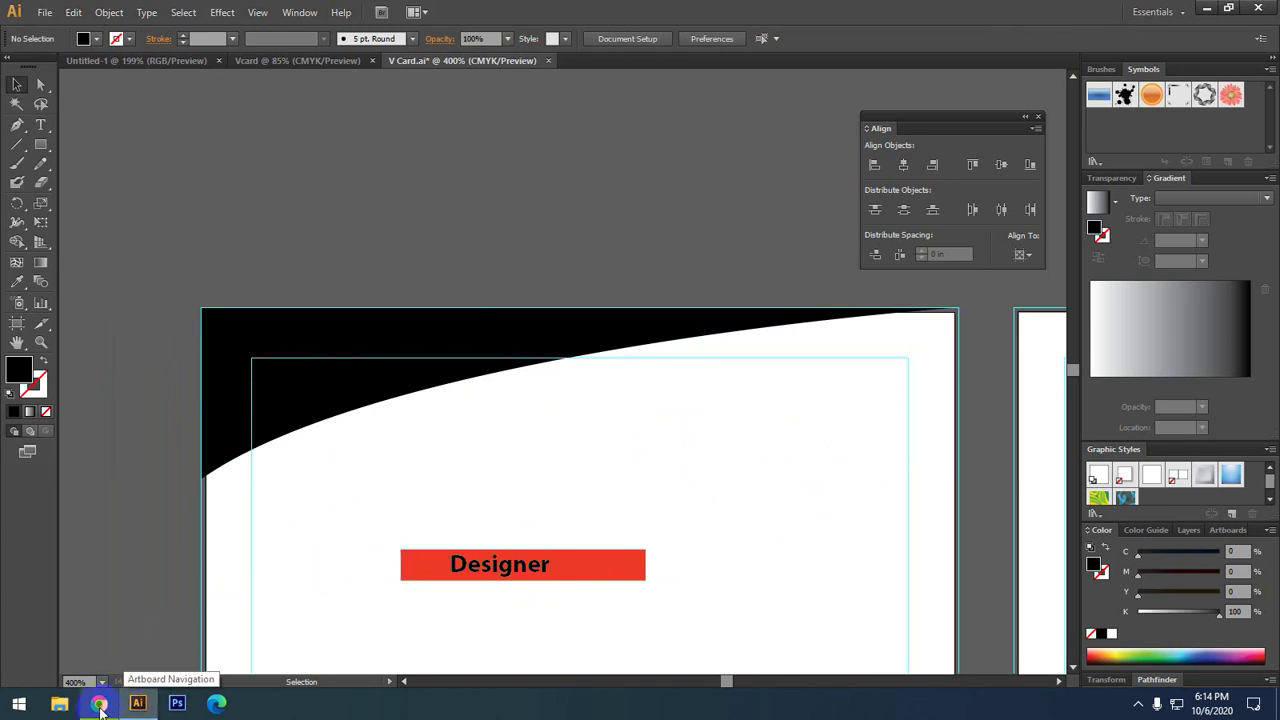
- Preview the orange, blue and red-and-yellow card designs in the v card design results, then open a new tab
click(99, 703)
click(481, 413)
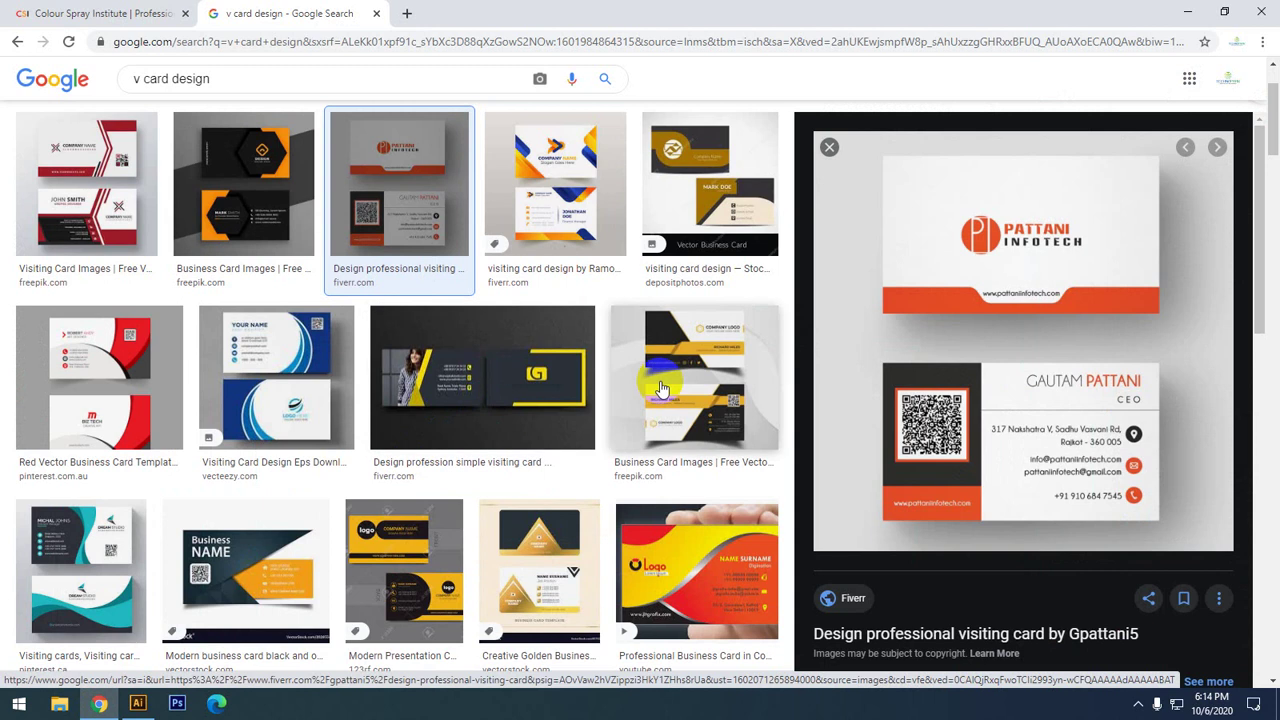
click(828, 146)
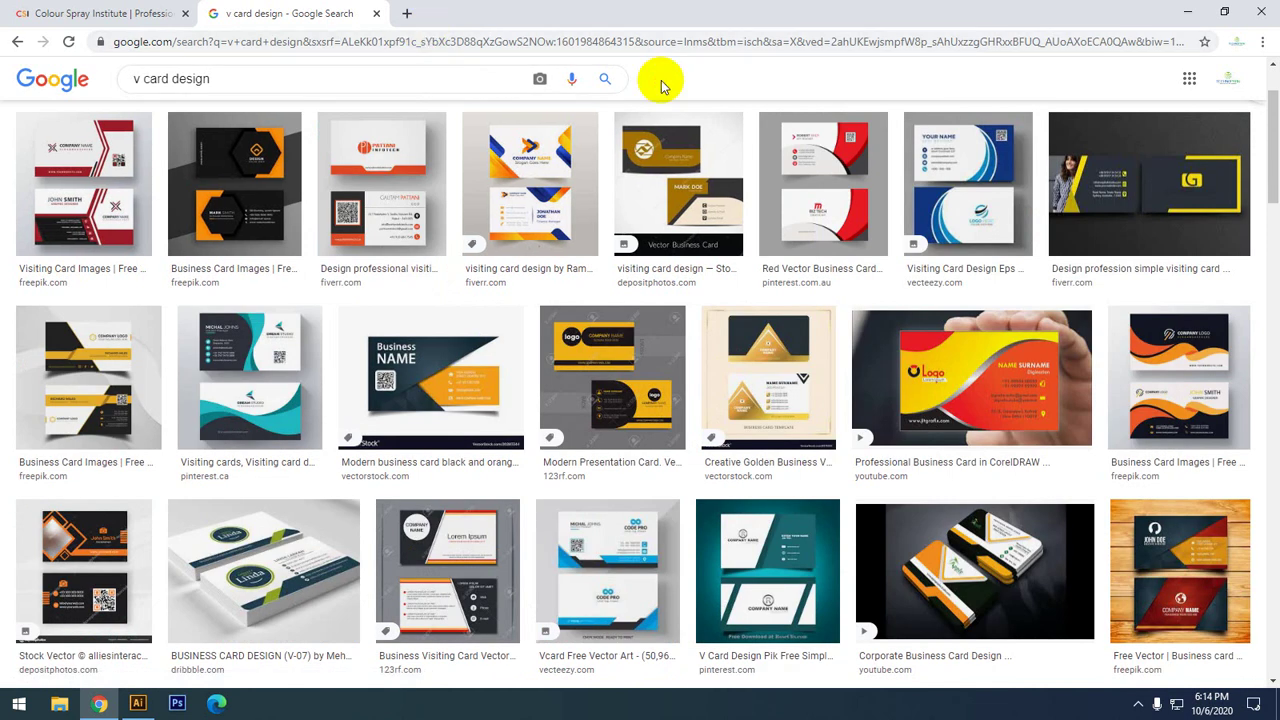
click(383, 190)
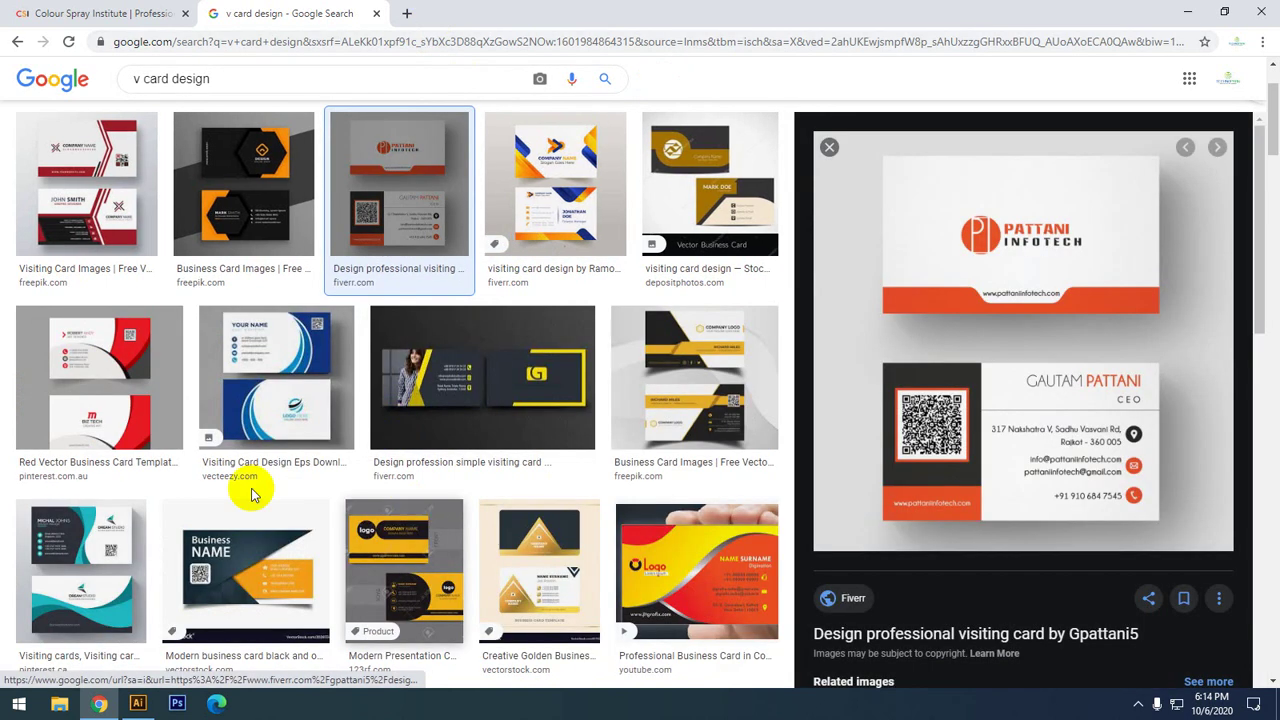
click(290, 395)
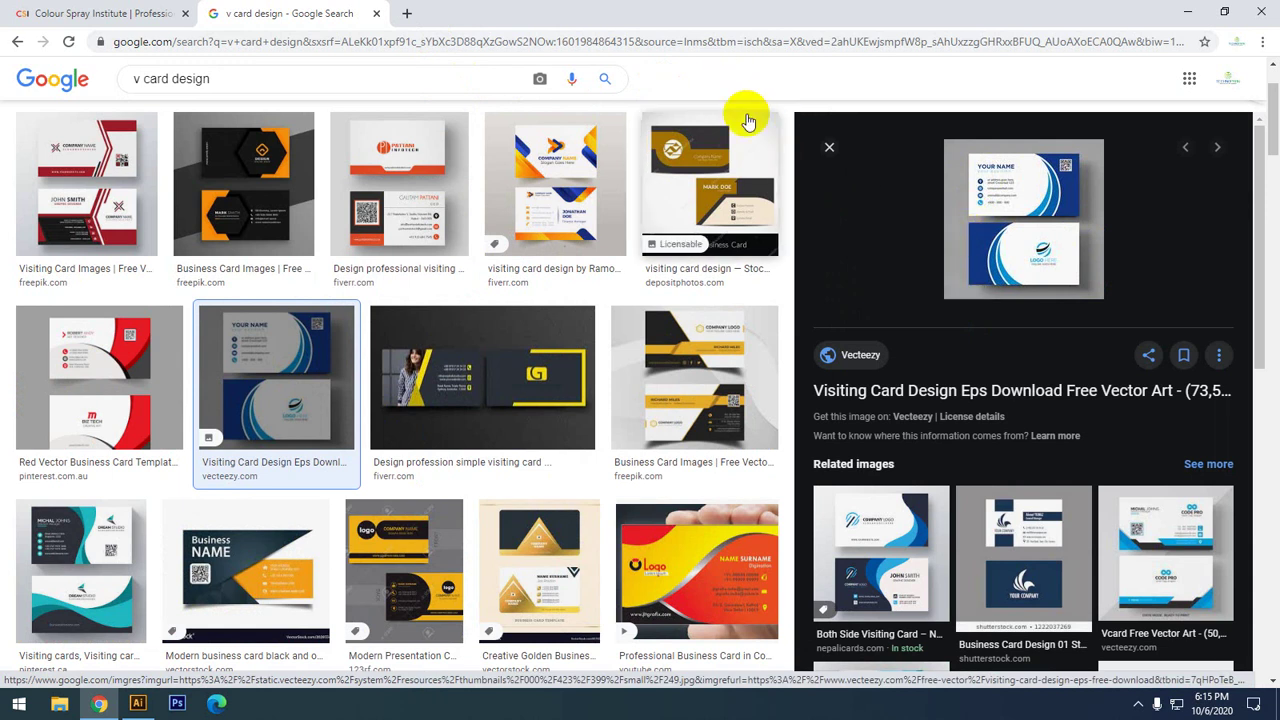
click(740, 585)
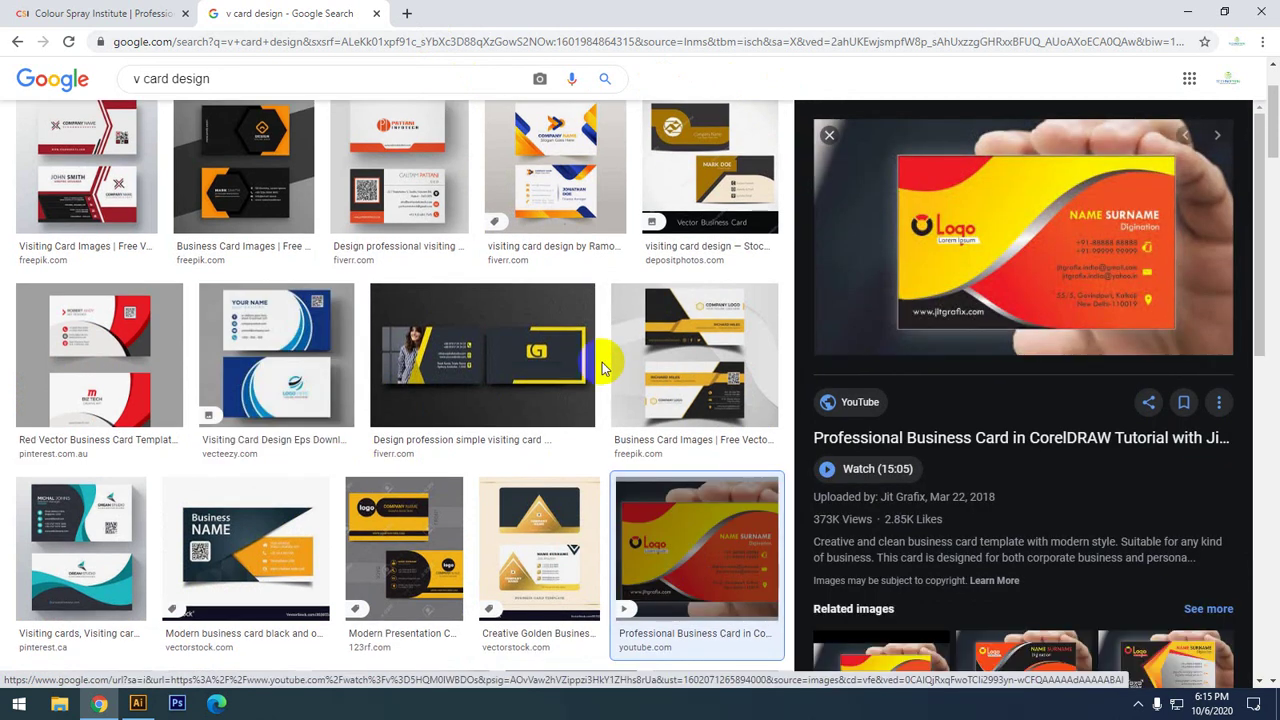
click(406, 13)
click(412, 42)
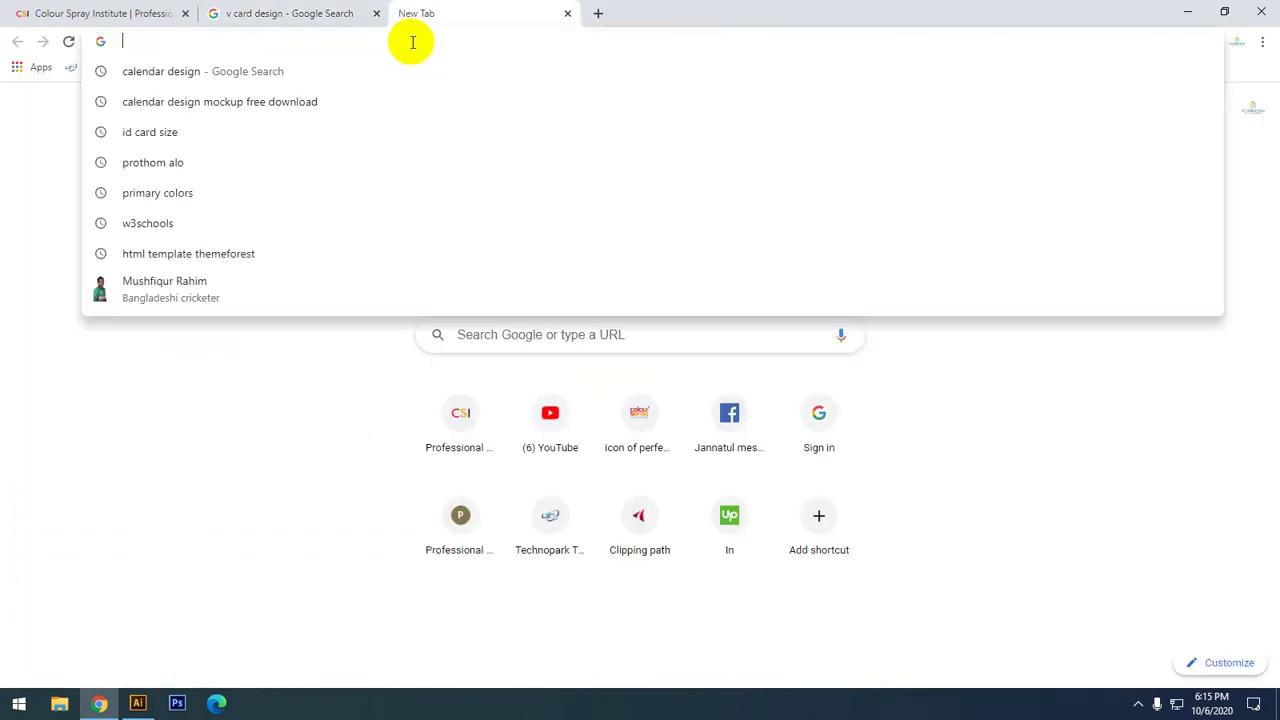
- Search Google Images for 'web icon png' and preview the black globe Web Design Icon
text(webl)
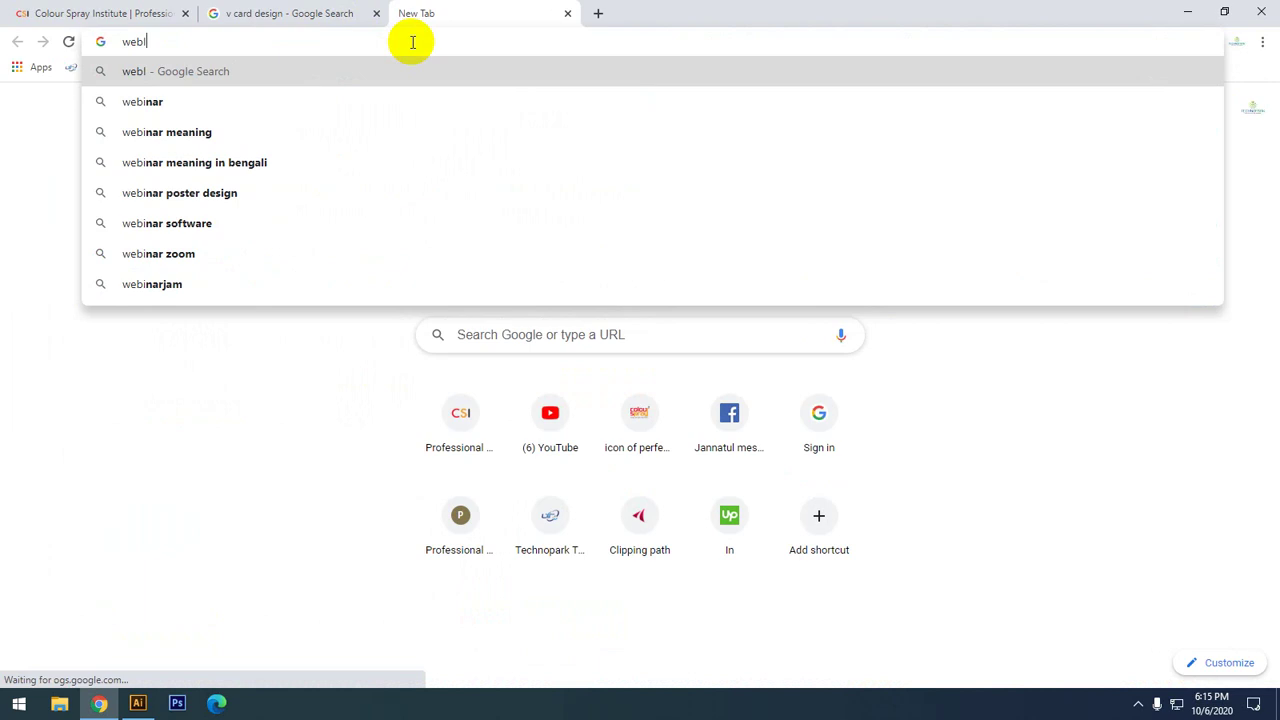
key(BackSpace)
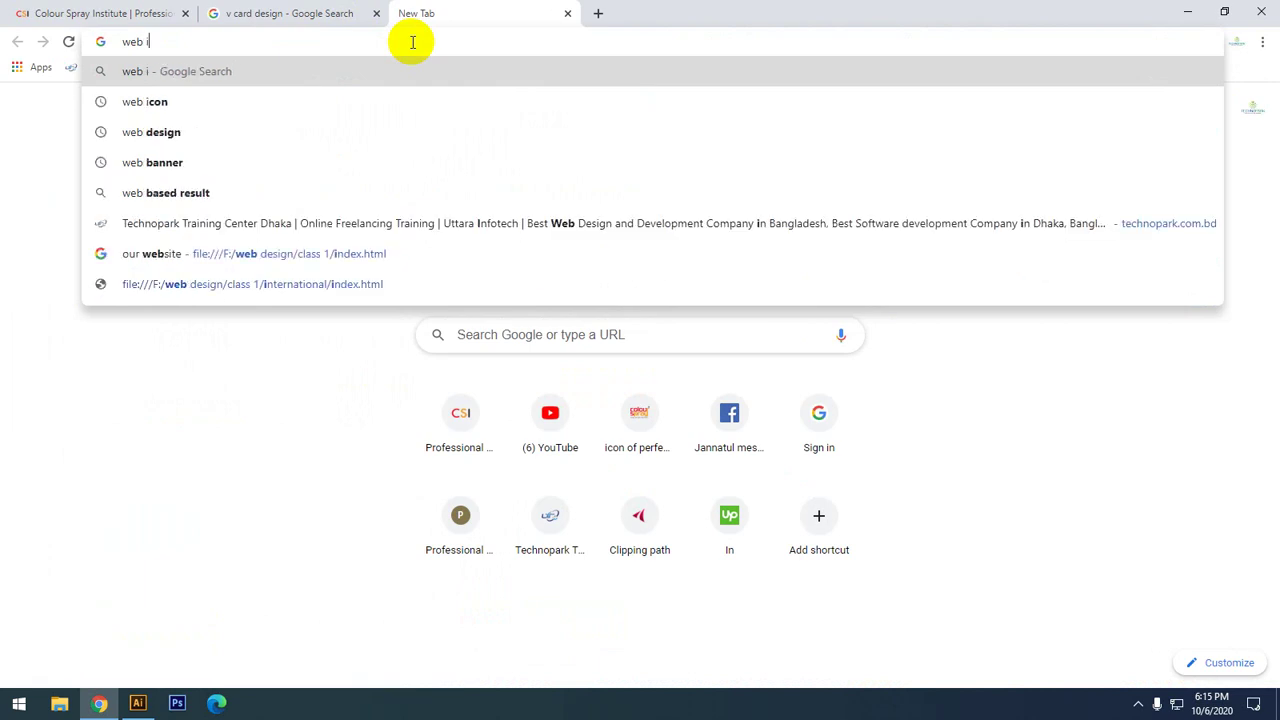
text(icon)
key(Return)
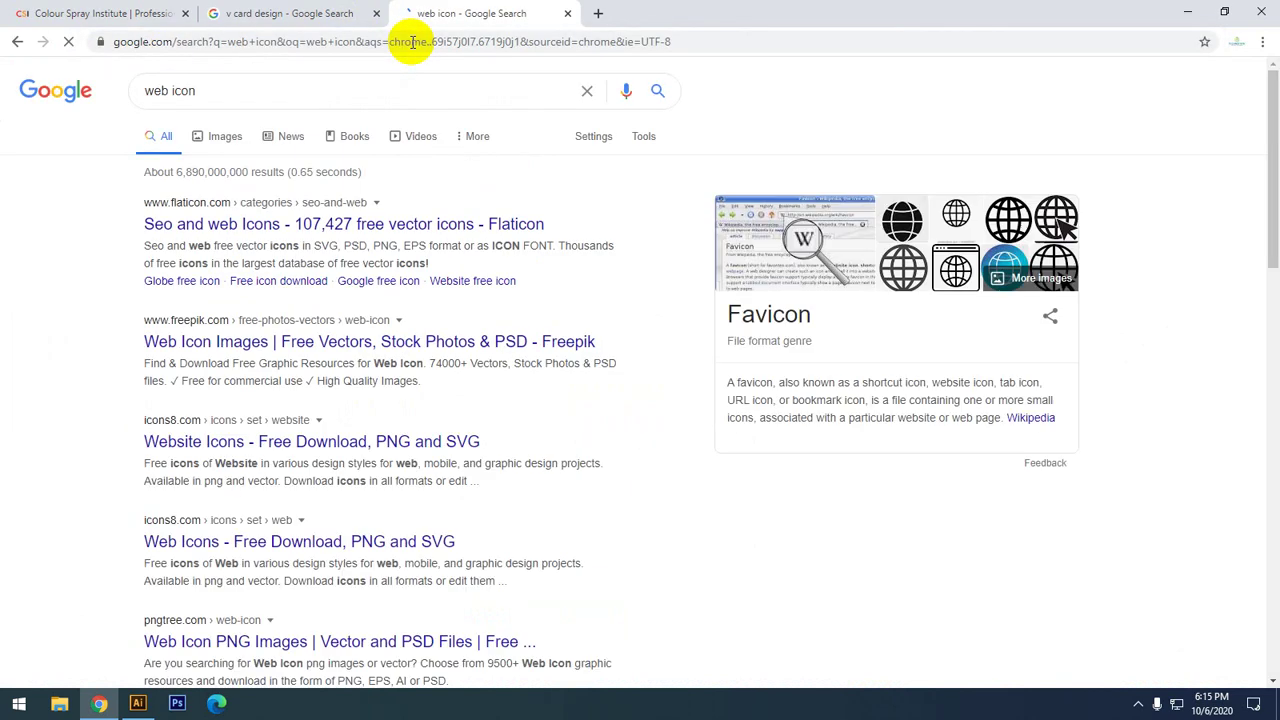
click(226, 136)
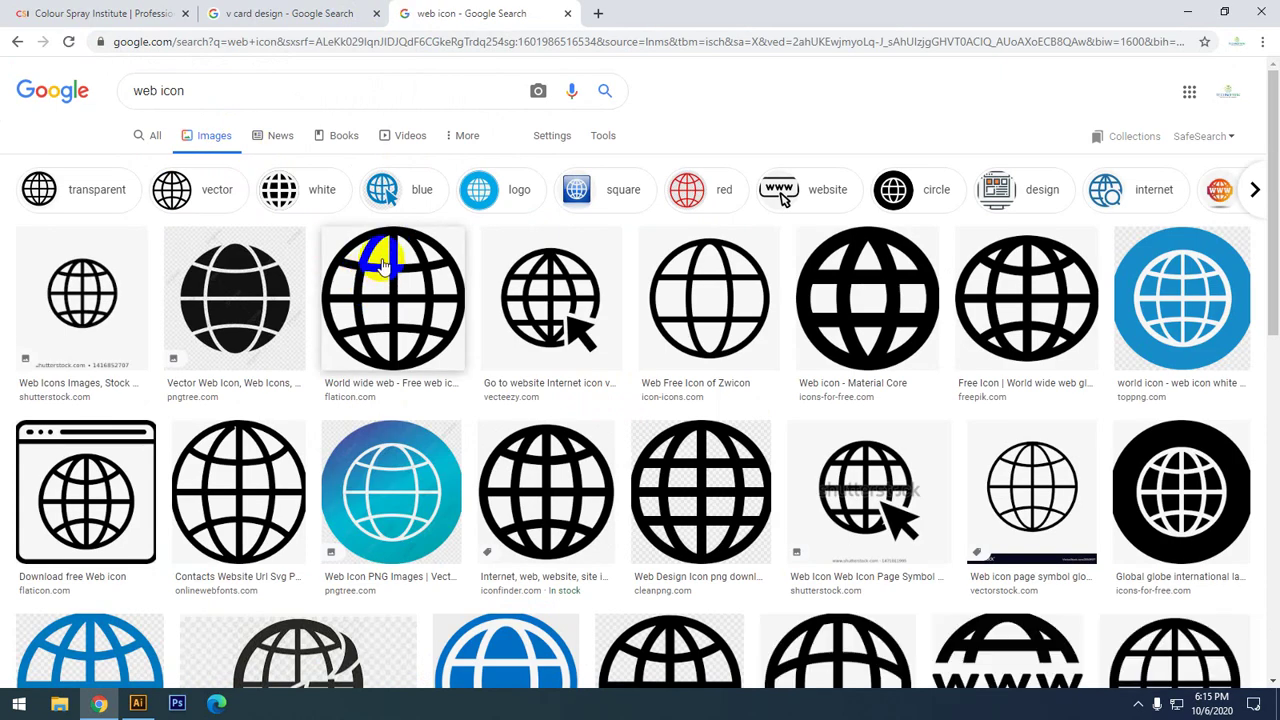
click(383, 262)
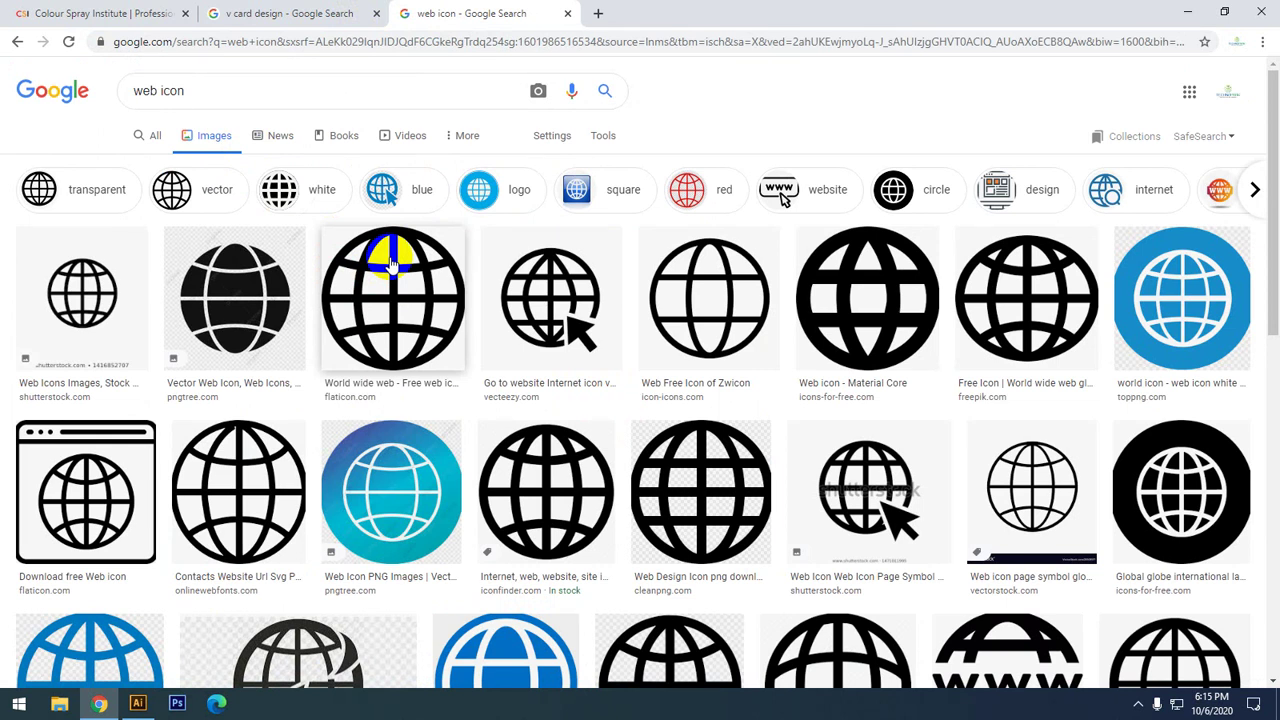
click(286, 91)
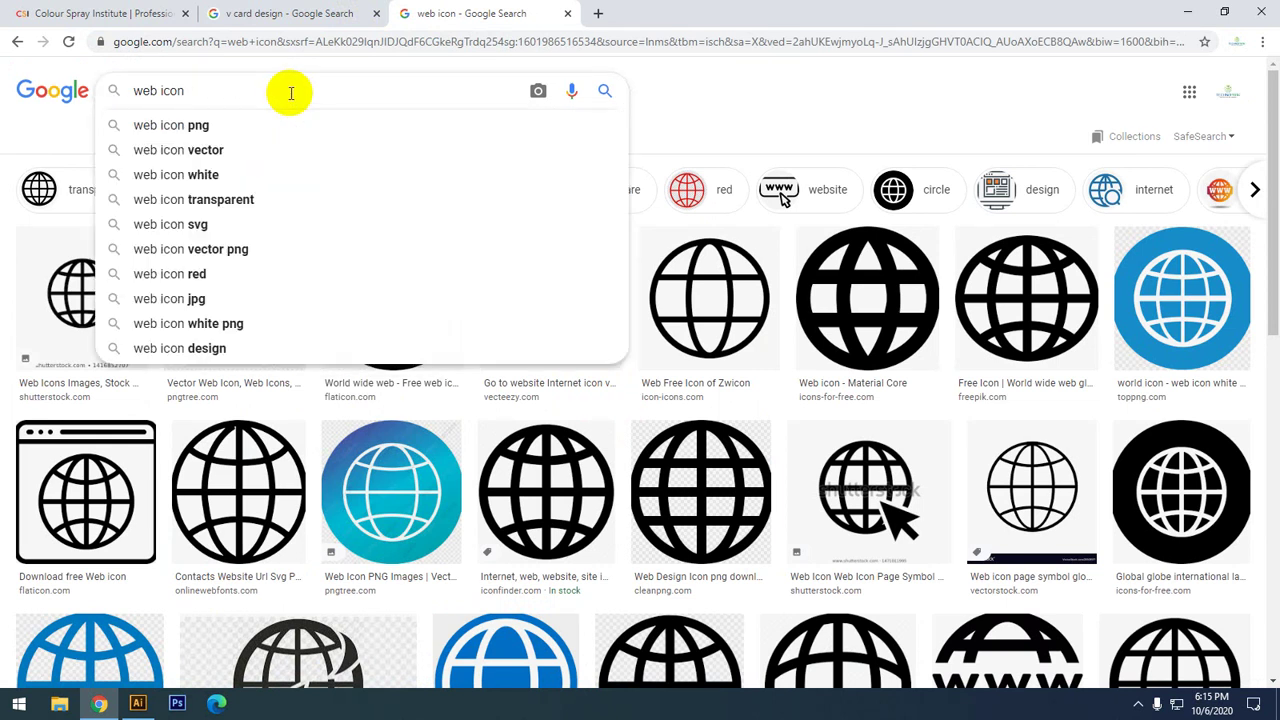
click(262, 125)
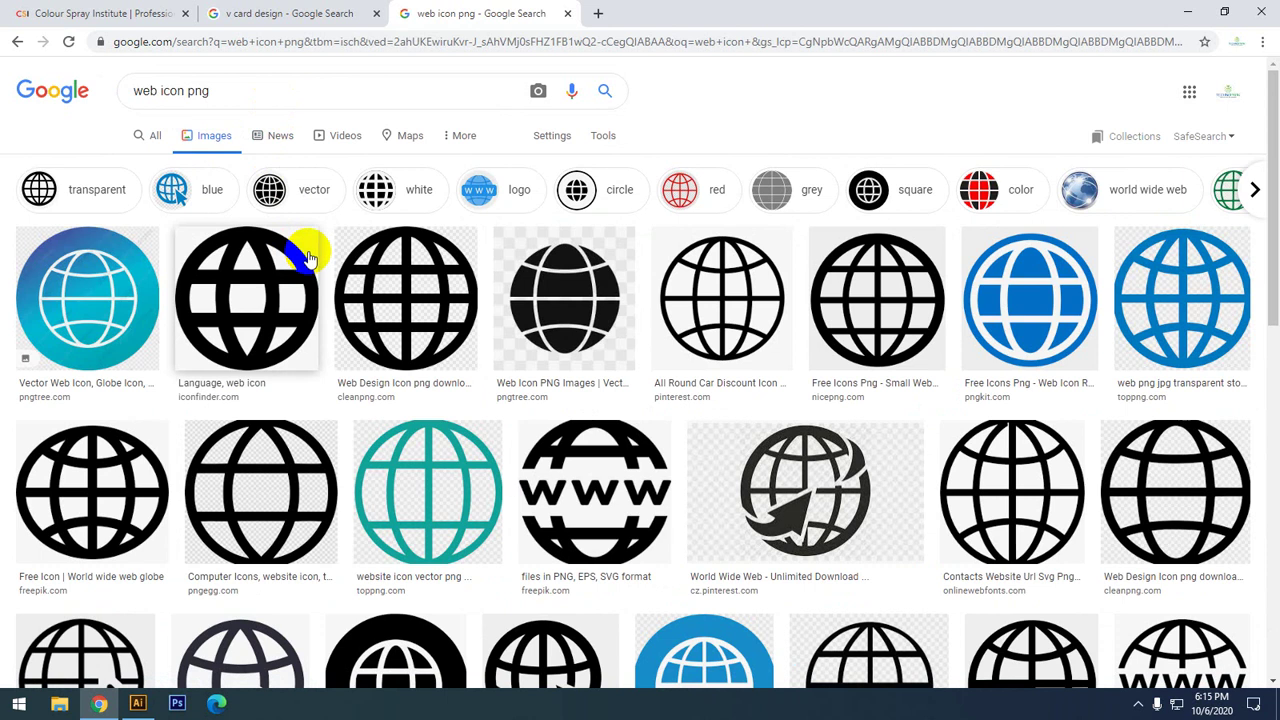
click(380, 306)
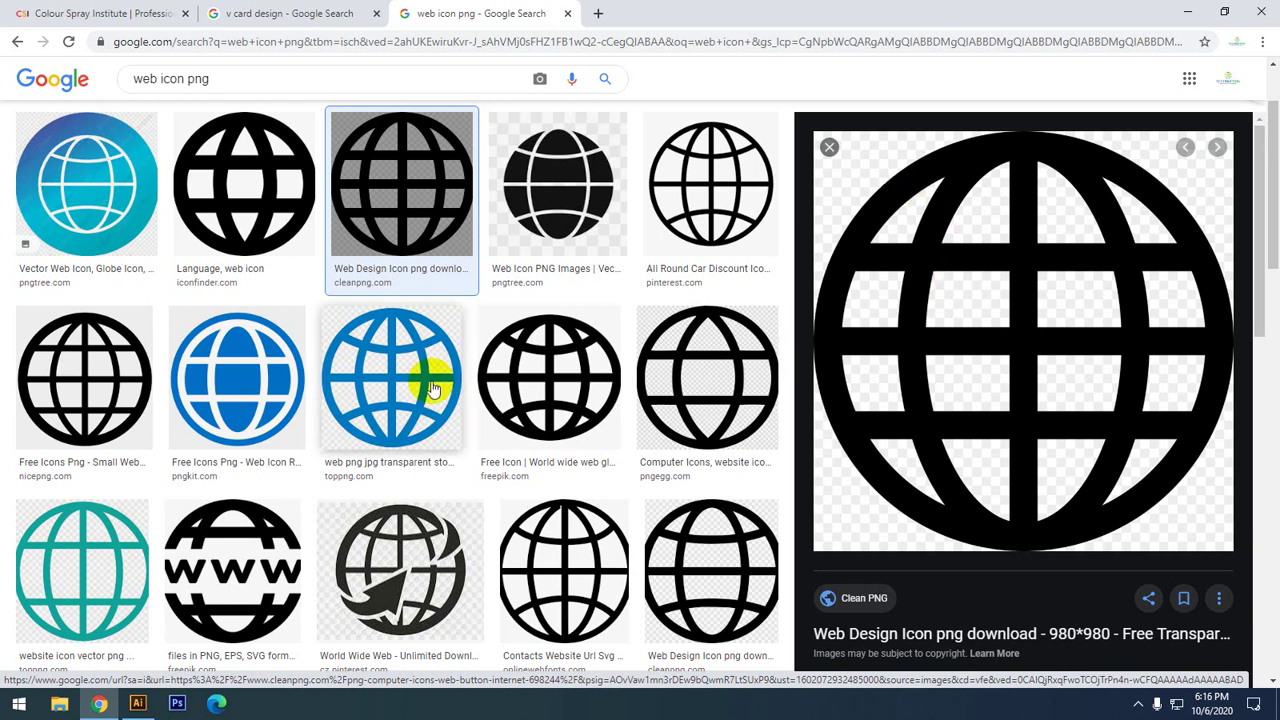
scroll(390, 320, up, 2)
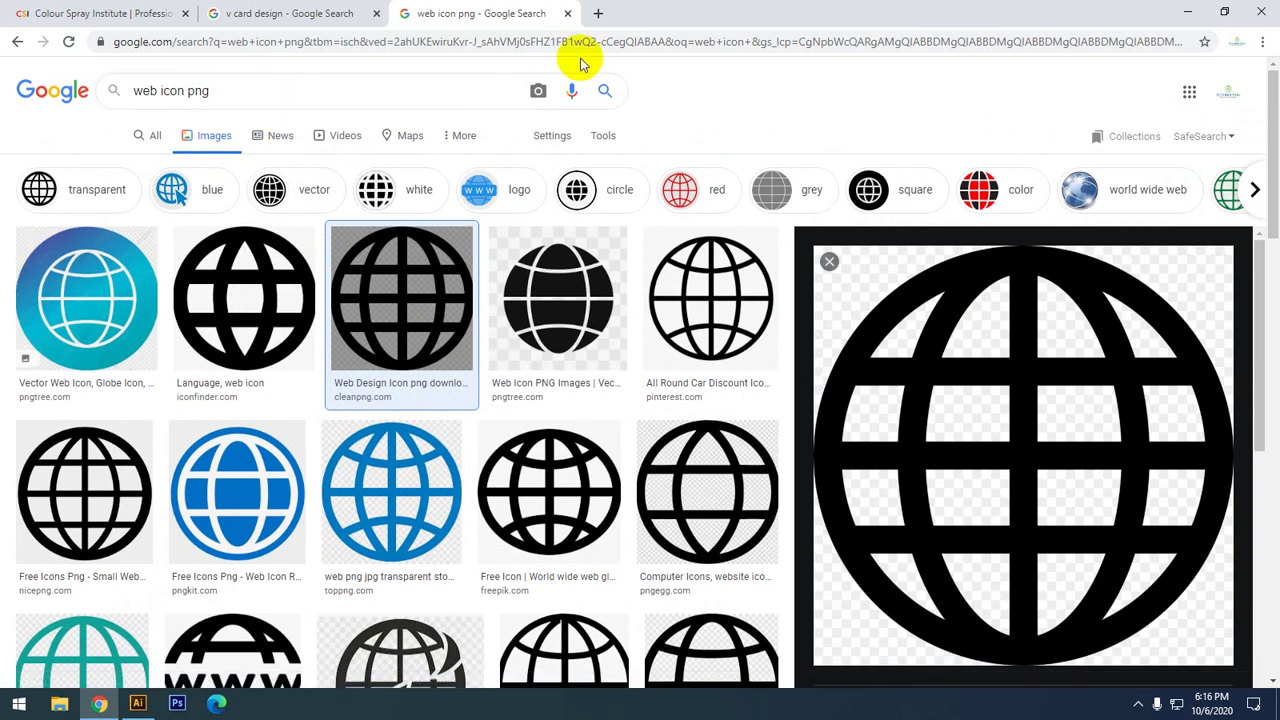
key(ctrl+t)
- Discard the stray tab and search 'email icon' in a fresh tab
text(emsa)
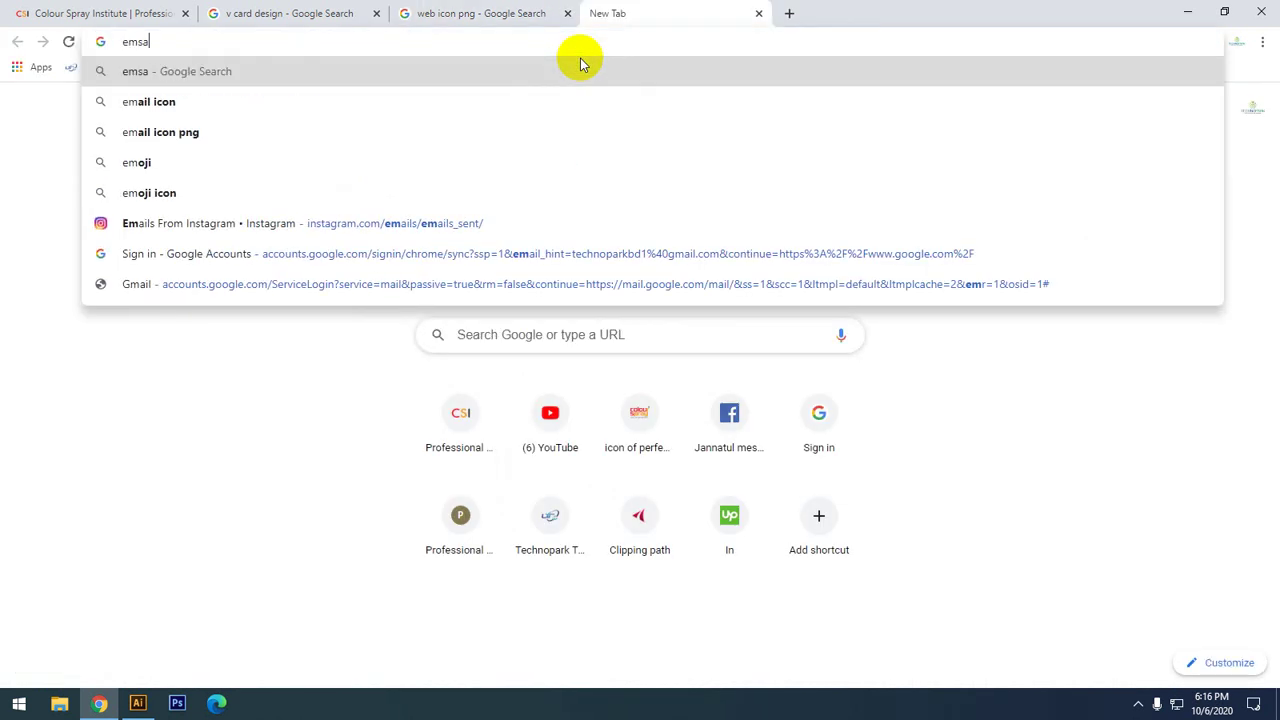
key(BackSpace)
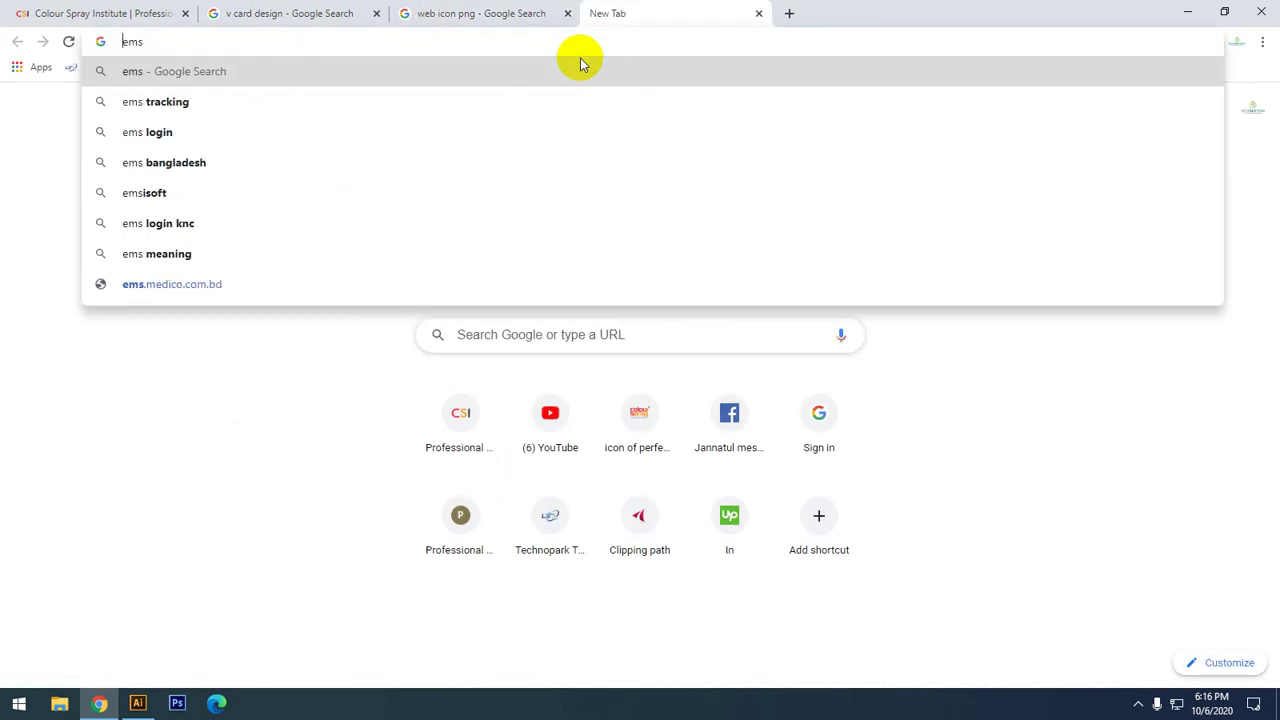
key(ctrl+shift+i)
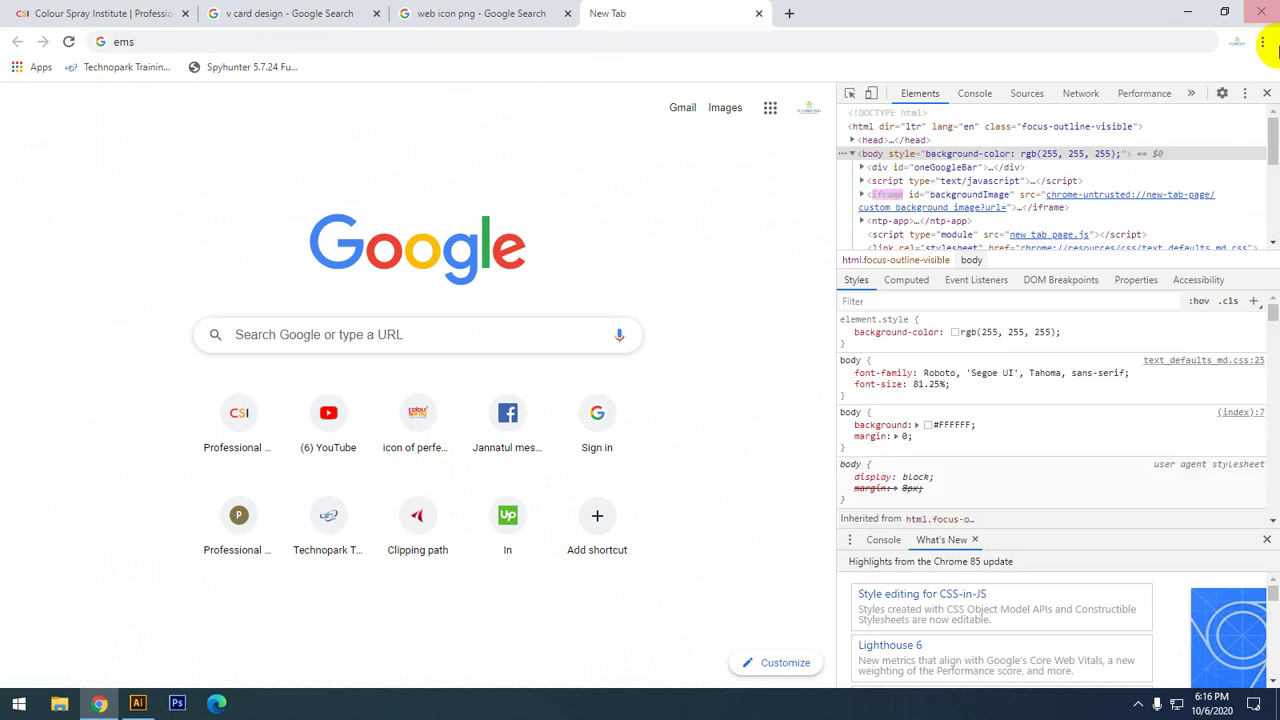
key(ctrl+w)
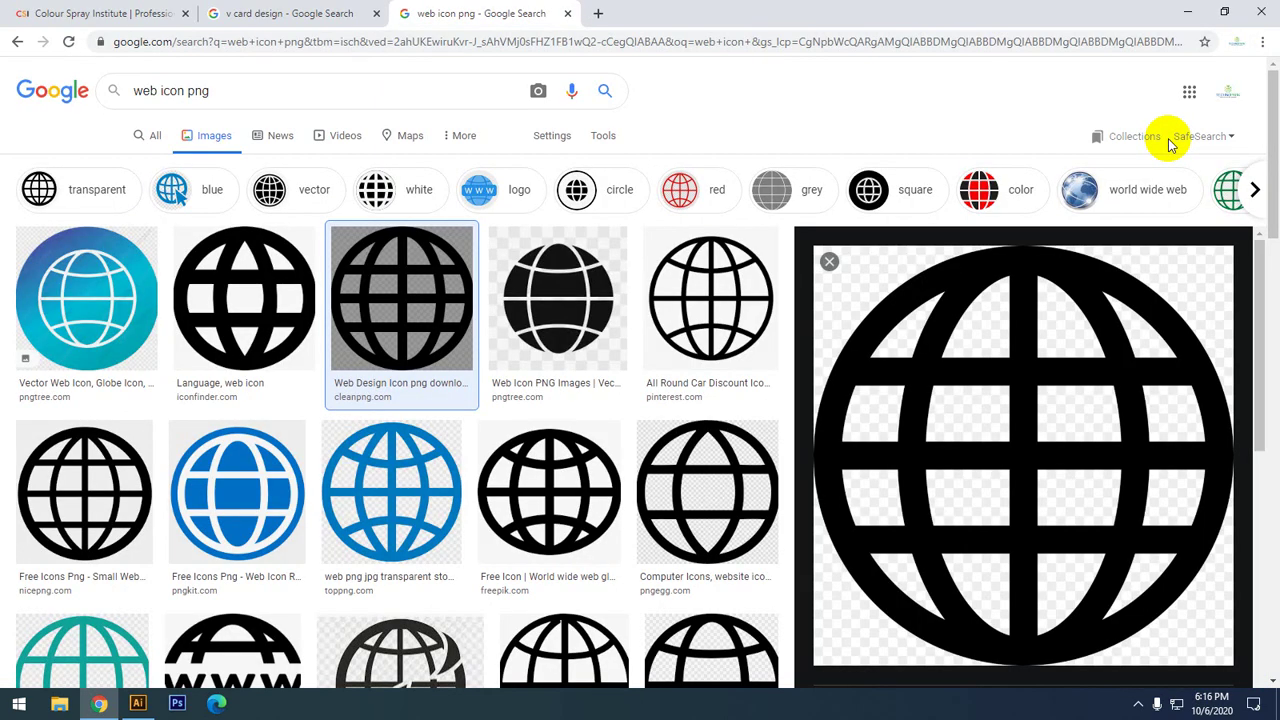
key(ctrl+t)
text(ema)
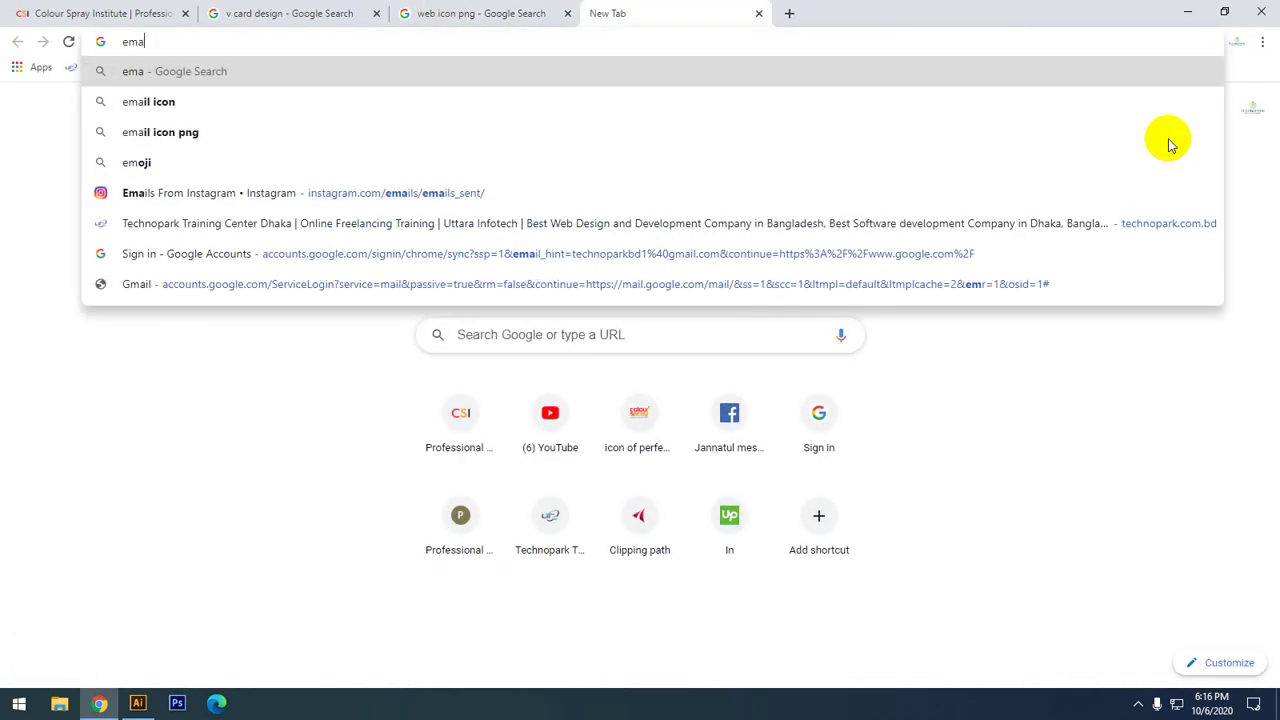
text(il icon)
key(Return)
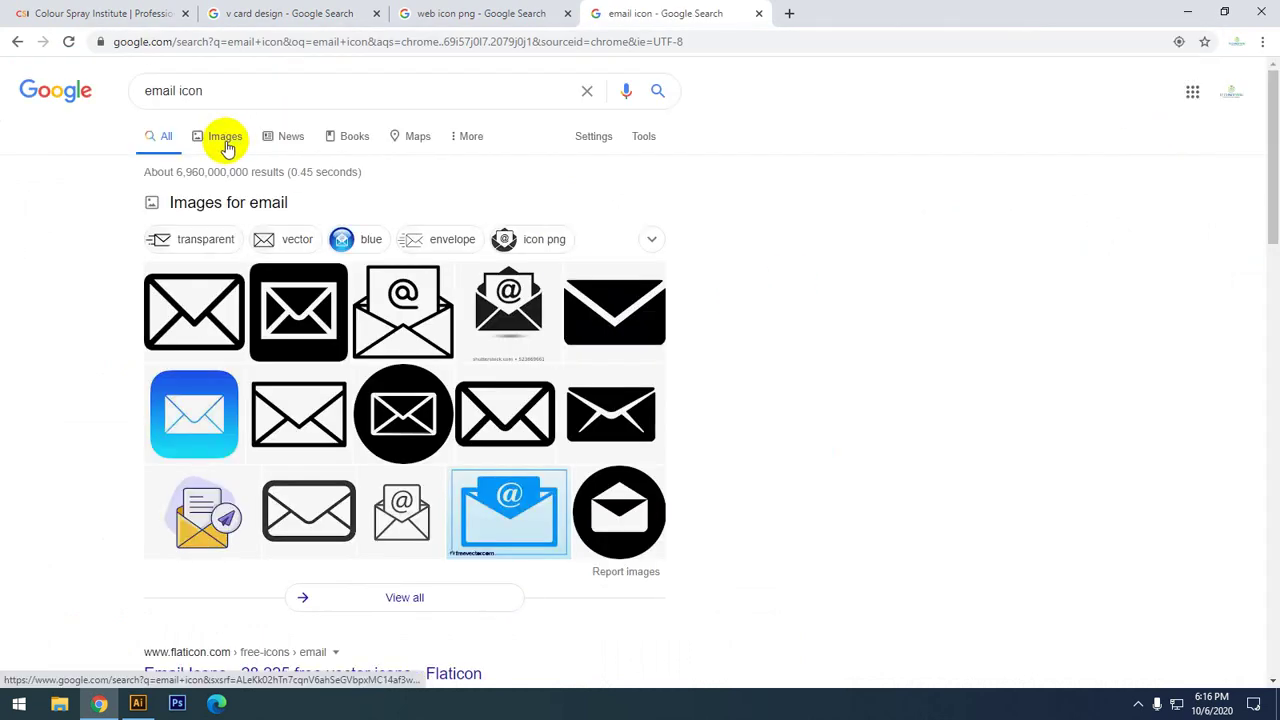
- Search 'cell icon' in another new tab and open its image results
key(ctrl+t)
text(cel)
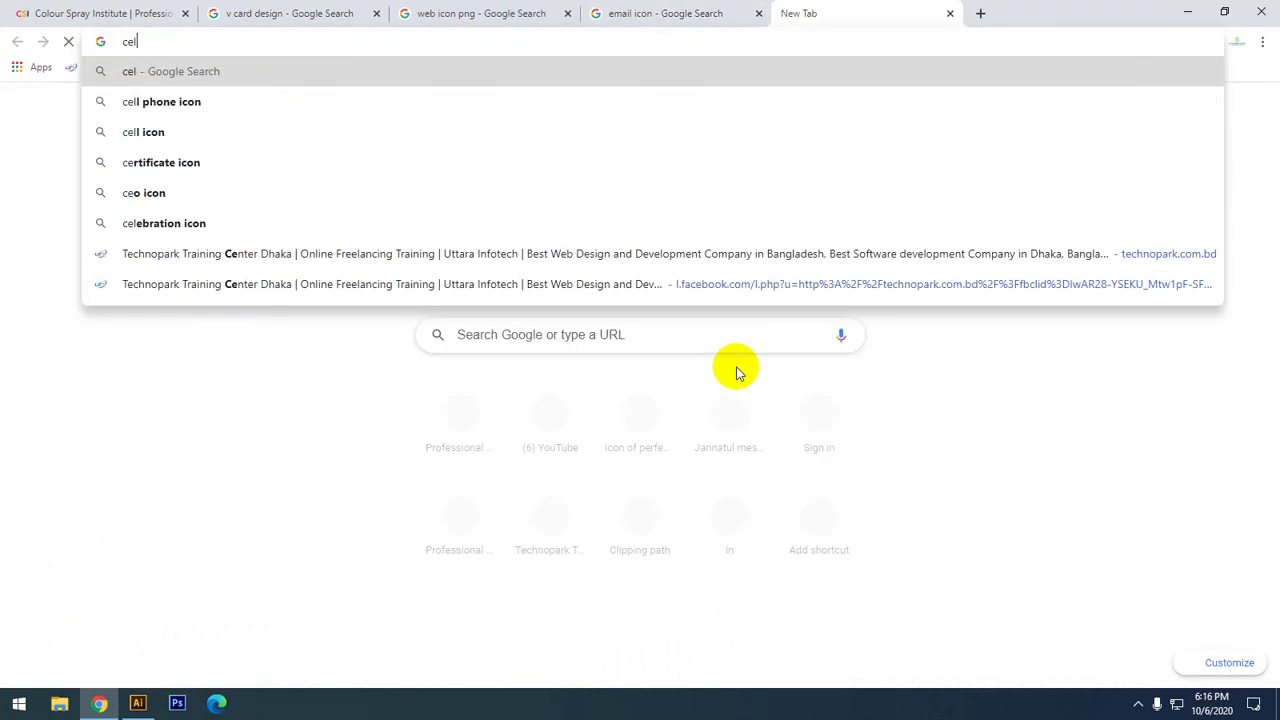
text(li)
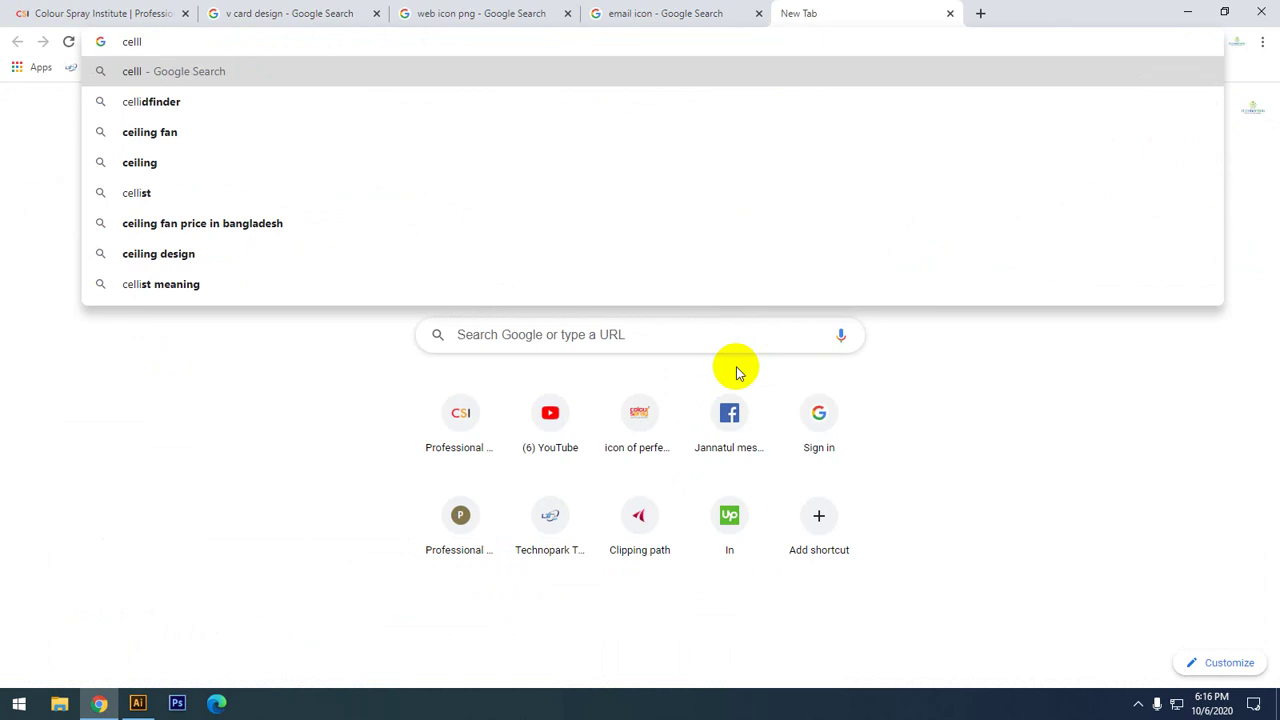
key(BackSpace)
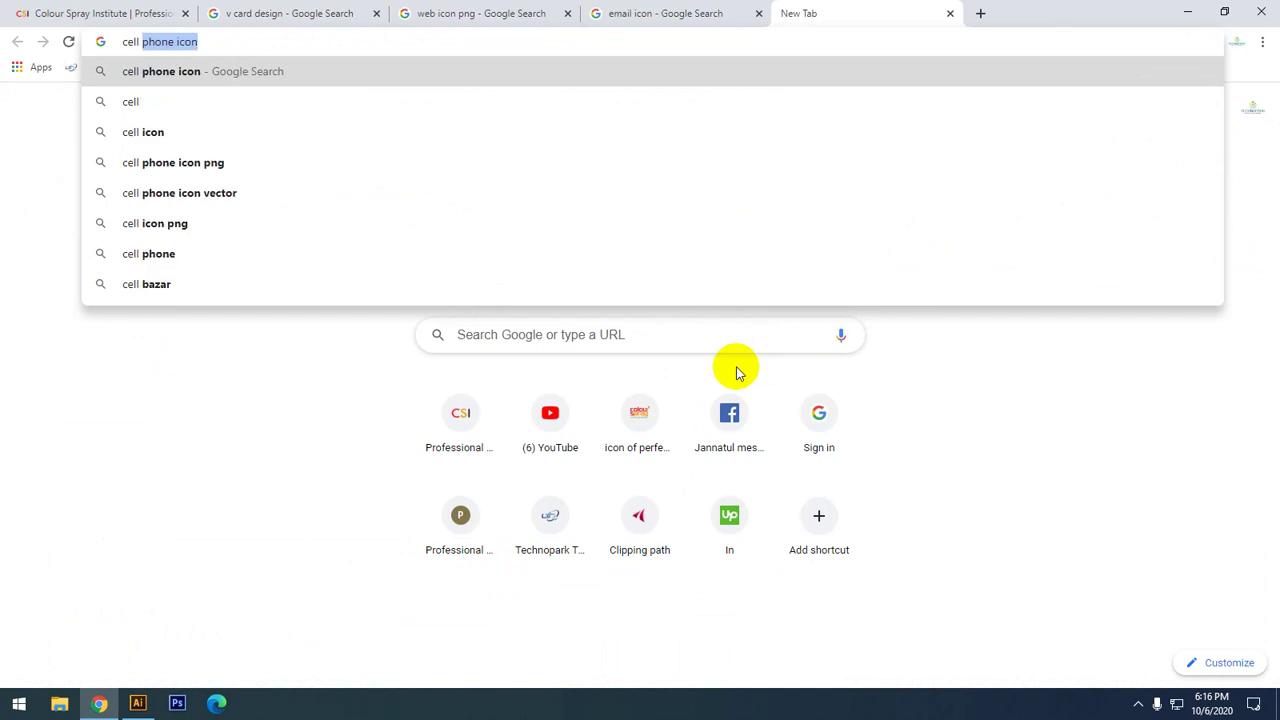
text(ico)
key(Return)
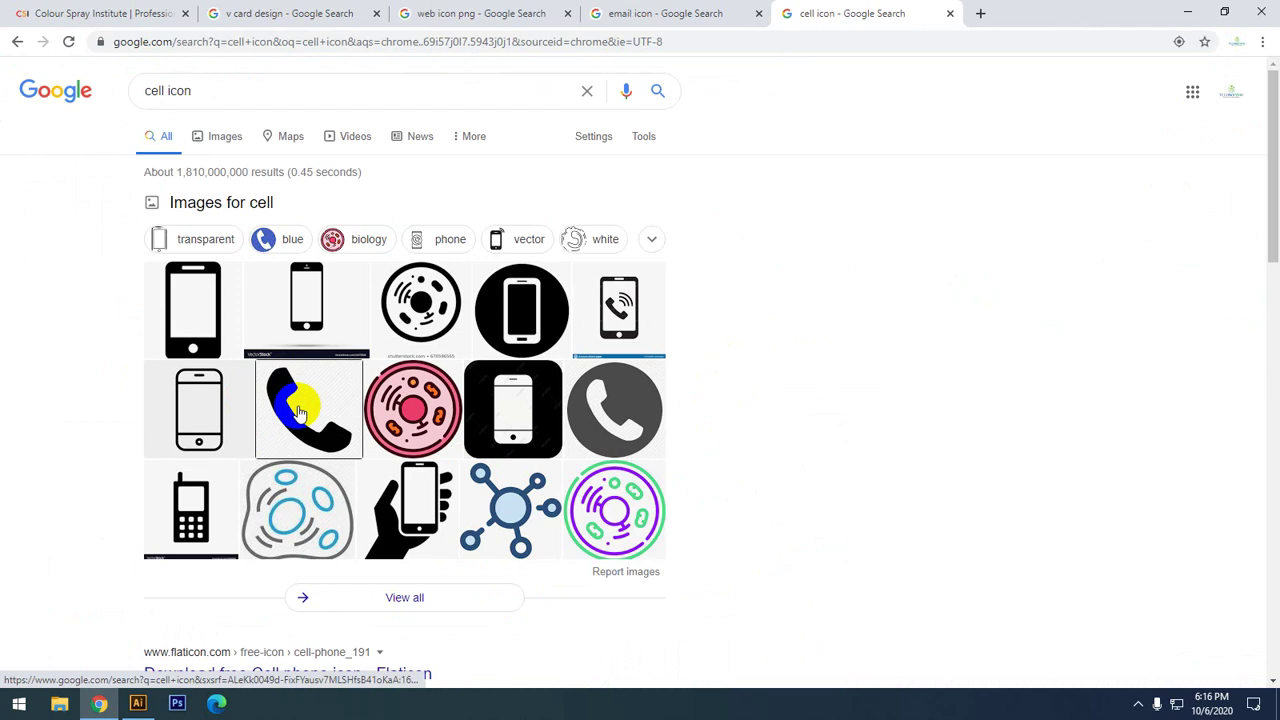
click(302, 400)
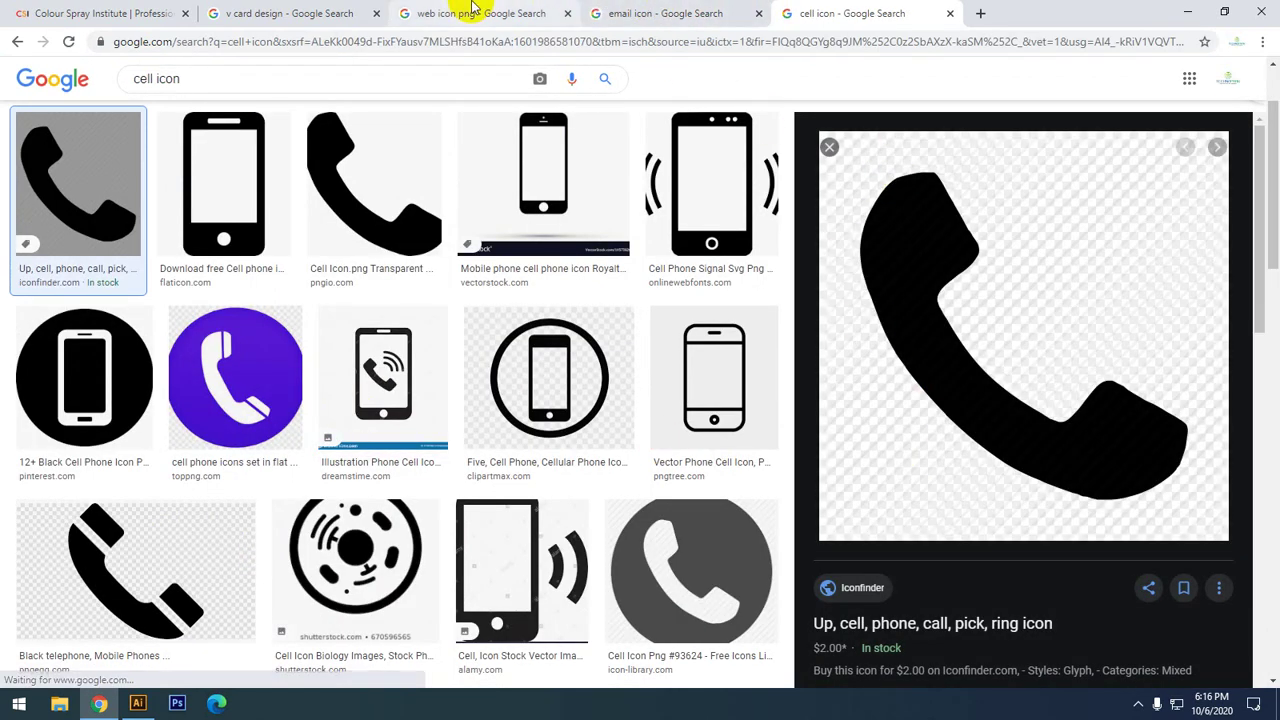
- Search 'facebook logo' in a new tab, then return to the full cell icon image grid
click(979, 16)
click(971, 41)
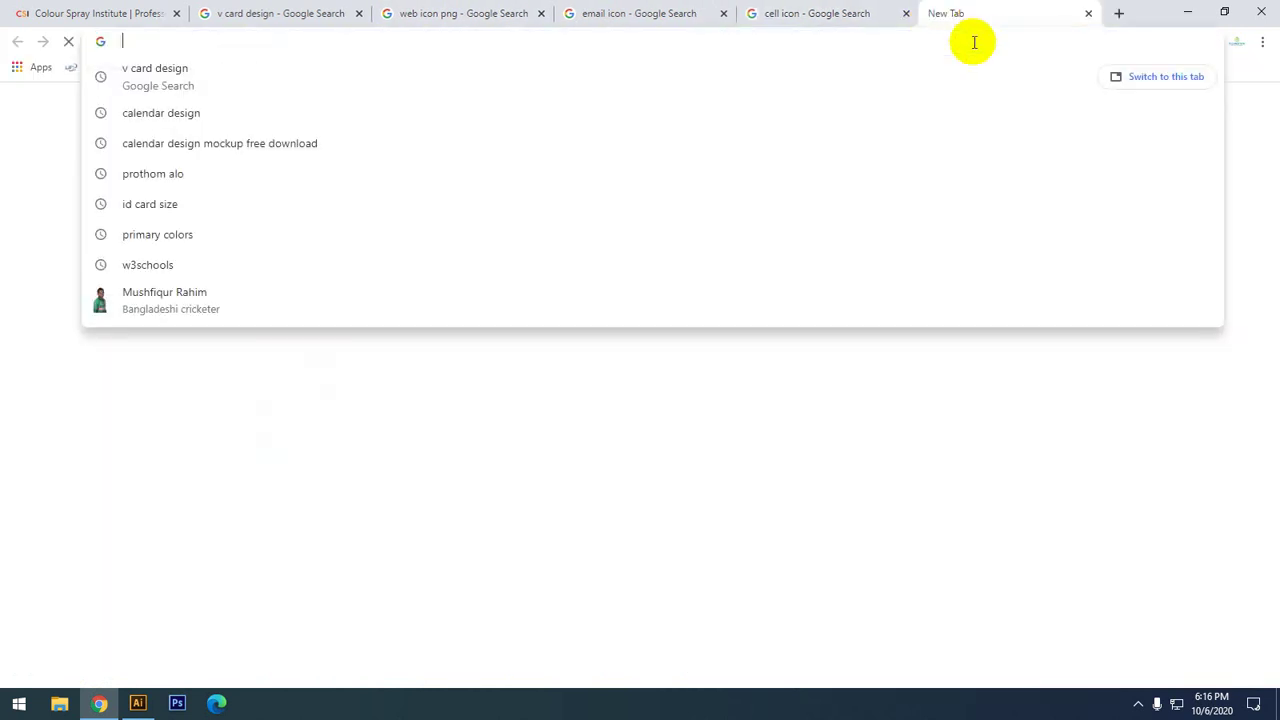
text(facebook )
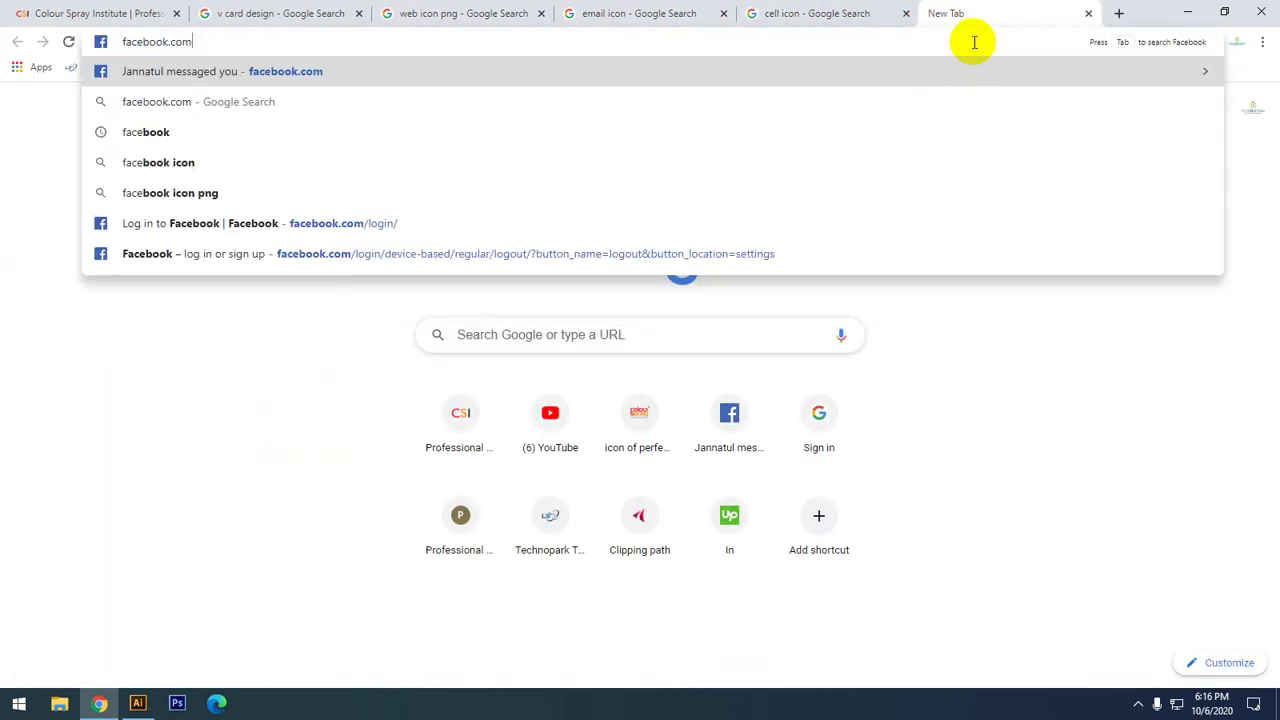
text(l)
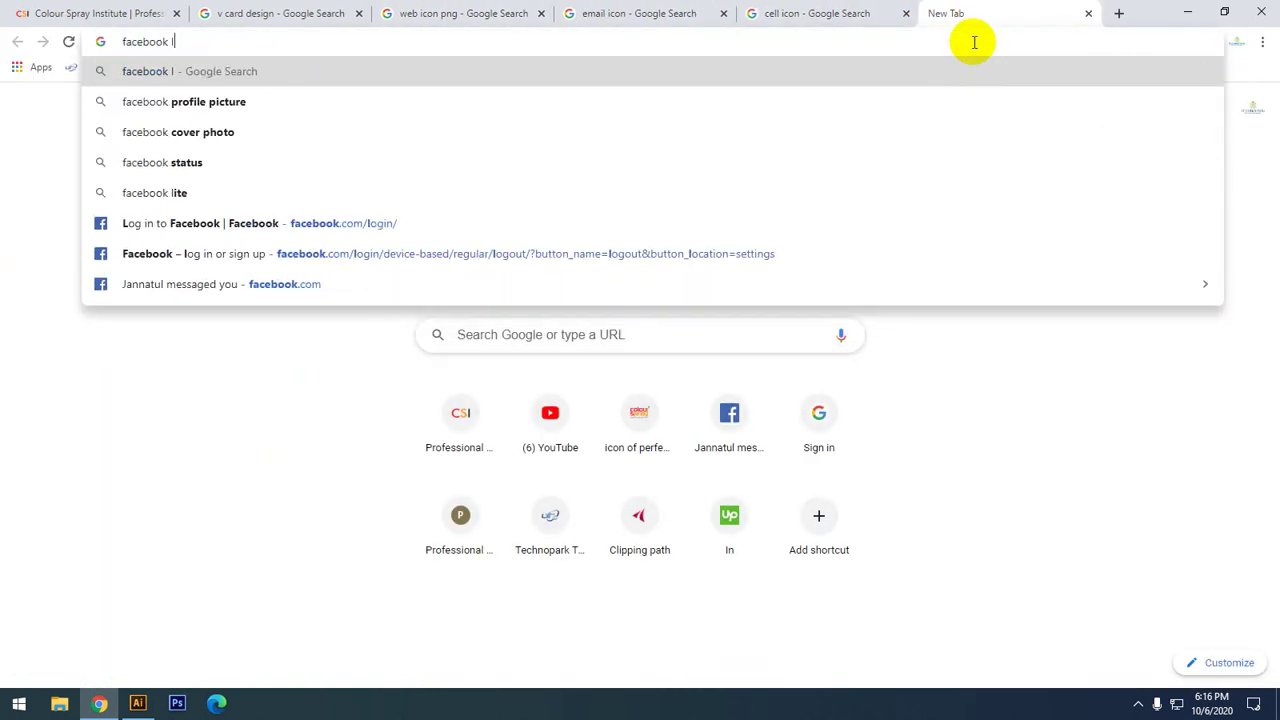
text(oh)
key(BackSpace)
key(BackSpace)
key(BackSpace)
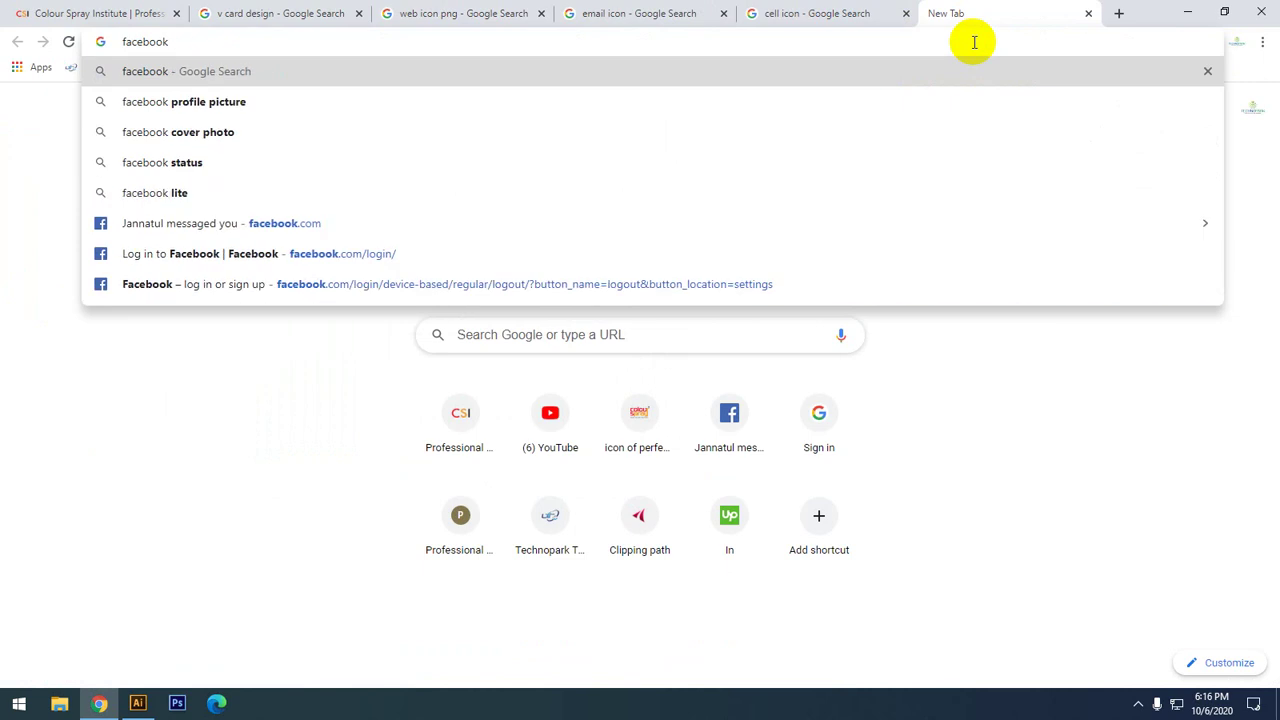
text(logo)
key(Return)
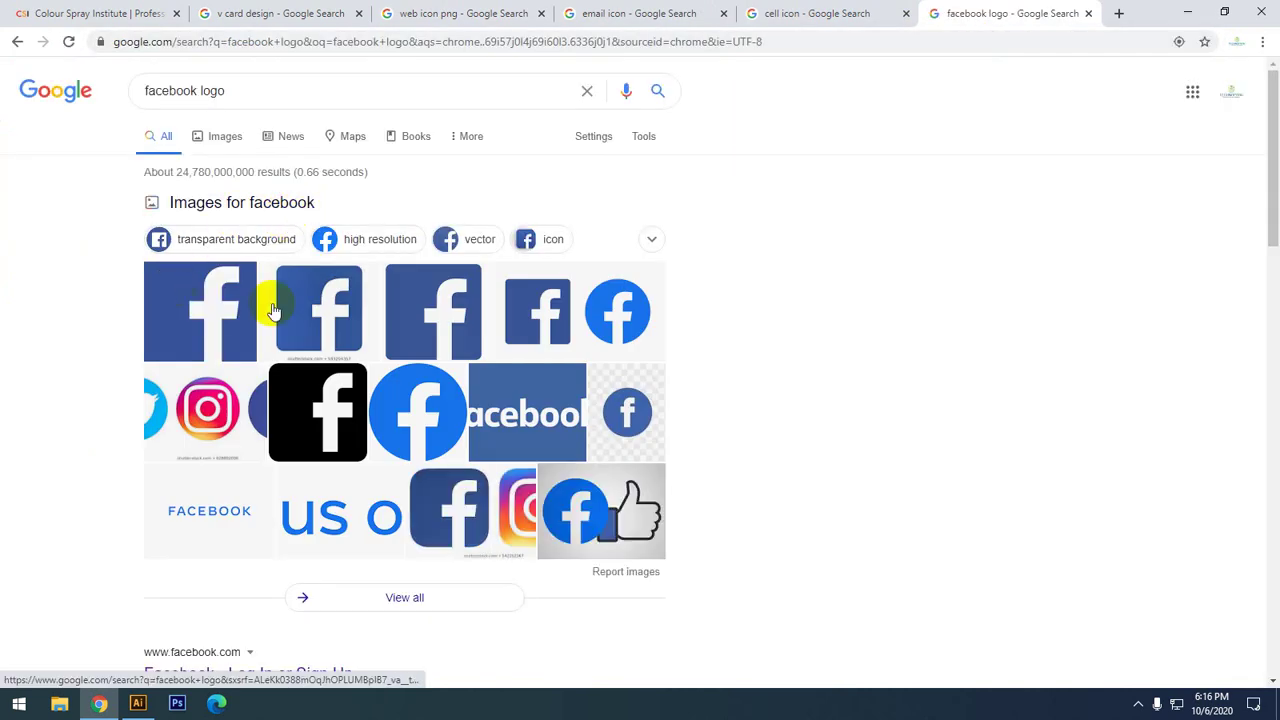
click(318, 327)
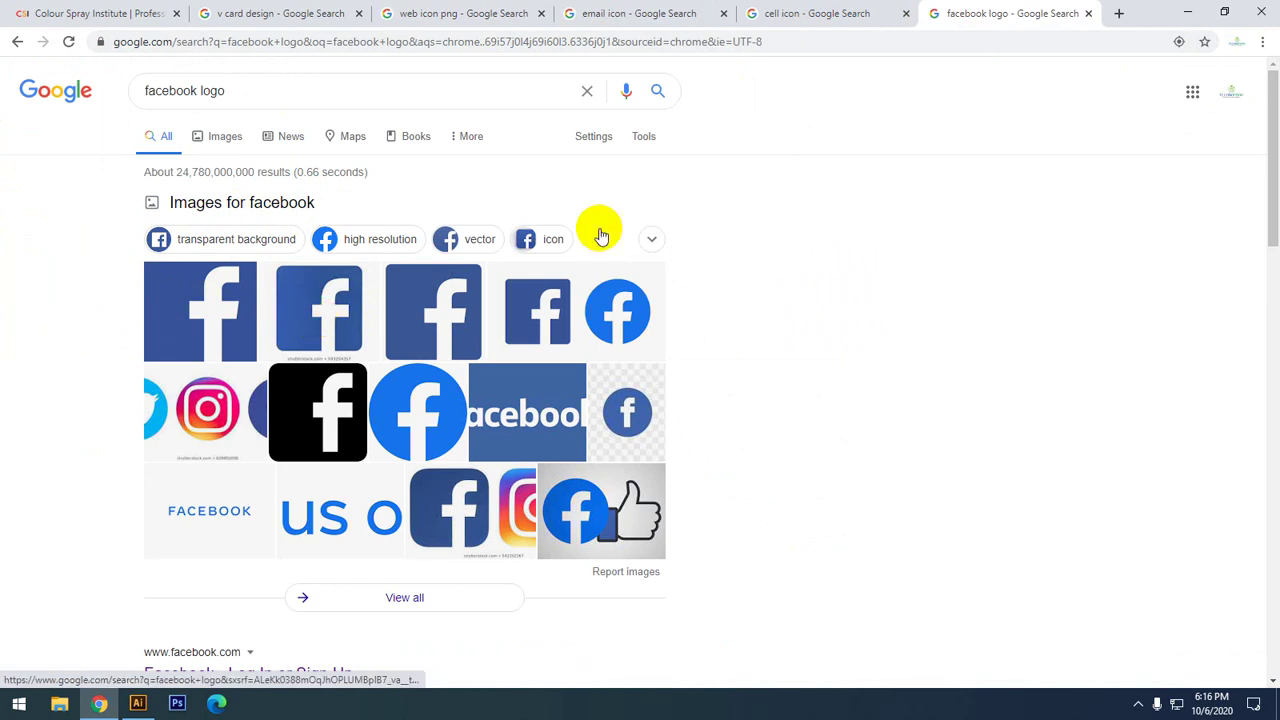
click(840, 12)
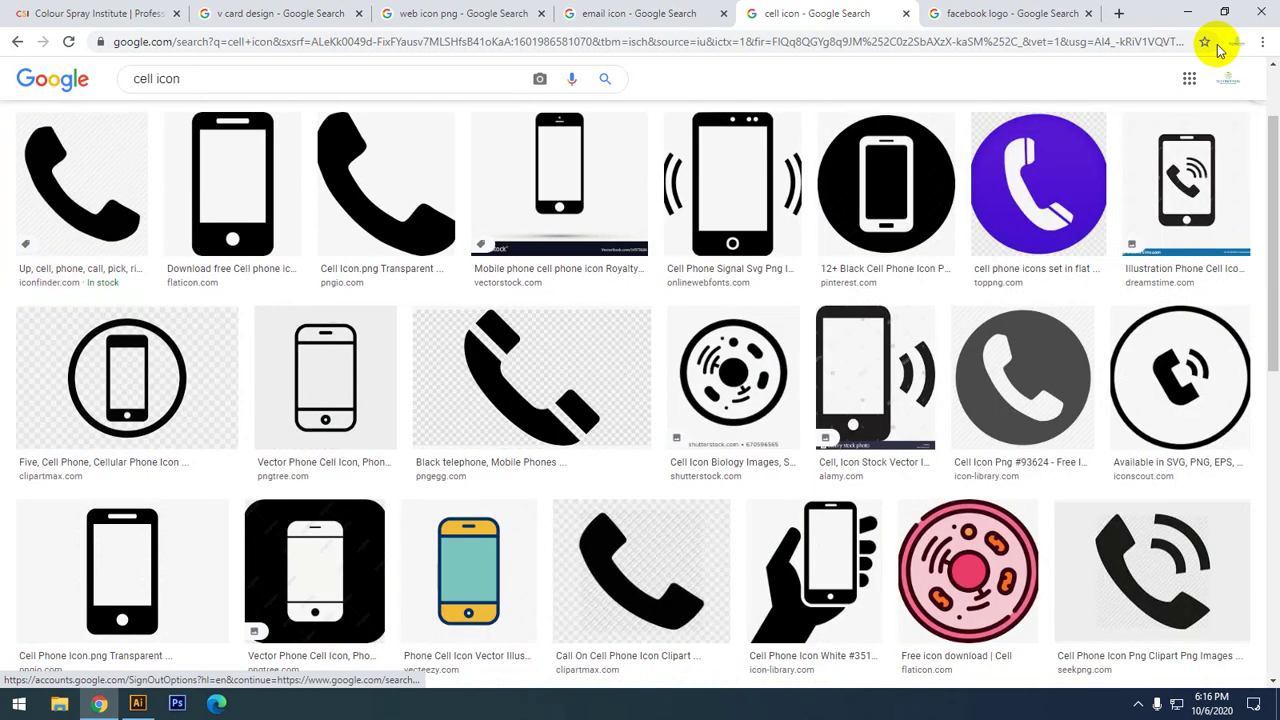
click(829, 147)
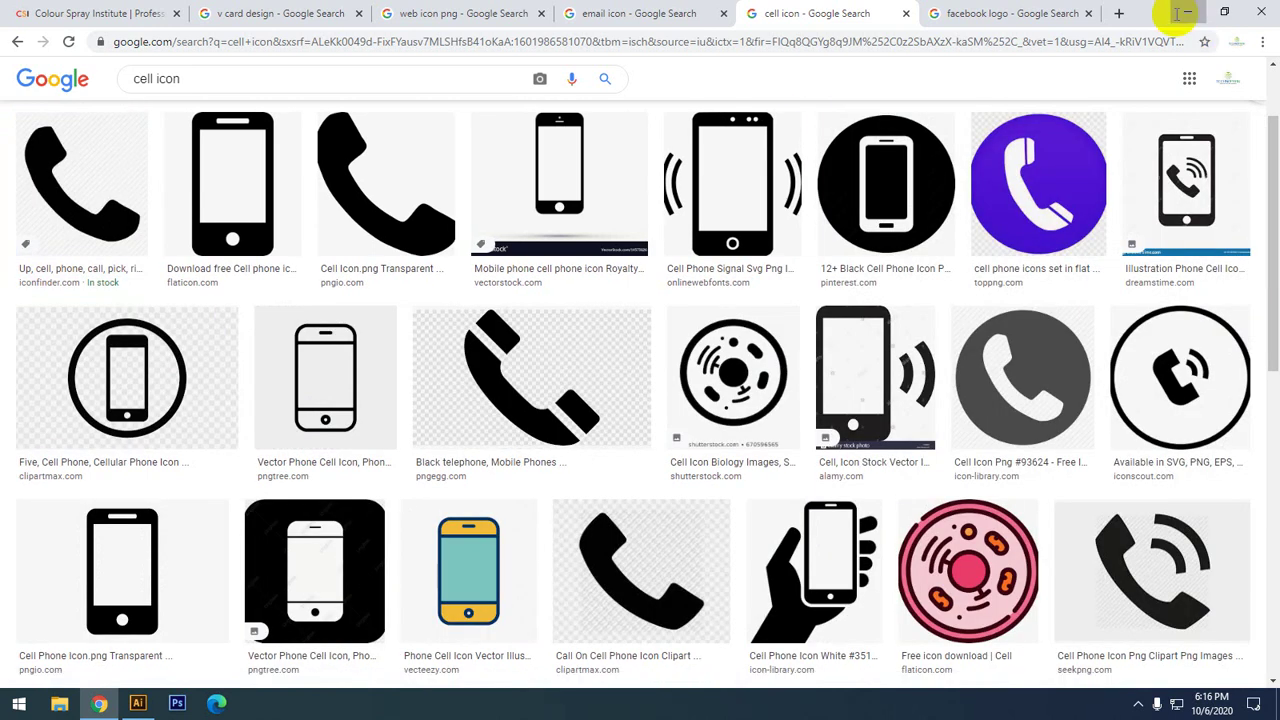
click(1180, 13)
- Move the red Designer text and its box down-left, below the card artboard
mouse_move(543, 280)
mouse_down()
mouse_move(634, 206)
mouse_move(543, 209)
mouse_move(543, 162)
mouse_up()
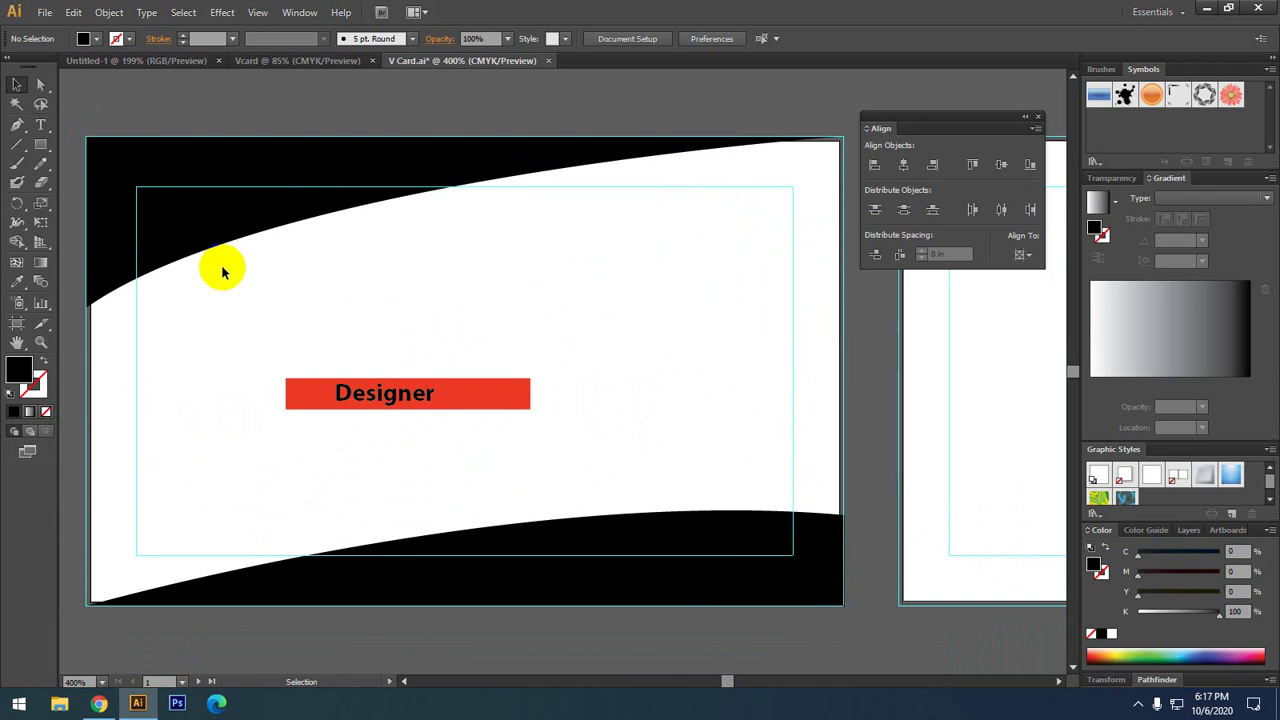
drag(240, 294, 288, 320)
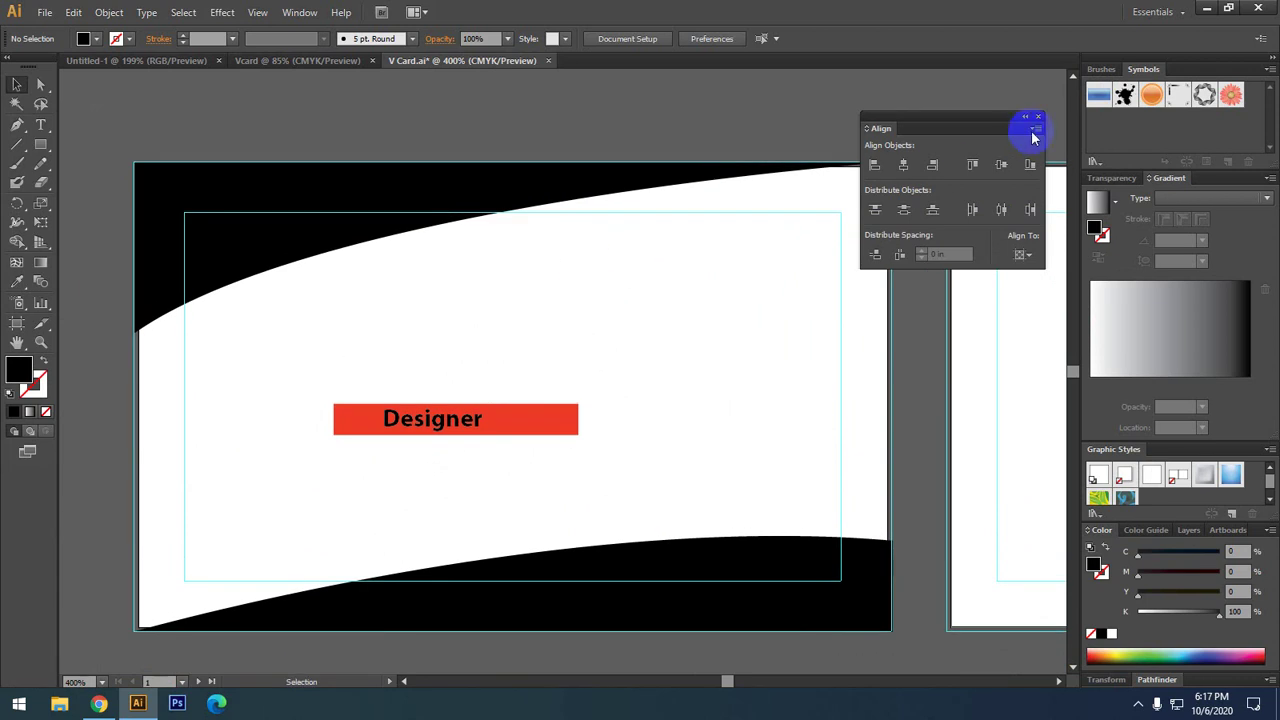
drag(1034, 133, 1046, 78)
mouse_move(322, 379)
mouse_down()
mouse_move(494, 458)
mouse_move(606, 409)
mouse_up()
click(500, 354)
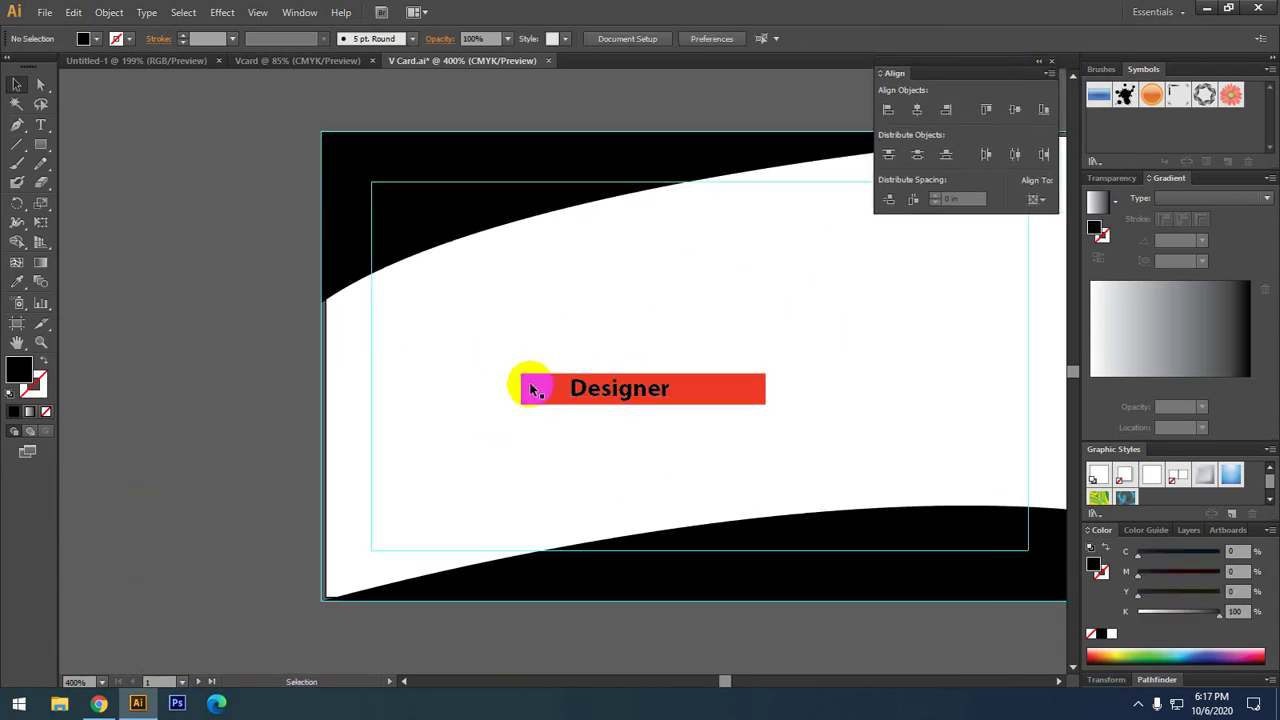
scroll(565, 400, up, 2)
drag(630, 382, 543, 391)
scroll(543, 391, down, 3)
mouse_move(480, 357)
mouse_down()
mouse_move(585, 390)
mouse_move(446, 586)
mouse_up()
click(257, 620)
- Copy the black-and-orange hexagon card image from the 'v card design' results and return to Illustrator
click(100, 703)
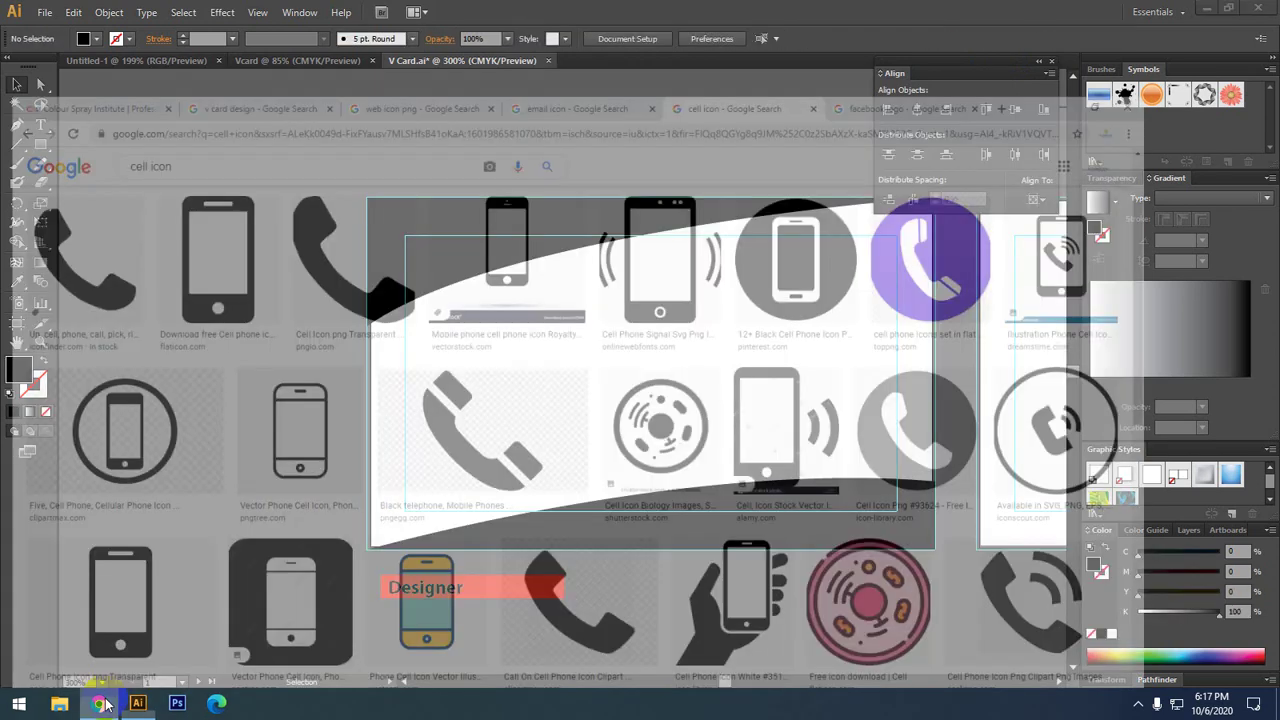
click(297, 14)
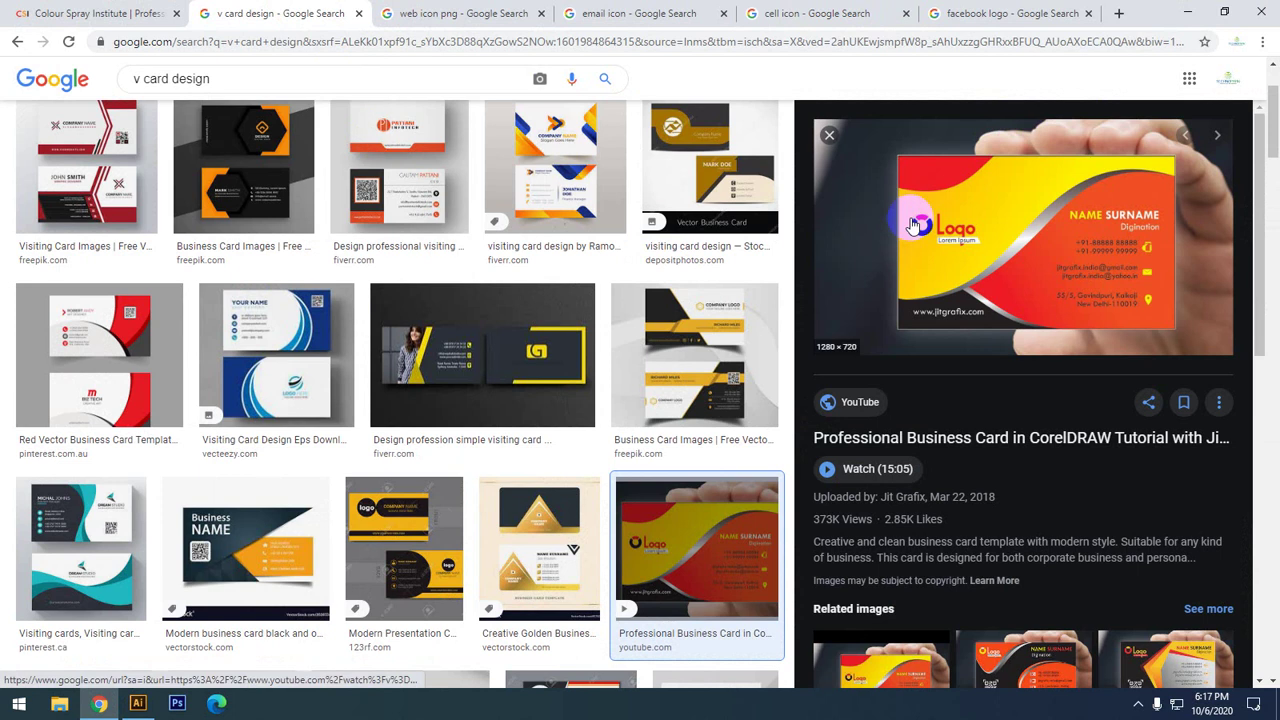
click(829, 134)
scroll(605, 390, up, 2)
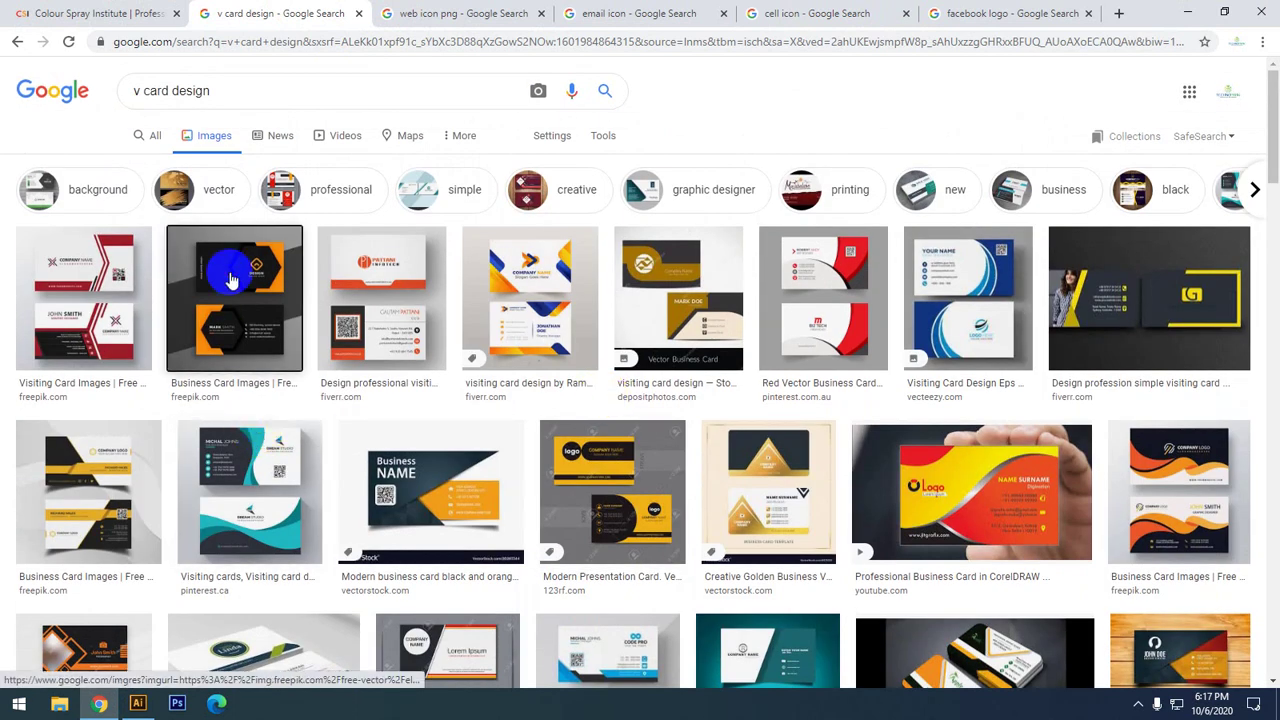
click(250, 300)
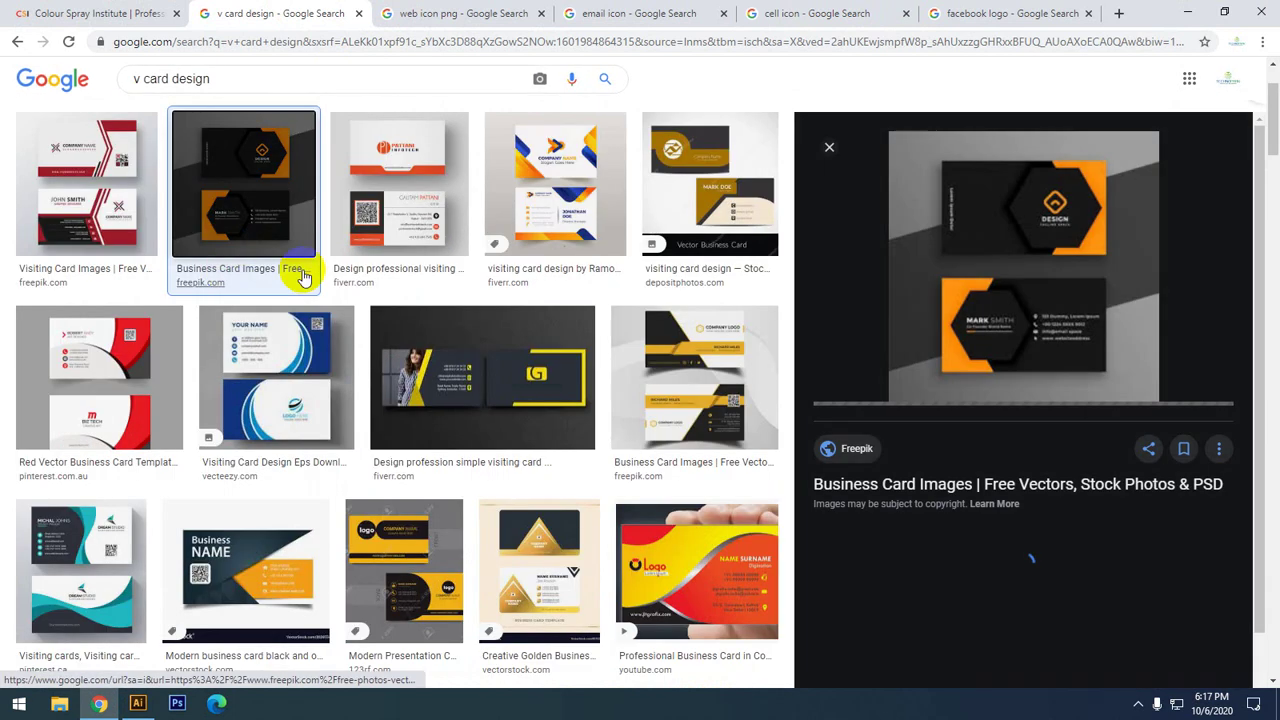
right_click(1024, 207)
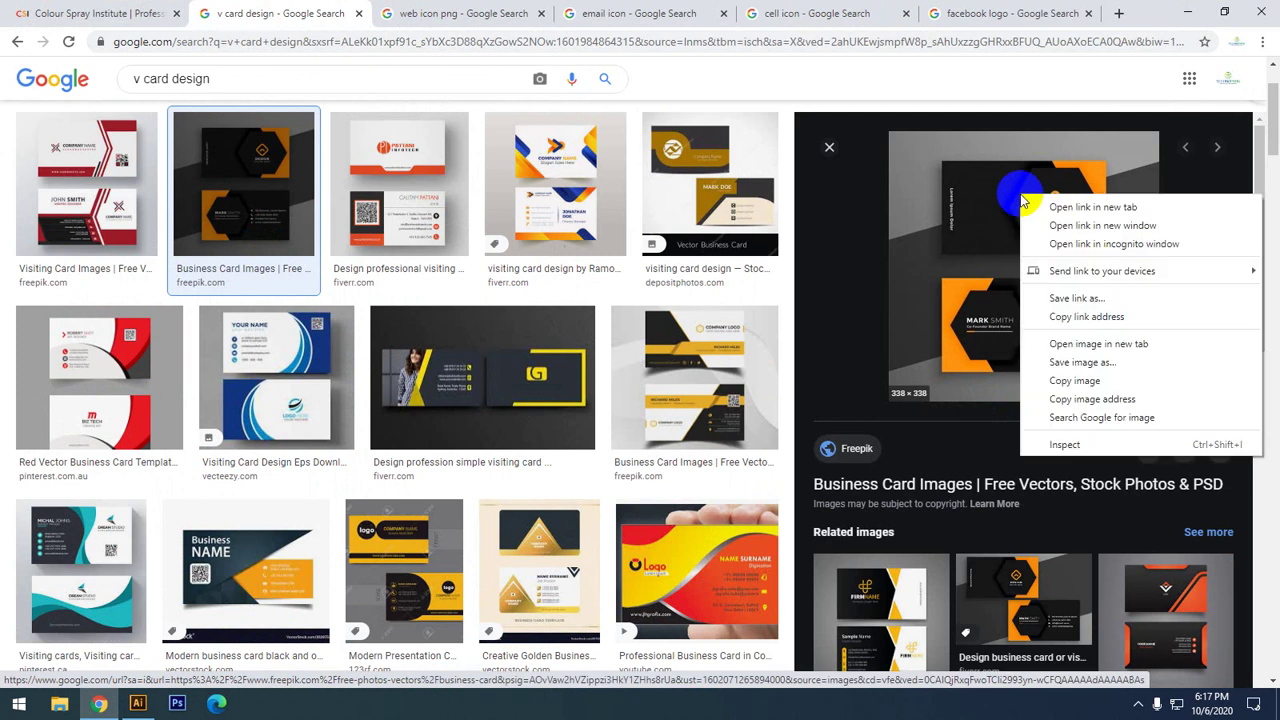
click(1085, 378)
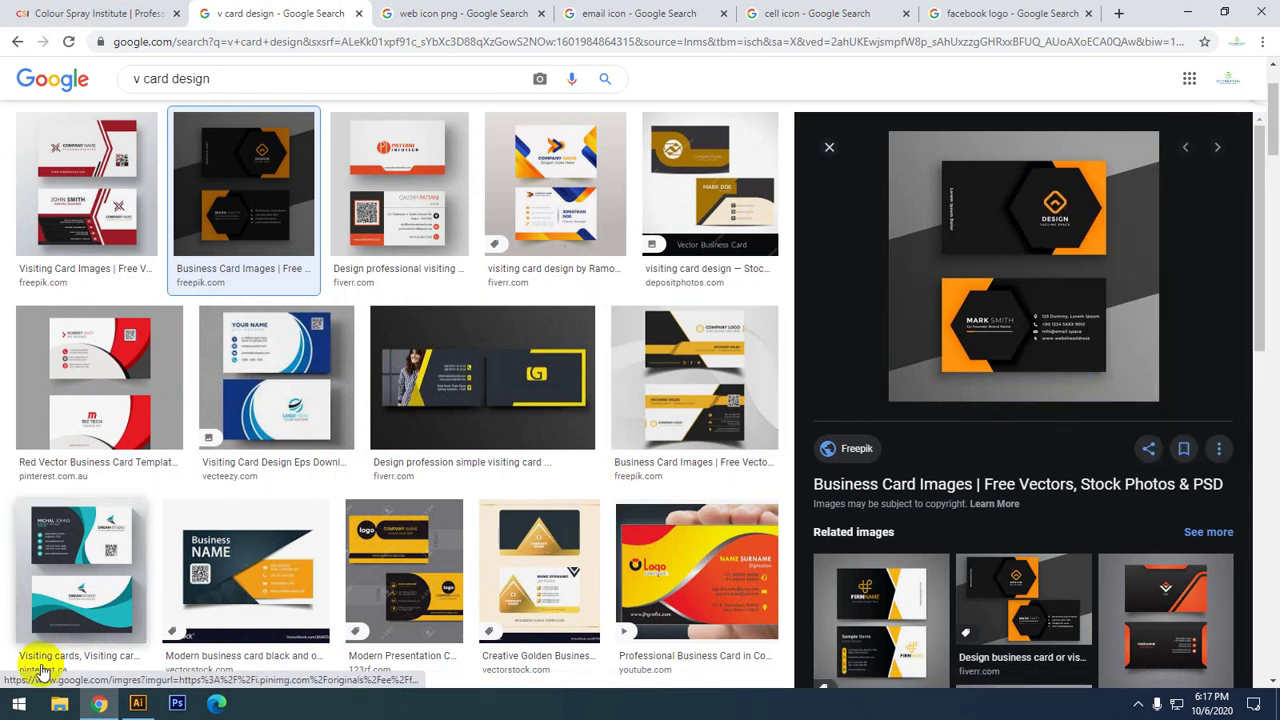
click(142, 706)
drag(172, 394, 562, 394)
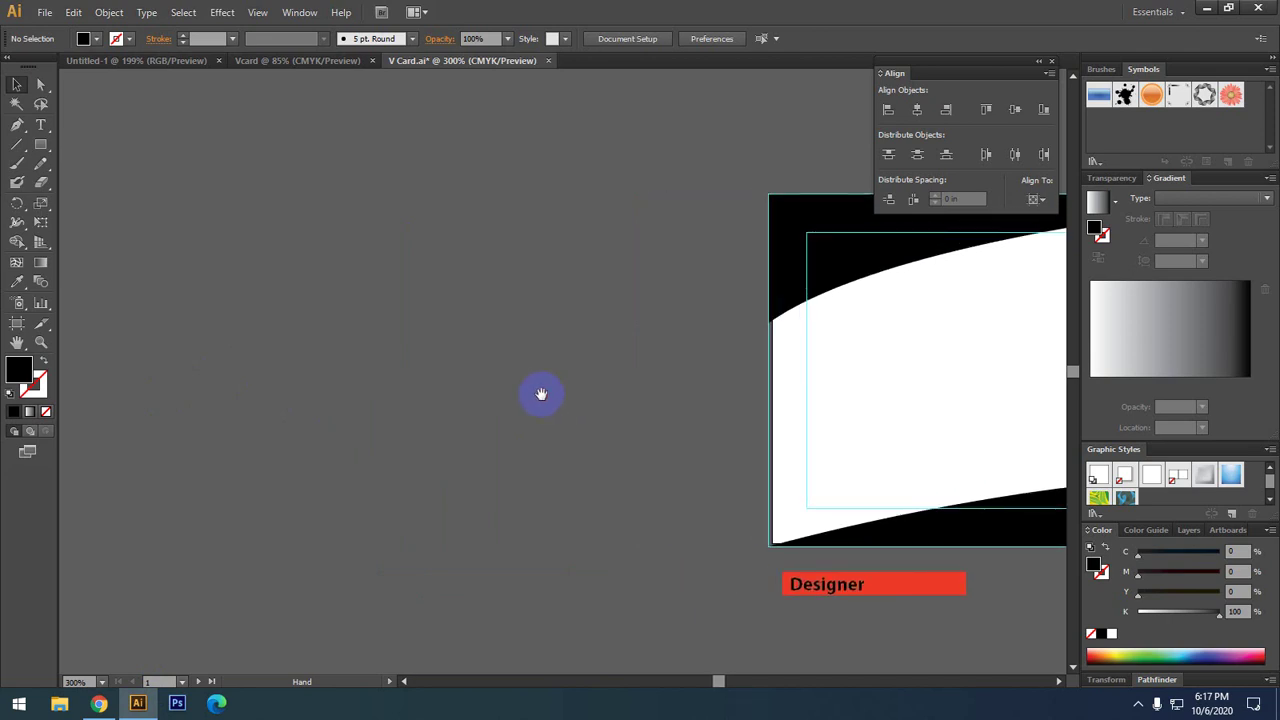
- Paste the copied hexagon card image into V Card.ai beside the artboards and pan around it
key(ctrl+v)
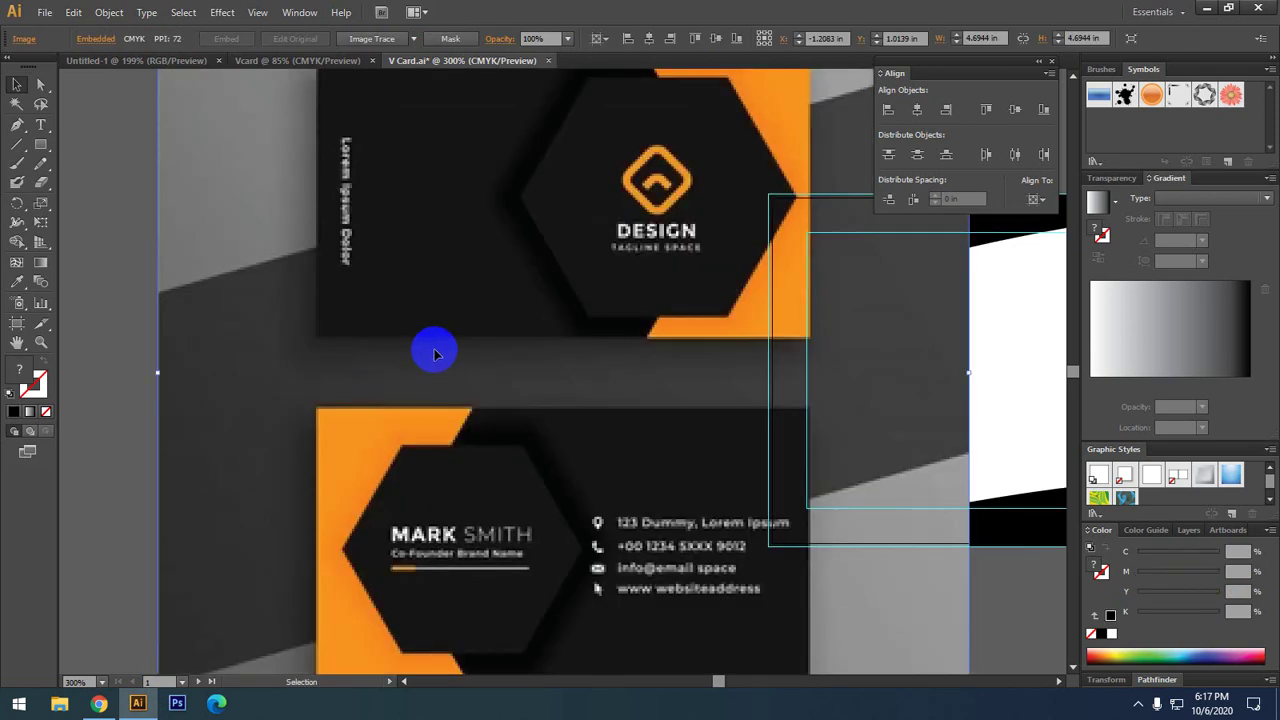
alt+scroll(437, 350, down, 3)
alt+scroll(409, 297, up, 3)
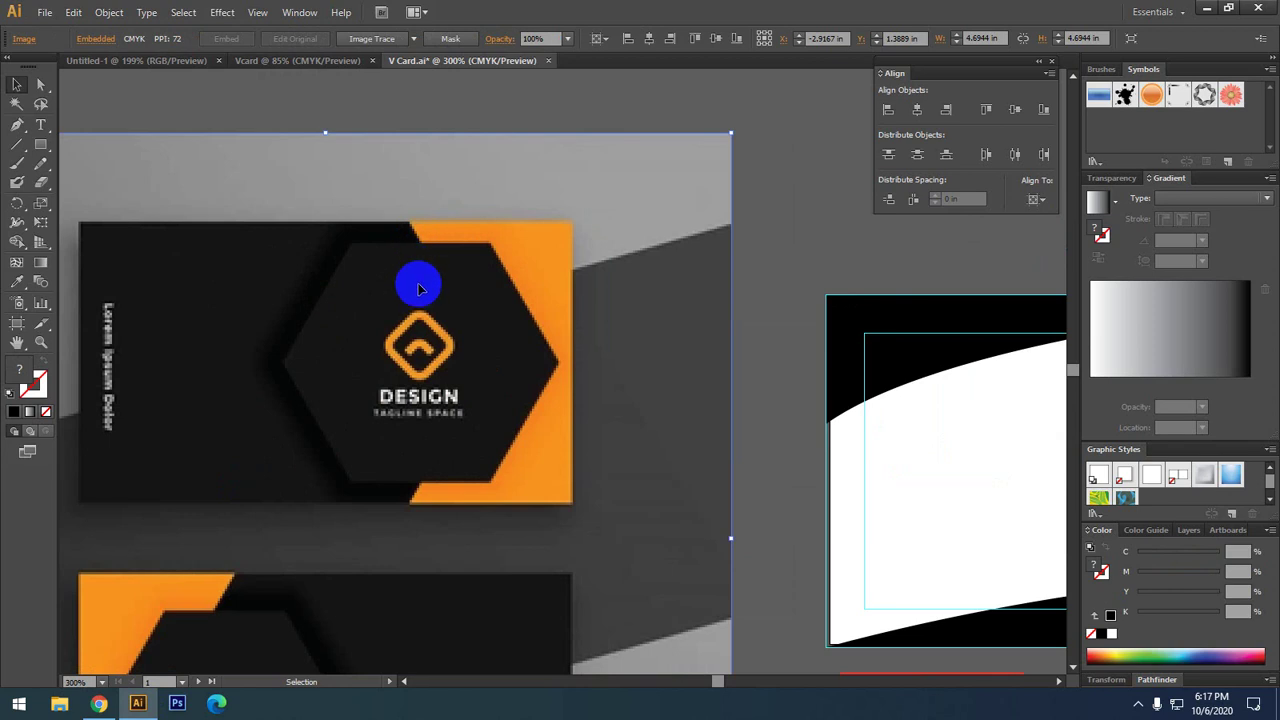
drag(377, 337, 509, 360)
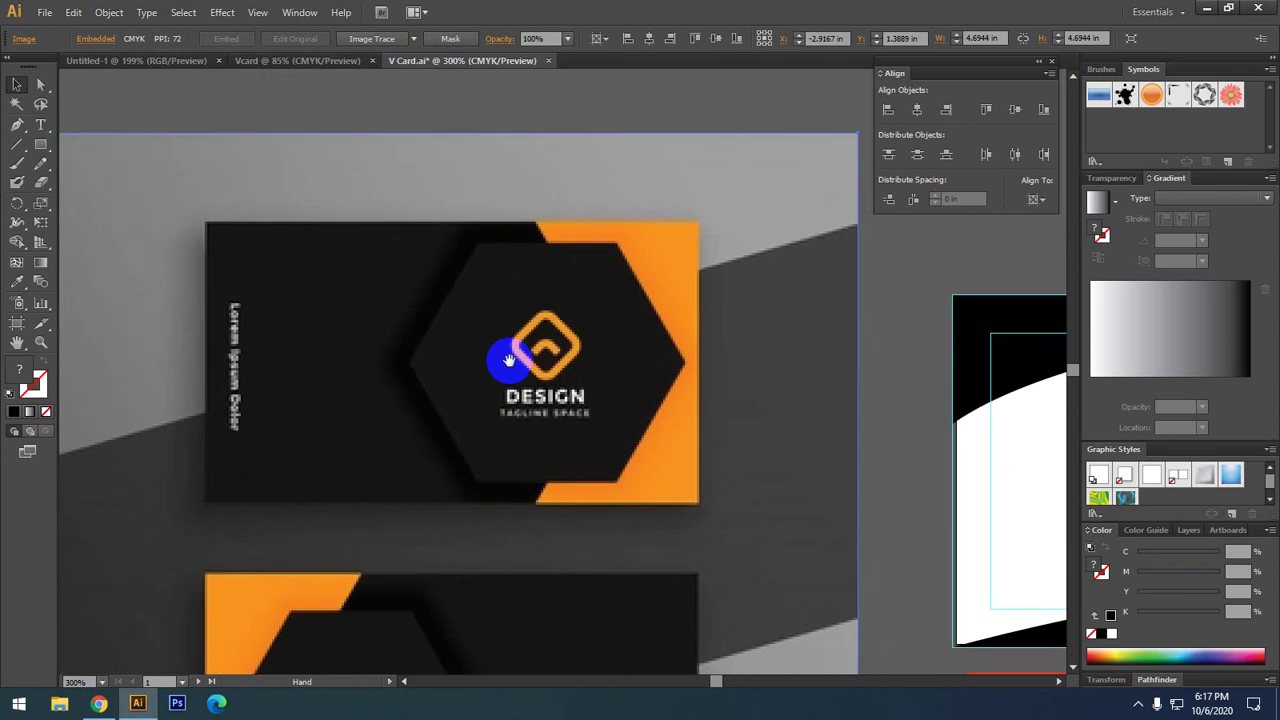
alt+scroll(509, 365, down, 2)
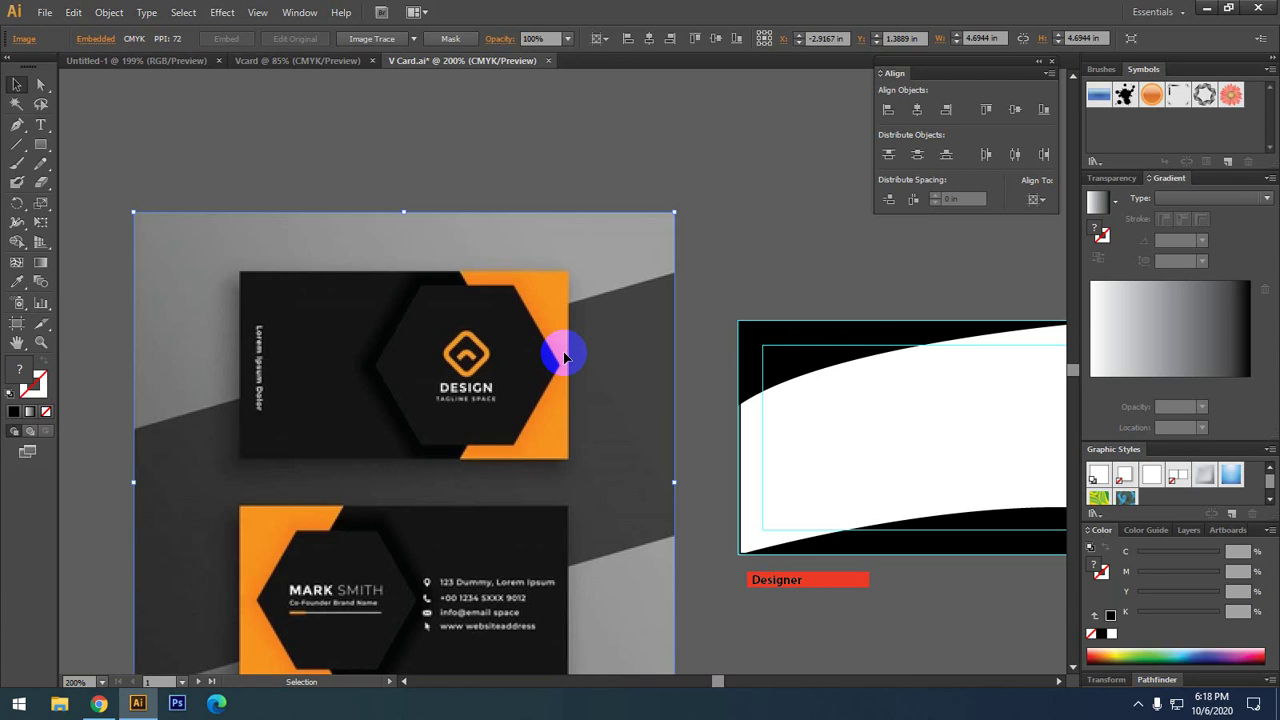
scroll(503, 343, up, 2)
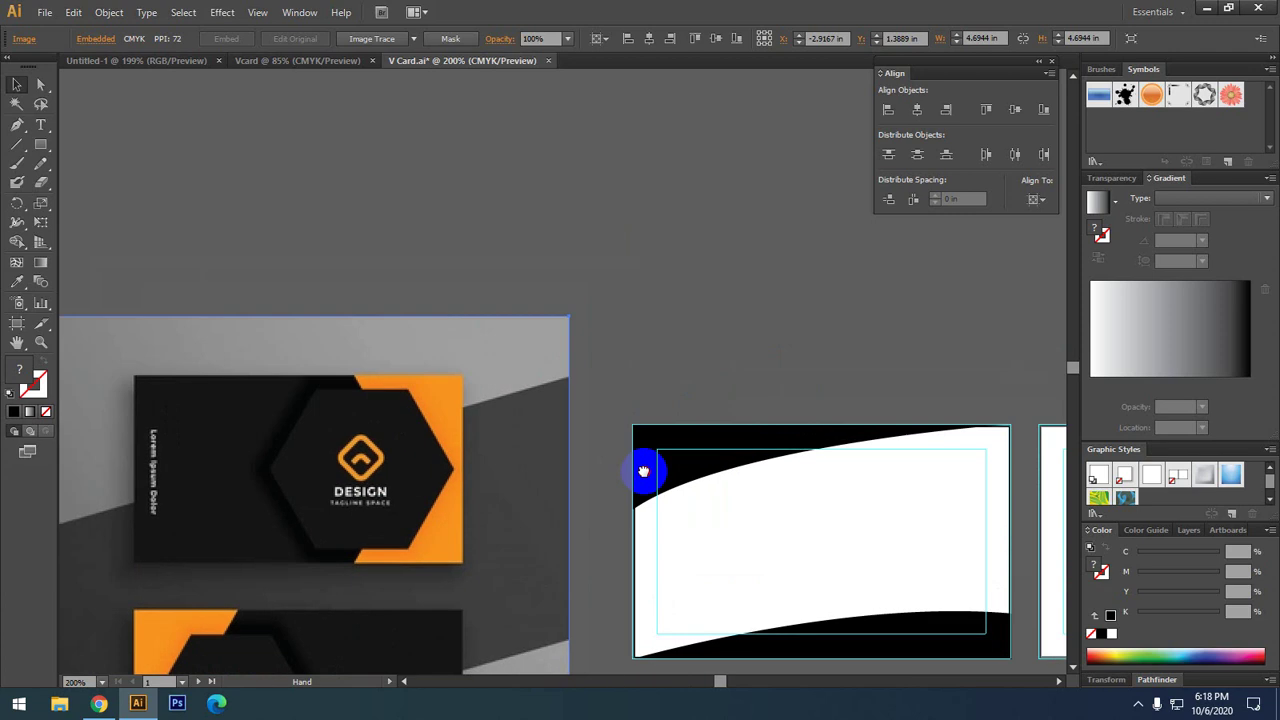
scroll(594, 471, right, 3)
scroll(143, 445, up, 1)
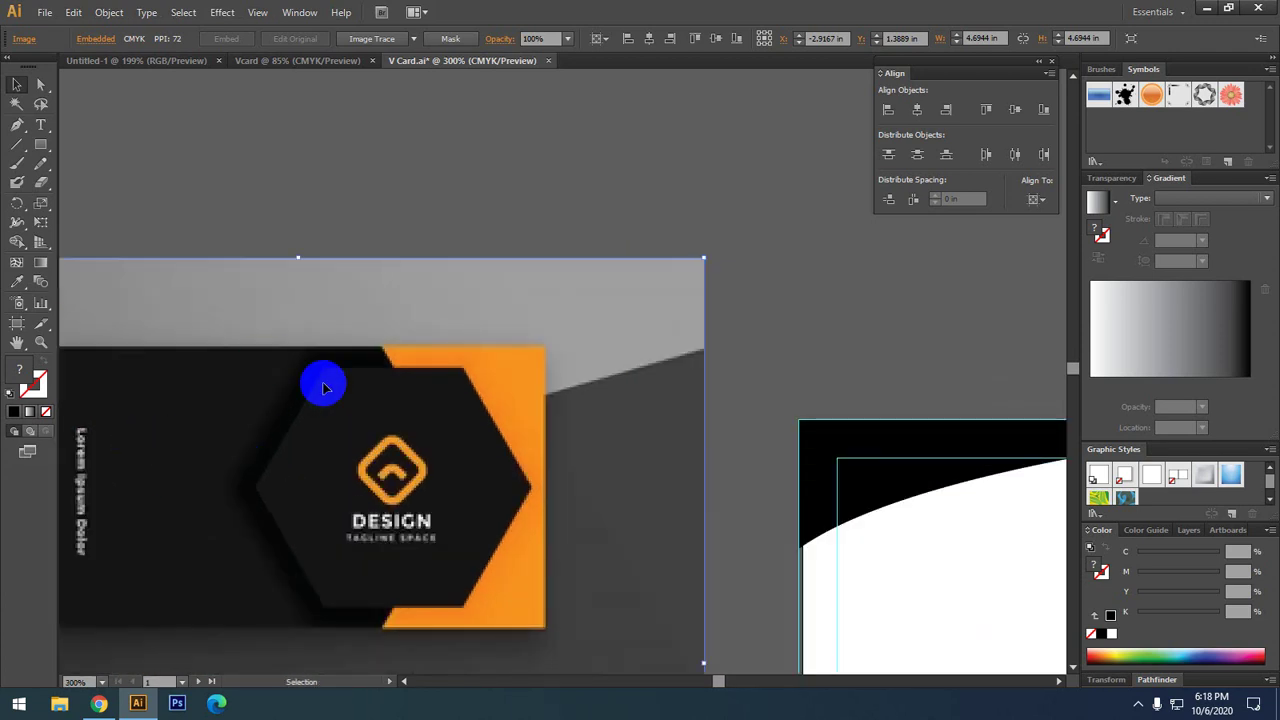
scroll(338, 415, down, 2)
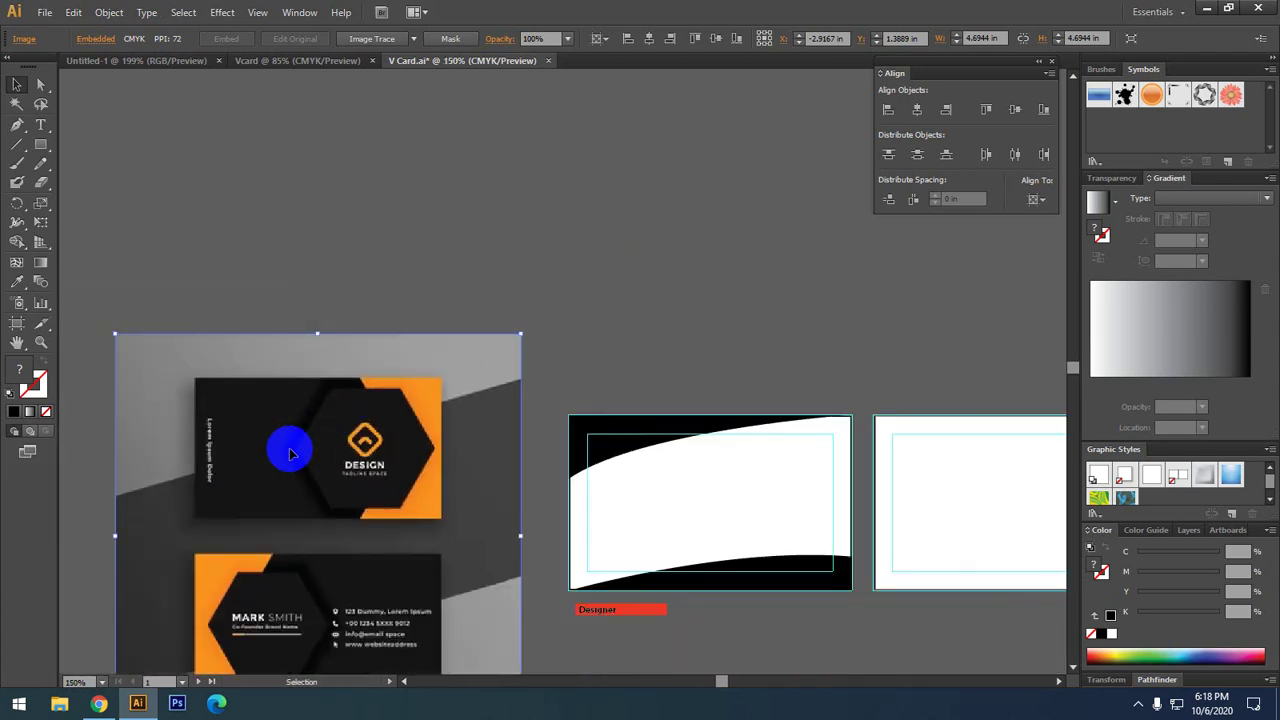
scroll(591, 337, right, 2)
scroll(591, 337, down, 1)
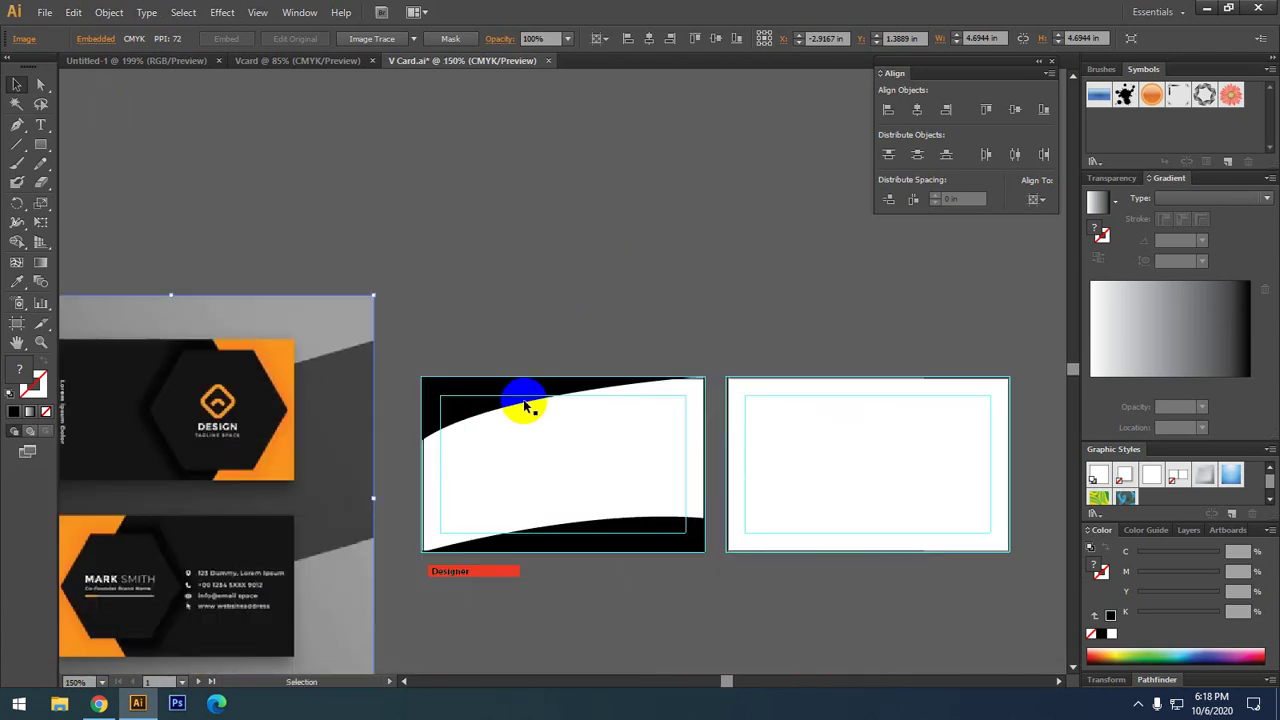
- Create a new A4 document with 2 artboards
click(45, 12)
click(68, 32)
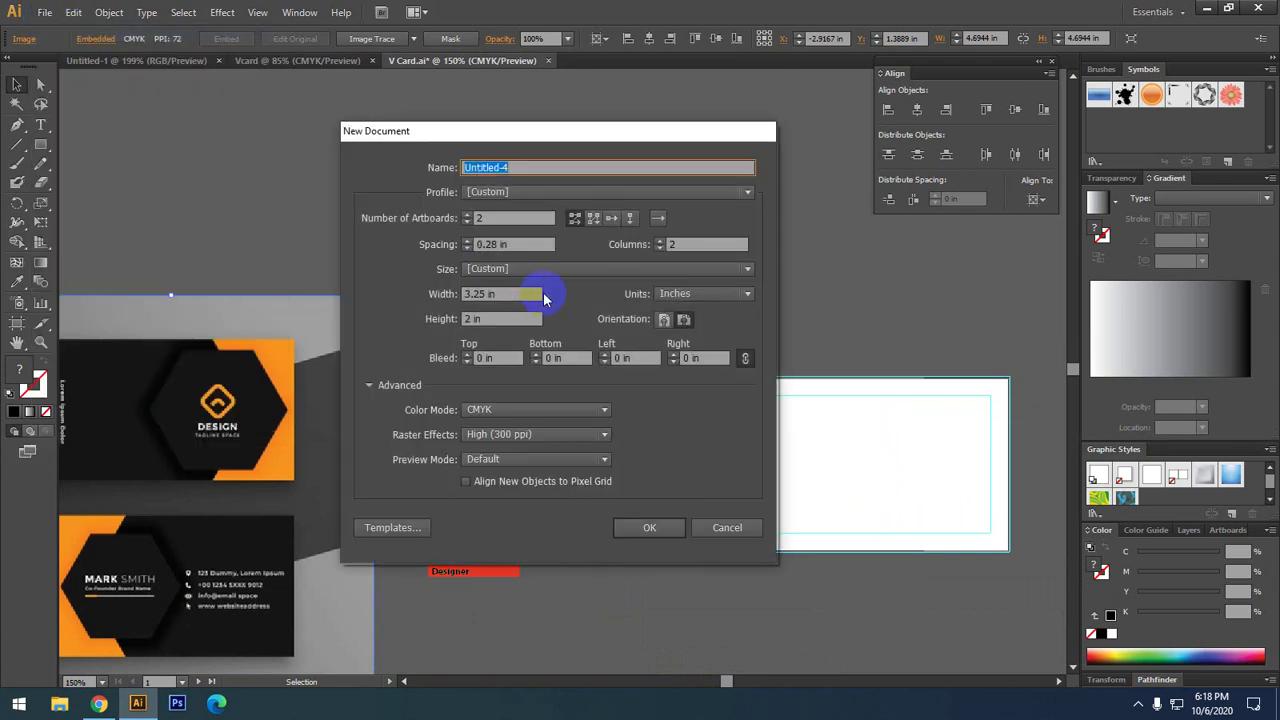
click(560, 268)
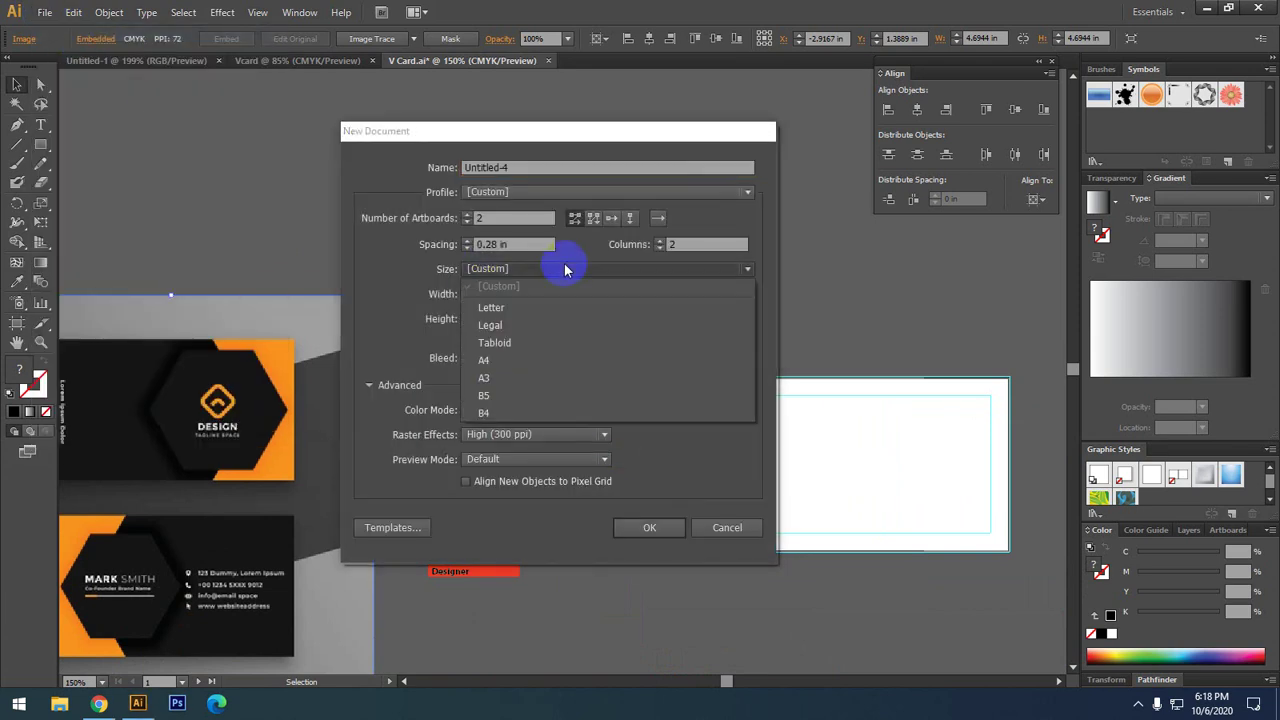
click(514, 365)
click(649, 527)
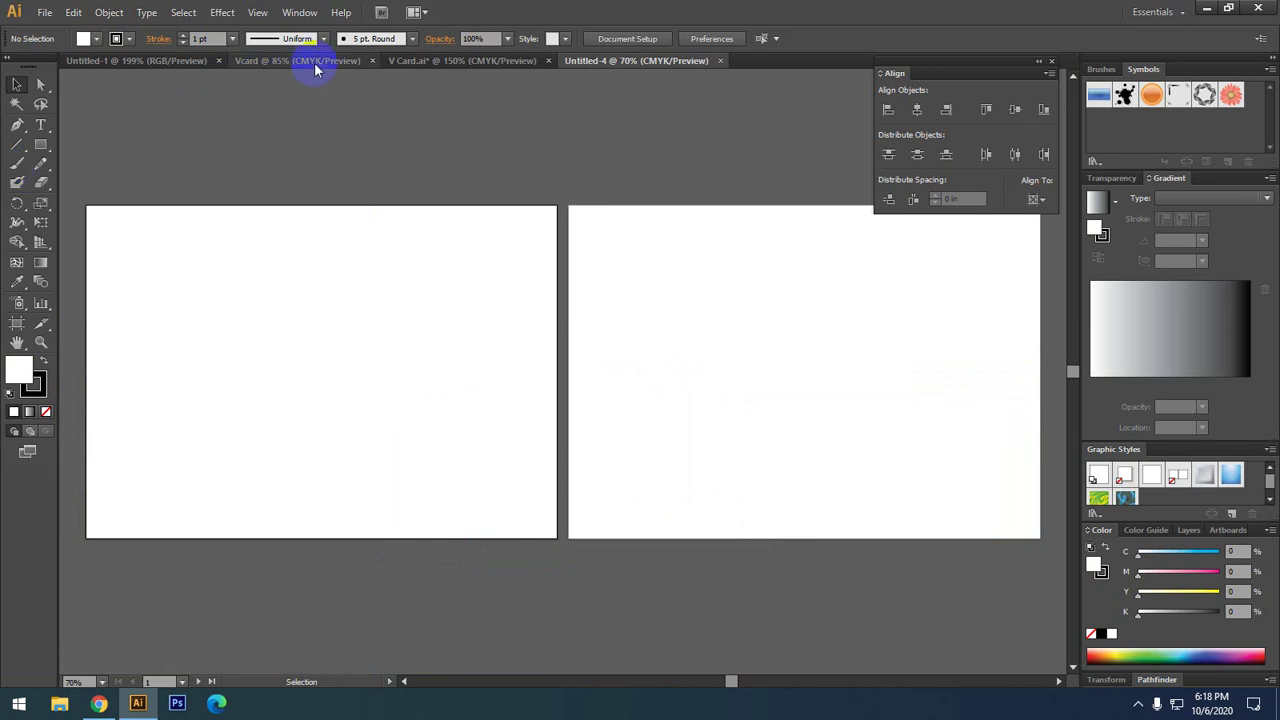
- Bring the reference image onto the right artboard enlarged, and draw a rectangle on the left
click(420, 60)
mouse_move(177, 428)
mouse_down()
mouse_move(588, 94)
mouse_move(386, 386)
mouse_up()
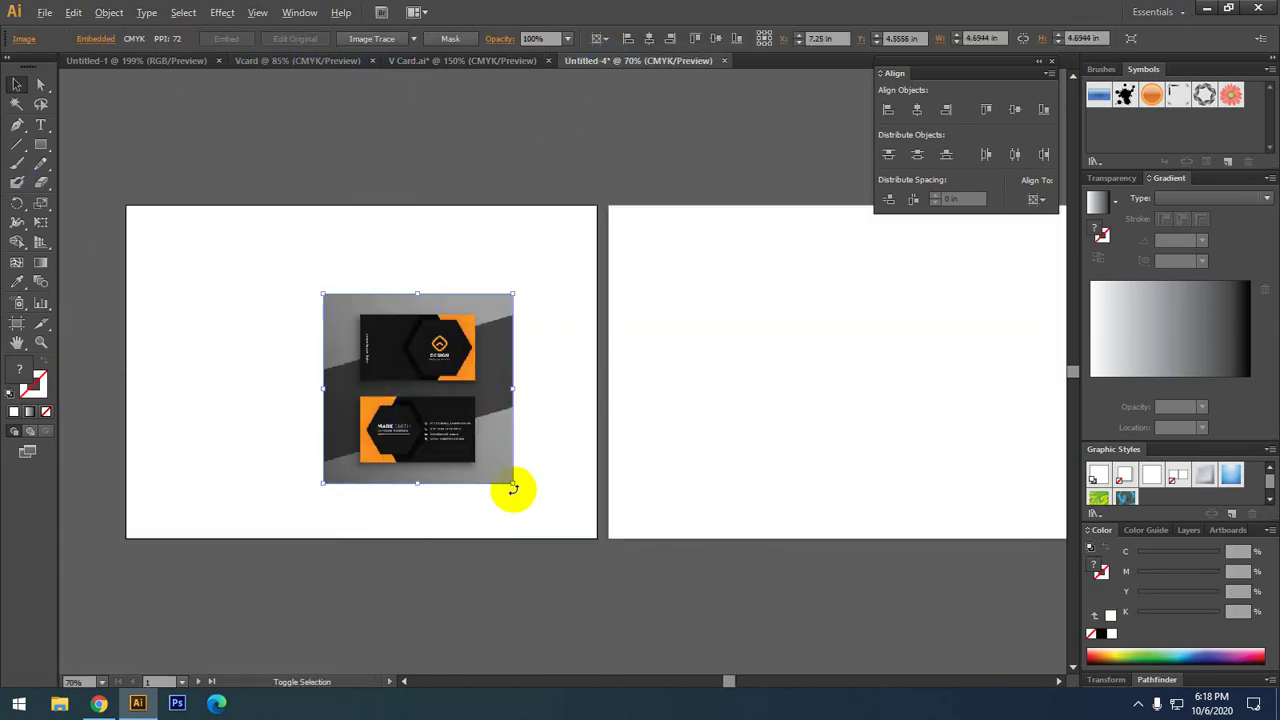
drag(512, 484, 551, 520)
drag(466, 423, 771, 414)
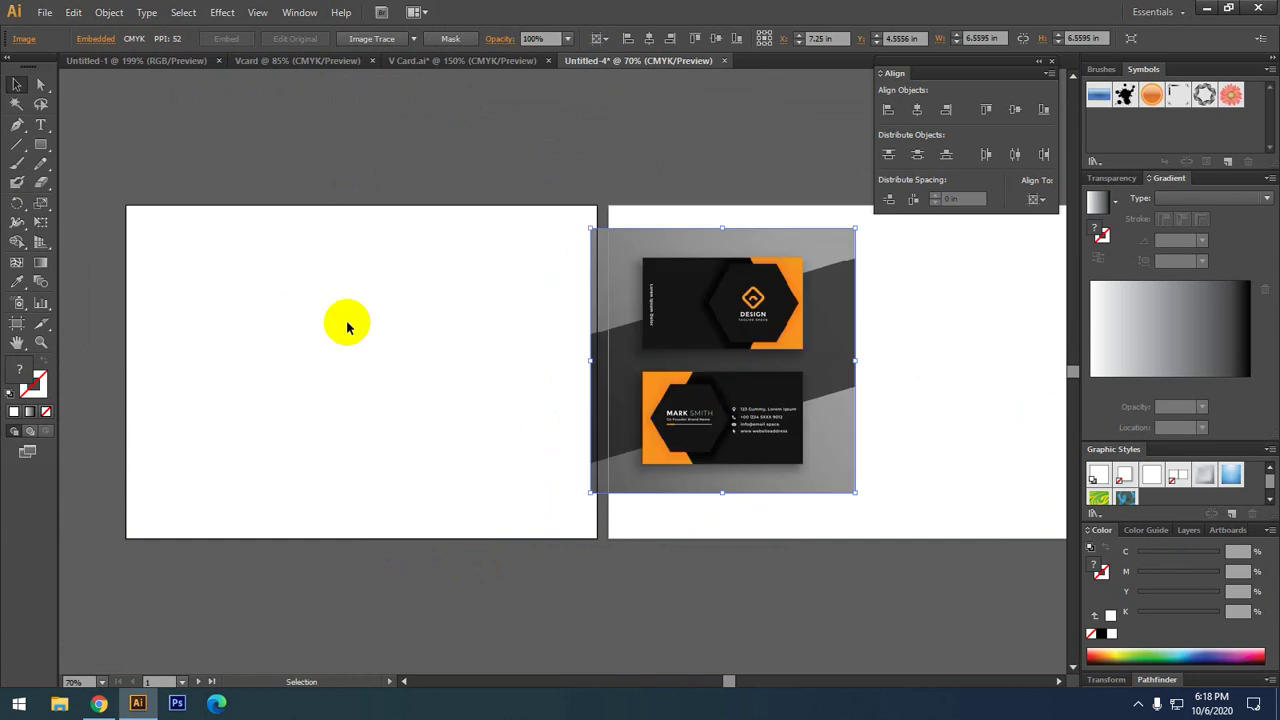
scroll(251, 290, up, 1)
drag(151, 301, 480, 472)
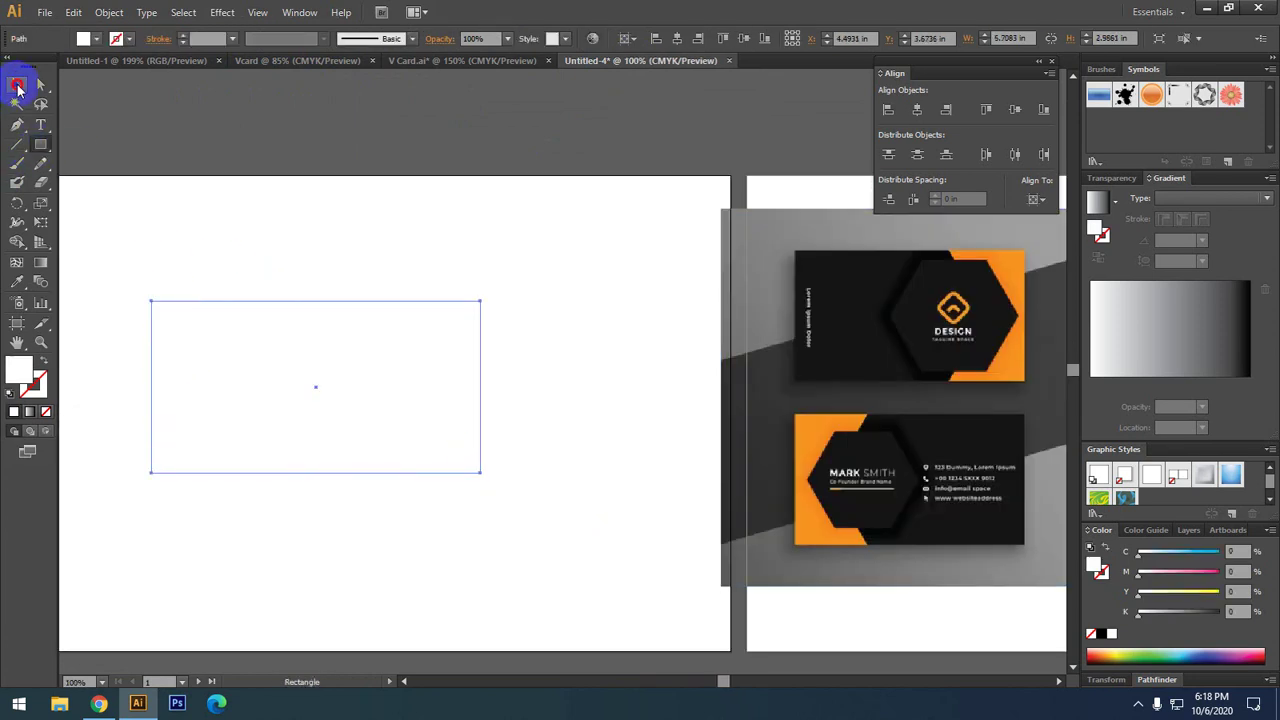
- Fill the rectangle black and pen a right-side panel shape with a notched left edge
click(17, 88)
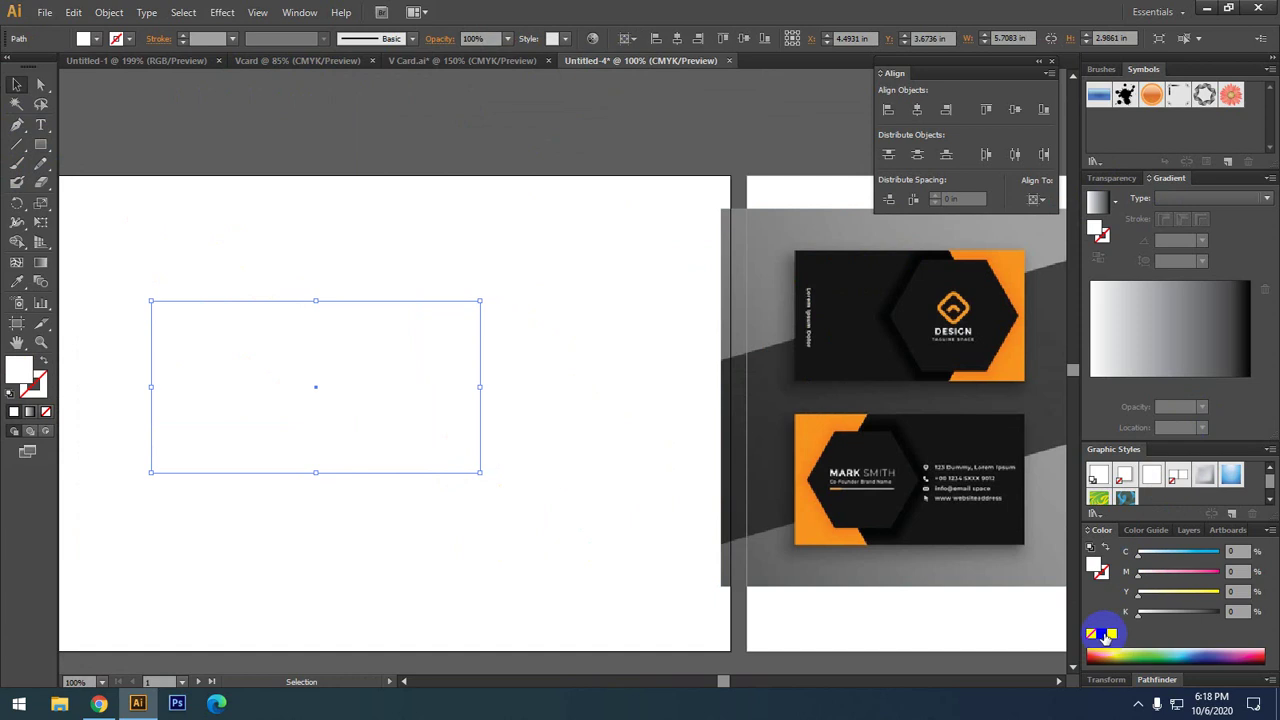
click(1103, 633)
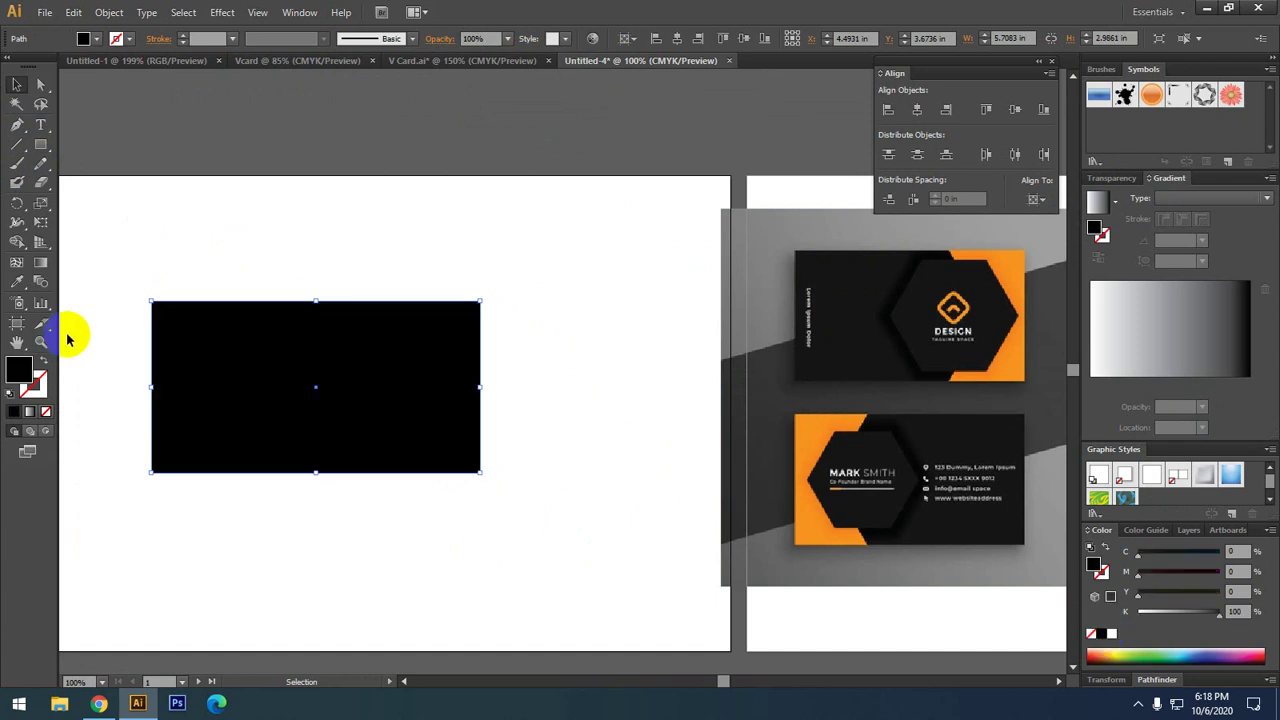
click(17, 125)
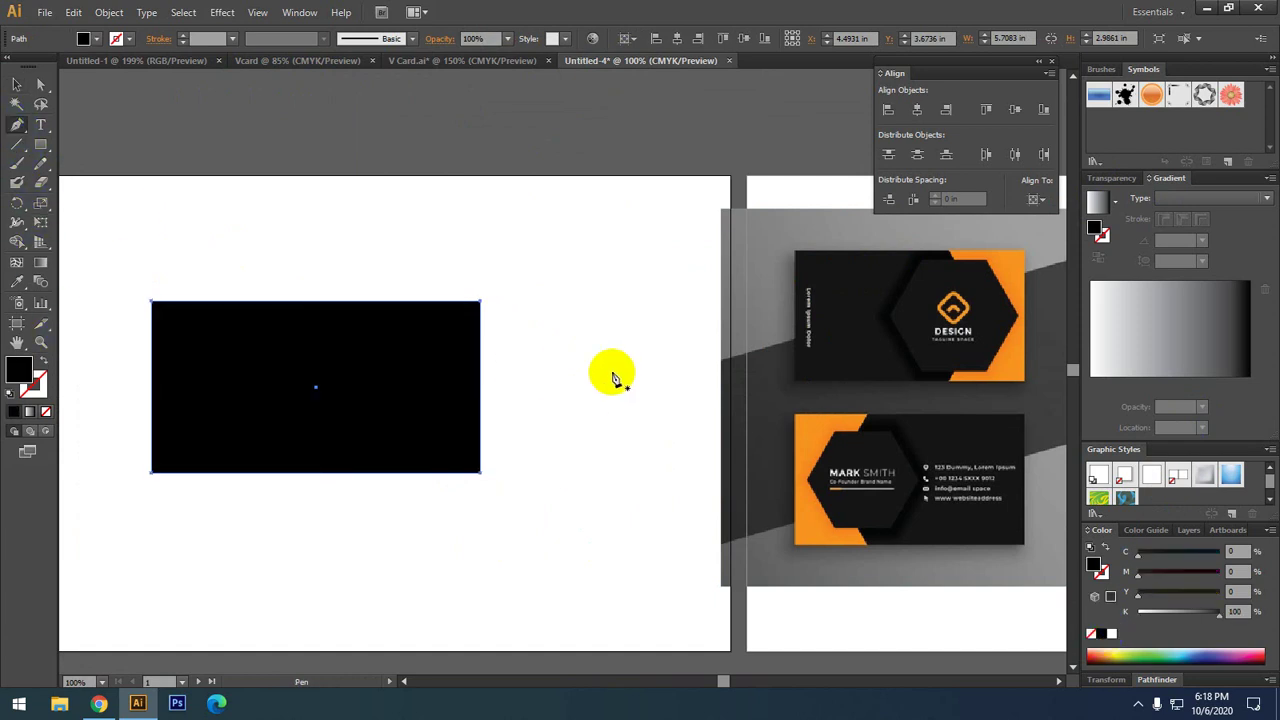
click(364, 312)
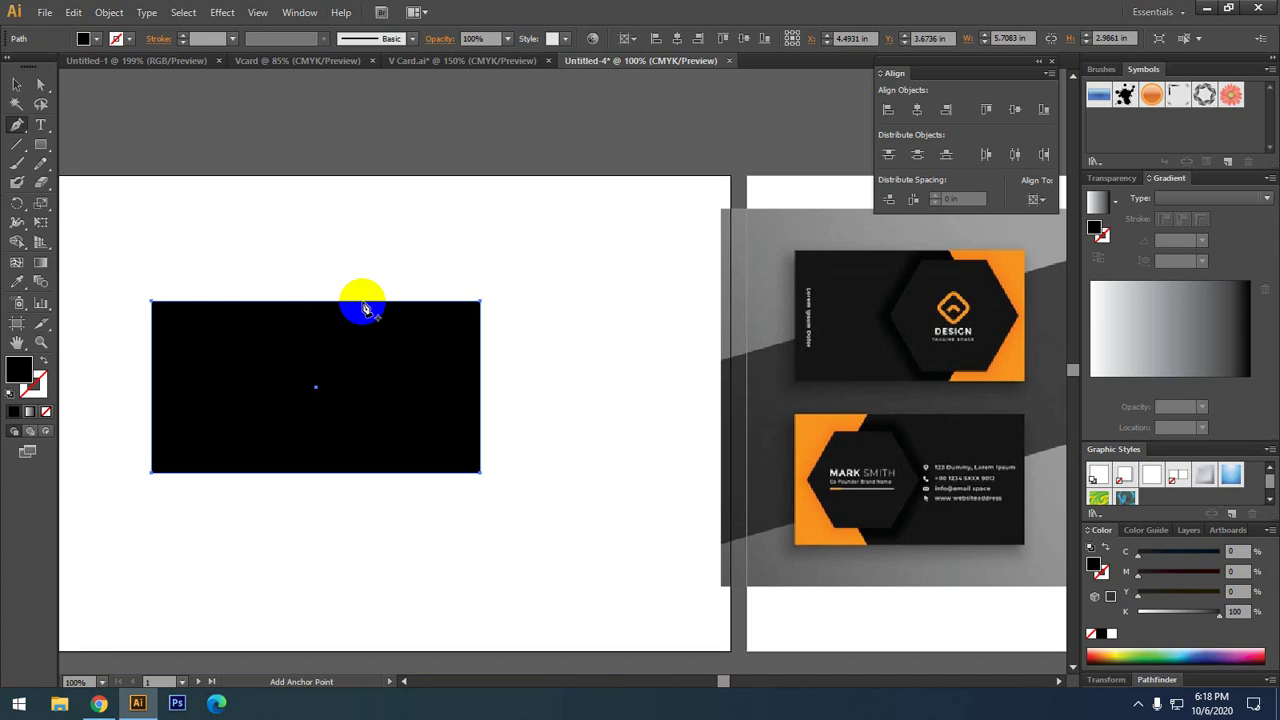
click(364, 312)
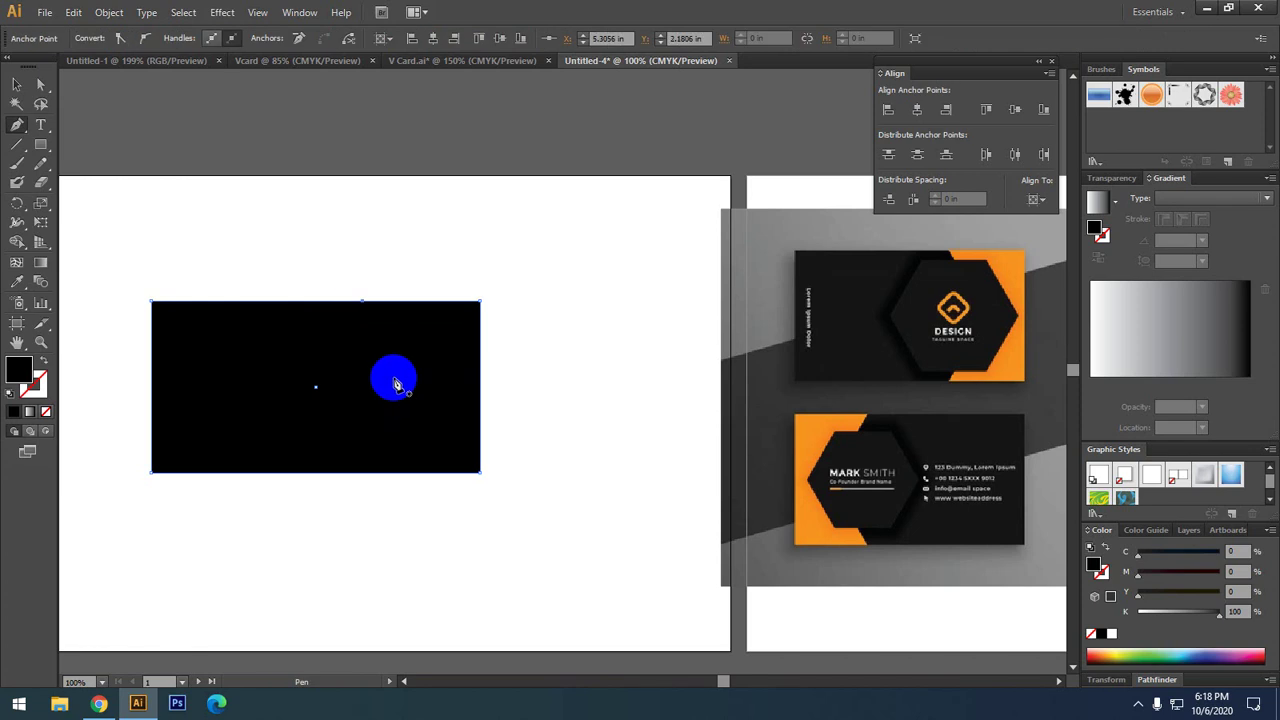
click(389, 378)
click(362, 474)
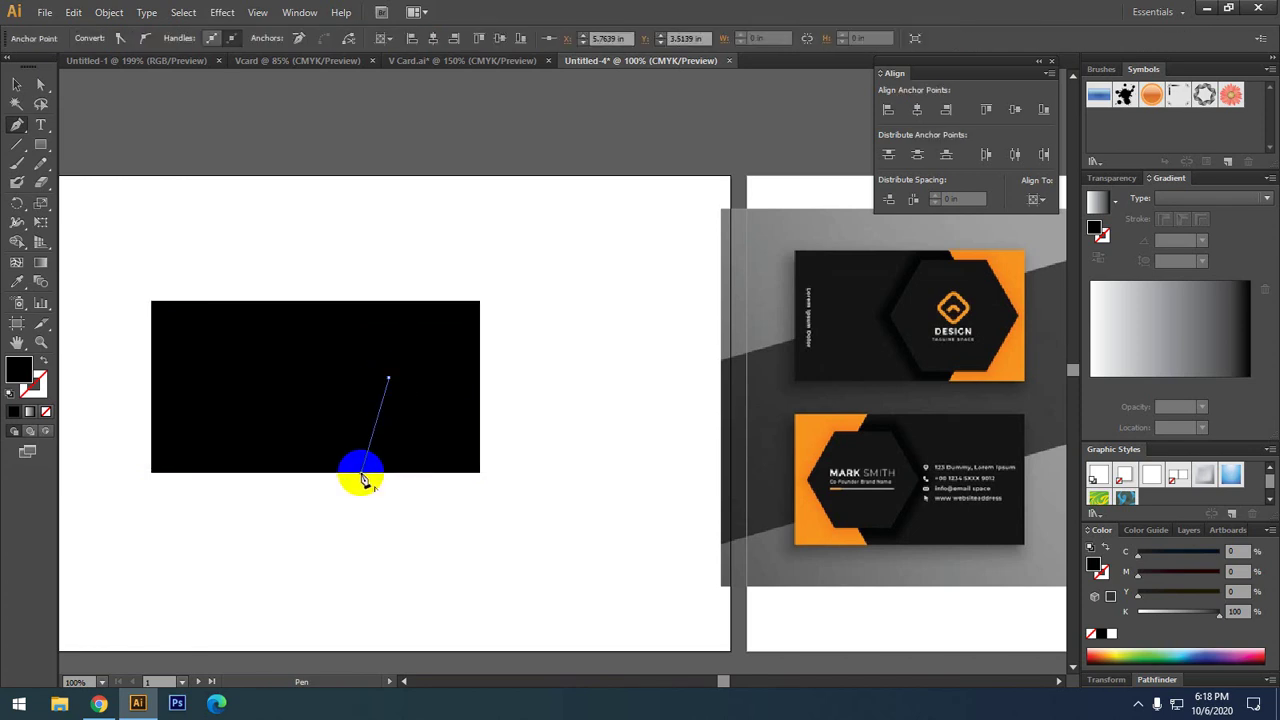
click(480, 473)
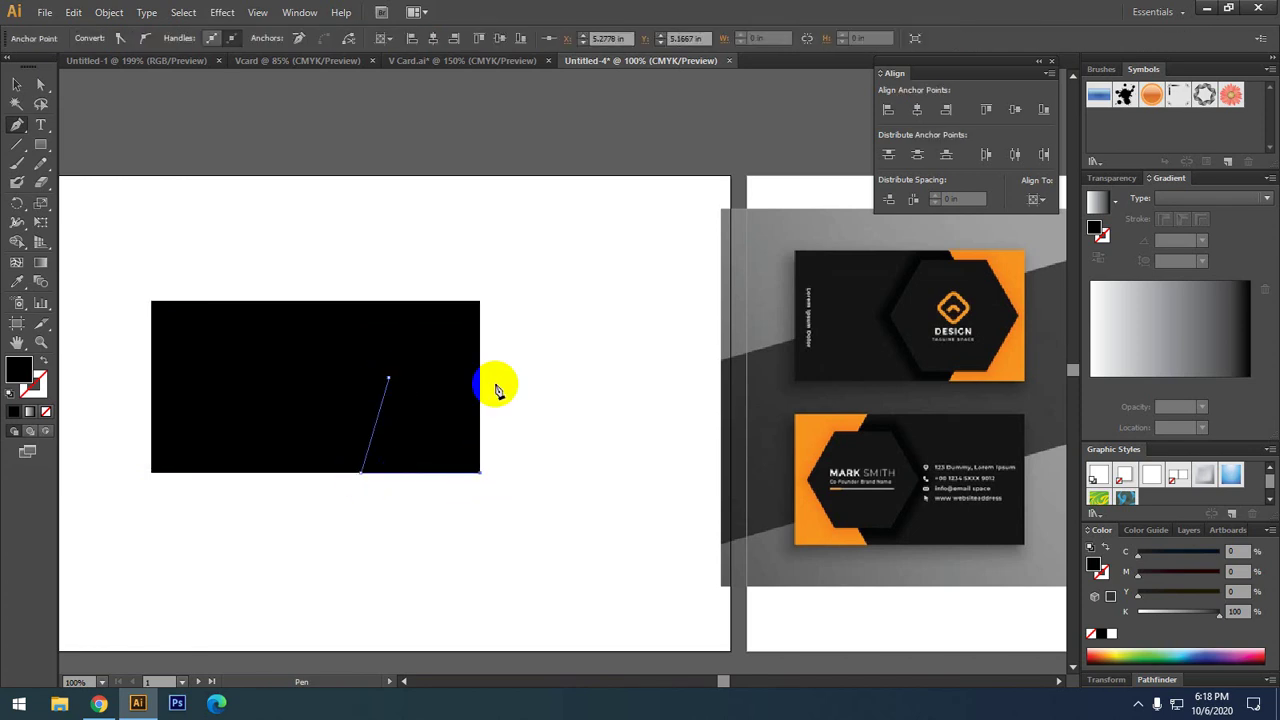
click(480, 301)
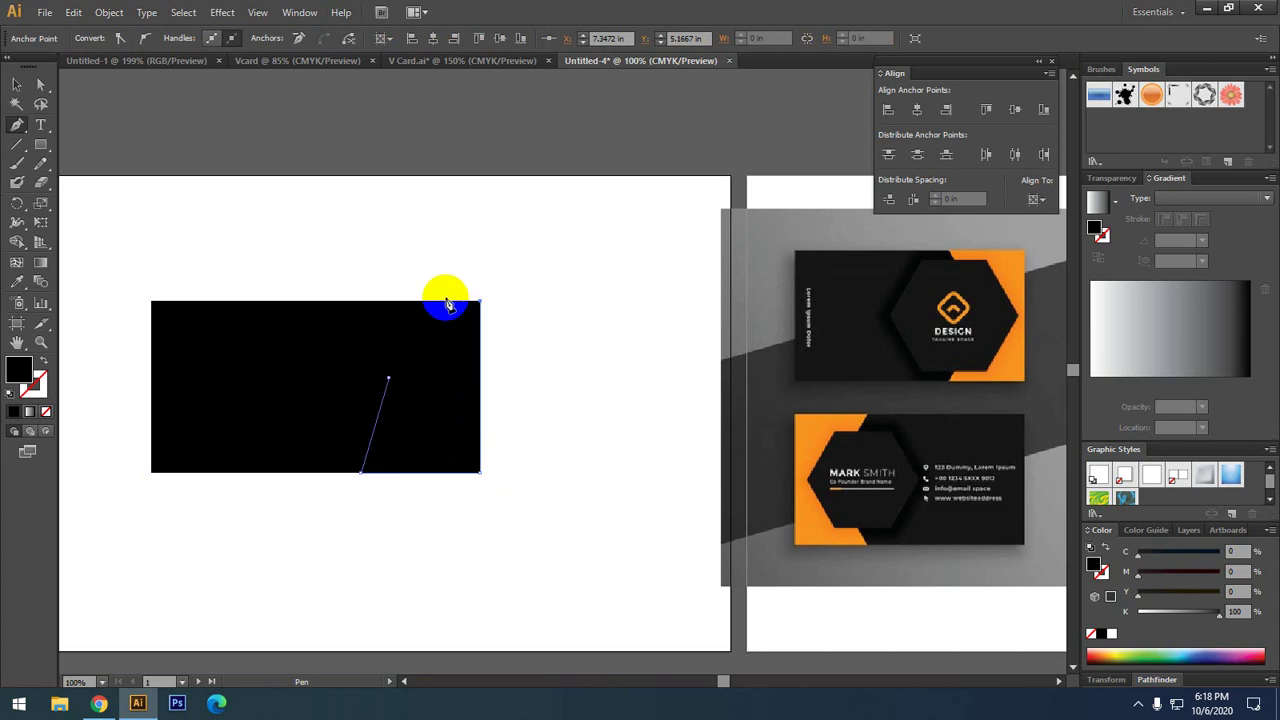
click(374, 302)
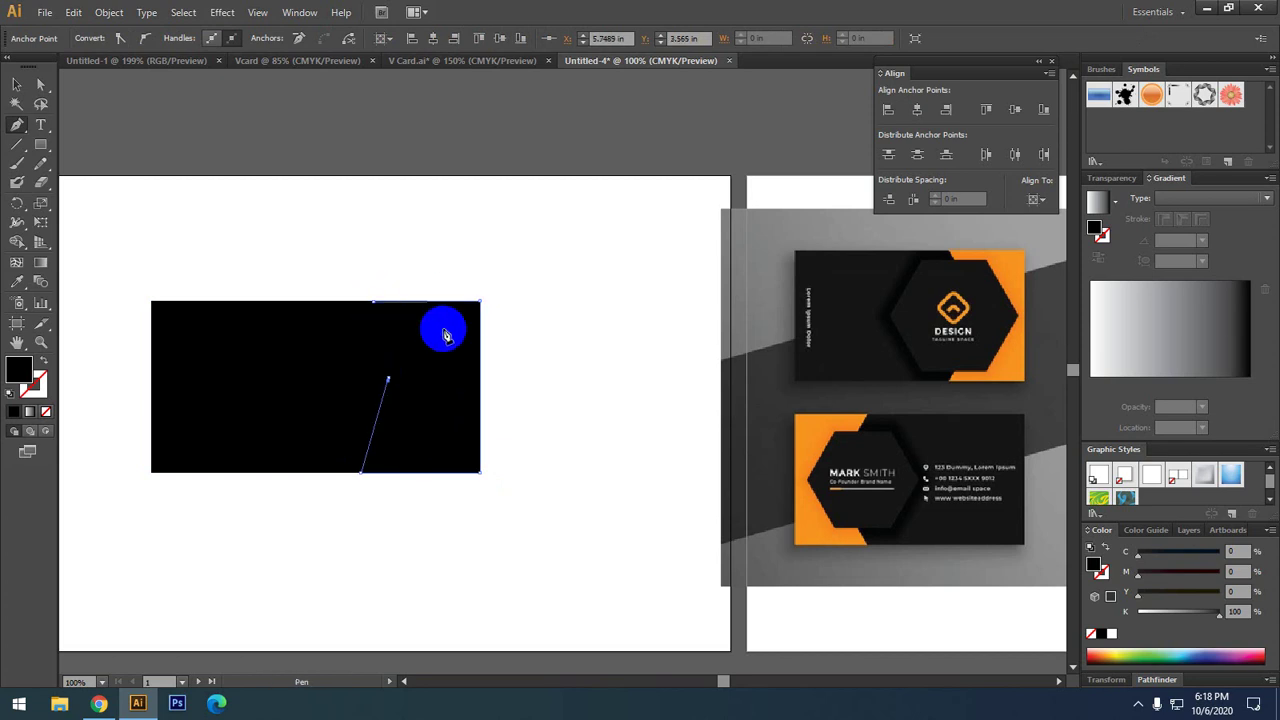
scroll(391, 357, up, 2)
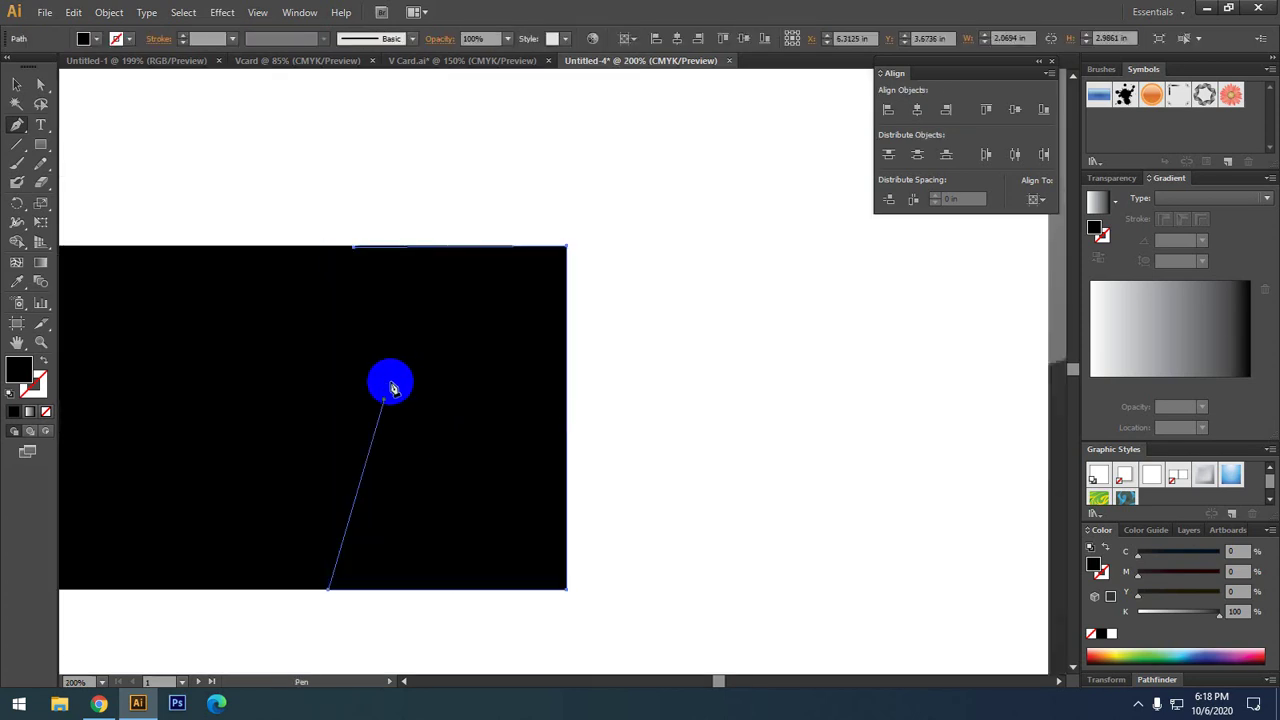
click(387, 401)
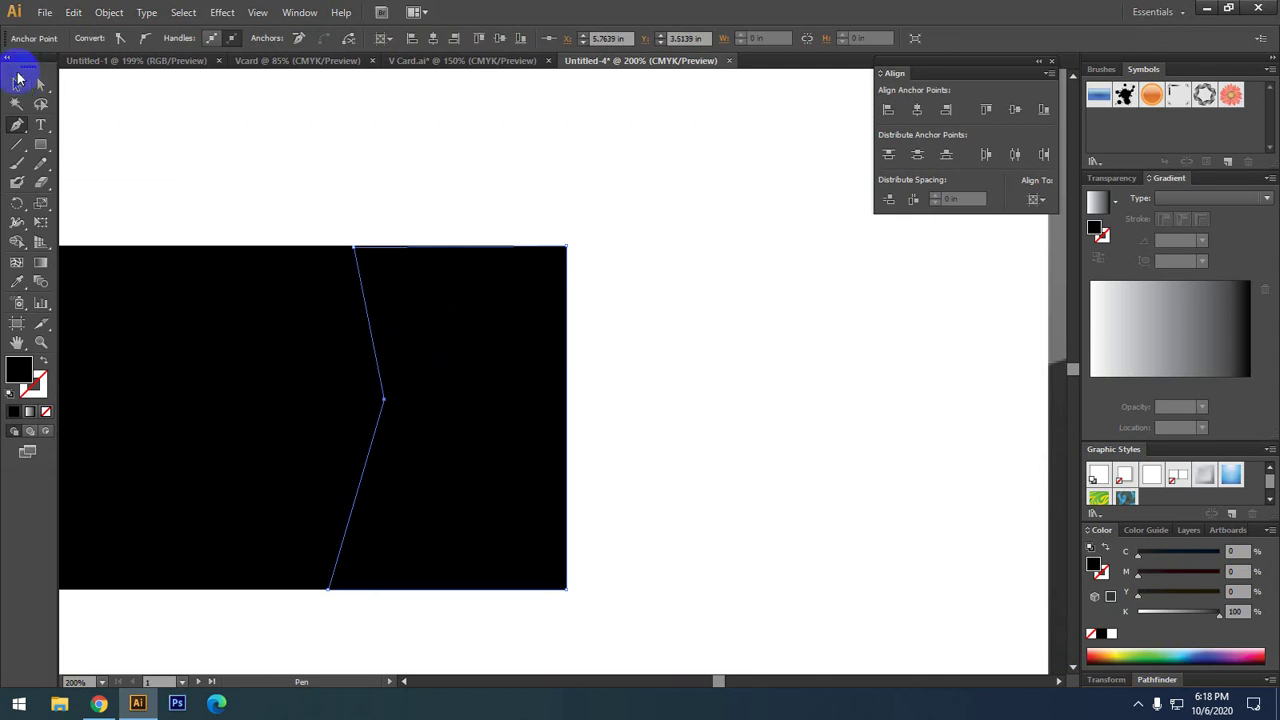
- Drag the notch's middle anchor lower to sharpen the V shape
click(38, 86)
click(384, 401)
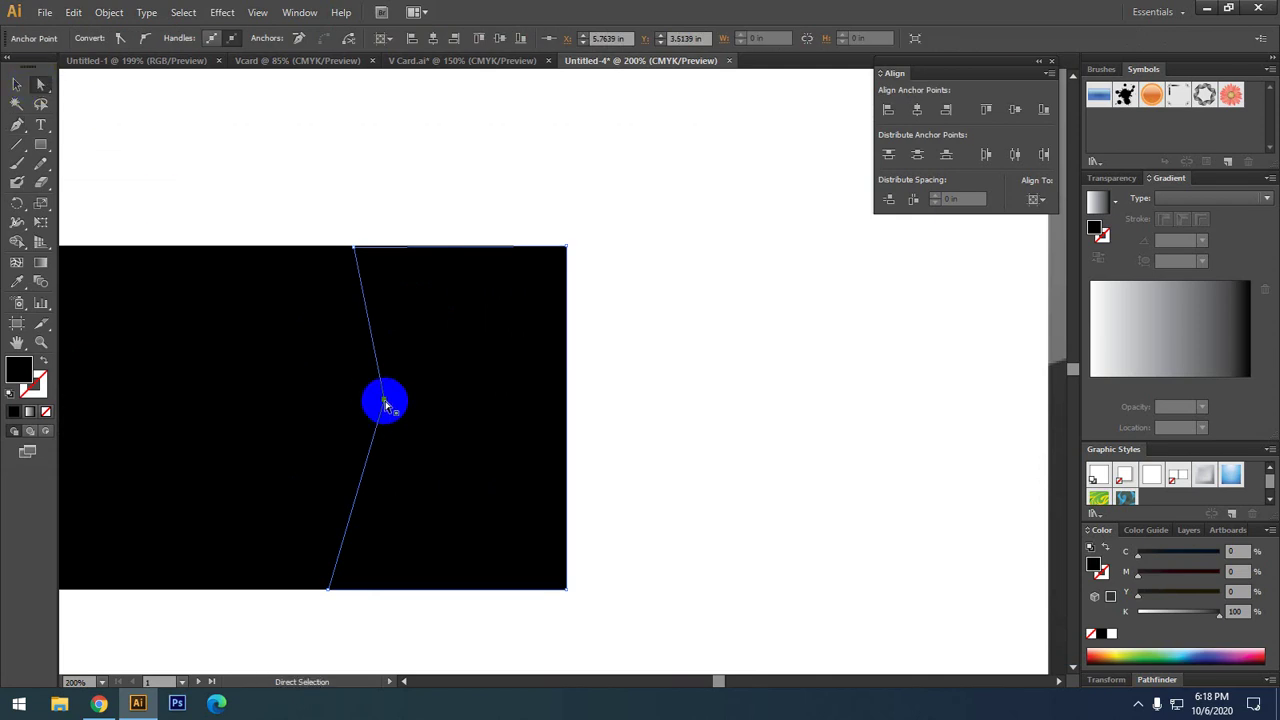
drag(387, 404, 386, 431)
scroll(391, 431, down, 3)
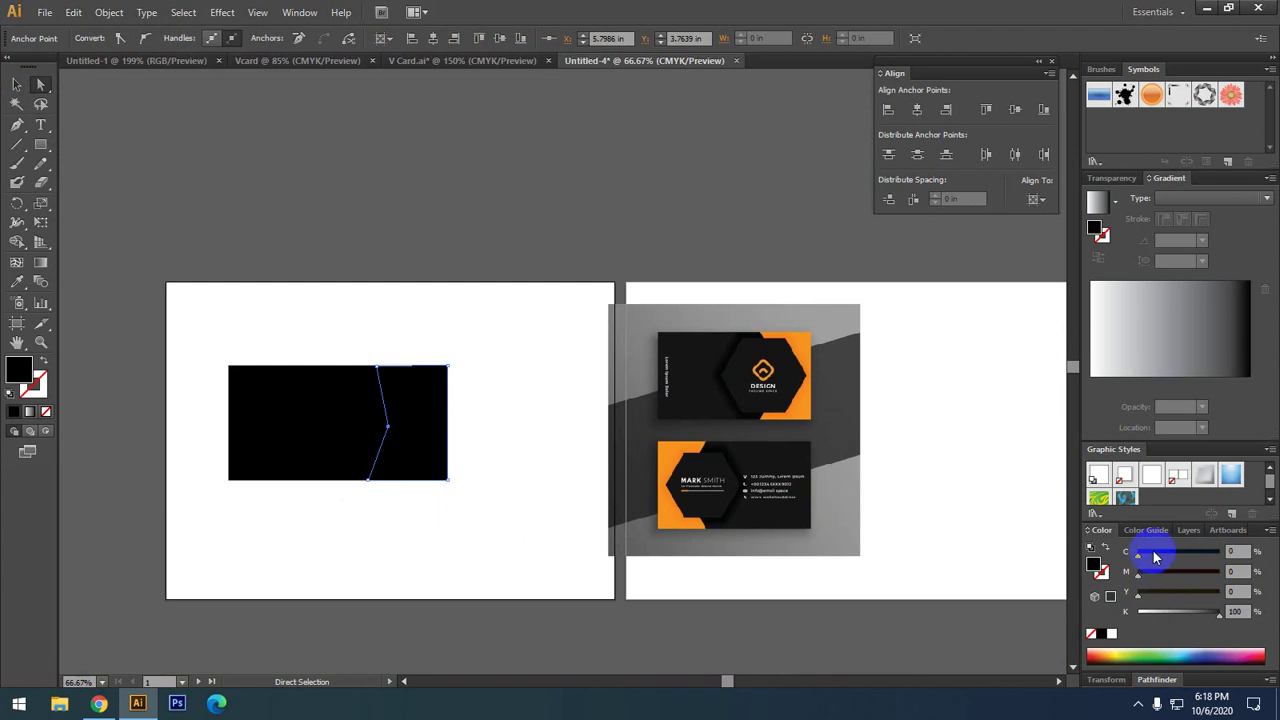
- Fill the right panel orange, fine-tune the tone, and deselect it
drag(1200, 655, 1115, 650)
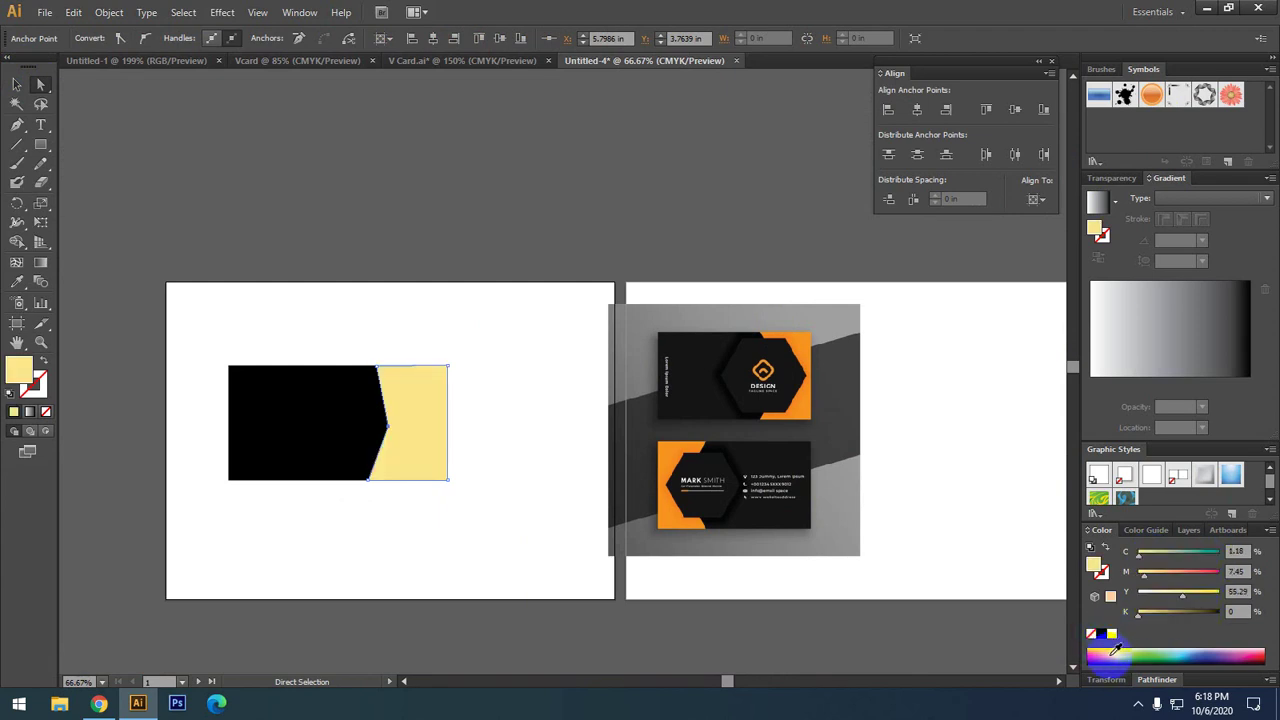
click(1104, 658)
drag(1157, 571, 1180, 578)
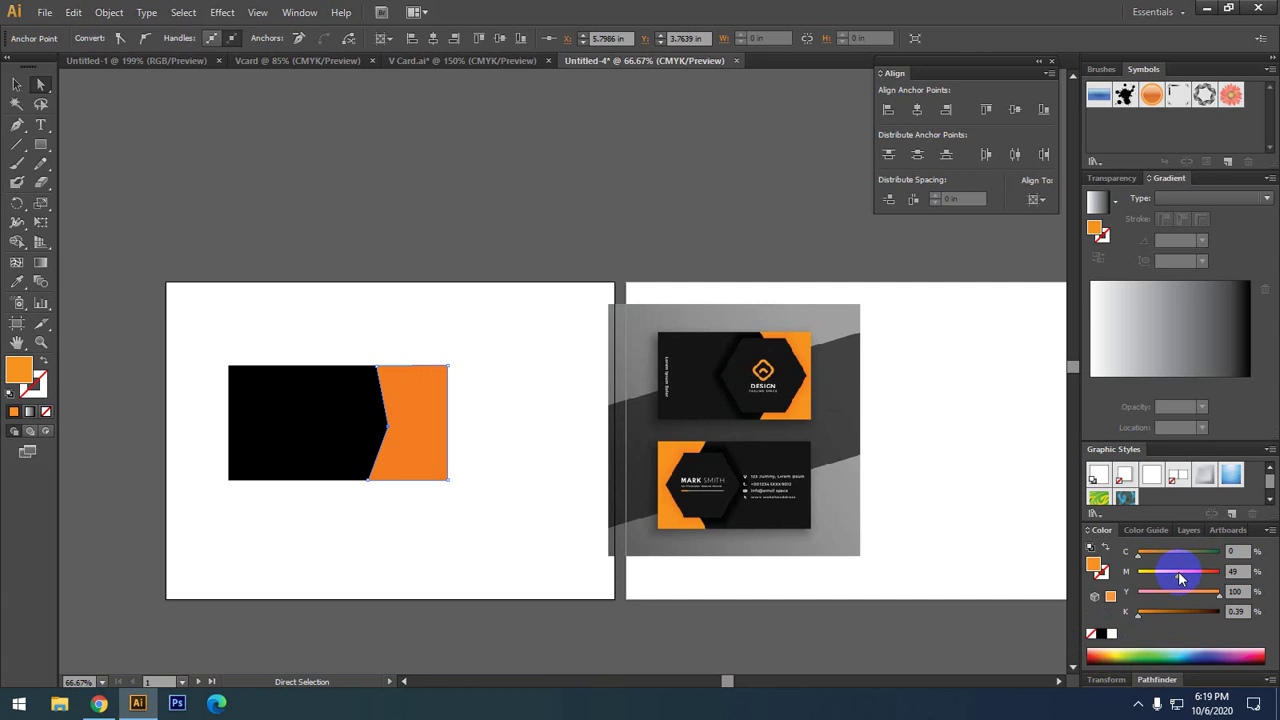
click(16, 84)
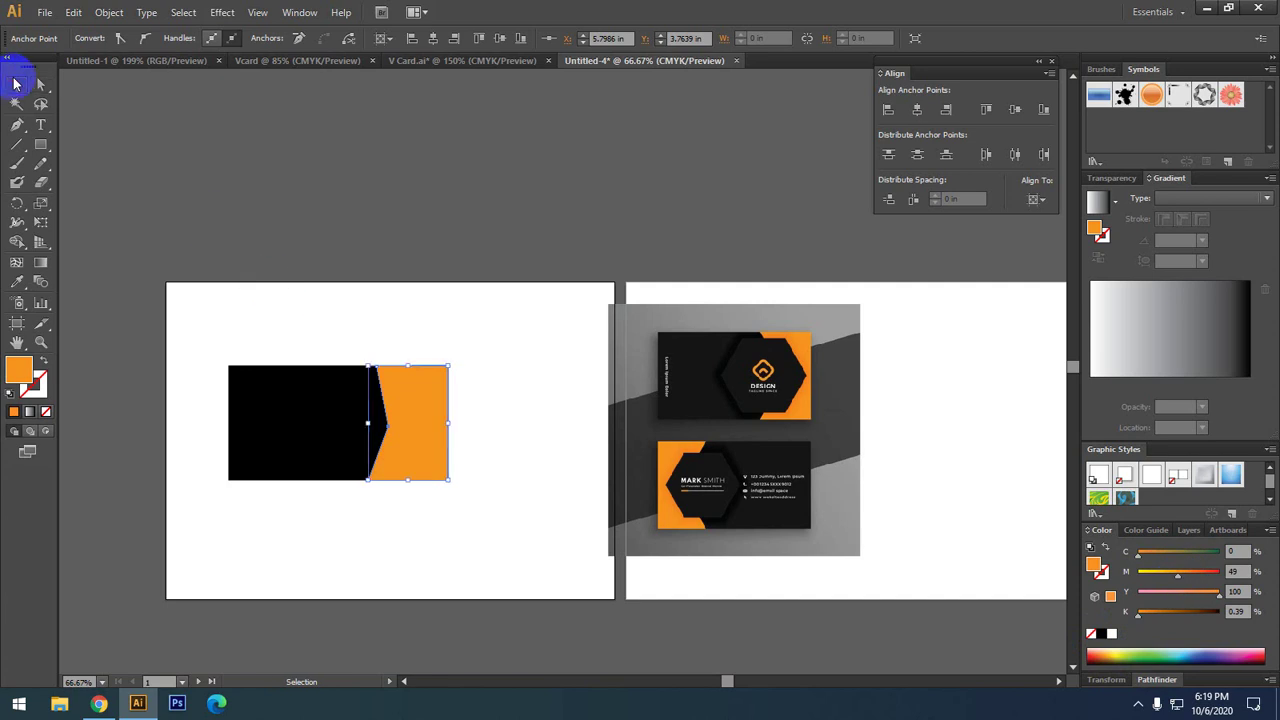
click(280, 208)
- Draw a hexagon with the Polygon tool across the black/orange boundary
scroll(323, 434, up, 1)
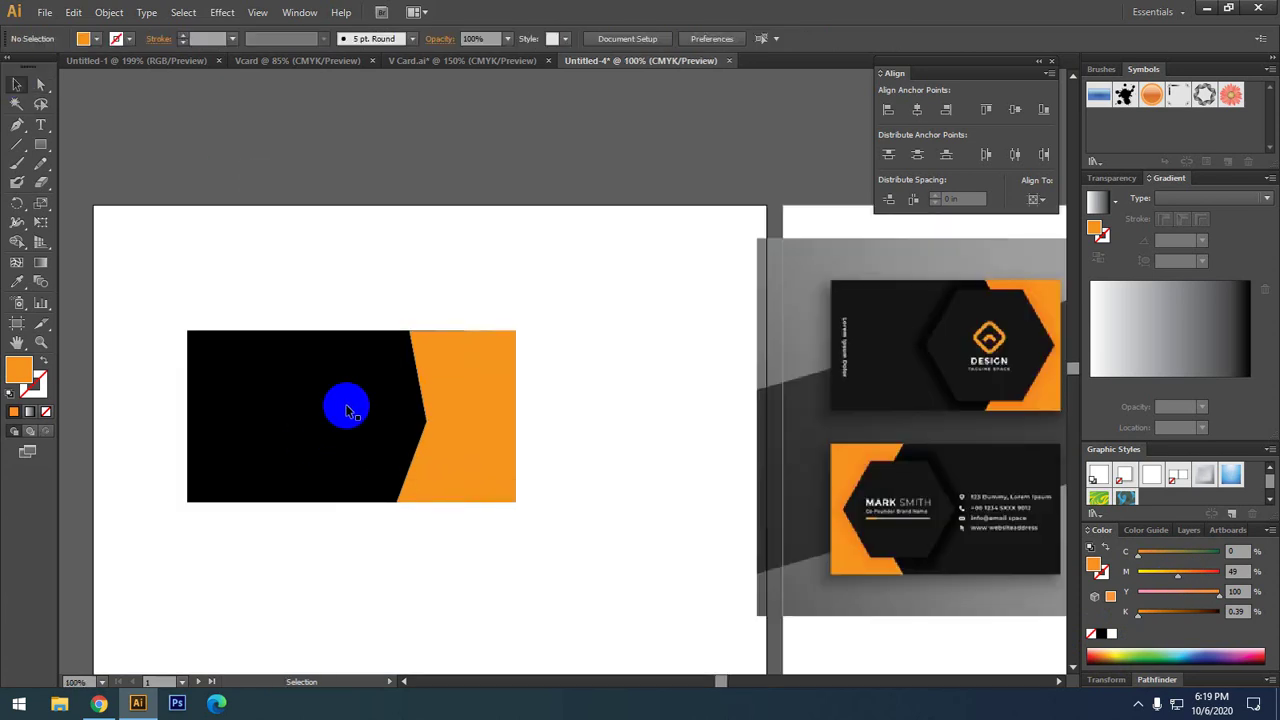
click(47, 145)
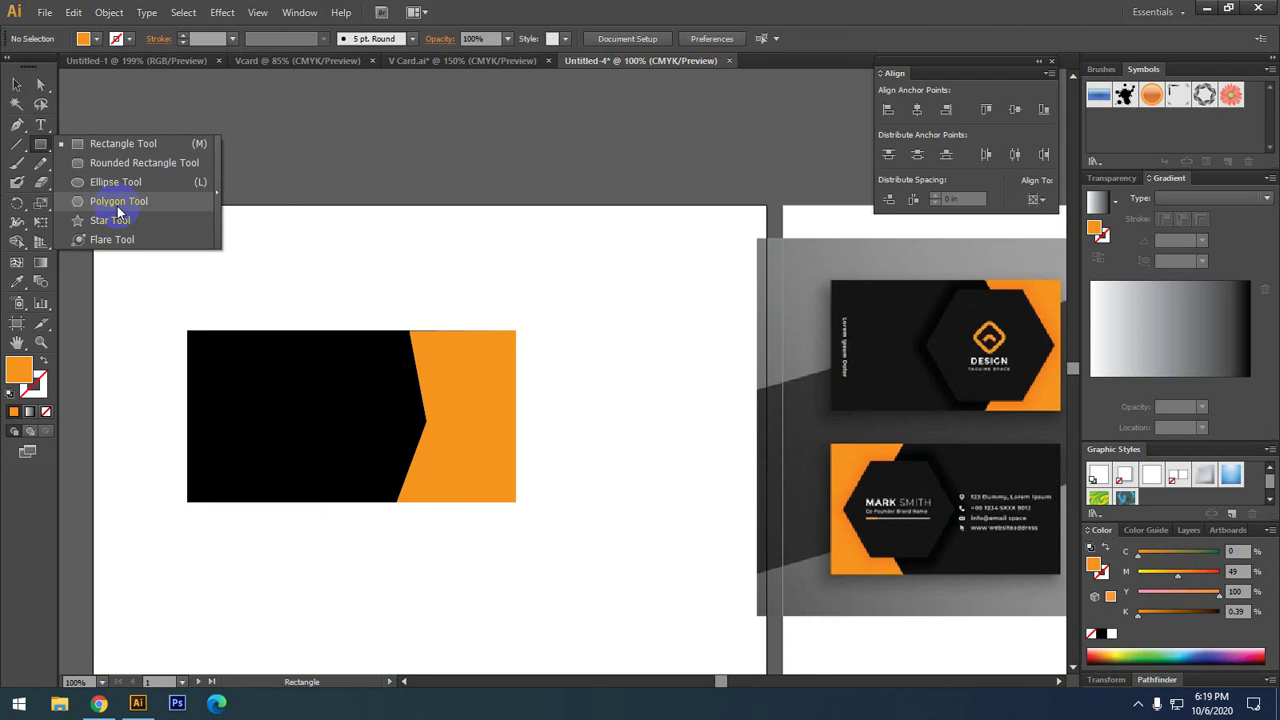
click(117, 201)
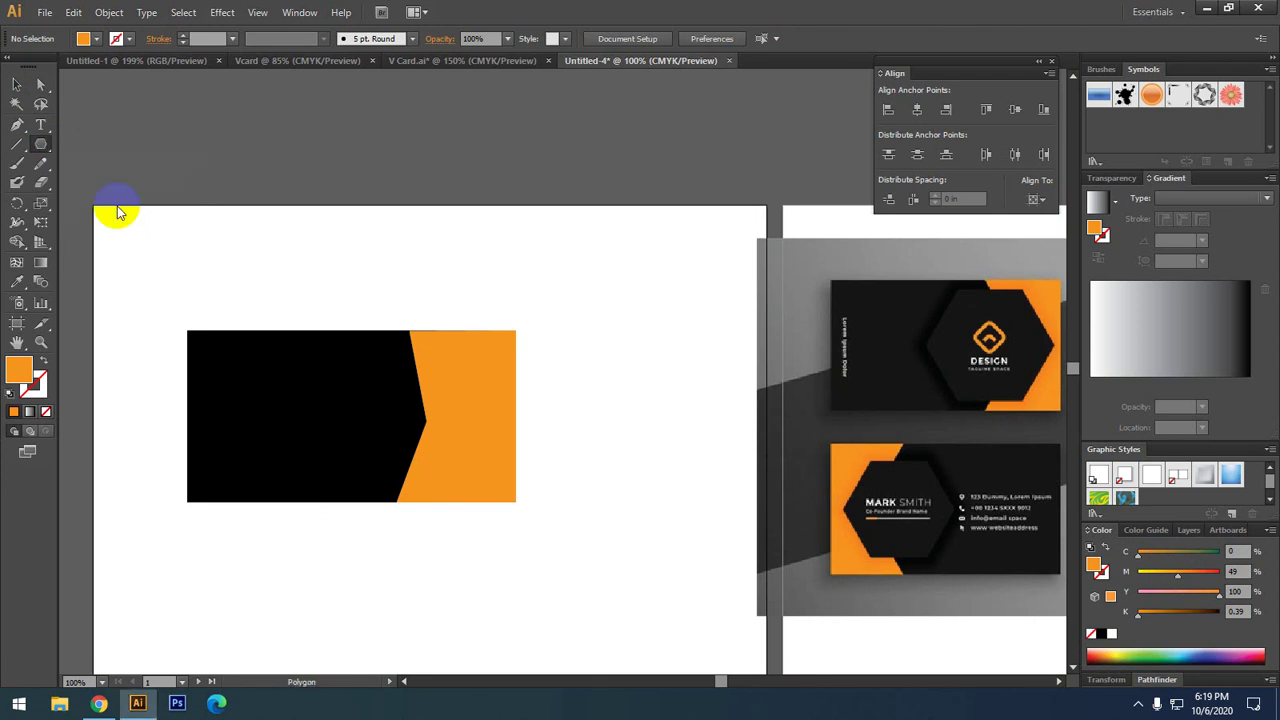
drag(389, 418, 450, 452)
- Nudge the hexagon slightly higher and fill it black
click(16, 84)
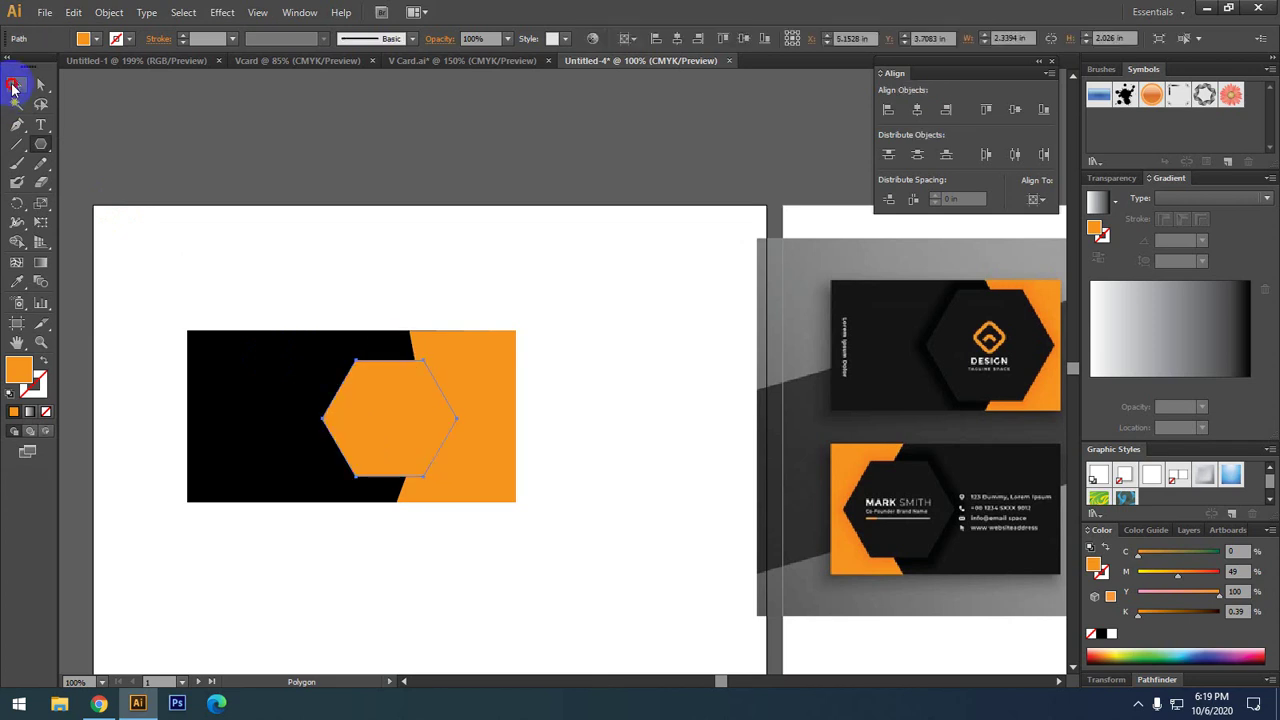
click(381, 432)
scroll(381, 432, up, 1)
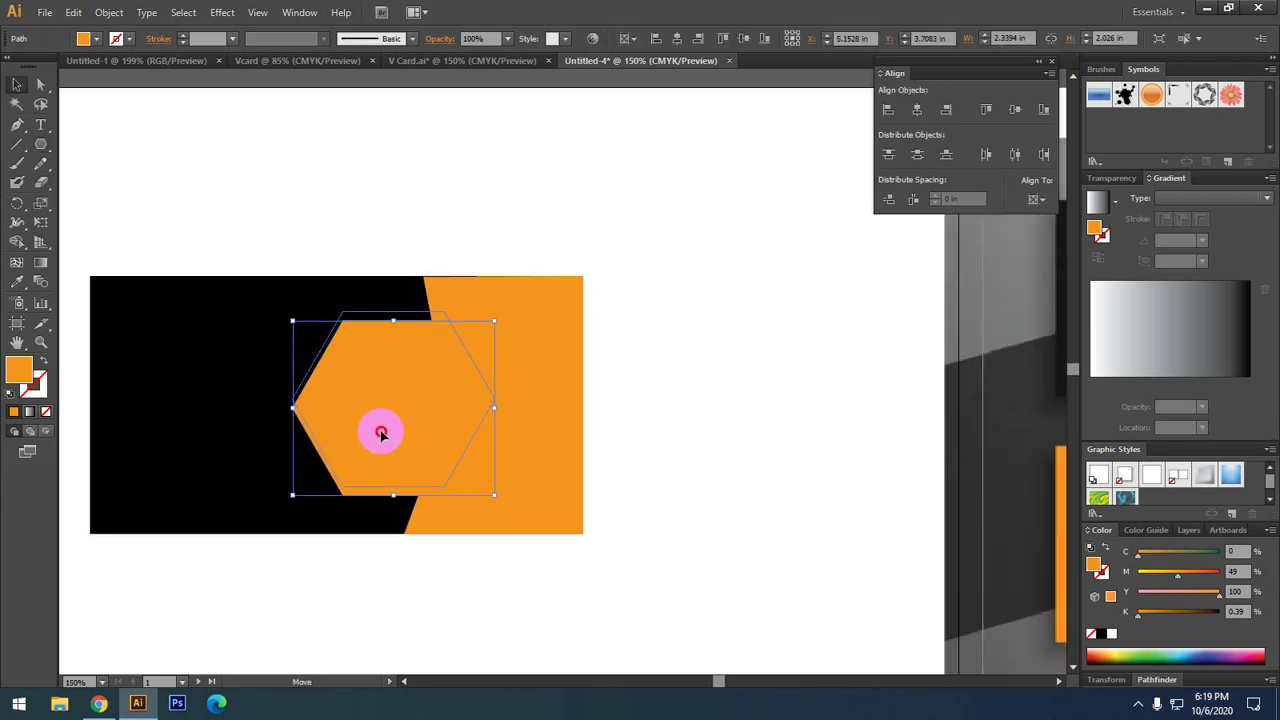
drag(381, 432, 381, 431)
scroll(381, 432, down, 1)
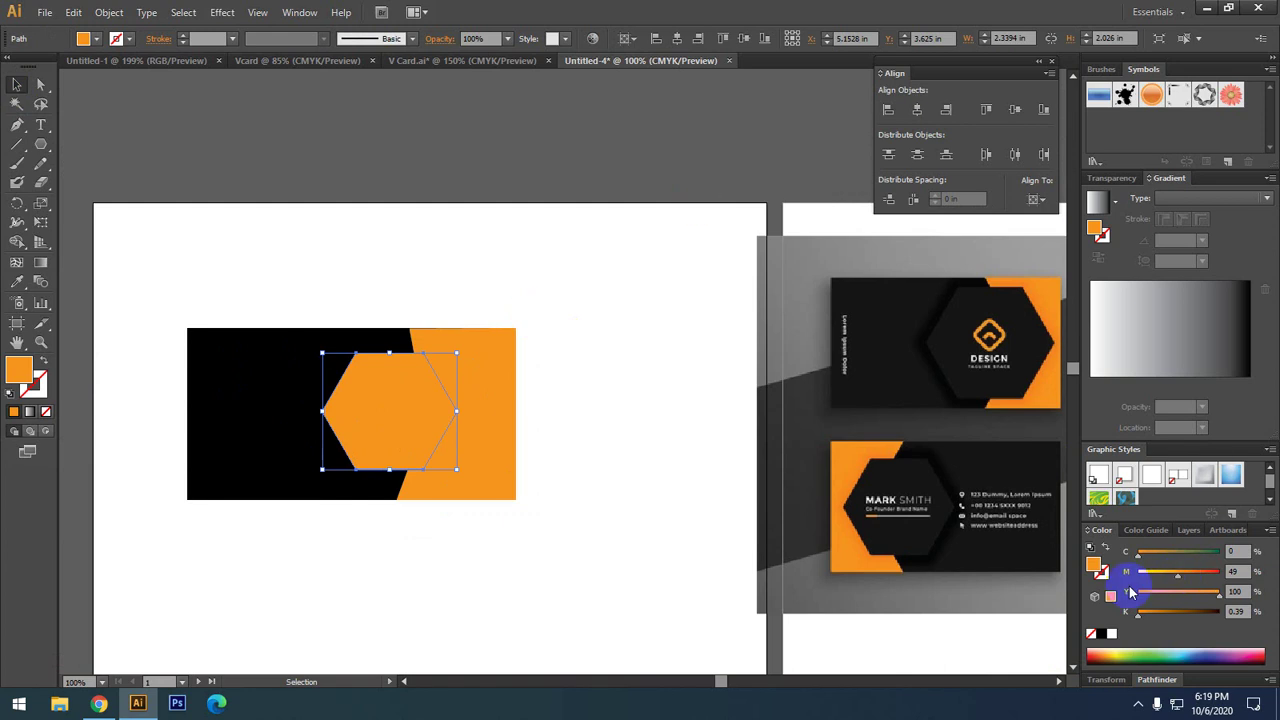
click(1102, 633)
key(v)
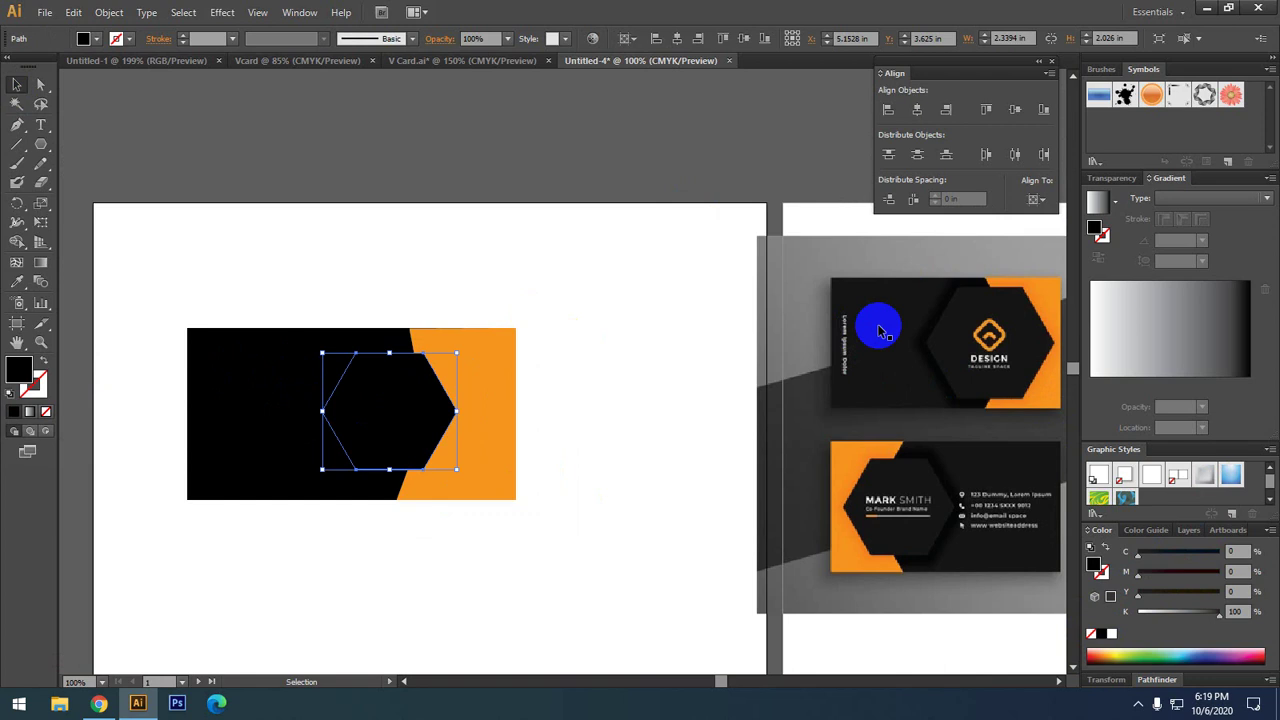
- Lighten the card to dark grey (K 94) and eyedropper that grey into the hexagon
click(219, 365)
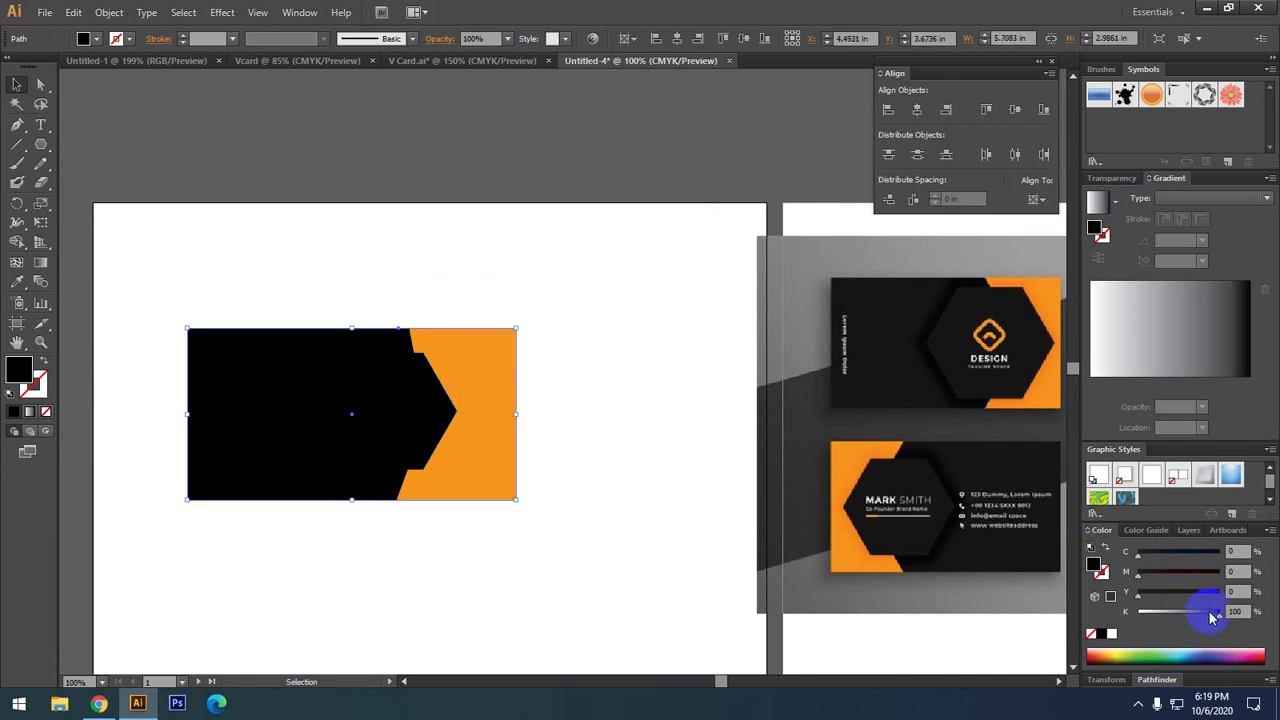
drag(1210, 615, 1214, 610)
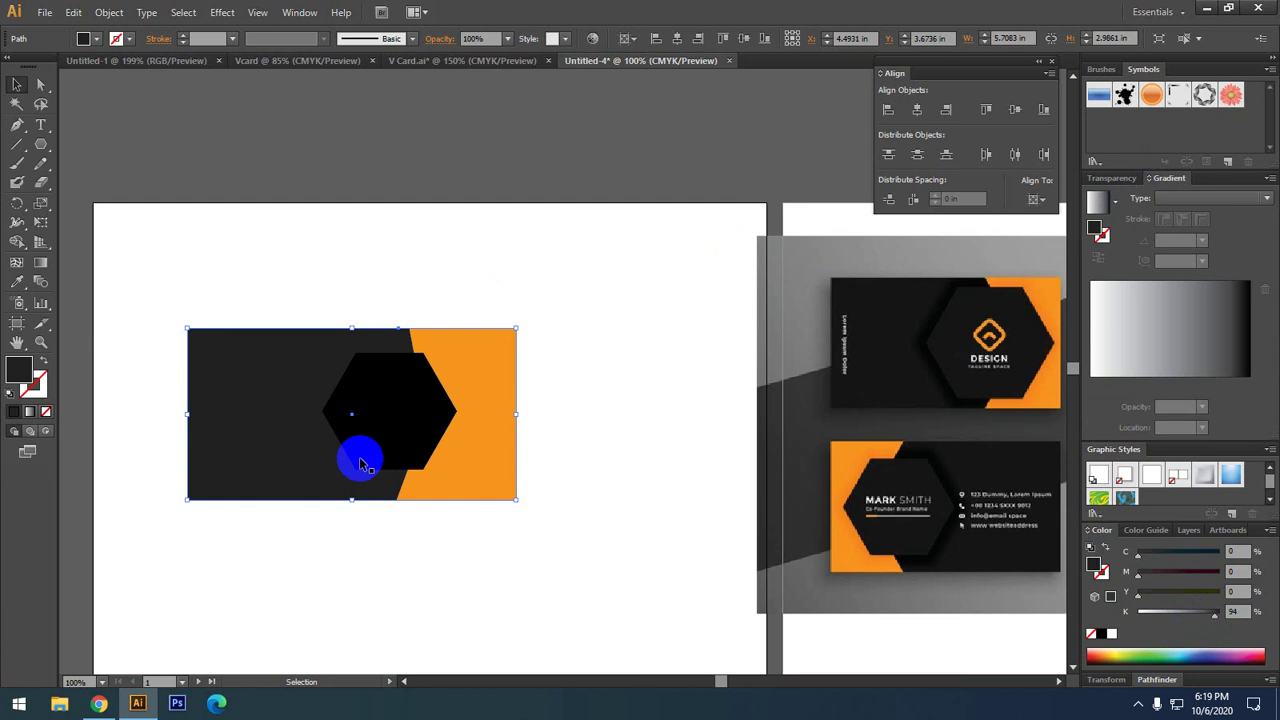
click(362, 462)
click(17, 281)
click(245, 335)
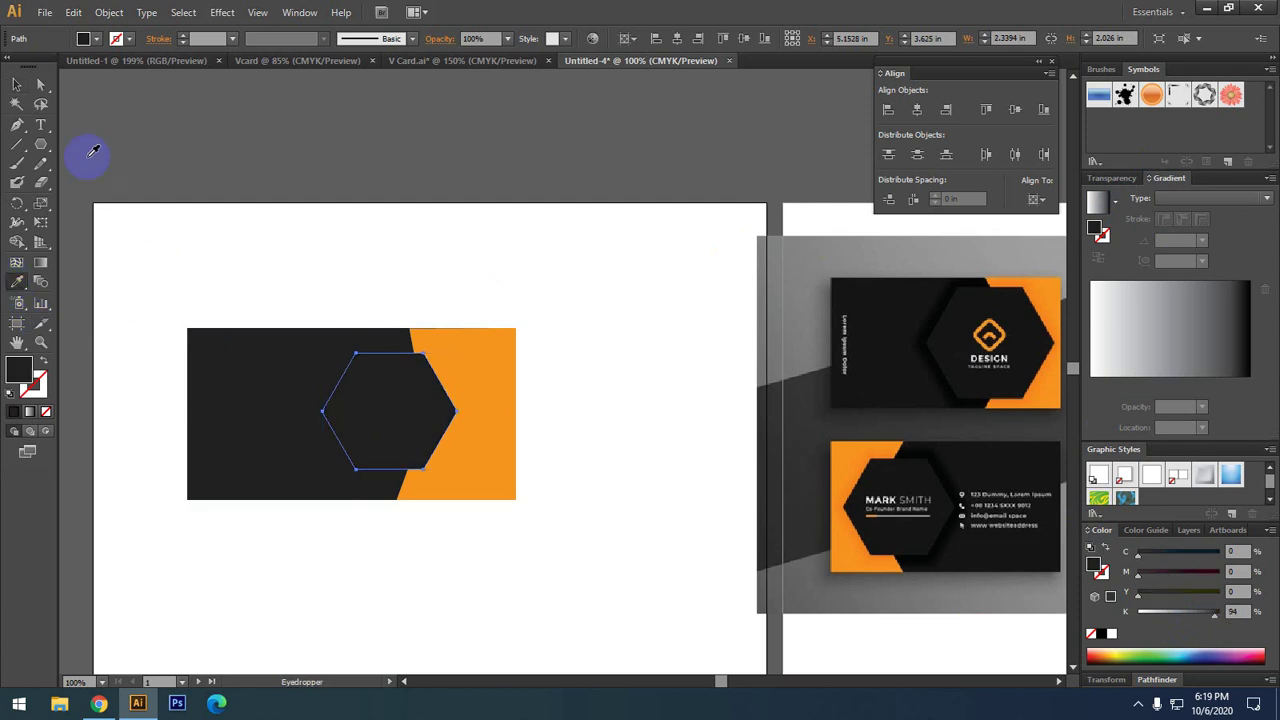
- Deselect to compare the matching greys, then reselect the hexagon
click(17, 84)
click(223, 143)
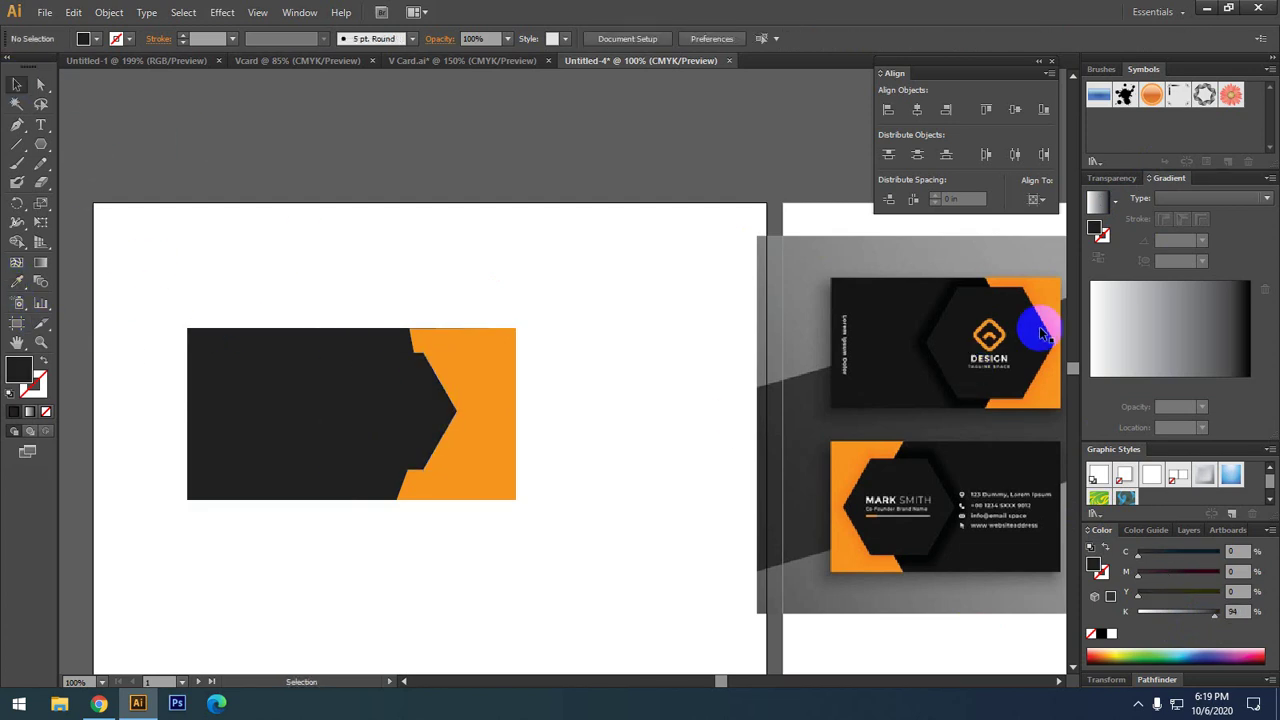
scroll(1022, 293, up, 2)
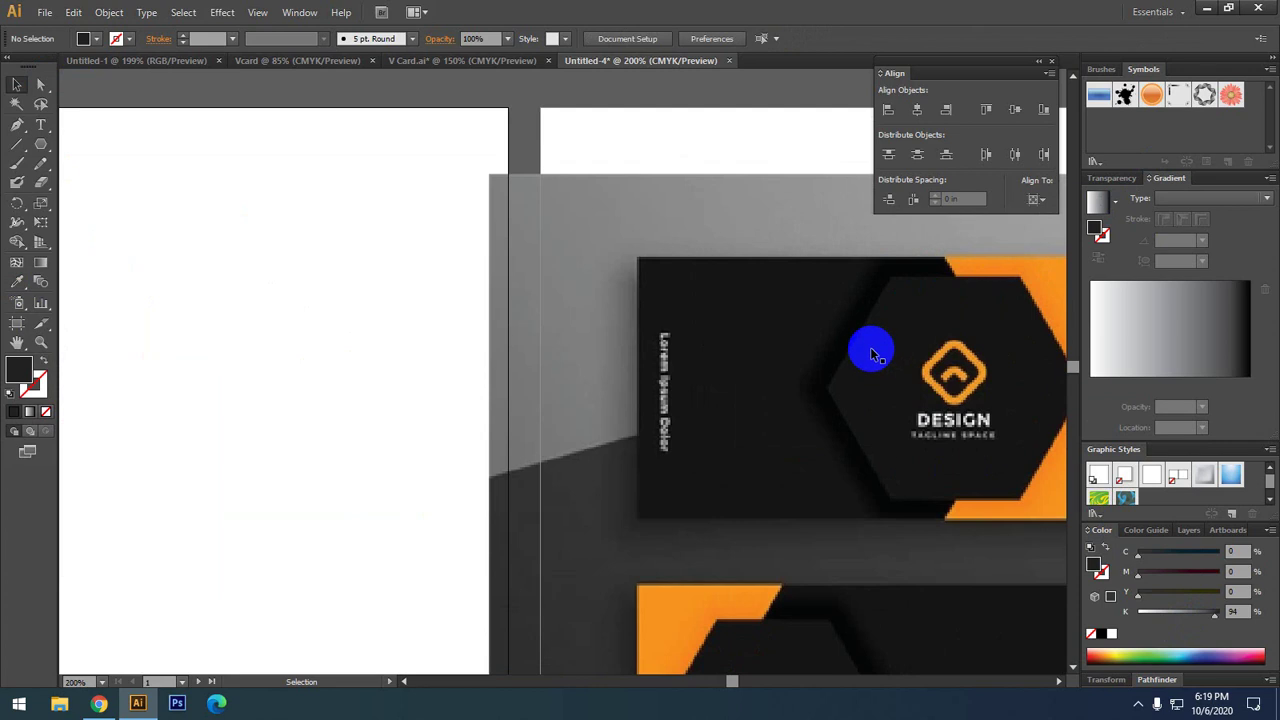
scroll(870, 352, down, 2)
scroll(420, 410, left, 2)
click(380, 440)
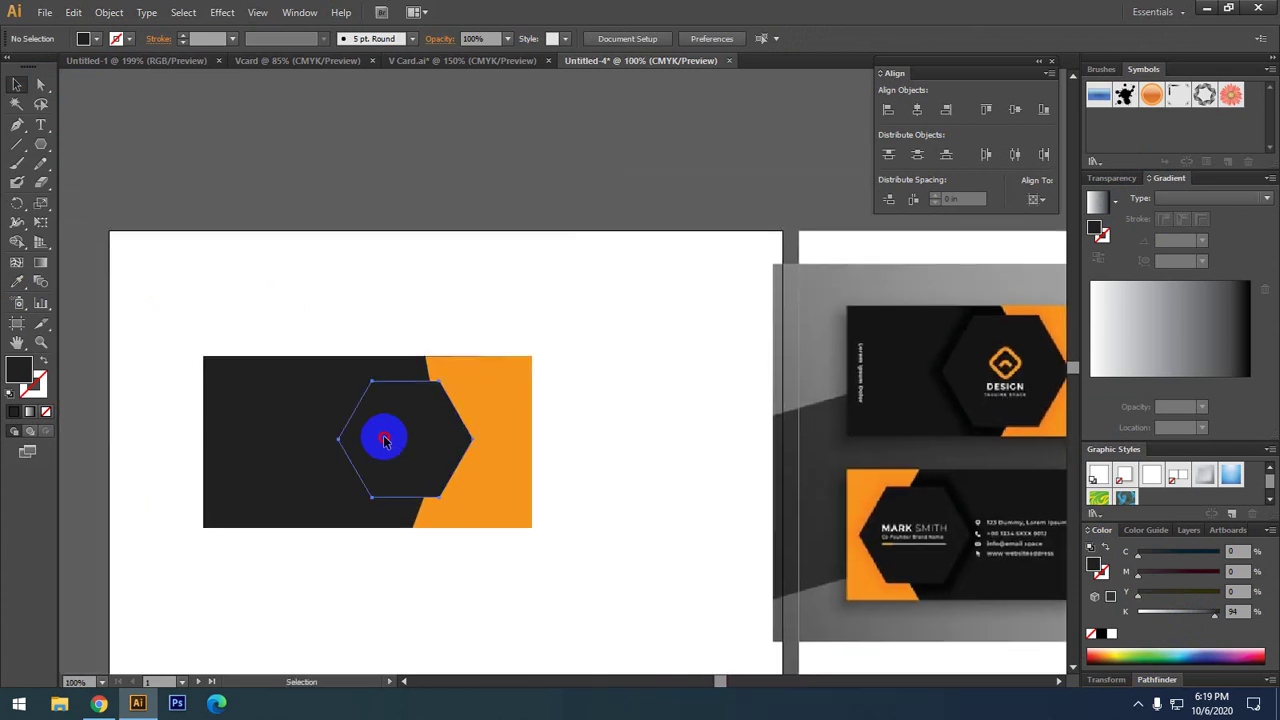
scroll(350, 446, up, 1)
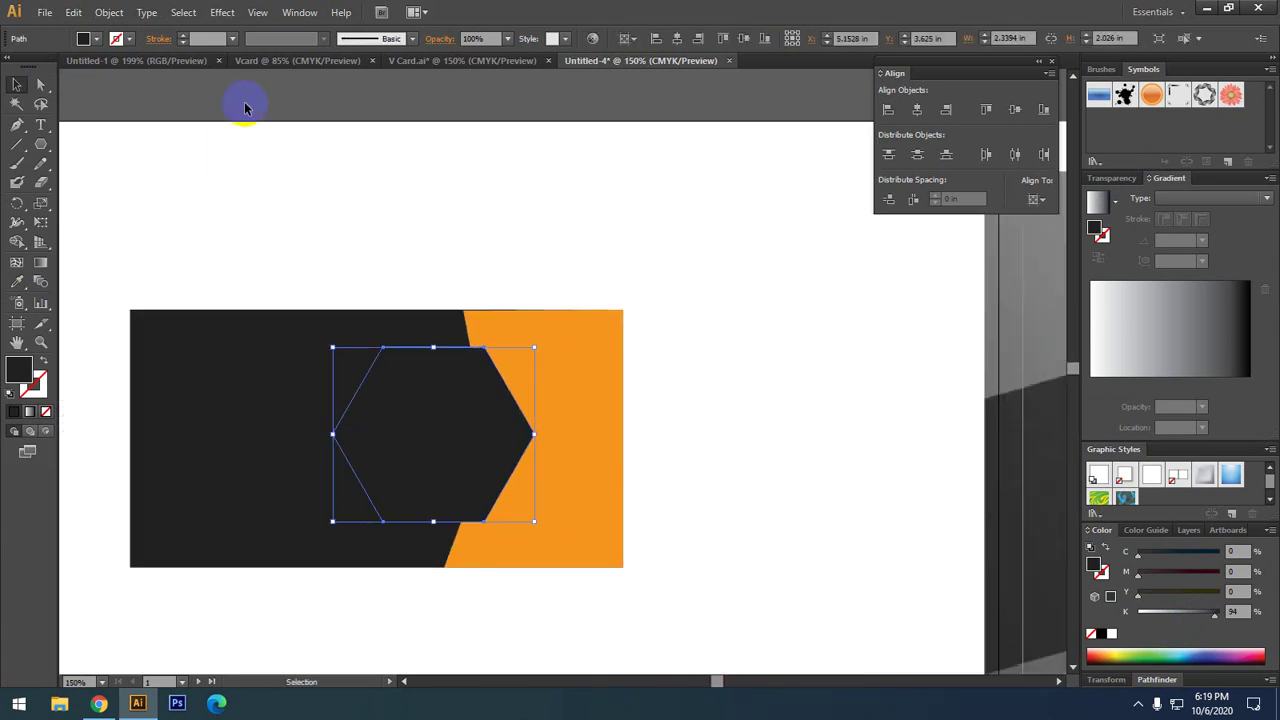
click(183, 12)
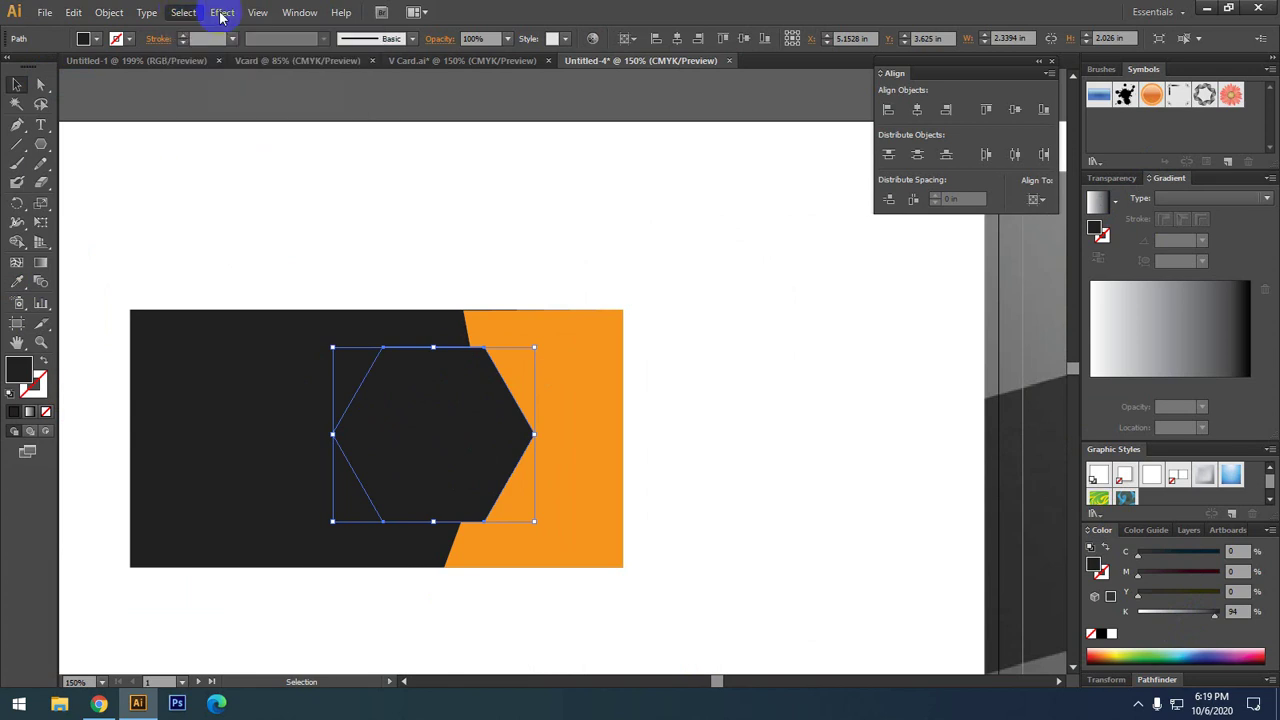
- Open Effect > Stylize > Drop Shadow for the selected hexagon
click(222, 12)
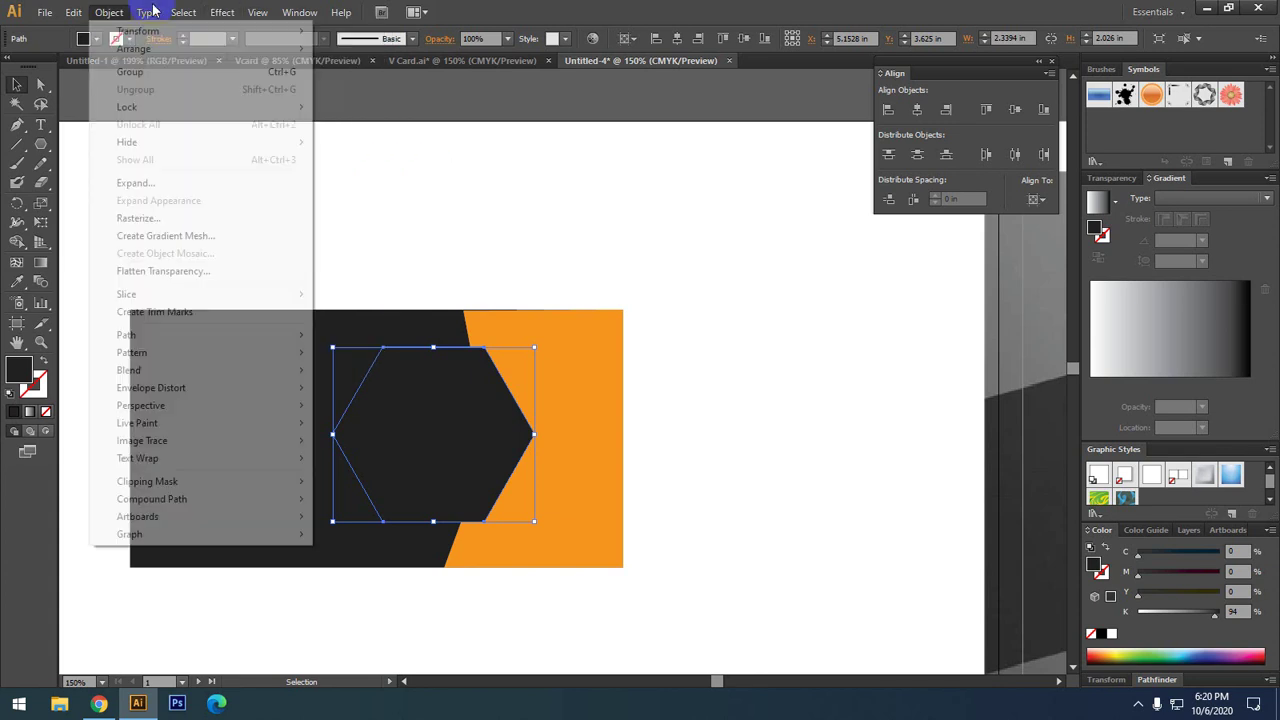
click(220, 10)
click(220, 12)
mouse_move(243, 193)
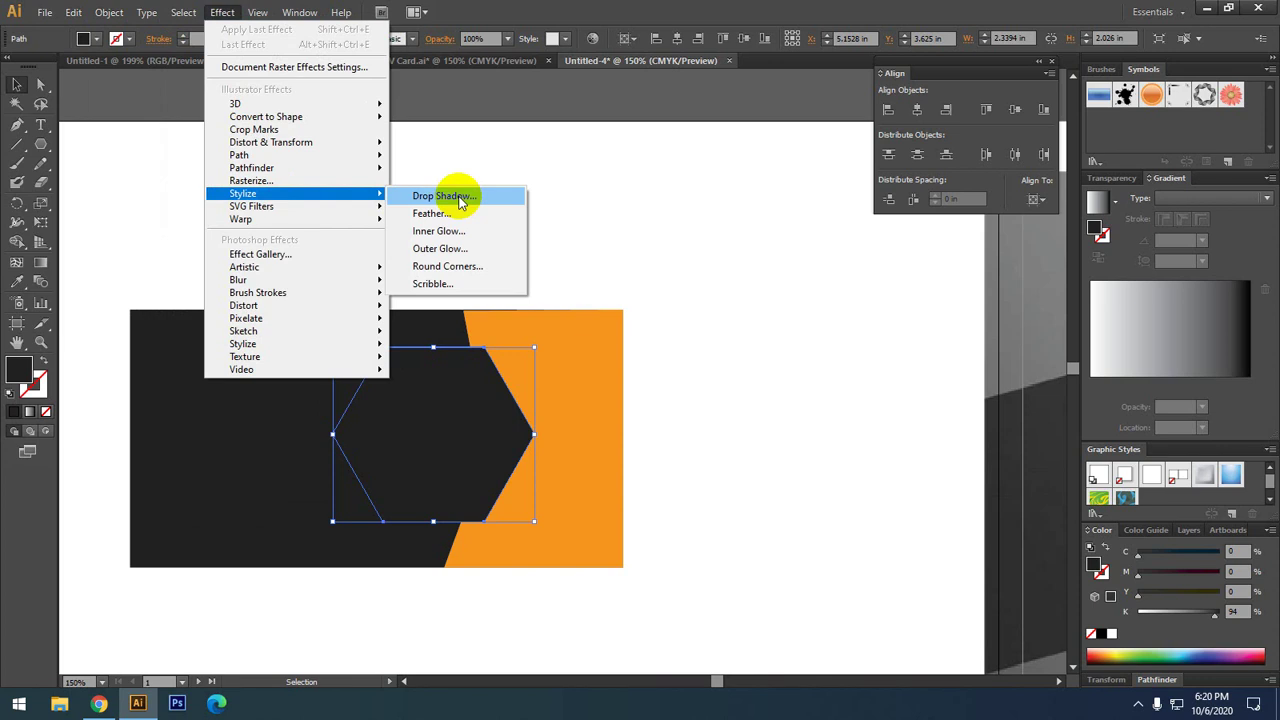
click(460, 198)
click(700, 403)
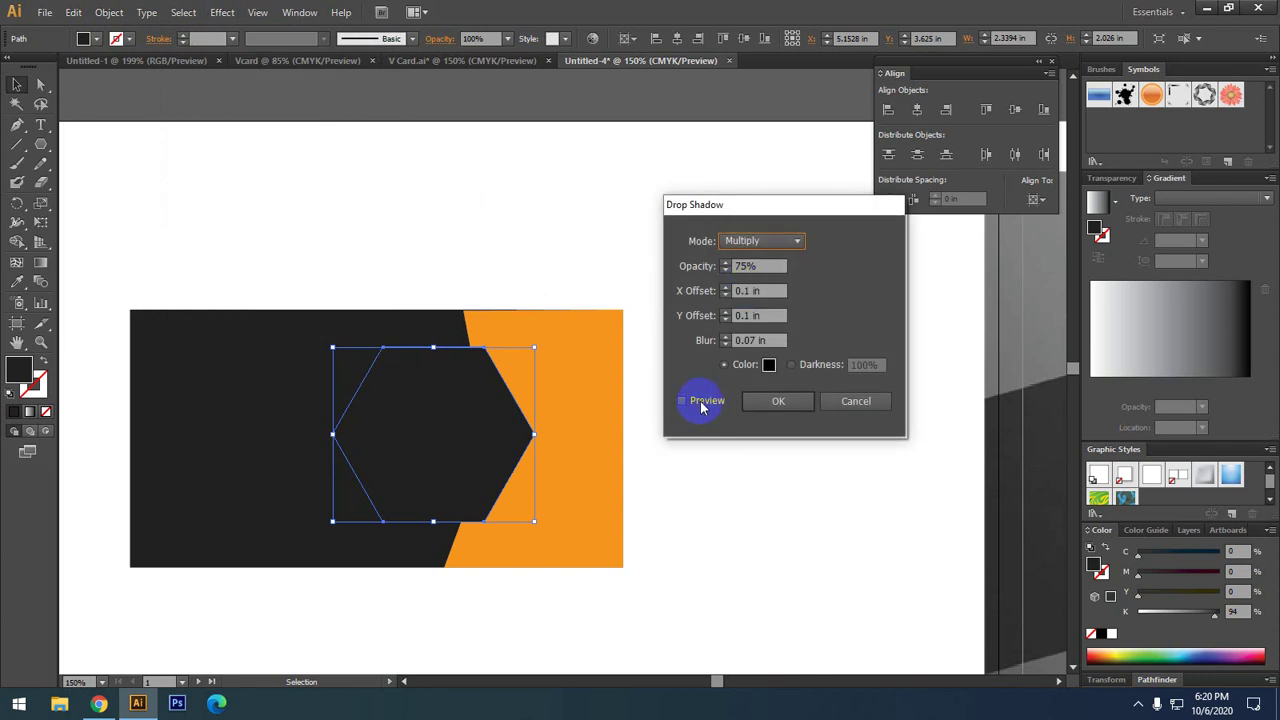
- Turn on Preview and set the shadow to X Offset -0.3 in and Y Offset 0 in
click(702, 405)
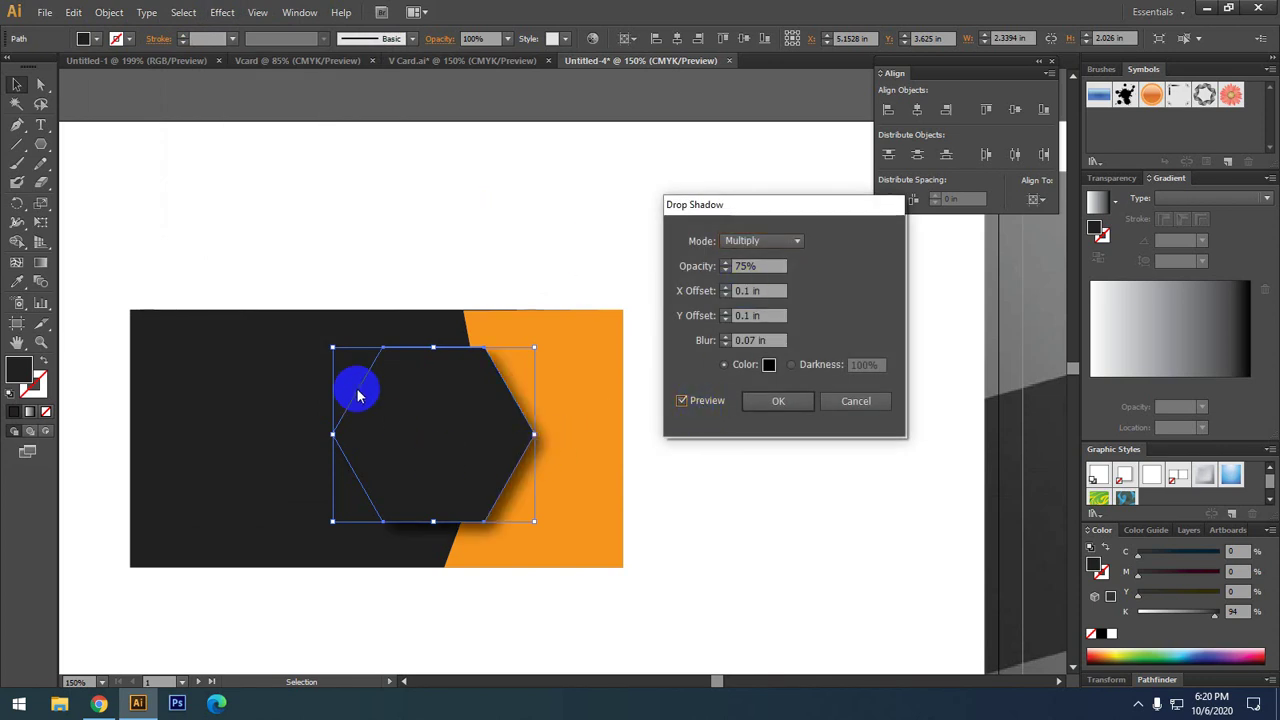
click(764, 263)
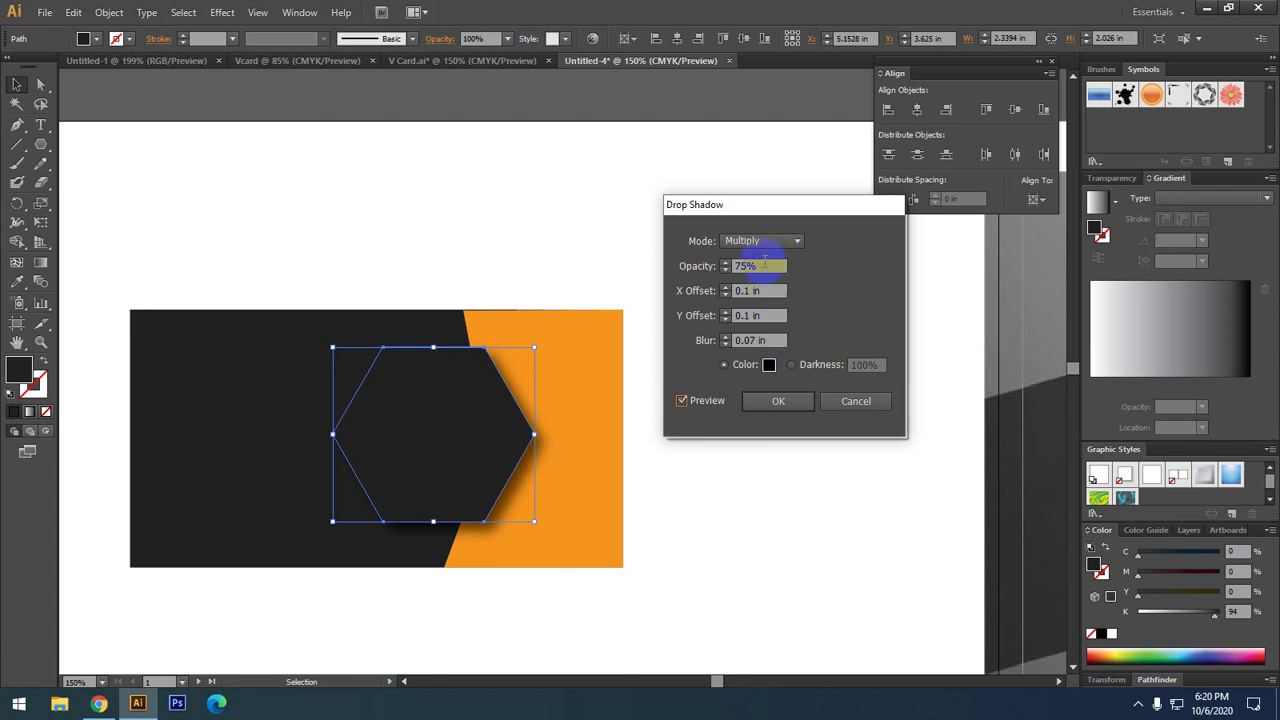
click(764, 290)
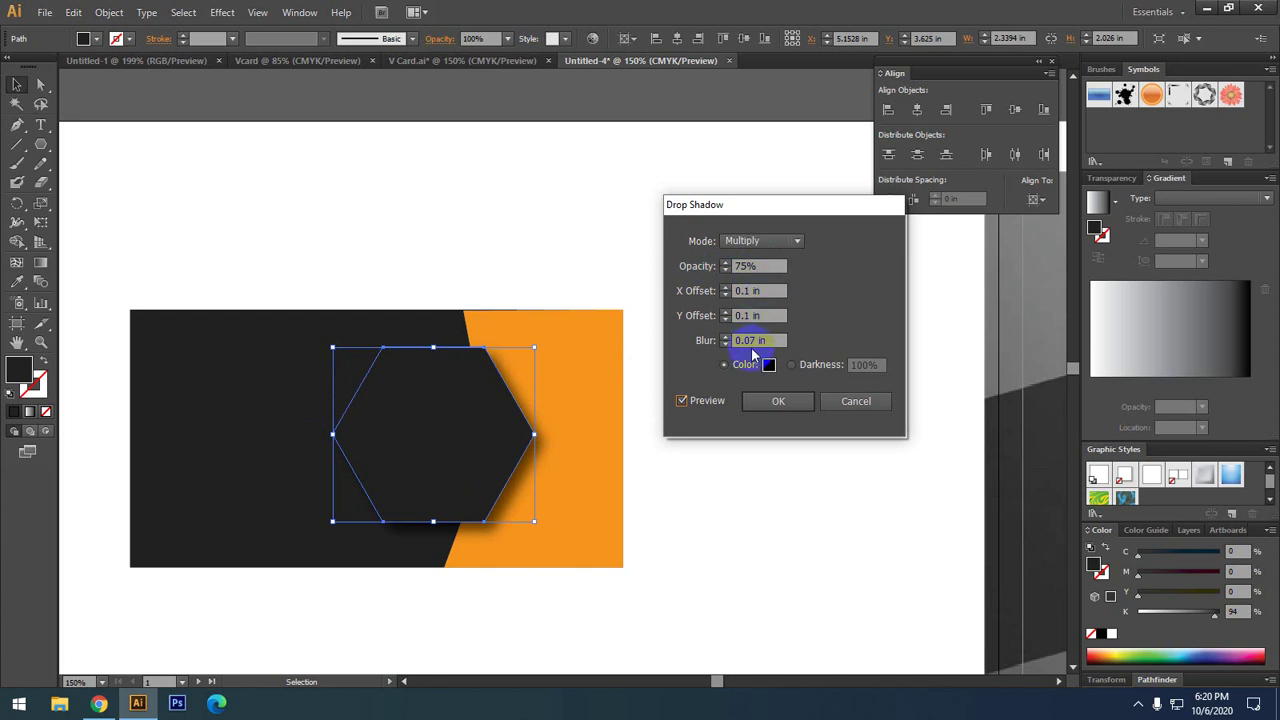
click(760, 340)
text(0.10.2)
key(Tab)
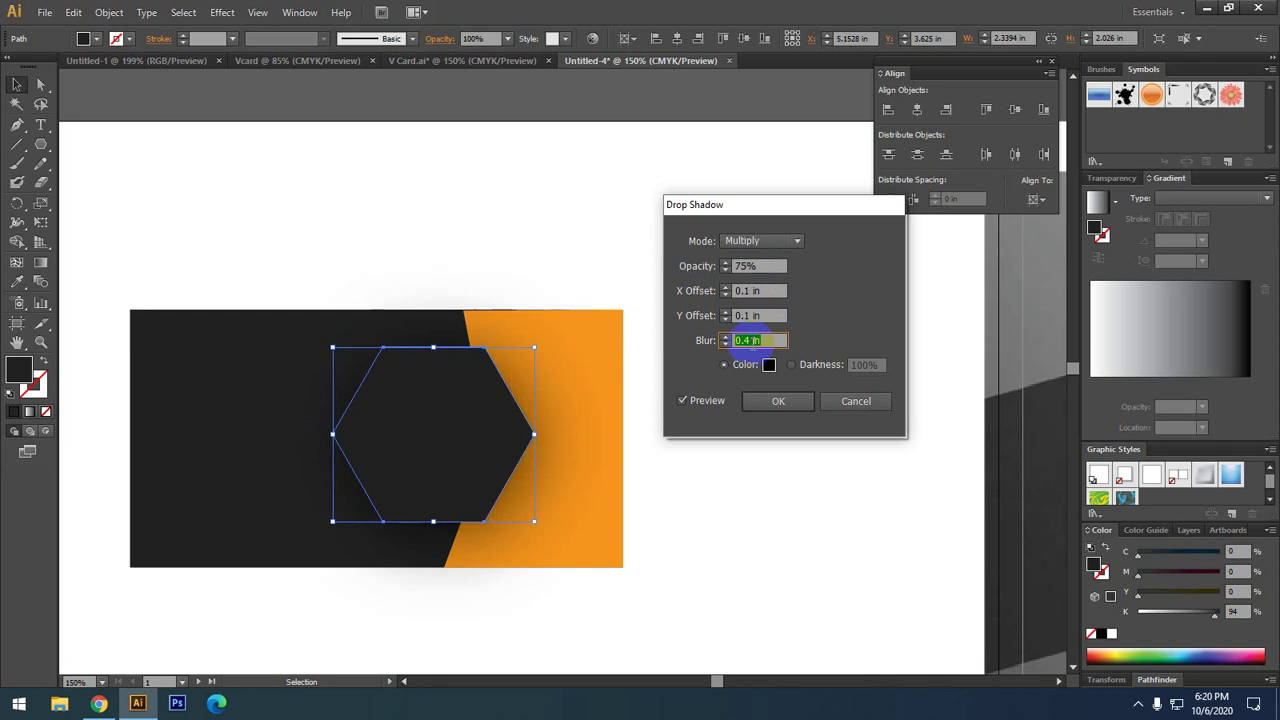
key(Down)
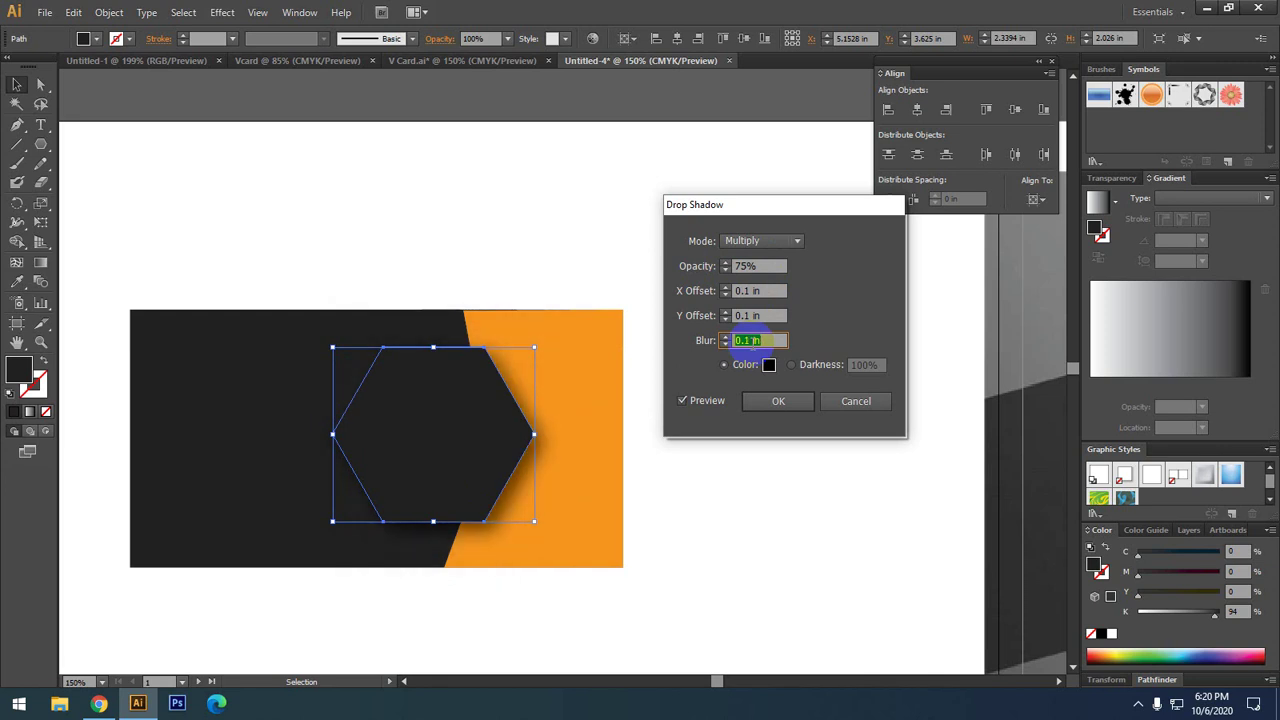
click(752, 315)
key(Down)
key(Down)
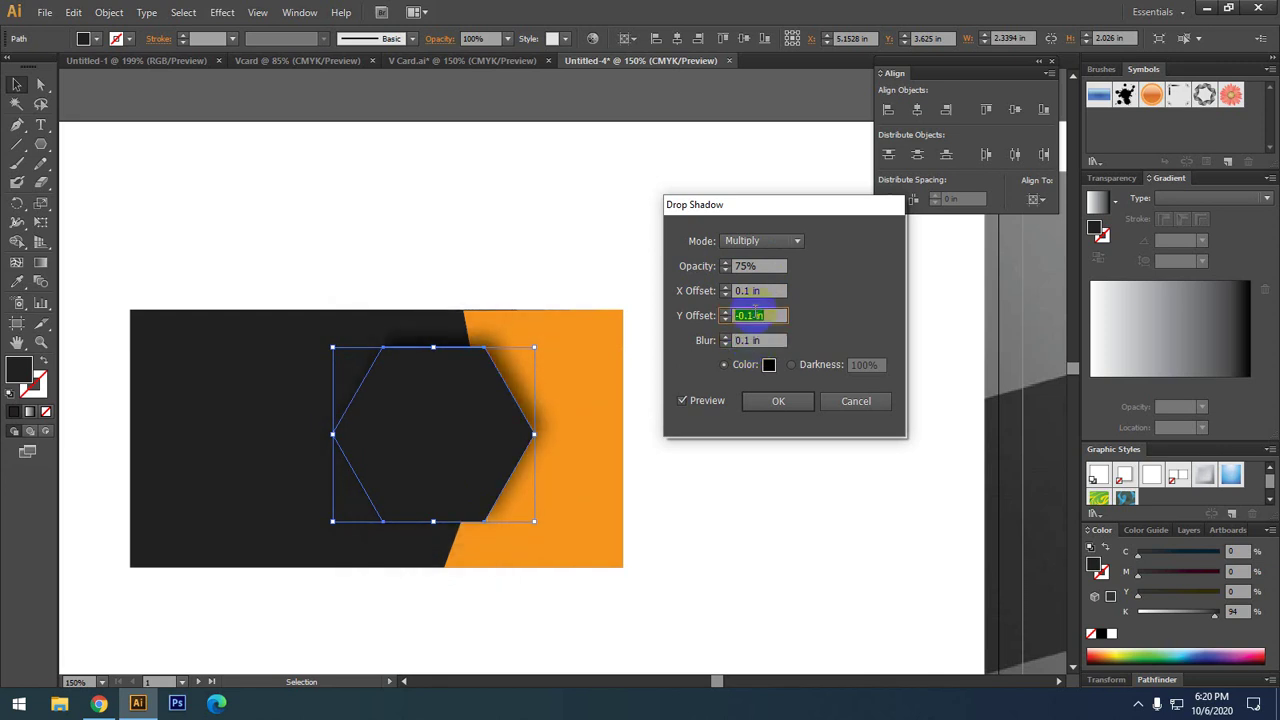
key(Up)
key(Up)
click(757, 291)
key(Down)
key(Down)
key(Down)
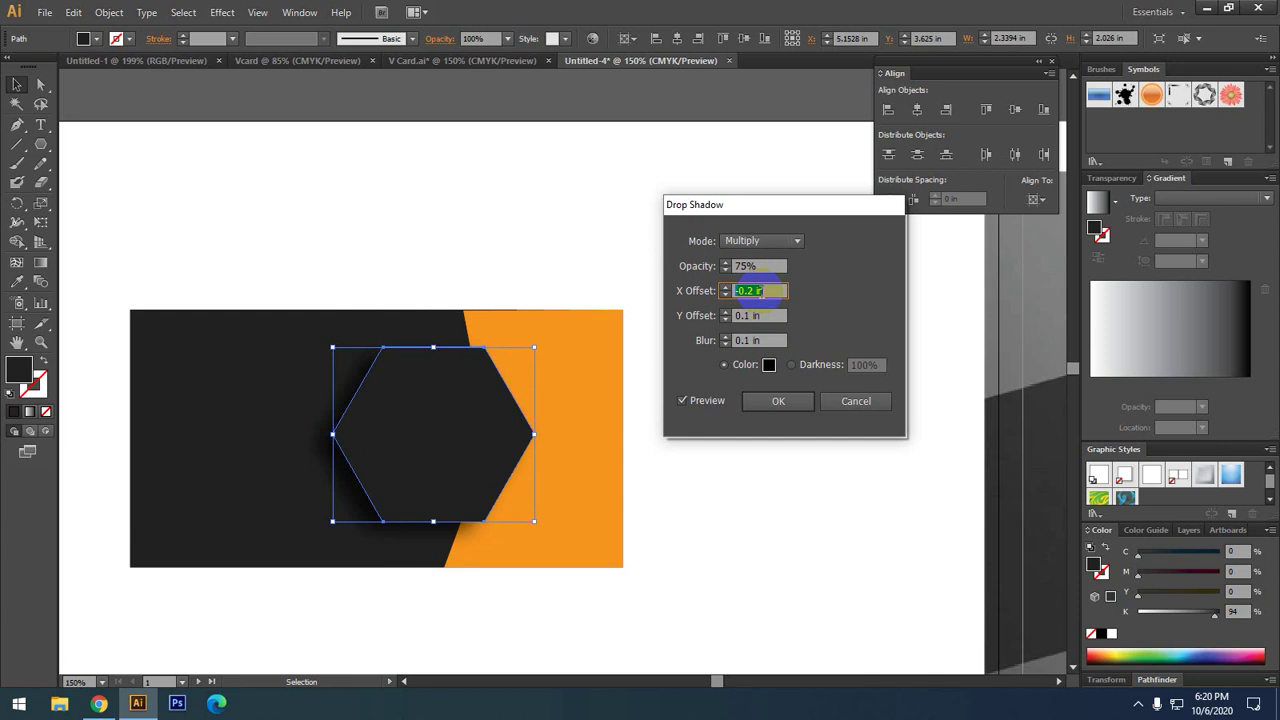
key(Down)
click(757, 315)
key(Down)
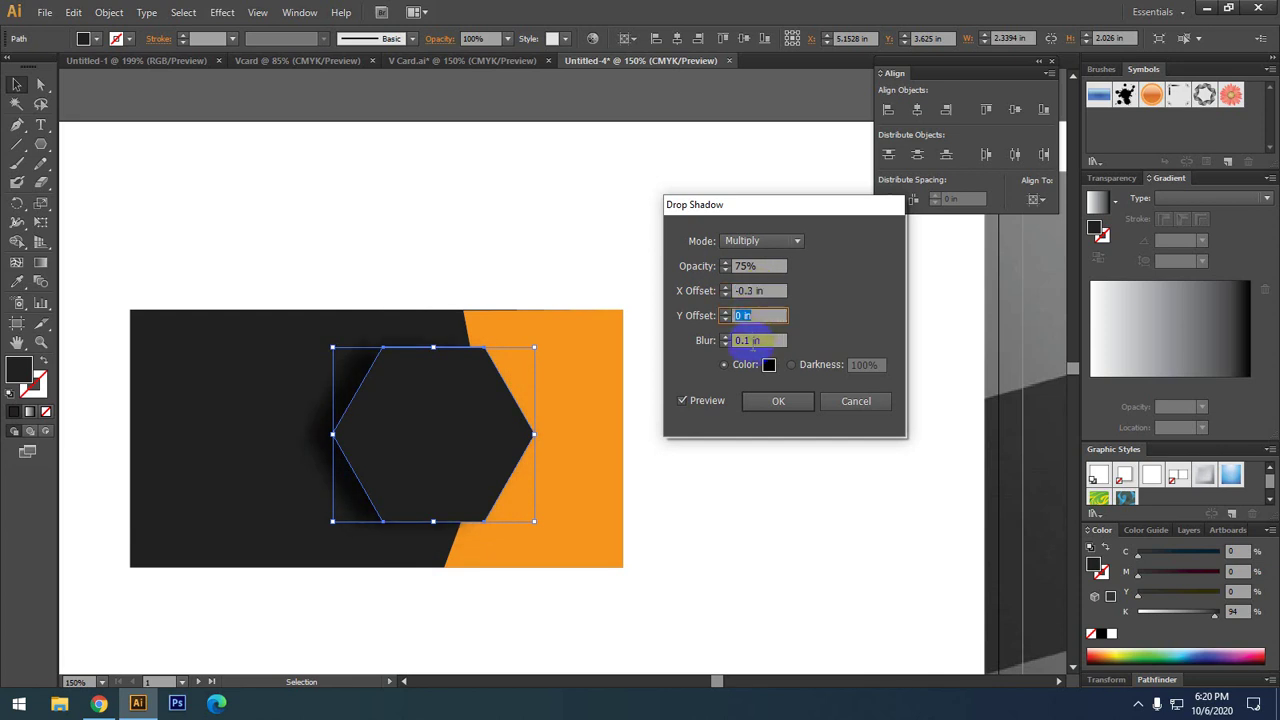
- Set the shadow blur to 0.1 in, keep Multiply at 75%, and apply it
click(752, 341)
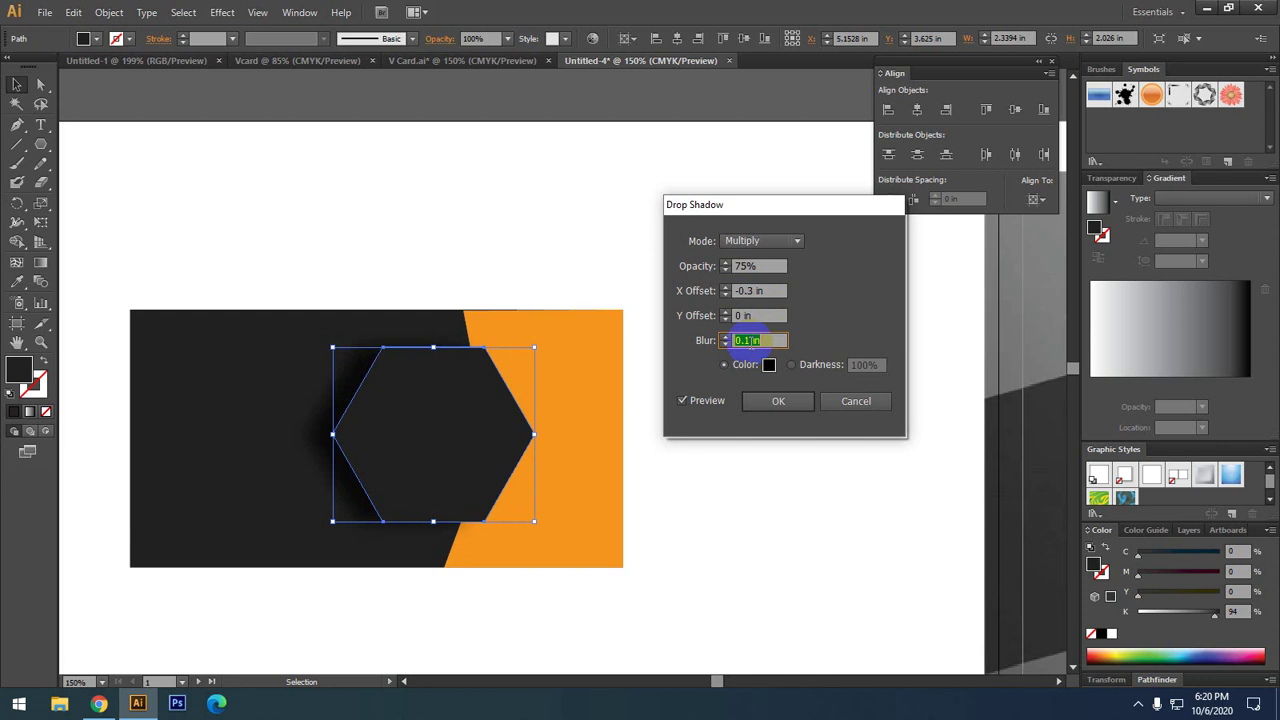
key(Up)
key(Down)
key(Down)
key(Down)
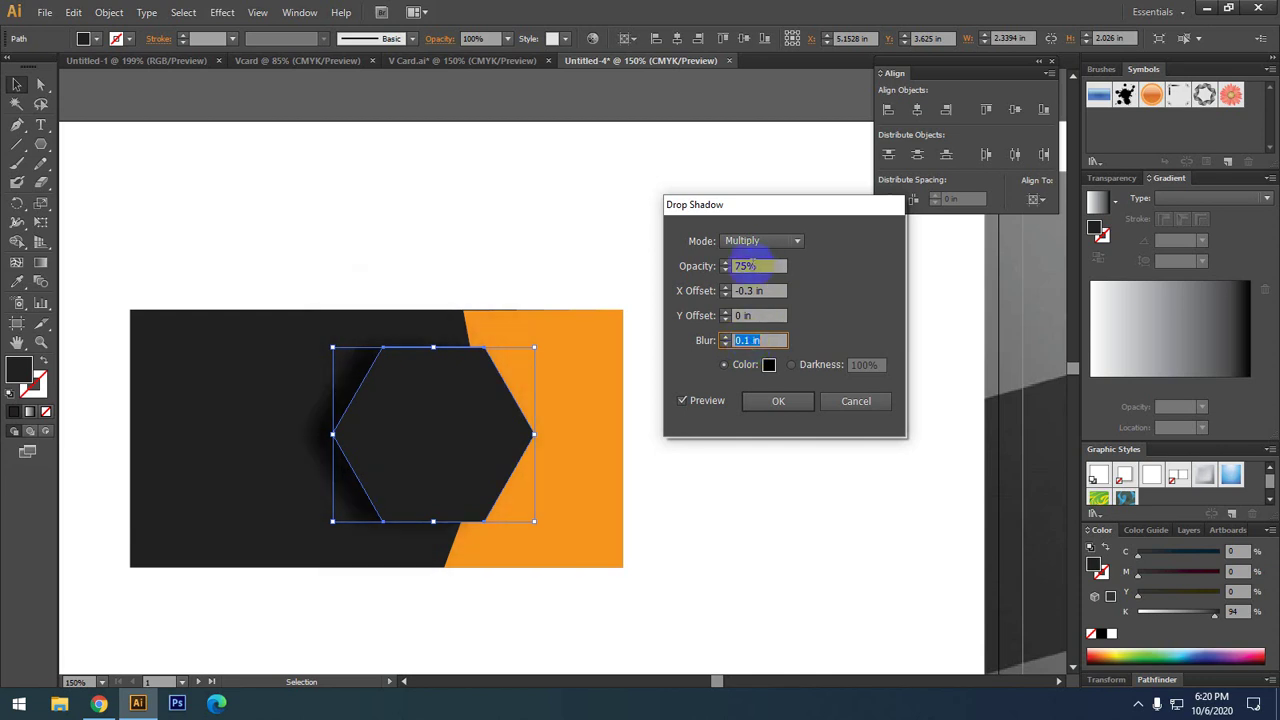
click(733, 265)
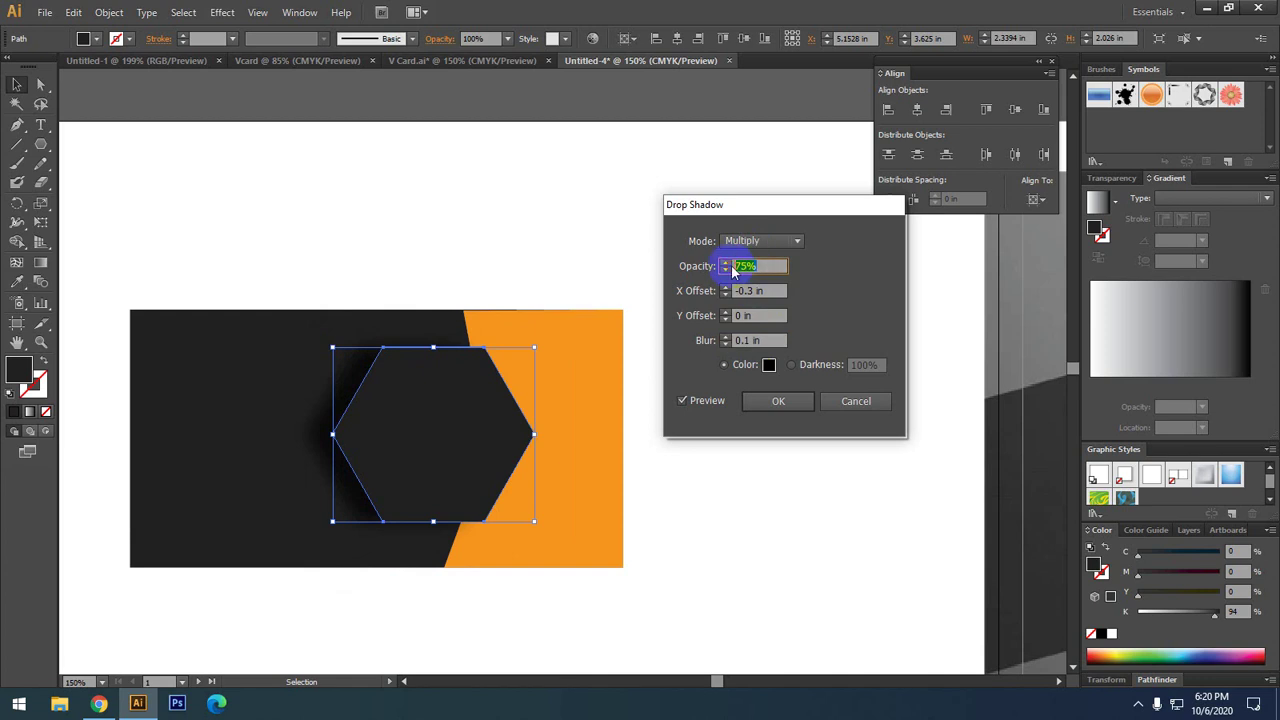
click(778, 243)
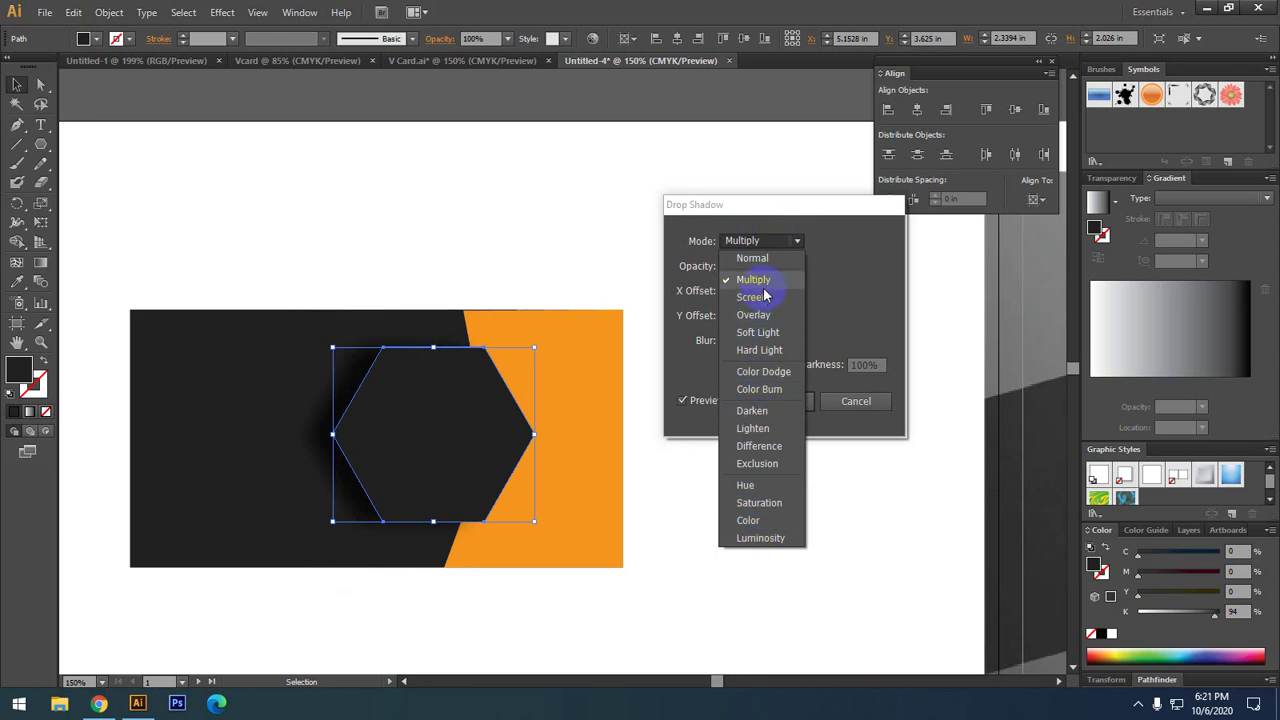
click(850, 271)
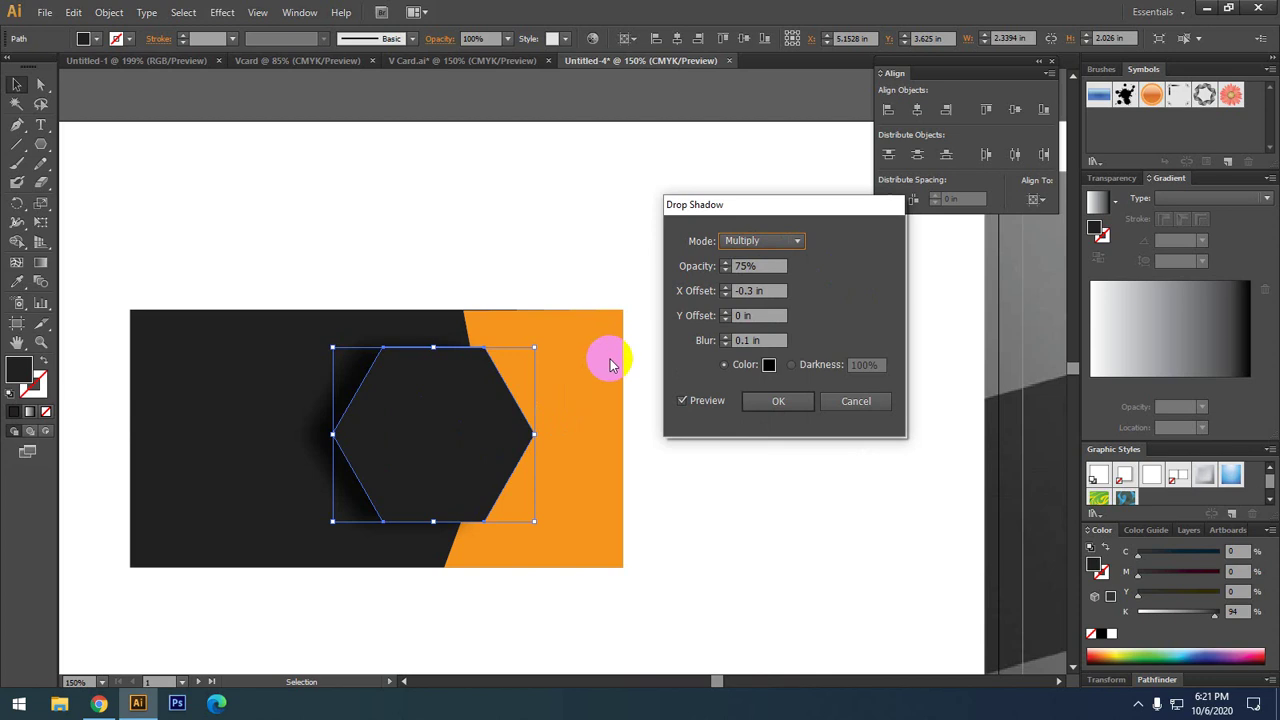
click(777, 316)
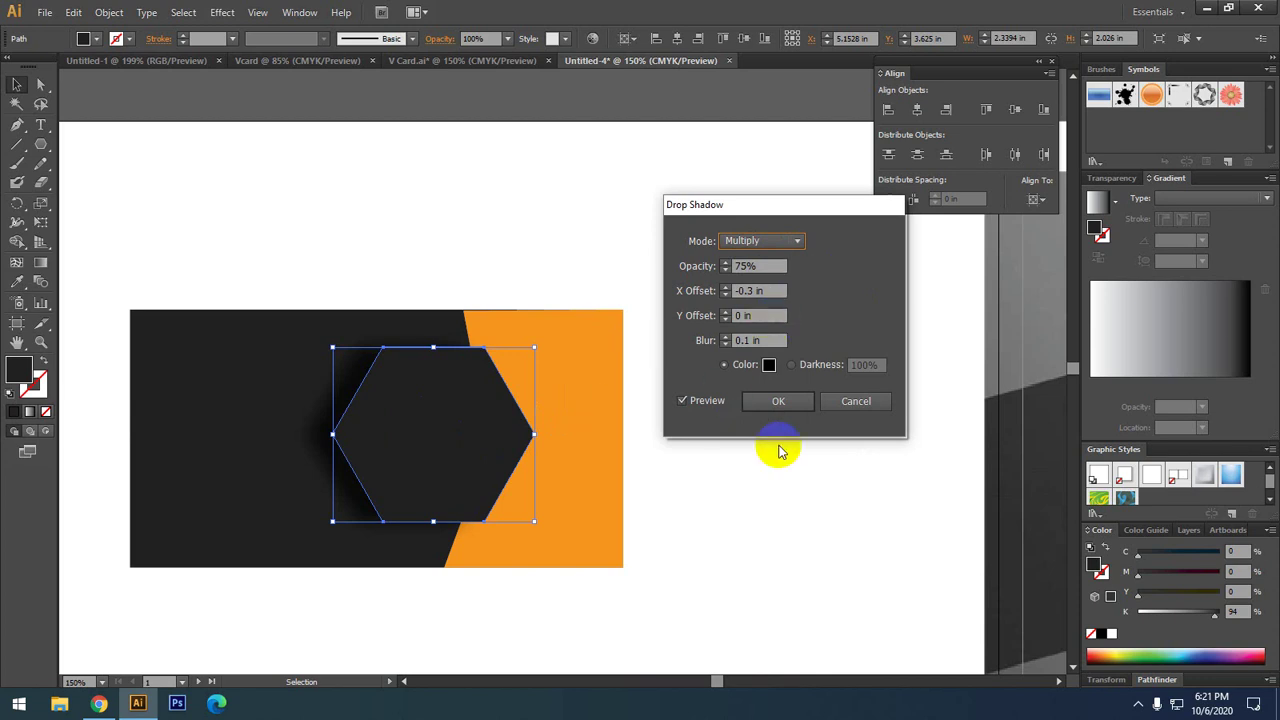
click(779, 402)
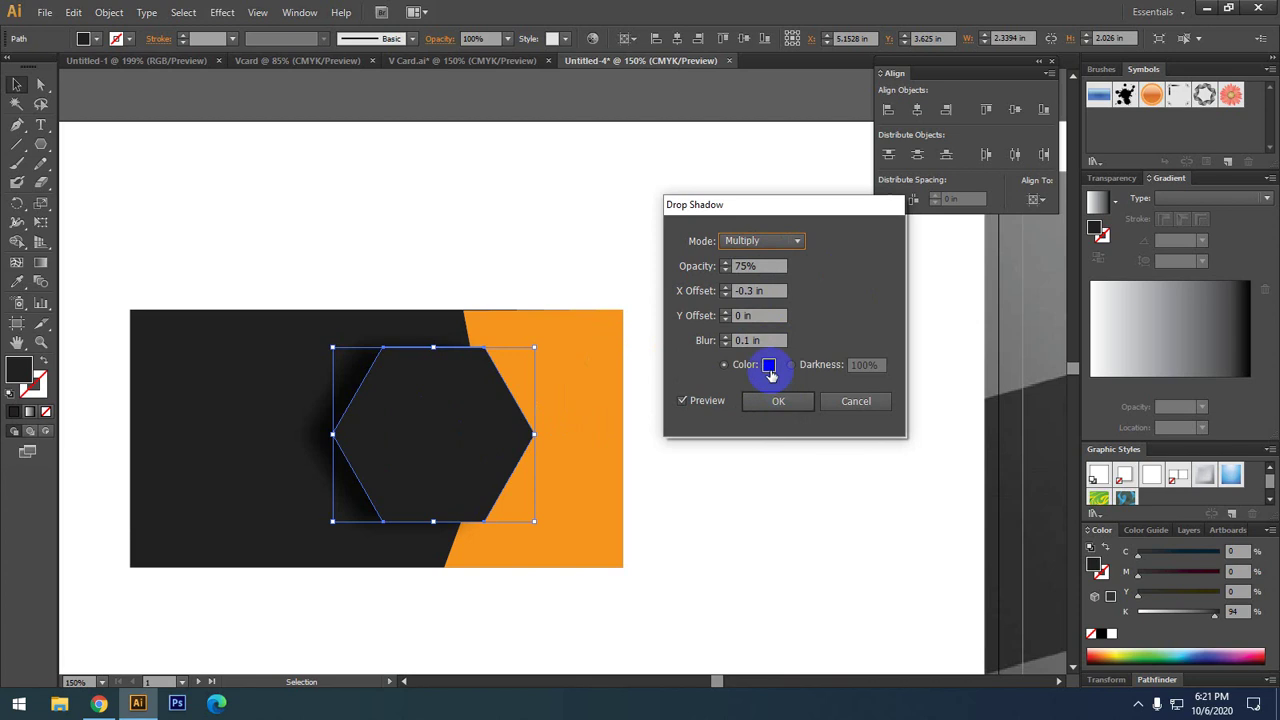
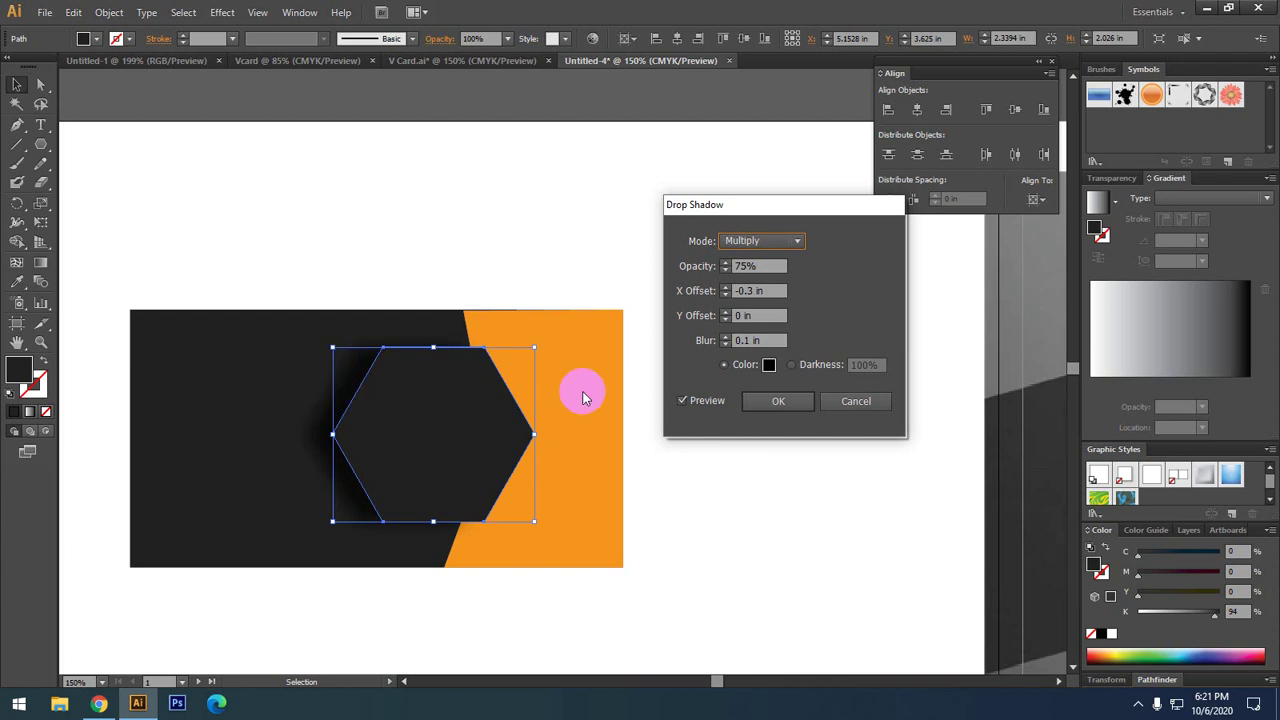
- Try white as the drop shadow colour in the Color Picker
click(768, 366)
drag(306, 341, 713, 383)
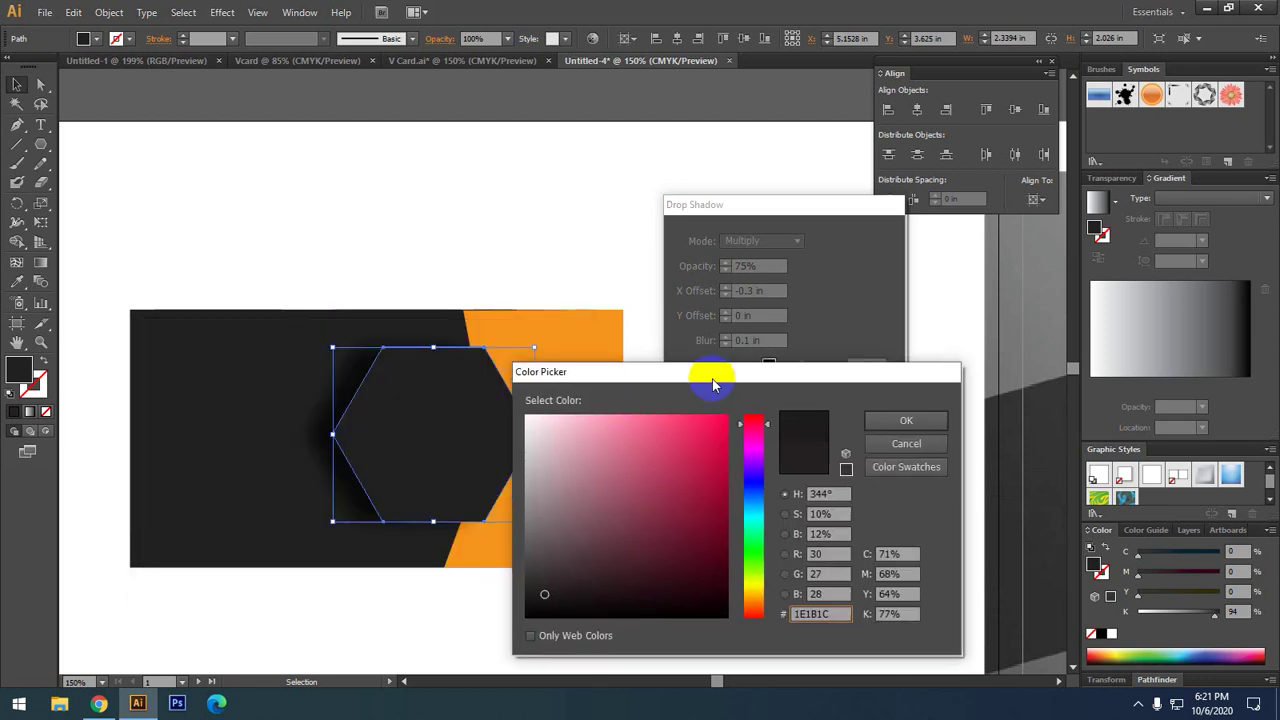
drag(600, 434, 506, 400)
click(906, 424)
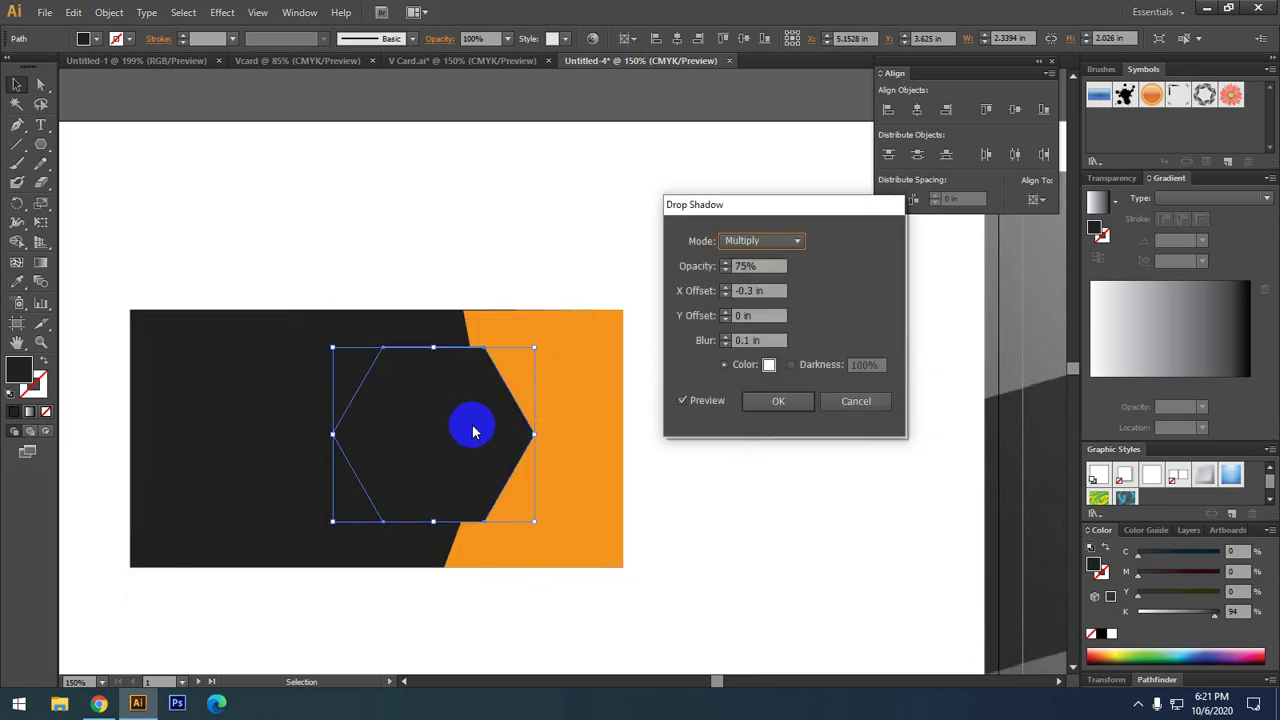
- Change the shadow colour to near-black, preview it, and apply the drop shadow
click(768, 364)
drag(554, 435, 507, 613)
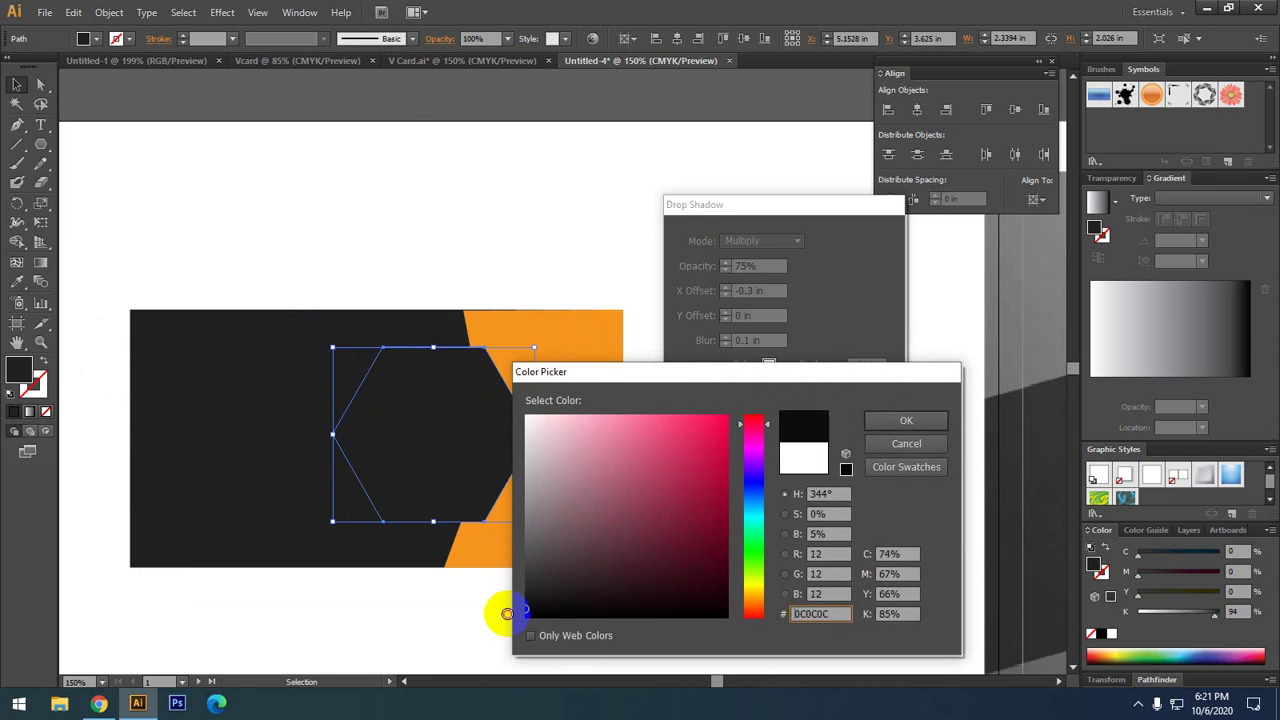
click(906, 420)
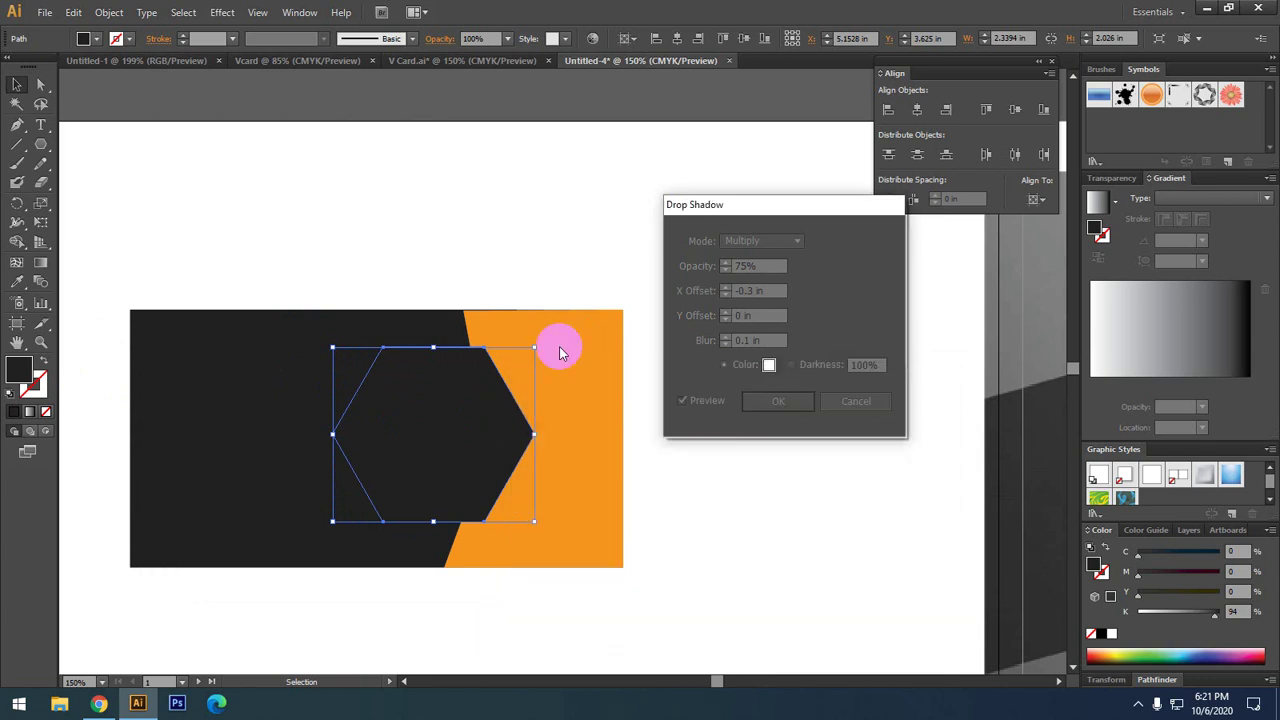
click(692, 398)
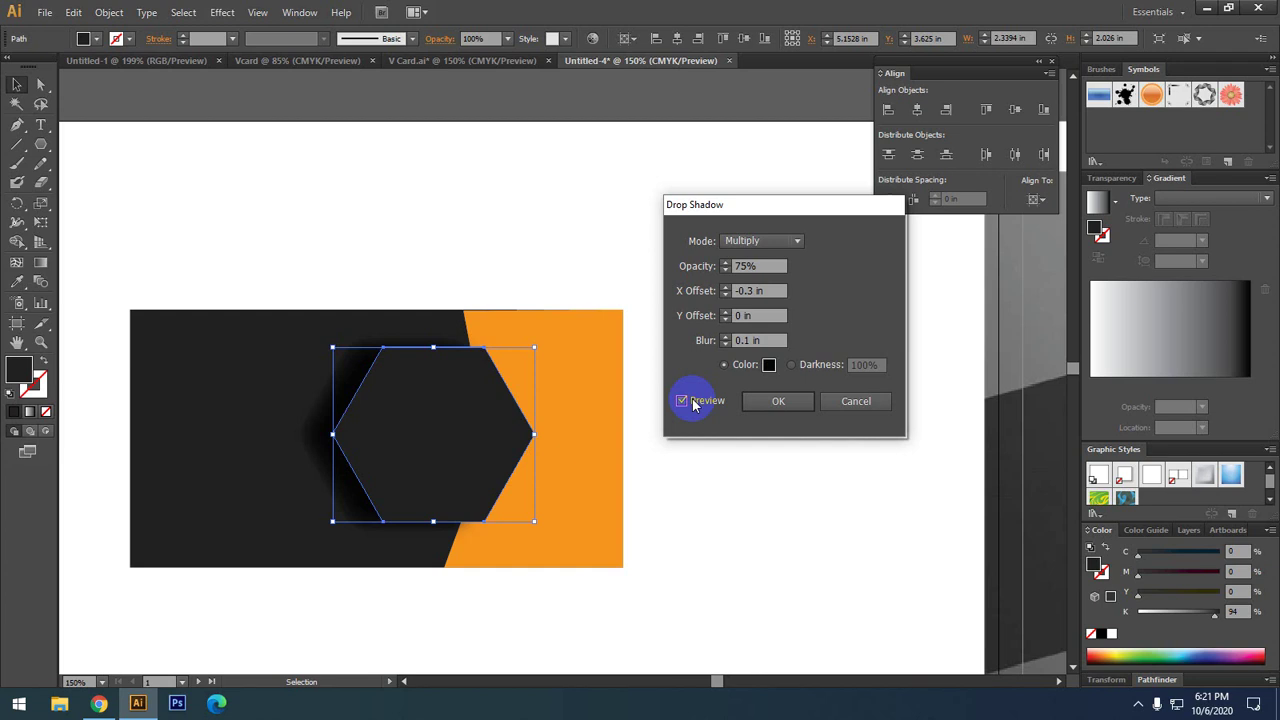
click(805, 403)
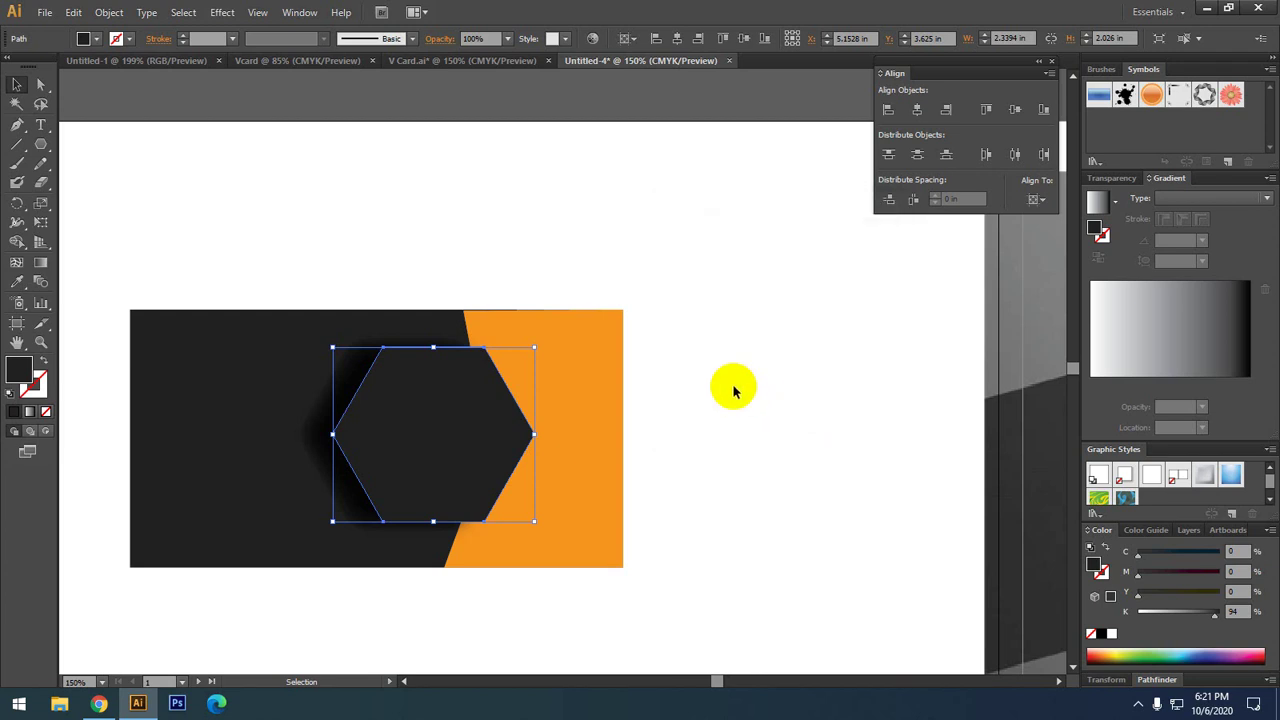
- Deselect the hexagon and zoom out to show both artboards
click(732, 383)
scroll(719, 399, down, 1)
scroll(690, 380, down, 1)
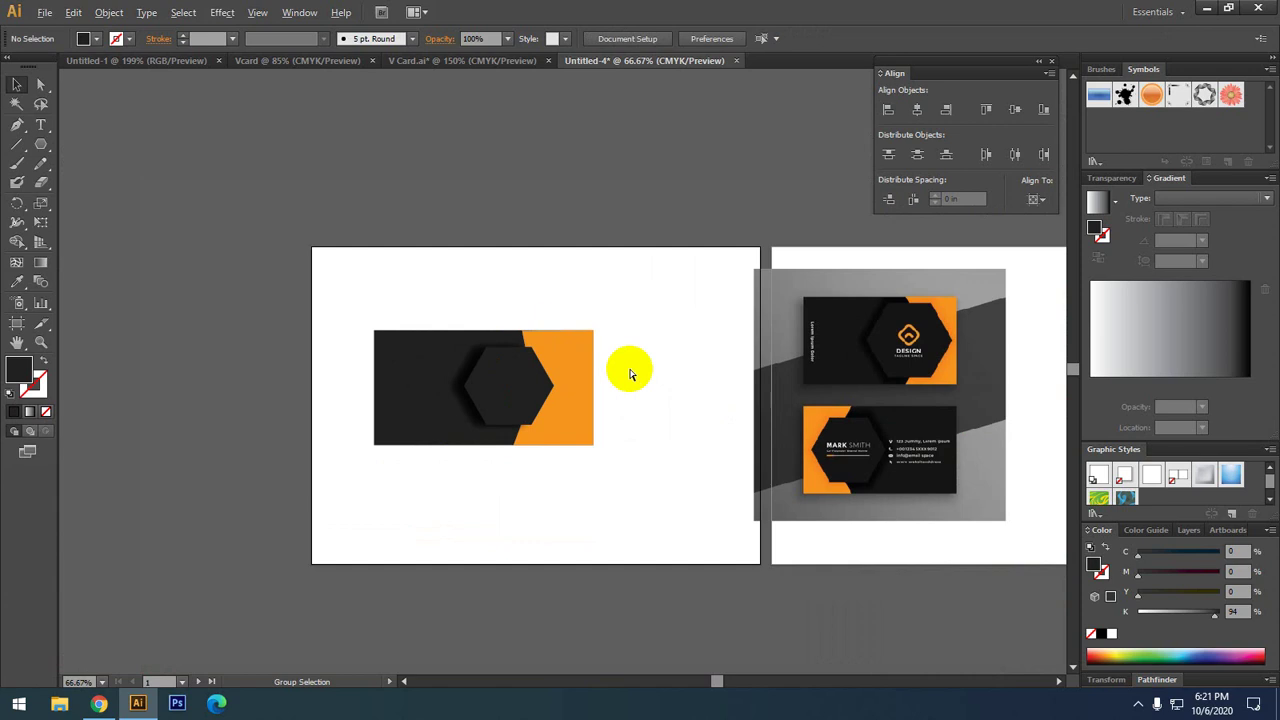
drag(691, 380, 692, 397)
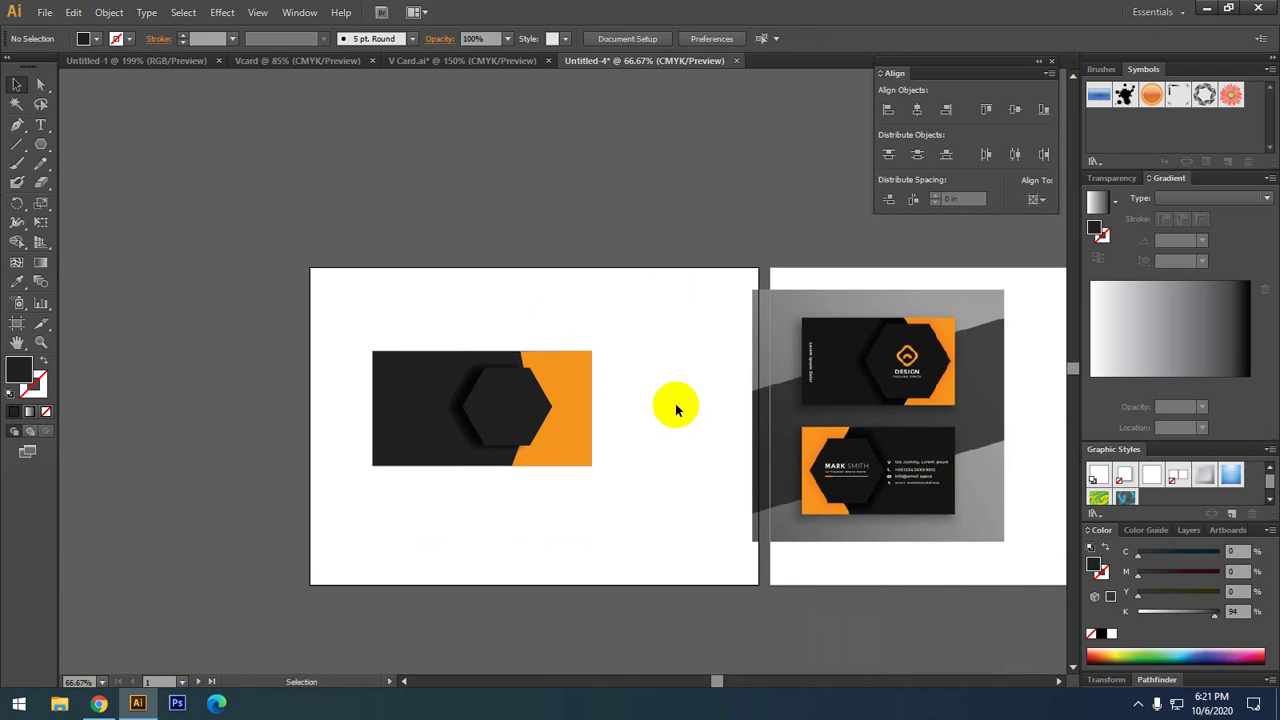
- Copy the Red Vector Business Card image from Chrome's image results, then return to Illustrator
click(108, 704)
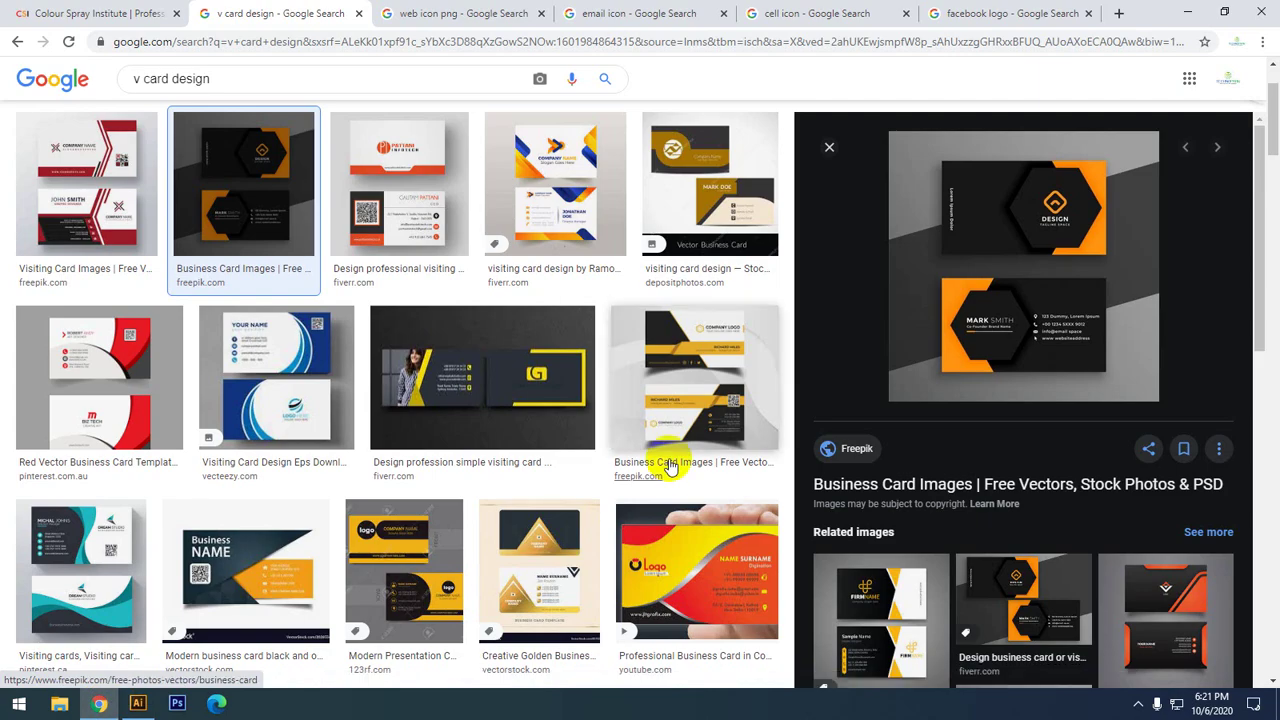
scroll(666, 463, down, 2)
scroll(683, 474, down, 2)
scroll(683, 474, up, 2)
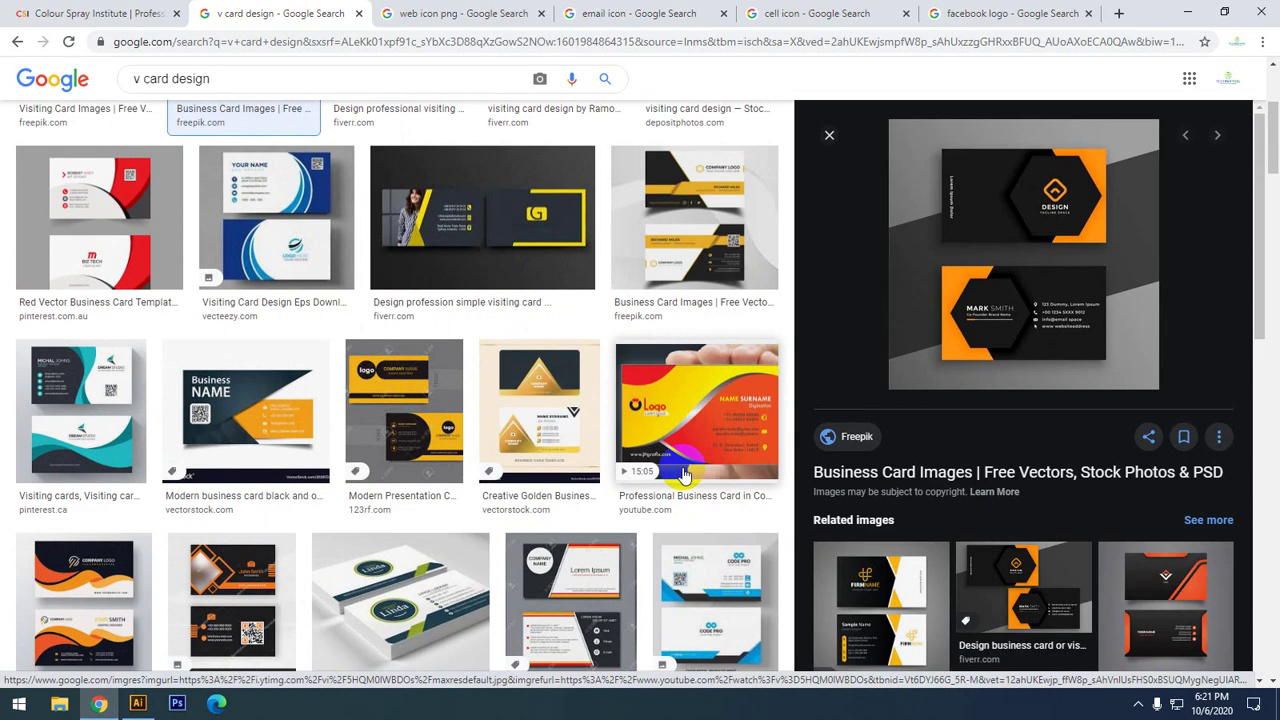
click(86, 243)
right_click(1040, 244)
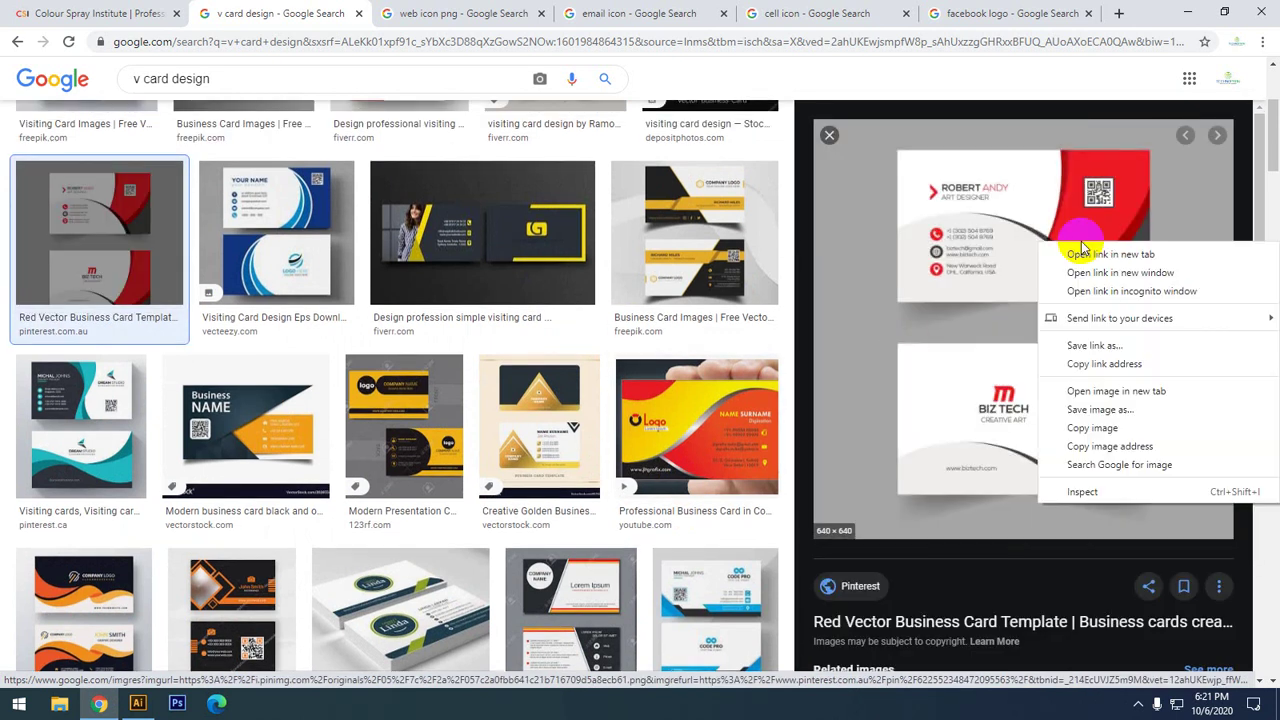
click(1117, 427)
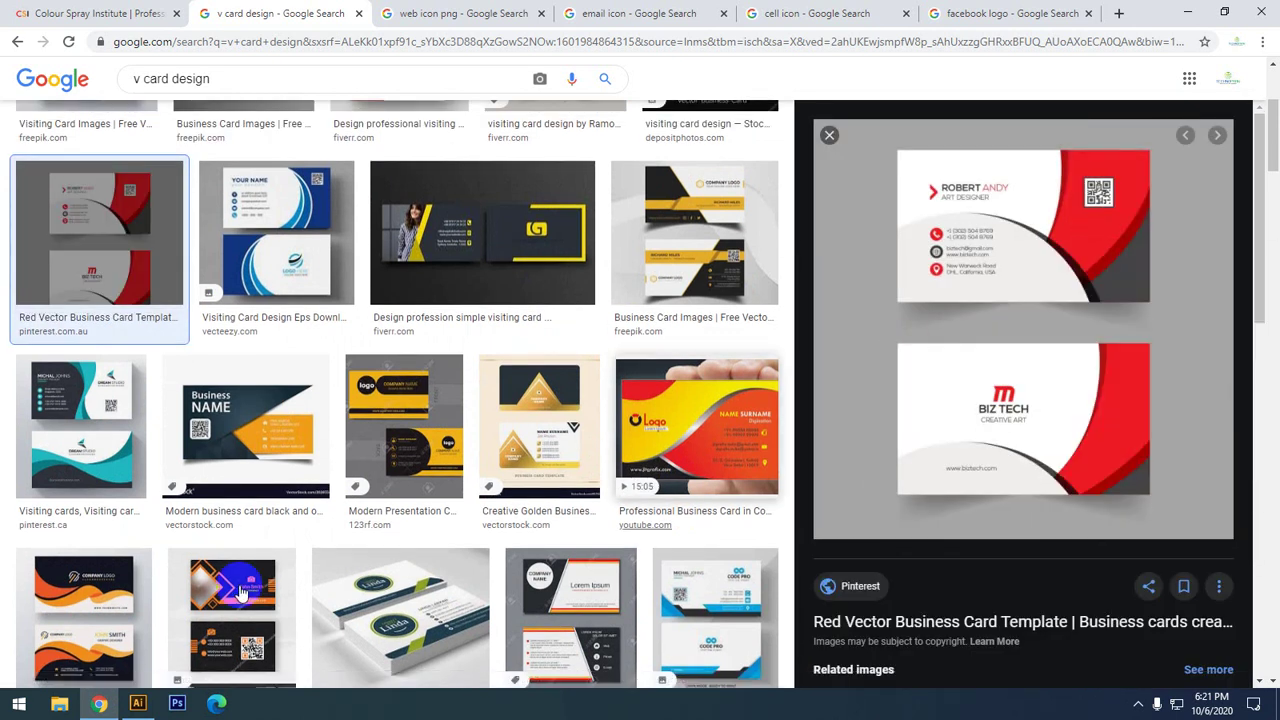
click(138, 703)
drag(266, 361, 311, 320)
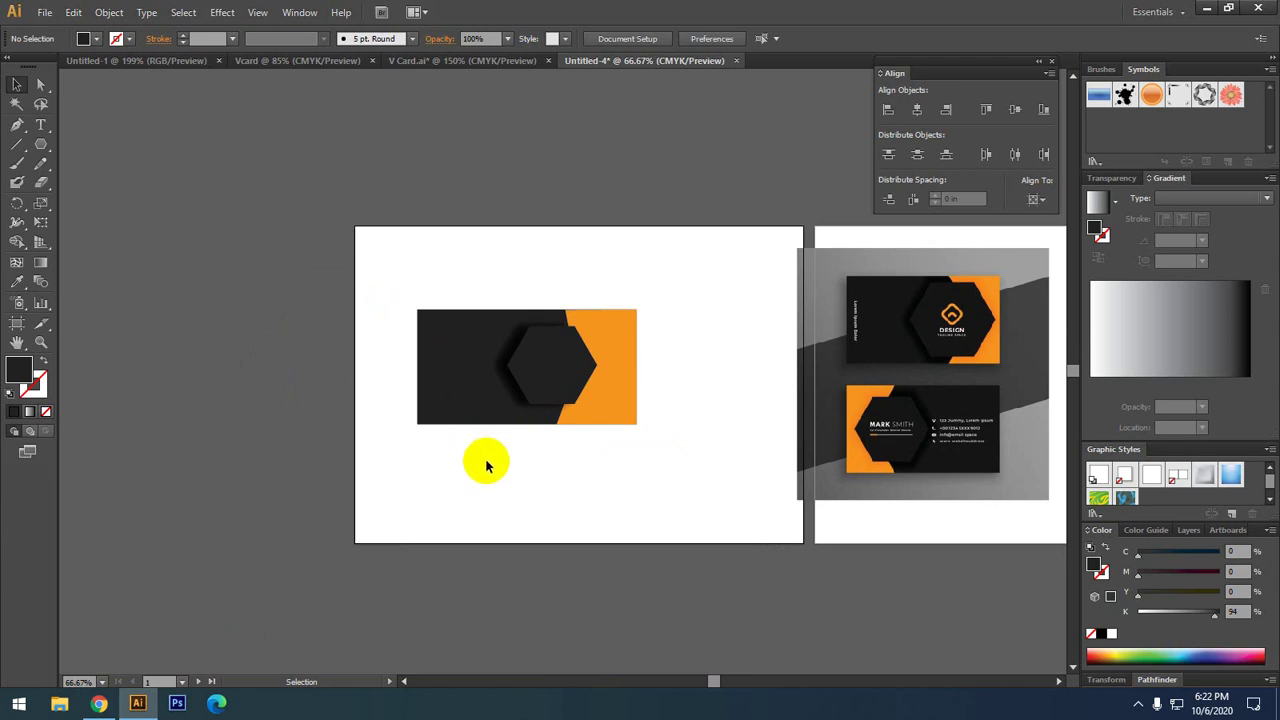
- Move the finished orange card artwork above the artboard
scroll(505, 498, left, 2)
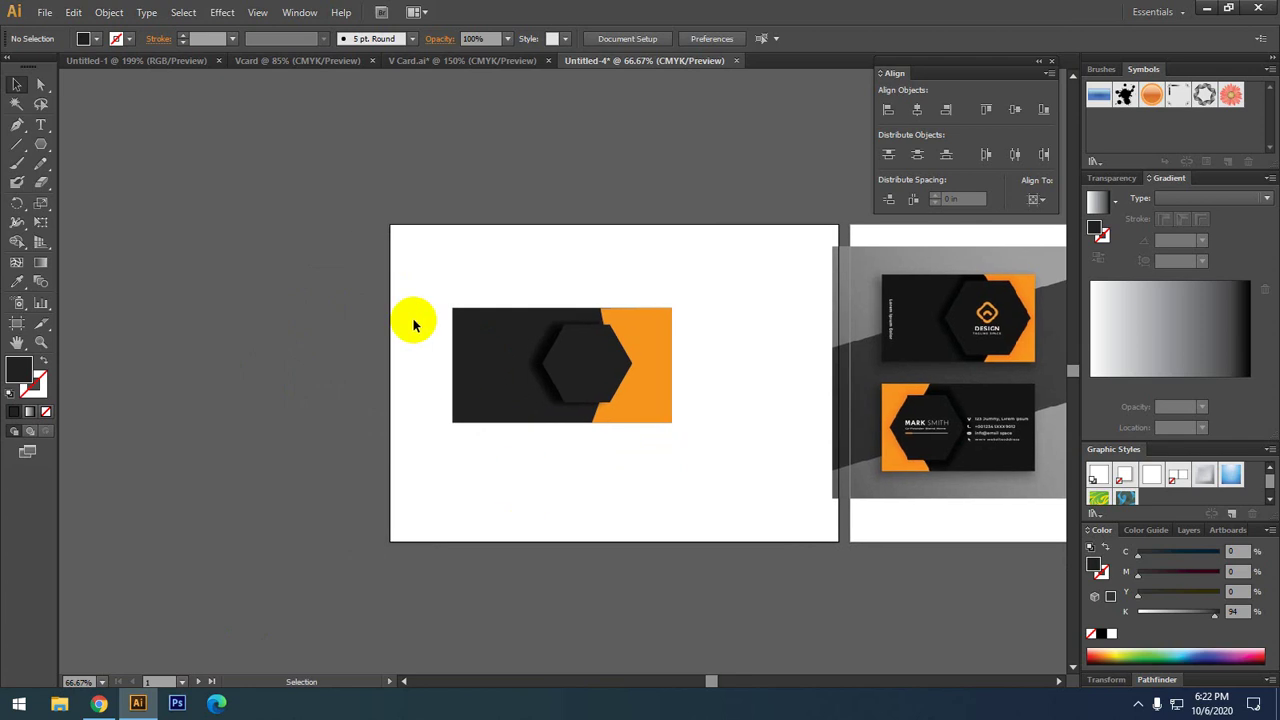
drag(415, 291, 640, 454)
drag(640, 454, 648, 527)
drag(629, 483, 675, 276)
click(640, 449)
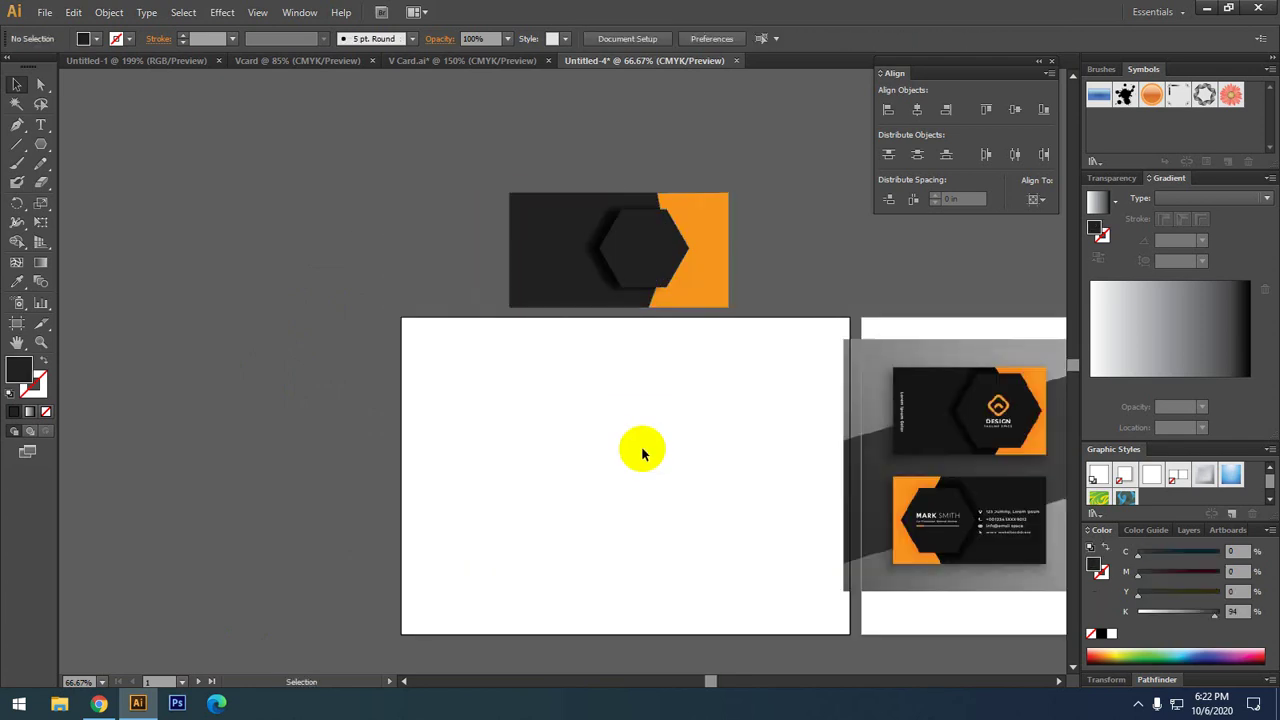
- Paste the red business card image and place it on the artboard
key(ctrl+v)
mouse_move(597, 392)
mouse_down()
mouse_move(643, 494)
mouse_move(608, 500)
mouse_up()
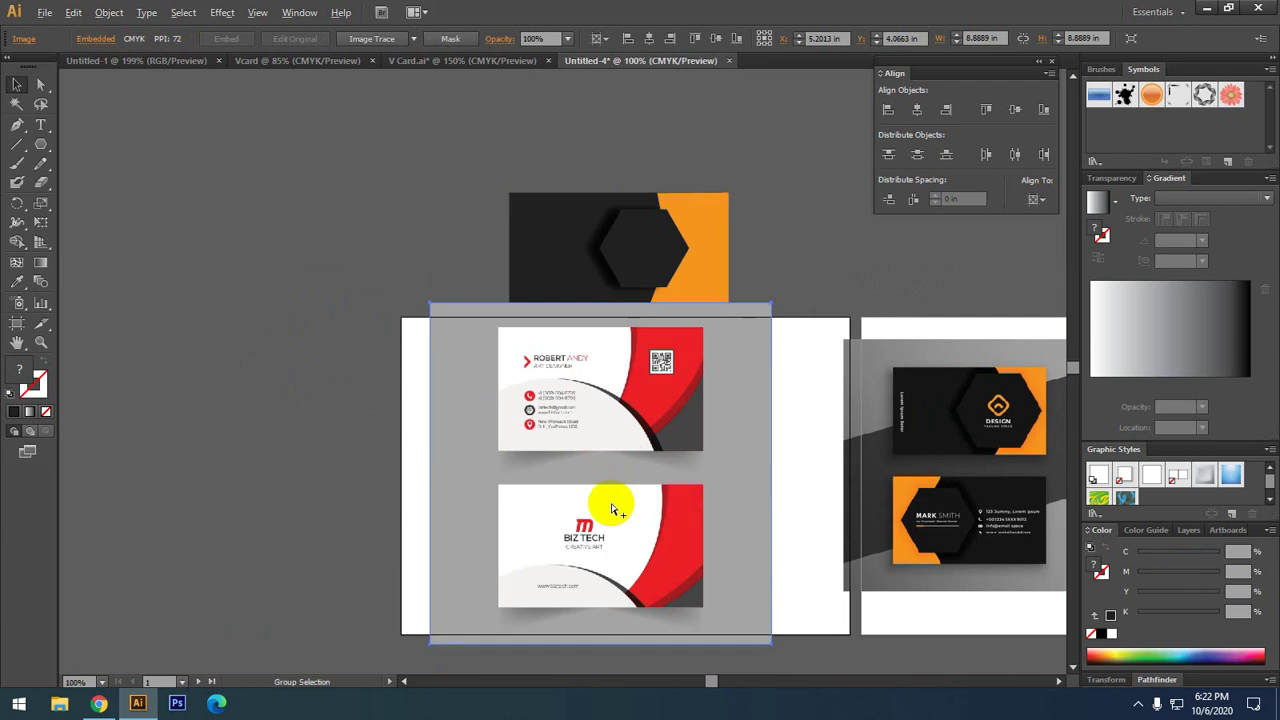
scroll(608, 500, up, 1)
scroll(627, 540, down, 2)
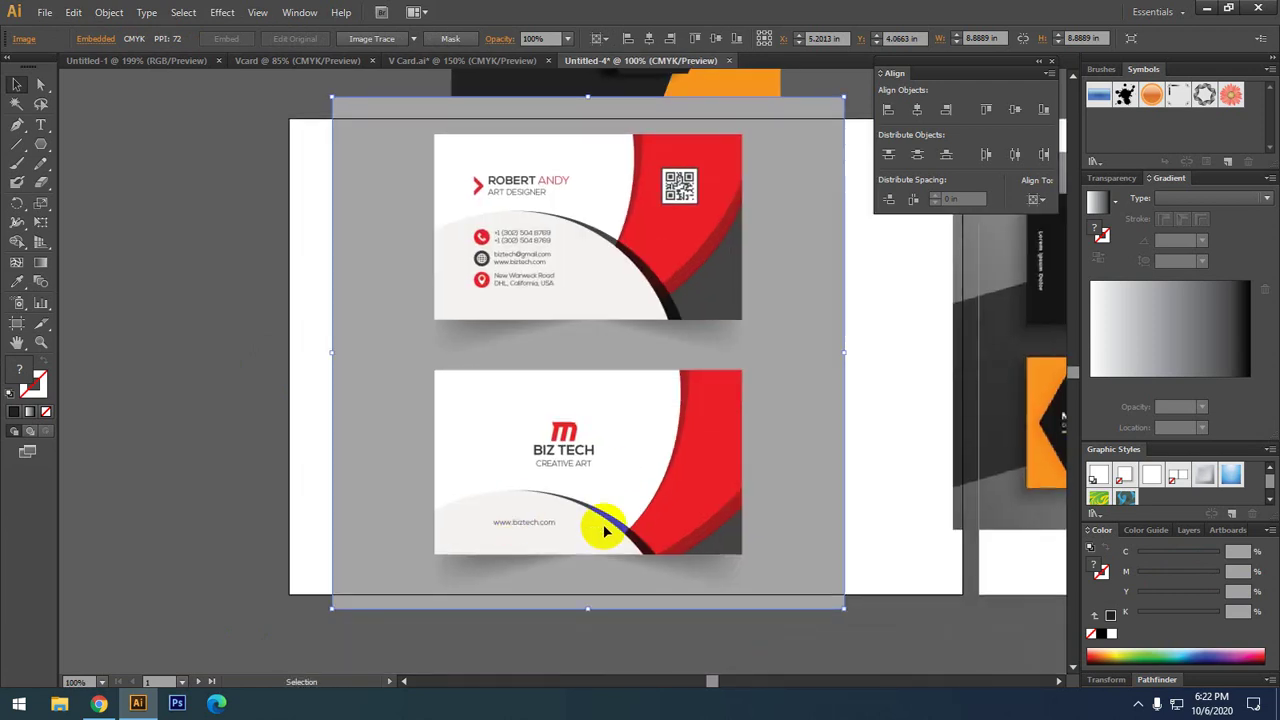
- Draw a rectangle left of the artboard and fill it pure black
click(41, 144)
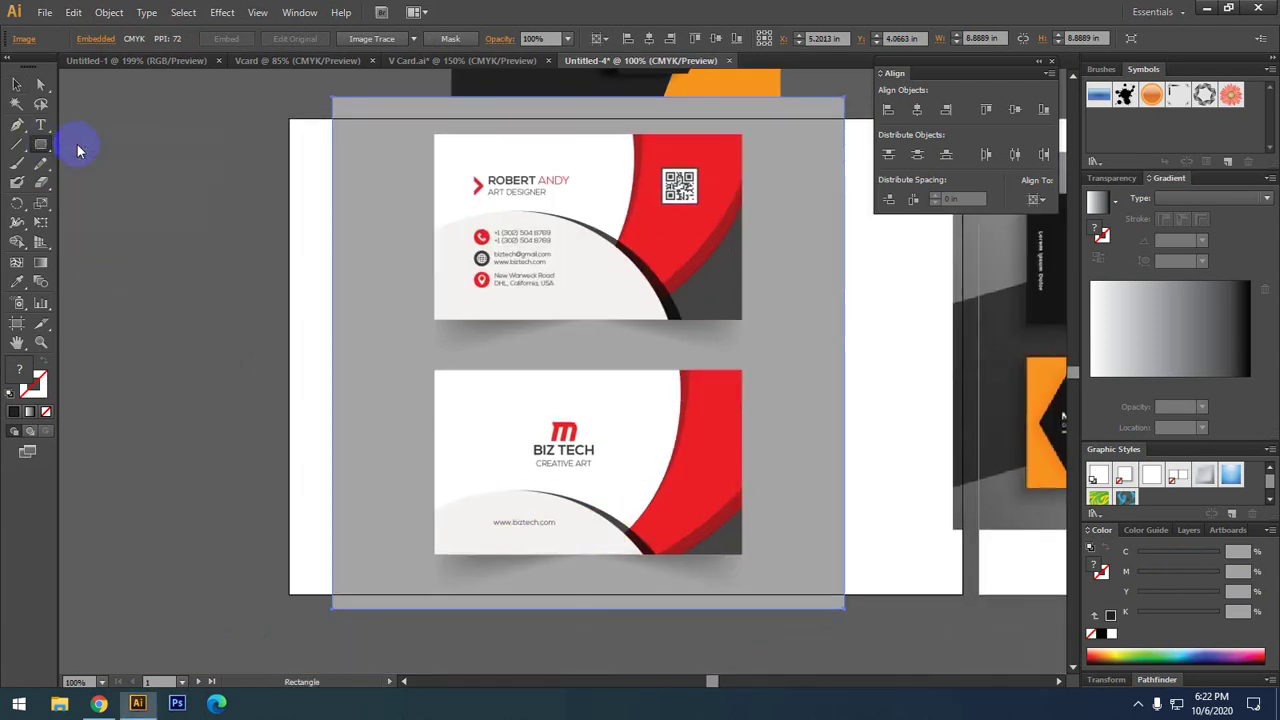
drag(87, 328, 270, 385)
click(17, 84)
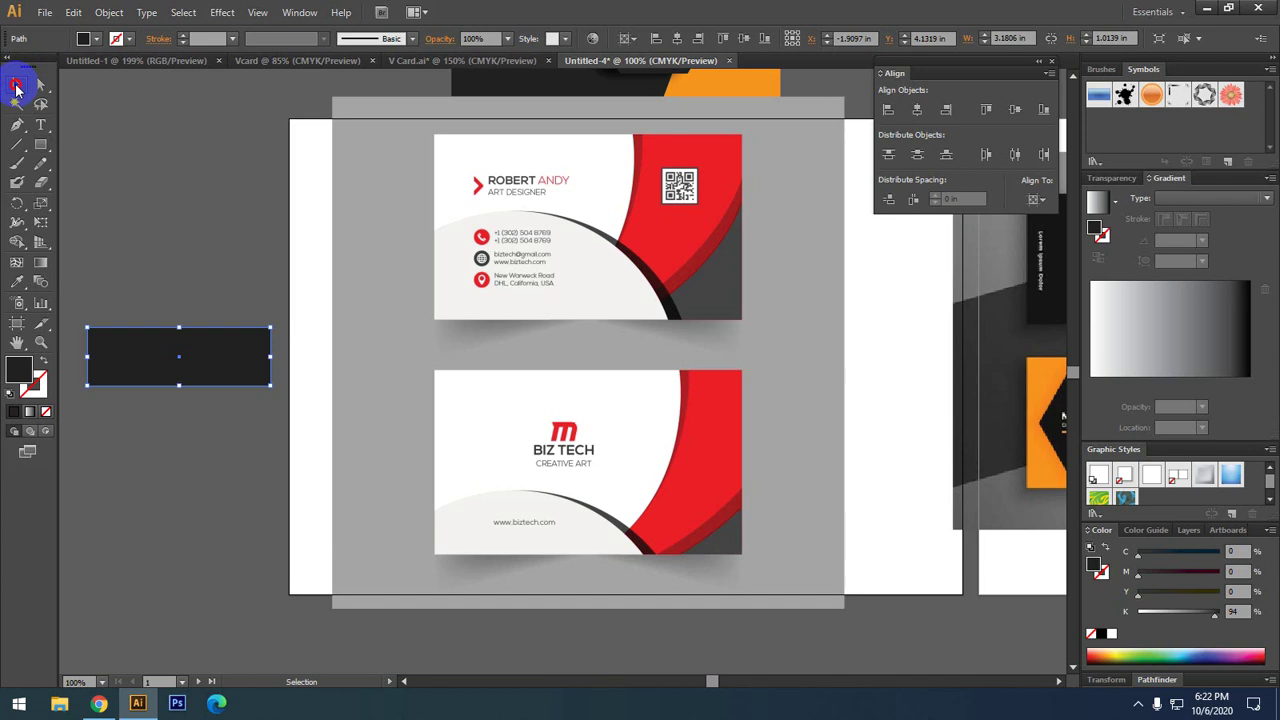
key(ctrl+plus)
key(ctrl+plus)
key(ctrl+plus)
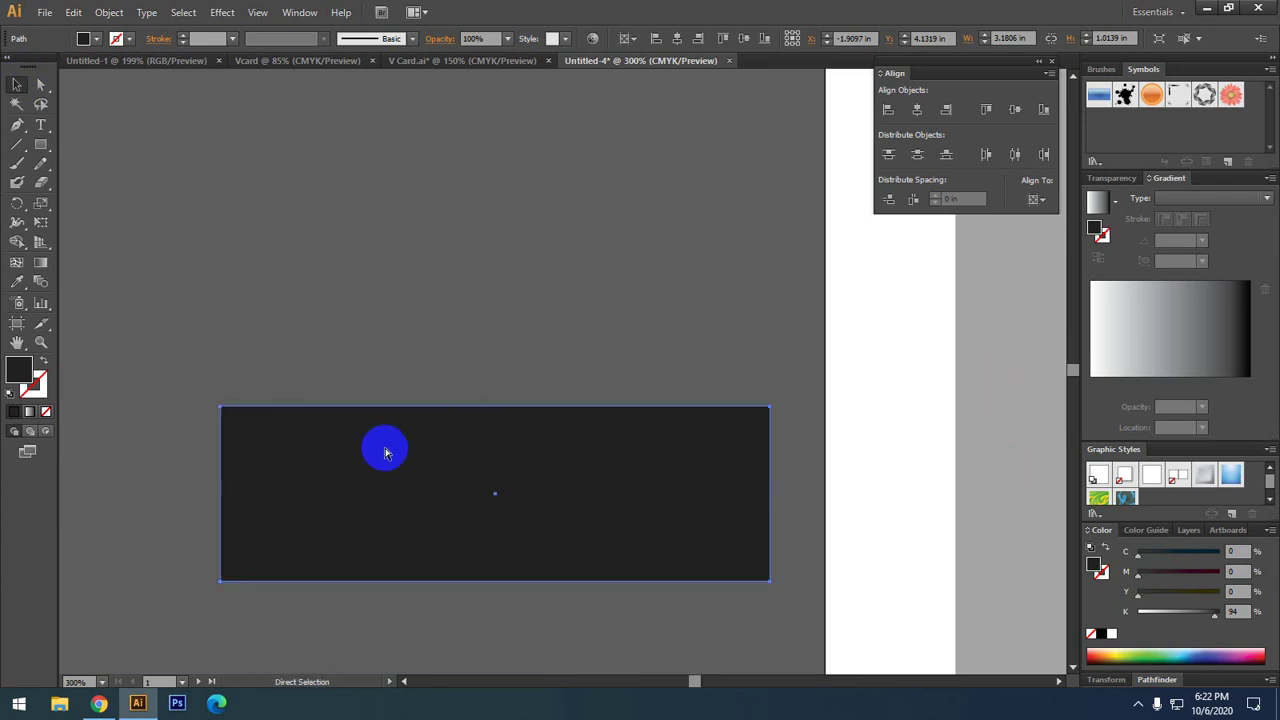
drag(388, 455, 389, 449)
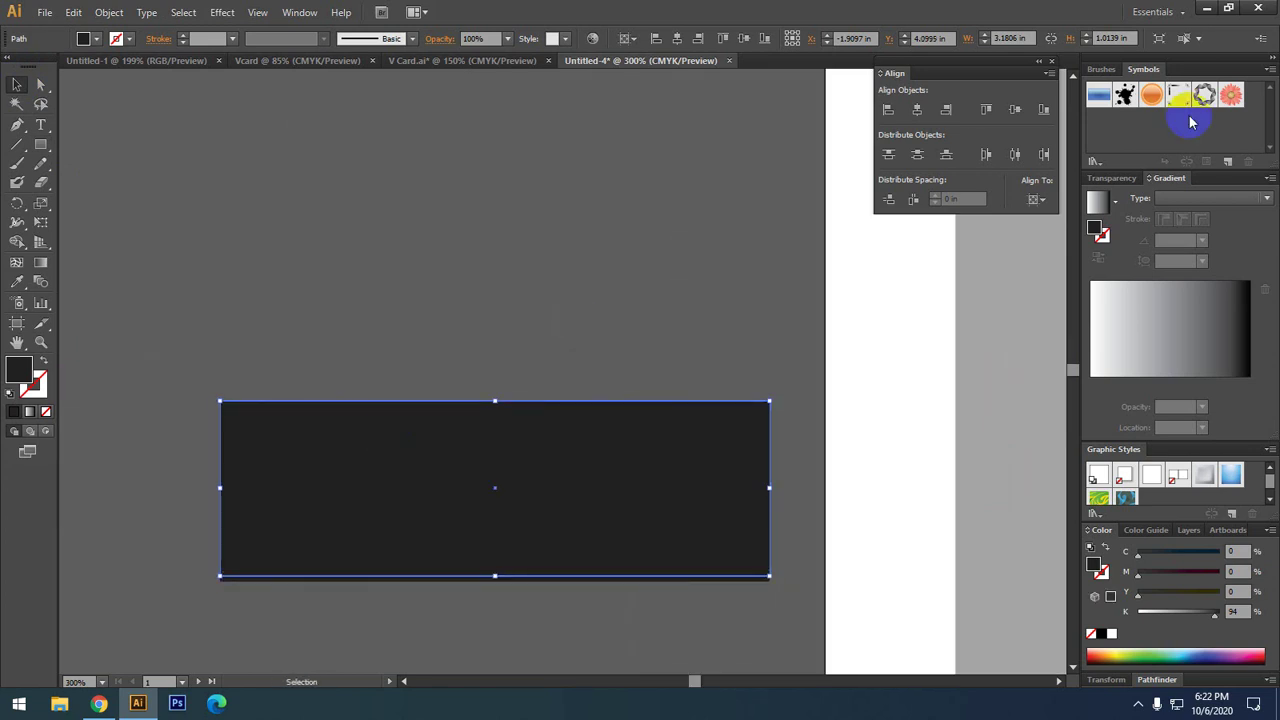
click(1103, 633)
click(527, 444)
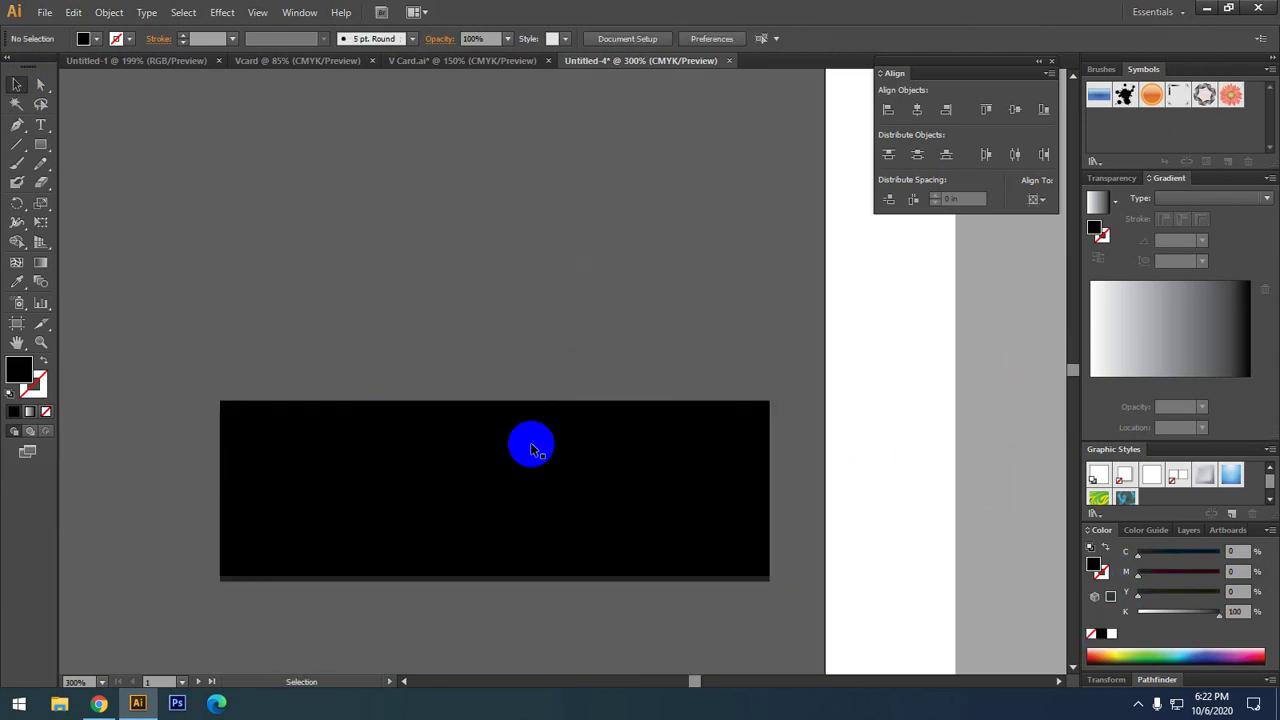
- Send the black rectangle to the back, move it up, then delete it
right_click(516, 461)
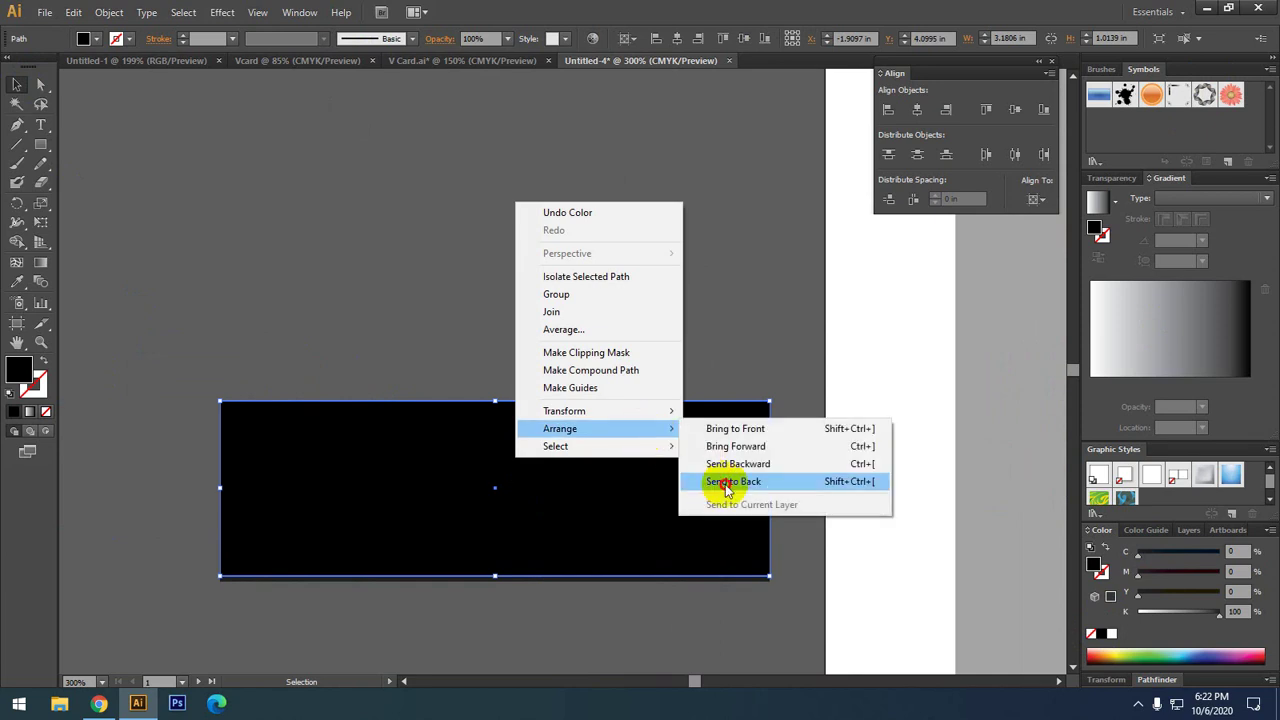
click(714, 480)
click(661, 310)
drag(423, 451, 434, 394)
click(443, 346)
scroll(444, 345, down, 1)
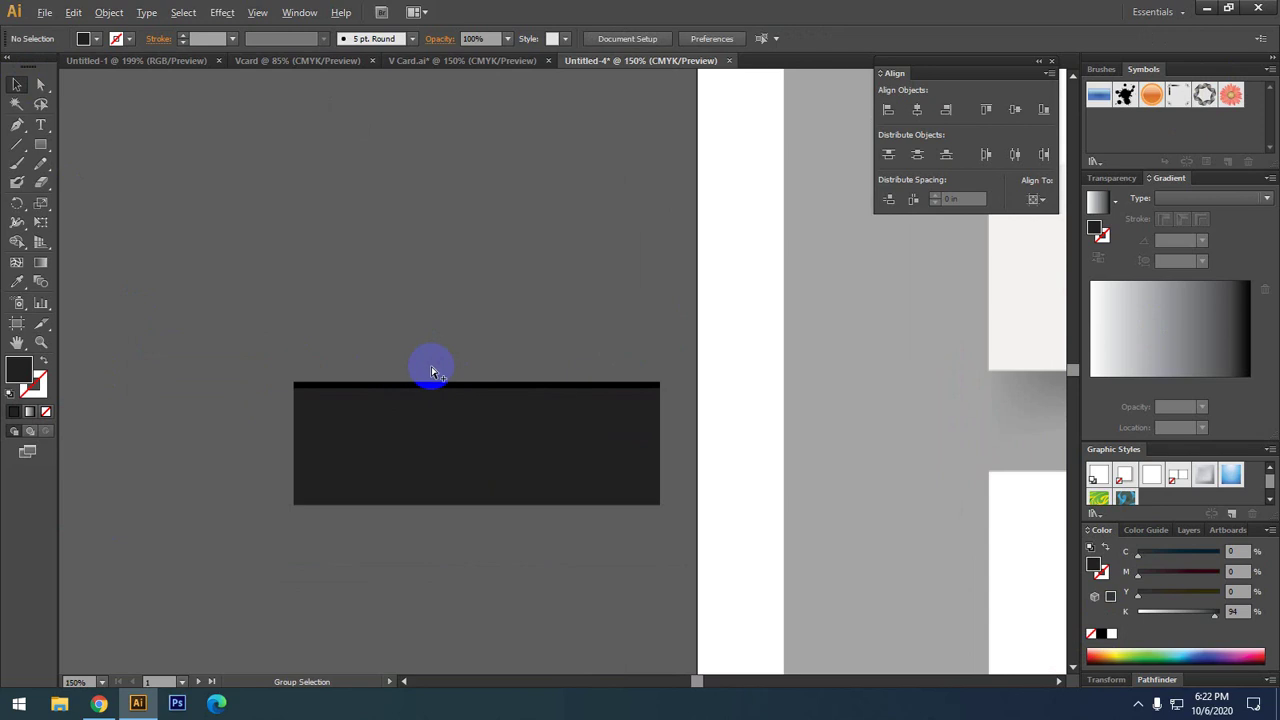
scroll(431, 372, down, 2)
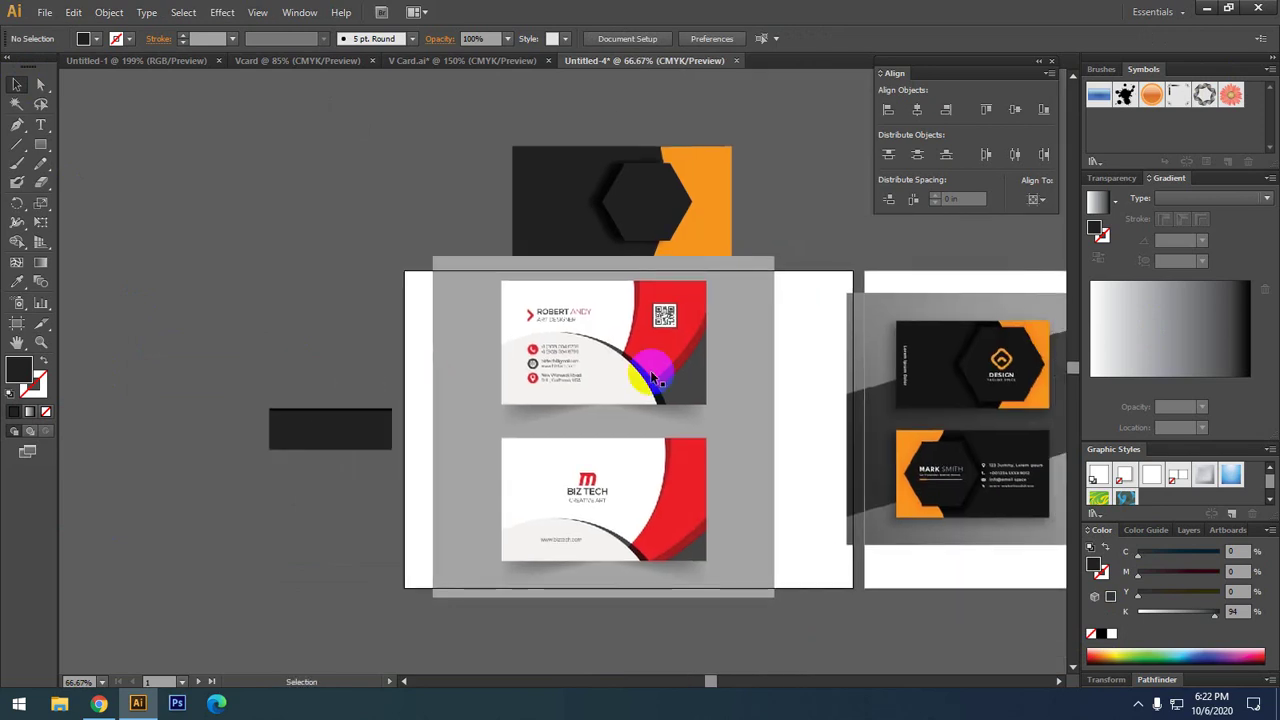
click(312, 445)
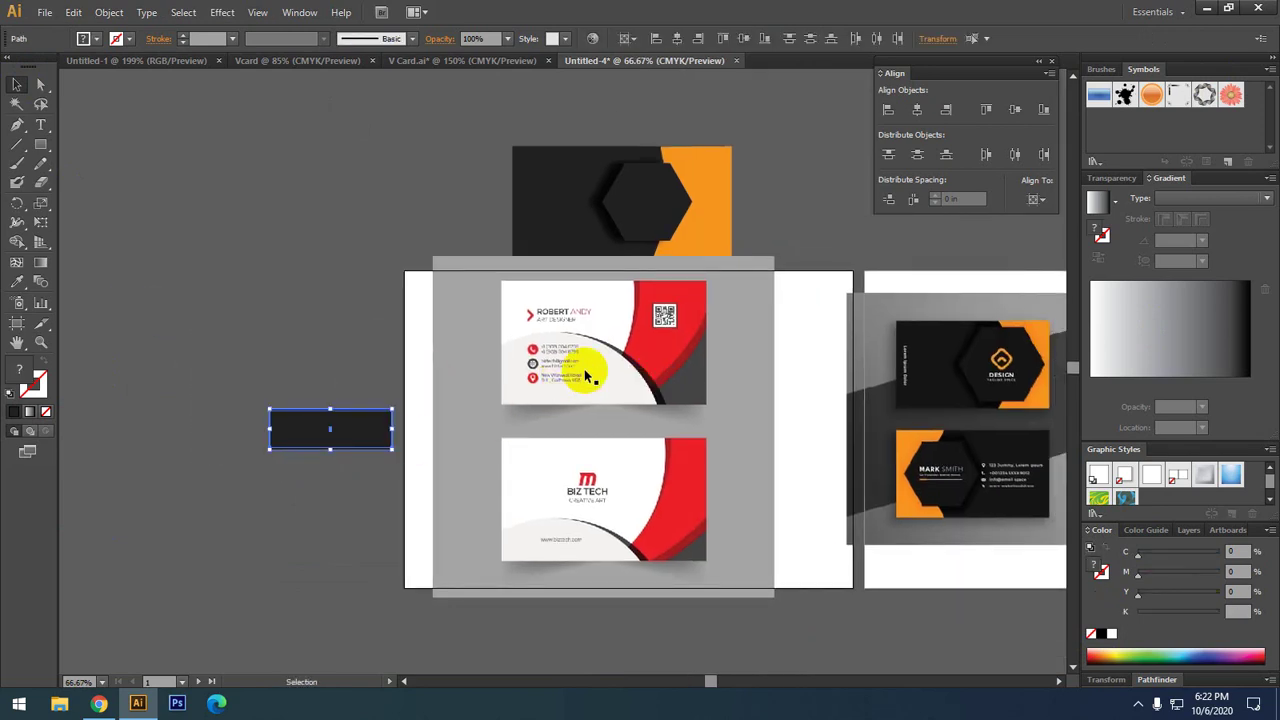
key(Delete)
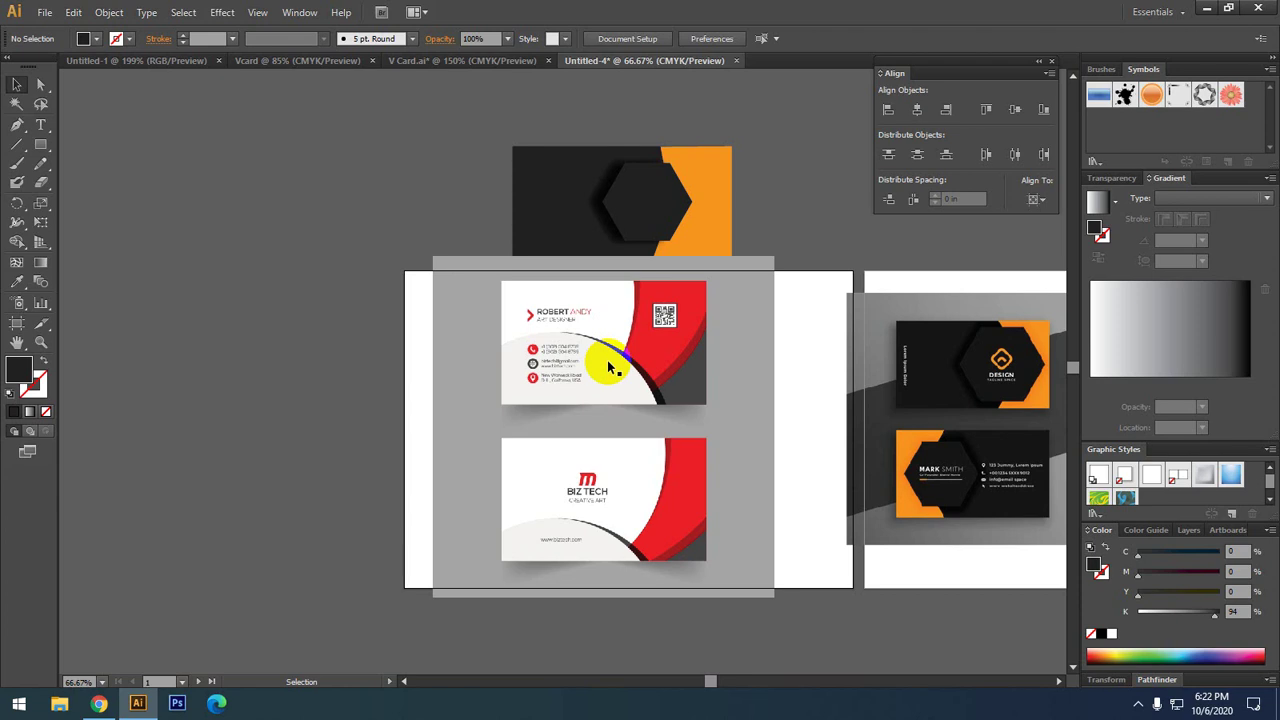
- Trace the card's curved lower area with the Pen tool as a closed white shape
scroll(620, 345, up, 3)
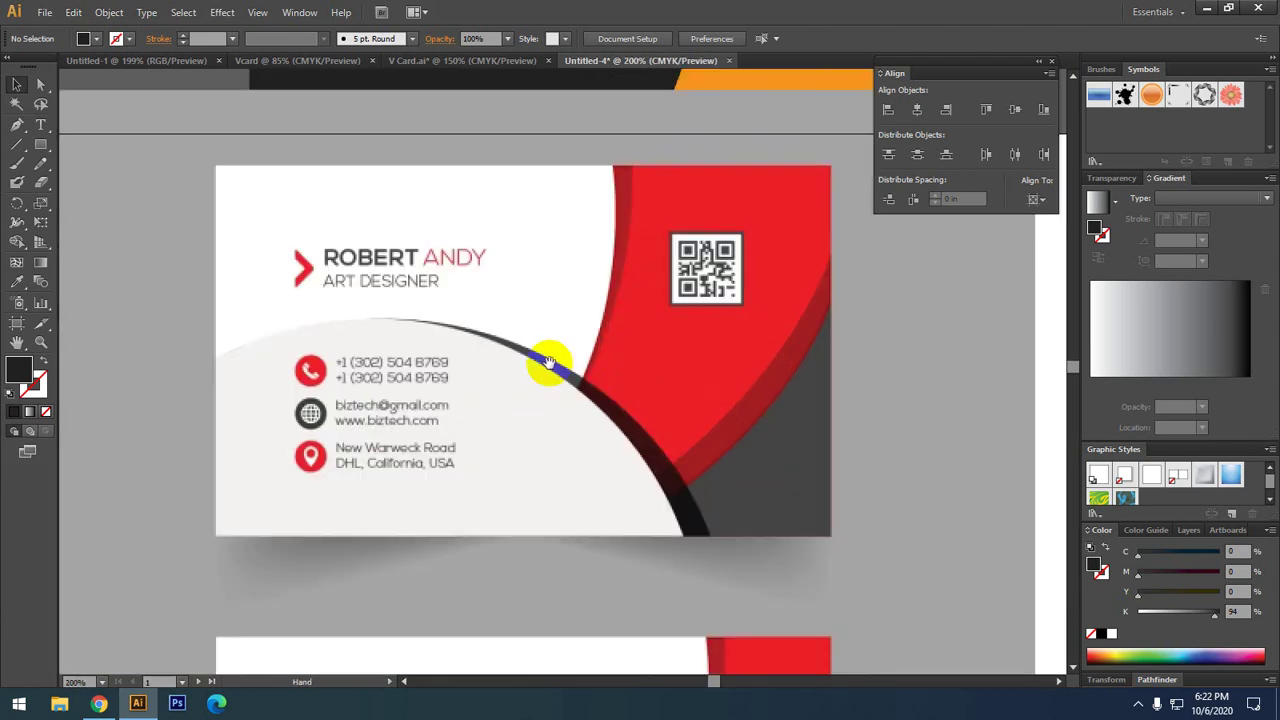
scroll(632, 406, down, 1)
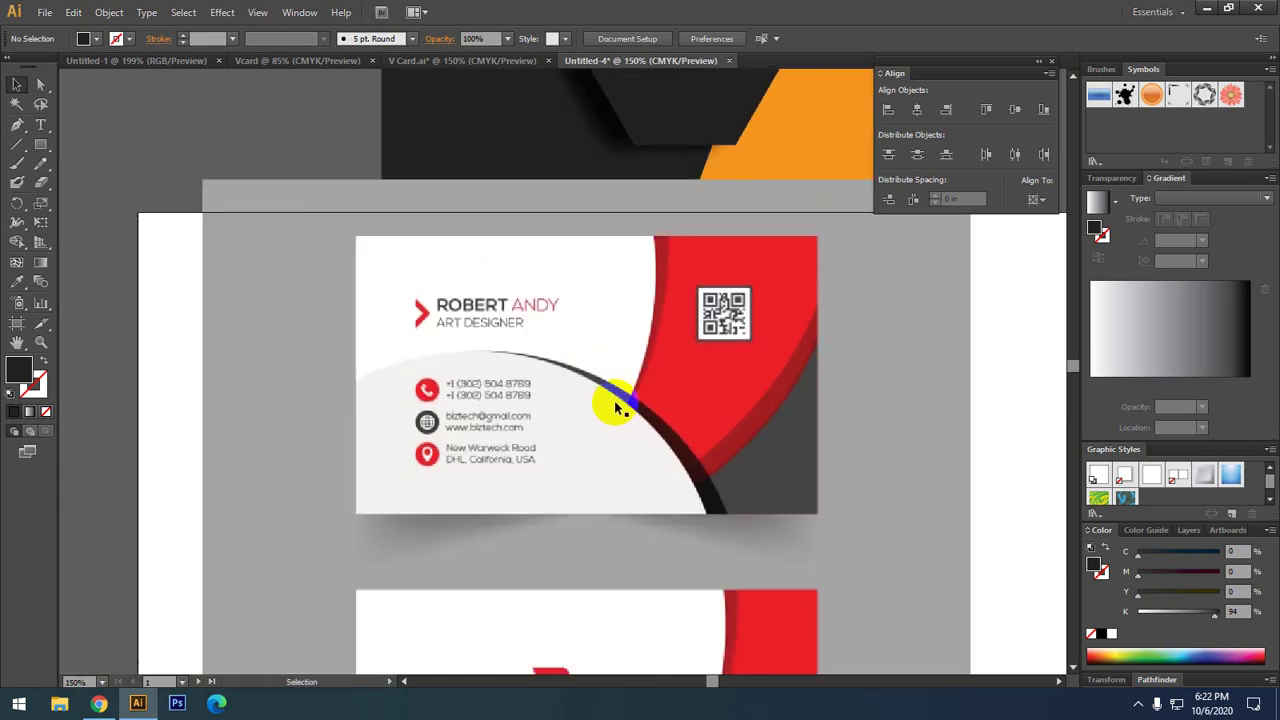
click(17, 125)
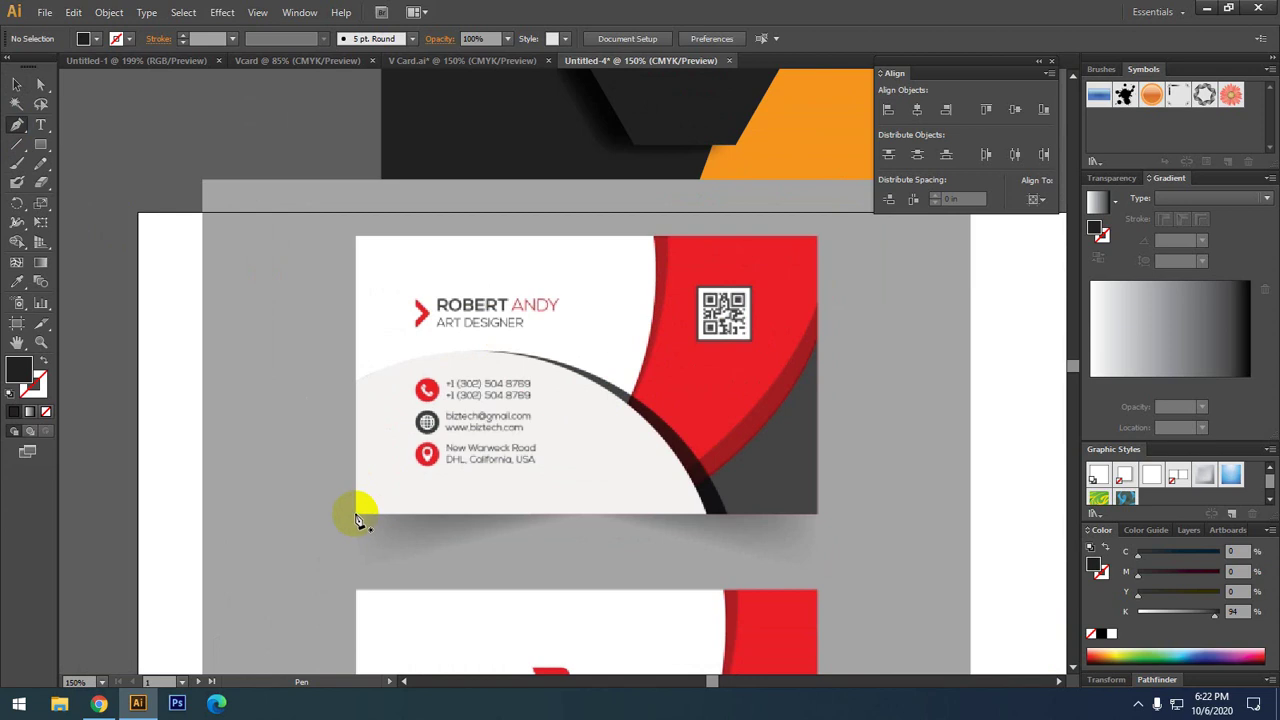
click(356, 514)
click(357, 381)
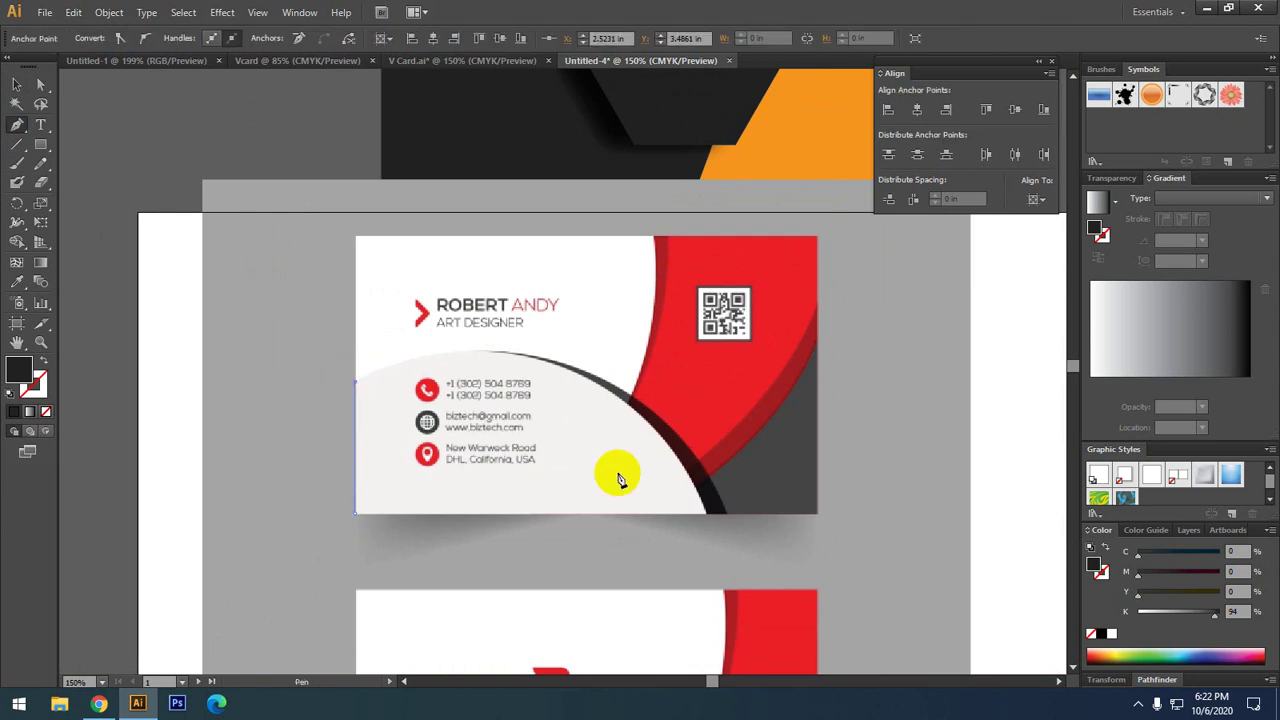
click(708, 508)
mouse_move(707, 518)
mouse_down()
mouse_move(812, 540)
mouse_move(810, 567)
mouse_up()
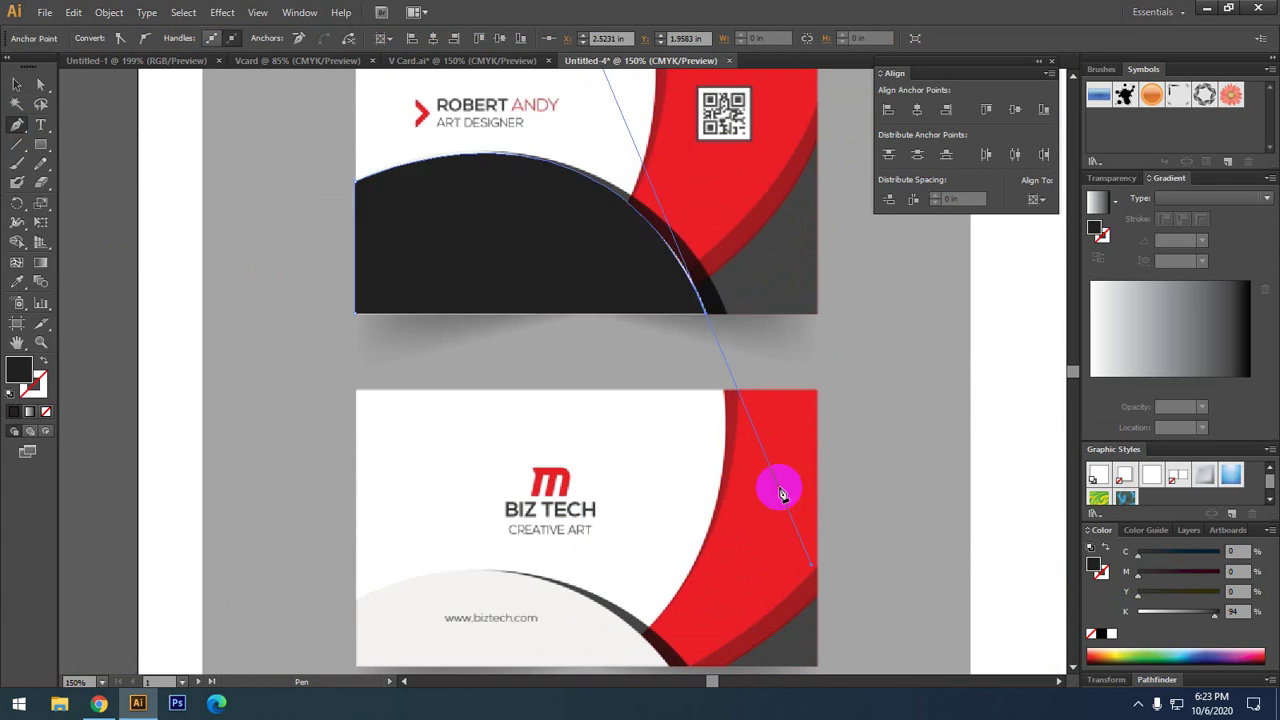
alt+click(706, 312)
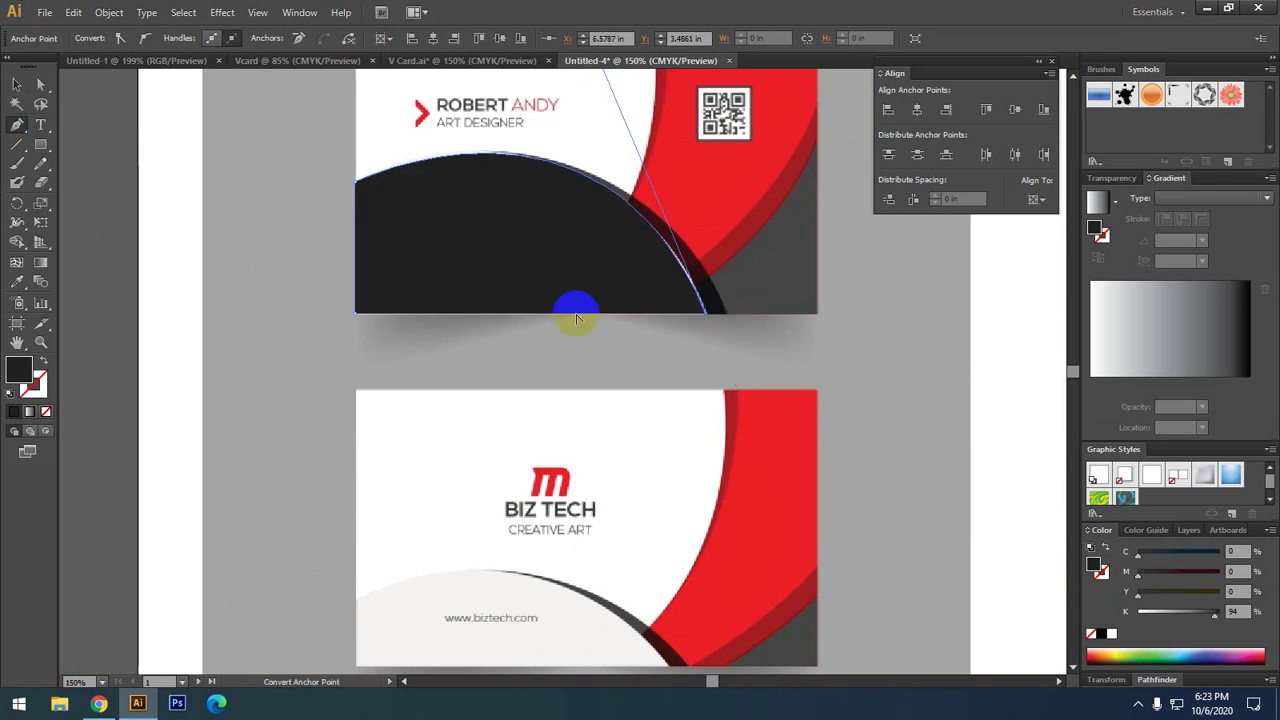
click(357, 314)
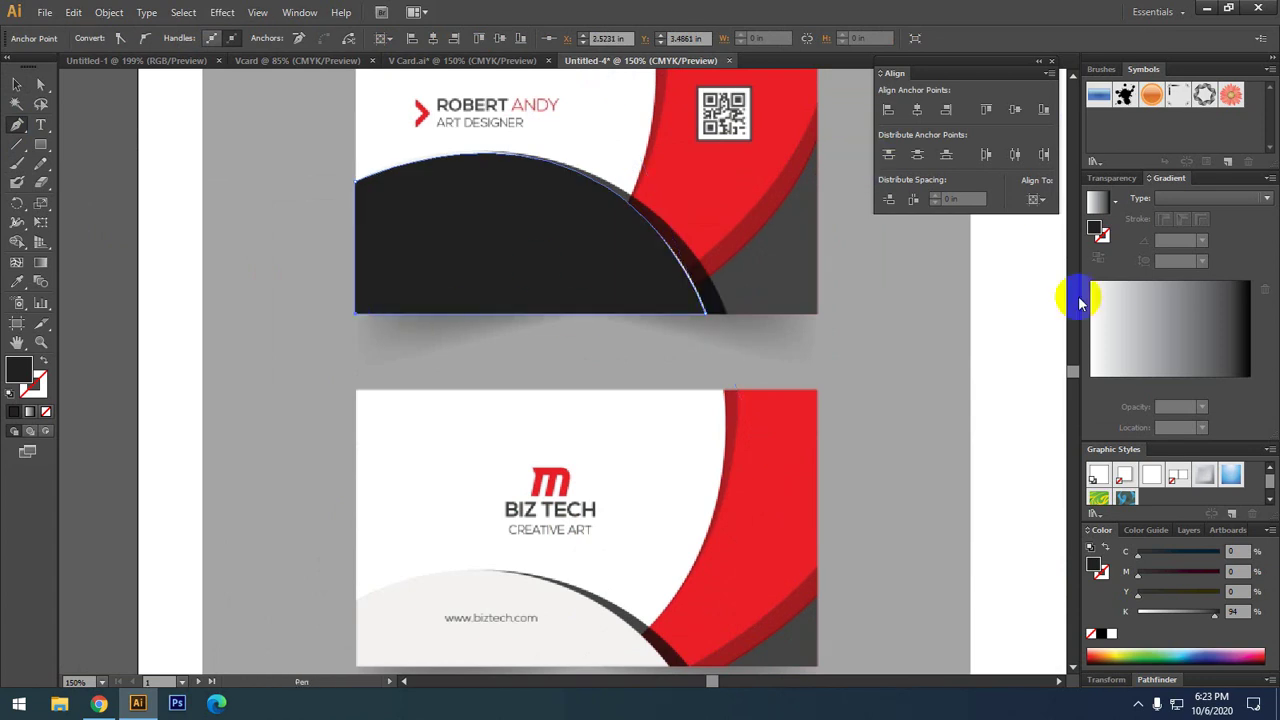
click(1110, 634)
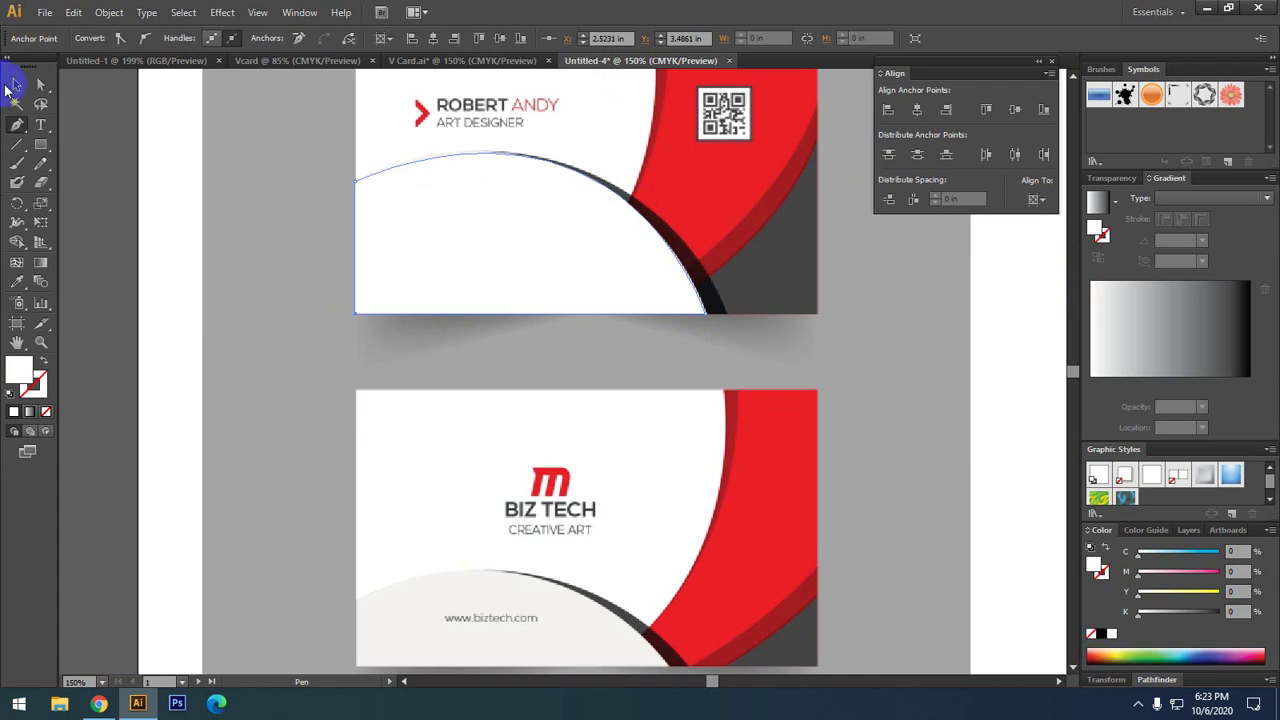
- Place a copy of the white curve to the left of the artboard
click(16, 85)
drag(177, 220, 349, 260)
mouse_move(784, 284)
mouse_down()
mouse_move(186, 334)
mouse_move(343, 349)
mouse_up()
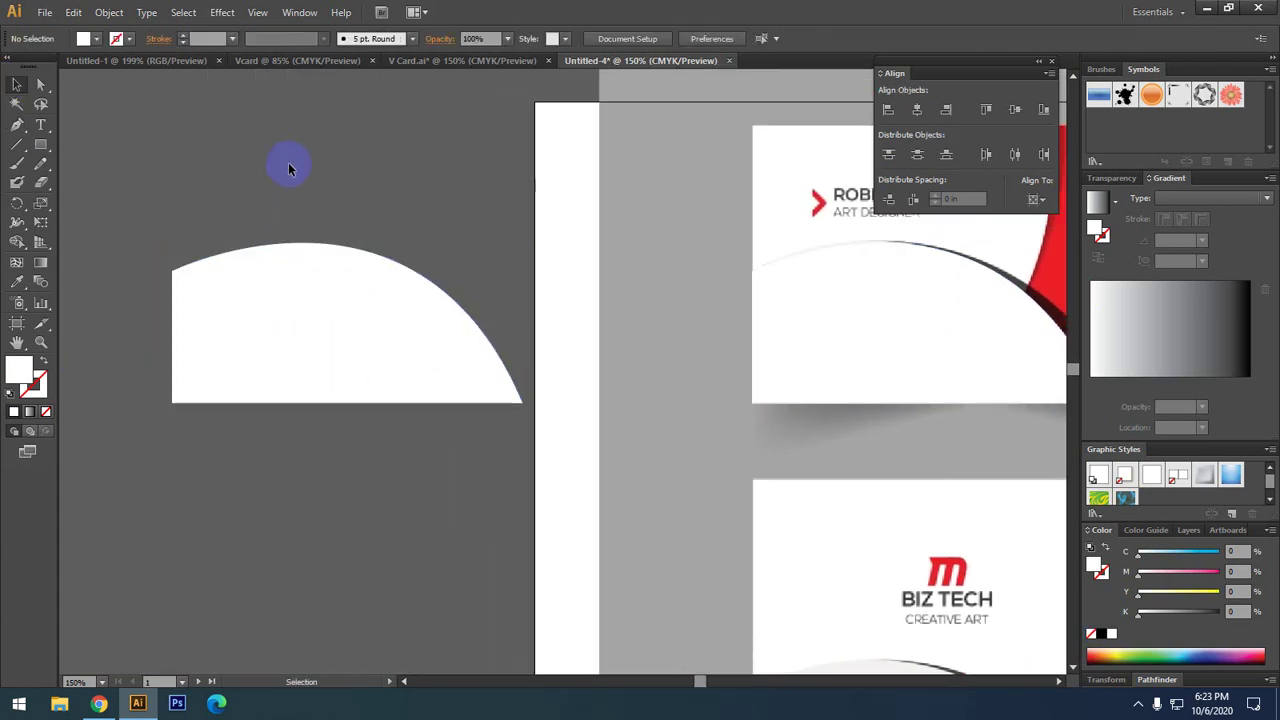
- Delete the white curve from the business card
click(336, 282)
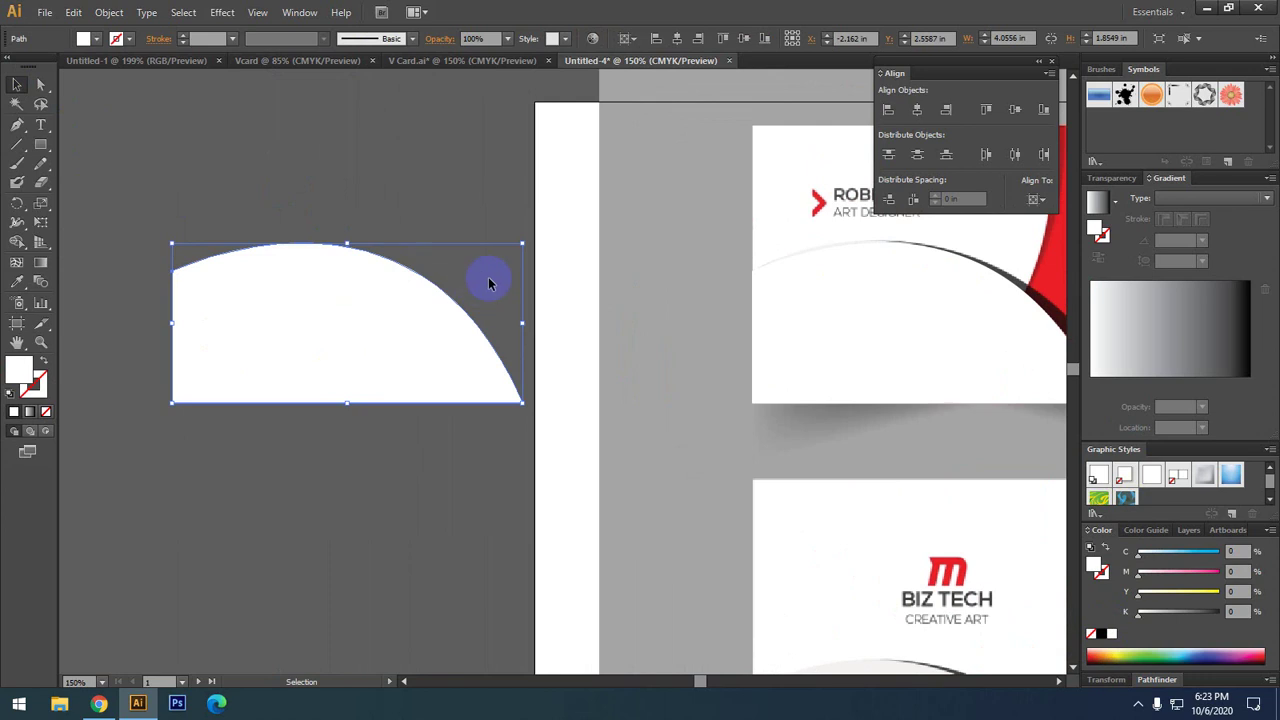
click(882, 315)
key(Delete)
drag(950, 313, 824, 347)
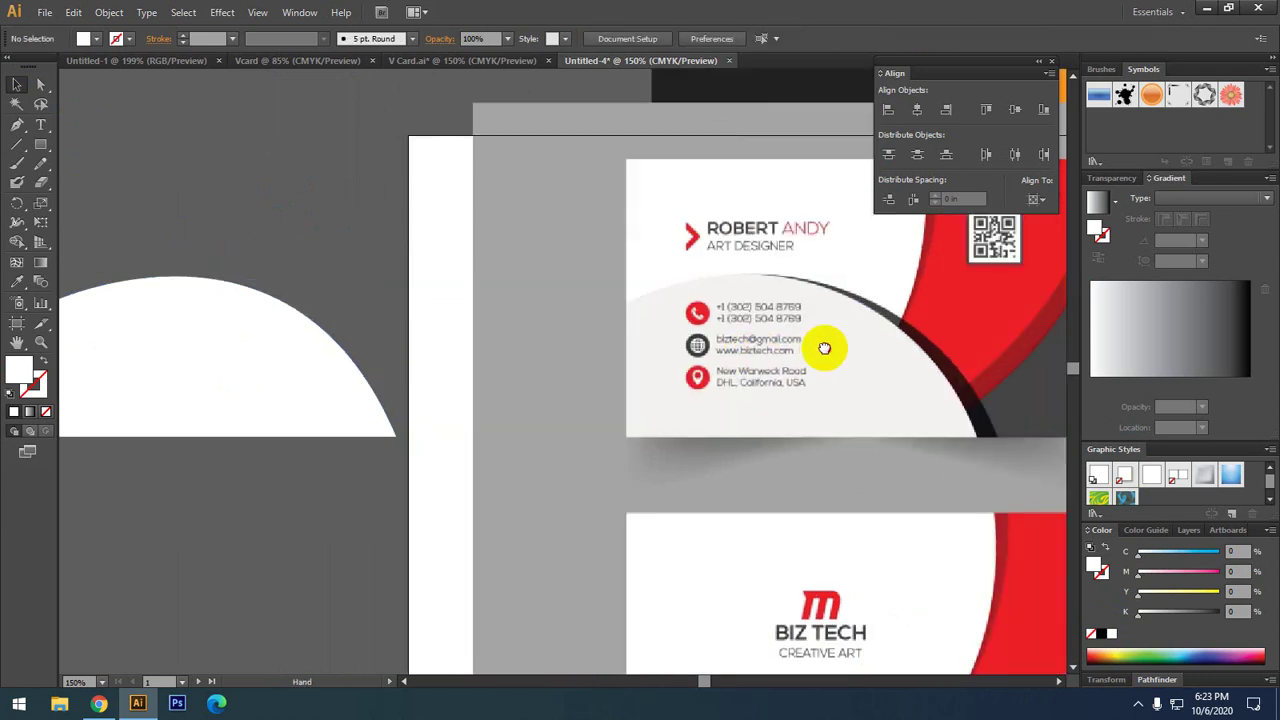
- Select the white shape at left and pan around the business card
click(245, 365)
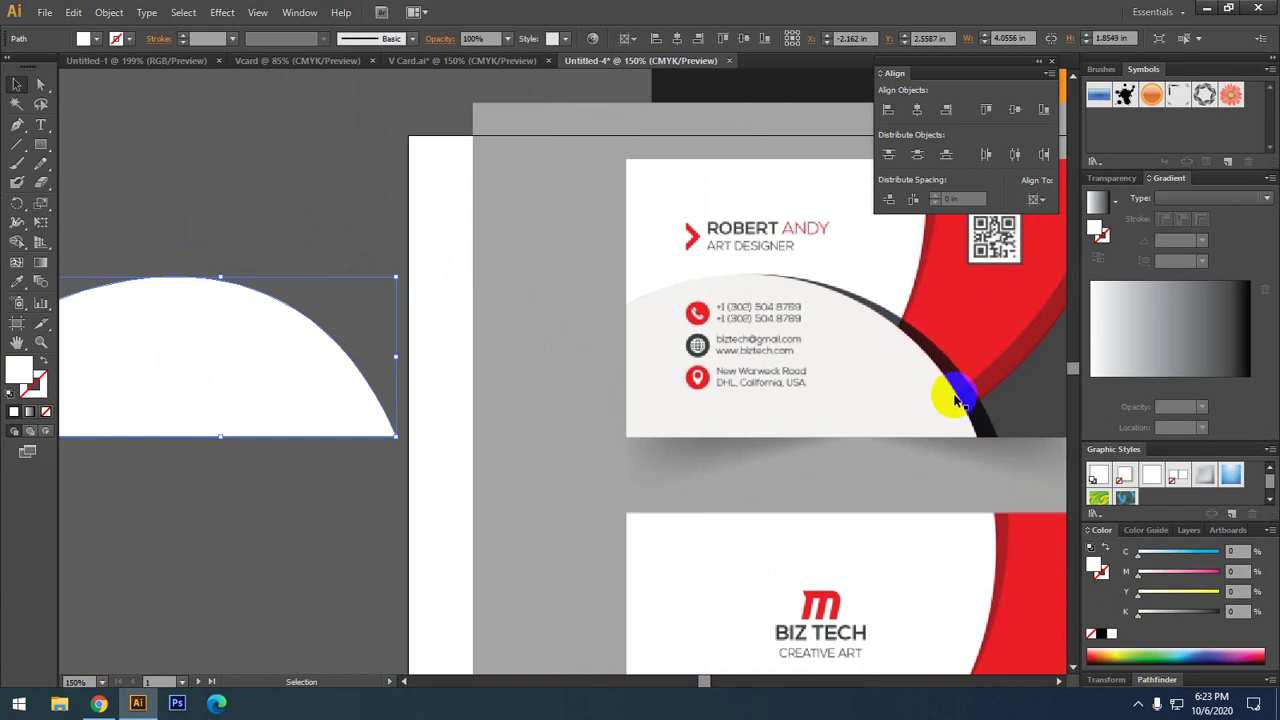
drag(500, 366, 623, 403)
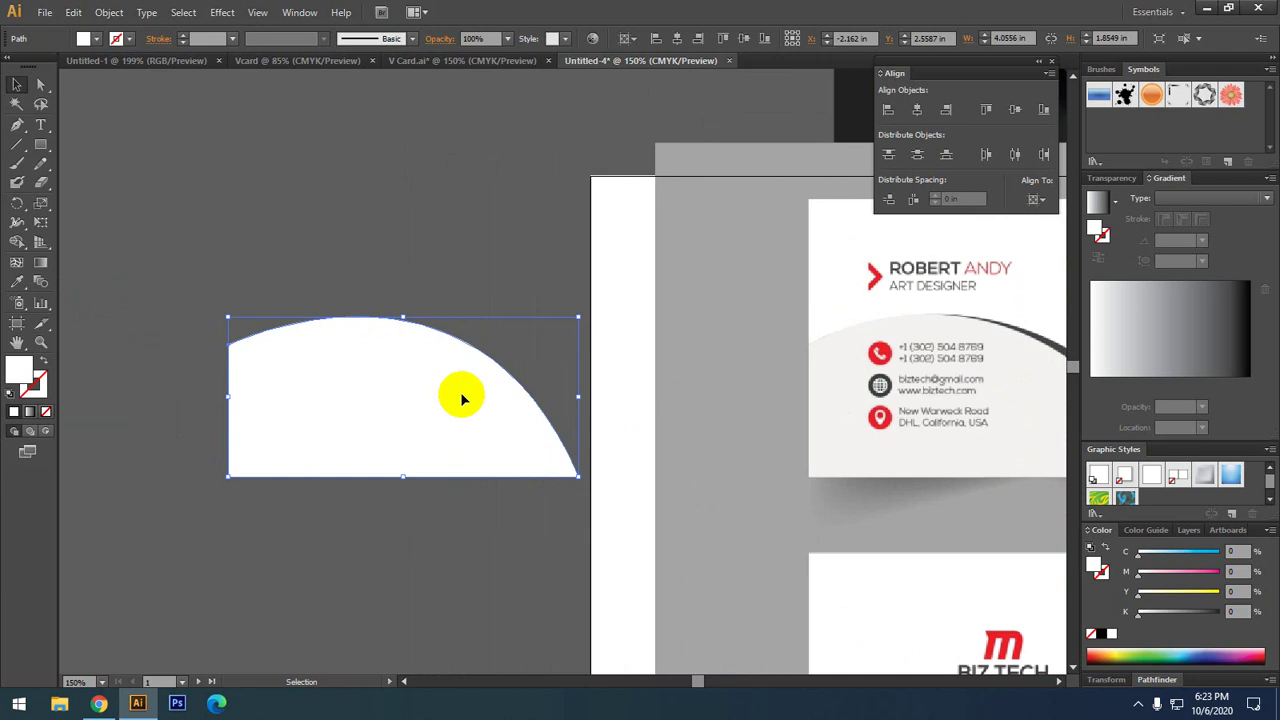
drag(863, 320, 583, 334)
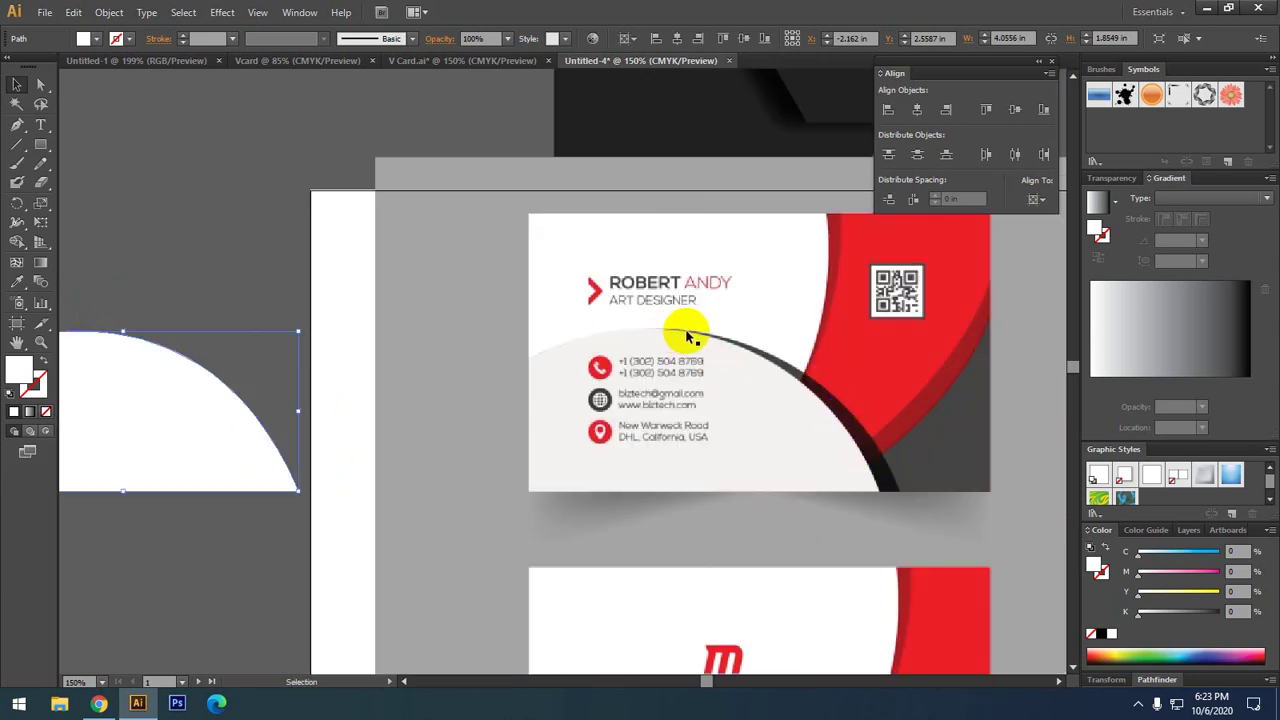
click(886, 443)
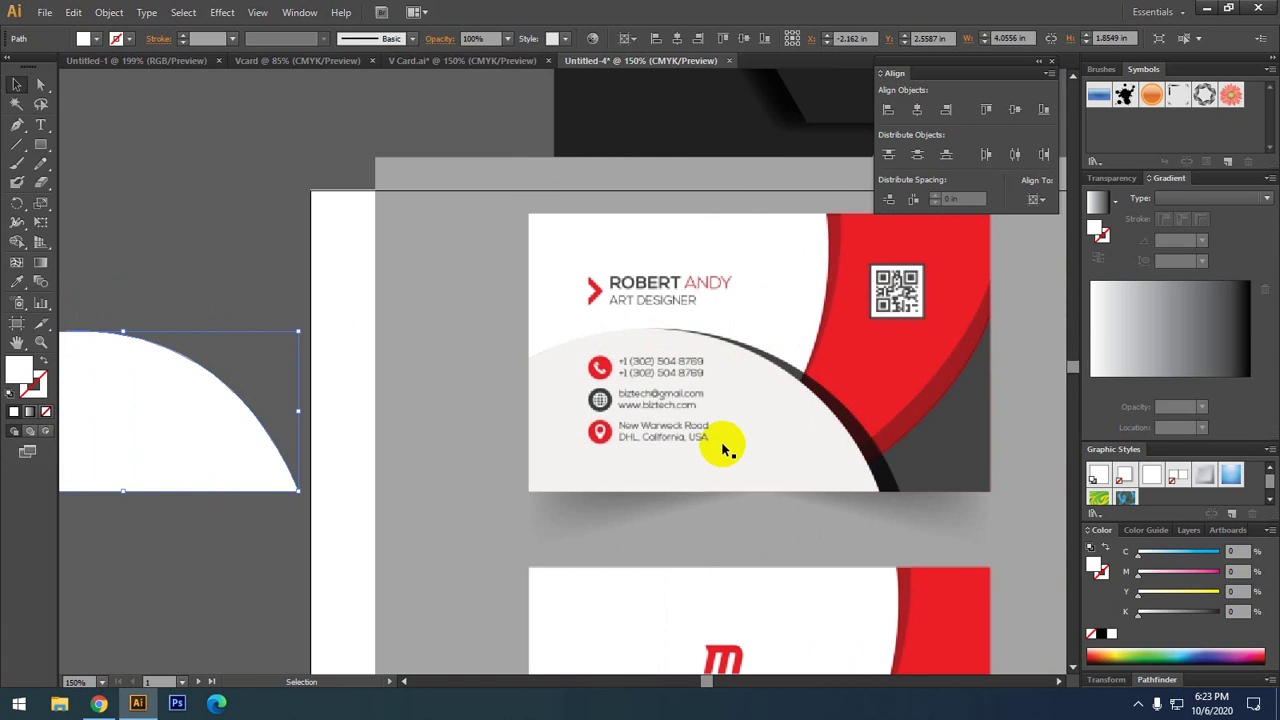
drag(290, 382, 674, 440)
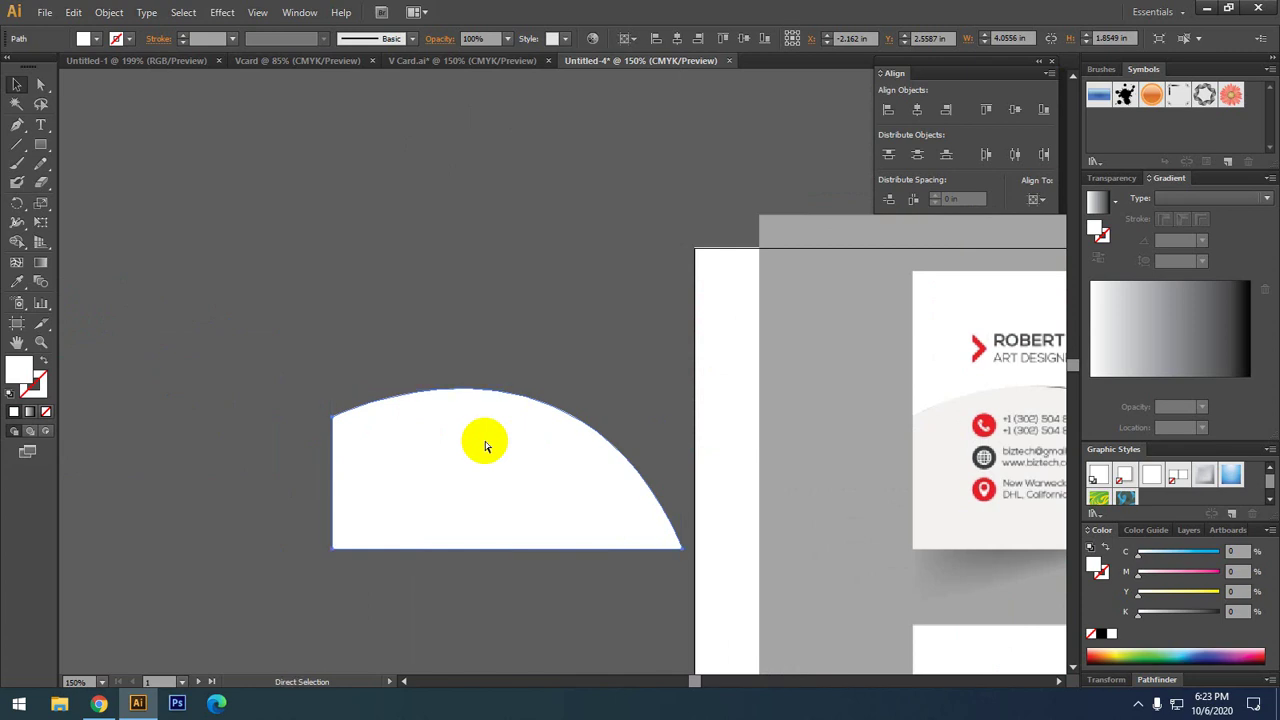
key(a)
key(v)
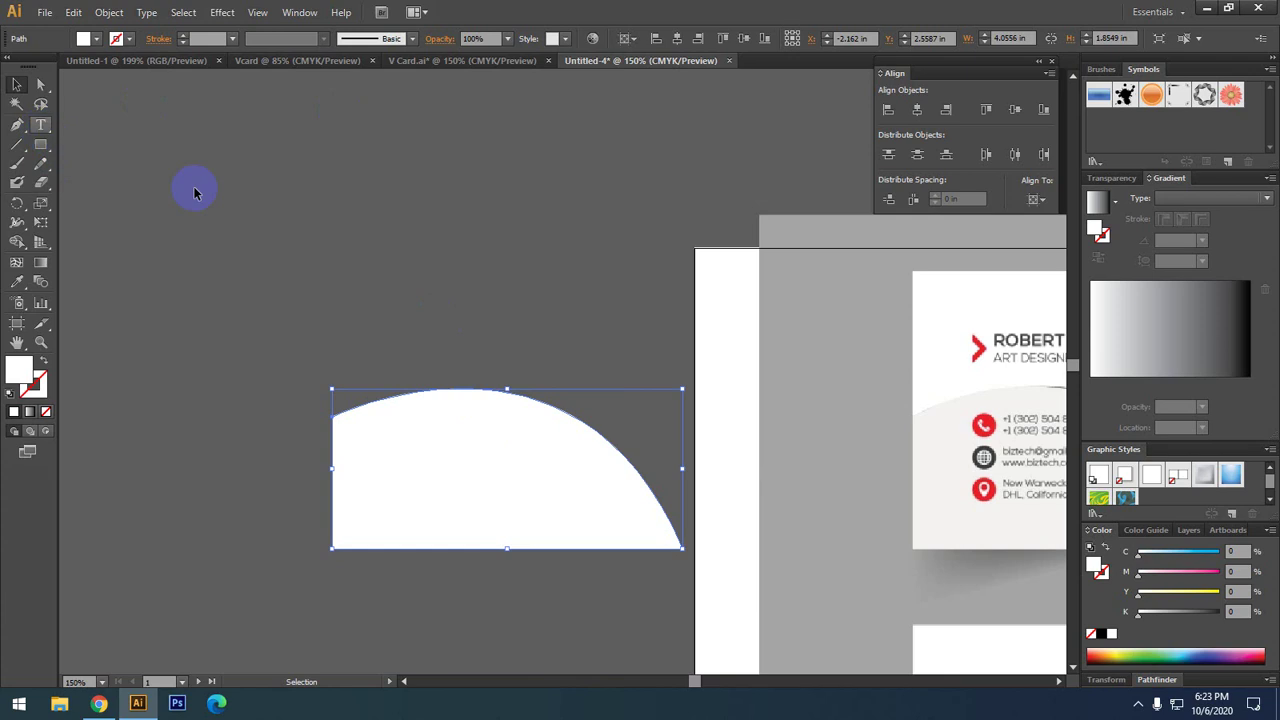
- Paste in Back, move the white arc, then cut and undo the cut
click(73, 13)
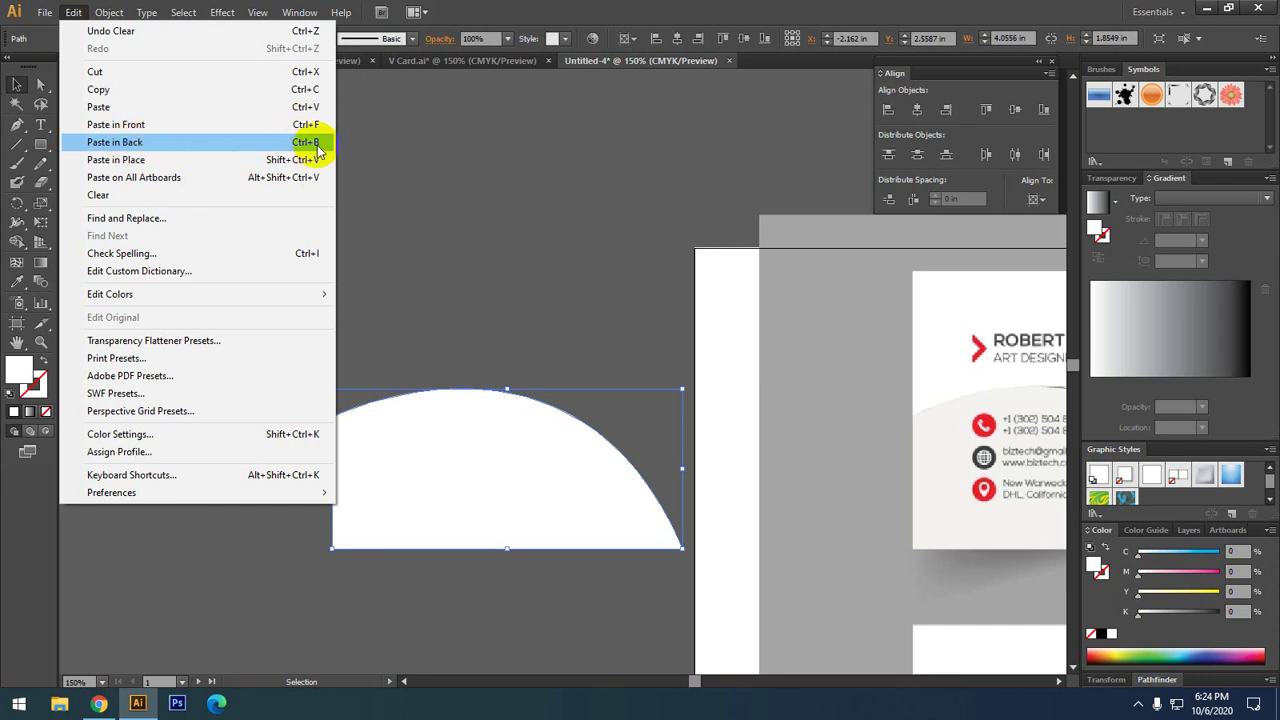
click(318, 142)
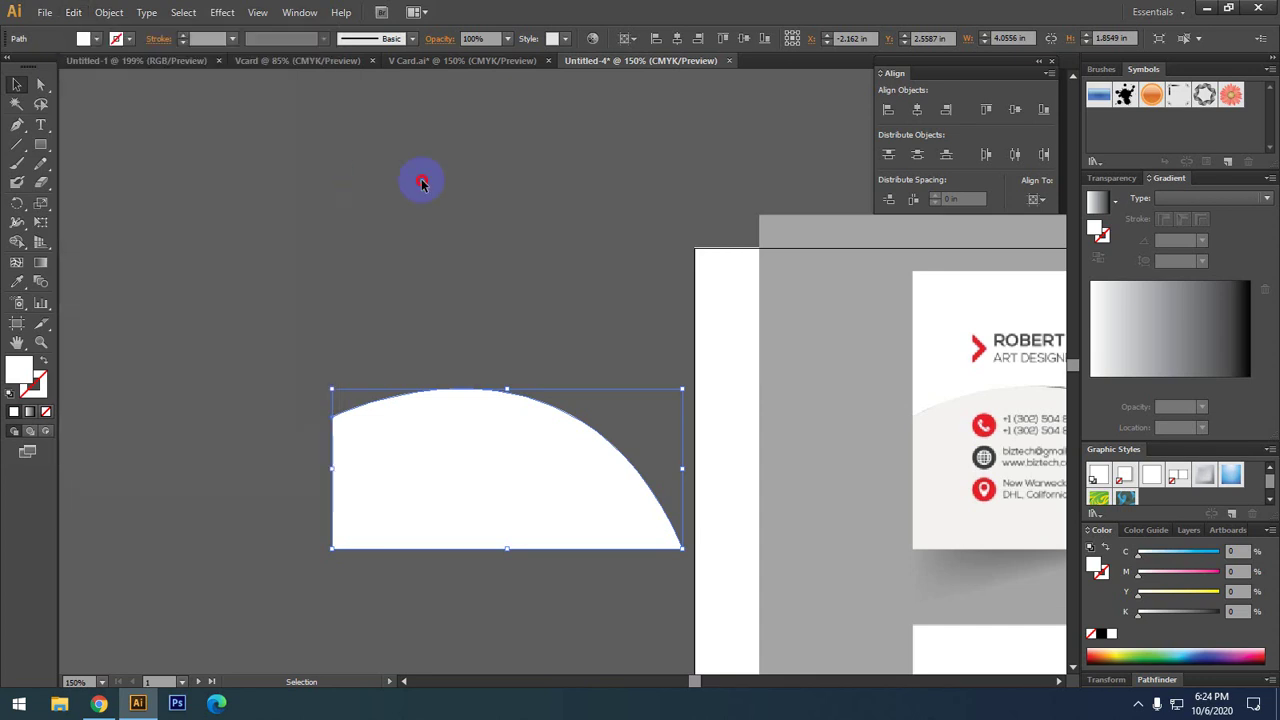
click(423, 180)
mouse_move(418, 445)
mouse_down()
mouse_move(457, 463)
mouse_move(455, 476)
mouse_up()
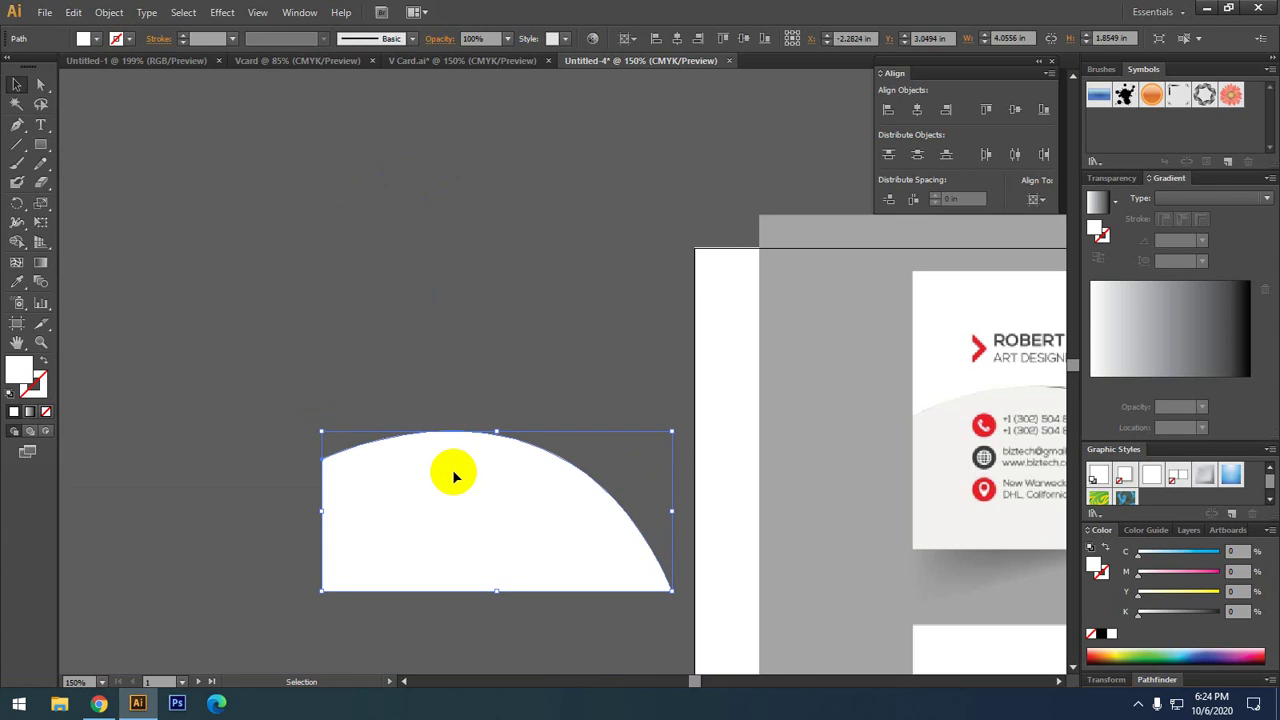
key(ctrl+x)
right_click(387, 262)
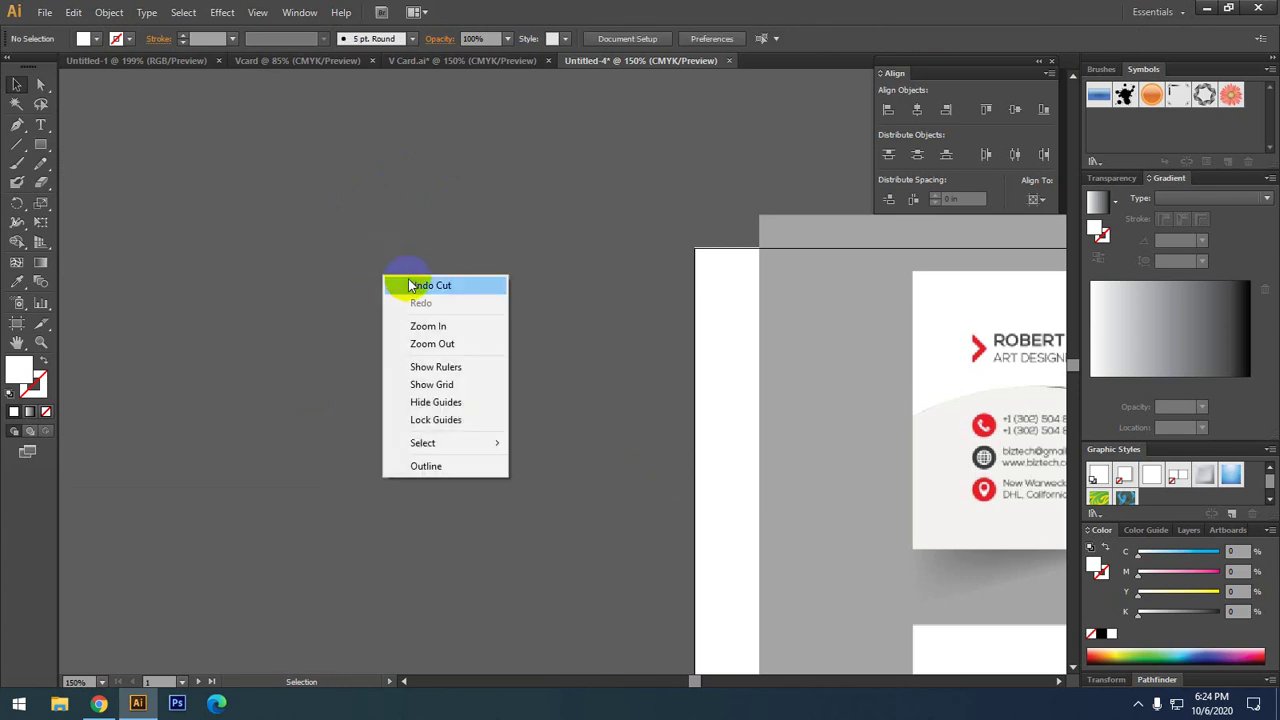
click(410, 281)
- Duplicate the white arc, delete the upper copy, and select the remaining arc zoomed in
key(ctrl)
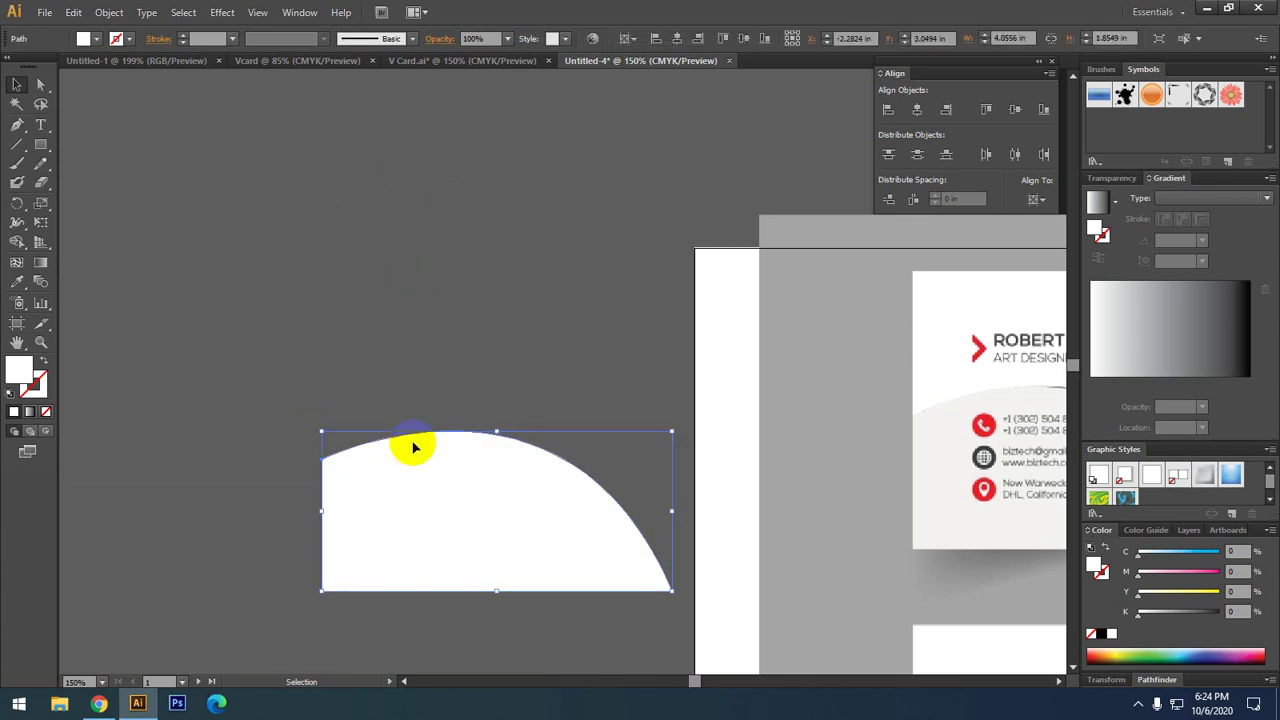
ctrl+click(412, 450)
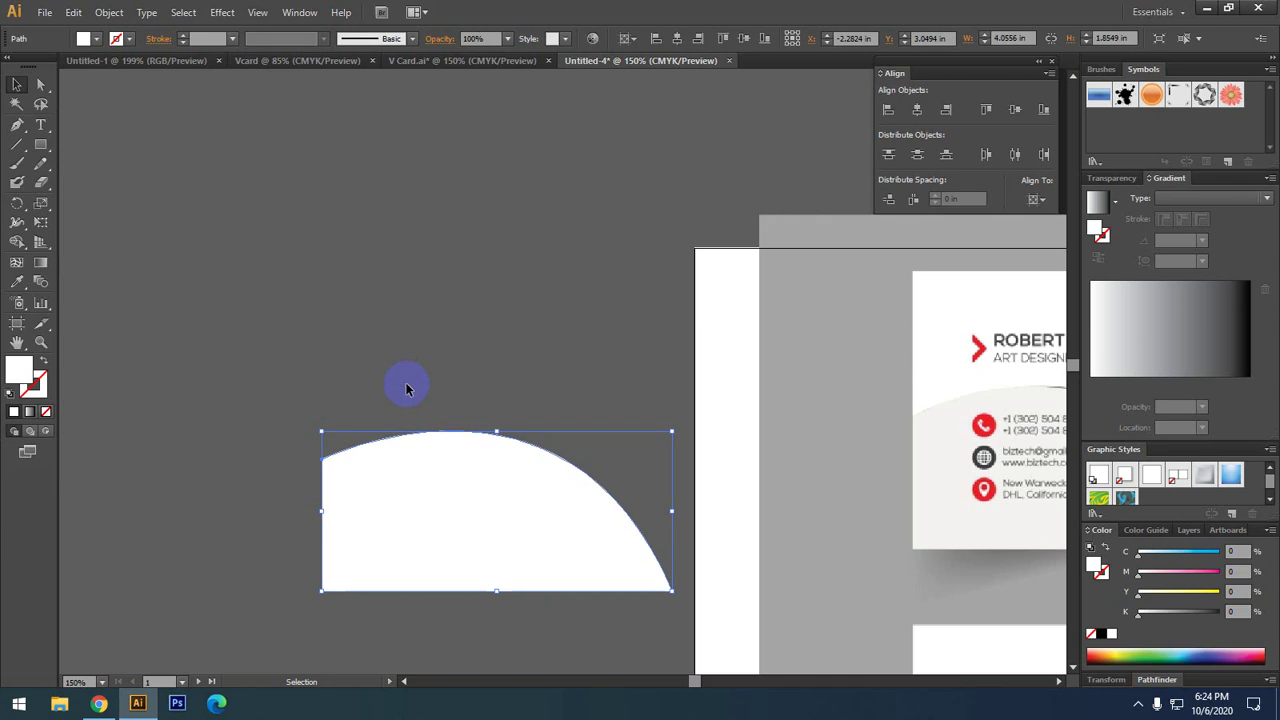
drag(430, 512, 287, 296)
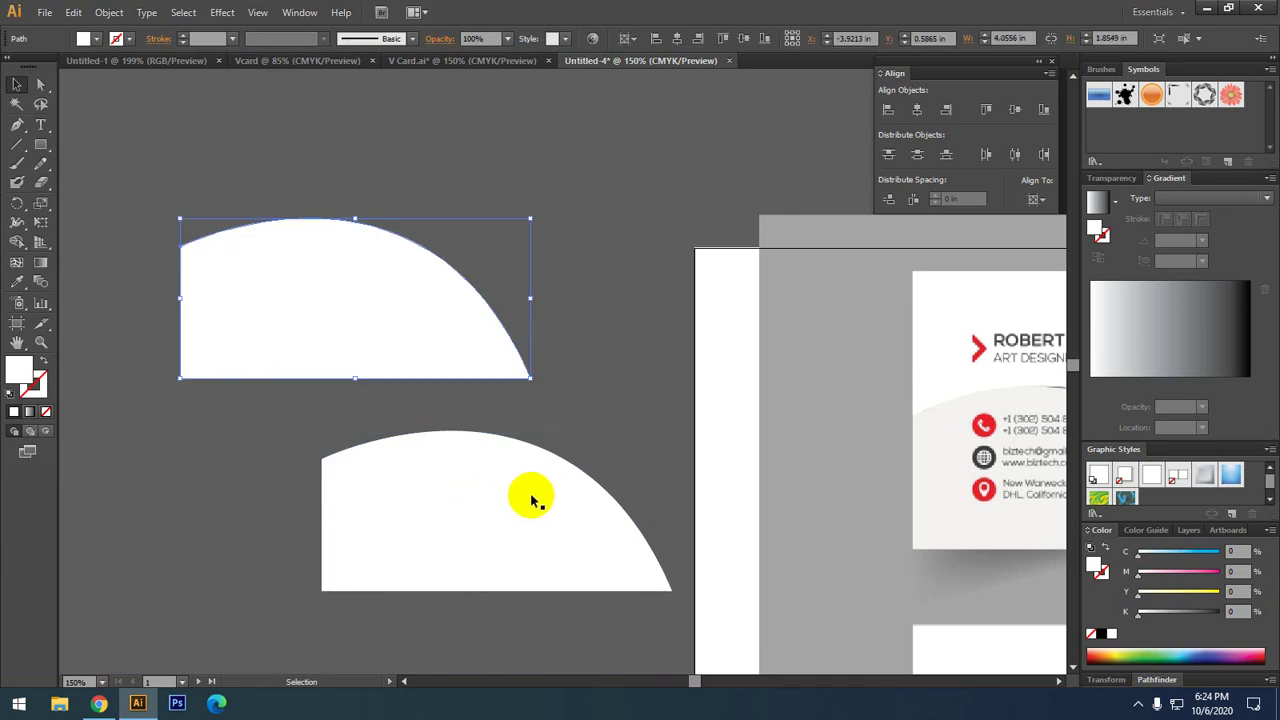
key(Delete)
click(546, 462)
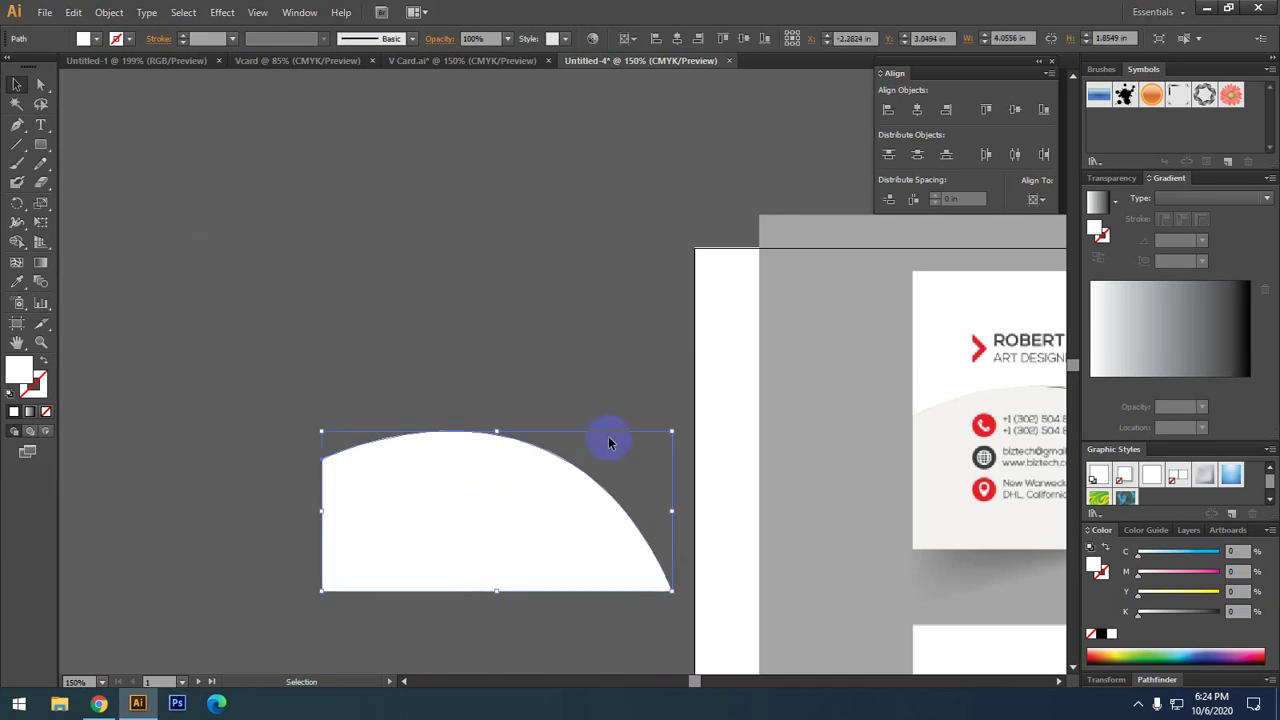
mouse_move(608, 436)
mouse_down()
mouse_move(534, 411)
mouse_move(560, 384)
mouse_up()
alt+scroll(603, 434, up, 1)
drag(587, 449, 640, 414)
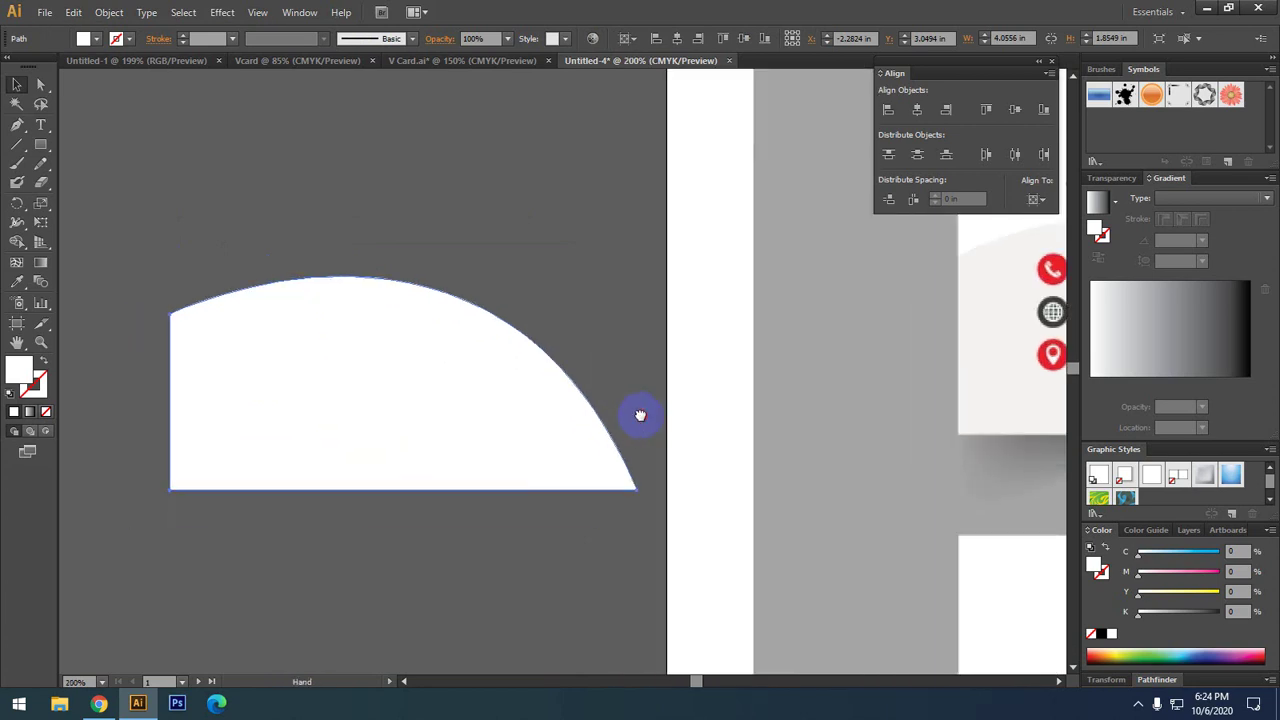
click(474, 243)
click(441, 382)
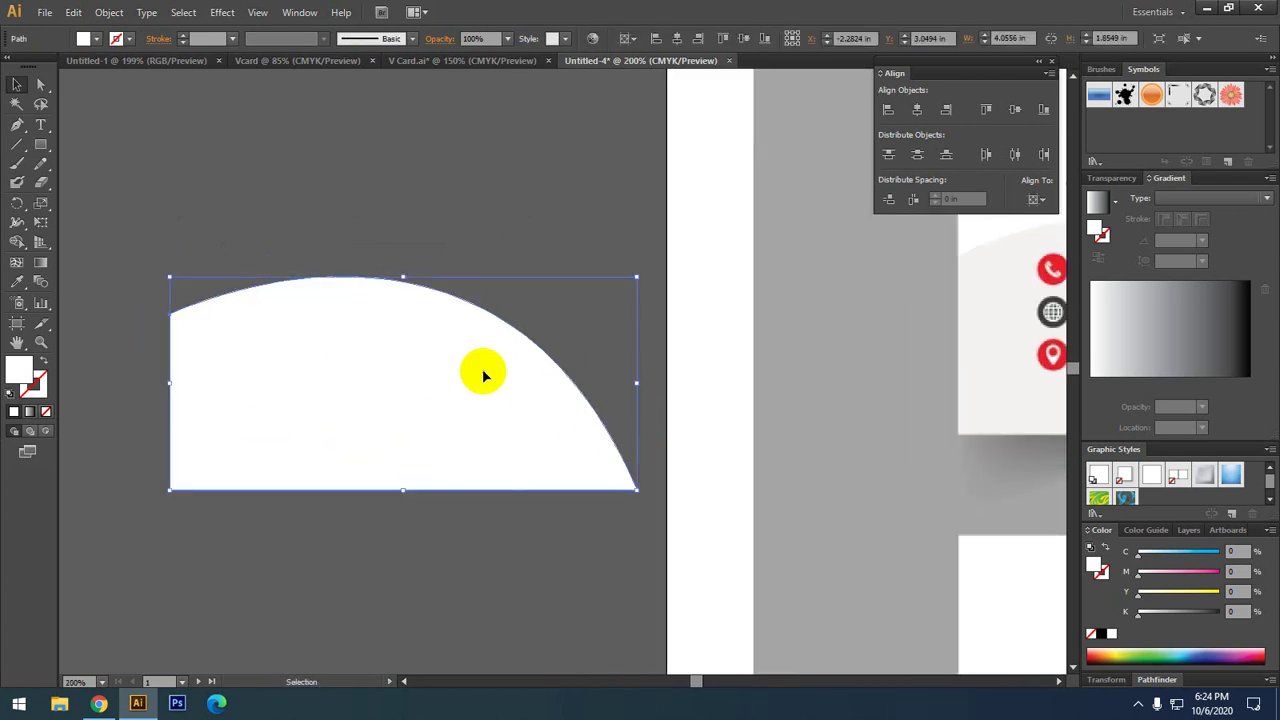
- Fill the arc with a linear gradient and nudge it five steps left
click(1108, 313)
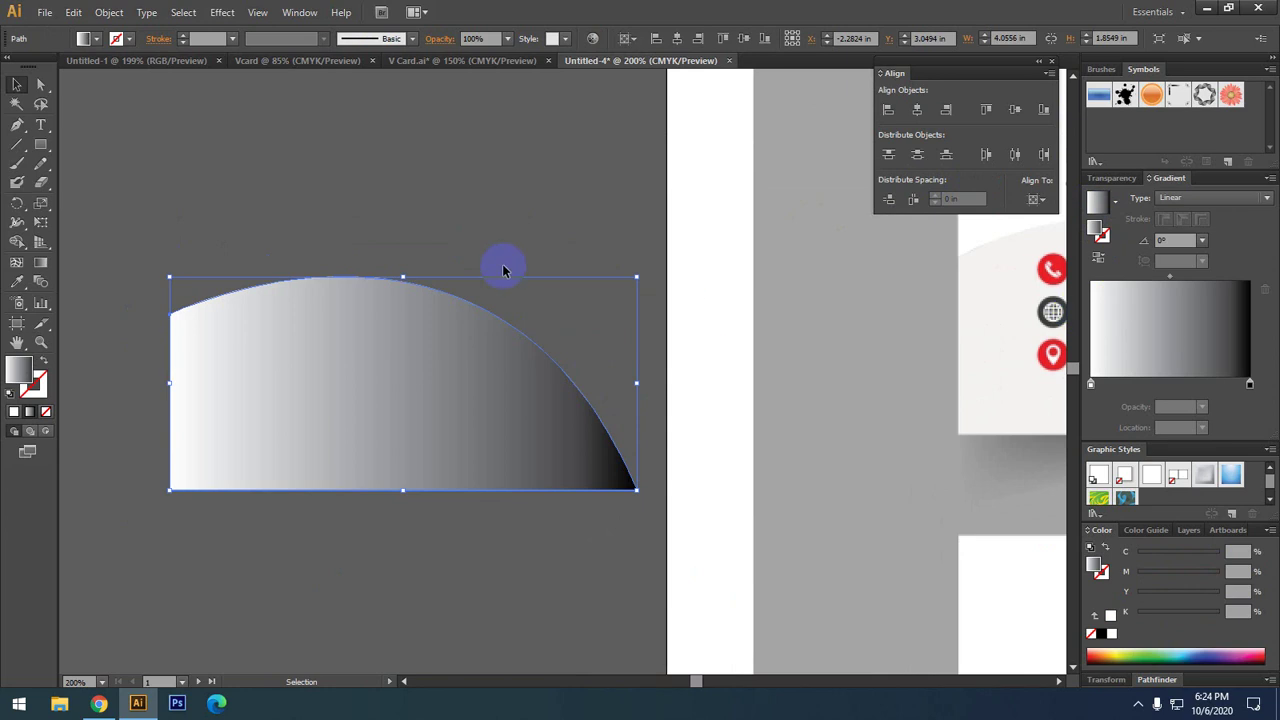
key(Left)
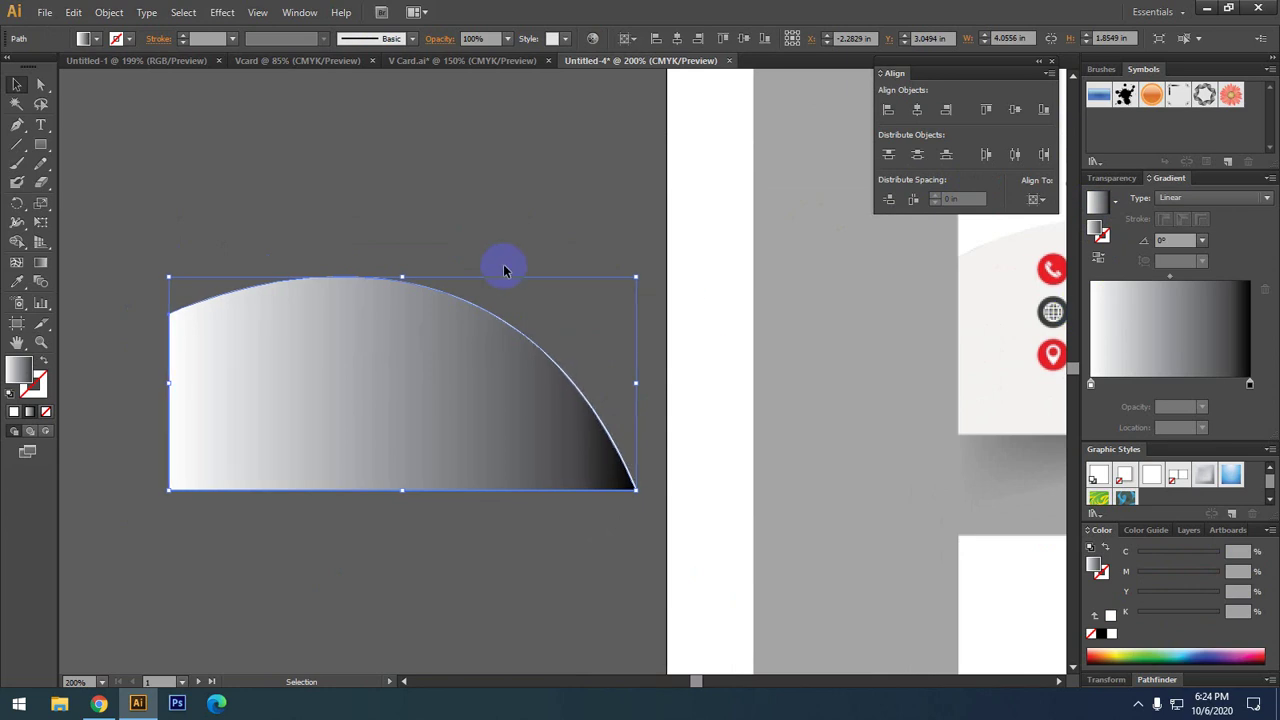
key(Left)
key(Left)
key(Left)
key(Left)
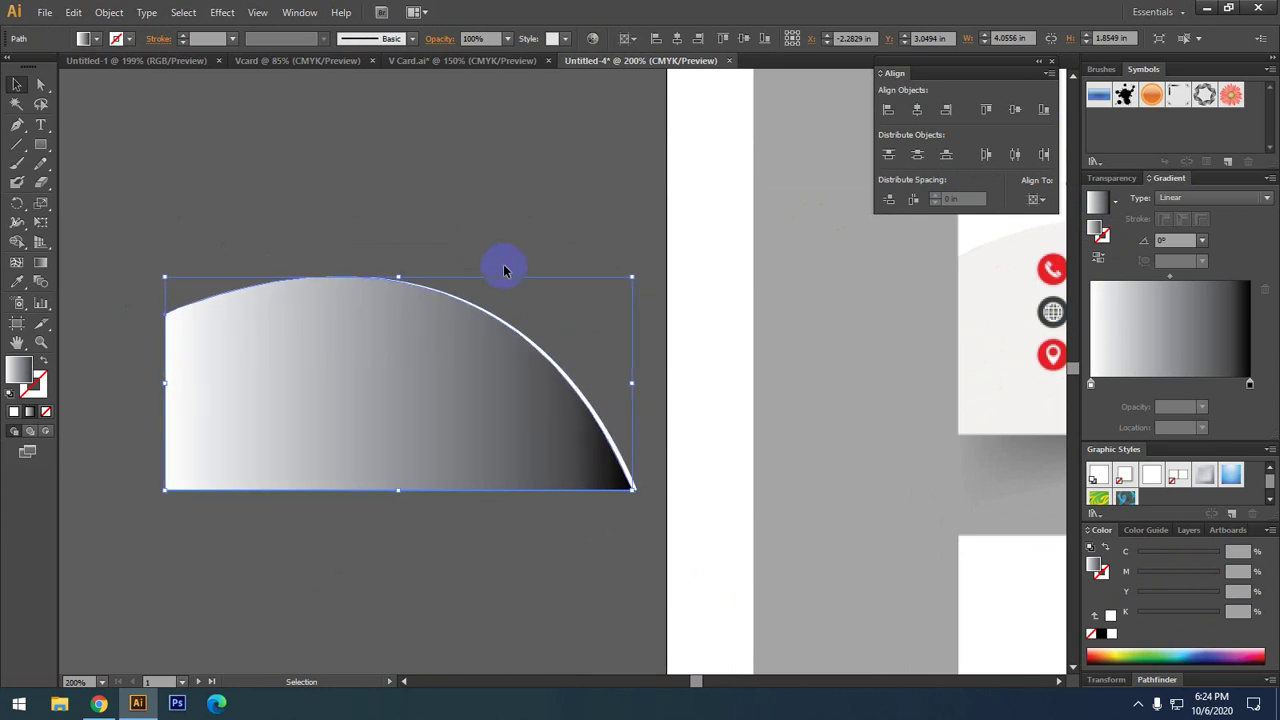
key(Left)
key(Left)
key(Left)
key(Left)
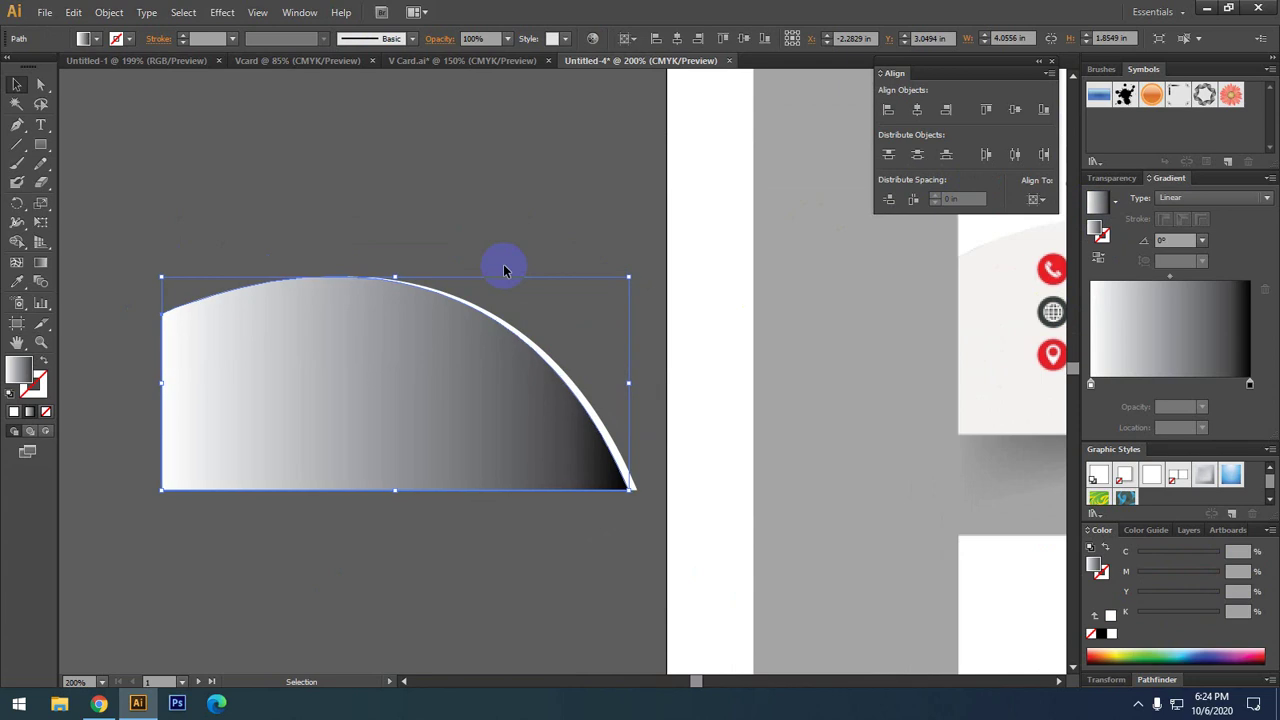
key(Left)
key(Left)
key(Left)
key(Left)
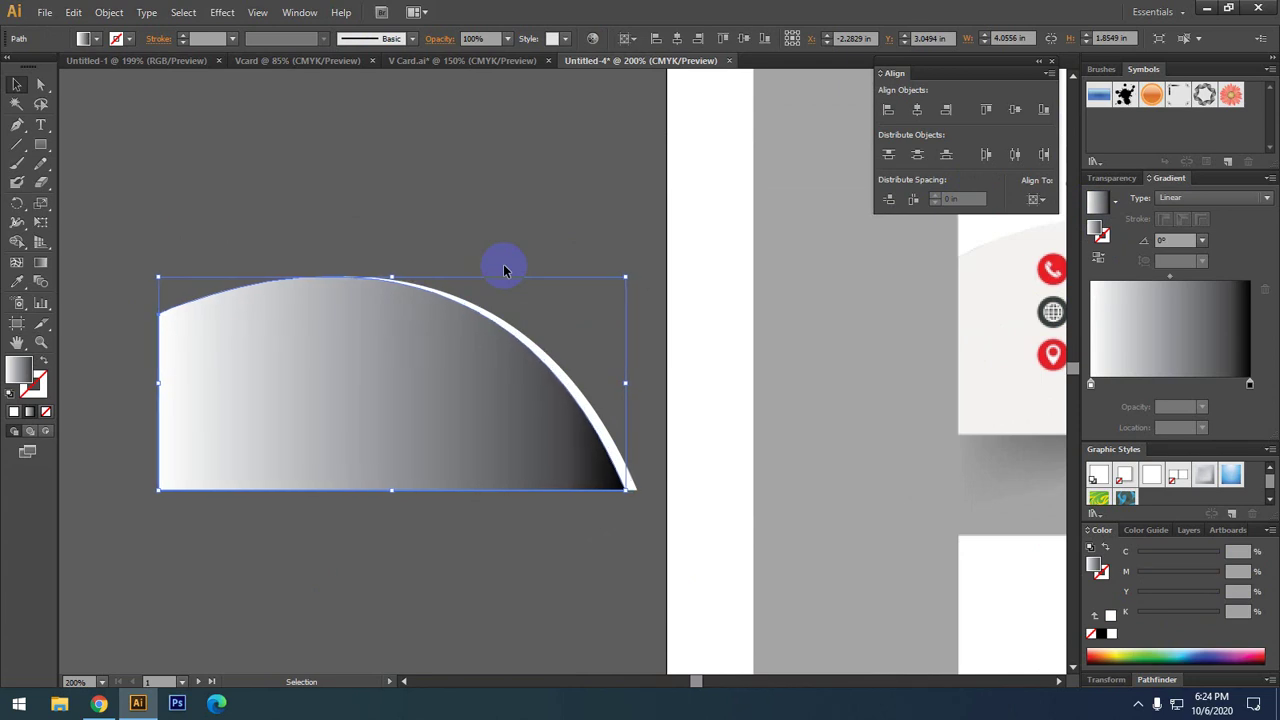
key(Left)
key(Left)
key(Left)
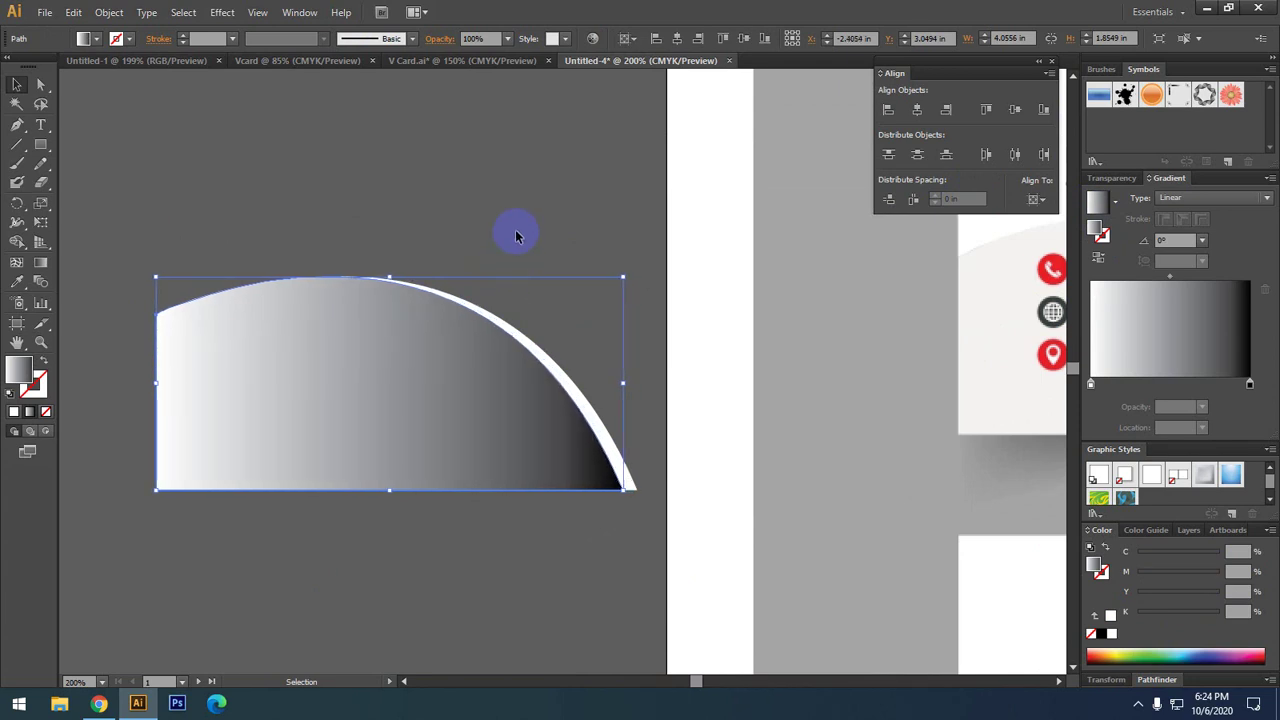
click(515, 232)
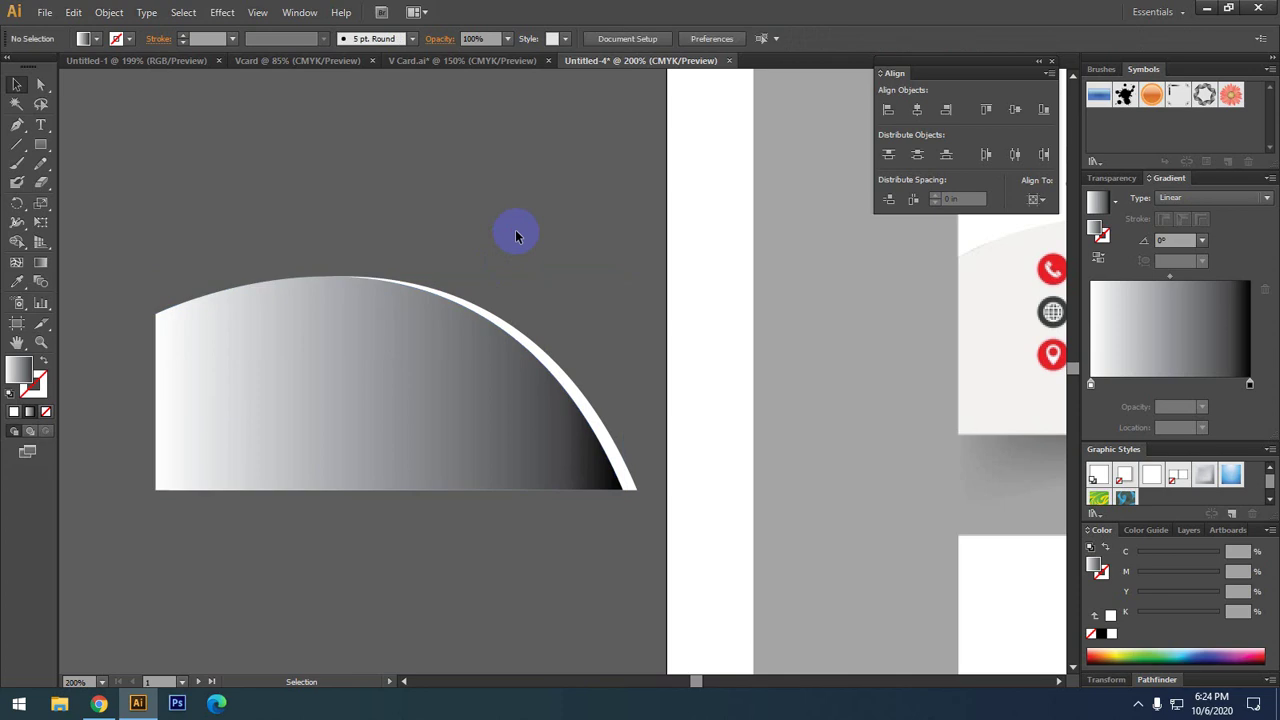
click(507, 411)
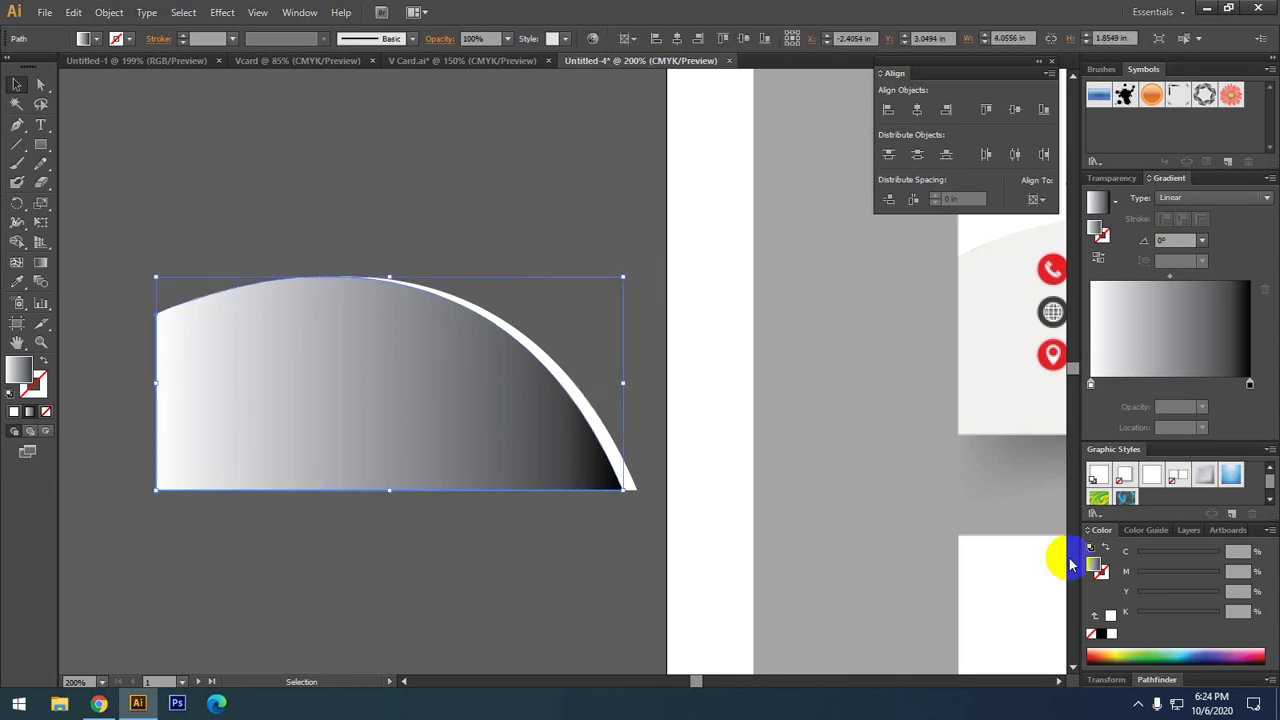
- Make the front arc white and fill the back shape 61% grey, then zoom out
click(1111, 633)
click(584, 405)
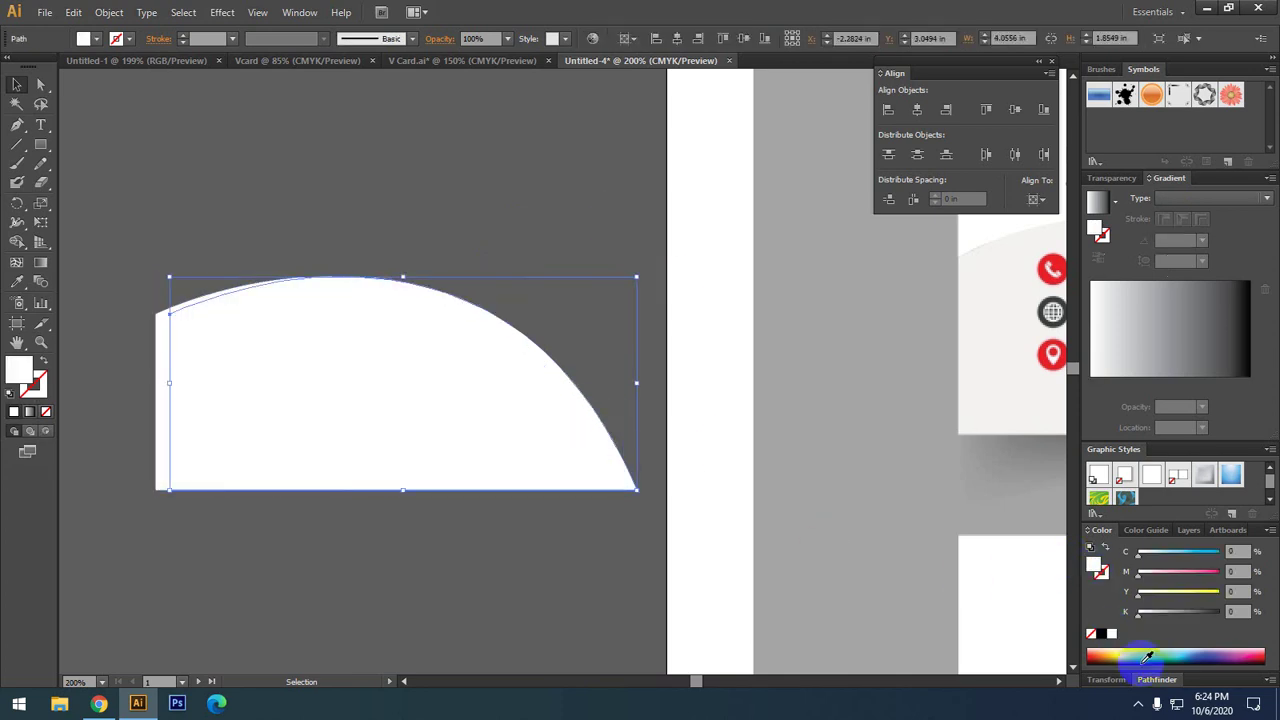
click(1104, 633)
drag(1146, 616, 1193, 614)
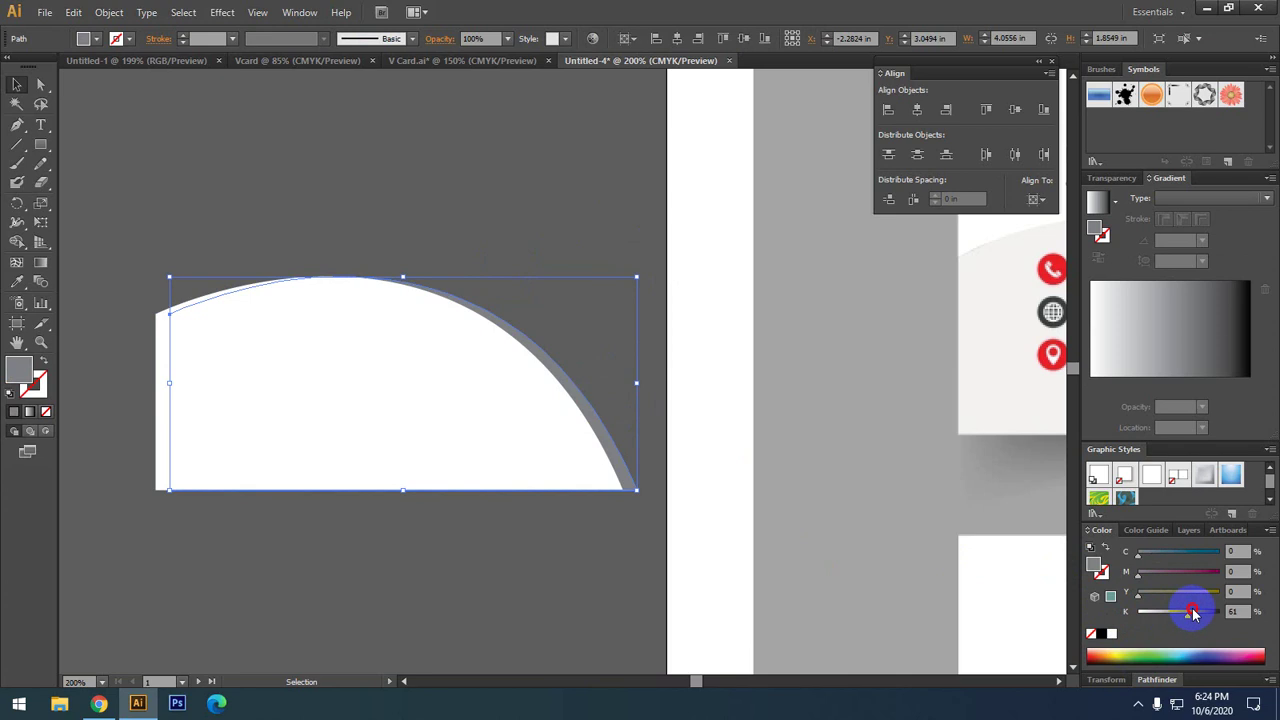
click(461, 594)
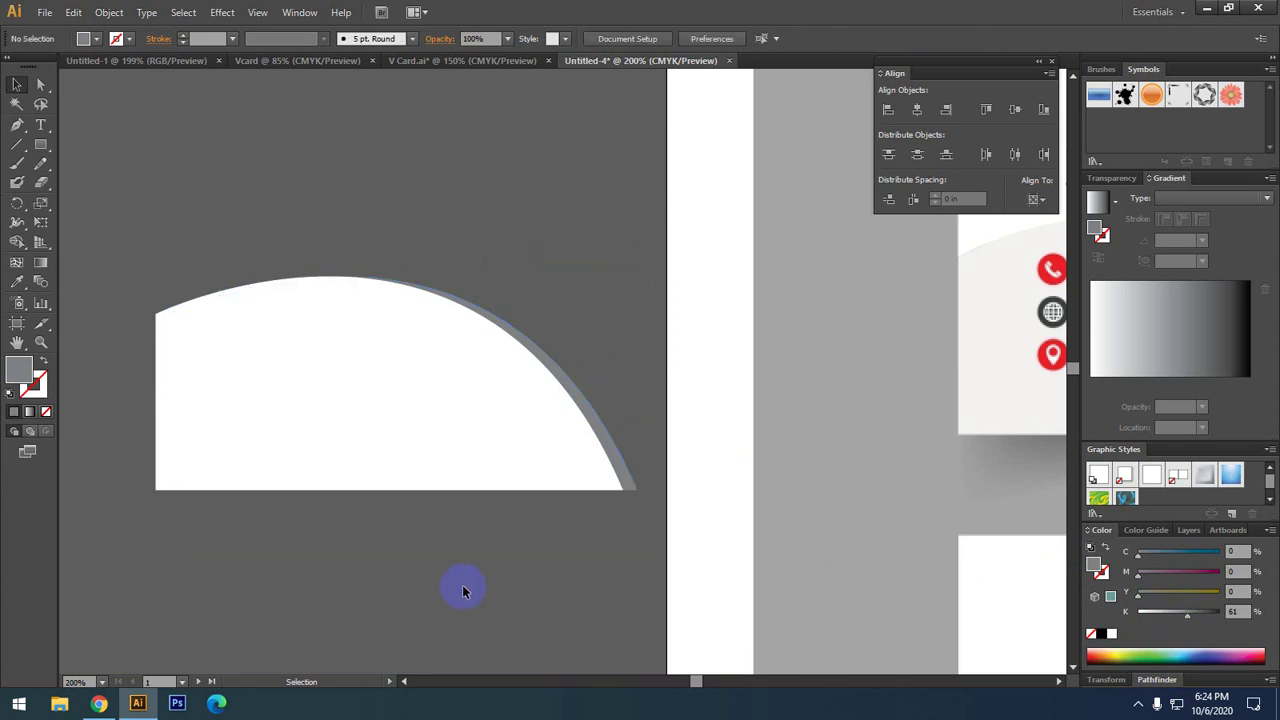
drag(477, 586, 424, 575)
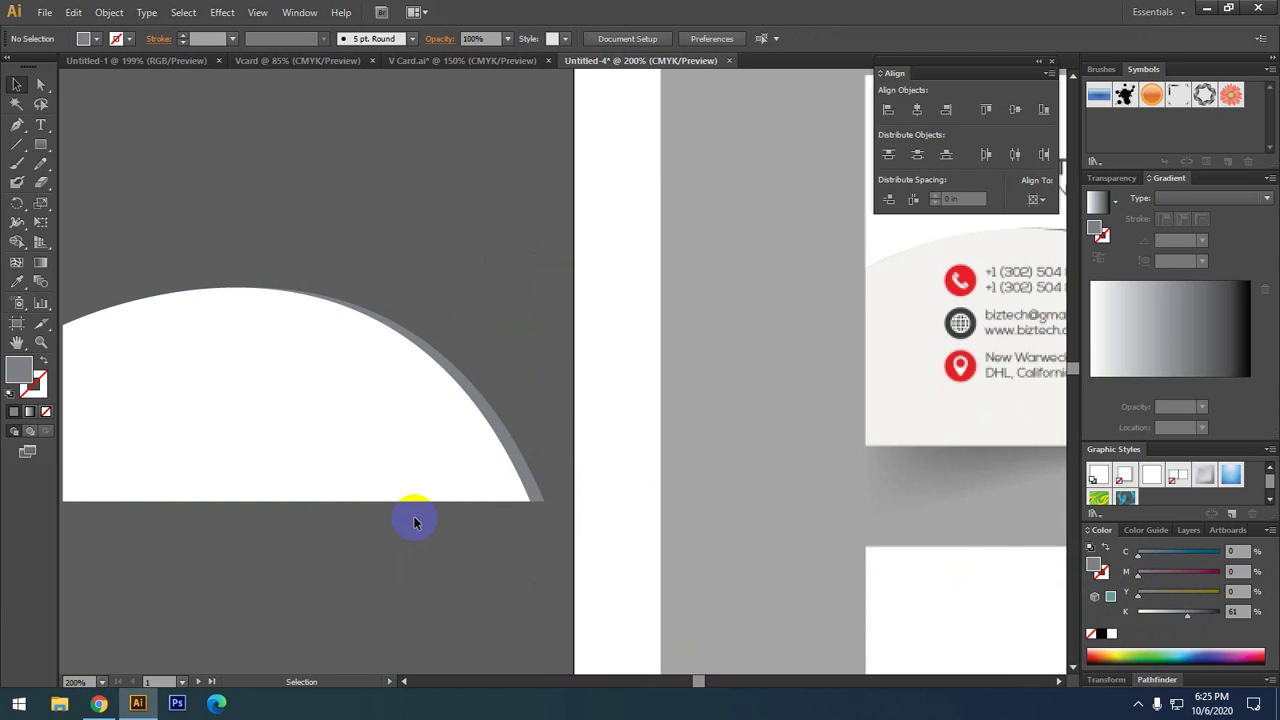
scroll(415, 521, down, 1)
scroll(443, 514, down, 1)
scroll(543, 477, down, 1)
scroll(645, 400, up, 3)
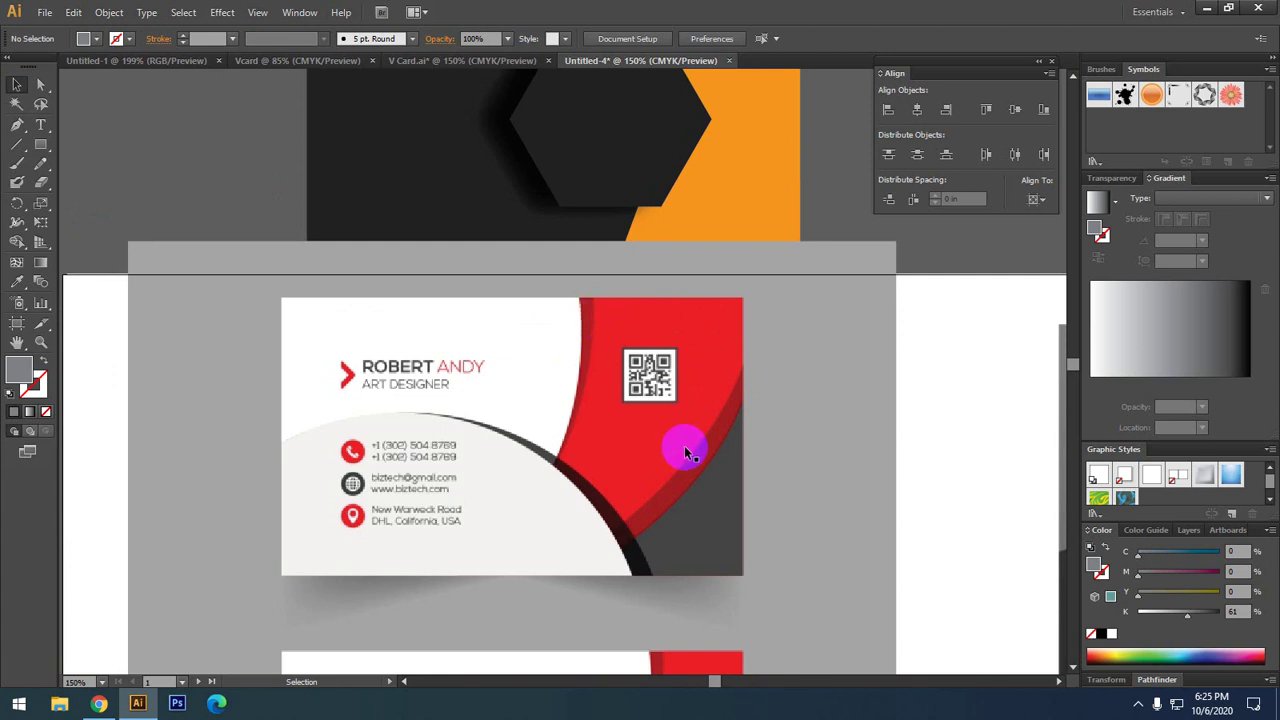
key(ctrl+minus)
key(ctrl+minus)
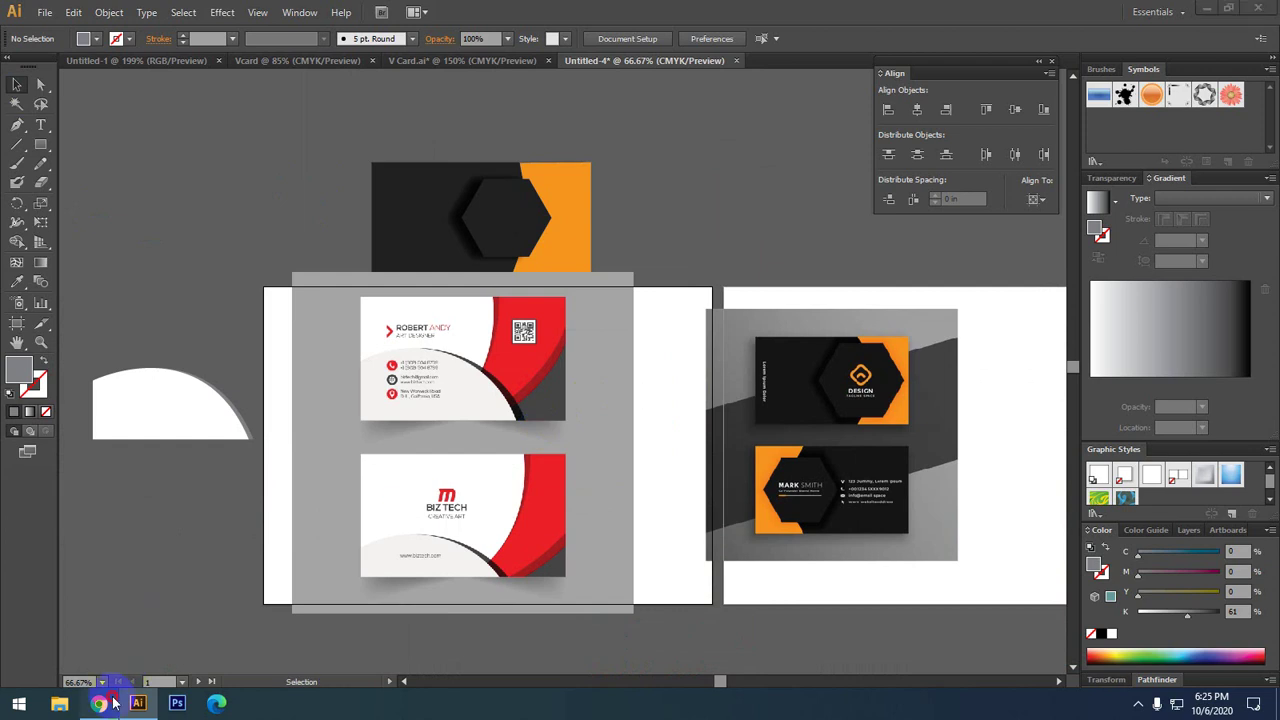
- Copy the full-size yellow-and-red business card preview image from the Google Images results
click(100, 703)
scroll(622, 533, down, 2)
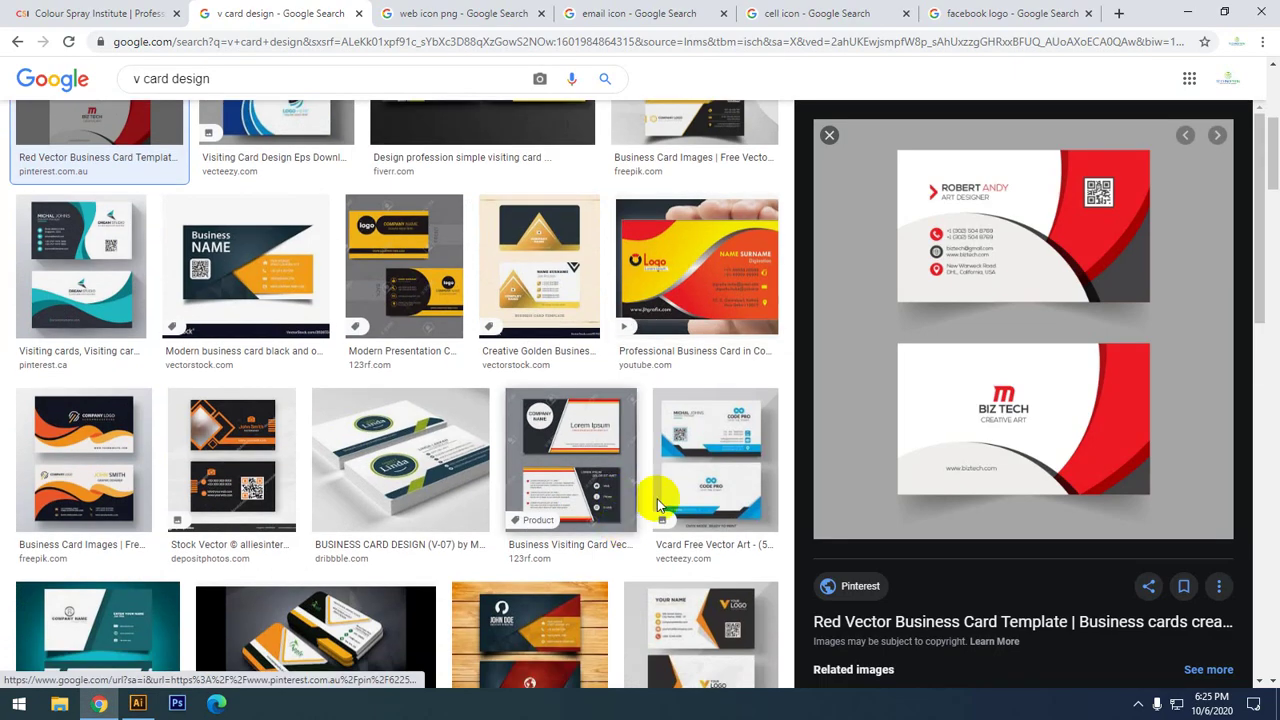
click(712, 259)
click(1003, 255)
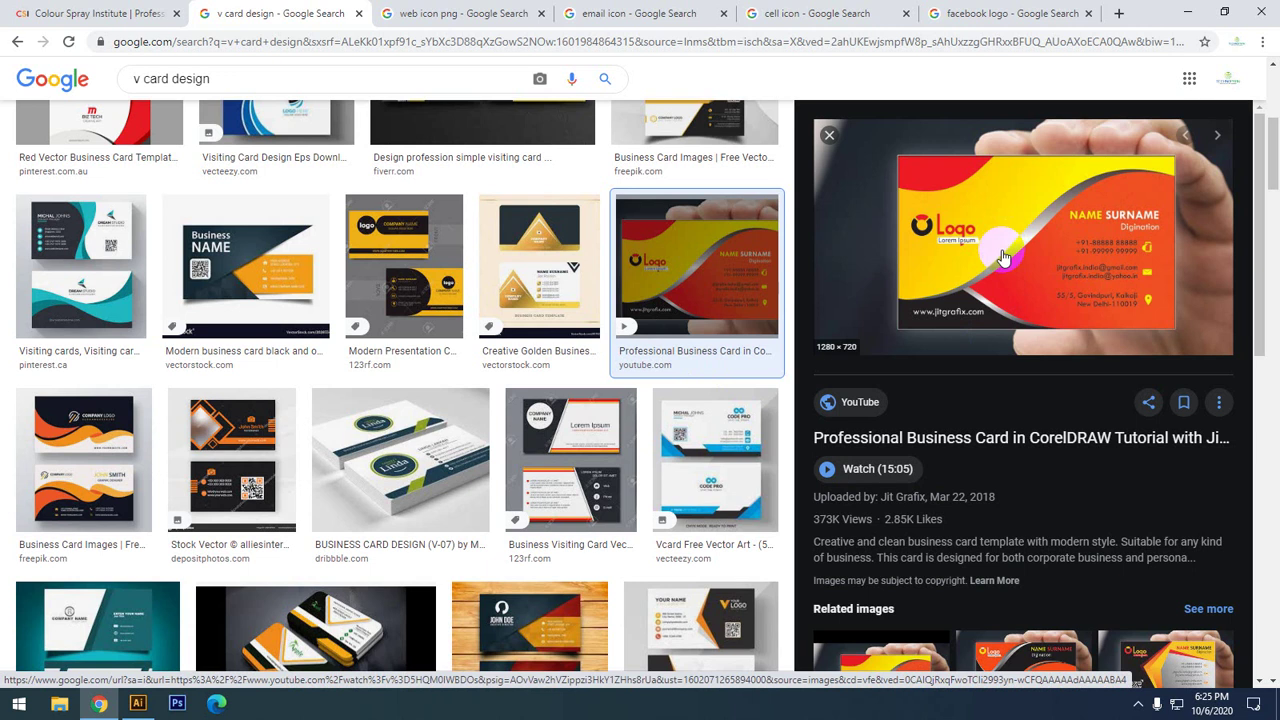
right_click(1012, 231)
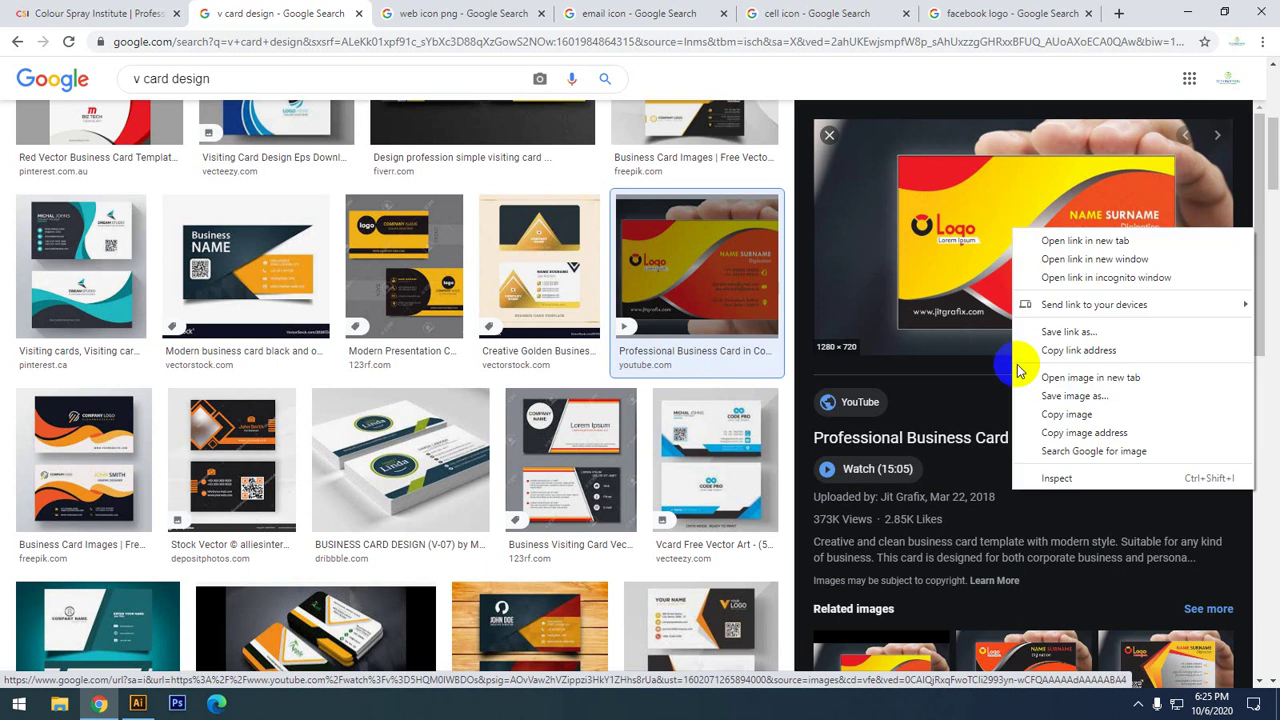
click(1087, 418)
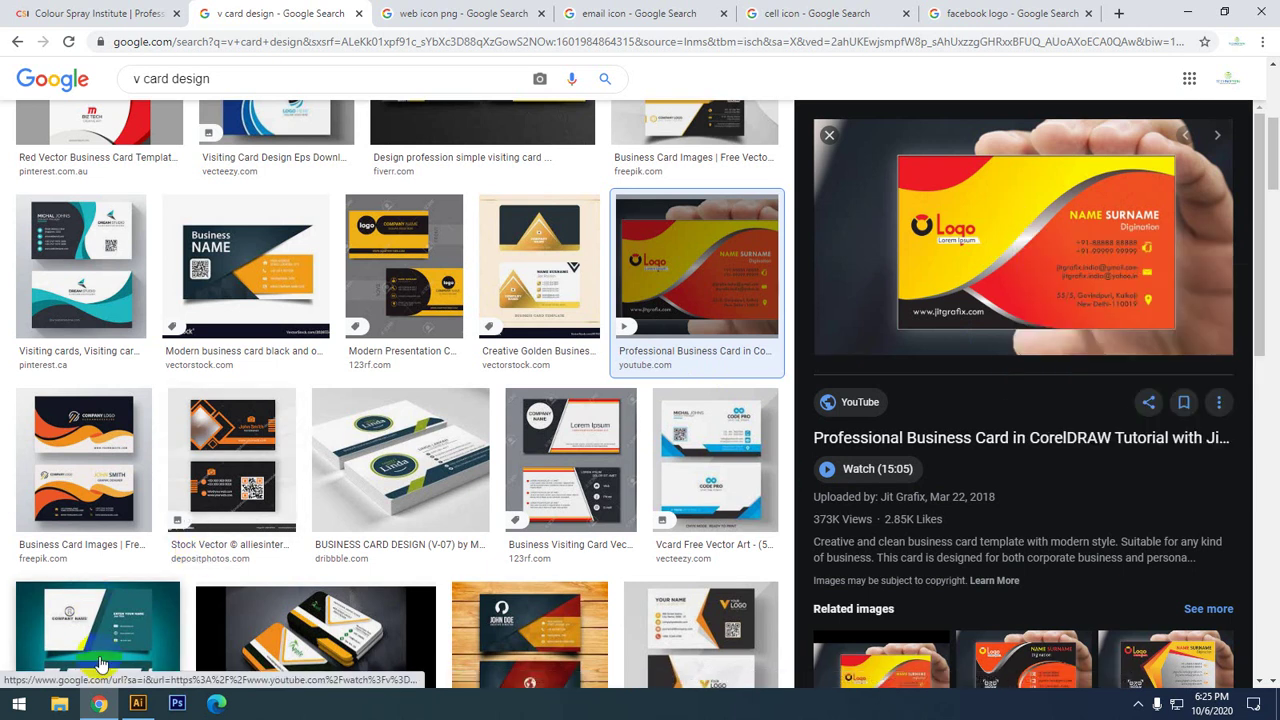
- Switch back to Illustrator and close the file browser window
click(140, 704)
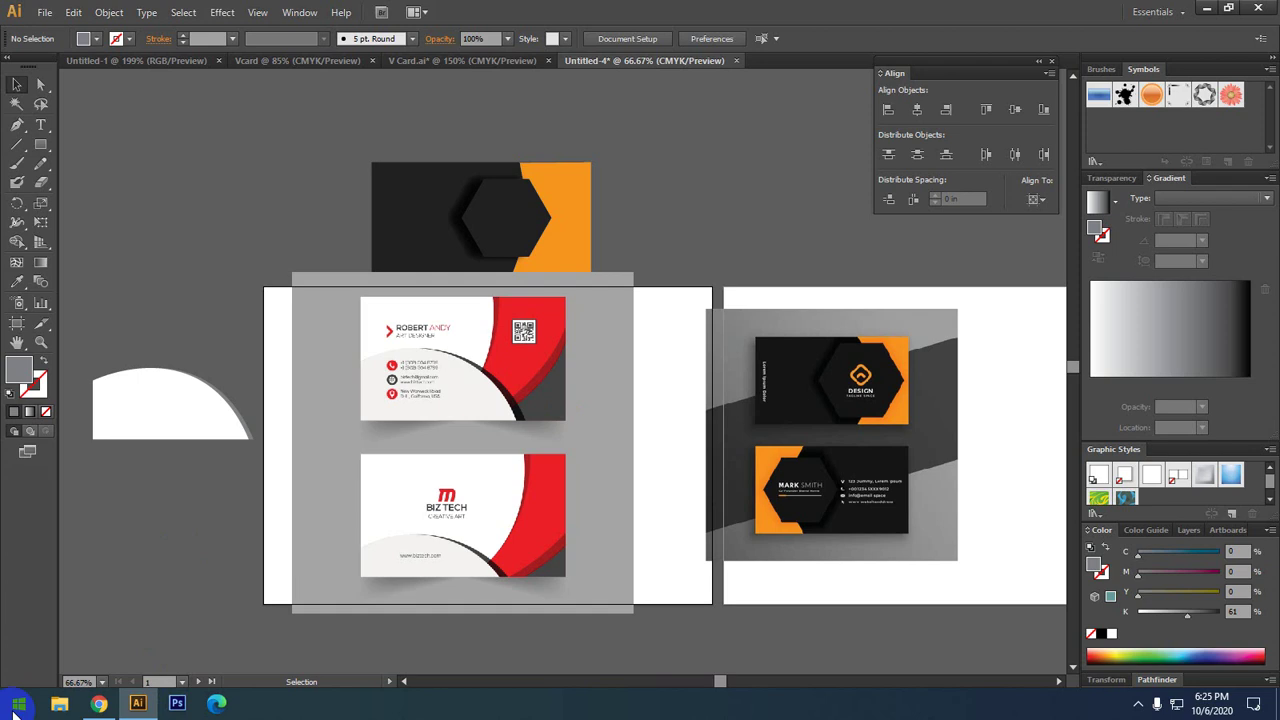
click(80, 704)
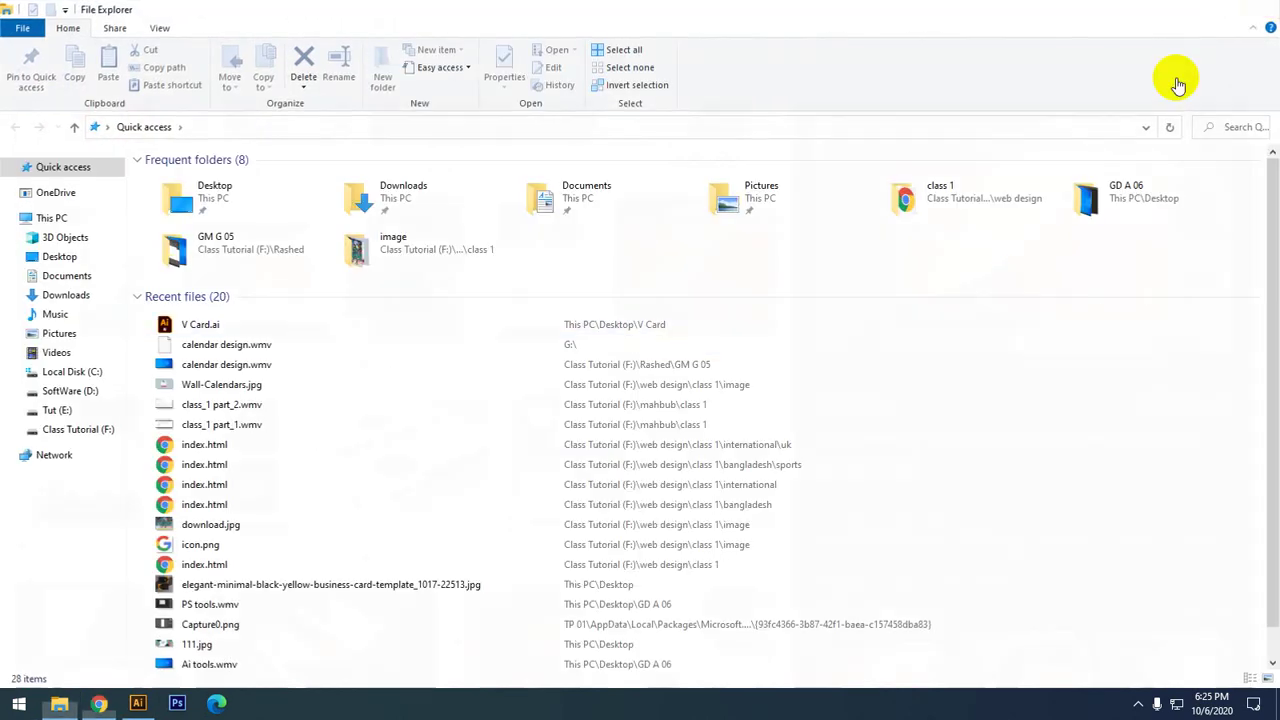
click(1260, 8)
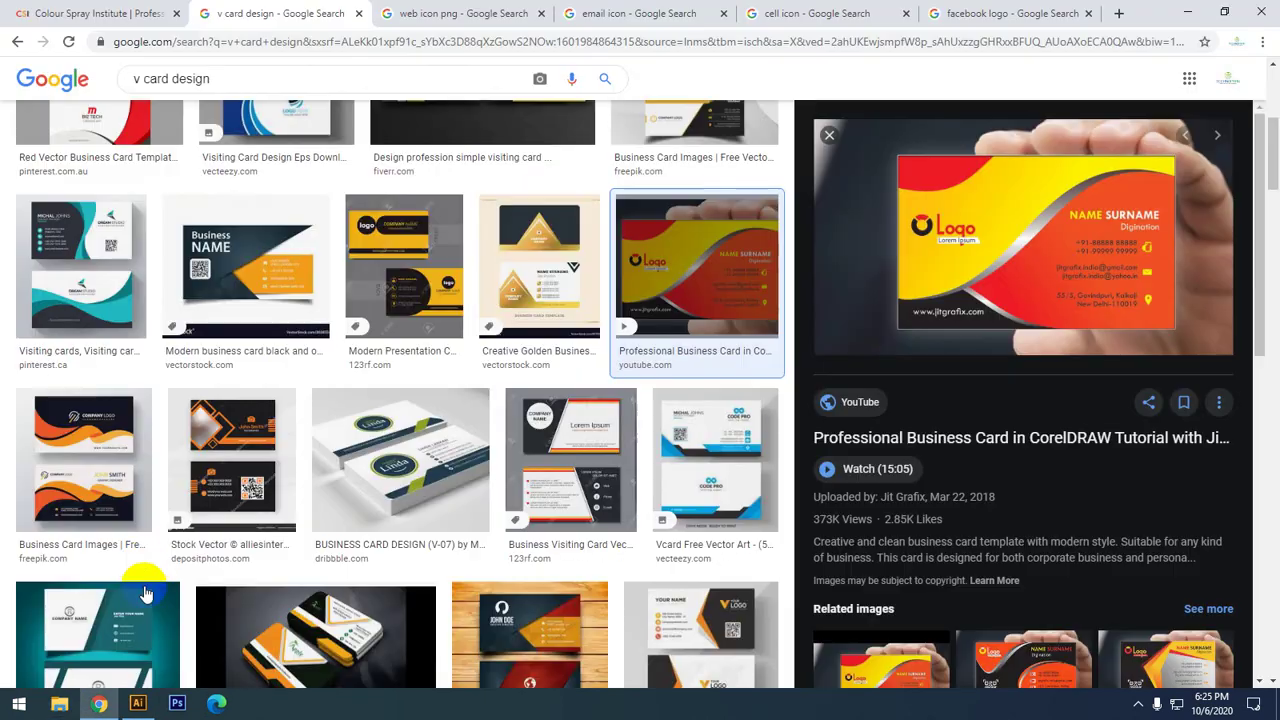
- Browse further through the Google Images card results and open related images for one card
click(110, 484)
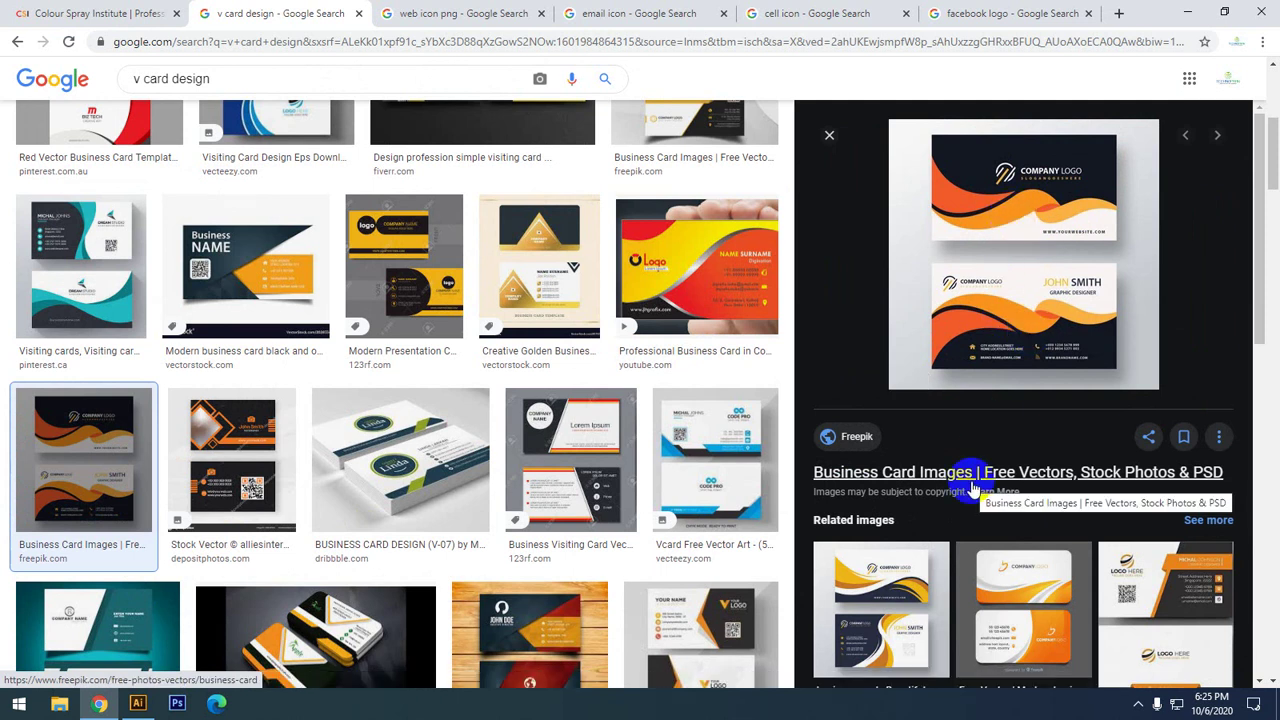
scroll(972, 490, down, 2)
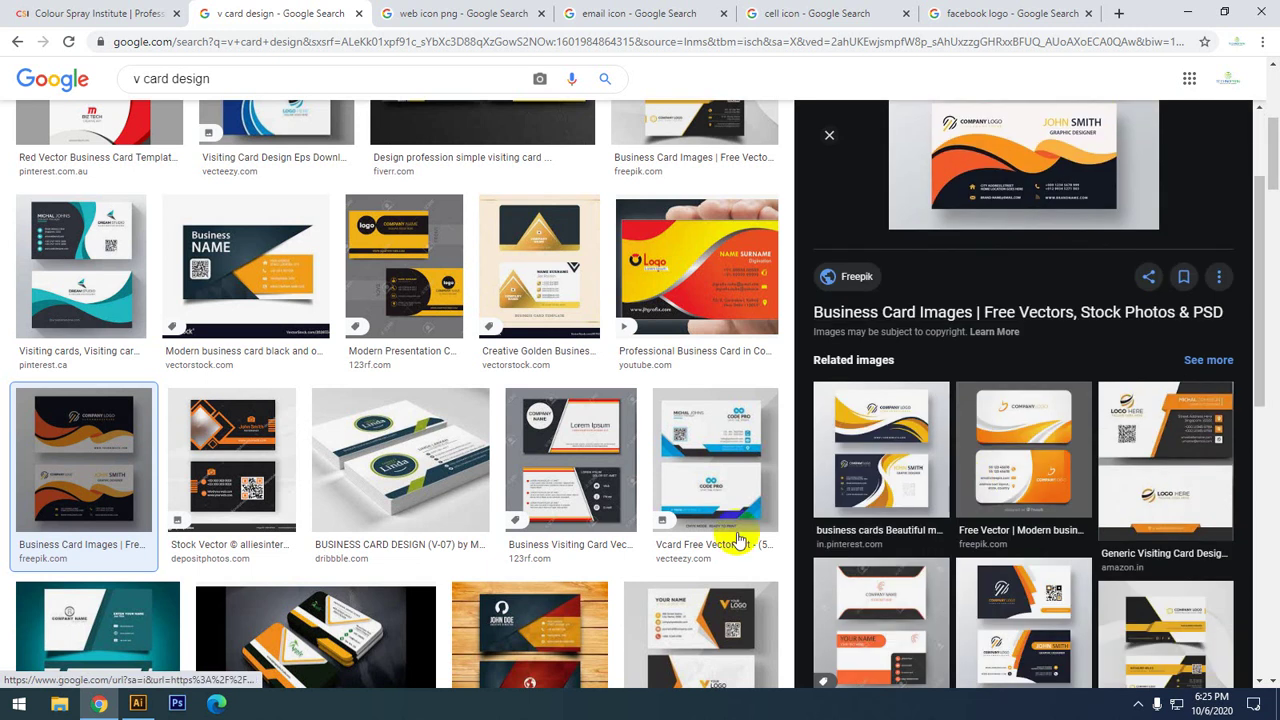
scroll(450, 560, down, 3)
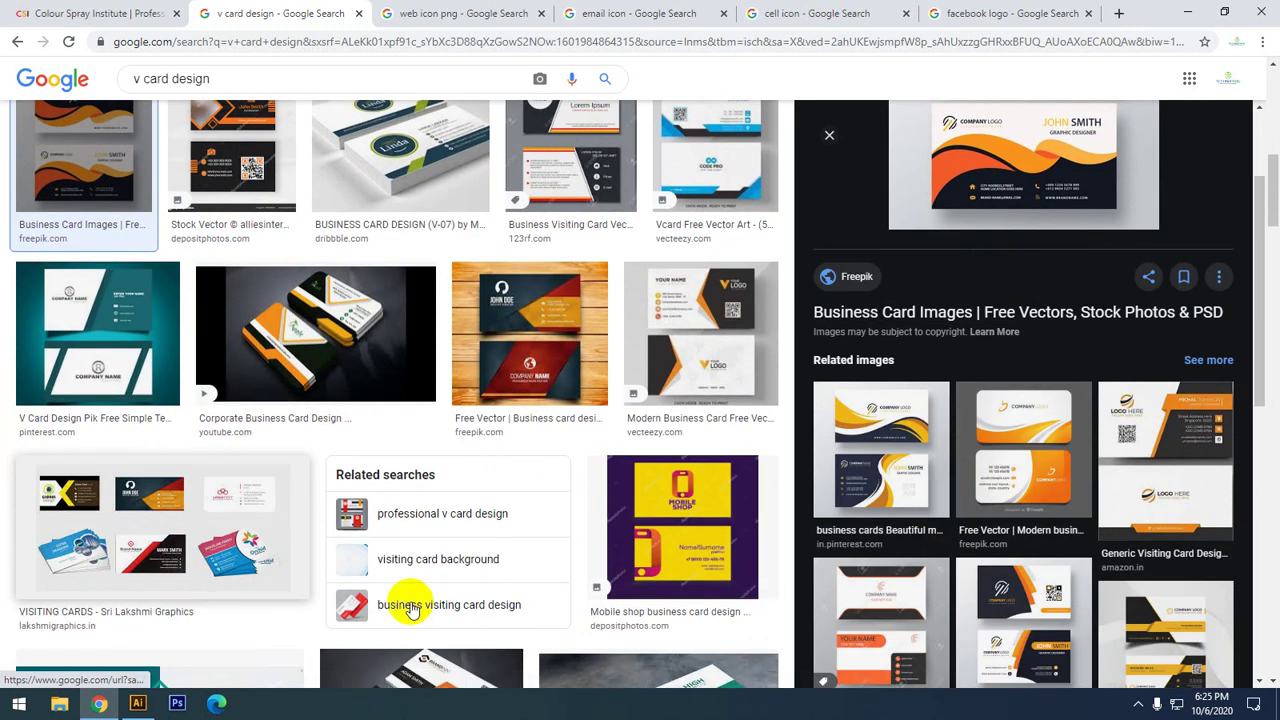
scroll(1040, 522, down, 1)
scroll(1040, 522, down, 1)
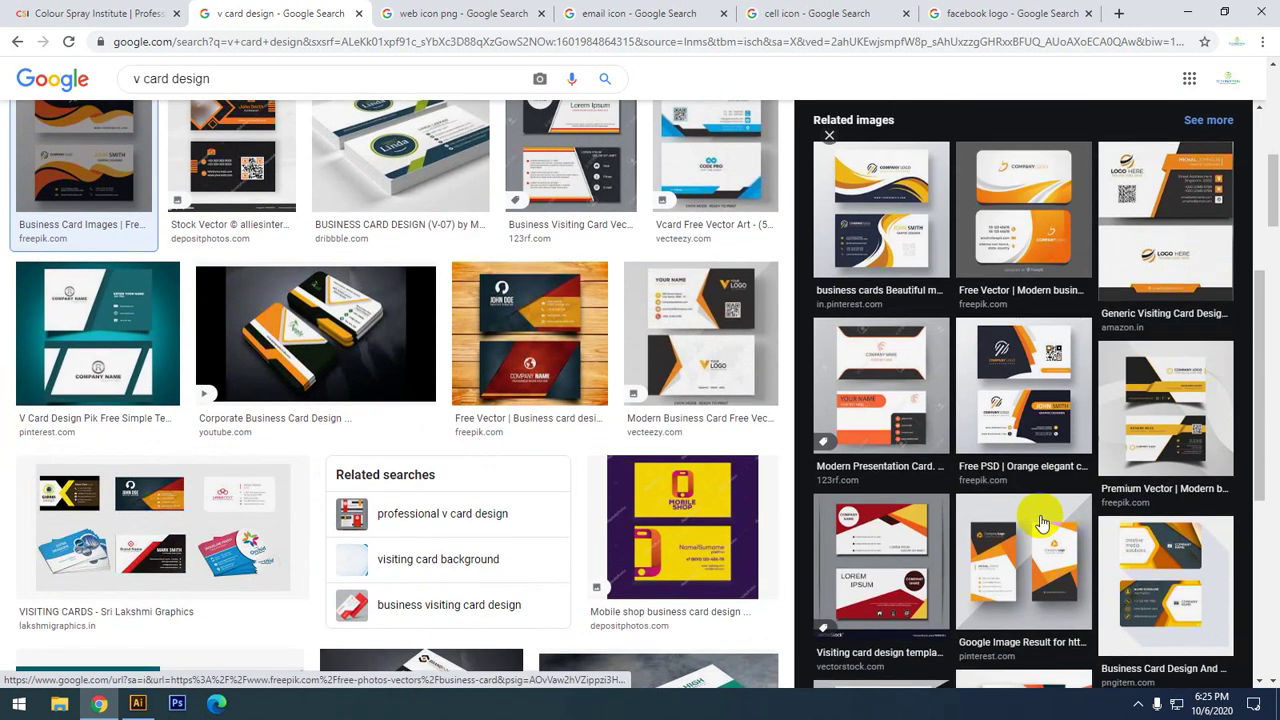
scroll(1040, 522, down, 1)
scroll(760, 580, down, 1)
scroll(760, 580, down, 2)
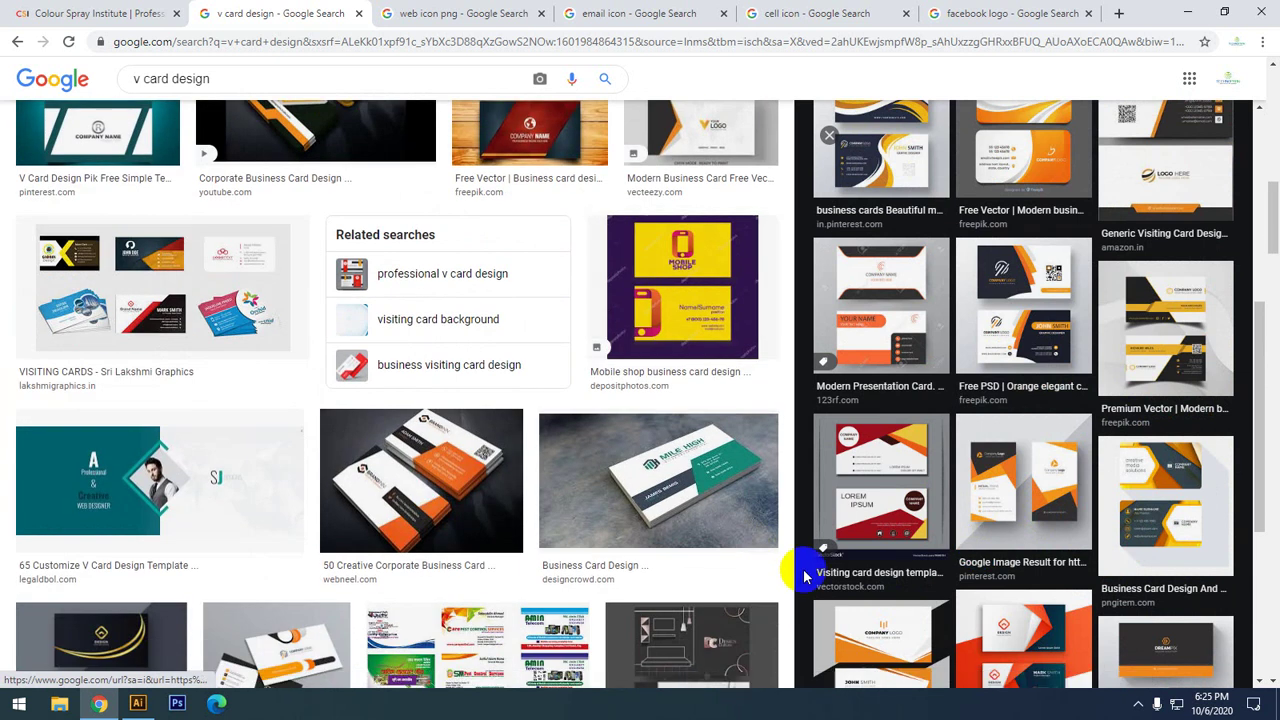
scroll(822, 577, down, 3)
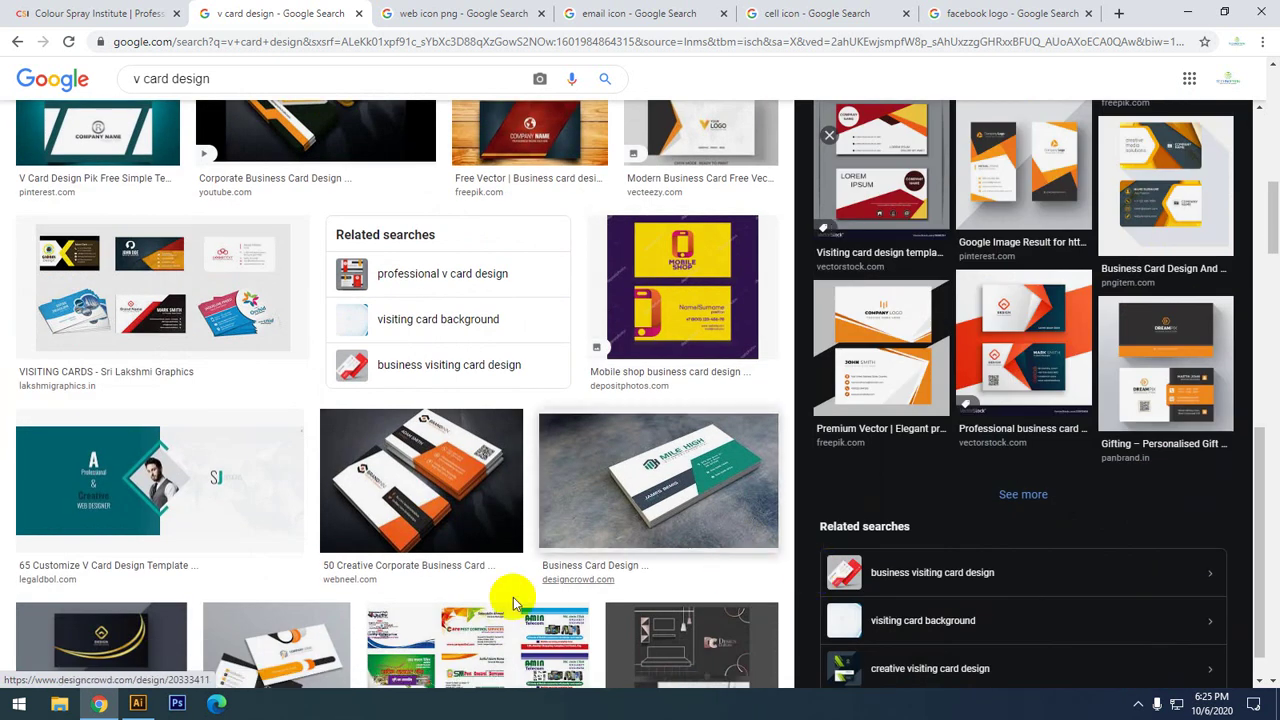
scroll(500, 596, down, 1)
scroll(485, 600, down, 2)
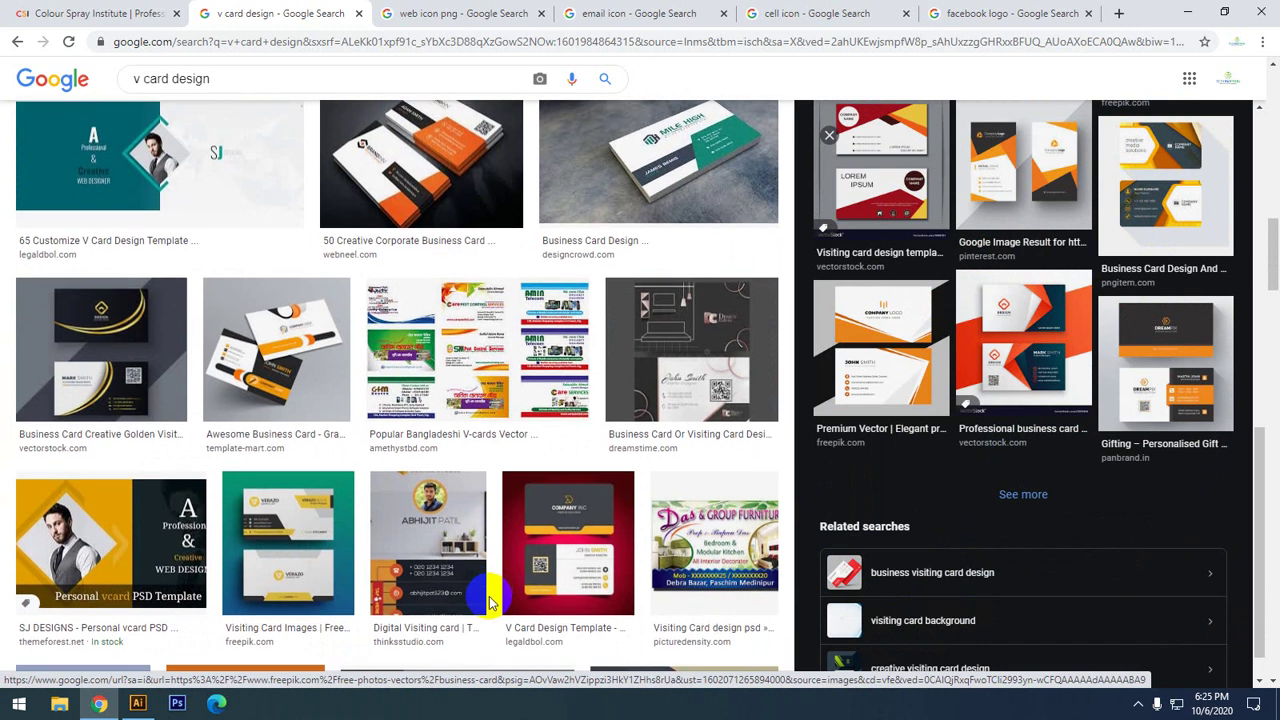
scroll(489, 596, down, 1)
scroll(490, 600, down, 1)
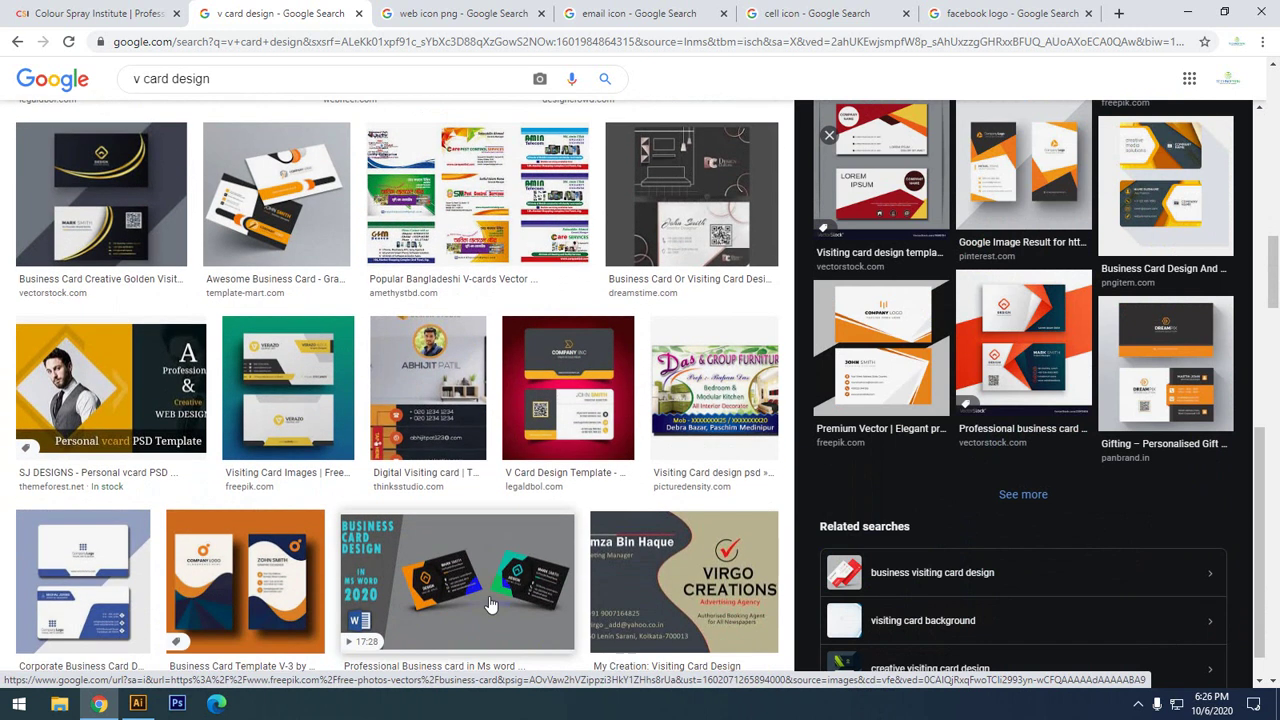
scroll(502, 612, down, 1)
scroll(502, 612, down, 2)
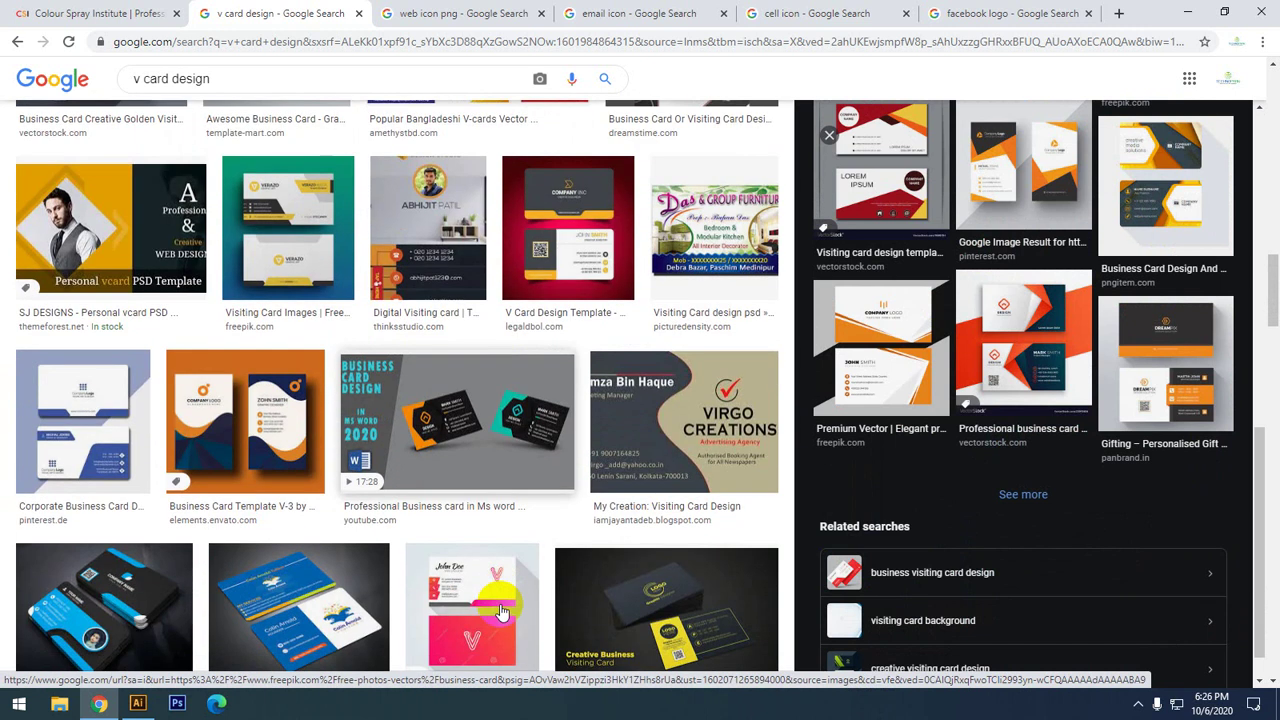
scroll(502, 612, down, 1)
scroll(502, 612, down, 1)
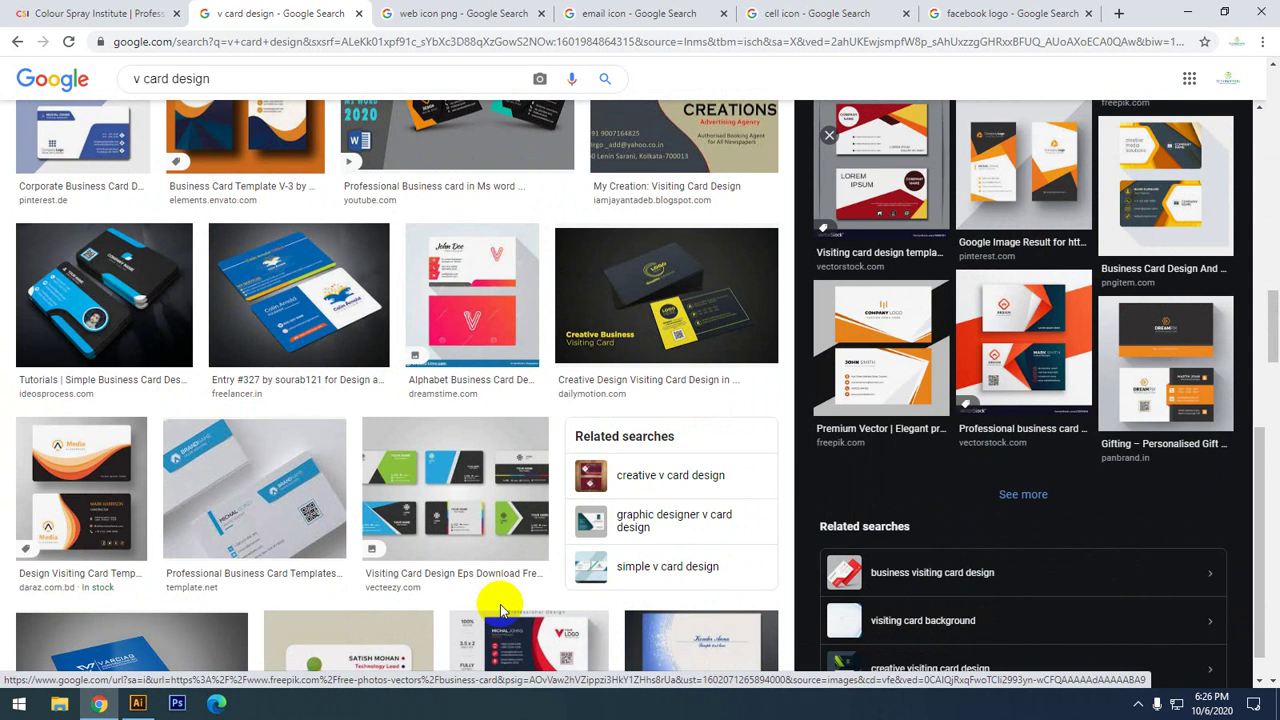
scroll(502, 612, down, 1)
scroll(502, 612, down, 1)
scroll(502, 612, down, 1)
scroll(502, 612, down, 1)
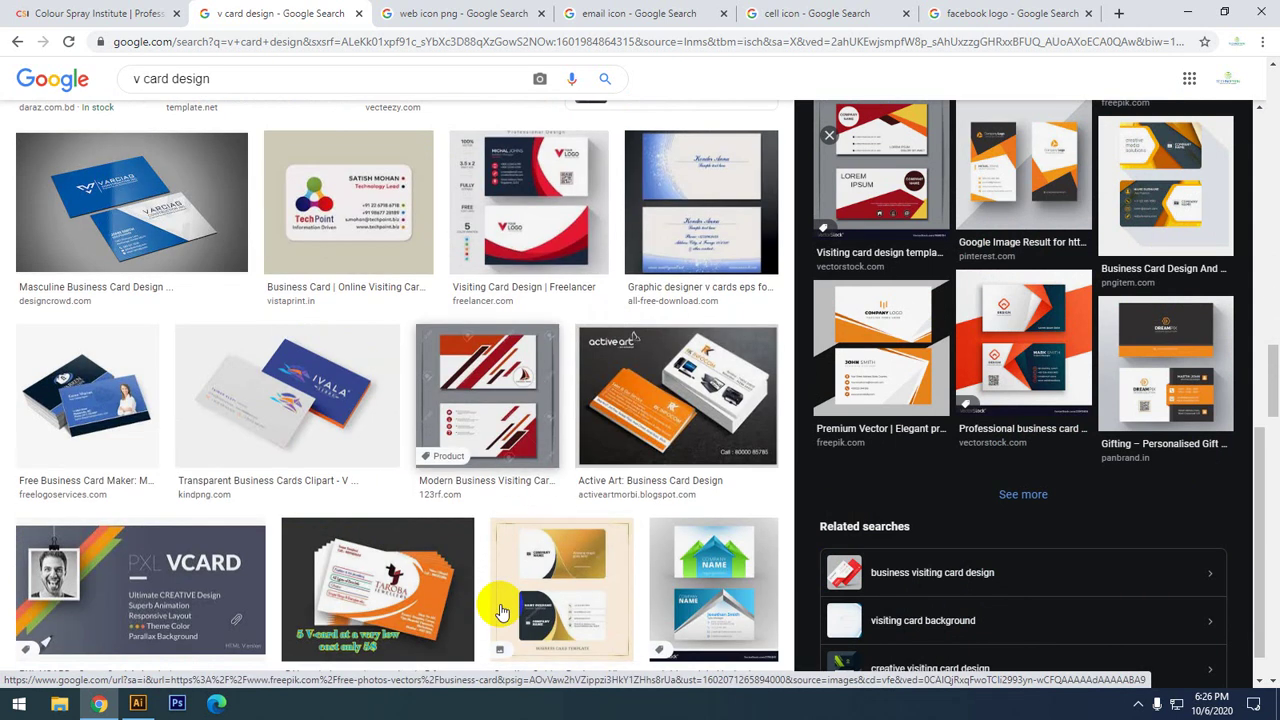
scroll(502, 612, down, 2)
scroll(502, 612, down, 1)
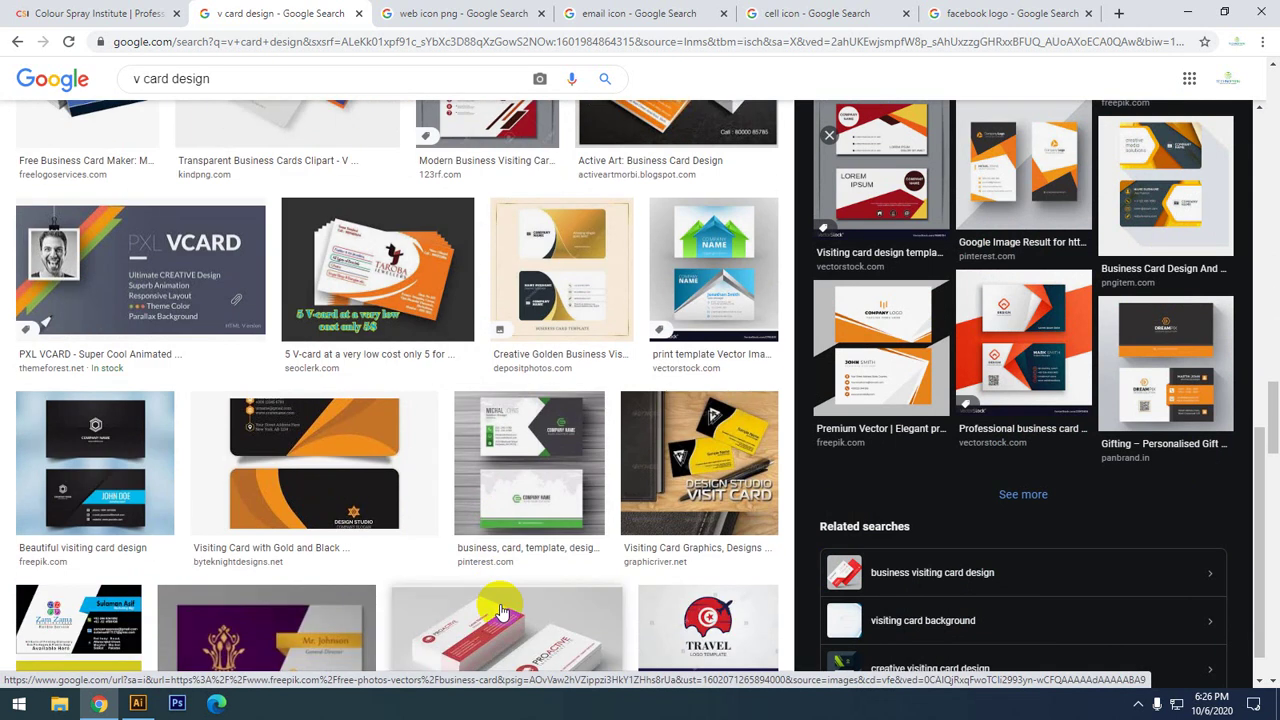
scroll(502, 612, down, 2)
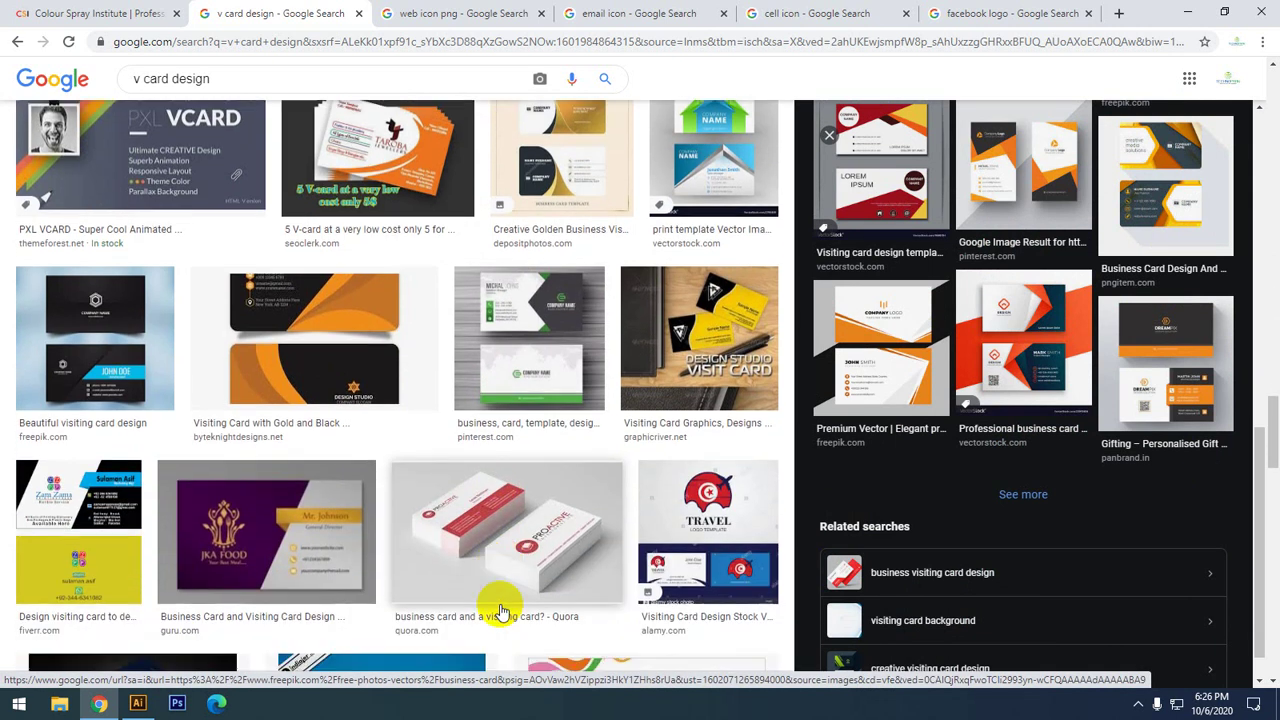
scroll(295, 477, down, 3)
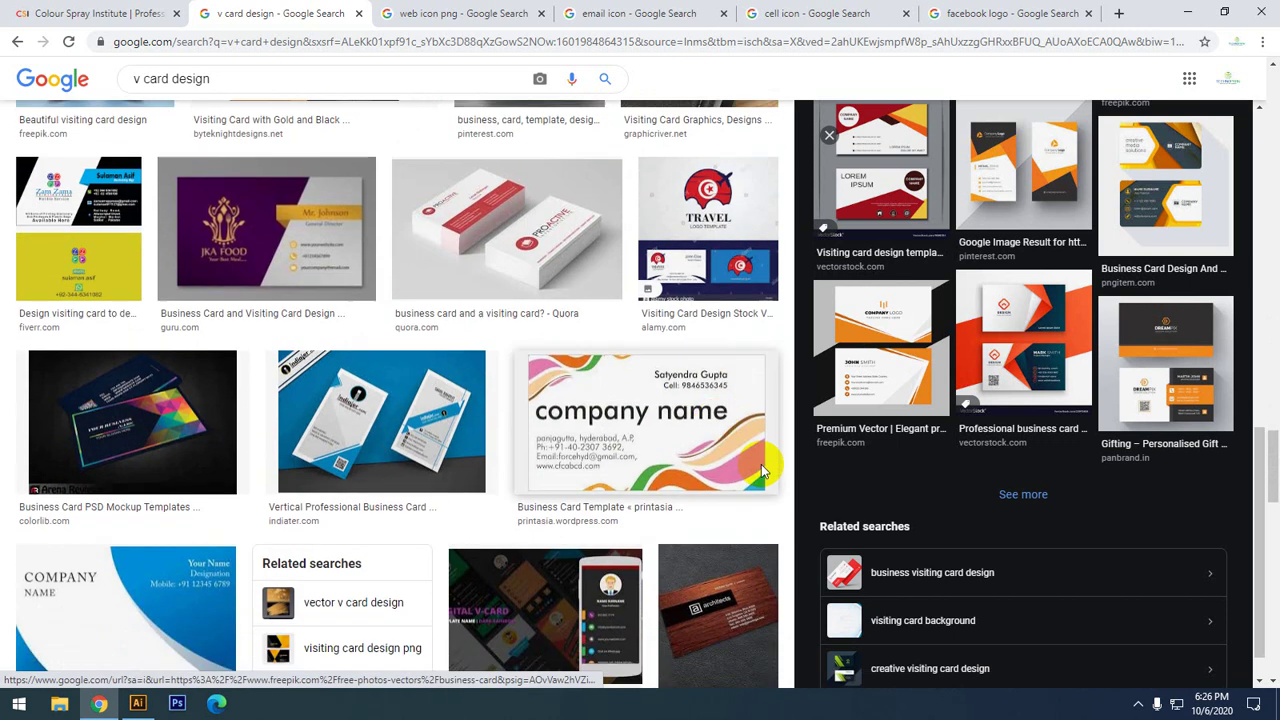
click(1020, 490)
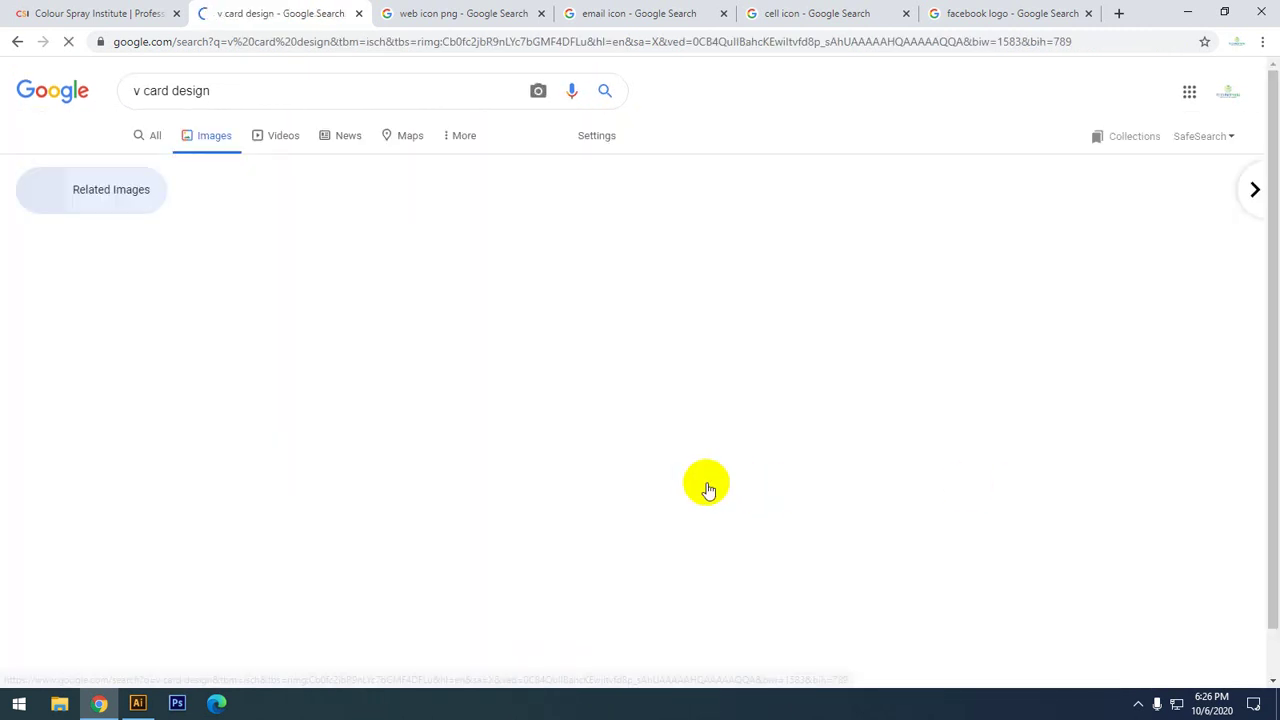
scroll(597, 493, down, 1)
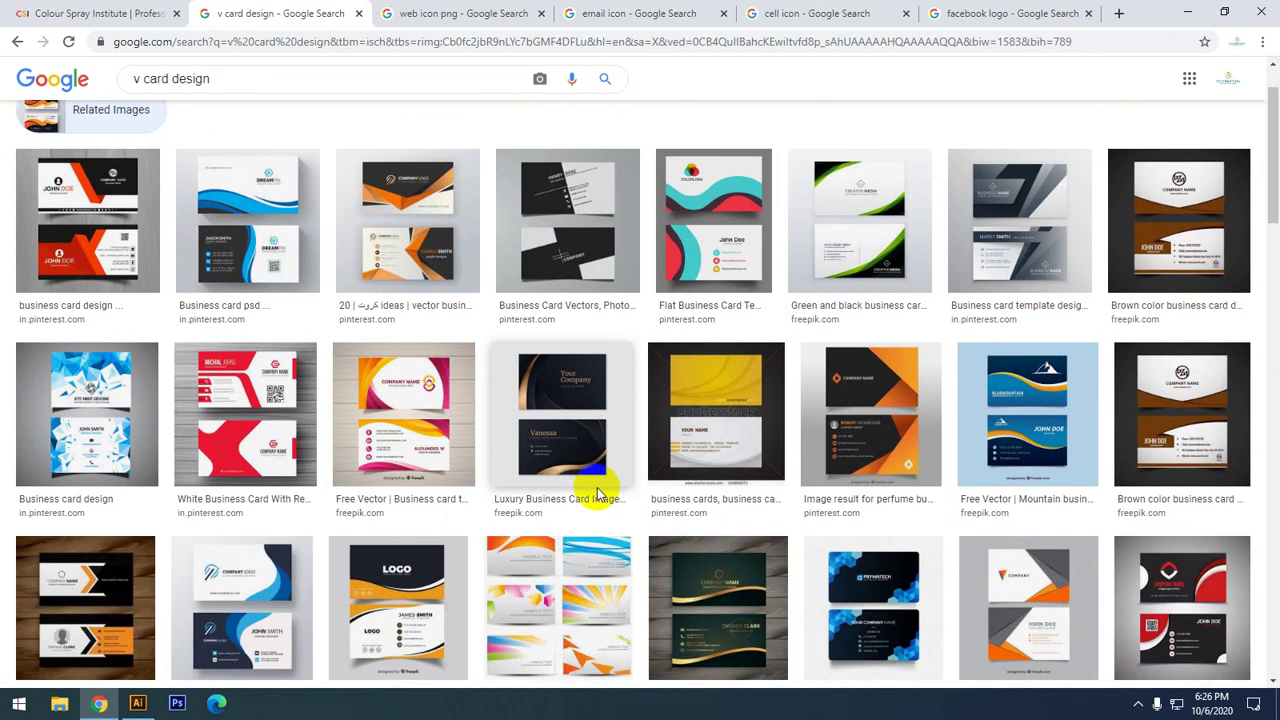
- Copy the red-and-black business card preview image and bring Illustrator back to the front
click(100, 200)
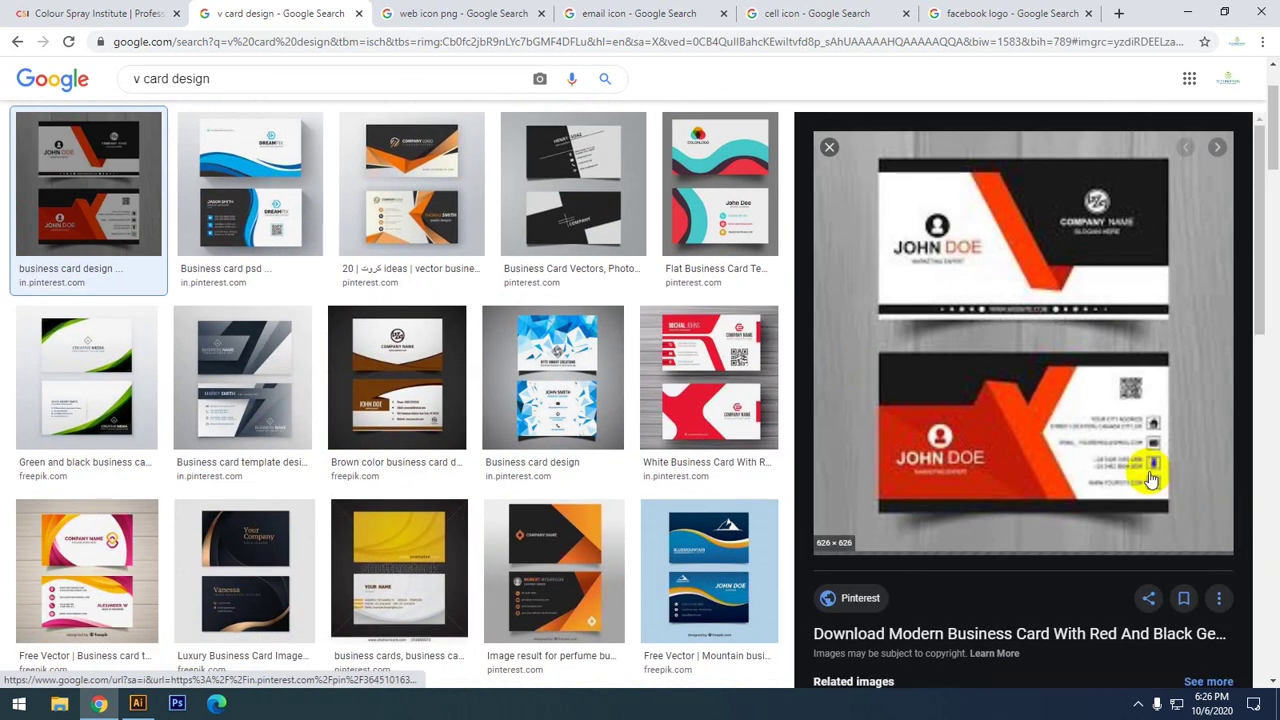
right_click(1028, 344)
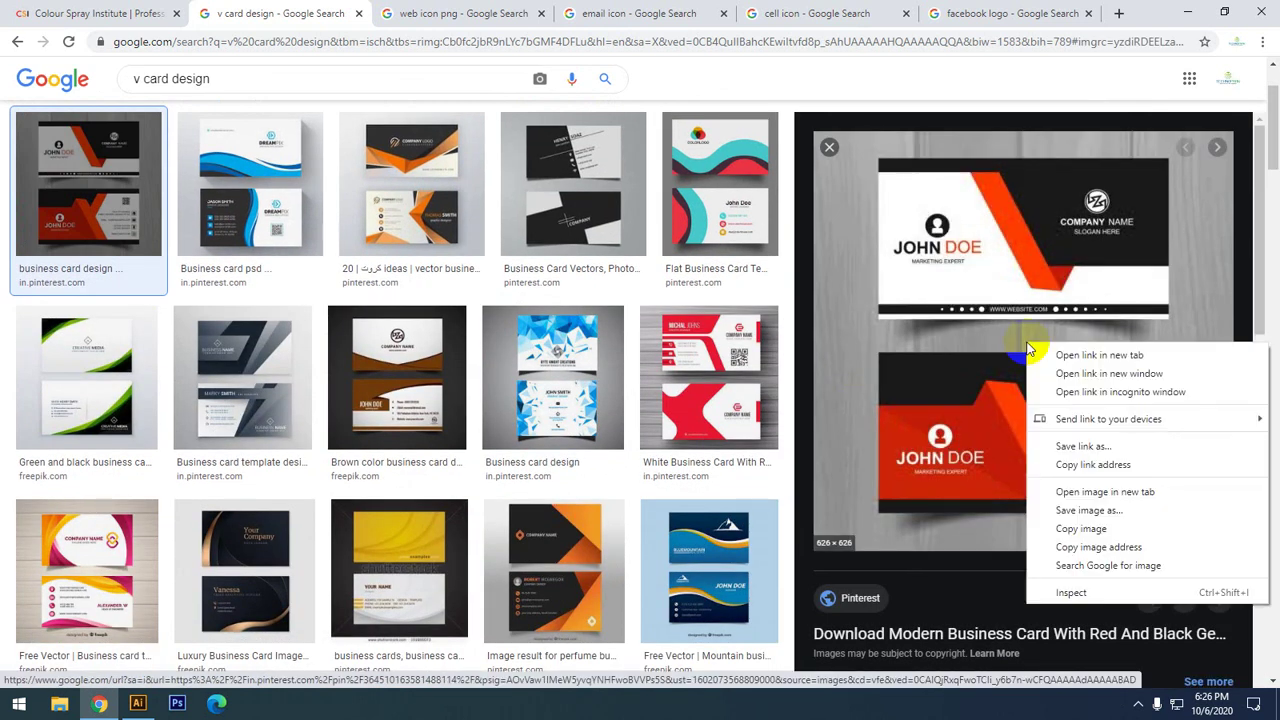
click(1113, 534)
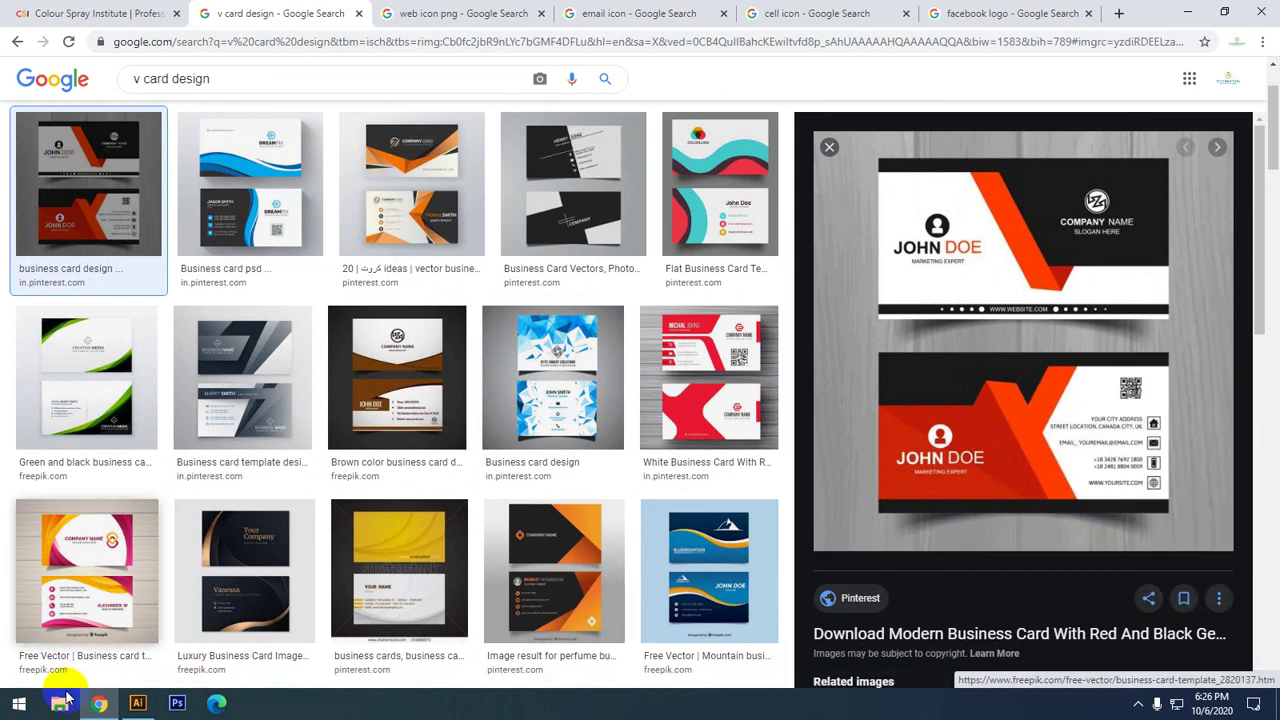
click(138, 703)
mouse_move(261, 573)
mouse_down()
mouse_move(238, 380)
mouse_move(193, 260)
mouse_up()
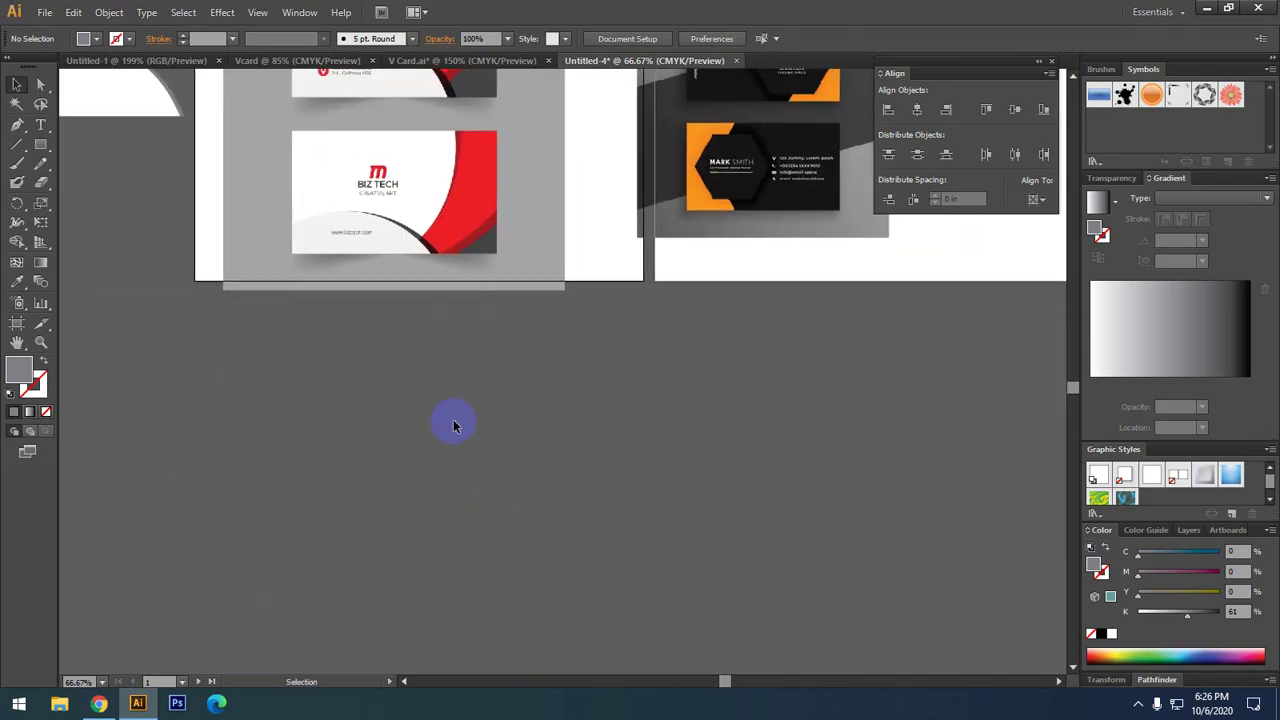
- Paste the red-and-black business card image and frame its top card at 150% zoom
key(ctrl+v)
scroll(590, 375, up, 1)
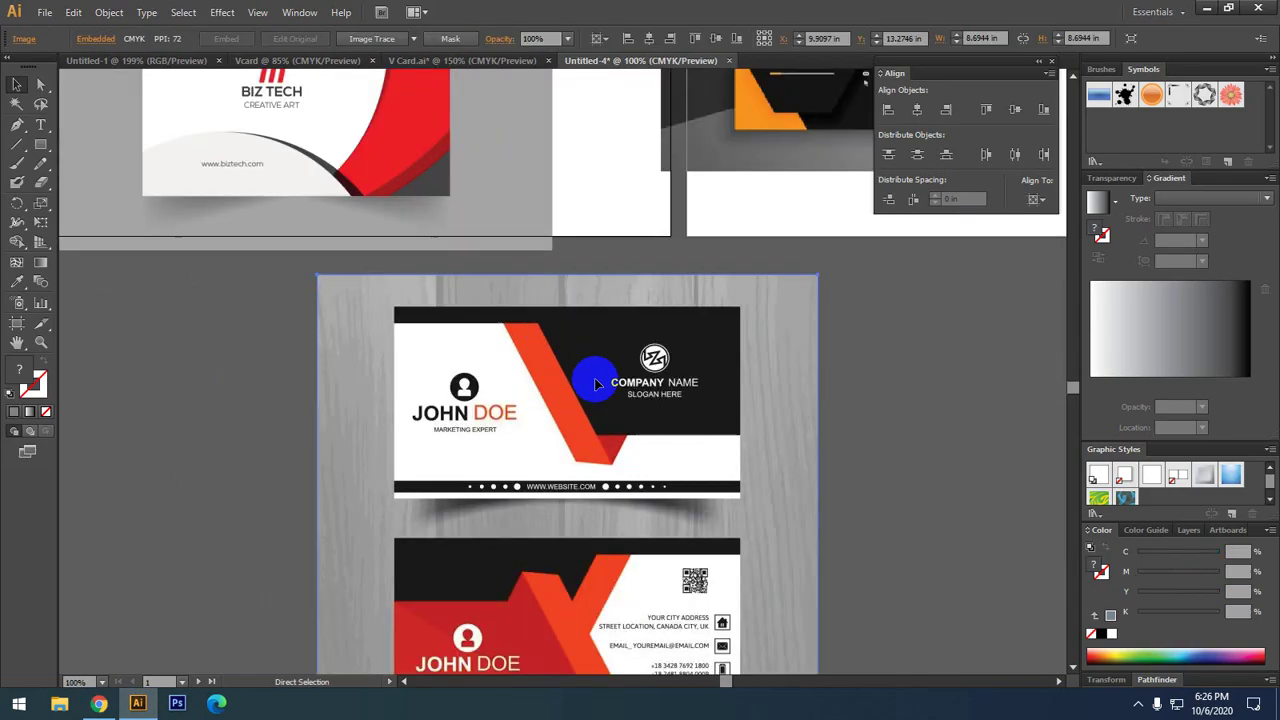
scroll(557, 414, up, 1)
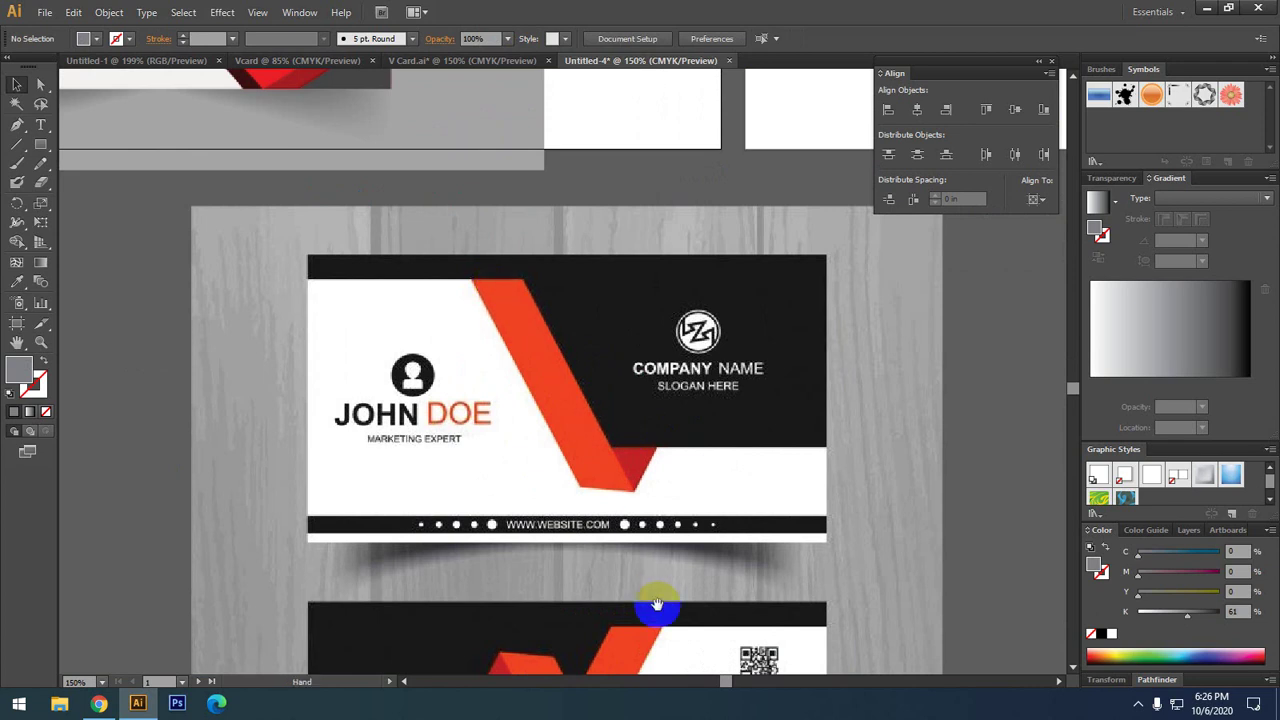
drag(658, 605, 620, 345)
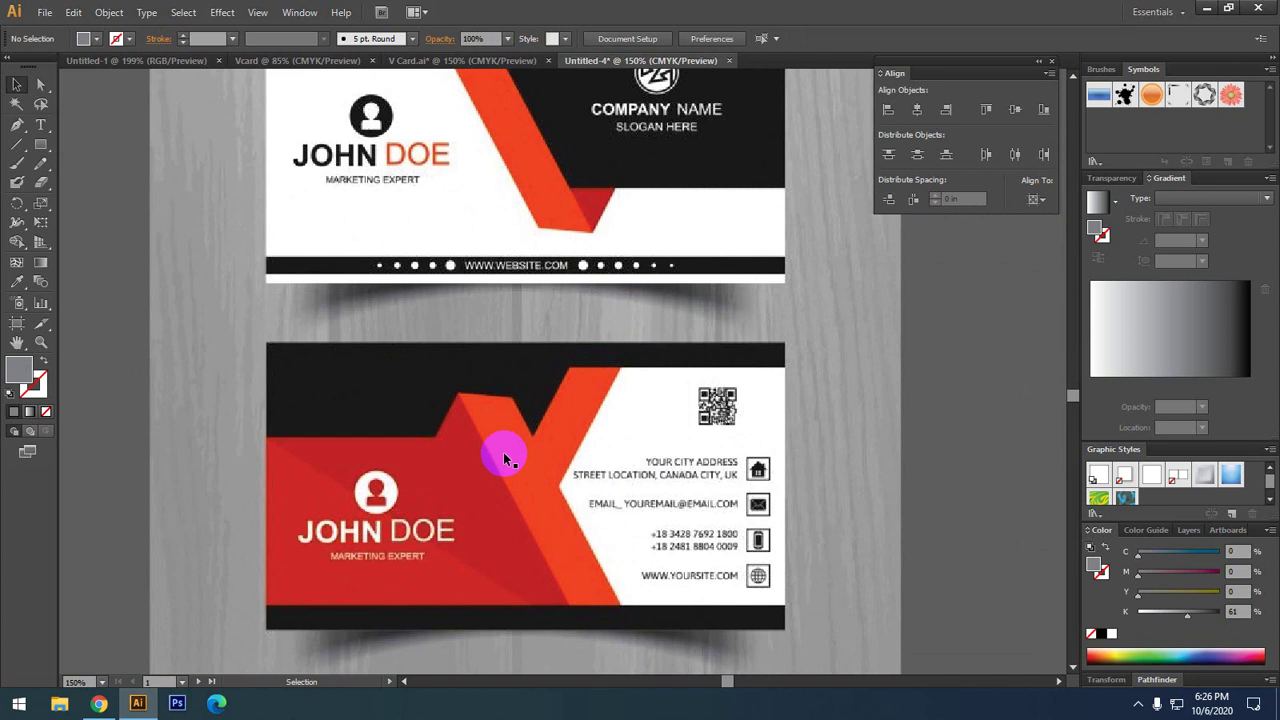
drag(608, 294, 600, 480)
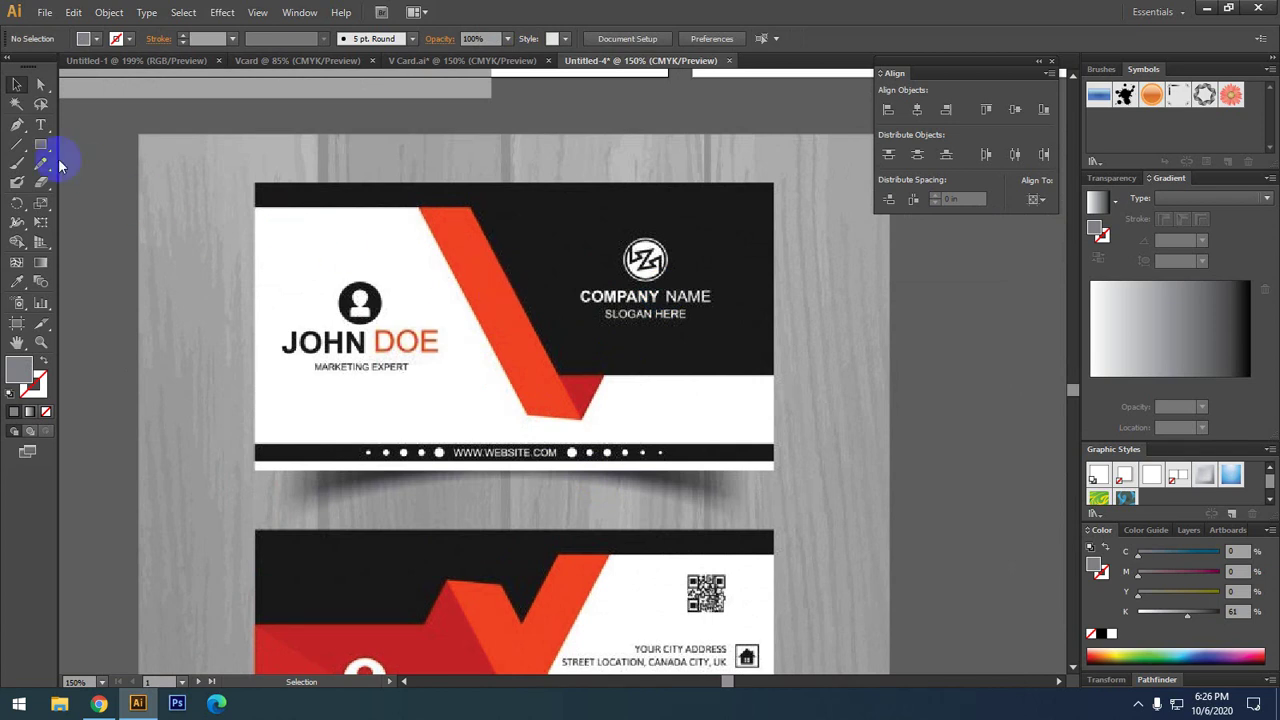
click(17, 124)
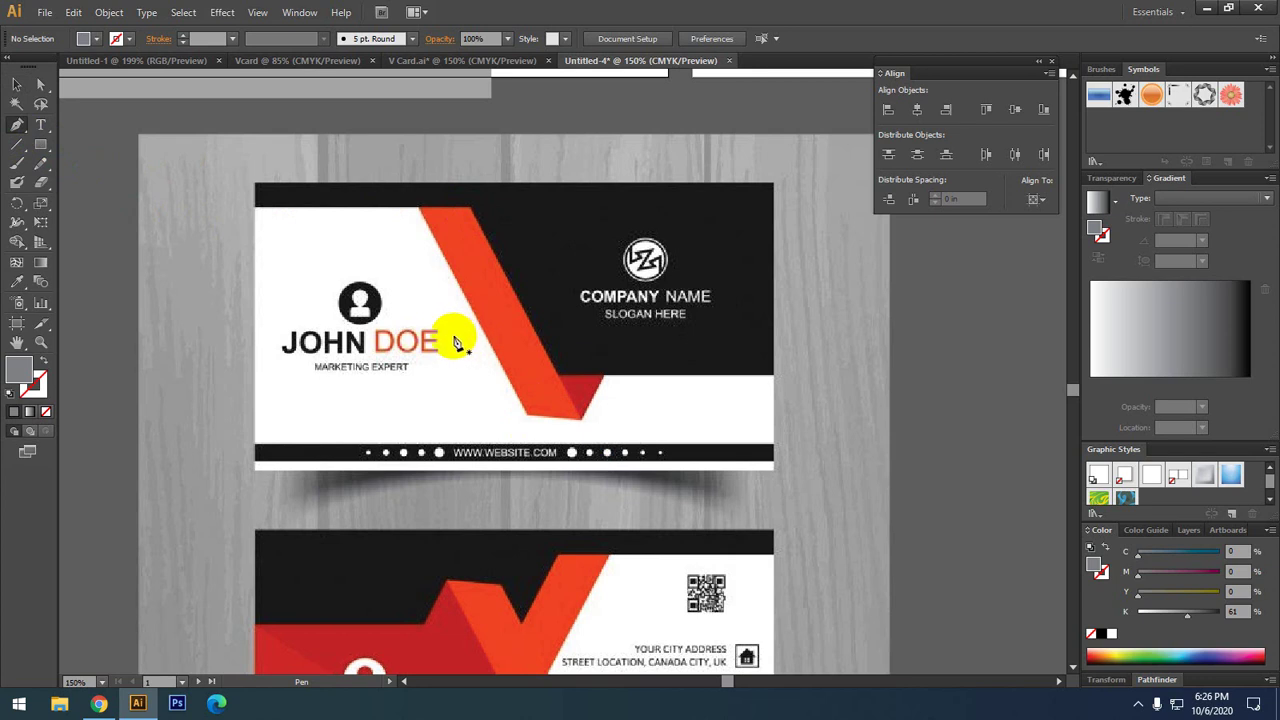
click(41, 146)
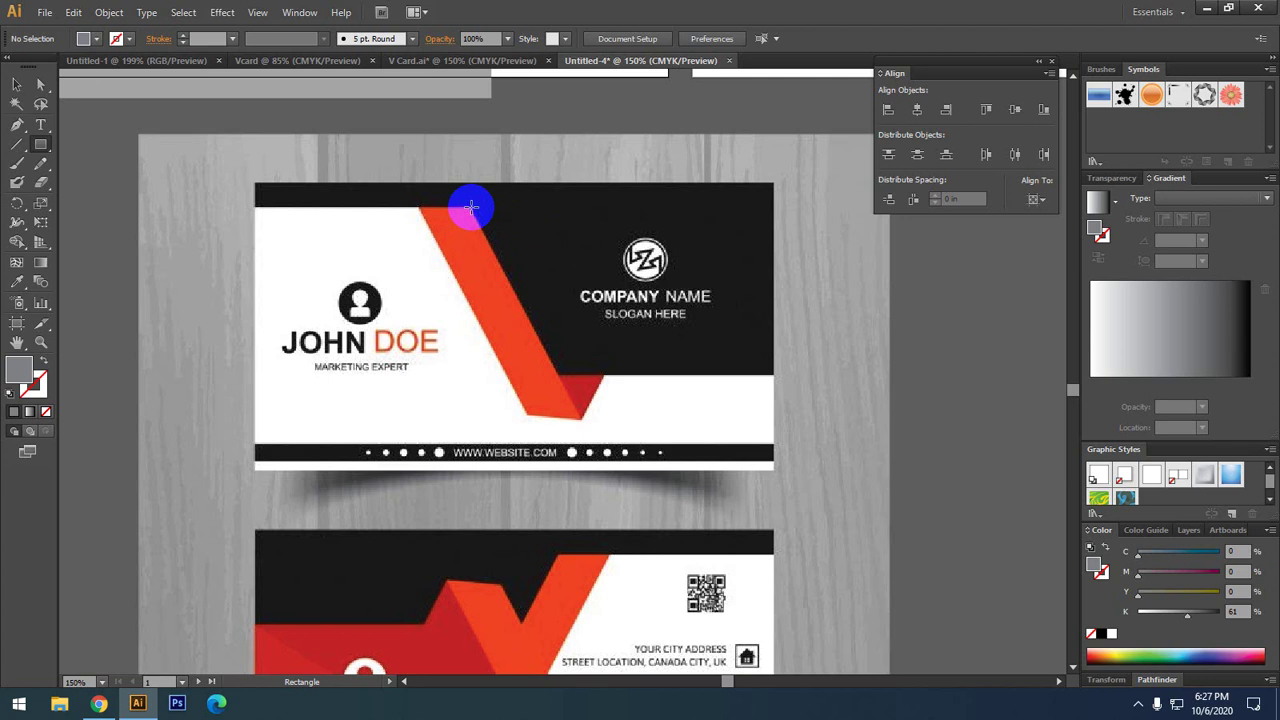
- Draw a tall grey rectangle, about 0.60 × 2.48 in, over the orange band's left edge
mouse_move(471, 207)
mouse_down()
mouse_move(421, 231)
mouse_move(421, 432)
mouse_move(418, 421)
mouse_up()
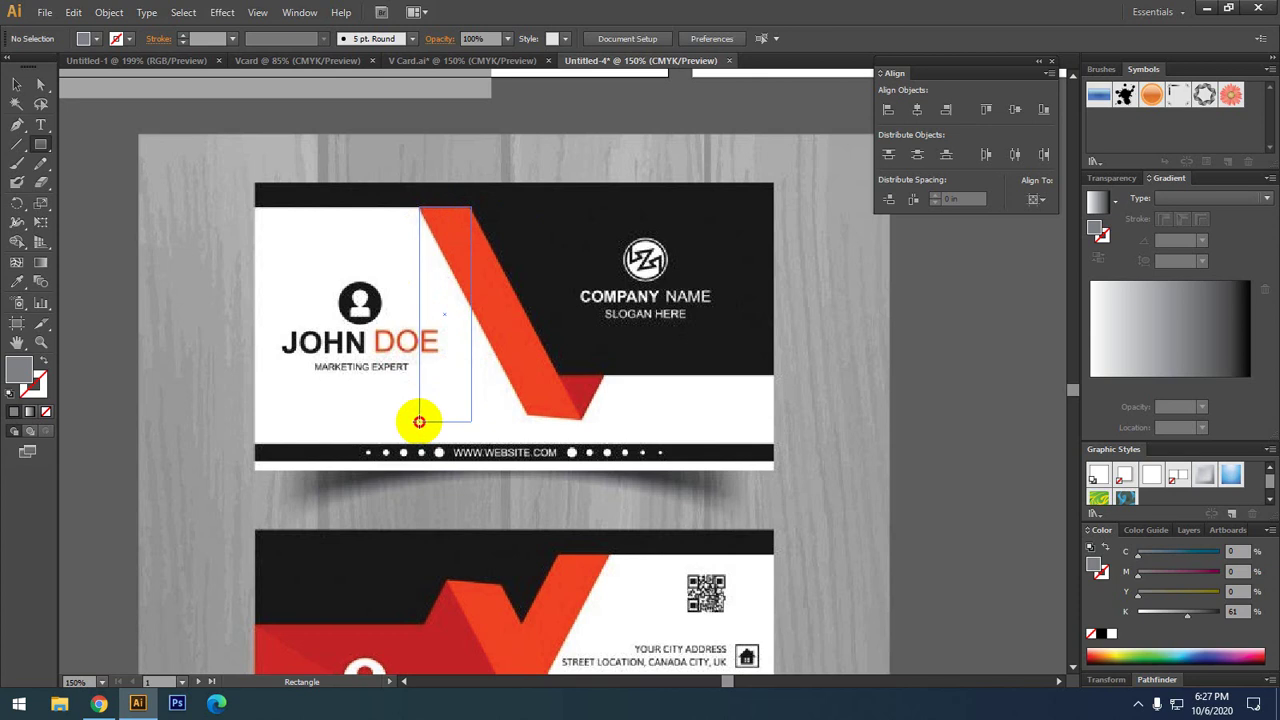
drag(419, 421, 419, 421)
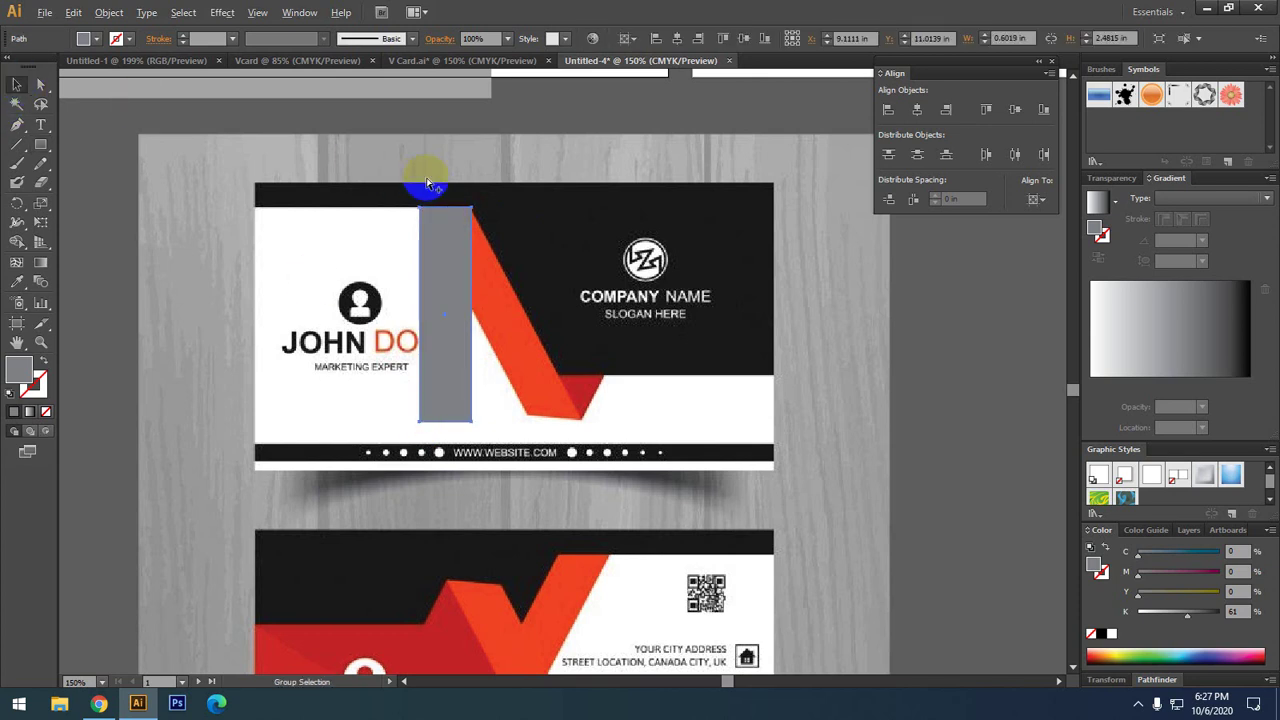
mouse_move(423, 171)
mouse_down()
mouse_move(474, 332)
mouse_move(440, 347)
mouse_up()
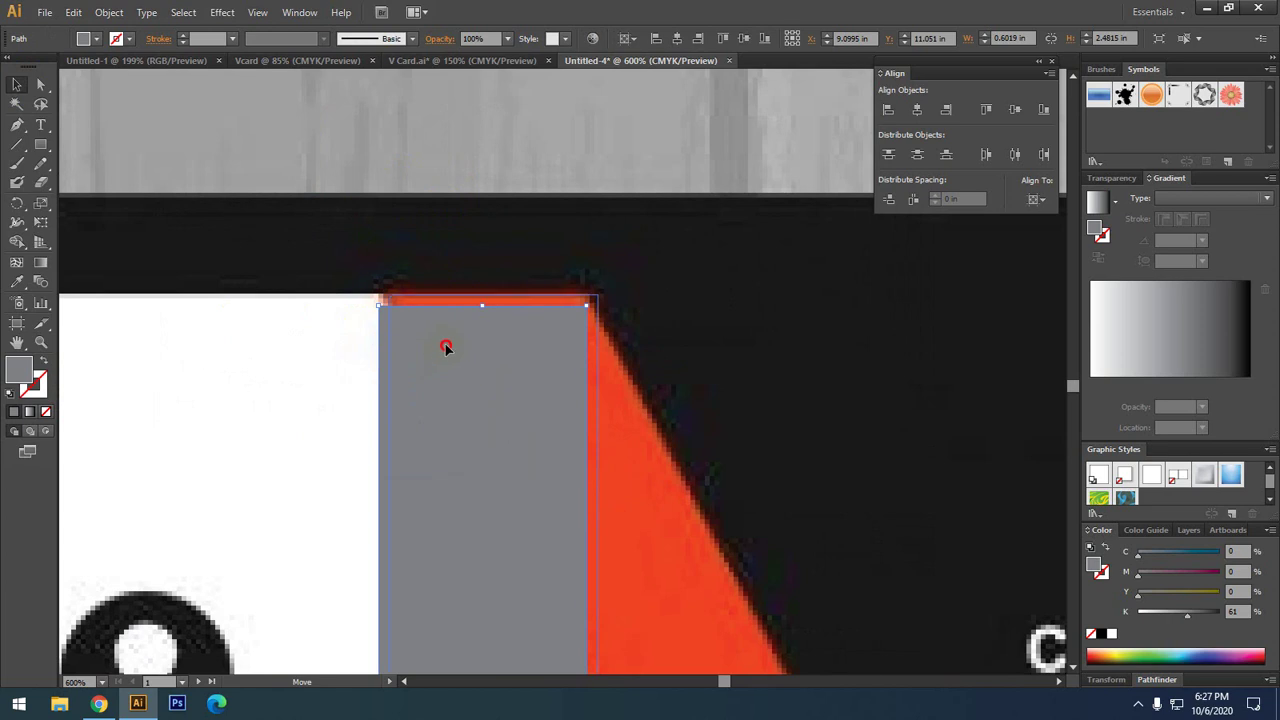
scroll(440, 347, down, 5)
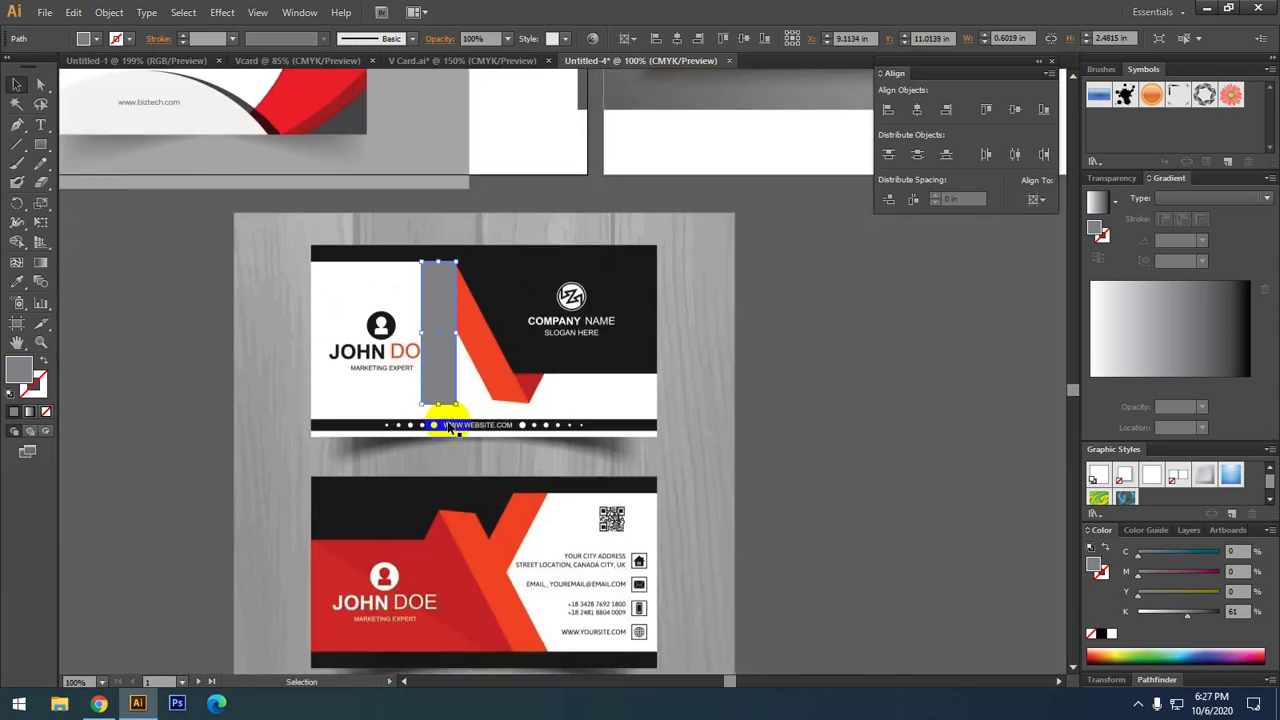
scroll(457, 429, up, 4)
- Select the grey rectangle and toggle between the Selection and Direct Selection tools
click(554, 370)
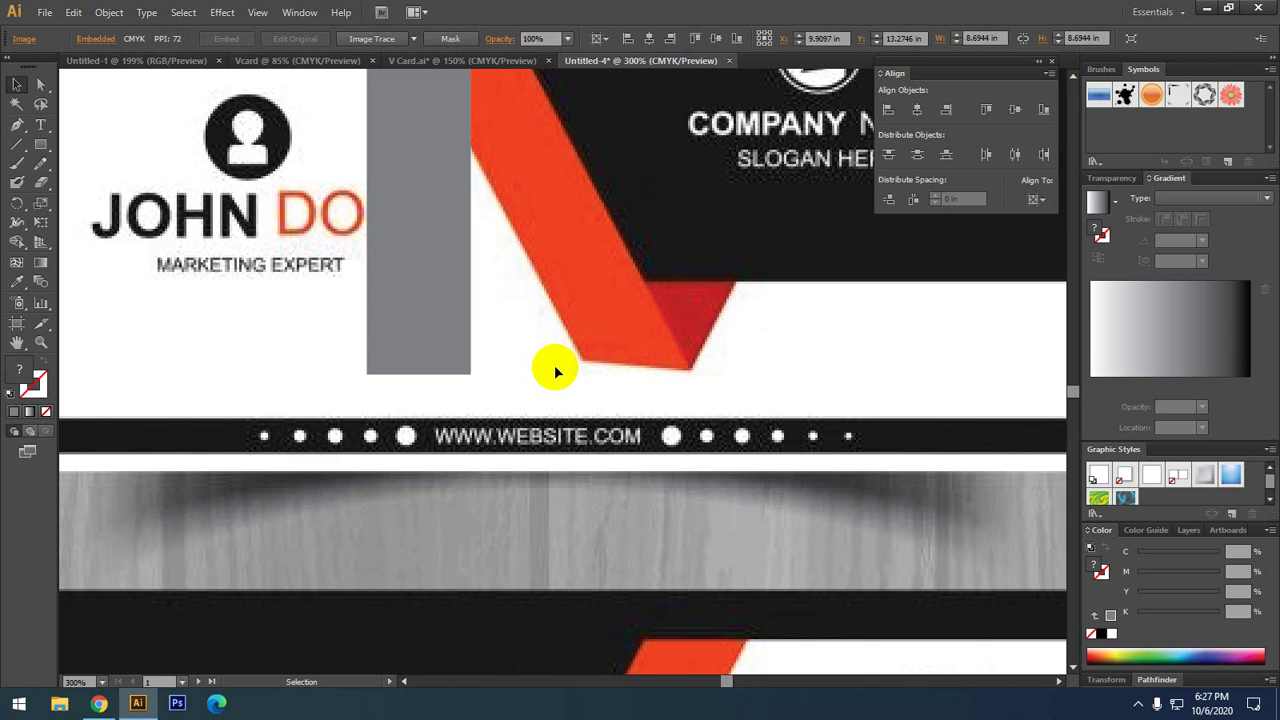
key(ctrl+shift+a)
key(a)
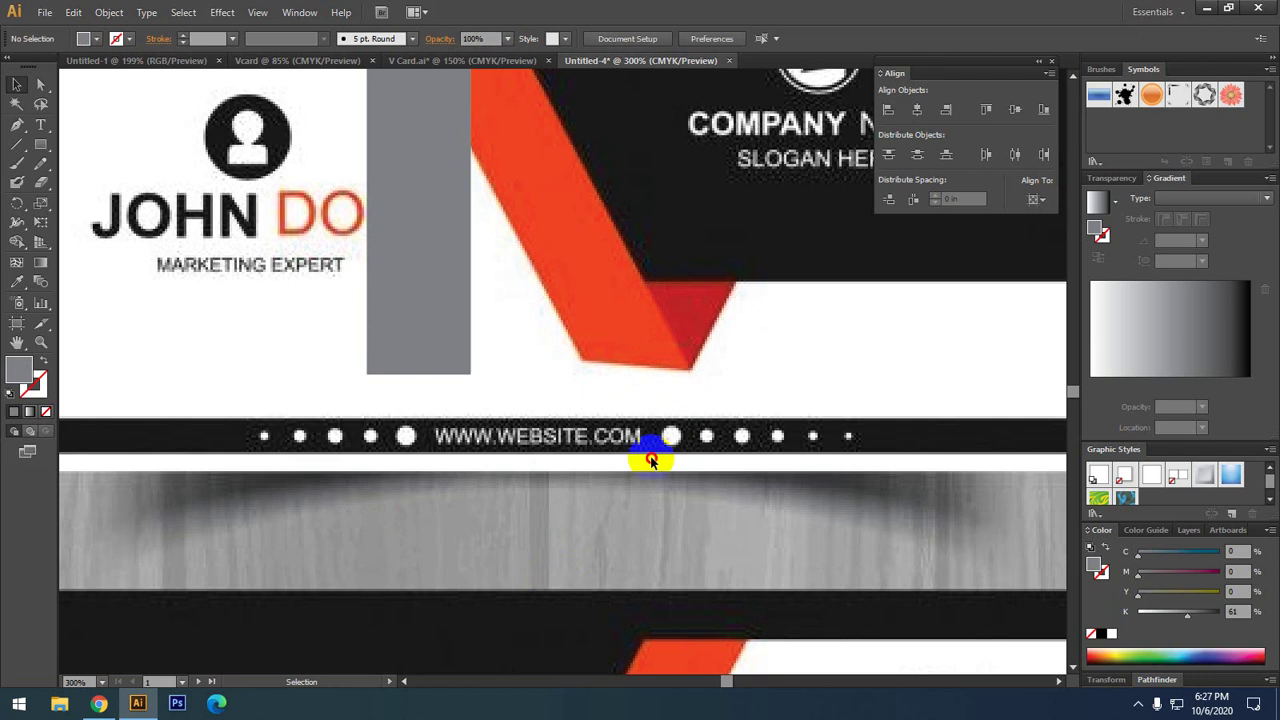
scroll(605, 503, up, 1)
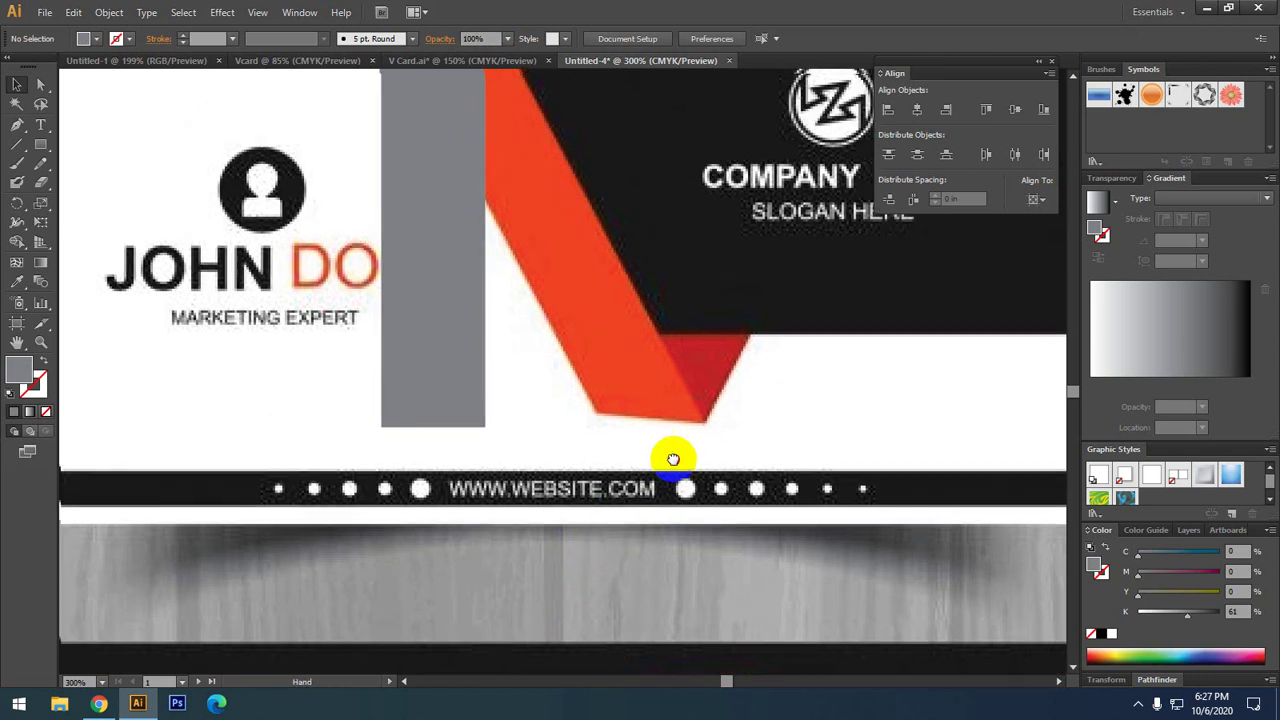
click(485, 402)
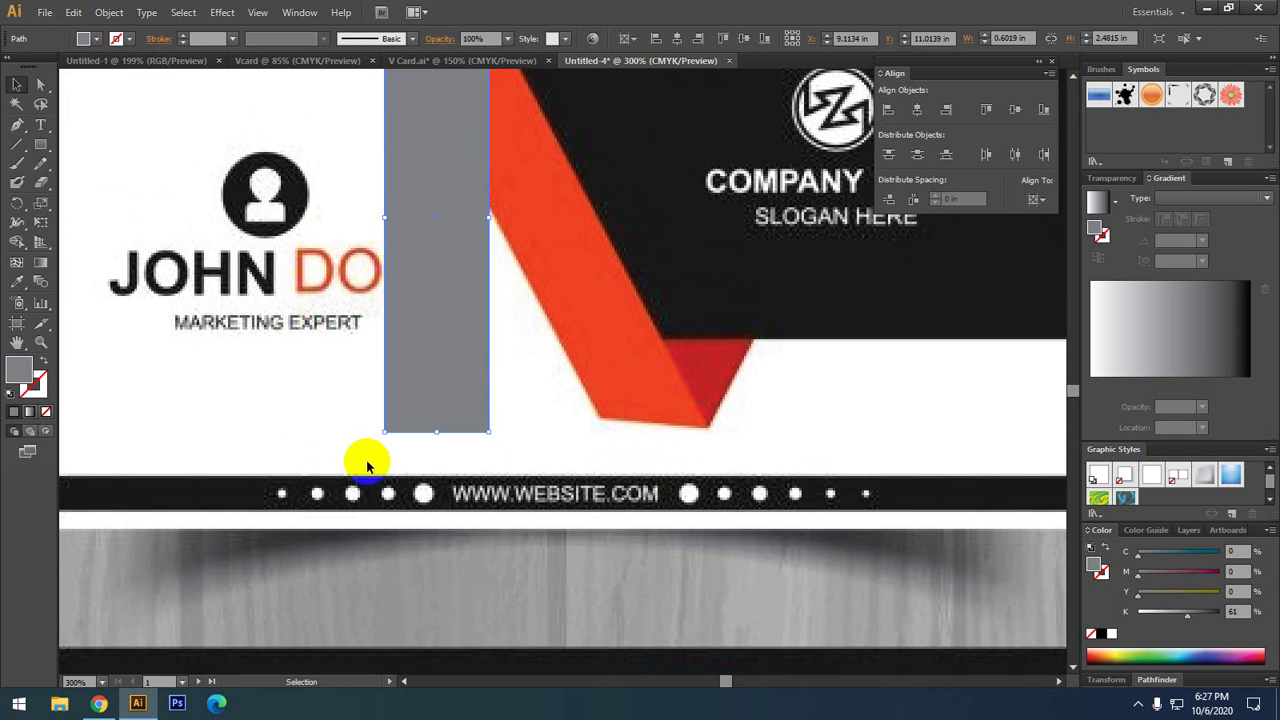
key(a)
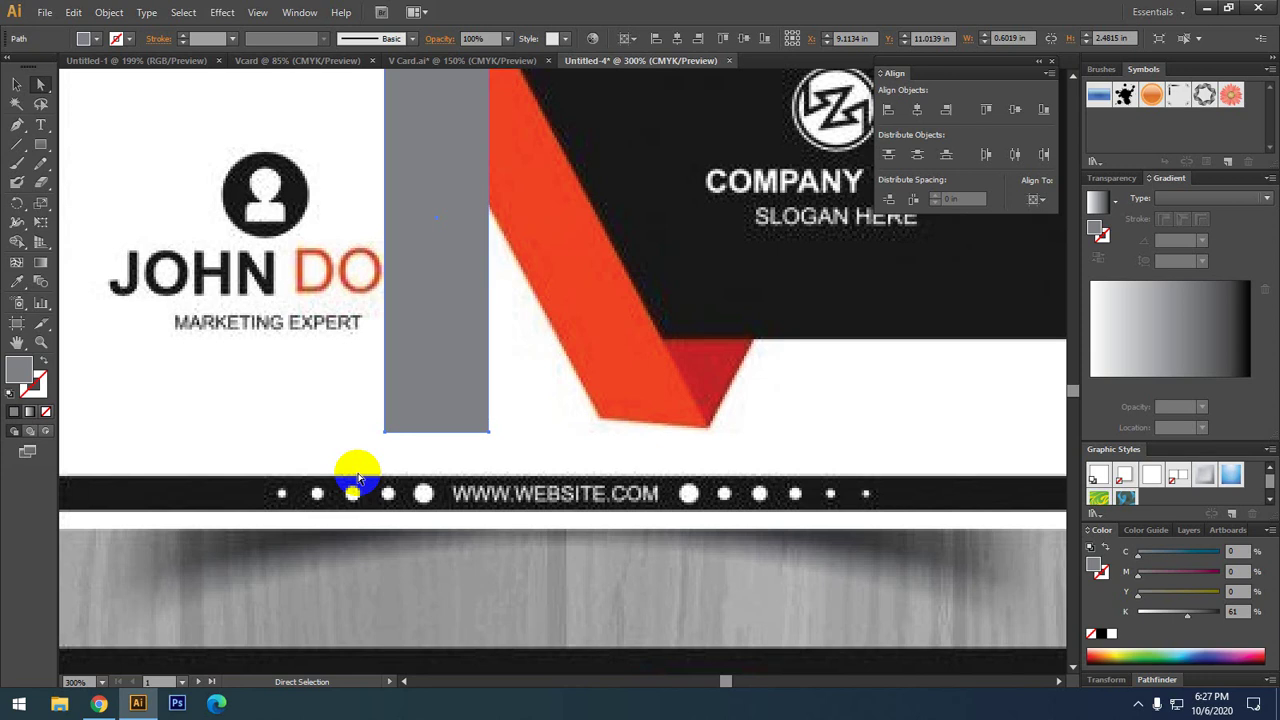
key(v)
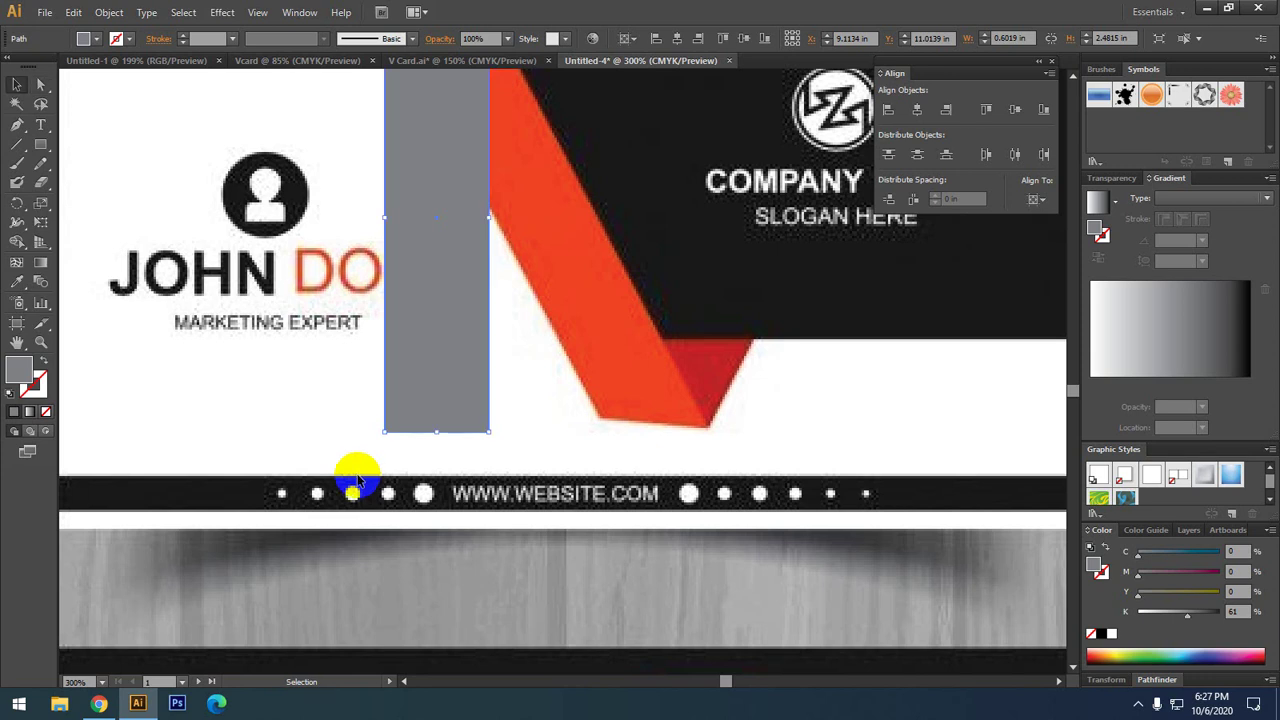
key(a)
key(v)
key(a)
key(v)
key(a)
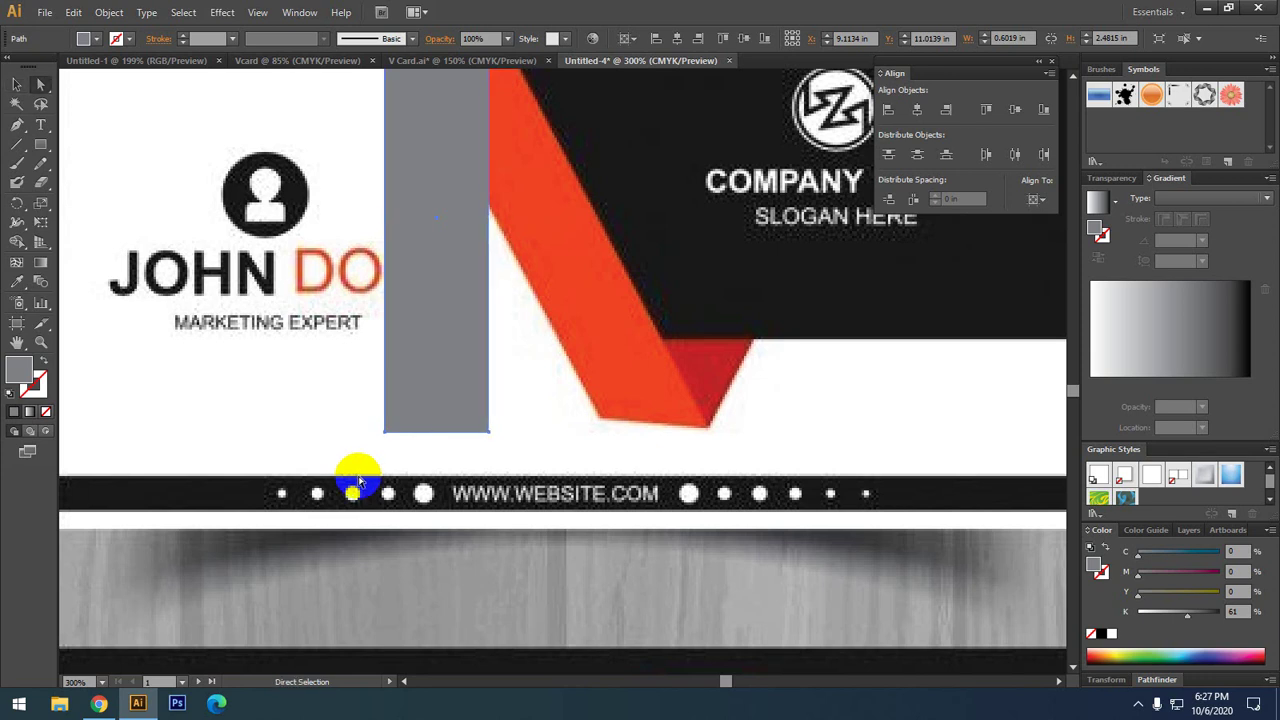
key(v)
key(a)
key(v)
key(a)
key(v)
key(a)
key(v)
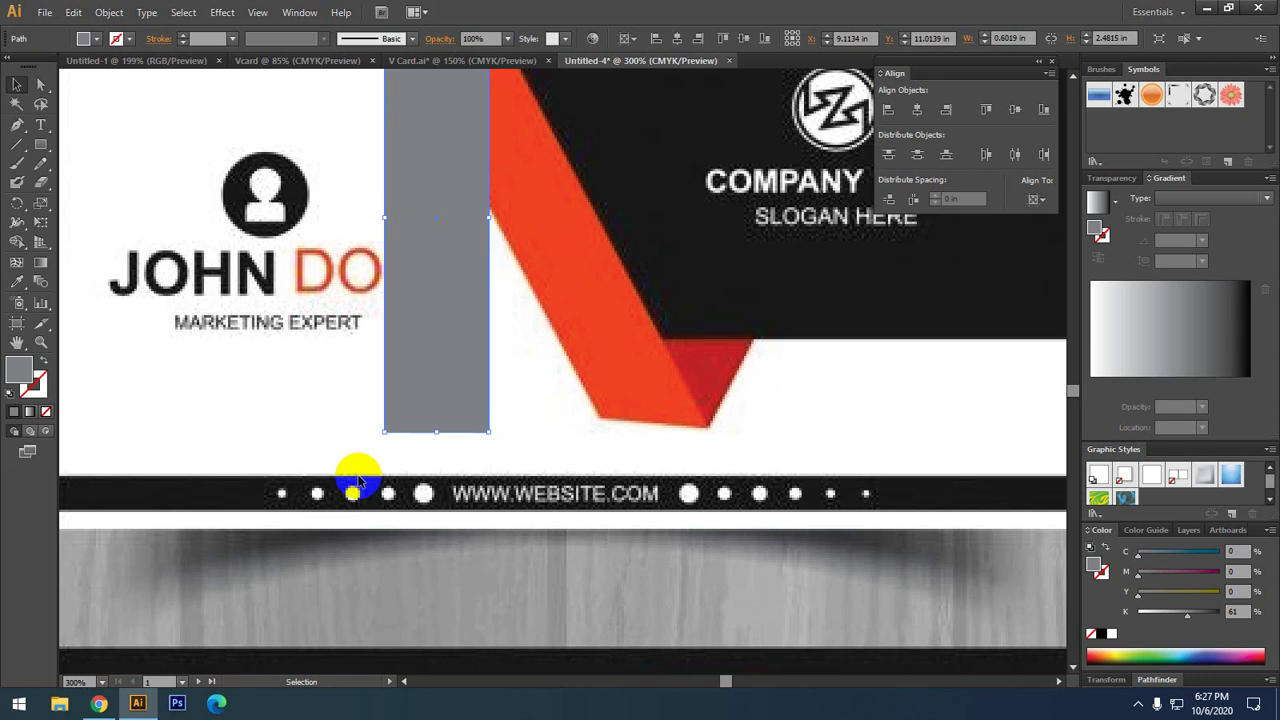
key(a)
key(v)
key(a)
key(v)
- Box-select around the rectangle's bottom edge, then deselect the rectangle
click(38, 85)
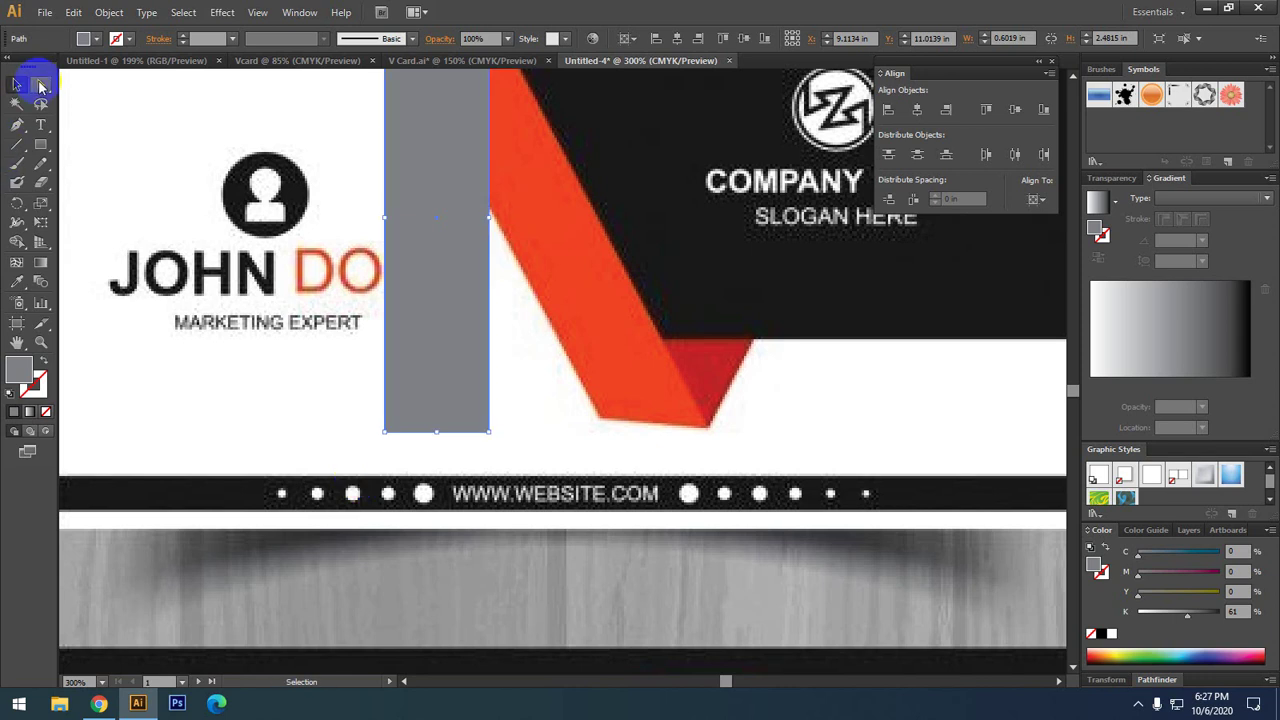
key(v)
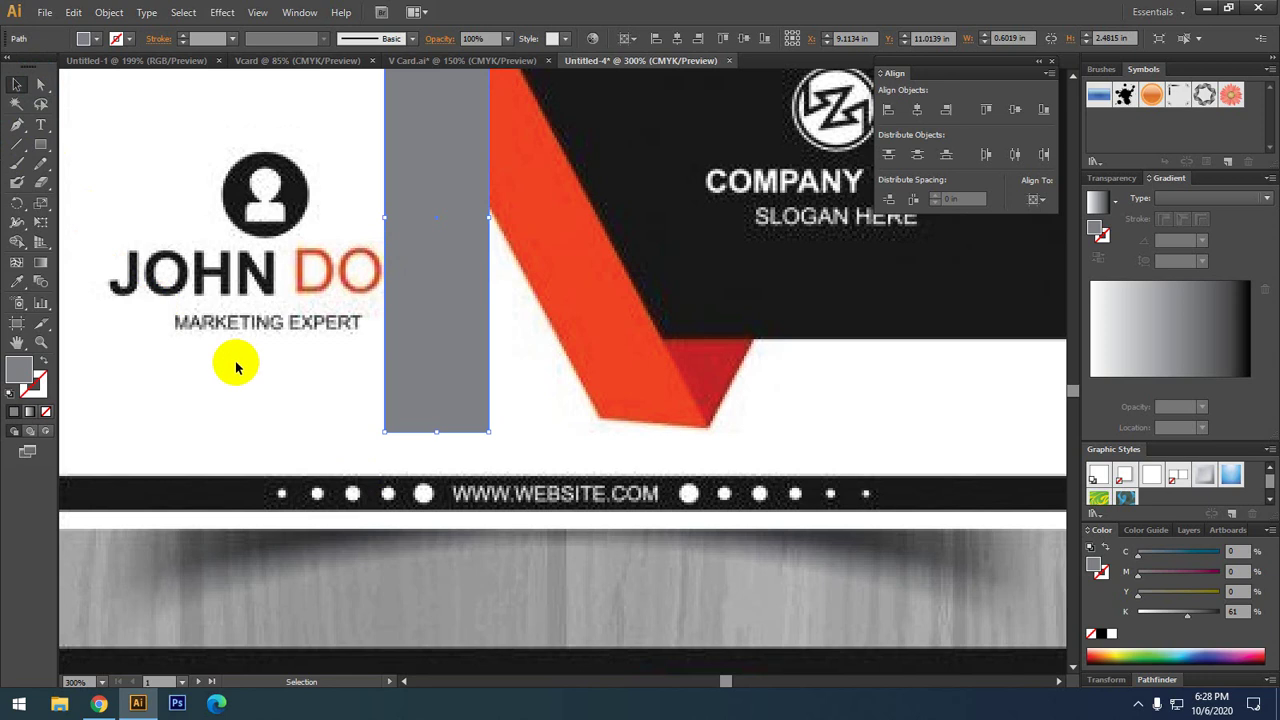
drag(355, 401, 511, 446)
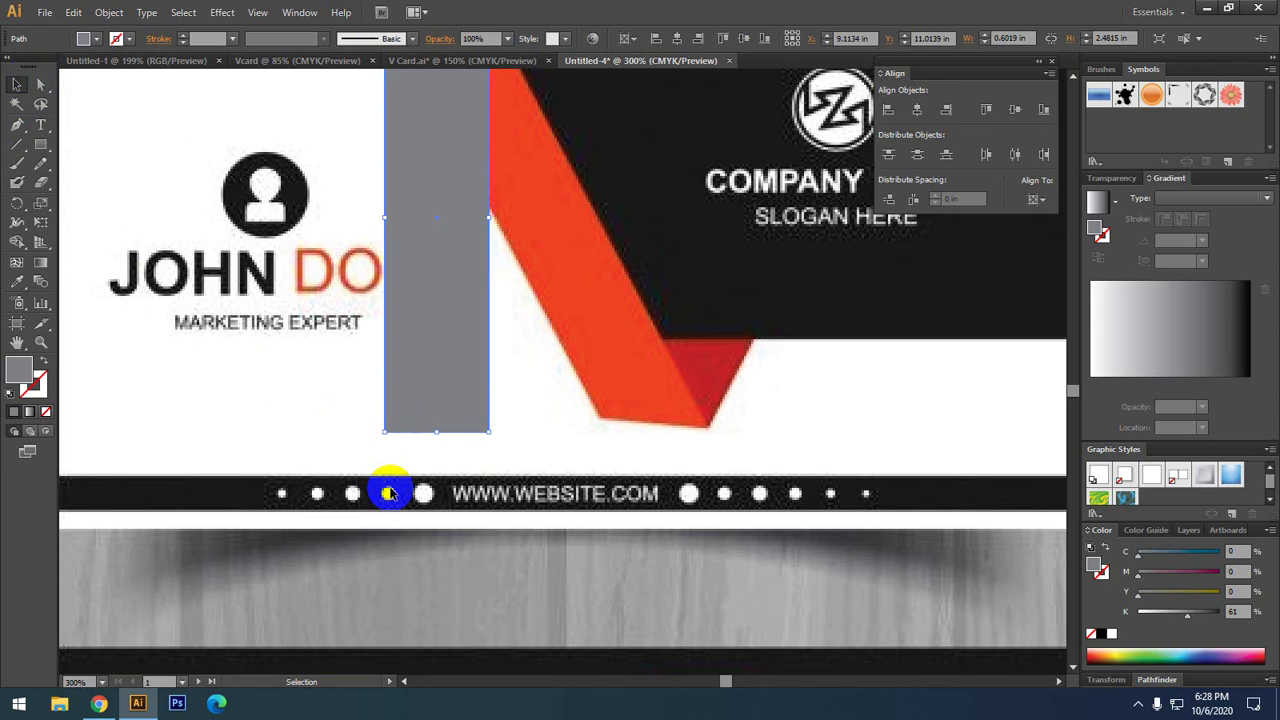
scroll(418, 410, up, 1)
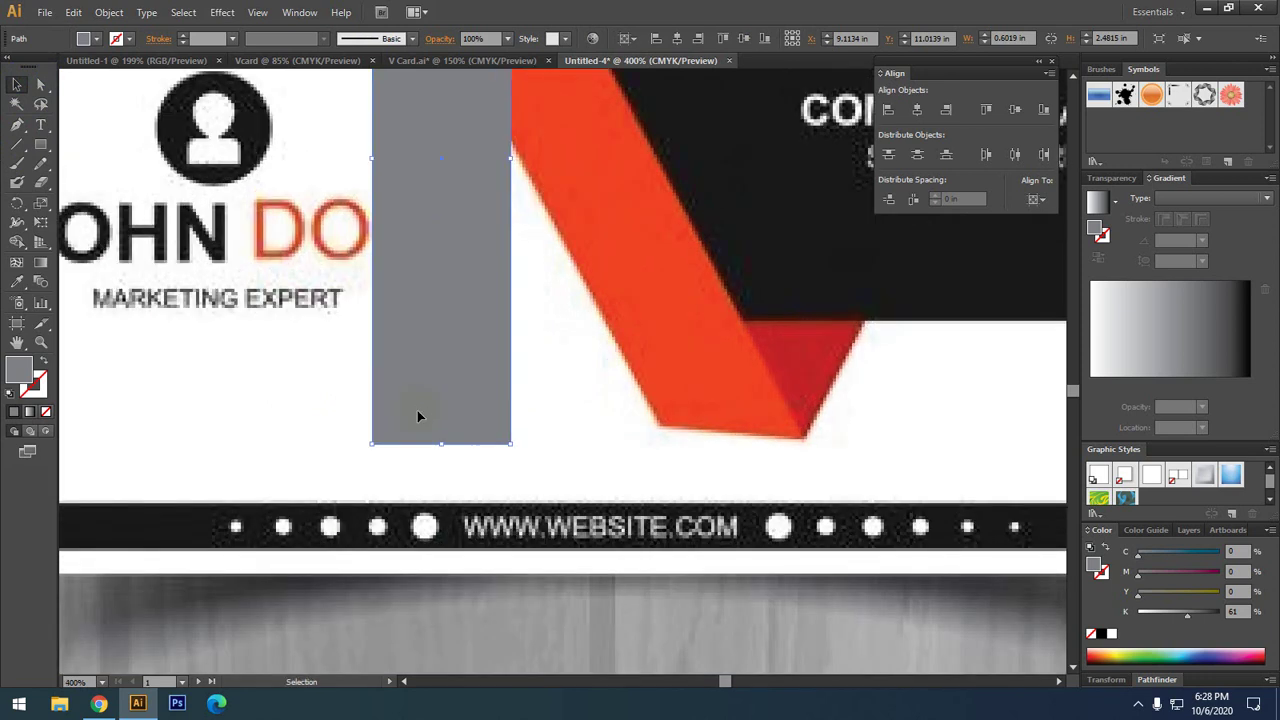
click(553, 458)
- Try slanting the rectangle by dragging its bottom-left corner right, then undo it
key(m)
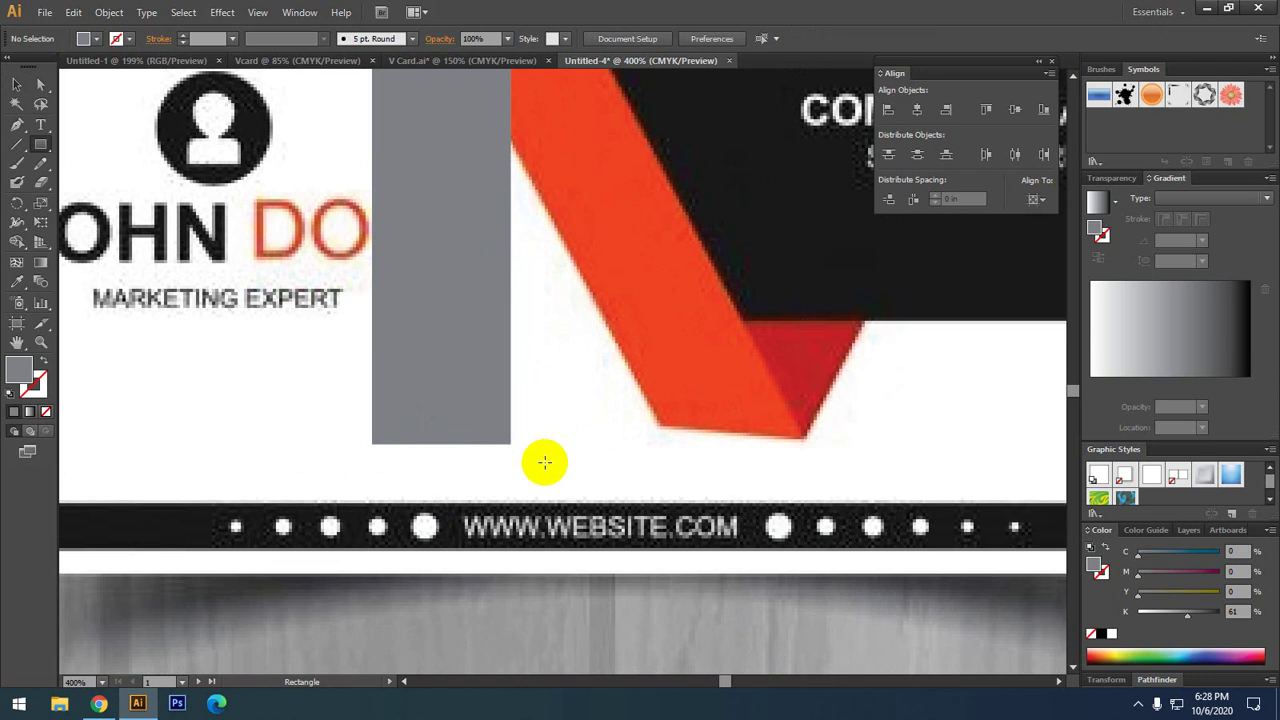
key(a)
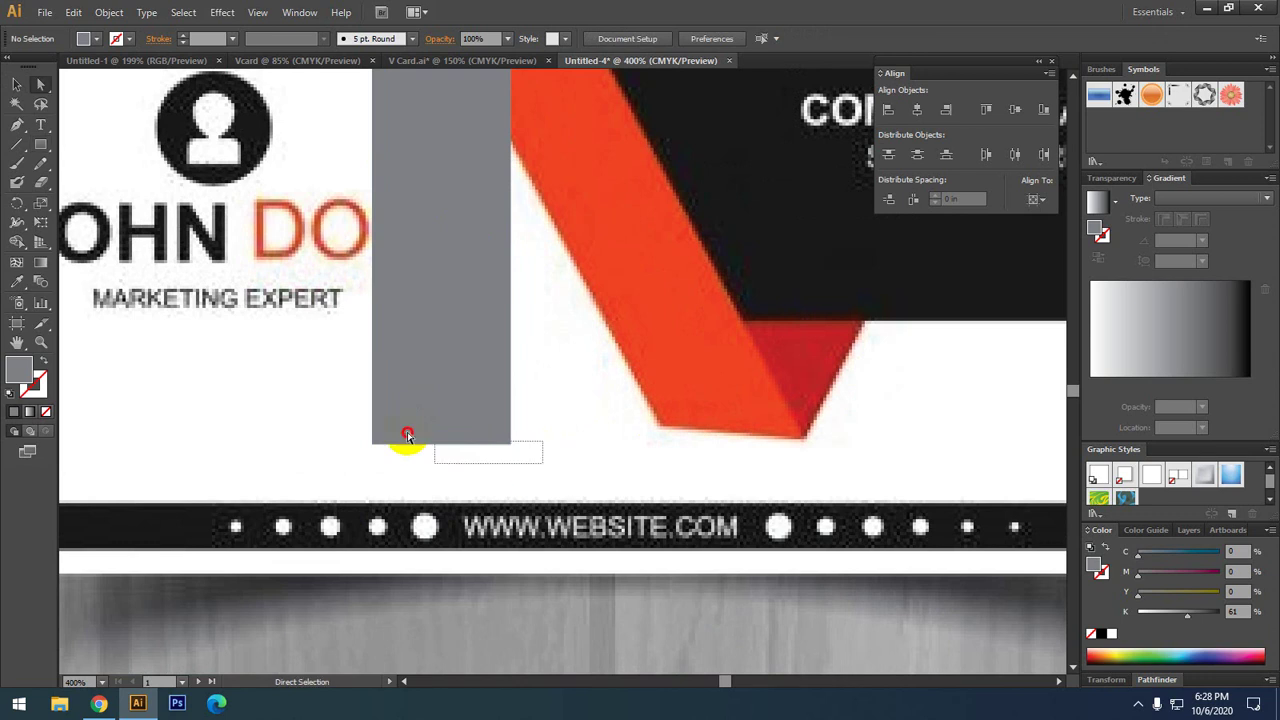
click(372, 444)
drag(372, 444, 668, 487)
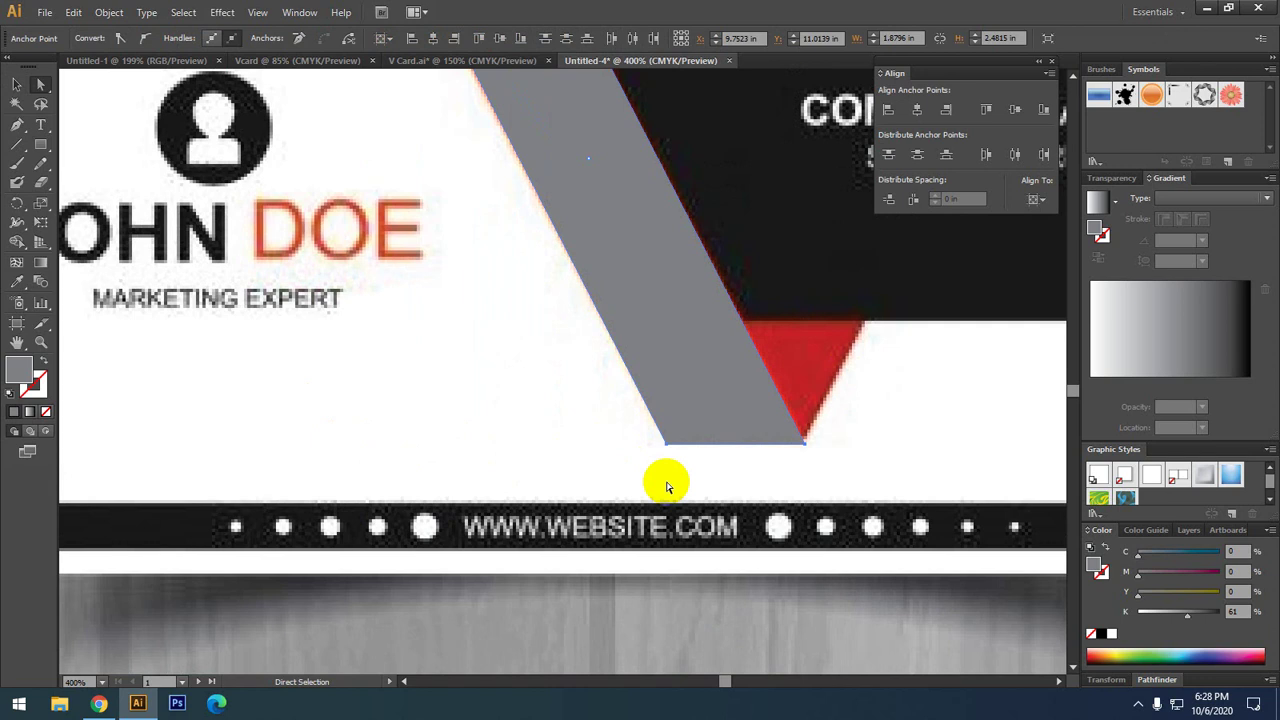
key(ctrl+z)
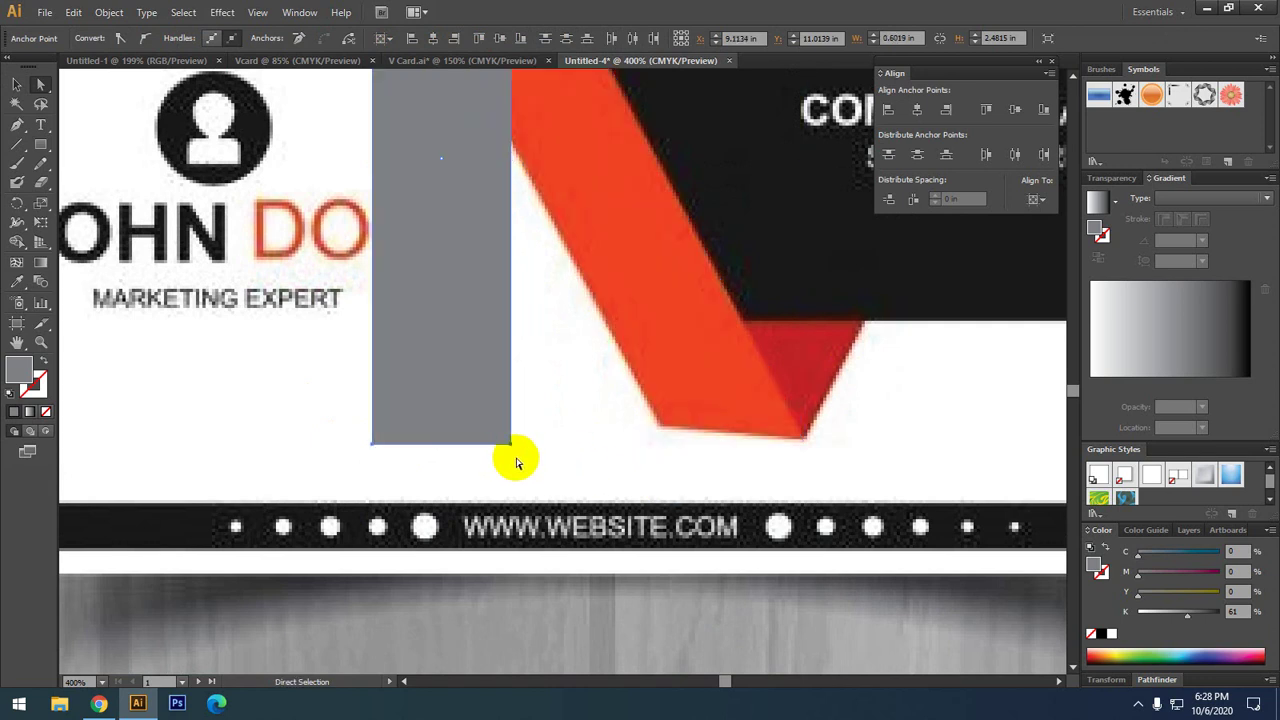
click(512, 459)
- Try pulling the rectangle's bottom-right corner toward the orange stripe, then undo it
scroll(418, 450, up, 1)
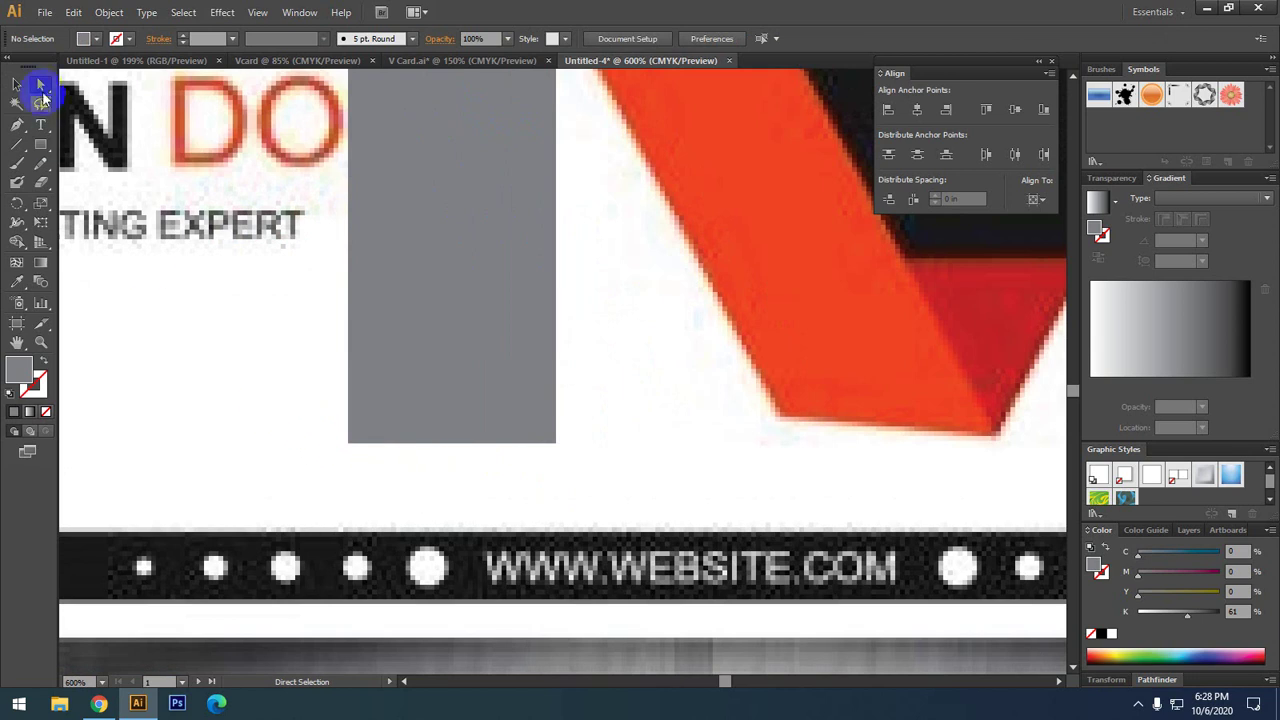
drag(38, 86, 177, 95)
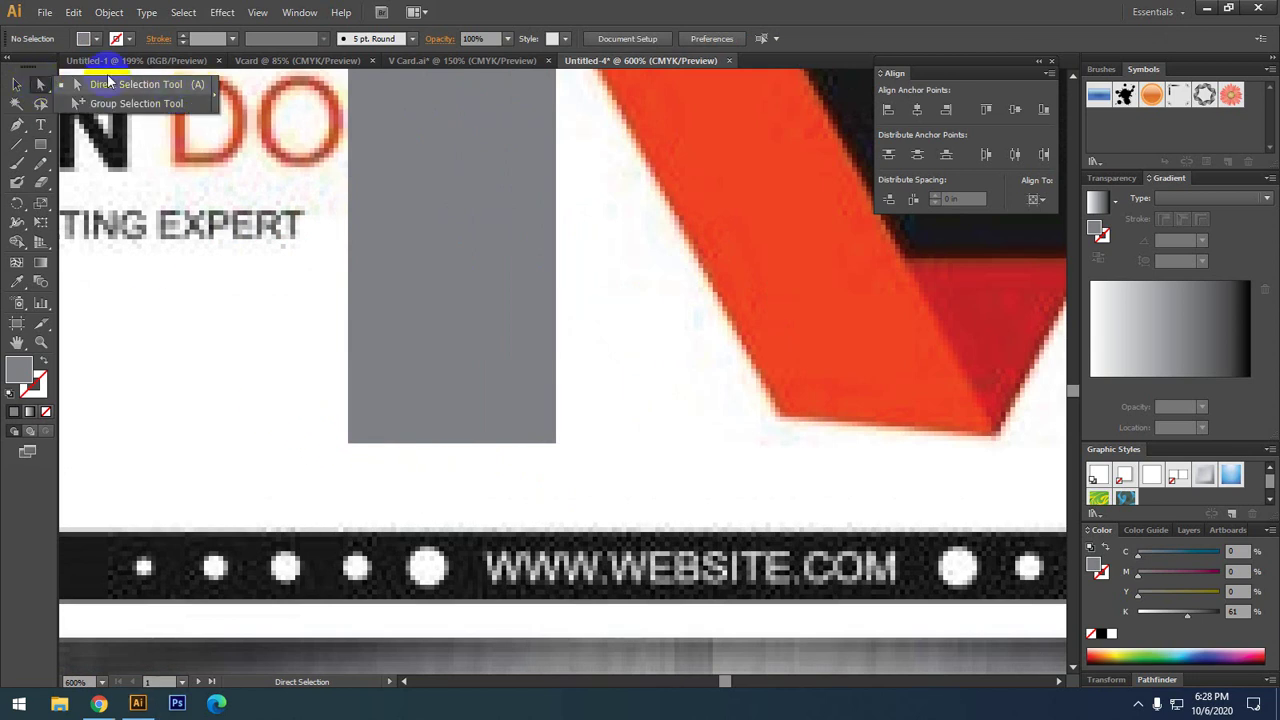
click(41, 82)
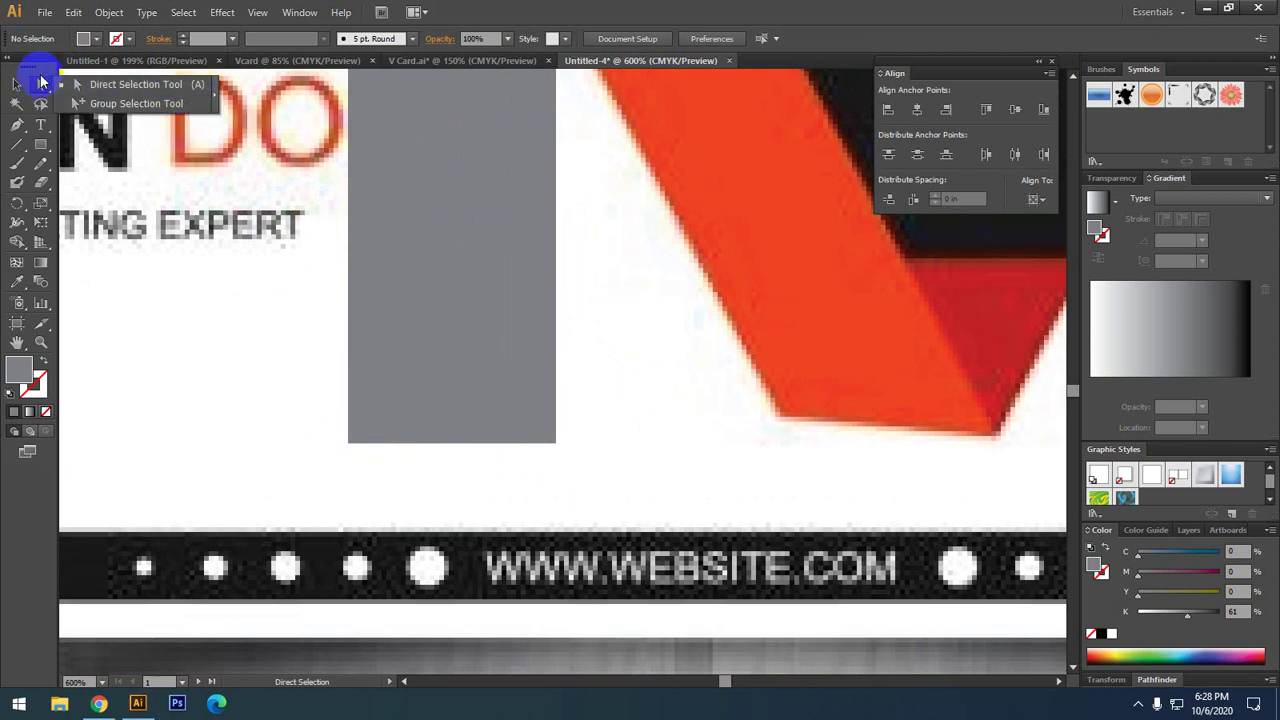
click(190, 88)
scroll(325, 443, up, 2)
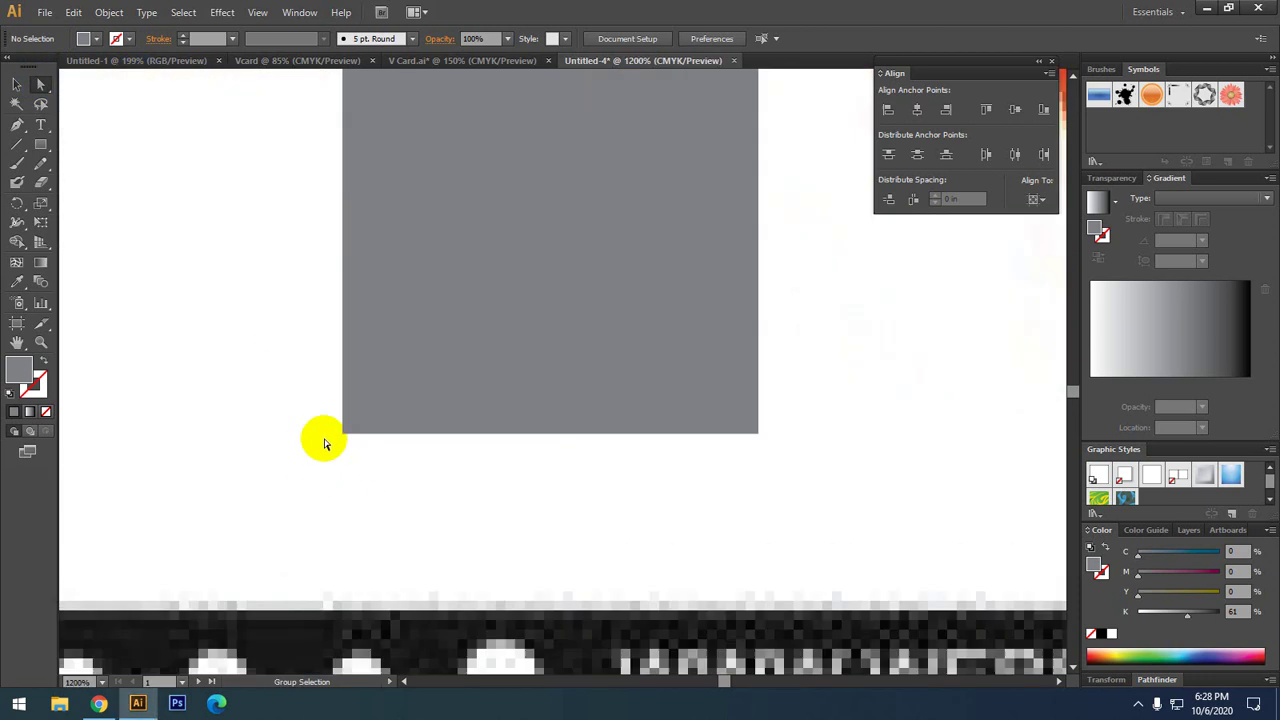
drag(282, 396, 814, 531)
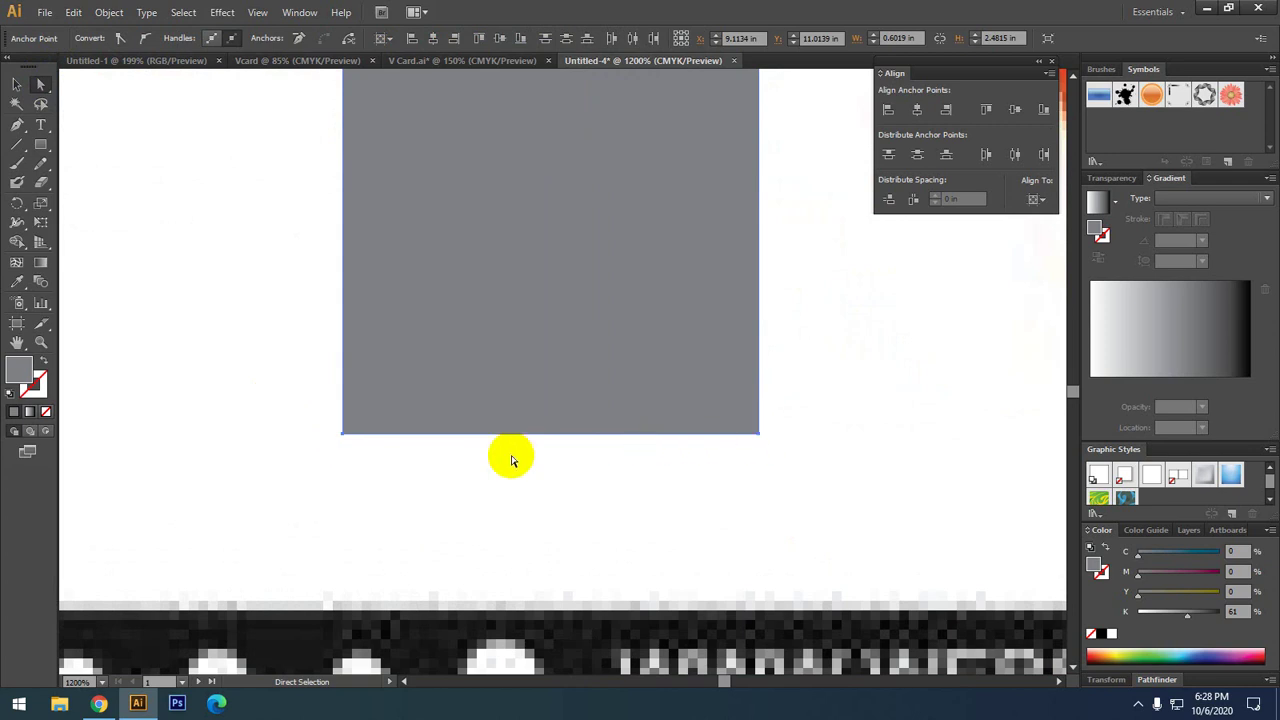
scroll(480, 457, down, 3)
click(470, 457)
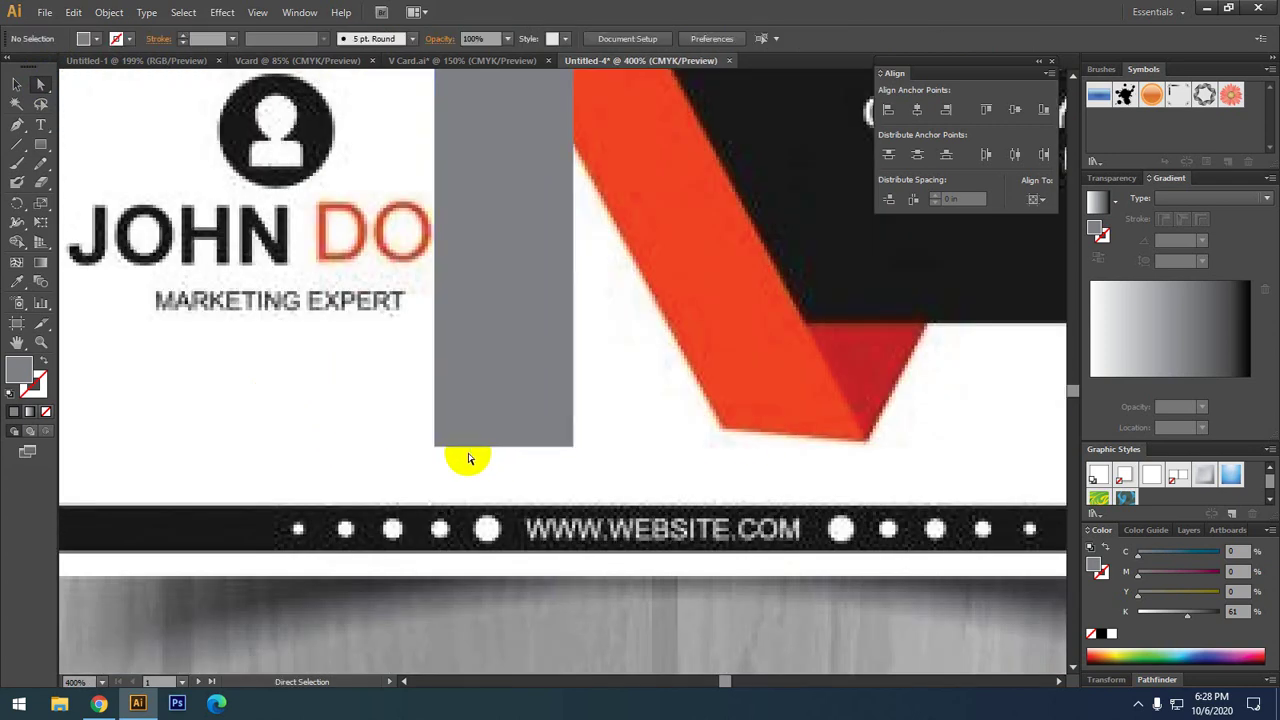
click(573, 449)
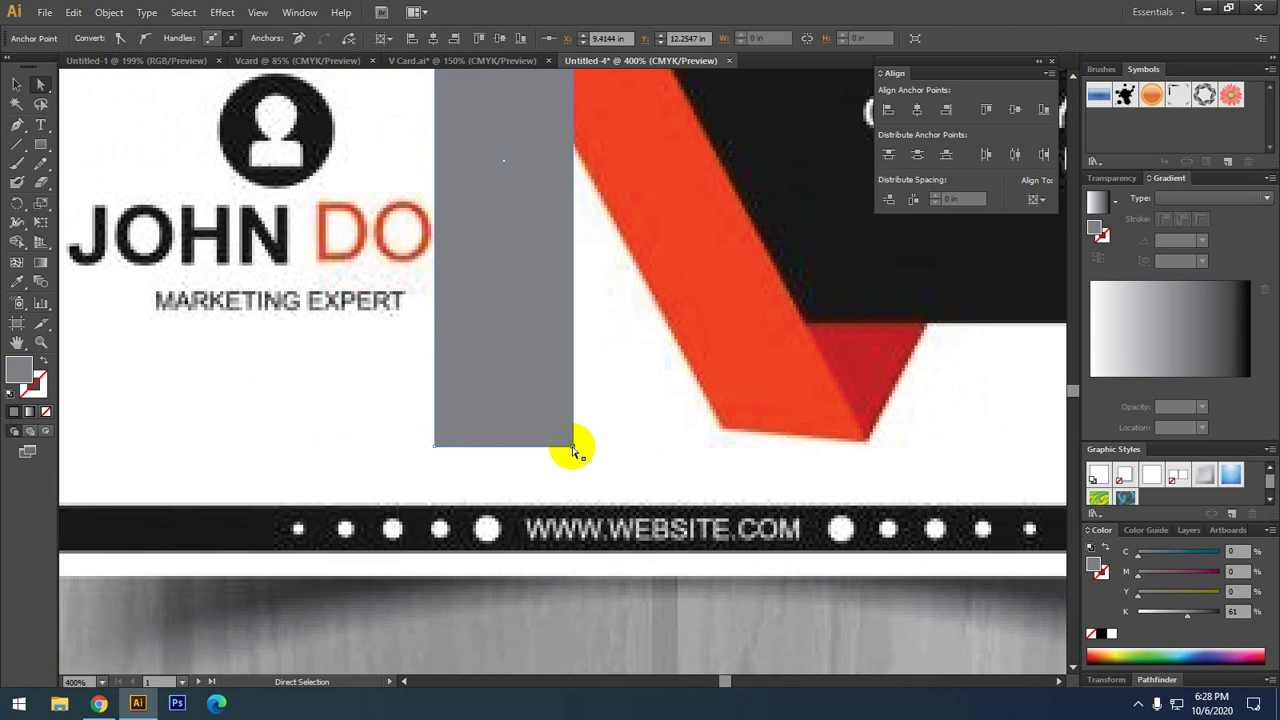
drag(573, 449, 664, 458)
scroll(664, 458, down, 4)
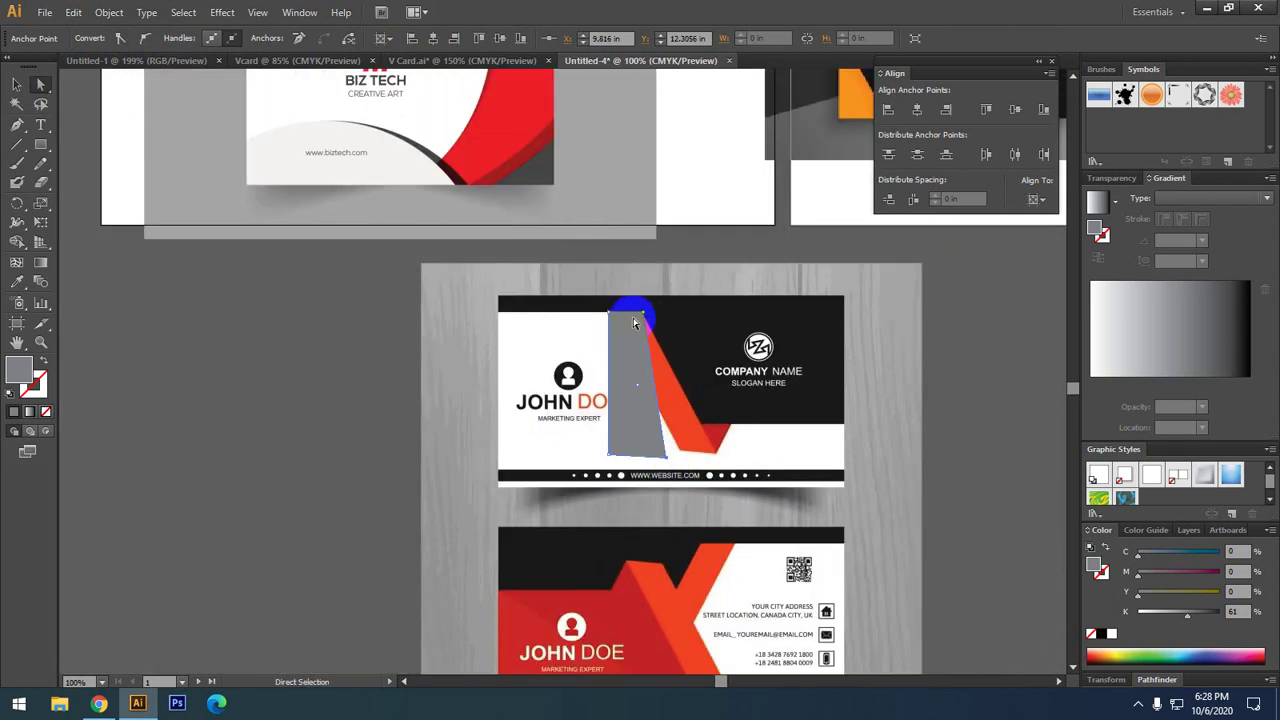
key(ctrl+z)
- Try moving the grey rectangle left over the JOHN DOE text, then undo it
scroll(631, 414, up, 1)
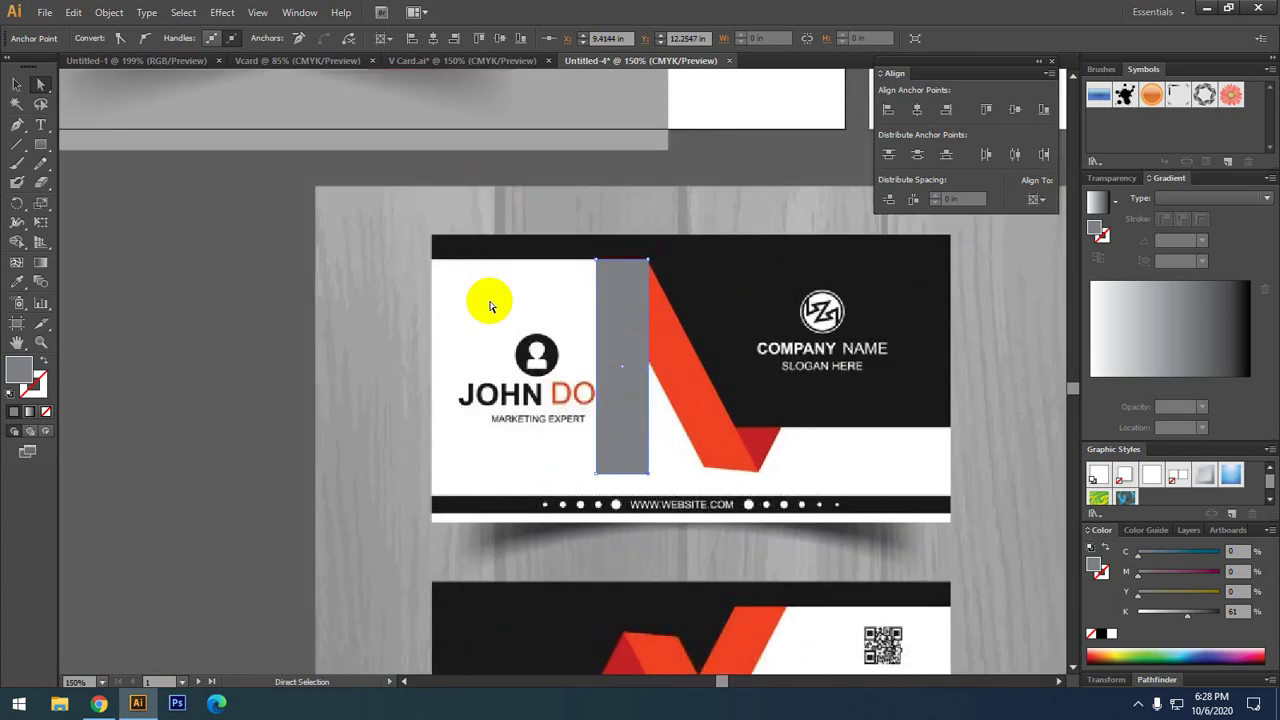
click(39, 94)
drag(622, 425, 565, 434)
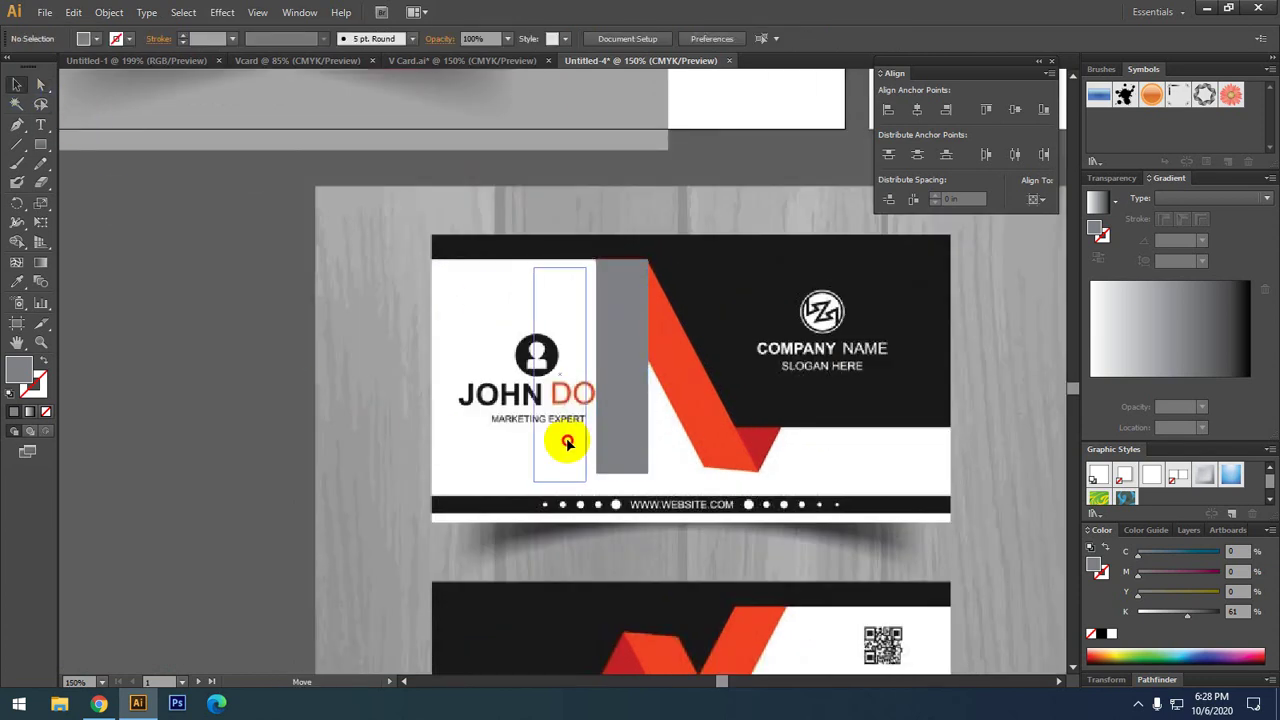
key(ctrl+z)
scroll(586, 457, up, 3)
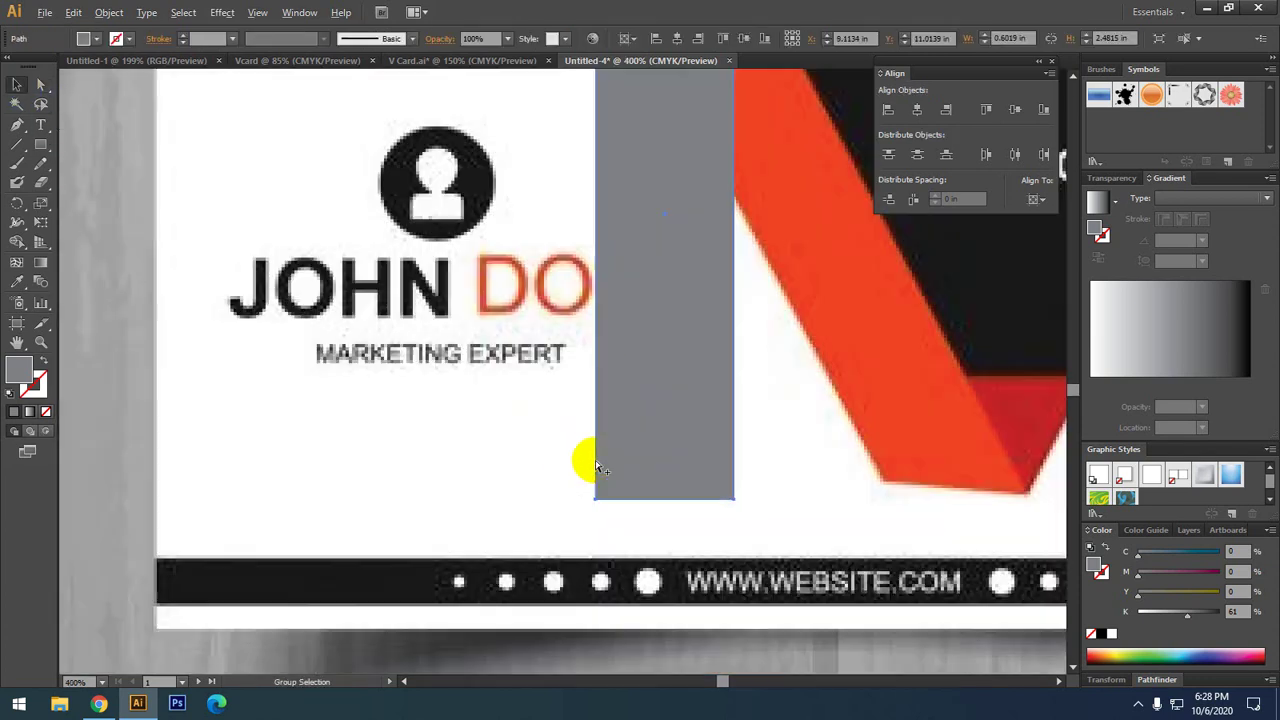
scroll(600, 490, up, 1)
scroll(624, 528, up, 1)
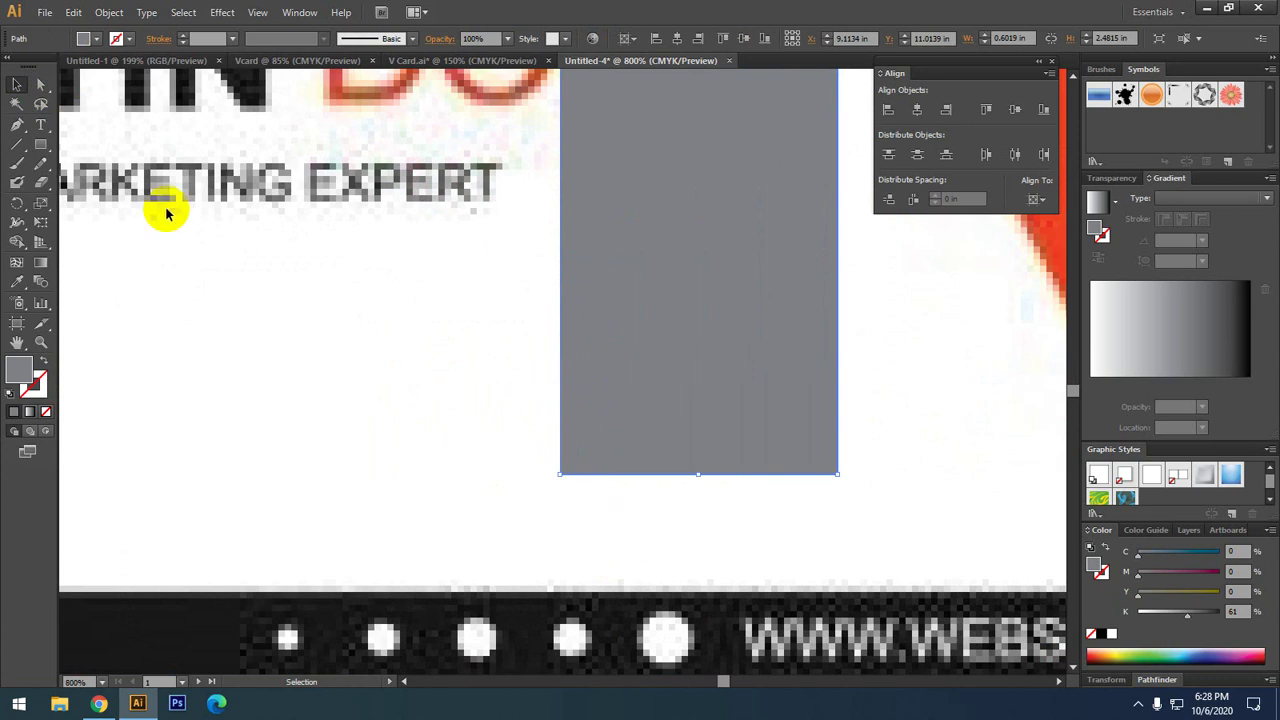
- Drag the bottom-right corner along the stripe's edge, making a band about 1.88 × 2.46 in
click(42, 87)
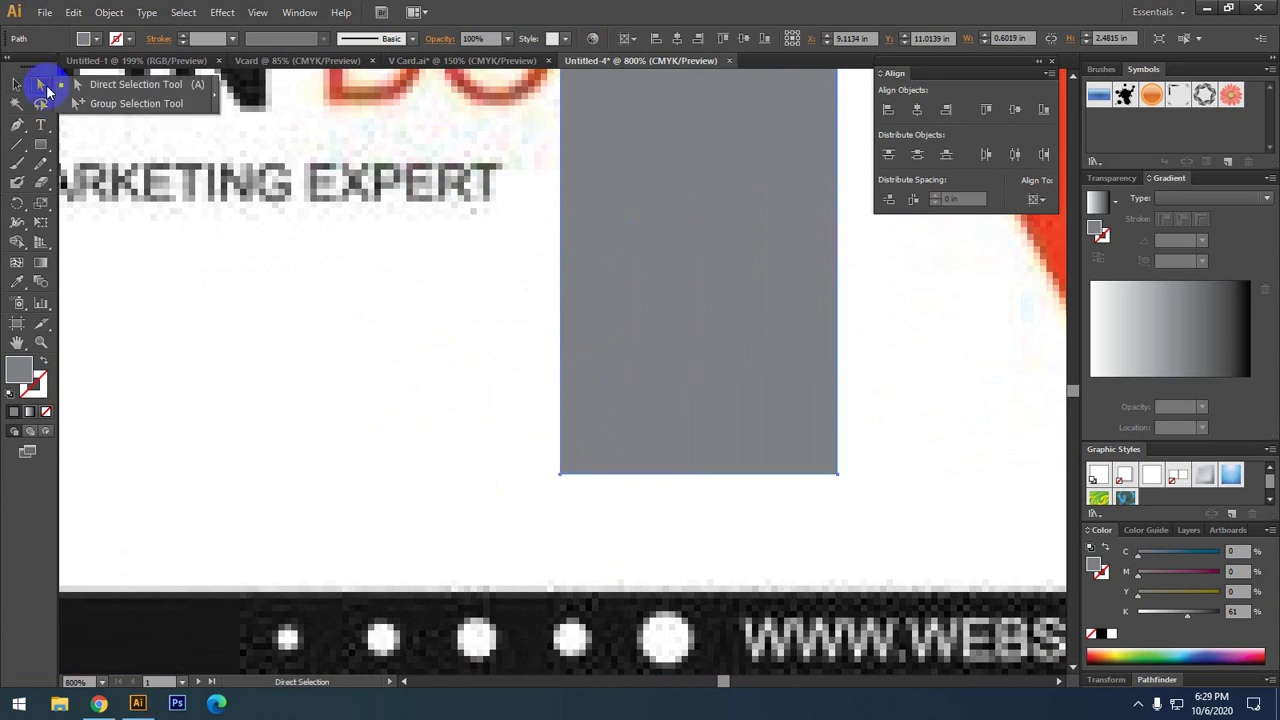
click(507, 461)
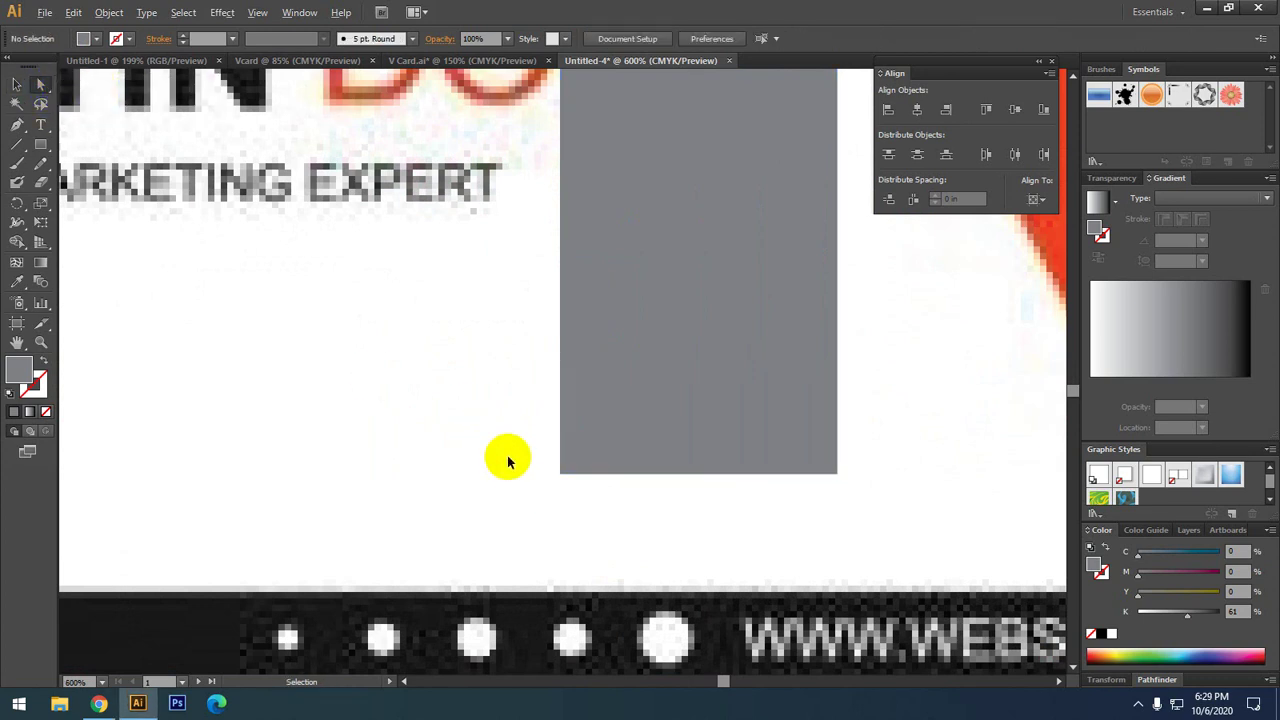
scroll(507, 461, down, 2)
mouse_move(475, 445)
mouse_down()
mouse_move(650, 485)
mouse_move(528, 447)
mouse_up()
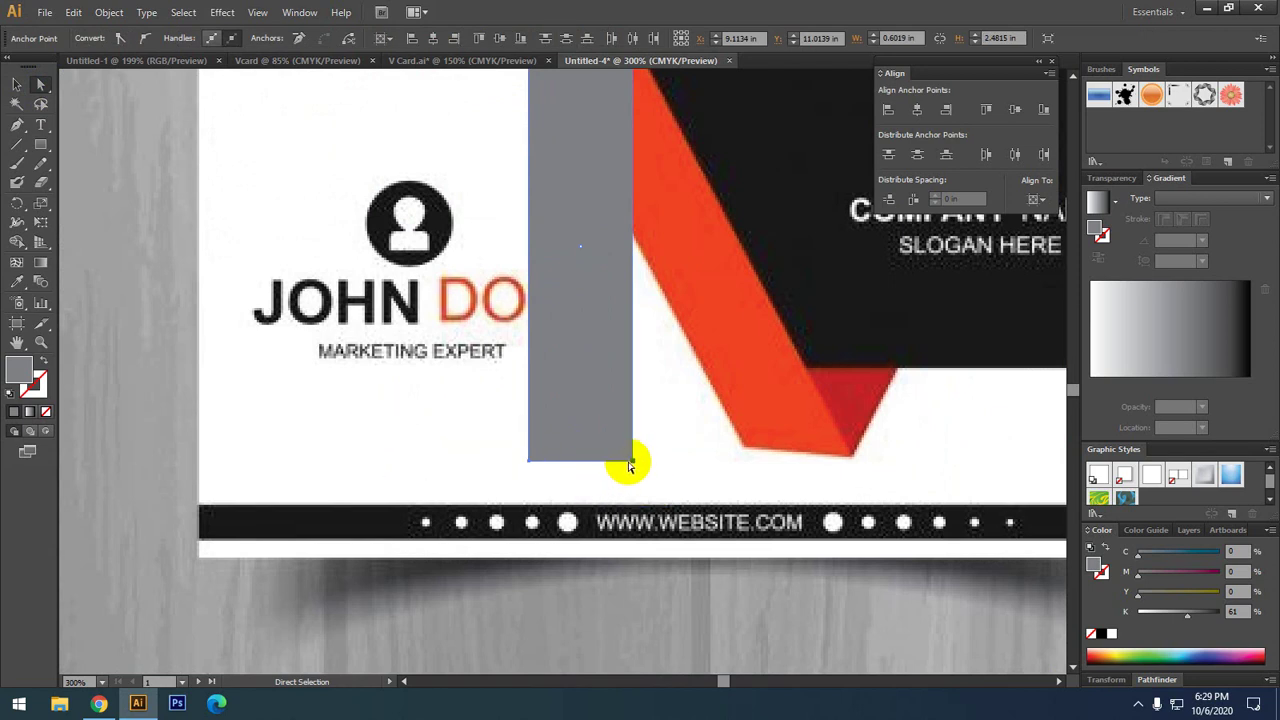
mouse_move(620, 465)
mouse_down()
mouse_move(841, 461)
mouse_move(814, 457)
mouse_up()
scroll(740, 450, up, 3)
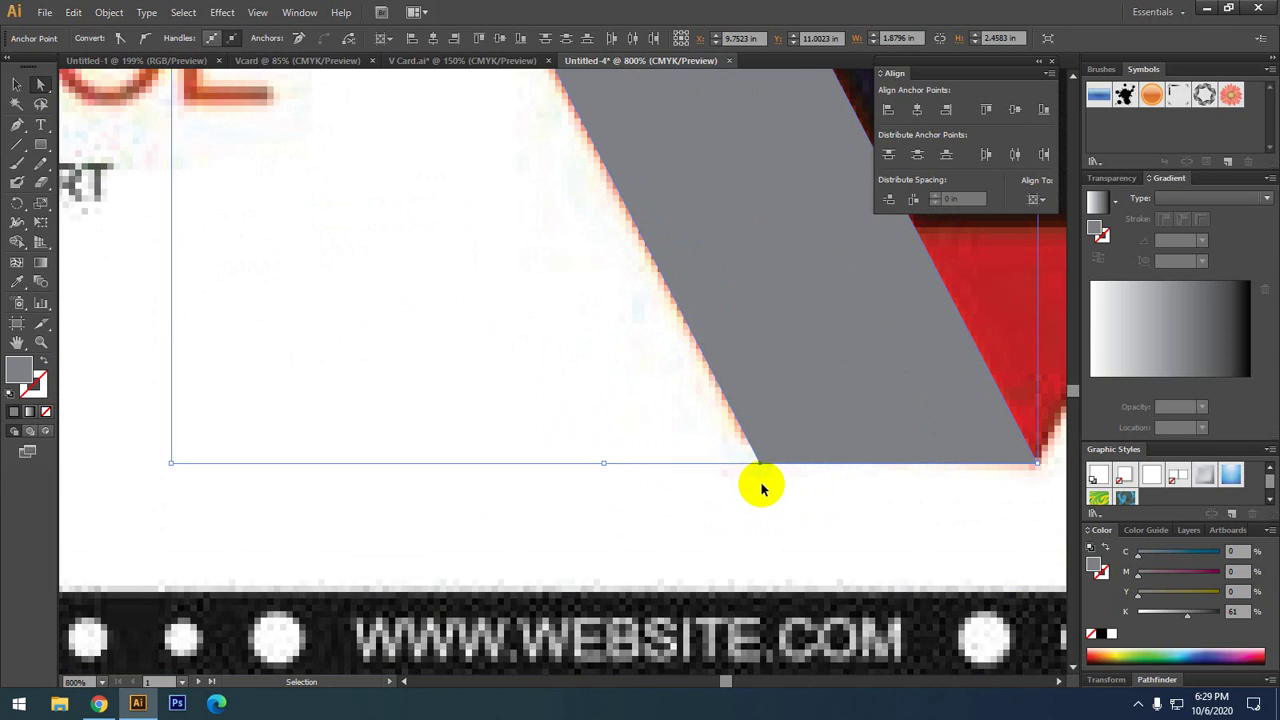
- Check the slanted band in Outline mode (Ctrl+Y), then reselect the band's path
key(ctrl+y)
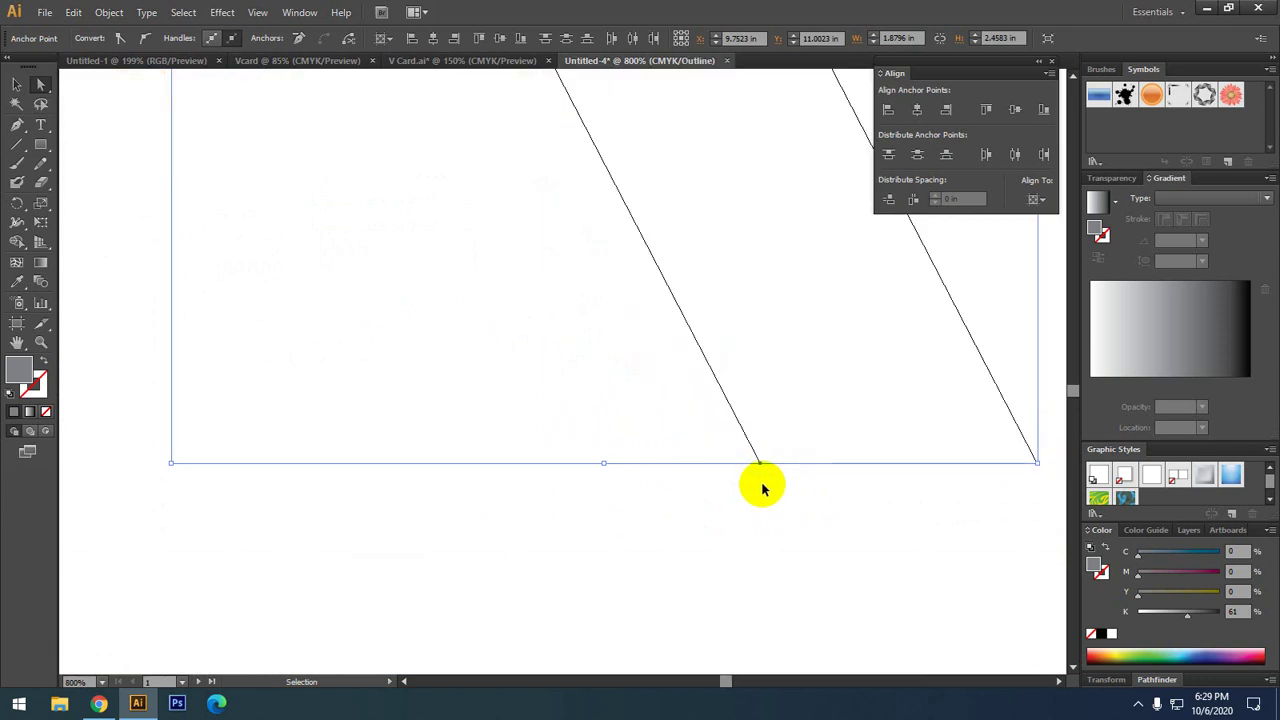
click(758, 487)
click(759, 464)
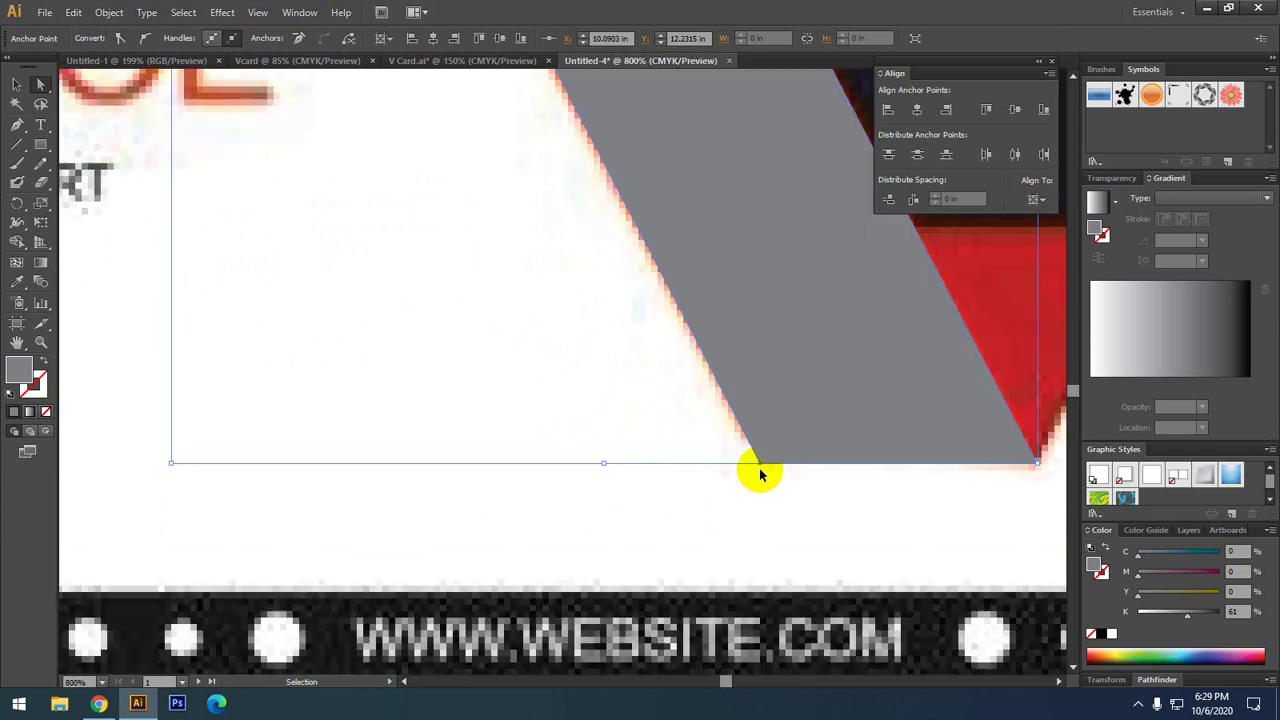
key(ctrl+y)
click(637, 480)
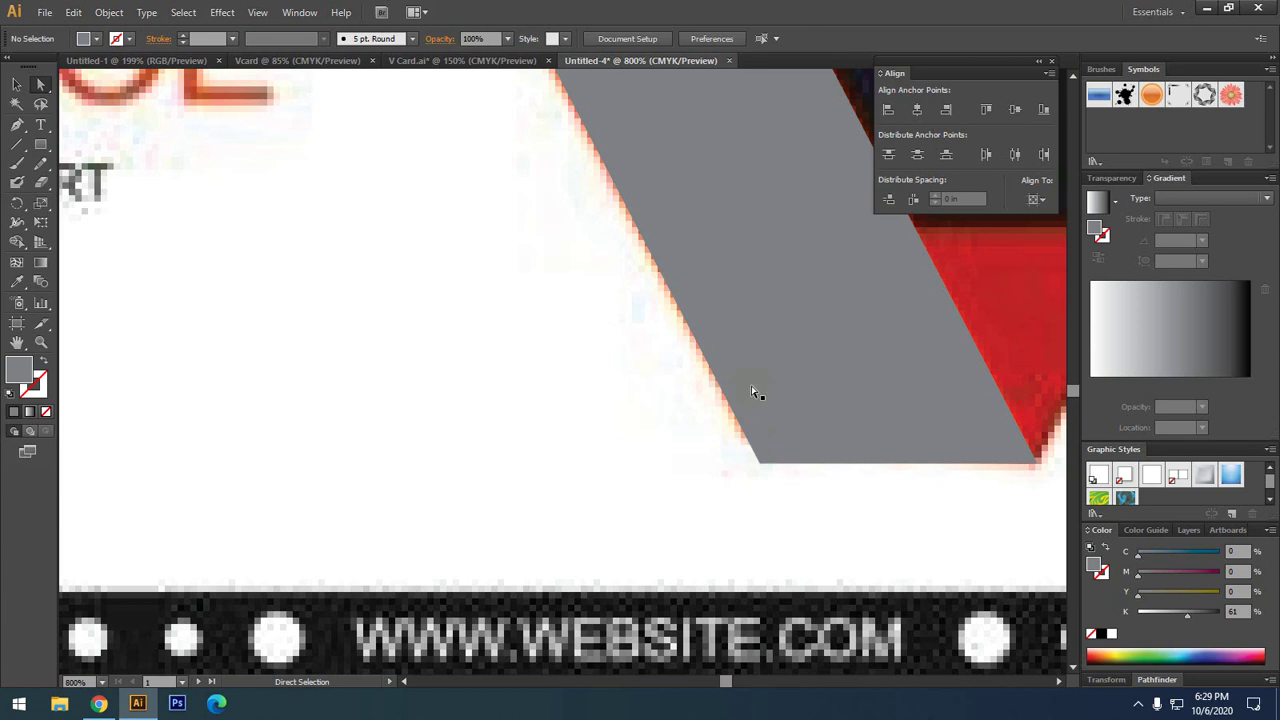
click(733, 308)
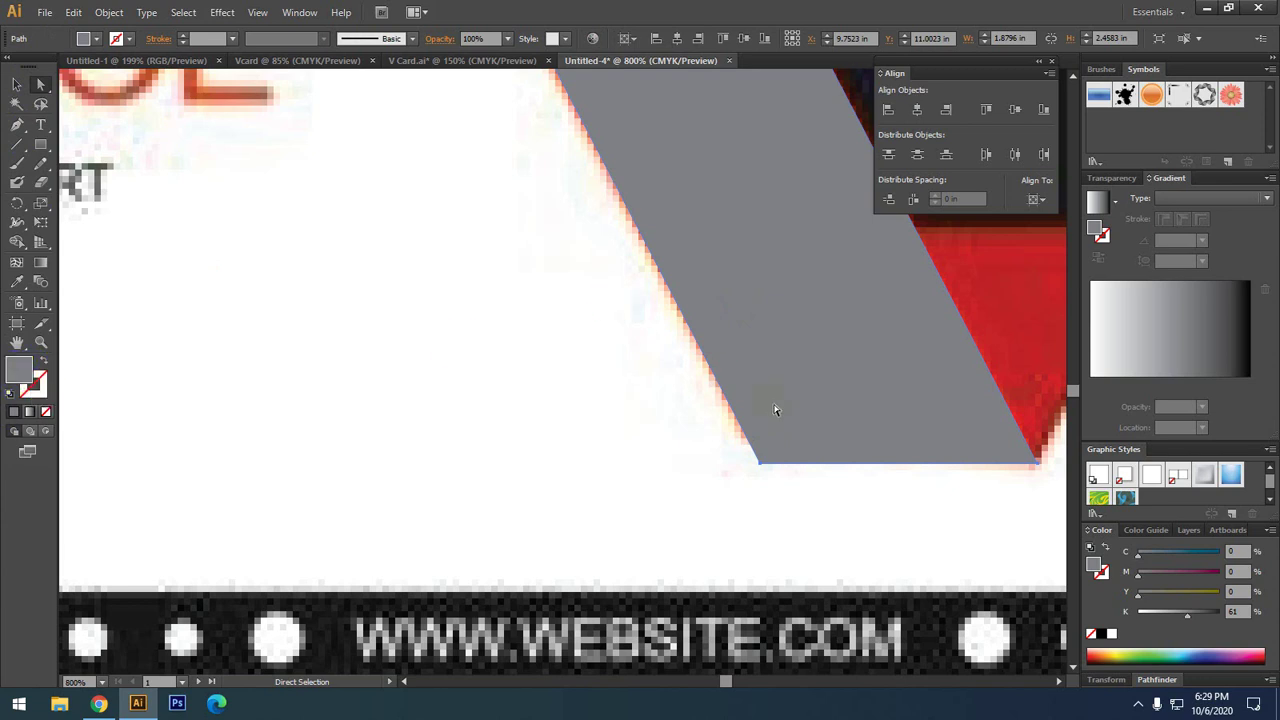
- Swap fill and stroke to outline the band, and move its bottom-left corner onto the stripe's corner
click(43, 362)
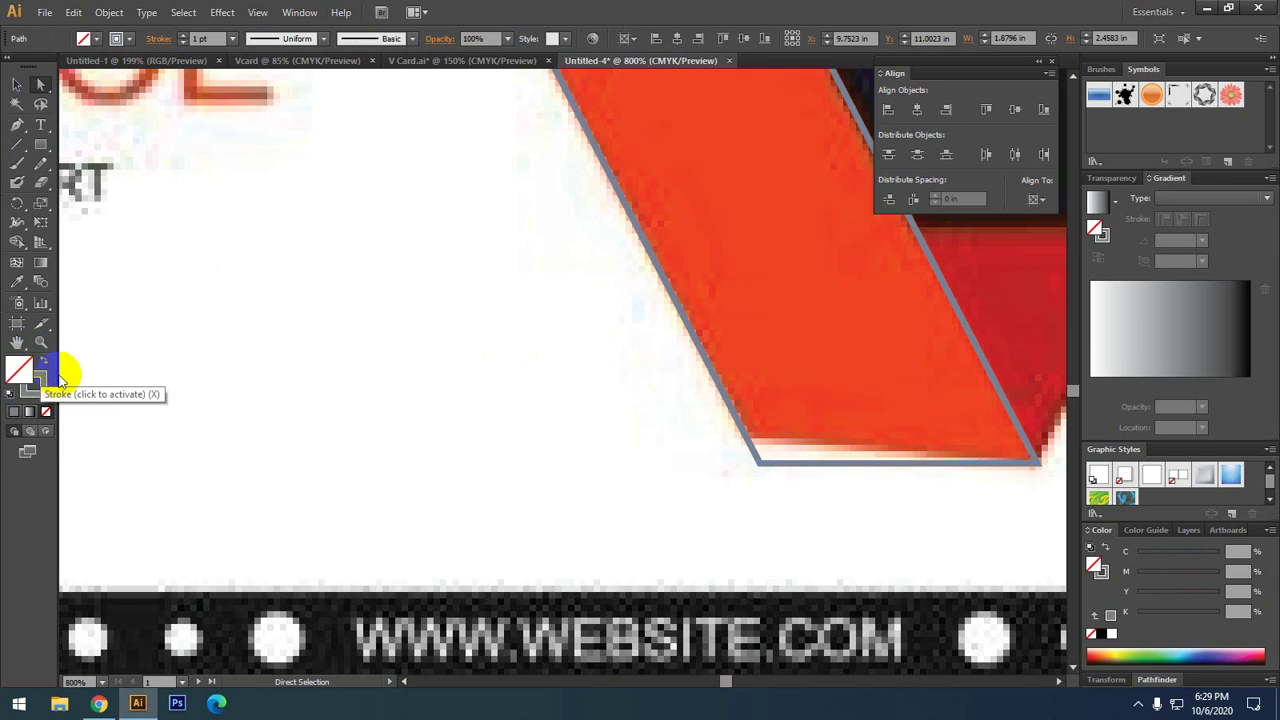
click(759, 466)
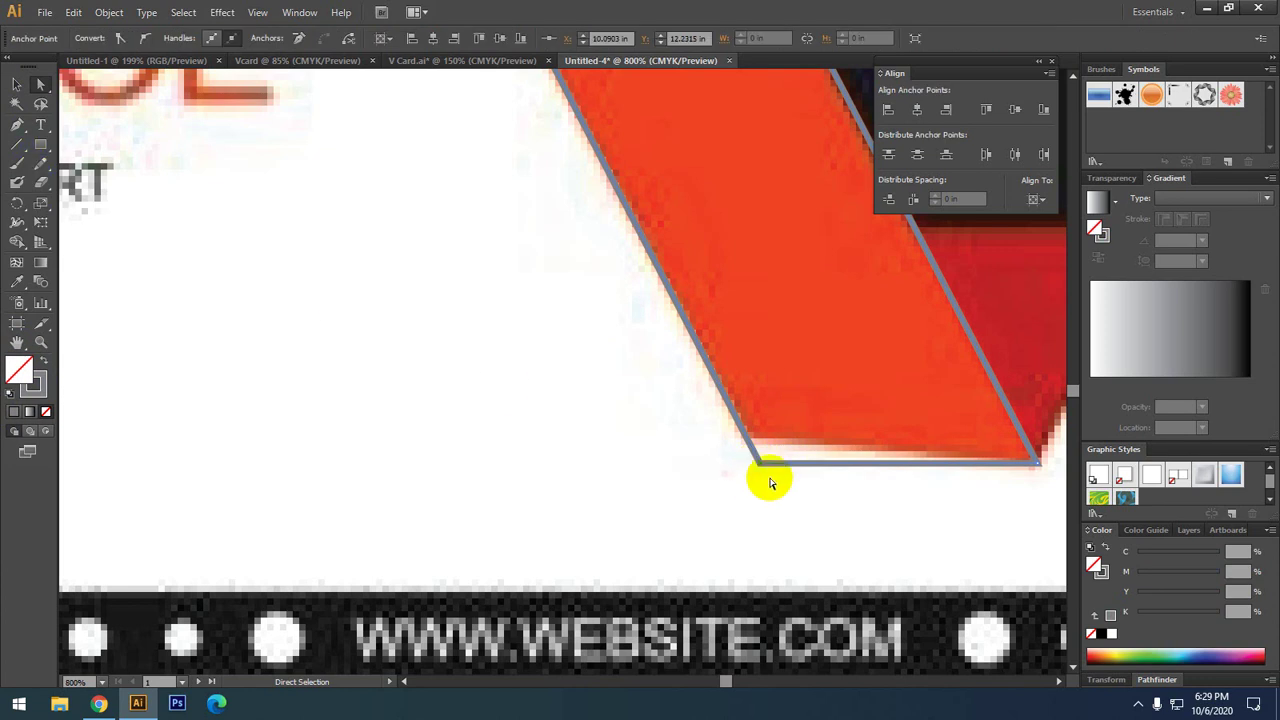
click(758, 488)
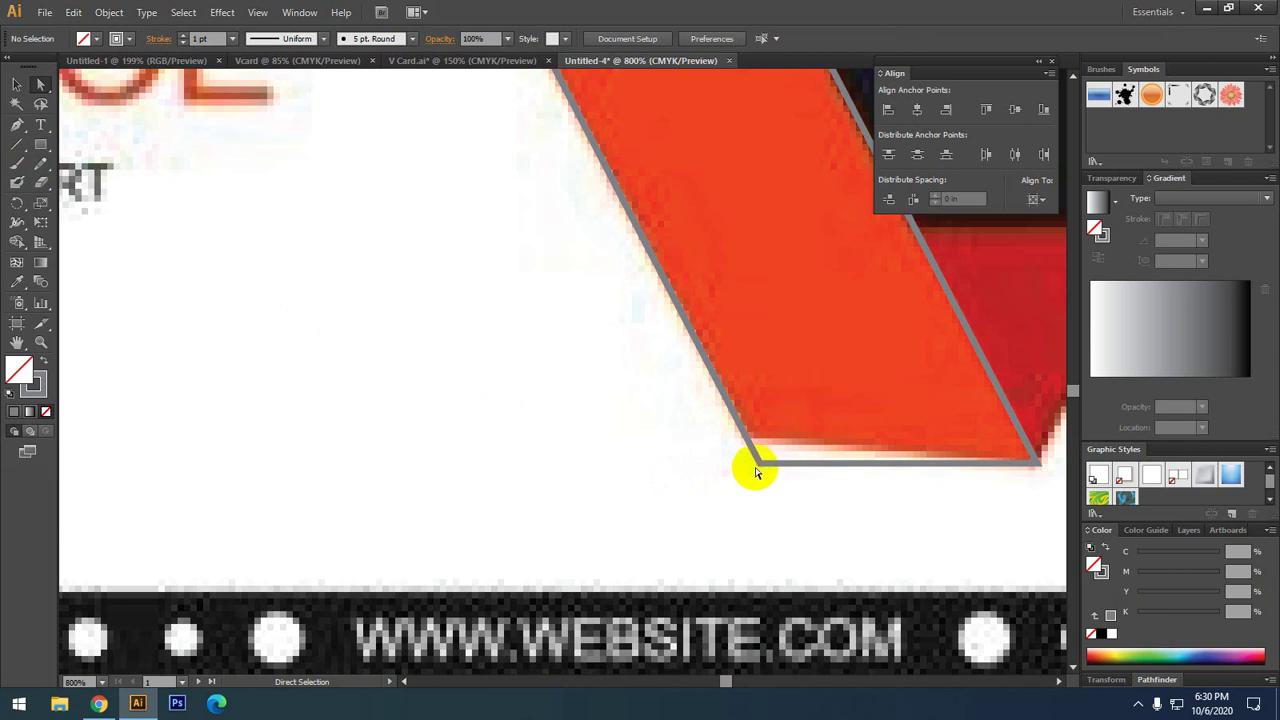
click(759, 463)
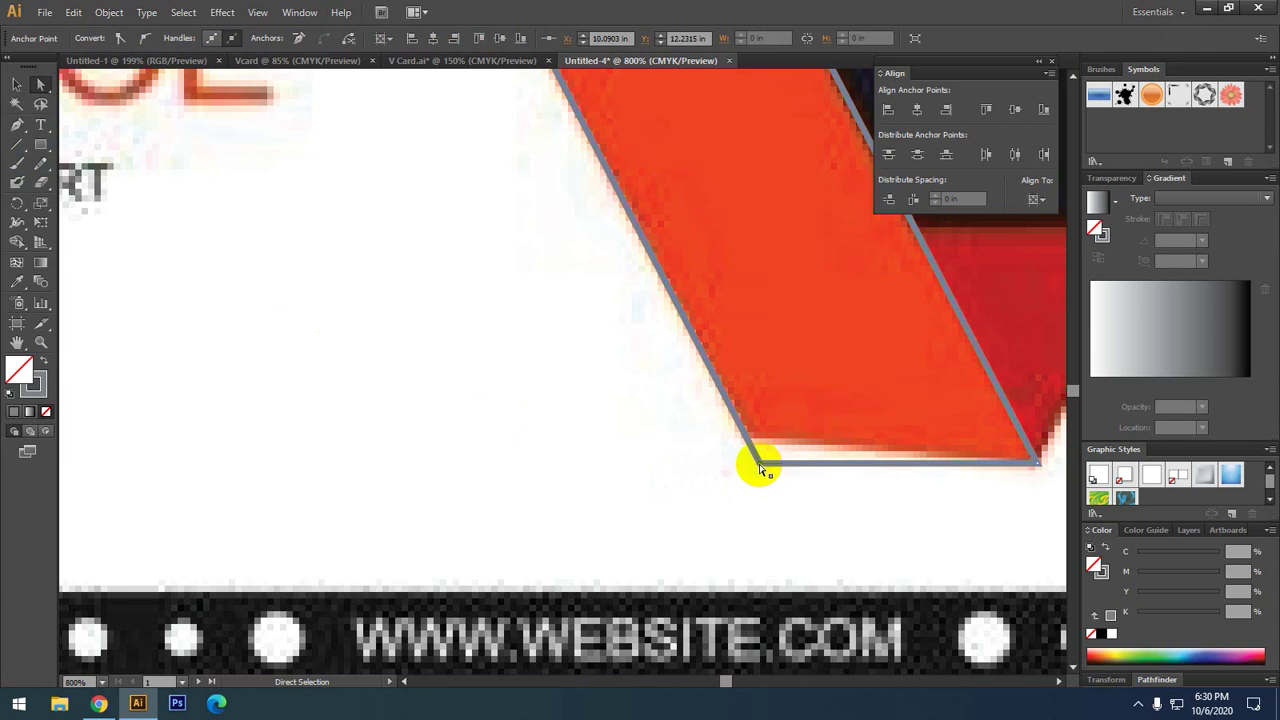
drag(759, 466, 752, 442)
- Select the whole outlined band shape with the Selection tool
scroll(748, 443, down, 2)
scroll(740, 450, down, 2)
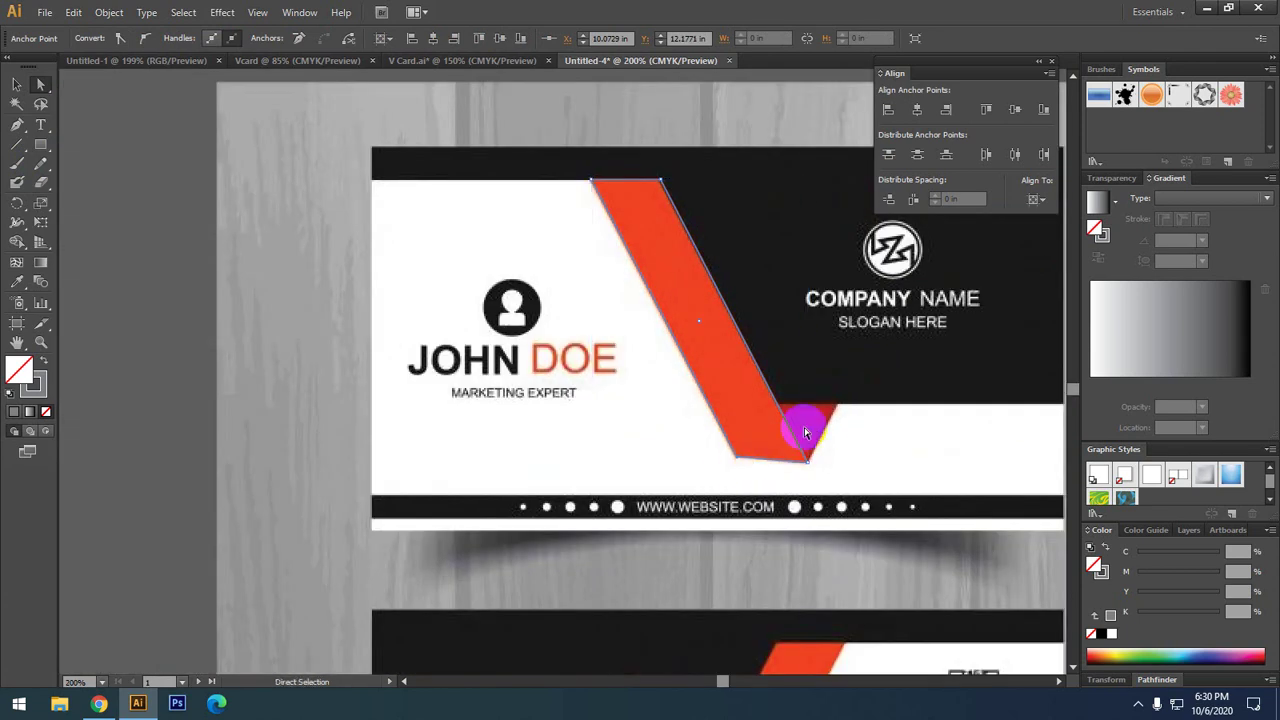
scroll(810, 435, up, 1)
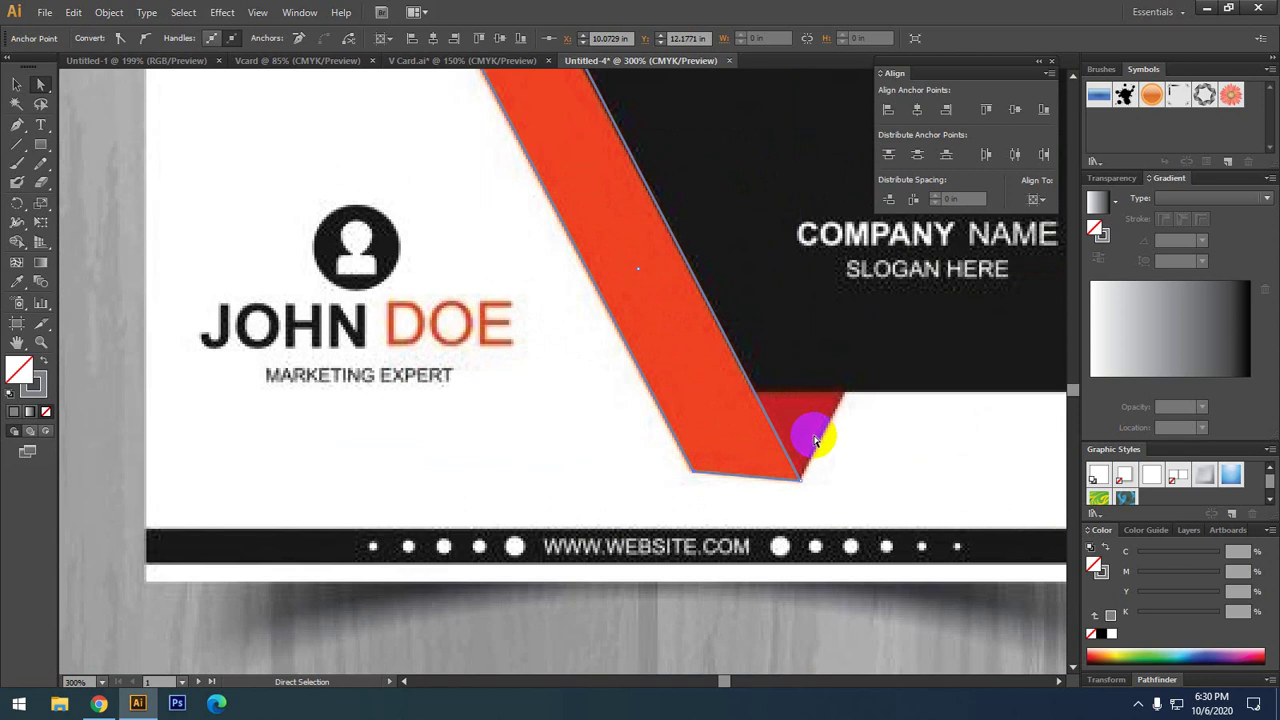
click(17, 84)
drag(763, 402, 737, 434)
scroll(726, 492, up, 1)
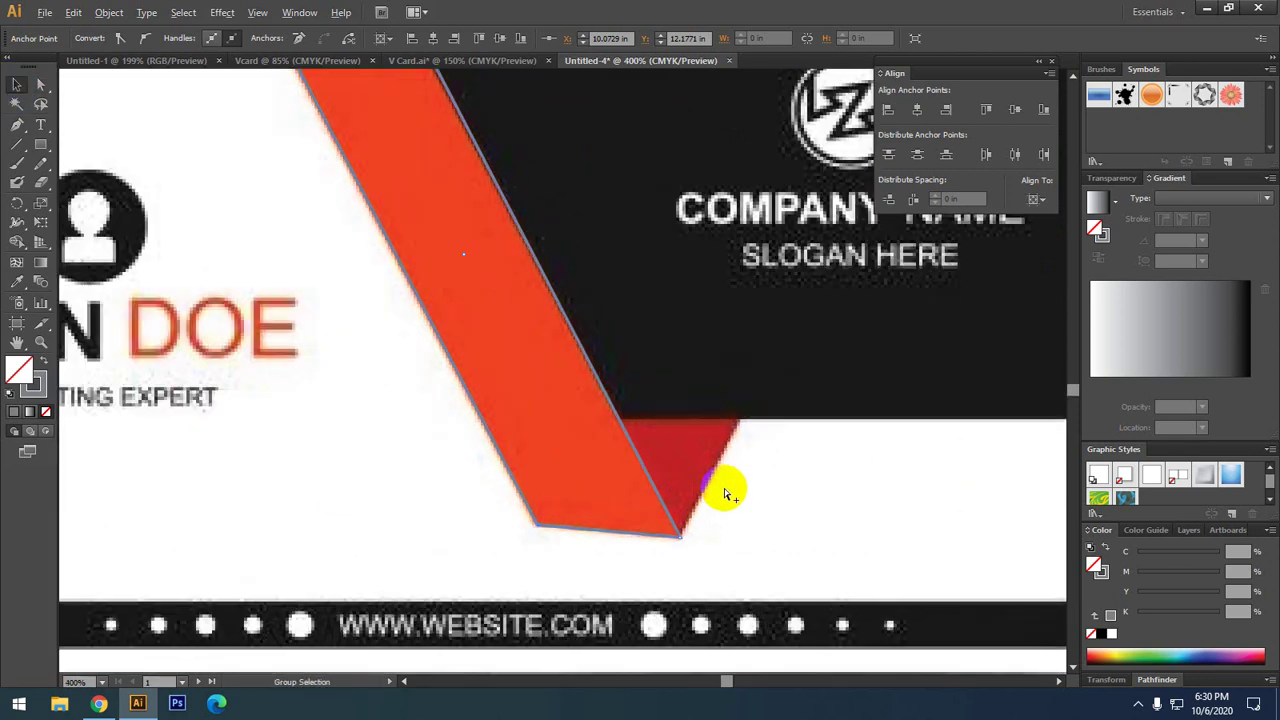
click(718, 489)
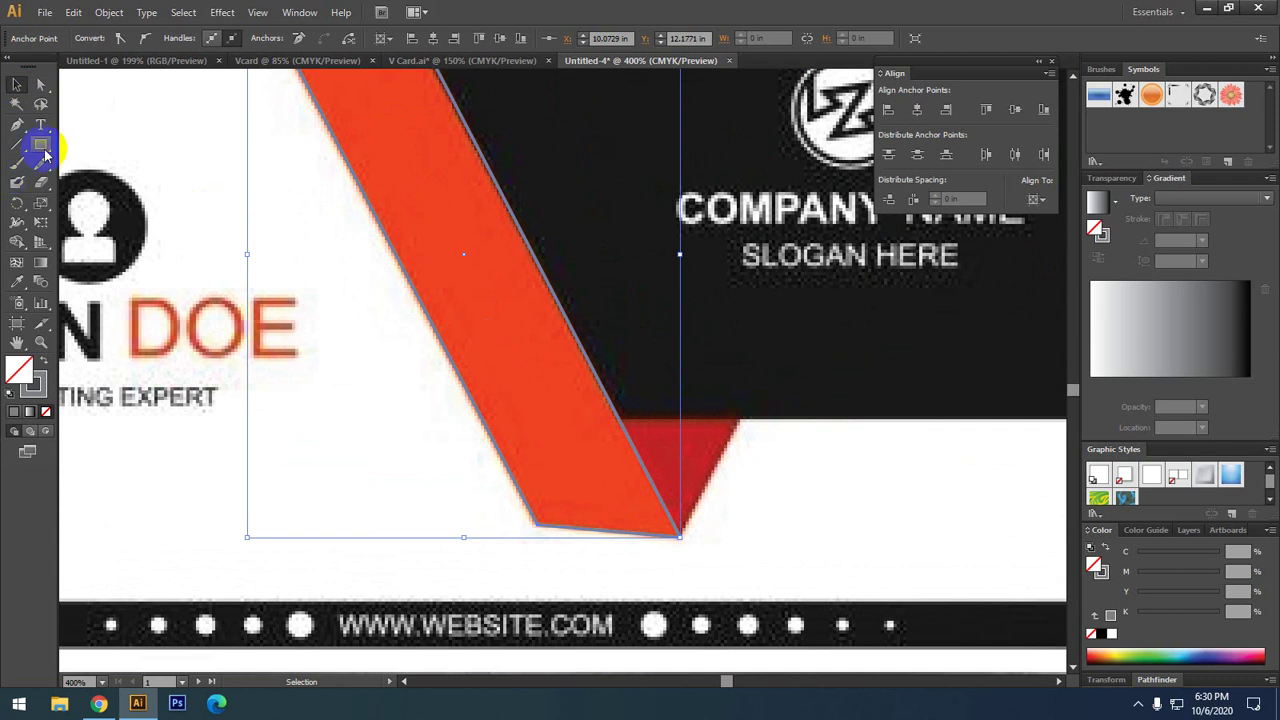
- Trace the dark red triangle beside the orange stripe as a closed Pen path
click(17, 124)
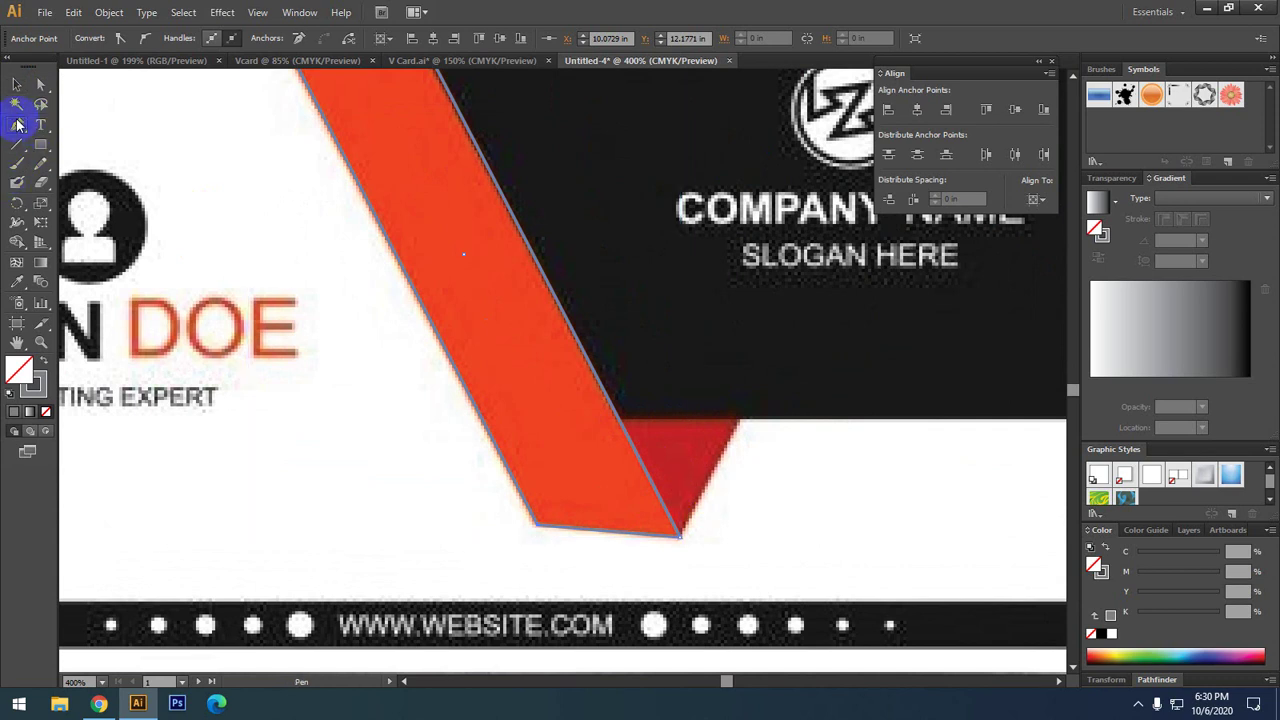
click(750, 410)
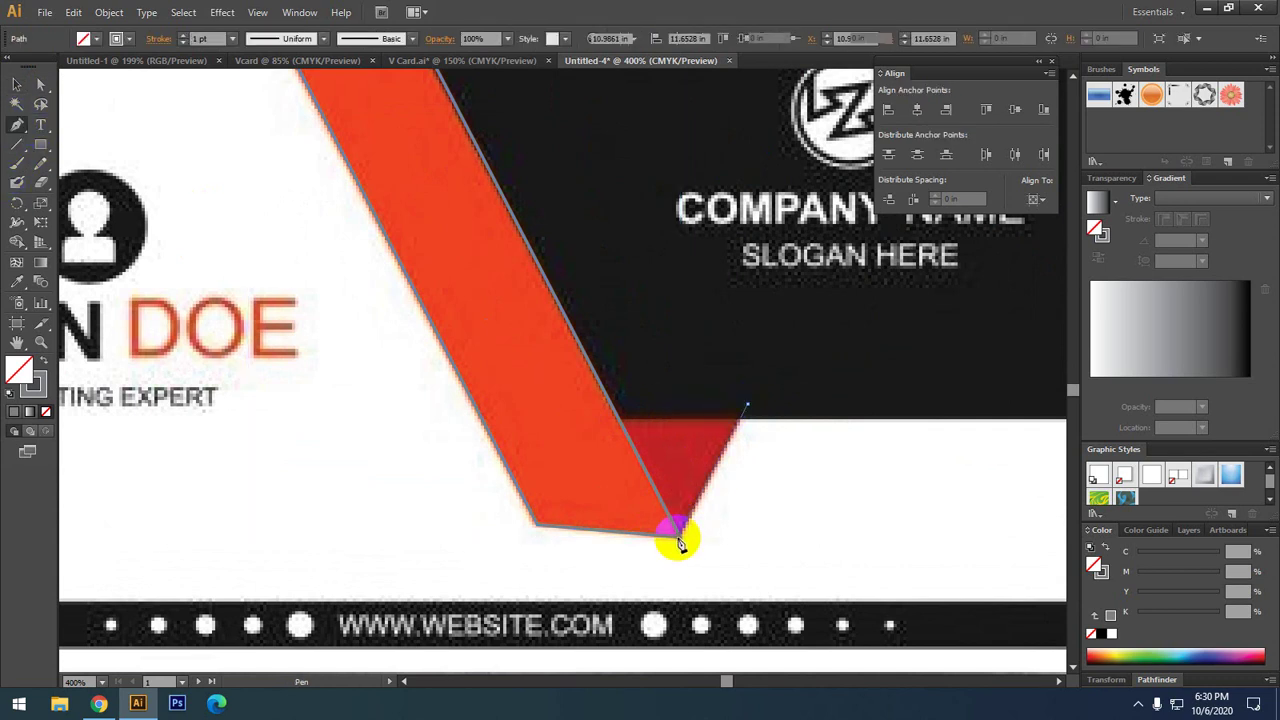
click(678, 534)
click(588, 397)
click(747, 407)
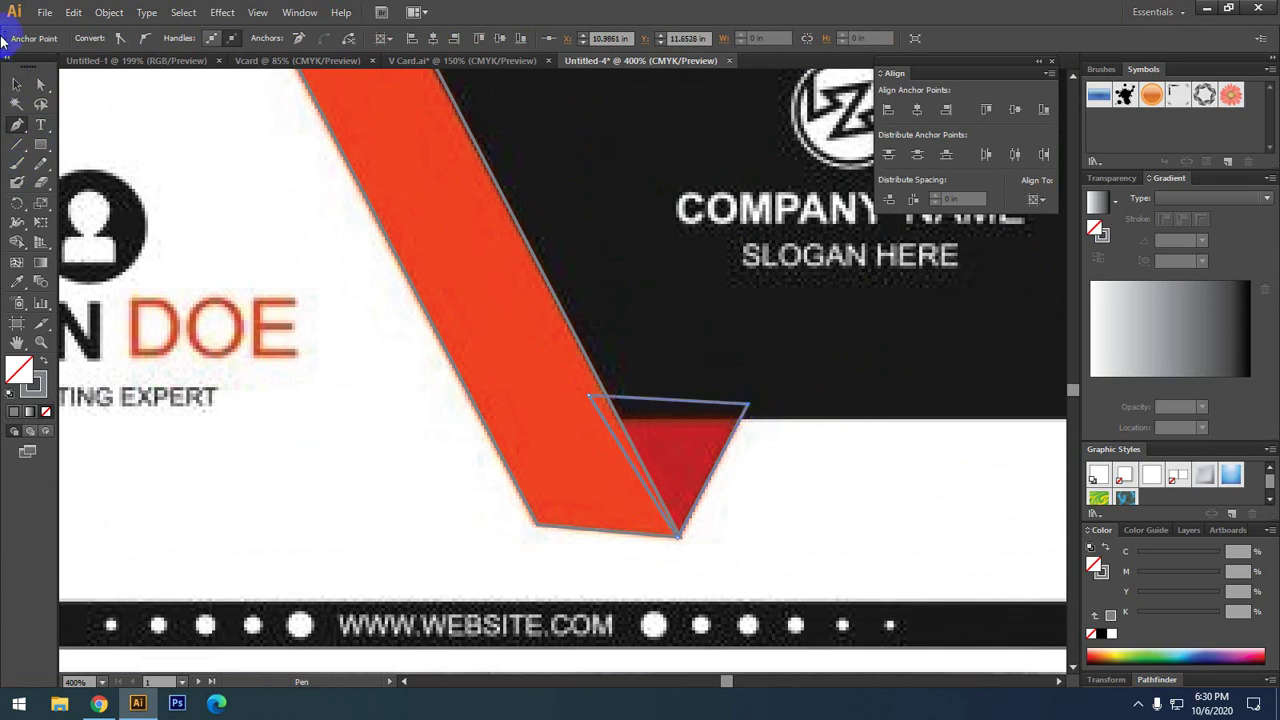
- Drag the triangle's upper-left corner onto the ribbon edge, checking alignment in Outline view
click(18, 87)
scroll(657, 428, up, 1)
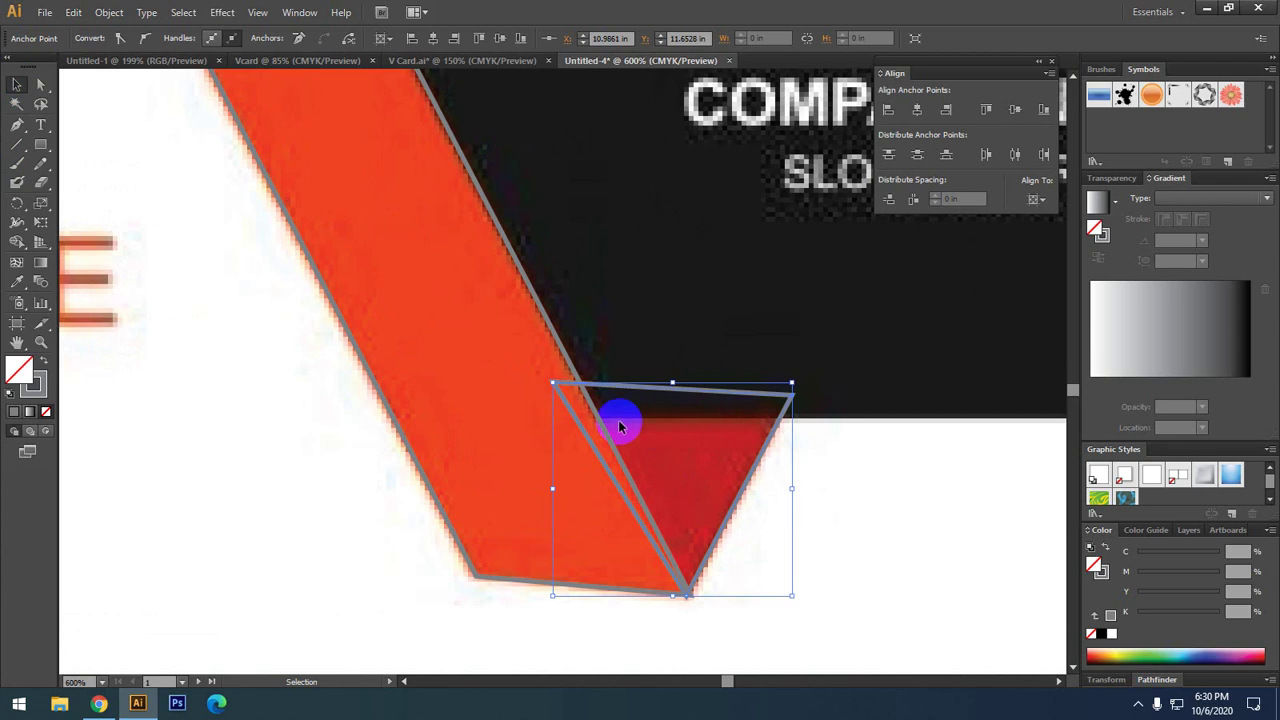
mouse_move(634, 428)
mouse_down()
mouse_move(474, 391)
mouse_move(440, 437)
mouse_up()
scroll(448, 390, up, 3)
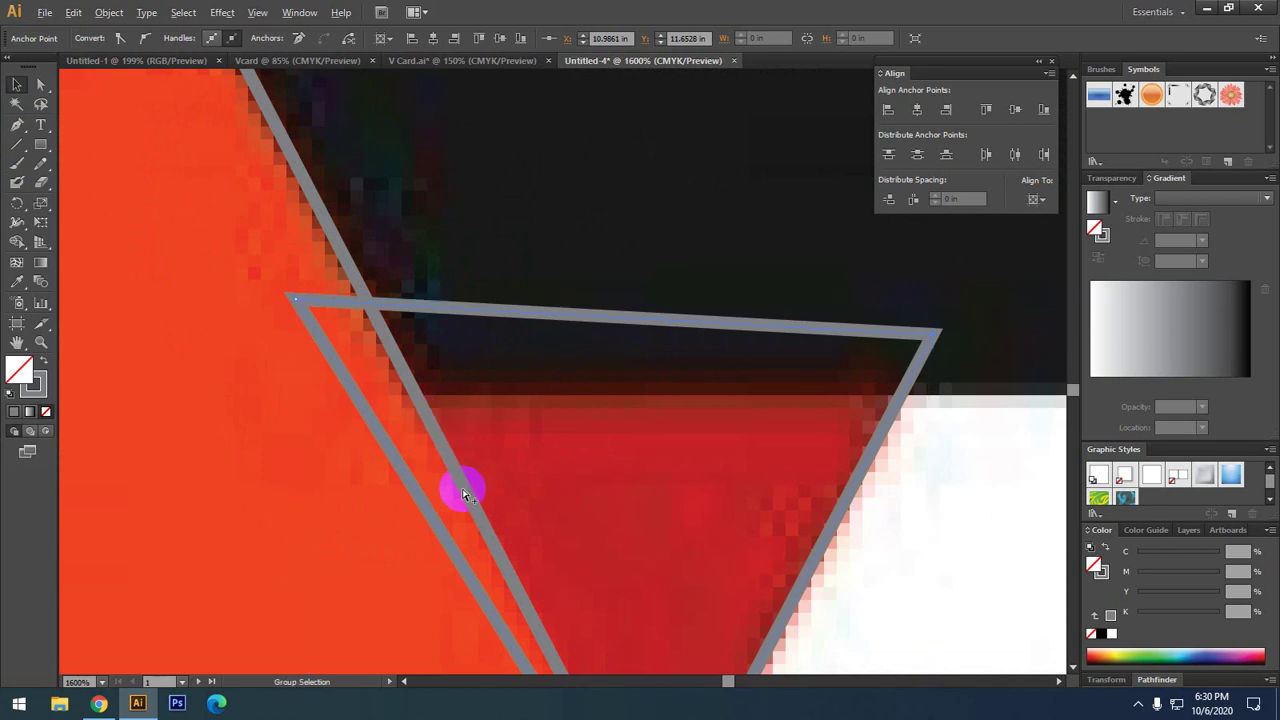
scroll(457, 491, down, 2)
scroll(372, 344, up, 2)
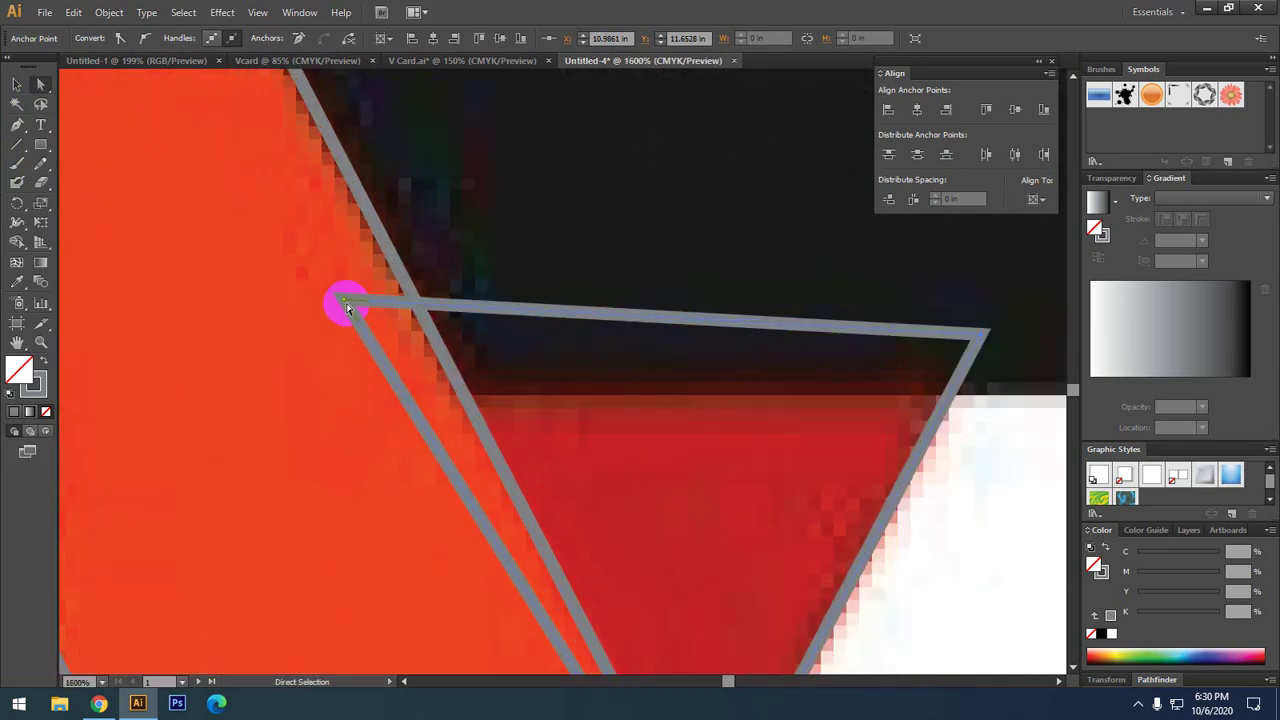
drag(343, 305, 428, 298)
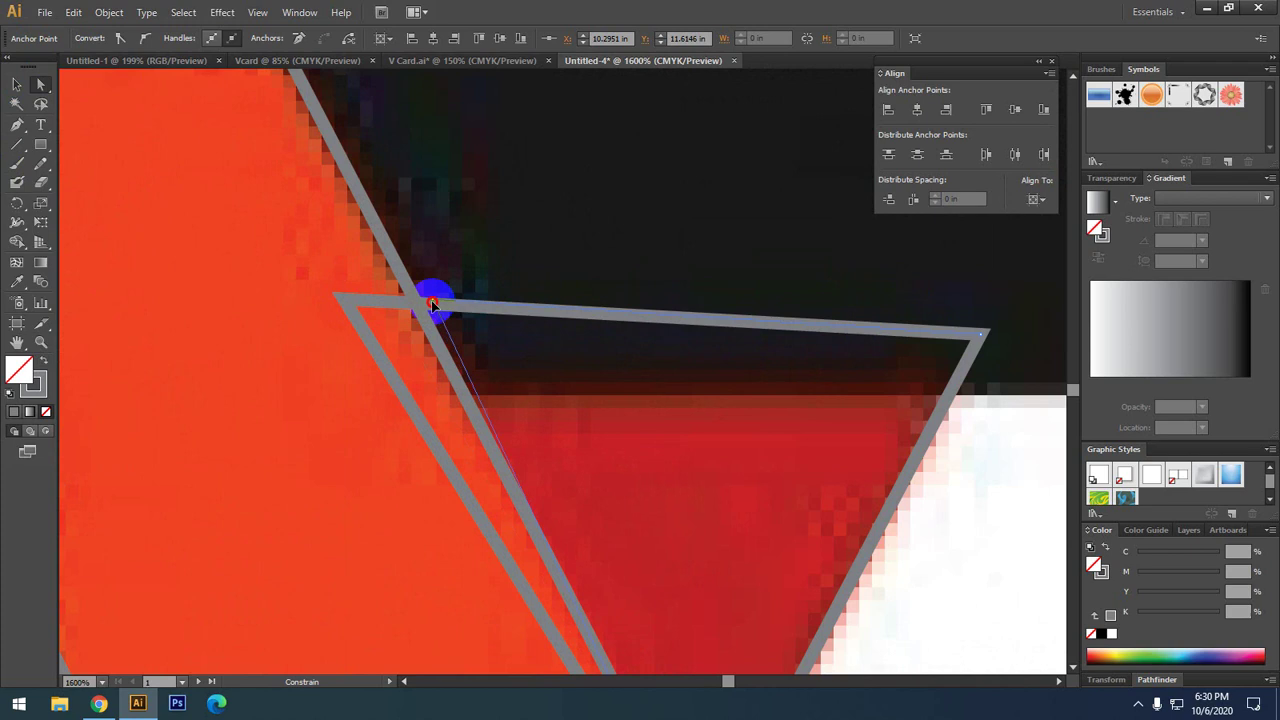
scroll(434, 321, up, 1)
scroll(434, 321, up, 1)
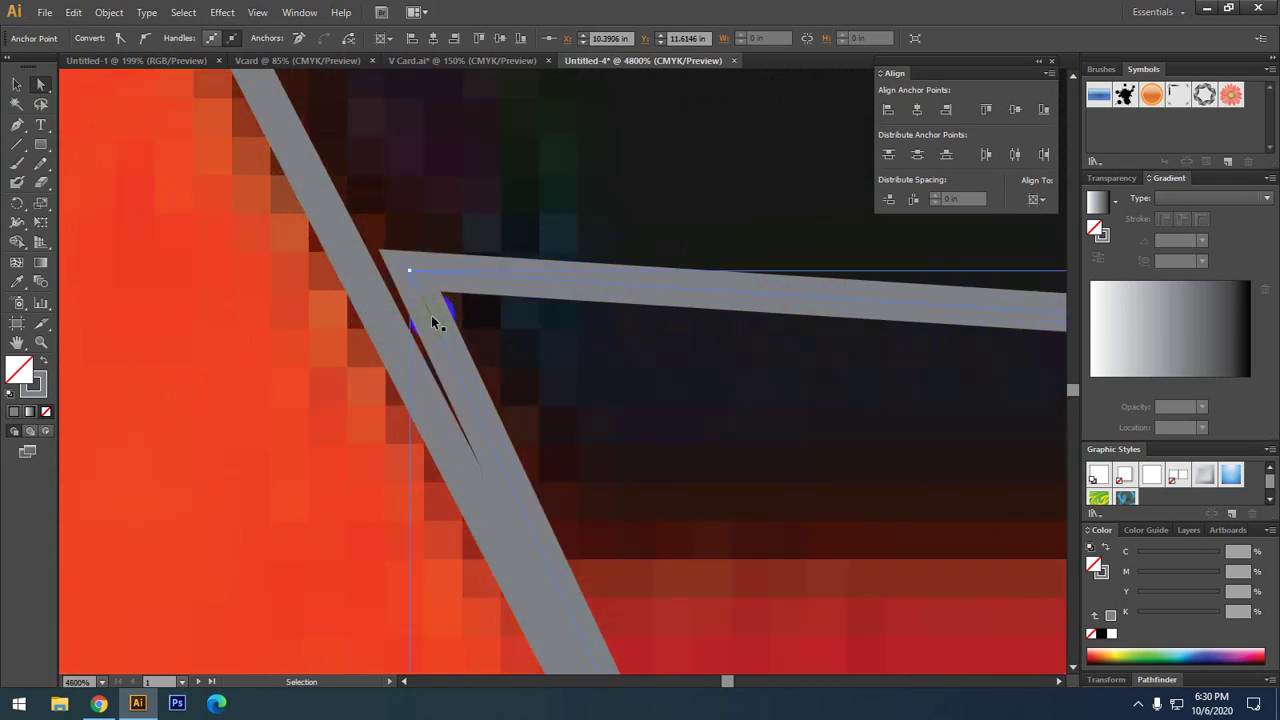
key(ctrl+y)
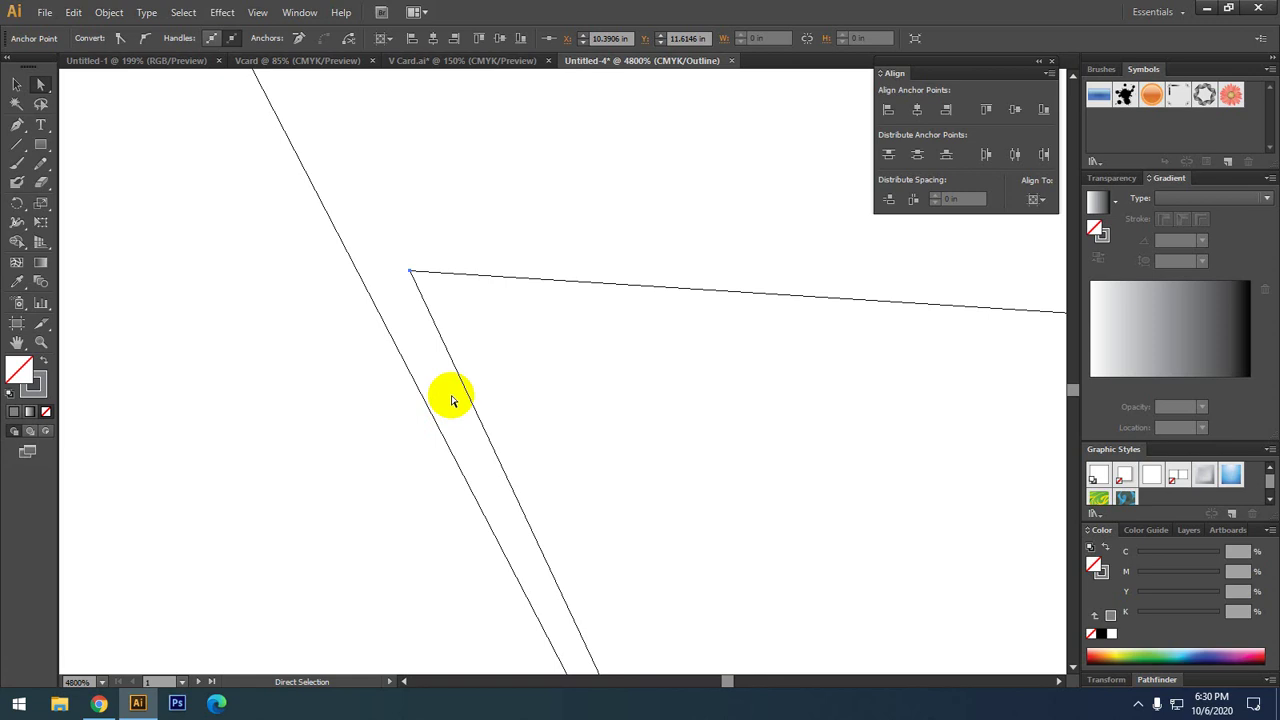
key(ctrl+y)
- Select the triangle together with the ribbon
scroll(443, 400, down, 2)
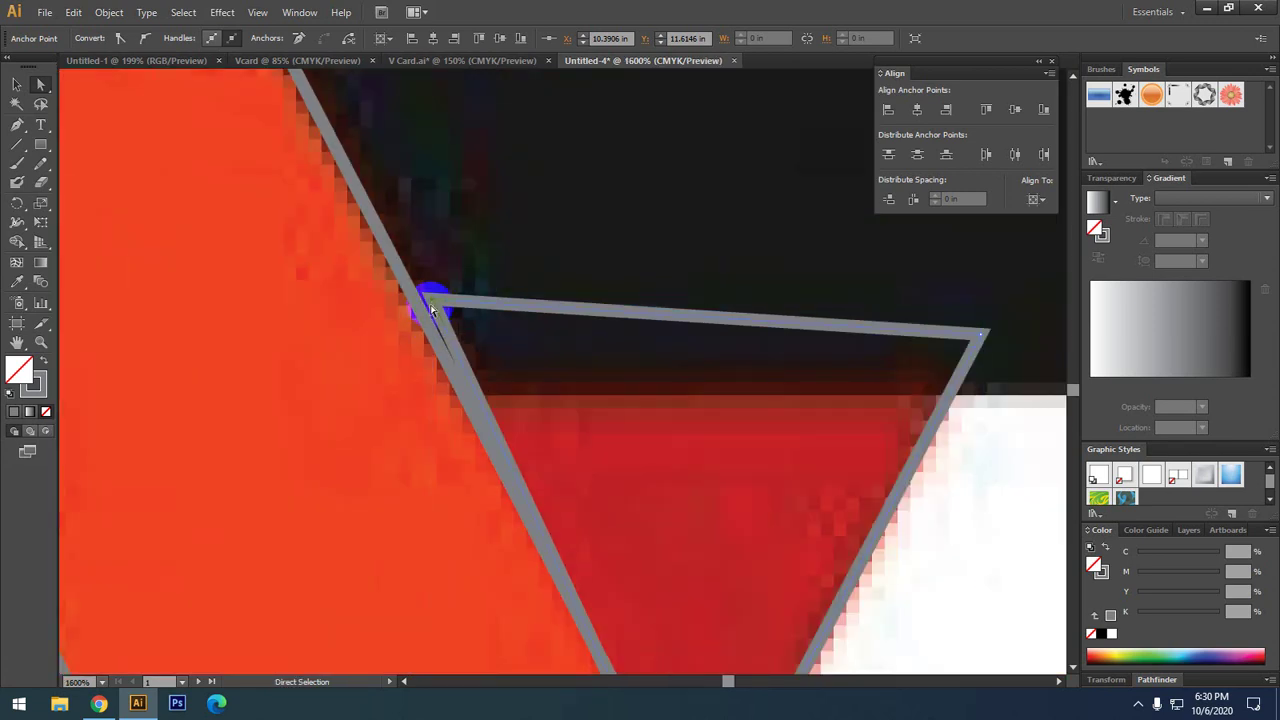
click(380, 294)
scroll(380, 294, down, 4)
scroll(344, 340, up, 1)
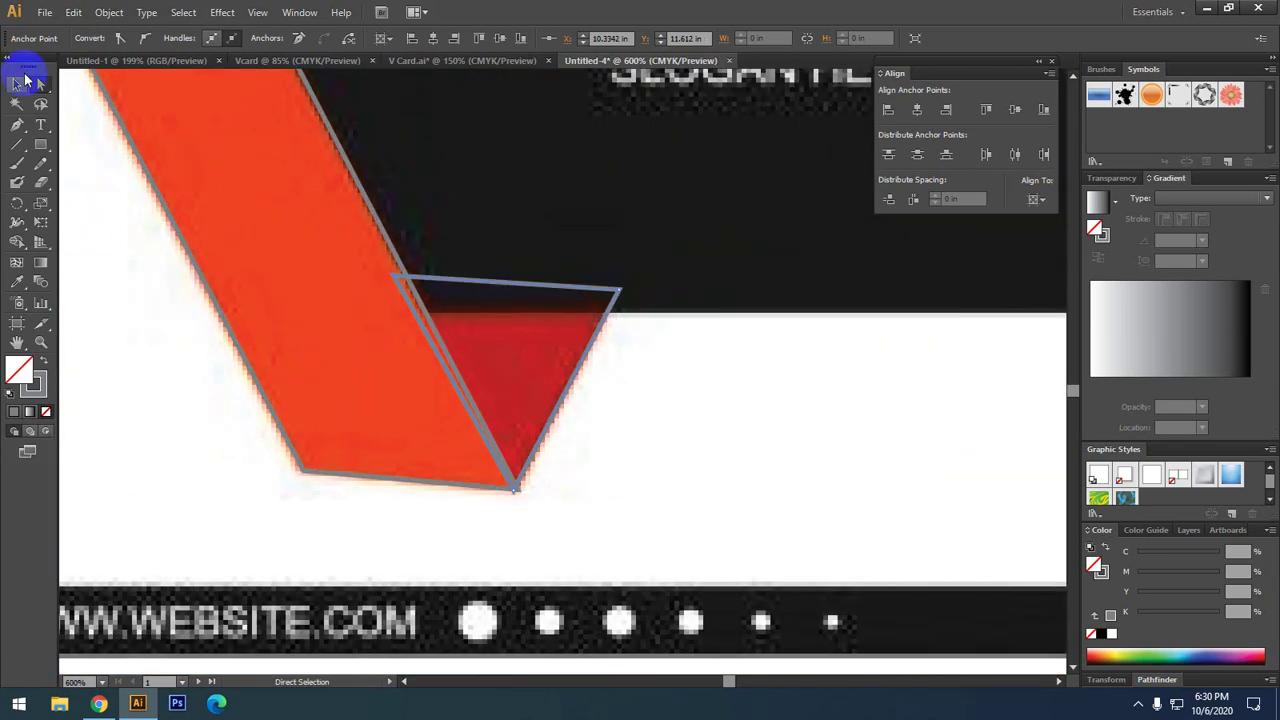
click(17, 84)
click(415, 278)
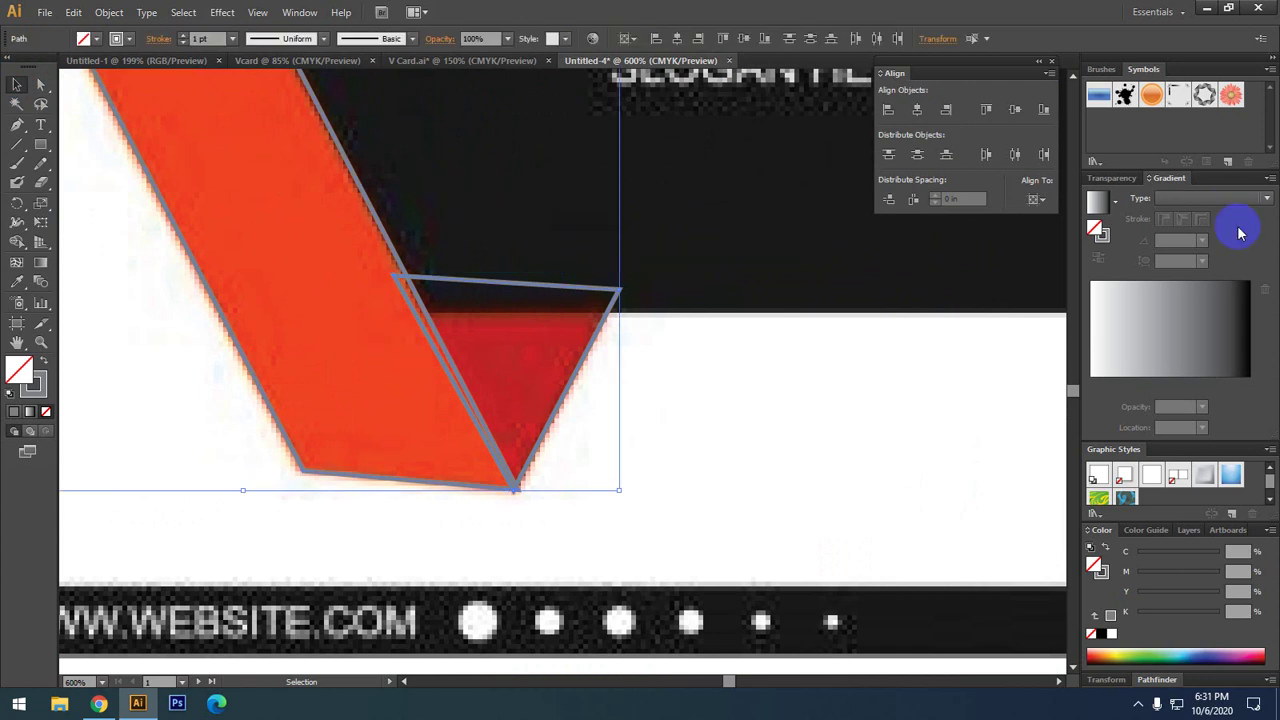
- Fill the selected ribbon and triangle dark red with stroke set to None
click(1168, 577)
click(1200, 591)
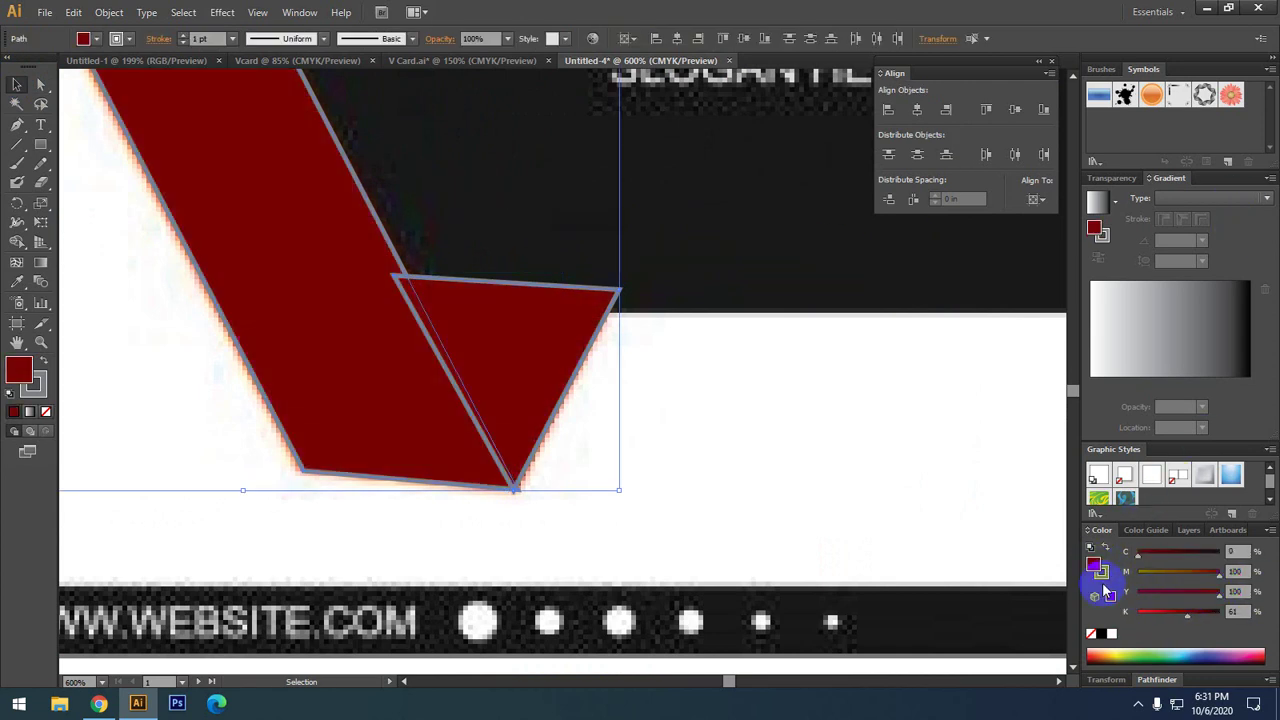
click(1092, 633)
click(1094, 564)
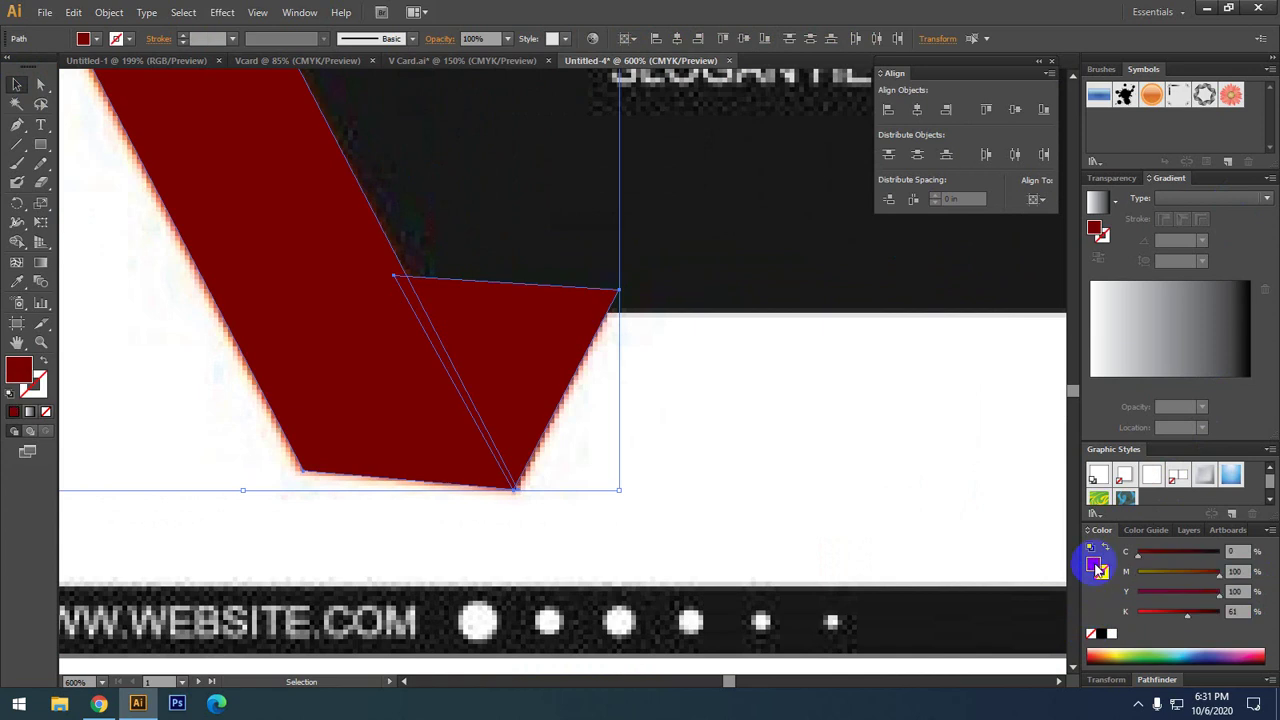
click(655, 436)
- Bring the left red parallelogram in front of the triangle
scroll(700, 440, up, 2)
click(318, 352)
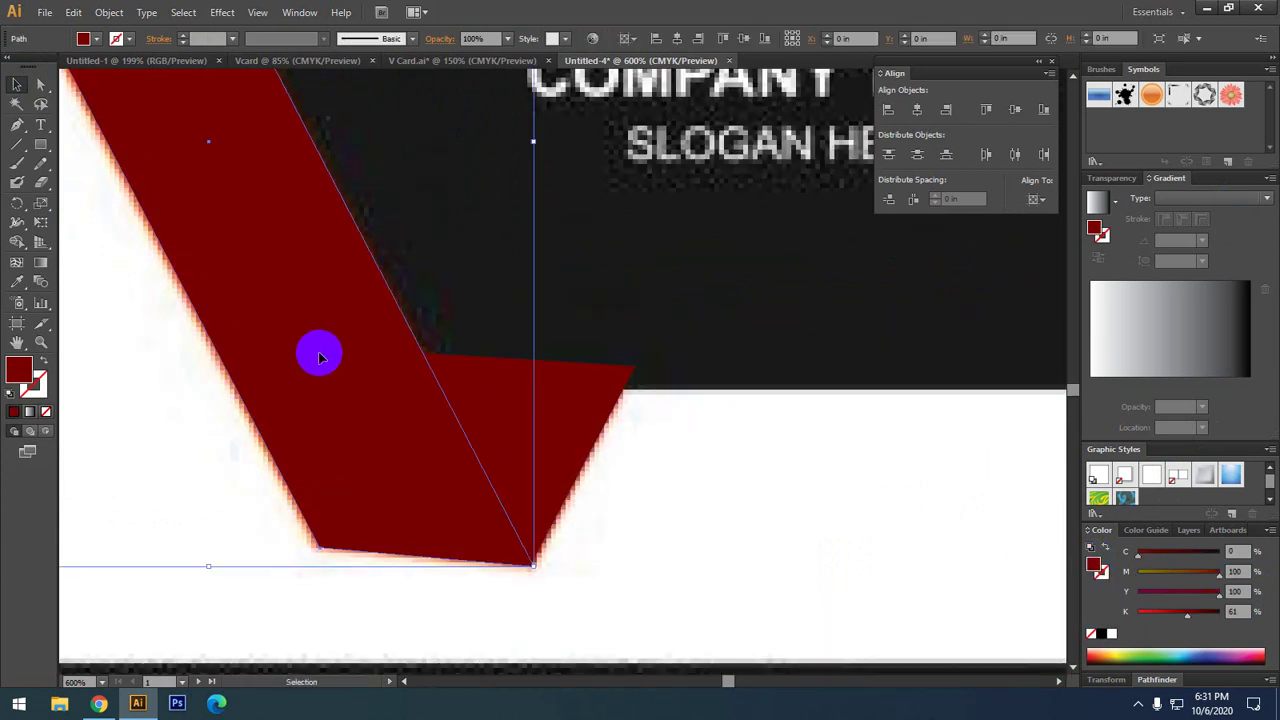
click(446, 420)
click(363, 316)
right_click(365, 318)
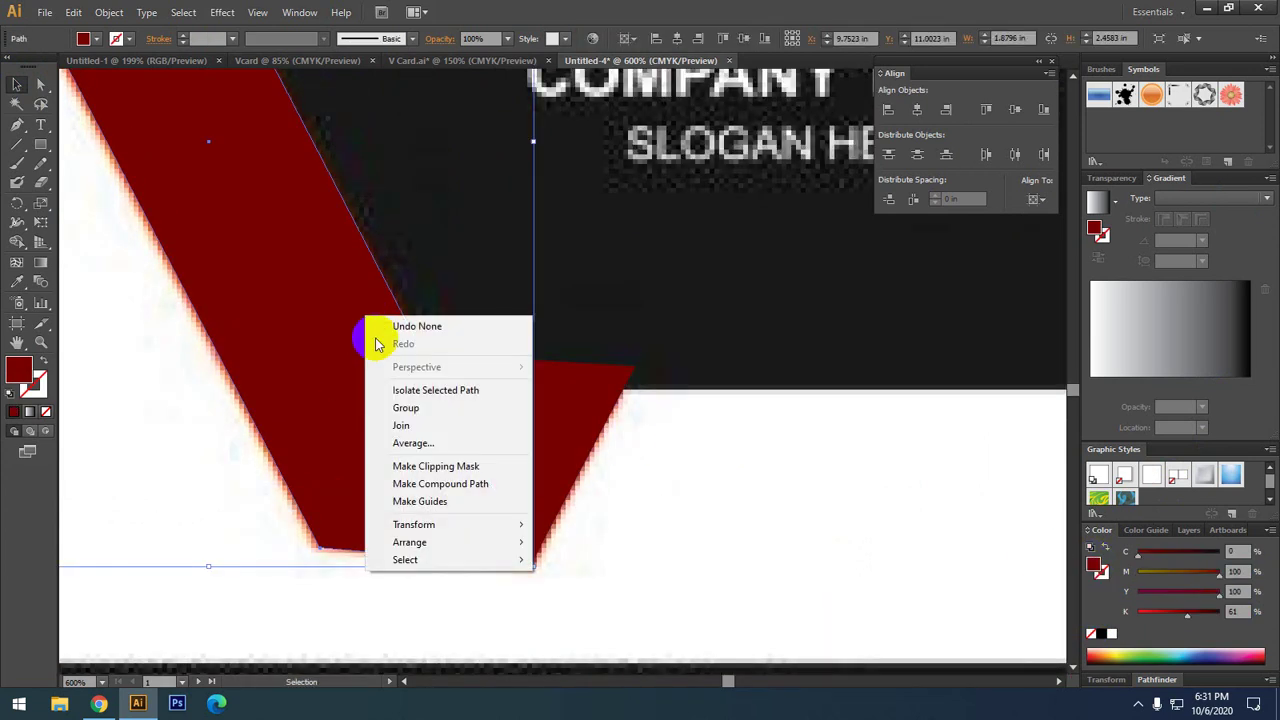
mouse_move(430, 542)
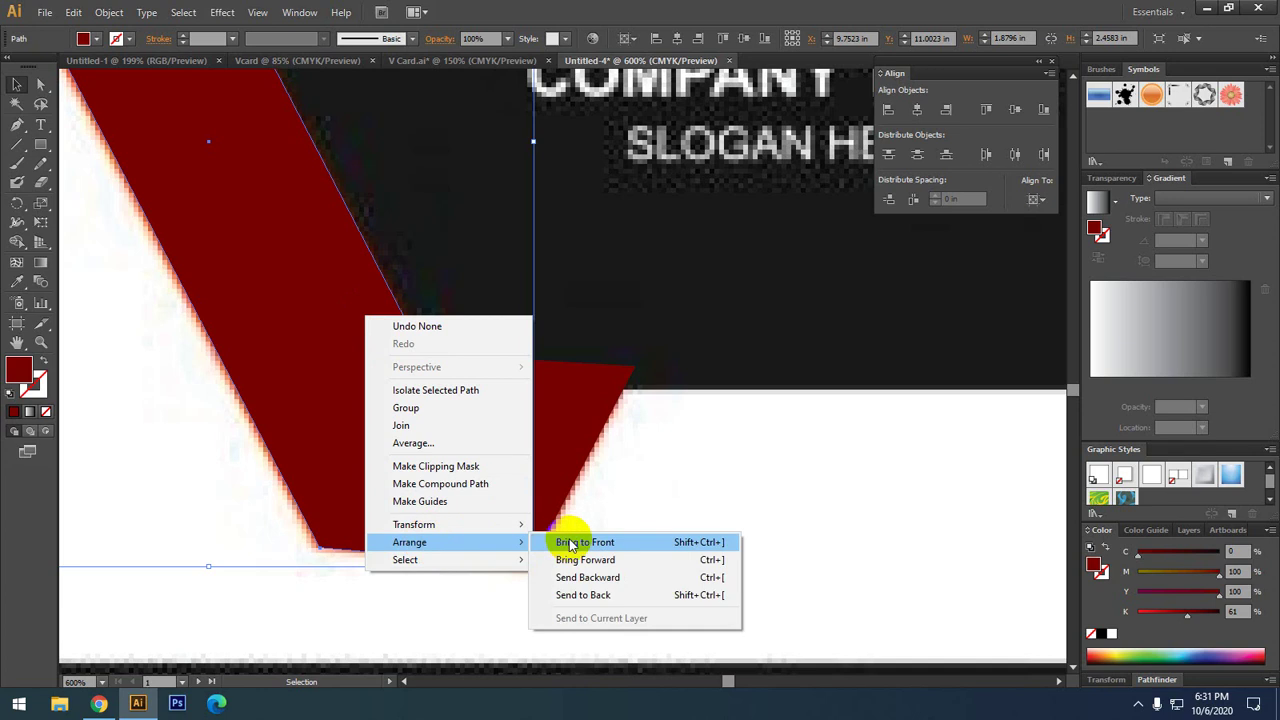
click(571, 542)
click(586, 480)
- Darken the triangle to a deeper maroon with the K slider
click(557, 410)
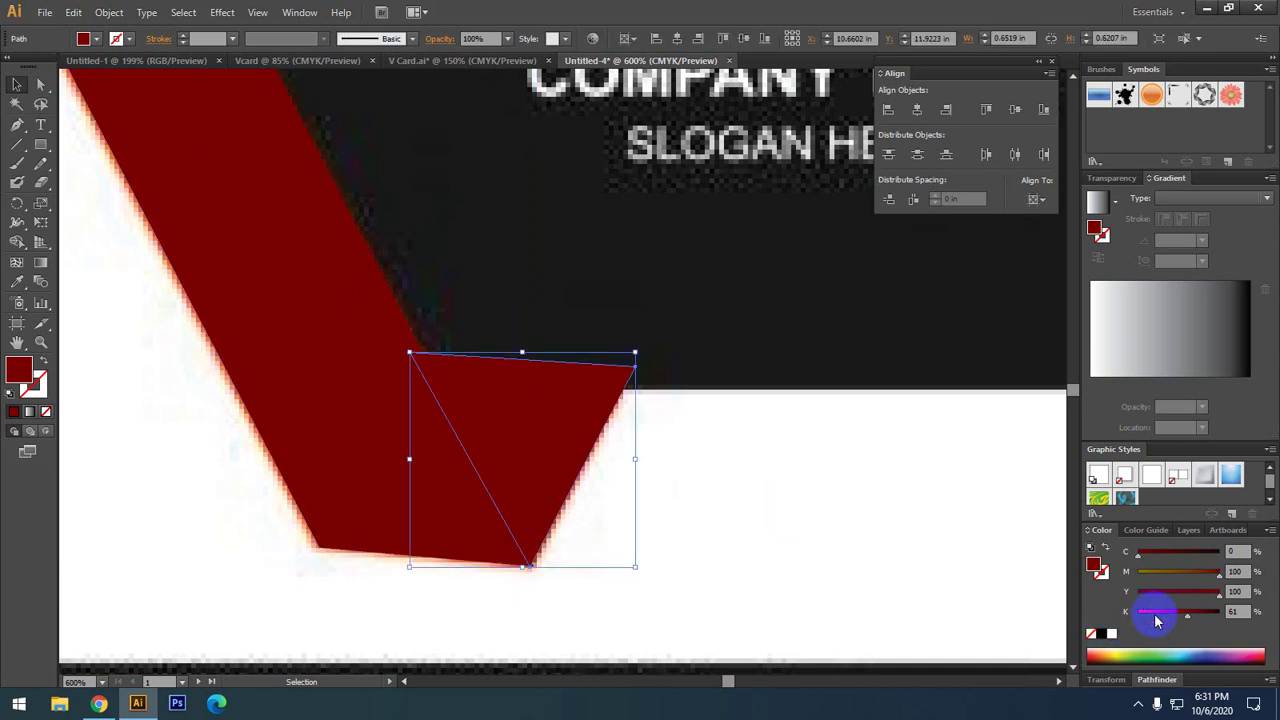
drag(1185, 612, 1210, 612)
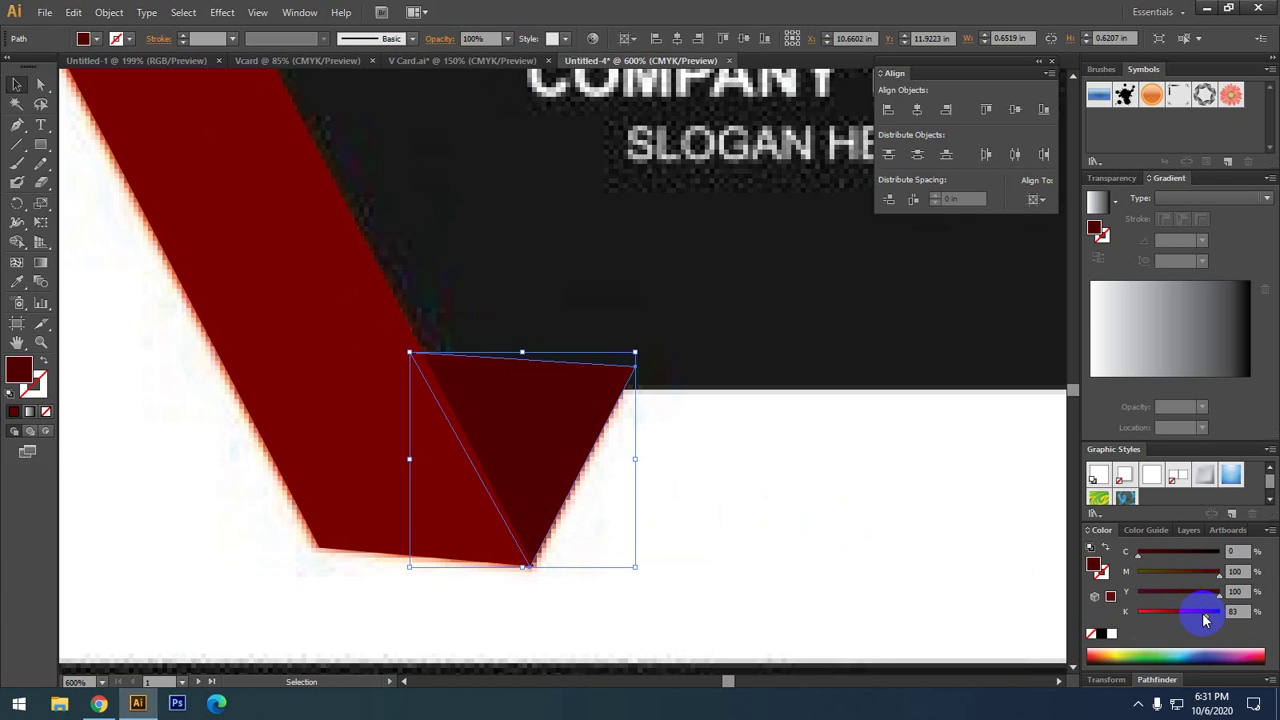
click(826, 551)
scroll(826, 551, down, 2)
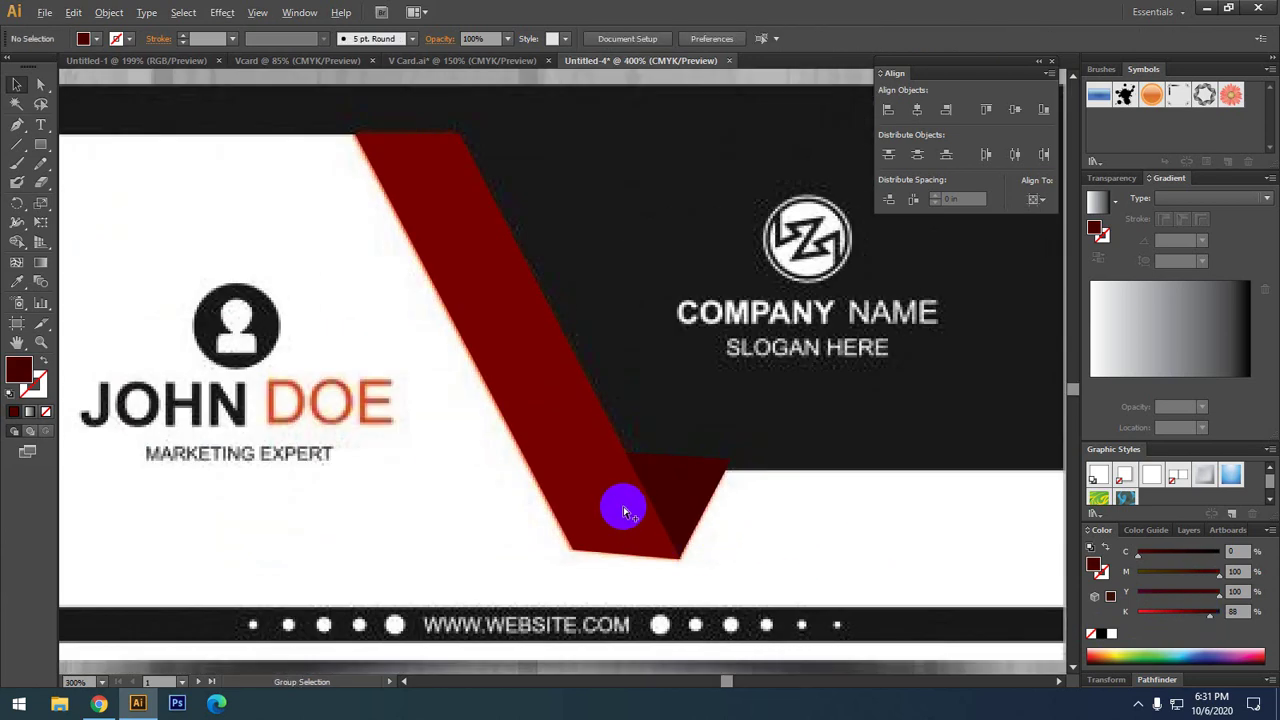
scroll(620, 506, up, 2)
scroll(705, 465, up, 1)
scroll(687, 487, down, 2)
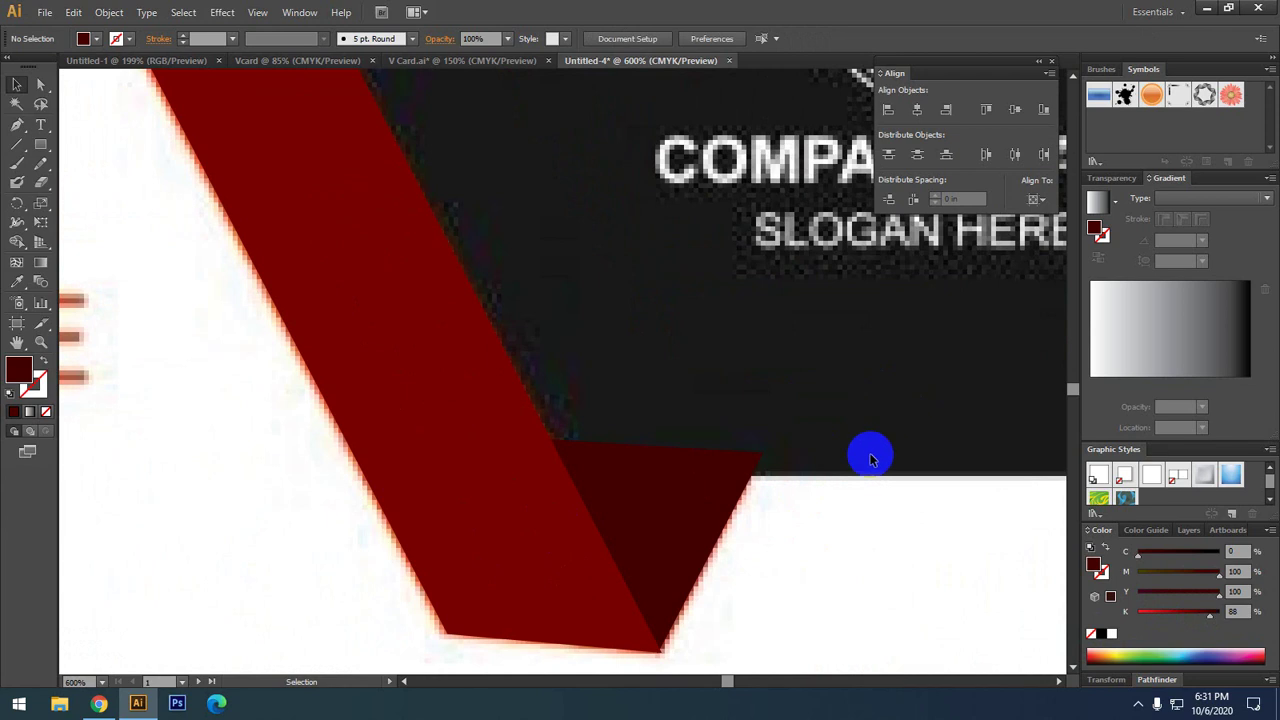
- Inspect the dark triangle's lower corner, then switch to the Chrome card references
click(685, 500)
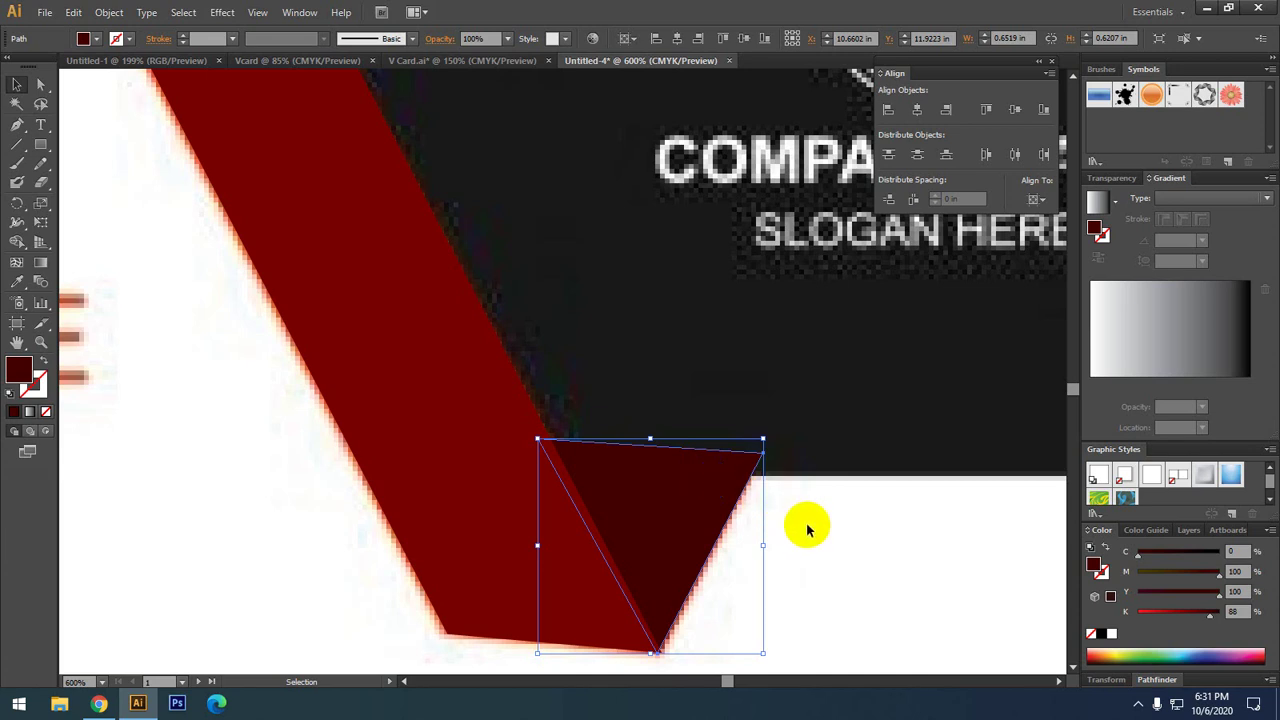
scroll(807, 528, down, 3)
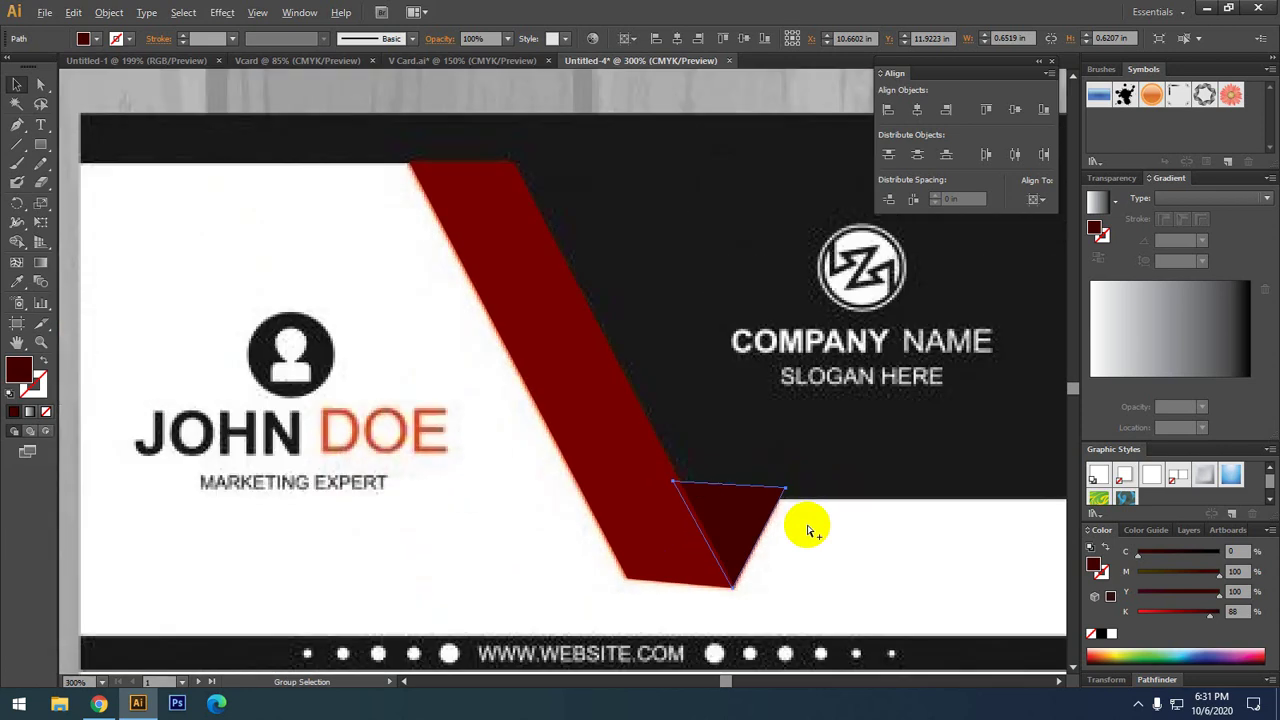
scroll(790, 535, up, 2)
scroll(745, 548, up, 2)
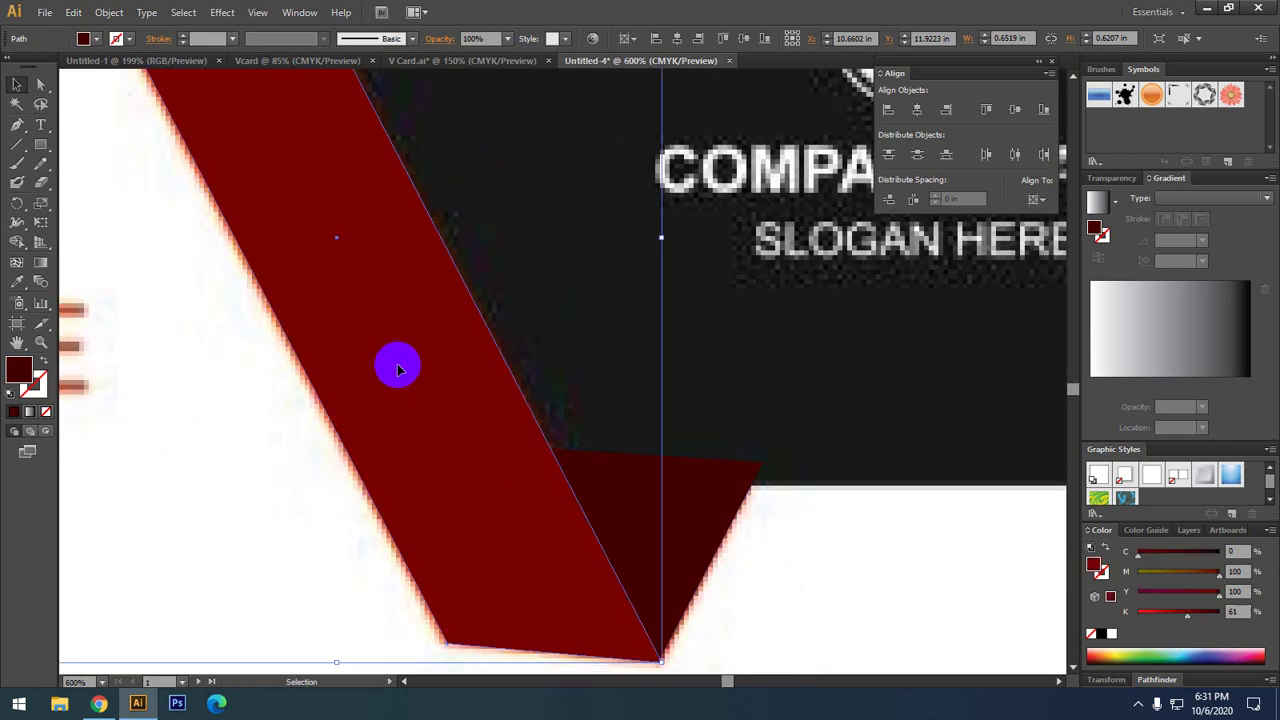
drag(507, 496, 449, 437)
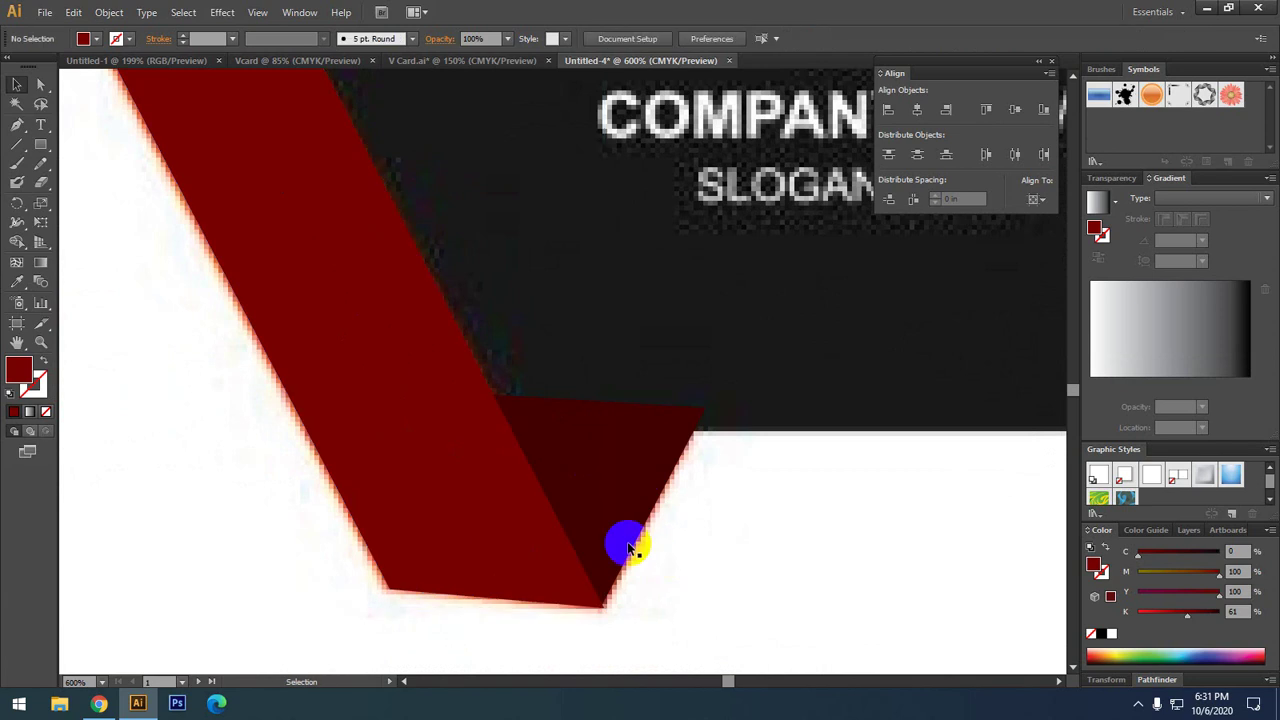
click(518, 436)
scroll(520, 434, up, 3)
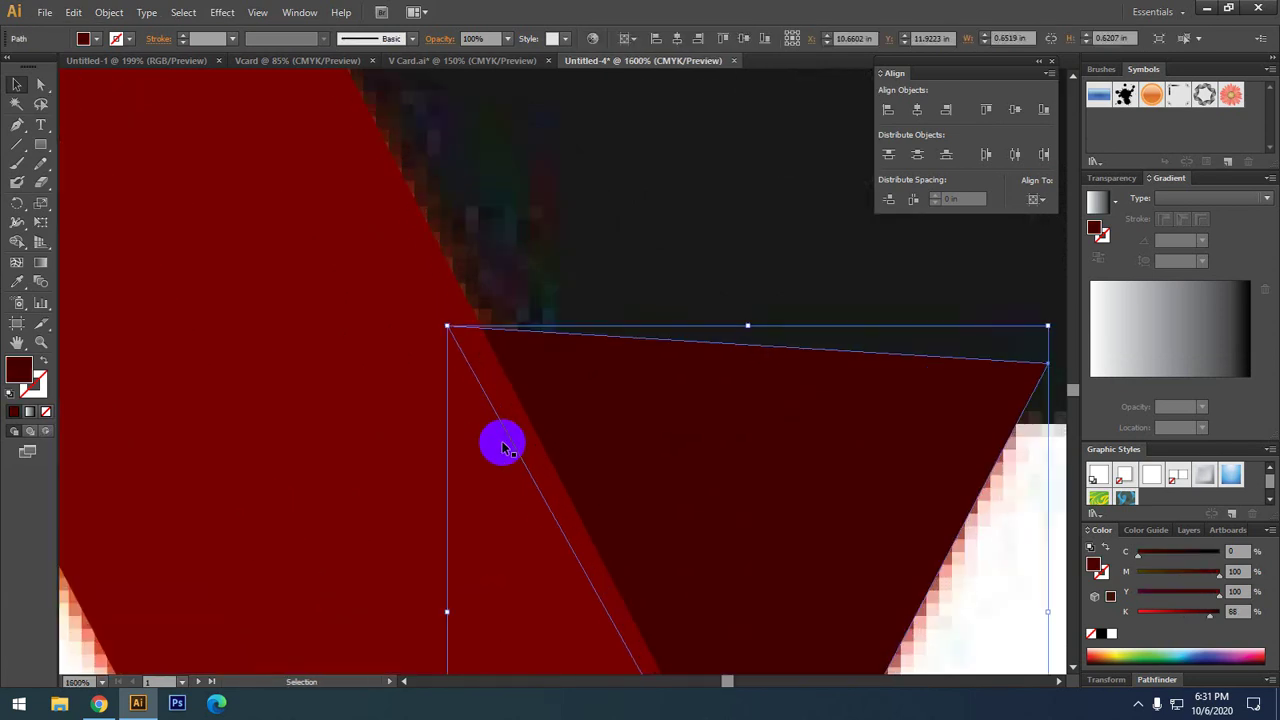
scroll(503, 447, down, 1)
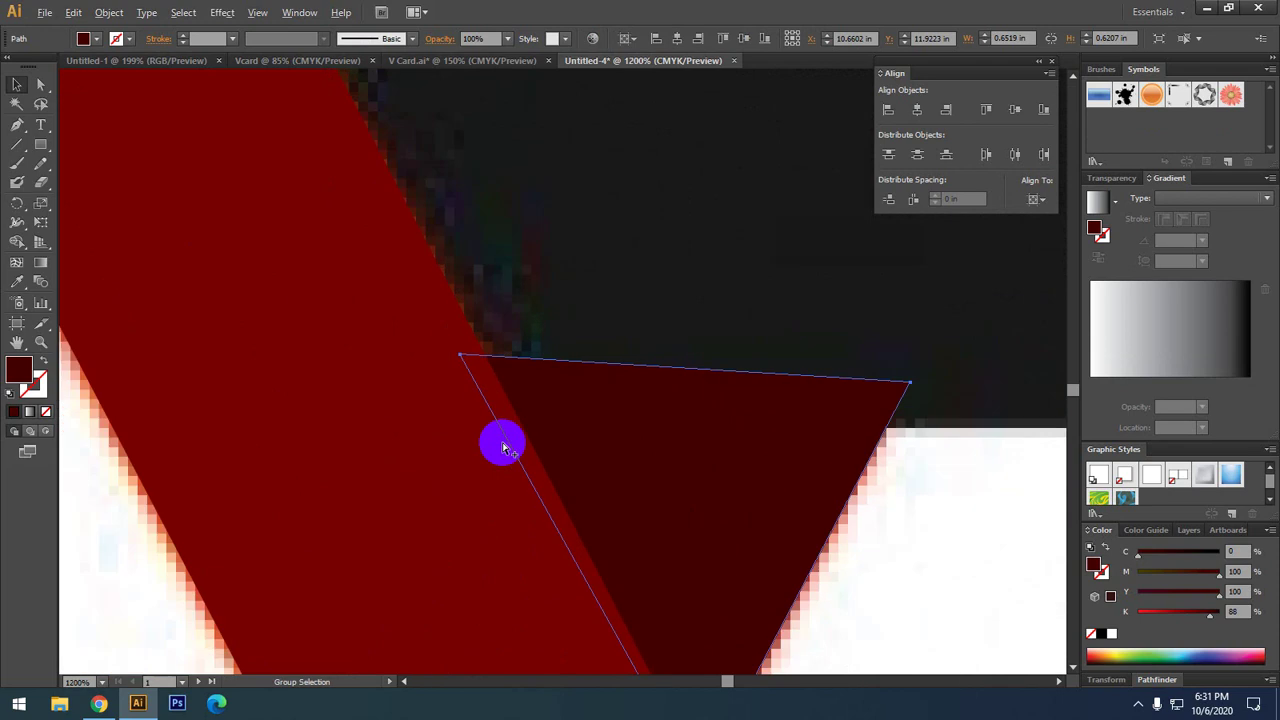
scroll(691, 506, down, 2)
click(697, 449)
click(578, 408)
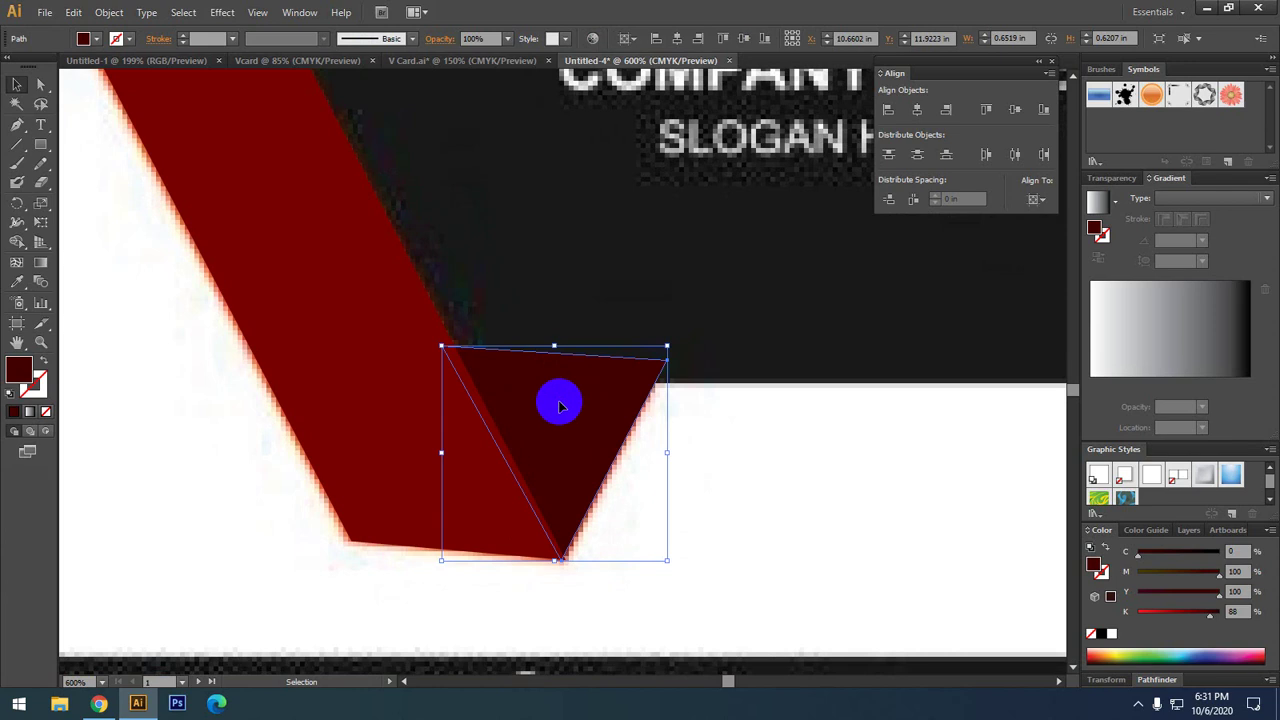
click(99, 703)
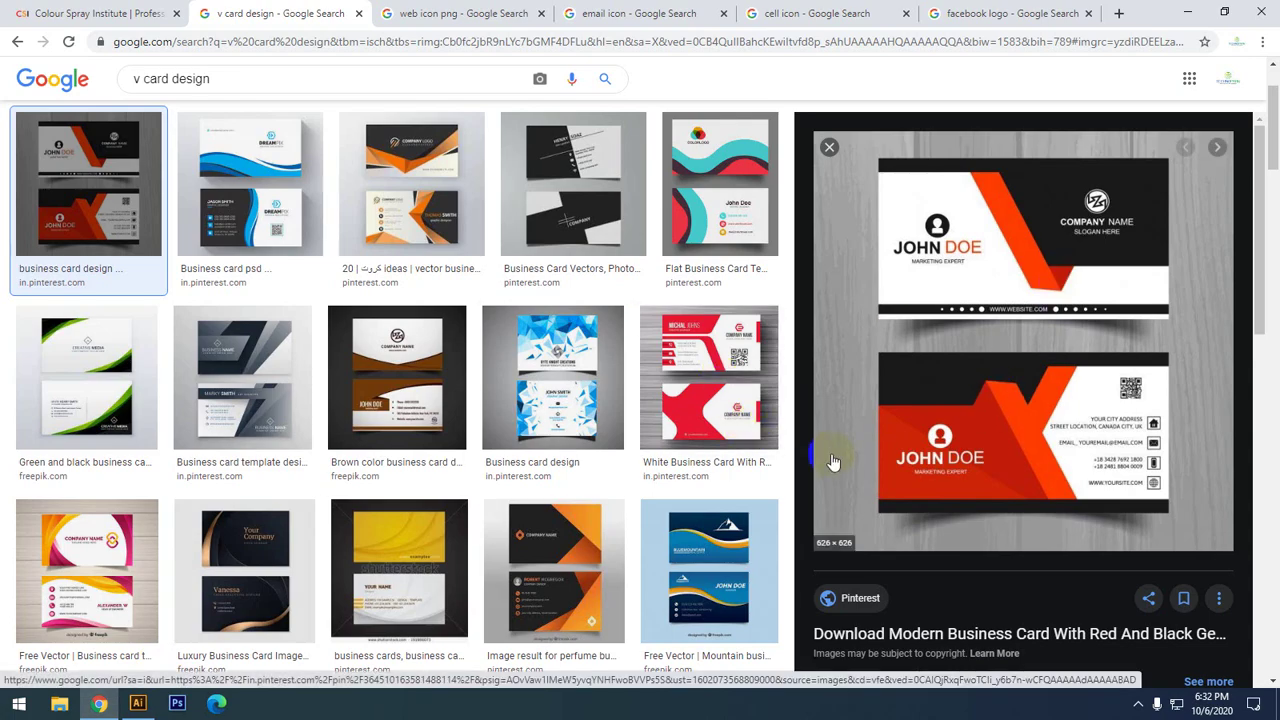
- Preview the yellow business card from the image results, then return to Illustrator
scroll(825, 465, down, 3)
scroll(500, 530, down, 3)
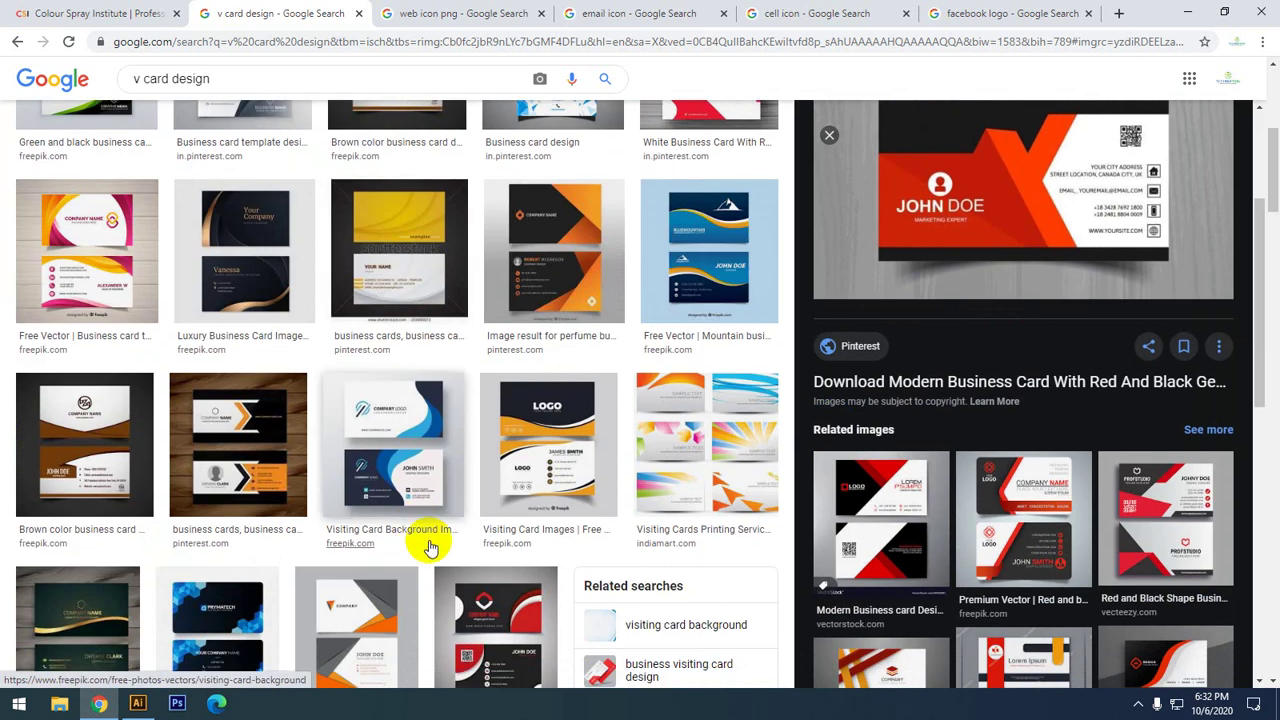
click(400, 205)
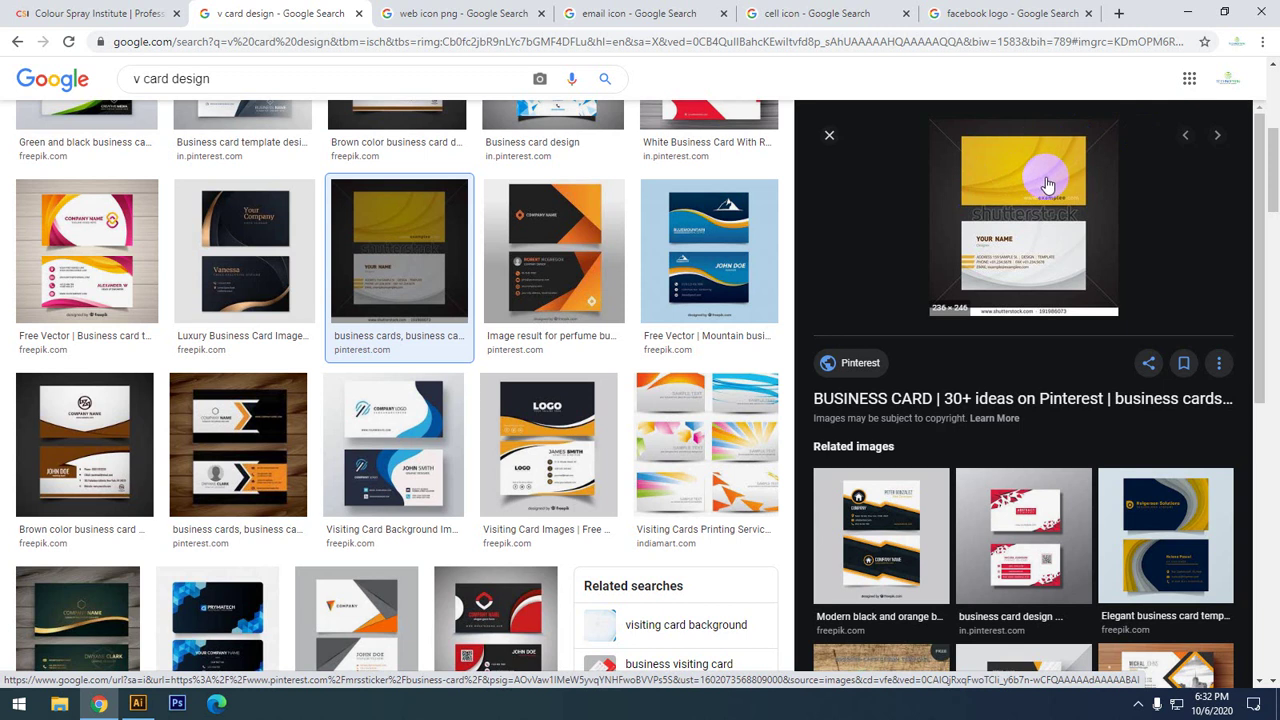
click(138, 703)
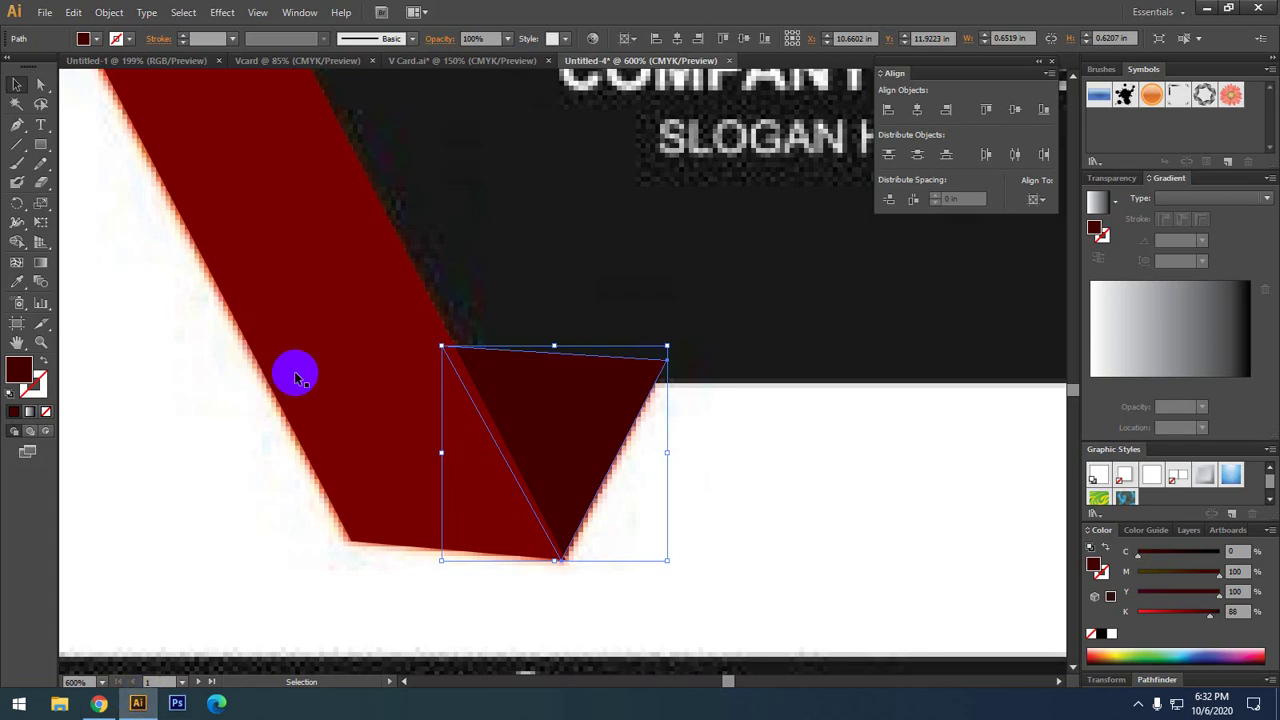
- Pan and zoom to the black-and-orange hexagon card, briefly checking the Chrome reference
scroll(297, 372, down, 5)
scroll(471, 523, down, 3)
scroll(443, 408, up, 2)
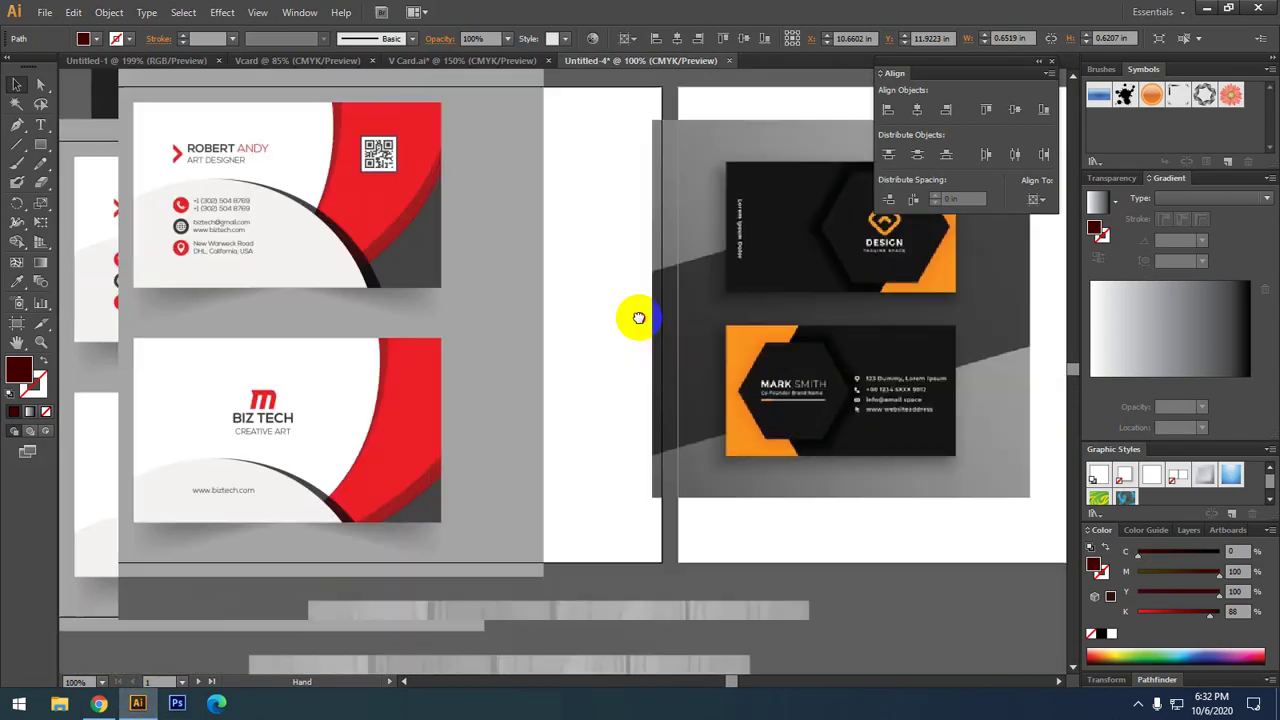
drag(638, 318, 623, 466)
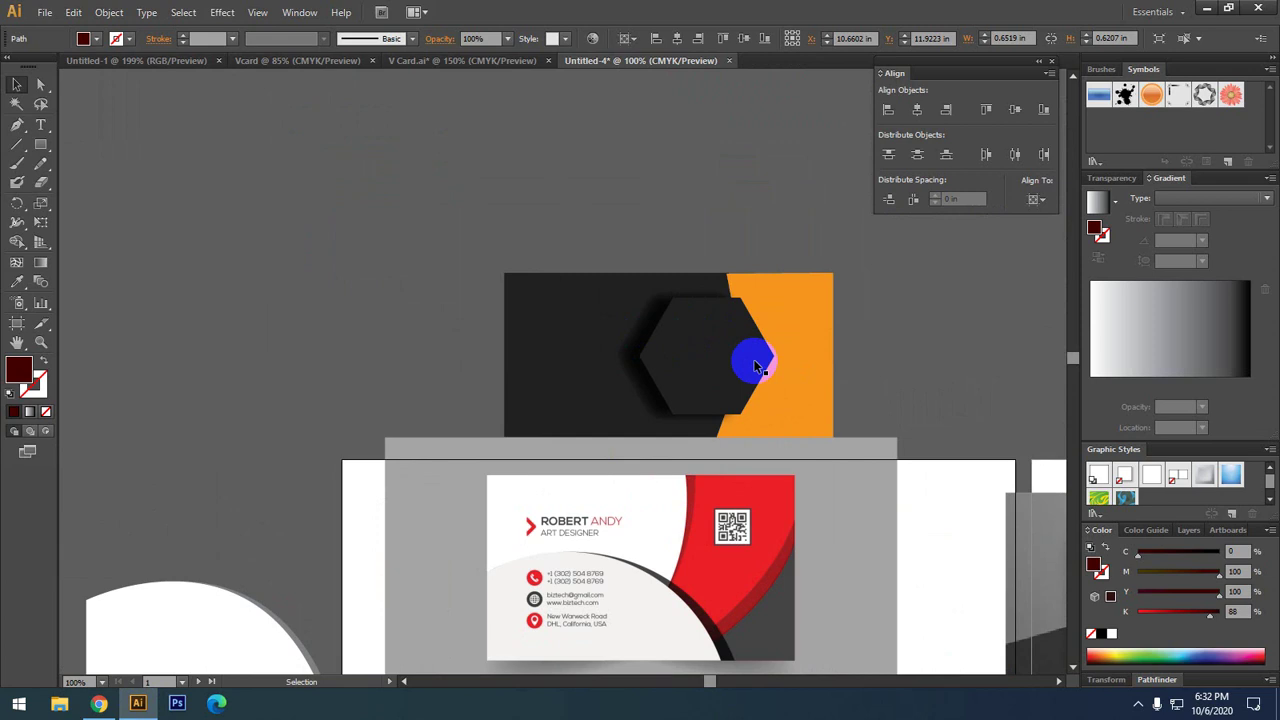
scroll(756, 367, up, 1)
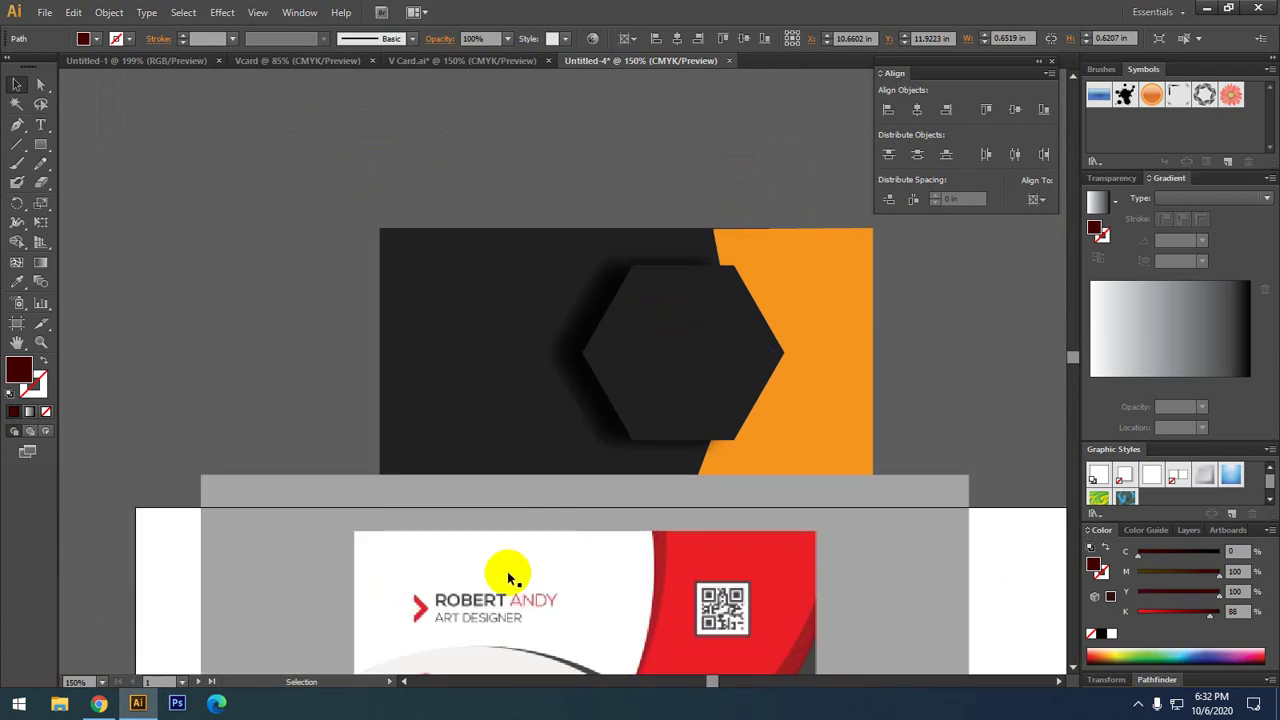
click(138, 704)
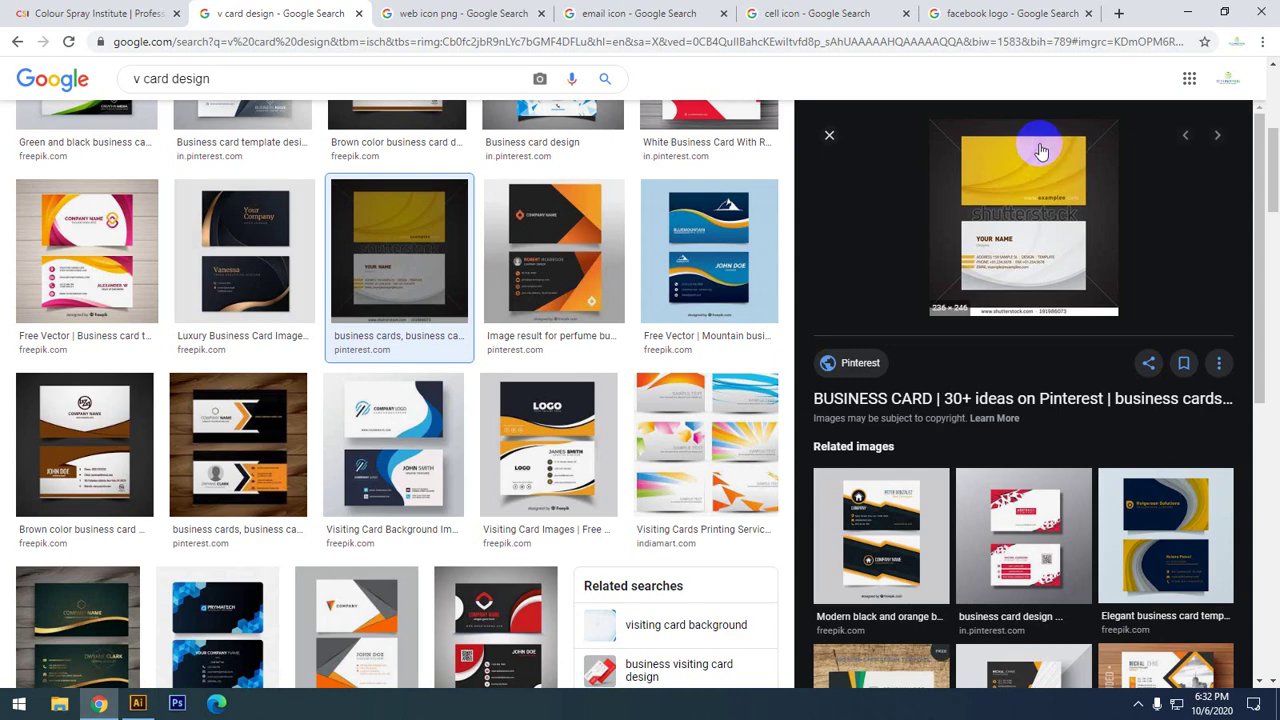
mouse_move(1023, 215)
click(138, 703)
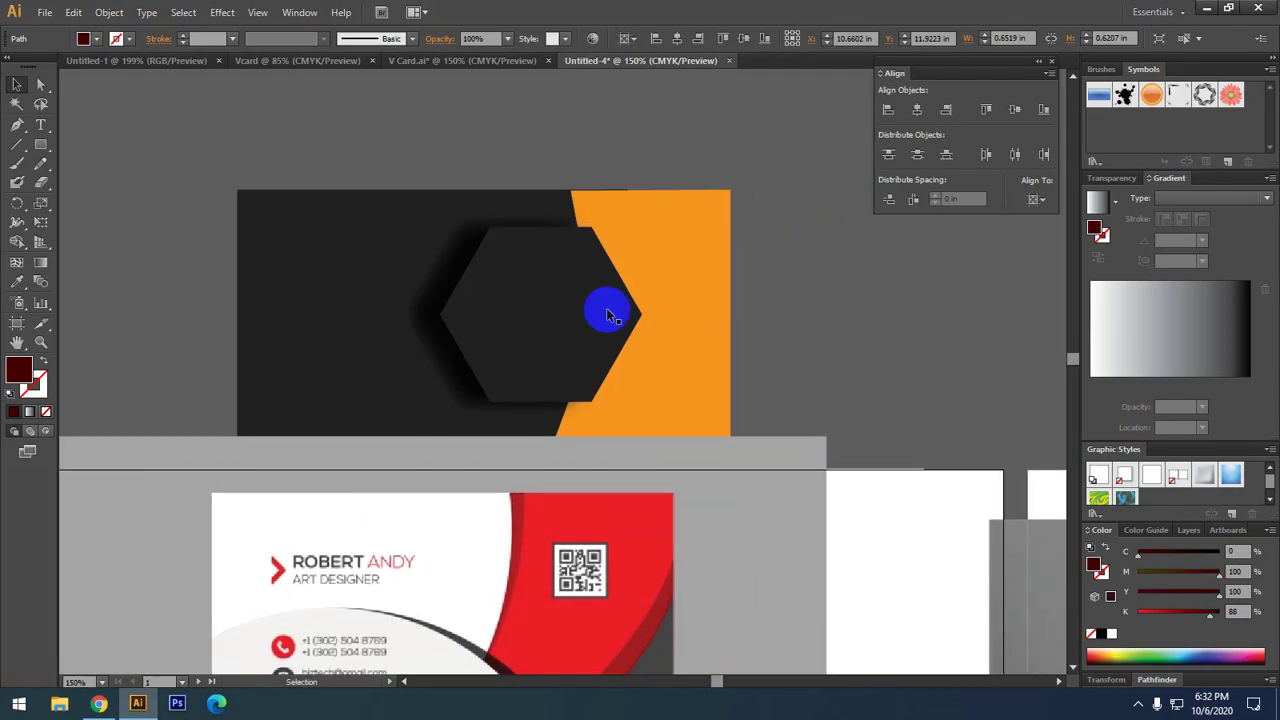
- Move the hexagon far left and draw a closed curved strip over the orange panel
scroll(607, 316, up, 1)
drag(543, 269, 124, 258)
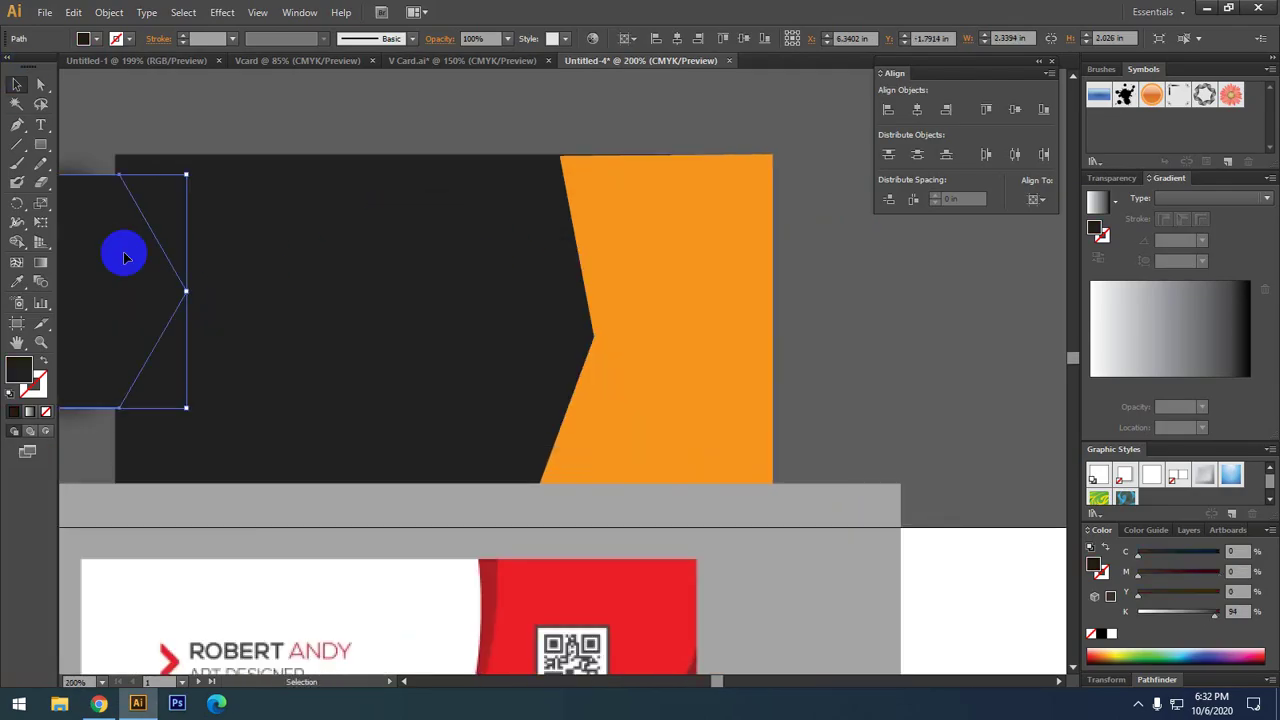
click(16, 104)
click(16, 126)
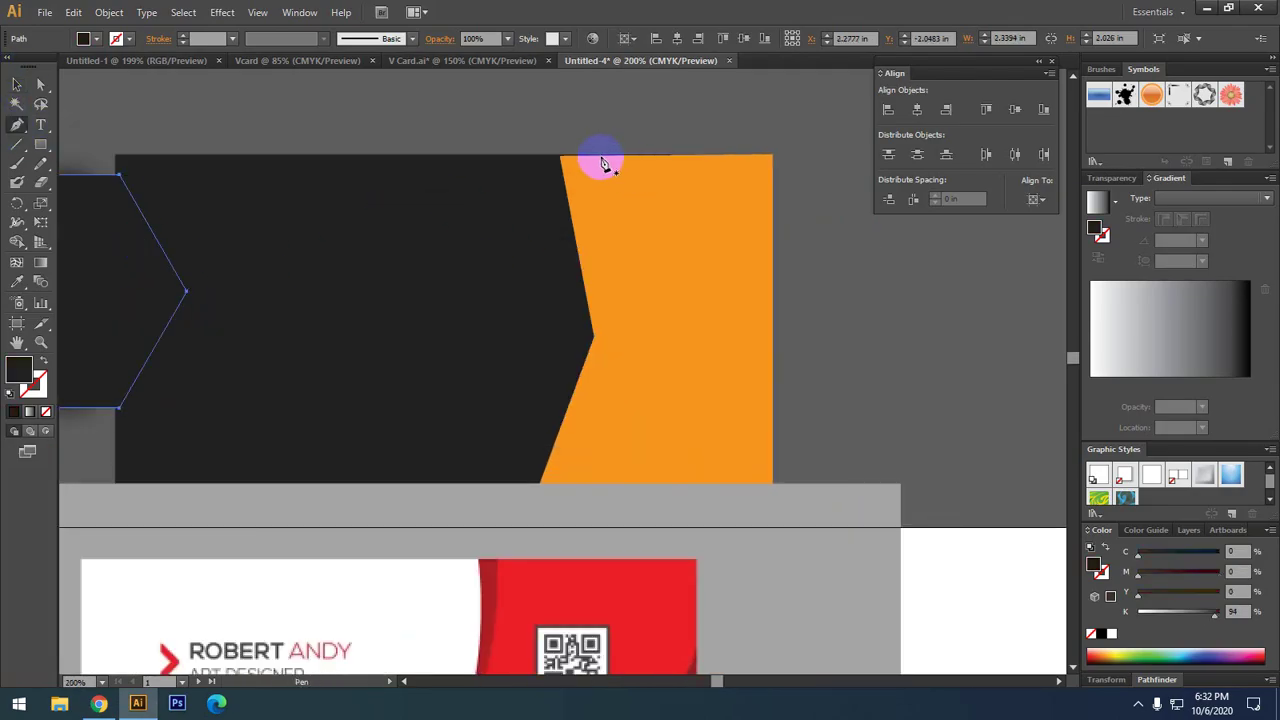
click(600, 158)
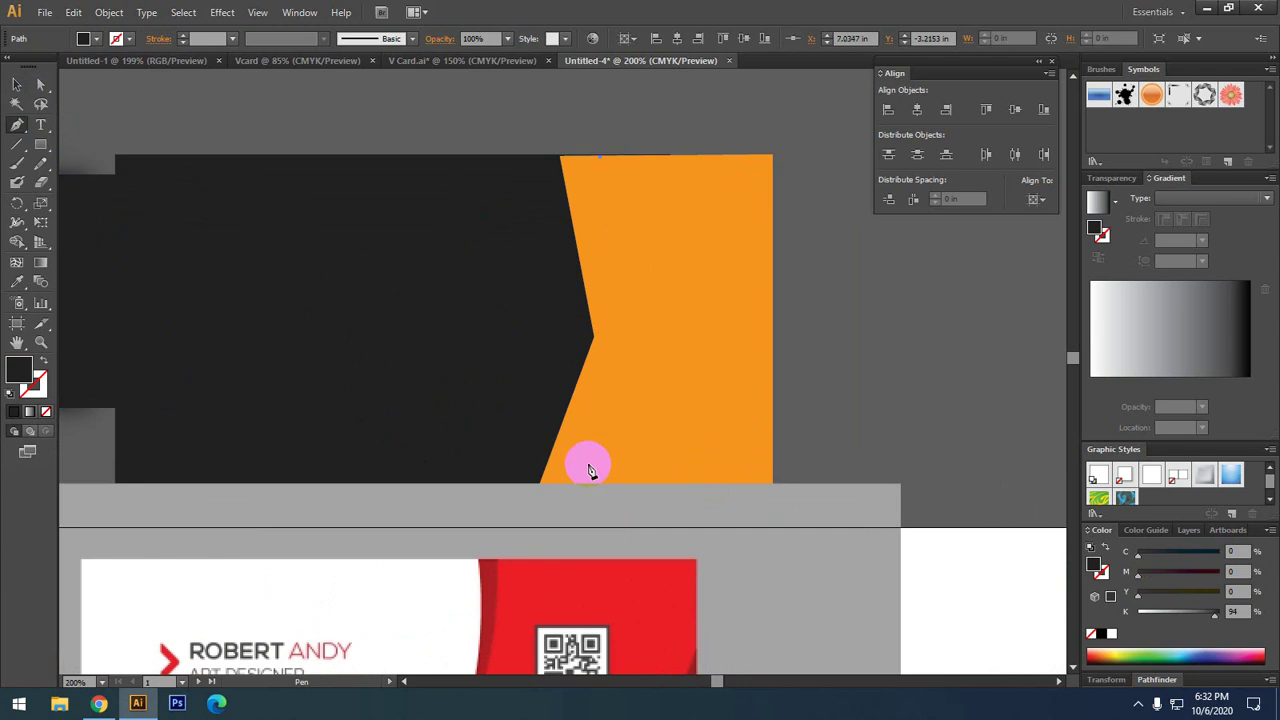
drag(590, 487, 520, 597)
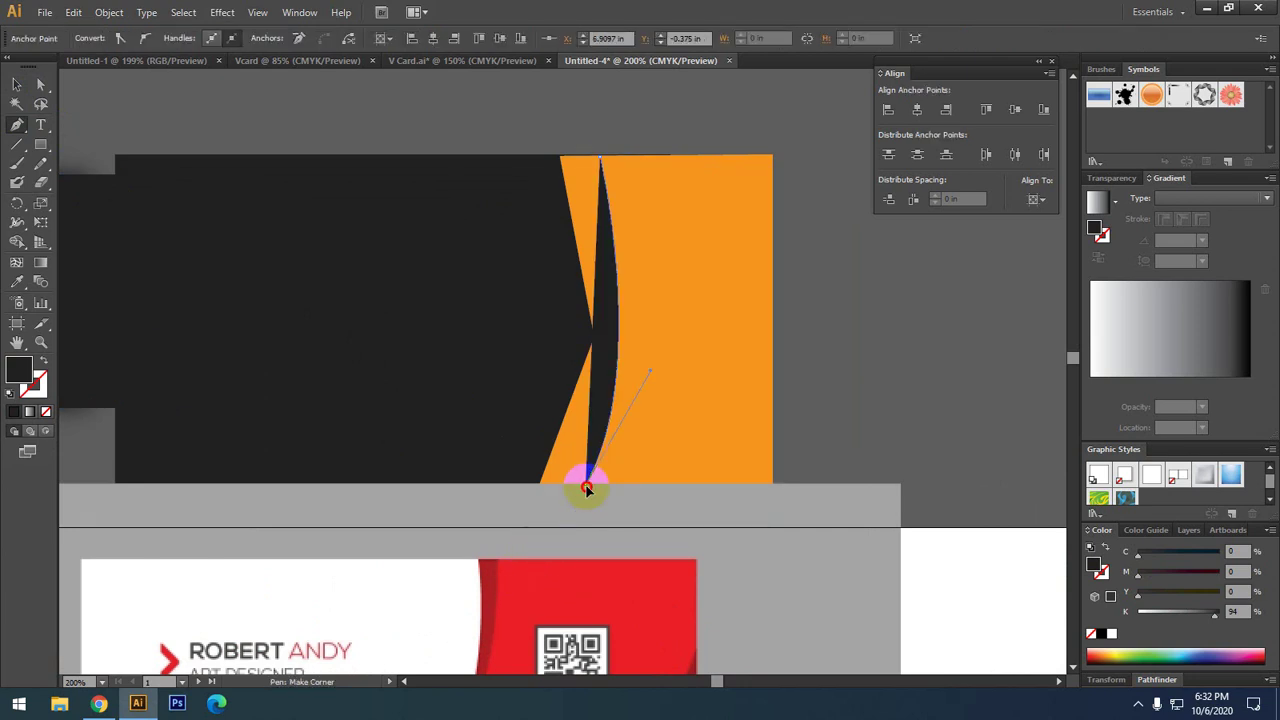
click(540, 490)
click(553, 168)
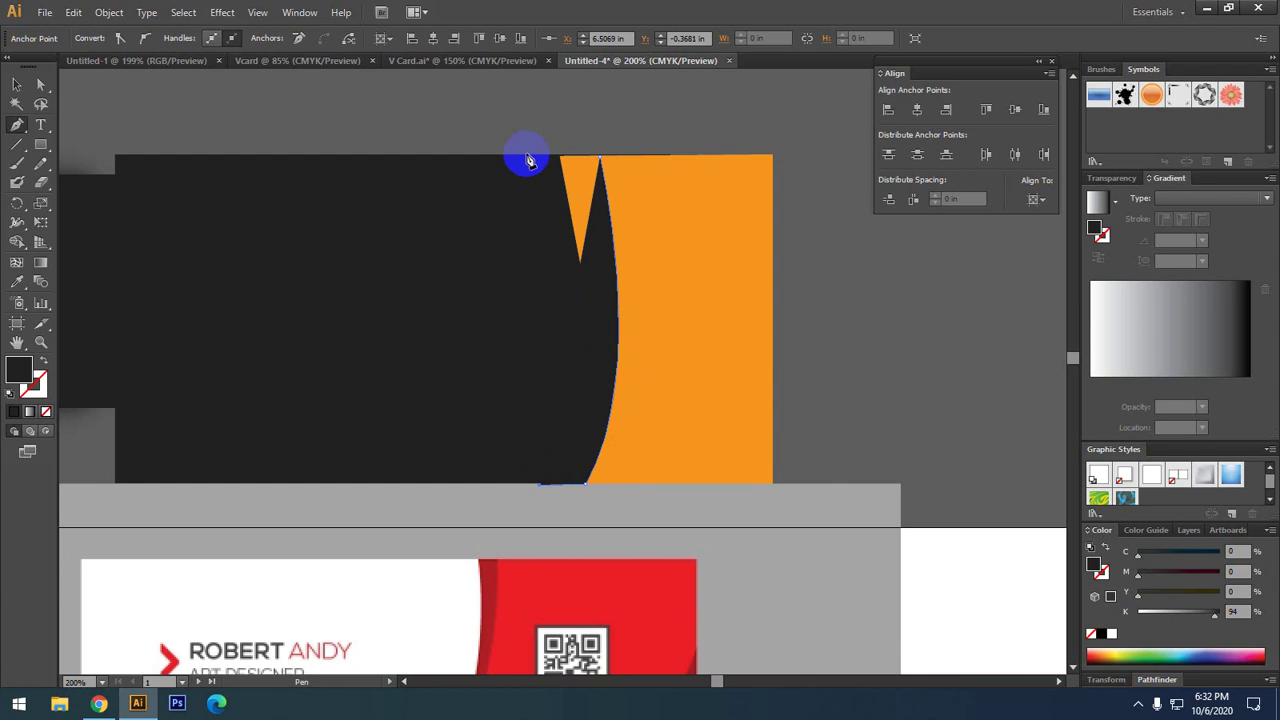
click(540, 156)
click(601, 160)
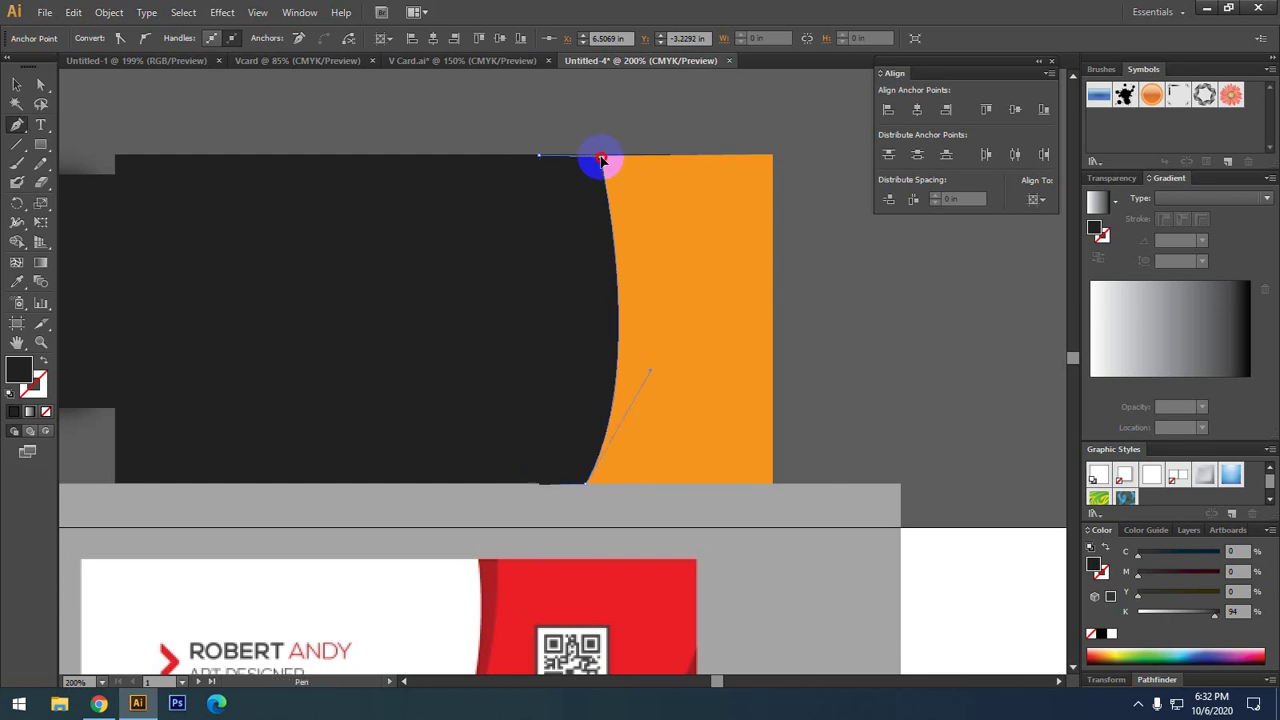
- Fill the curved strip orange with the Eyedropper and place copies side by side
click(17, 281)
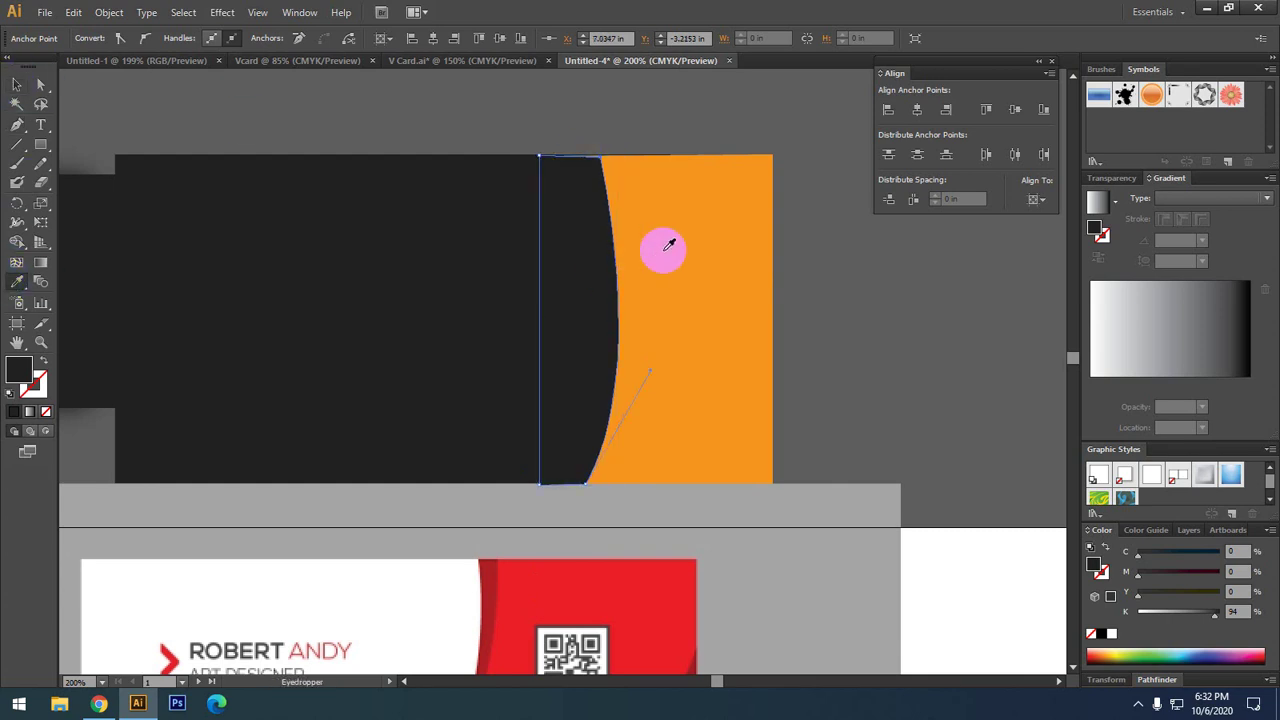
click(668, 245)
click(17, 84)
drag(580, 286, 636, 286)
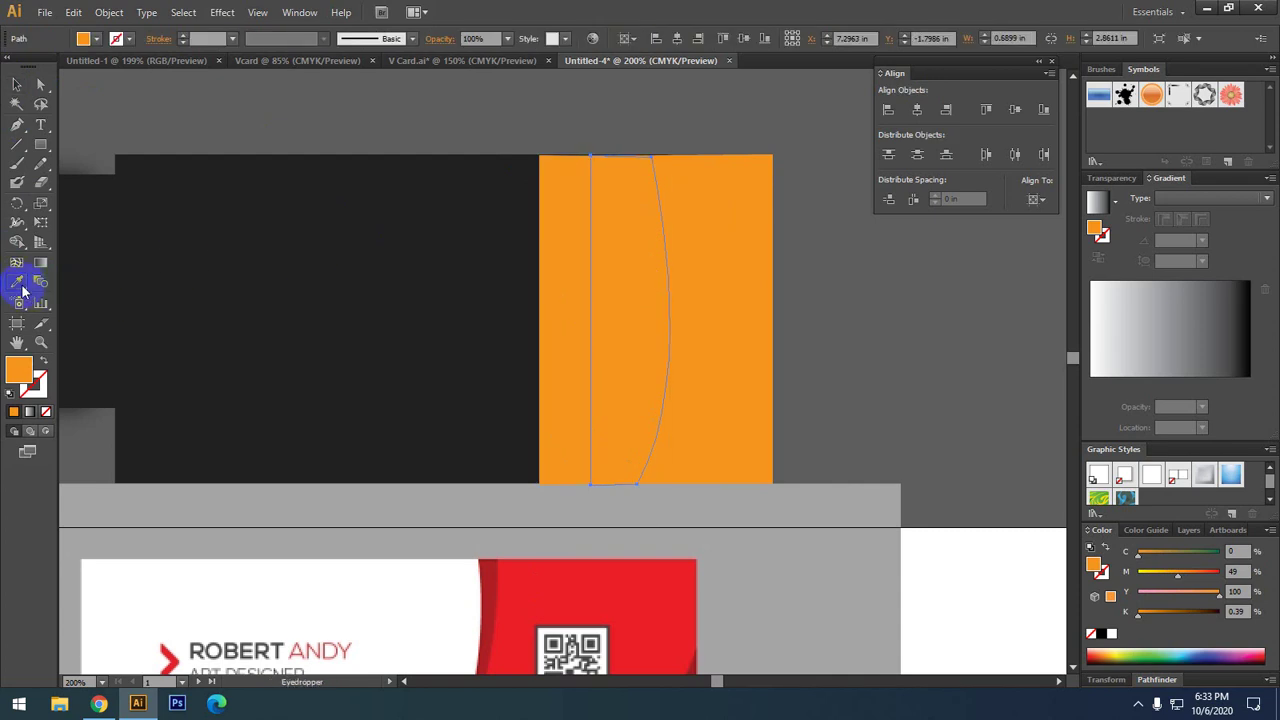
click(17, 84)
click(177, 94)
mouse_move(689, 289)
mouse_down()
mouse_move(649, 289)
mouse_move(663, 286)
mouse_up()
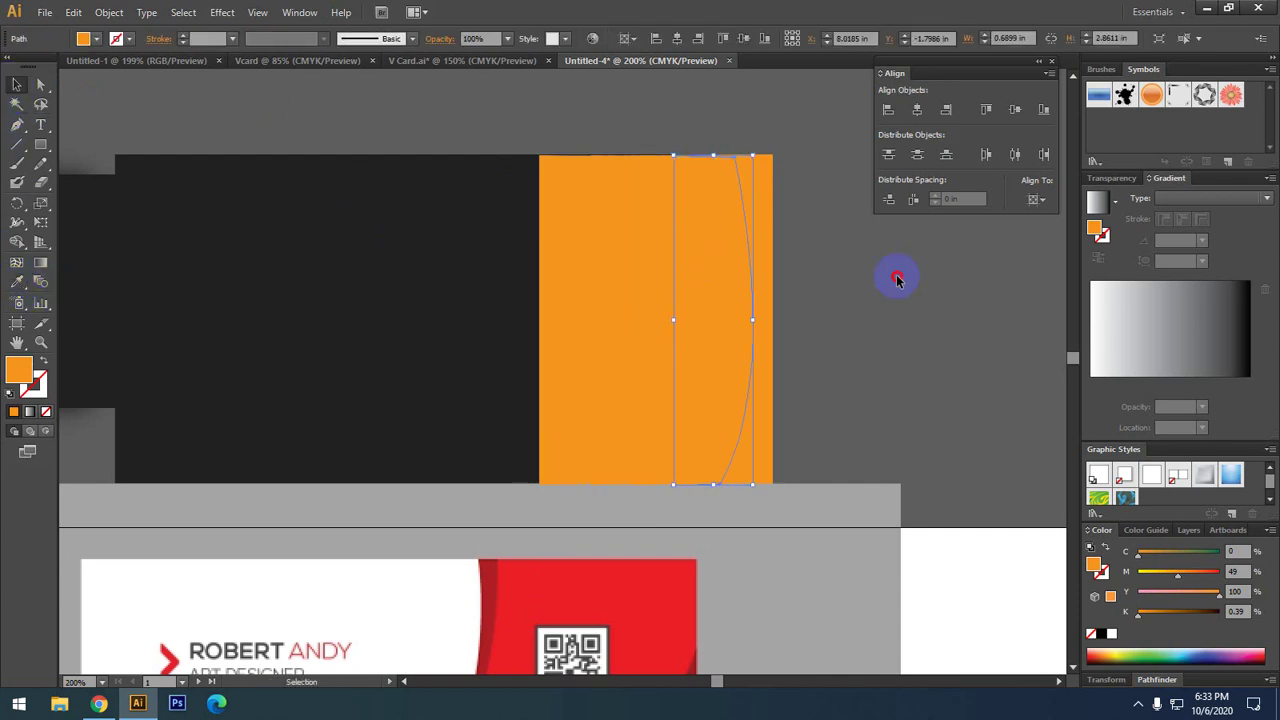
drag(674, 222, 541, 226)
click(534, 229)
click(569, 217)
- Marquee-select the whole orange panel and all its curved strips
scroll(567, 222, up, 1)
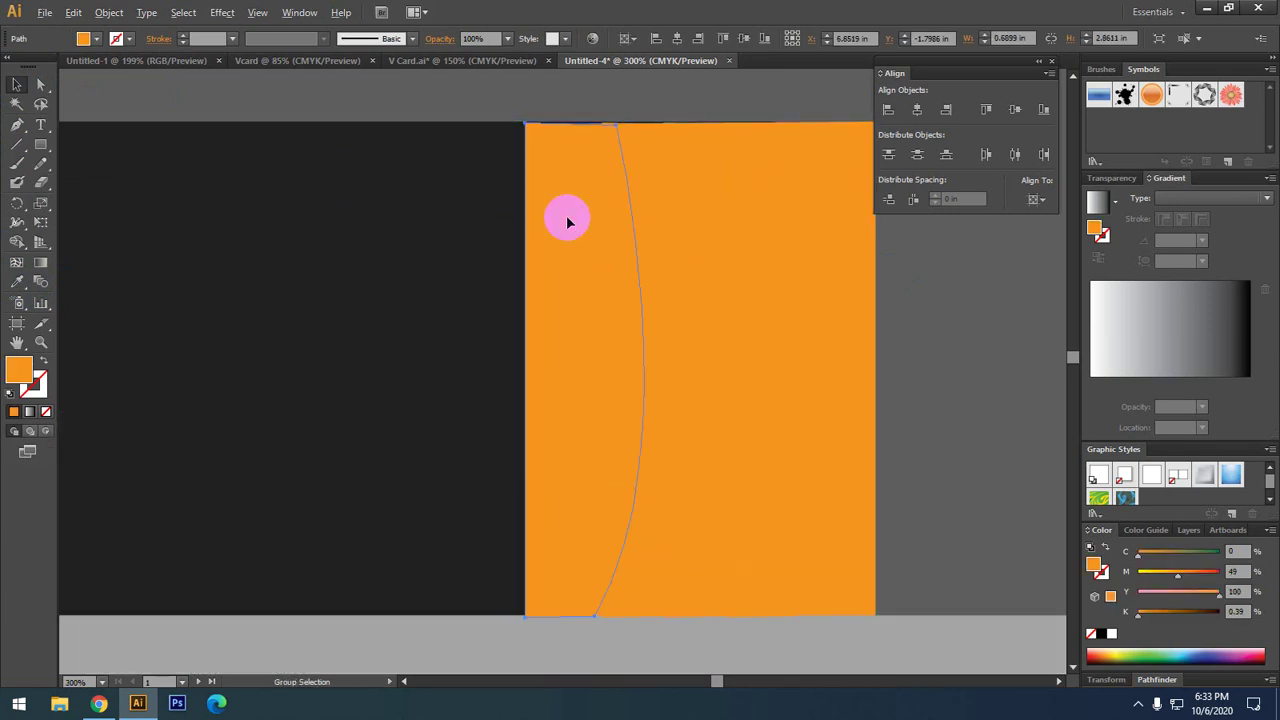
drag(566, 203, 412, 217)
click(528, 100)
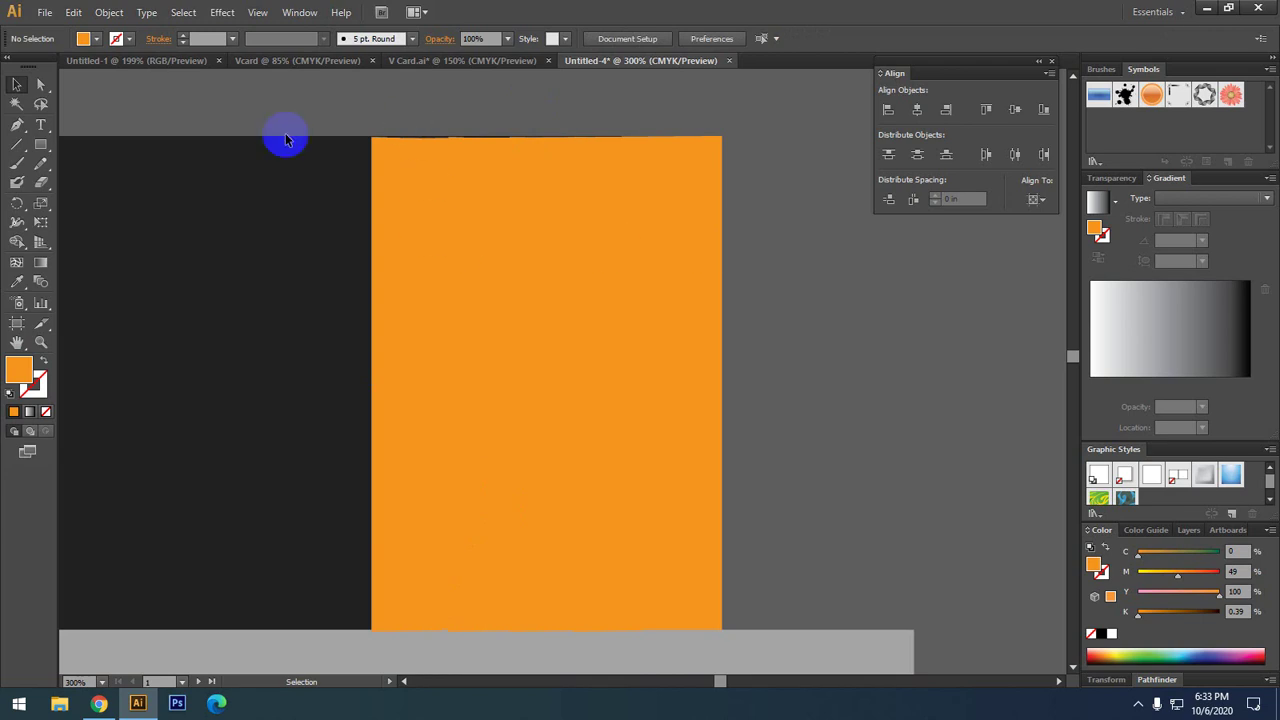
click(279, 192)
scroll(286, 180, down, 2)
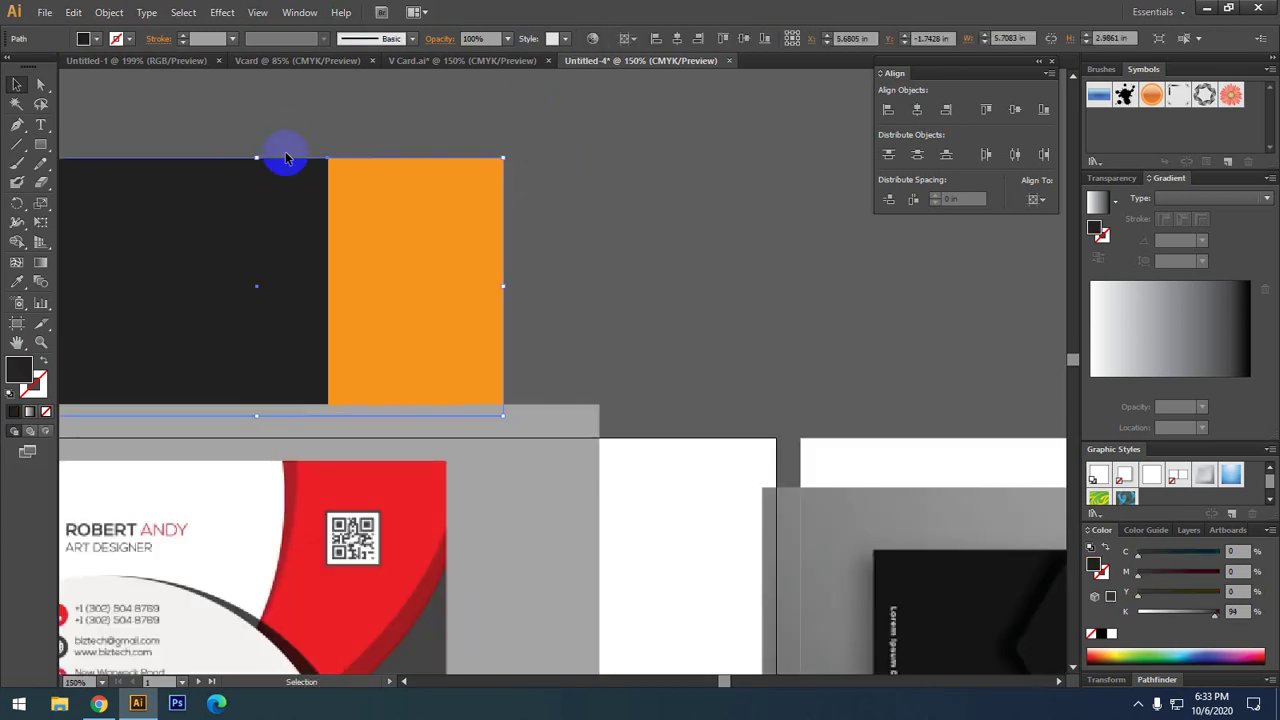
click(283, 158)
drag(541, 285, 529, 286)
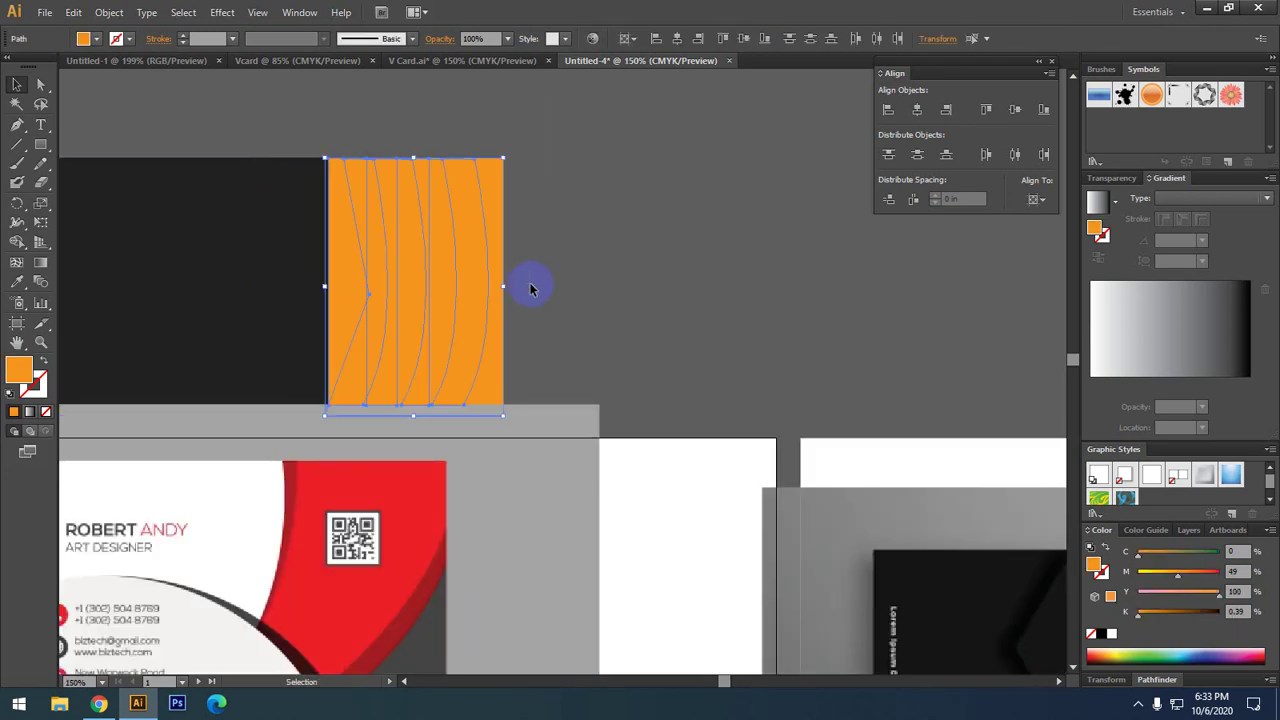
scroll(409, 257, up, 1)
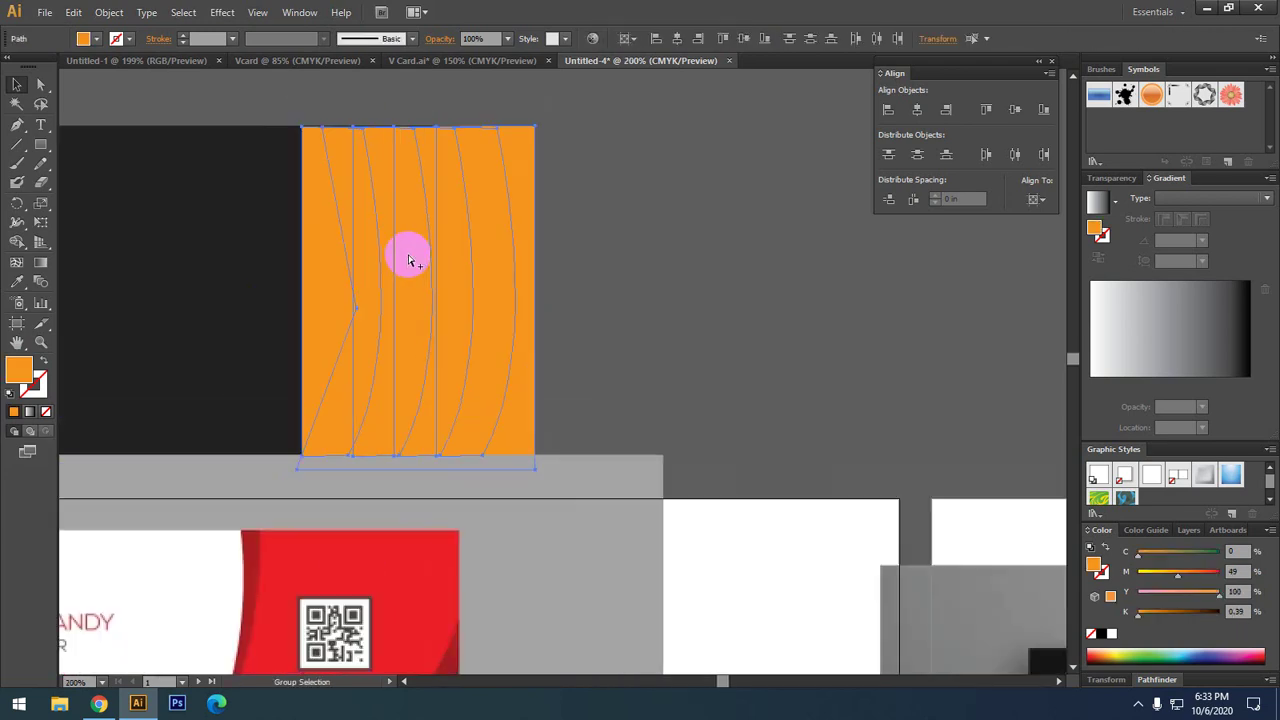
- Apply a 75% drop shadow with X offset 0 in and Y offset -0.1 in
click(181, 12)
mouse_move(243, 193)
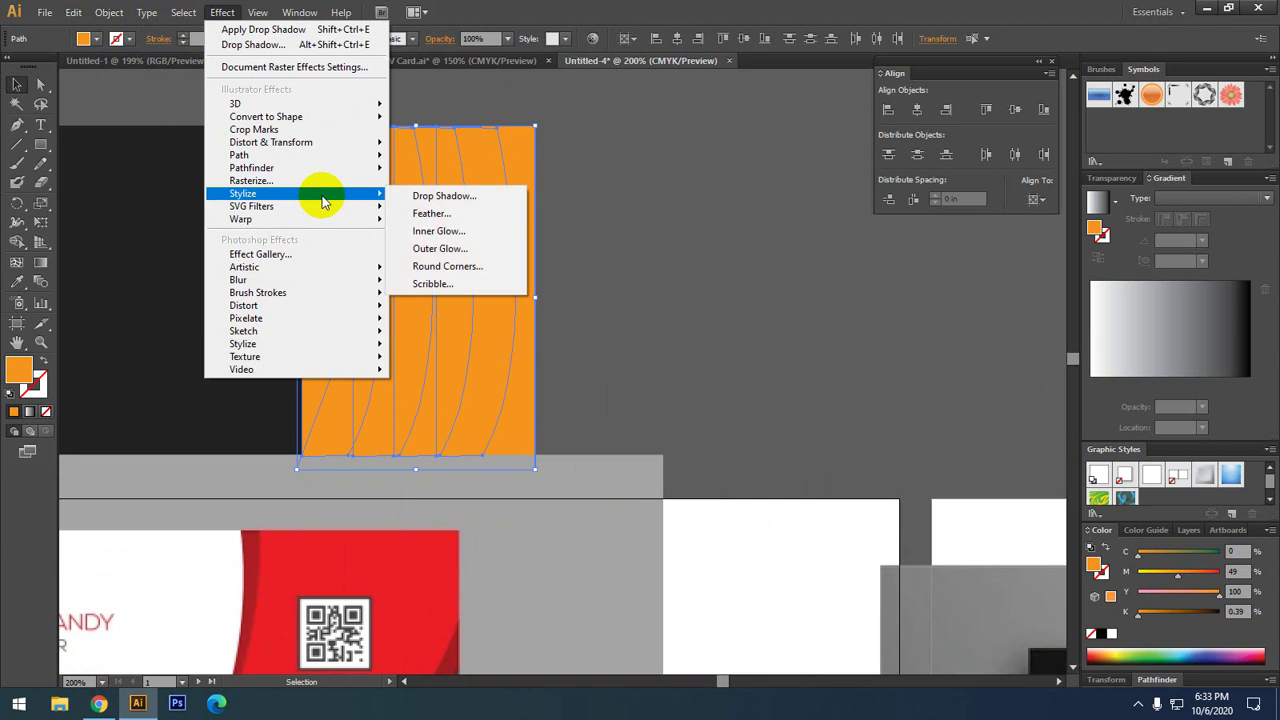
click(449, 193)
click(701, 405)
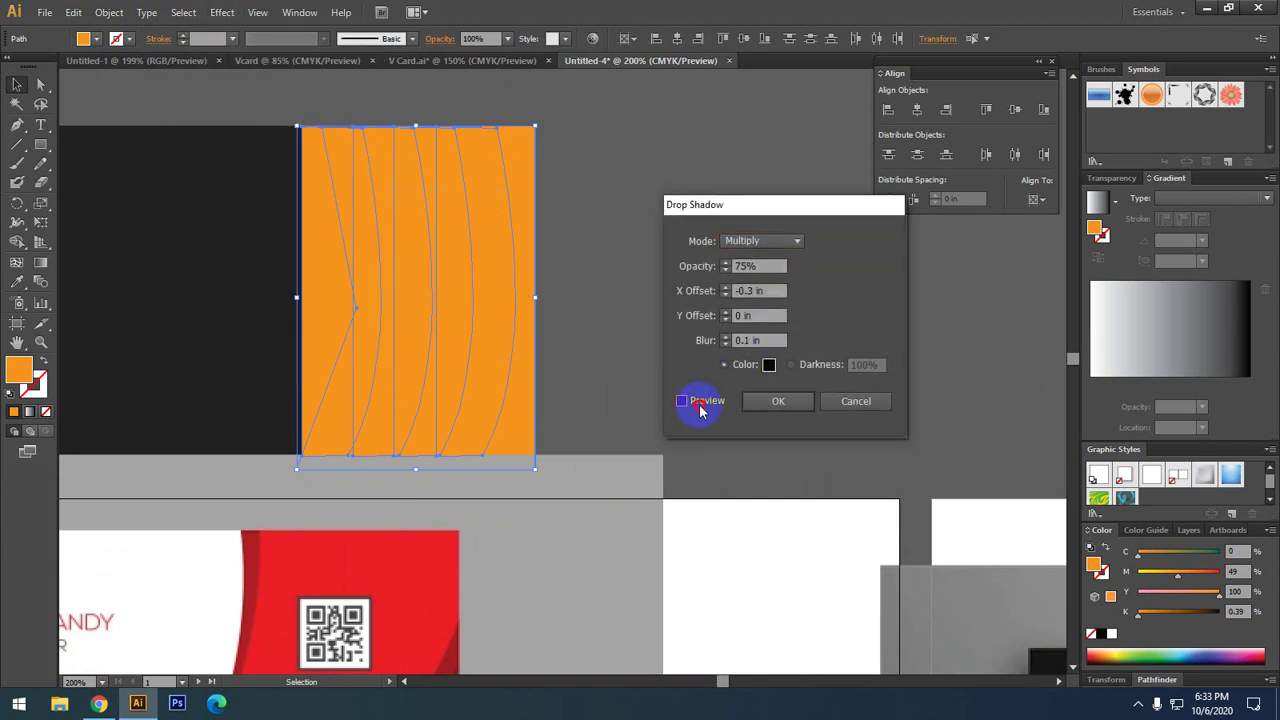
click(704, 404)
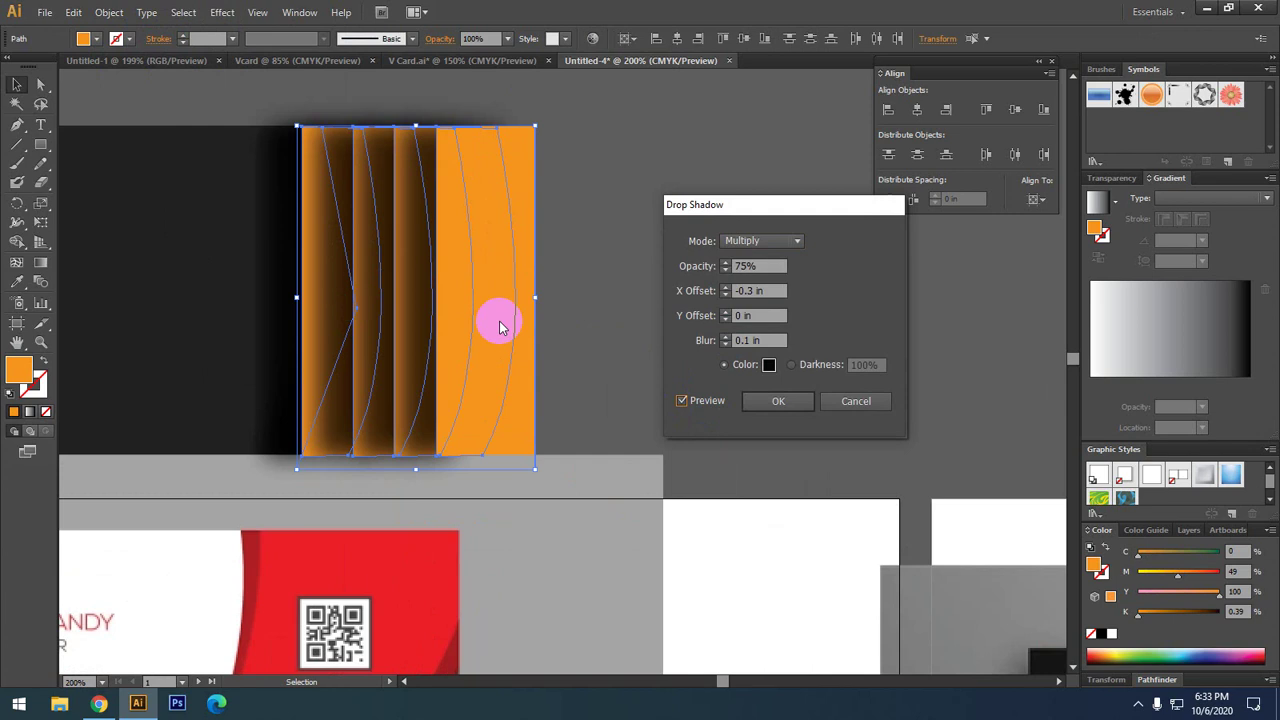
click(775, 315)
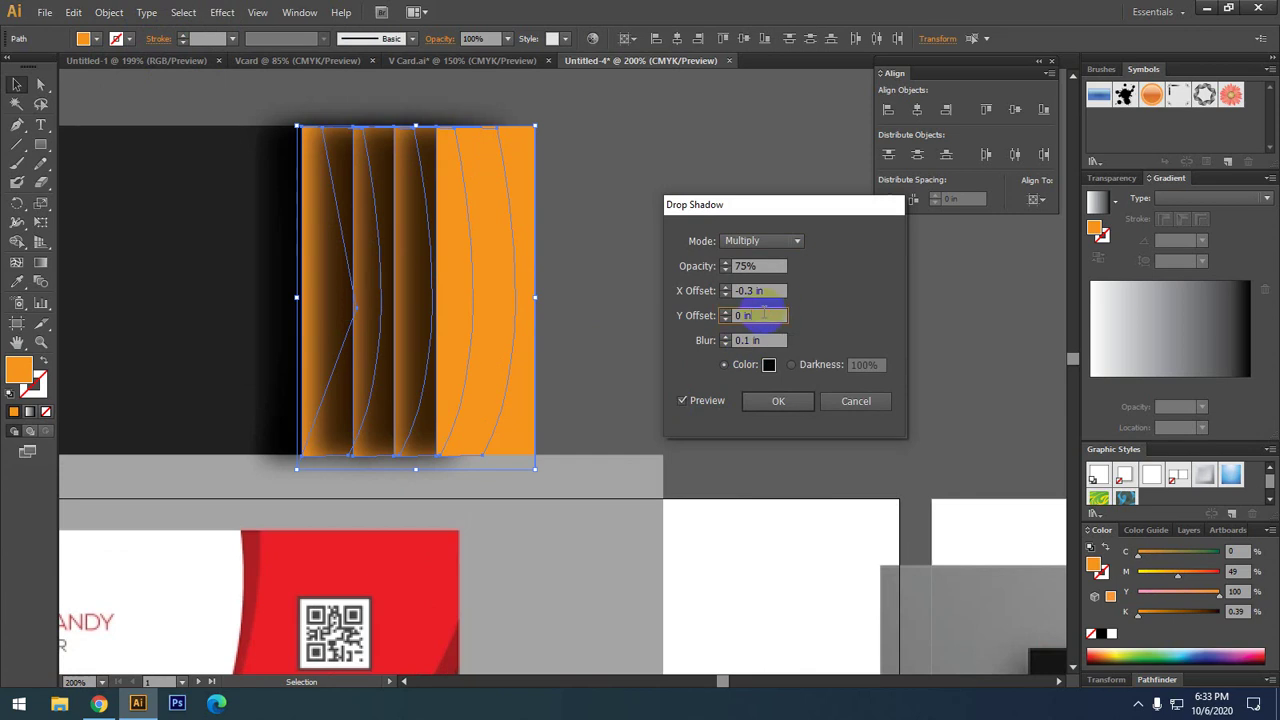
key(Down)
key(Down)
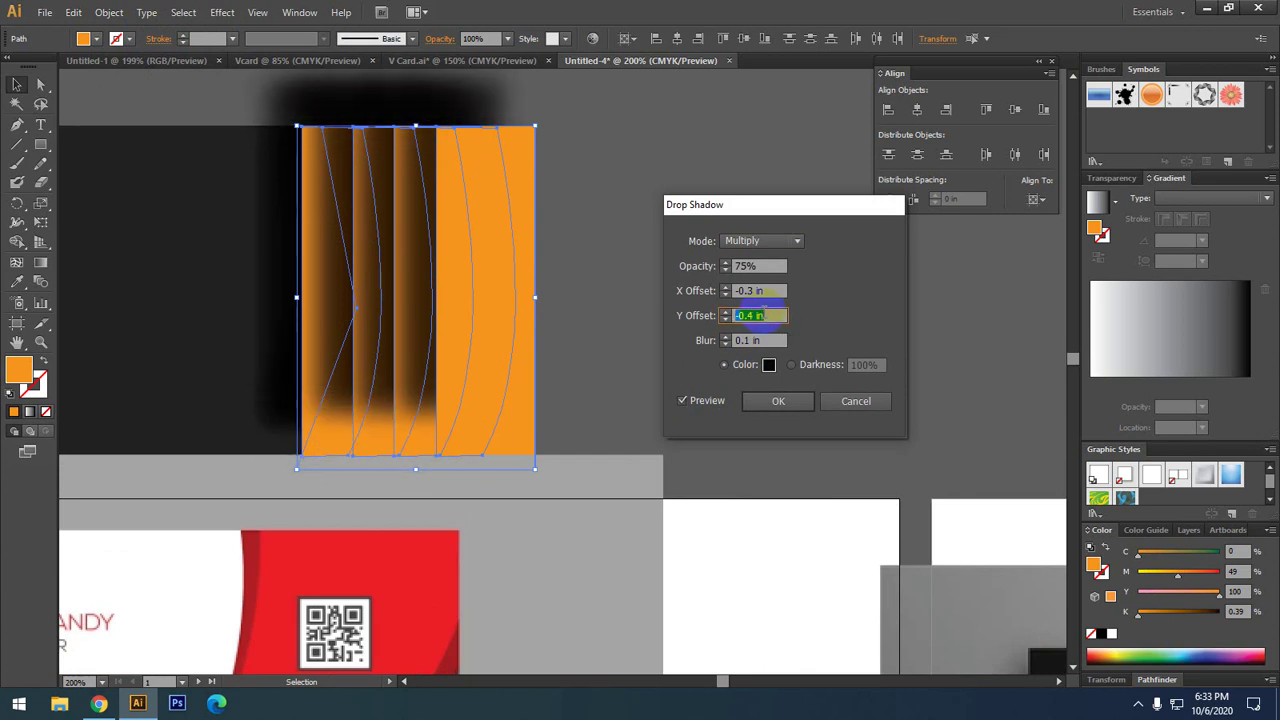
key(Up)
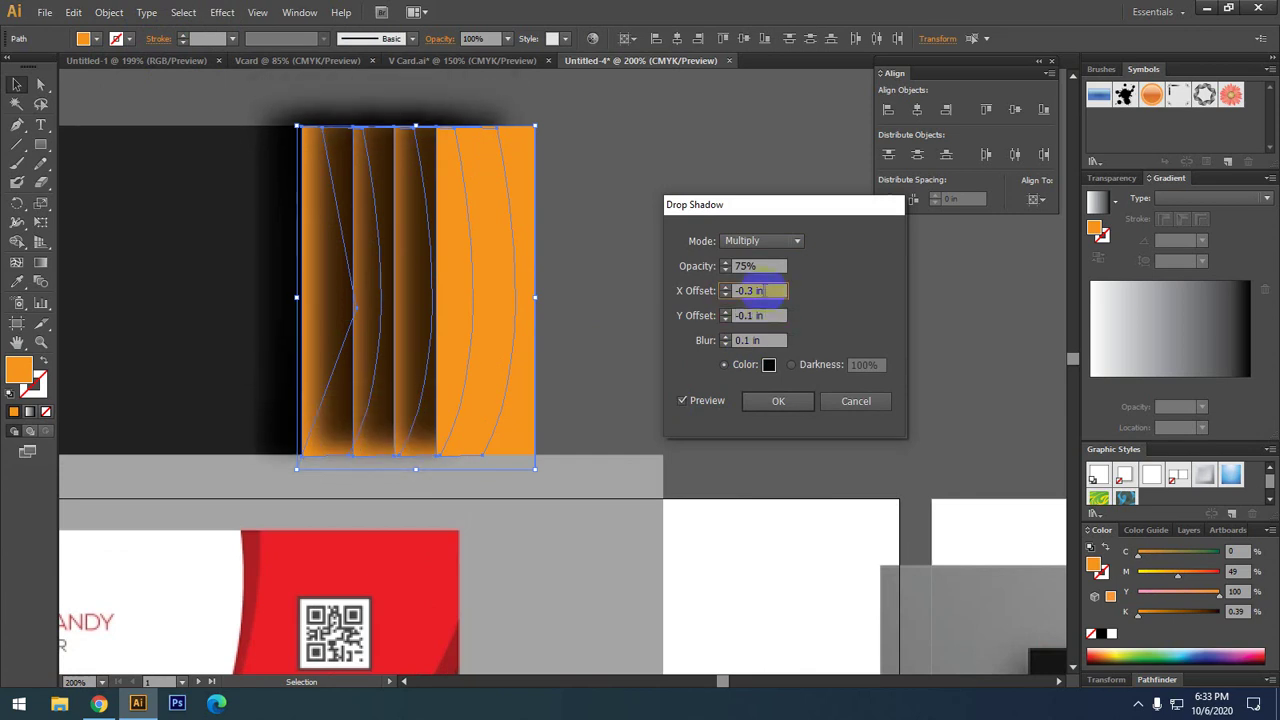
key(Down)
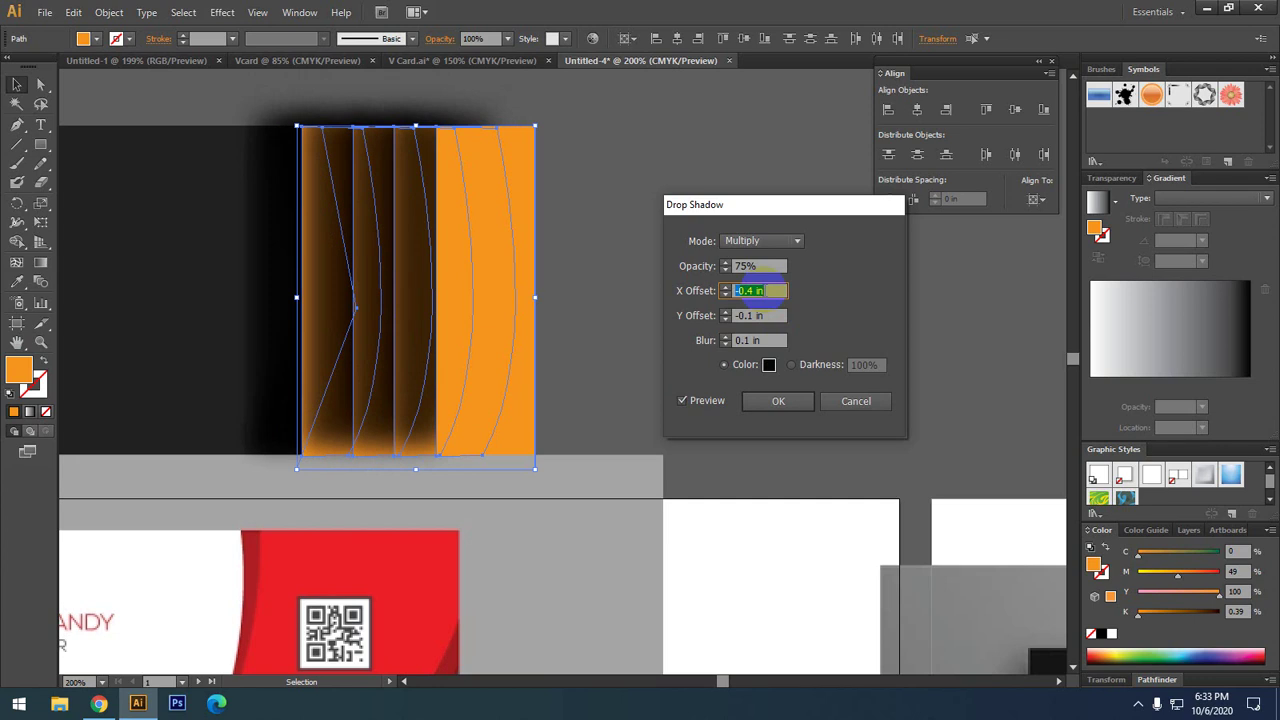
key(Up)
key(Up)
key(Up)
key(Up)
key(Up)
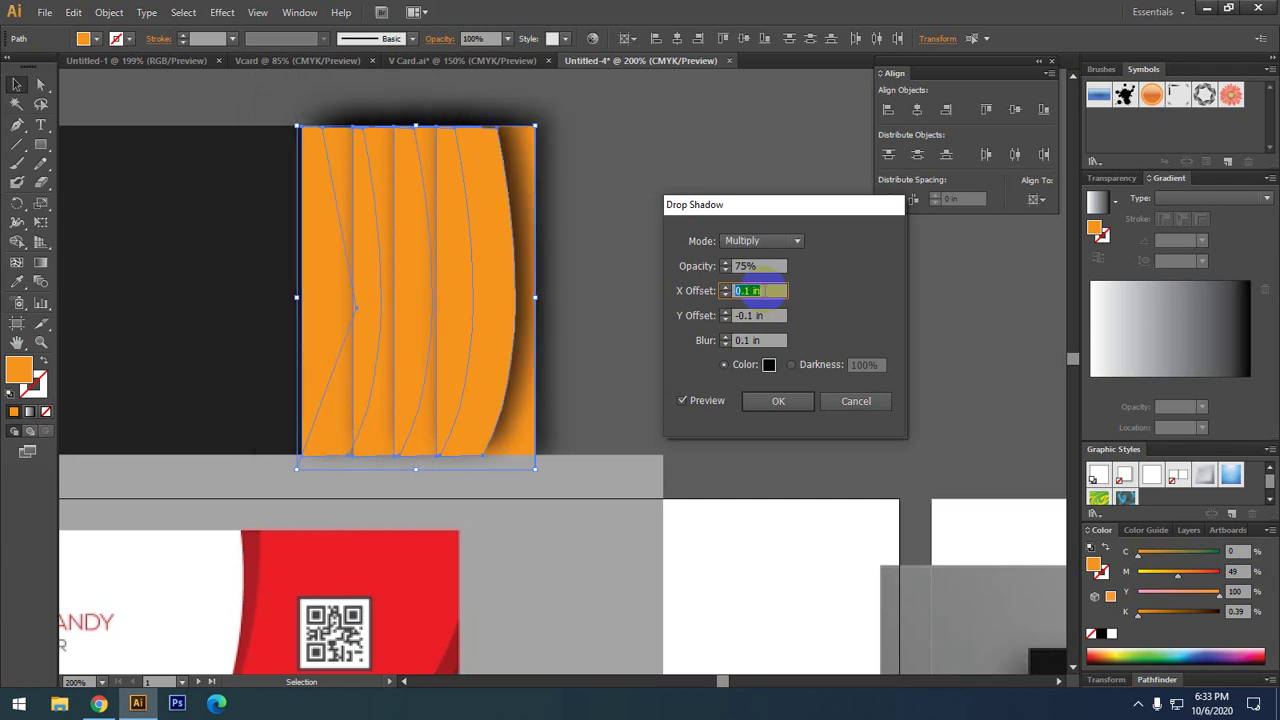
key(Down)
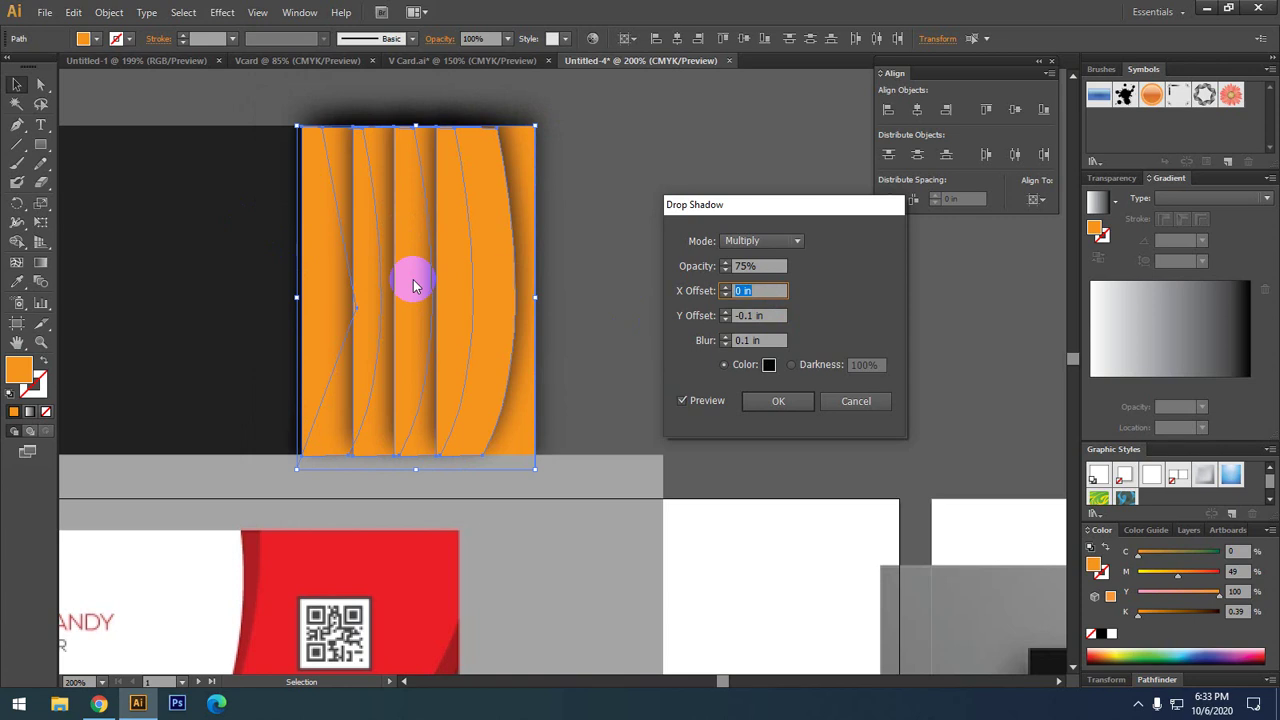
click(771, 400)
- Bring the second curved strip from the right to the front
click(706, 350)
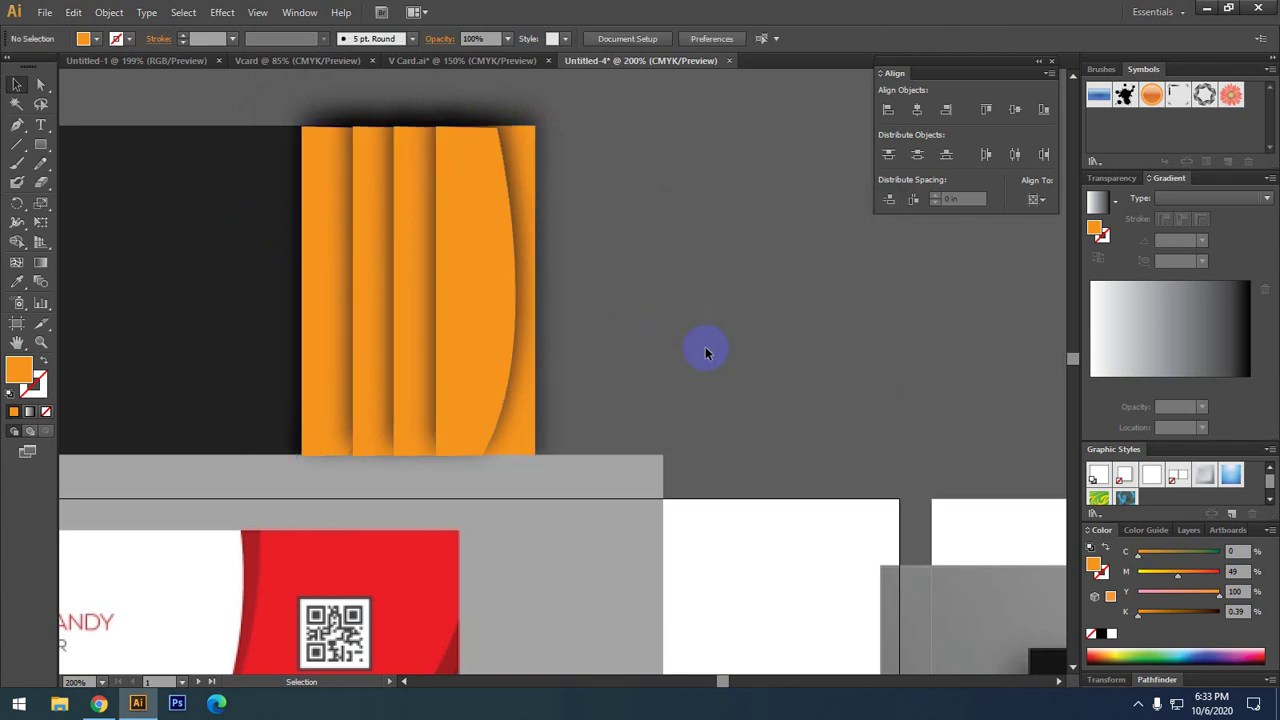
click(409, 260)
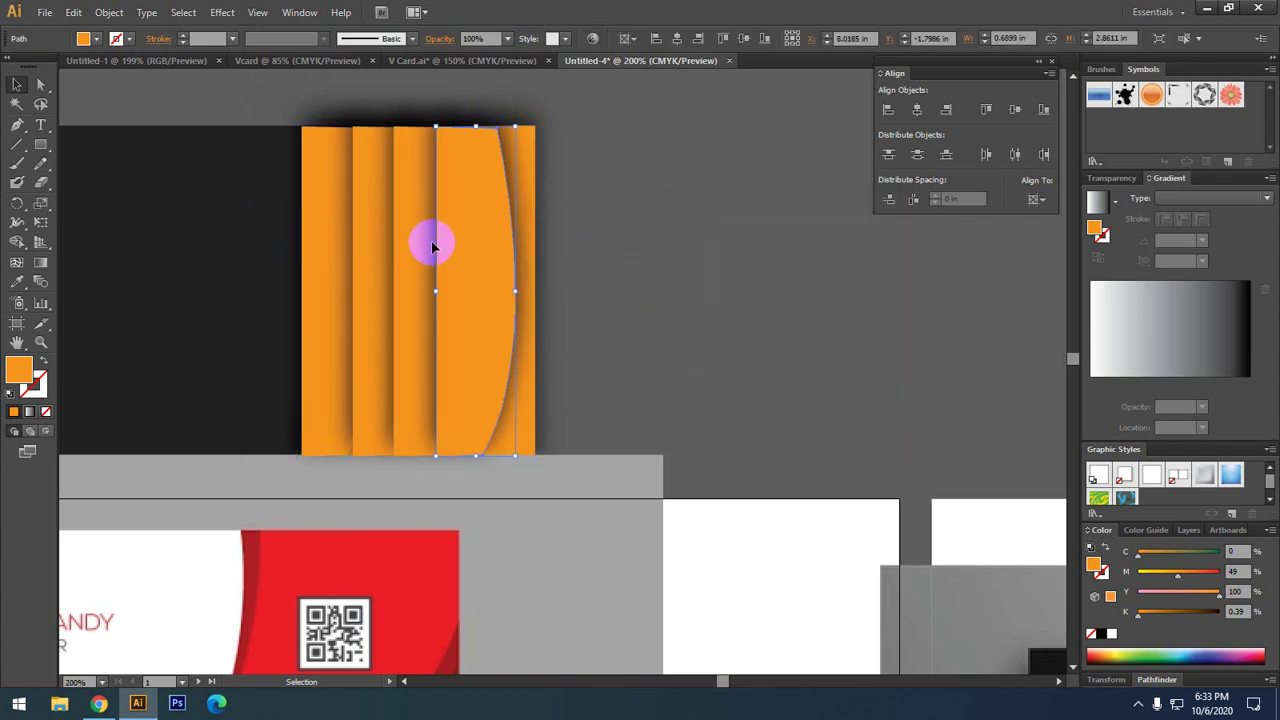
scroll(404, 255, up, 1)
click(405, 251)
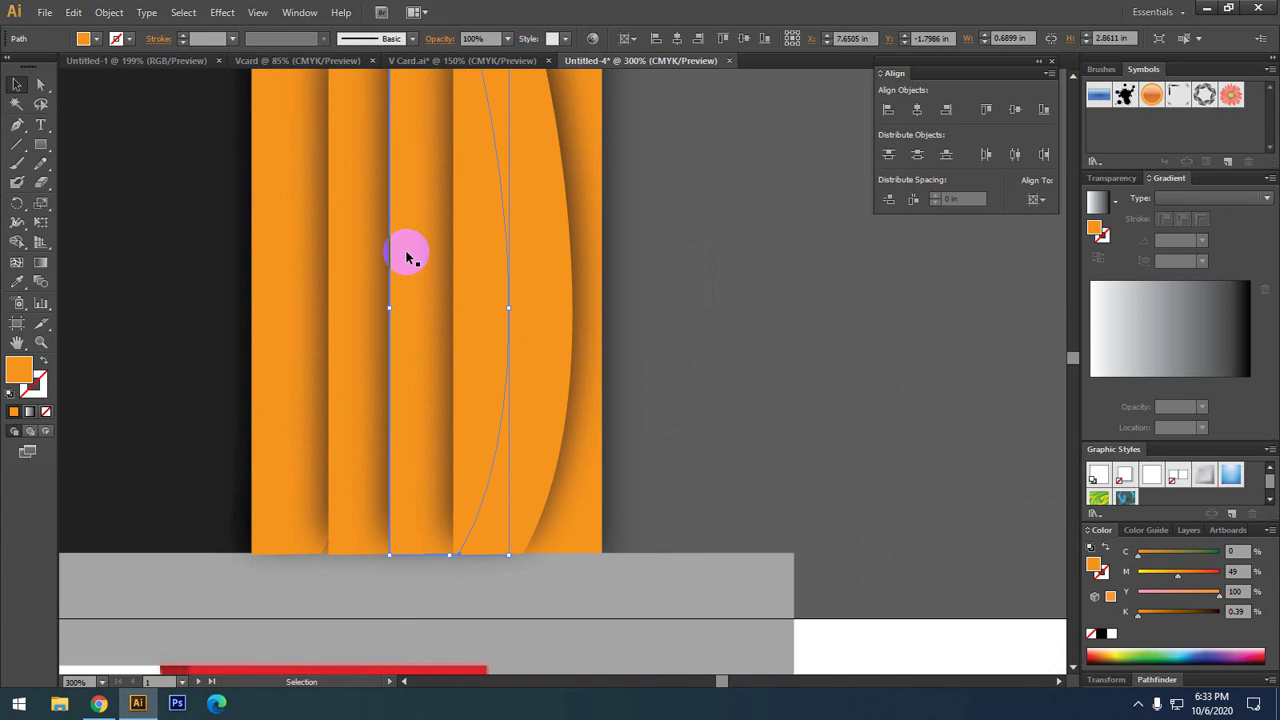
scroll(451, 317, up, 1)
right_click(440, 332)
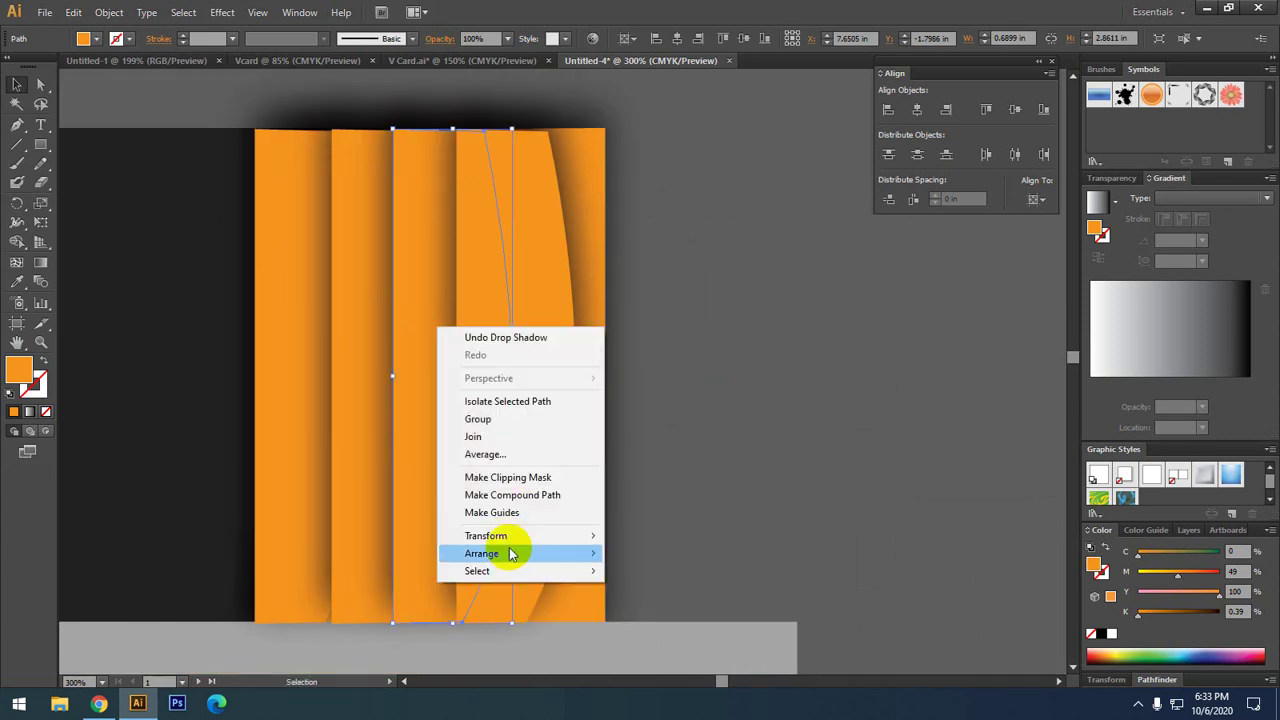
click(640, 553)
- Bring the remaining strips to front in turn, ending with the leftmost, forming a cascade
mouse_move(481, 553)
right_click(366, 314)
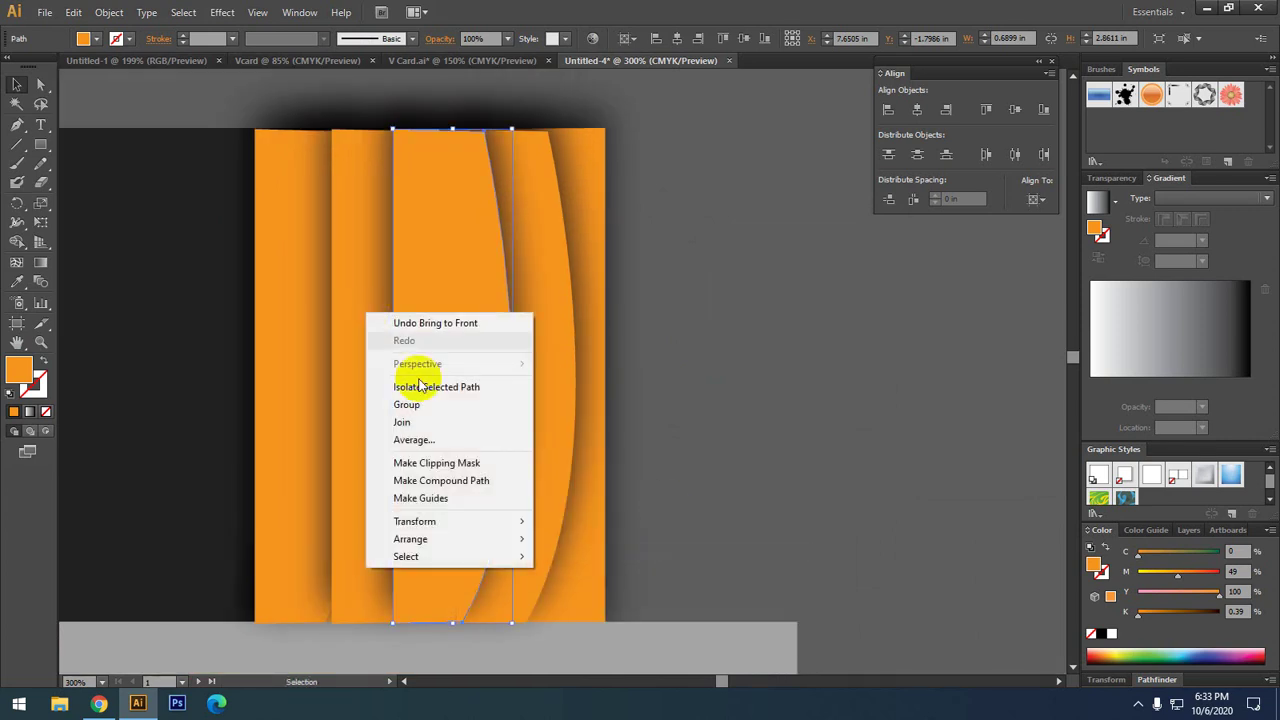
click(545, 538)
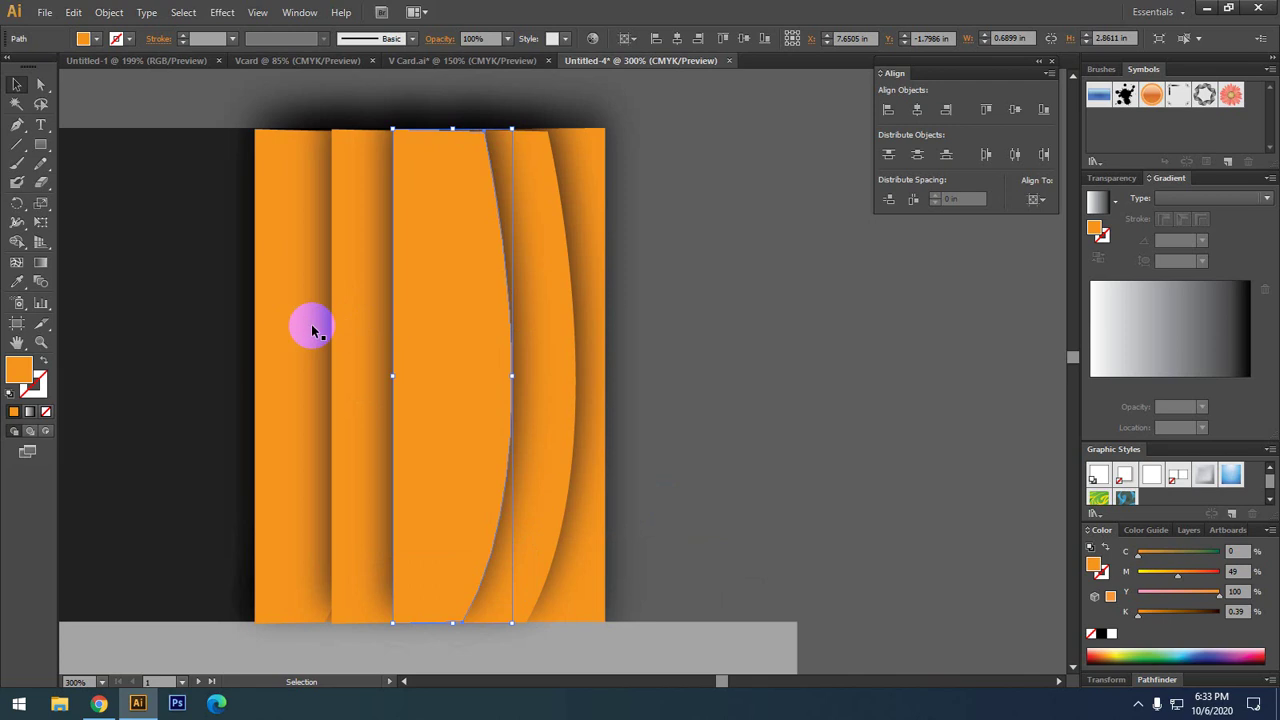
click(337, 323)
right_click(357, 324)
mouse_move(400, 549)
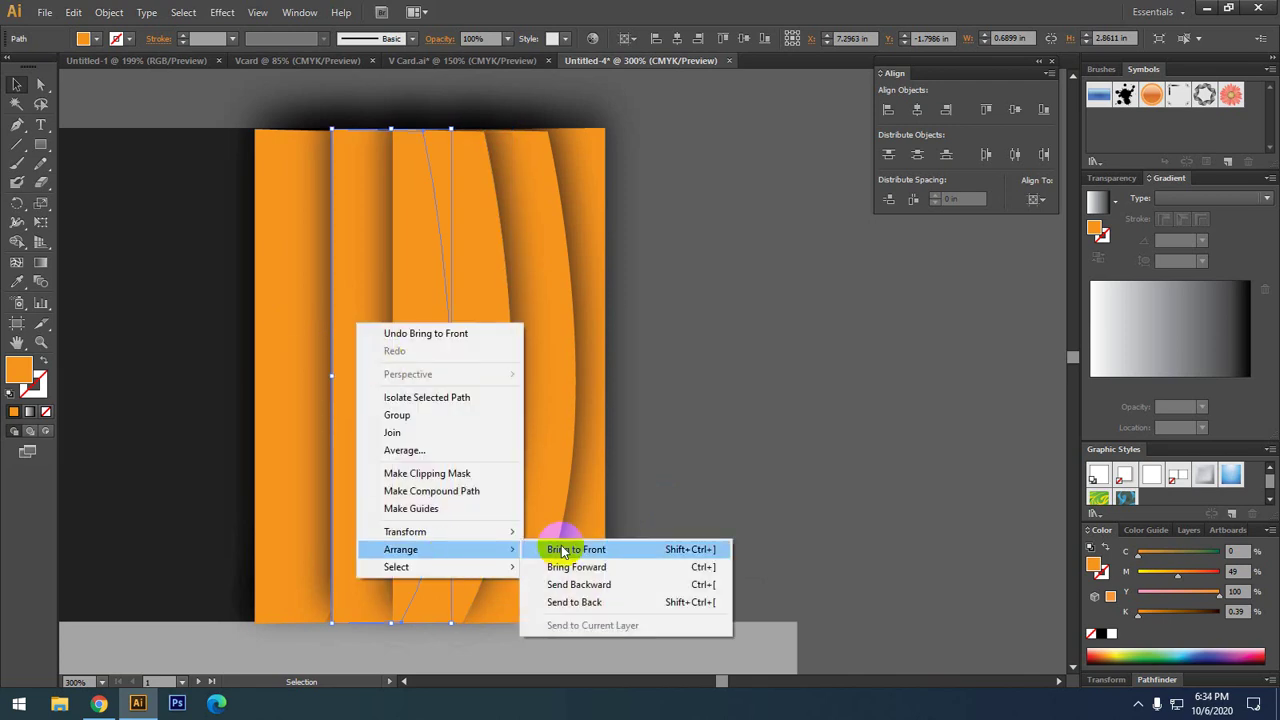
click(545, 546)
right_click(290, 362)
click(272, 287)
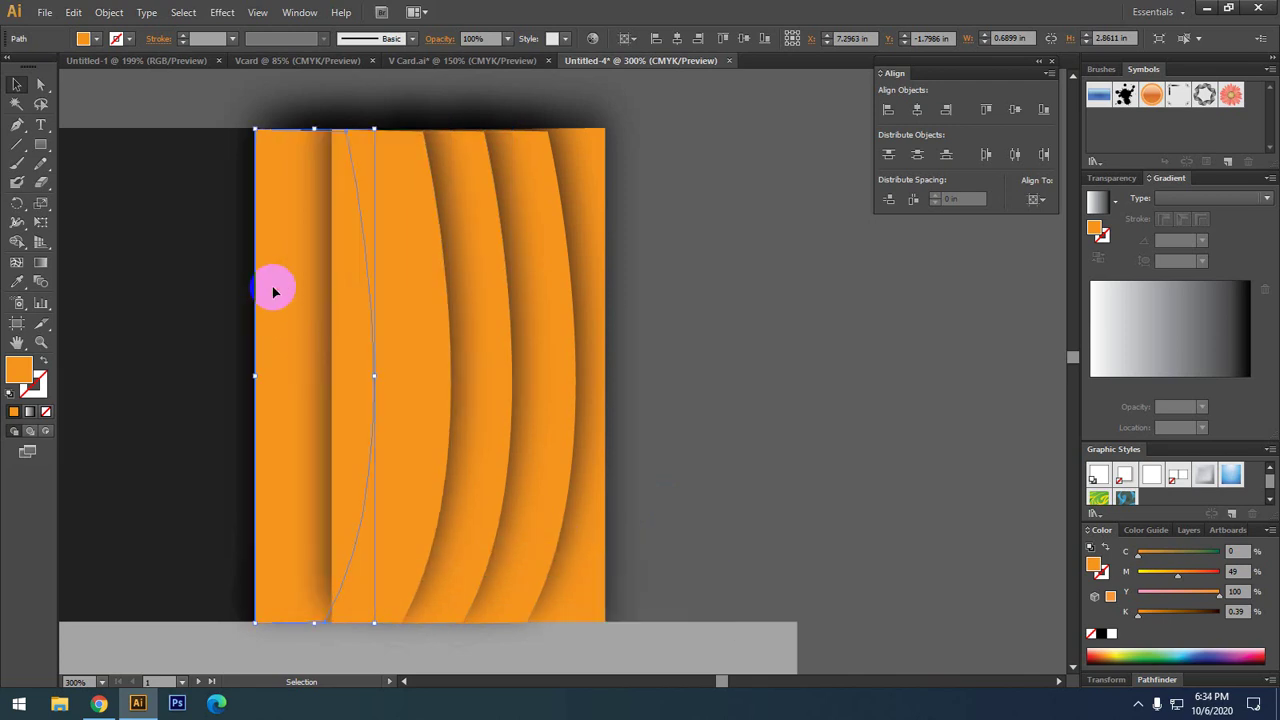
right_click(273, 288)
click(505, 514)
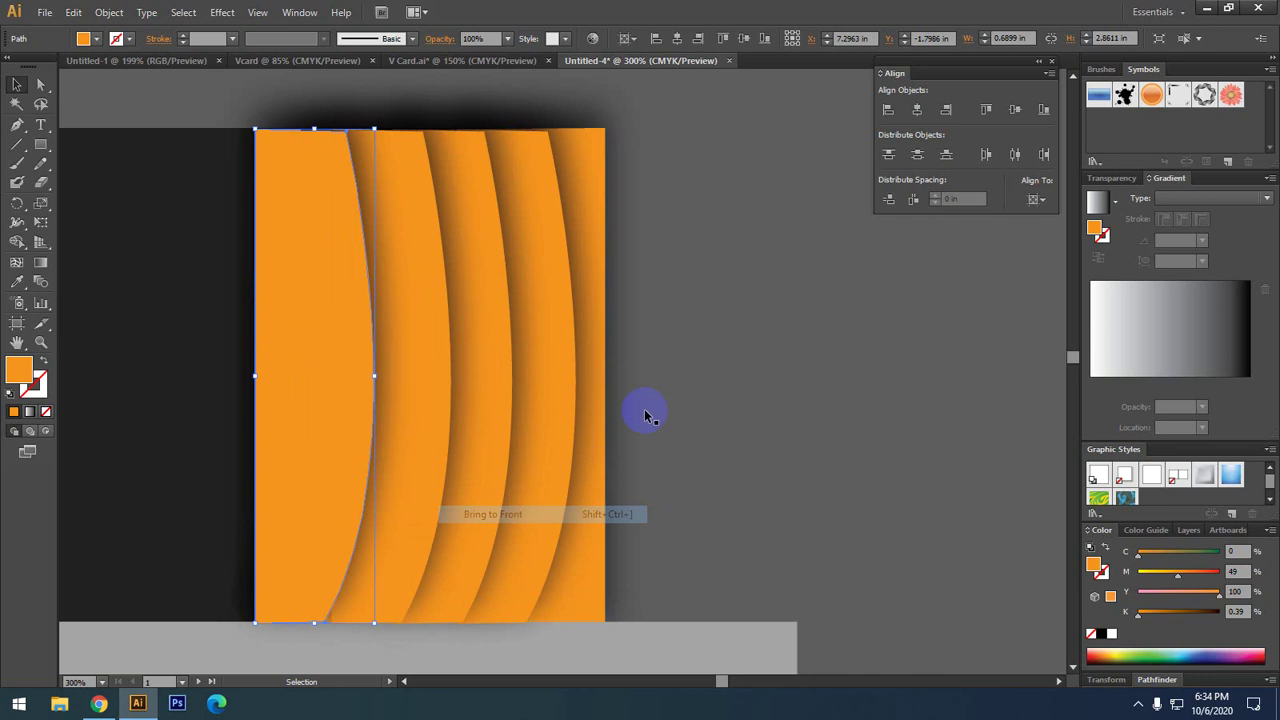
click(655, 408)
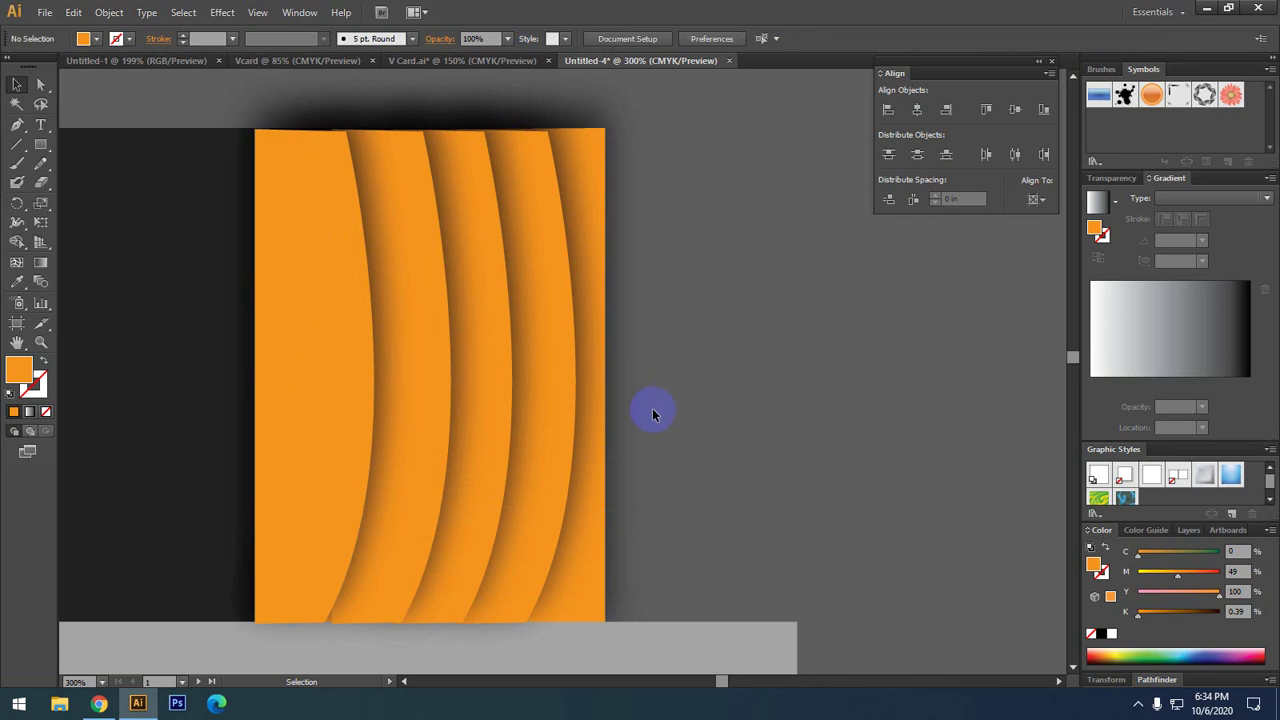
- Zoom out and pan to show the reference business cards
scroll(514, 386, down, 1)
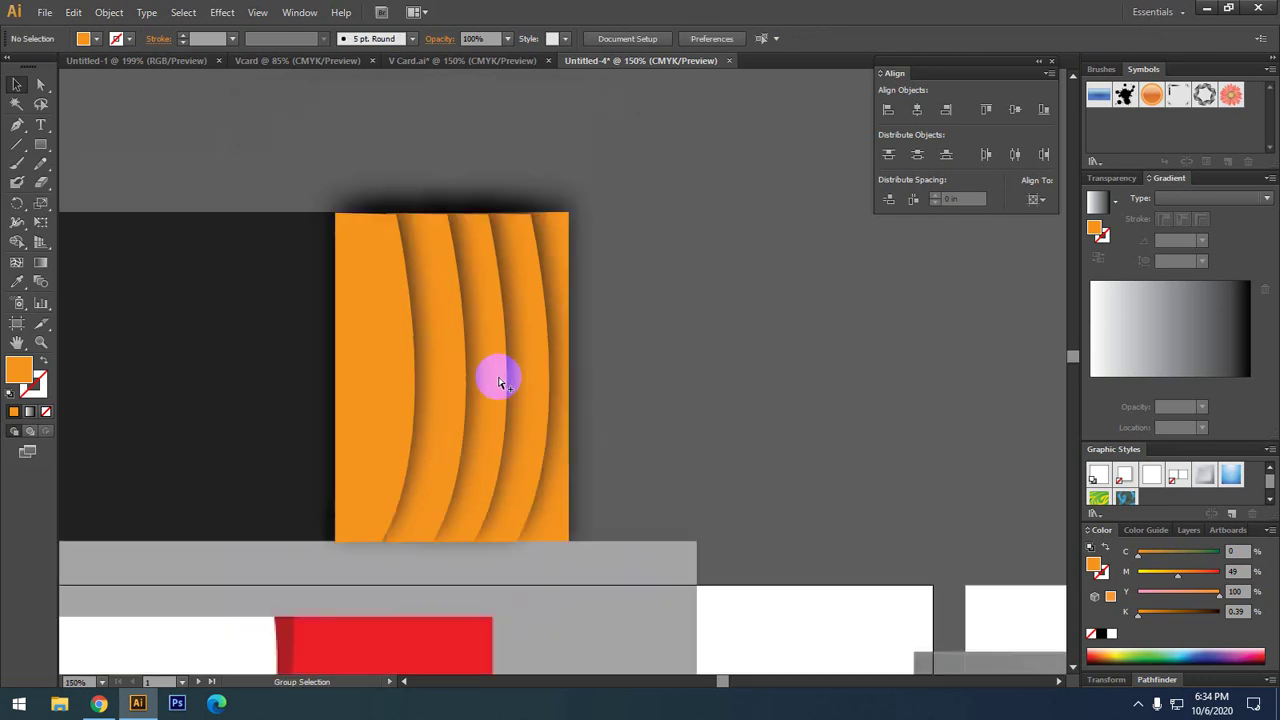
scroll(494, 374, down, 2)
drag(678, 405, 706, 323)
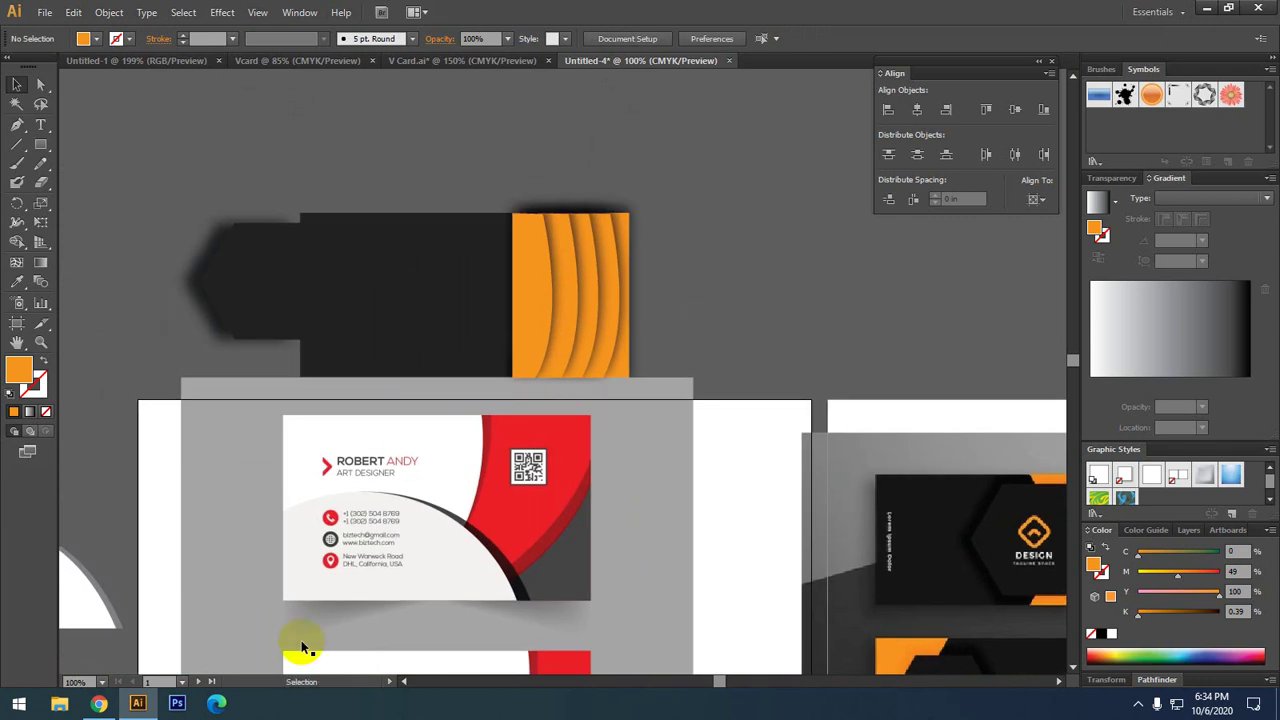
click(99, 704)
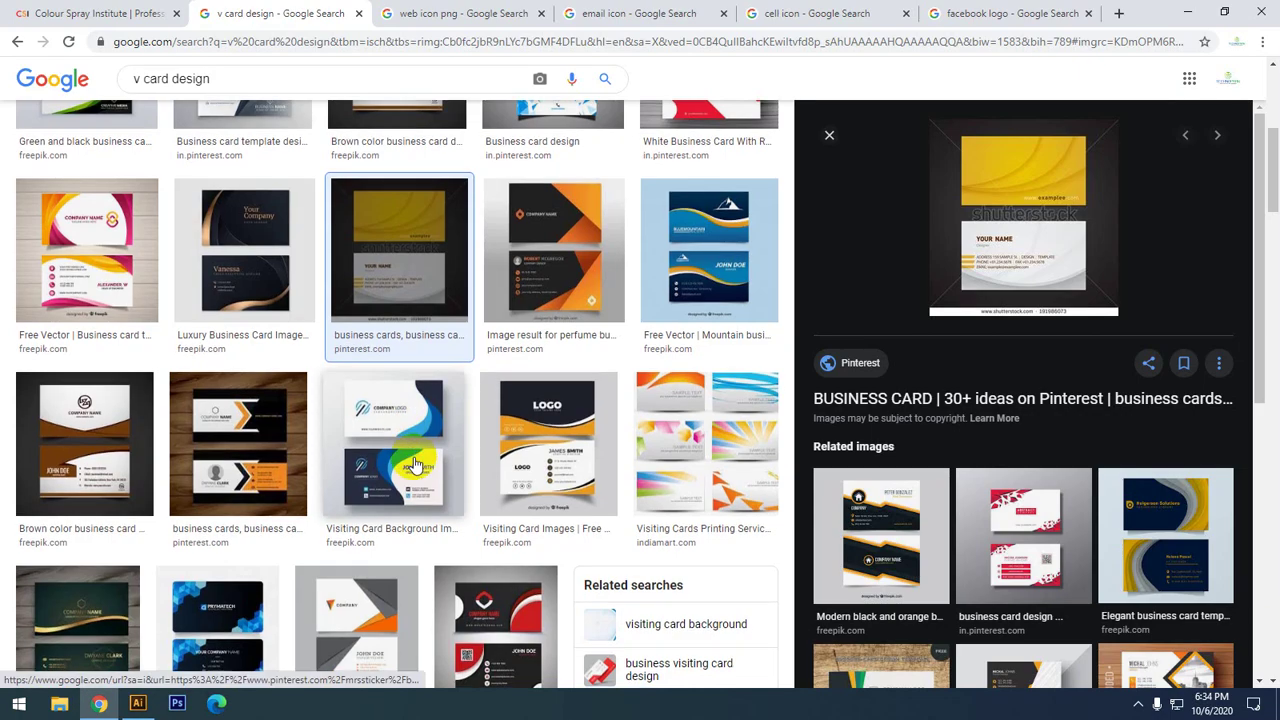
scroll(165, 484, down, 2)
scroll(271, 578, down, 2)
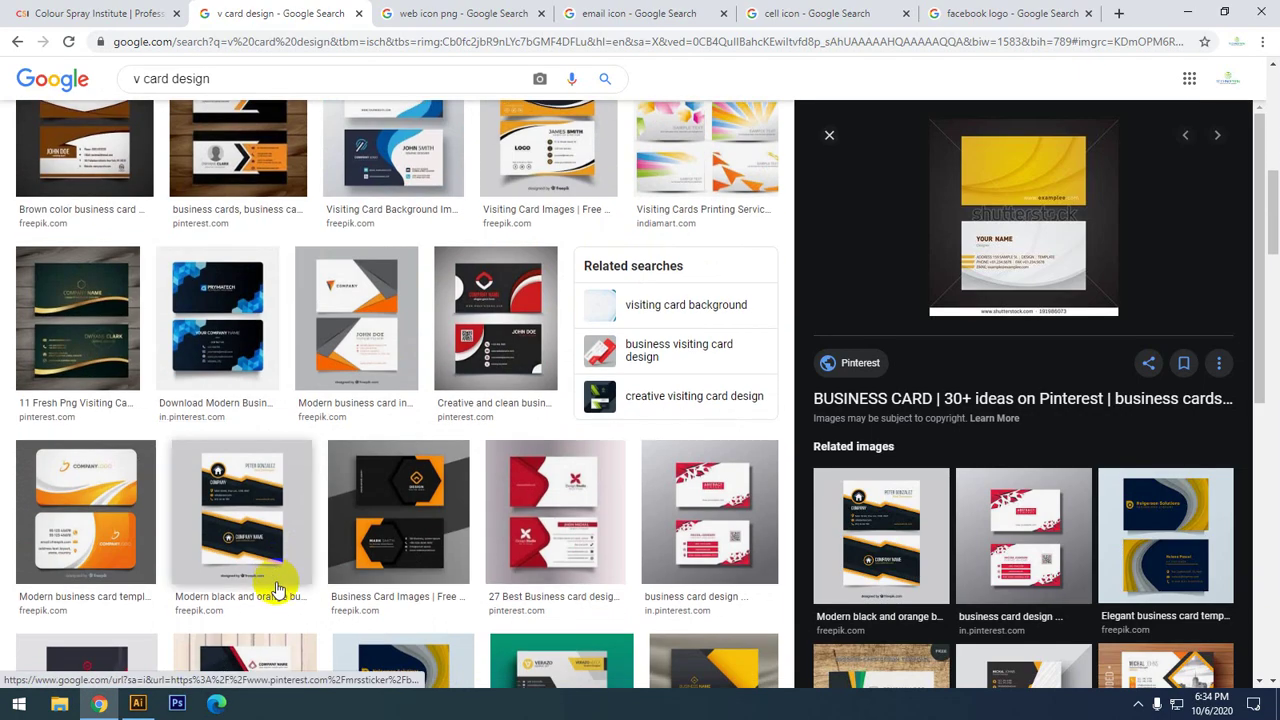
scroll(284, 590, down, 1)
scroll(284, 590, down, 1)
scroll(284, 590, down, 1)
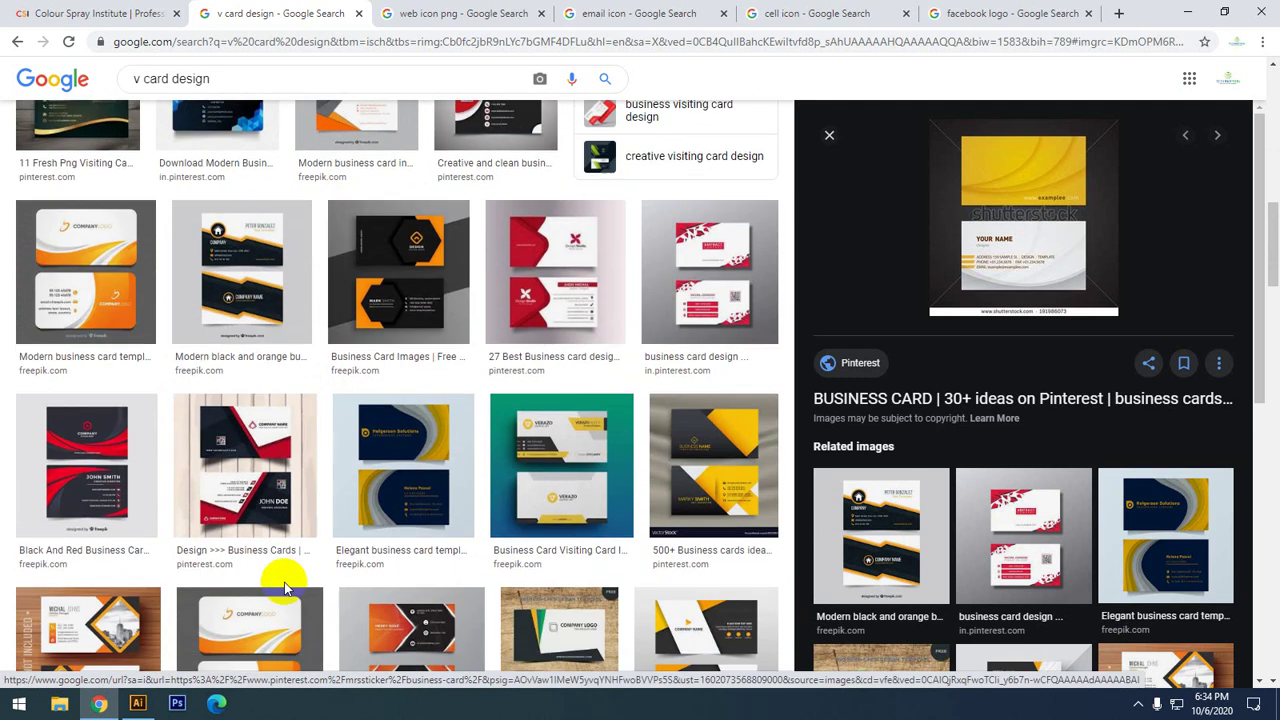
scroll(284, 590, down, 1)
scroll(284, 590, down, 1)
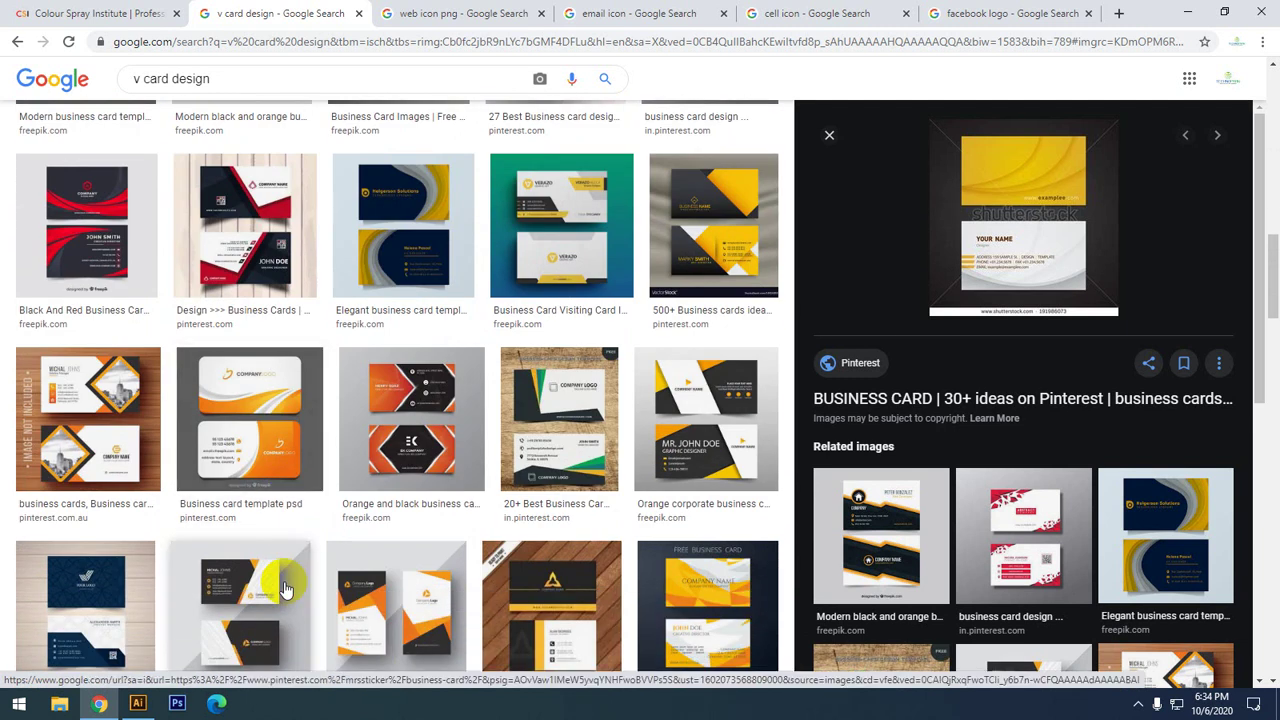
scroll(300, 588, down, 3)
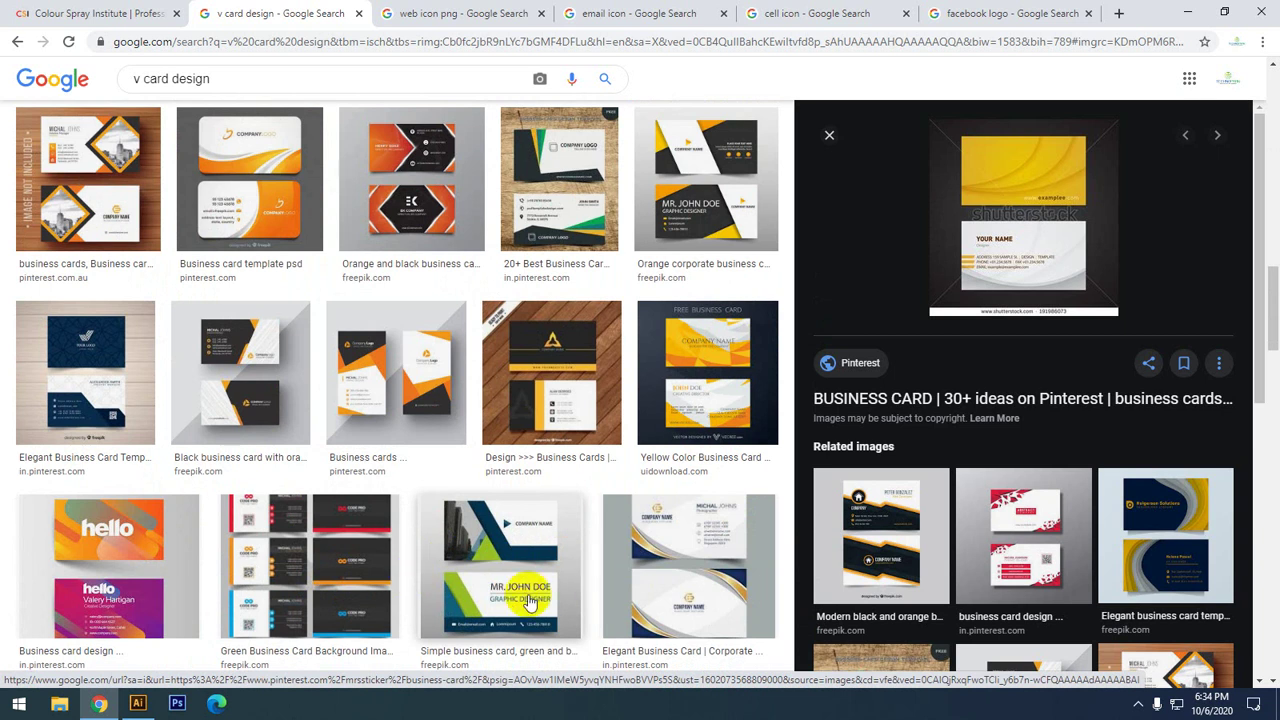
scroll(330, 620, down, 2)
click(138, 703)
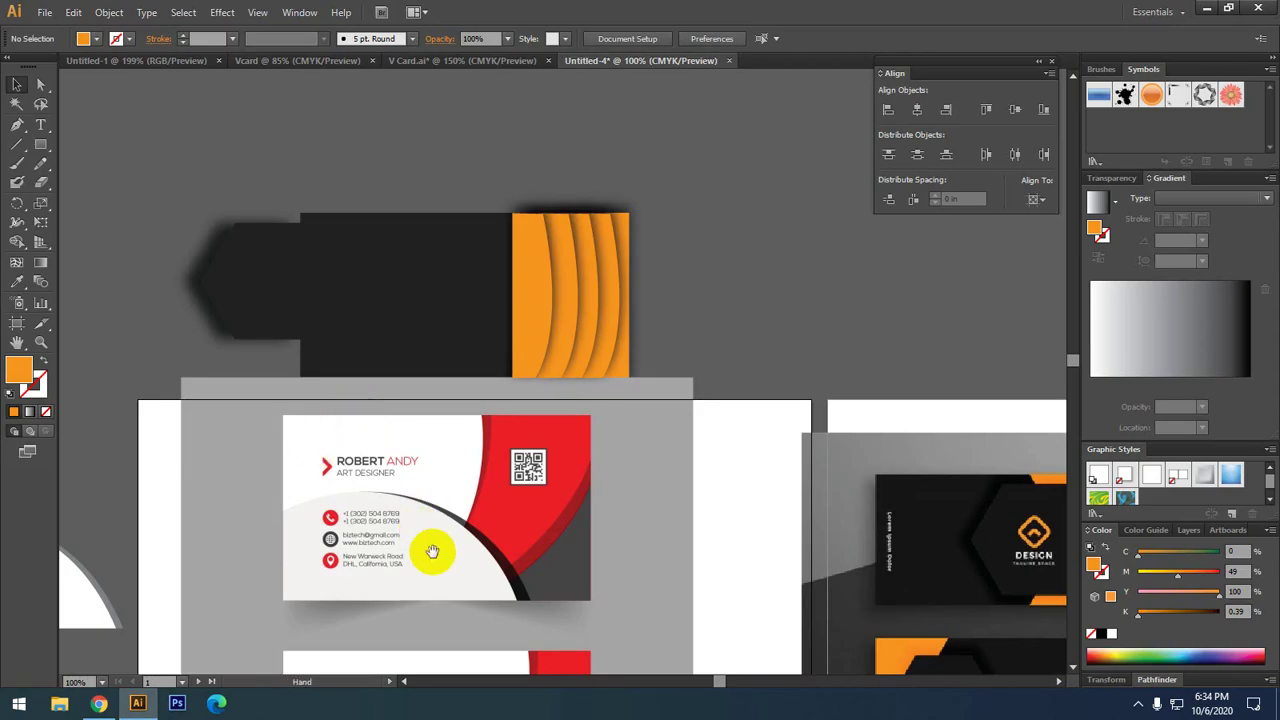
- Pan past the BIZ TECH cards, zoom in on the white curved shape and select it
scroll(428, 551, down, 5)
drag(371, 477, 564, 341)
click(712, 339)
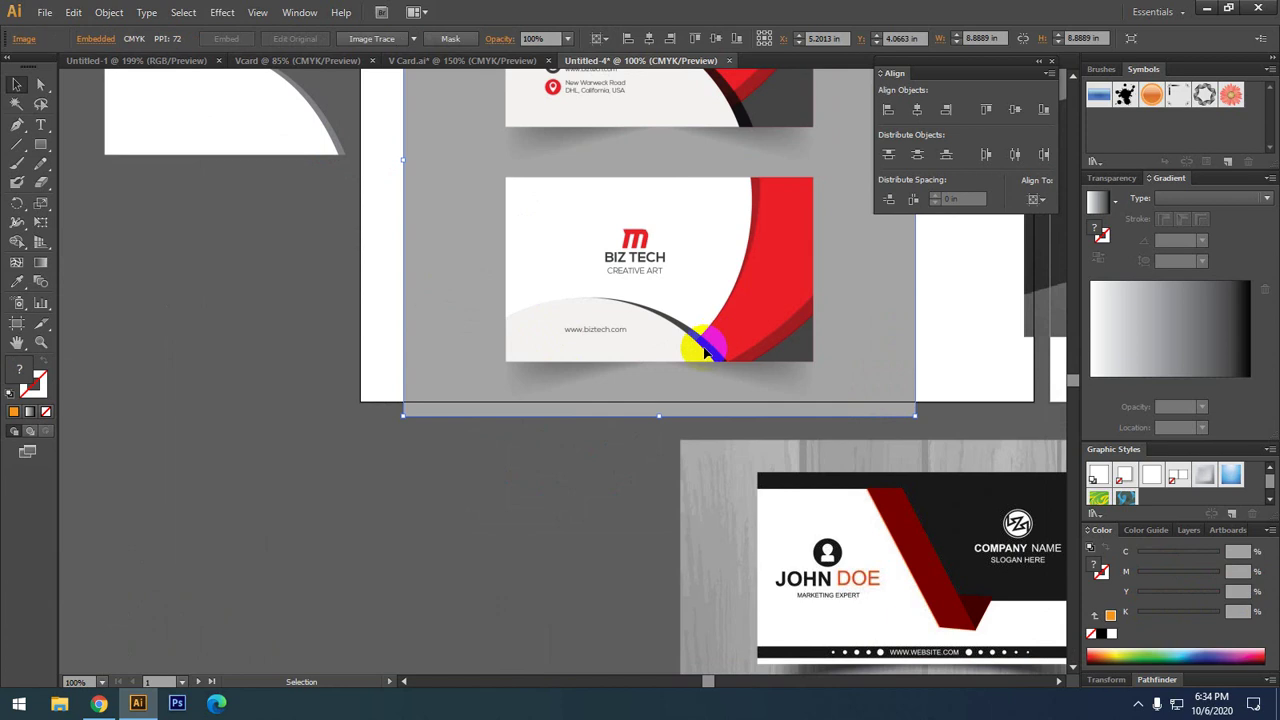
scroll(531, 520, up, 2)
scroll(590, 272, up, 2)
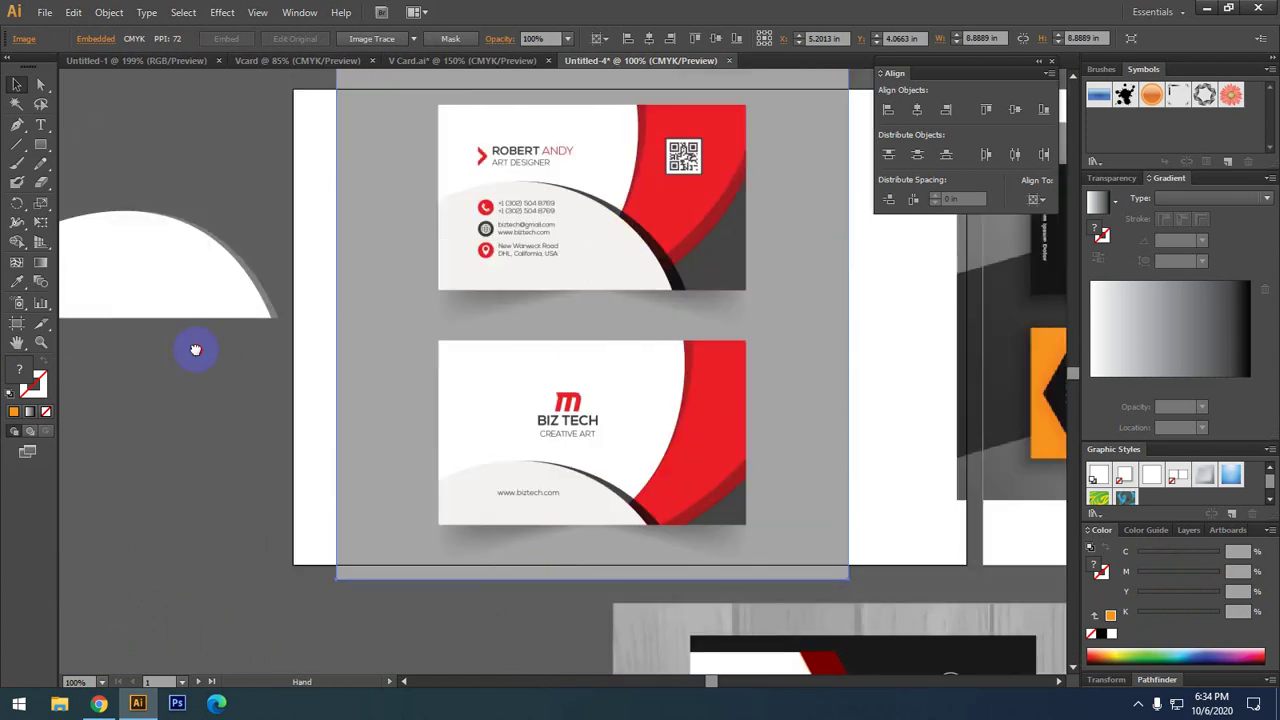
drag(194, 349, 500, 317)
scroll(425, 375, up, 1)
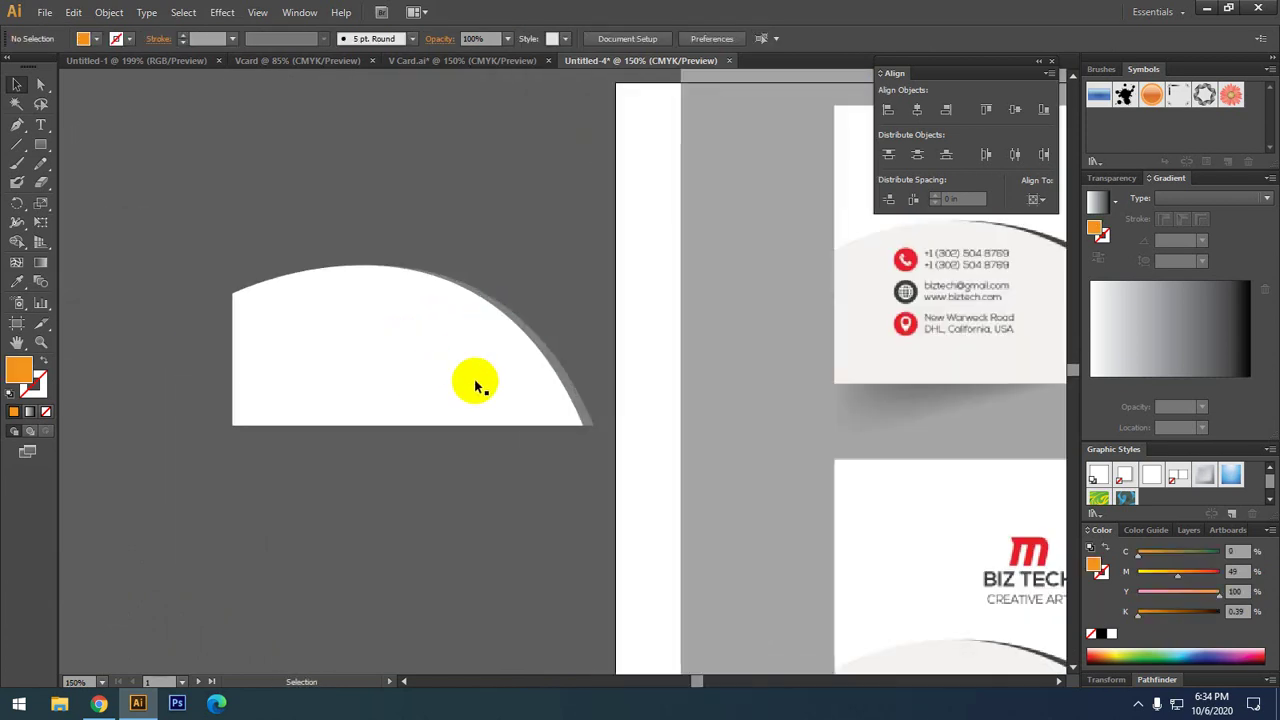
click(475, 385)
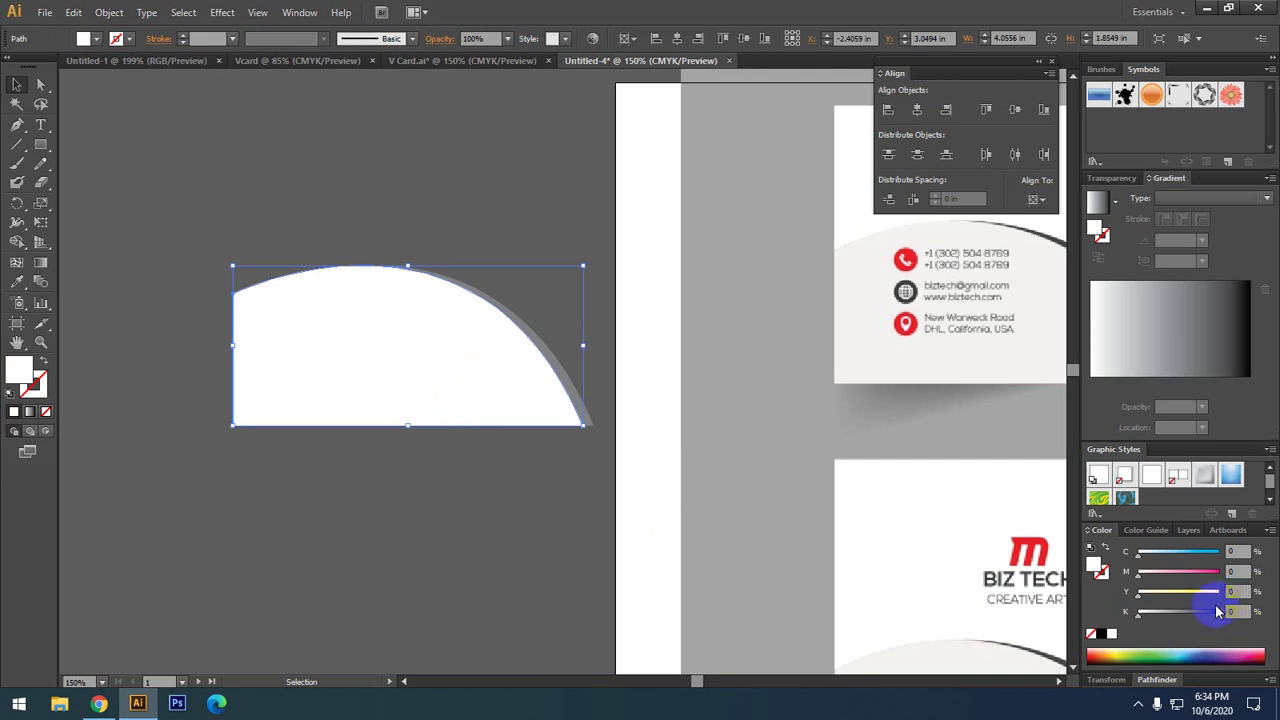
- Draw a small white square below the curved shape and copy it into a 2×2 grid
click(391, 366)
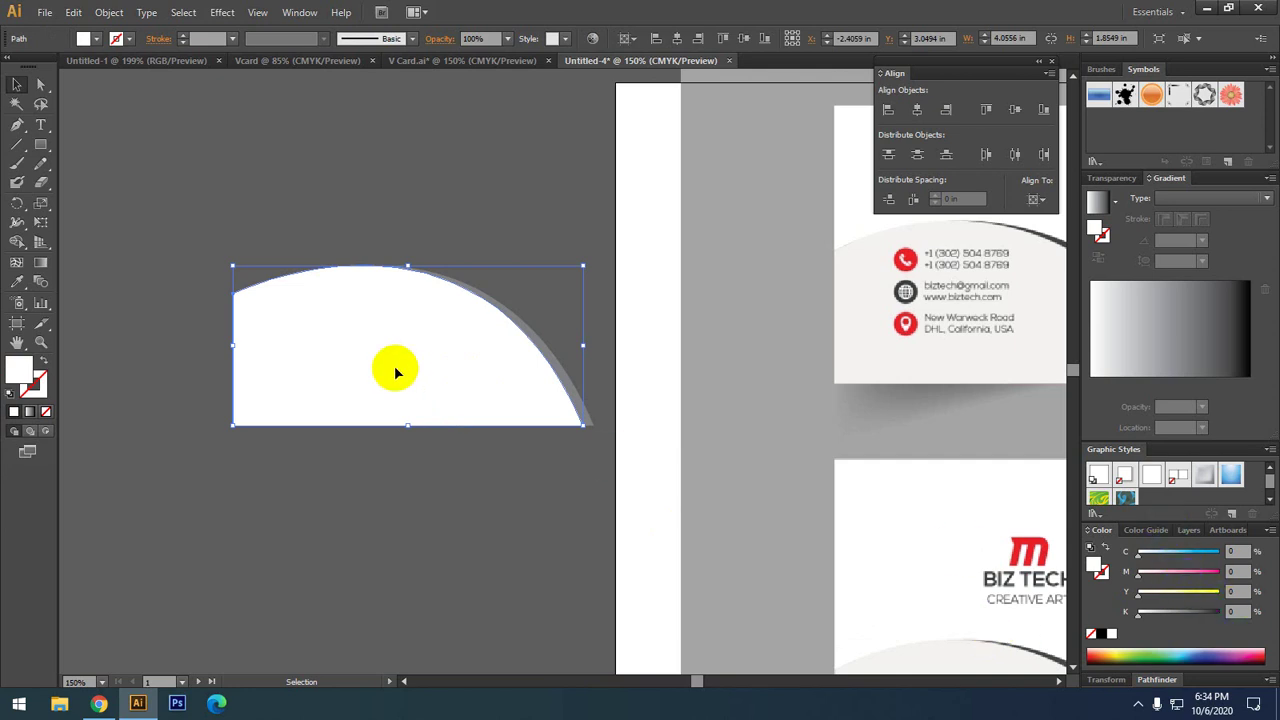
mouse_move(295, 492)
mouse_down()
mouse_move(322, 545)
mouse_move(325, 451)
mouse_move(414, 451)
mouse_up()
key(v)
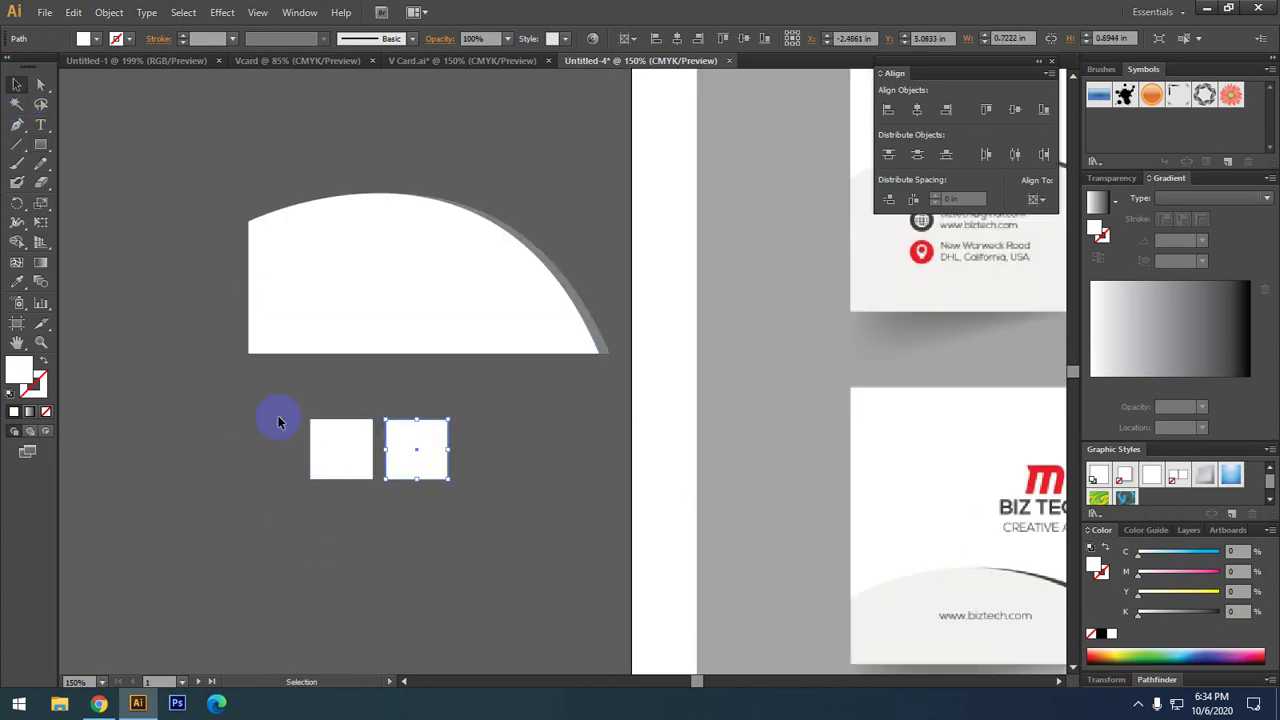
mouse_move(277, 420)
mouse_down()
mouse_move(418, 460)
mouse_move(424, 530)
mouse_up()
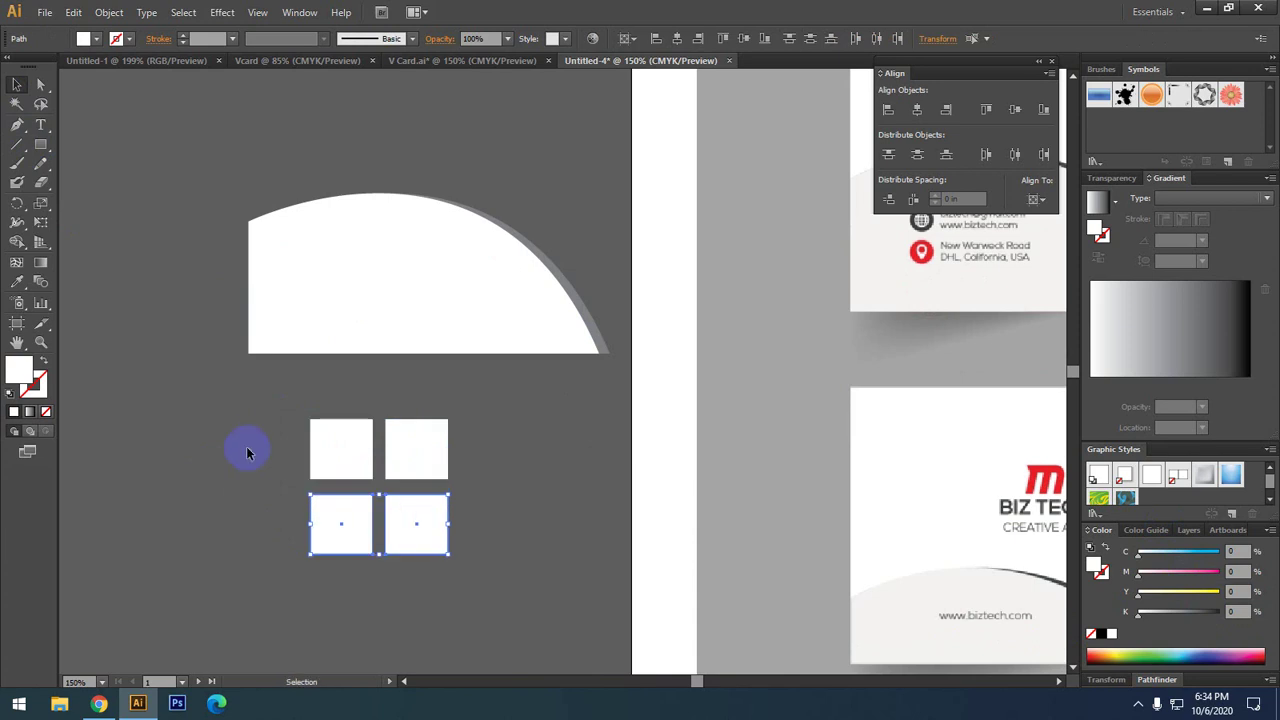
click(343, 466)
- Zoom in on the square grid and bring up the Color panel
key(ctrl+equal)
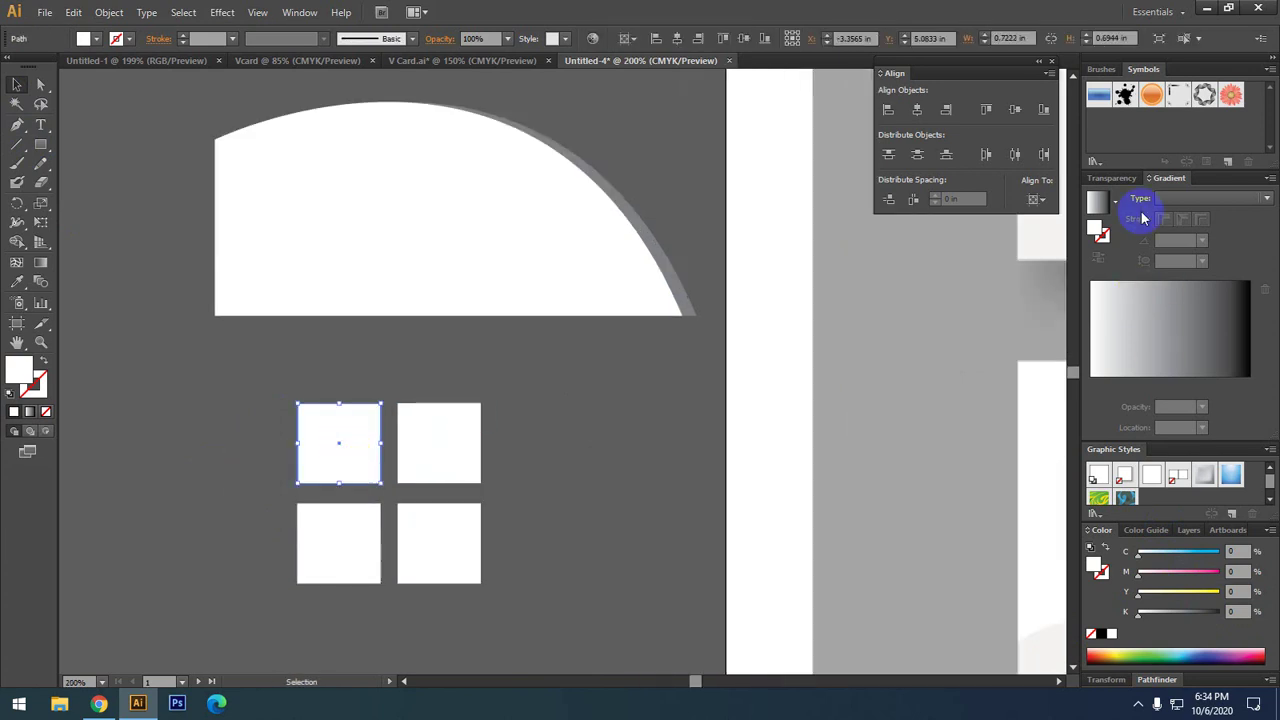
click(1102, 70)
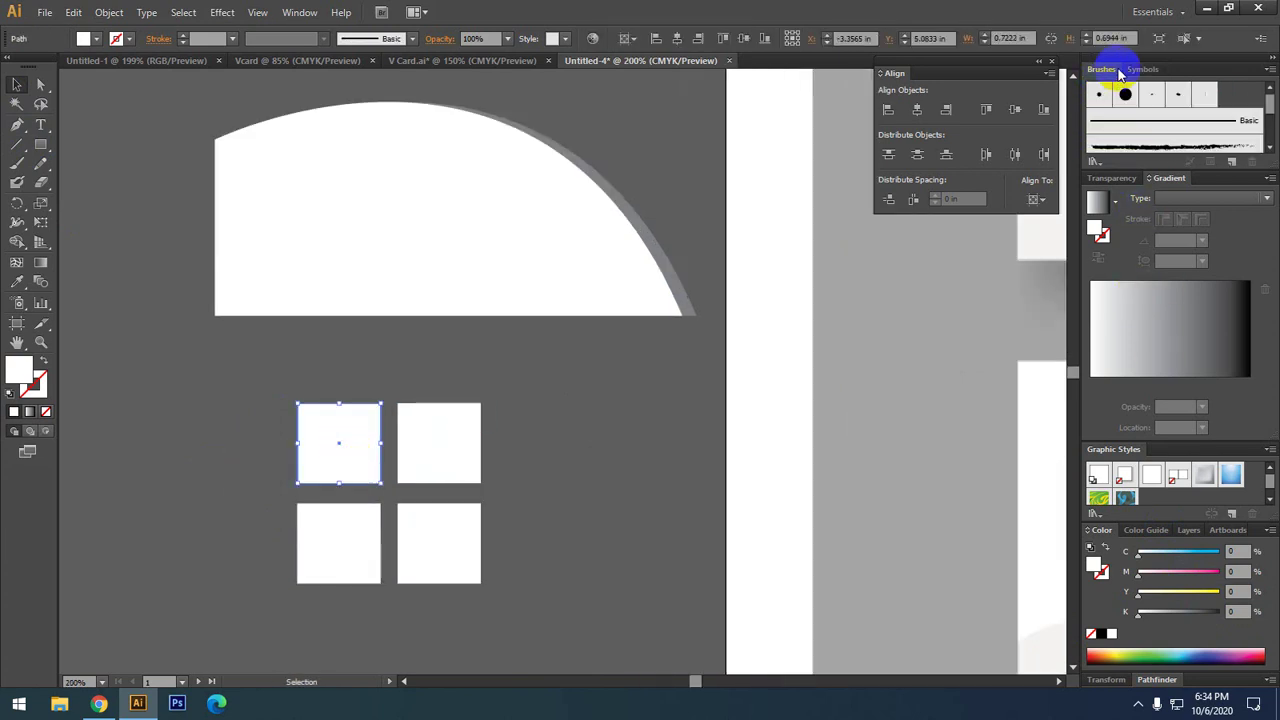
click(1140, 69)
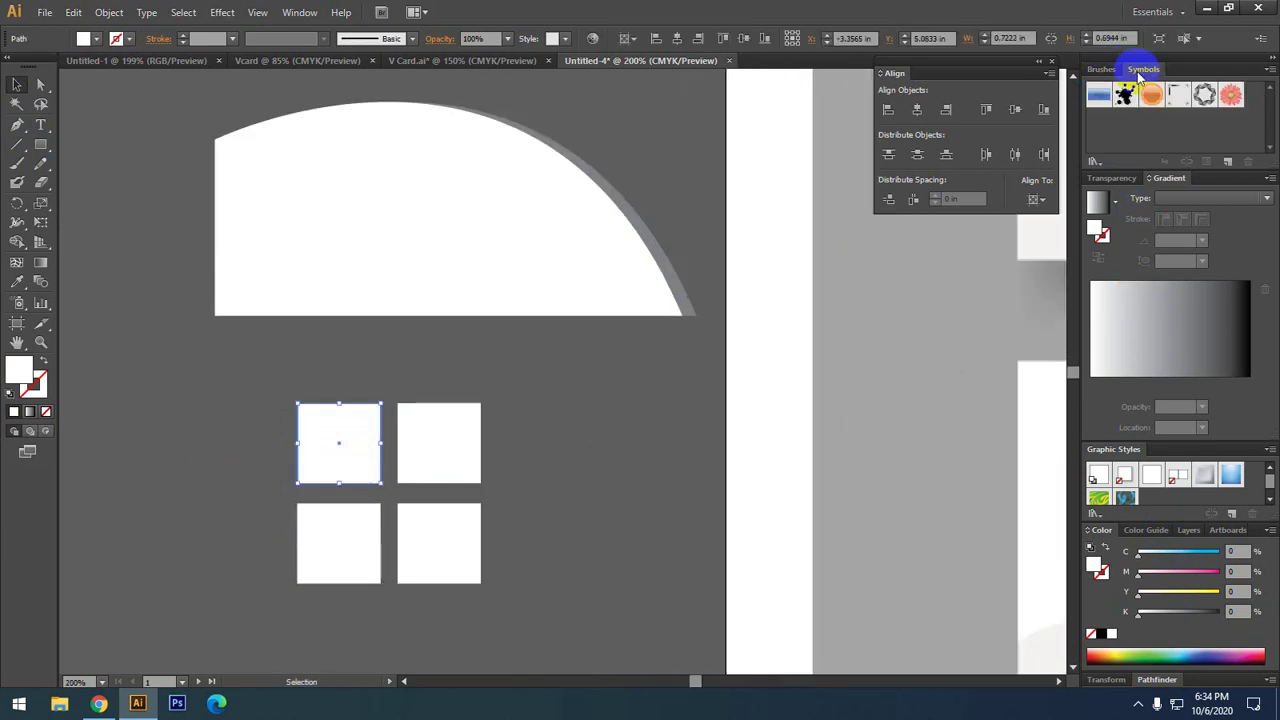
click(1112, 182)
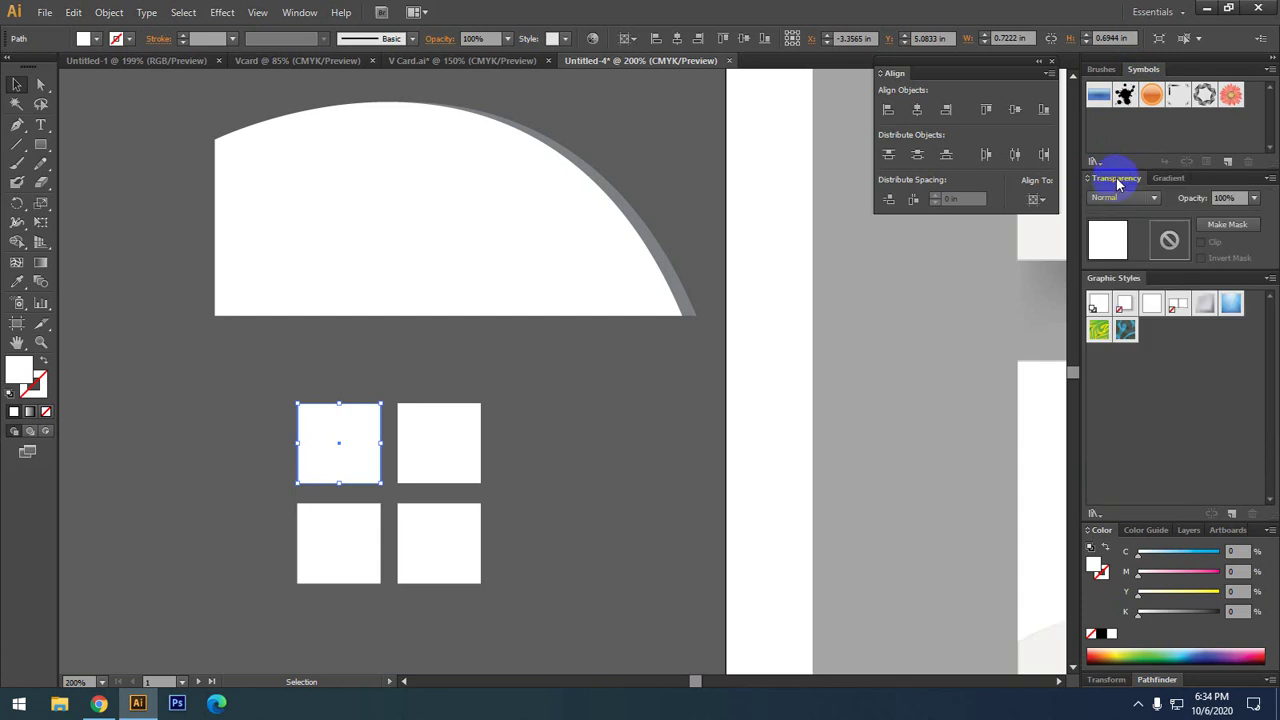
click(1147, 531)
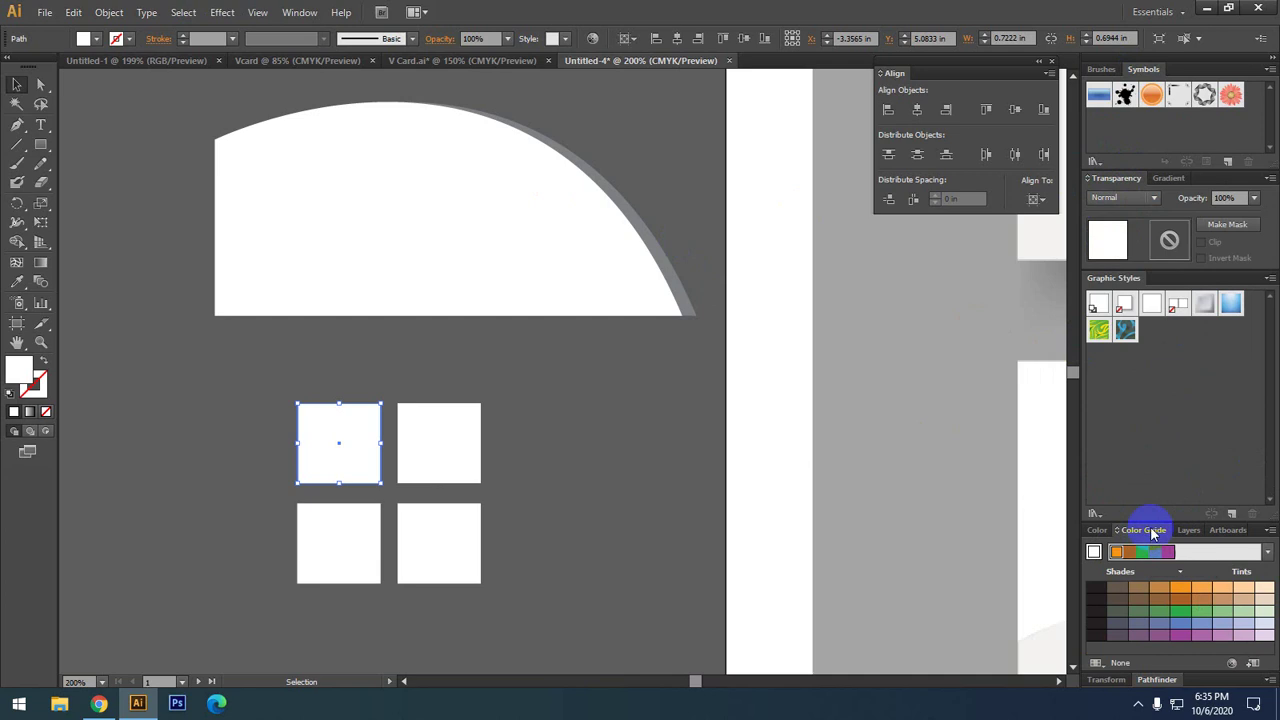
- Float the colour sliders and make the top-left square golden yellow
click(1098, 531)
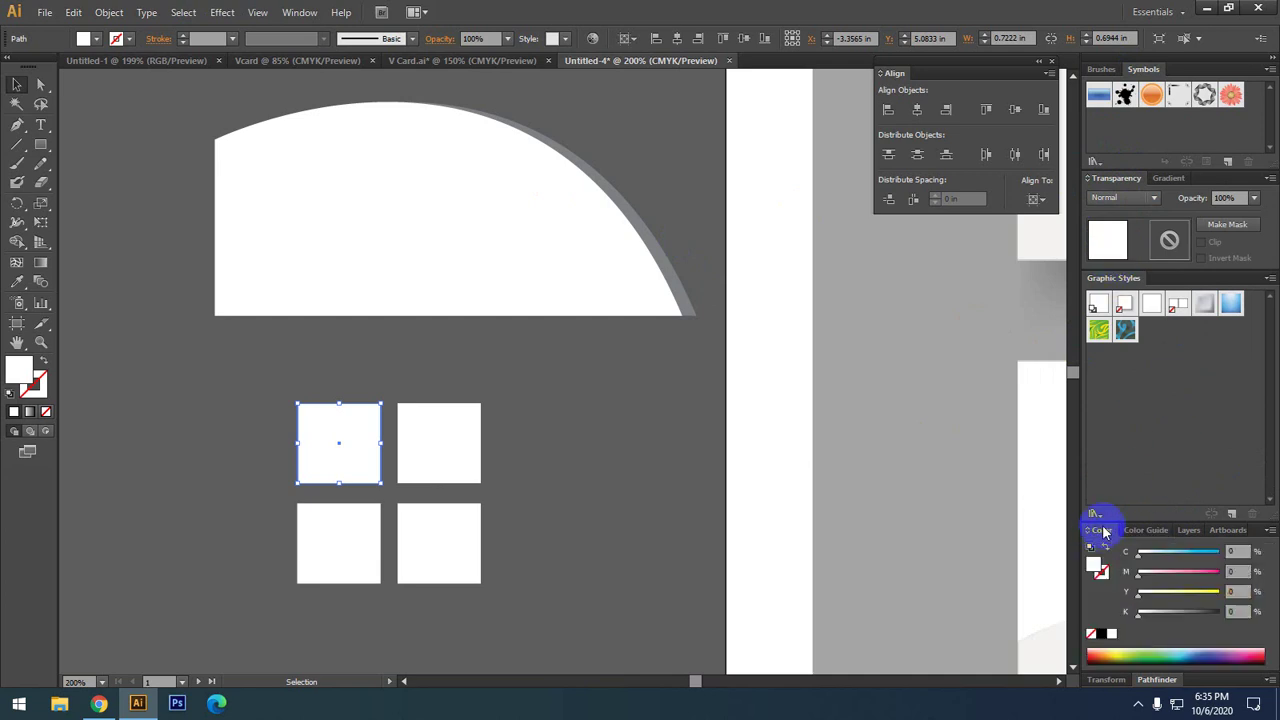
mouse_move(1098, 531)
mouse_down()
mouse_move(866, 368)
mouse_move(800, 289)
mouse_up()
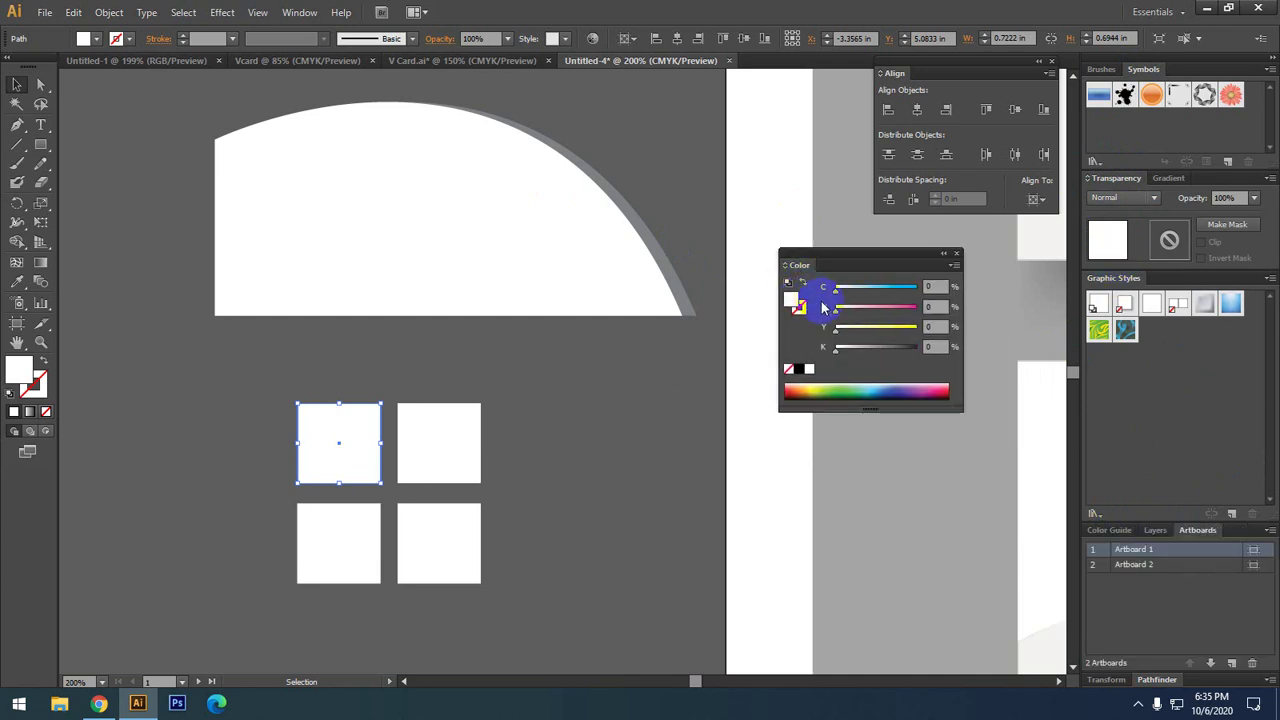
drag(872, 326, 966, 326)
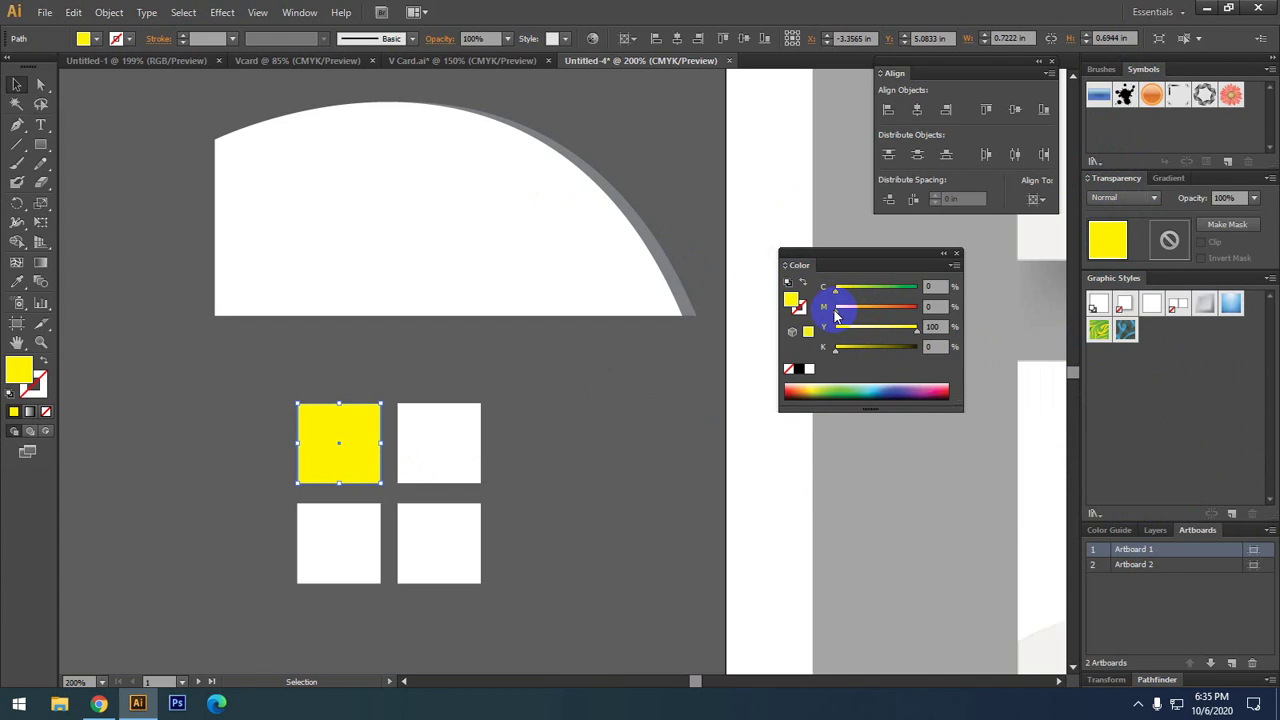
drag(836, 308, 858, 310)
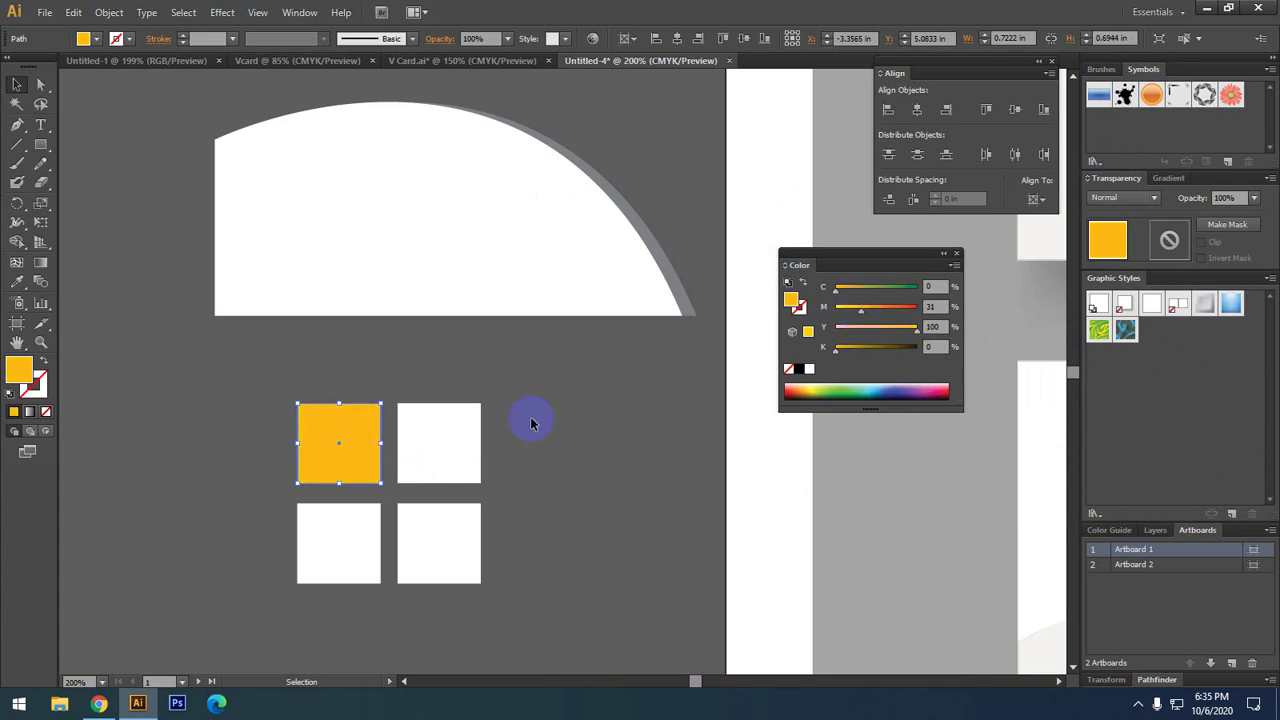
- Sample the yellow into the top-right square and deepen it to orange
click(441, 443)
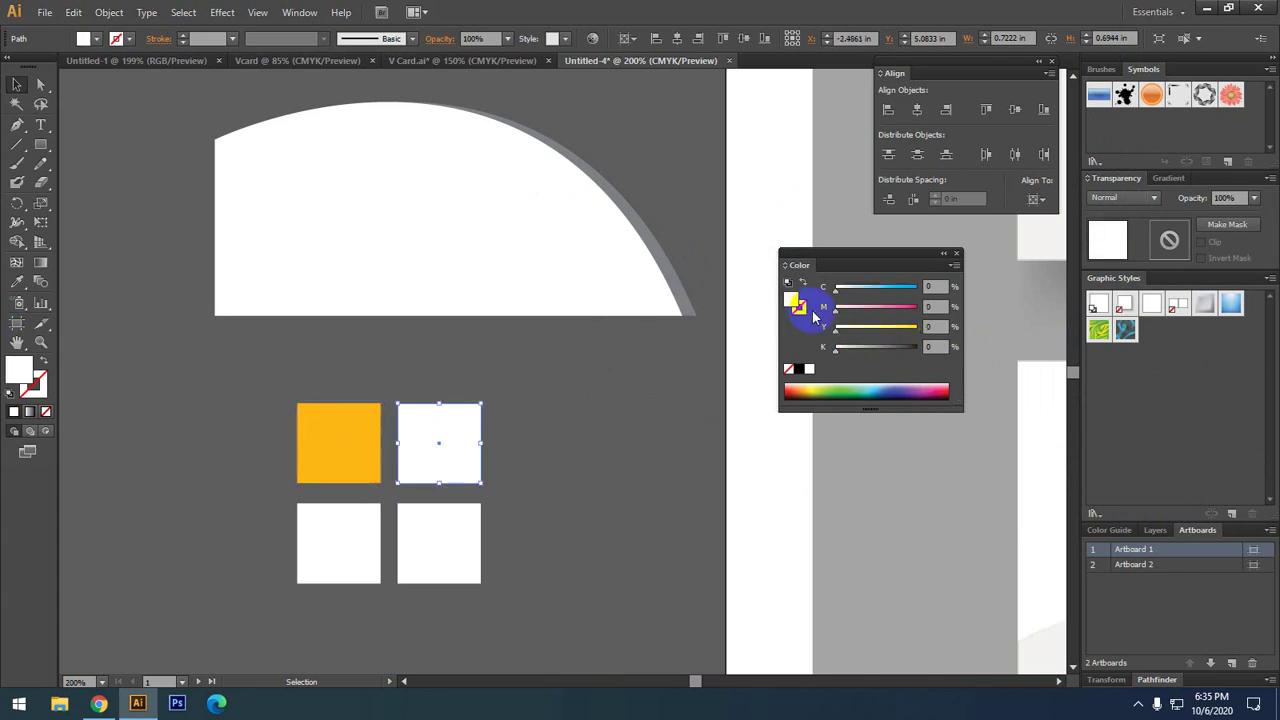
click(15, 287)
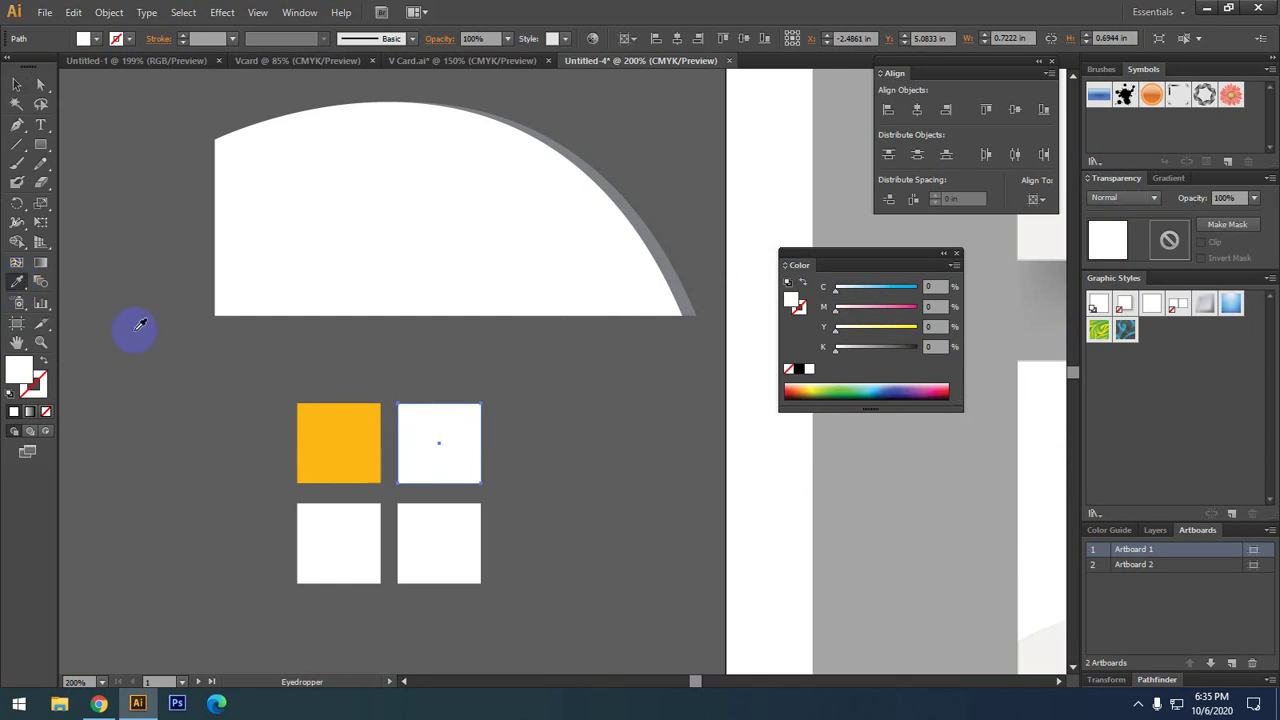
click(308, 430)
click(12, 88)
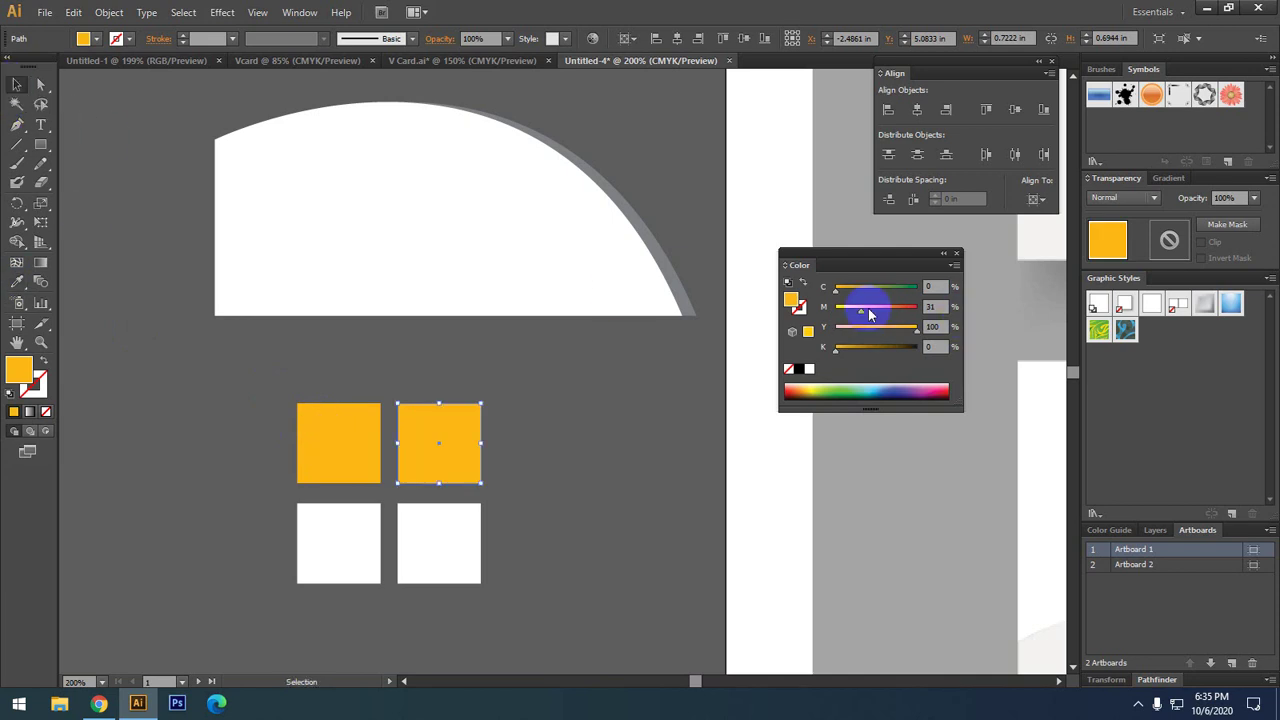
drag(868, 312, 884, 314)
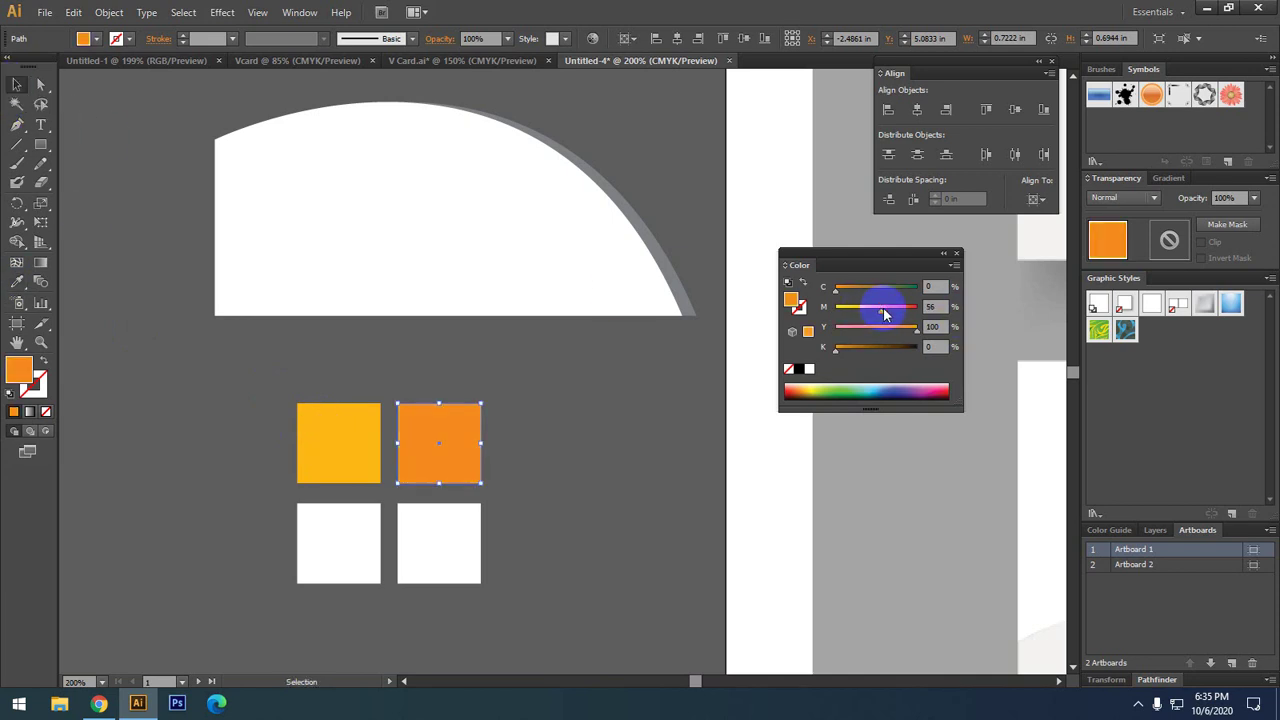
- Make the bottom-left square magenta and the bottom-right square red
click(511, 508)
click(337, 543)
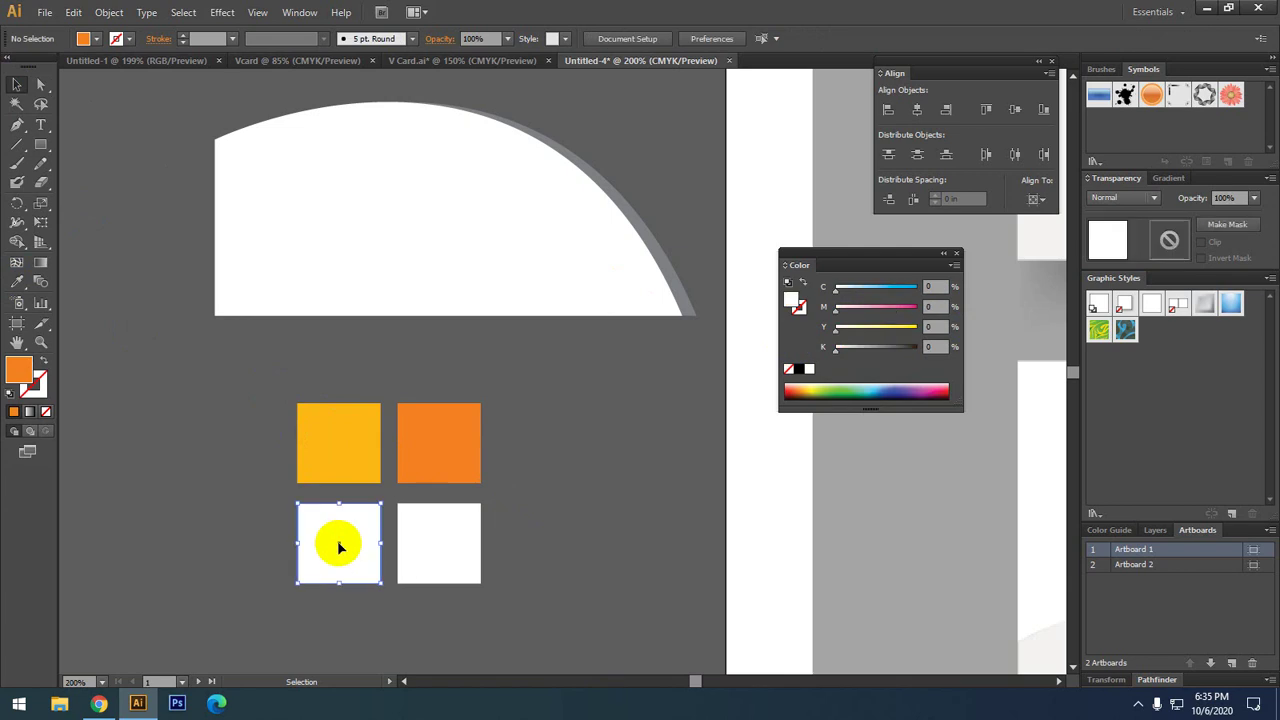
drag(895, 318, 930, 308)
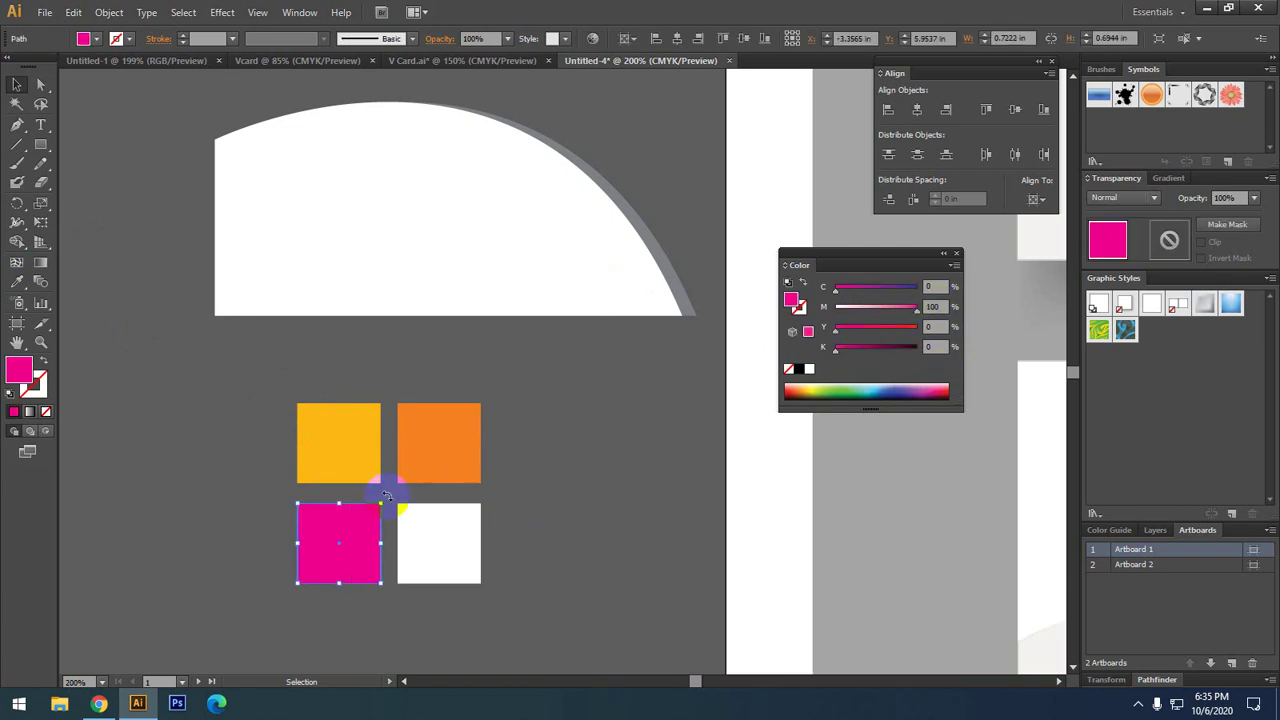
click(420, 550)
mouse_move(838, 340)
mouse_down()
mouse_move(966, 323)
mouse_move(942, 308)
mouse_up()
key(Return)
- Zoom in and marquee-select the four colour squares
click(571, 531)
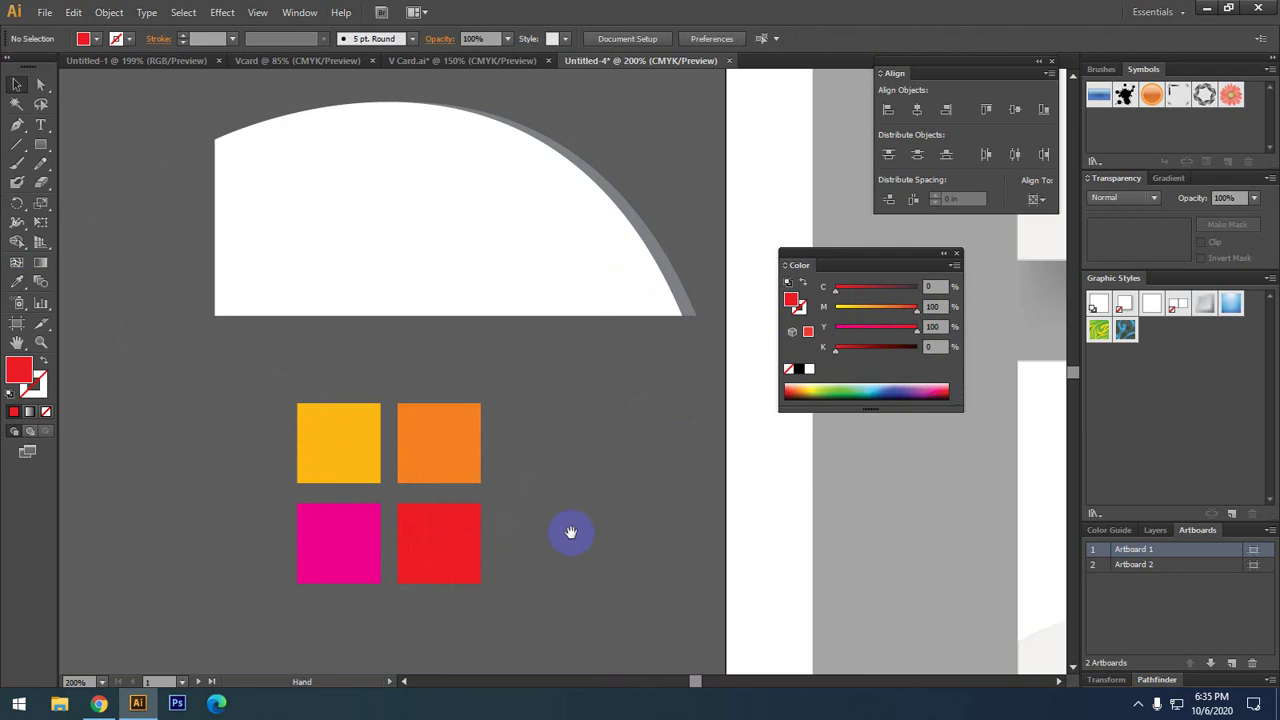
scroll(401, 389, up, 2)
scroll(470, 380, down, 1)
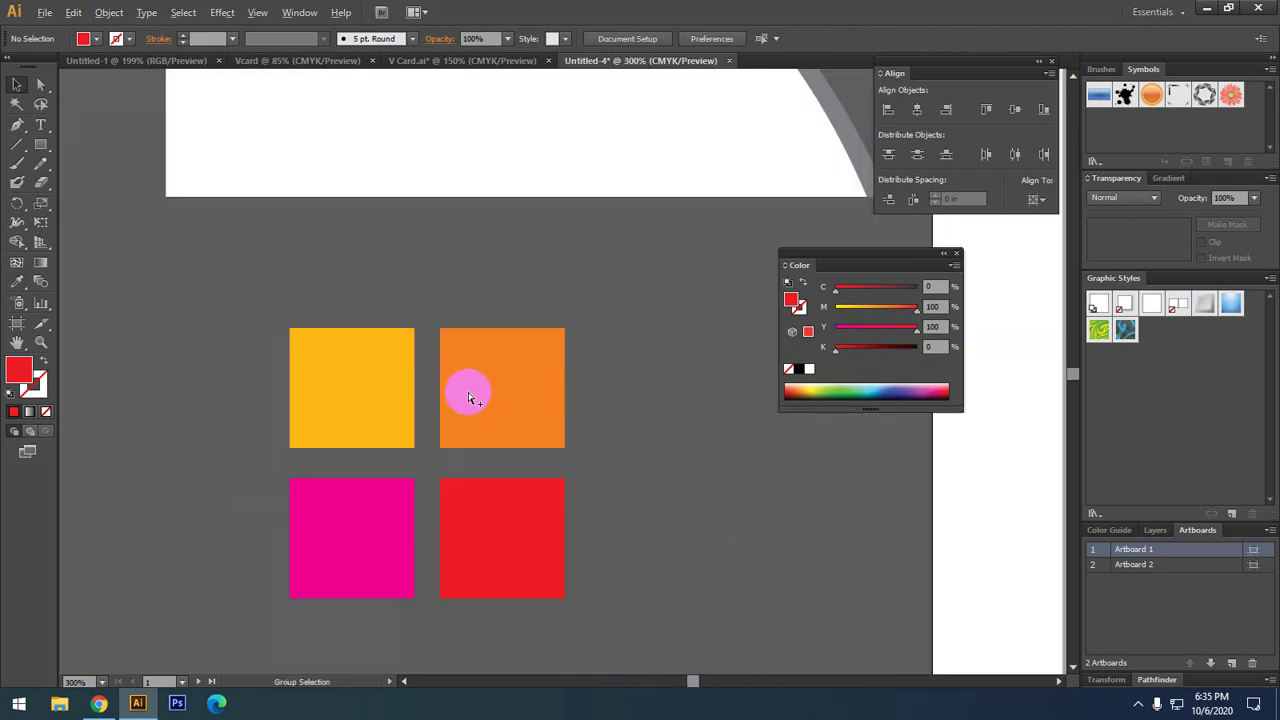
drag(265, 308, 548, 381)
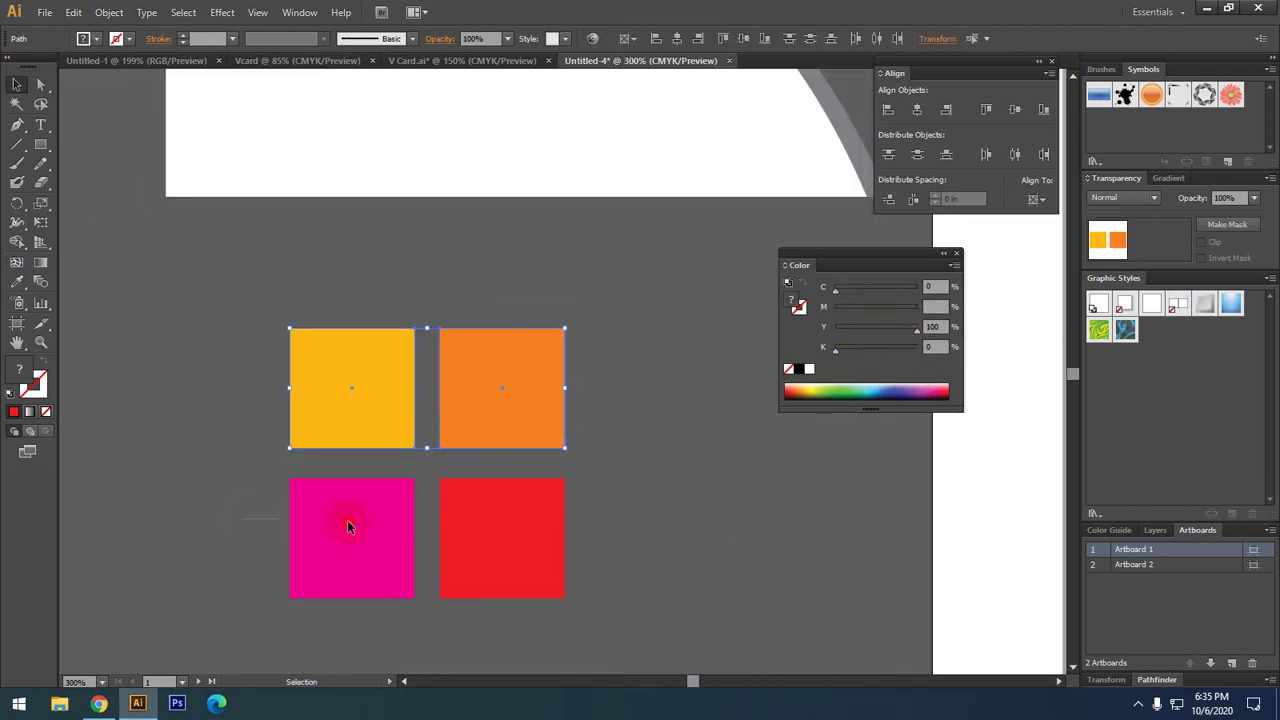
click(347, 524)
shift+click(558, 582)
- Select the curved white card shape with the Selection tool
scroll(566, 588, down, 1)
scroll(566, 583, down, 1)
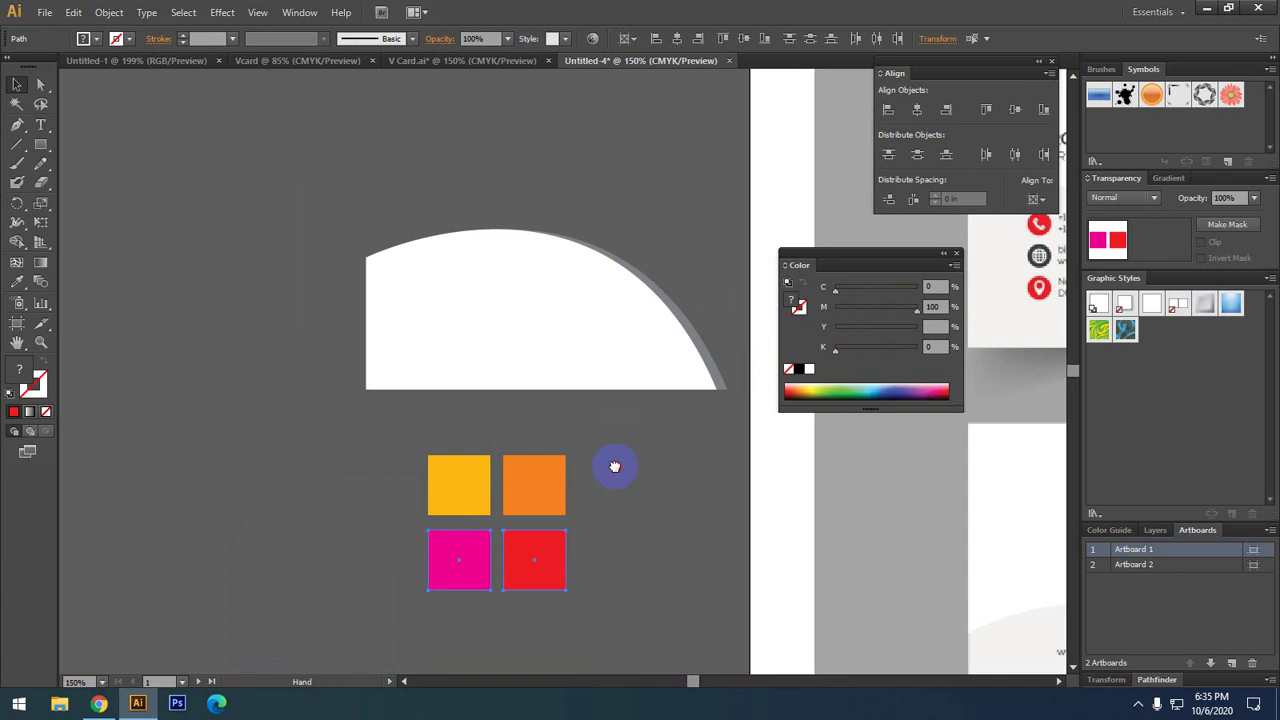
scroll(531, 443, up, 2)
click(527, 445)
scroll(644, 596, down, 1)
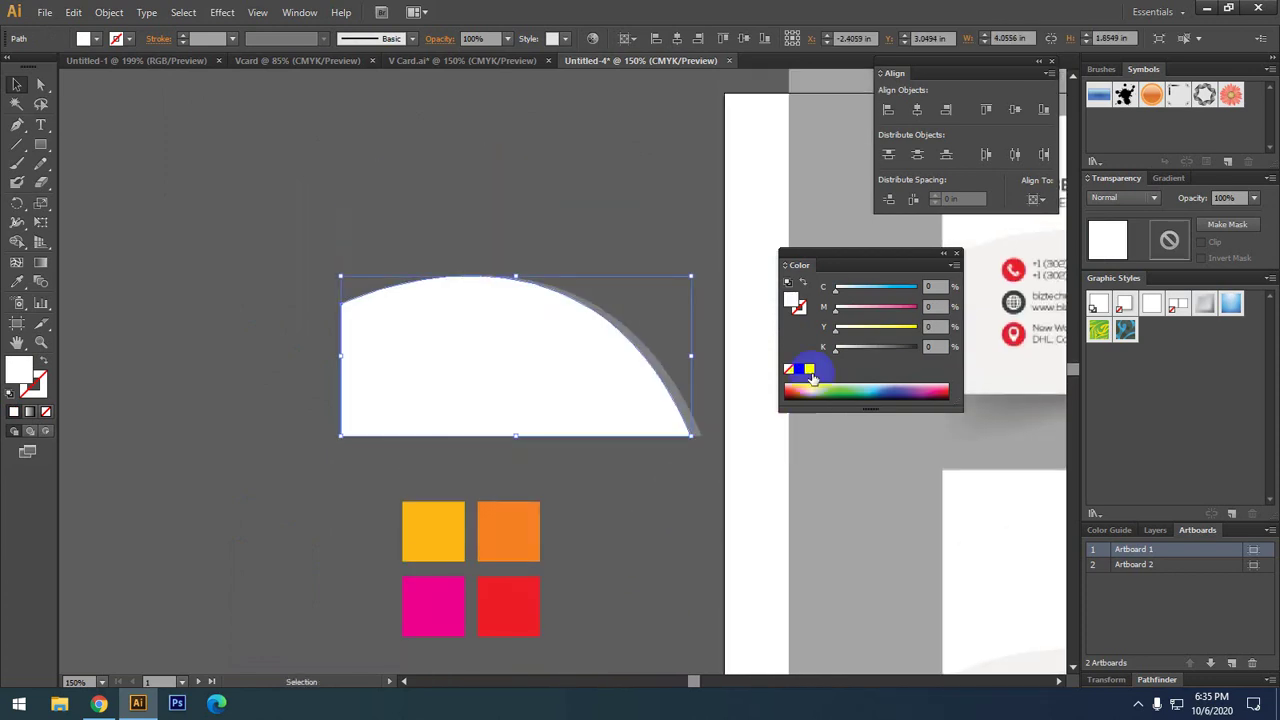
- Move the colour mixer aside and float the Gradient panel over the canvas
click(897, 249)
drag(897, 255, 1055, 267)
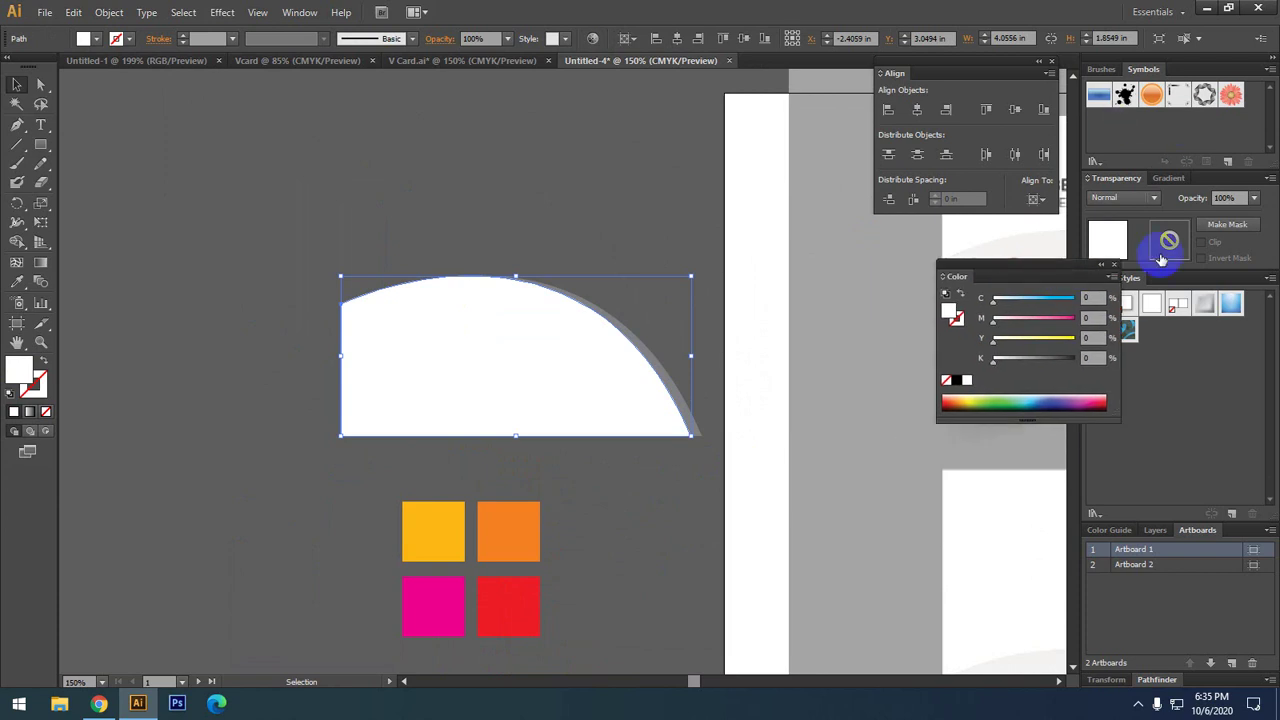
click(299, 12)
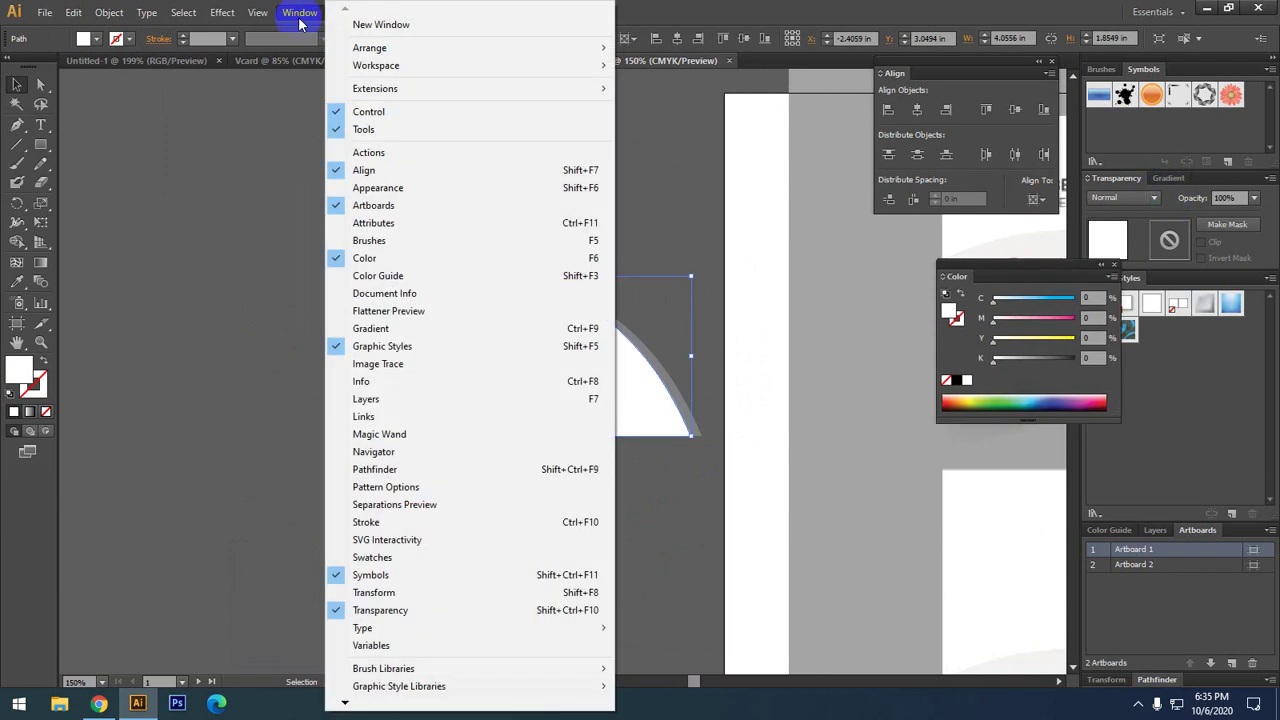
click(407, 330)
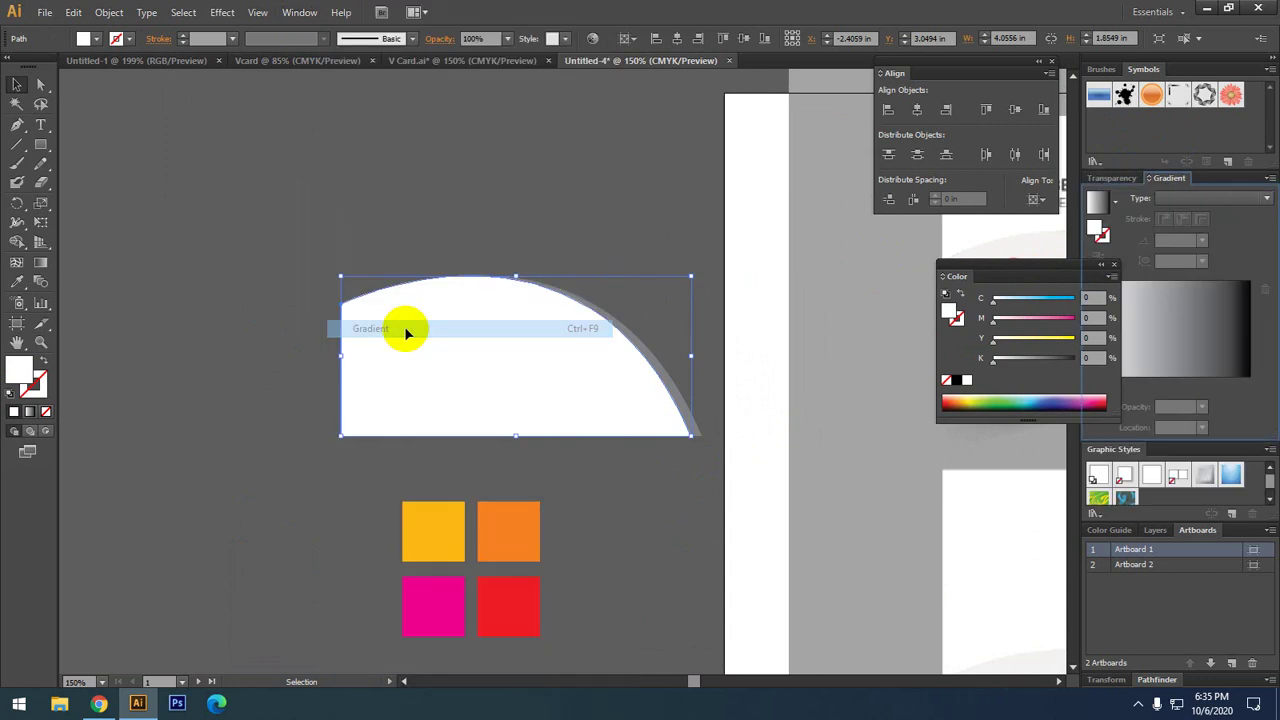
mouse_move(1166, 180)
mouse_down()
mouse_move(967, 245)
mouse_move(723, 228)
mouse_up()
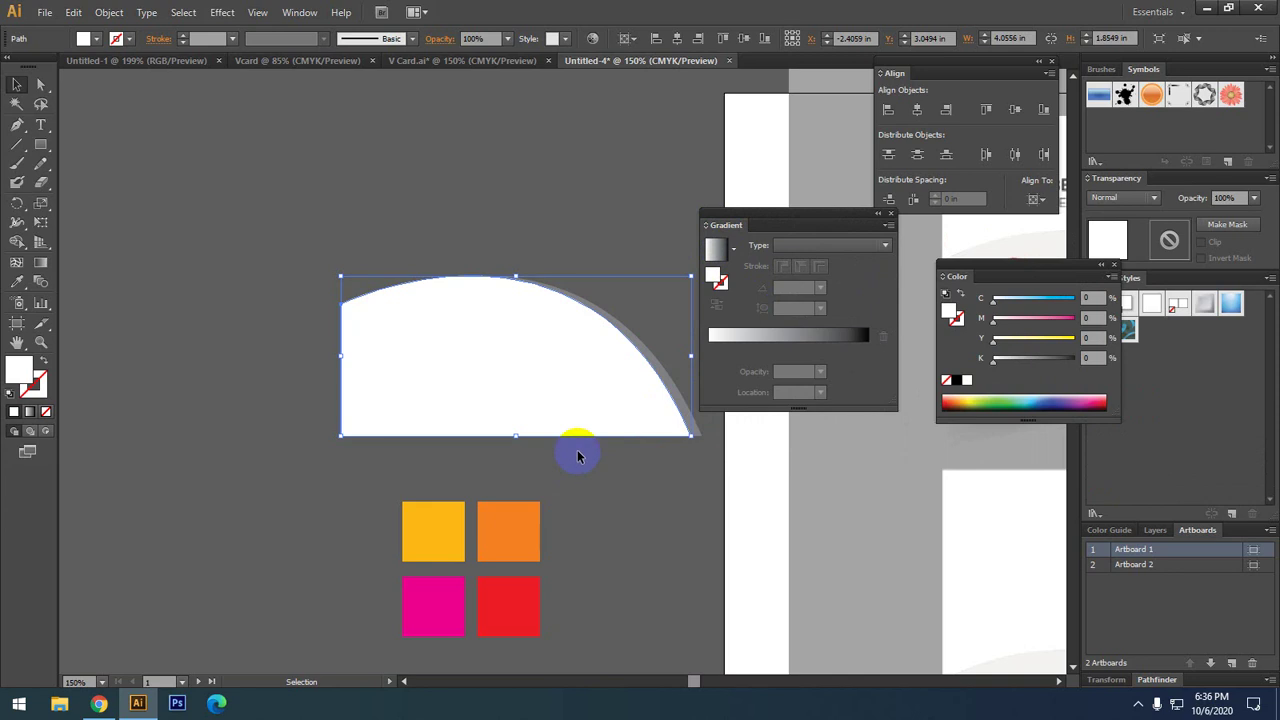
- Check the yellow swatch's colour values, including magenta 31
click(420, 545)
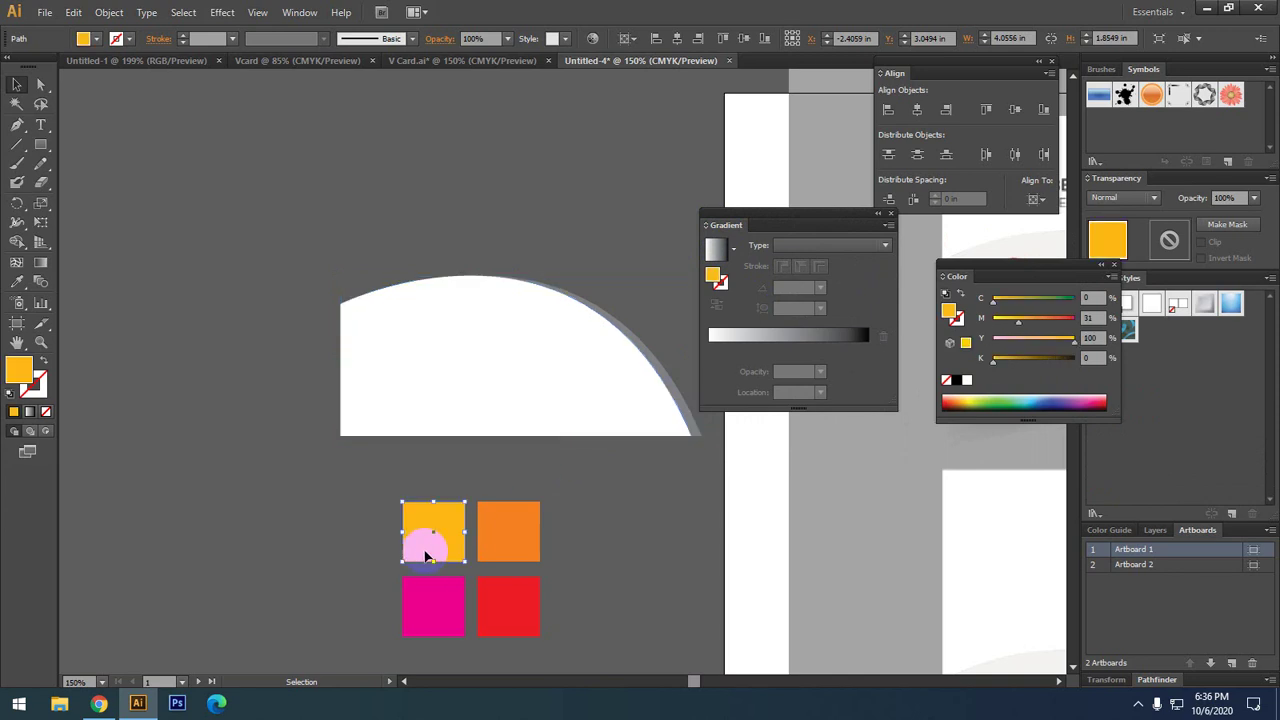
click(433, 548)
click(1085, 320)
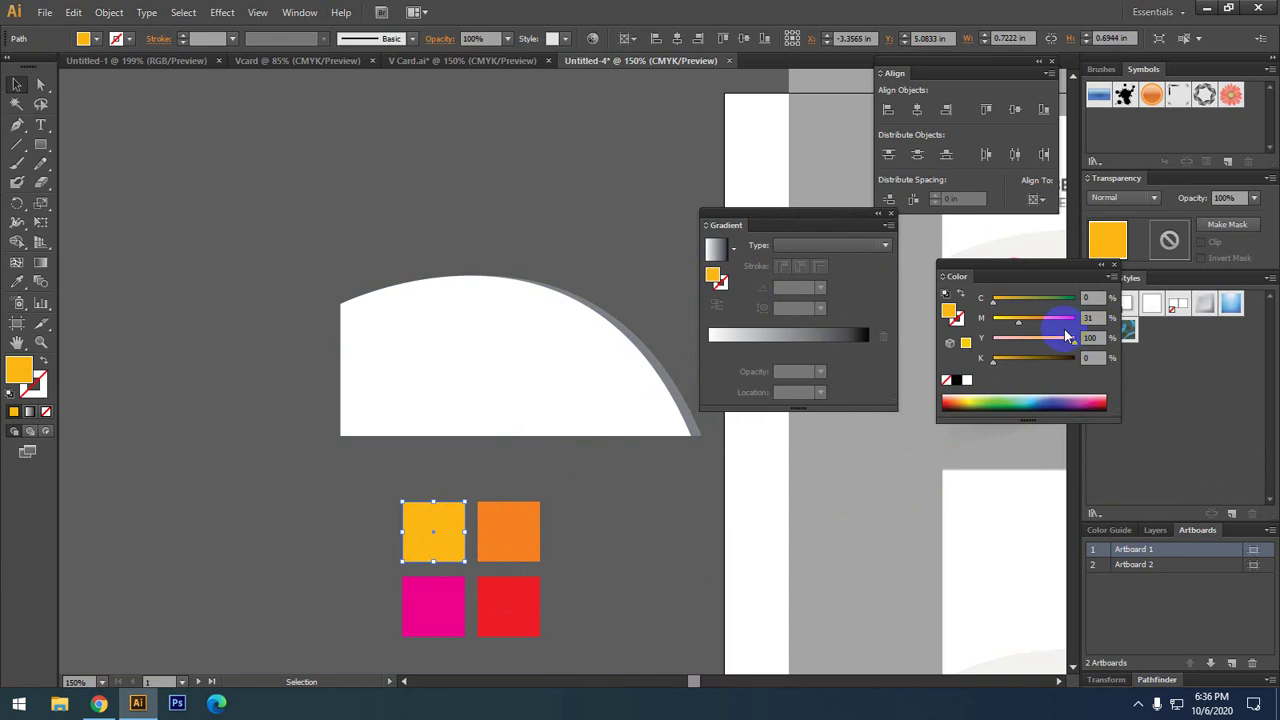
click(1087, 318)
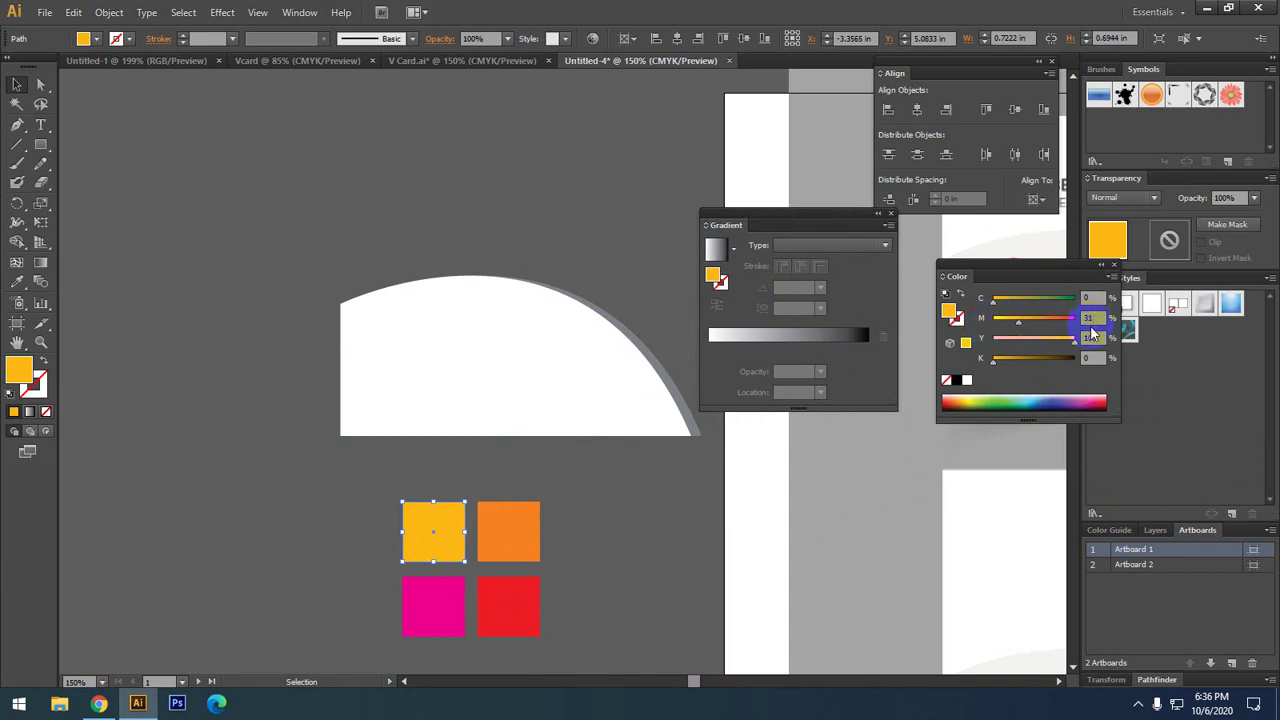
key(Return)
- Check the orange (magenta 61), magenta and red swatches' colour values
click(508, 518)
click(1088, 319)
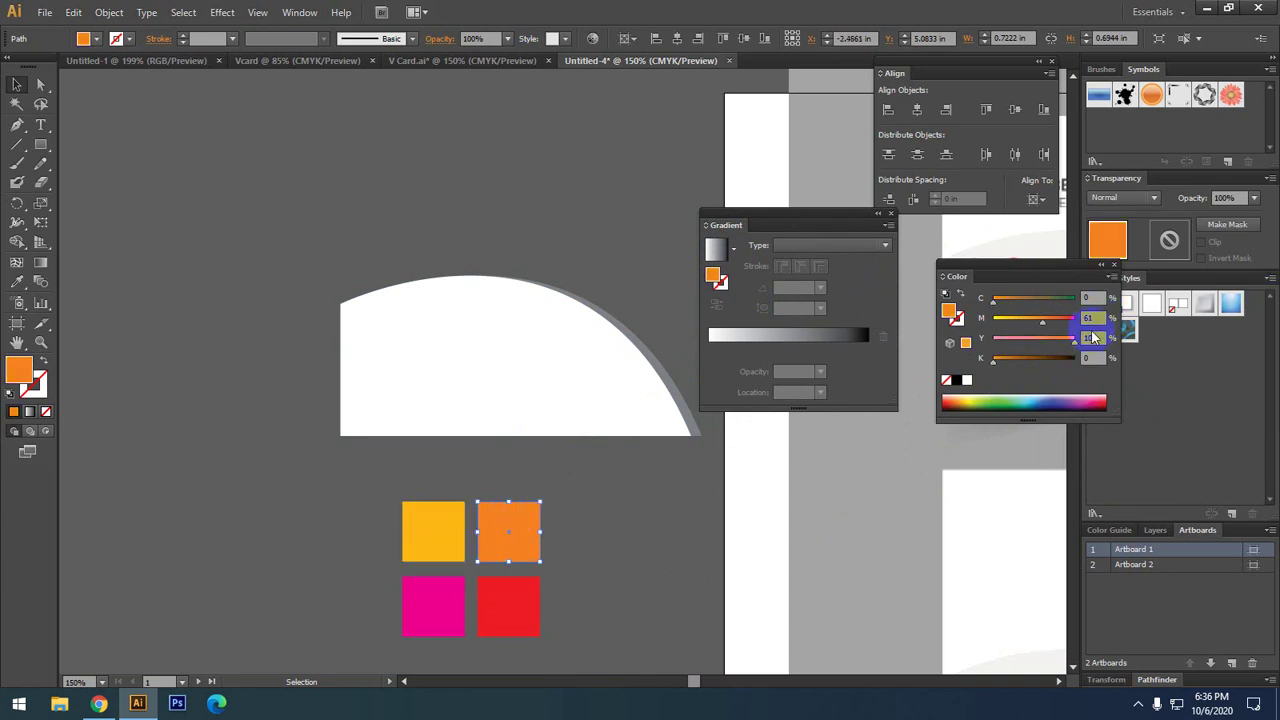
click(438, 598)
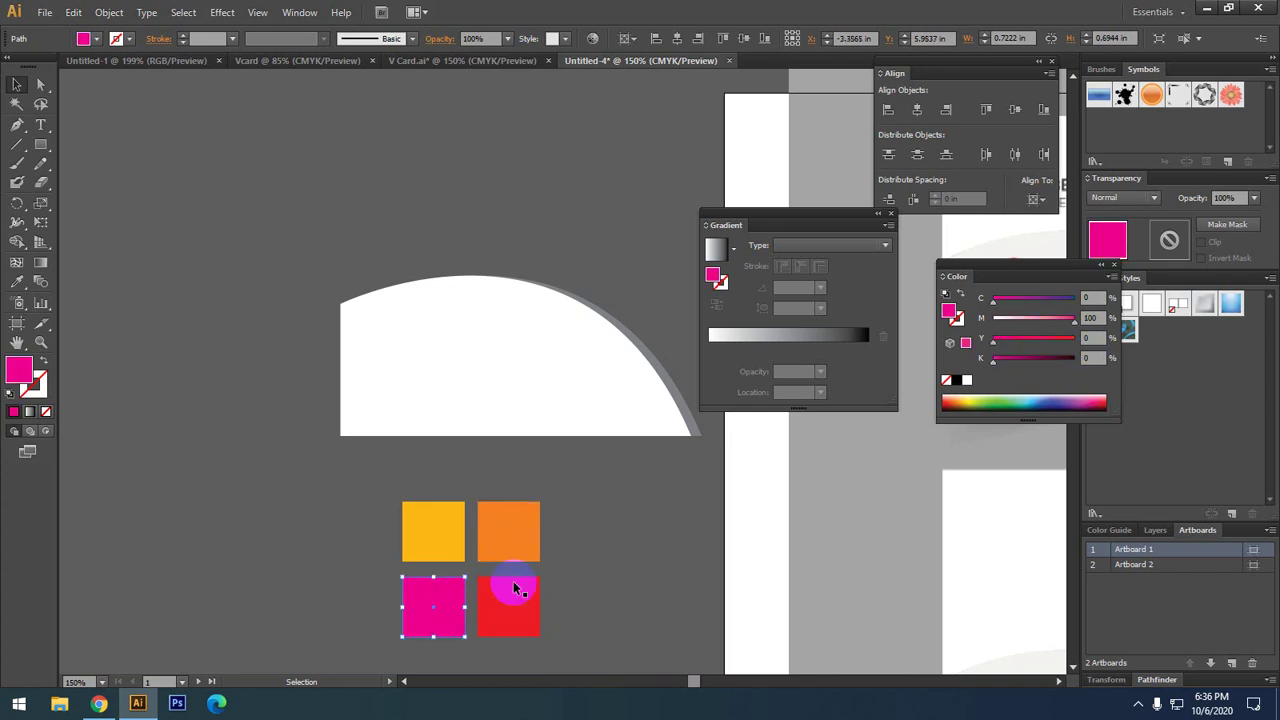
click(1096, 340)
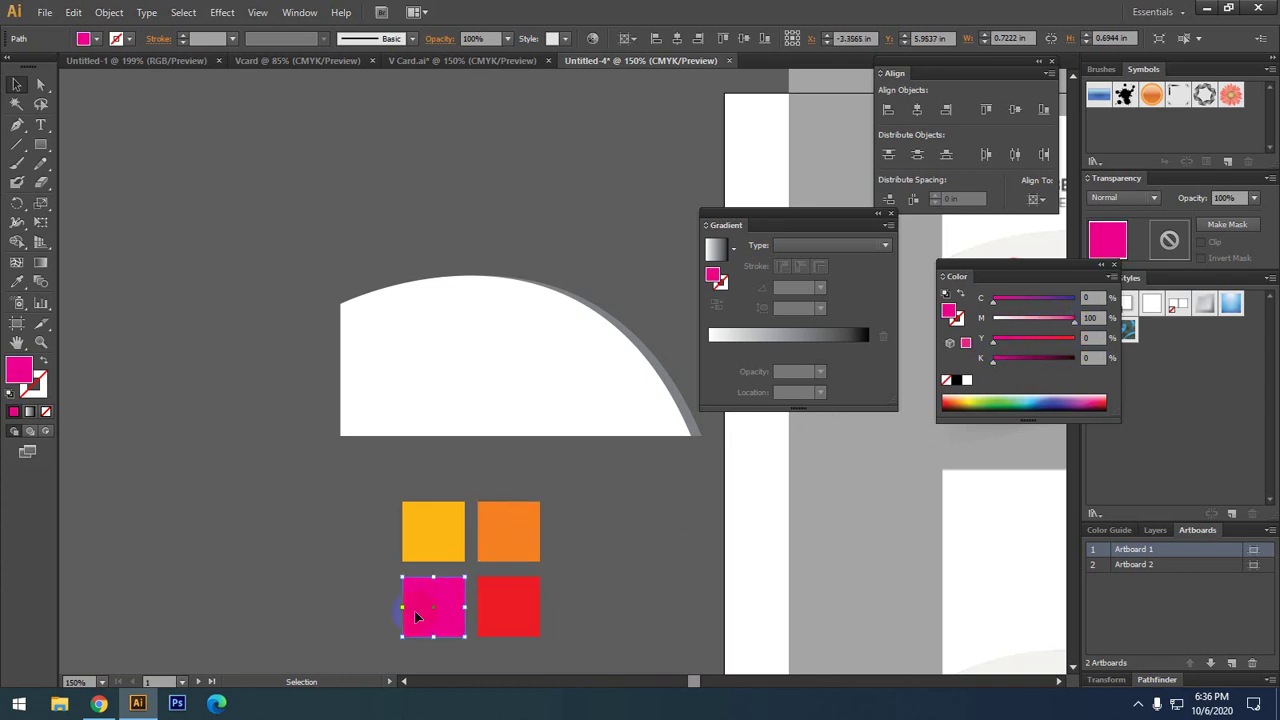
shift+click(494, 630)
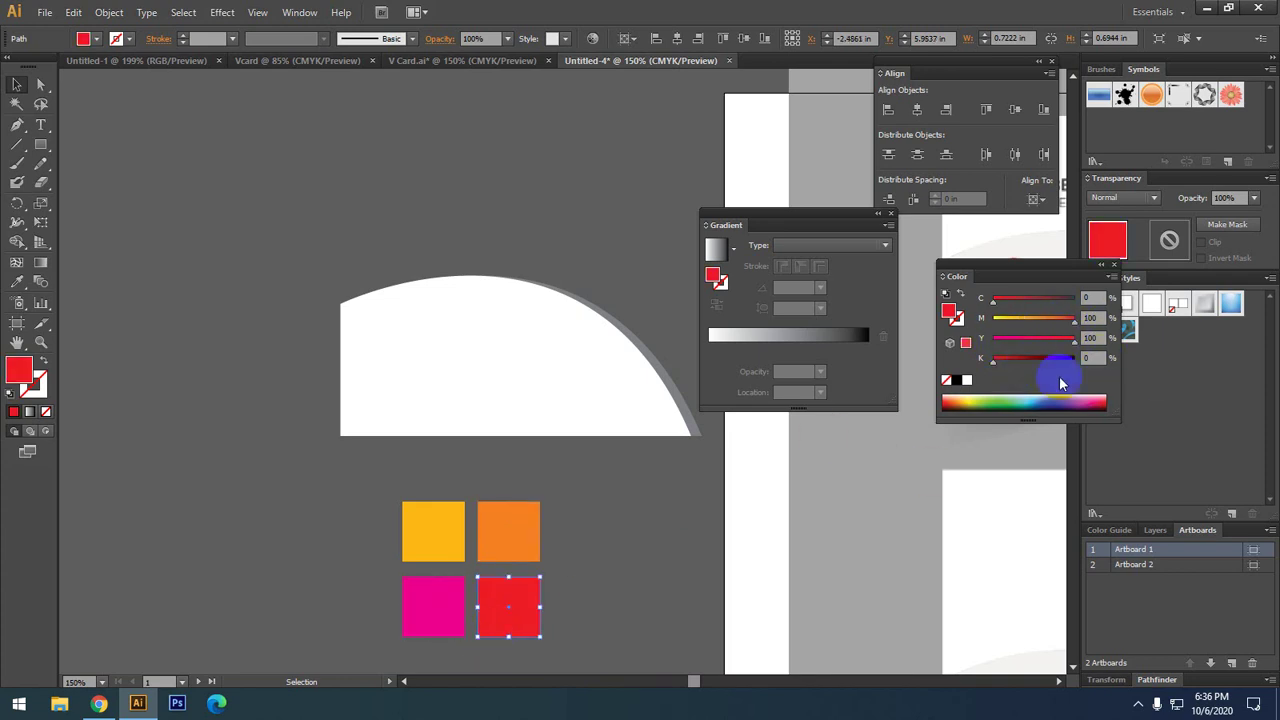
click(429, 529)
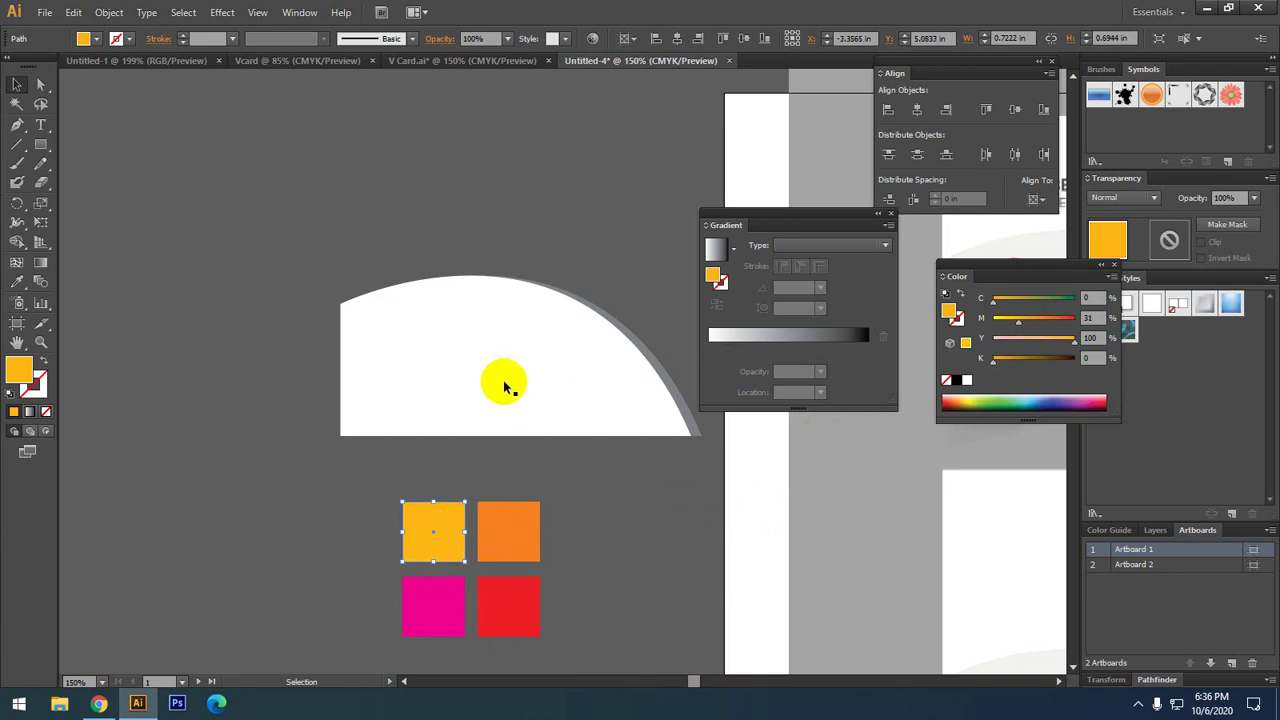
- Eyedropper the yellow square's colour onto the curved card shape
click(535, 368)
drag(729, 300, 717, 280)
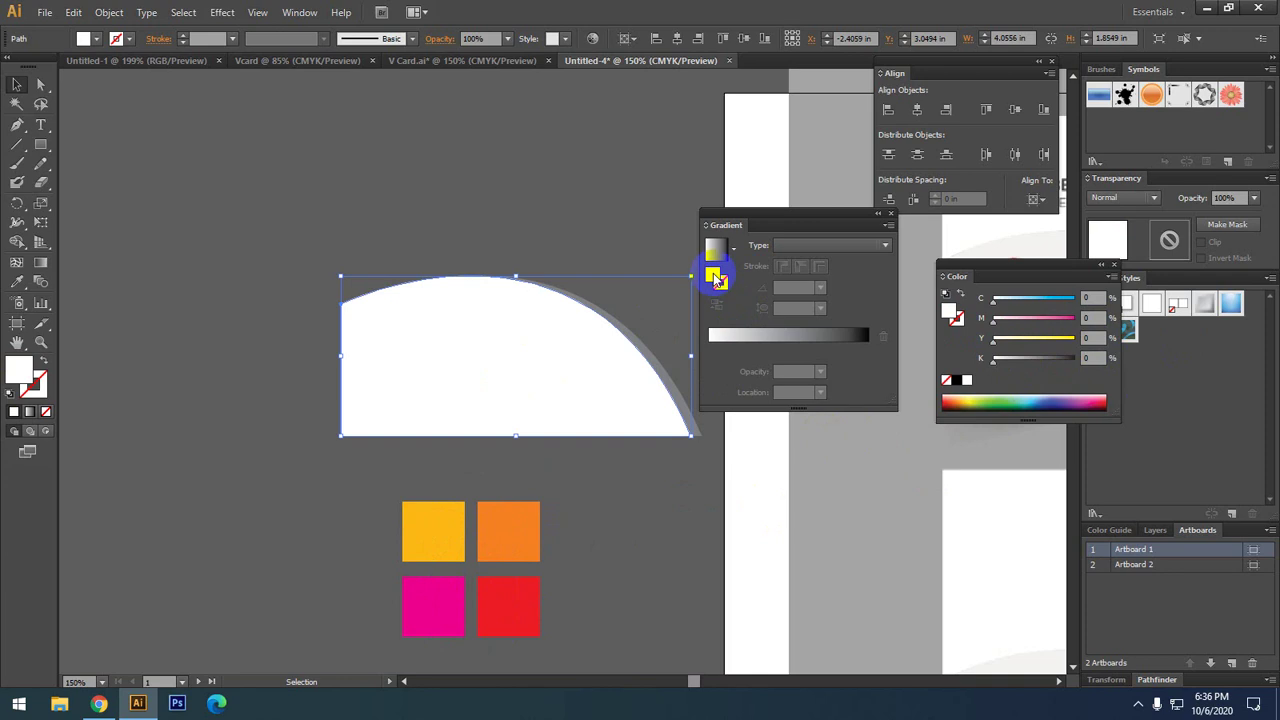
click(374, 349)
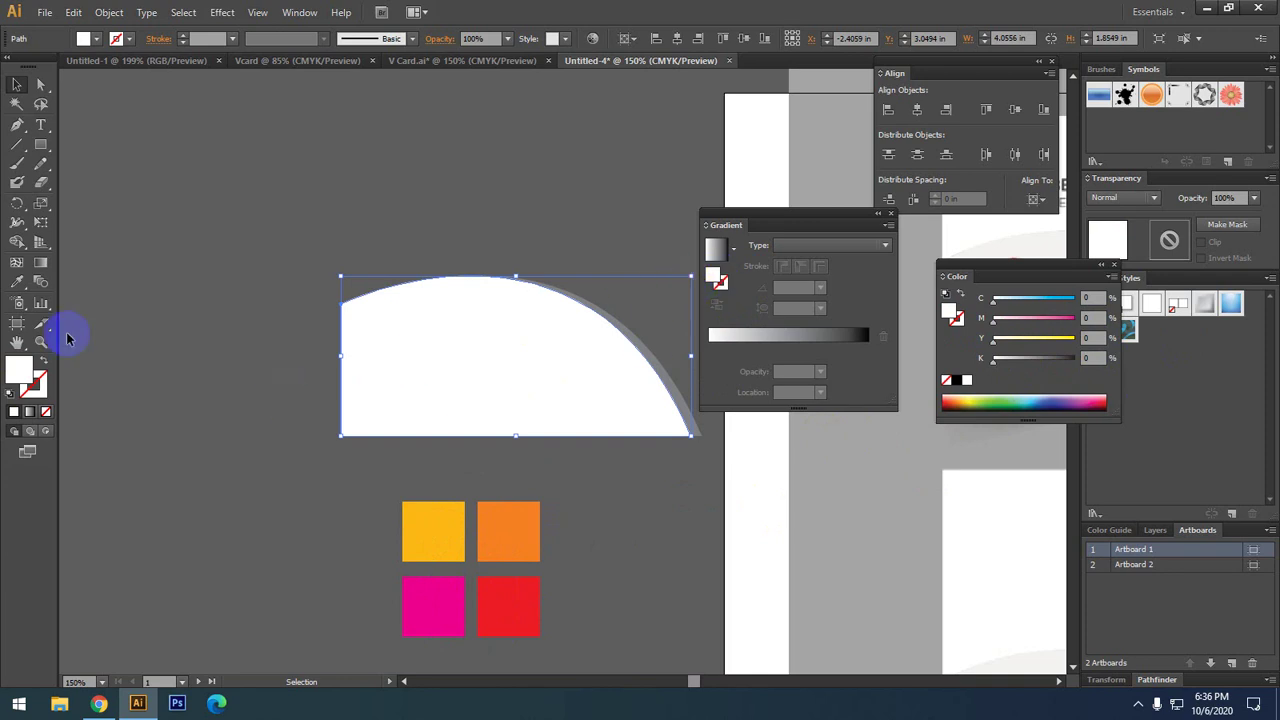
click(17, 282)
click(425, 528)
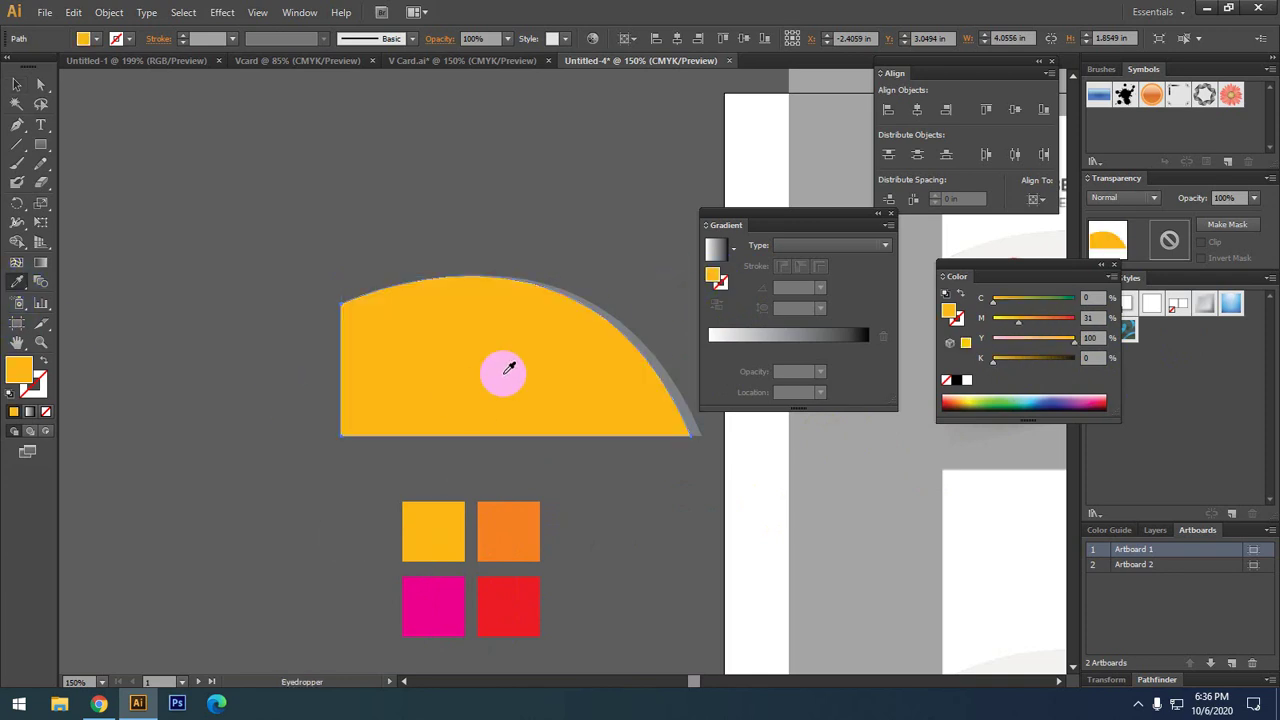
click(17, 84)
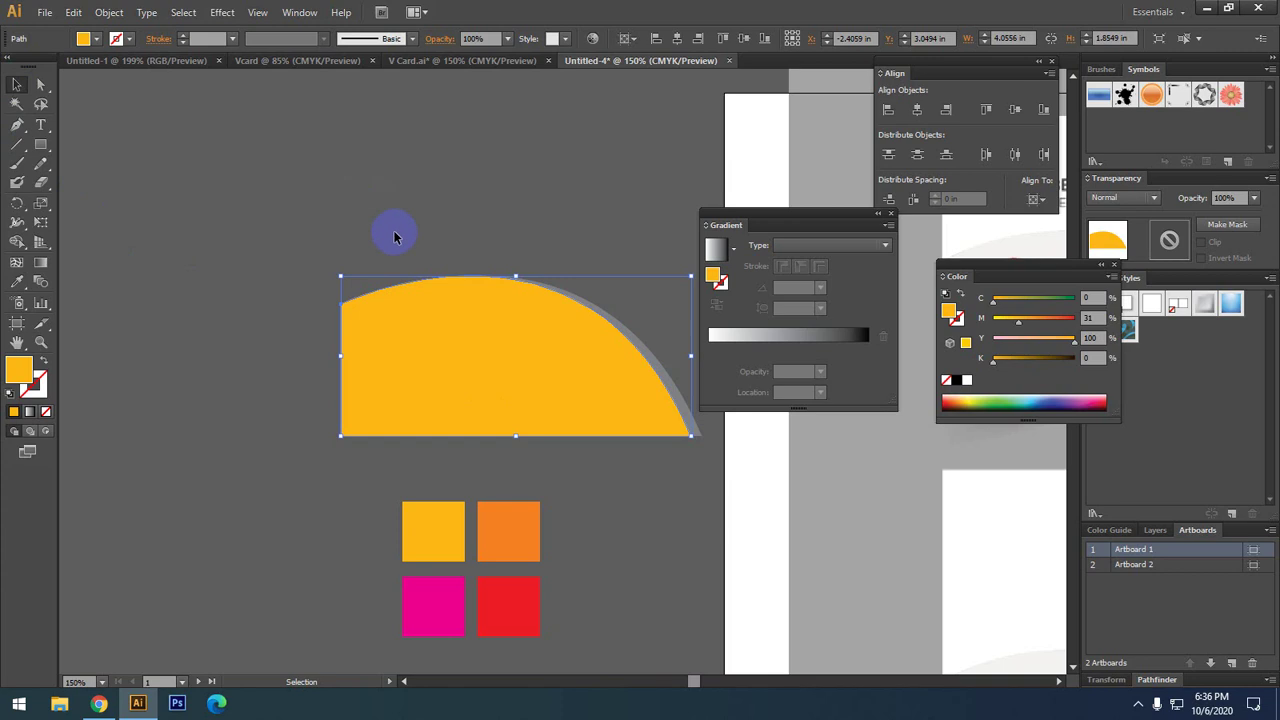
- Give the card a white-to-black linear gradient with a golden yellow stop at 29.56%
drag(486, 277, 717, 280)
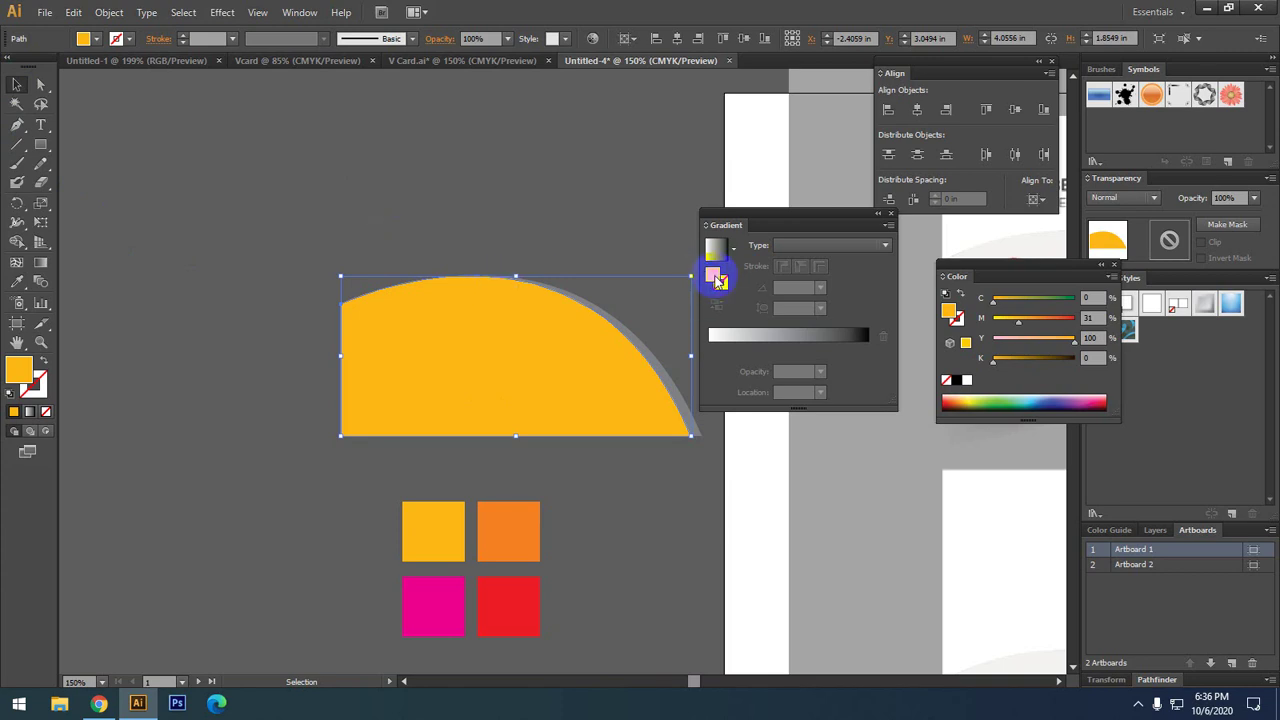
click(745, 340)
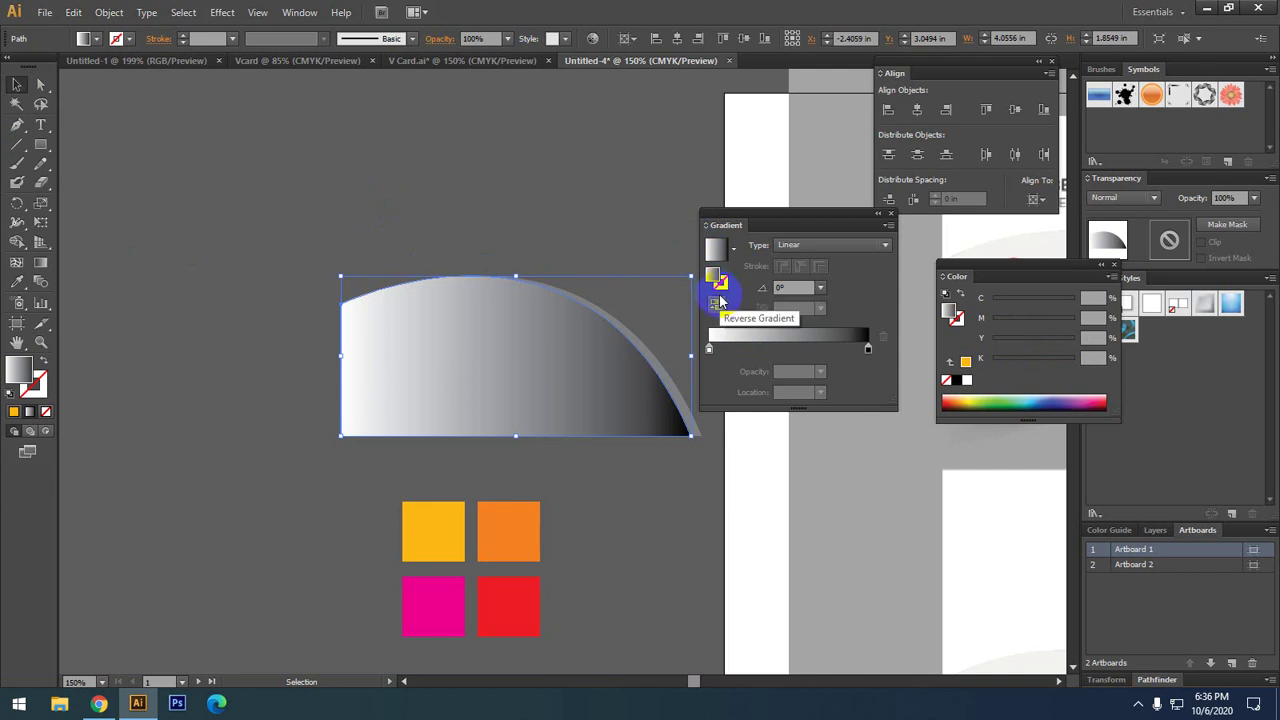
key(ctrl+z)
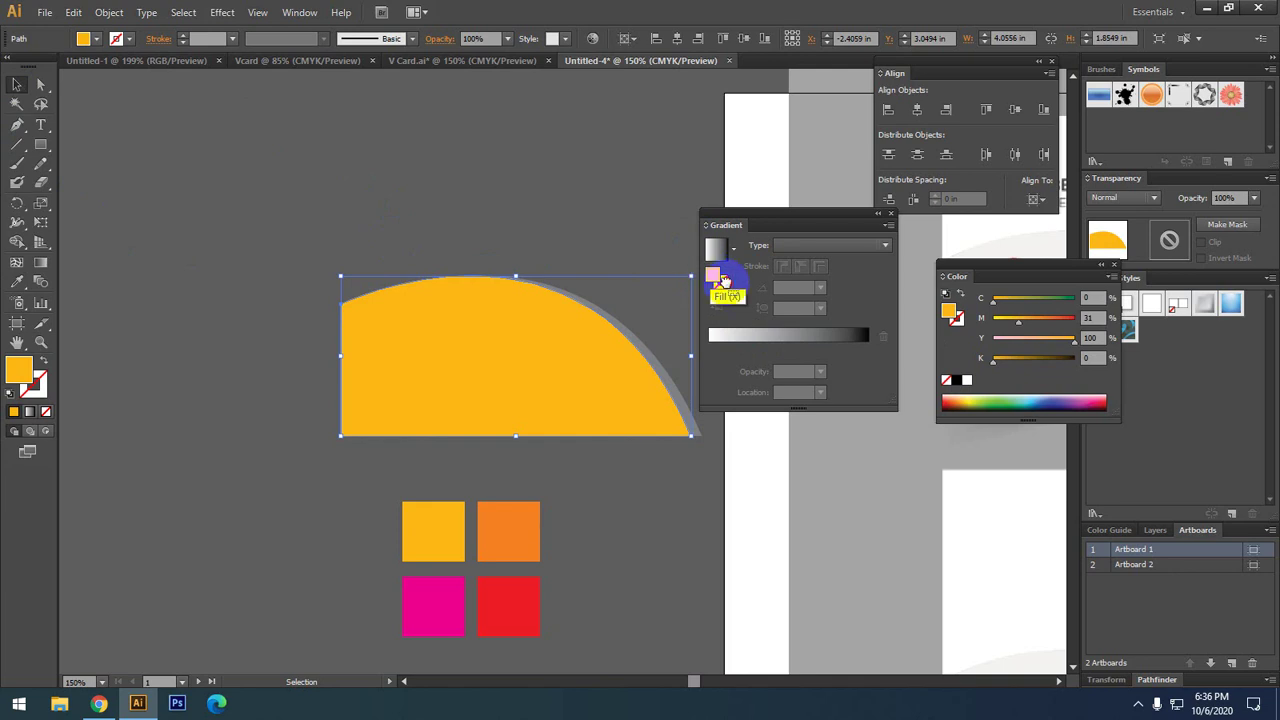
drag(714, 276, 757, 338)
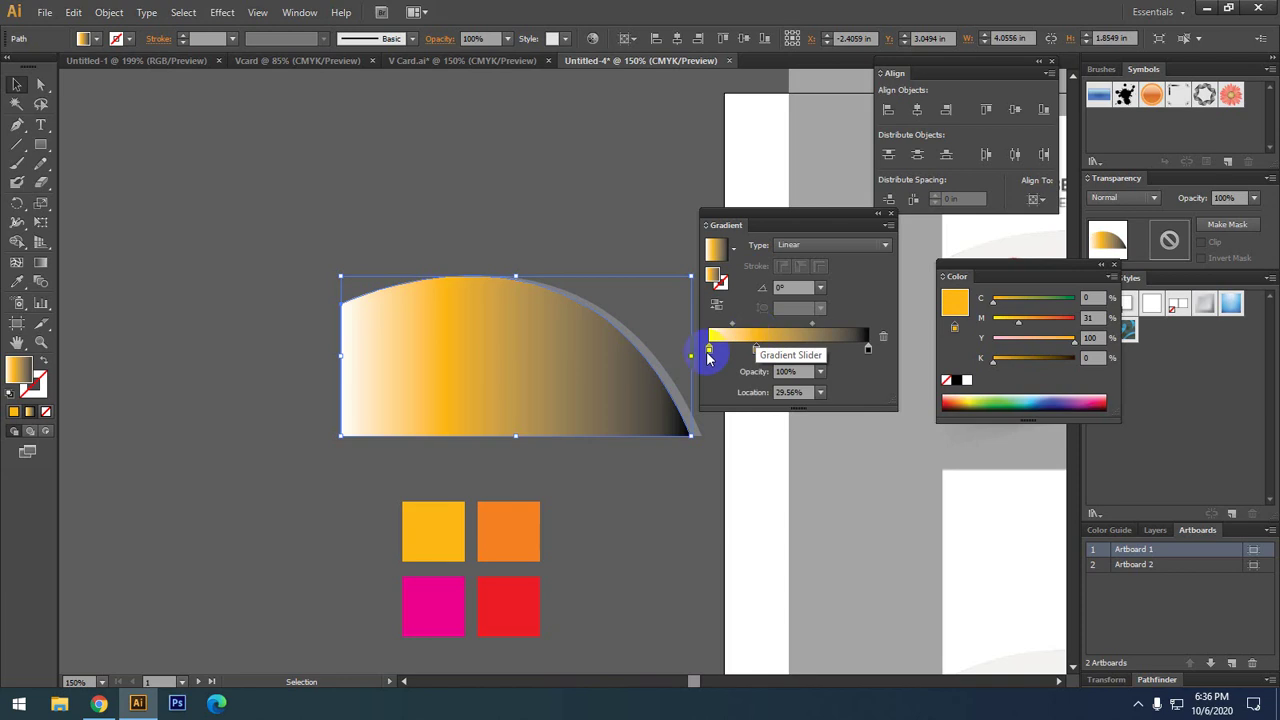
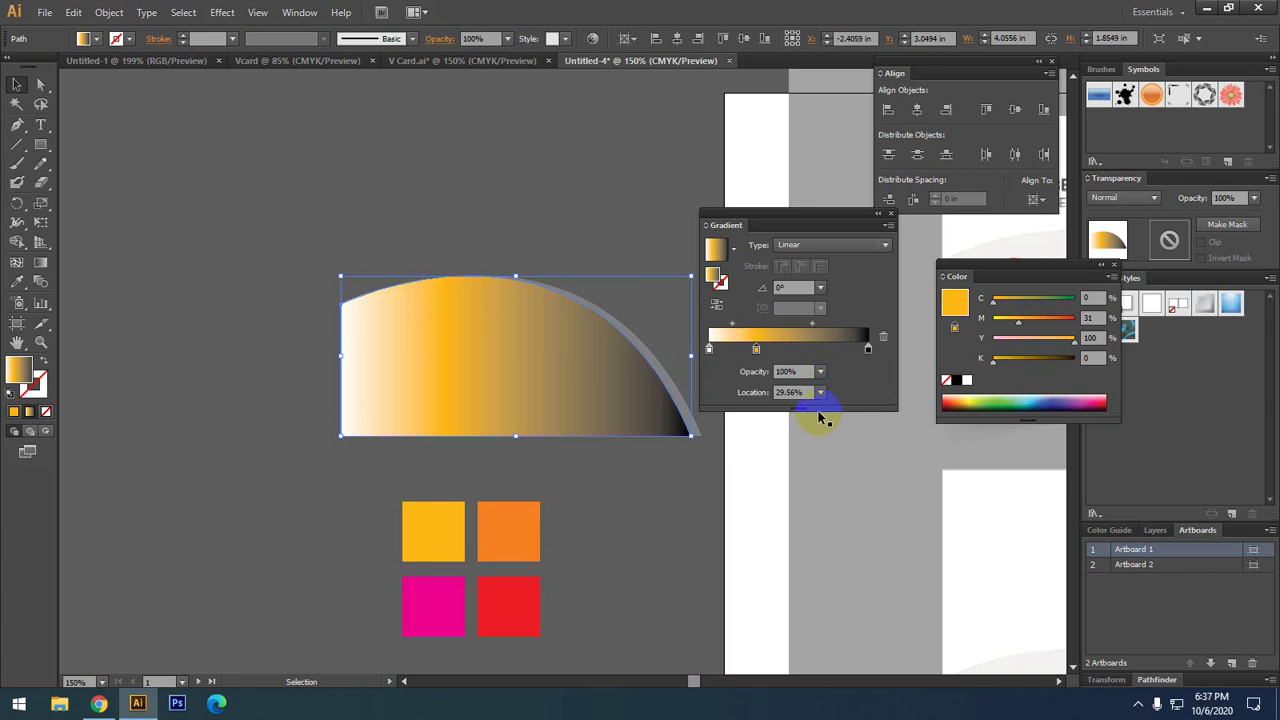
- Drag the black end stop off the gradient slider to remove it
click(868, 350)
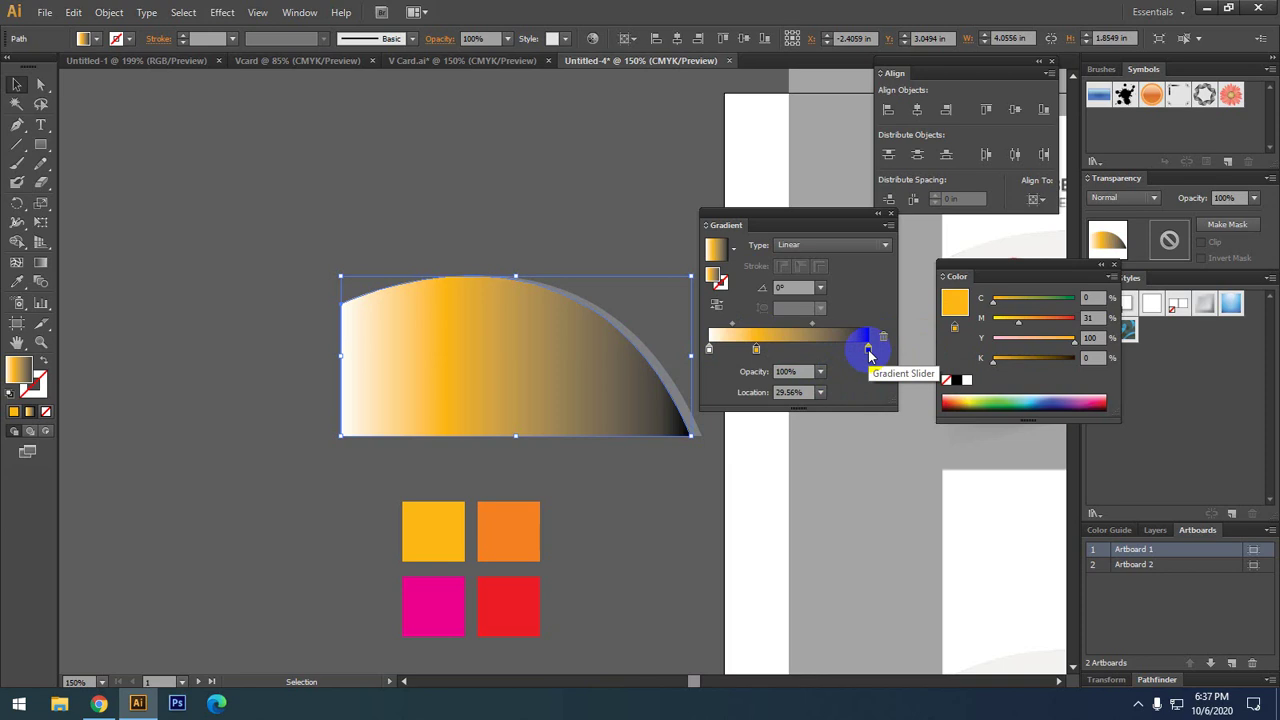
click(868, 350)
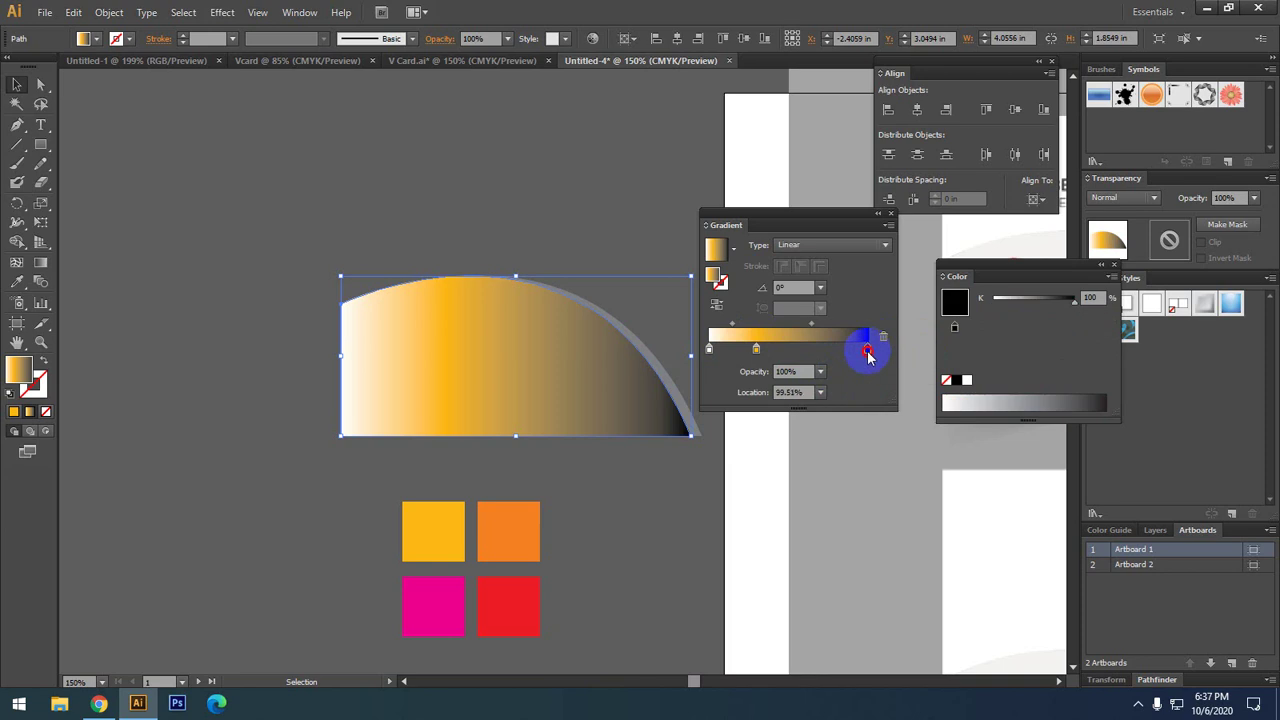
drag(868, 350, 866, 374)
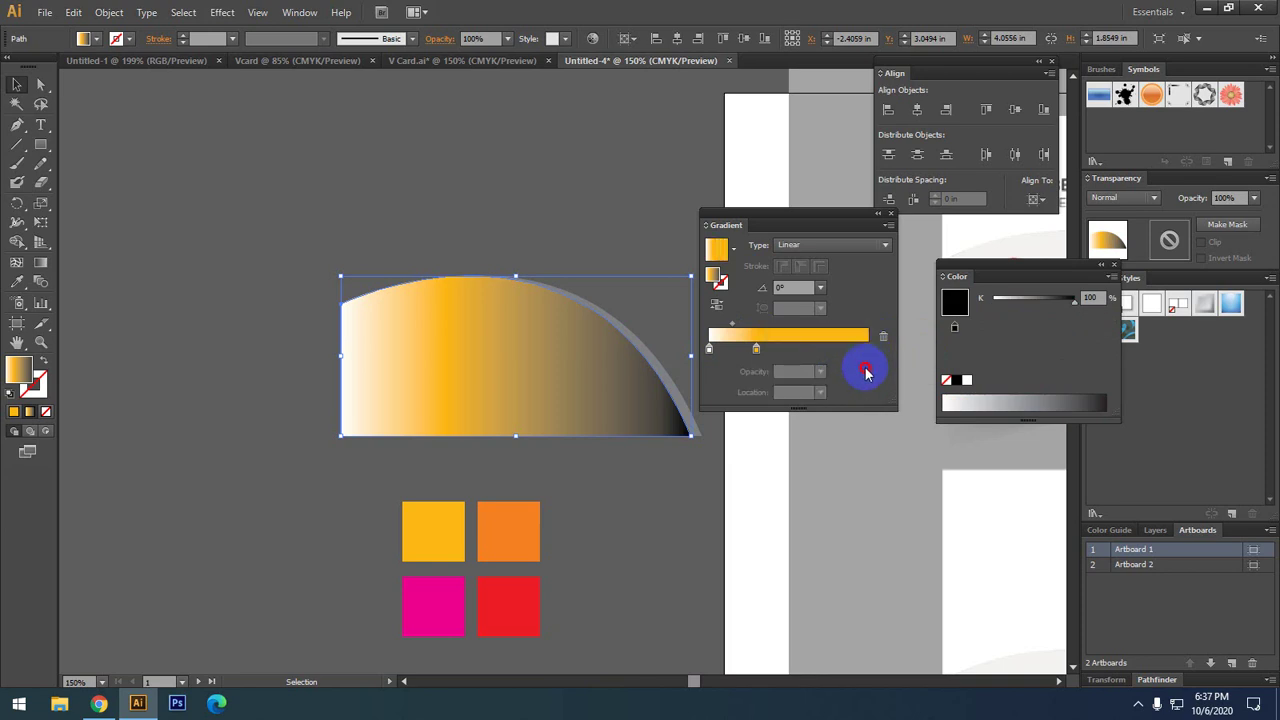
- Rearrange the yellow stops along the gradient slider, adding and removing extra stops
click(757, 349)
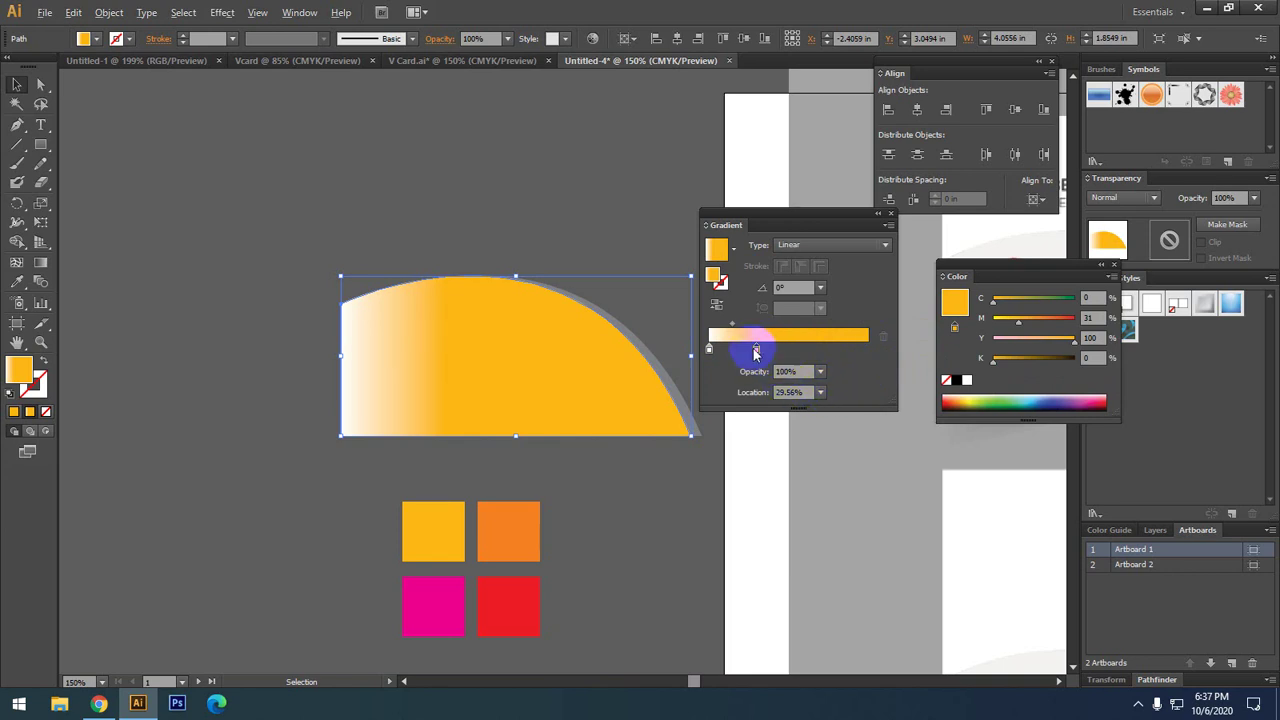
drag(756, 350, 820, 365)
click(757, 350)
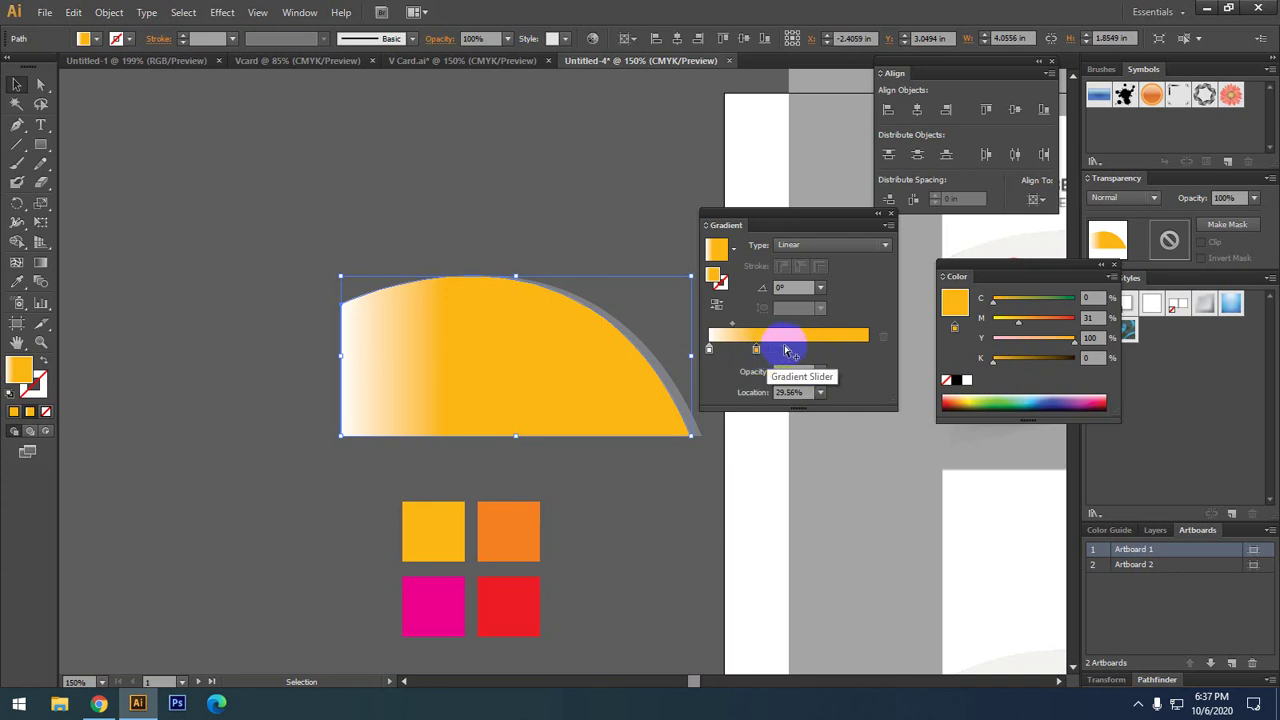
click(784, 350)
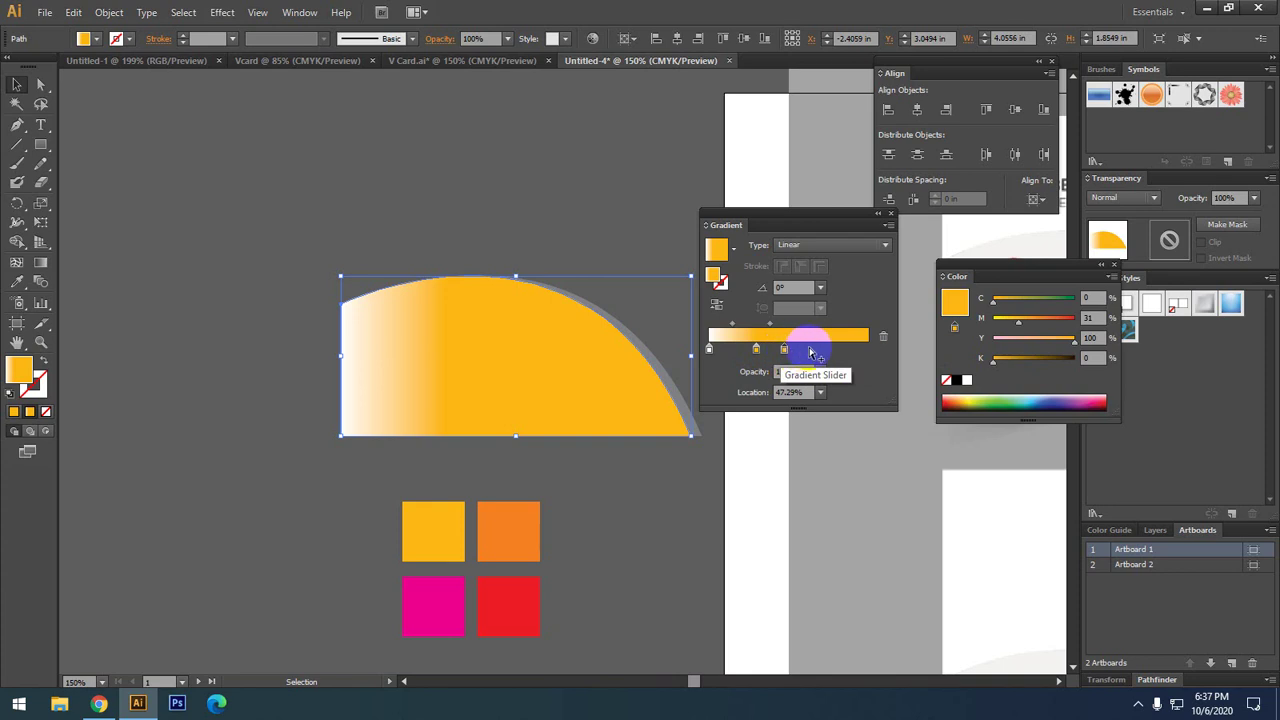
click(817, 350)
drag(817, 352, 758, 355)
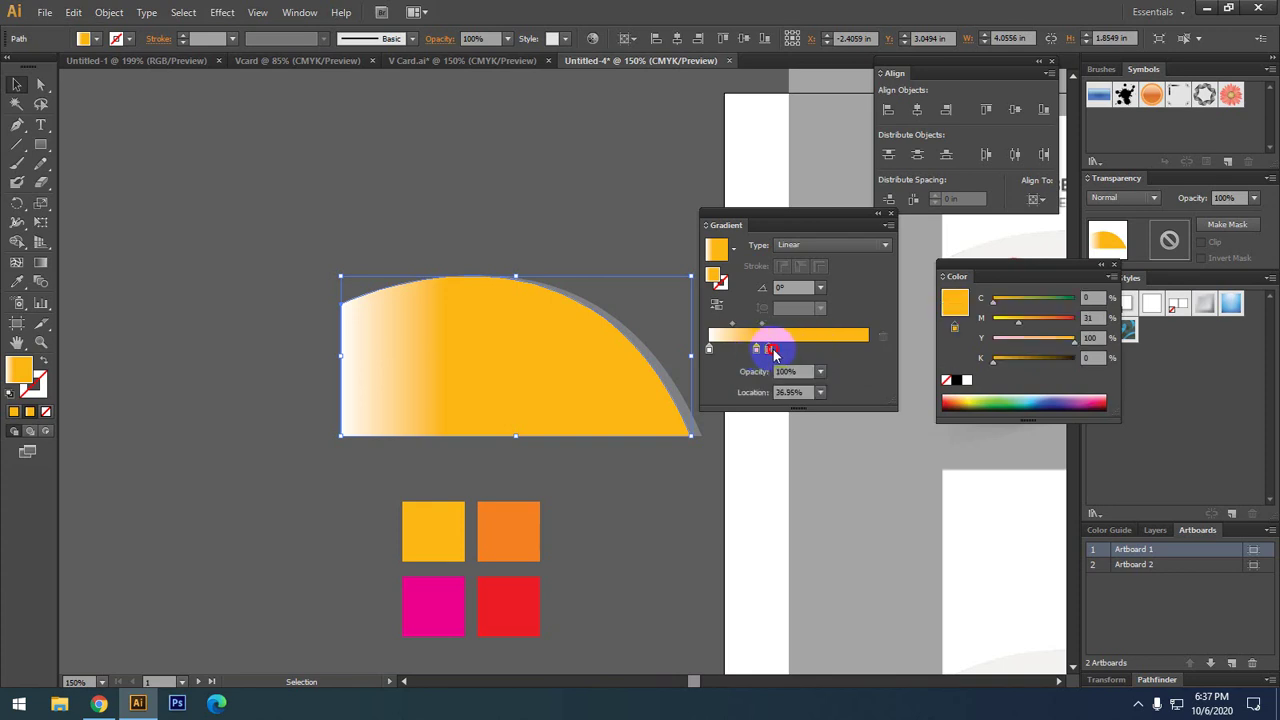
click(794, 352)
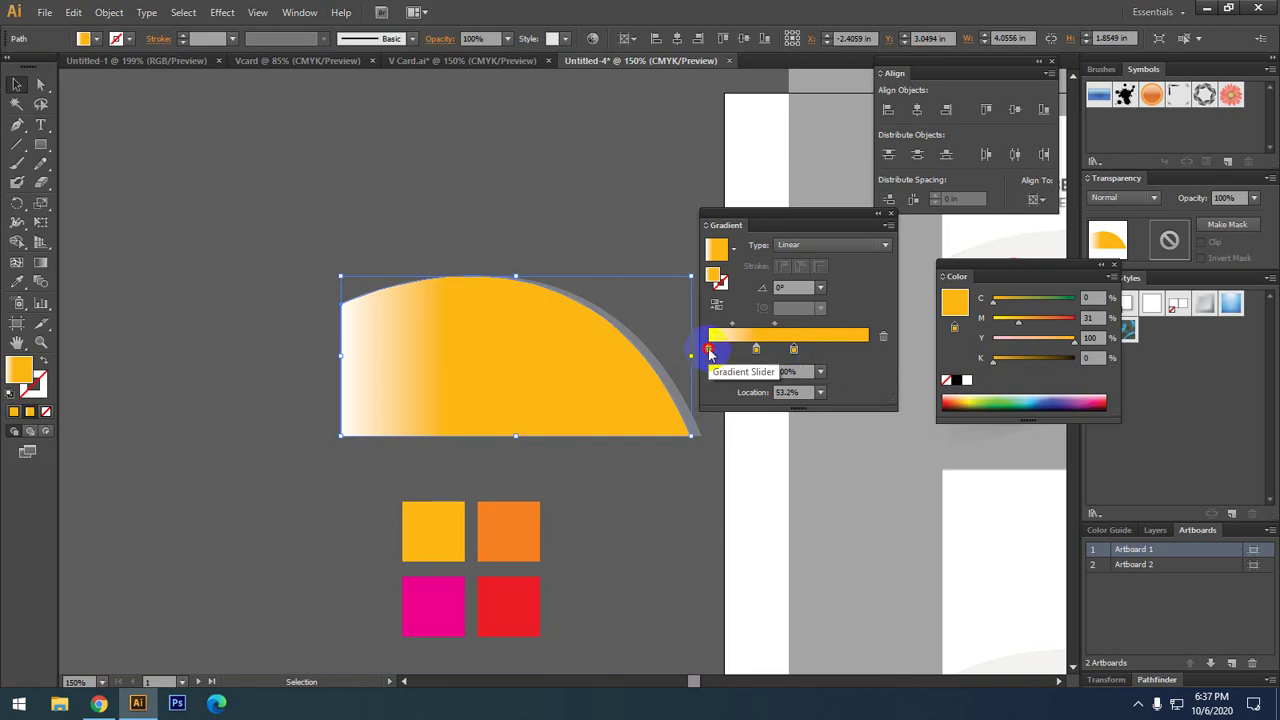
- Remove the white stop and move the two yellow stops to 0% and 100%
mouse_move(708, 352)
mouse_down()
mouse_move(838, 360)
mouse_move(690, 360)
mouse_up()
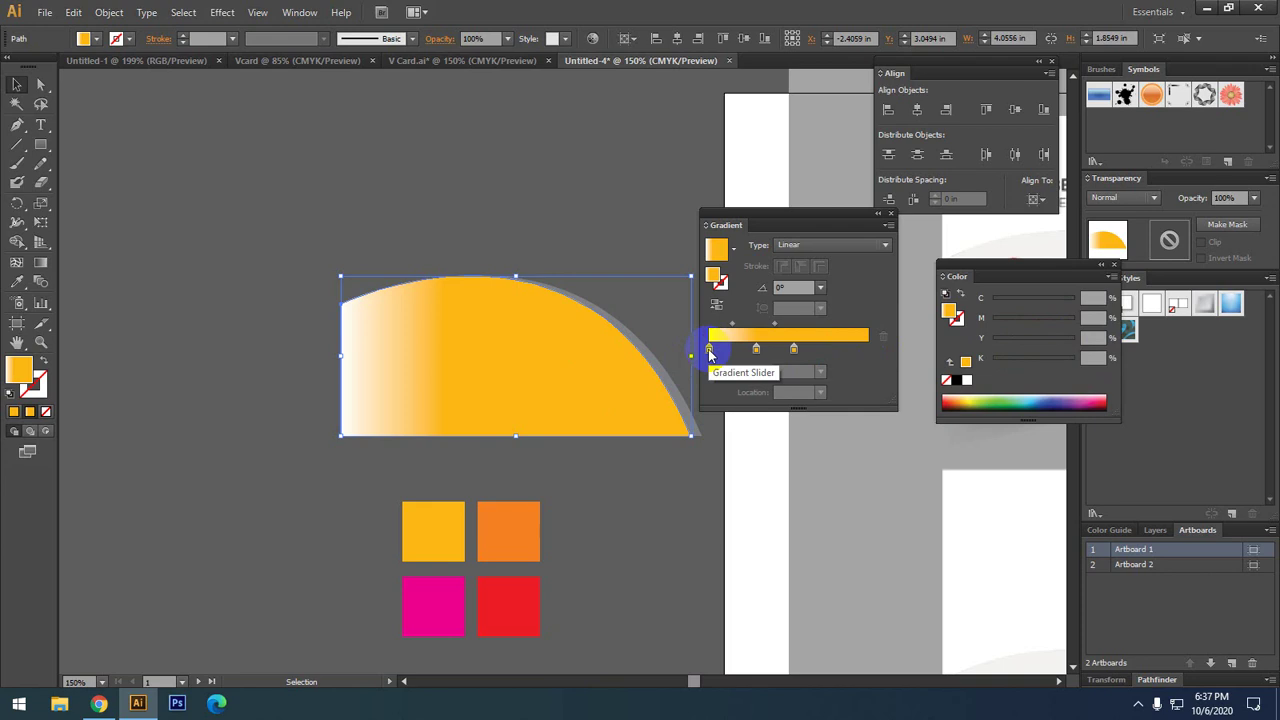
click(708, 352)
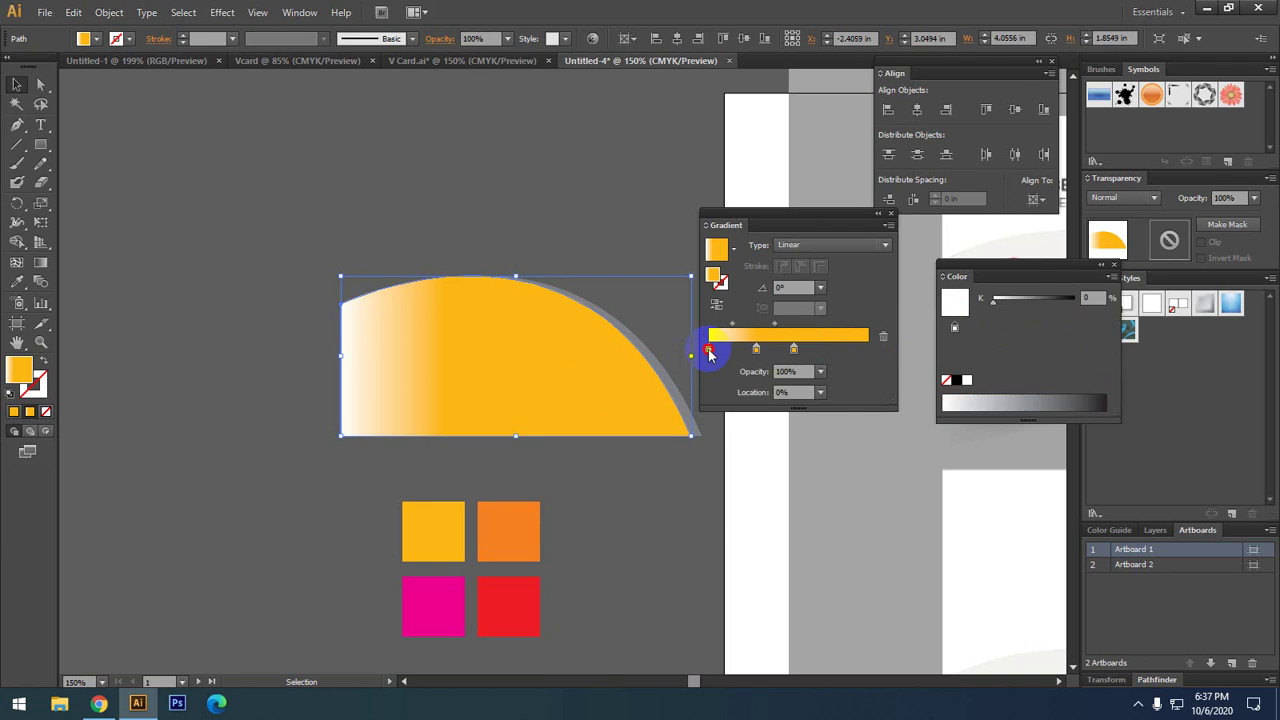
drag(708, 352, 707, 378)
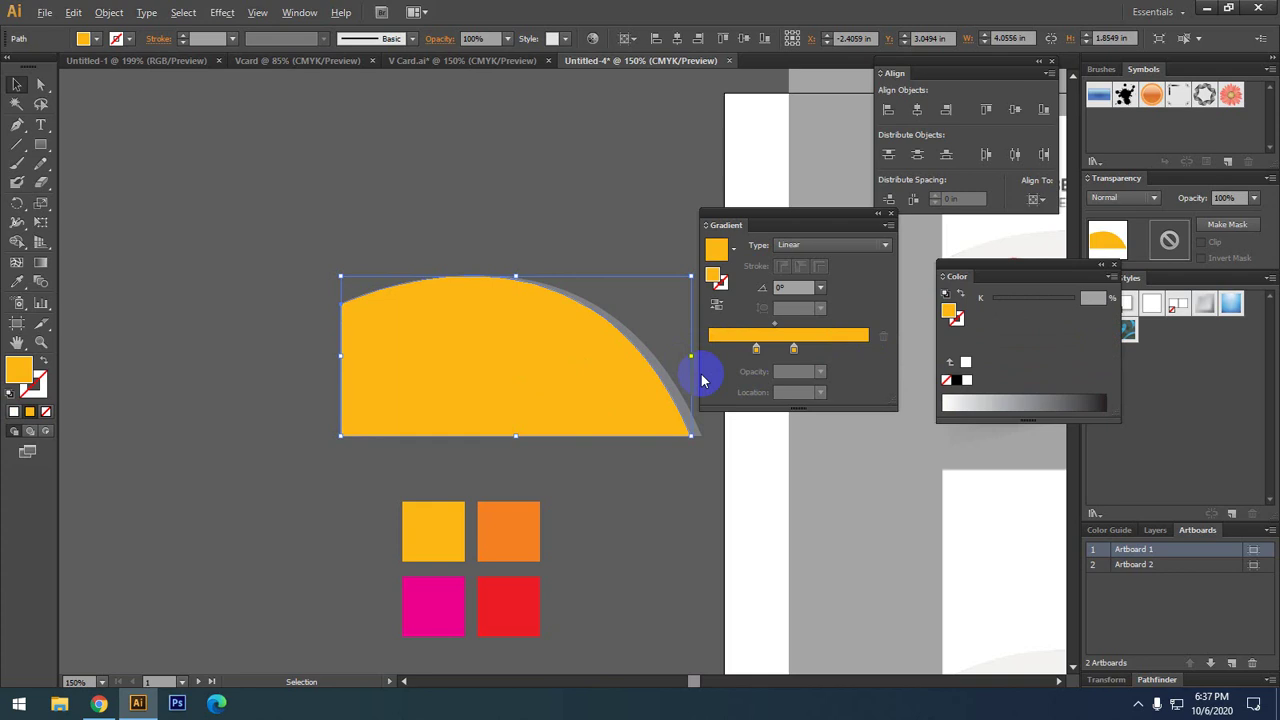
click(757, 350)
drag(757, 350, 690, 355)
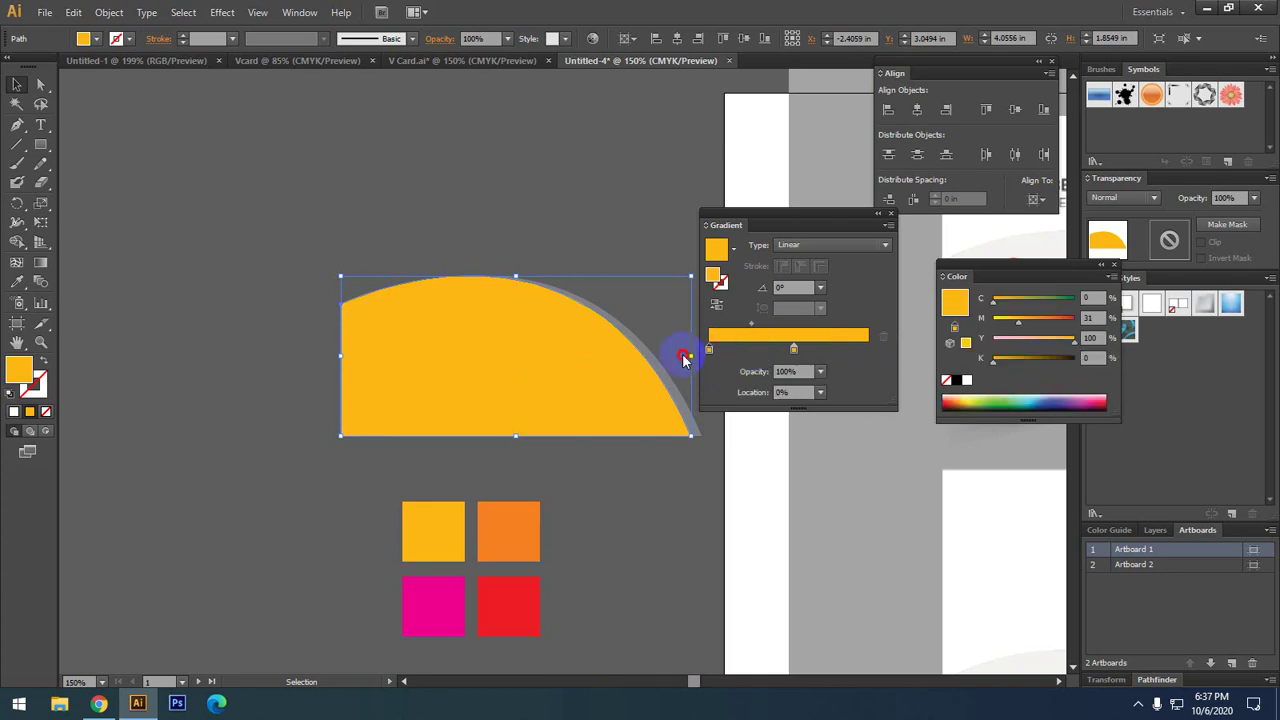
drag(792, 351, 869, 354)
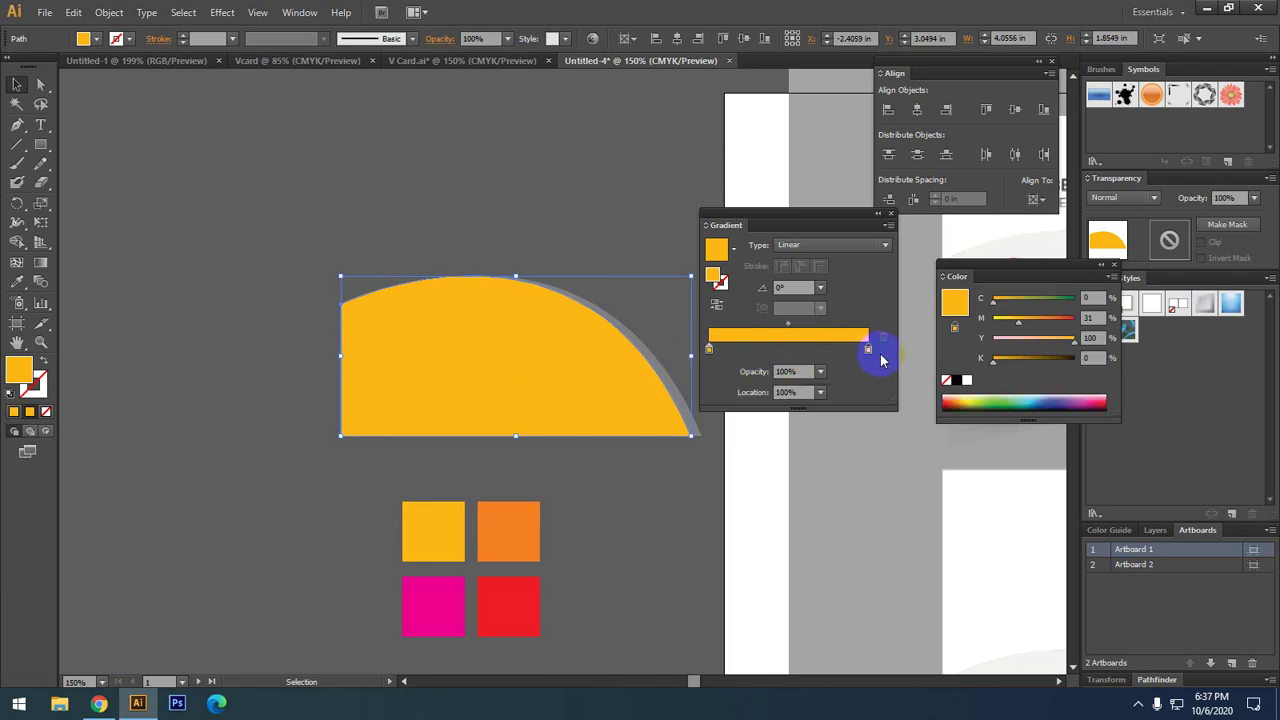
- Turn the gradient's end stop red, then read the orange square's magenta value of 61
click(868, 350)
click(1033, 322)
drag(1033, 322, 1248, 328)
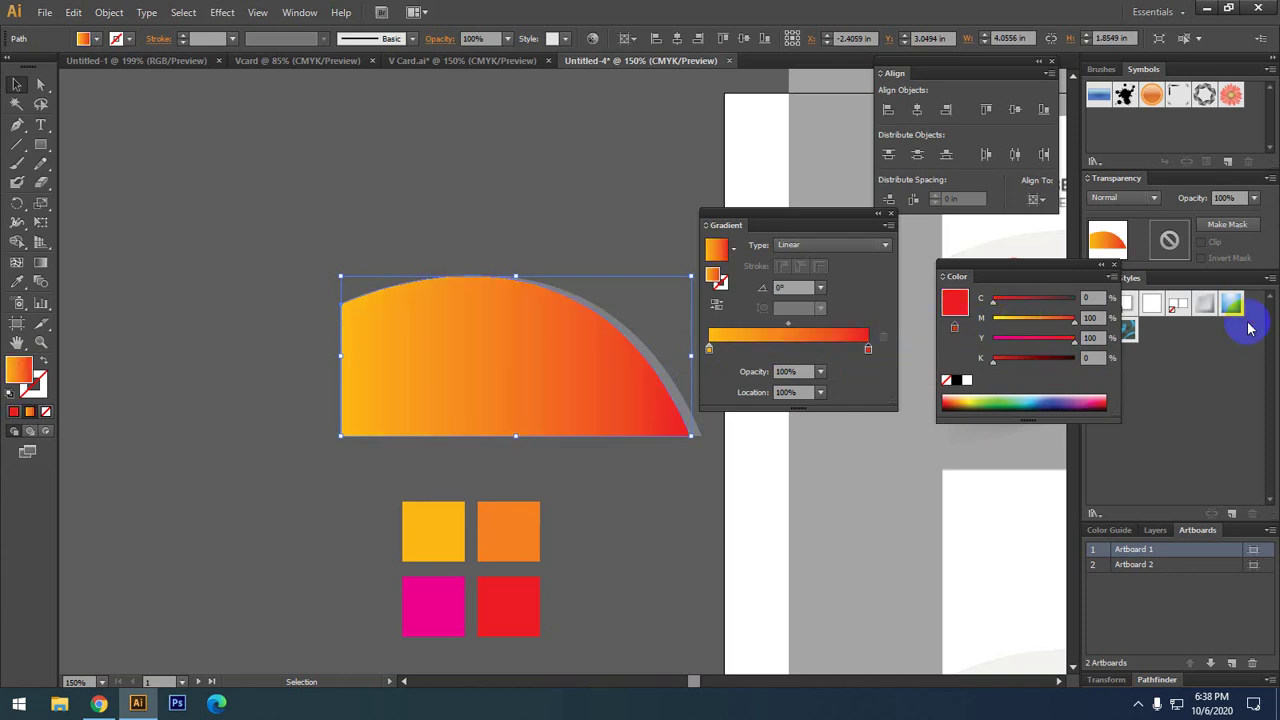
drag(511, 396, 535, 385)
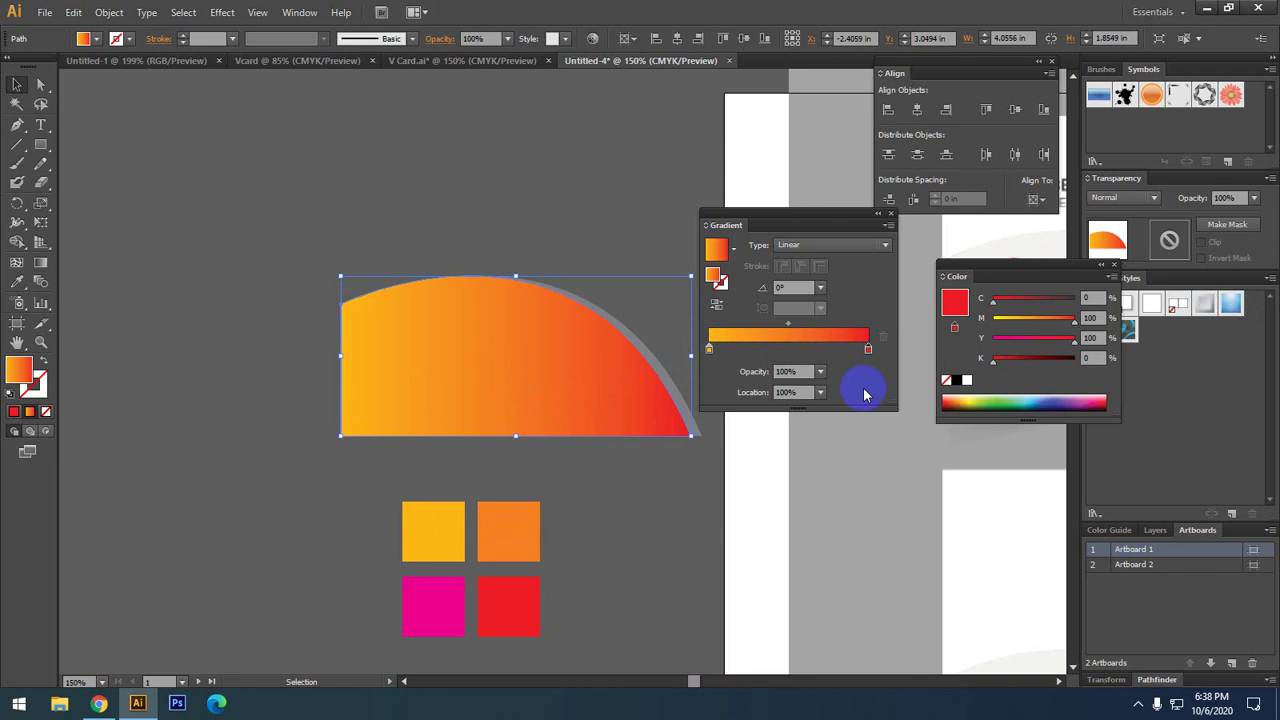
click(505, 543)
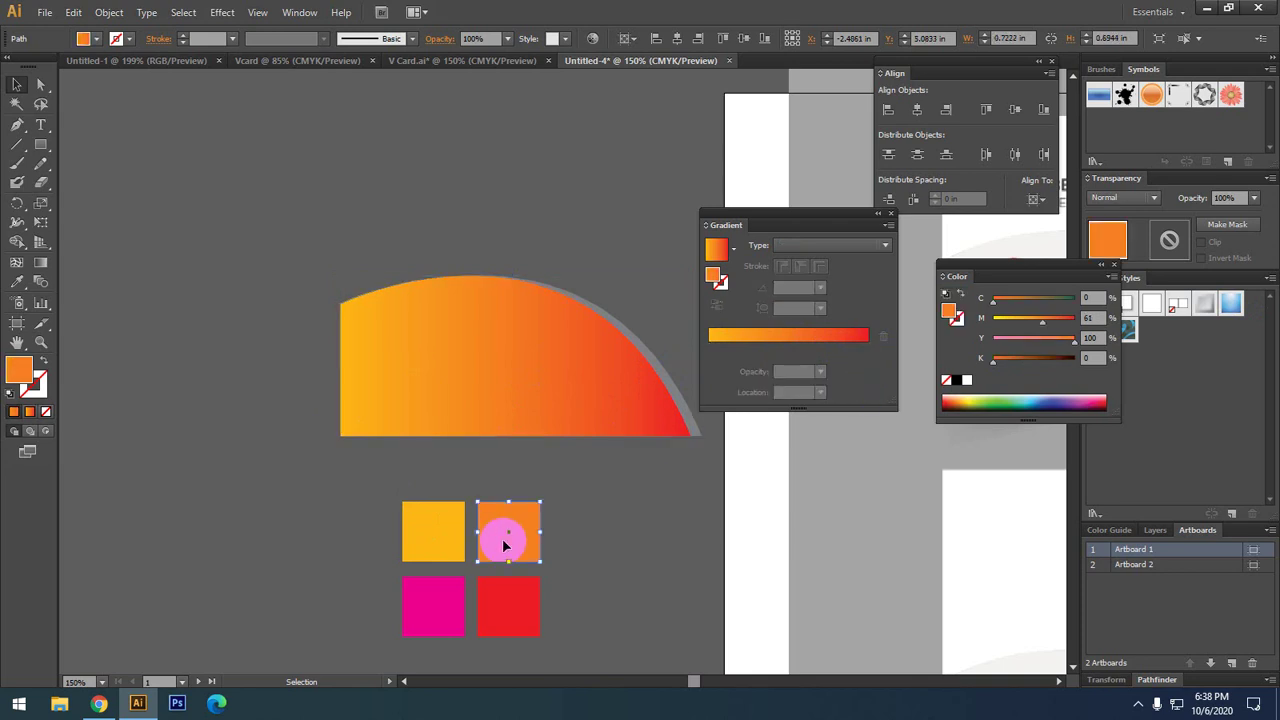
click(1088, 318)
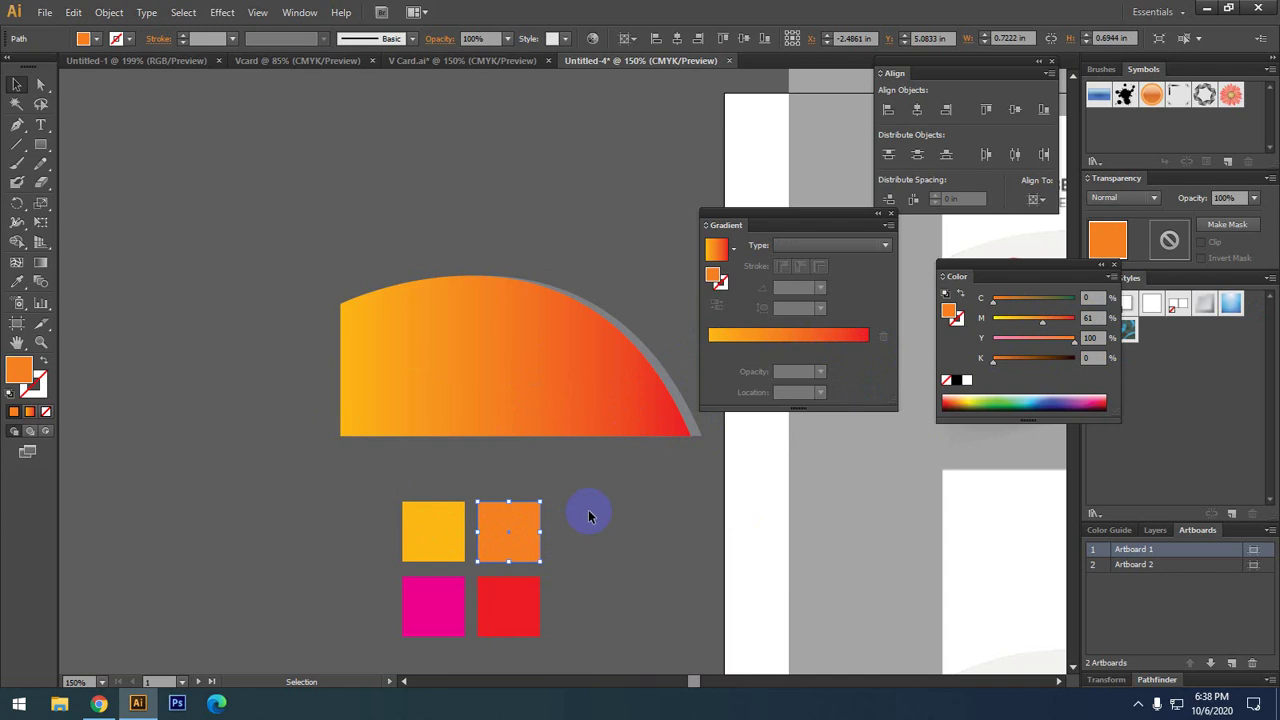
- Set the arc's gradient end stop to orange with magenta 61
click(591, 376)
double_click(868, 350)
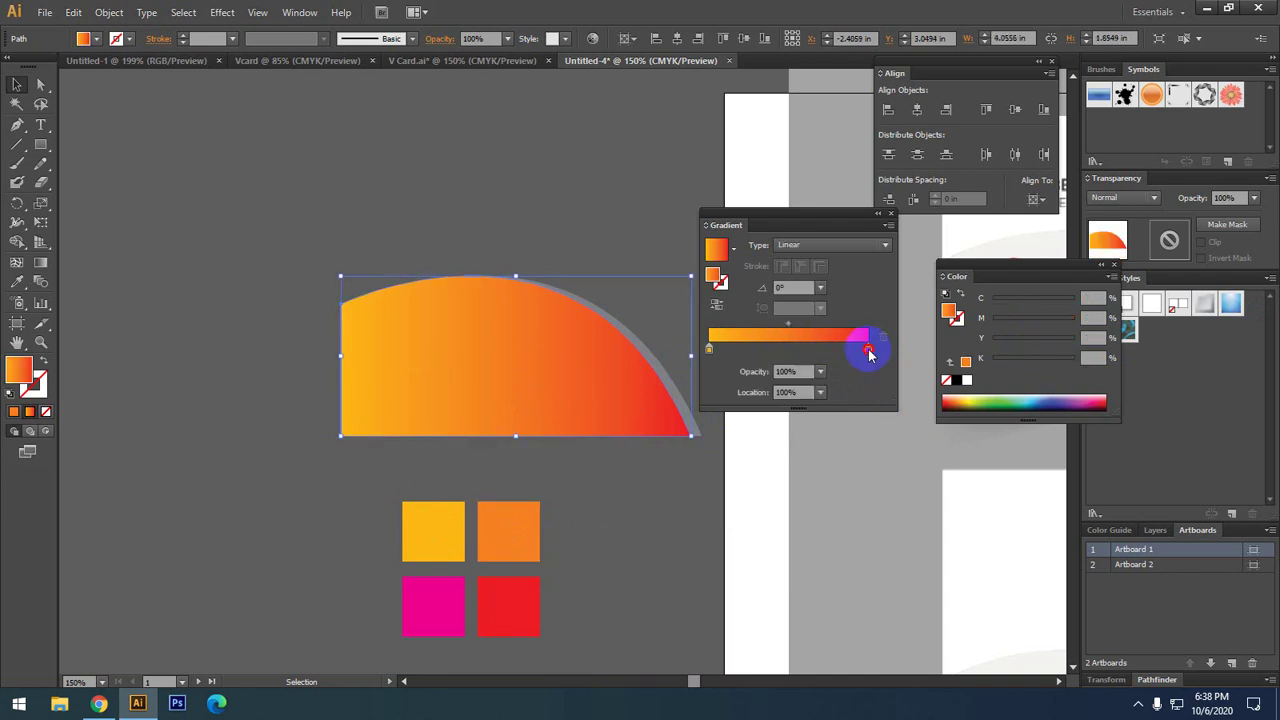
click(868, 350)
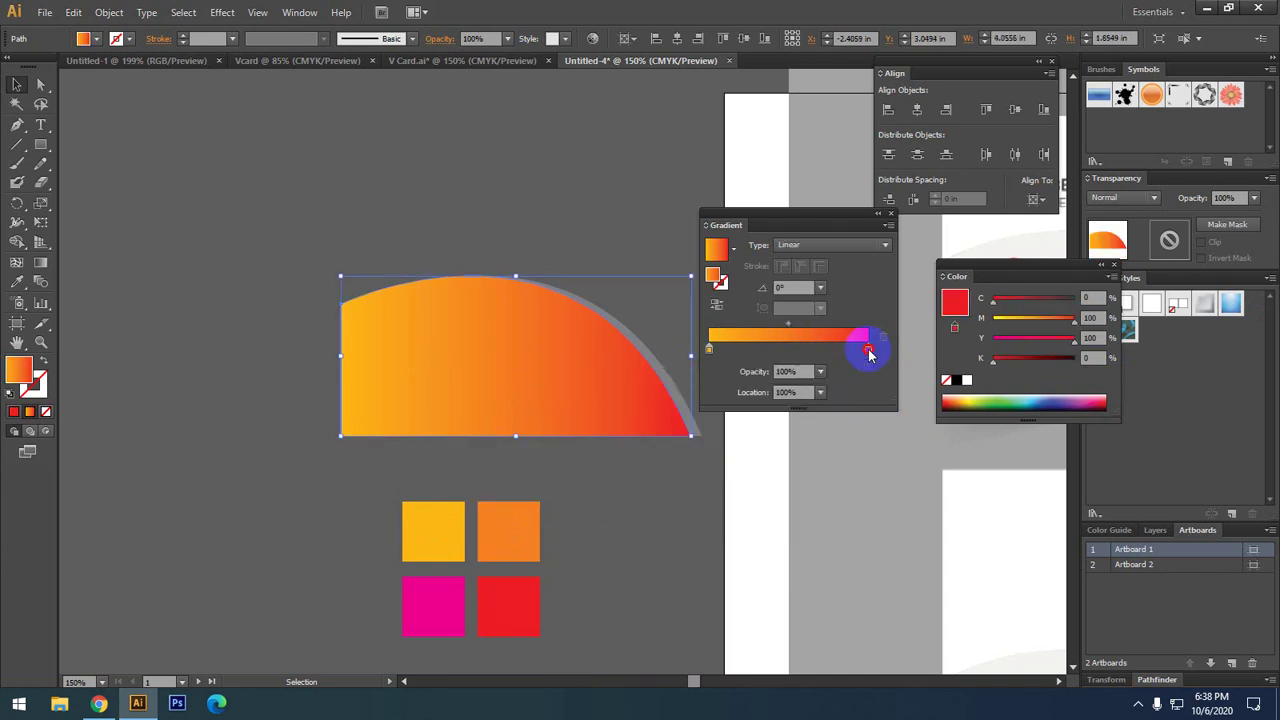
double_click(868, 350)
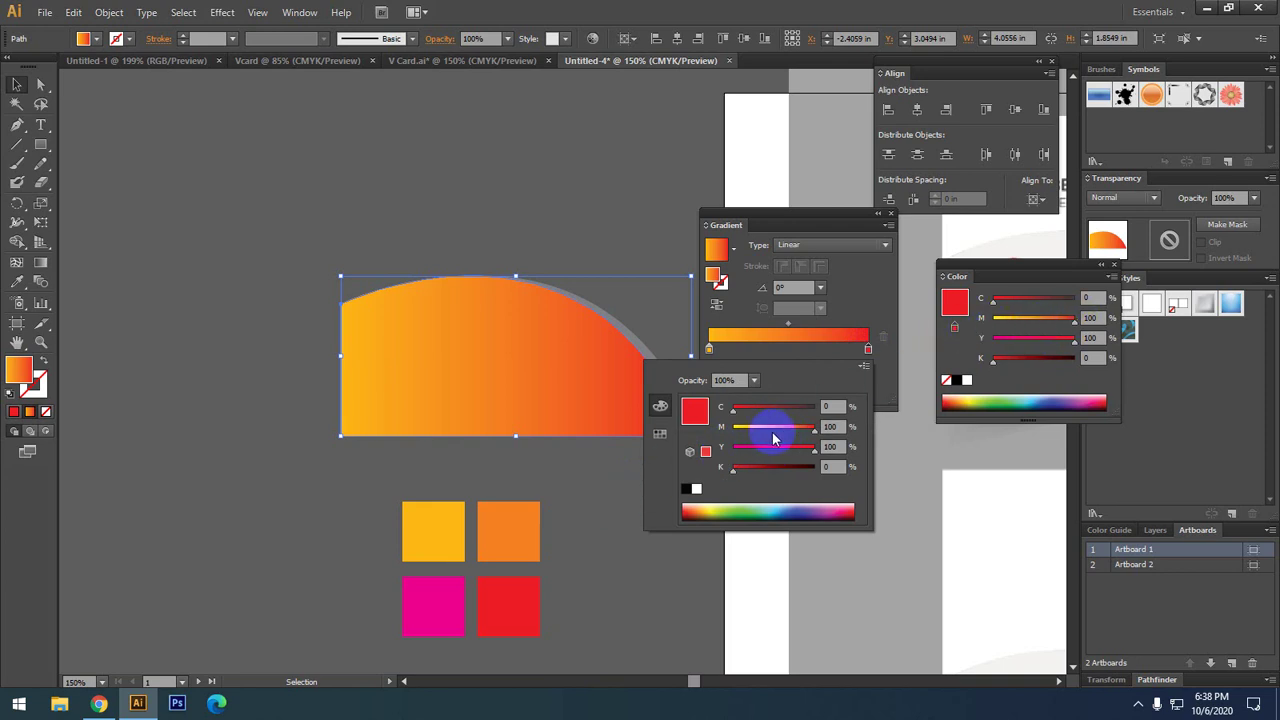
click(835, 426)
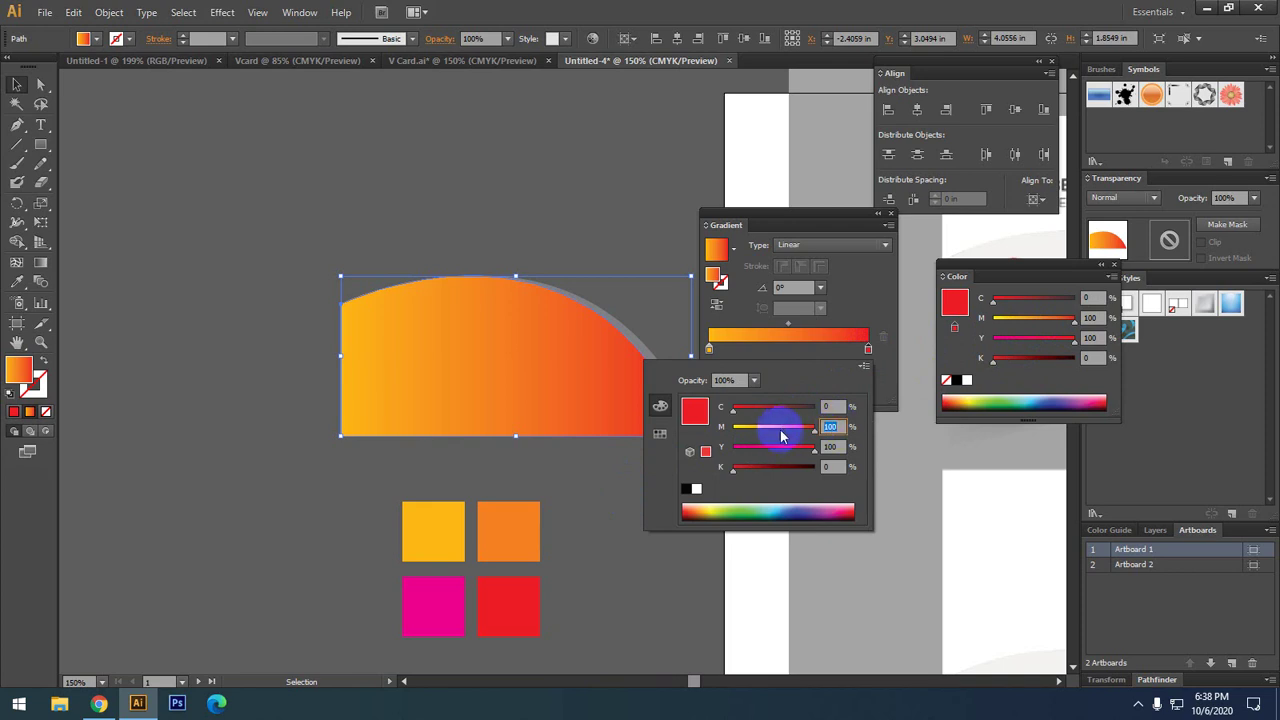
text(61)
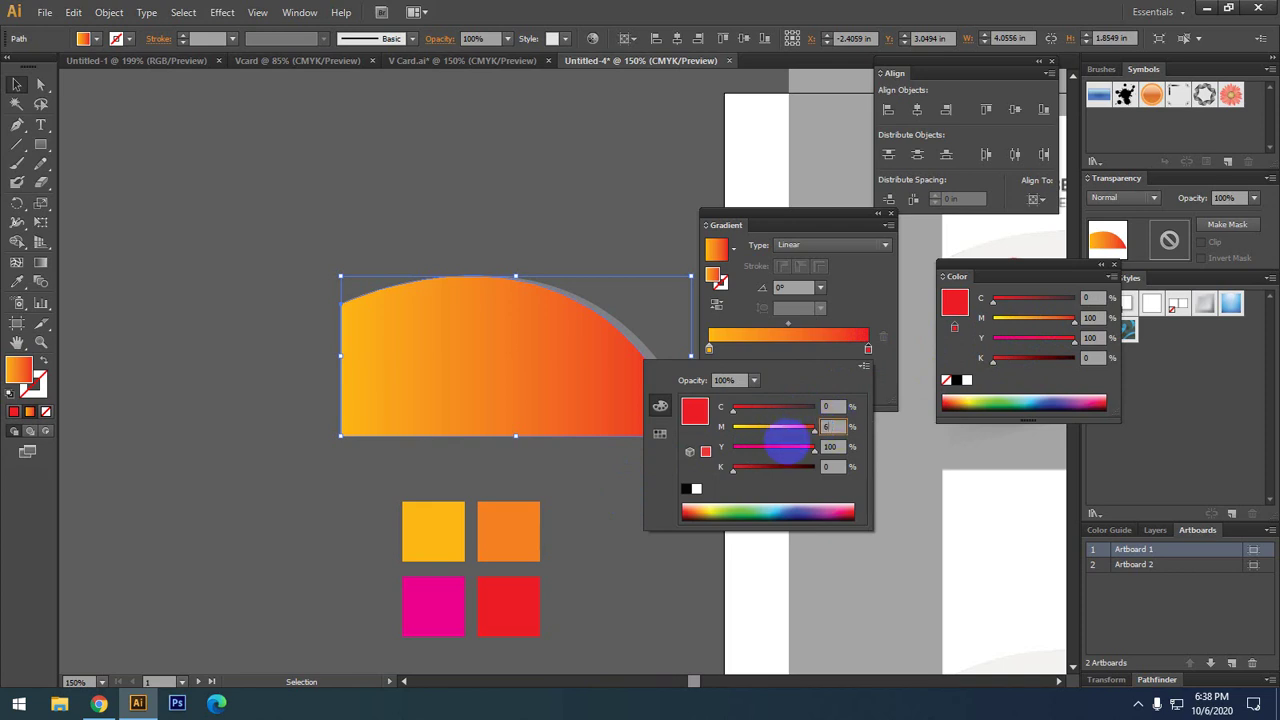
click(831, 447)
key(Return)
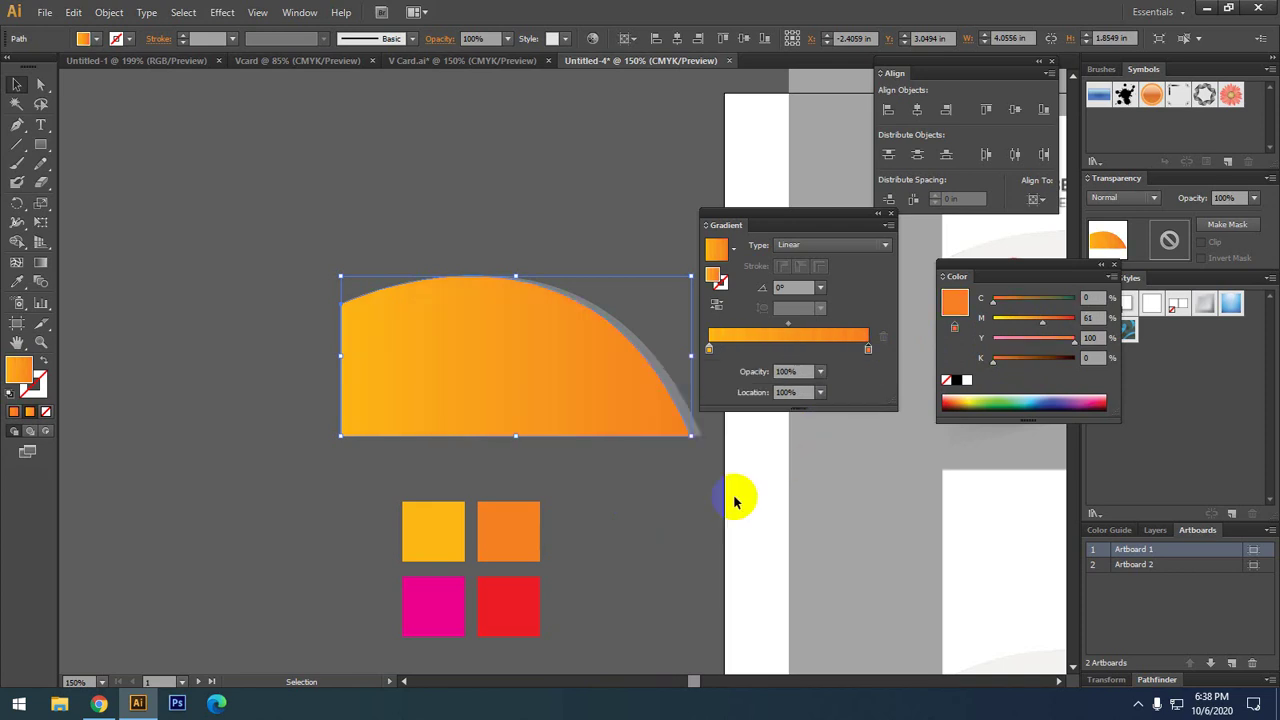
- Copy the arc's yellow-to-orange gradient onto the grey sliver behind it with the Eyedropper
click(677, 503)
click(434, 316)
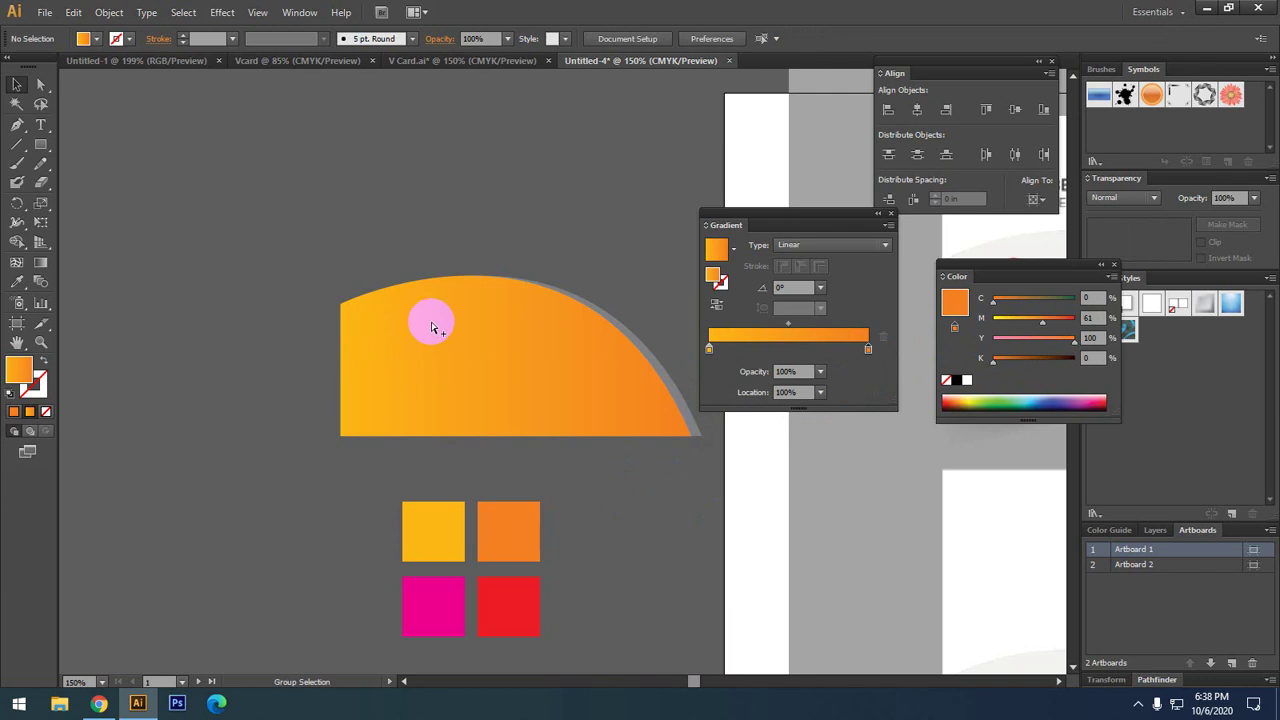
mouse_move(643, 466)
mouse_down()
mouse_move(634, 443)
mouse_move(611, 514)
mouse_up()
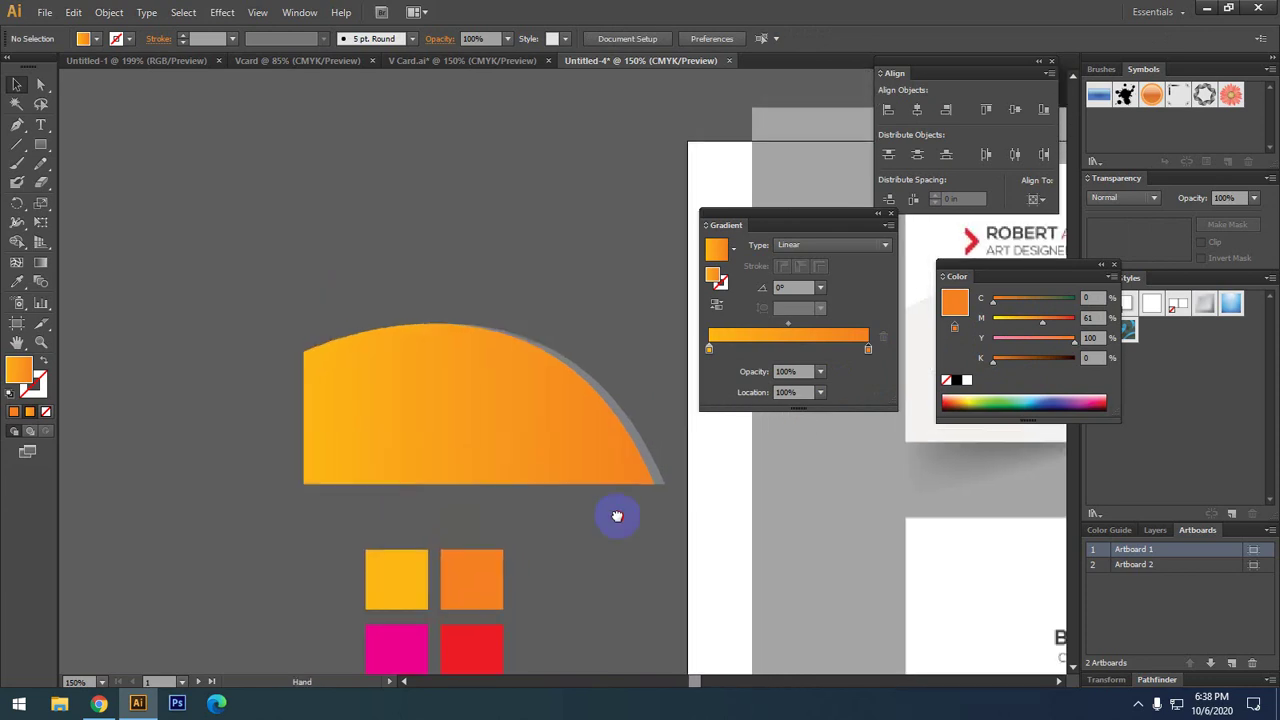
scroll(609, 374, up, 1)
click(605, 414)
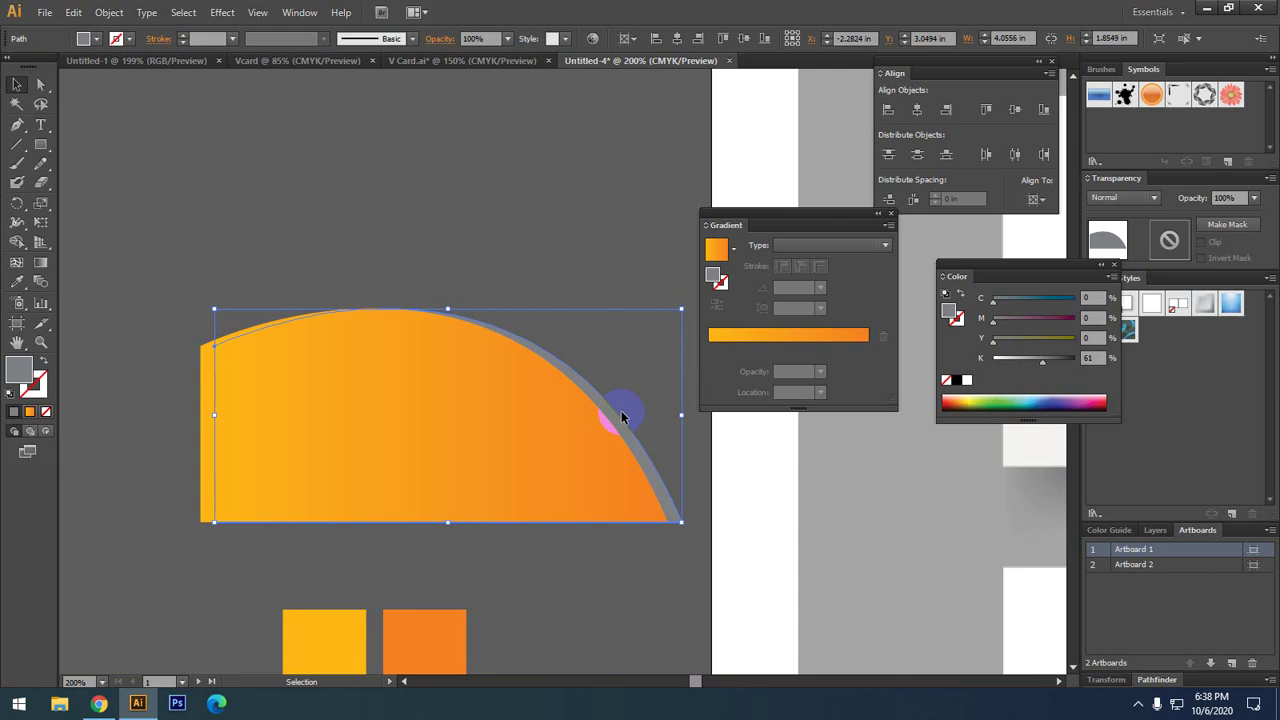
click(325, 370)
click(597, 411)
click(478, 342)
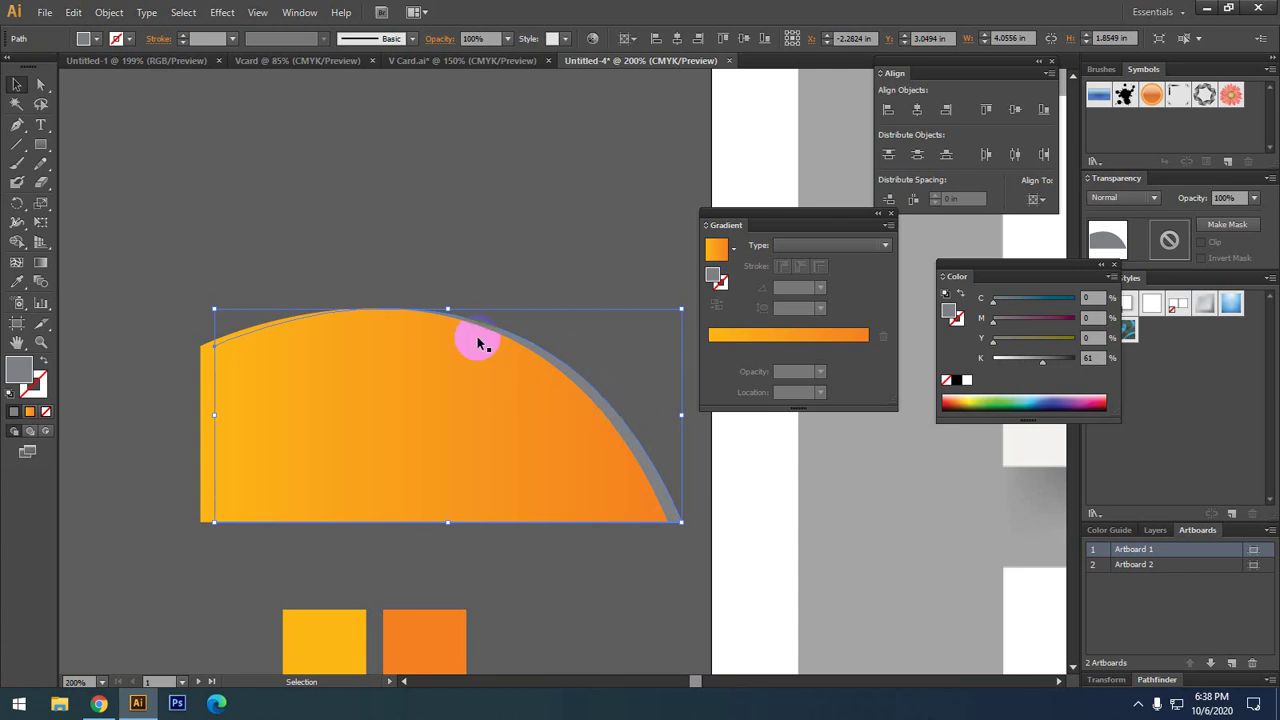
click(17, 281)
click(351, 384)
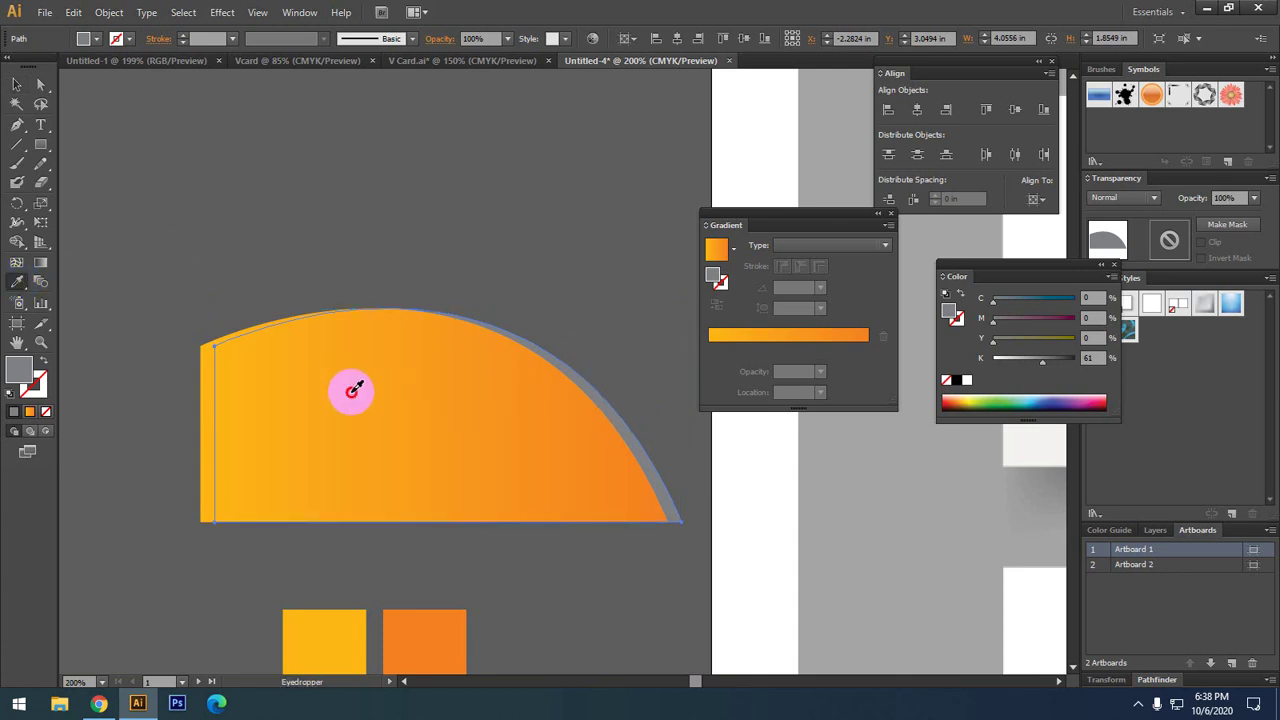
click(17, 84)
click(562, 397)
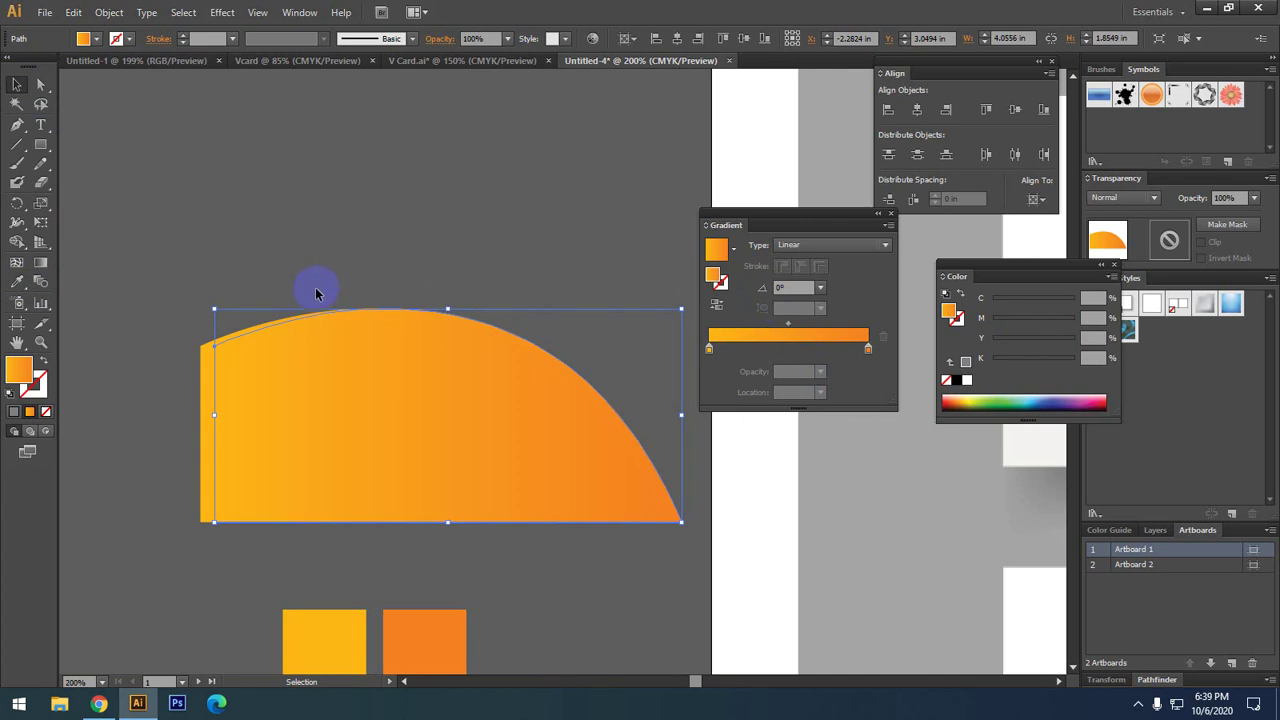
- Drag the sliver's gradient right to left with the Gradient tool, angling it to about -171.7°
click(40, 269)
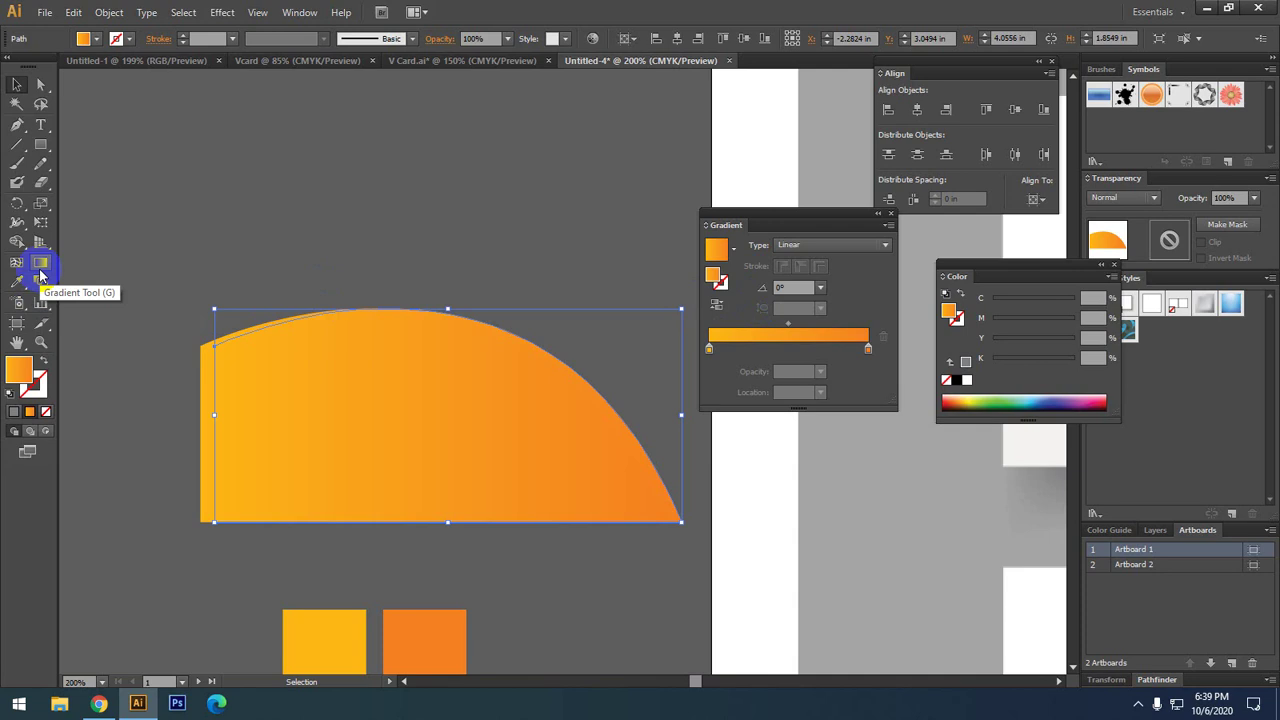
mouse_move(686, 521)
mouse_down()
mouse_move(379, 347)
mouse_move(365, 307)
mouse_move(645, 495)
mouse_up()
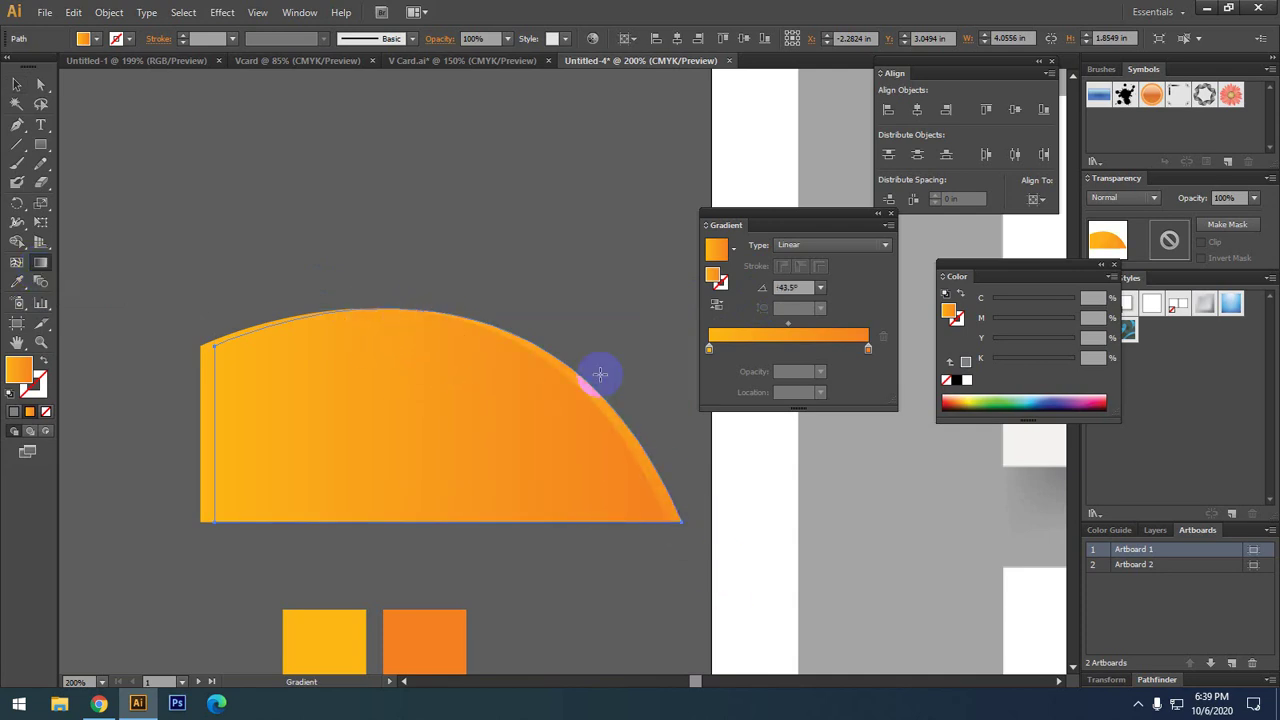
drag(600, 374, 389, 407)
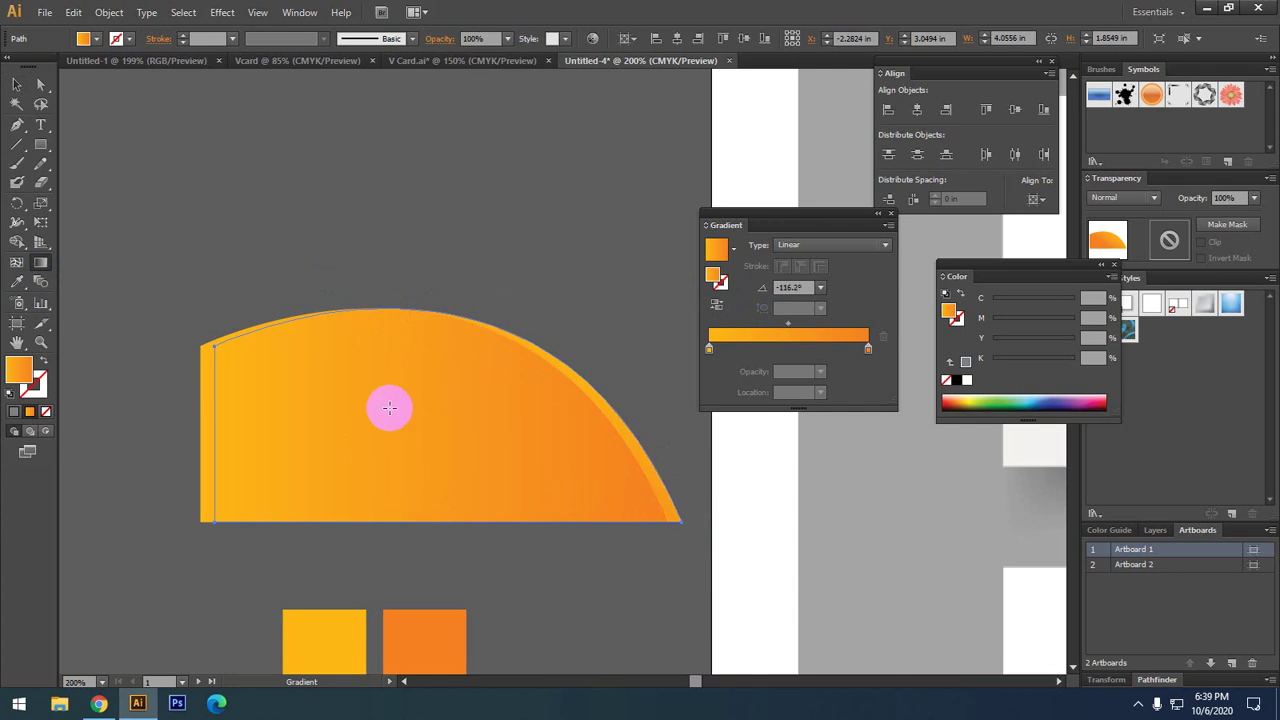
drag(240, 370, 680, 428)
drag(636, 388, 180, 456)
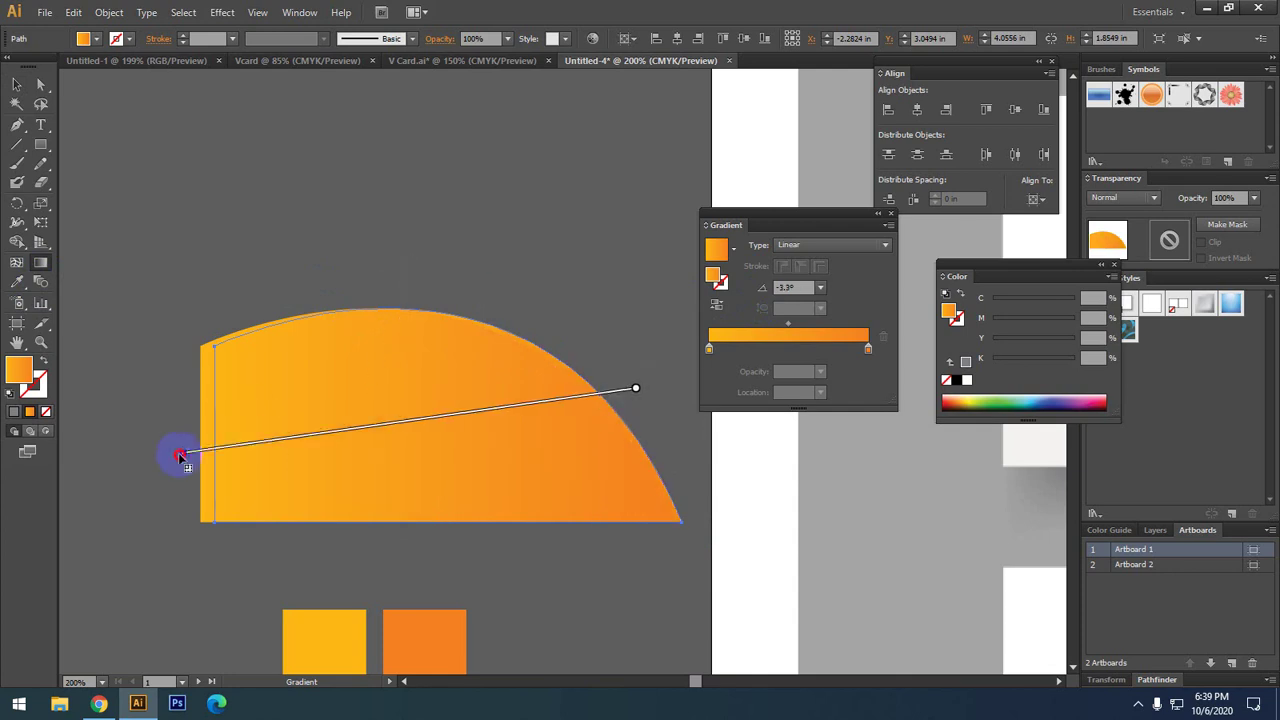
click(17, 84)
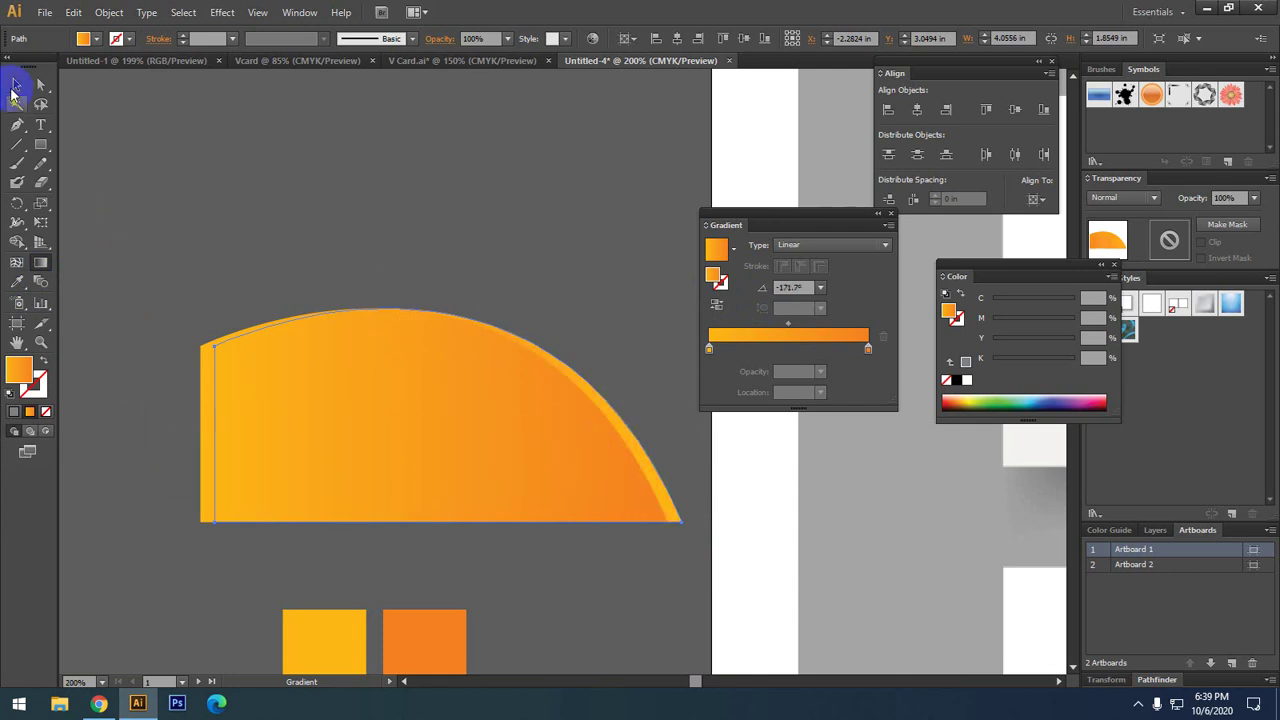
click(220, 152)
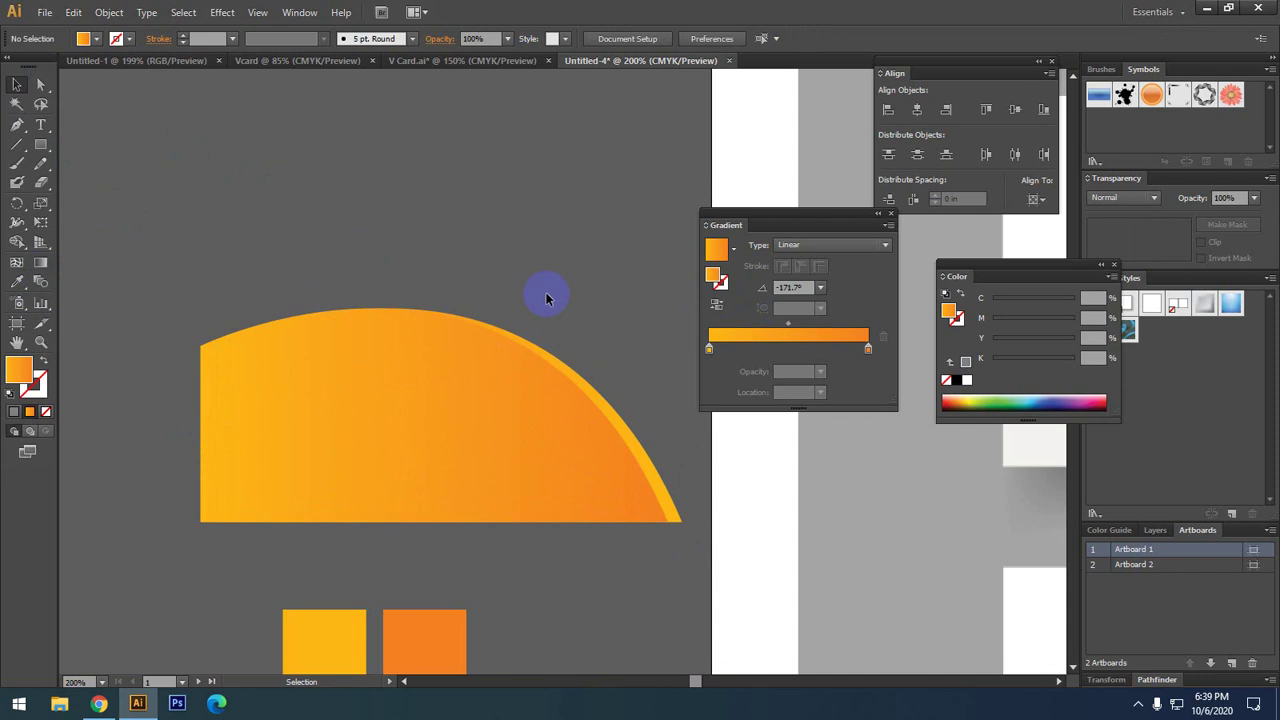
- Inspect the pink and red swatch squares to read their colours
scroll(569, 380, down, 2)
scroll(569, 380, down, 3)
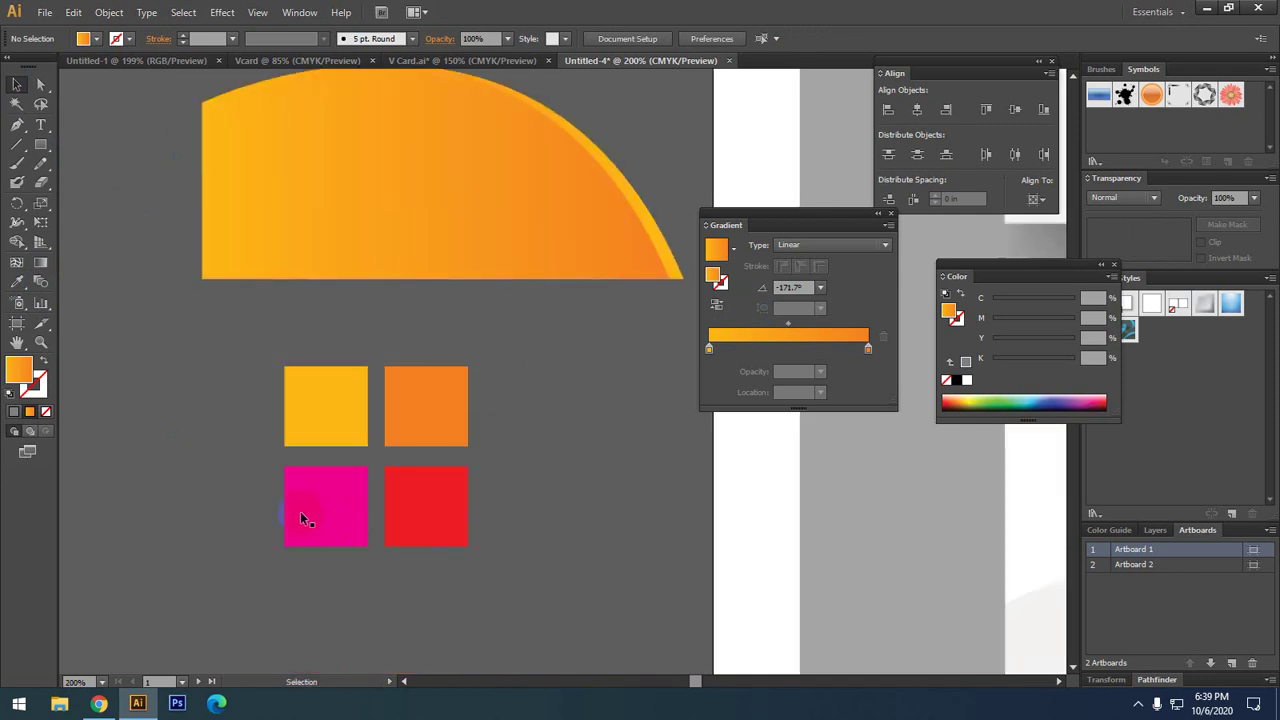
drag(270, 484, 486, 533)
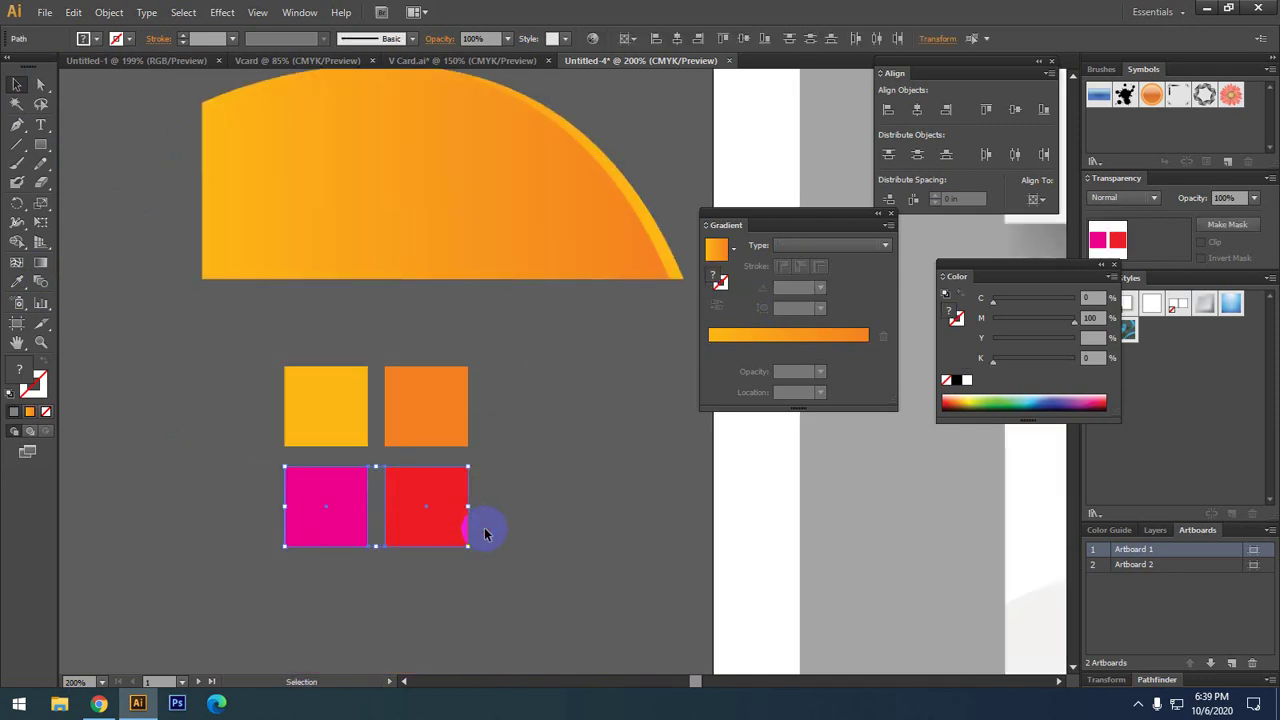
click(378, 510)
click(333, 514)
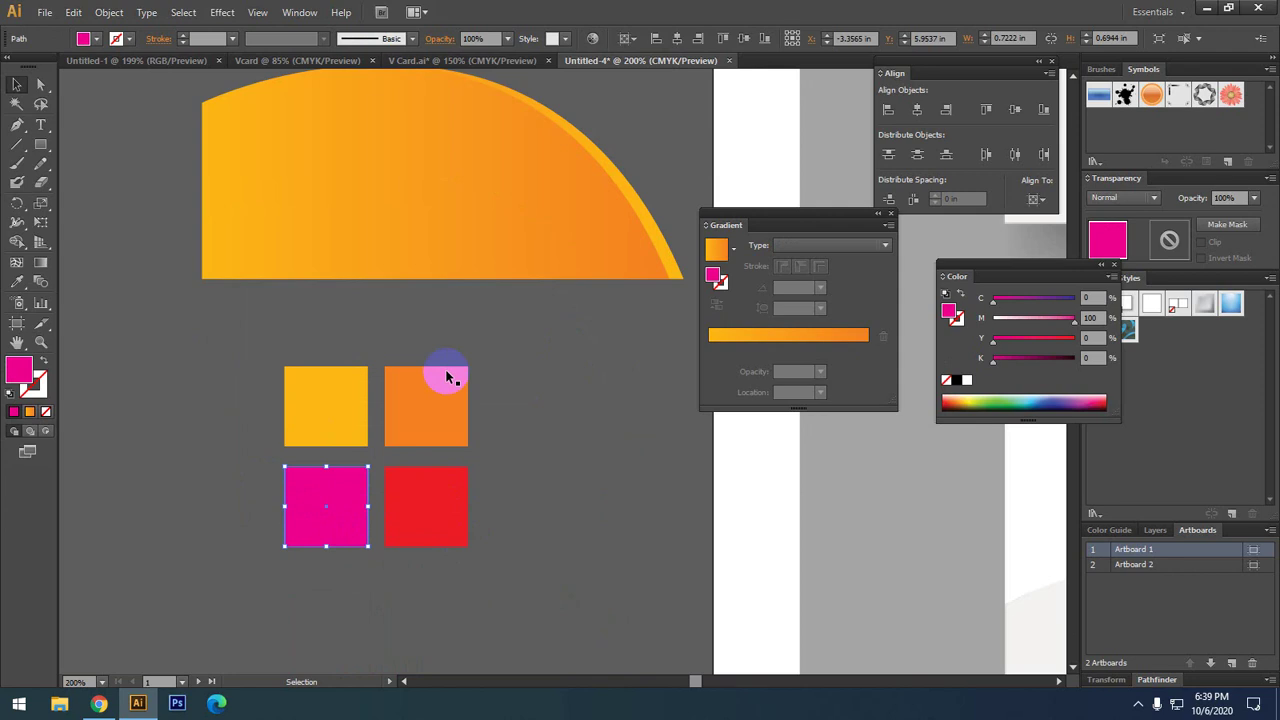
- Alt-drag a copy of the gradient arc directly above the original
scroll(491, 317, up, 5)
click(409, 367)
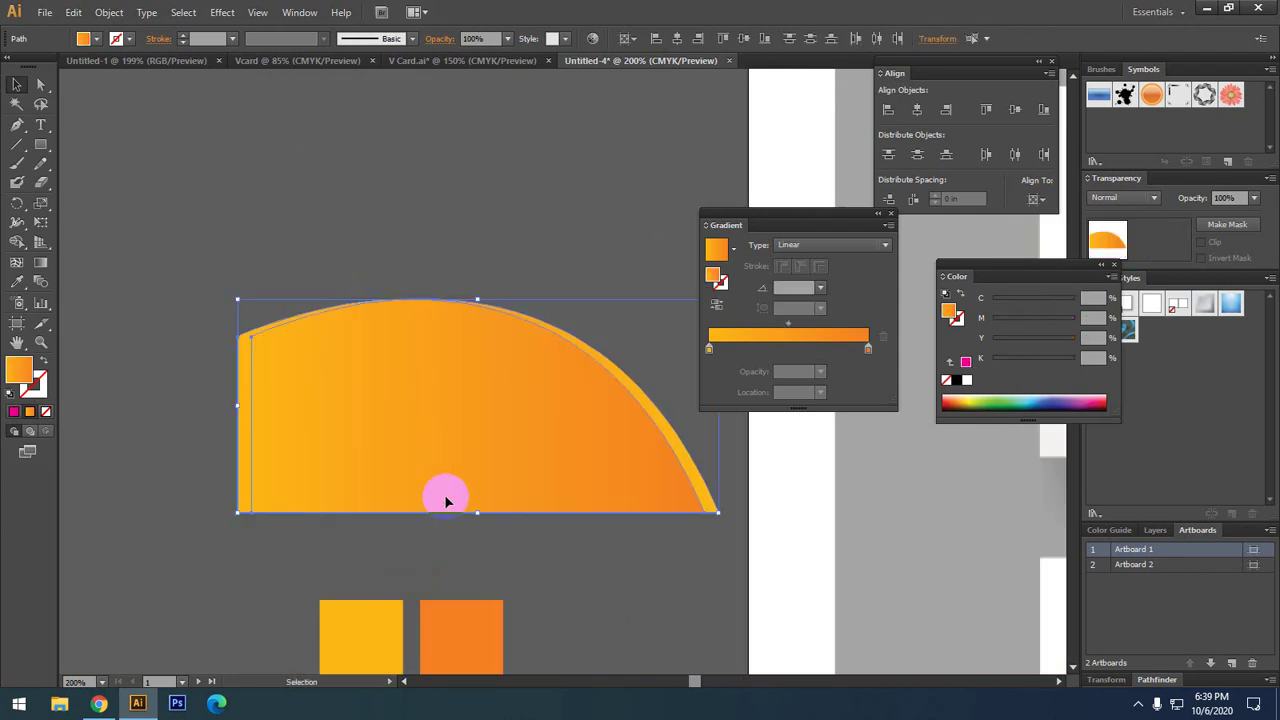
drag(443, 497, 475, 255)
- Set the duplicate arc's gradient stops to pink on the left and red on the right
key(ctrl+minus)
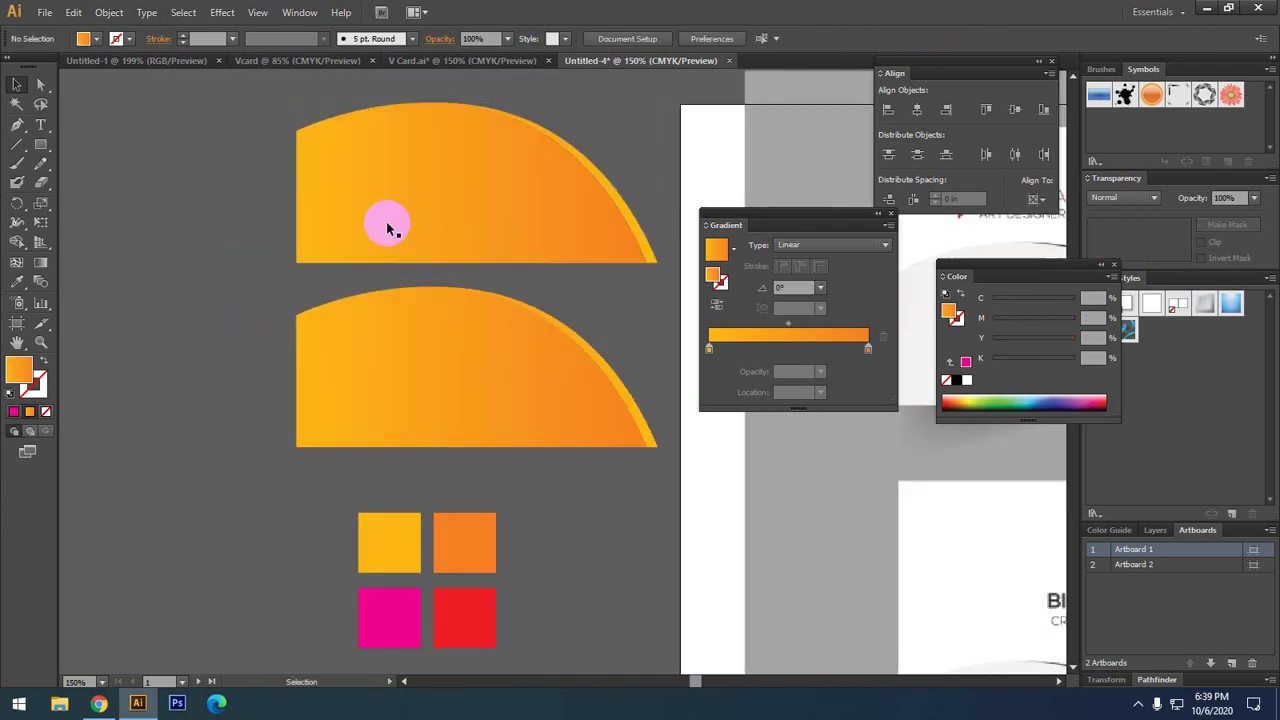
click(443, 222)
click(710, 350)
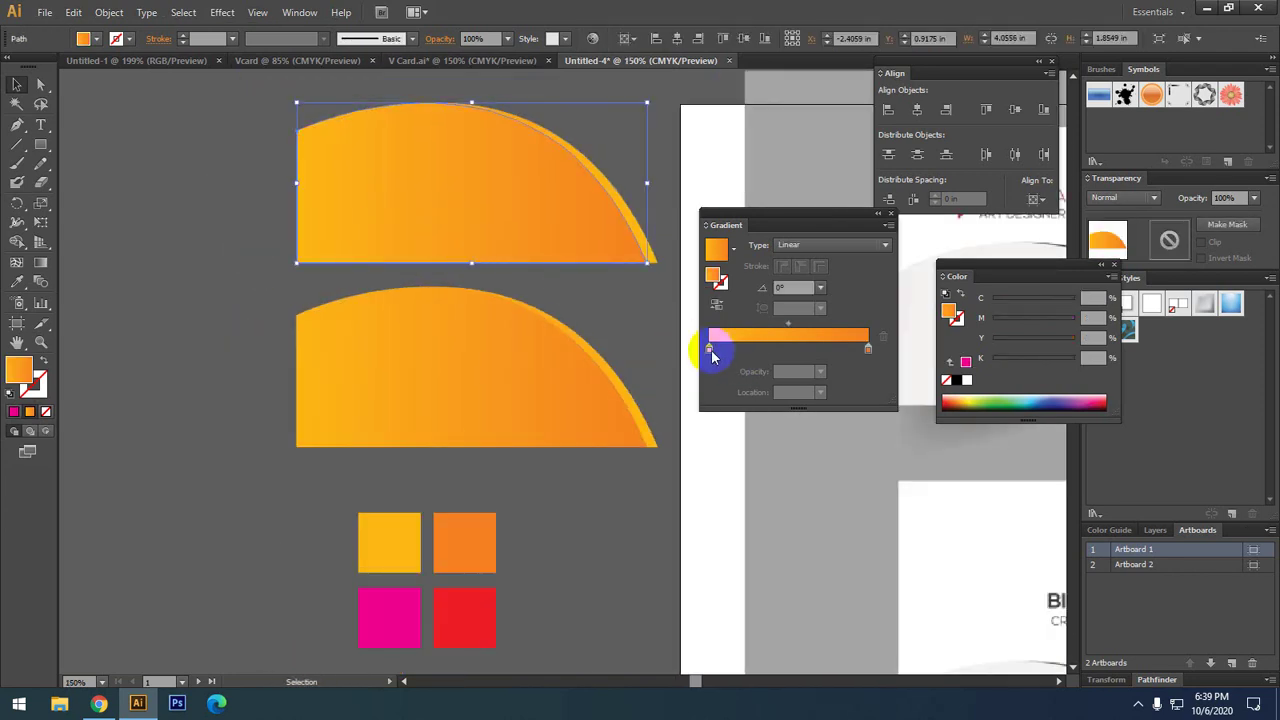
double_click(710, 350)
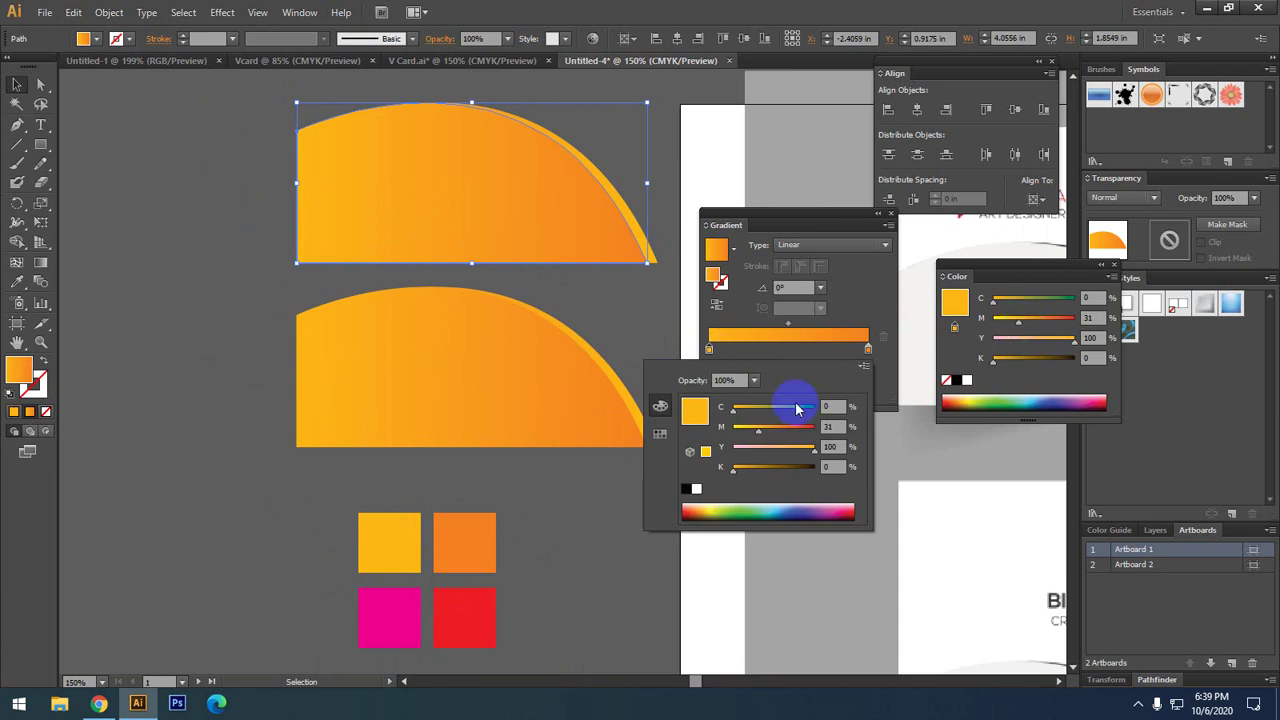
mouse_move(760, 430)
mouse_down()
mouse_move(813, 428)
mouse_move(700, 447)
mouse_up()
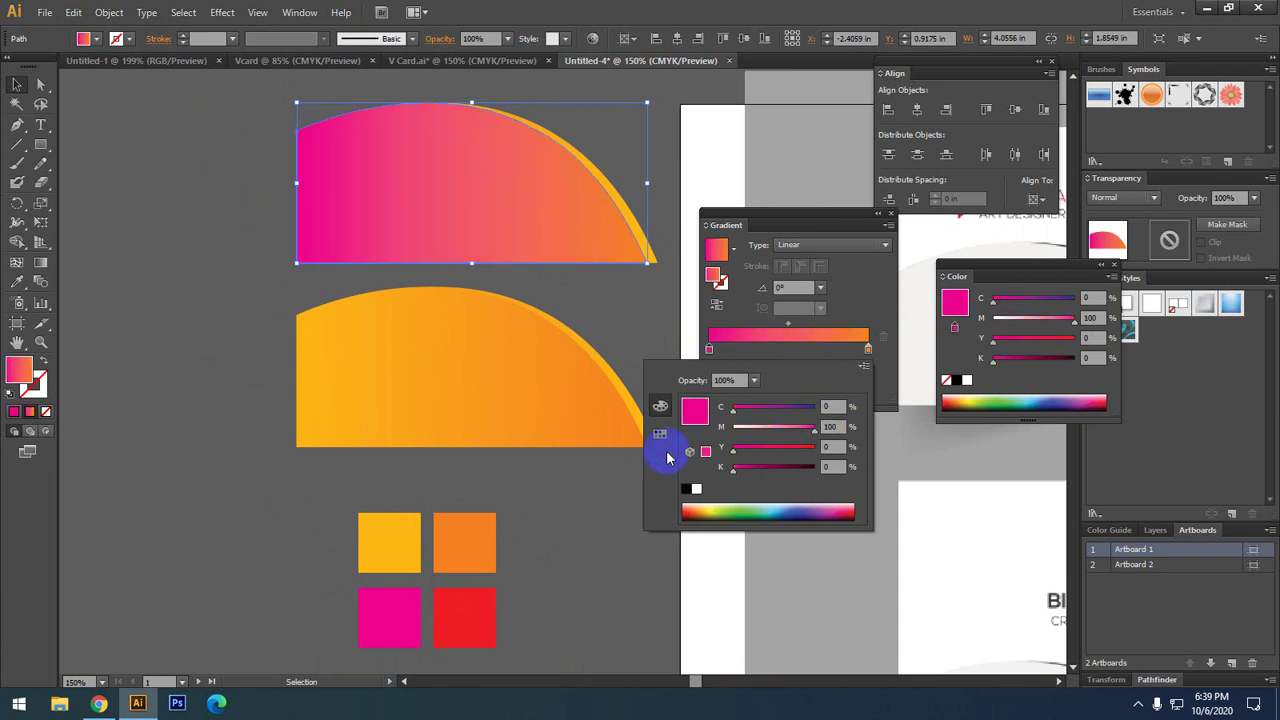
click(628, 318)
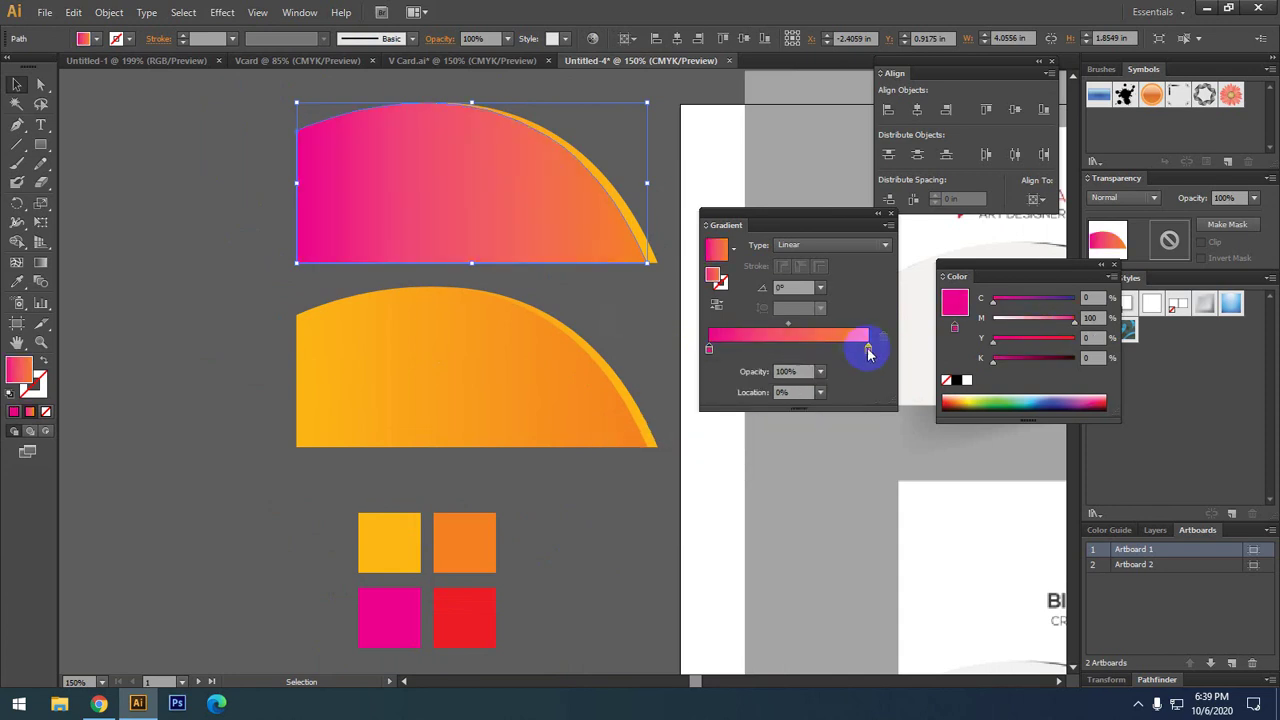
double_click(868, 349)
drag(766, 430, 886, 428)
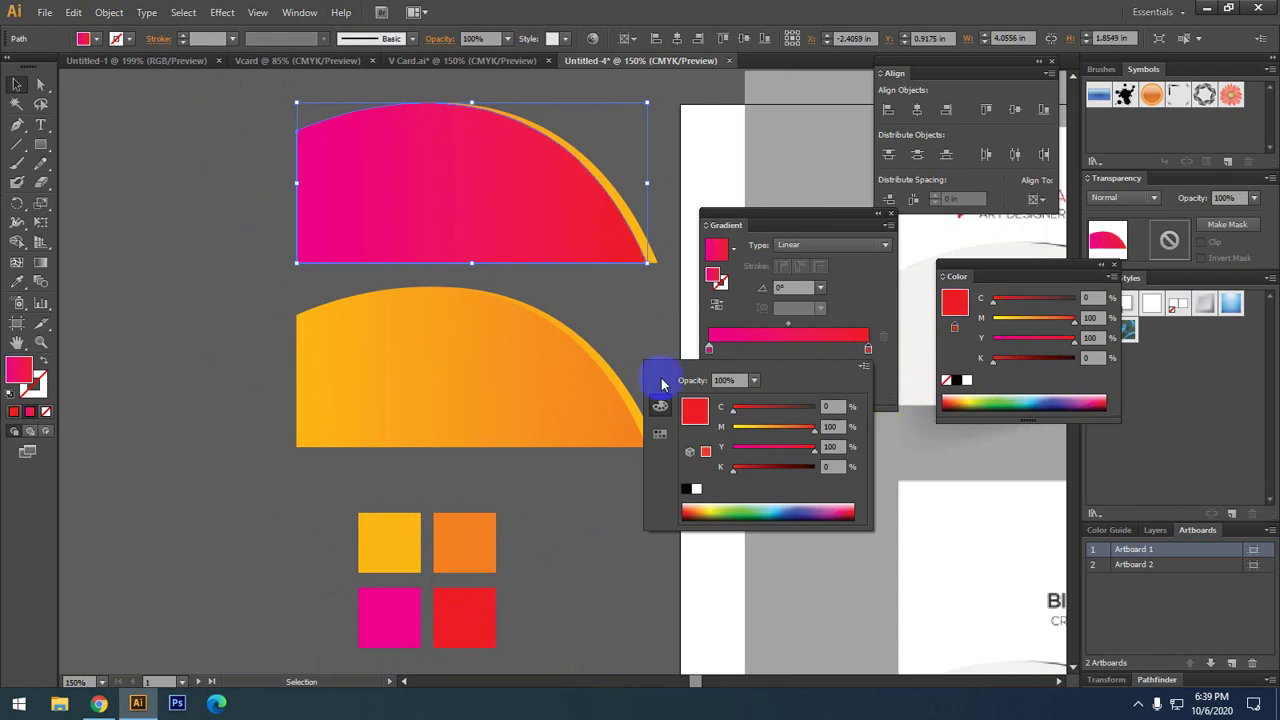
click(623, 298)
scroll(630, 340, up, 2)
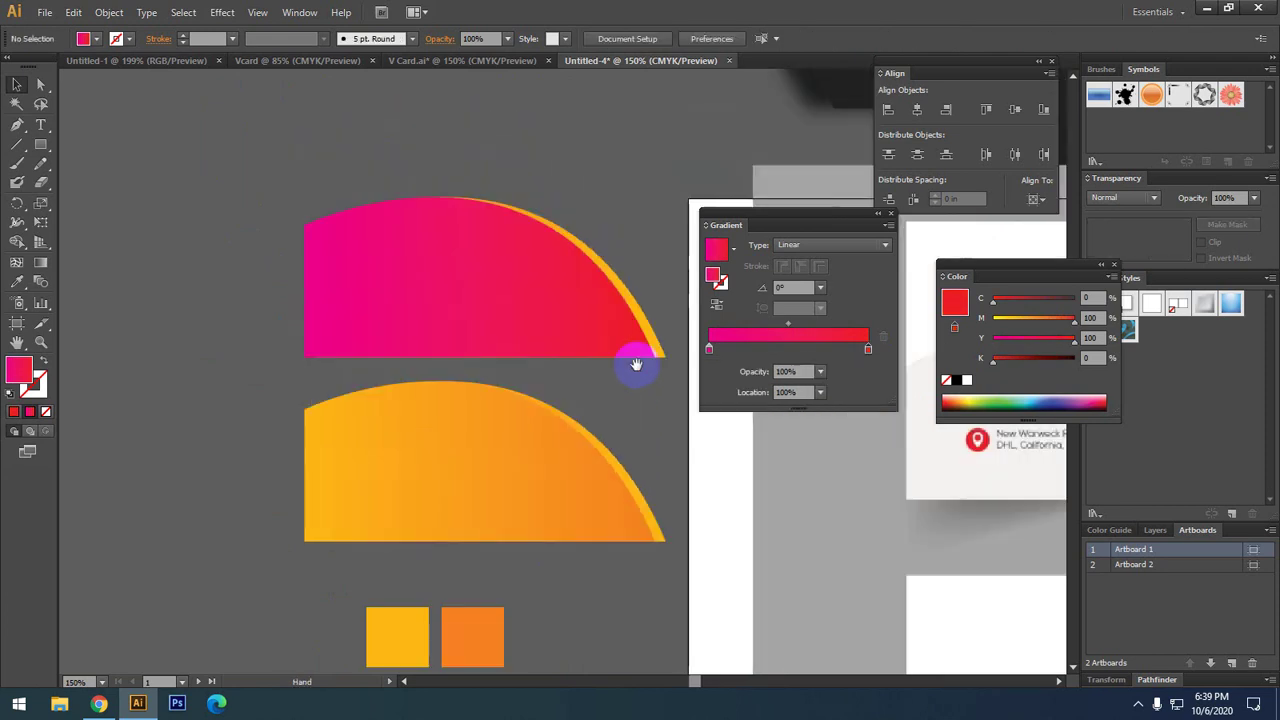
- Add yellow, red and teal stops to the top arc's gradient, placing one at 22.17%
click(518, 316)
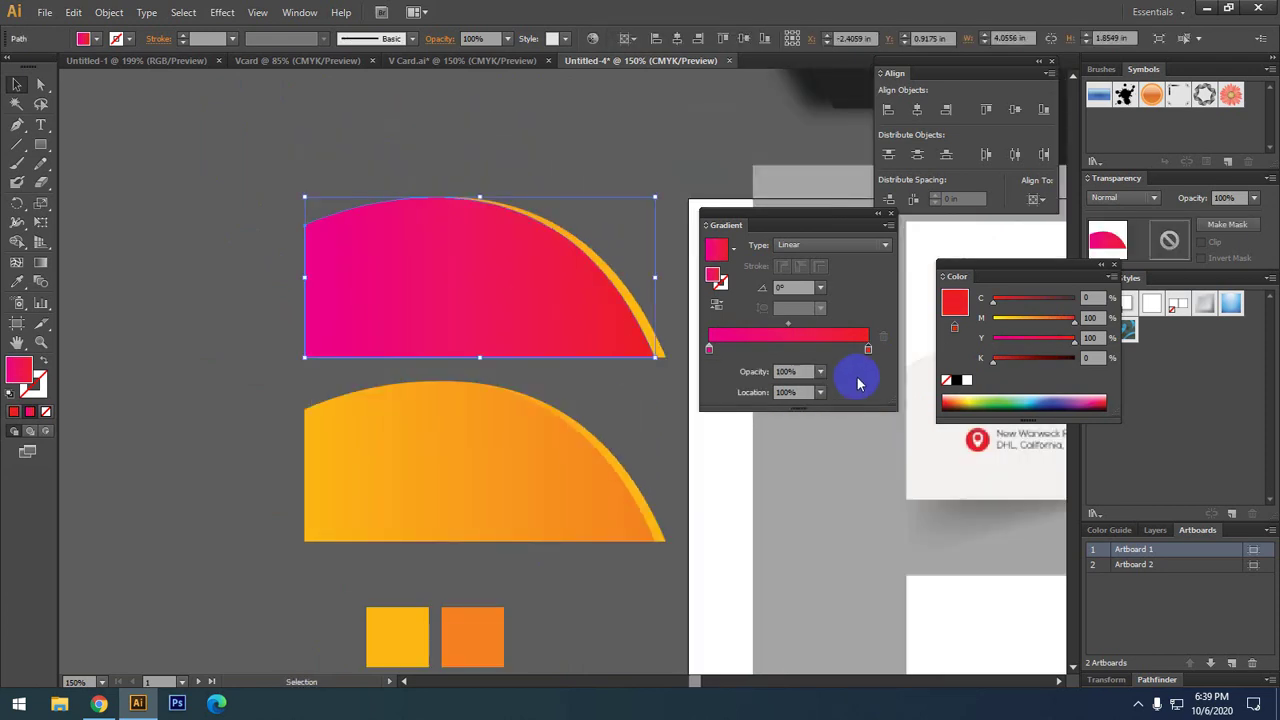
drag(866, 350, 793, 350)
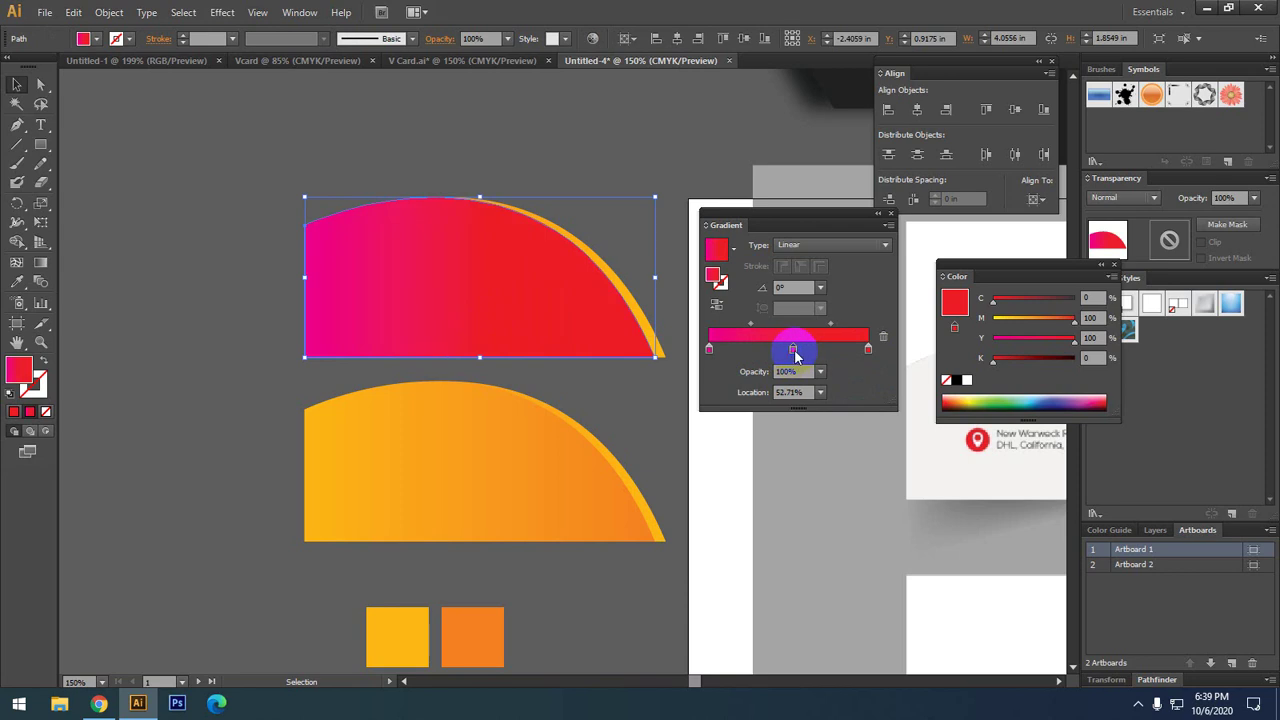
drag(1074, 318, 972, 337)
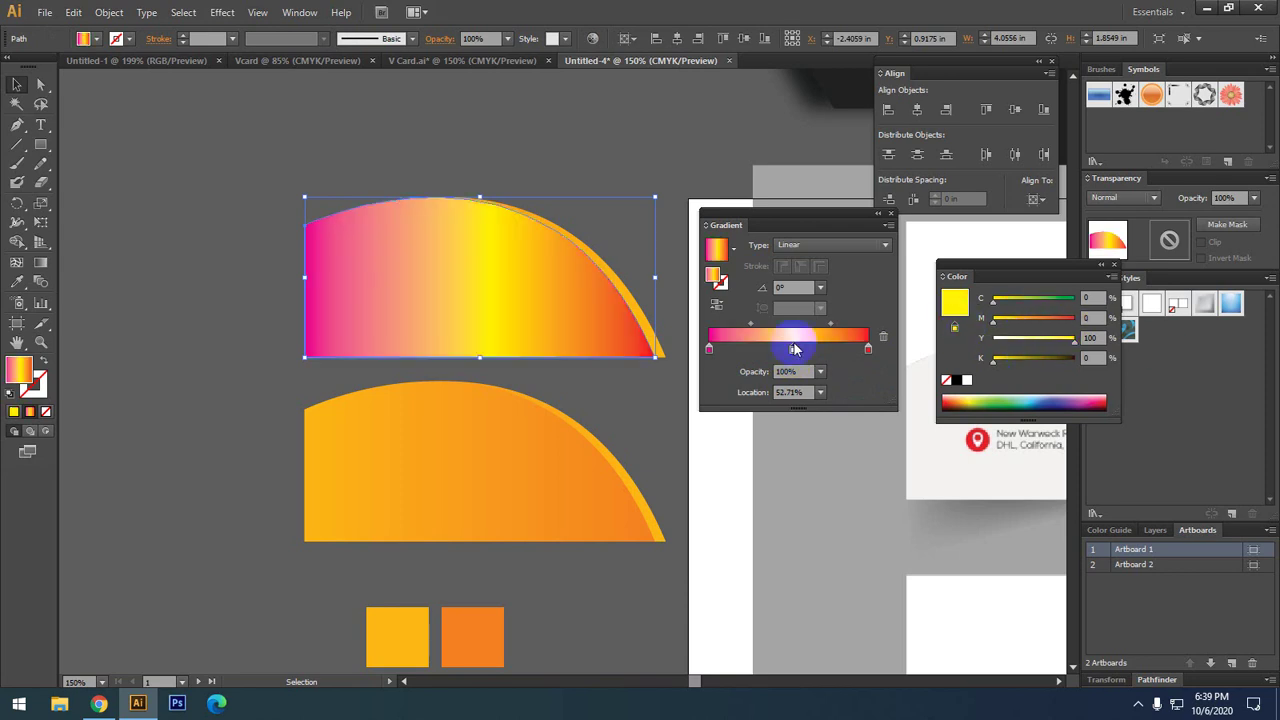
drag(793, 350, 828, 350)
drag(993, 321, 1074, 320)
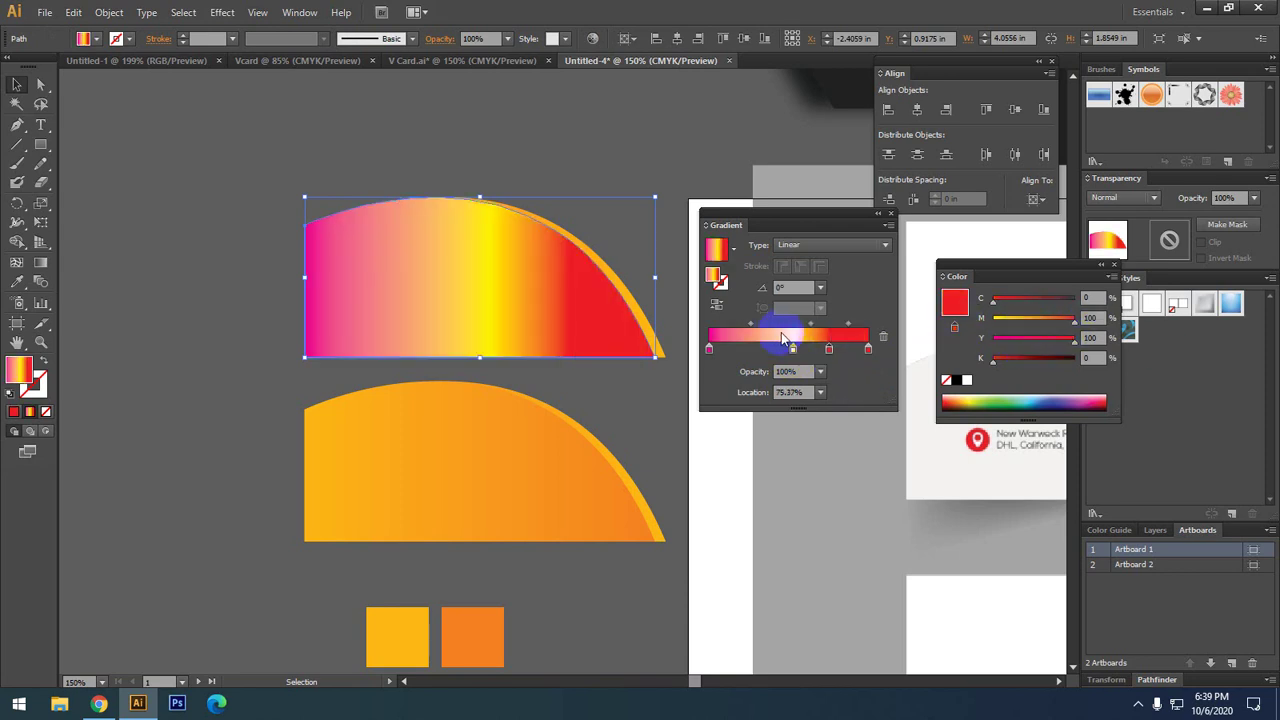
mouse_move(793, 350)
mouse_down()
mouse_move(727, 355)
mouse_move(743, 350)
mouse_up()
mouse_move(993, 318)
mouse_down()
mouse_move(1074, 318)
mouse_move(1025, 302)
mouse_move(1029, 340)
mouse_move(1076, 298)
mouse_up()
click(265, 213)
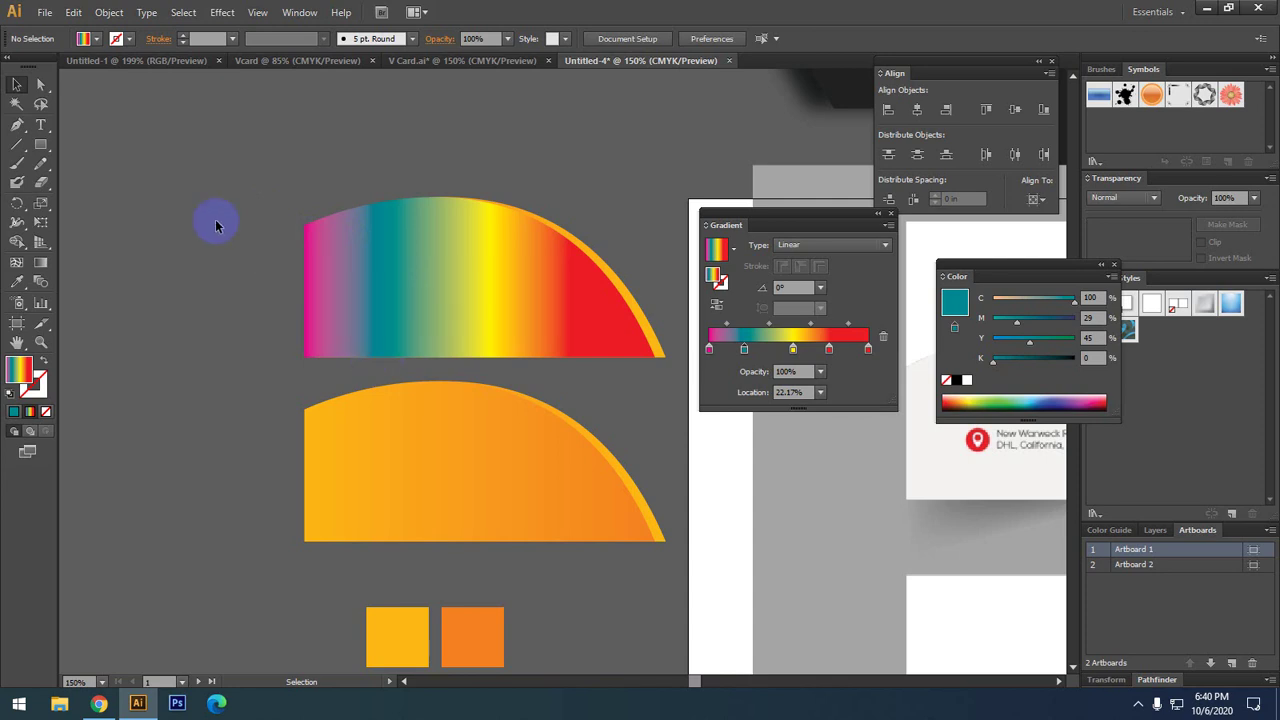
click(445, 280)
click(811, 244)
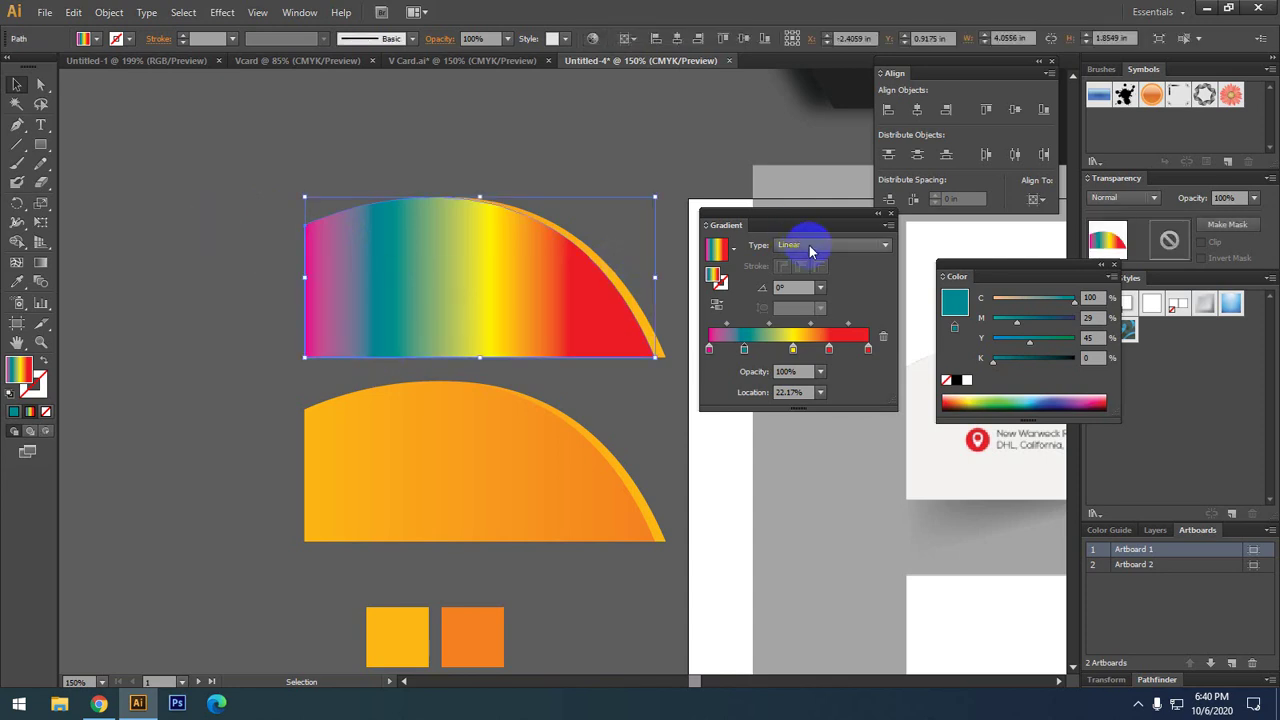
click(799, 278)
click(811, 245)
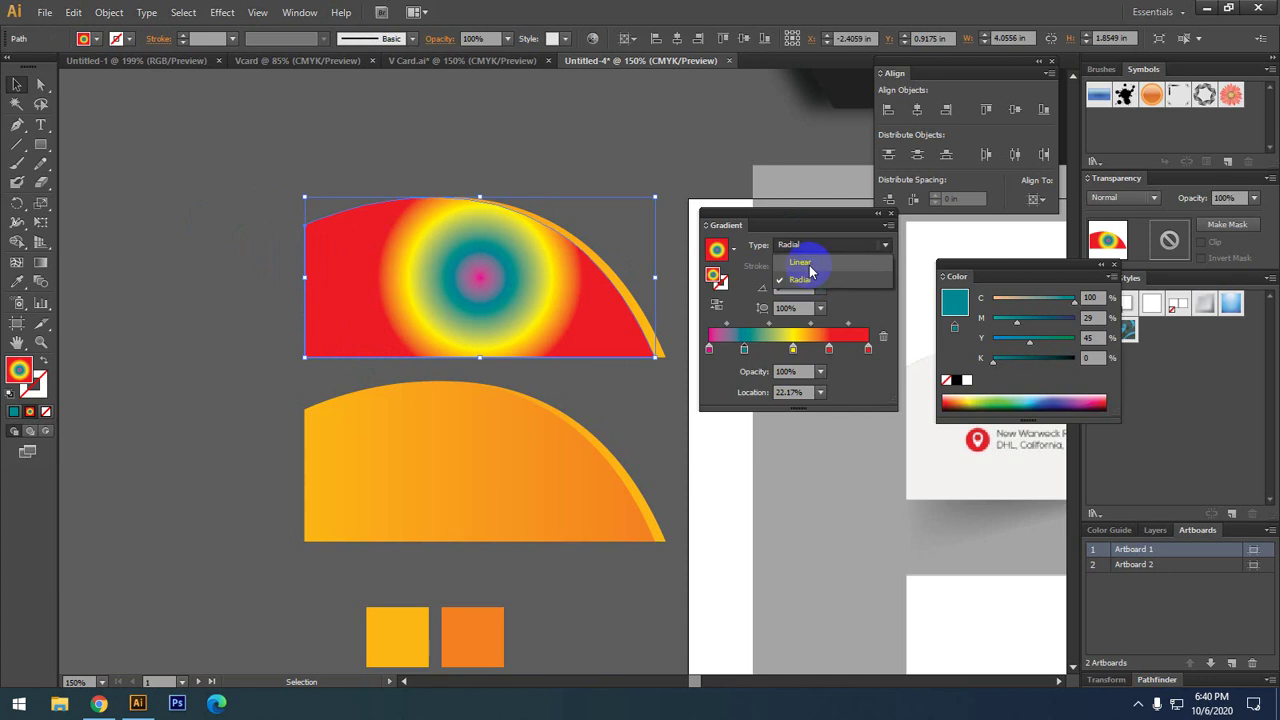
click(808, 262)
click(805, 245)
click(808, 262)
click(535, 280)
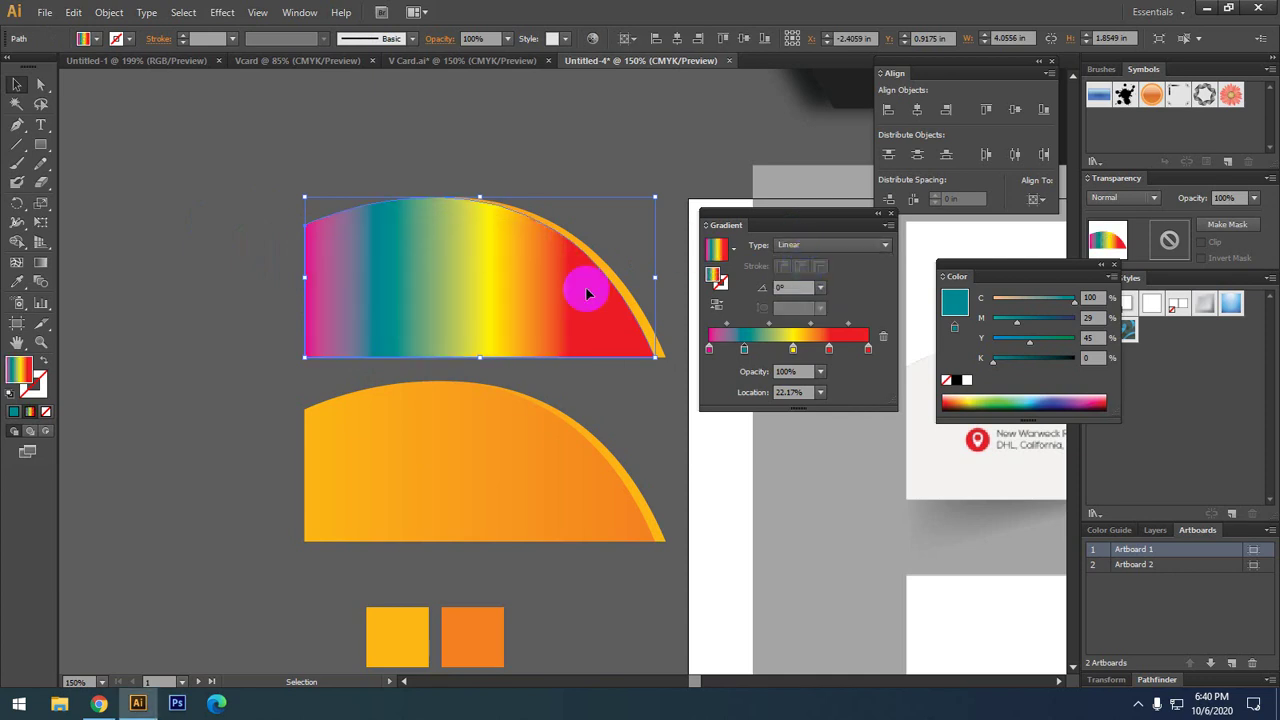
click(800, 392)
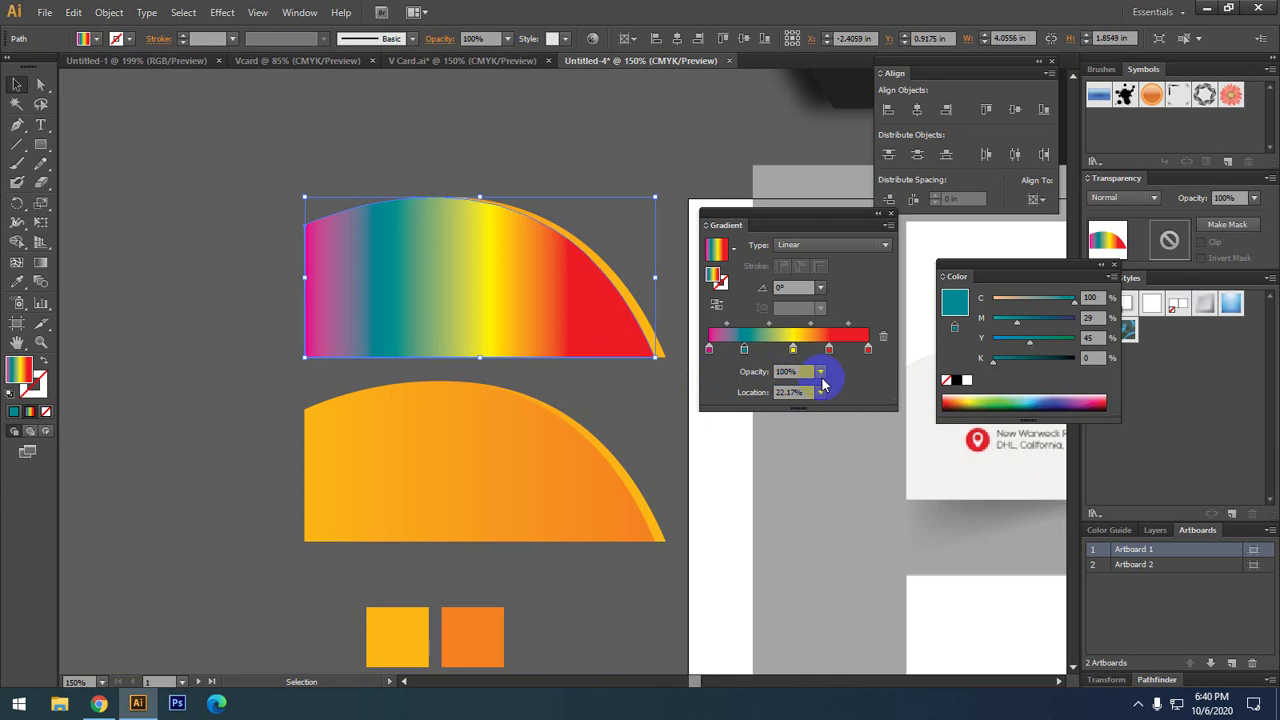
click(800, 318)
- Scroll the Gradient panel's Angle field to -41° and preview the diagonal bands
click(790, 288)
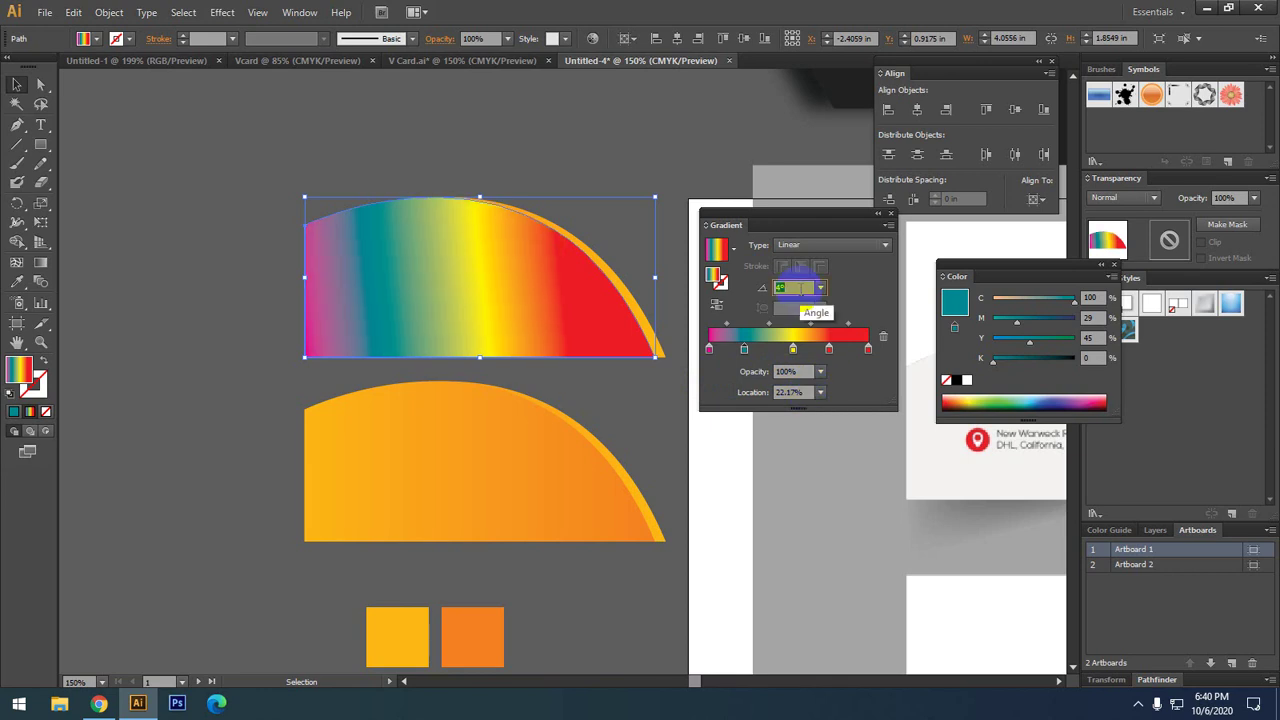
scroll(790, 288, down, 3)
scroll(790, 288, down, 2)
scroll(790, 288, down, 3)
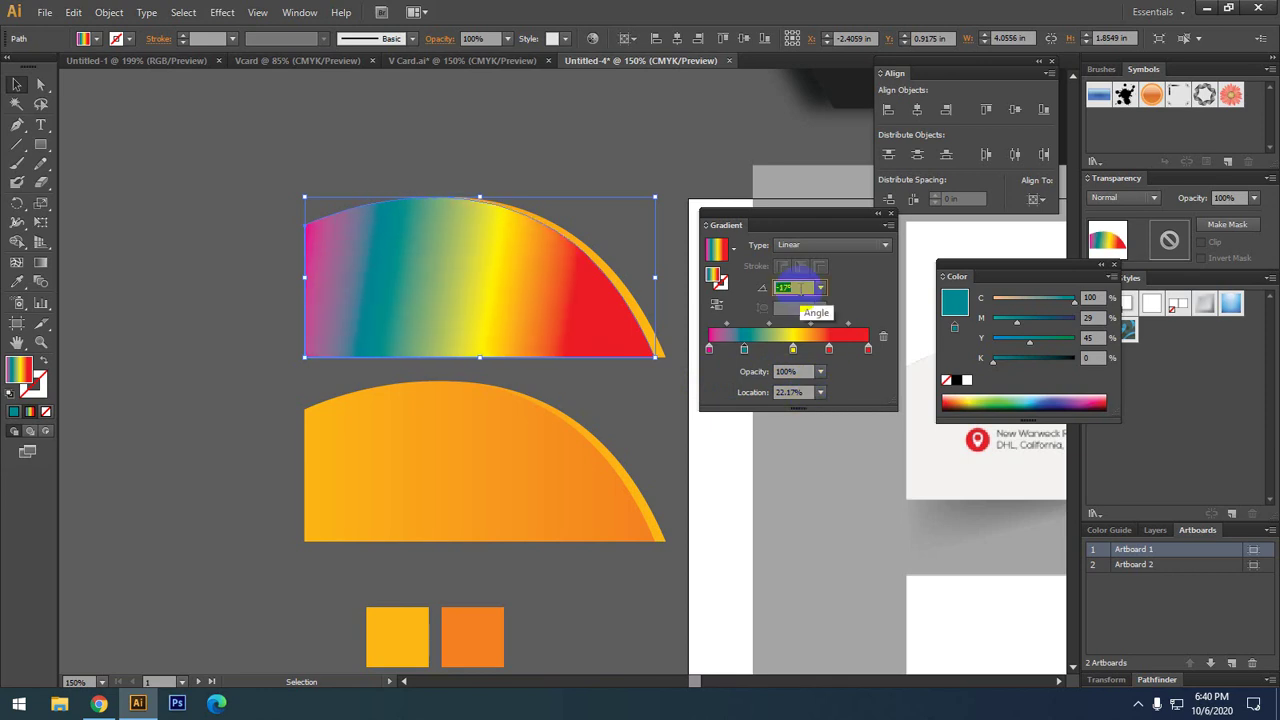
scroll(790, 288, down, 3)
scroll(790, 288, down, 4)
scroll(788, 287, down, 3)
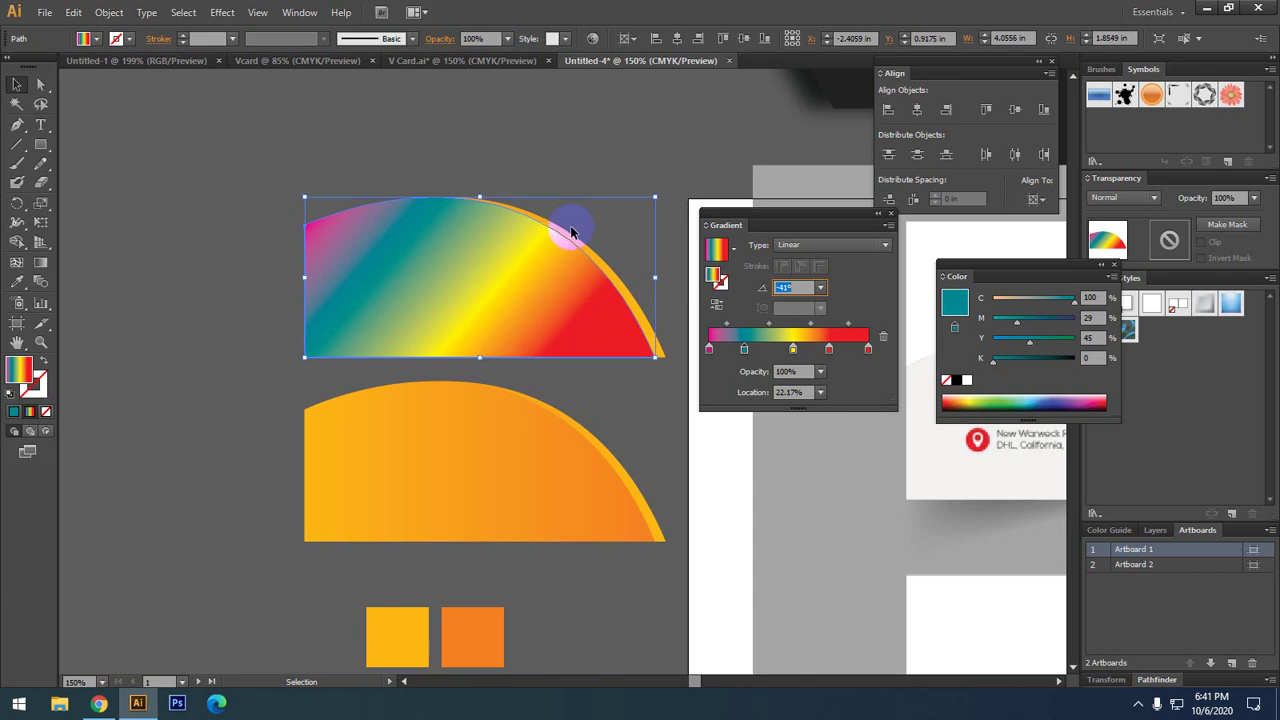
click(593, 230)
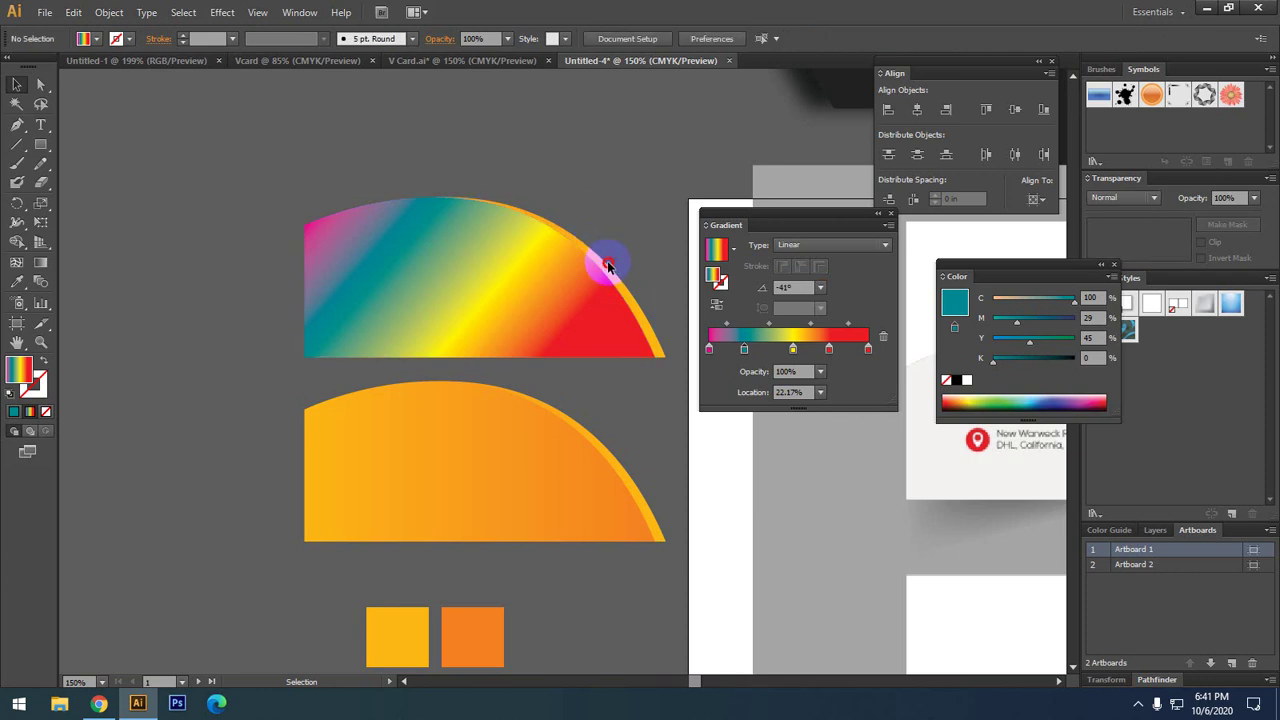
click(607, 258)
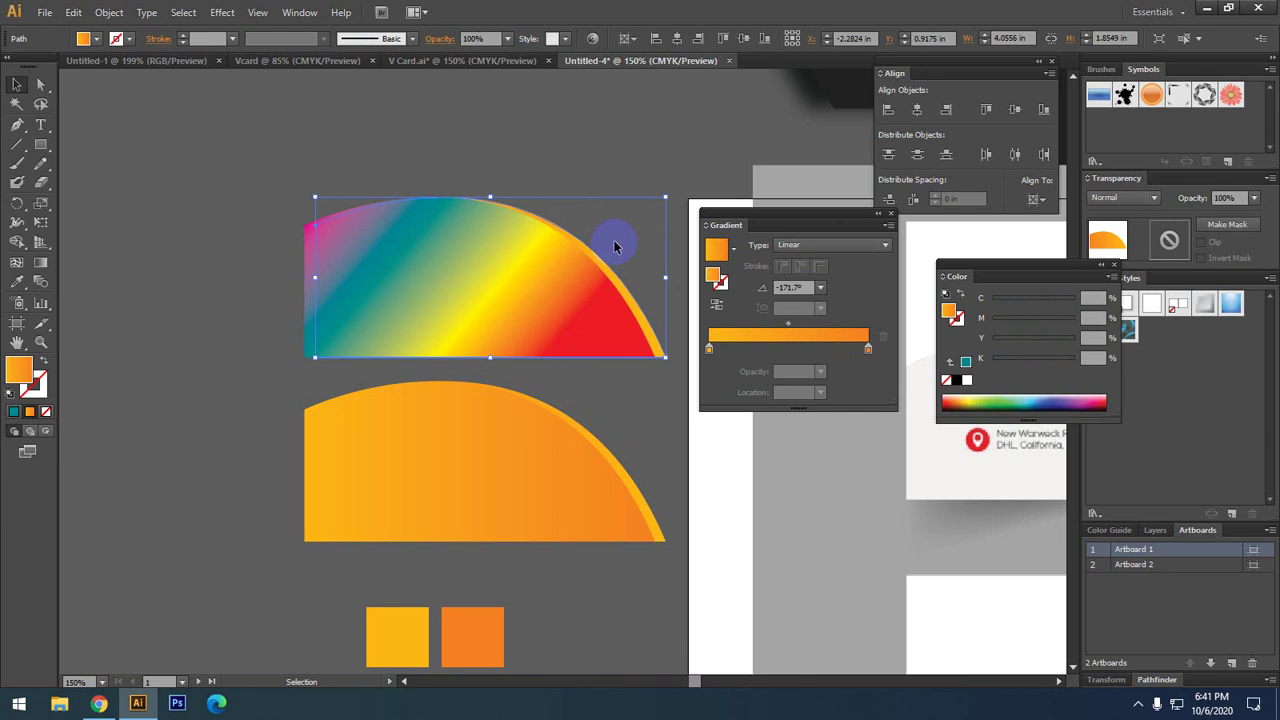
- Pan and zoom out to 33.33% to show the arcs beside the business-card artboards
click(617, 240)
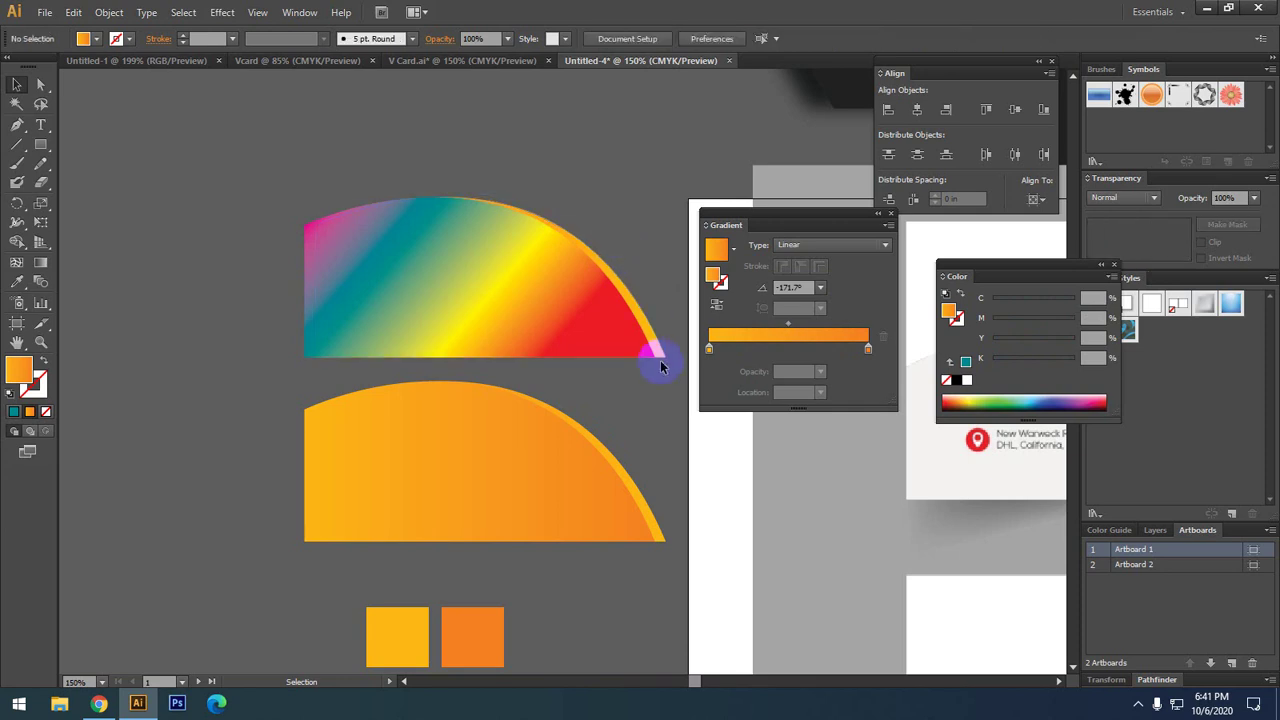
drag(657, 400, 607, 365)
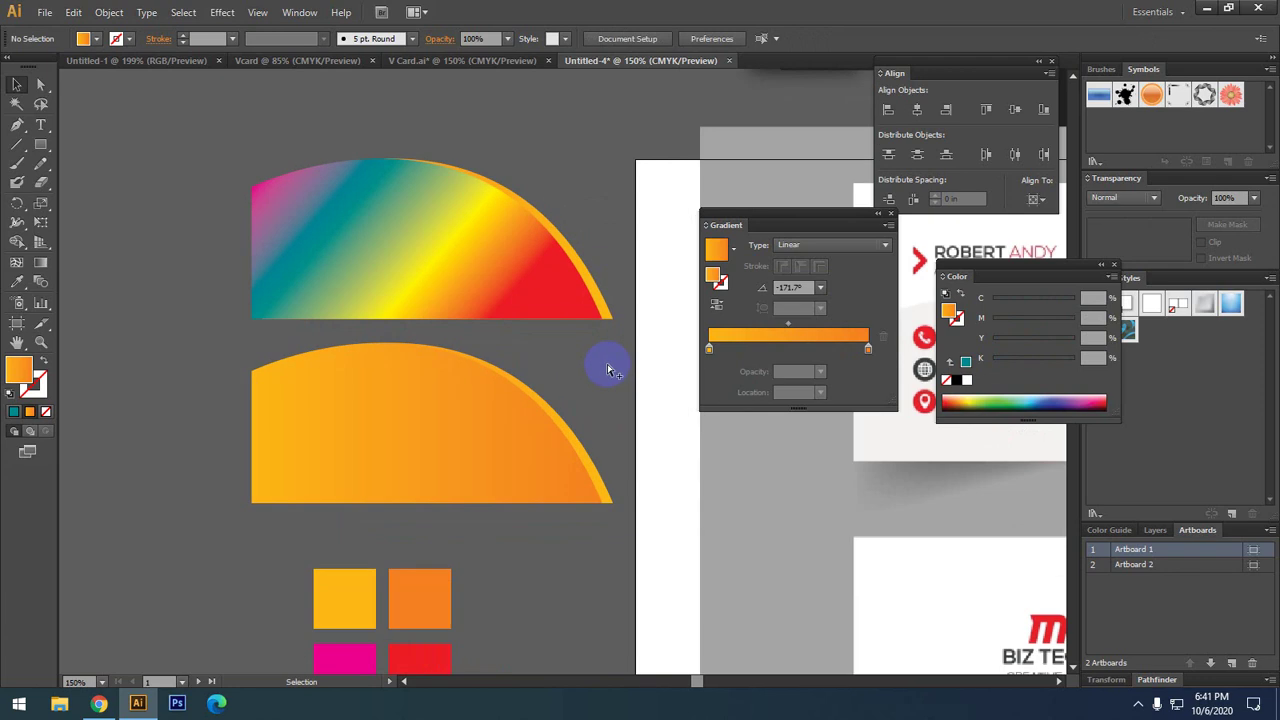
scroll(607, 365, down, 2)
scroll(410, 345, down, 1)
scroll(410, 350, down, 1)
drag(410, 350, 362, 221)
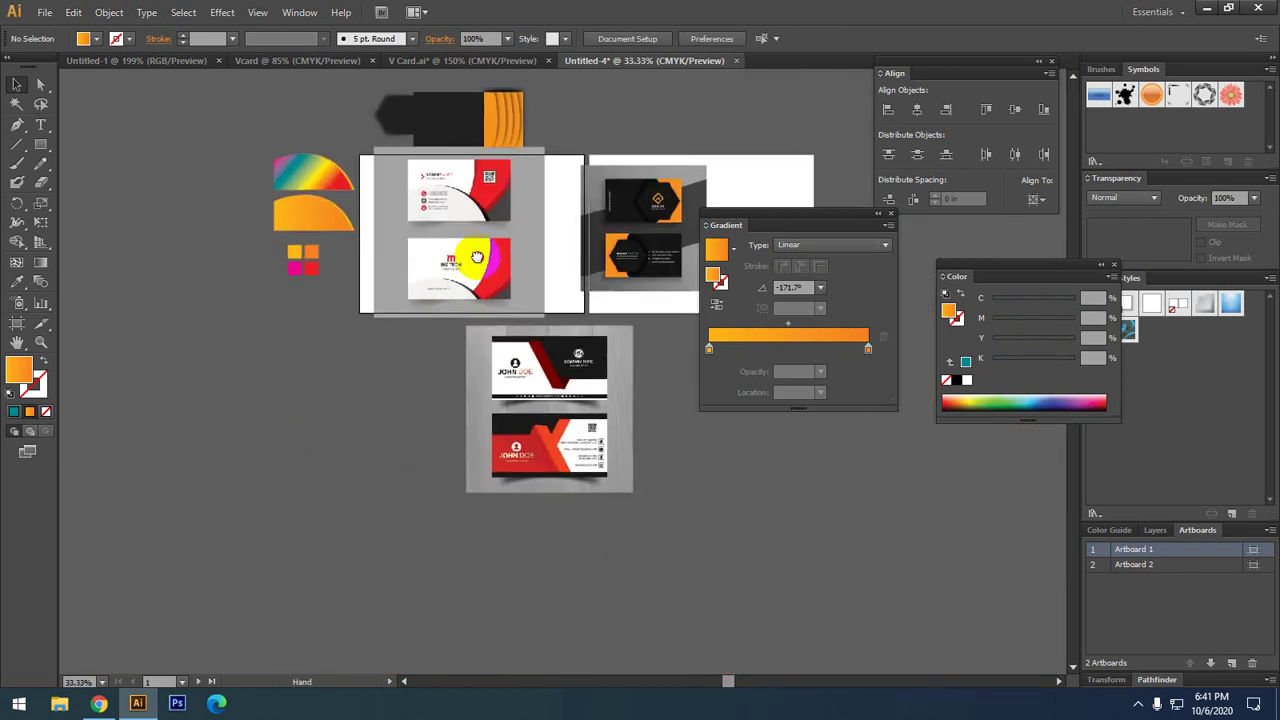
drag(583, 484, 591, 528)
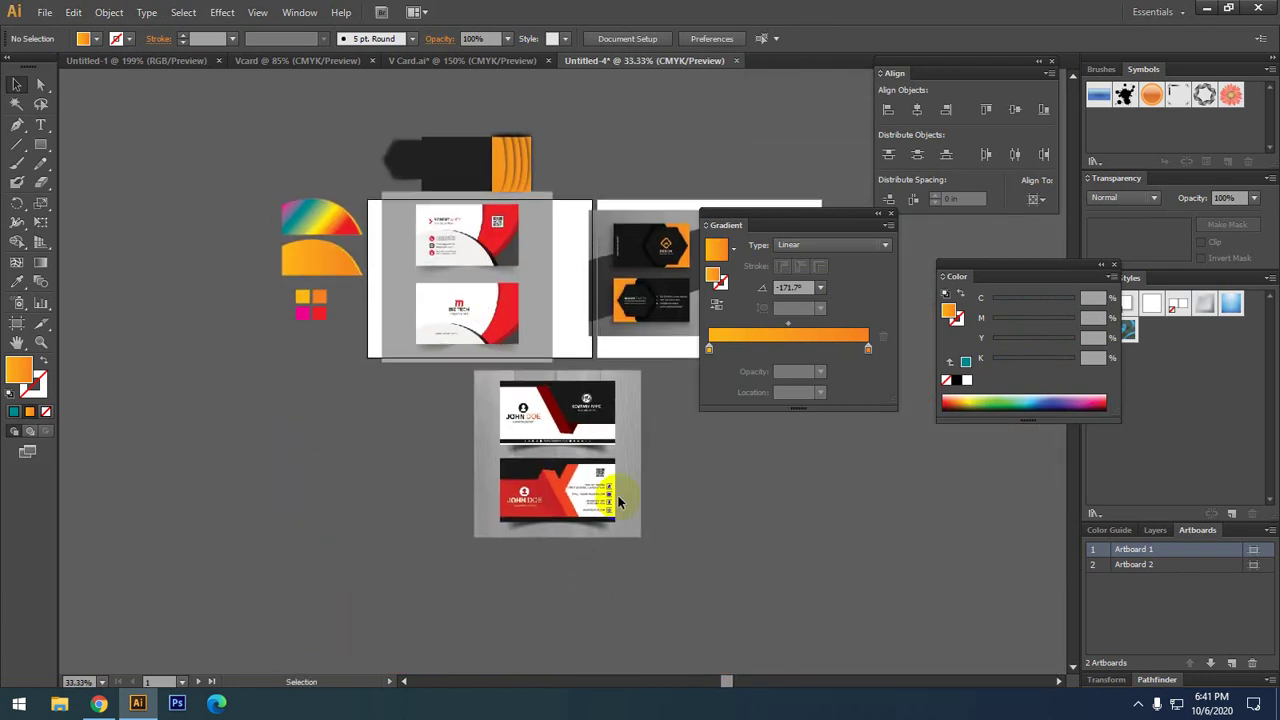
- Switch to Chrome and scroll through the 'v card design' image results
click(99, 703)
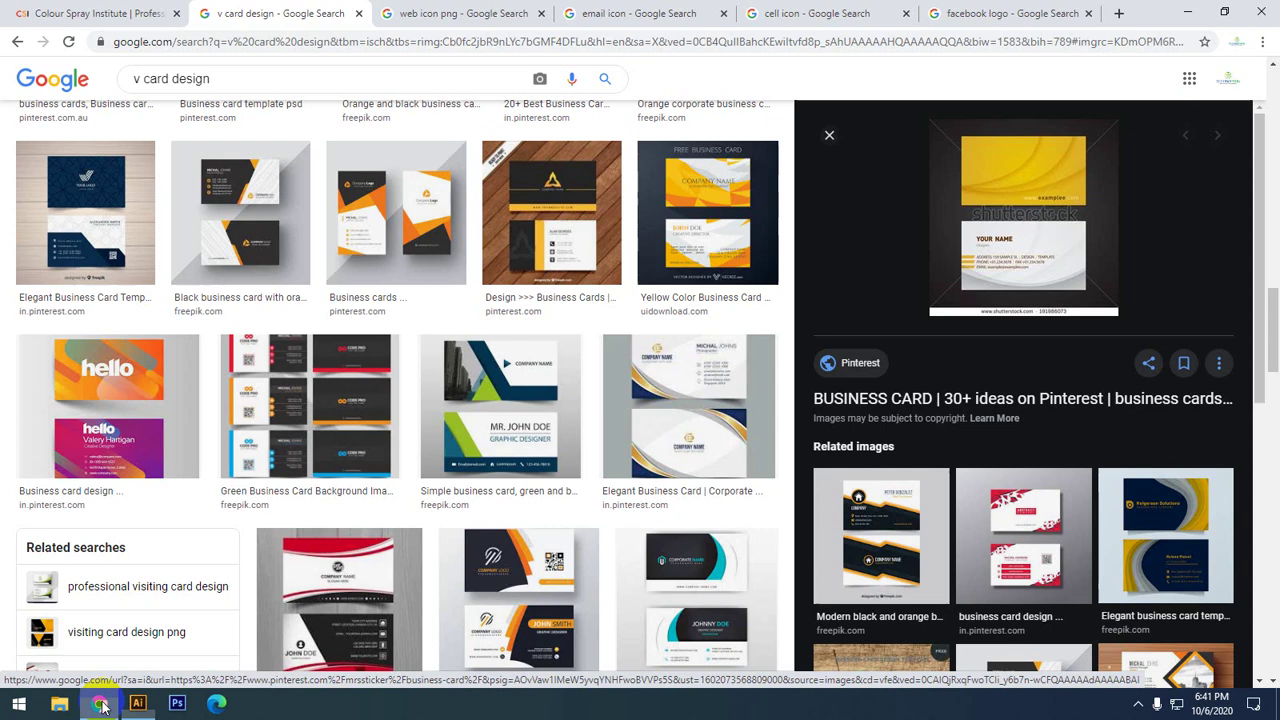
scroll(1059, 531, down, 1)
scroll(1059, 531, down, 3)
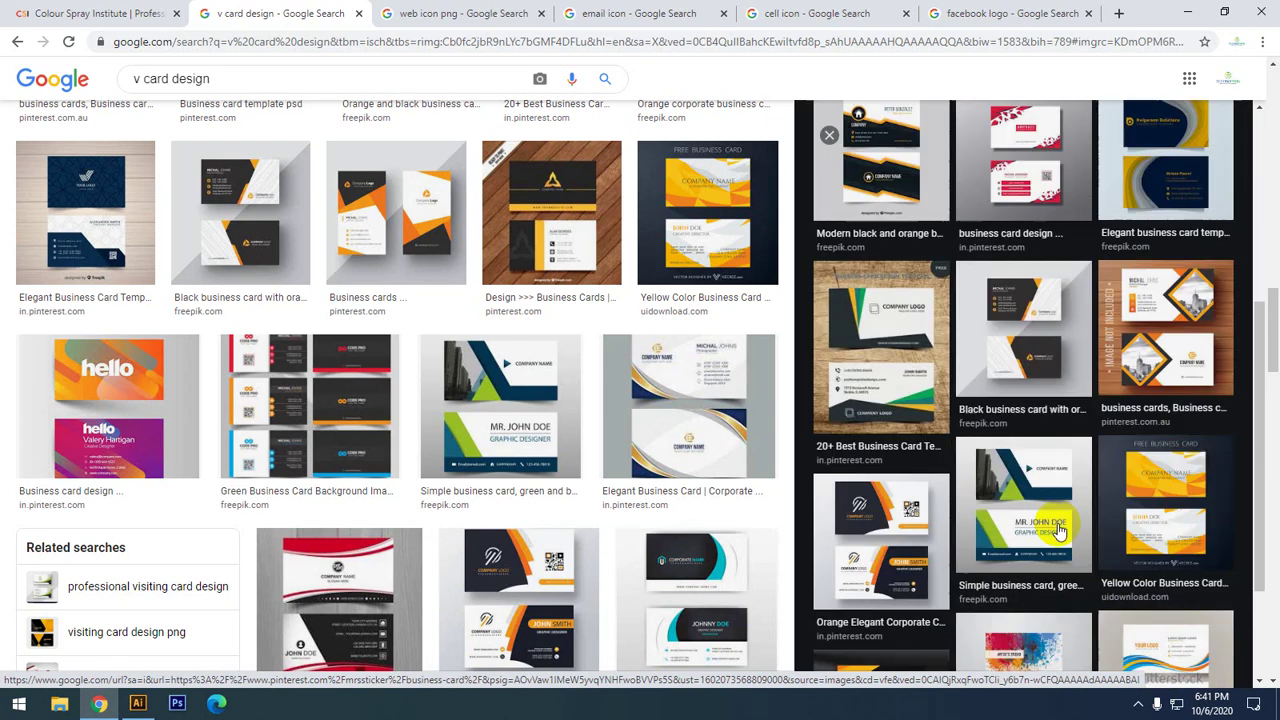
scroll(533, 527, down, 6)
scroll(533, 527, down, 3)
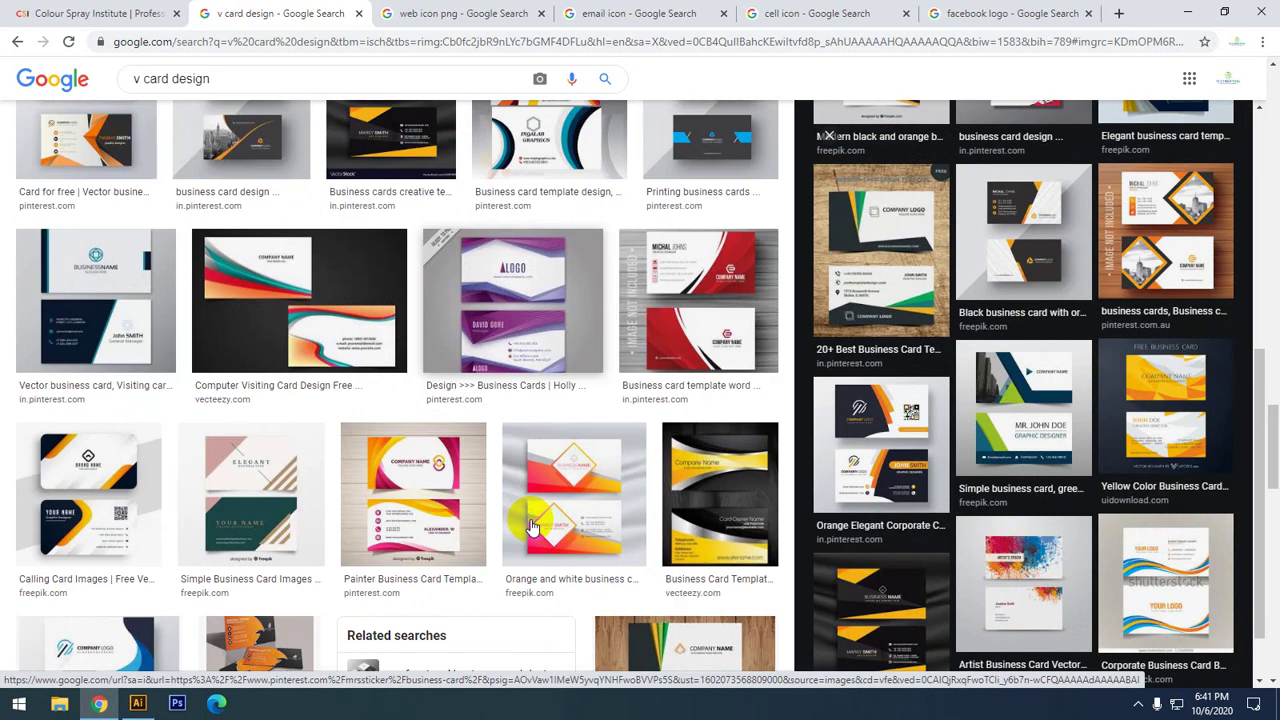
scroll(509, 523, down, 2)
scroll(571, 509, down, 3)
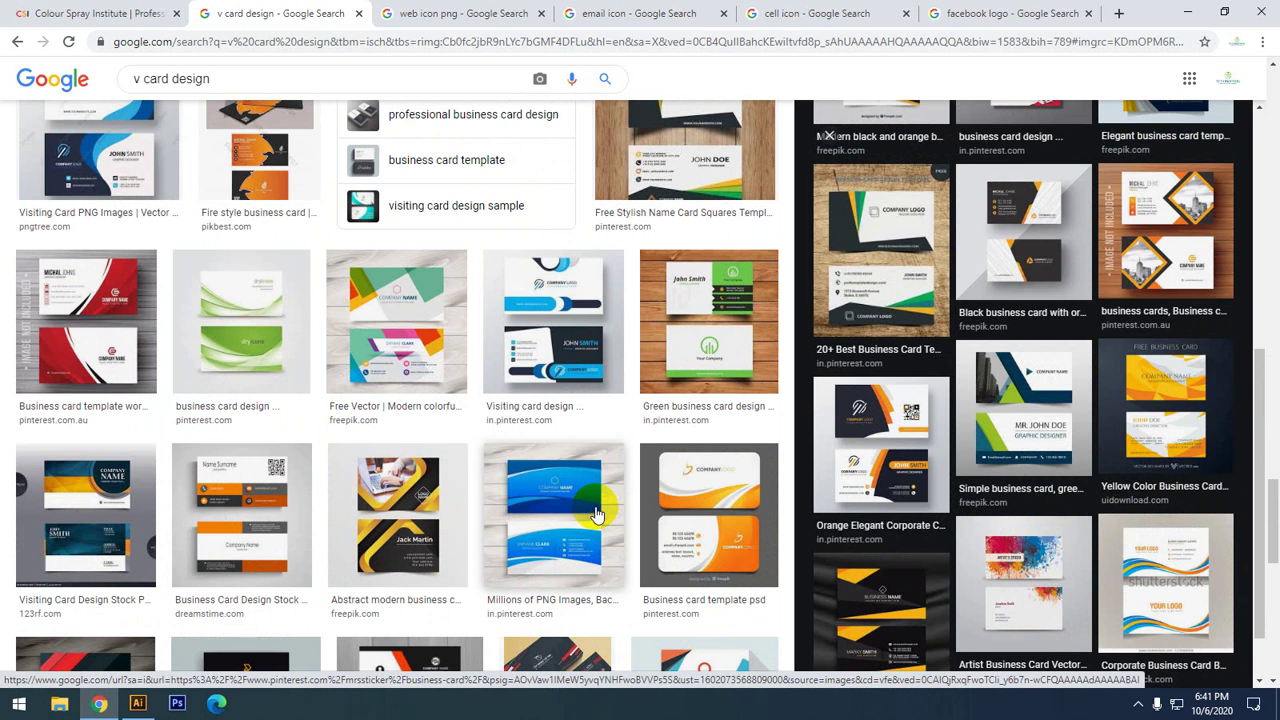